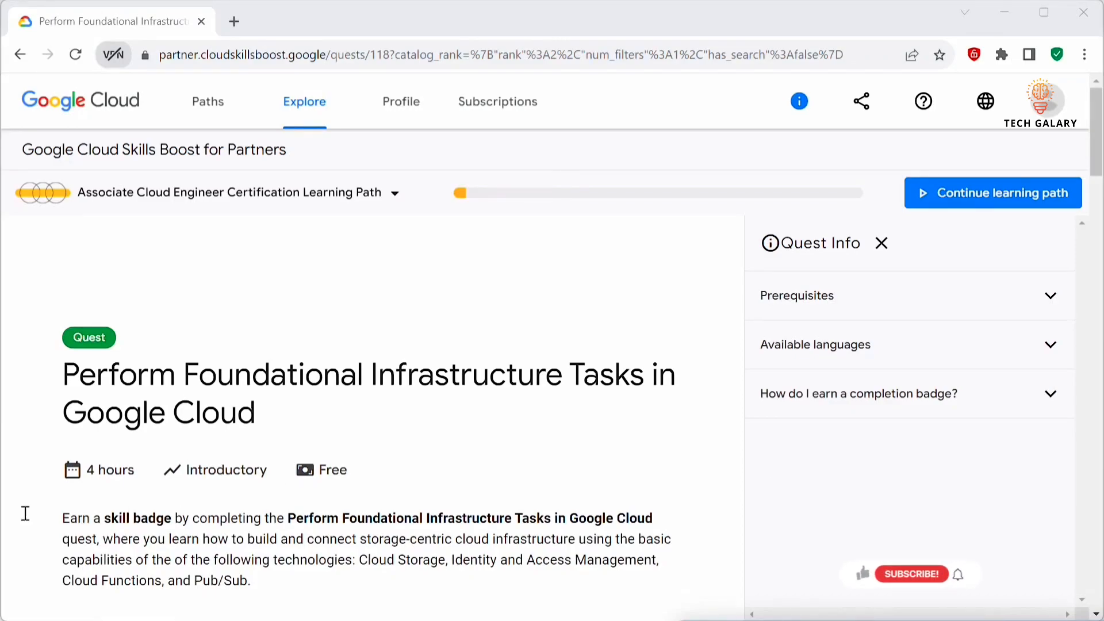
- Review the Perform Foundational Infrastructure Tasks quest and open its lab "Cloud Storage: Qwik Start - Cloud Console"
{"action": "scroll", "coordinate": [155, 506], "scroll_direction": "down", "scroll_amount": 2}
{"action": "scroll", "coordinate": [224, 472], "scroll_direction": "up", "scroll_amount": 1}
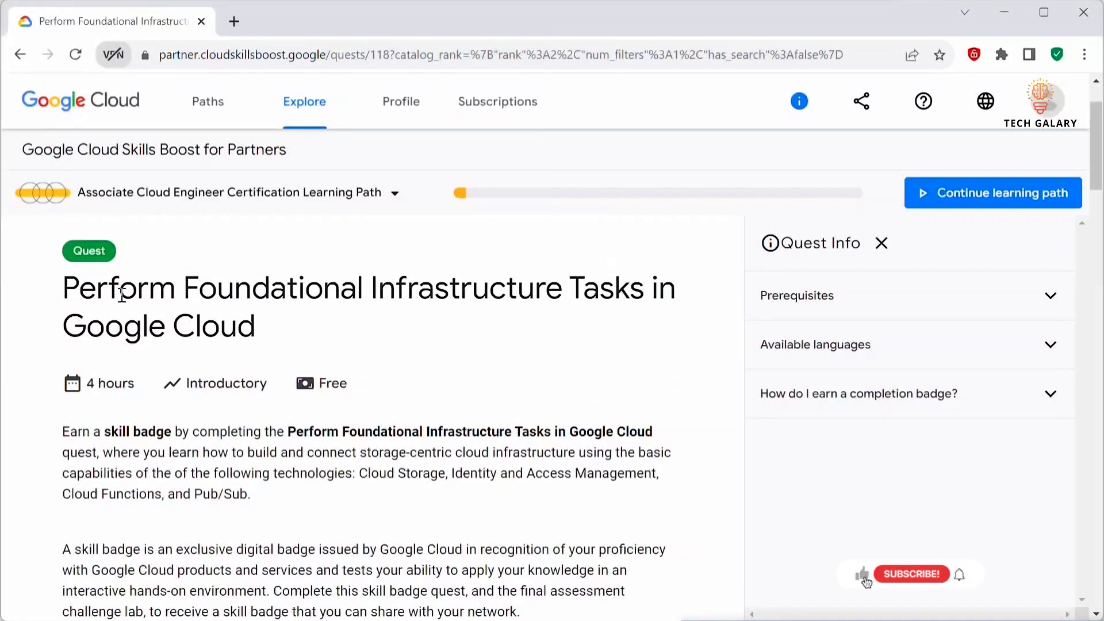
{"action": "scroll", "coordinate": [368, 403], "scroll_direction": "down", "scroll_amount": 5}
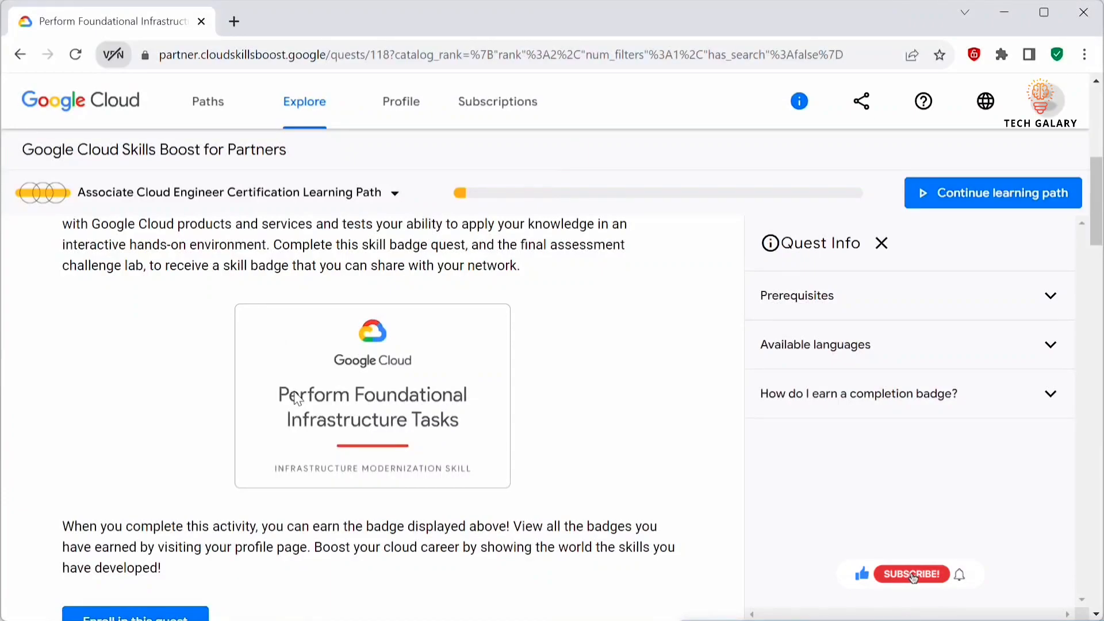
{"action": "scroll", "coordinate": [295, 400], "scroll_direction": "down", "scroll_amount": 5}
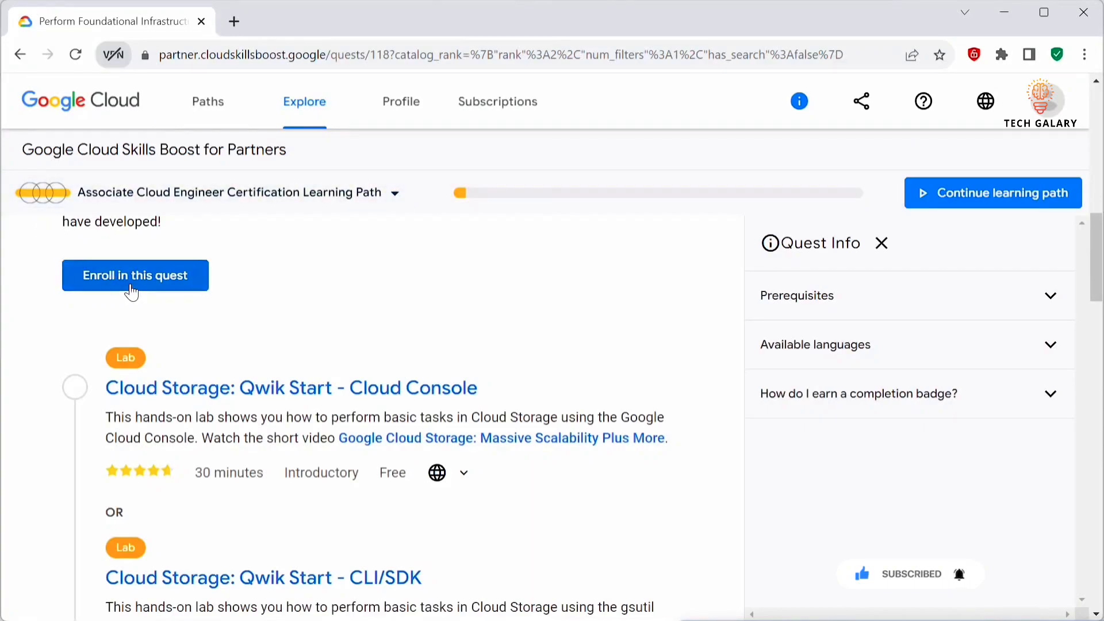
{"action": "left_click", "coordinate": [236, 391]}
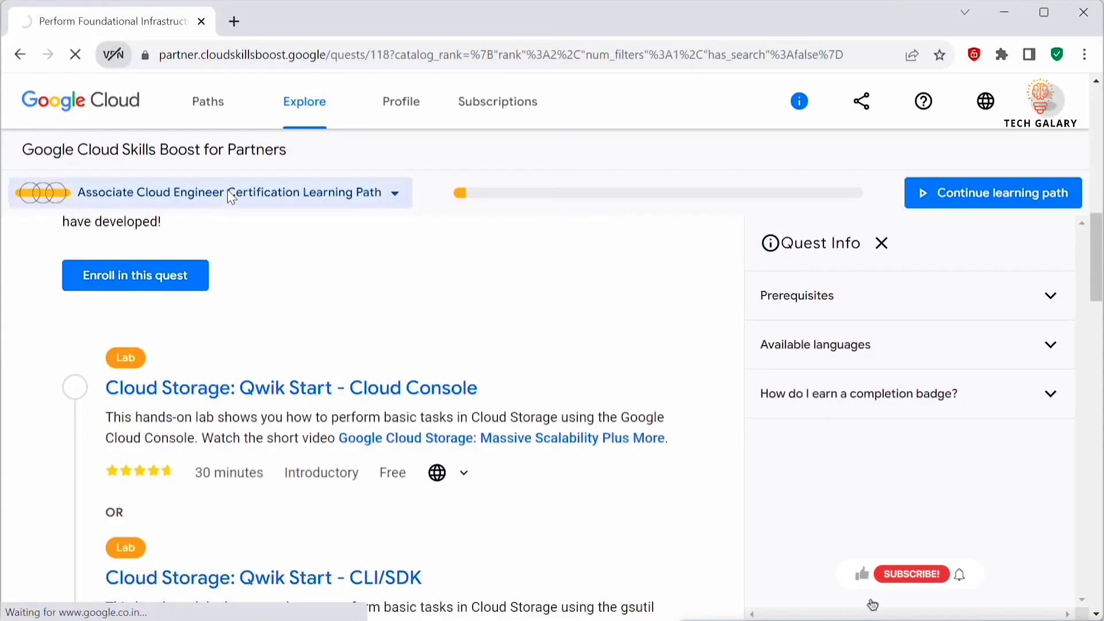
- Look through the lab's overview and setup requirements and start the lab
{"action": "scroll", "coordinate": [701, 508], "scroll_direction": "down", "scroll_amount": 7}
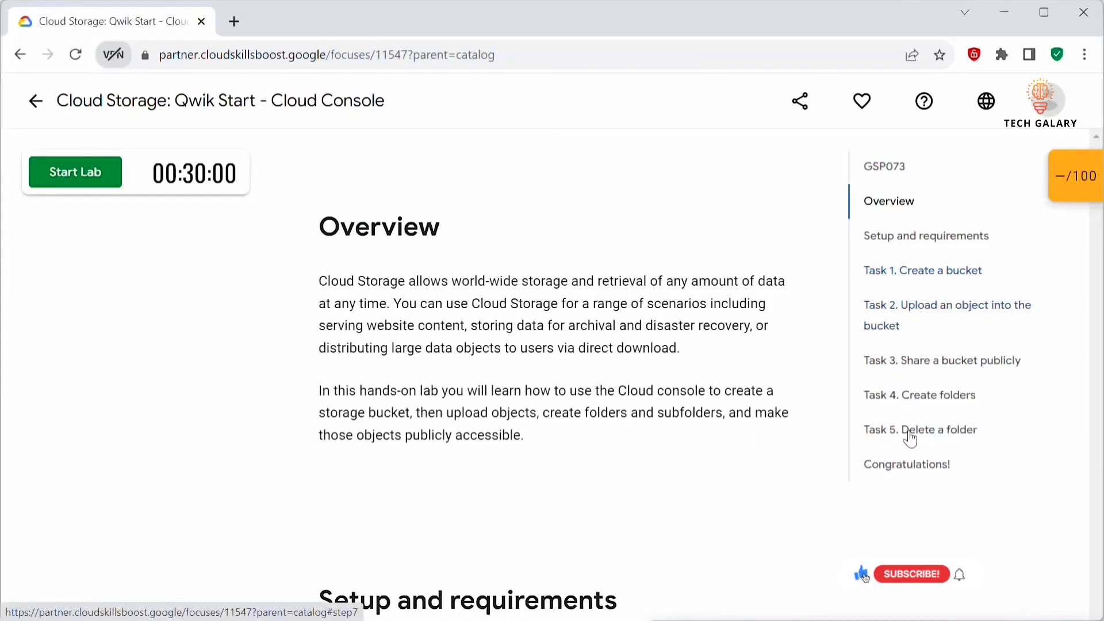
{"action": "scroll", "coordinate": [517, 316], "scroll_direction": "down", "scroll_amount": 9}
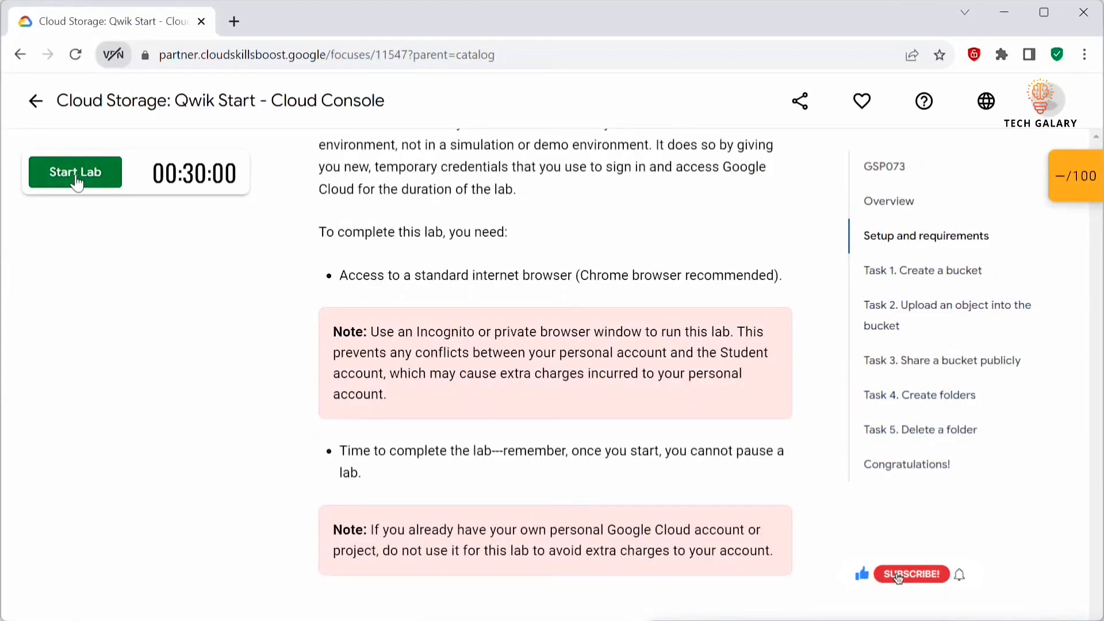
{"action": "left_click", "coordinate": [77, 183]}
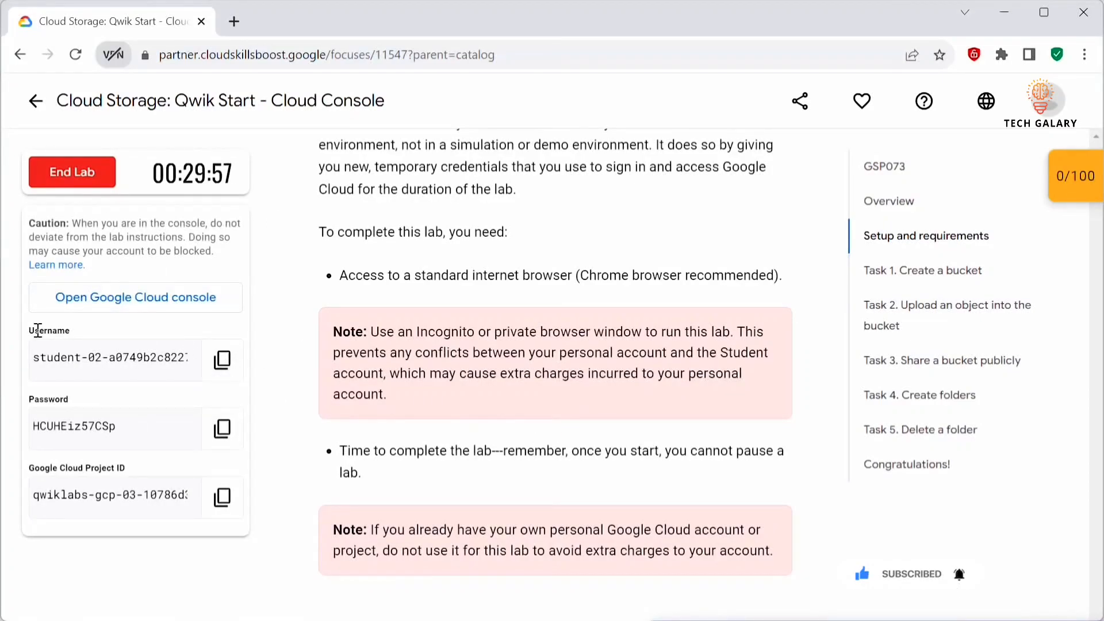
- Open the Google Cloud console, sign in with the lab's temporary username, and activate Cloud Shell
{"action": "left_click", "coordinate": [131, 299]}
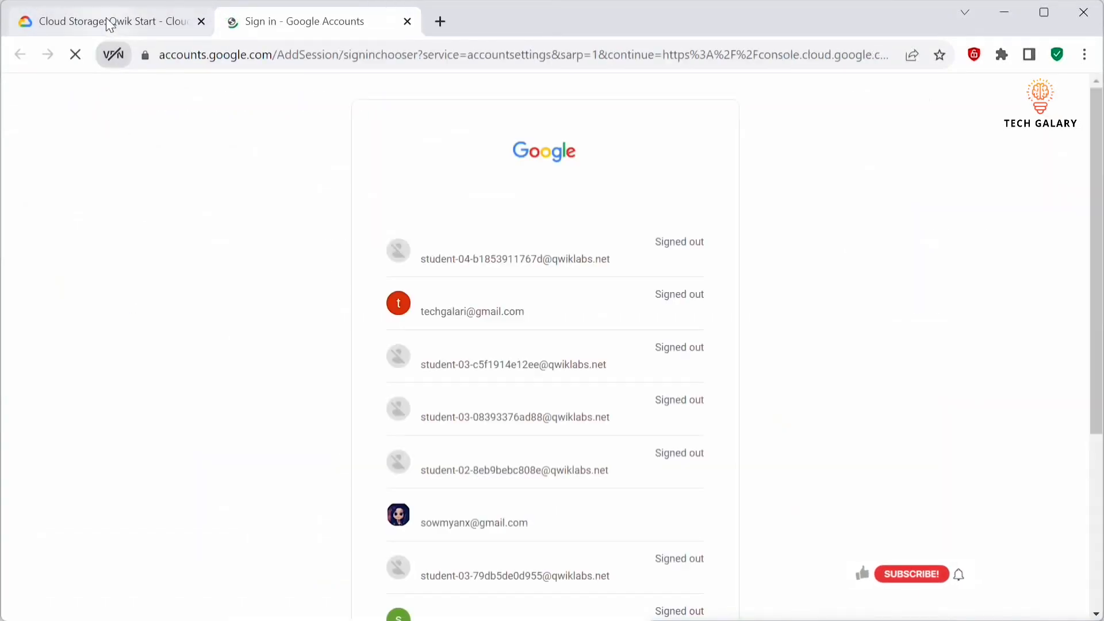
{"action": "left_click", "coordinate": [107, 20]}
{"action": "left_click", "coordinate": [222, 359]}
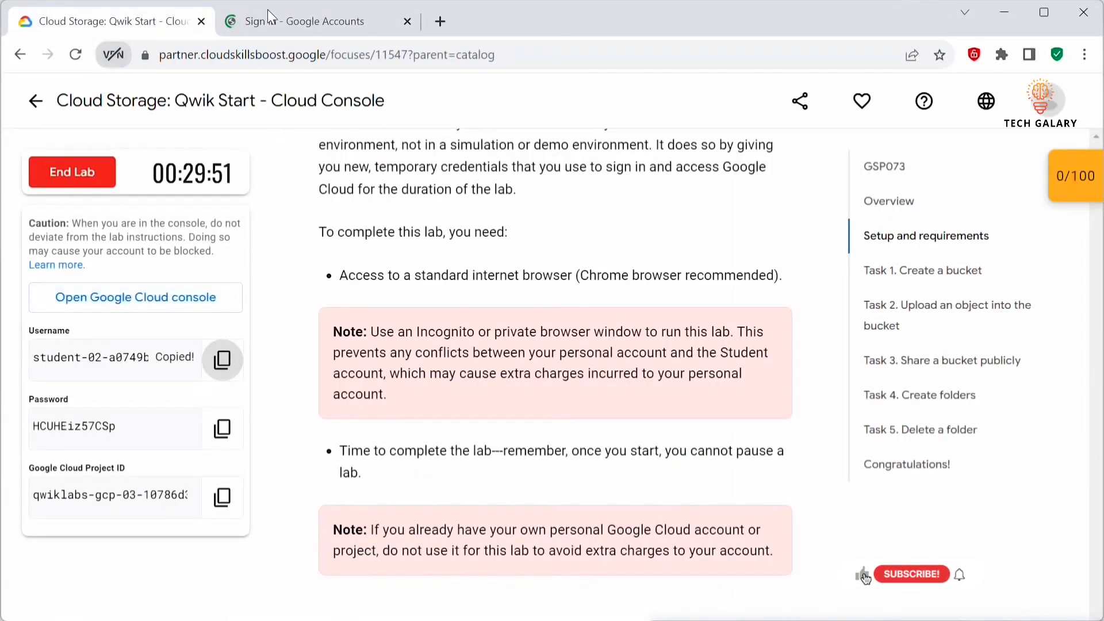
{"action": "left_click", "coordinate": [255, 23]}
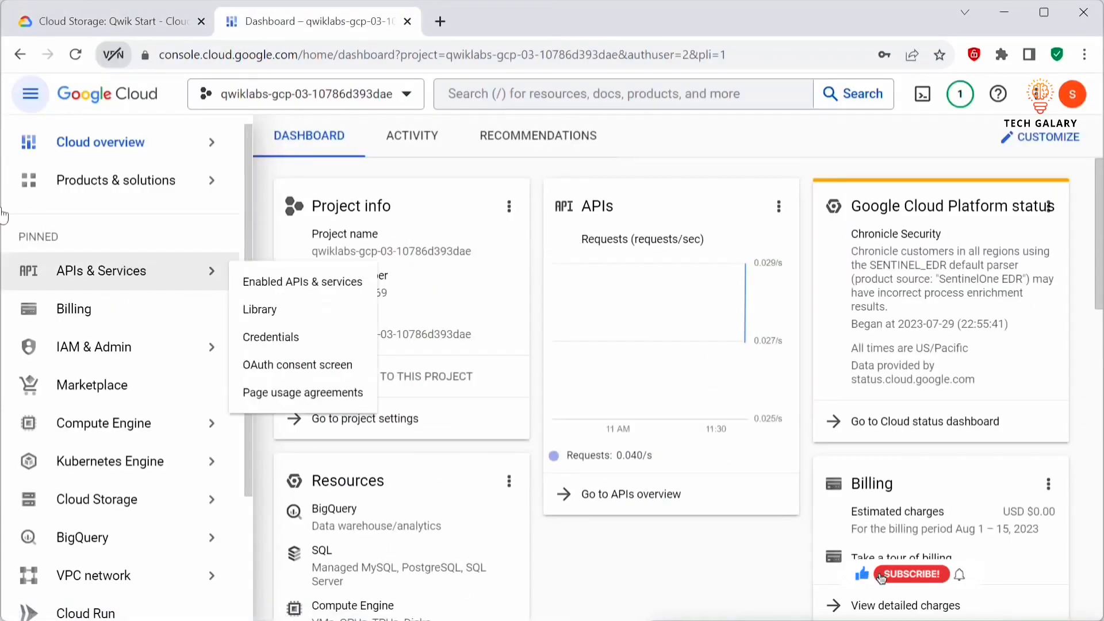
{"action": "left_click", "coordinate": [922, 93]}
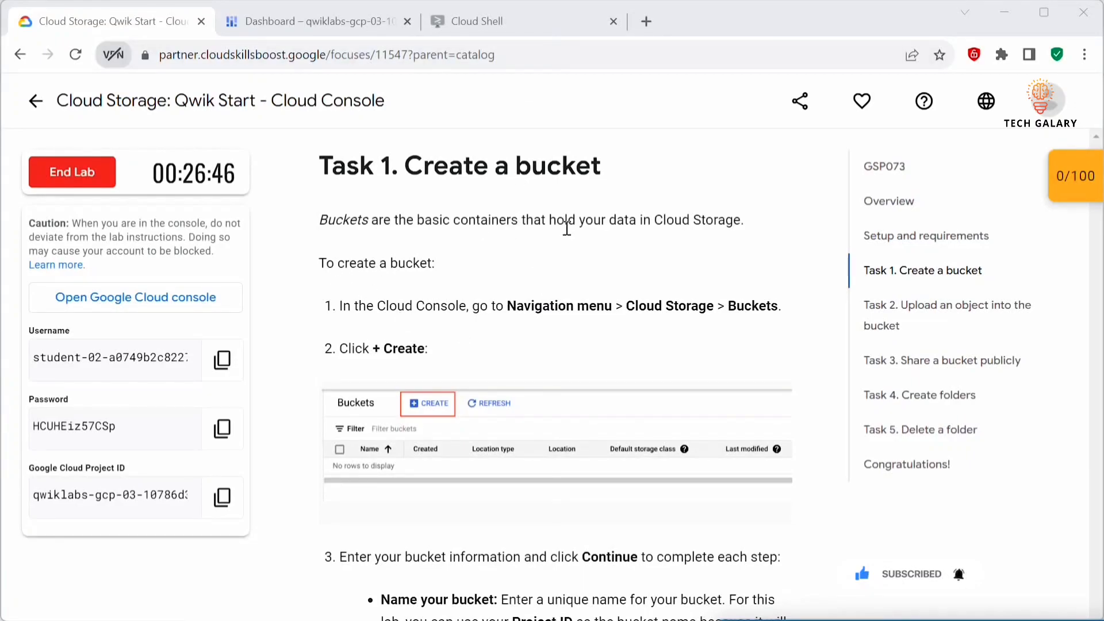
- Open the Cloud Storage buckets page for the lab project in the Google Cloud console
{"action": "left_click", "coordinate": [334, 23]}
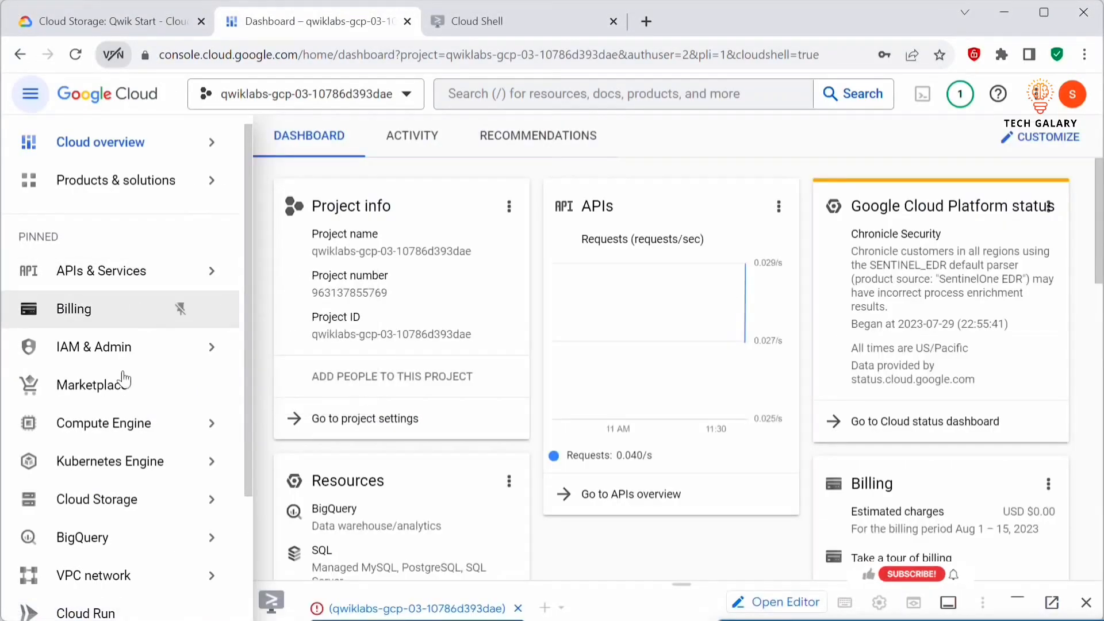
{"action": "mouse_move", "coordinate": [99, 510]}
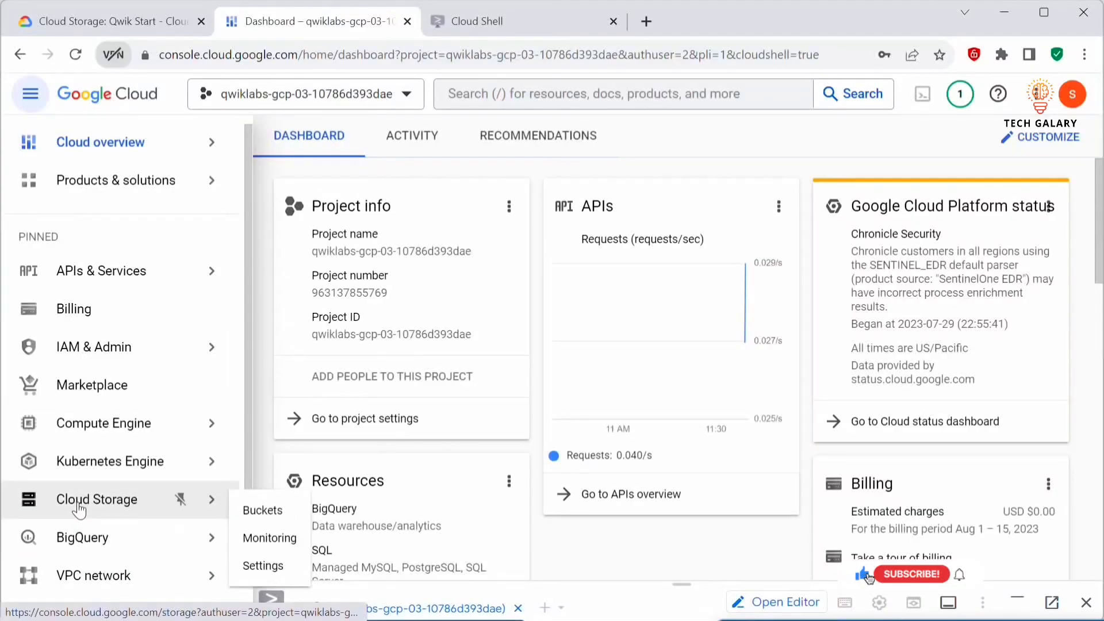
{"action": "left_click", "coordinate": [79, 510]}
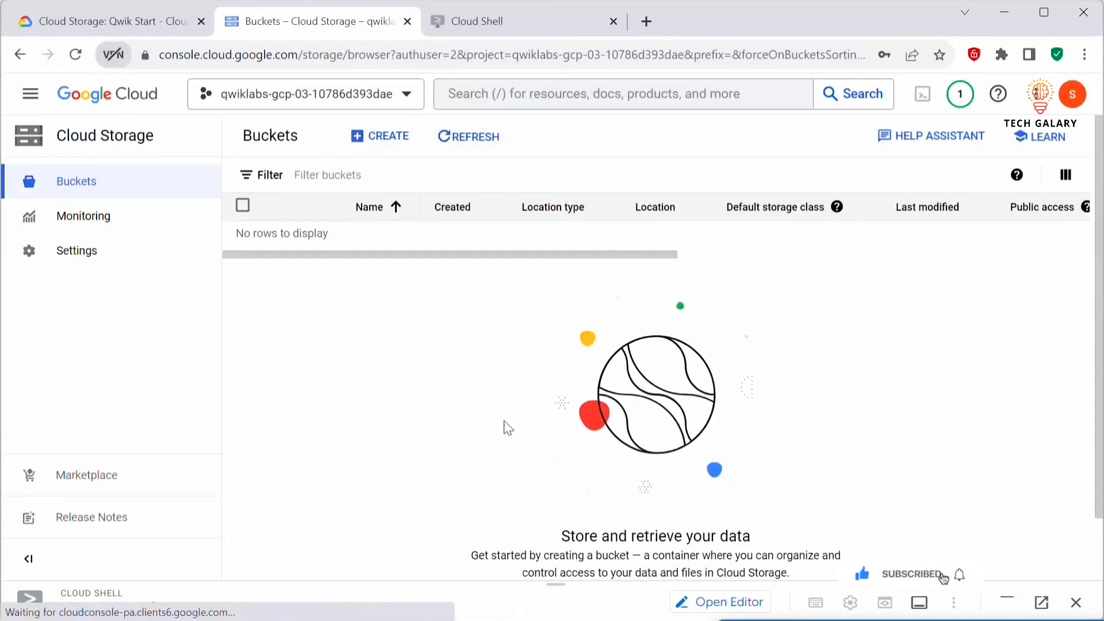
{"action": "scroll", "coordinate": [357, 256], "scroll_direction": "right", "scroll_amount": 10}
{"action": "scroll", "coordinate": [345, 241], "scroll_direction": "left", "scroll_amount": 10}
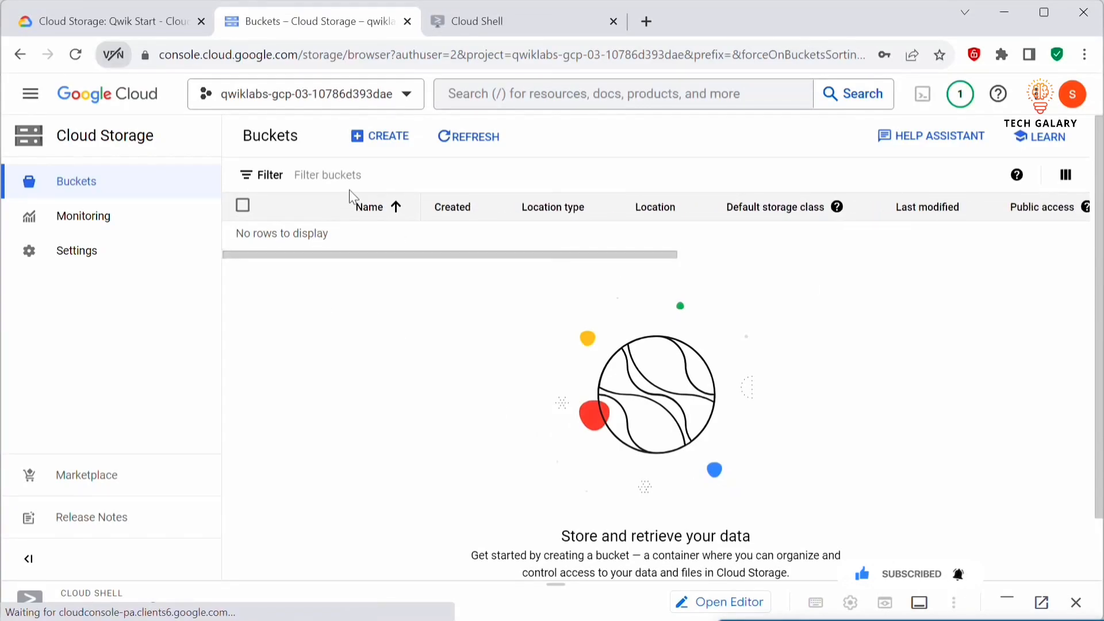
- Start creating a bucket and name it with the Google Cloud project ID copied from the lab page
{"action": "left_click", "coordinate": [379, 138]}
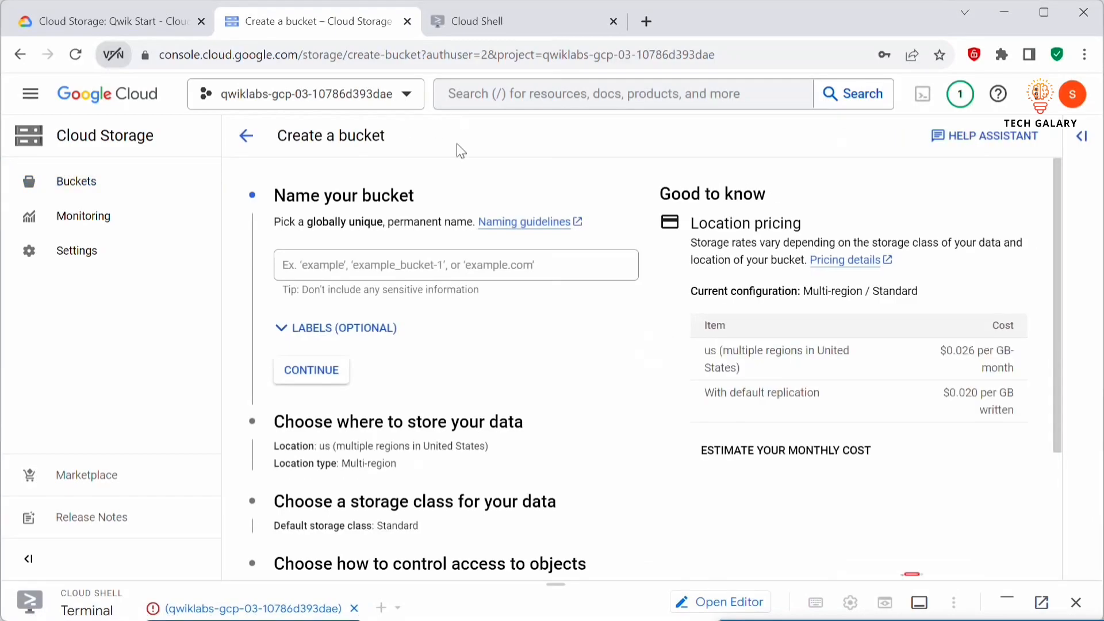
{"action": "key", "text": "ctrl+1"}
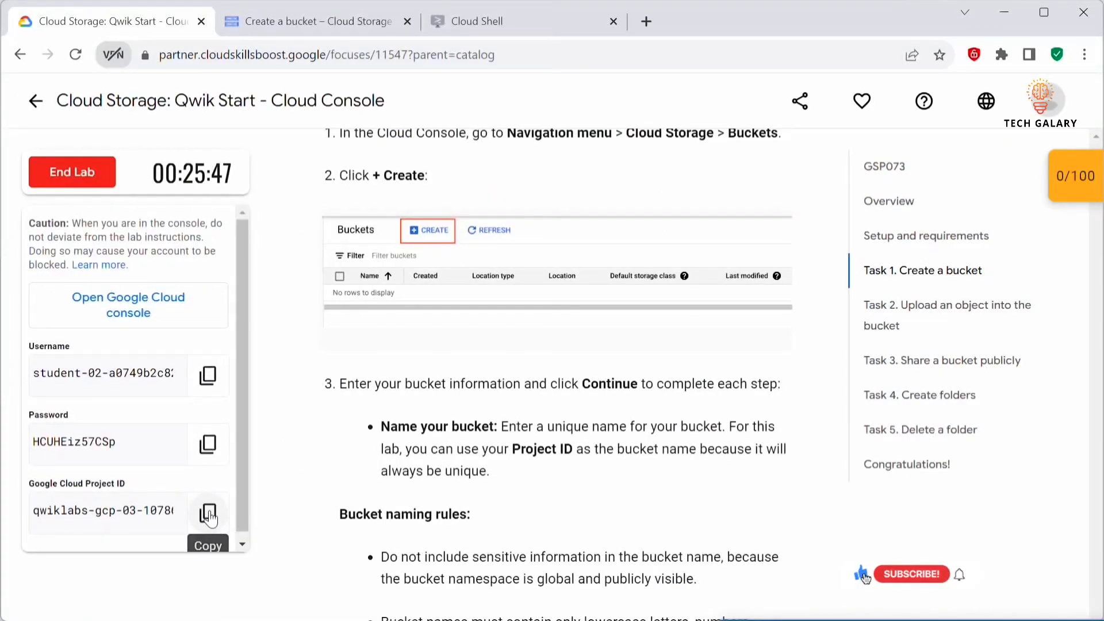
{"action": "left_click", "coordinate": [210, 519]}
{"action": "left_click", "coordinate": [310, 22]}
{"action": "left_click", "coordinate": [325, 273]}
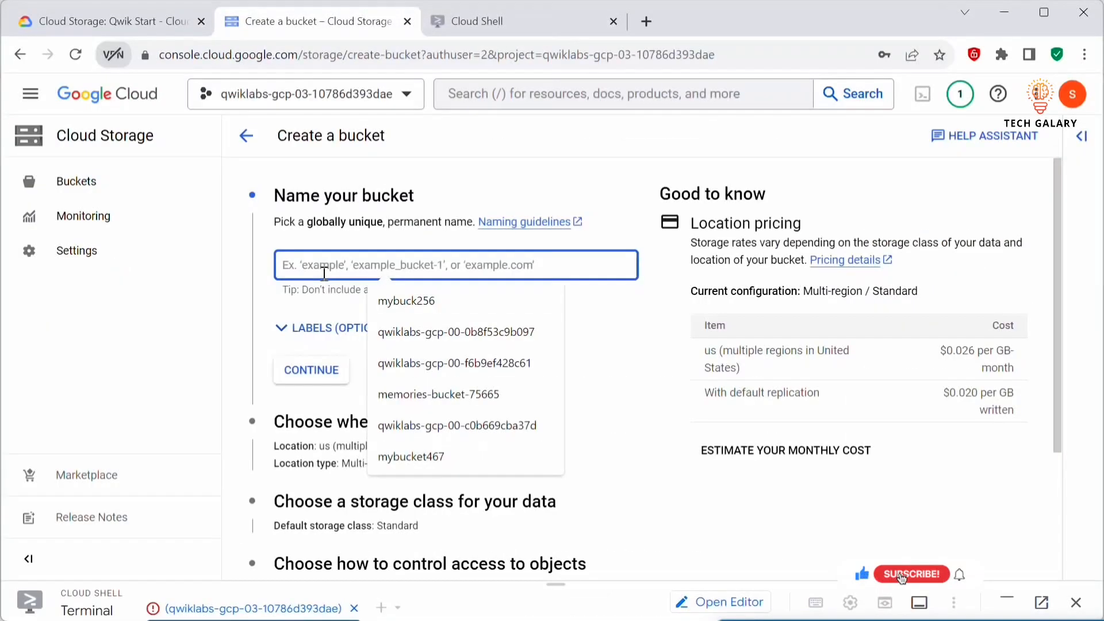
{"action": "key", "text": "ctrl+v"}
{"action": "left_click", "coordinate": [477, 321]}
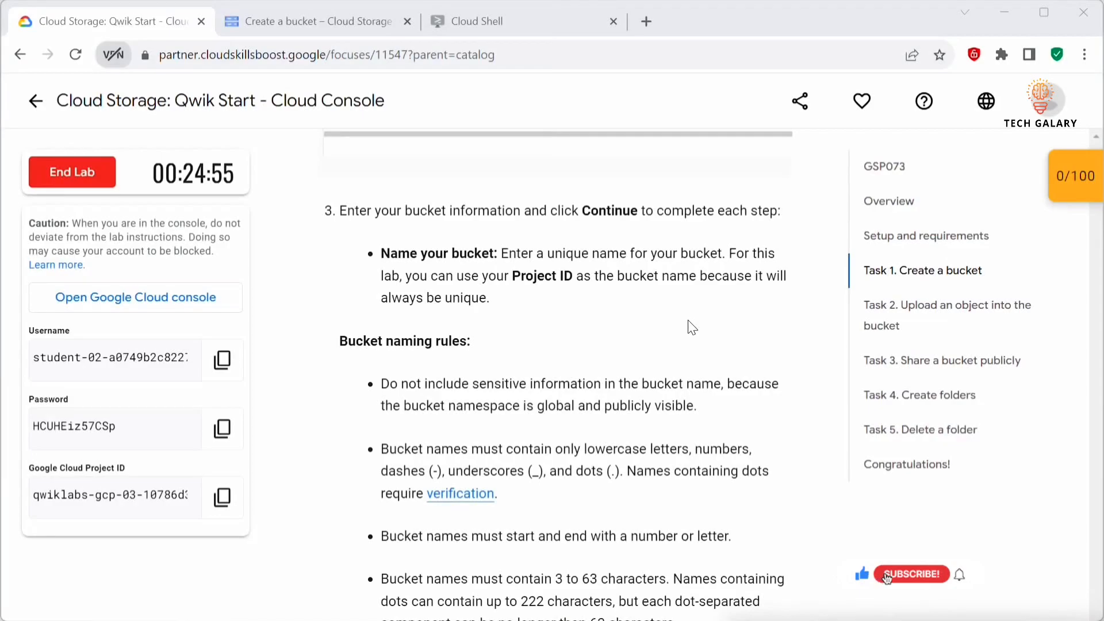
- Read the lab's bucket naming rules on sensitive information, allowed characters, and first and last characters
{"action": "scroll", "coordinate": [575, 299], "scroll_direction": "down", "scroll_amount": 2}
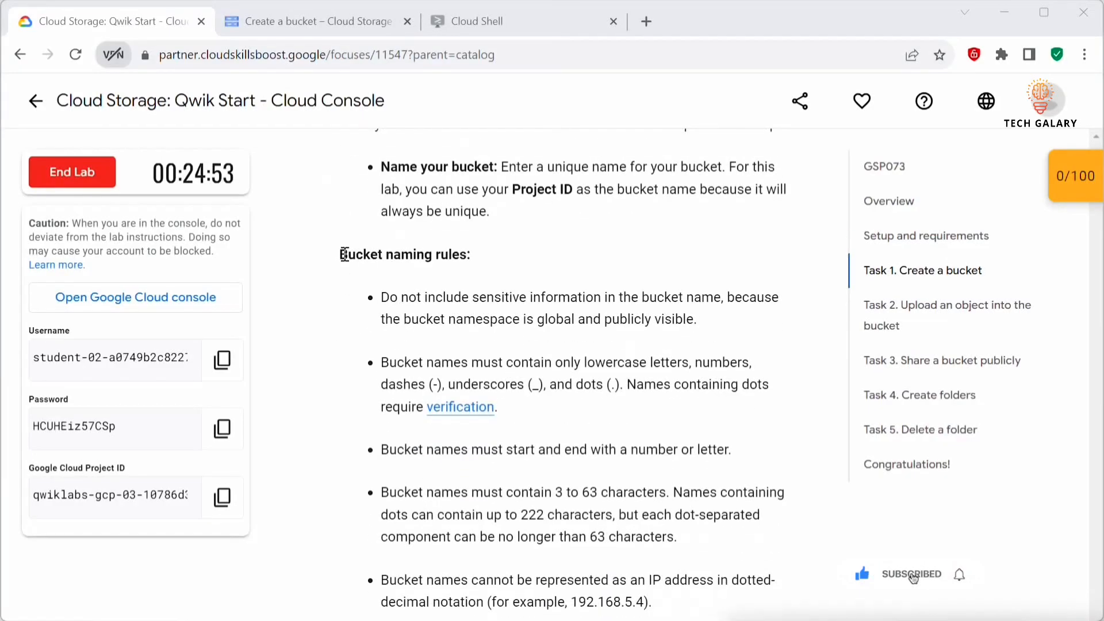
{"action": "left_click_drag", "start_coordinate": [339, 254], "coordinate": [508, 260]}
{"action": "left_click", "coordinate": [451, 312]}
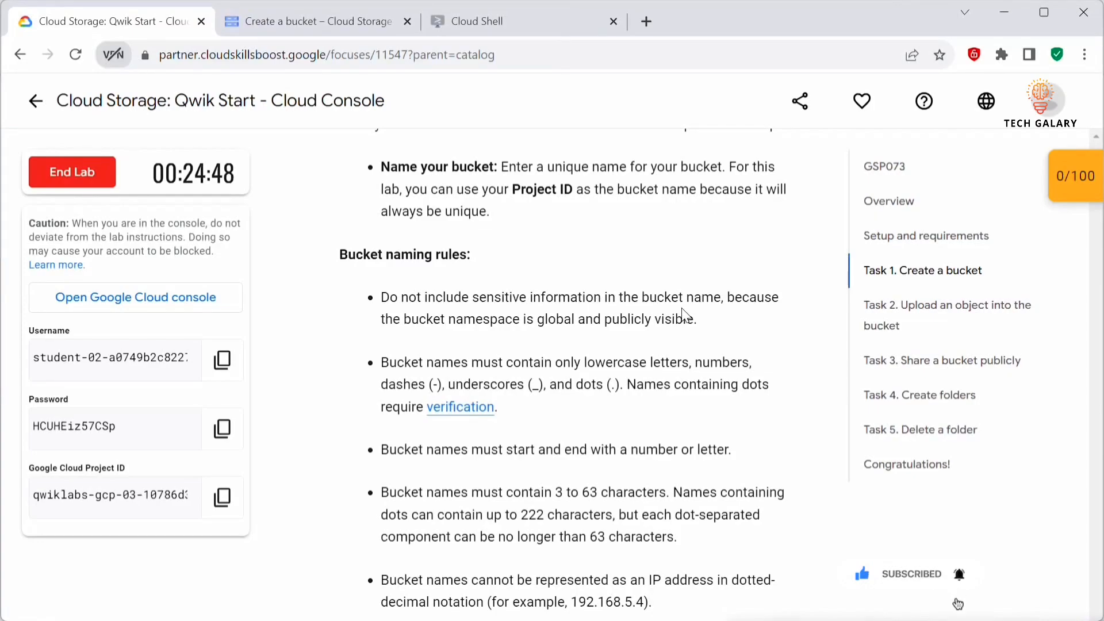
{"action": "scroll", "coordinate": [508, 264], "scroll_direction": "down", "scroll_amount": 1}
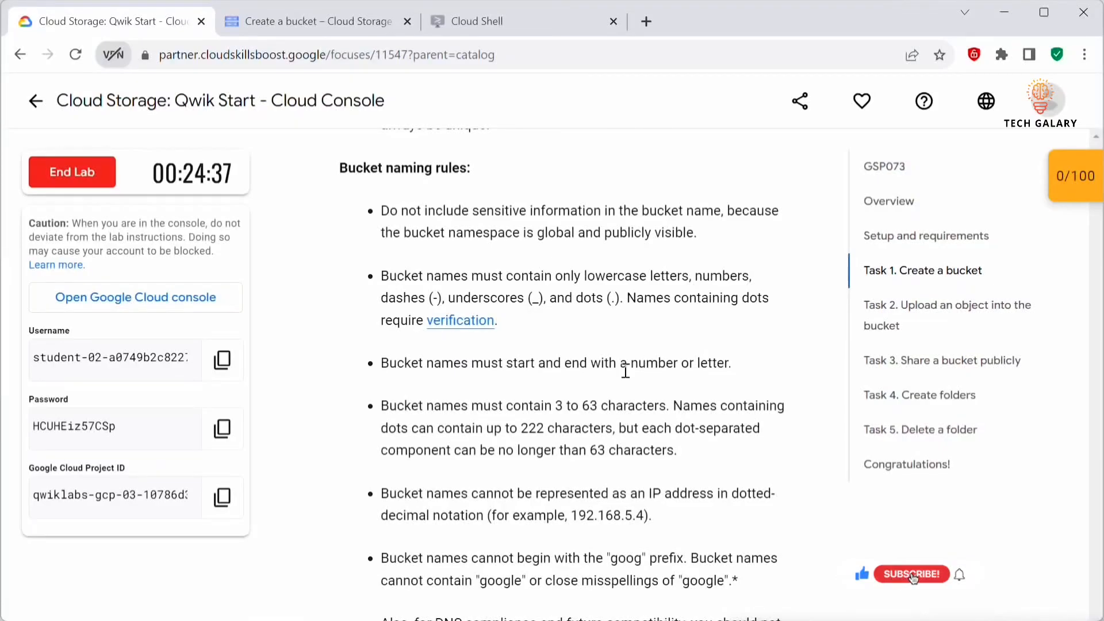
{"action": "scroll", "coordinate": [574, 364], "scroll_direction": "down", "scroll_amount": 2}
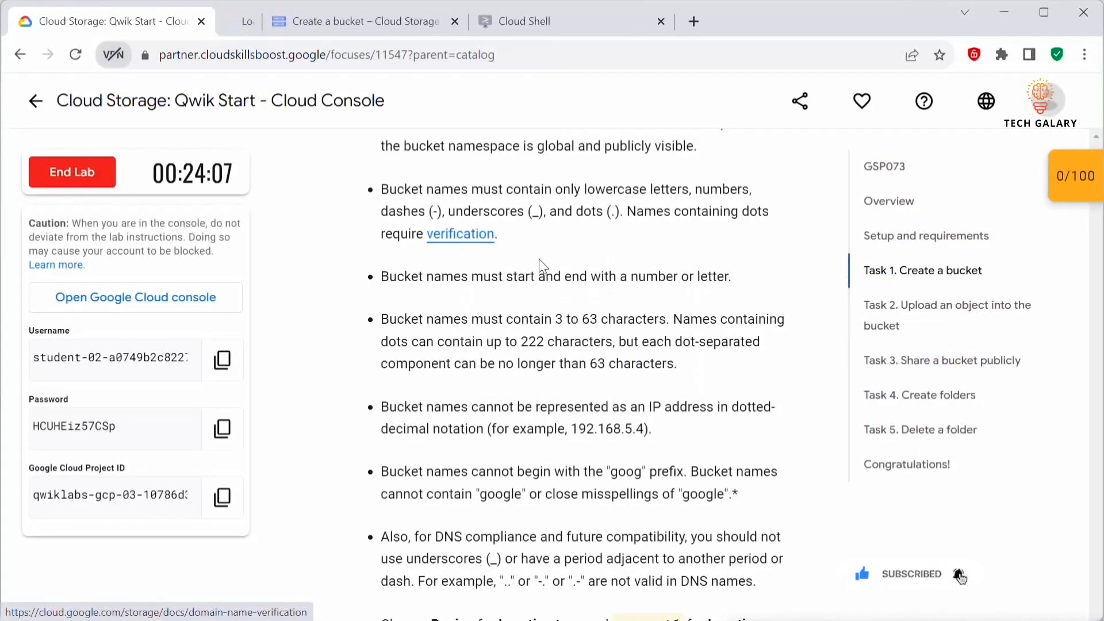
- Open the linked domain verification documentation, skim the requirements for domain-named buckets, and close it
{"action": "middle_click", "coordinate": [478, 242]}
{"action": "left_click", "coordinate": [269, 26]}
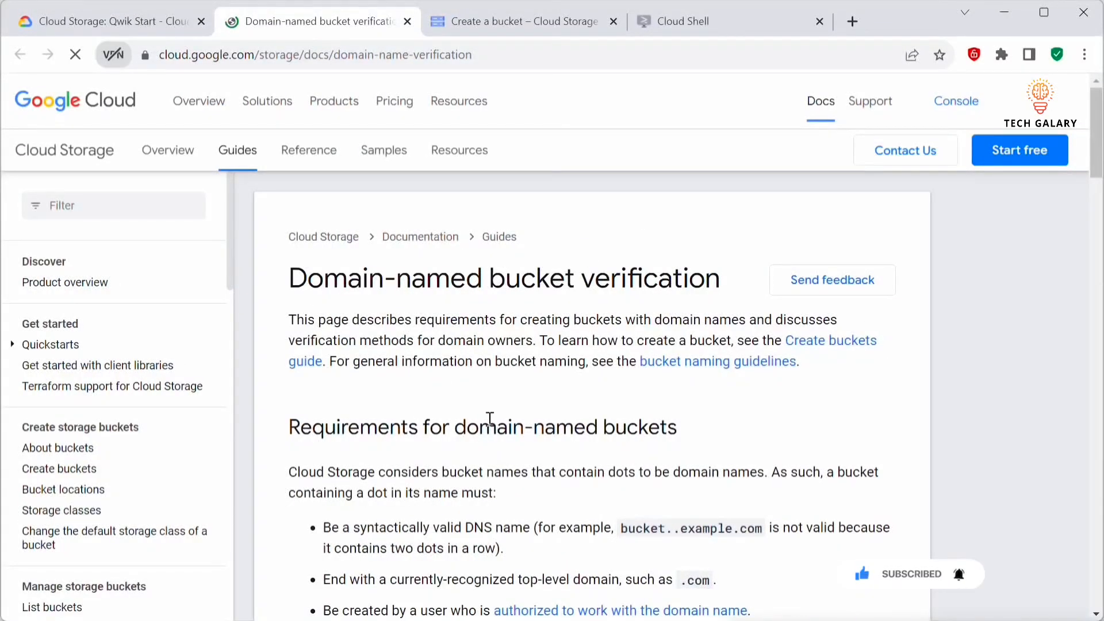
{"action": "scroll", "coordinate": [490, 418], "scroll_direction": "down", "scroll_amount": 10}
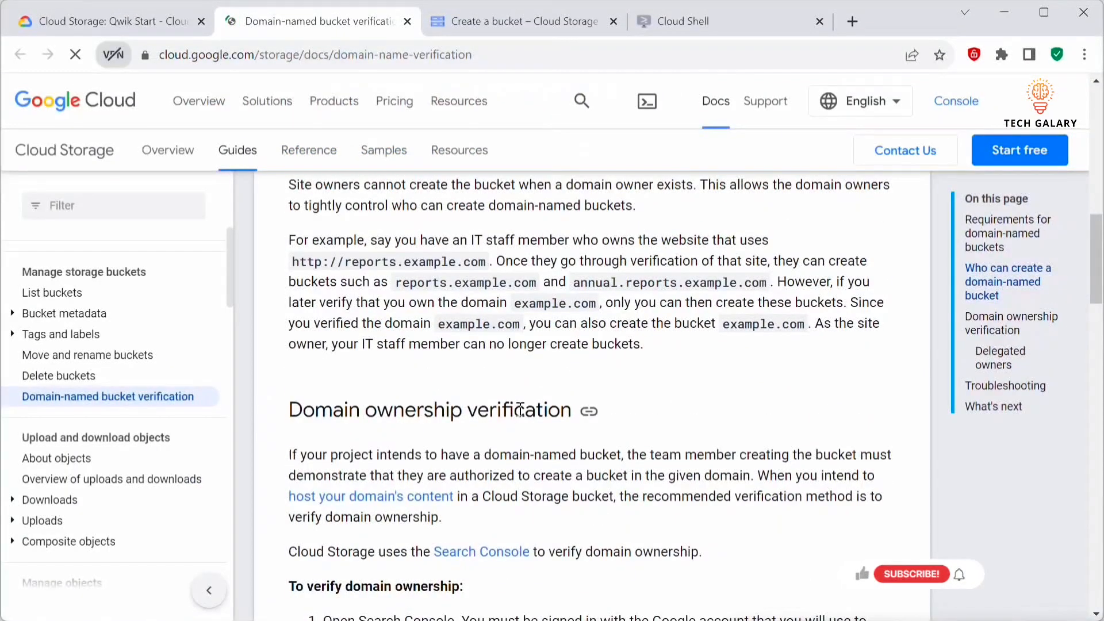
{"action": "scroll", "coordinate": [515, 419], "scroll_direction": "down", "scroll_amount": 15}
{"action": "scroll", "coordinate": [519, 426], "scroll_direction": "up", "scroll_amount": 12}
{"action": "scroll", "coordinate": [519, 426], "scroll_direction": "up", "scroll_amount": 10}
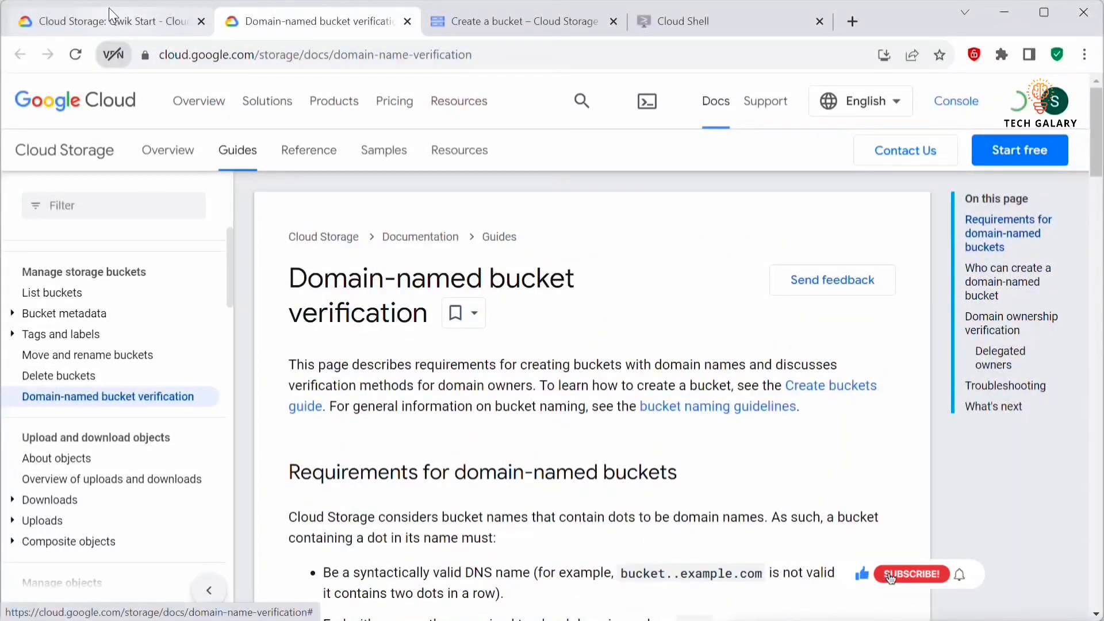
{"action": "left_click", "coordinate": [407, 22]}
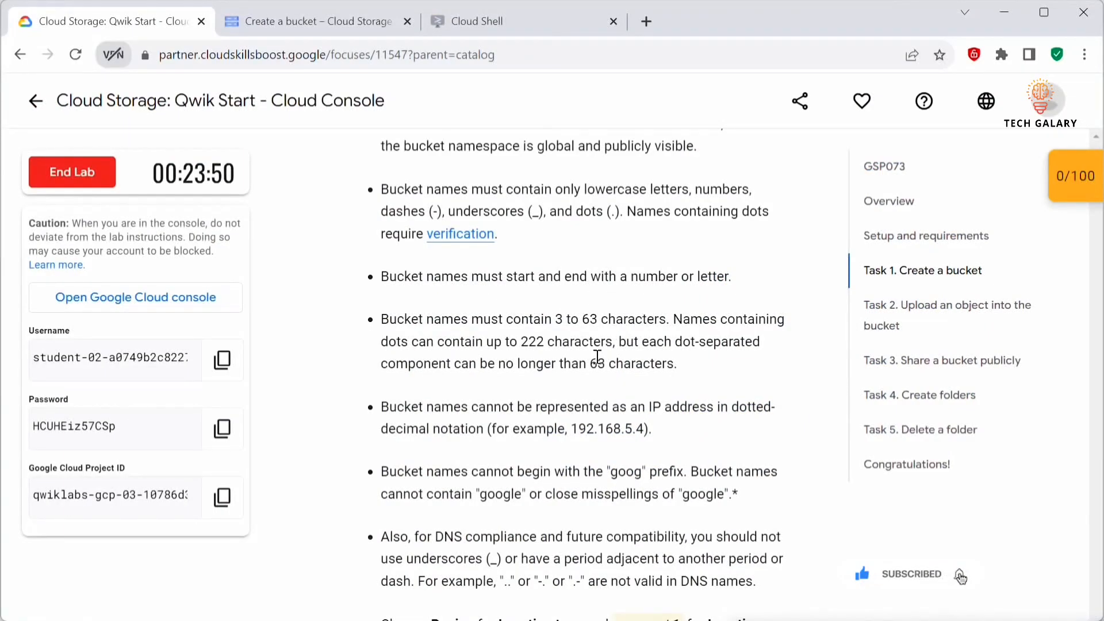
- Read the remaining bucket naming rules on length, IP address format, the "goog" prefix, and DNS compliance
{"action": "left_click_drag", "start_coordinate": [462, 318], "coordinate": [670, 321]}
{"action": "left_click", "coordinate": [688, 364]}
{"action": "left_click_drag", "start_coordinate": [571, 428], "coordinate": [648, 428]}
{"action": "scroll", "coordinate": [619, 403], "scroll_direction": "down", "scroll_amount": 3}
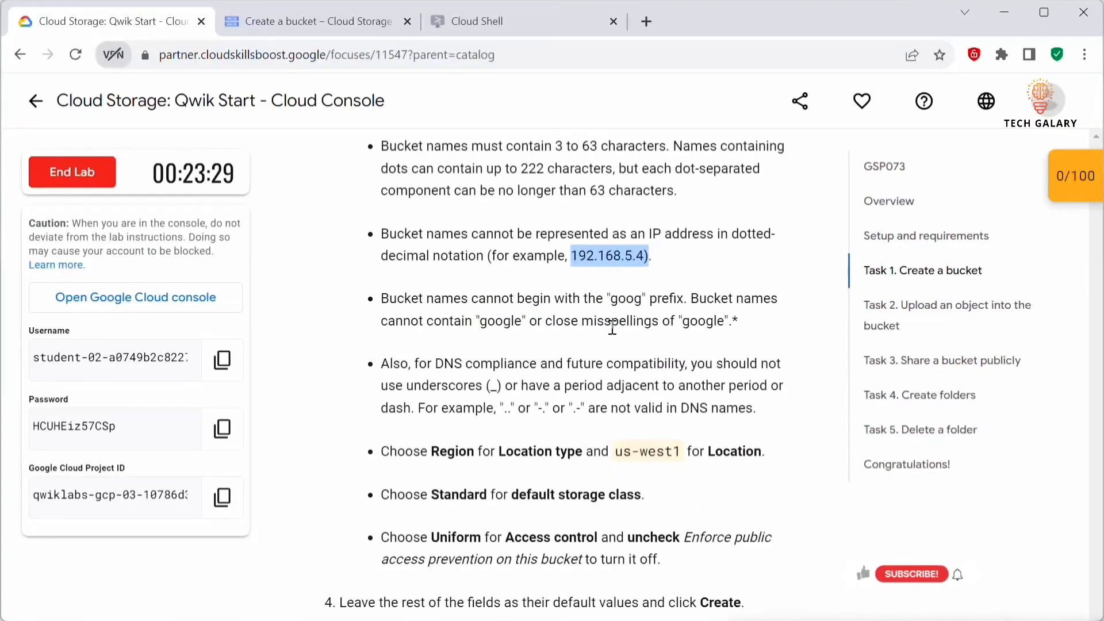
{"action": "left_click_drag", "start_coordinate": [640, 307], "coordinate": [608, 299]}
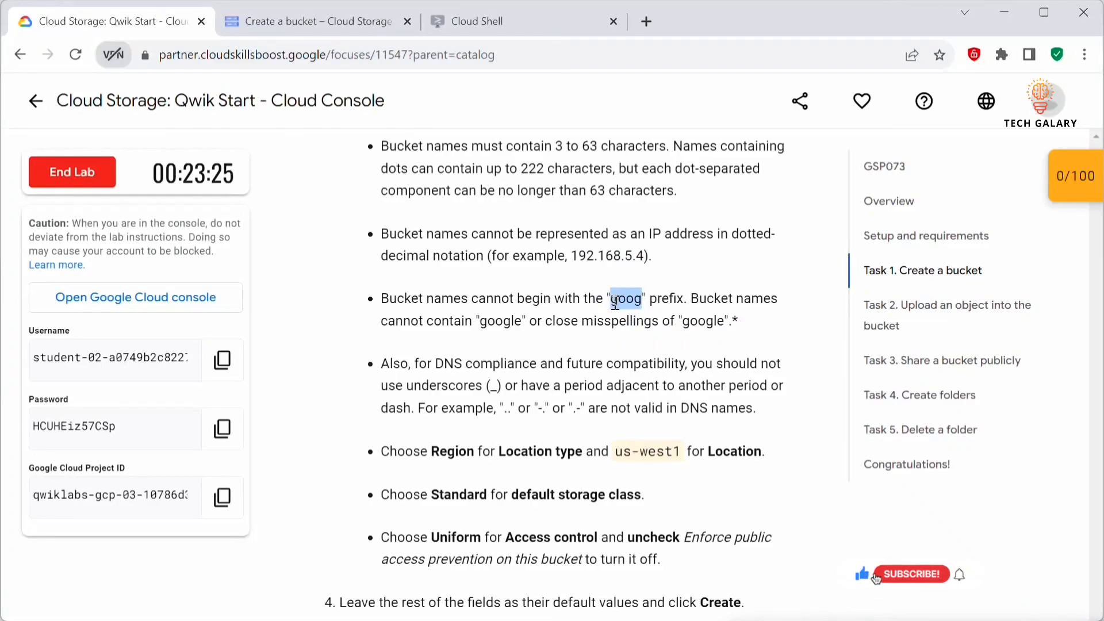
{"action": "left_click_drag", "start_coordinate": [504, 321], "coordinate": [514, 321]}
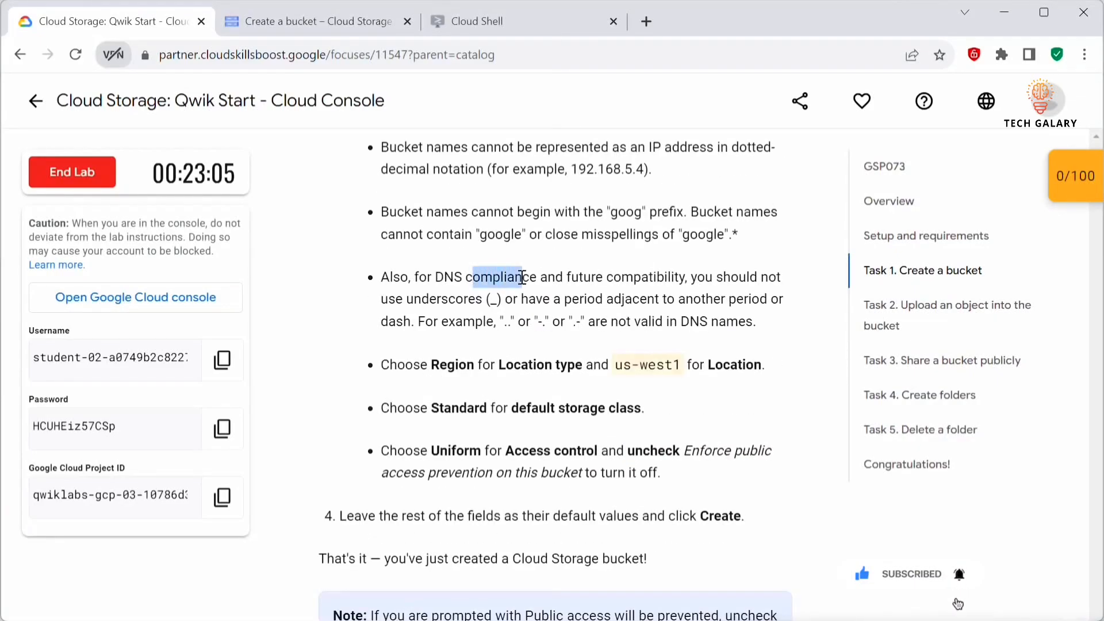
{"action": "left_click_drag", "start_coordinate": [518, 276], "coordinate": [557, 274]}
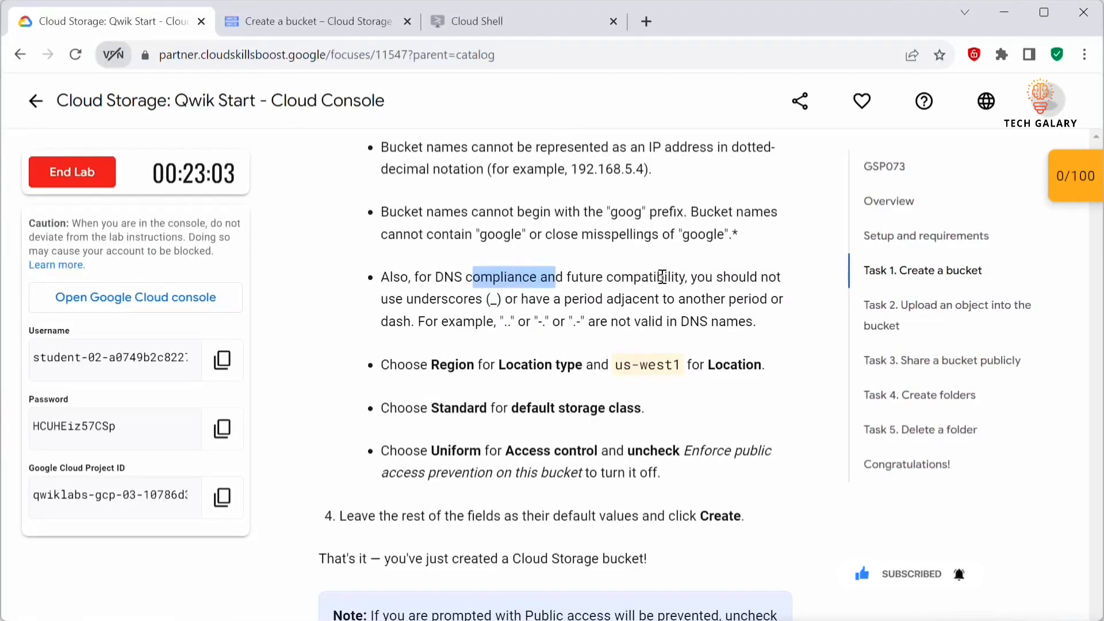
{"action": "left_click_drag", "start_coordinate": [407, 299], "coordinate": [760, 299]}
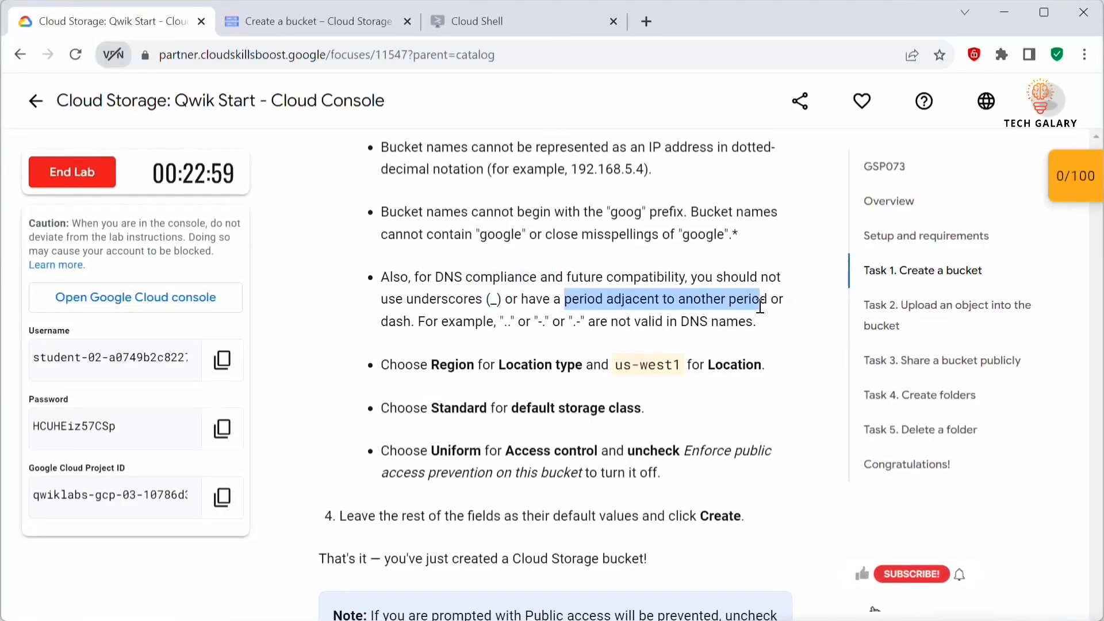
{"action": "left_click_drag", "start_coordinate": [510, 324], "coordinate": [506, 324]}
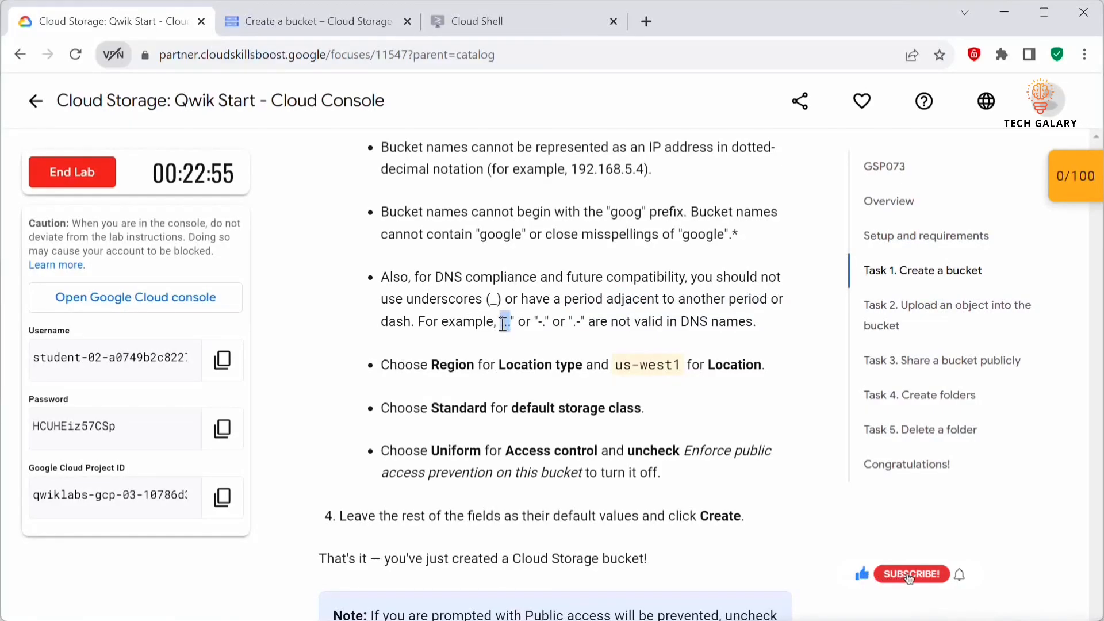
{"action": "left_click_drag", "start_coordinate": [535, 323], "coordinate": [611, 323]}
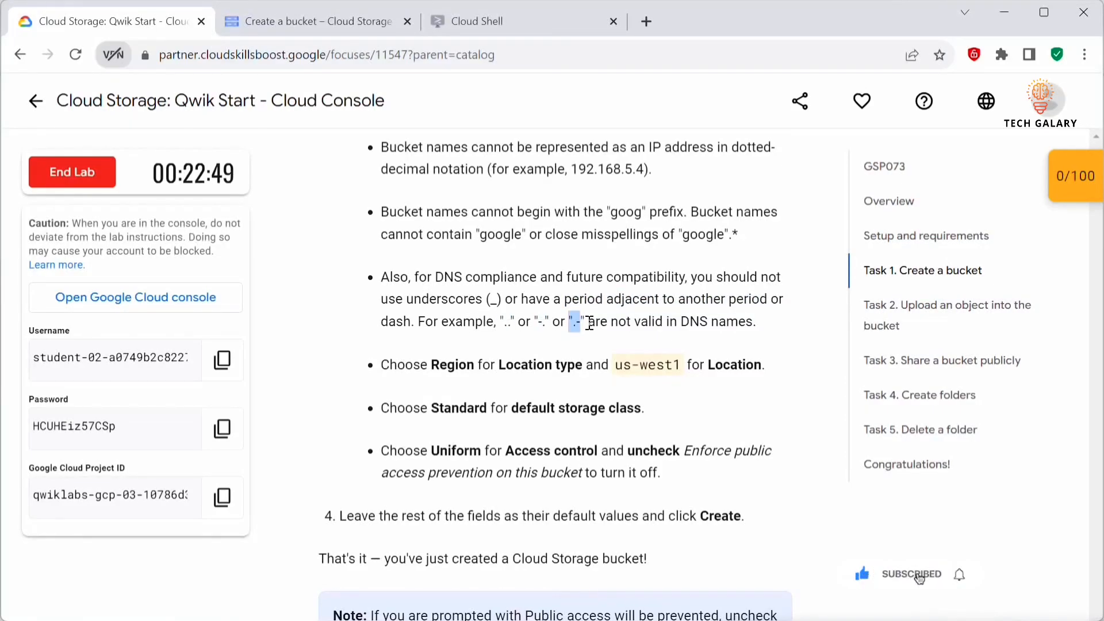
{"action": "left_click", "coordinate": [512, 323]}
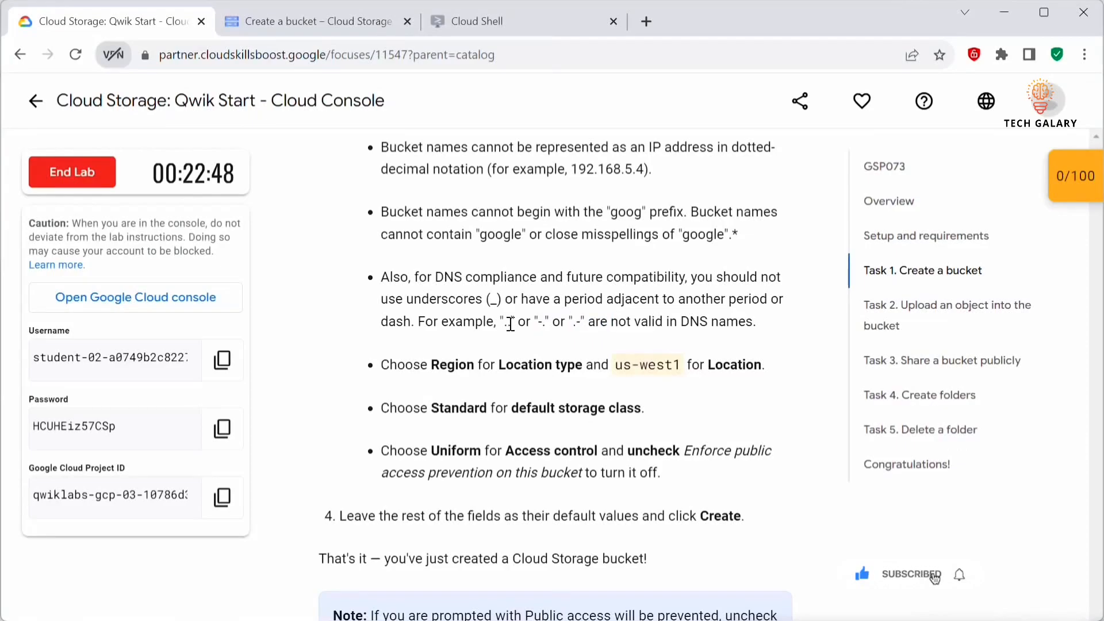
- Check the lab's location requirement and set the new bucket's location type to Region with us-west1 (Oregon)
{"action": "left_click_drag", "start_coordinate": [503, 320], "coordinate": [609, 320]}
{"action": "left_click", "coordinate": [623, 320]}
{"action": "left_click_drag", "start_coordinate": [508, 320], "coordinate": [605, 315]}
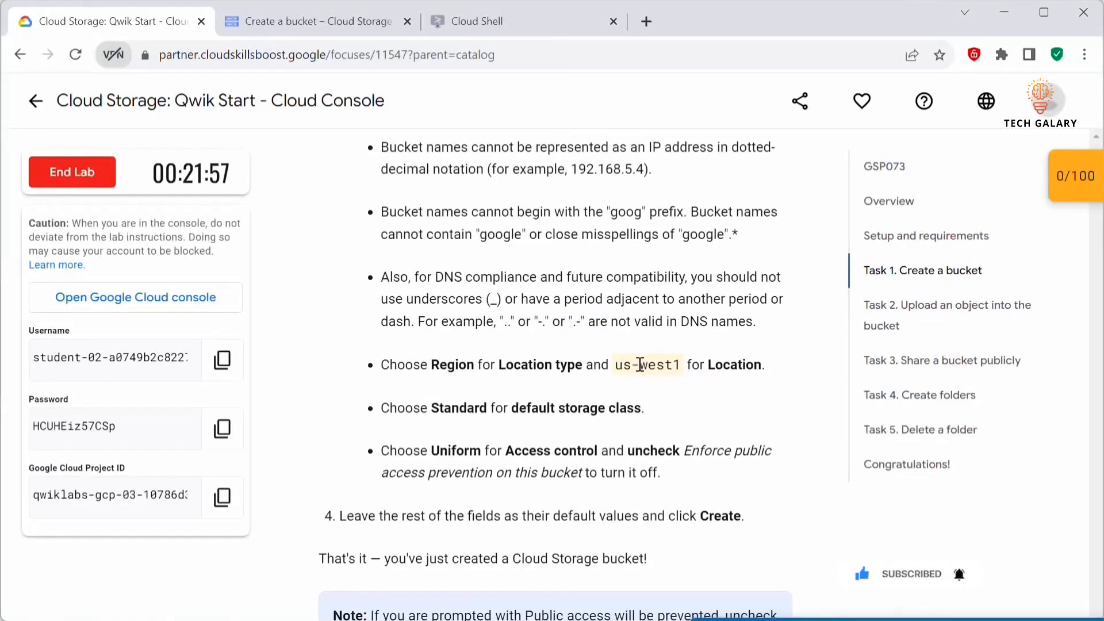
{"action": "left_click_drag", "start_coordinate": [616, 364], "coordinate": [671, 371]}
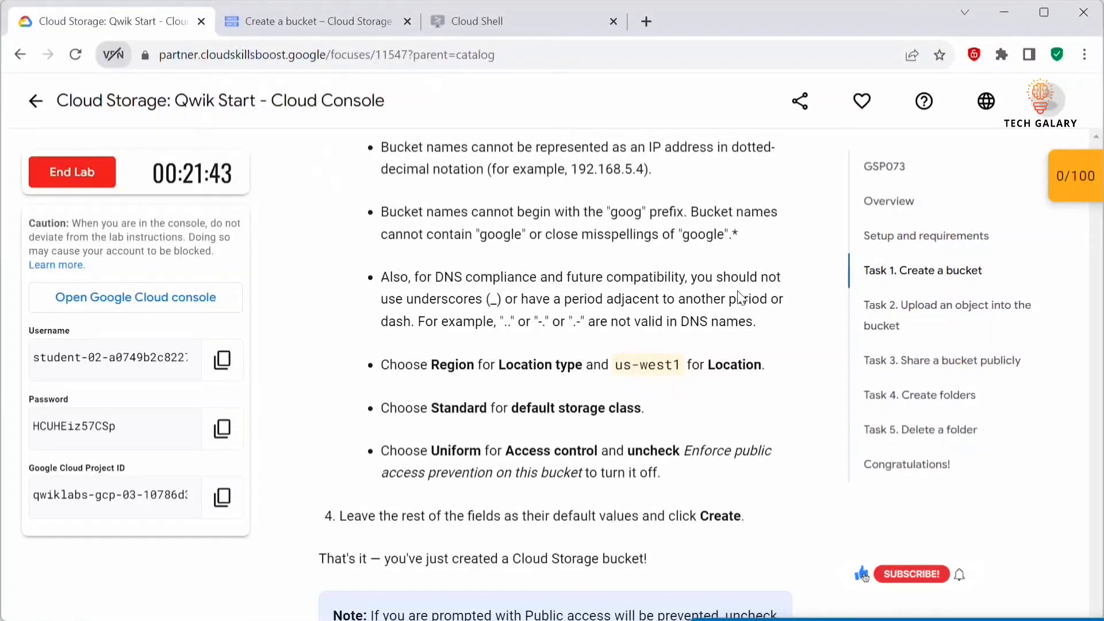
{"action": "key", "text": "ctrl+Tab"}
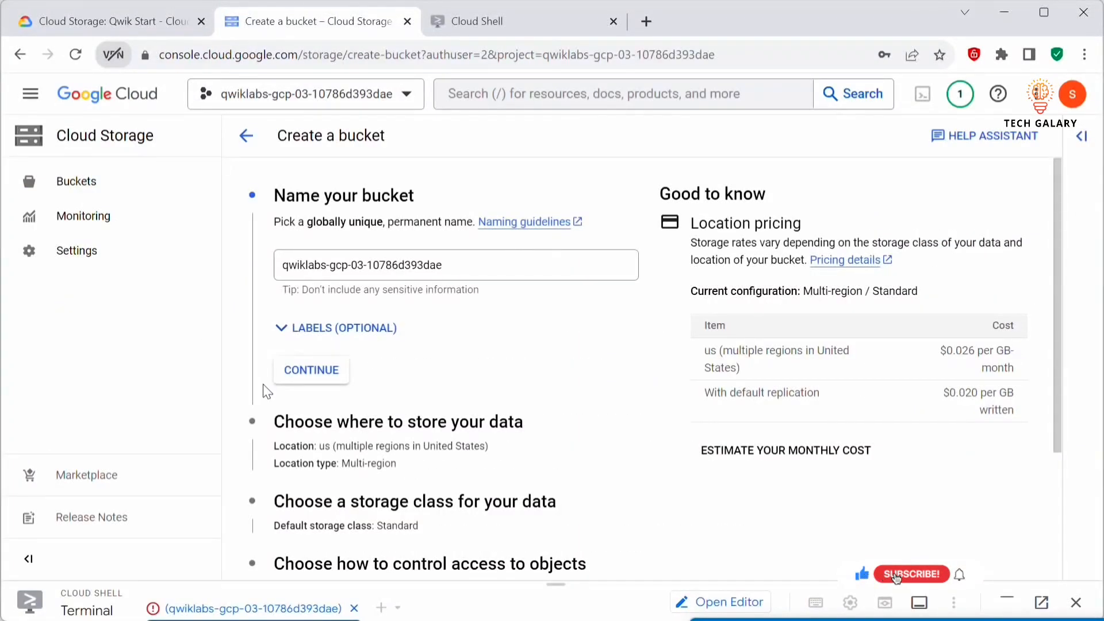
{"action": "left_click", "coordinate": [311, 370]}
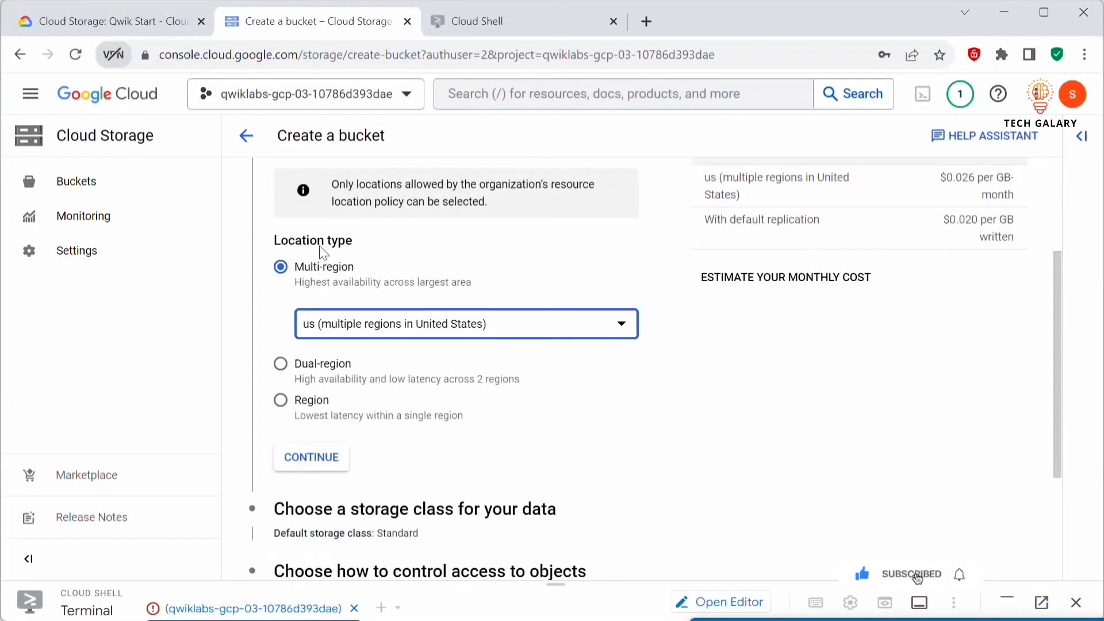
{"action": "left_click", "coordinate": [281, 400]}
{"action": "left_click", "coordinate": [368, 402]}
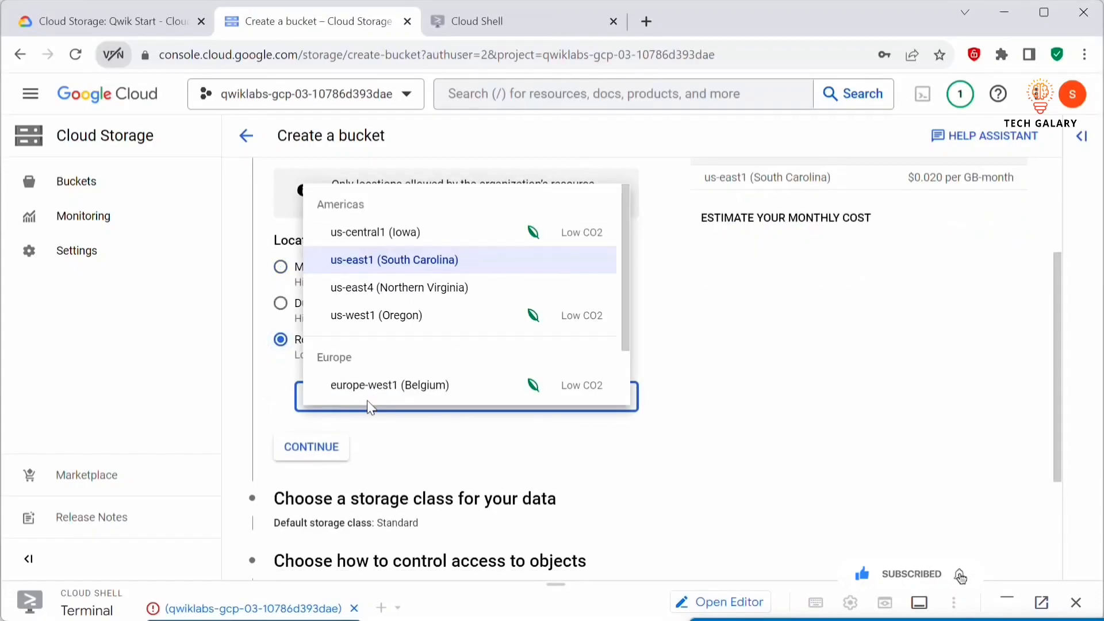
{"action": "left_click", "coordinate": [371, 315]}
{"action": "scroll", "coordinate": [308, 318], "scroll_direction": "down", "scroll_amount": 3}
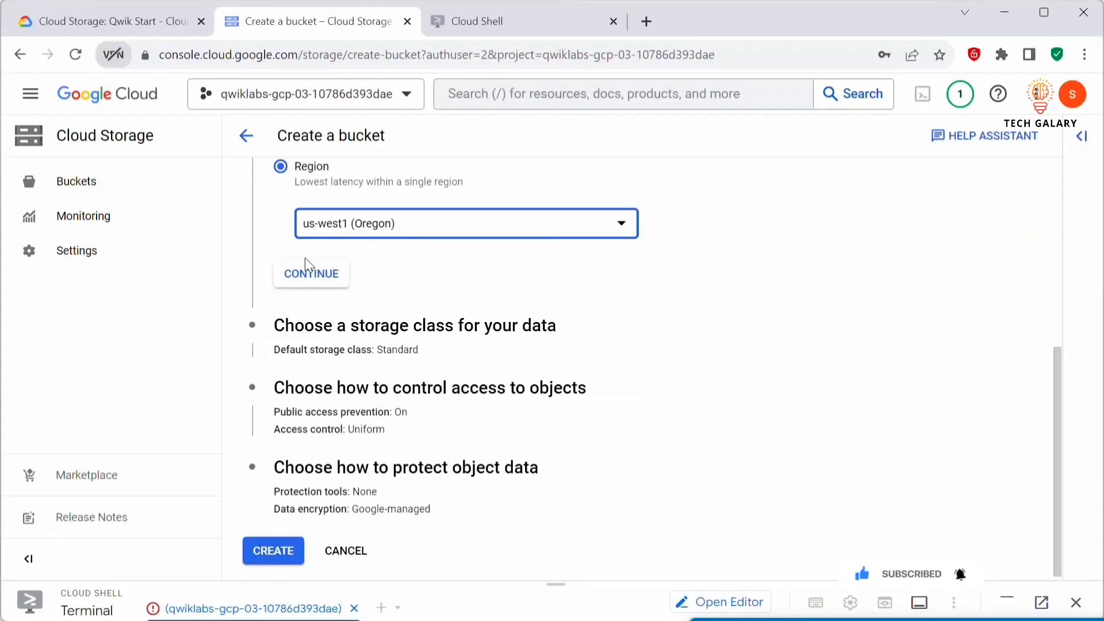
{"action": "left_click", "coordinate": [306, 274]}
- Keep Standard as the bucket's default storage class and continue to the access control settings
{"action": "scroll", "coordinate": [462, 256], "scroll_direction": "down", "scroll_amount": 5}
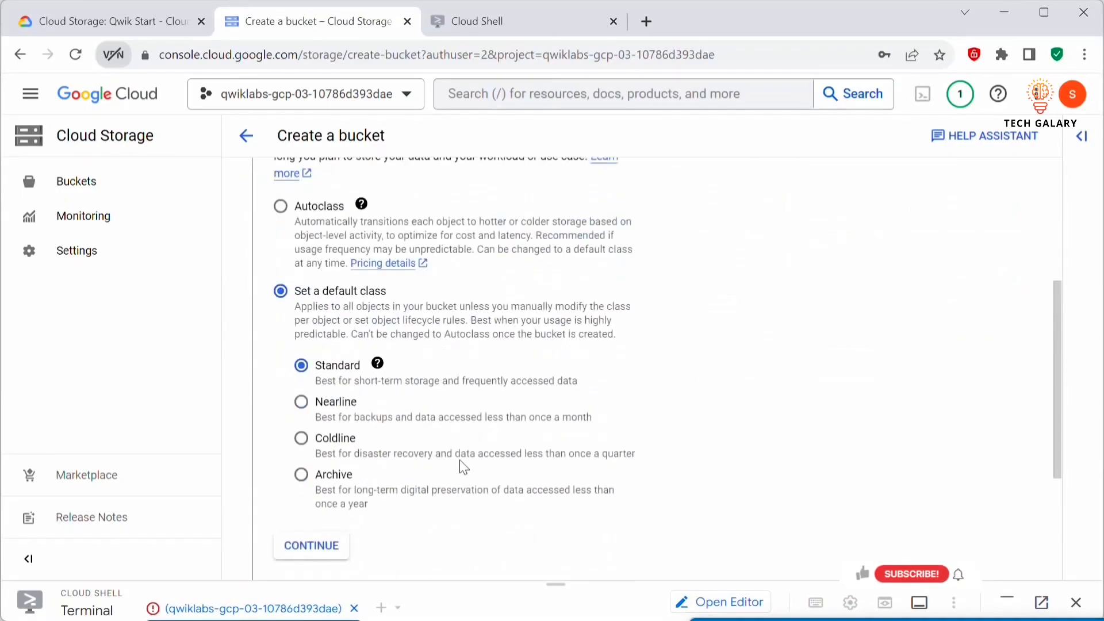
{"action": "scroll", "coordinate": [276, 256], "scroll_direction": "up", "scroll_amount": 3}
{"action": "scroll", "coordinate": [379, 428], "scroll_direction": "down", "scroll_amount": 3}
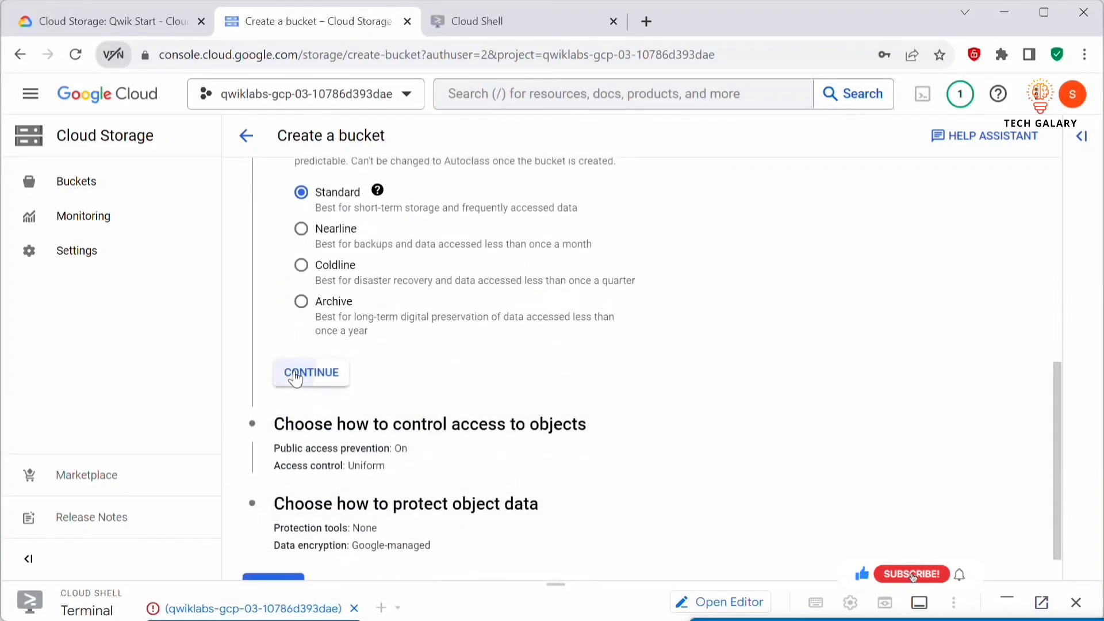
{"action": "left_click", "coordinate": [309, 373]}
- Turn off enforced public access prevention, keep Uniform access control and no protection tools, and create the bucket
{"action": "scroll", "coordinate": [374, 414], "scroll_direction": "up", "scroll_amount": 3}
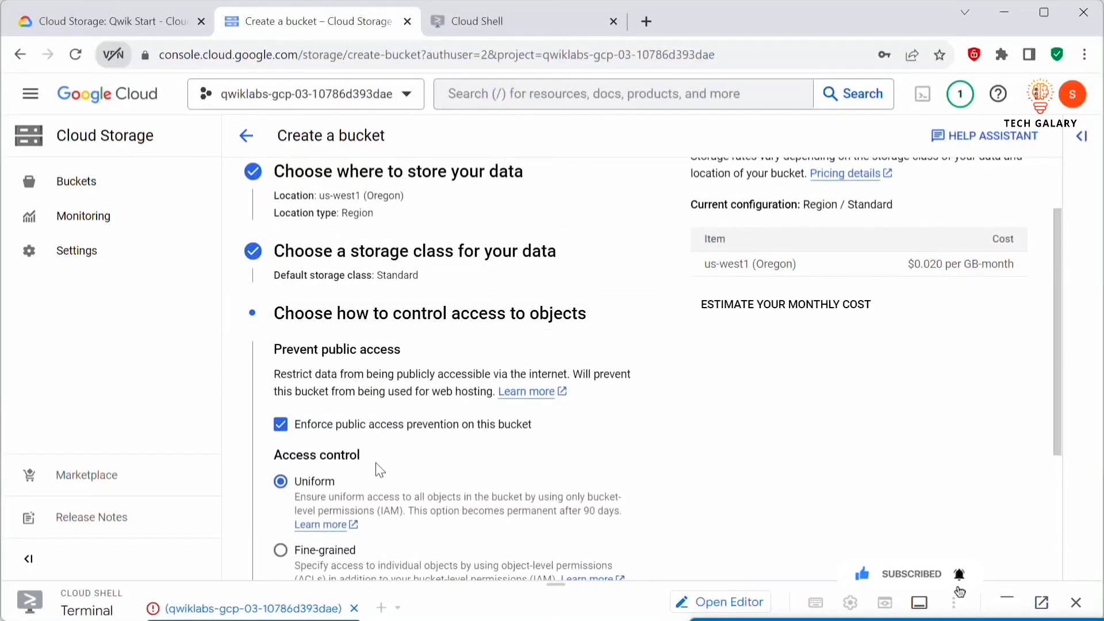
{"action": "scroll", "coordinate": [377, 472], "scroll_direction": "down", "scroll_amount": 2}
{"action": "left_click", "coordinate": [281, 339]}
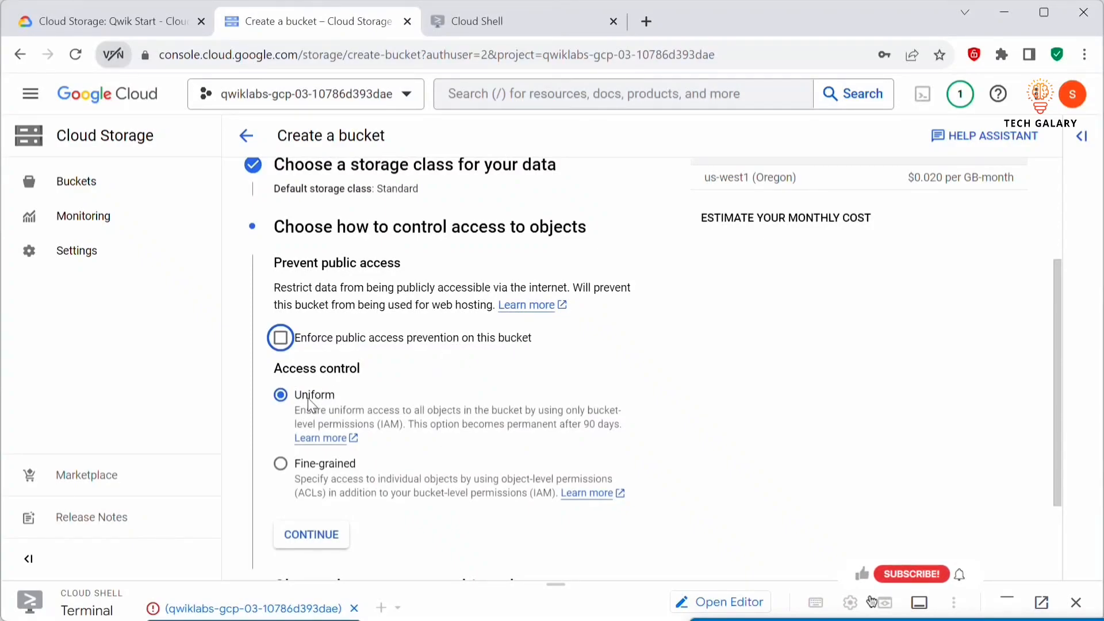
{"action": "left_click", "coordinate": [331, 526]}
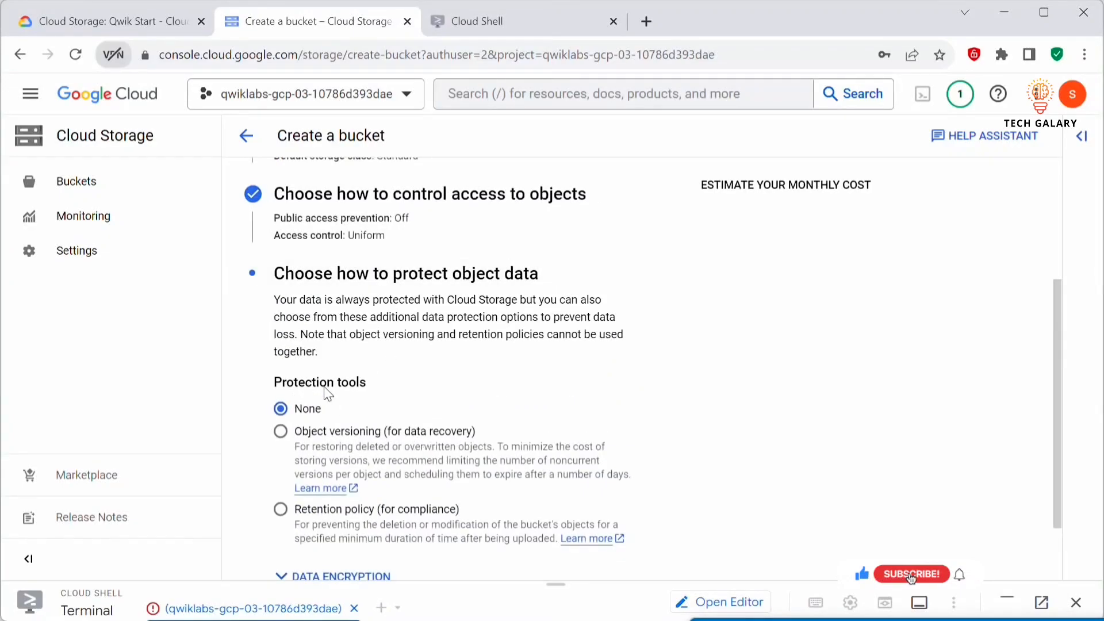
{"action": "scroll", "coordinate": [312, 329], "scroll_direction": "down", "scroll_amount": 2}
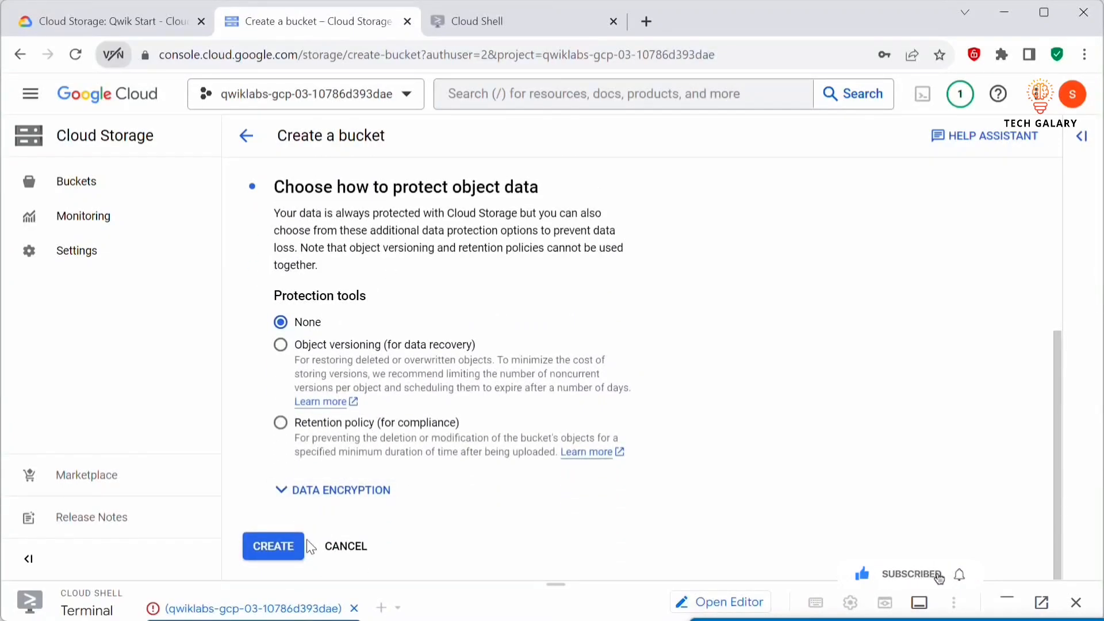
{"action": "left_click", "coordinate": [279, 554]}
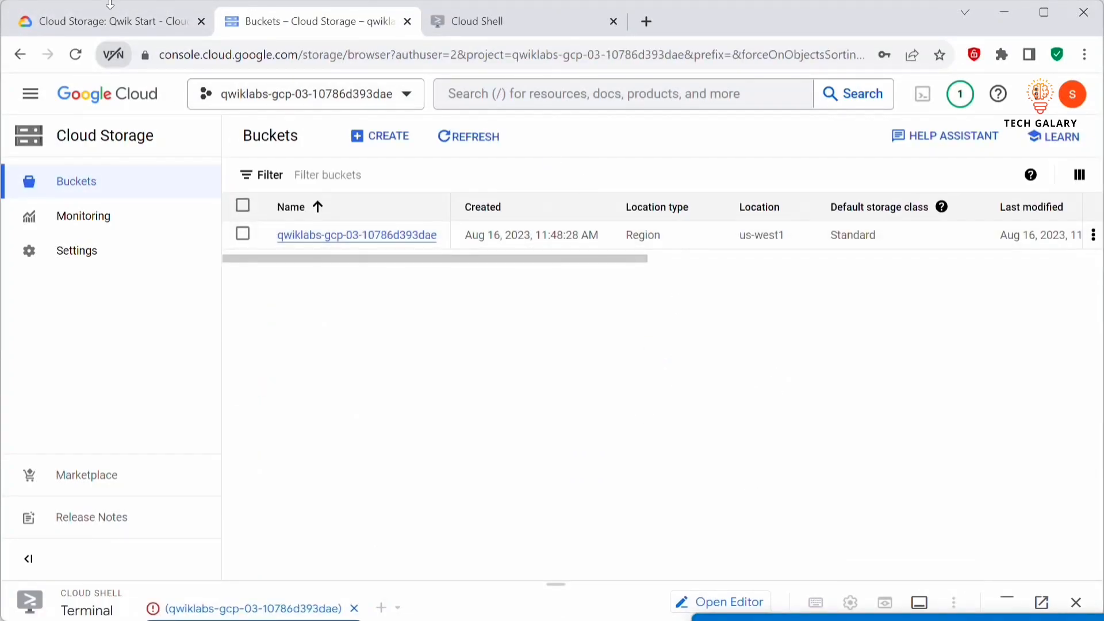
- Return to the lab page and check the progress of the "Create a bucket" task
{"action": "left_click", "coordinate": [101, 19]}
{"action": "scroll", "coordinate": [347, 190], "scroll_direction": "down", "scroll_amount": 5}
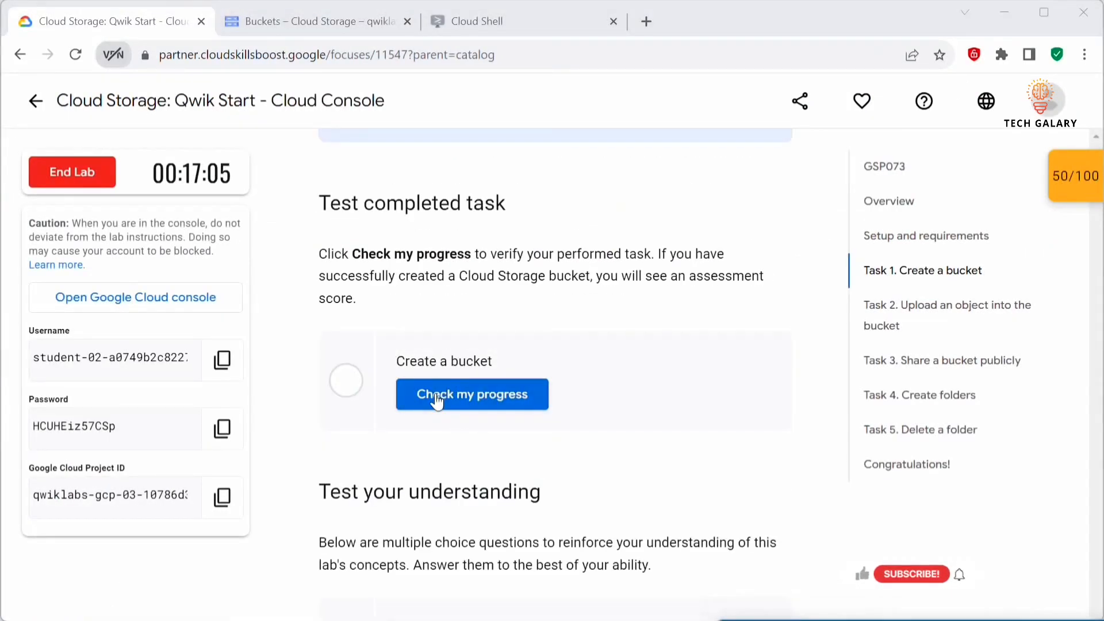
{"action": "left_click", "coordinate": [449, 394]}
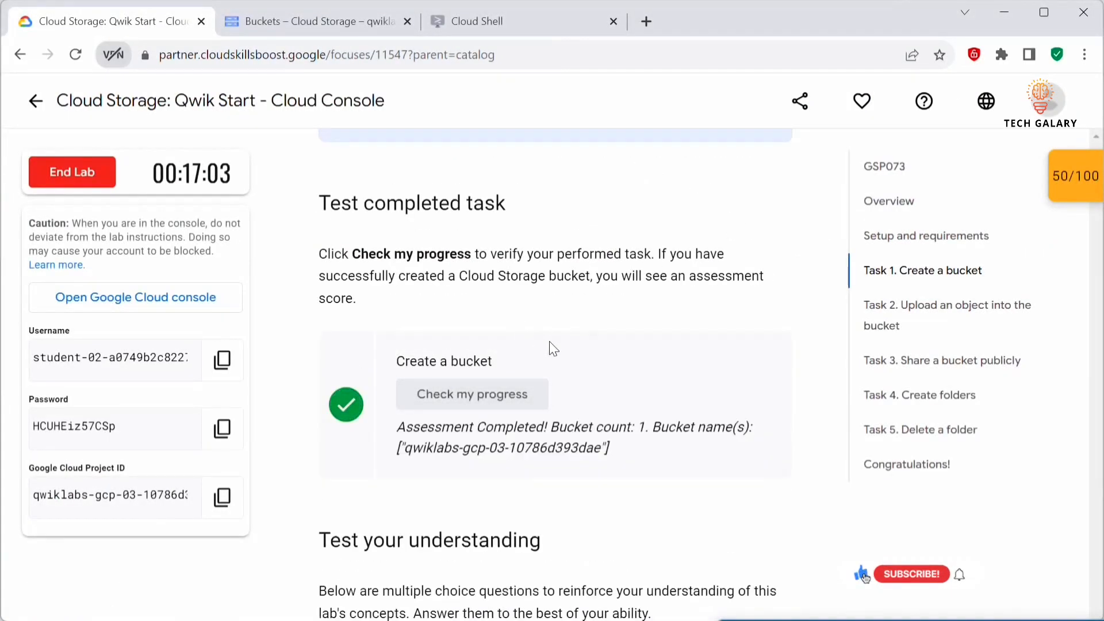
- Answer True to the question on whether every bucket needs a unique name across the entire Cloud Storage namespace
{"action": "scroll", "coordinate": [581, 465], "scroll_direction": "down", "scroll_amount": 4}
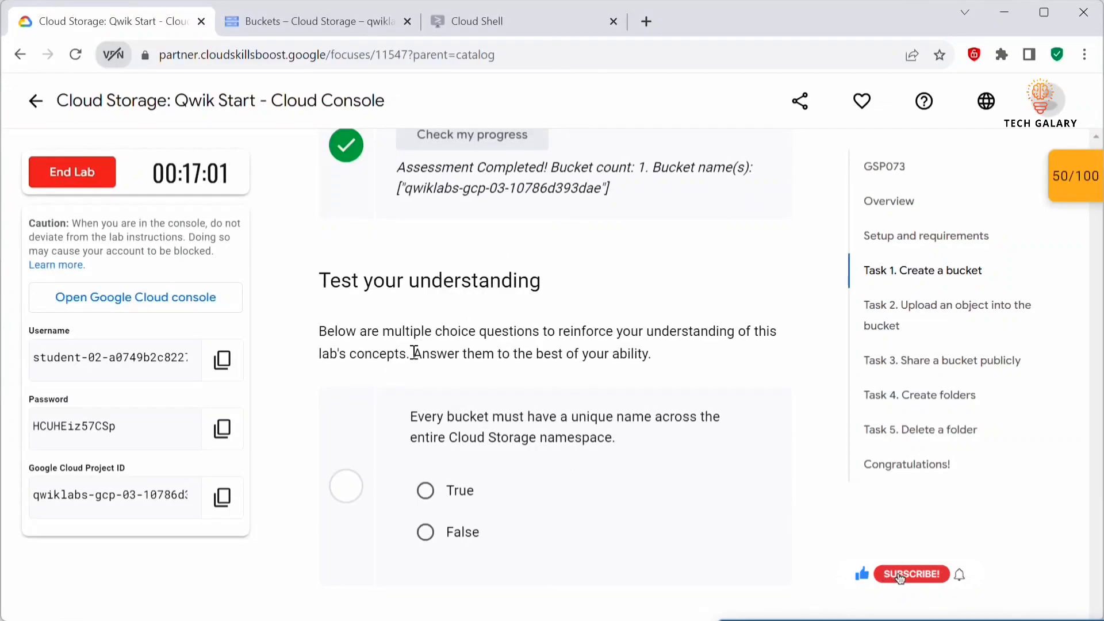
{"action": "left_click_drag", "start_coordinate": [418, 426], "coordinate": [629, 428]}
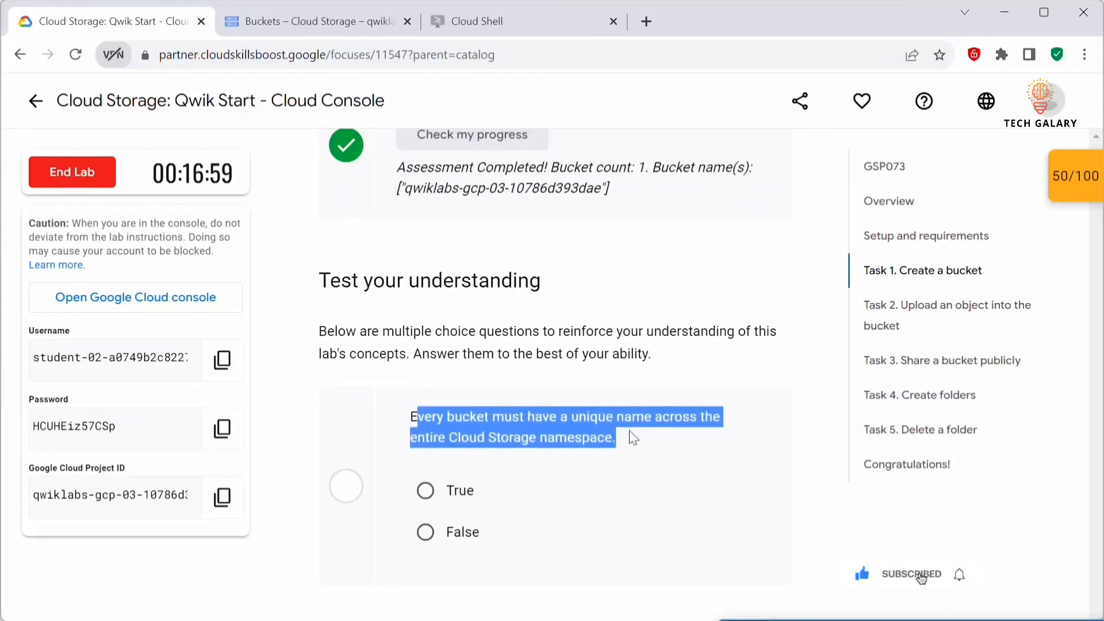
{"action": "scroll", "coordinate": [629, 429], "scroll_direction": "down", "scroll_amount": 3}
{"action": "left_click", "coordinate": [425, 321]}
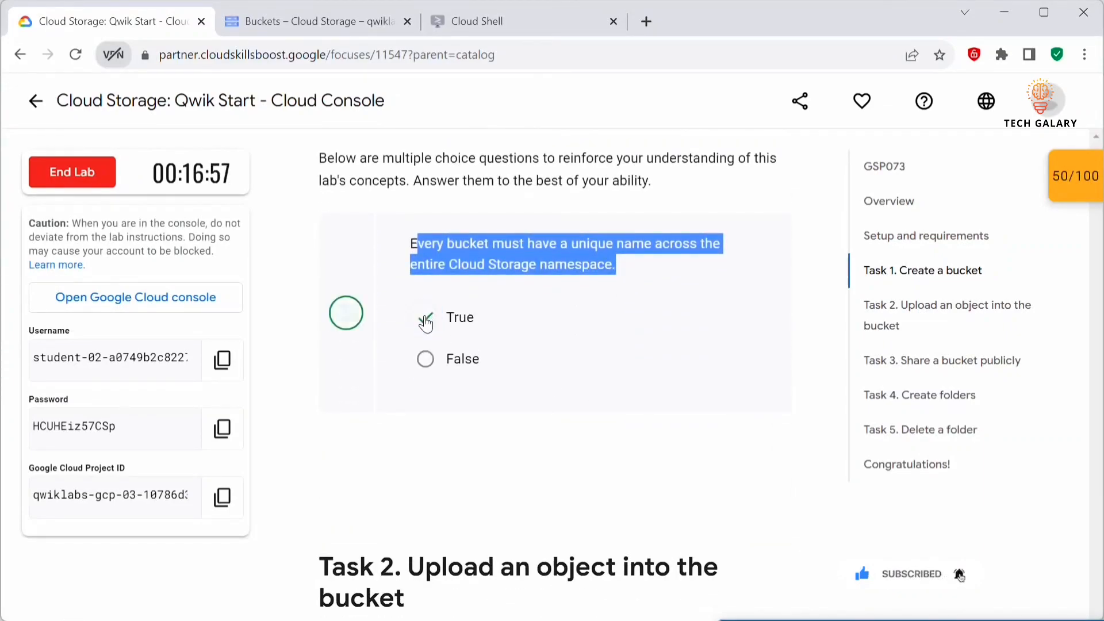
- Download the kitten image from Task 2 to the Saved Pictures folder as kitten.png
{"action": "scroll", "coordinate": [470, 411], "scroll_direction": "down", "scroll_amount": 6}
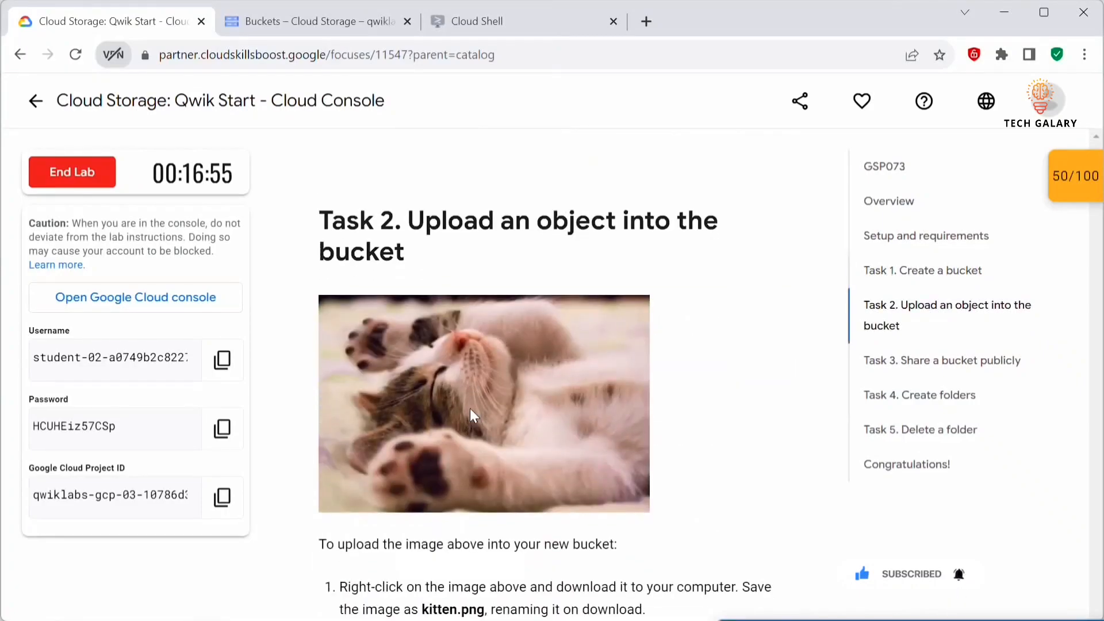
{"action": "left_click_drag", "start_coordinate": [326, 216], "coordinate": [561, 311]}
{"action": "scroll", "coordinate": [562, 310], "scroll_direction": "down", "scroll_amount": 3}
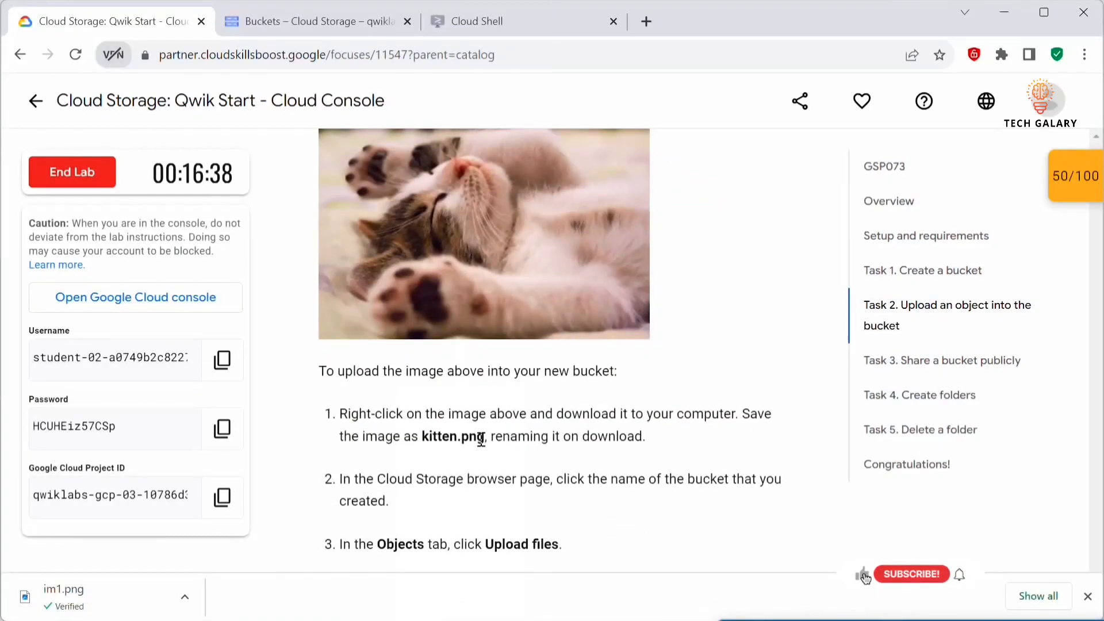
{"action": "double_click", "coordinate": [454, 437]}
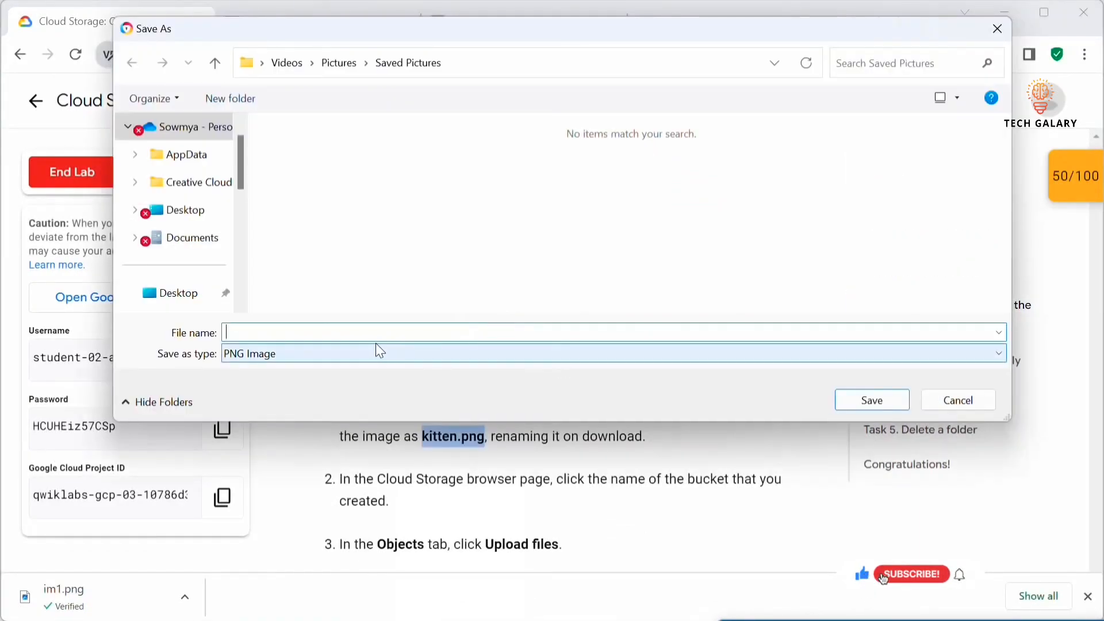
{"action": "type", "text": "kitten"}
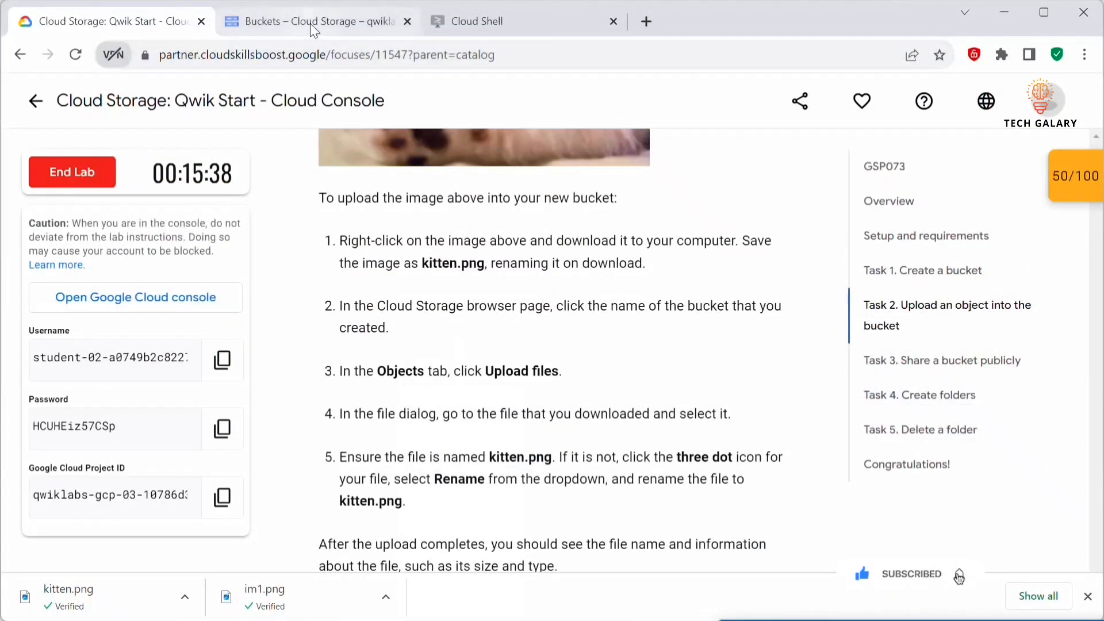
- Upload kitten.png into the newly created bucket and dismiss the bucket health dashboard tip
{"action": "left_click", "coordinate": [310, 23]}
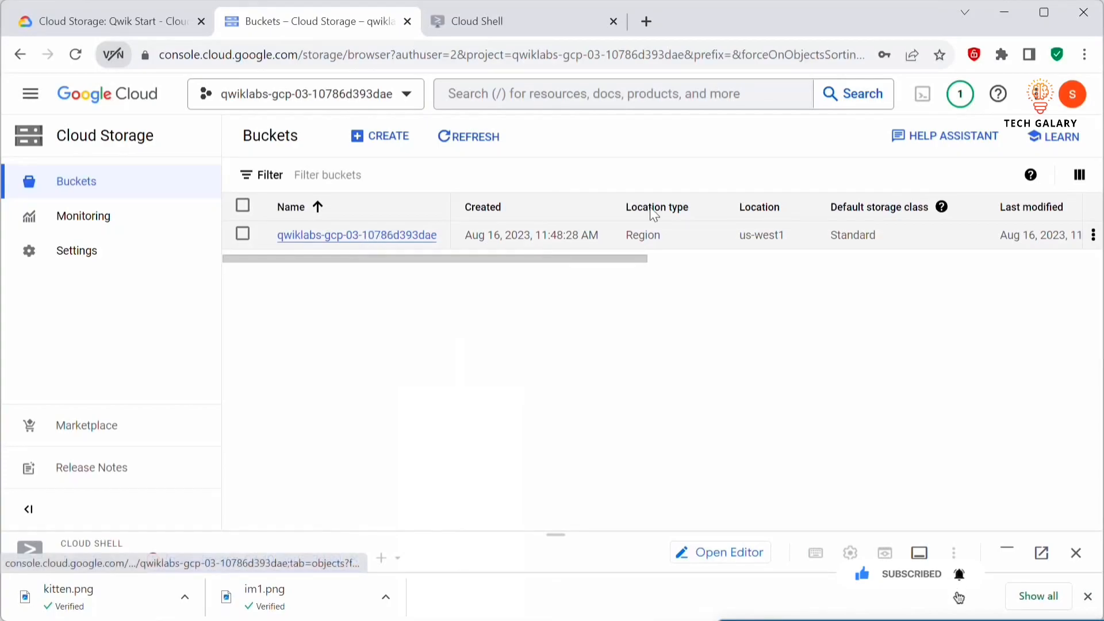
{"action": "left_click", "coordinate": [356, 237]}
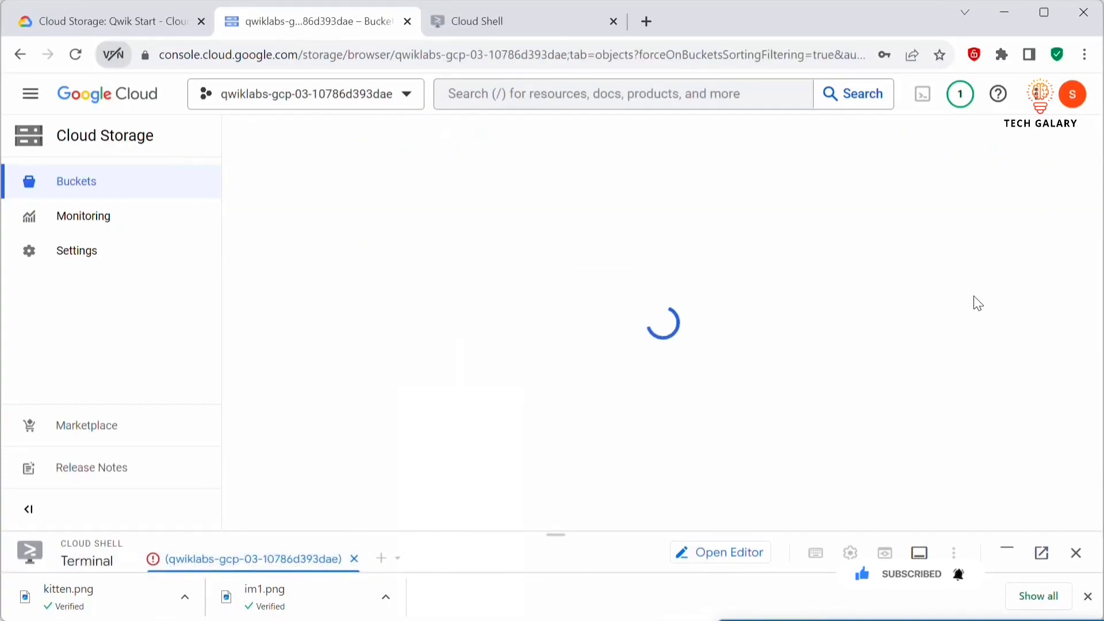
{"action": "left_click", "coordinate": [289, 375]}
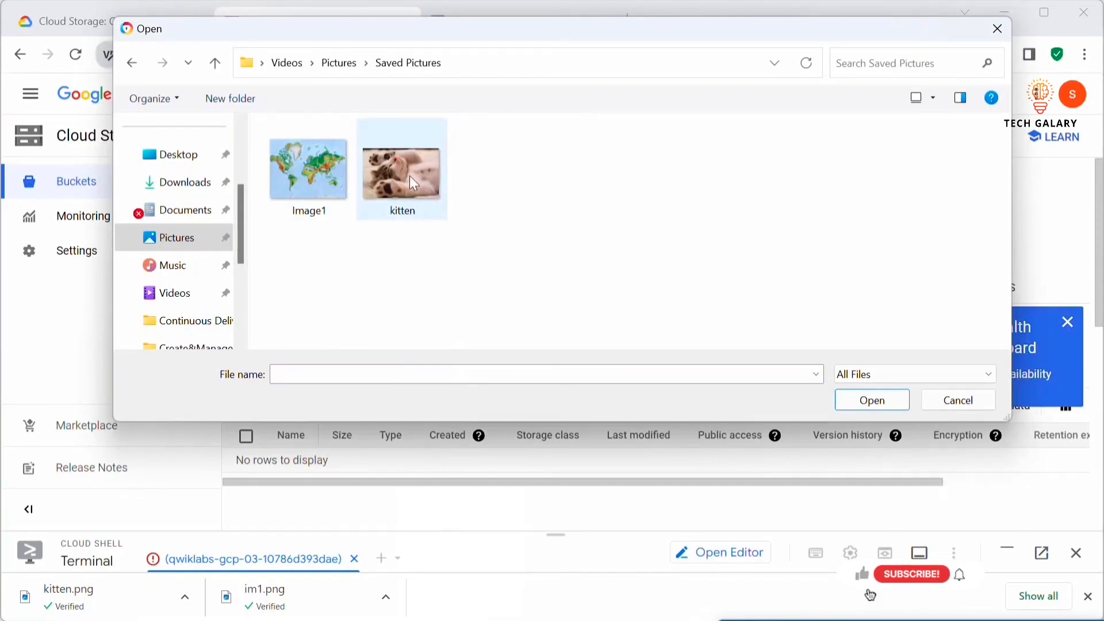
{"action": "left_click", "coordinate": [410, 177]}
{"action": "left_click", "coordinate": [871, 401]}
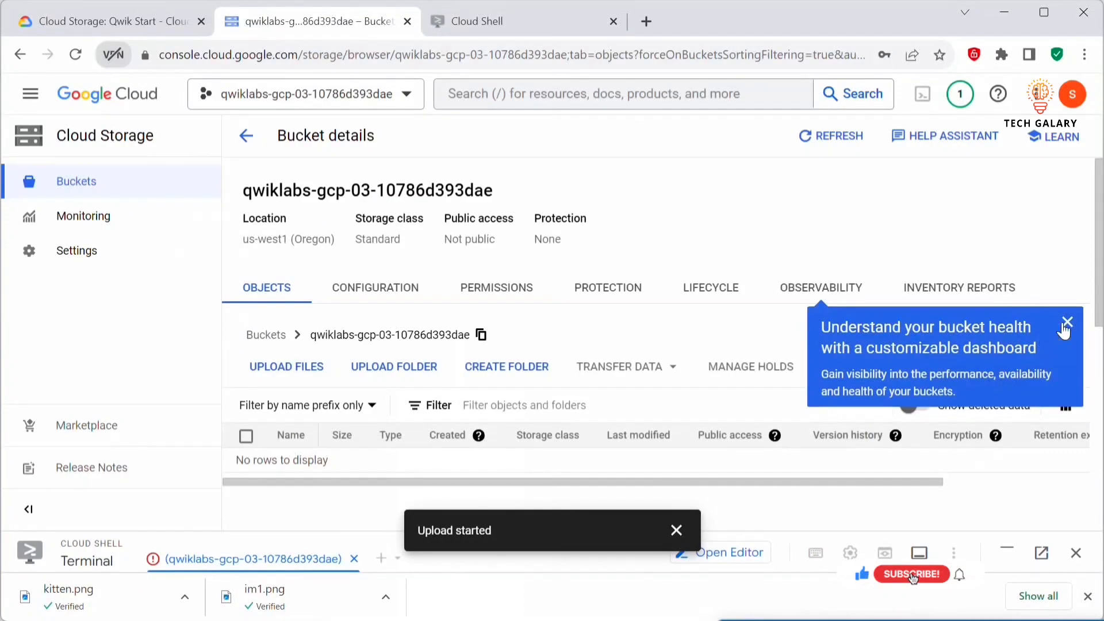
{"action": "left_click", "coordinate": [1058, 324]}
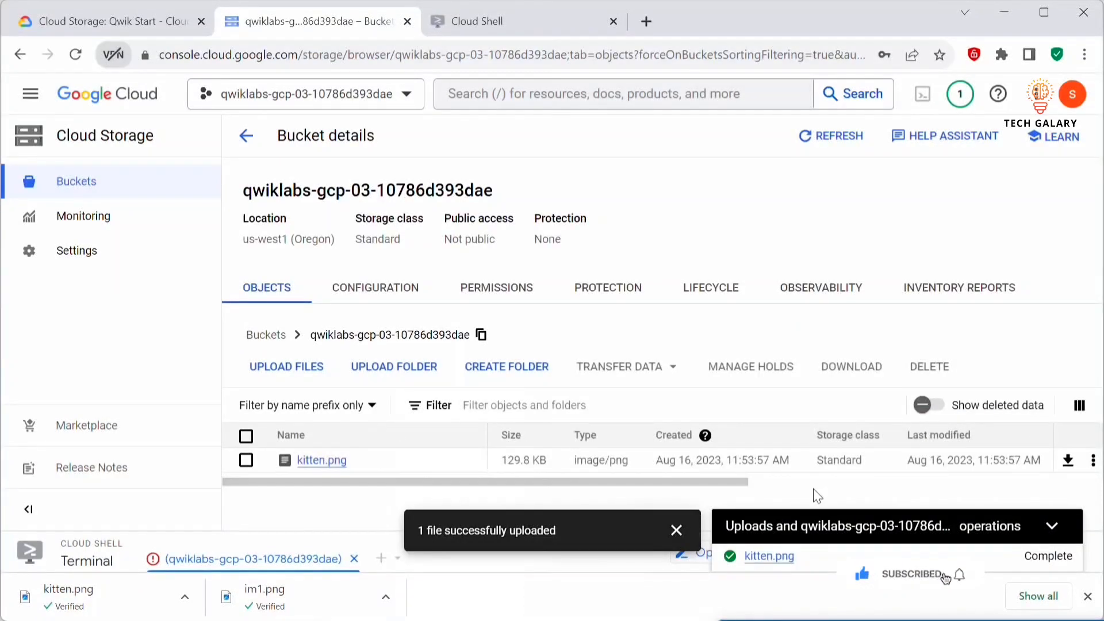
{"action": "left_click_drag", "start_coordinate": [543, 483], "coordinate": [708, 483]}
- Return to the lab page and check the progress of the "Upload an object into the bucket (kitten.png)" task
{"action": "left_click", "coordinate": [110, 21]}
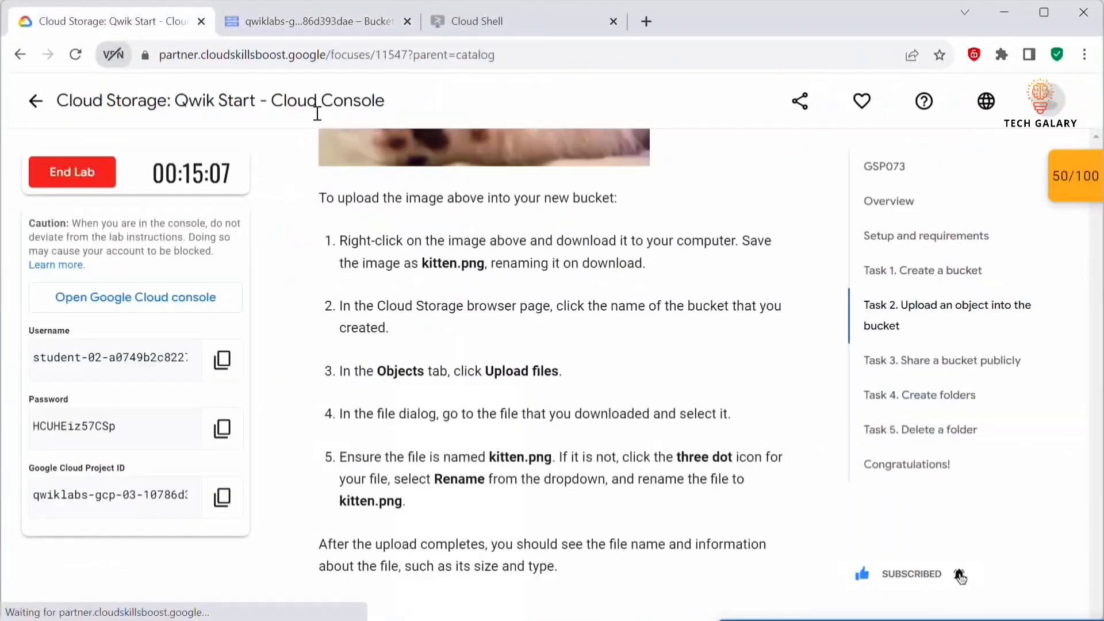
{"action": "scroll", "coordinate": [569, 421], "scroll_direction": "down", "scroll_amount": 6}
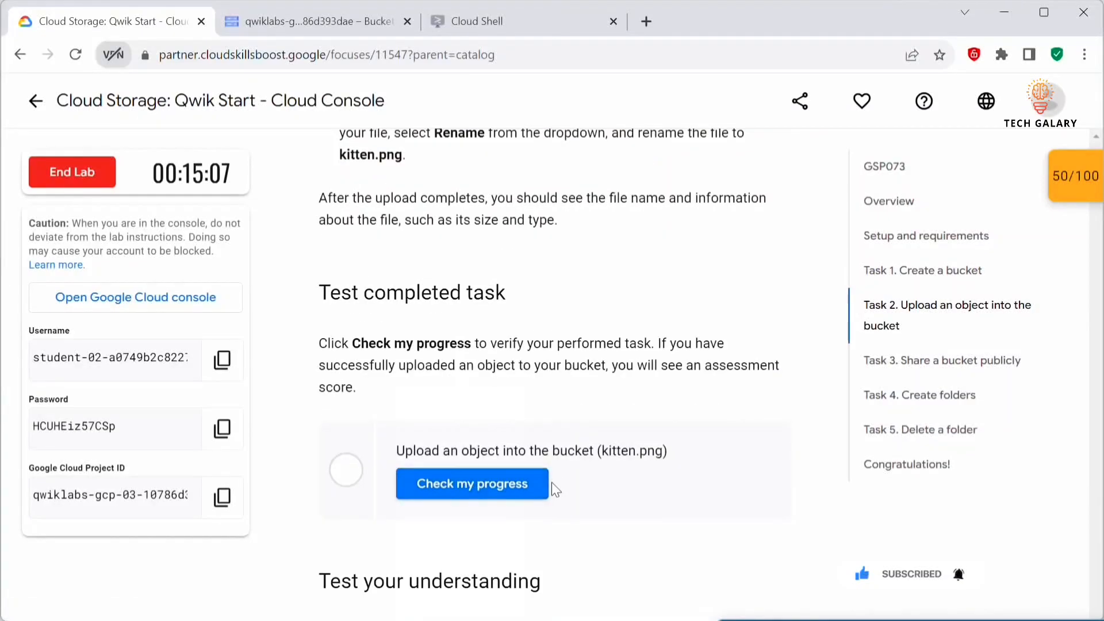
{"action": "left_click", "coordinate": [475, 493]}
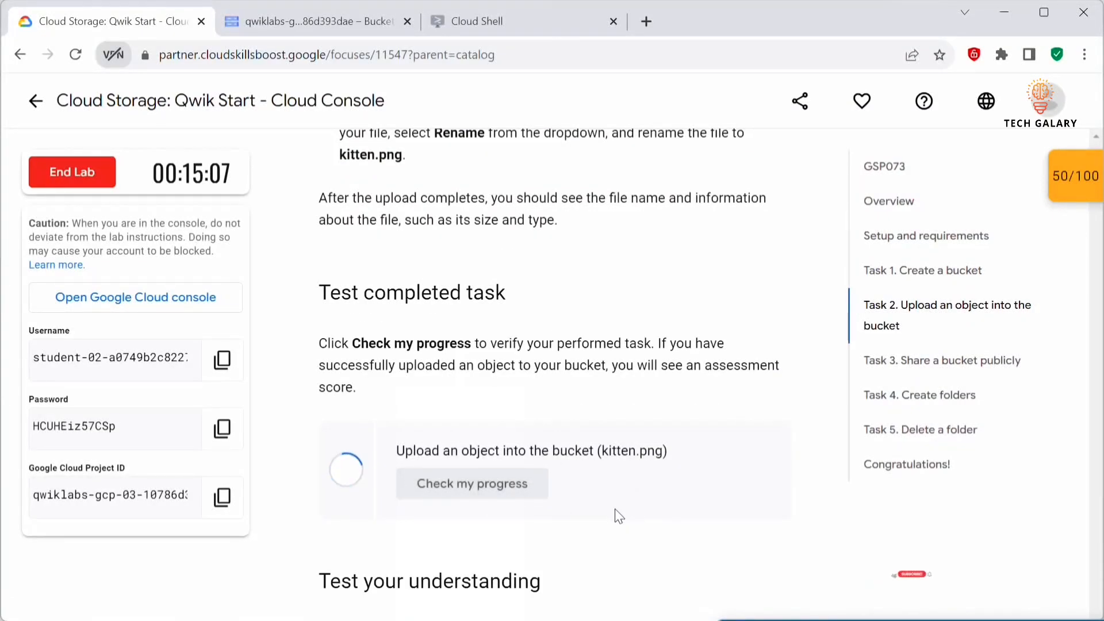
{"action": "scroll", "coordinate": [608, 461], "scroll_direction": "down", "scroll_amount": 2}
{"action": "left_click_drag", "start_coordinate": [662, 367], "coordinate": [607, 371]}
- Answer True to the question on whether object names must be unique only within a given bucket
{"action": "left_click", "coordinate": [522, 486]}
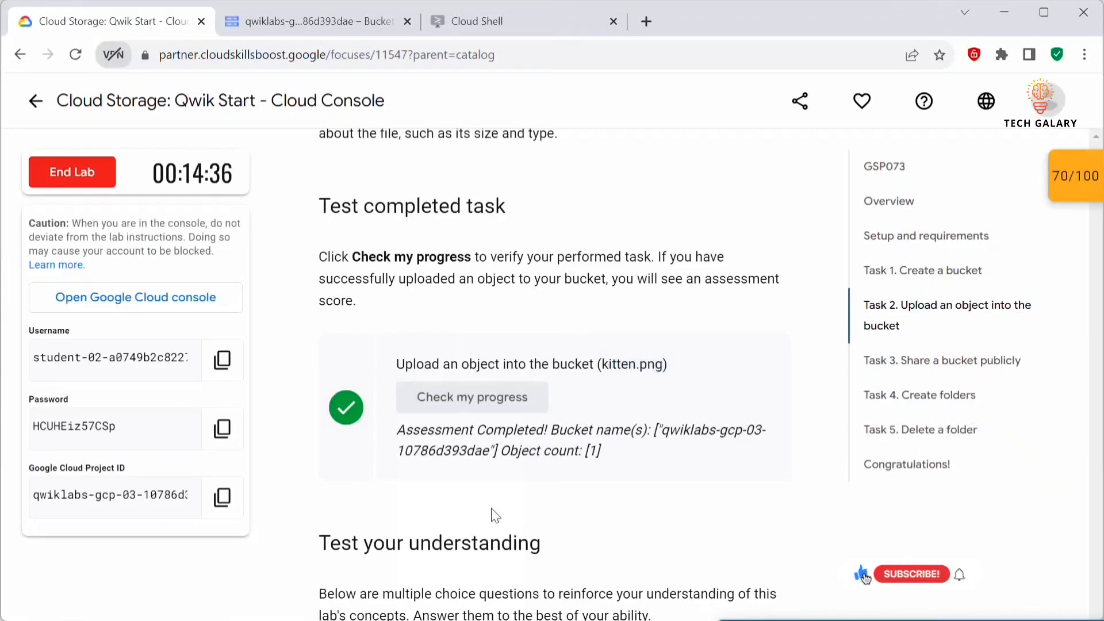
{"action": "scroll", "coordinate": [417, 382], "scroll_direction": "down", "scroll_amount": 6}
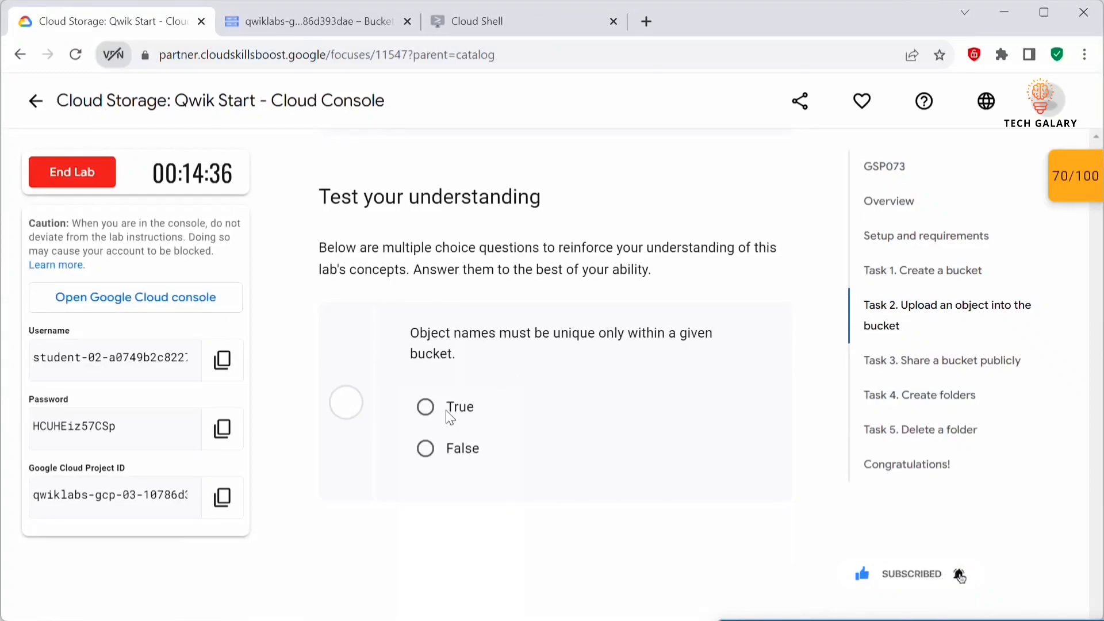
{"action": "left_click", "coordinate": [426, 407]}
- Review the Task 3 instructions on the lab page and open the grant access form in the bucket's permissions, viewed by principals
{"action": "scroll", "coordinate": [547, 359], "scroll_direction": "down", "scroll_amount": 6}
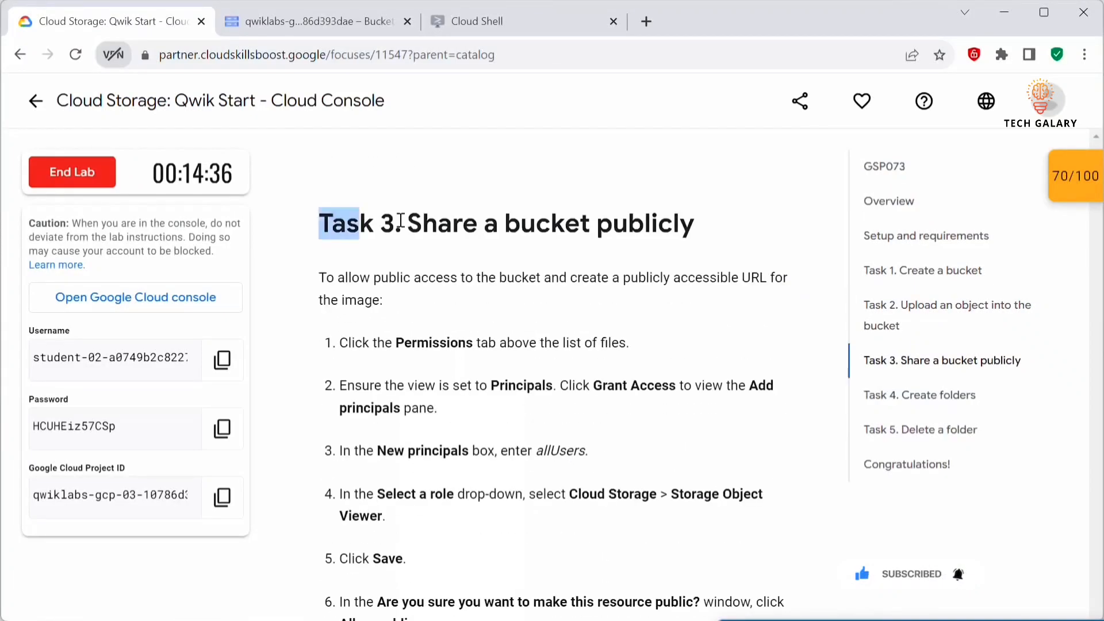
{"action": "left_click_drag", "start_coordinate": [318, 224], "coordinate": [716, 233]}
{"action": "scroll", "coordinate": [663, 440], "scroll_direction": "down", "scroll_amount": 2}
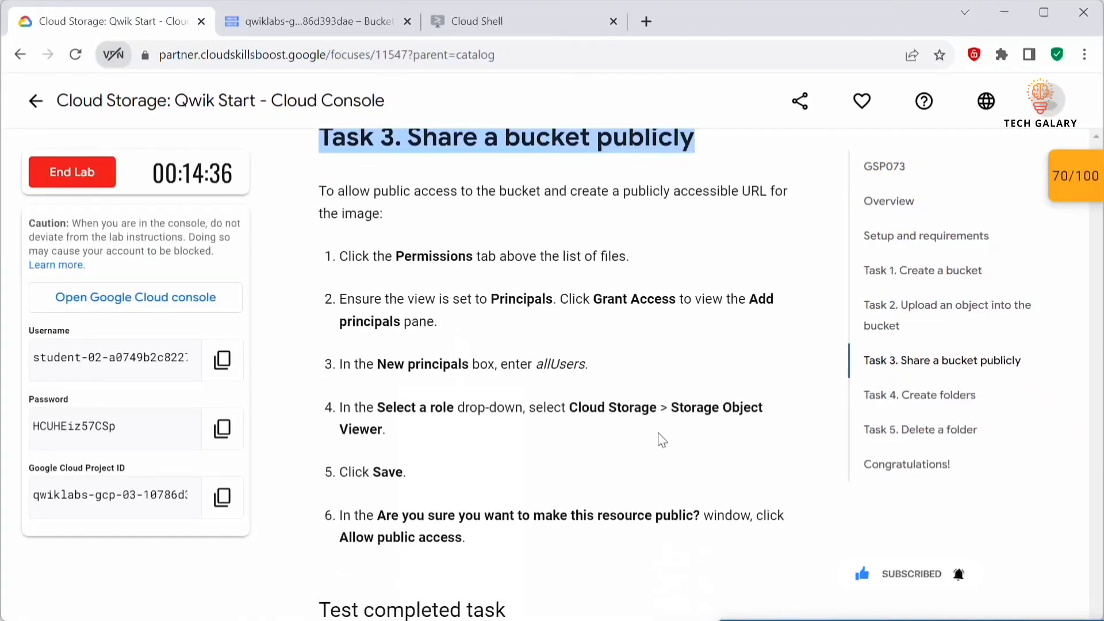
{"action": "left_click", "coordinate": [370, 25]}
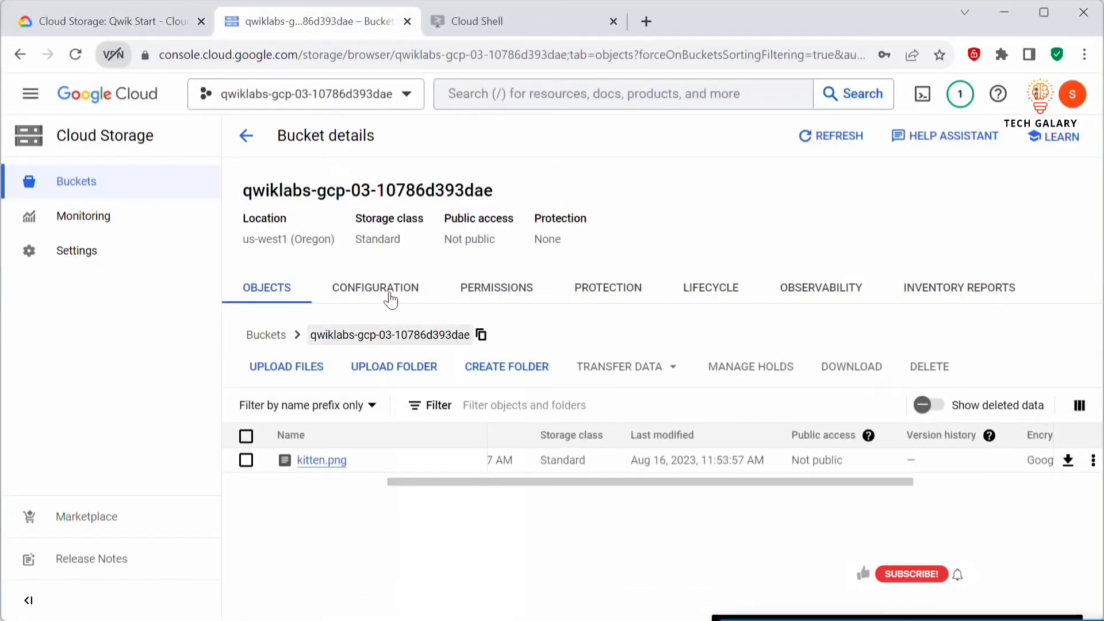
{"action": "left_click", "coordinate": [498, 290]}
{"action": "scroll", "coordinate": [603, 440], "scroll_direction": "down", "scroll_amount": 2}
{"action": "scroll", "coordinate": [599, 438], "scroll_direction": "down", "scroll_amount": 5}
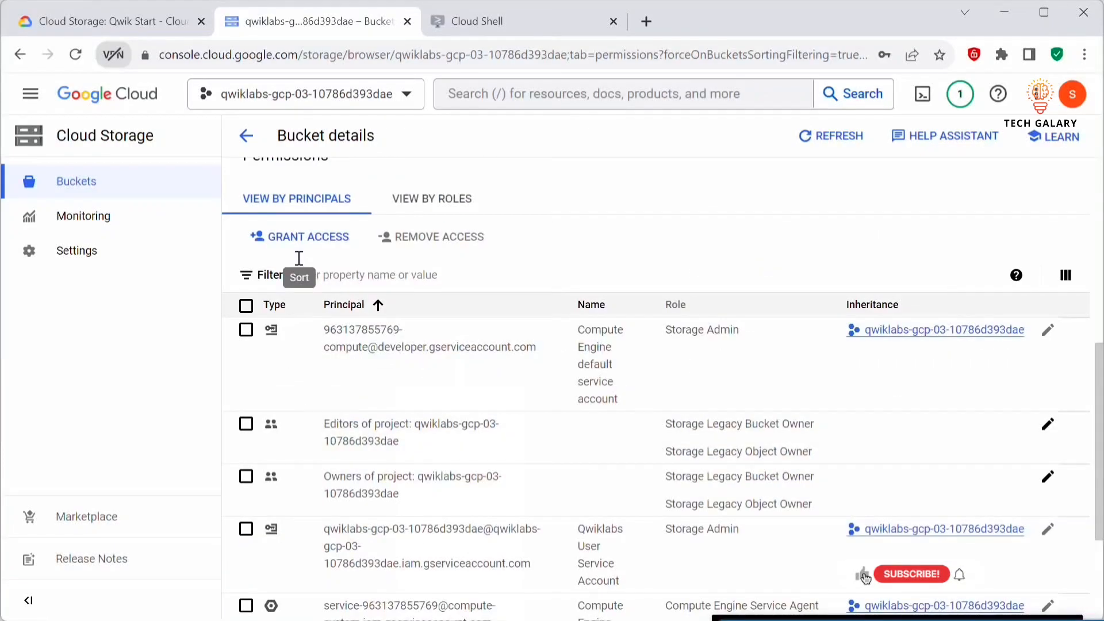
{"action": "left_click", "coordinate": [312, 241]}
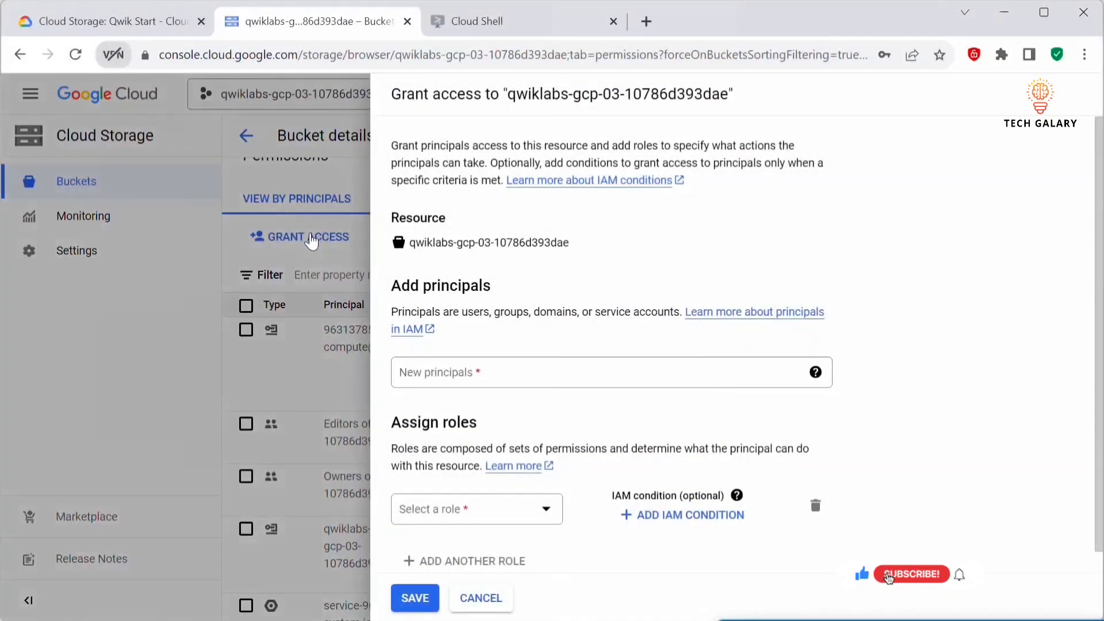
- Grant the new principal allUsers the Cloud Storage role Storage Object Viewer on the bucket and allow public access
{"action": "left_click", "coordinate": [397, 364]}
{"action": "type", "text": "allUsers"}
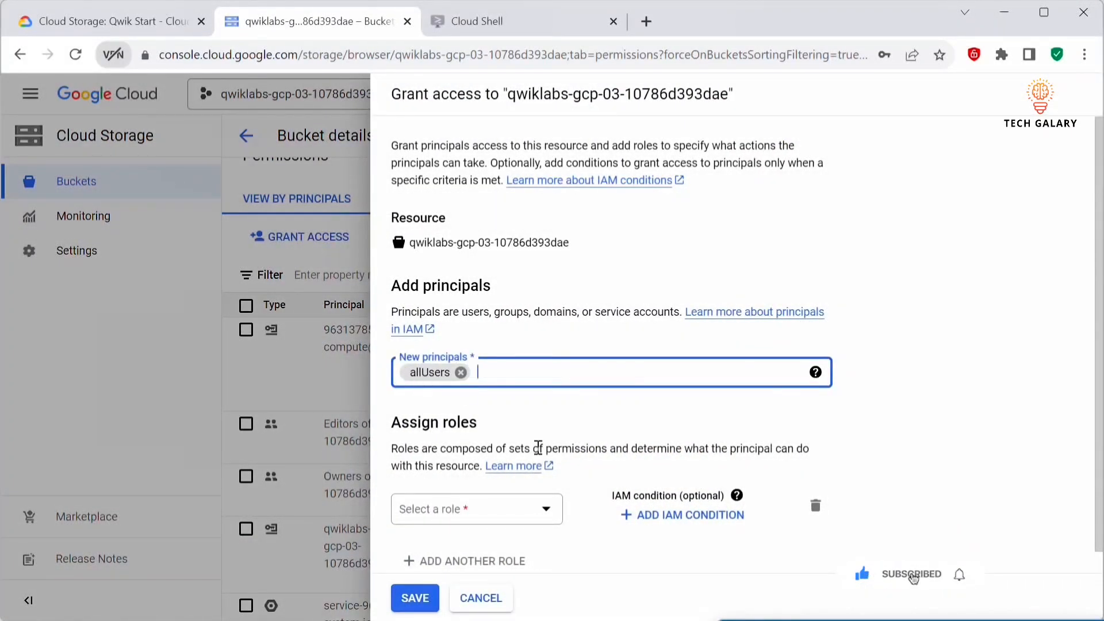
{"action": "scroll", "coordinate": [485, 483], "scroll_direction": "down", "scroll_amount": 1}
{"action": "left_click", "coordinate": [468, 493]}
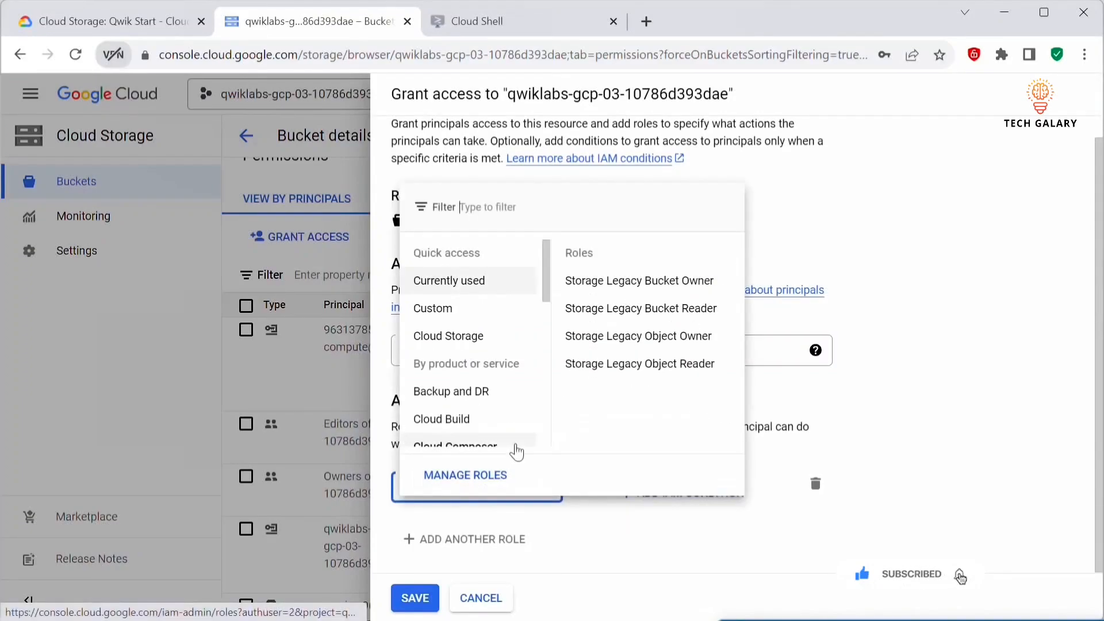
{"action": "left_click", "coordinate": [443, 305]}
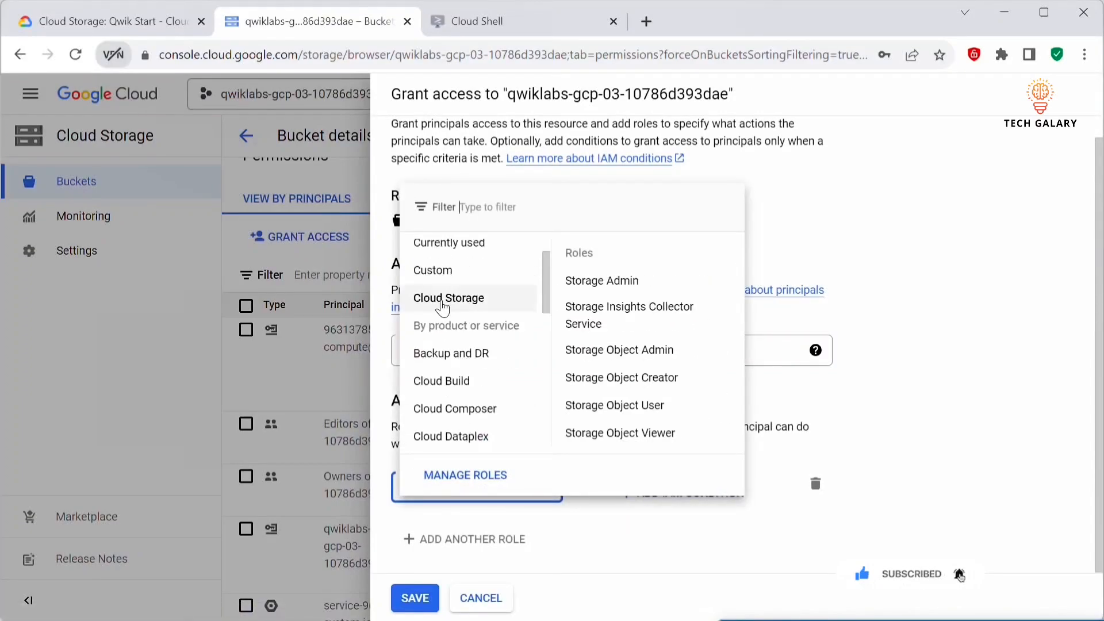
{"action": "left_click", "coordinate": [626, 434]}
{"action": "scroll", "coordinate": [644, 425], "scroll_direction": "down", "scroll_amount": 1}
{"action": "scroll", "coordinate": [430, 264], "scroll_direction": "up", "scroll_amount": 2}
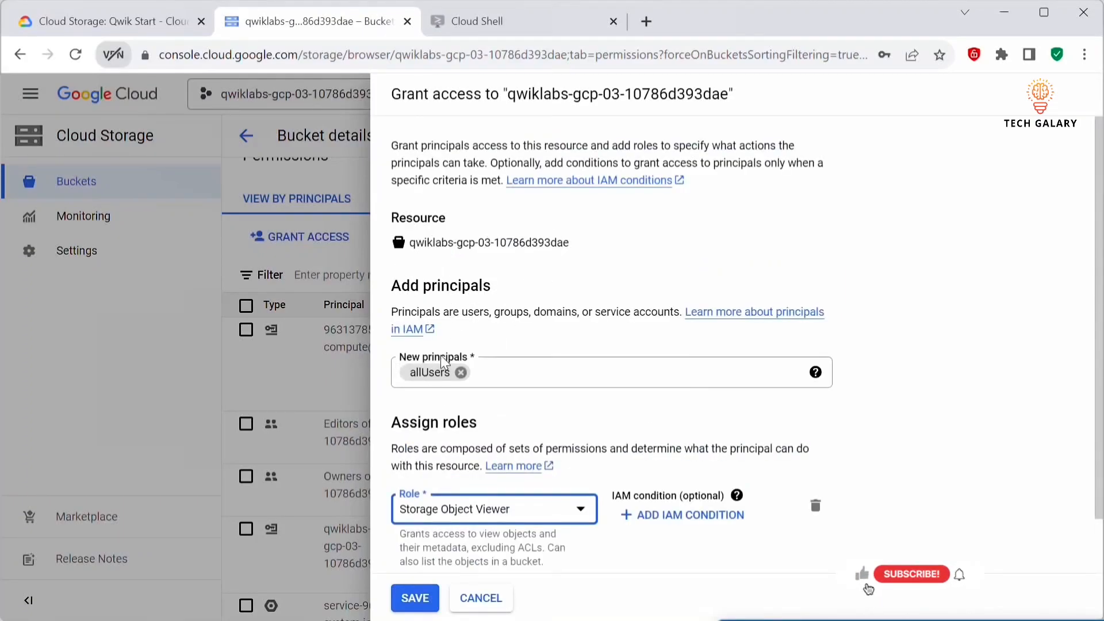
{"action": "scroll", "coordinate": [499, 399], "scroll_direction": "down", "scroll_amount": 1}
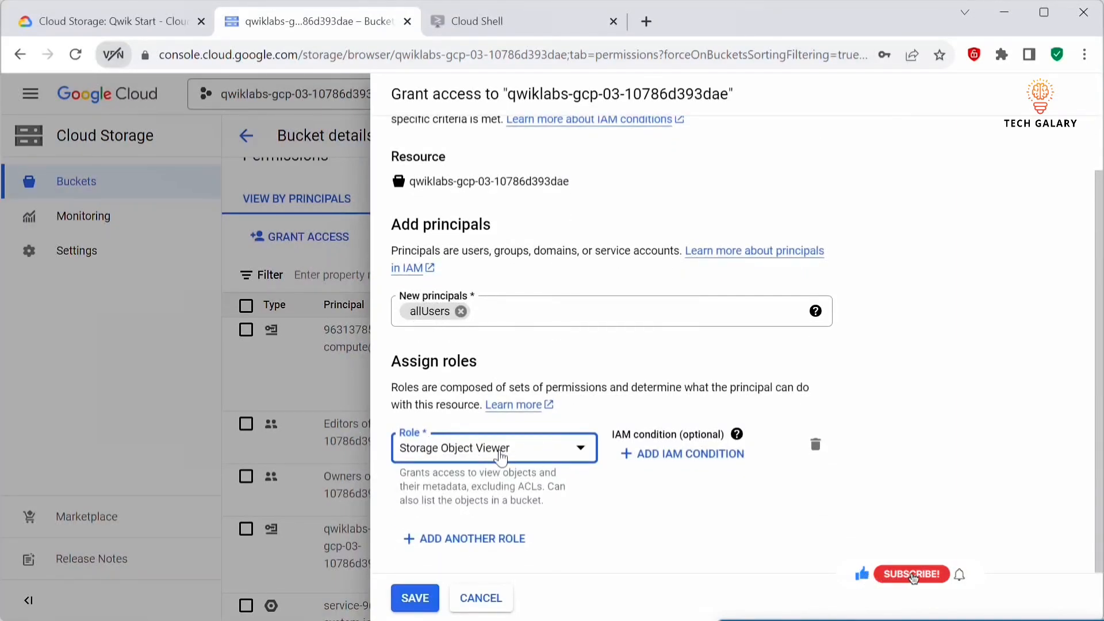
{"action": "left_click", "coordinate": [416, 601]}
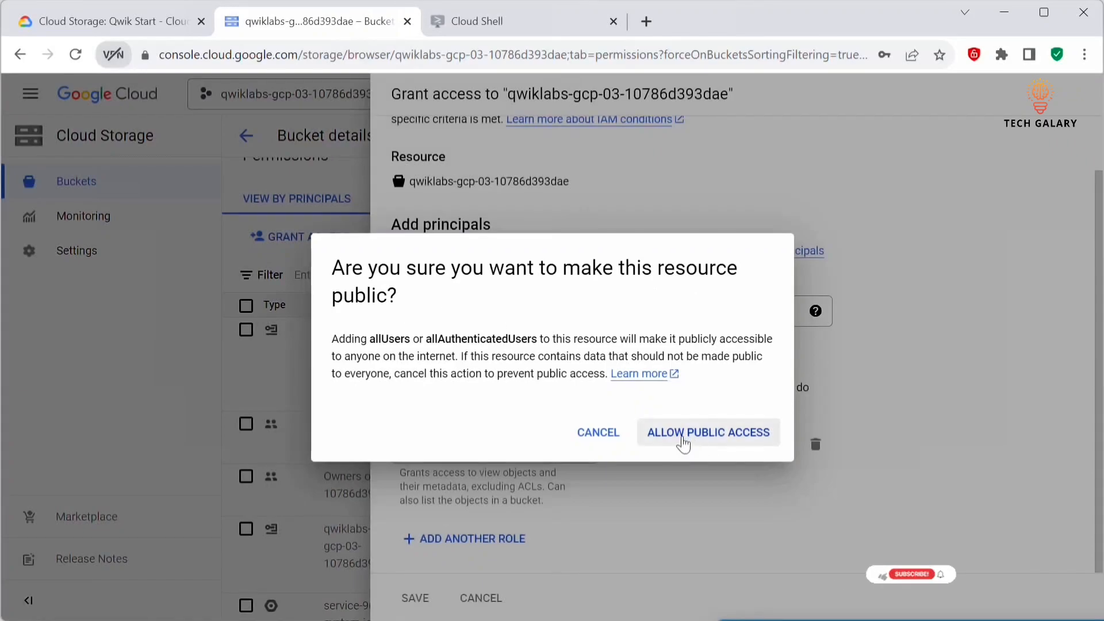
{"action": "left_click", "coordinate": [683, 440]}
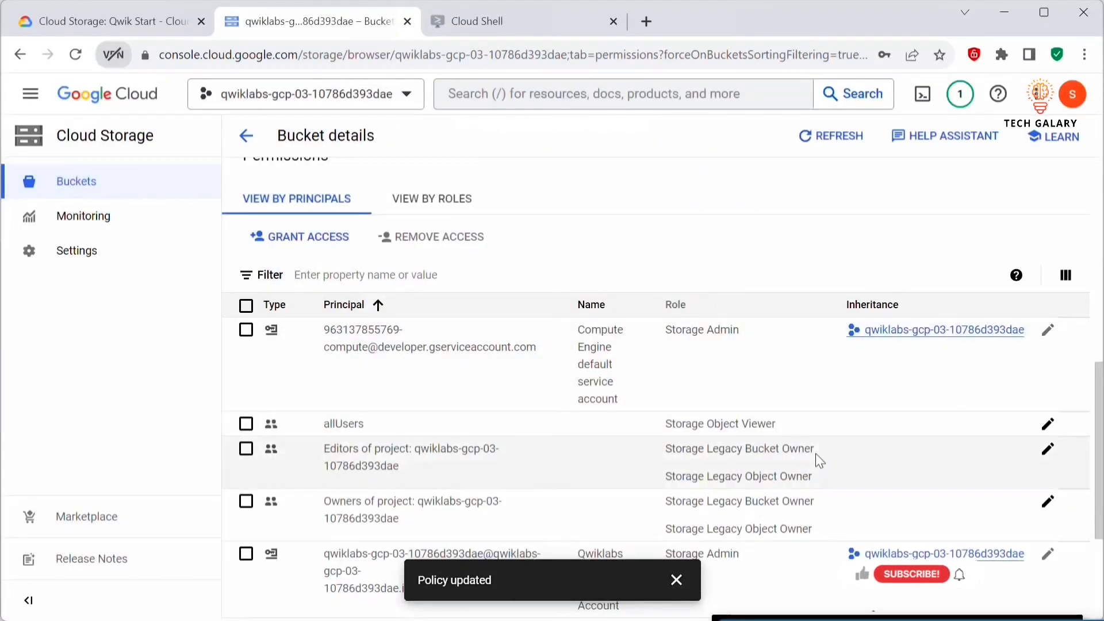
- Return to the lab page and check the progress of the "Share a kitten.png object publicly" task
{"action": "scroll", "coordinate": [815, 453], "scroll_direction": "down", "scroll_amount": 4}
{"action": "left_click", "coordinate": [110, 21]}
{"action": "scroll", "coordinate": [657, 454], "scroll_direction": "down", "scroll_amount": 1}
{"action": "scroll", "coordinate": [659, 464], "scroll_direction": "down", "scroll_amount": 3}
{"action": "left_click", "coordinate": [485, 454]}
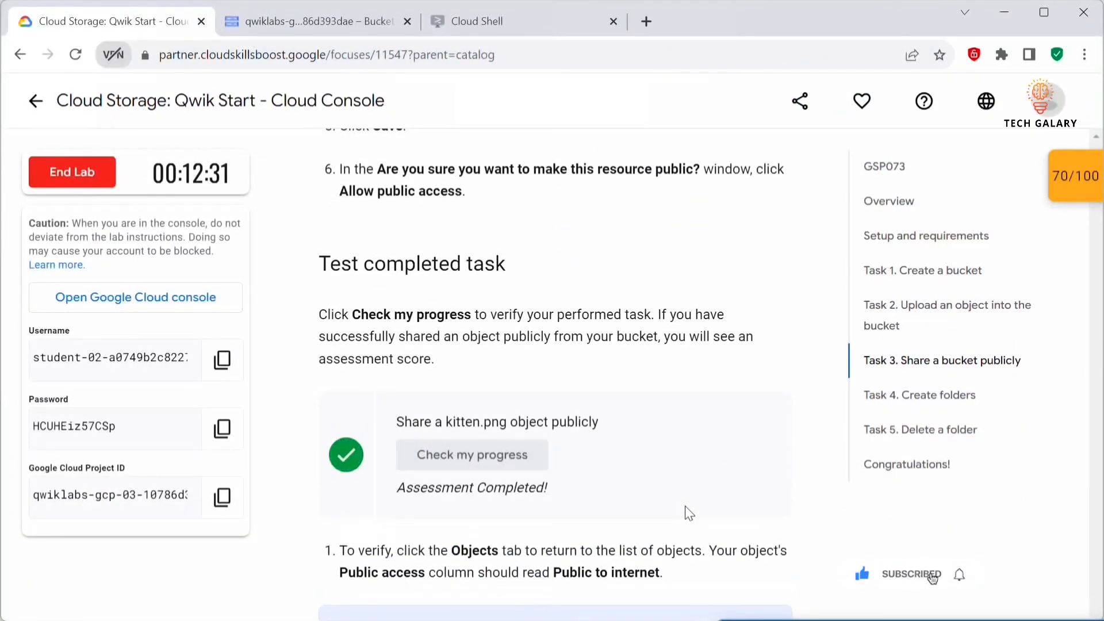
- Copy the public URL of kitten.png from the bucket's object list and open it in a new browser tab
{"action": "scroll", "coordinate": [684, 519], "scroll_direction": "down", "scroll_amount": 4}
{"action": "key", "text": "ctrl+Tab"}
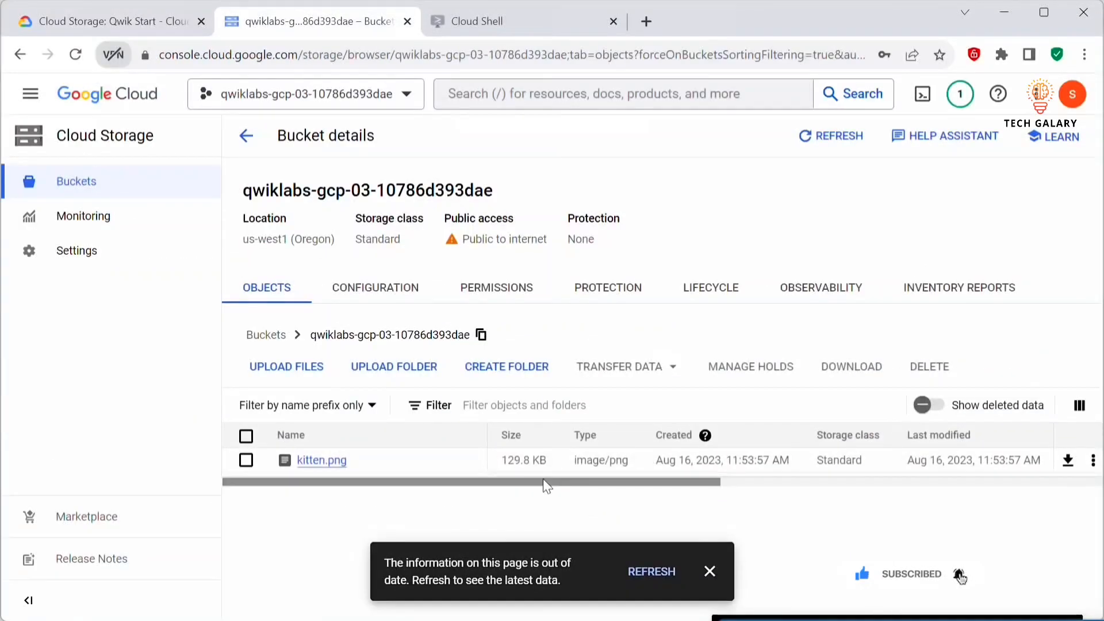
{"action": "mouse_move", "coordinate": [595, 483]}
{"action": "left_mouse_down"}
{"action": "mouse_move", "coordinate": [330, 481]}
{"action": "mouse_move", "coordinate": [687, 493]}
{"action": "mouse_move", "coordinate": [556, 499]}
{"action": "mouse_move", "coordinate": [606, 498]}
{"action": "left_mouse_up"}
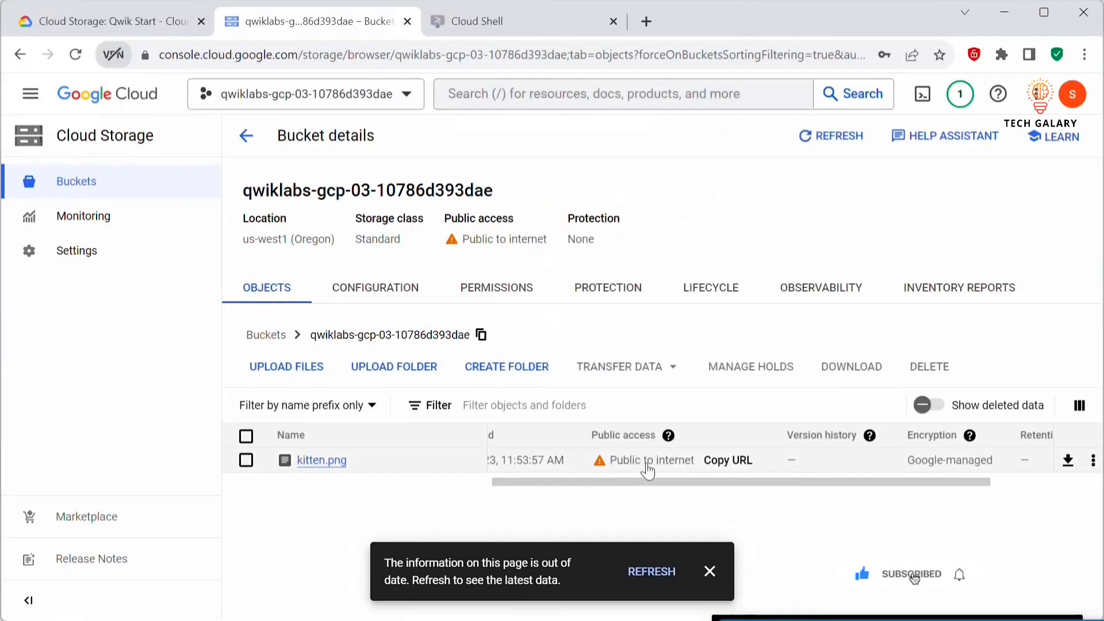
{"action": "left_click", "coordinate": [736, 467]}
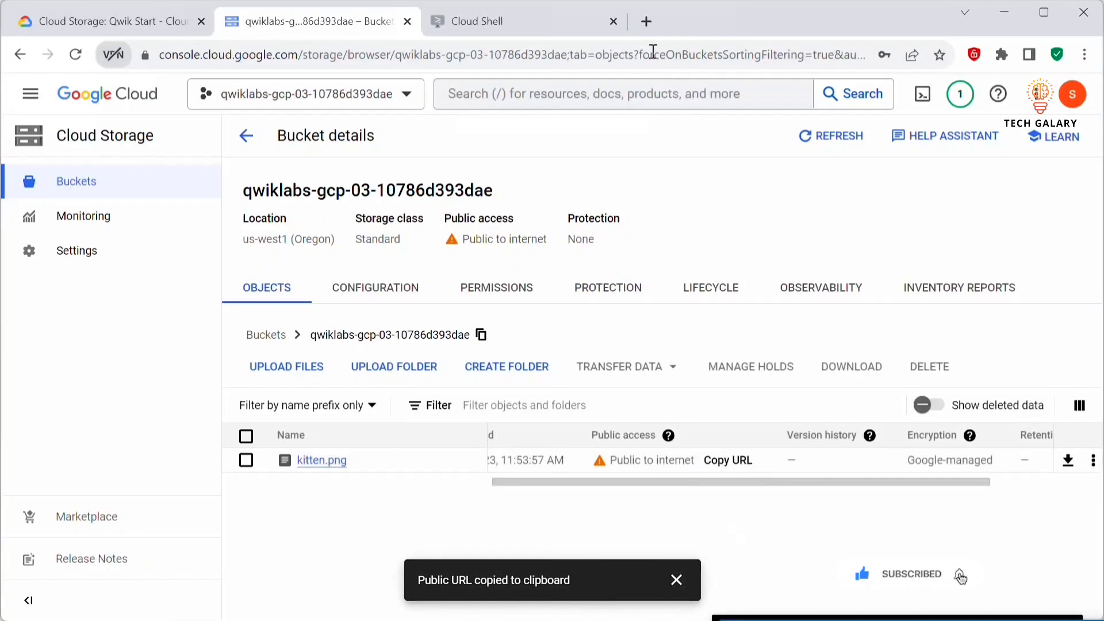
{"action": "left_click", "coordinate": [647, 22]}
{"action": "key", "text": "ctrl+v"}
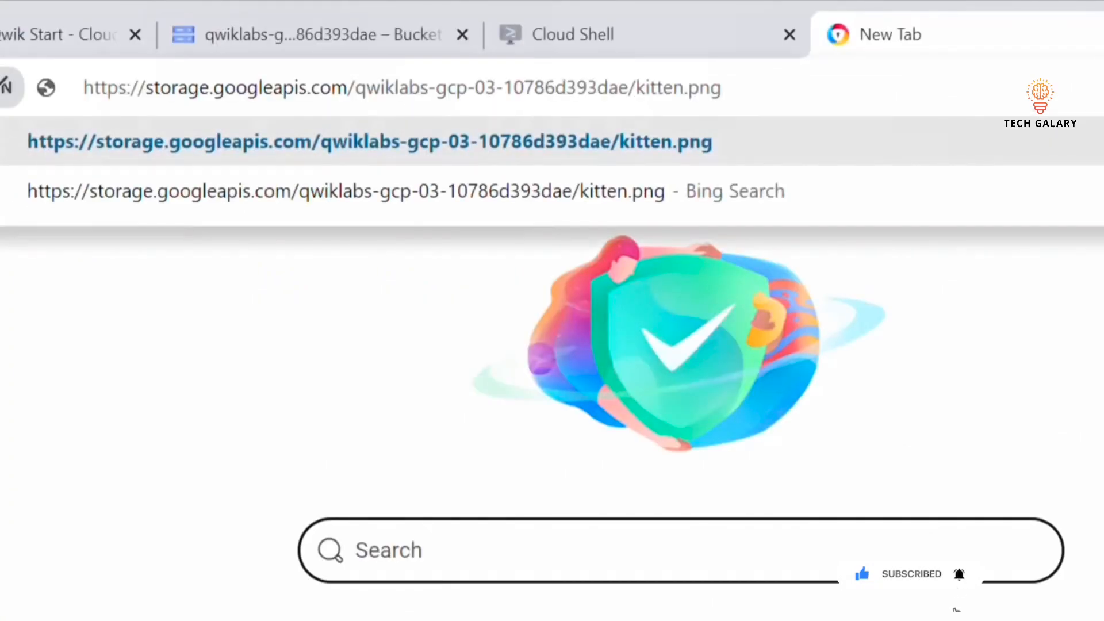
{"action": "key", "text": "Return"}
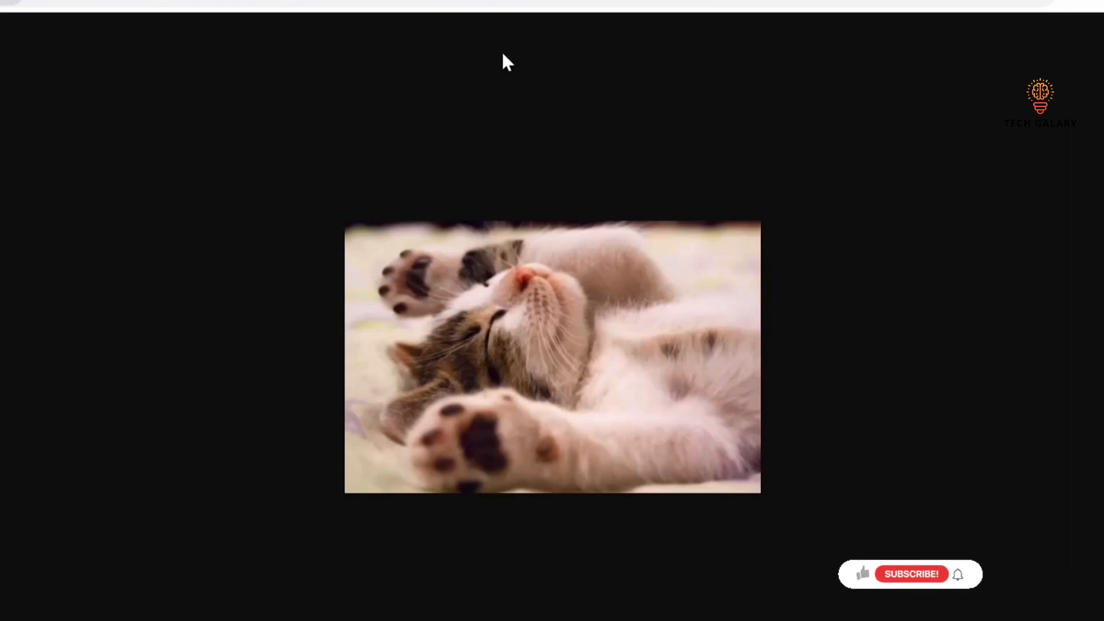
- Consult the Task 4 instructions on the lab page and create a folder named folder1 in the bucket
{"action": "left_click", "coordinate": [89, 21]}
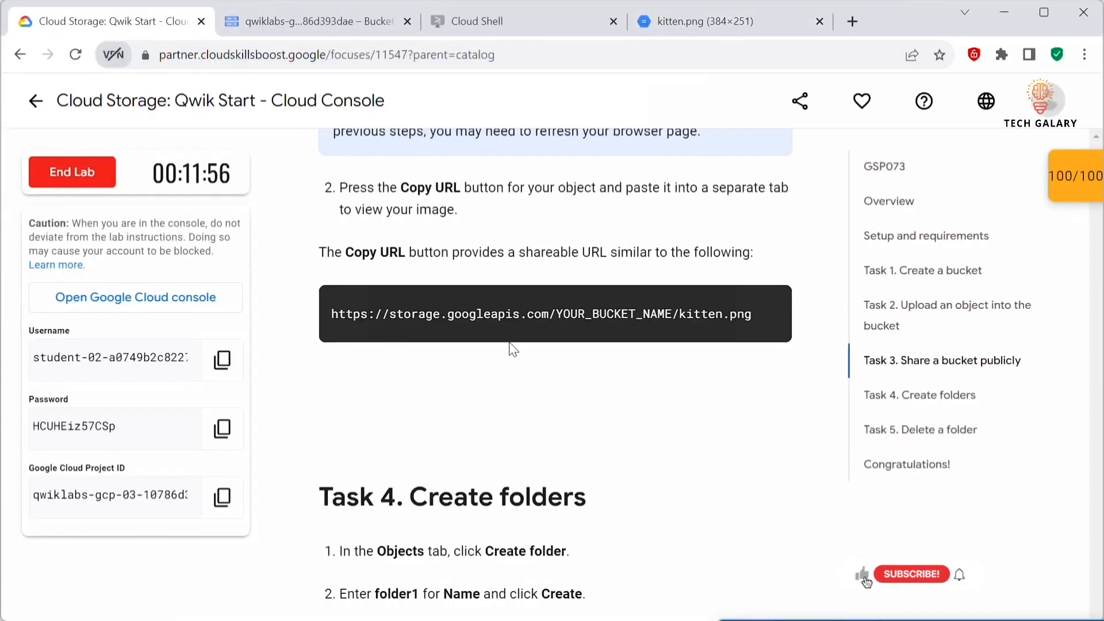
{"action": "scroll", "coordinate": [529, 349], "scroll_direction": "down", "scroll_amount": 5}
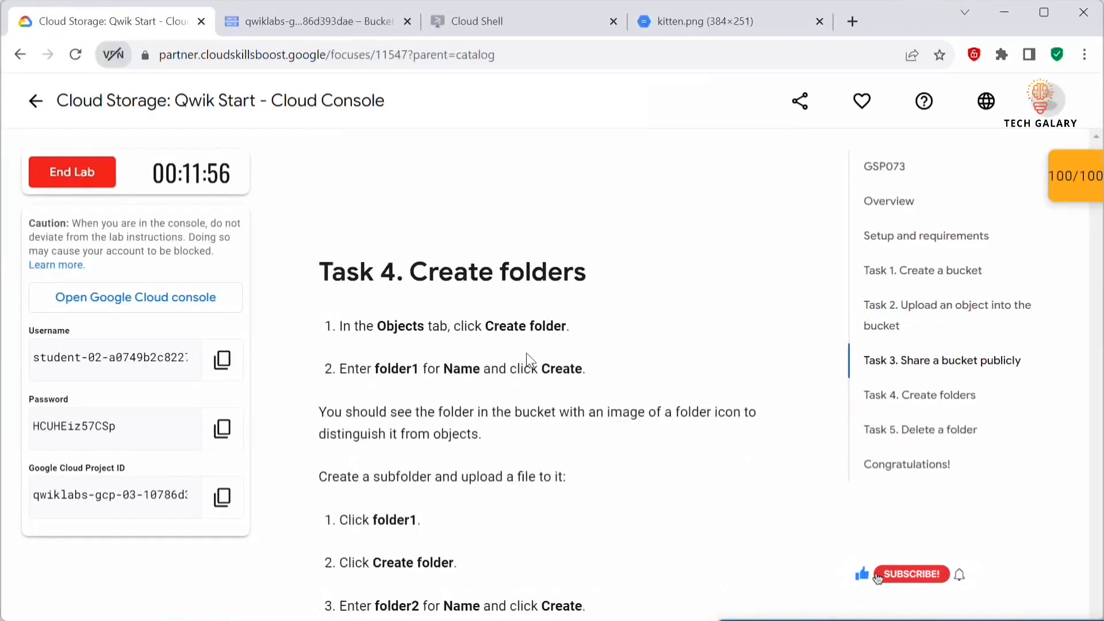
{"action": "scroll", "coordinate": [605, 341], "scroll_direction": "down", "scroll_amount": 1}
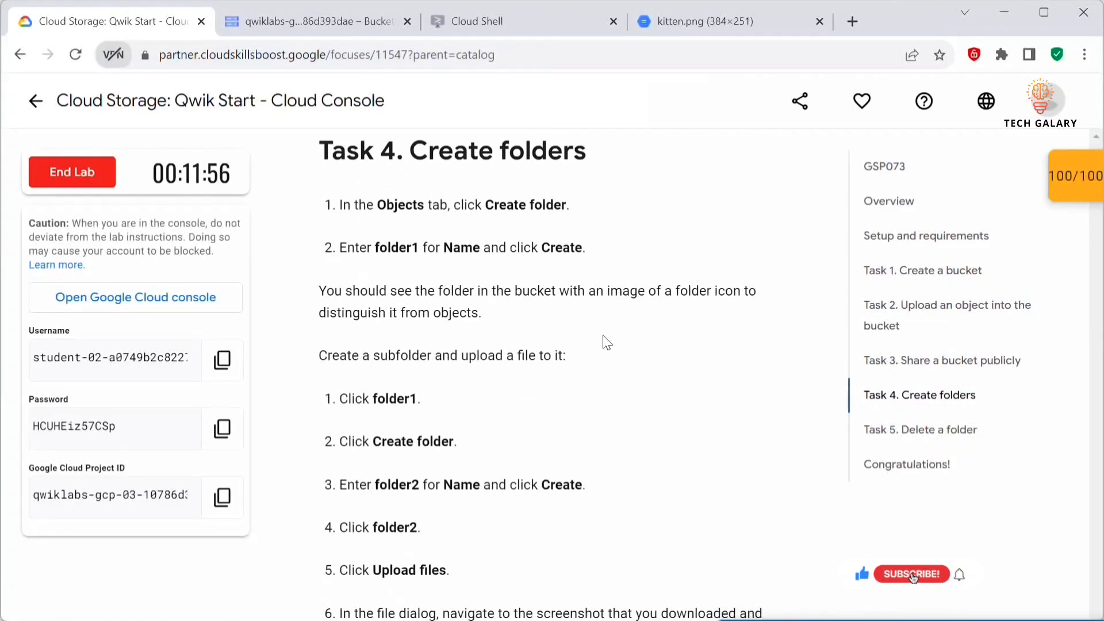
{"action": "left_click", "coordinate": [333, 21]}
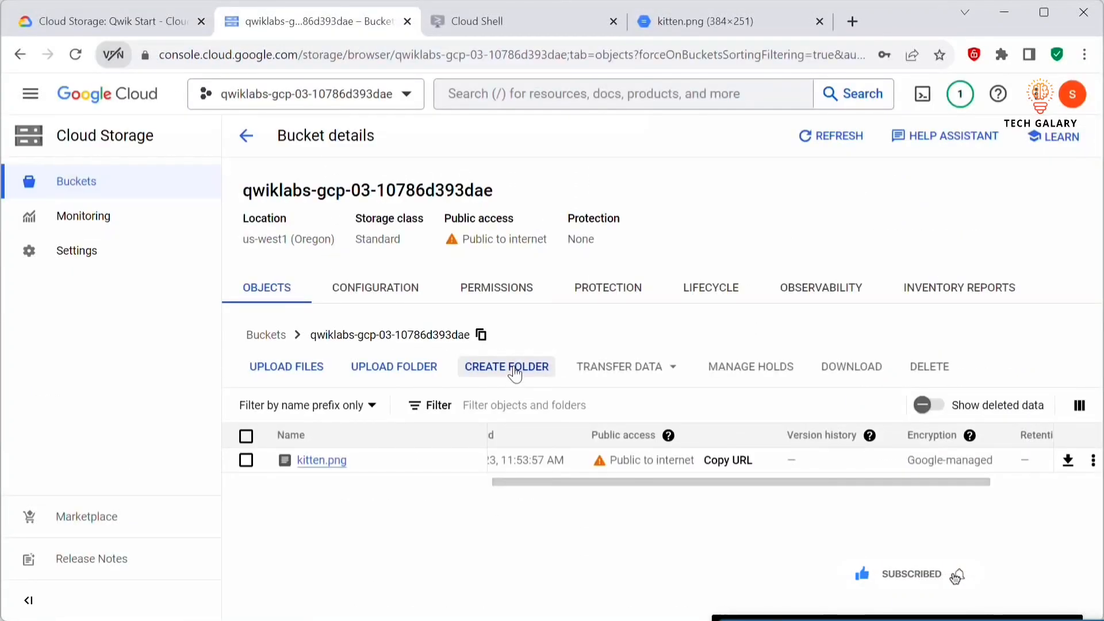
{"action": "left_click", "coordinate": [514, 374]}
{"action": "left_click", "coordinate": [388, 363]}
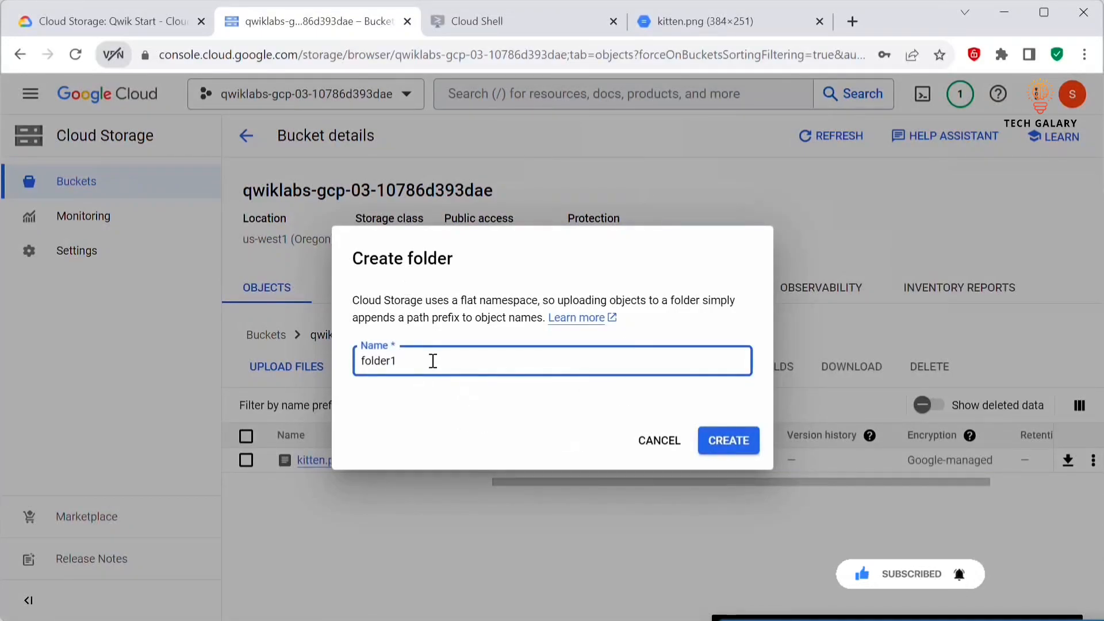
{"action": "left_click", "coordinate": [722, 441]}
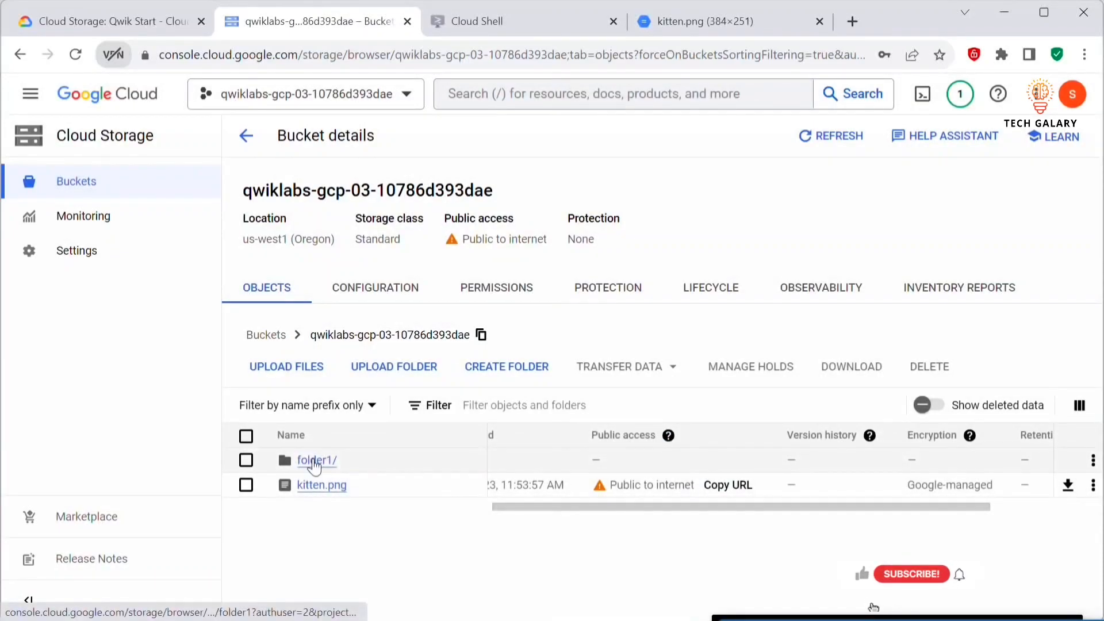
- Check the subfolder name in the lab instructions and create a folder named folder2 inside folder1
{"action": "left_click", "coordinate": [95, 20]}
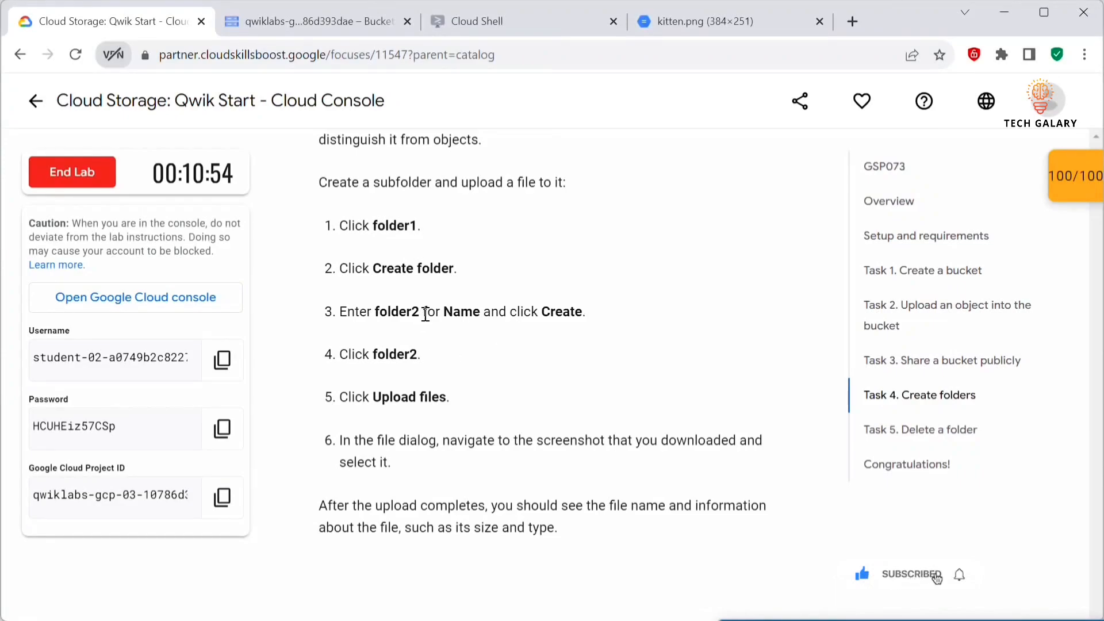
{"action": "left_click_drag", "start_coordinate": [420, 310], "coordinate": [377, 308]}
{"action": "left_click", "coordinate": [309, 15]}
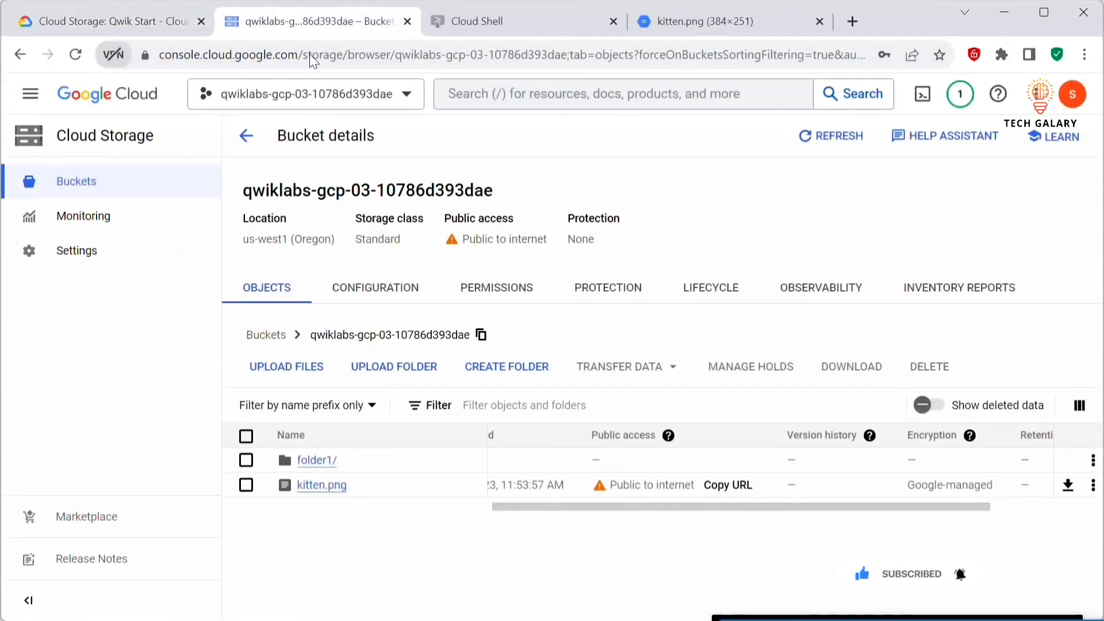
{"action": "left_click", "coordinate": [316, 459]}
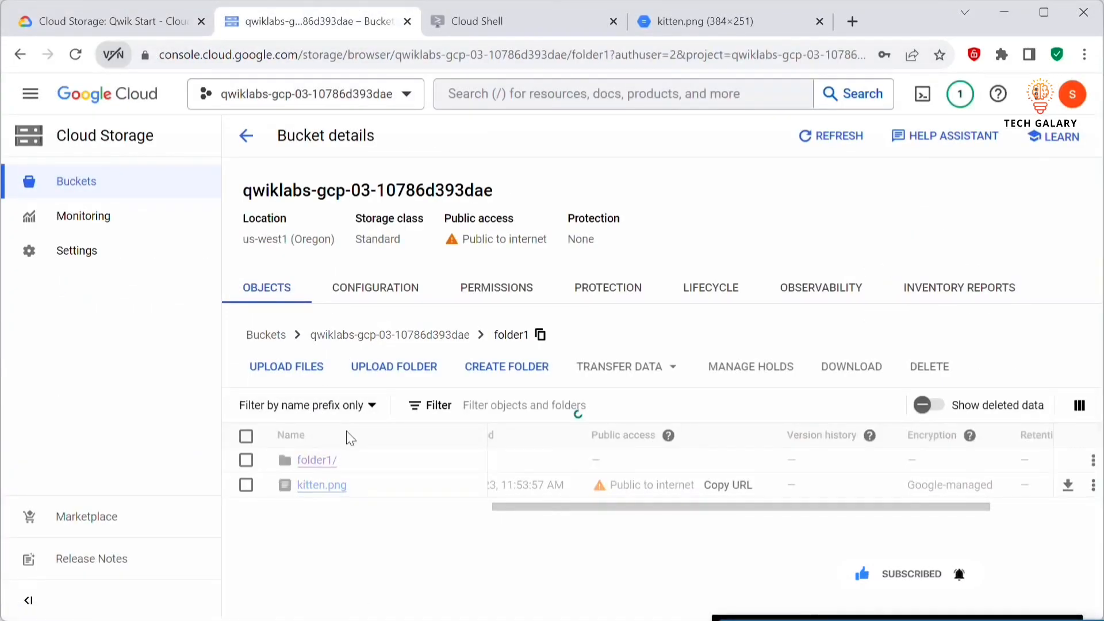
{"action": "left_click", "coordinate": [496, 378]}
{"action": "left_click", "coordinate": [502, 367]}
{"action": "type", "text": "folder2"}
{"action": "left_click", "coordinate": [729, 444]}
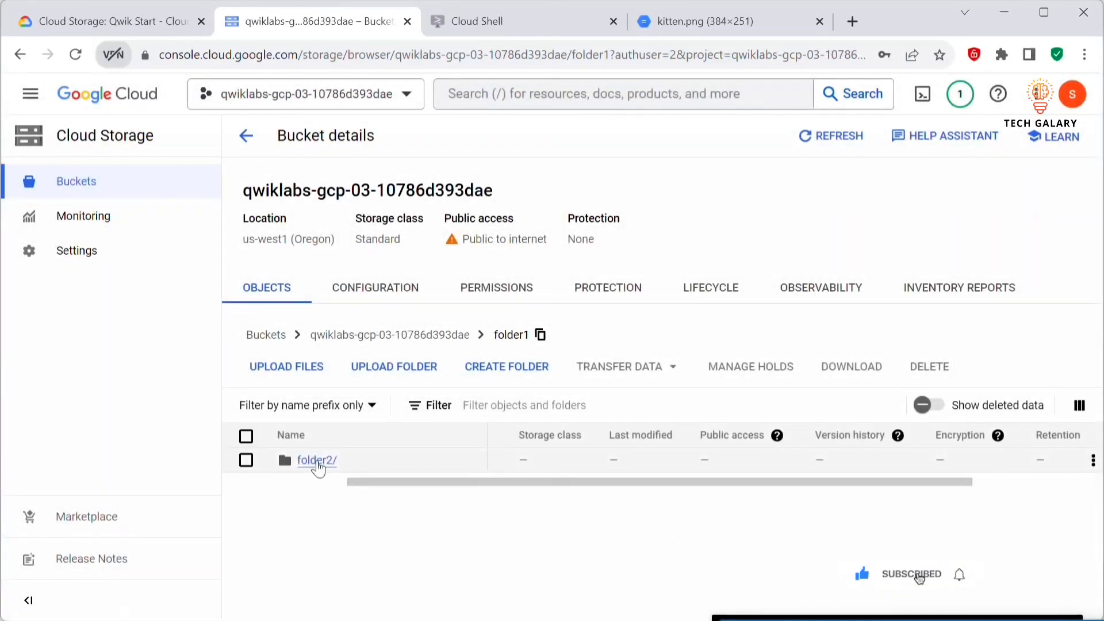
- Check the upload instructions on the lab page, upload kitten from Saved Pictures into folder1, and dismiss the notification
{"action": "key", "text": "ctrl+shift+Tab"}
{"action": "left_click_drag", "start_coordinate": [453, 275], "coordinate": [356, 263]}
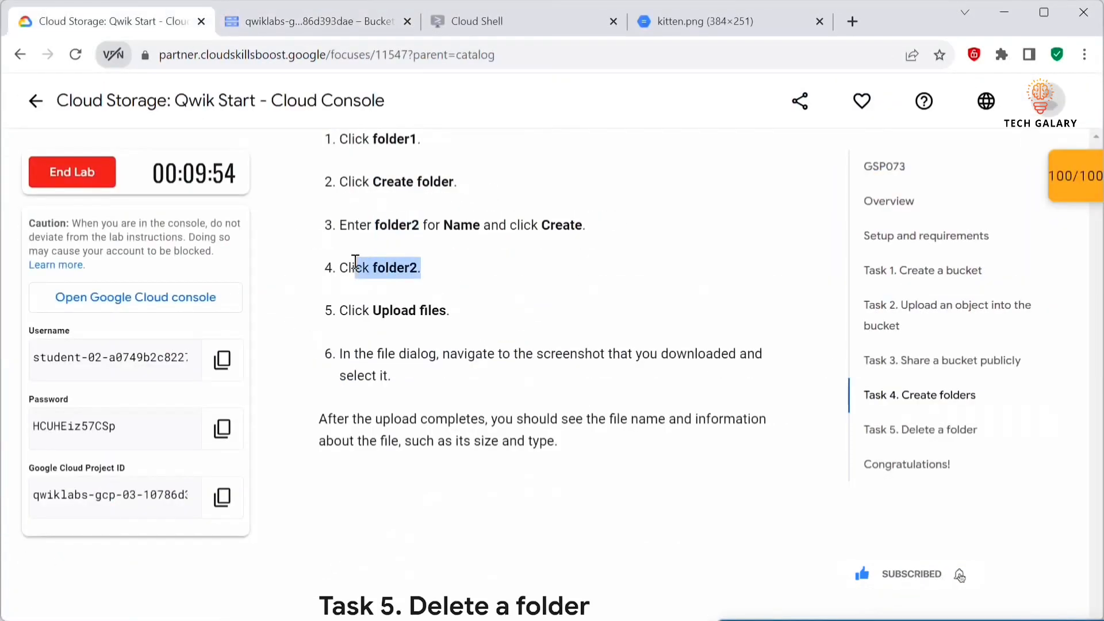
{"action": "left_click", "coordinate": [323, 22]}
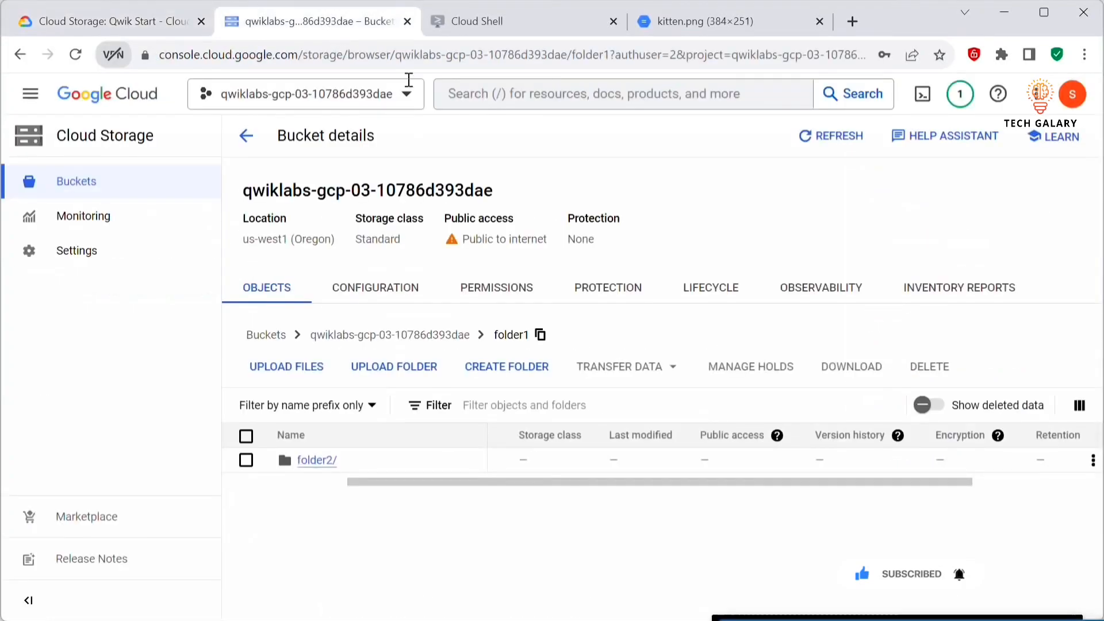
{"action": "left_click", "coordinate": [286, 366]}
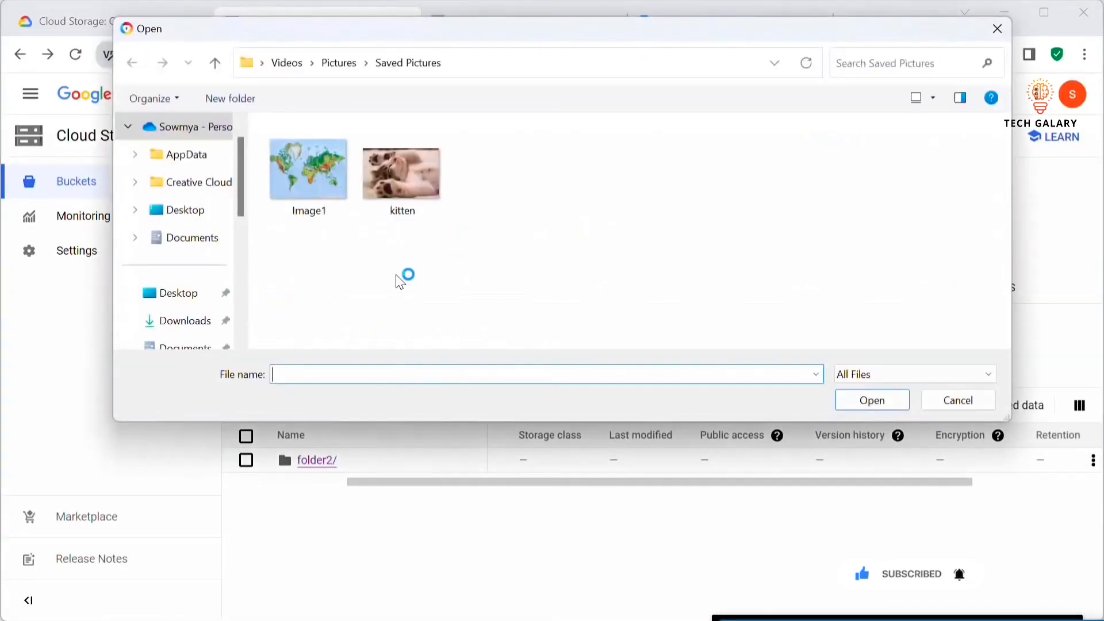
{"action": "left_click", "coordinate": [414, 183]}
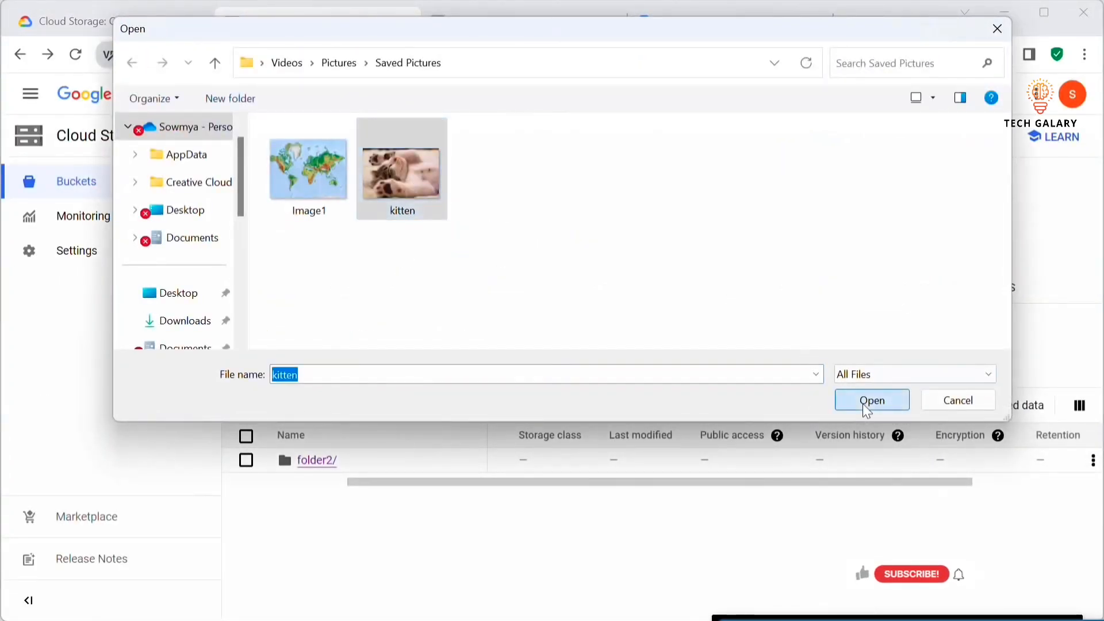
{"action": "left_click", "coordinate": [865, 401]}
{"action": "left_click", "coordinate": [675, 580]}
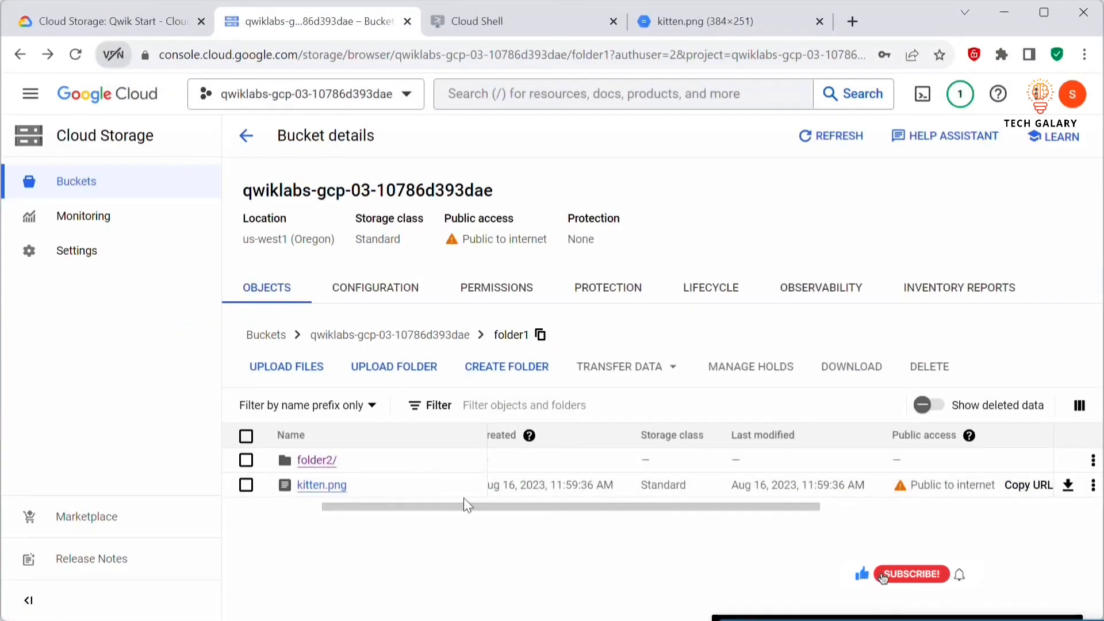
- Consult the next instructions on the lab page and go back from folder1 to the bucket's top level
{"action": "left_click", "coordinate": [440, 335]}
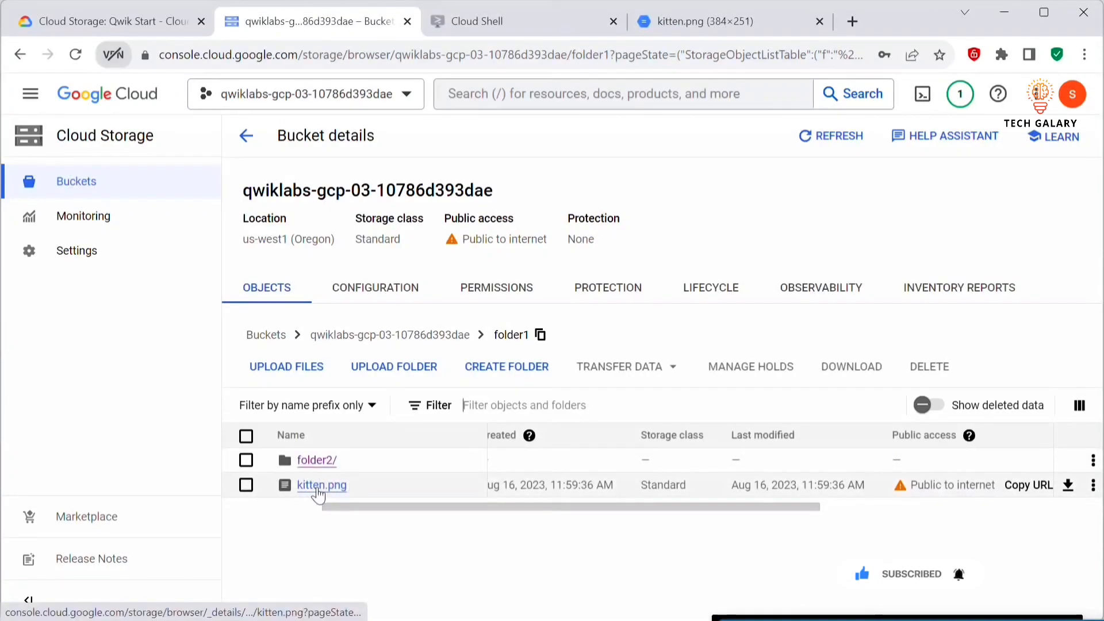
{"action": "left_click", "coordinate": [136, 12]}
{"action": "scroll", "coordinate": [581, 241], "scroll_direction": "down", "scroll_amount": 1}
{"action": "scroll", "coordinate": [595, 353], "scroll_direction": "down", "scroll_amount": 3}
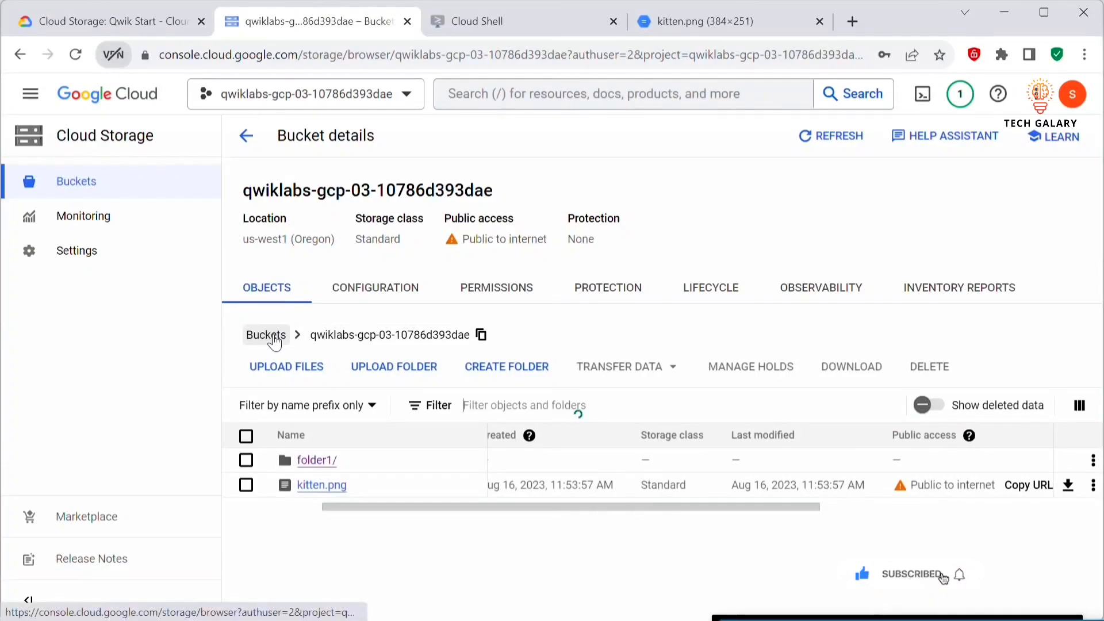
- Reopen the bucket from the bucket list, dismiss the sorting tip, inspect folder1's contents and return to the bucket's top level
{"action": "left_click", "coordinate": [276, 339]}
{"action": "left_click", "coordinate": [322, 240]}
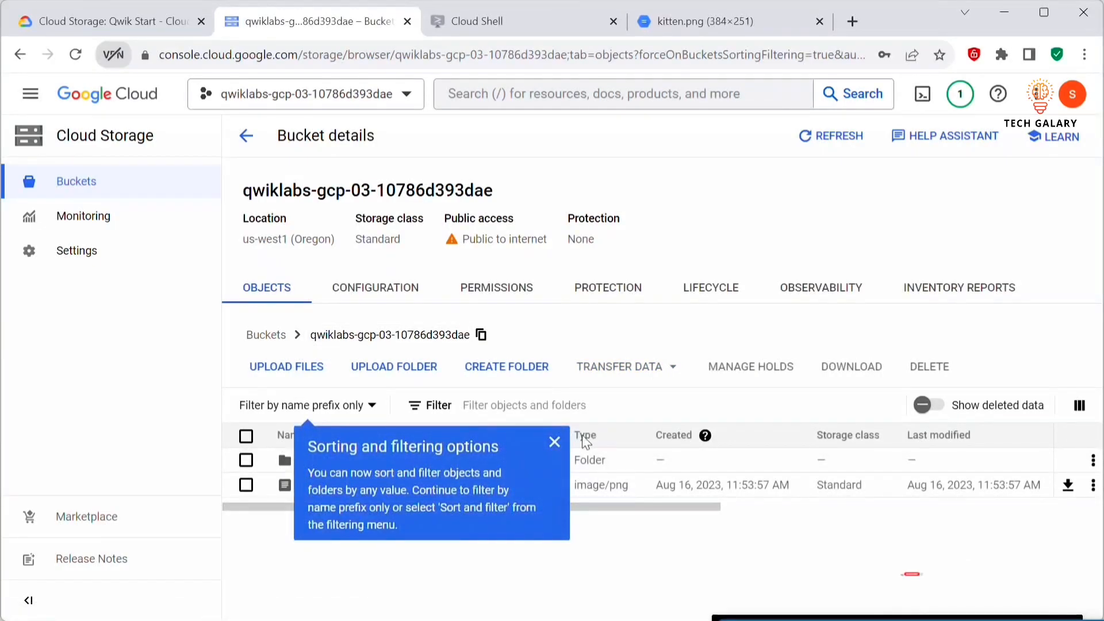
{"action": "left_click", "coordinate": [555, 443]}
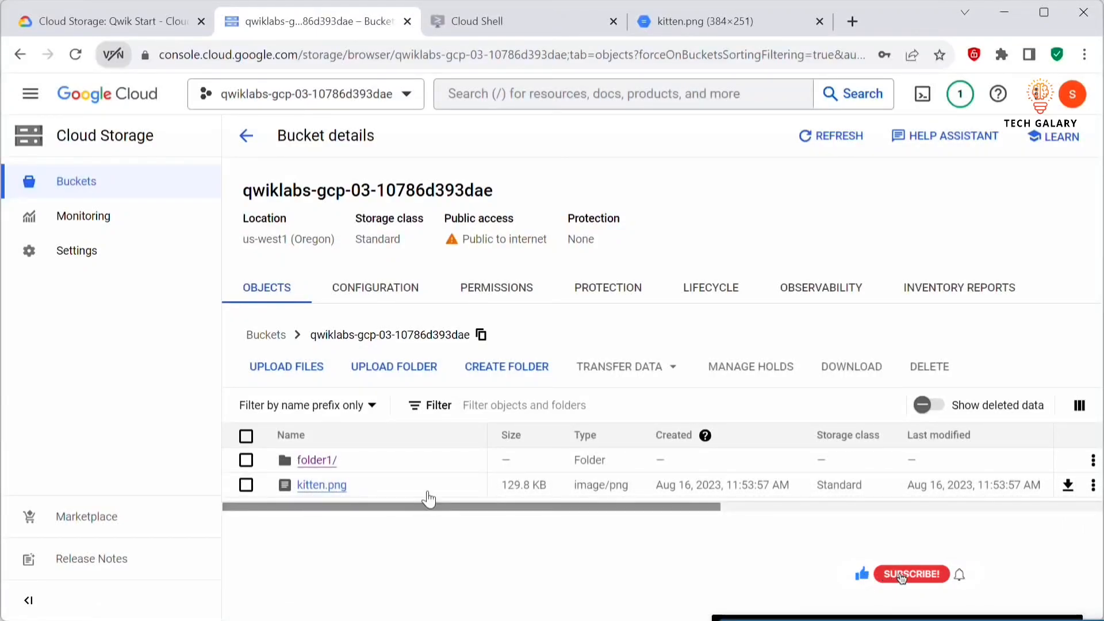
{"action": "left_click", "coordinate": [317, 461]}
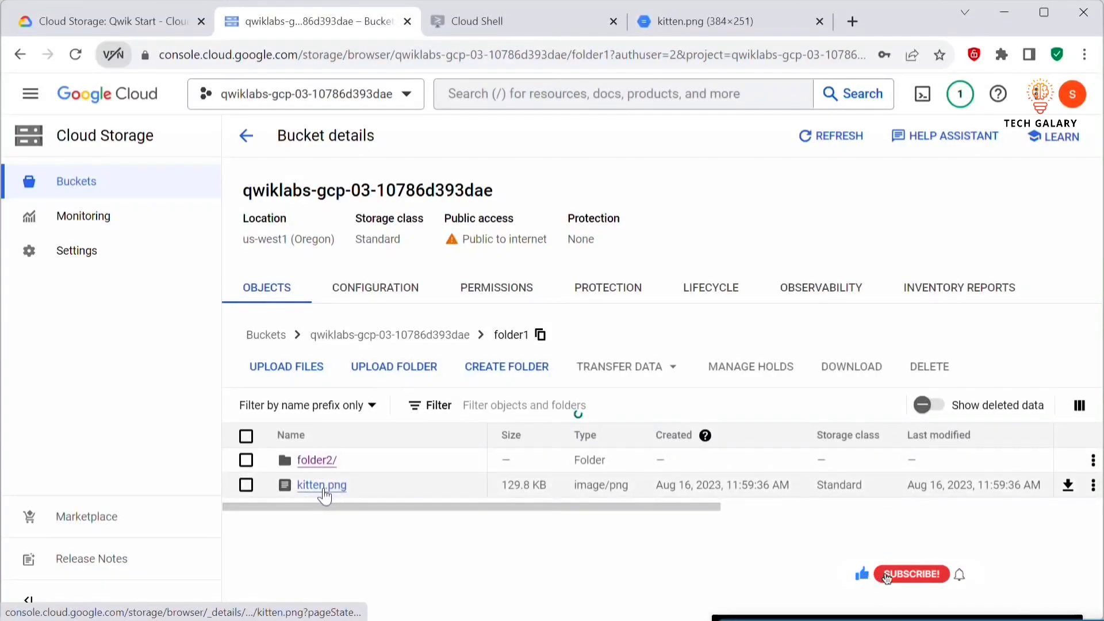
{"action": "left_click", "coordinate": [442, 334]}
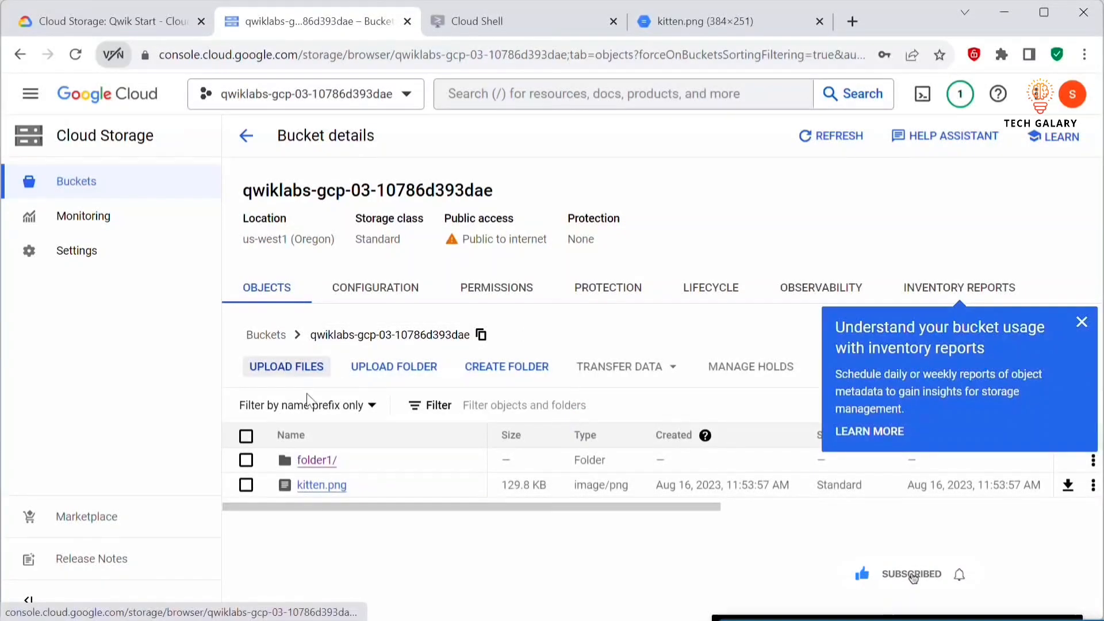
- Go to the bucket list and permanently delete the lab bucket, entering DELETE as the confirmation text
{"action": "left_click", "coordinate": [269, 334]}
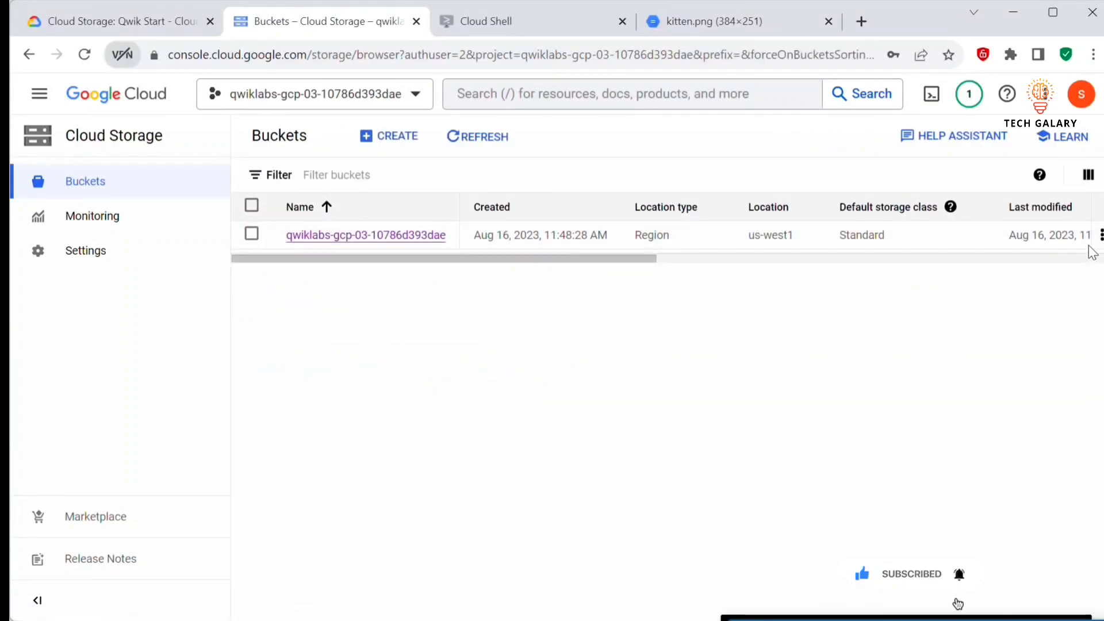
{"action": "left_click", "coordinate": [1101, 234]}
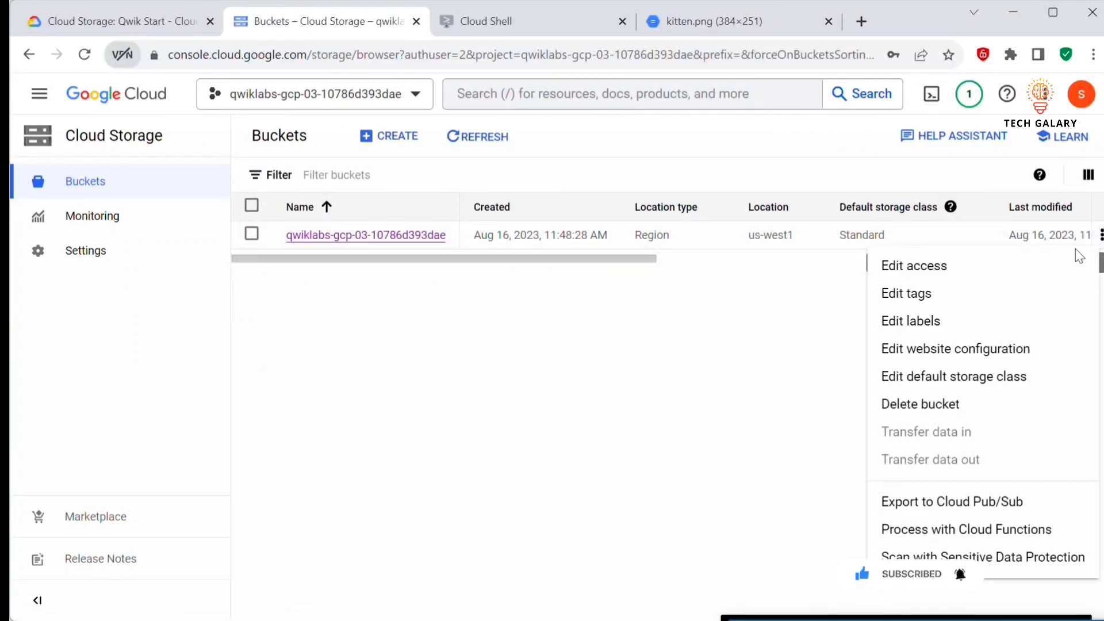
{"action": "left_click", "coordinate": [953, 405]}
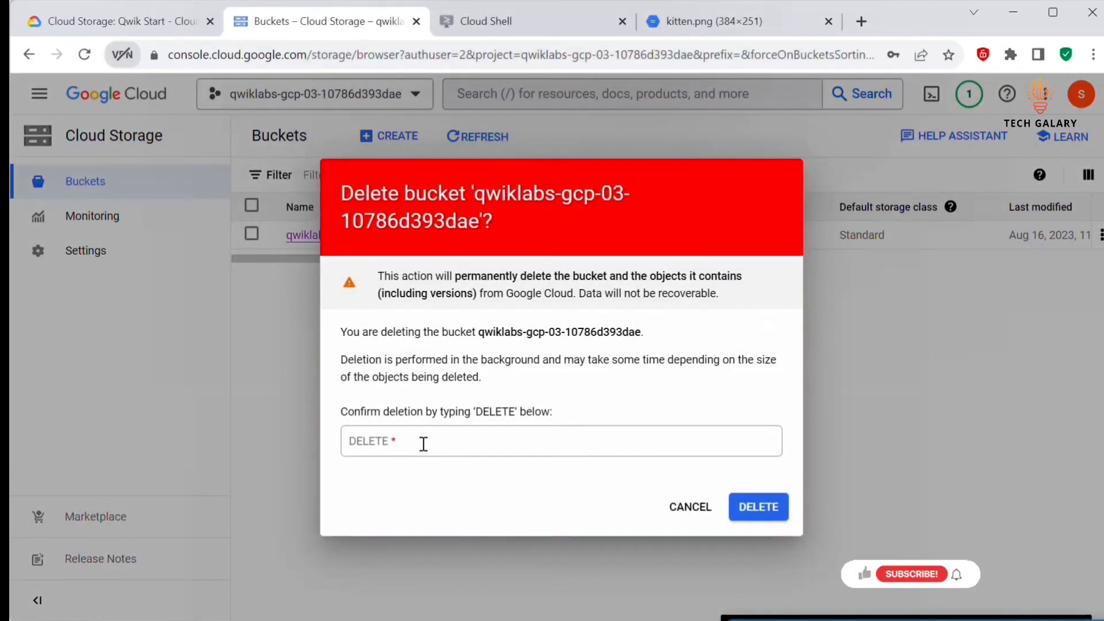
{"action": "left_click", "coordinate": [424, 443]}
{"action": "type", "text": "DELETE"}
{"action": "left_click", "coordinate": [749, 509]}
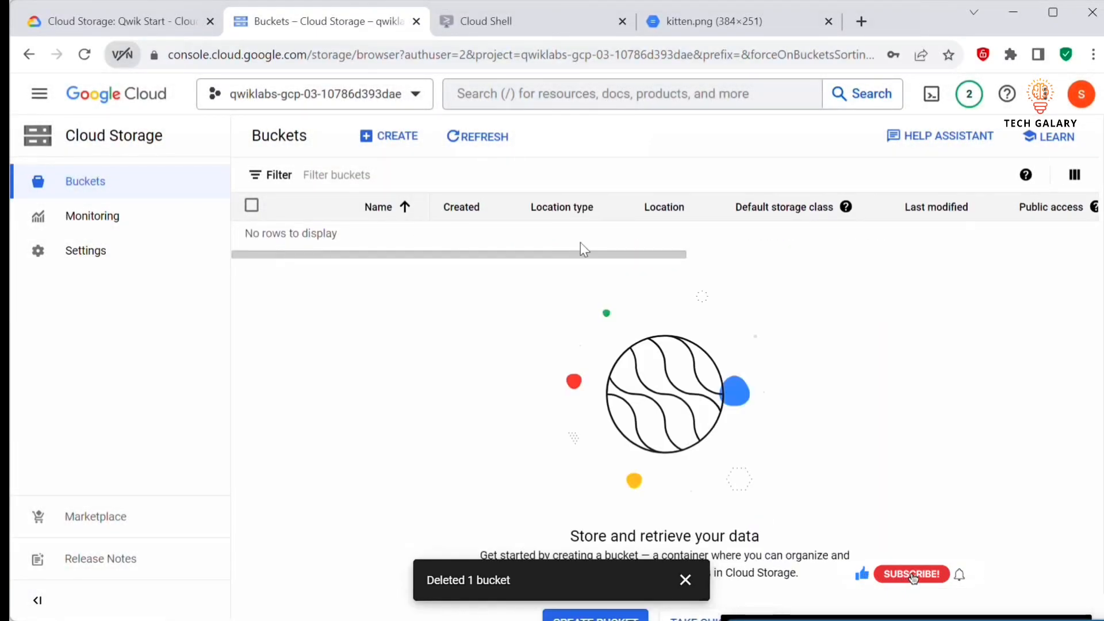
- Switch to the lab page, check the Task 5 instructions for deleting a folder, and end and submit the lab
{"action": "left_click", "coordinate": [86, 17]}
{"action": "scroll", "coordinate": [730, 475], "scroll_direction": "down", "scroll_amount": 7}
{"action": "scroll", "coordinate": [730, 475], "scroll_direction": "up", "scroll_amount": 7}
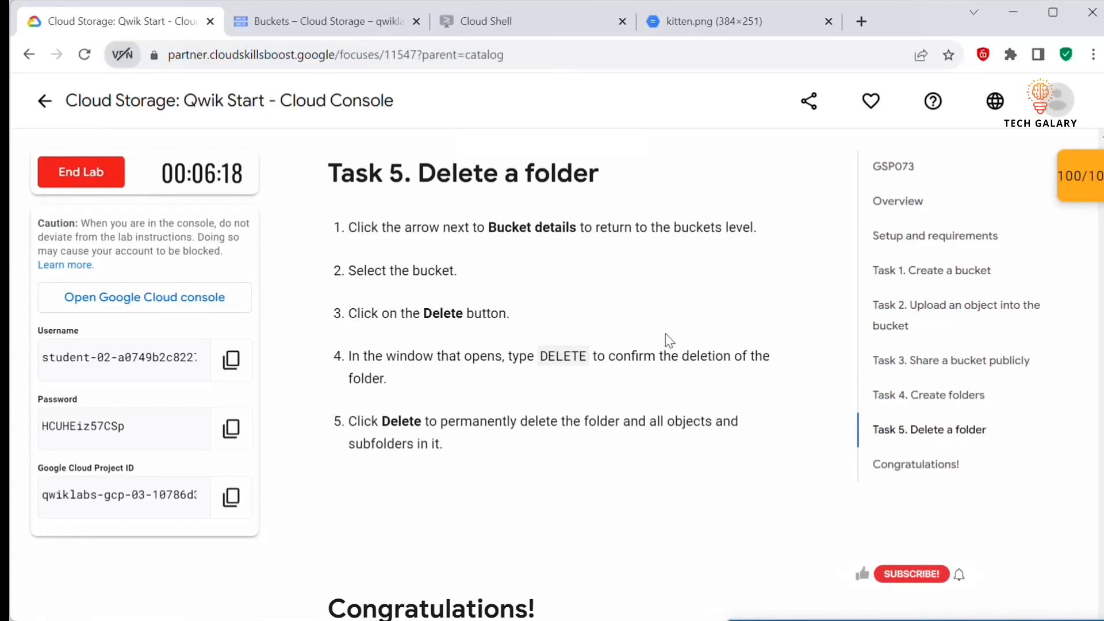
{"action": "left_click", "coordinate": [58, 172]}
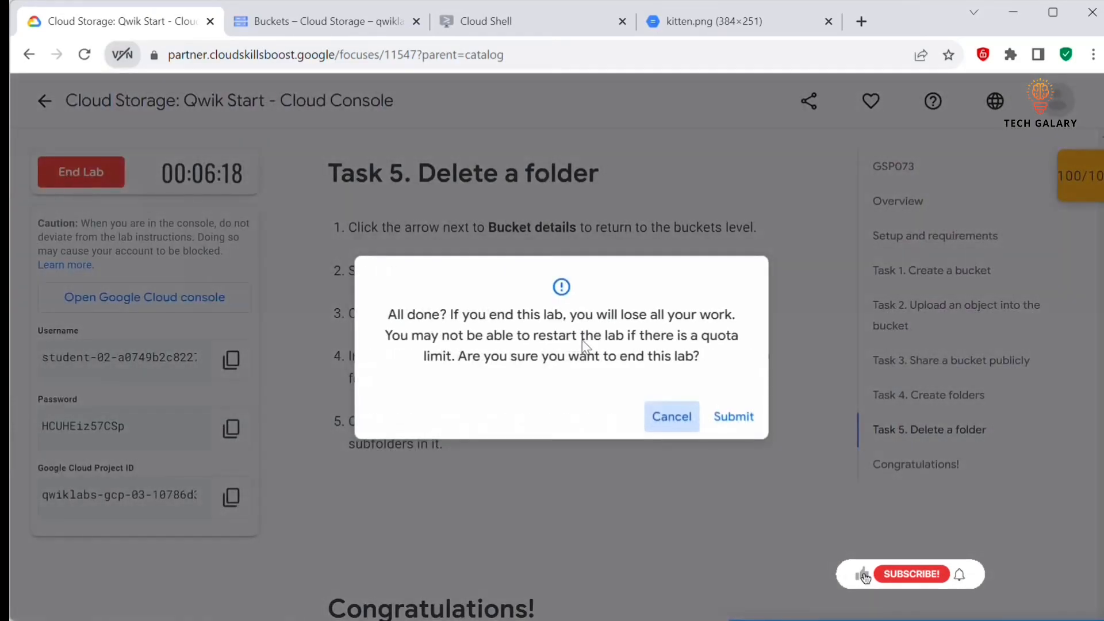
{"action": "left_click", "coordinate": [731, 416]}
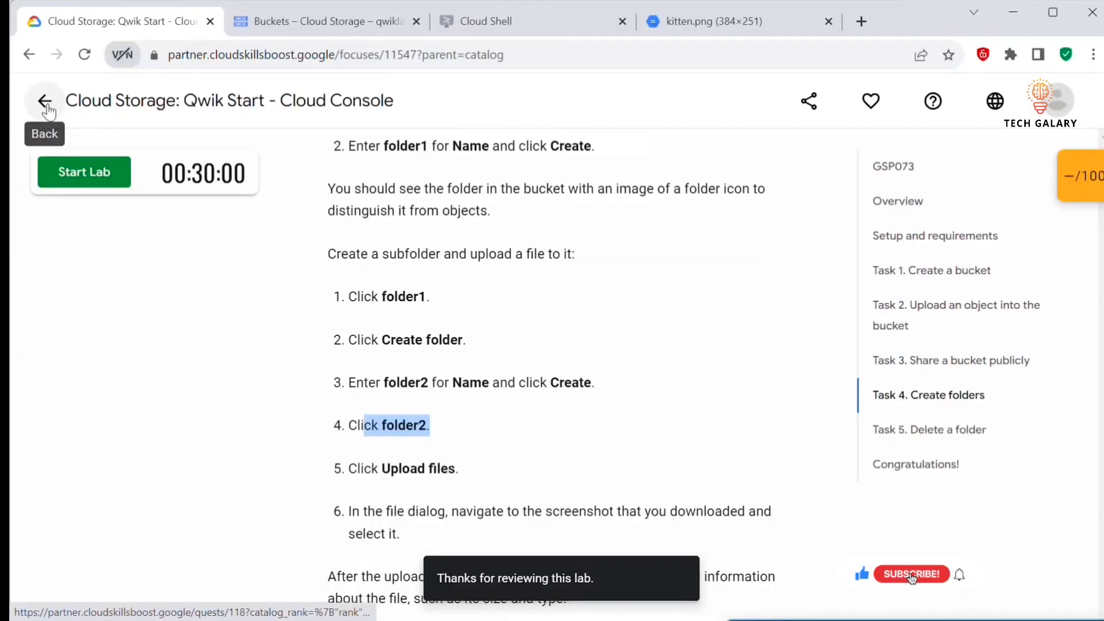
- Go back to the Perform Foundational Infrastructure Tasks quest, find its lab list and reload the page
{"action": "left_click", "coordinate": [46, 107]}
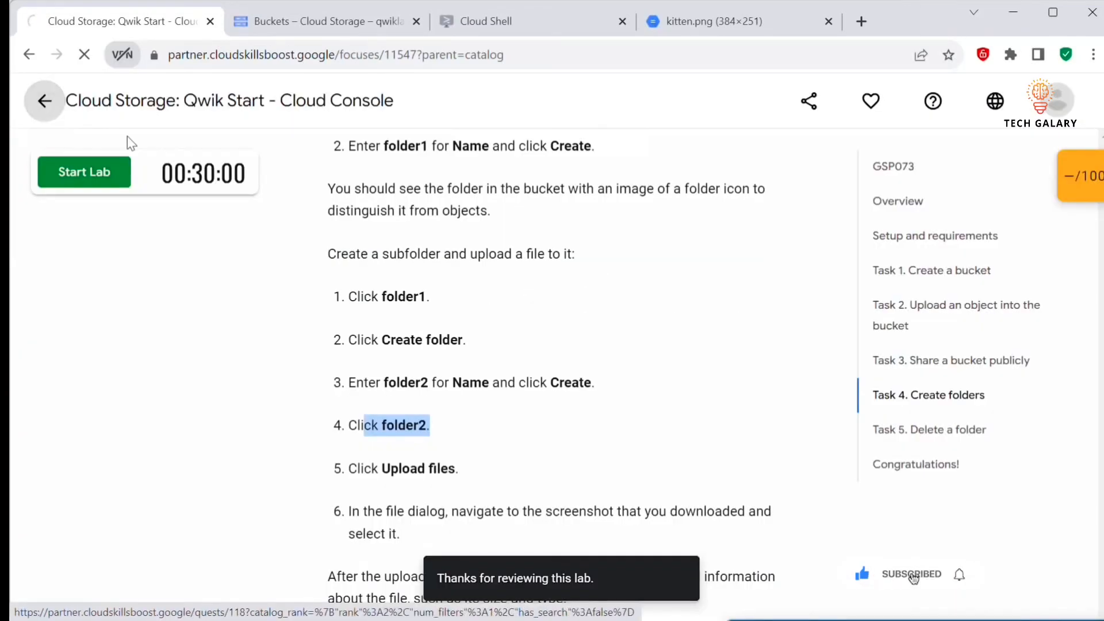
{"action": "scroll", "coordinate": [481, 289], "scroll_direction": "down", "scroll_amount": 10}
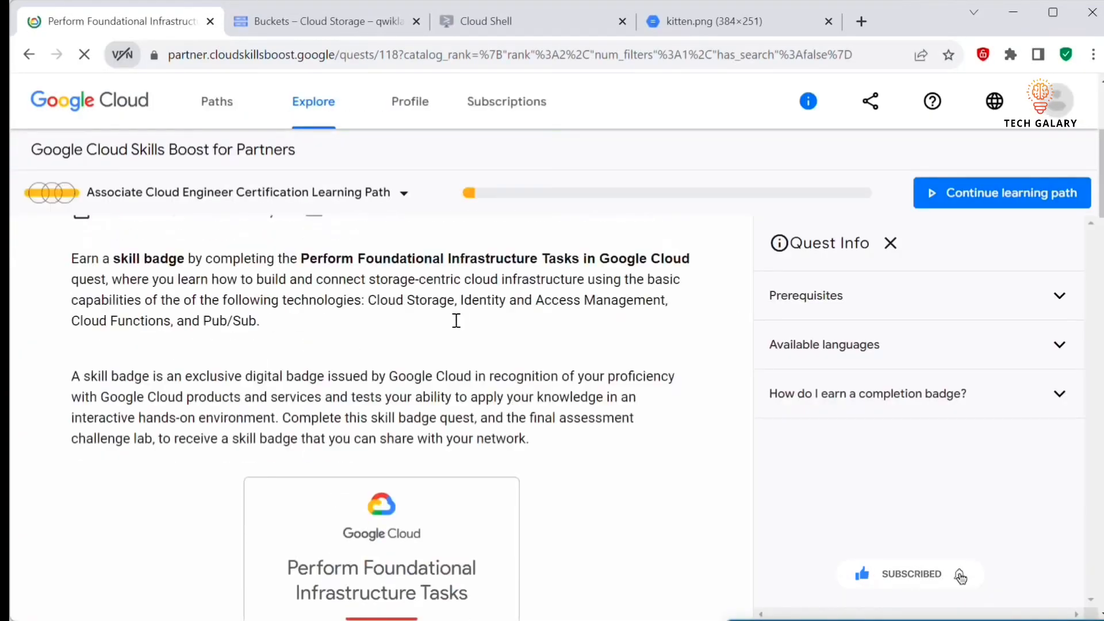
{"action": "scroll", "coordinate": [379, 391], "scroll_direction": "down", "scroll_amount": 1}
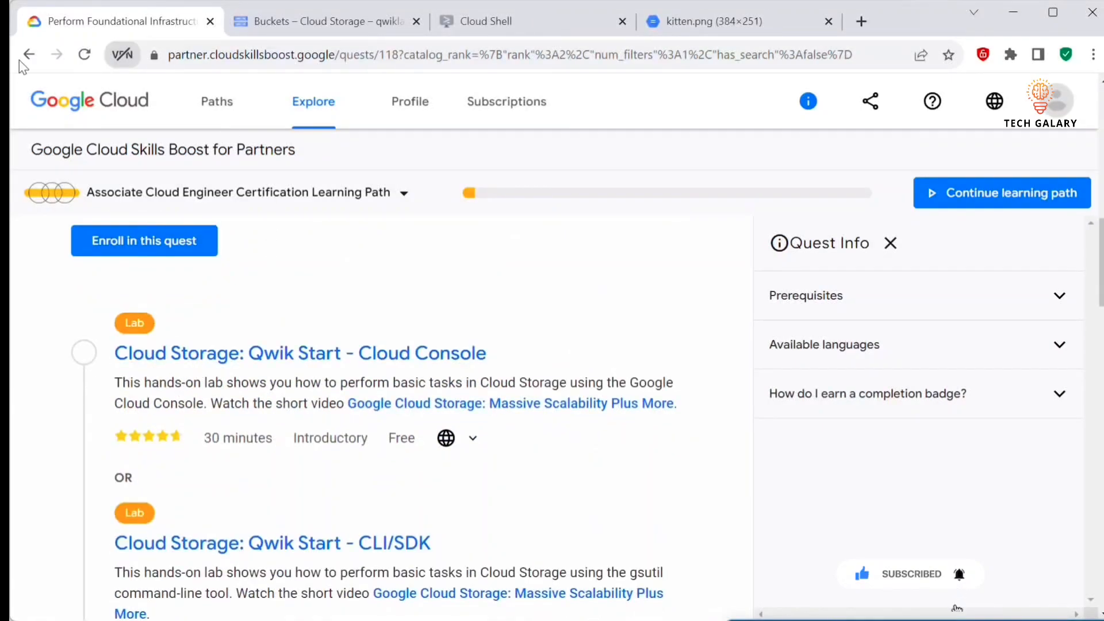
{"action": "left_click", "coordinate": [85, 55]}
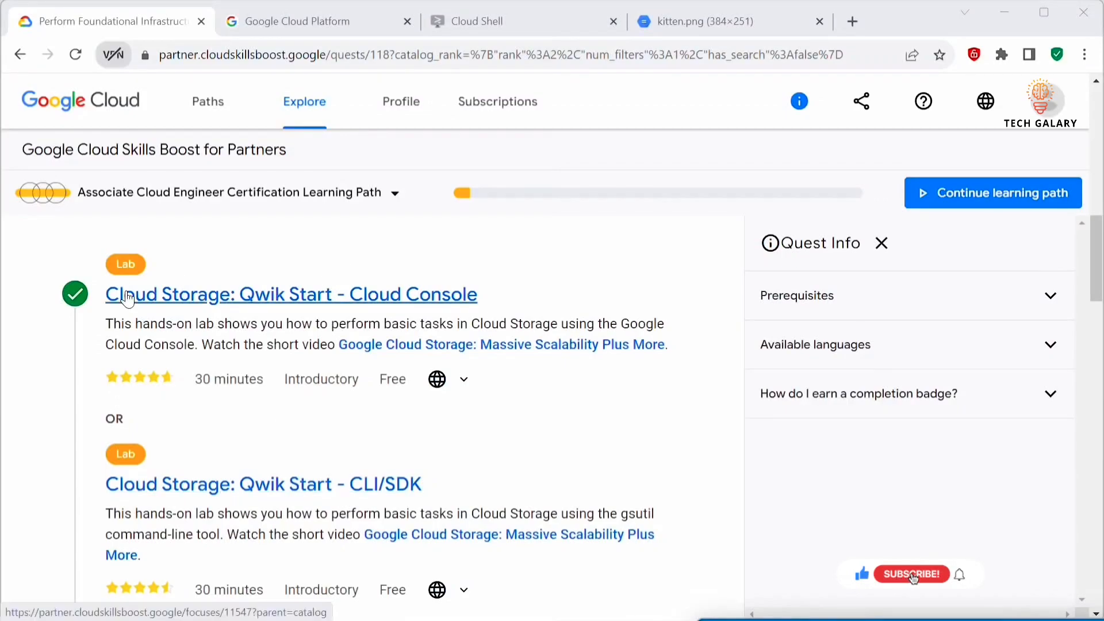
- Compare the two alternative Cloud Storage labs in the quest and open "Cloud Storage: Qwik Start - CLI/SDK"
{"action": "scroll", "coordinate": [402, 486], "scroll_direction": "down", "scroll_amount": 3}
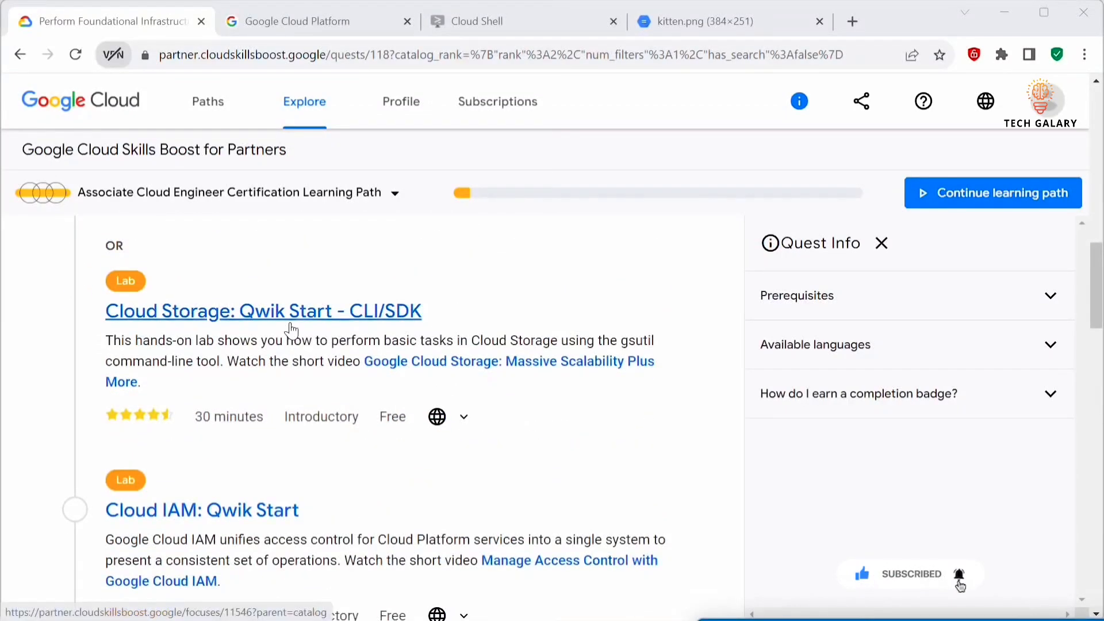
{"action": "scroll", "coordinate": [343, 406], "scroll_direction": "up", "scroll_amount": 3}
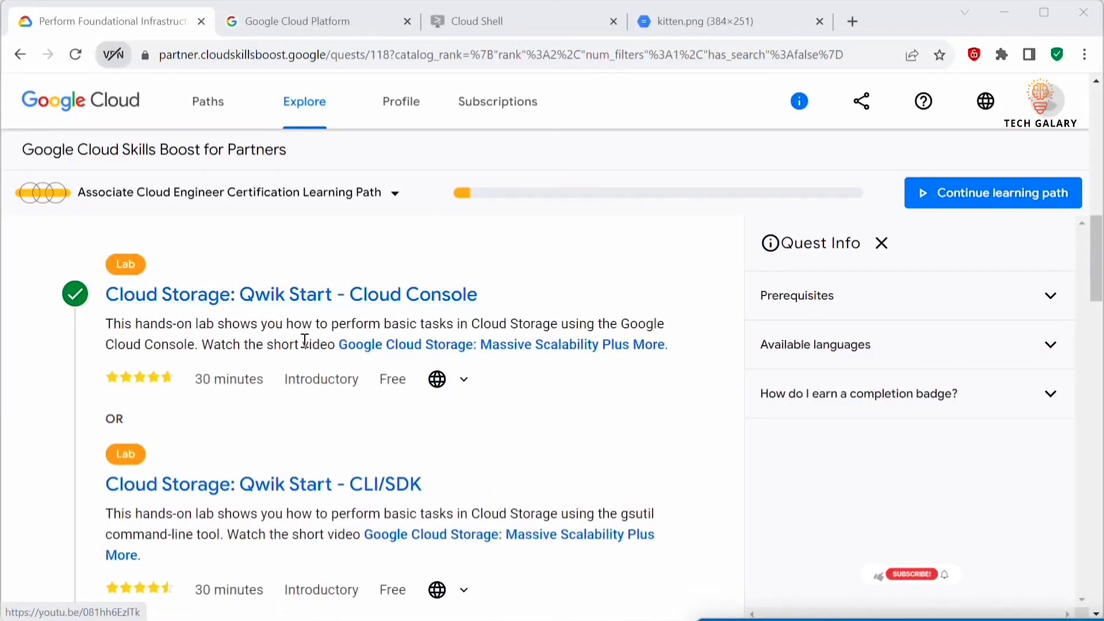
{"action": "scroll", "coordinate": [468, 403], "scroll_direction": "down", "scroll_amount": 3}
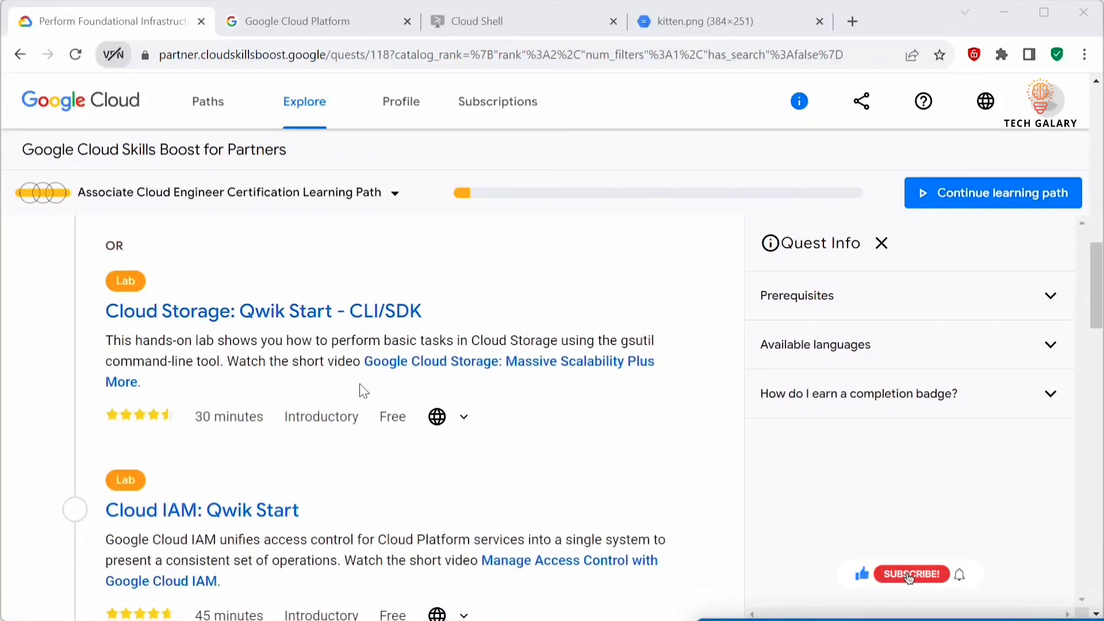
{"action": "left_click", "coordinate": [296, 314]}
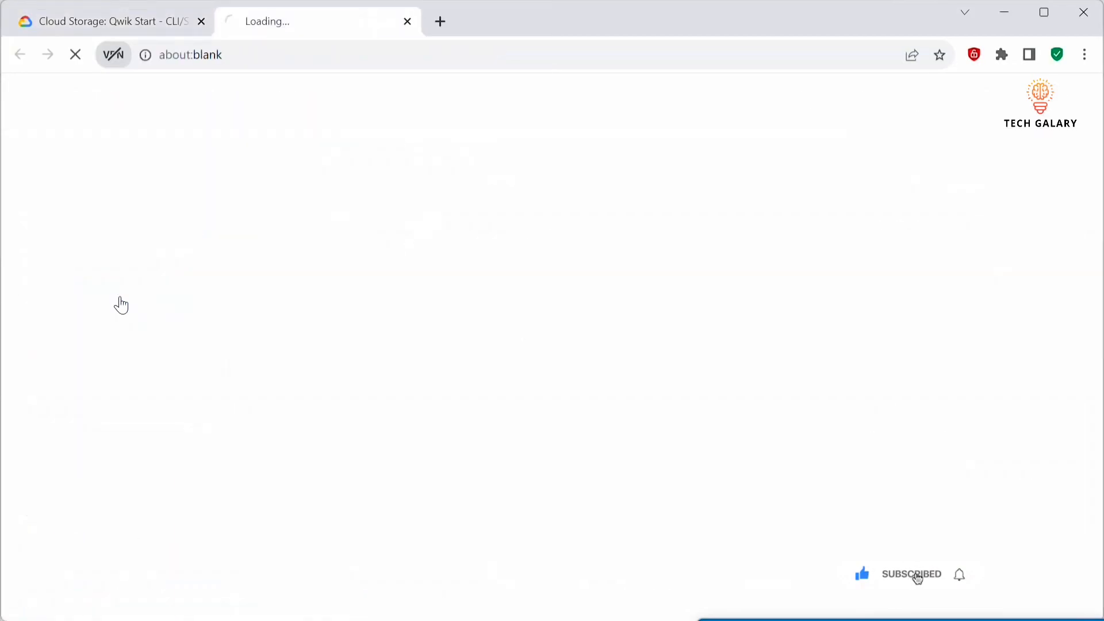
- Sign in to Google Cloud with the username and password copied from the lab page, and accept the Terms of Service
{"action": "left_click", "coordinate": [99, 20]}
{"action": "scroll", "coordinate": [182, 362], "scroll_direction": "down", "scroll_amount": 1}
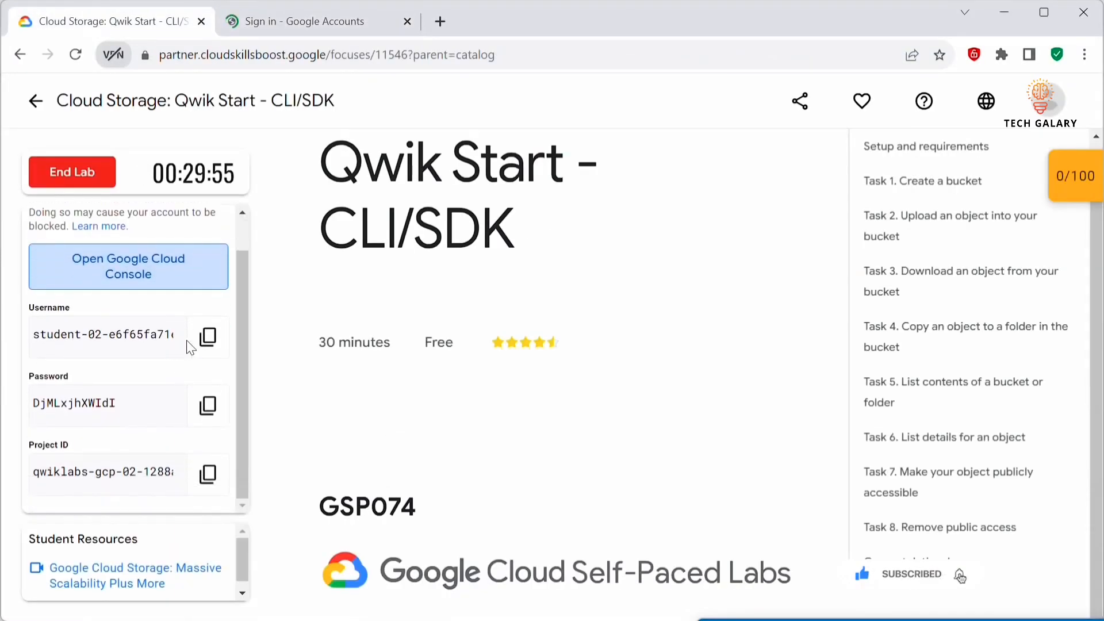
{"action": "left_click", "coordinate": [208, 337]}
{"action": "left_click", "coordinate": [304, 21]}
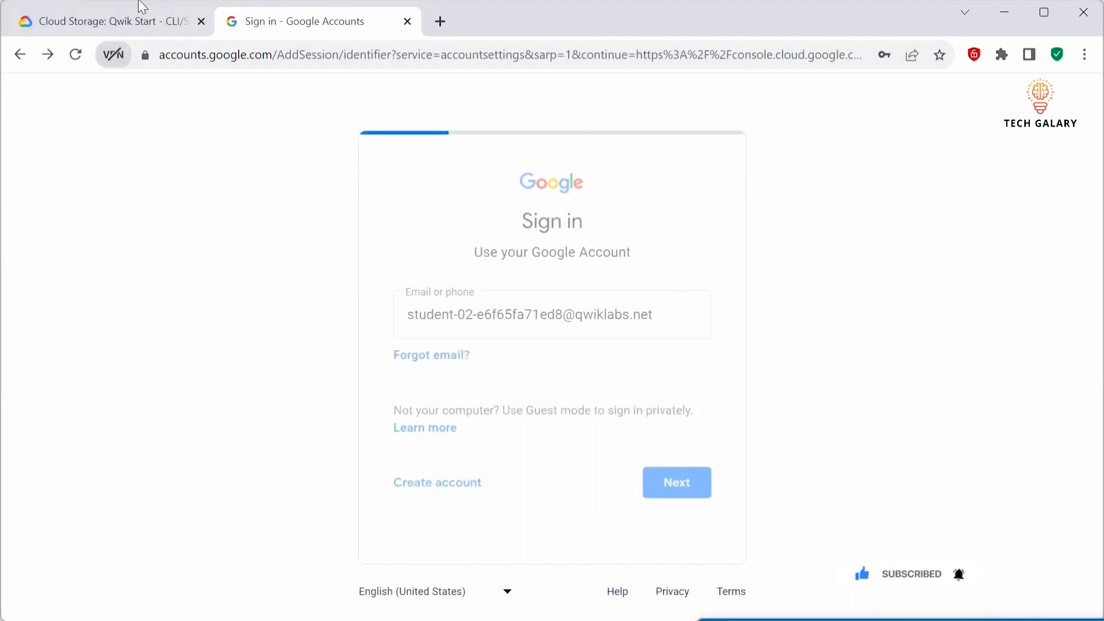
{"action": "left_click", "coordinate": [115, 21]}
{"action": "left_click", "coordinate": [207, 405]}
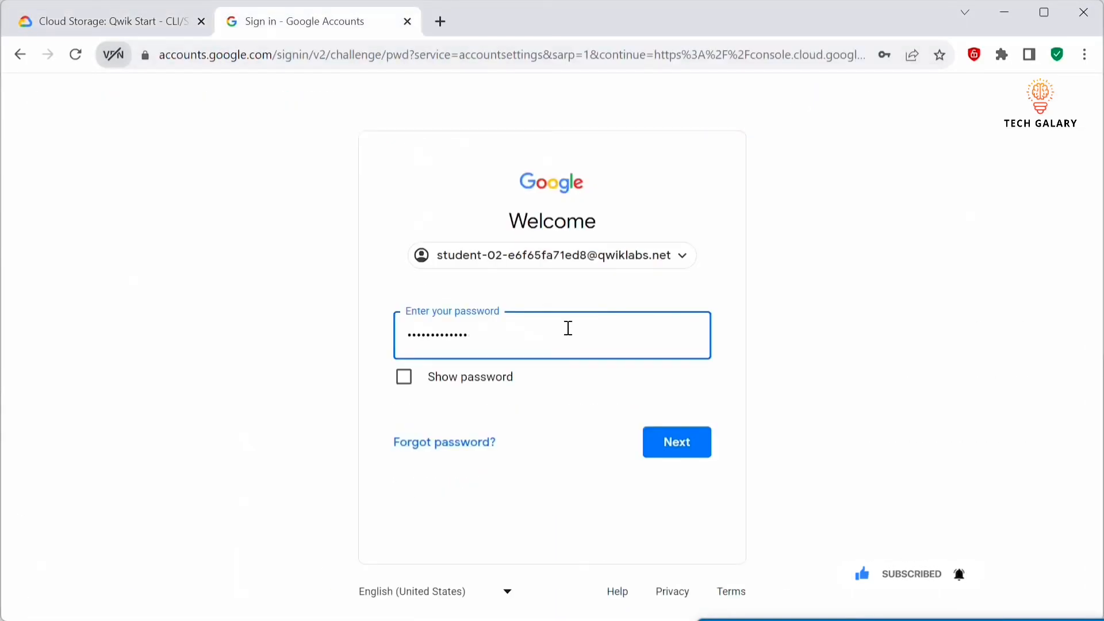
{"action": "key", "text": "ctrl+a"}
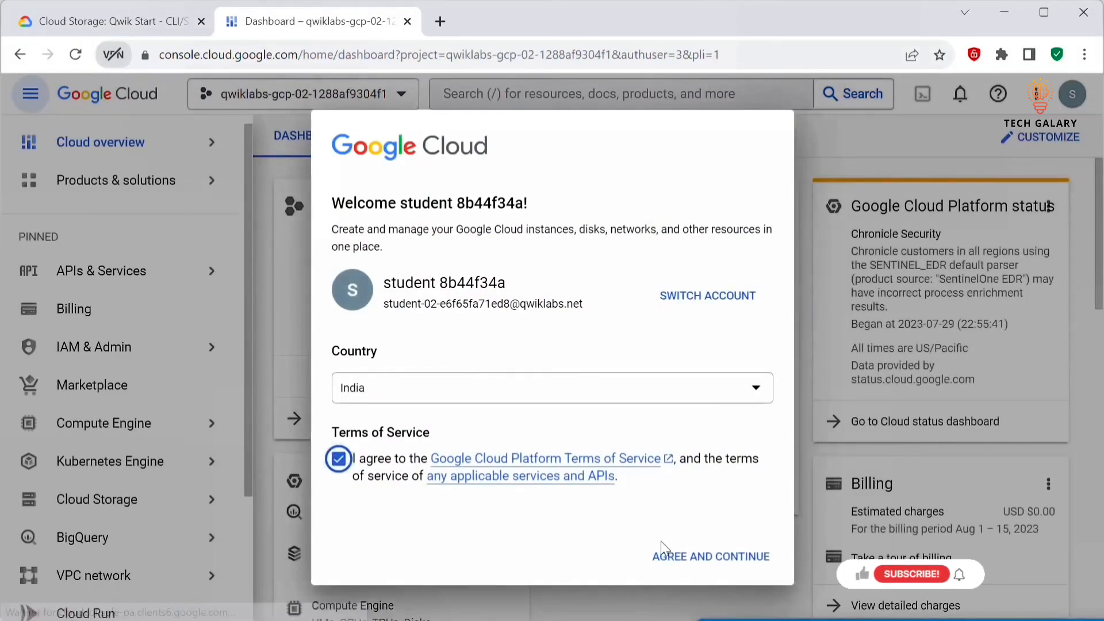
{"action": "left_click", "coordinate": [681, 553]}
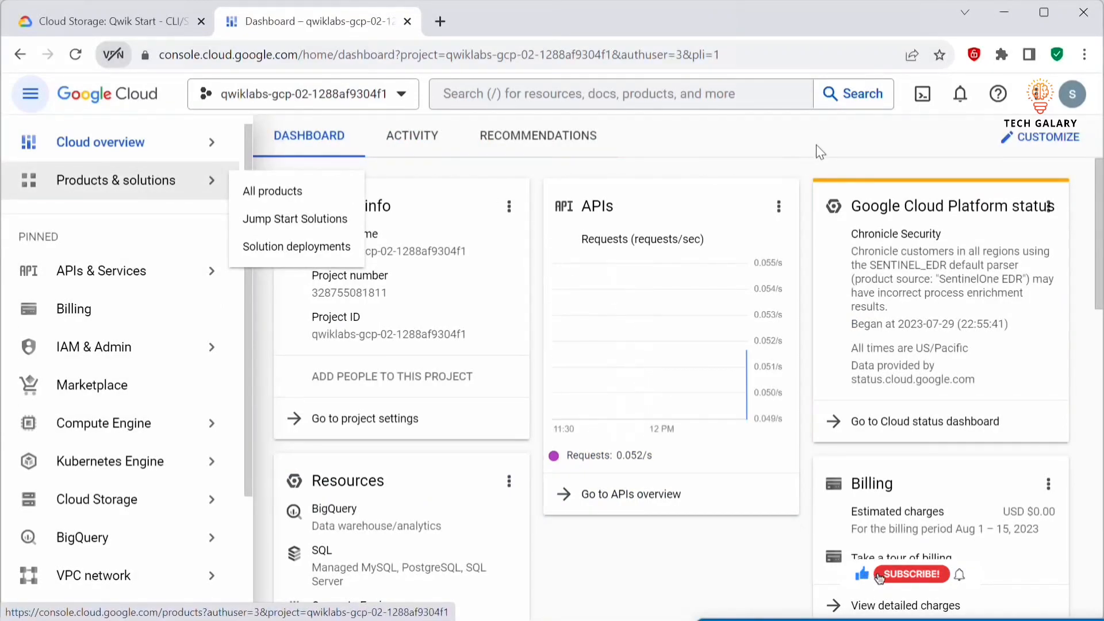
- Activate Cloud Shell and open it in a new window
{"action": "left_click", "coordinate": [922, 94]}
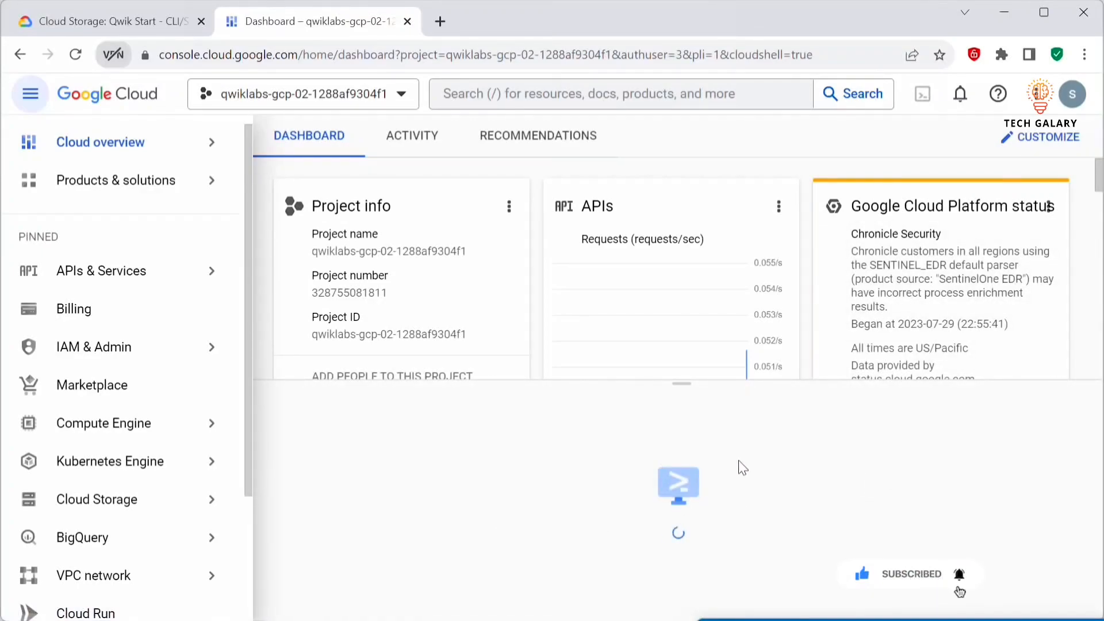
{"action": "left_click", "coordinate": [914, 590]}
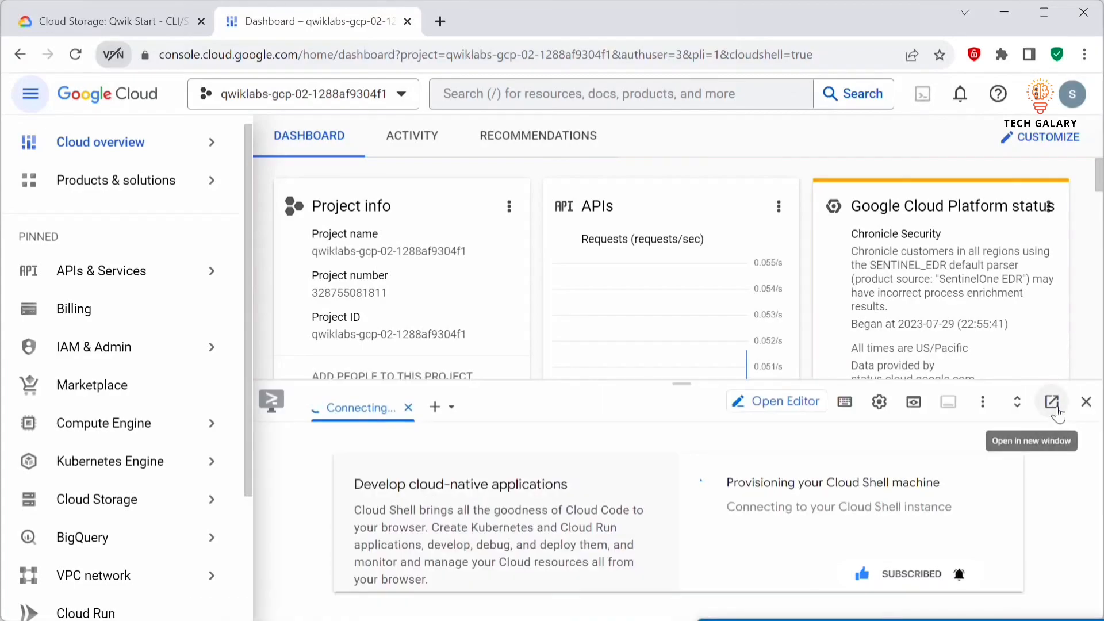
{"action": "left_click", "coordinate": [1052, 403]}
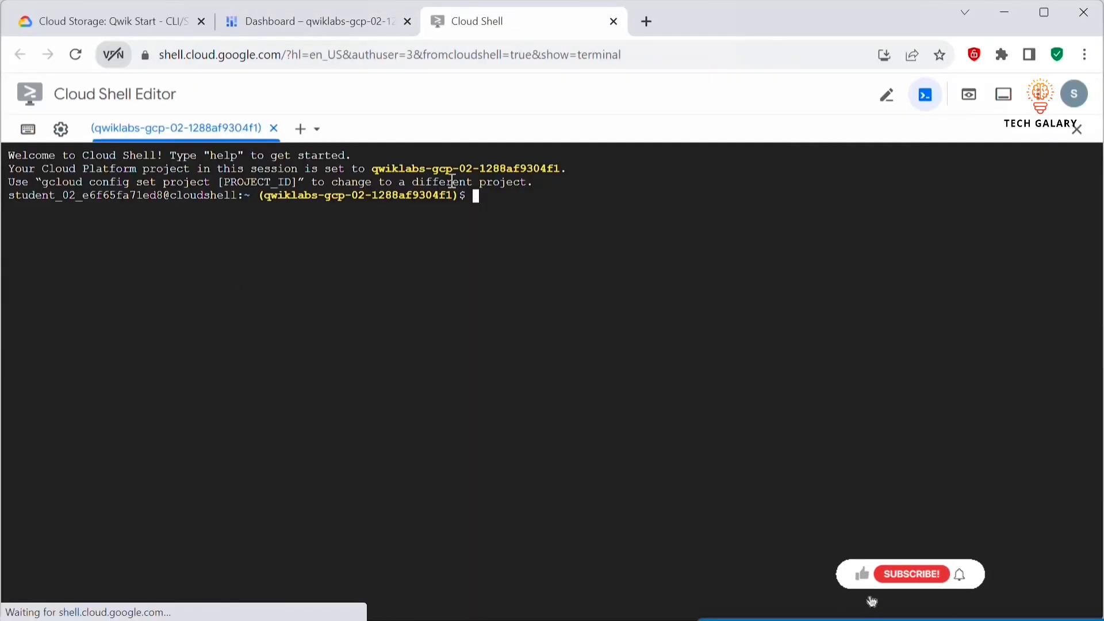
- Find the "Set the region" section in the lab instructions and copy its gcloud command for us-central1
{"action": "left_click", "coordinate": [81, 20]}
{"action": "scroll", "coordinate": [660, 345], "scroll_direction": "up", "scroll_amount": 15}
{"action": "scroll", "coordinate": [665, 340], "scroll_direction": "down", "scroll_amount": 8}
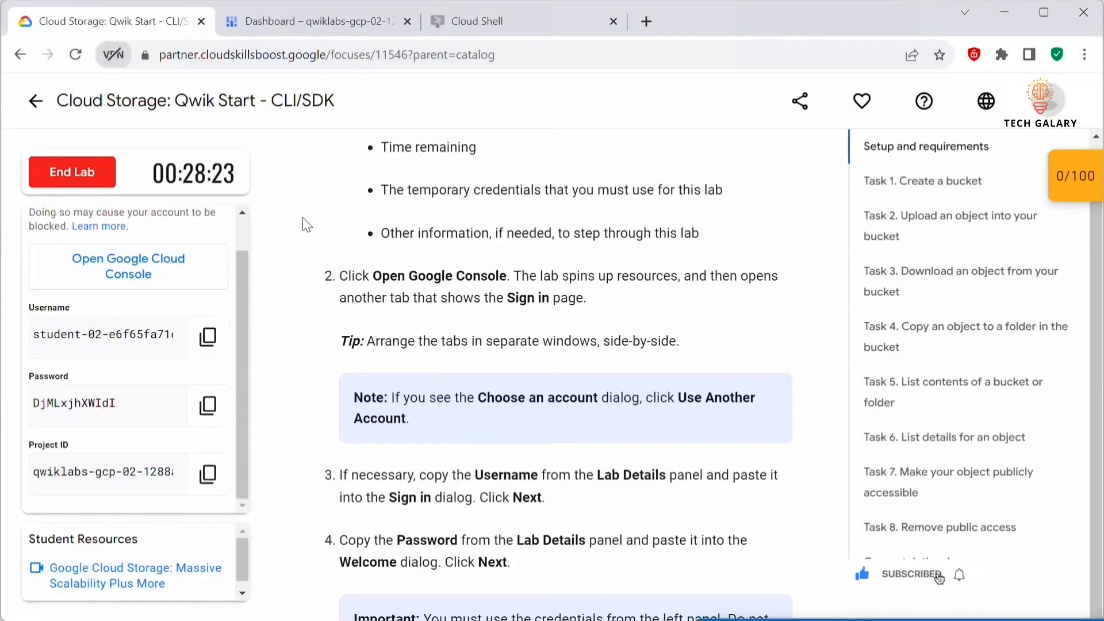
{"action": "scroll", "coordinate": [642, 341], "scroll_direction": "down", "scroll_amount": 10}
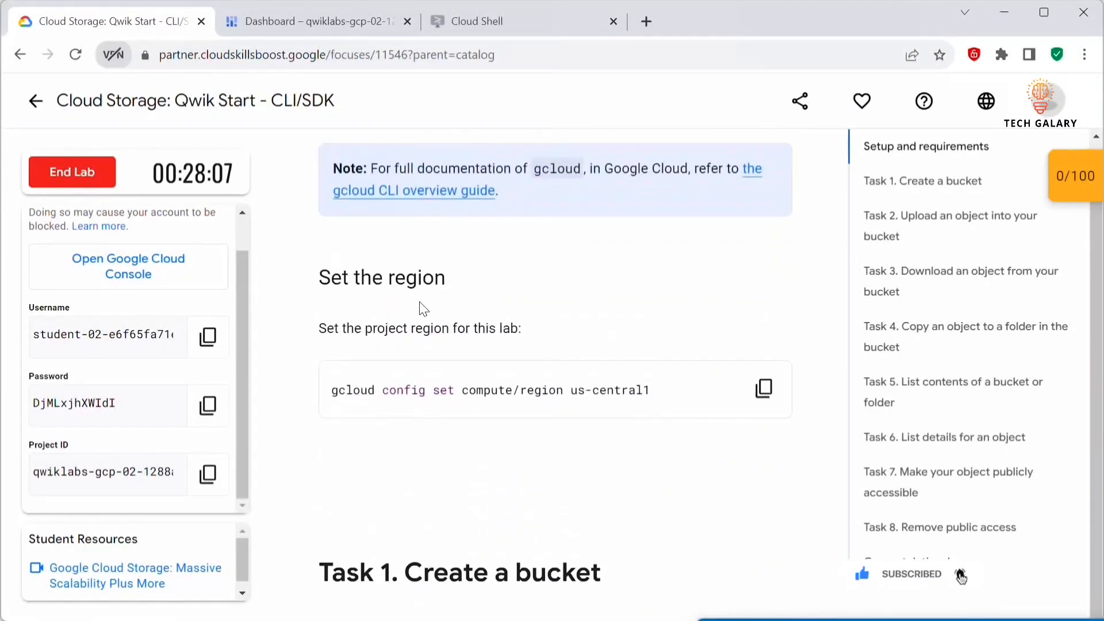
{"action": "left_click_drag", "start_coordinate": [314, 276], "coordinate": [495, 281]}
{"action": "left_click", "coordinate": [489, 320]}
{"action": "left_click_drag", "start_coordinate": [678, 397], "coordinate": [321, 397]}
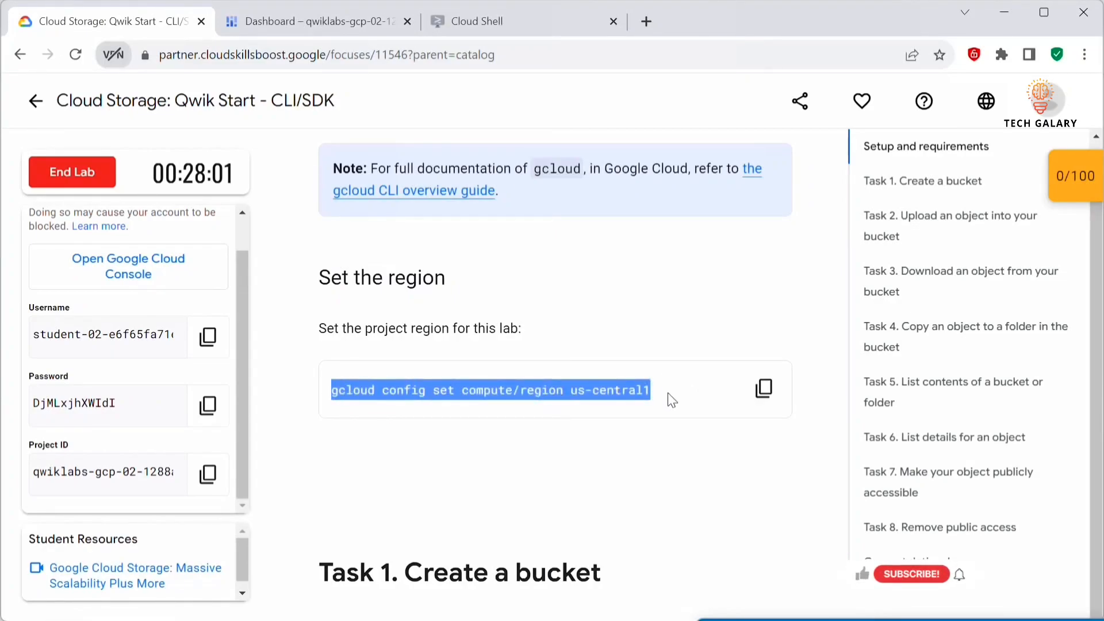
{"action": "left_click", "coordinate": [726, 387]}
{"action": "left_click", "coordinate": [764, 388]}
- Run "gcloud config set compute/region us-central1" in Cloud Shell and authorize the use of credentials
{"action": "left_click", "coordinate": [473, 23]}
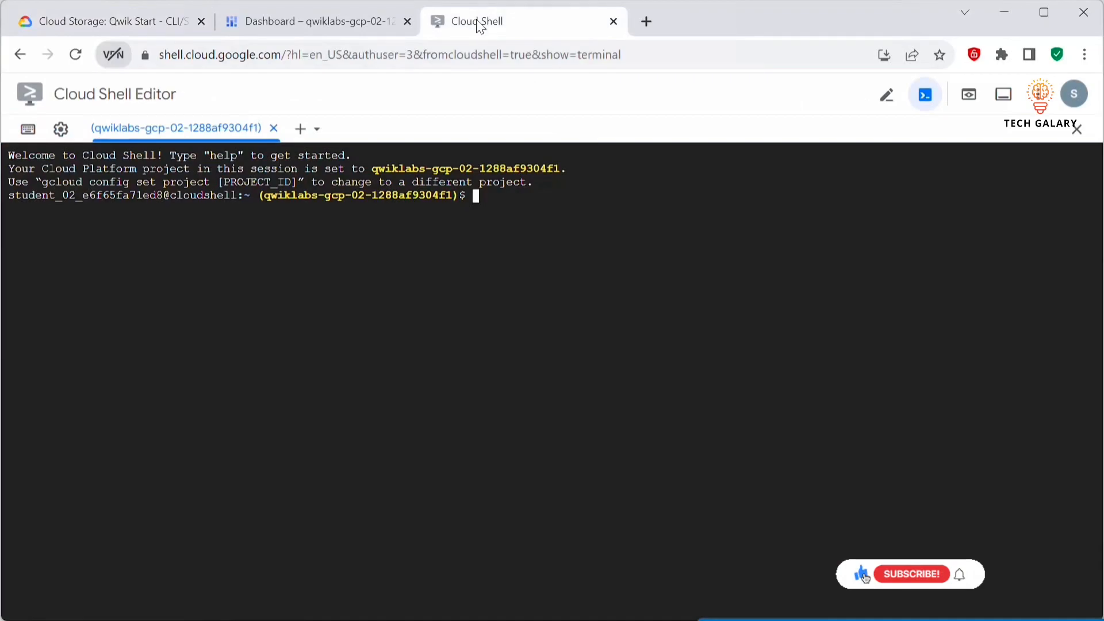
{"action": "key", "text": "ctrl+v"}
{"action": "key", "text": "Return"}
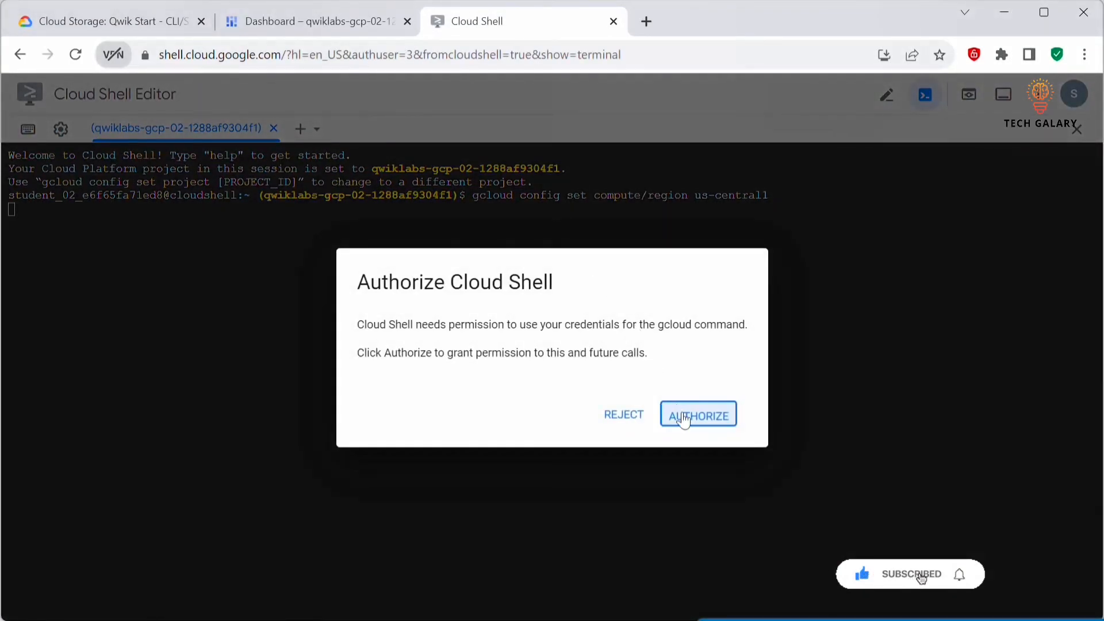
{"action": "left_click", "coordinate": [706, 425]}
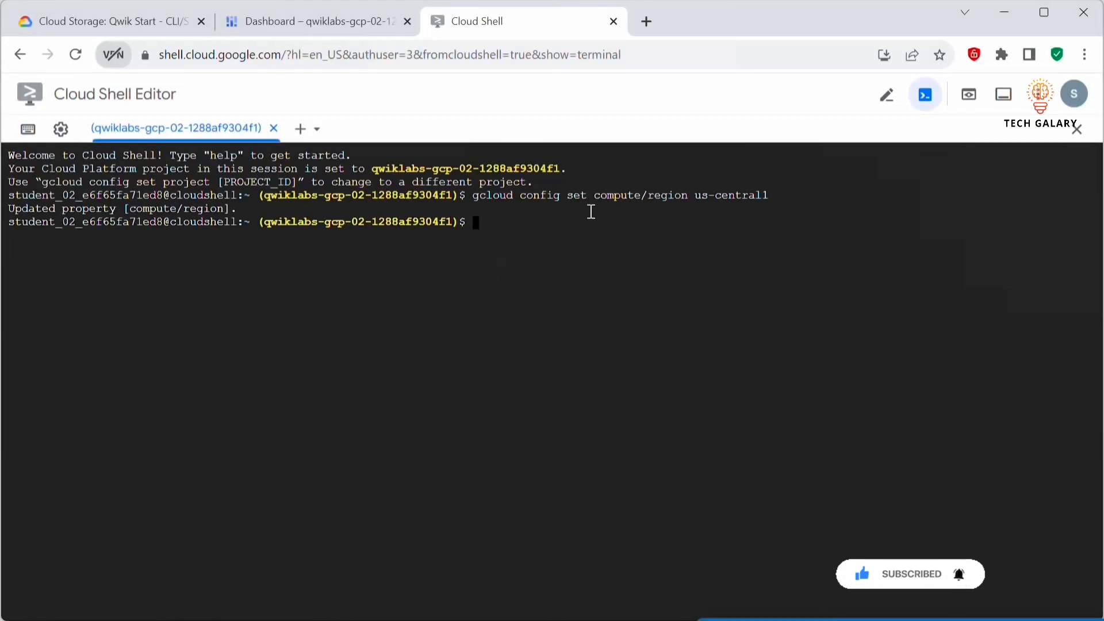
- Review the bucket naming rules under Task 1 in the lab instructions
{"action": "left_click", "coordinate": [104, 20]}
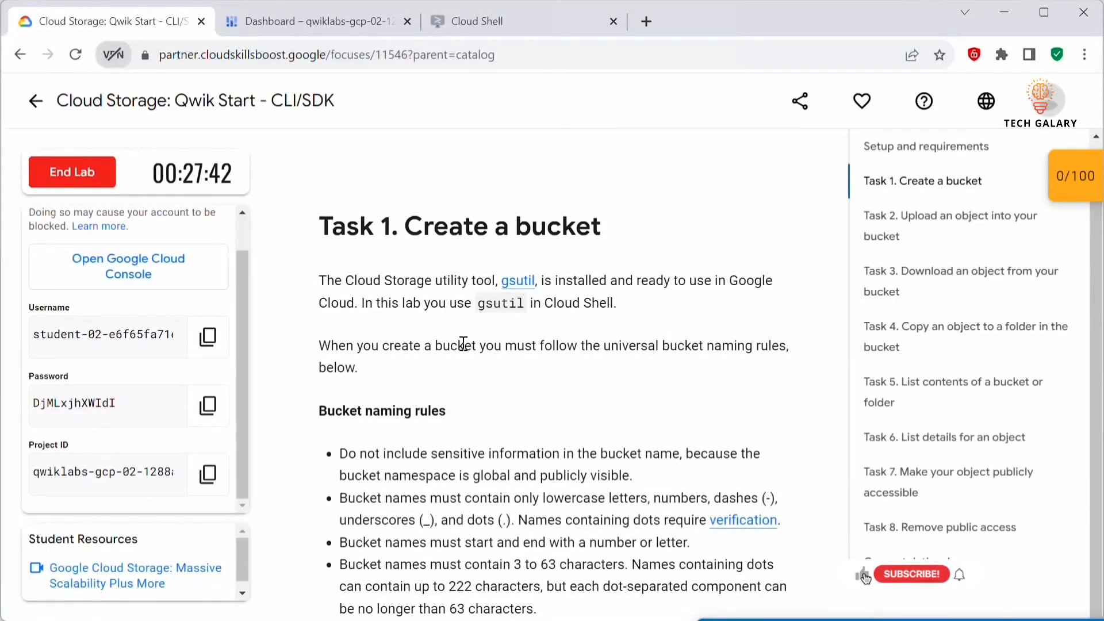
{"action": "scroll", "coordinate": [372, 343], "scroll_direction": "down", "scroll_amount": 1}
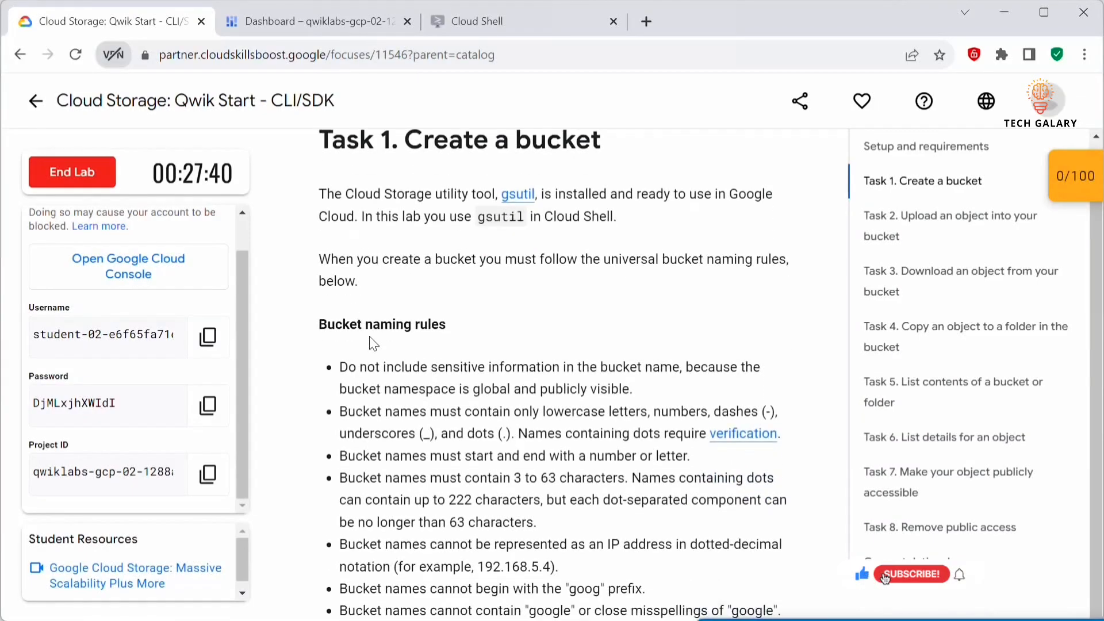
{"action": "scroll", "coordinate": [374, 345], "scroll_direction": "down", "scroll_amount": 3}
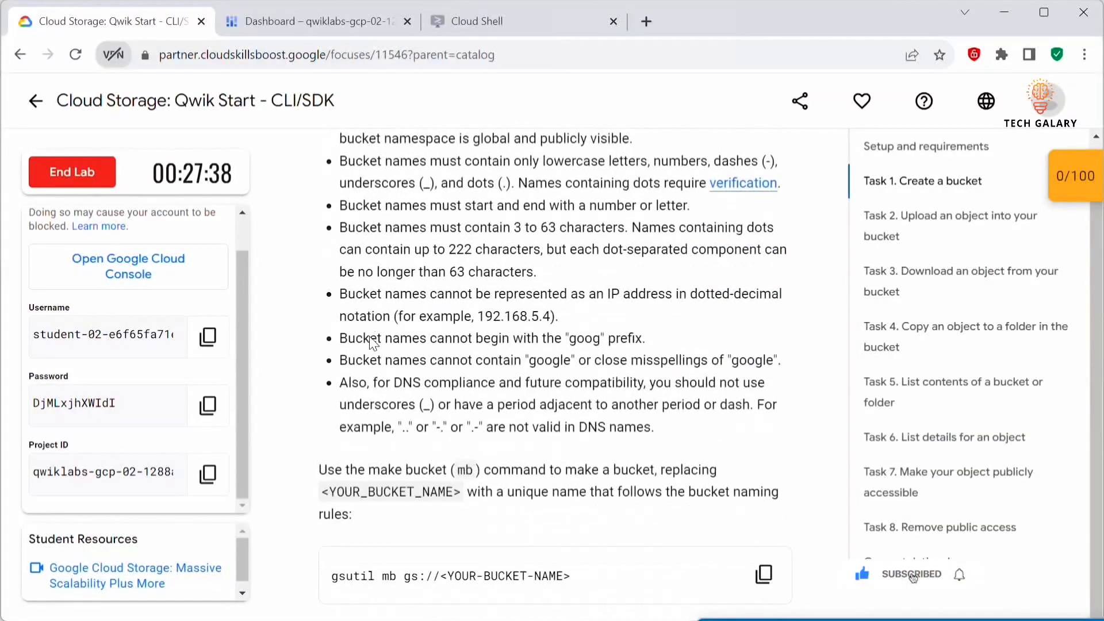
{"action": "scroll", "coordinate": [382, 270], "scroll_direction": "up", "scroll_amount": 2}
{"action": "left_click_drag", "start_coordinate": [338, 275], "coordinate": [743, 571]}
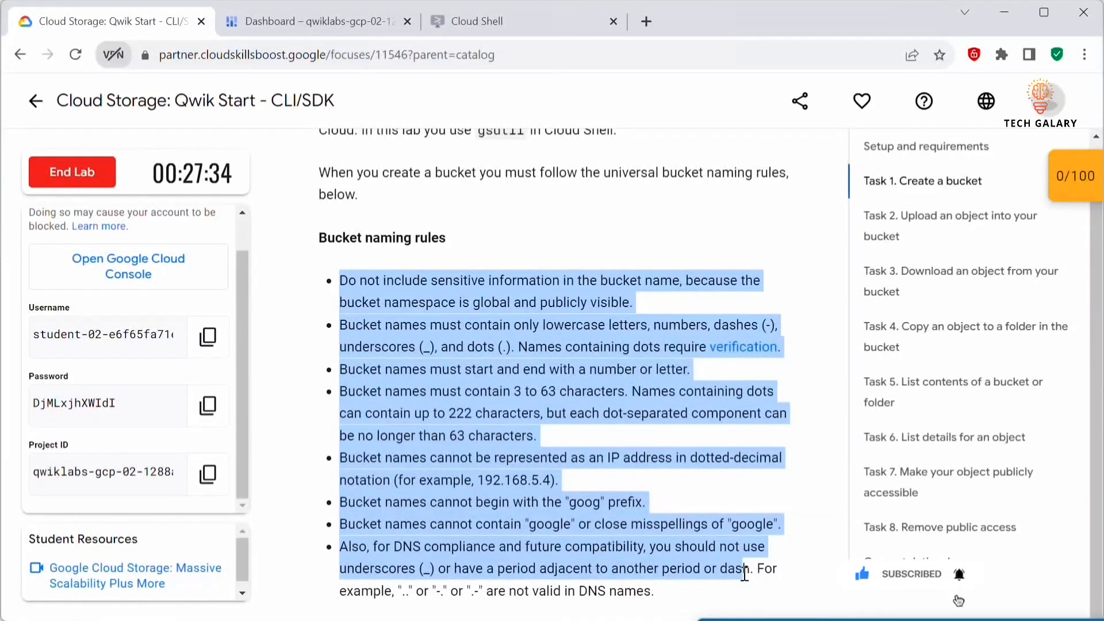
{"action": "scroll", "coordinate": [744, 576], "scroll_direction": "down", "scroll_amount": 4}
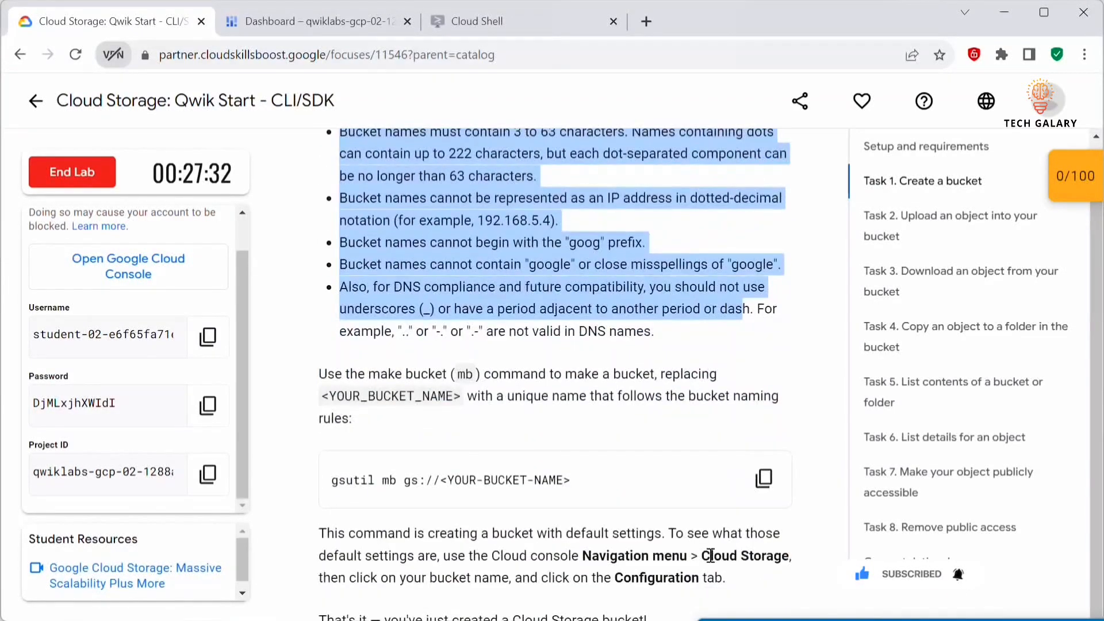
{"action": "left_click", "coordinate": [582, 428]}
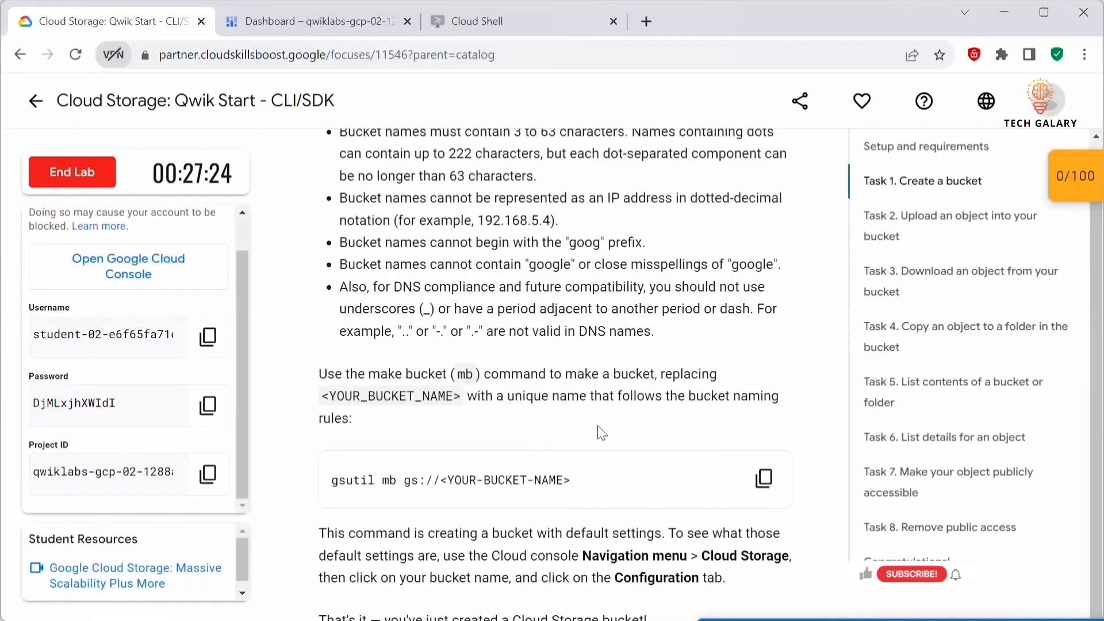
- Examine the make-bucket command in Task 1 and copy its "gsutil mb gs://" part without the bucket name placeholder
{"action": "scroll", "coordinate": [598, 430], "scroll_direction": "down", "scroll_amount": 2}
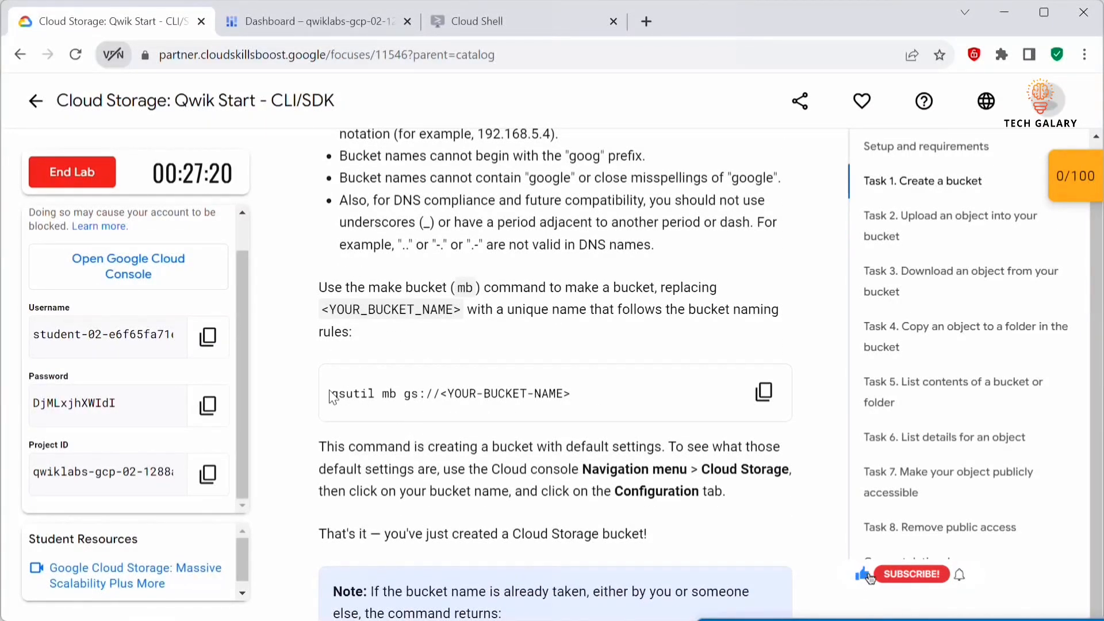
{"action": "left_click_drag", "start_coordinate": [333, 396], "coordinate": [376, 398]}
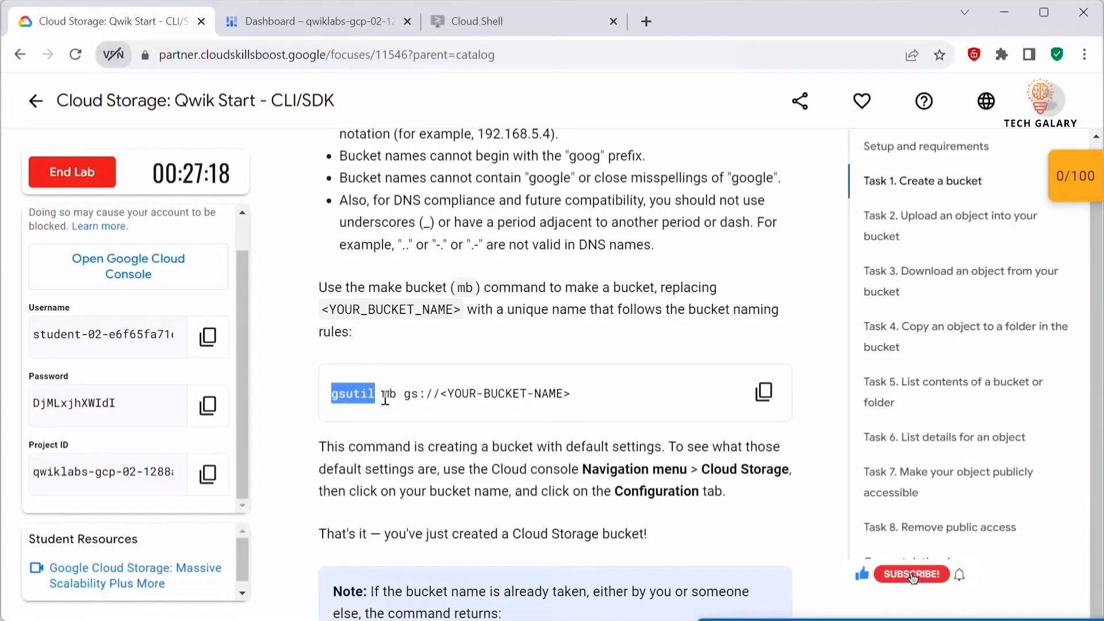
{"action": "double_click", "coordinate": [387, 397]}
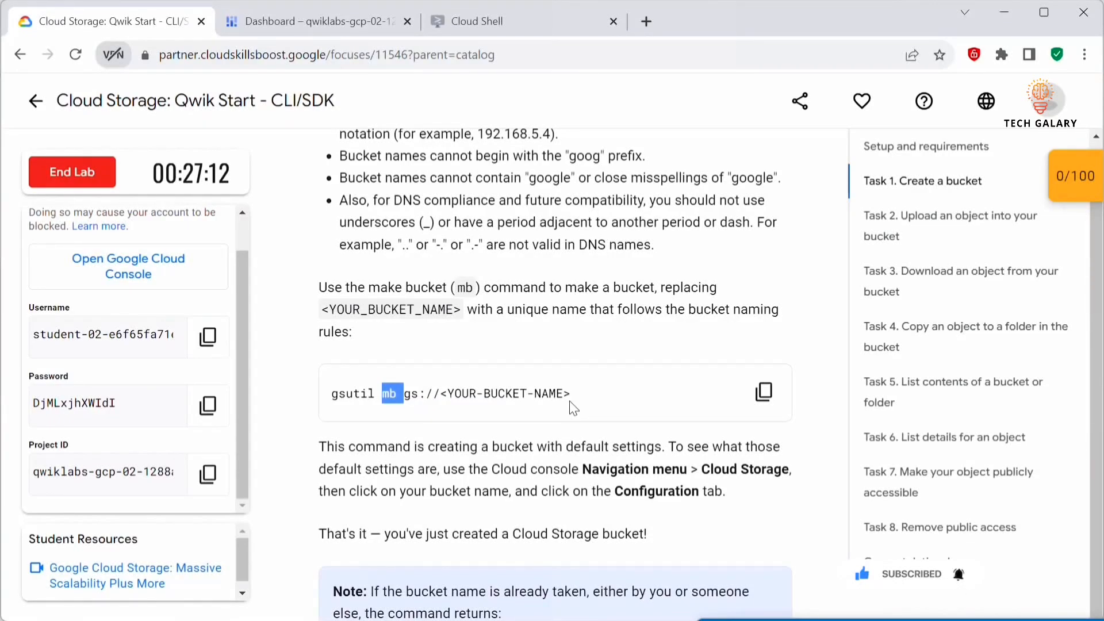
{"action": "left_click_drag", "start_coordinate": [391, 402], "coordinate": [299, 394]}
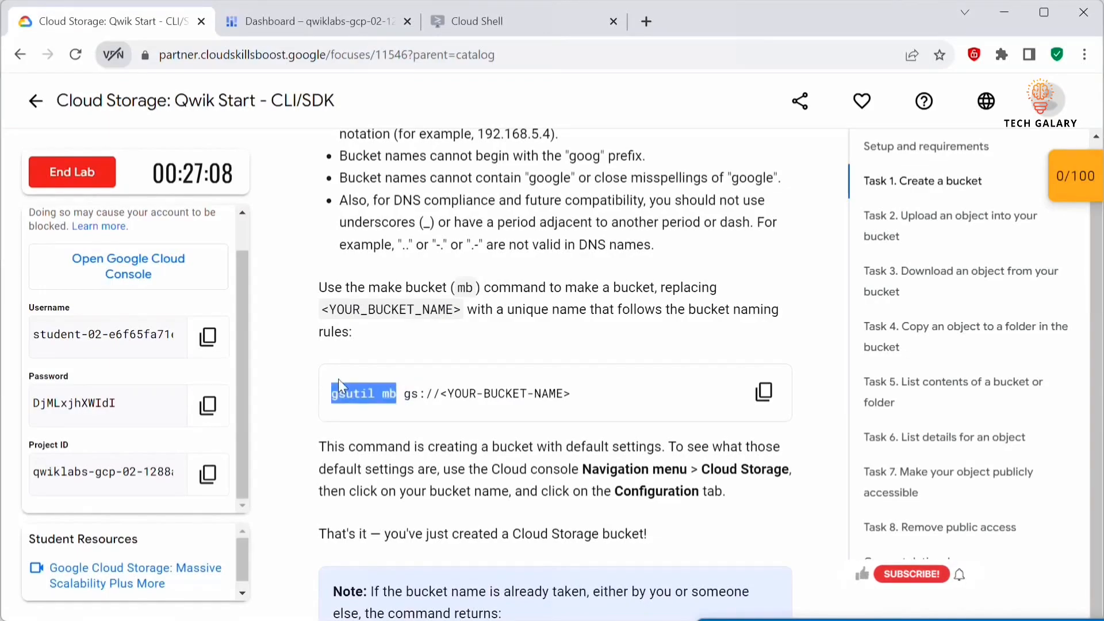
{"action": "left_click", "coordinate": [414, 400]}
{"action": "left_click_drag", "start_coordinate": [423, 395], "coordinate": [610, 395]}
{"action": "left_click", "coordinate": [617, 393]}
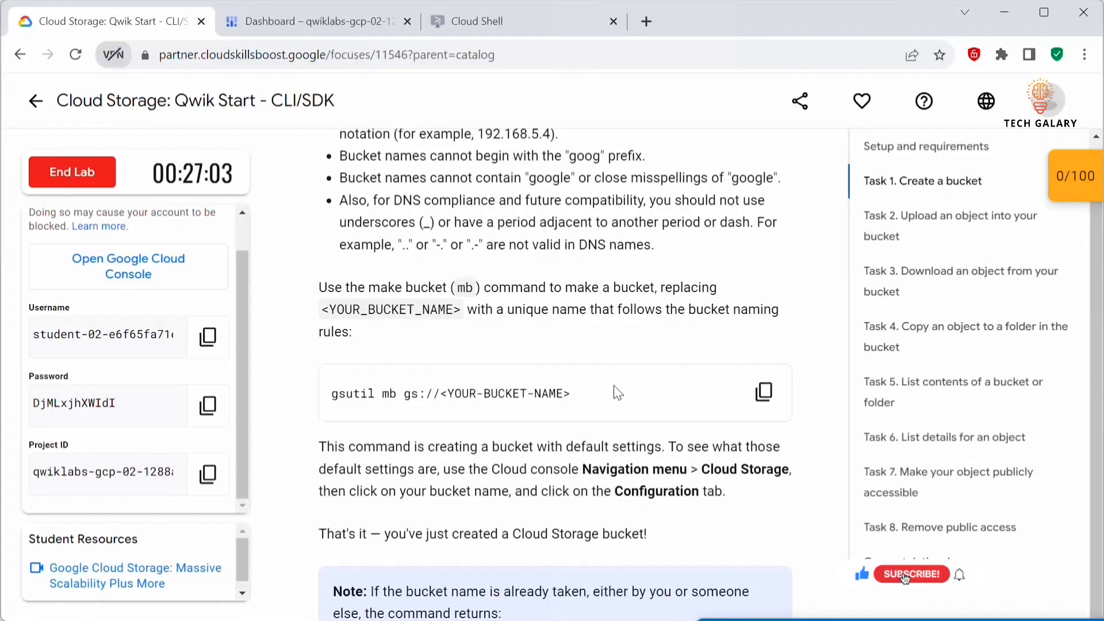
{"action": "left_click_drag", "start_coordinate": [332, 394], "coordinate": [439, 394]}
{"action": "key", "text": "ctrl+c"}
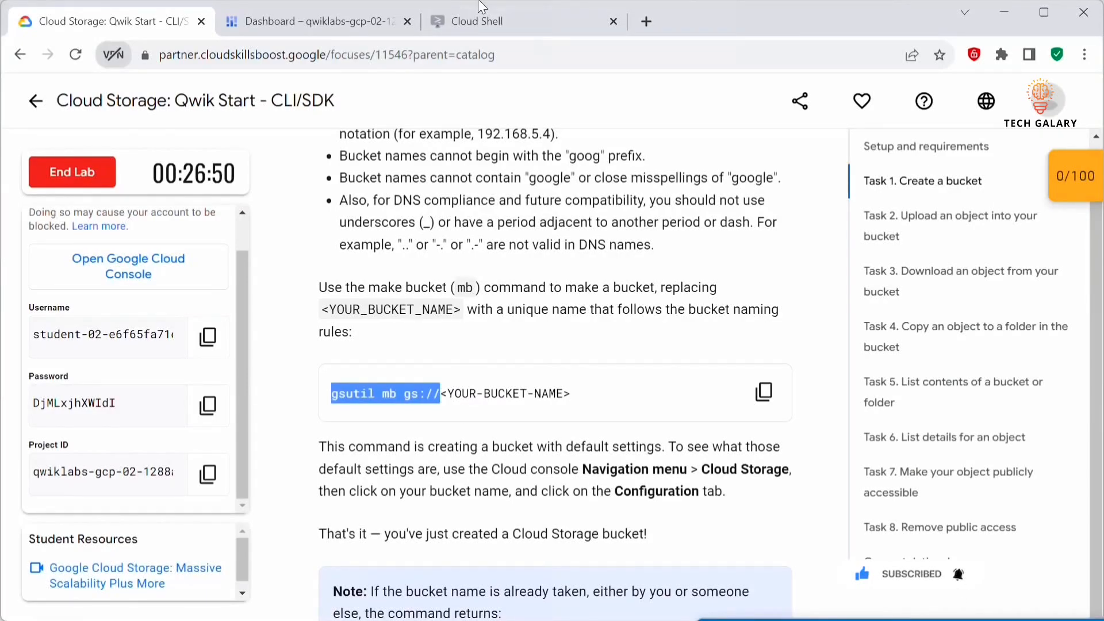
- Create a bucket named after the lab's project ID by running "gsutil mb gs://qwiklabs-gcp-02-1288af9304f1" in Cloud Shell
{"action": "left_click", "coordinate": [468, 21]}
{"action": "key", "text": "ctrl+v"}
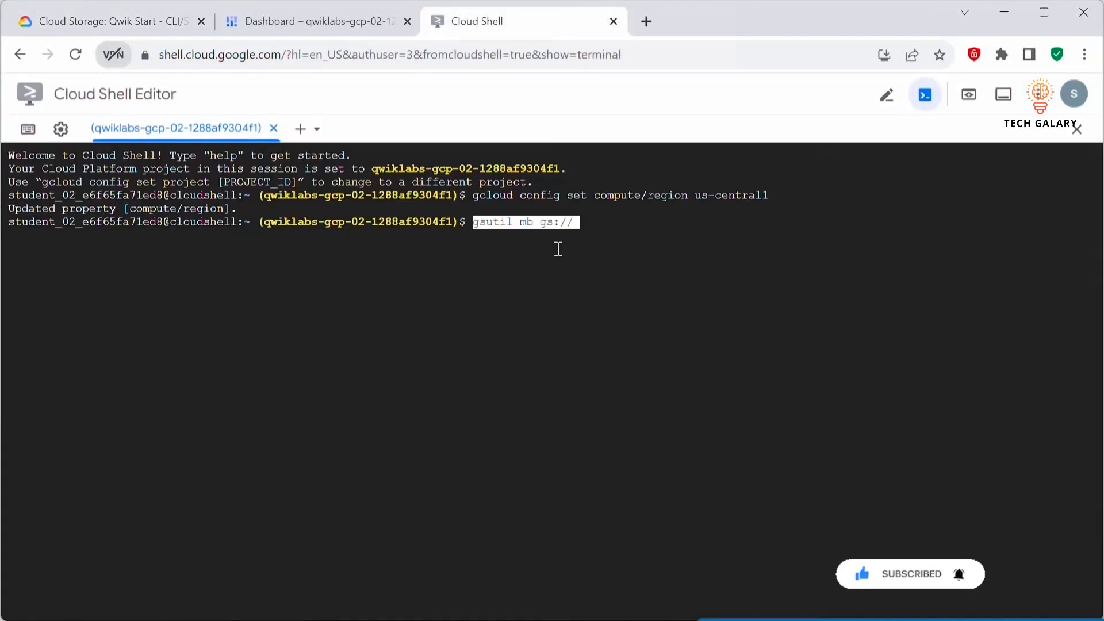
{"action": "key", "text": "ctrl+1"}
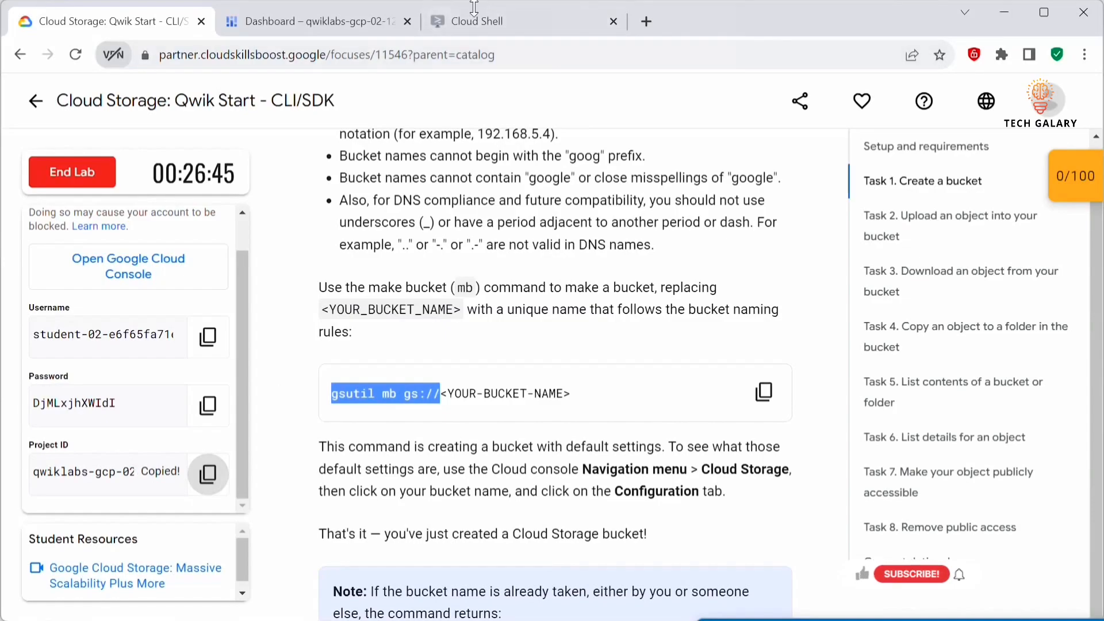
{"action": "left_click", "coordinate": [473, 21]}
{"action": "type", "text": "qwiklabs-gcp-02-1288af9304f1"}
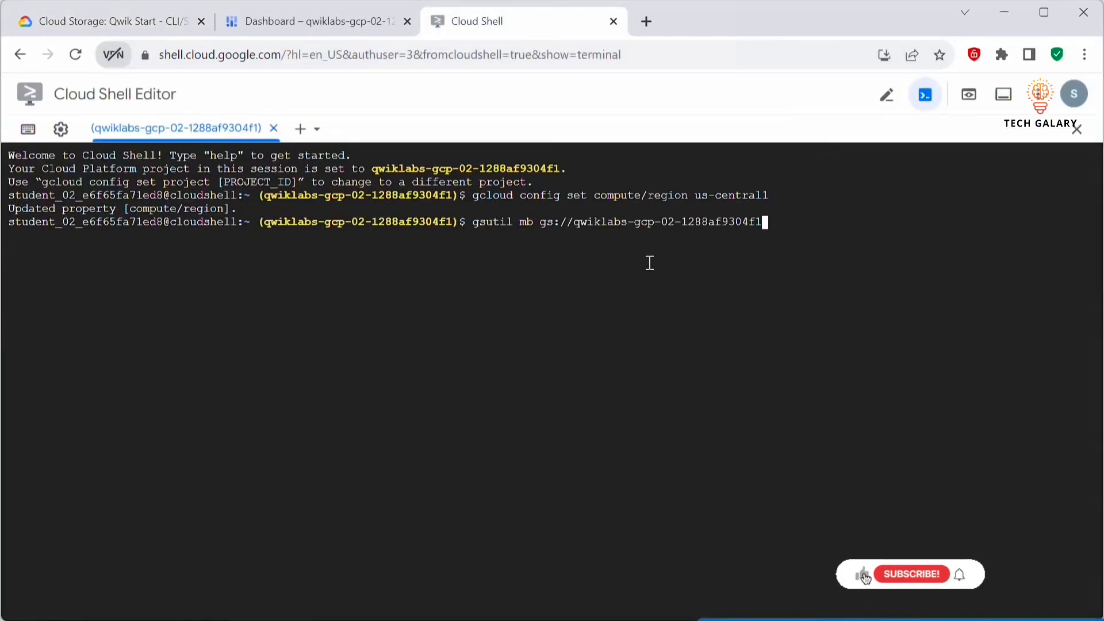
{"action": "key", "text": "Return"}
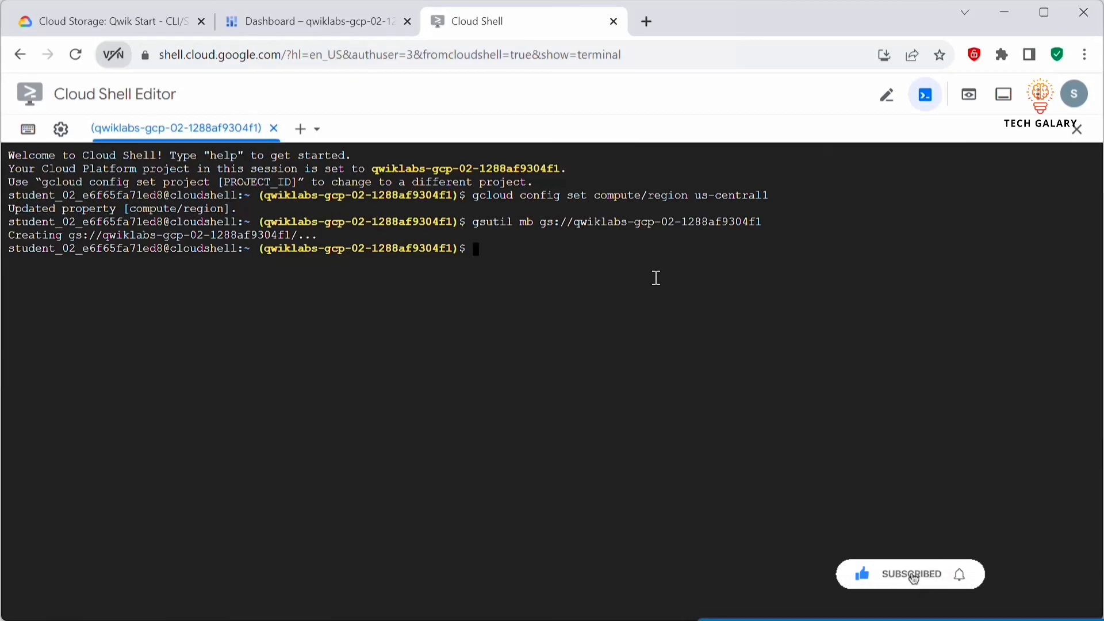
- View the Cloud Storage bucket list in the Cloud console to check for the new bucket
{"action": "left_click", "coordinate": [109, 21]}
{"action": "left_click", "coordinate": [311, 22]}
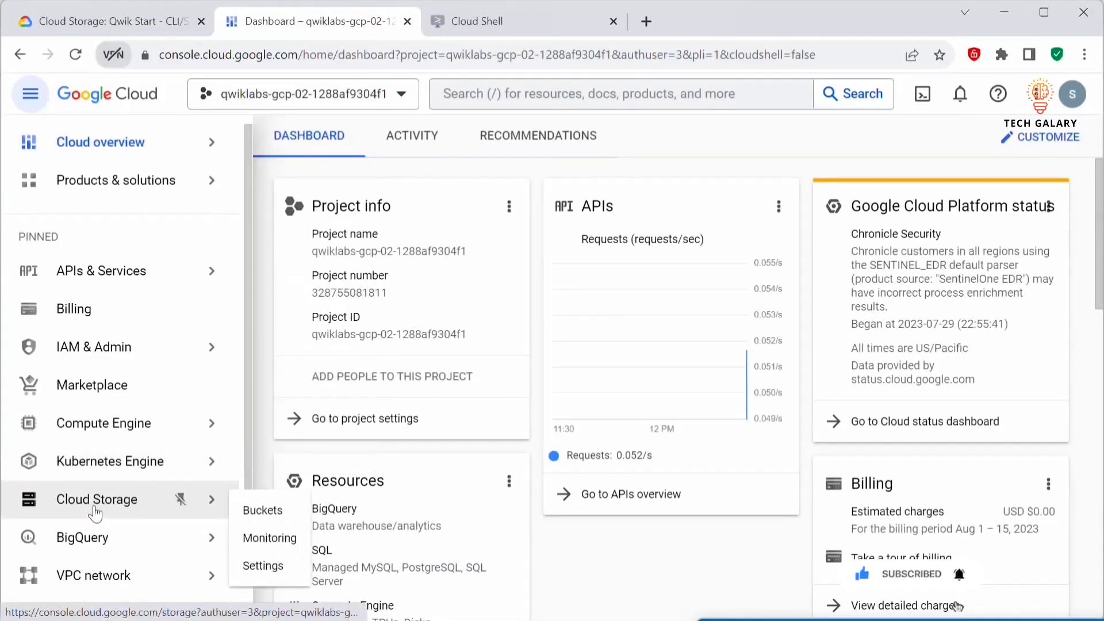
{"action": "left_click", "coordinate": [257, 515]}
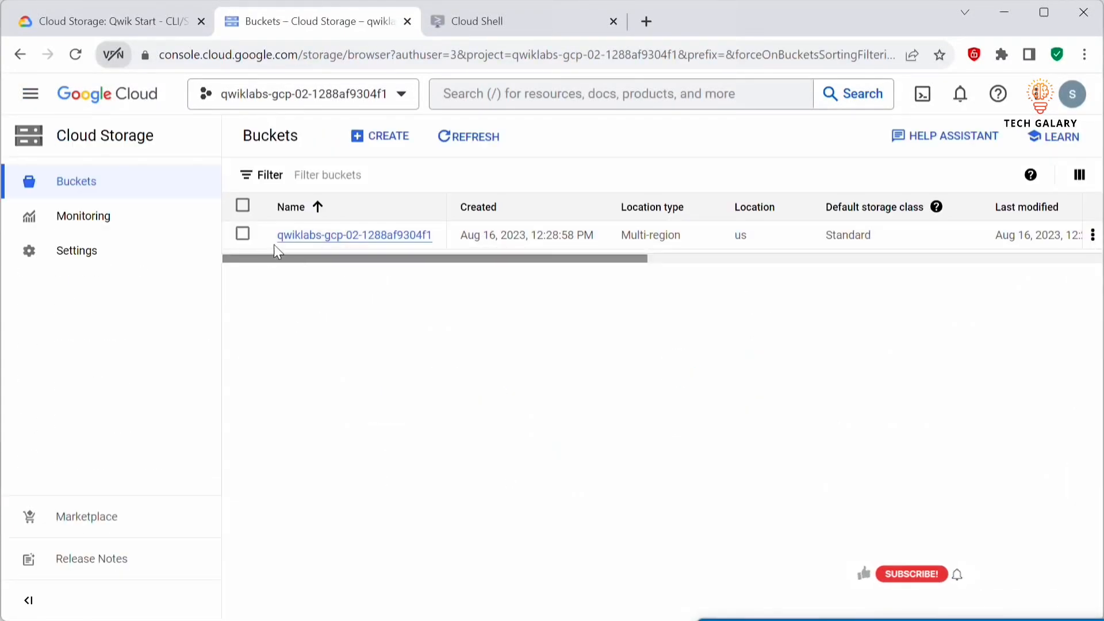
- Check the lab progress for "Create a Cloud Storage bucket" and answer the default storage class question with True
{"action": "left_click", "coordinate": [509, 21]}
{"action": "left_click", "coordinate": [143, 22]}
{"action": "scroll", "coordinate": [508, 339], "scroll_direction": "down", "scroll_amount": 2}
{"action": "scroll", "coordinate": [507, 339], "scroll_direction": "down", "scroll_amount": 1}
{"action": "left_click", "coordinate": [472, 393]}
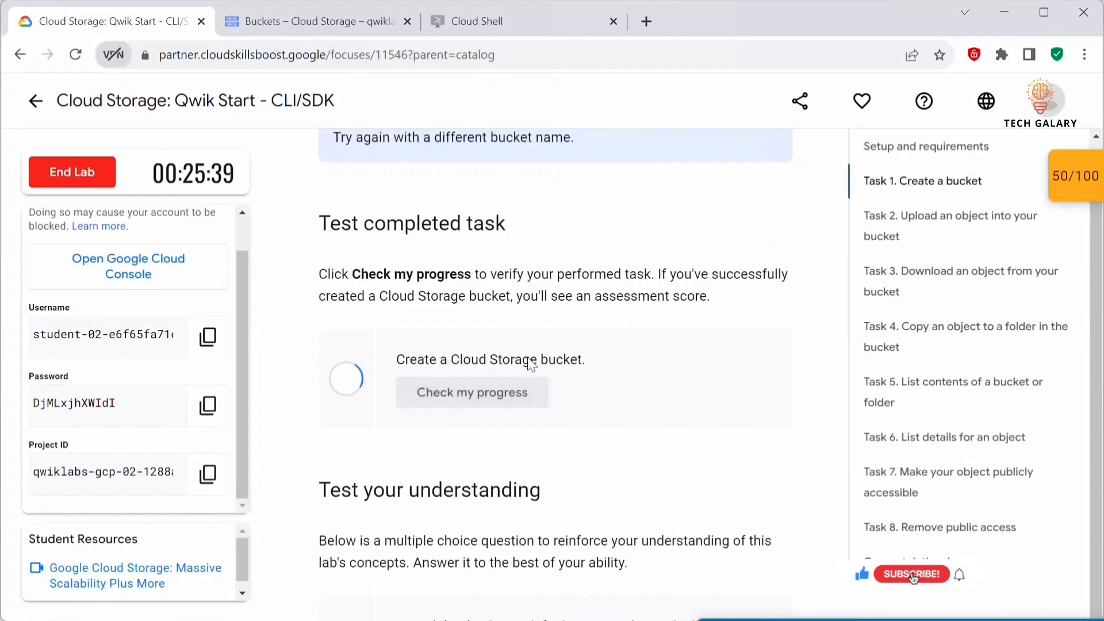
{"action": "scroll", "coordinate": [675, 401], "scroll_direction": "down", "scroll_amount": 6}
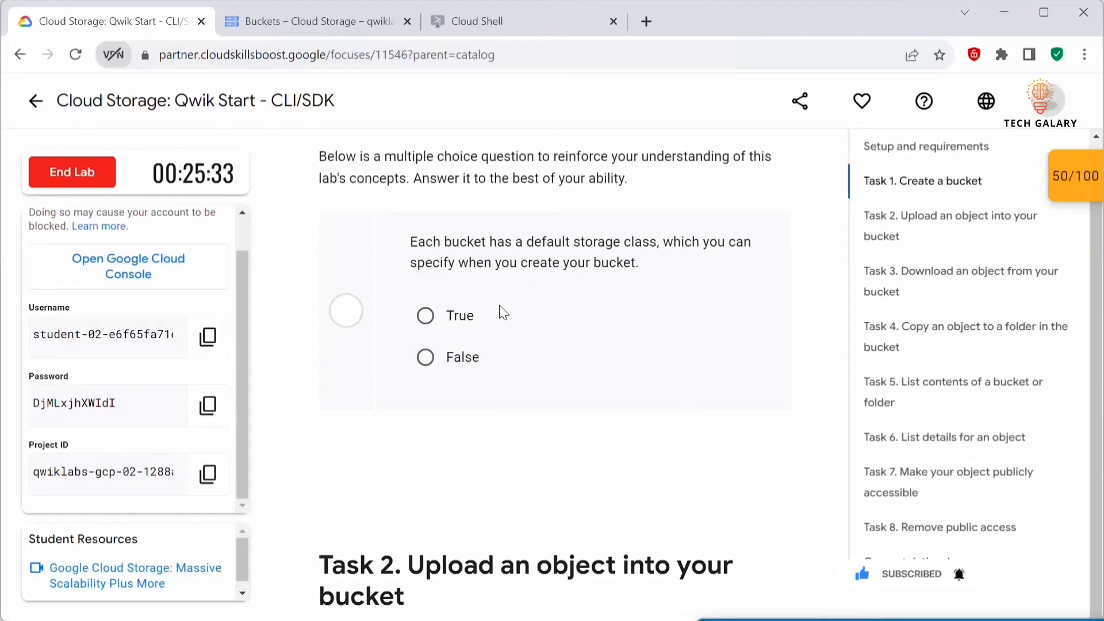
{"action": "left_click", "coordinate": [425, 315]}
- Copy the curl command from Task 2 and run it in Cloud Shell to download the Ada Lovelace portrait as ada.jpg
{"action": "scroll", "coordinate": [395, 213], "scroll_direction": "down", "scroll_amount": 5}
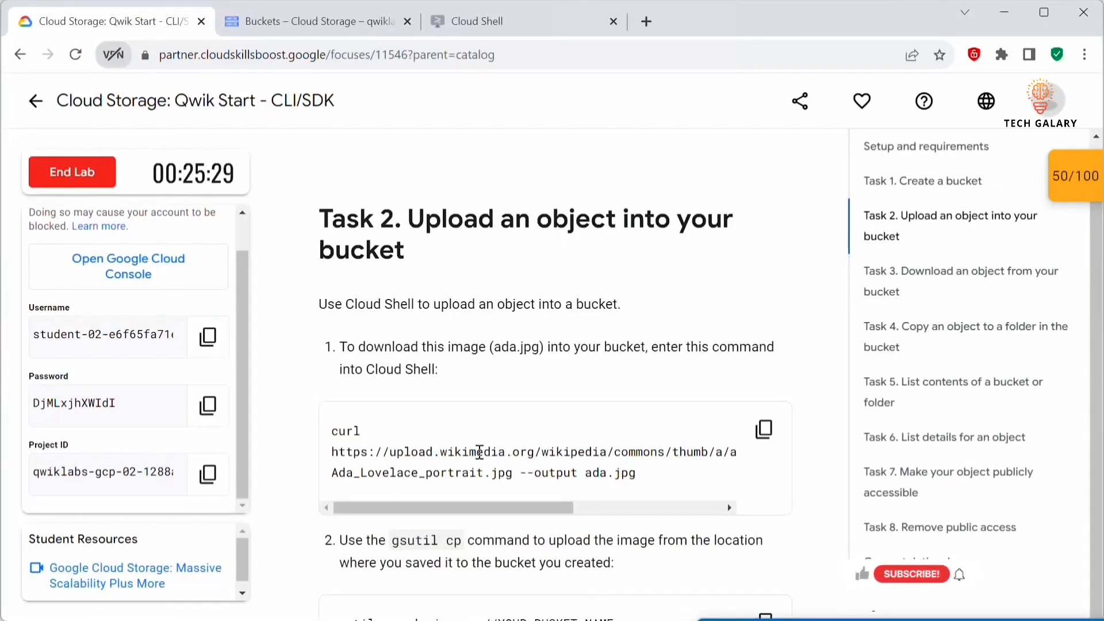
{"action": "scroll", "coordinate": [506, 443], "scroll_direction": "down", "scroll_amount": 1}
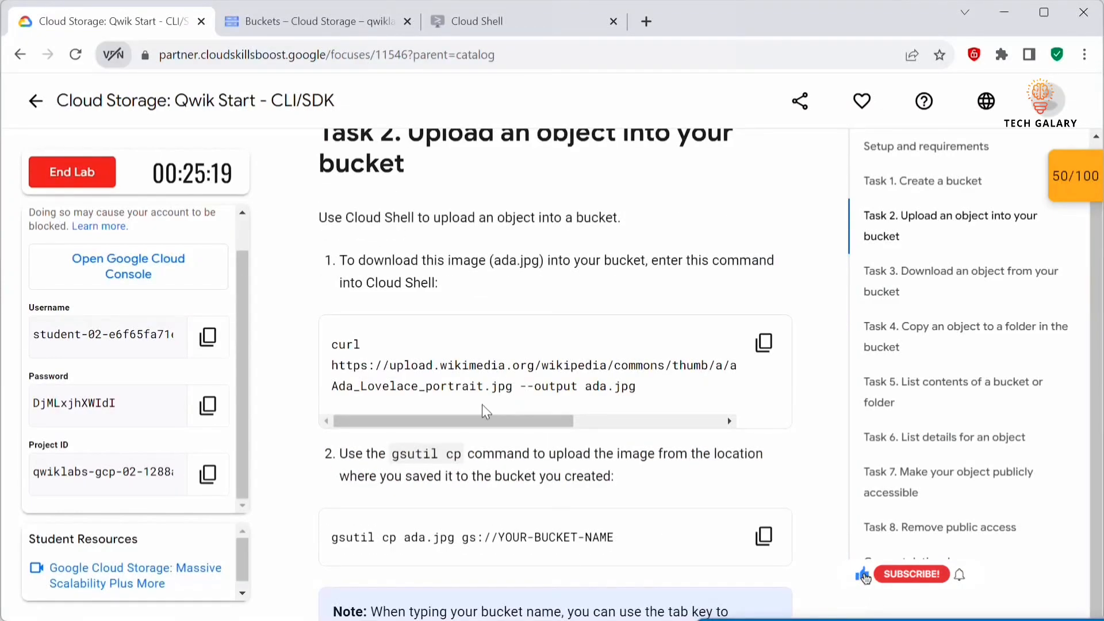
{"action": "left_click_drag", "start_coordinate": [372, 345], "coordinate": [332, 344]}
{"action": "left_click_drag", "start_coordinate": [505, 387], "coordinate": [331, 362]}
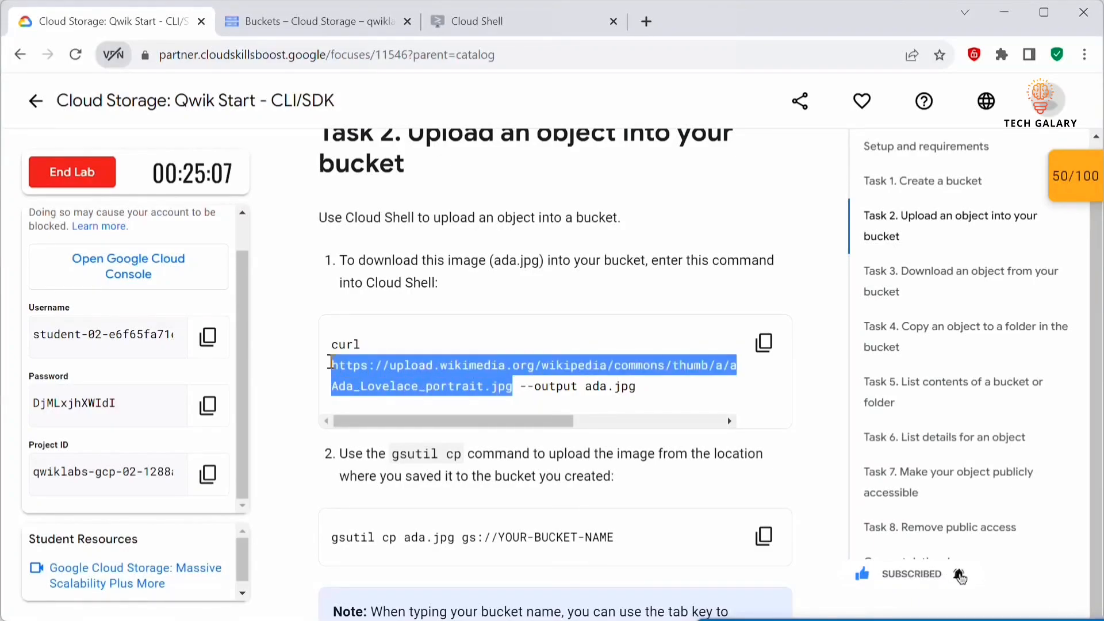
{"action": "left_click", "coordinate": [506, 377]}
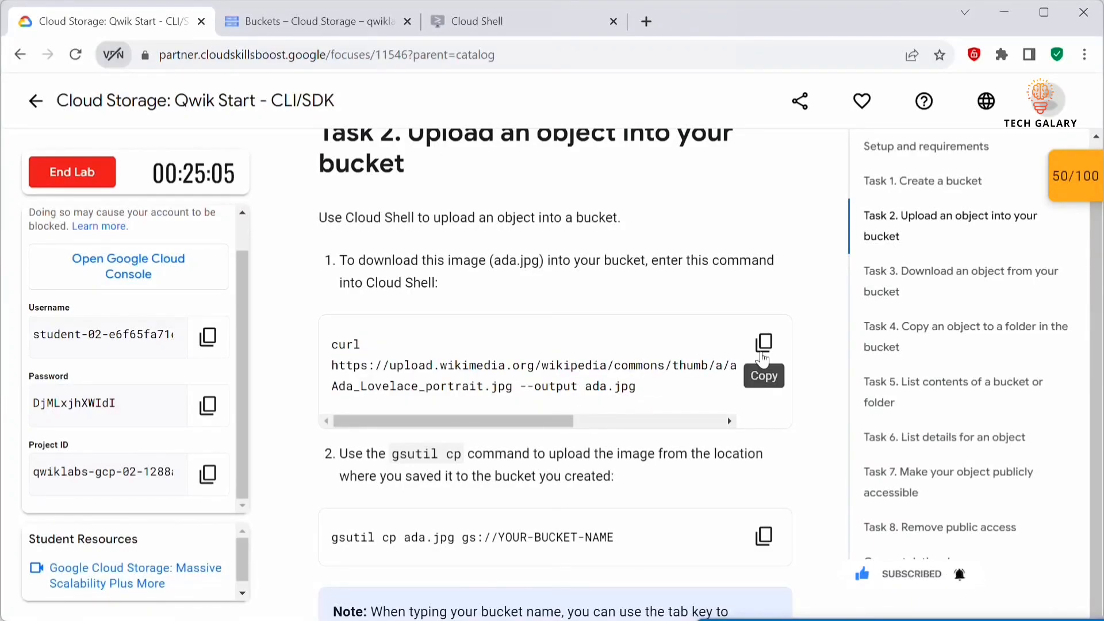
{"action": "left_click", "coordinate": [774, 345]}
{"action": "left_click", "coordinate": [475, 21]}
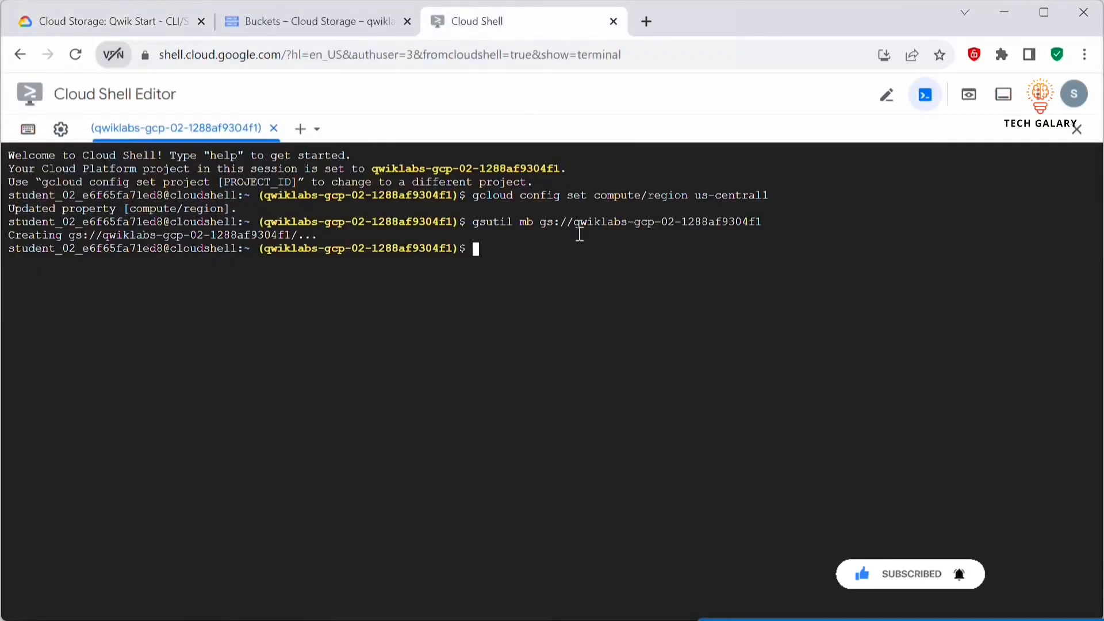
{"action": "key", "text": "ctrl+v"}
{"action": "key", "text": "Return"}
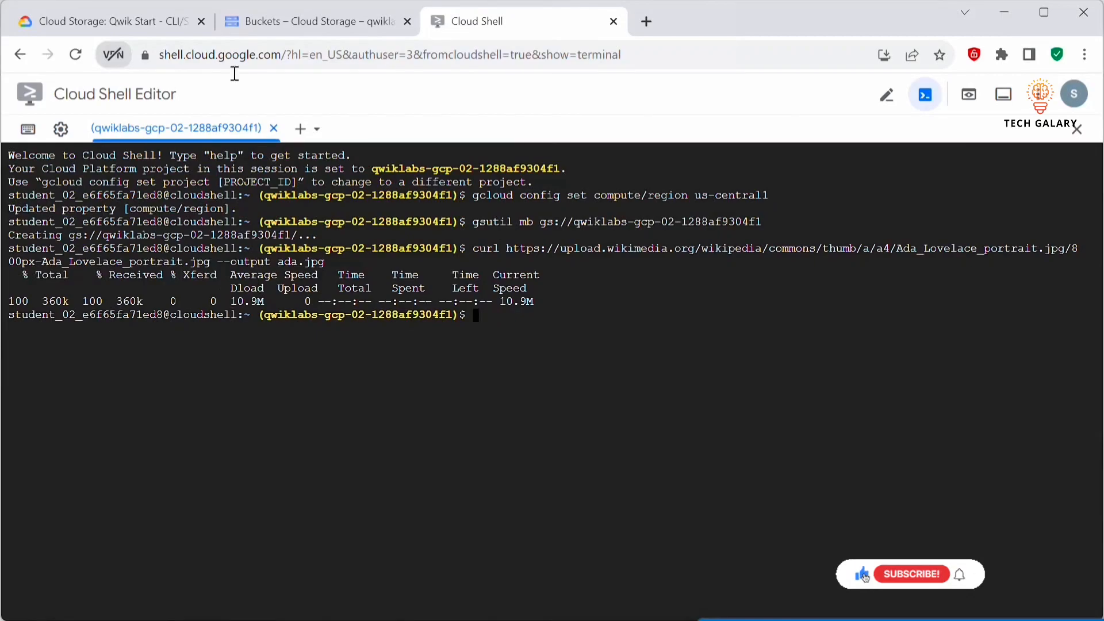
- Examine the parts of the gsutil cp upload command in Task 2: the copy operation, source file and destination bucket
{"action": "left_click", "coordinate": [109, 21]}
{"action": "scroll", "coordinate": [363, 321], "scroll_direction": "down", "scroll_amount": 3}
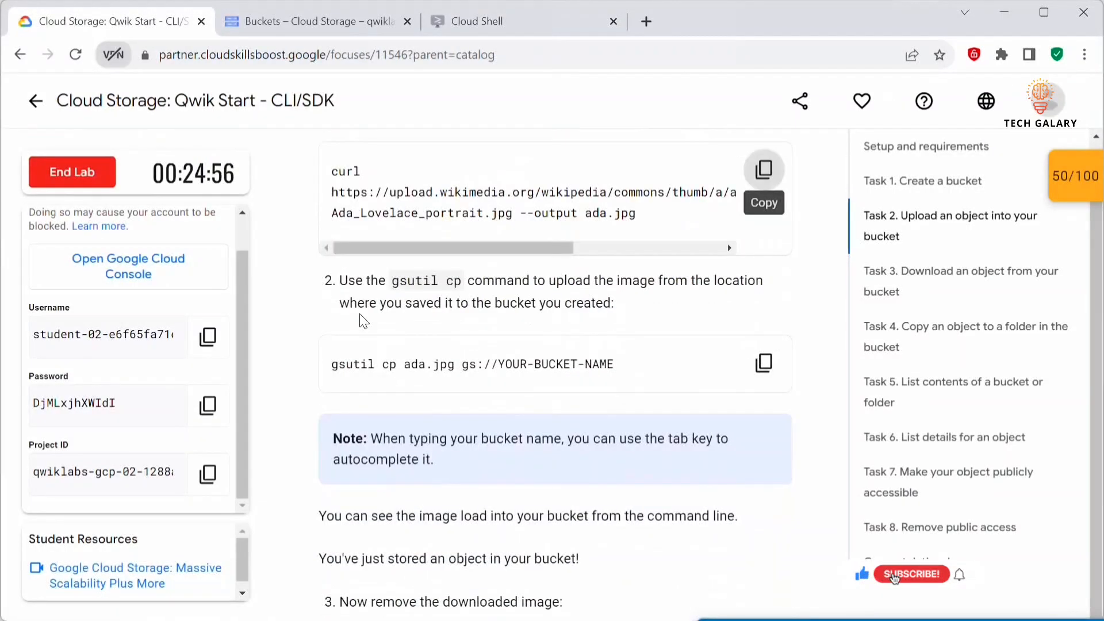
{"action": "left_click_drag", "start_coordinate": [394, 282], "coordinate": [462, 282]}
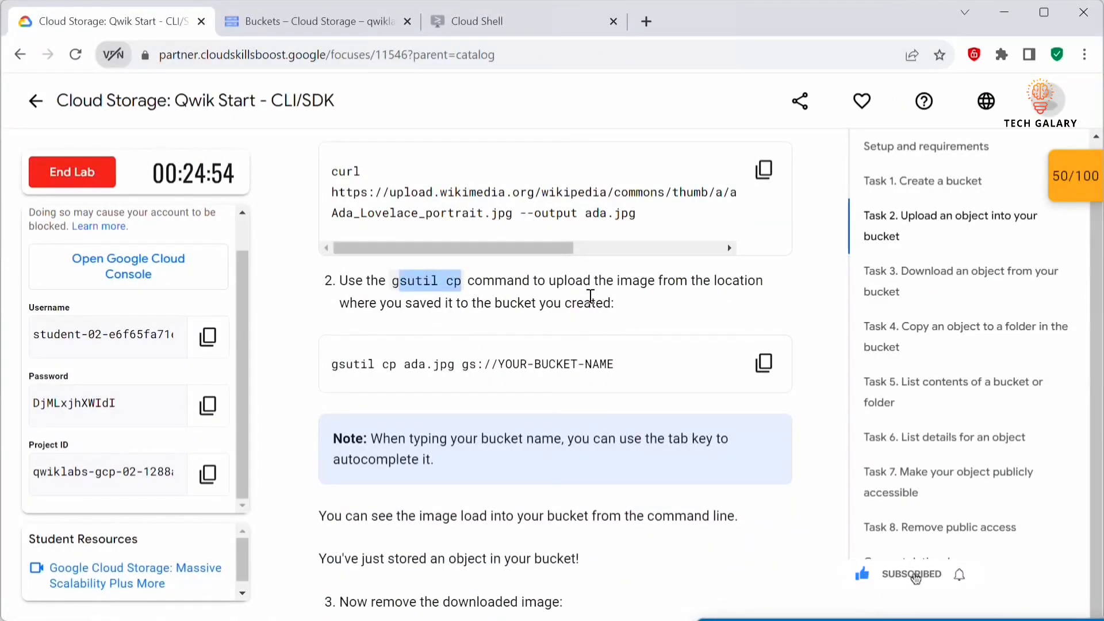
{"action": "left_click", "coordinate": [656, 313]}
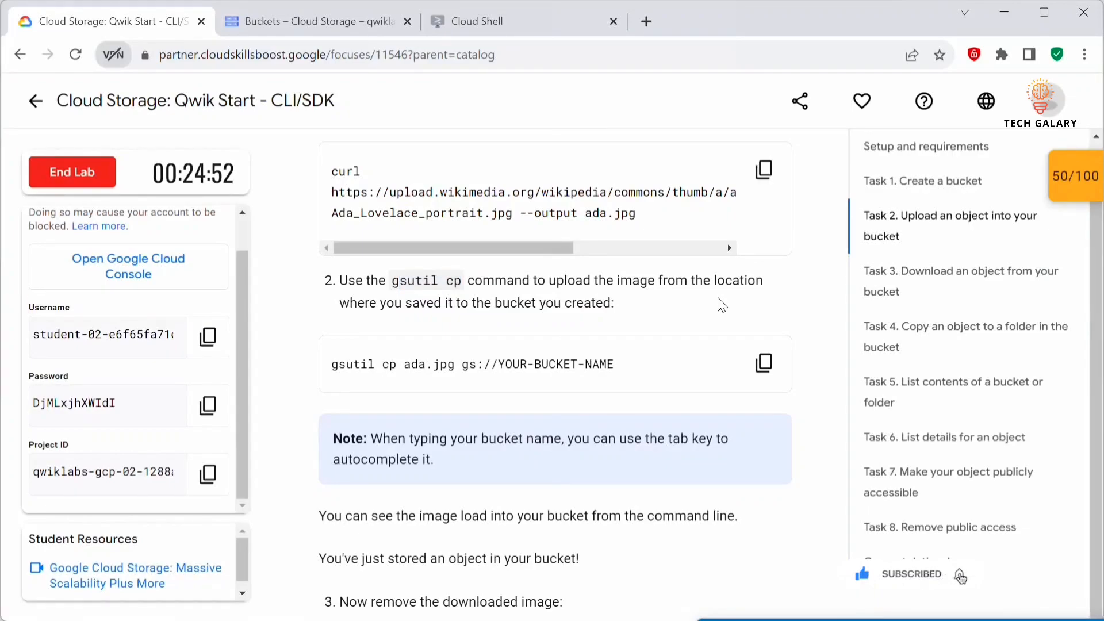
{"action": "left_click_drag", "start_coordinate": [332, 365], "coordinate": [401, 377]}
{"action": "double_click", "coordinate": [399, 365]}
{"action": "double_click", "coordinate": [389, 365]}
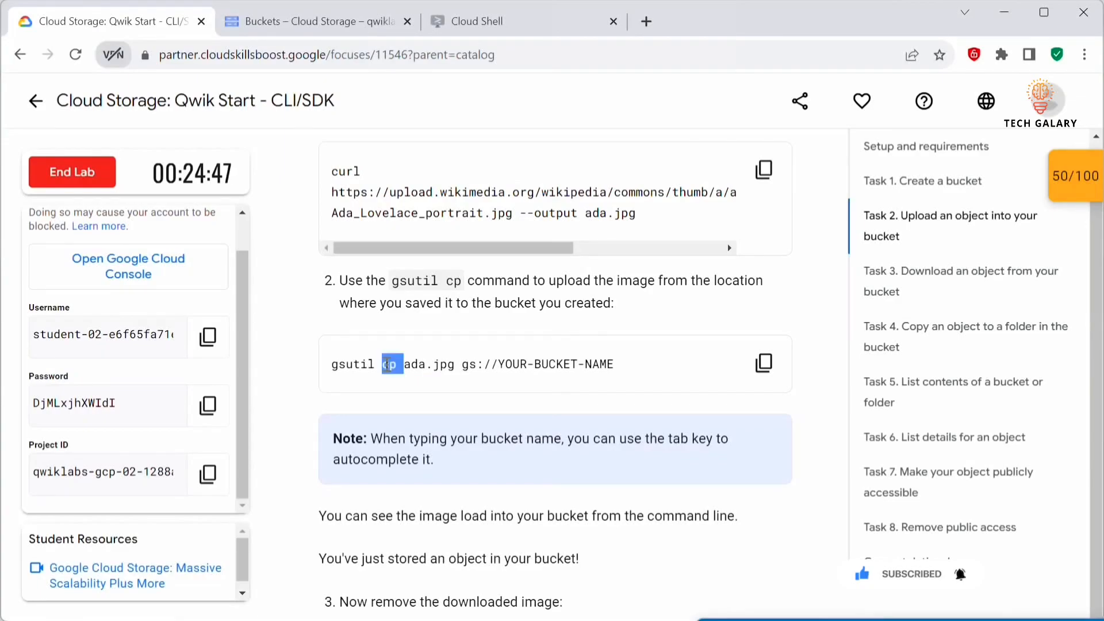
{"action": "double_click", "coordinate": [429, 364]}
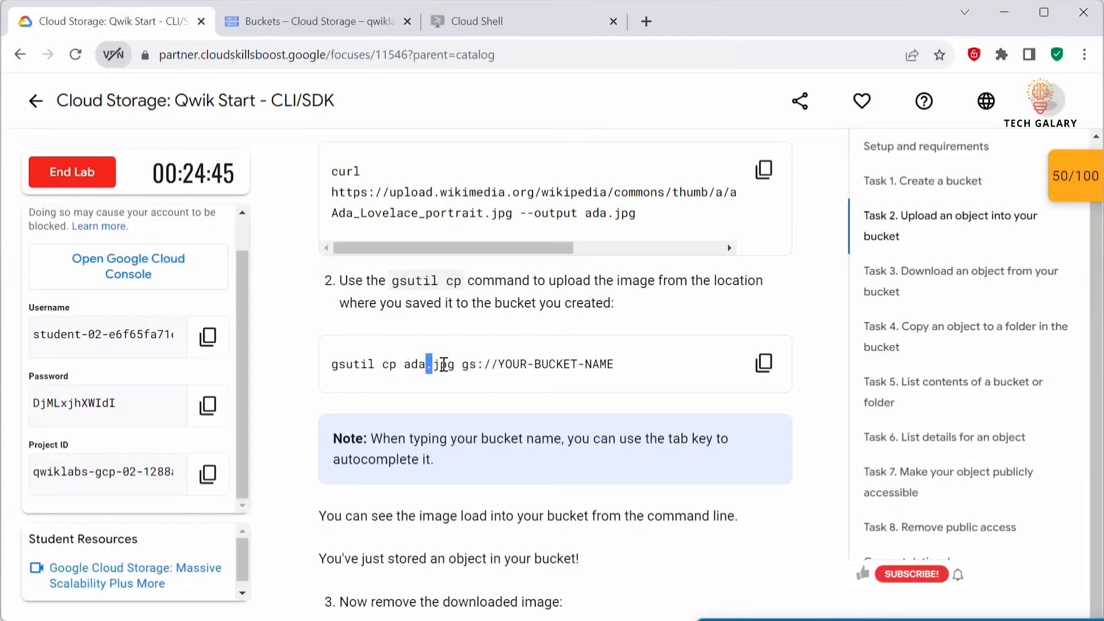
{"action": "left_click_drag", "start_coordinate": [454, 365], "coordinate": [402, 365]}
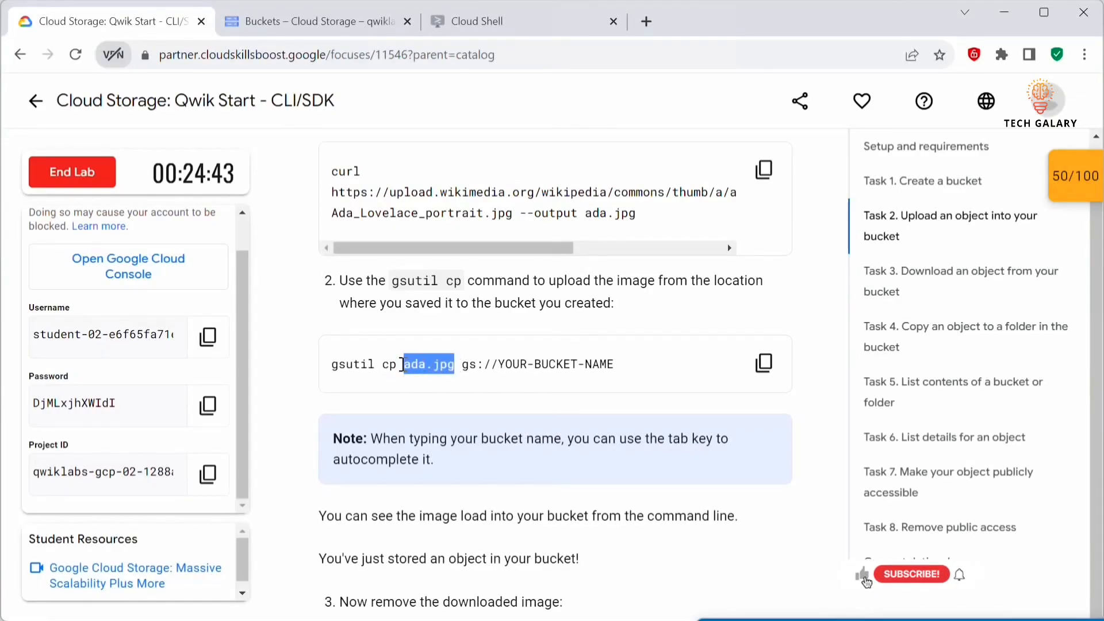
{"action": "left_click_drag", "start_coordinate": [519, 213], "coordinate": [585, 214]}
{"action": "left_click", "coordinate": [602, 213]}
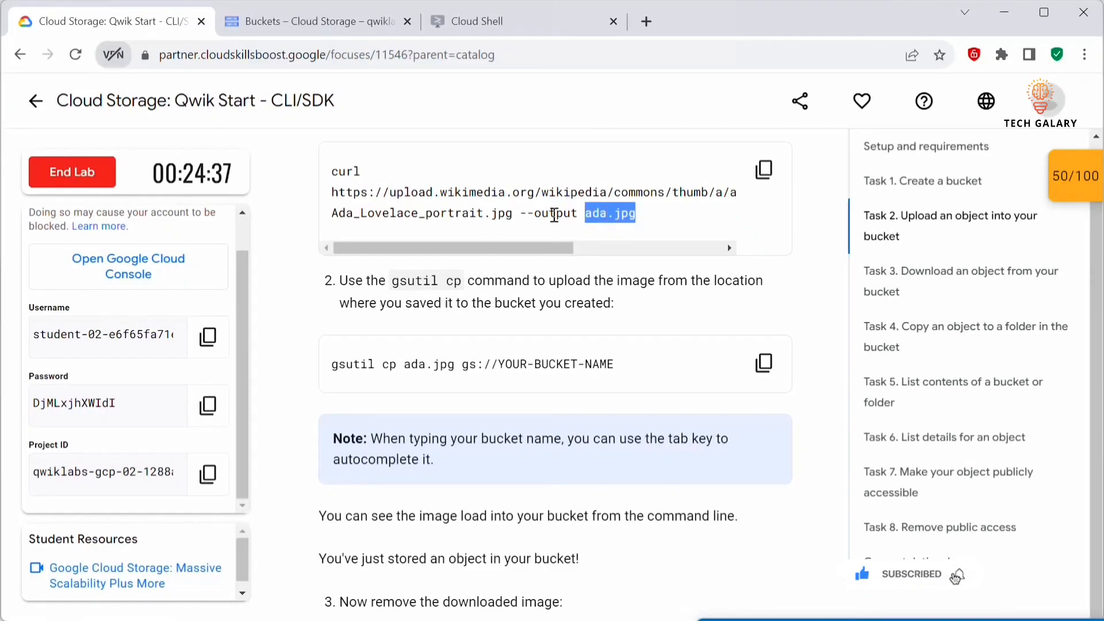
{"action": "left_click_drag", "start_coordinate": [462, 364], "coordinate": [633, 374]}
{"action": "left_click", "coordinate": [644, 364]}
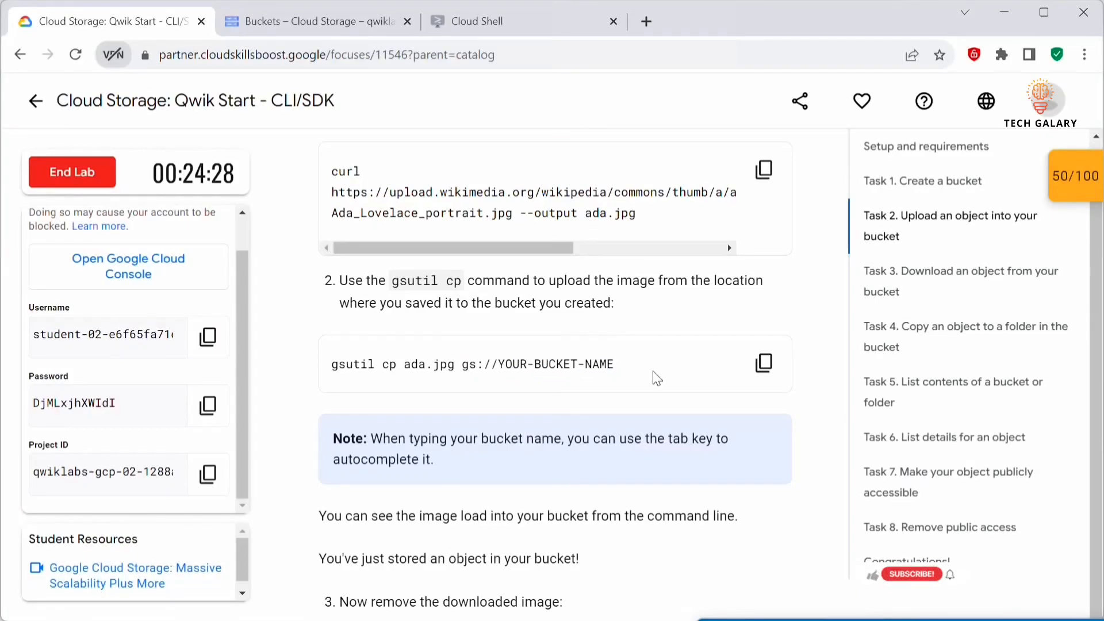
- Copy the gsutil cp upload command from Task 2 and try running it in Cloud Shell with the YOUR-BUCKET-NAME placeholder
{"action": "left_click", "coordinate": [763, 362]}
{"action": "left_click", "coordinate": [460, 21]}
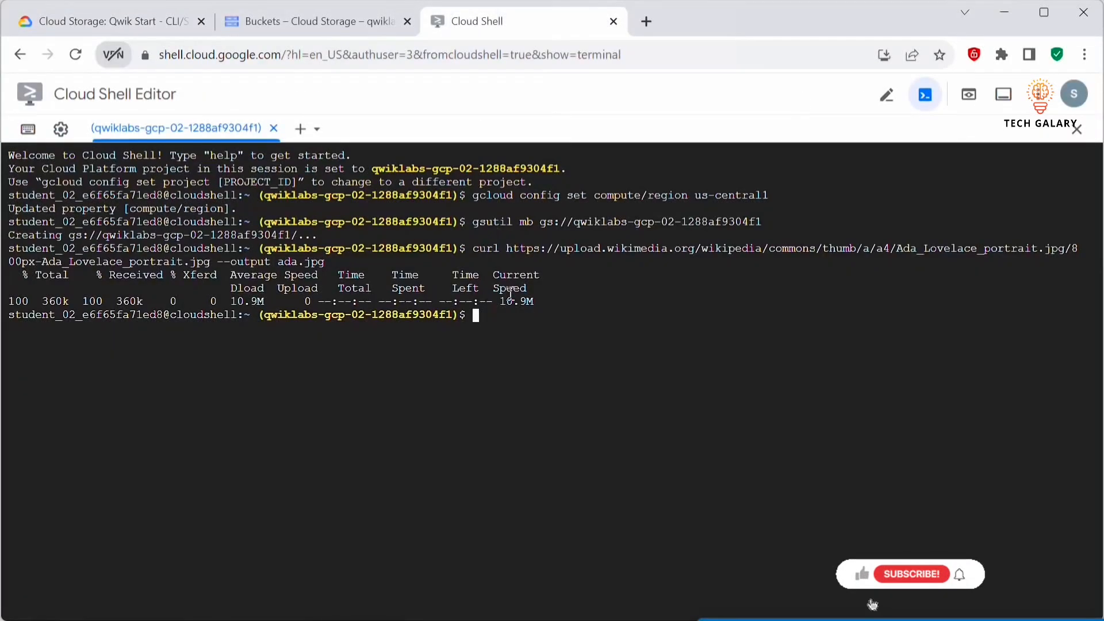
{"action": "key", "text": "ctrl+v"}
{"action": "key", "text": "Return"}
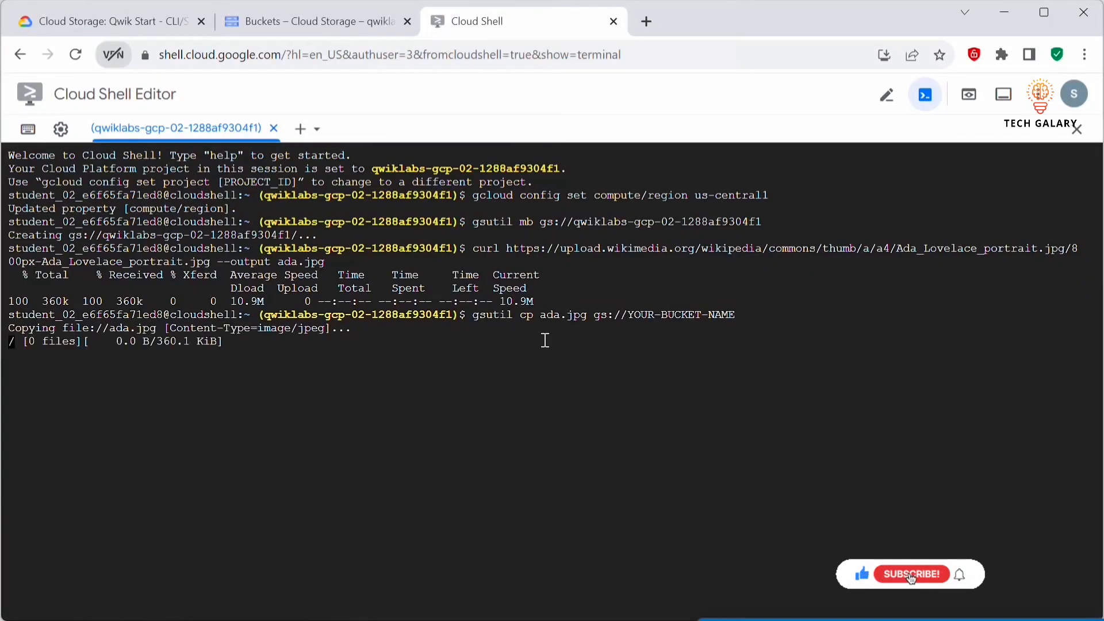
- Recall the upload command, replace YOUR-BUCKET-NAME with the bucket name qwiklabs-gcp-02-1288af9304f1, and run it to upload ada.jpg
{"action": "key", "text": "Up"}
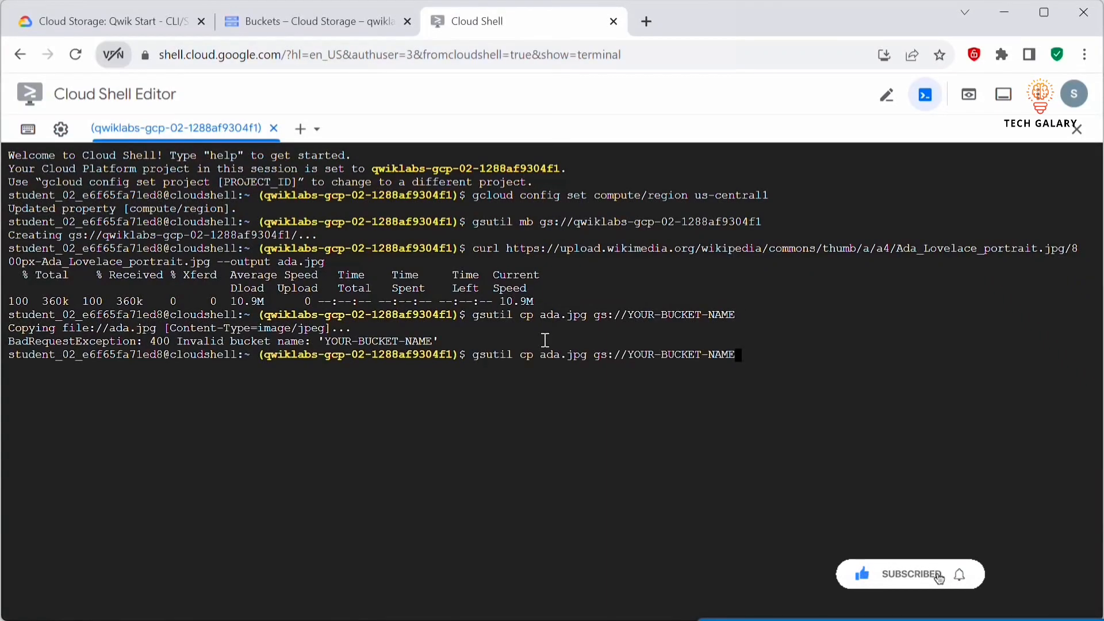
{"action": "key", "text": "BackSpace"}
{"action": "key", "text": "BackSpace"}
{"action": "key", "text": "BackSpace"}
{"action": "key", "text": "BackSpace"}
{"action": "key", "text": "BackSpace"}
{"action": "key", "text": "BackSpace"}
{"action": "key", "text": "BackSpace"}
{"action": "key", "text": "BackSpace"}
{"action": "key", "text": "BackSpace"}
{"action": "key", "text": "BackSpace"}
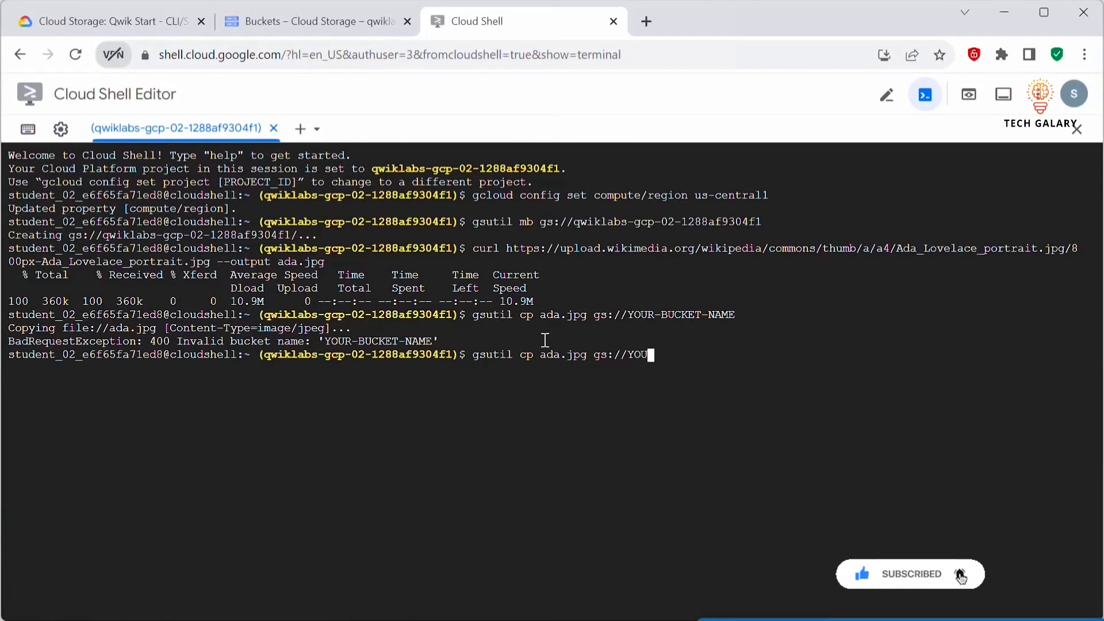
{"action": "key", "text": "BackSpace"}
{"action": "left_click_drag", "start_coordinate": [578, 220], "coordinate": [762, 224]}
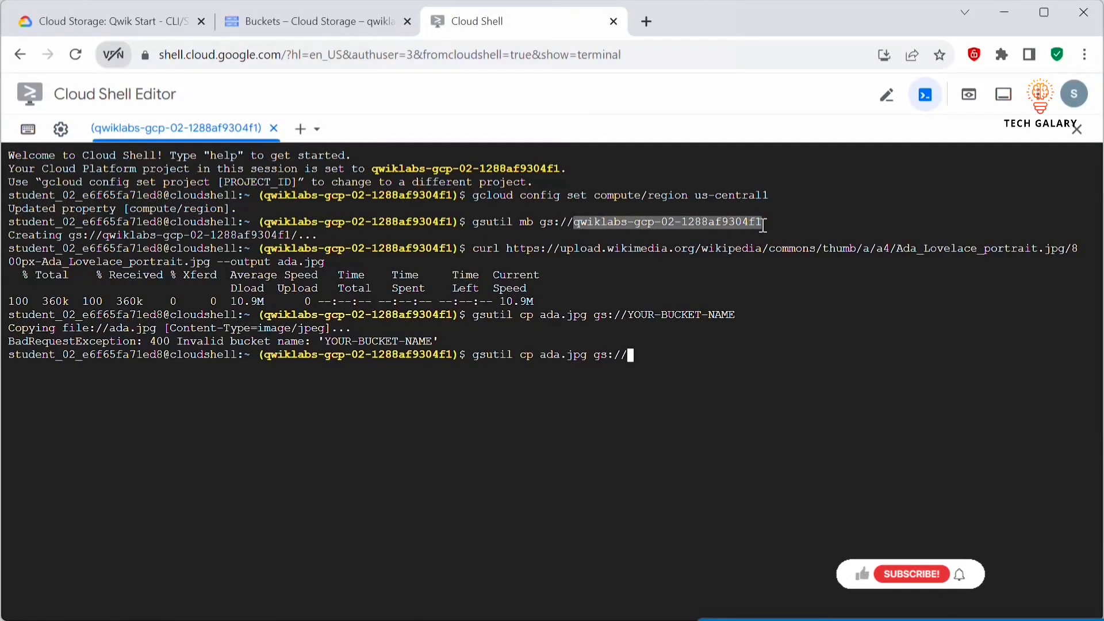
{"action": "left_click", "coordinate": [672, 362]}
{"action": "key", "text": "ctrl+v"}
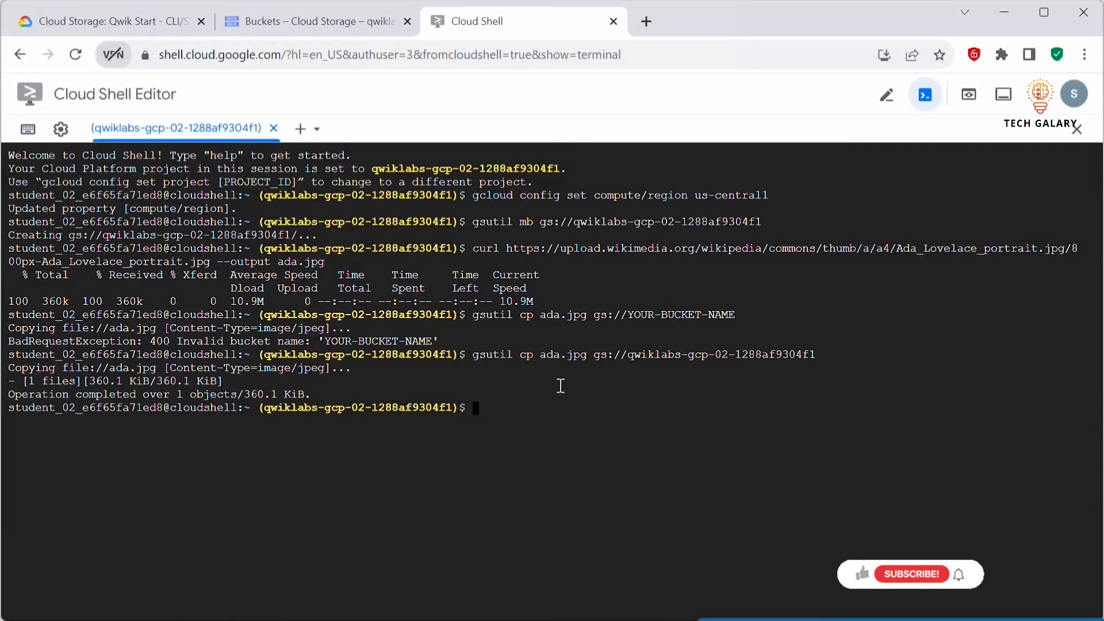
- Open the bucket's details in the Cloud console to check for the uploaded ada.jpg
{"action": "left_click", "coordinate": [291, 22]}
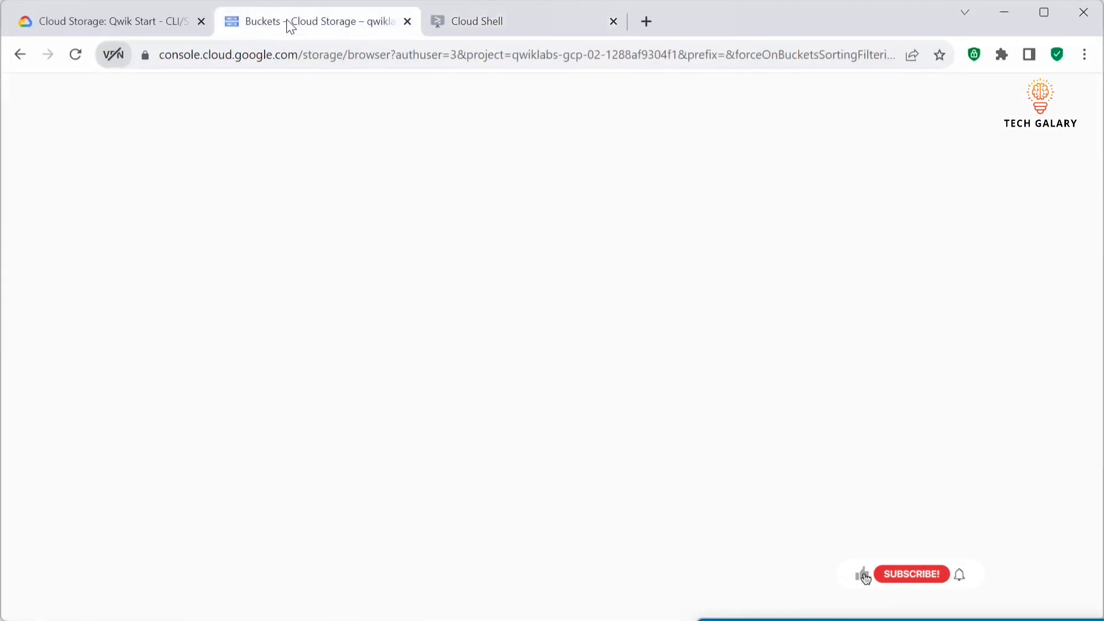
{"action": "left_click", "coordinate": [383, 235]}
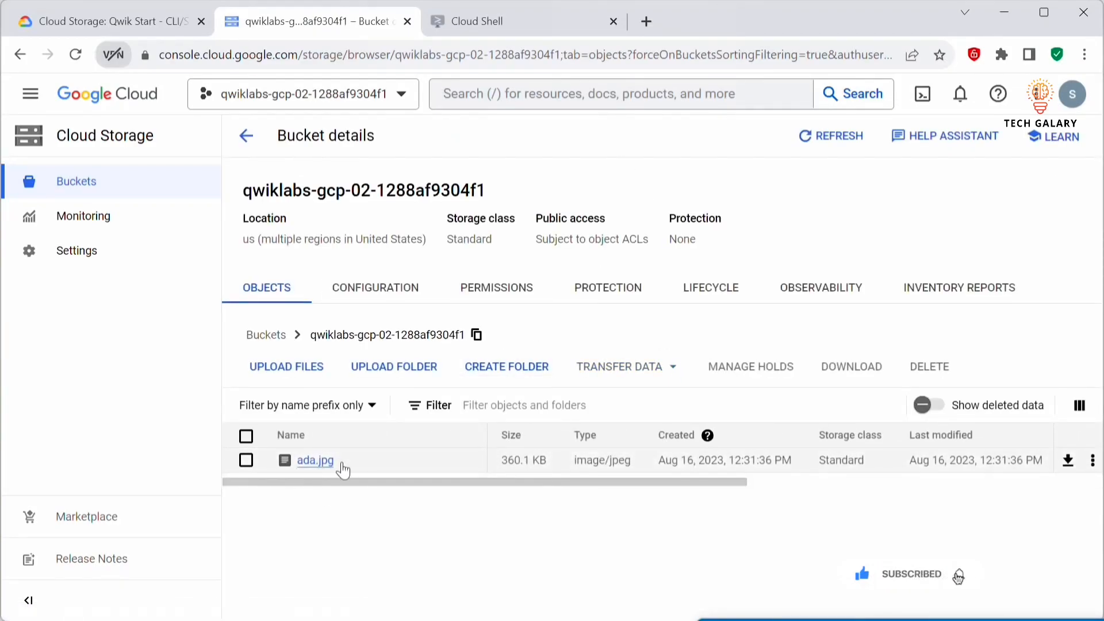
- Examine the Task 2 instruction for removing the downloaded image, including the rm operation and the ada.jpg target
{"action": "left_click", "coordinate": [110, 21]}
{"action": "scroll", "coordinate": [597, 415], "scroll_direction": "down", "scroll_amount": 3}
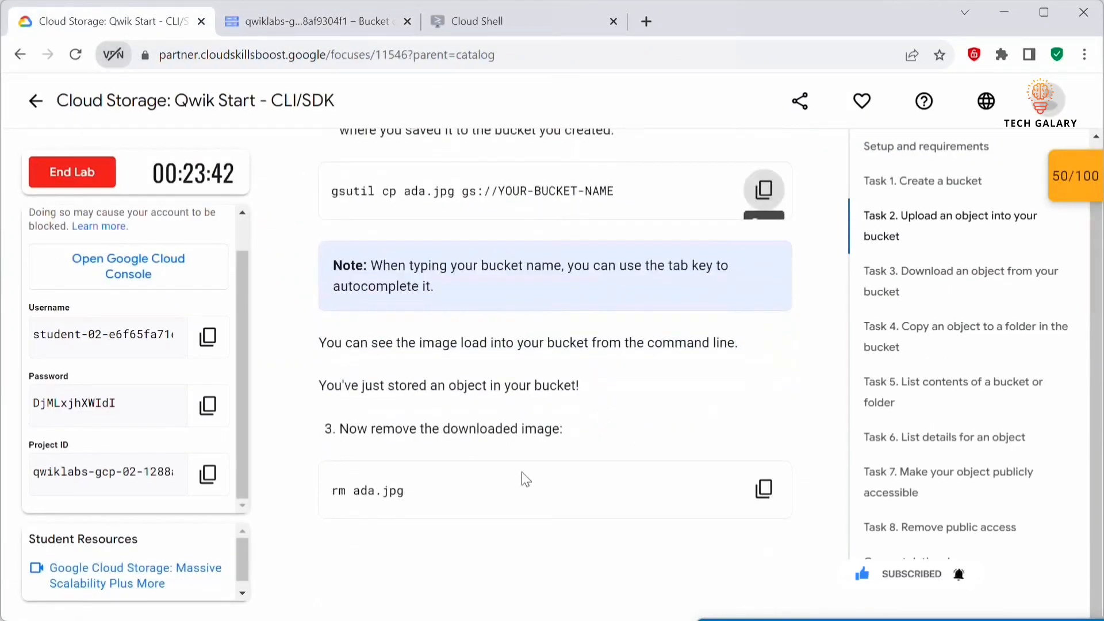
{"action": "left_click_drag", "start_coordinate": [349, 430], "coordinate": [586, 426]}
{"action": "left_click", "coordinate": [535, 480]}
{"action": "left_click_drag", "start_coordinate": [419, 494], "coordinate": [333, 490]}
{"action": "left_click", "coordinate": [334, 491]}
{"action": "double_click", "coordinate": [332, 493]}
{"action": "left_click", "coordinate": [359, 491]}
{"action": "double_click", "coordinate": [363, 492]}
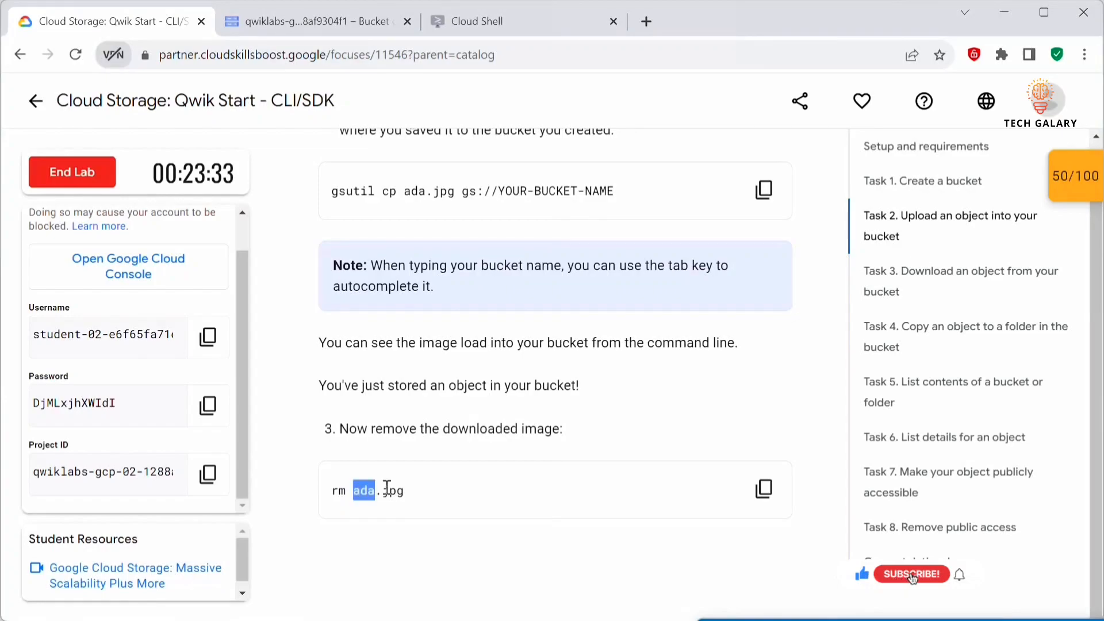
{"action": "left_click_drag", "start_coordinate": [404, 489], "coordinate": [356, 486]}
{"action": "left_click", "coordinate": [425, 505]}
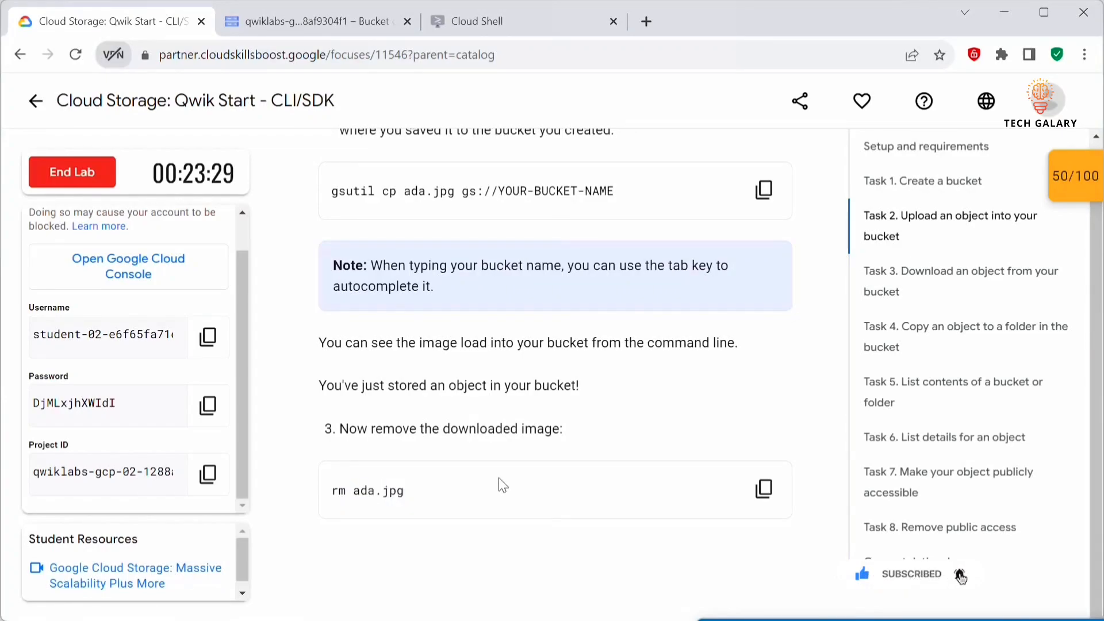
- Copy the rm ada.jpg command from Task 2 and run it in Cloud Shell to delete the local image
{"action": "left_click", "coordinate": [764, 489]}
{"action": "left_click", "coordinate": [516, 21]}
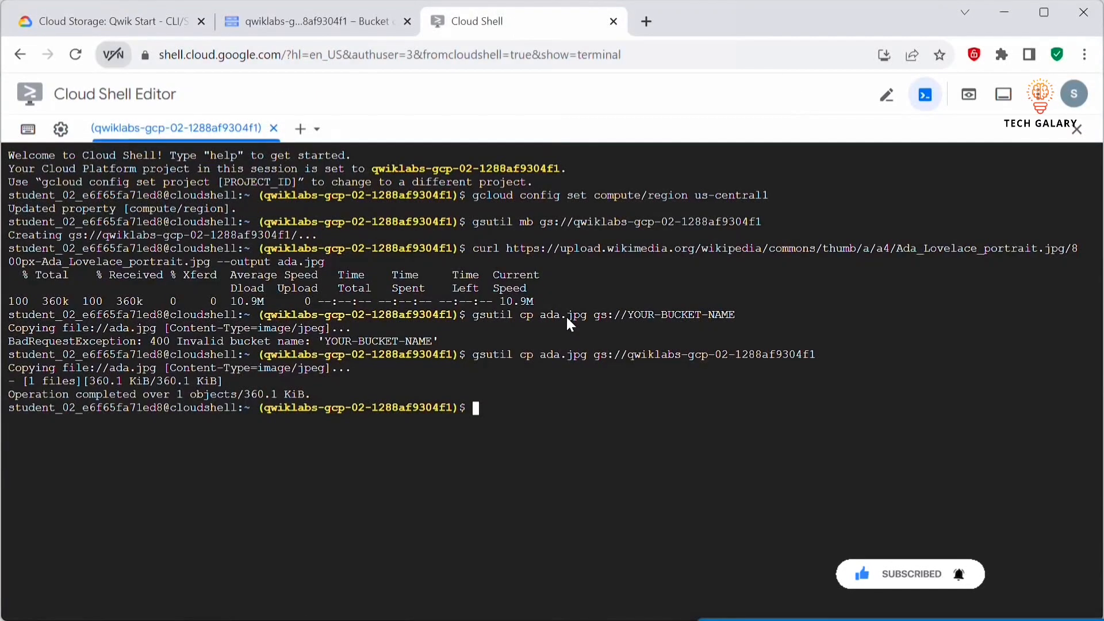
{"action": "key", "text": "ctrl+v"}
{"action": "key", "text": "Return"}
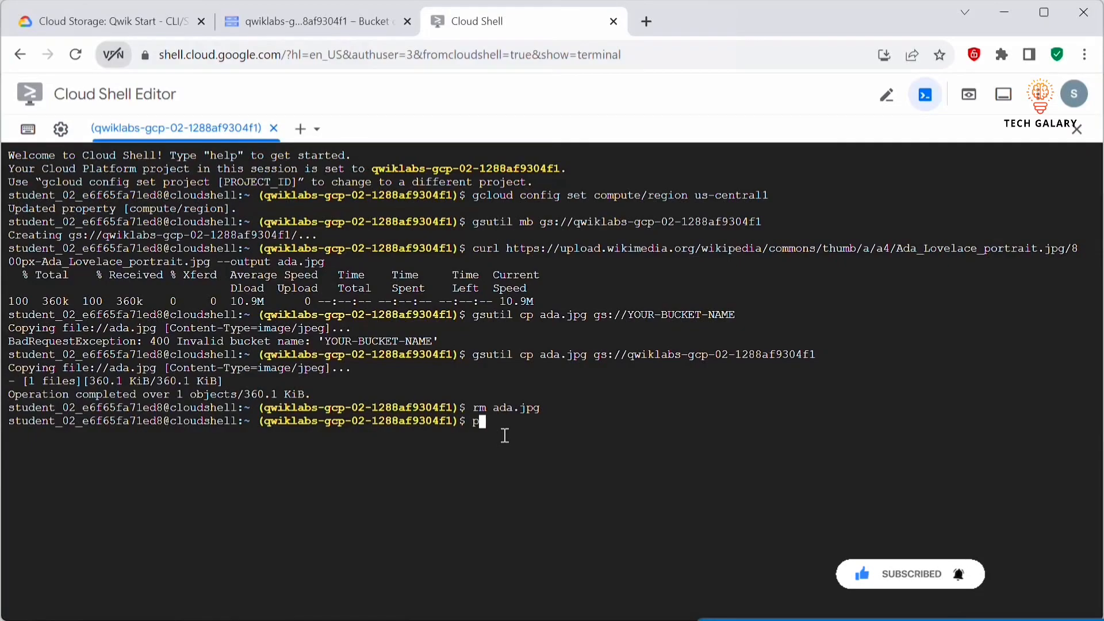
- List the files in the Cloud Shell directory with ls to check whether ada.jpg is gone
{"action": "type", "text": "s"}
{"action": "key", "text": "Return"}
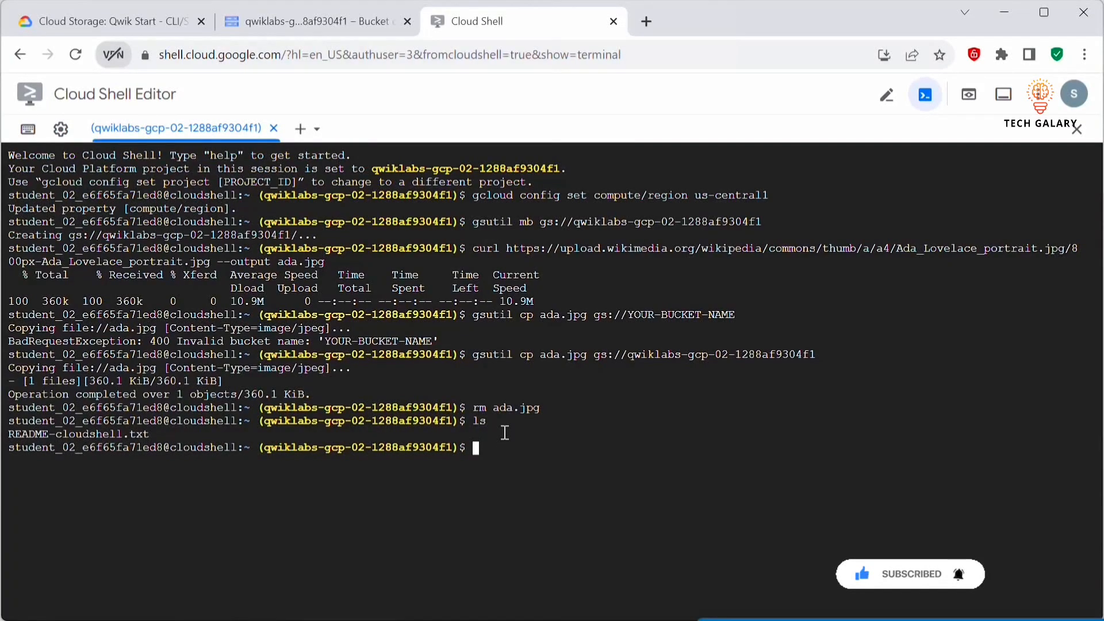
{"action": "double_click", "coordinate": [504, 407]}
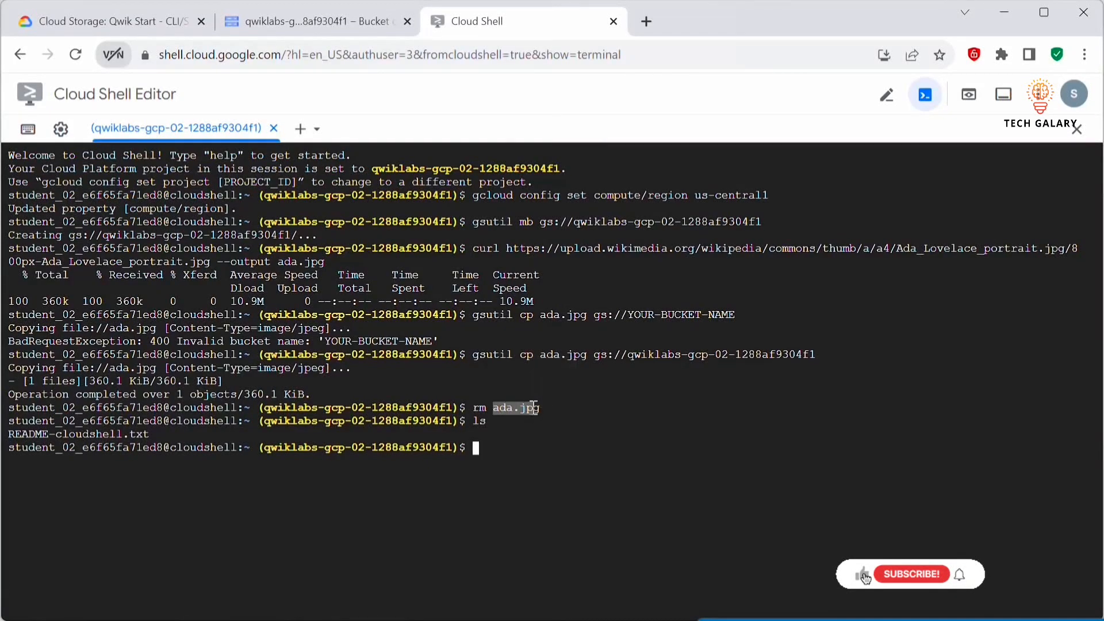
{"action": "left_click", "coordinate": [512, 456]}
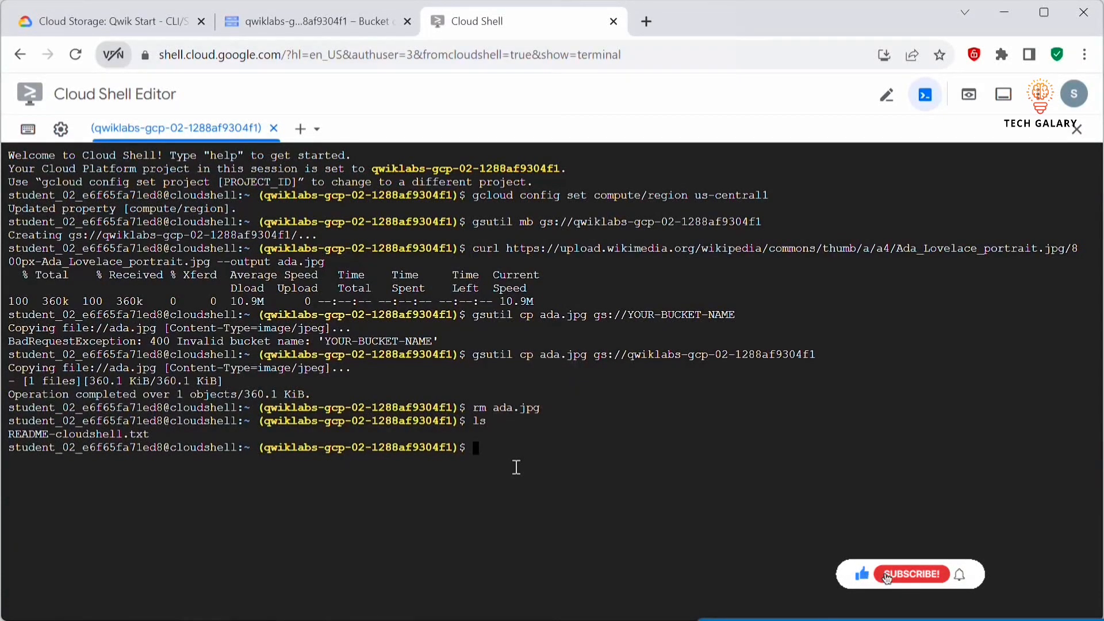
- Review the Task 2 curl command that downloads ada.jpg, and refresh the bucket's object list in the Cloud console
{"action": "key", "text": "ctrl+1"}
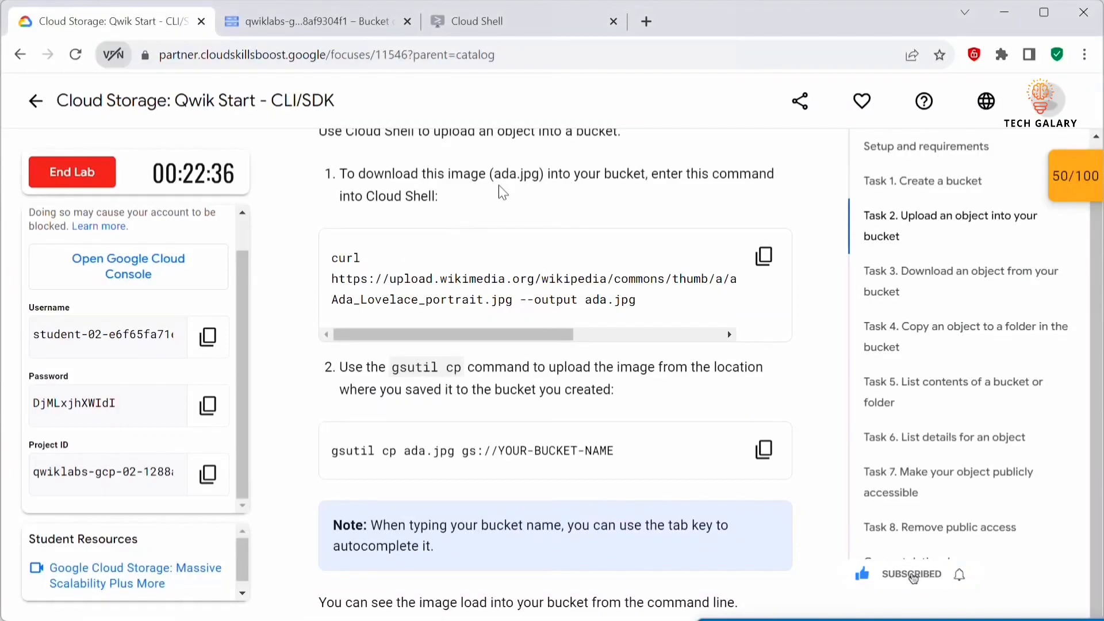
{"action": "left_click_drag", "start_coordinate": [636, 300], "coordinate": [341, 275]}
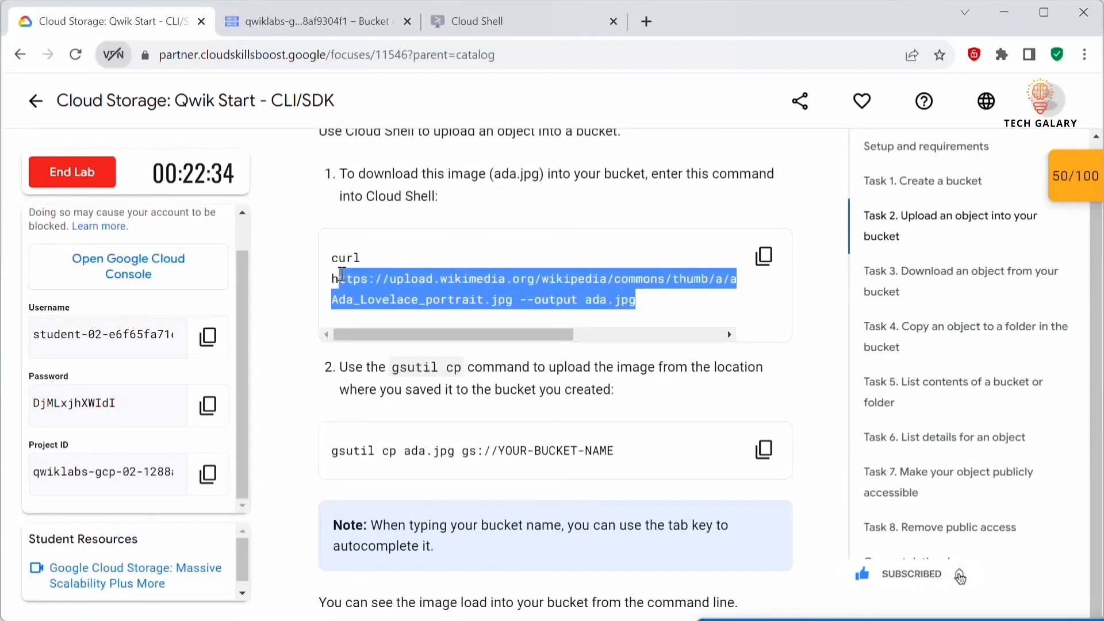
{"action": "scroll", "coordinate": [632, 310], "scroll_direction": "down", "scroll_amount": 4}
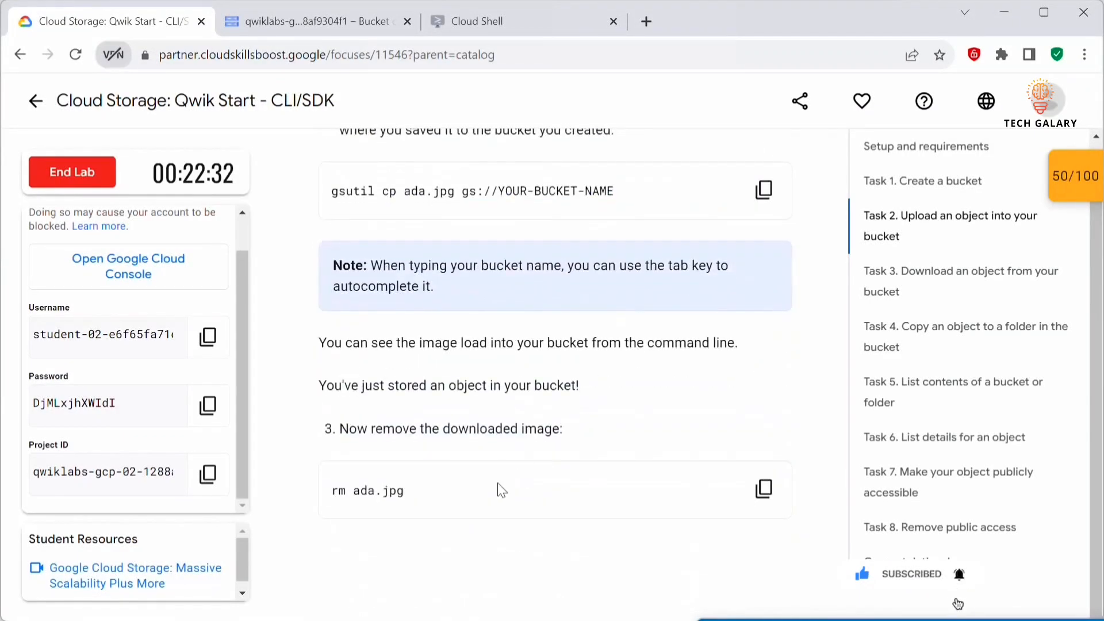
{"action": "scroll", "coordinate": [539, 491], "scroll_direction": "down", "scroll_amount": 3}
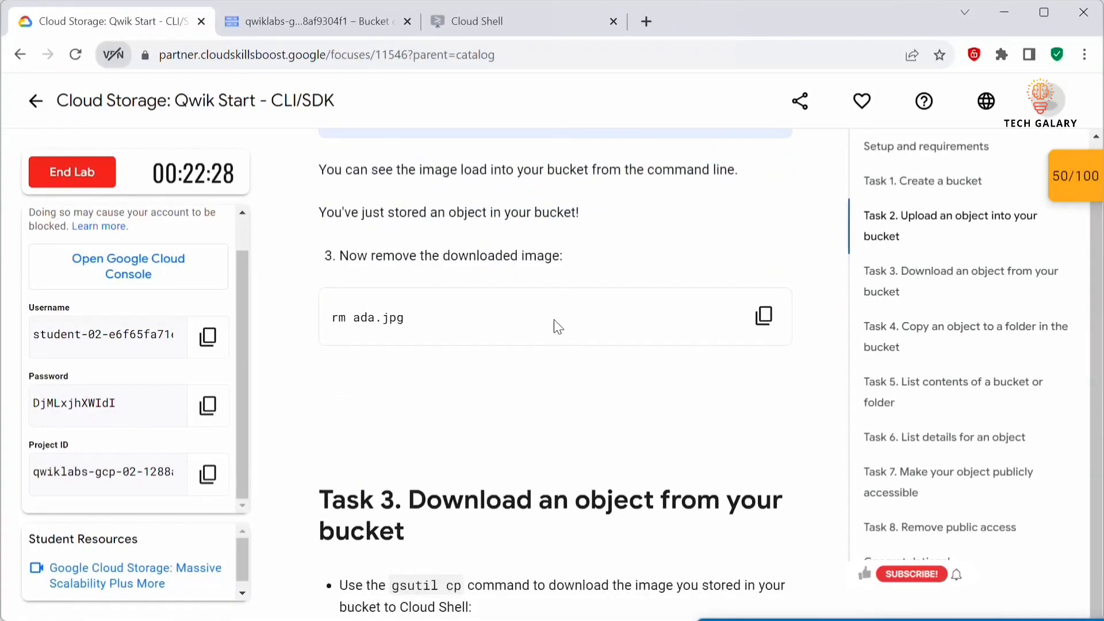
{"action": "left_click", "coordinate": [341, 17]}
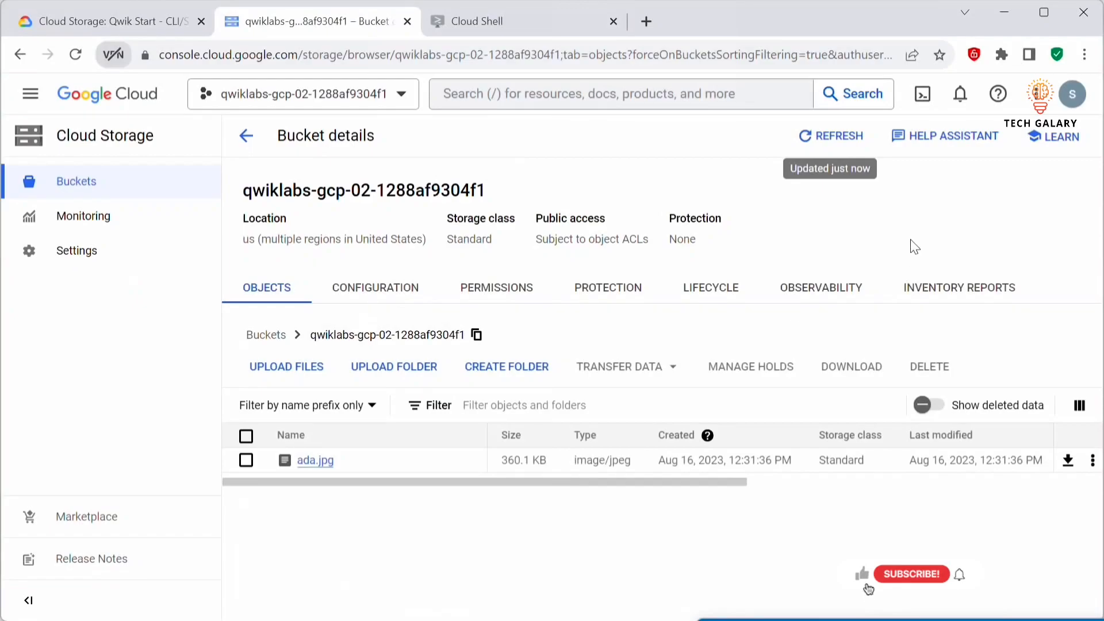
{"action": "left_click", "coordinate": [808, 151]}
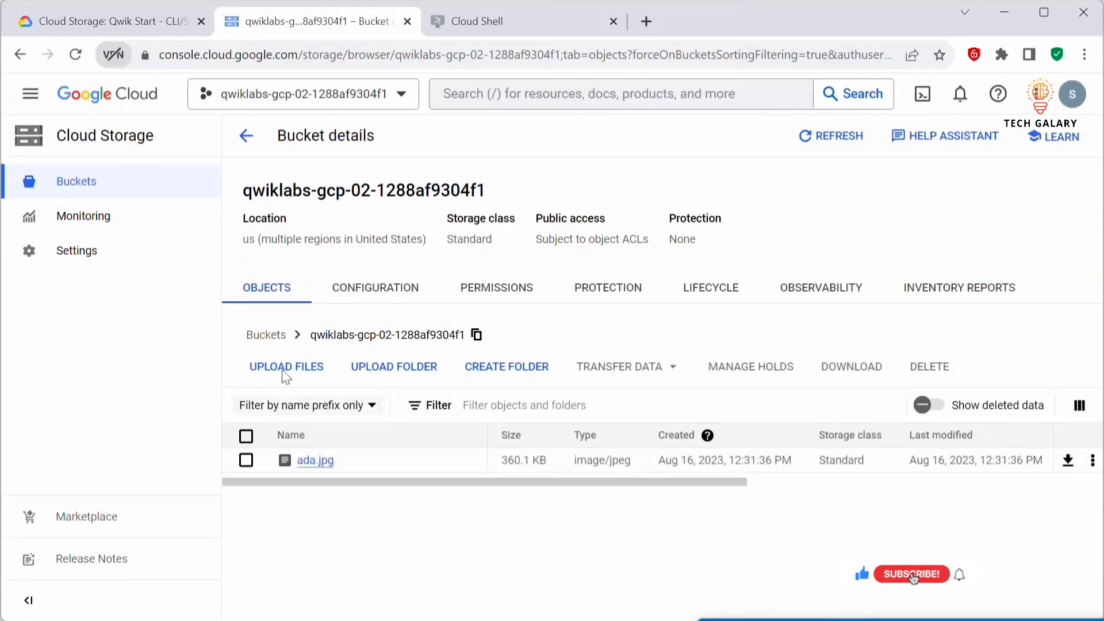
- Print the current working directory in Cloud Shell with pwd and clear the terminal after reviewing its path
{"action": "left_click", "coordinate": [471, 28]}
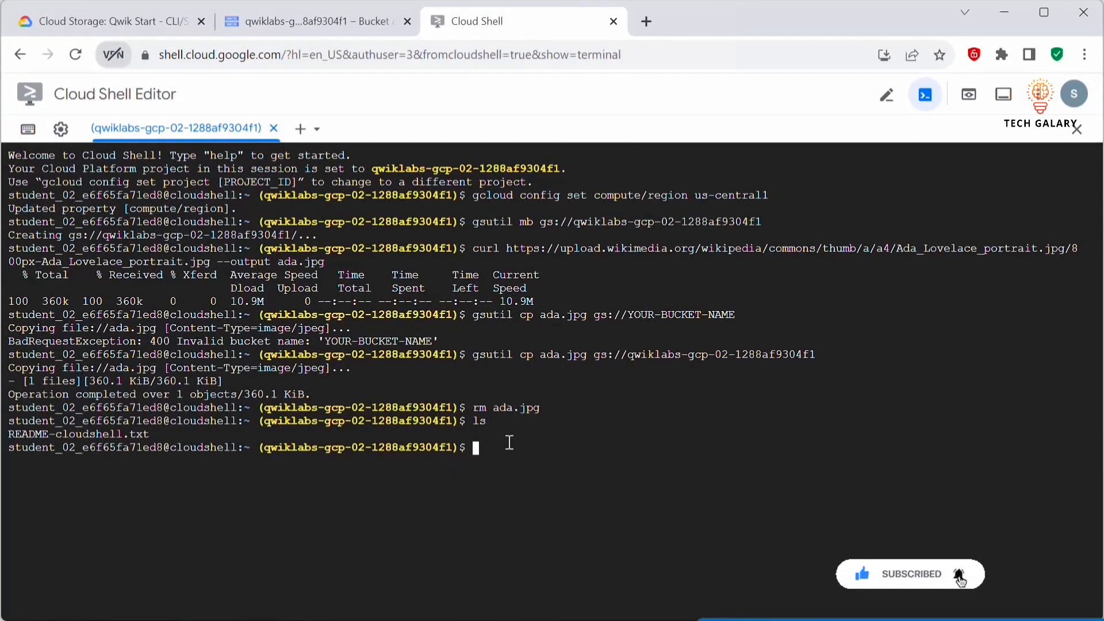
{"action": "type", "text": "pwd"}
{"action": "key", "text": "Return"}
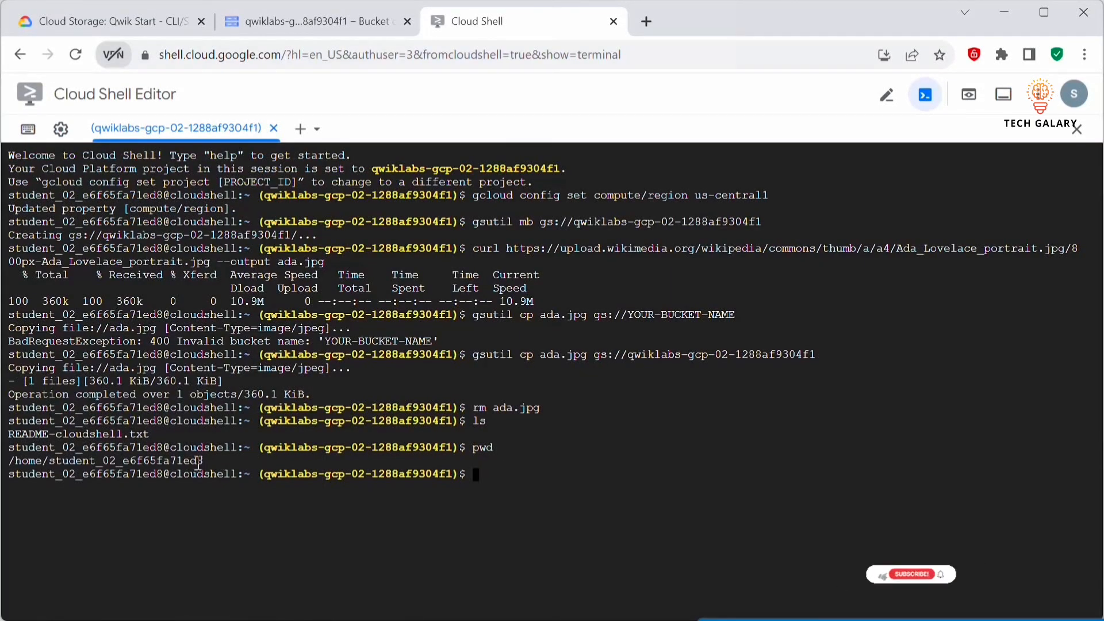
{"action": "double_click", "coordinate": [199, 461]}
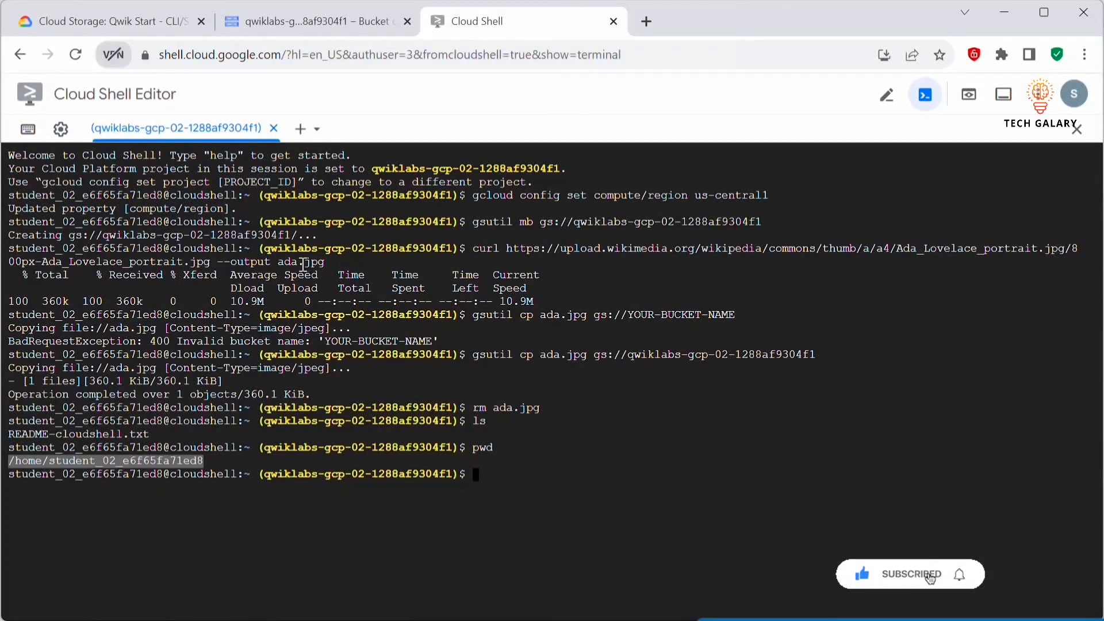
{"action": "left_click_drag", "start_coordinate": [273, 262], "coordinate": [328, 262]}
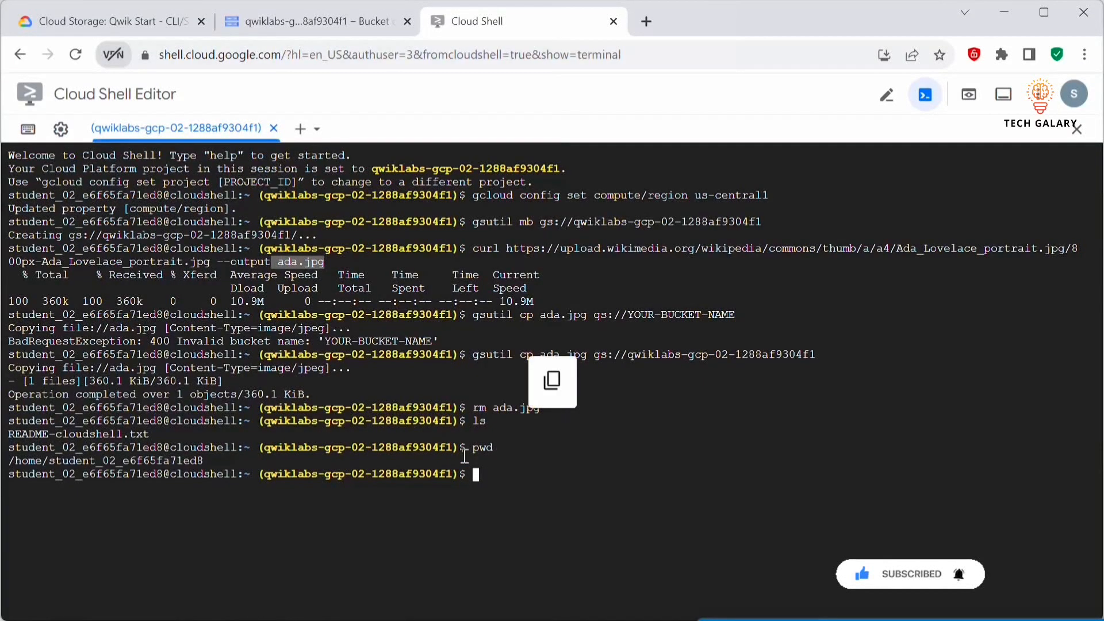
{"action": "left_click", "coordinate": [500, 482]}
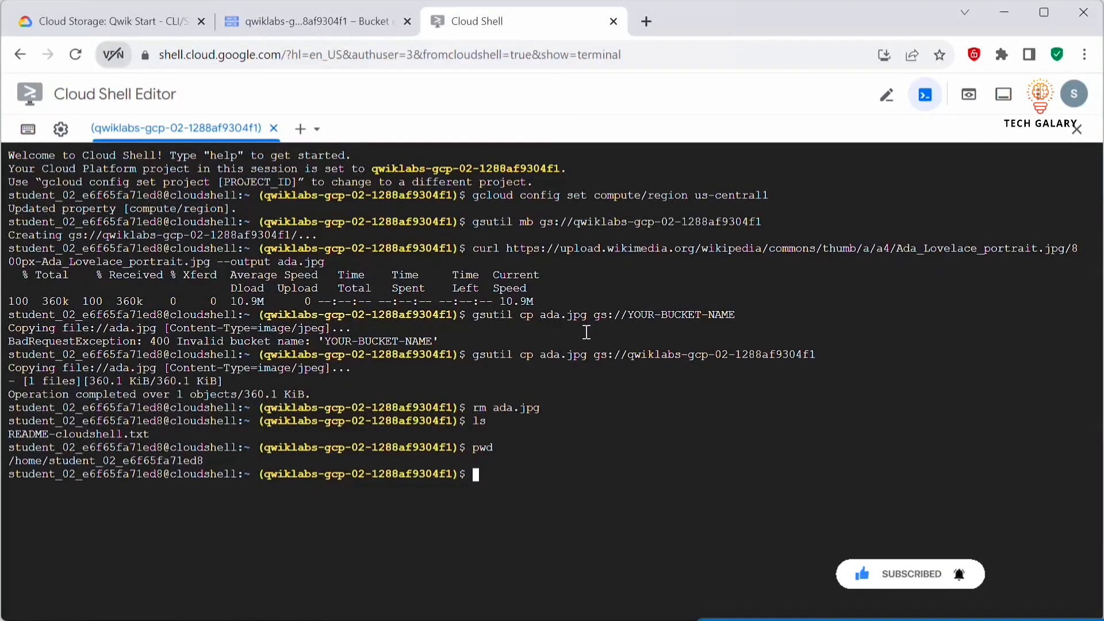
{"action": "type", "text": "clear"}
{"action": "key", "text": "Return"}
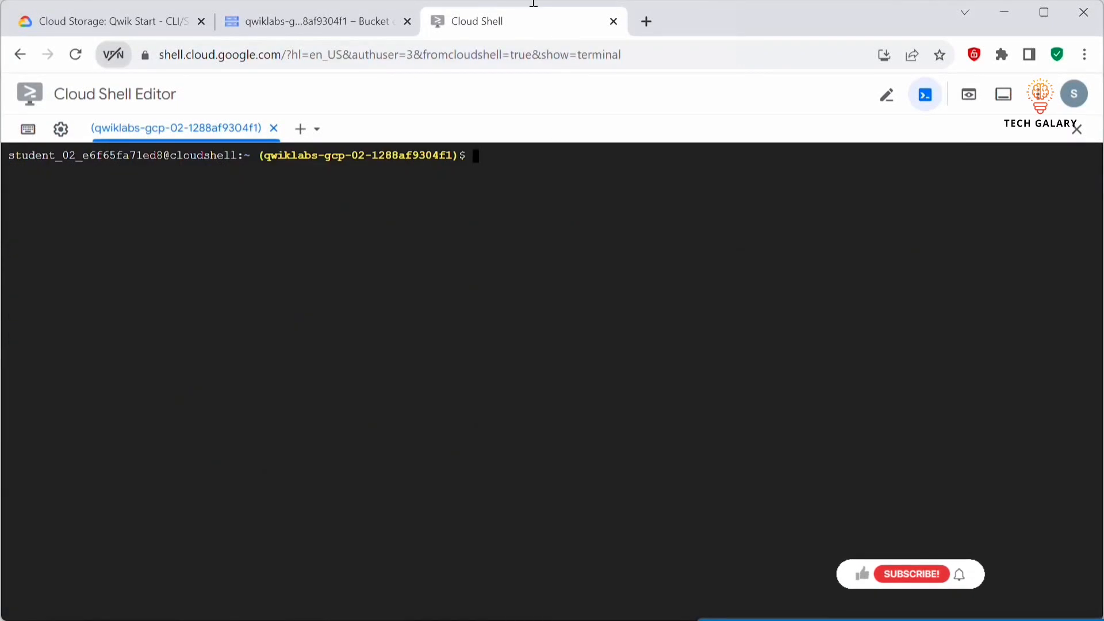
- Examine the gsutil cp -r download command in Task 3: the copy operation, source bucket, object name and destination
{"action": "left_click", "coordinate": [123, 21]}
{"action": "scroll", "coordinate": [431, 242], "scroll_direction": "down", "scroll_amount": 2}
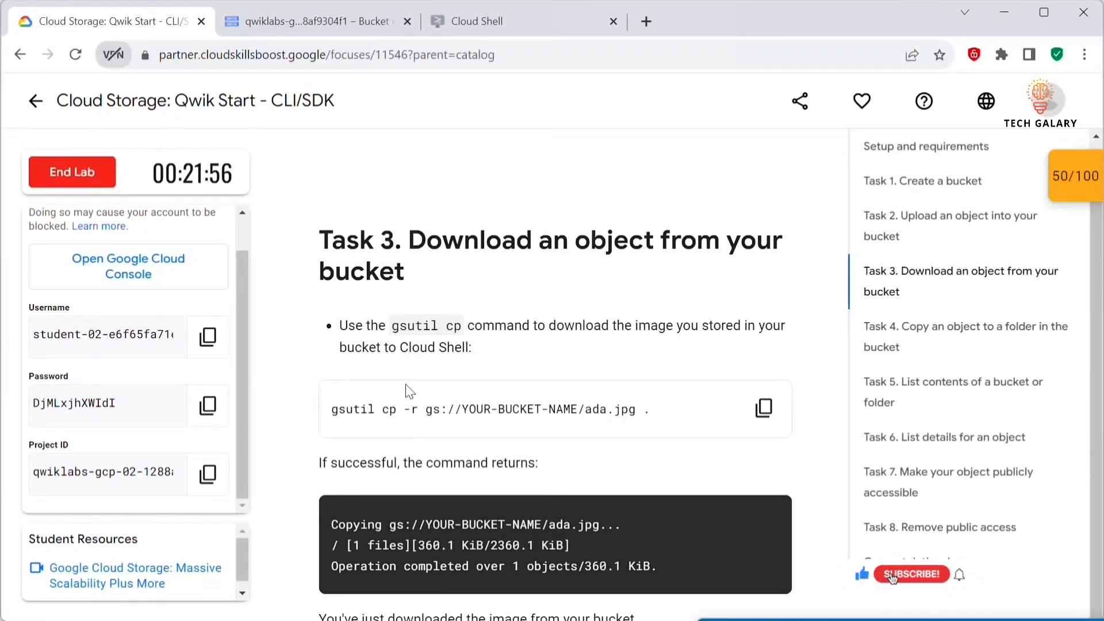
{"action": "left_click_drag", "start_coordinate": [332, 415], "coordinate": [426, 414]}
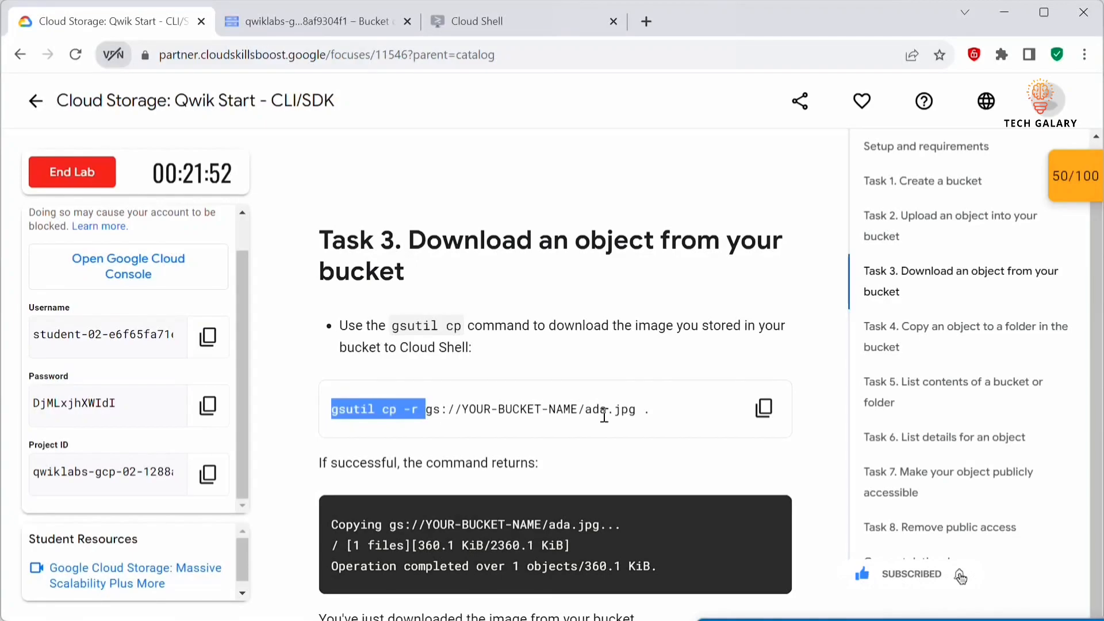
{"action": "left_click_drag", "start_coordinate": [643, 412], "coordinate": [428, 411]}
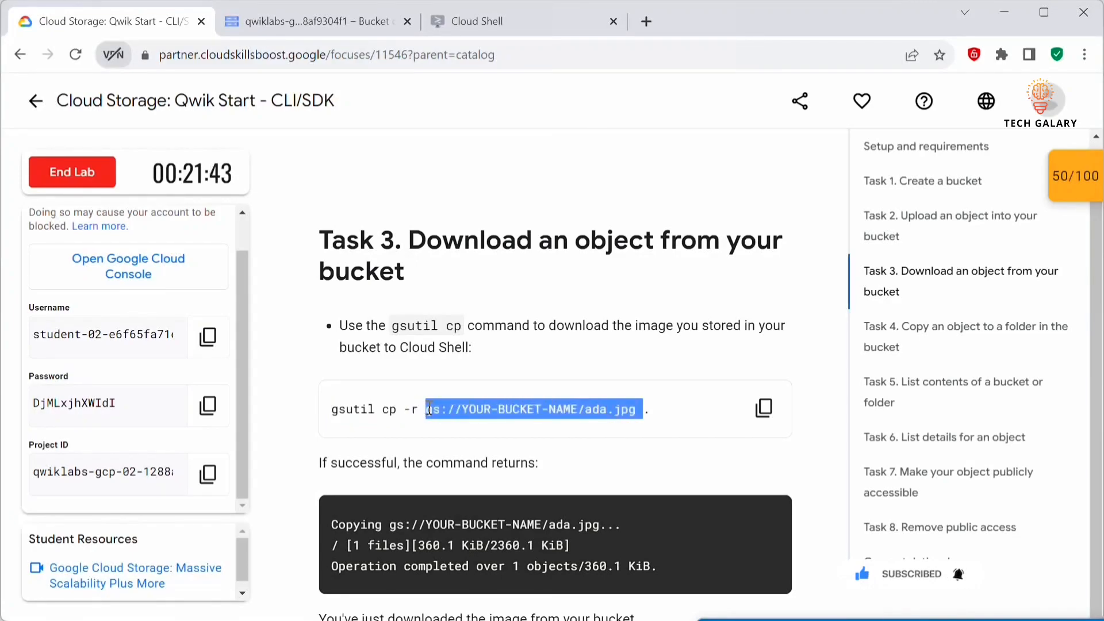
{"action": "left_click", "coordinate": [549, 412]}
{"action": "left_click_drag", "start_coordinate": [577, 411], "coordinate": [464, 410]}
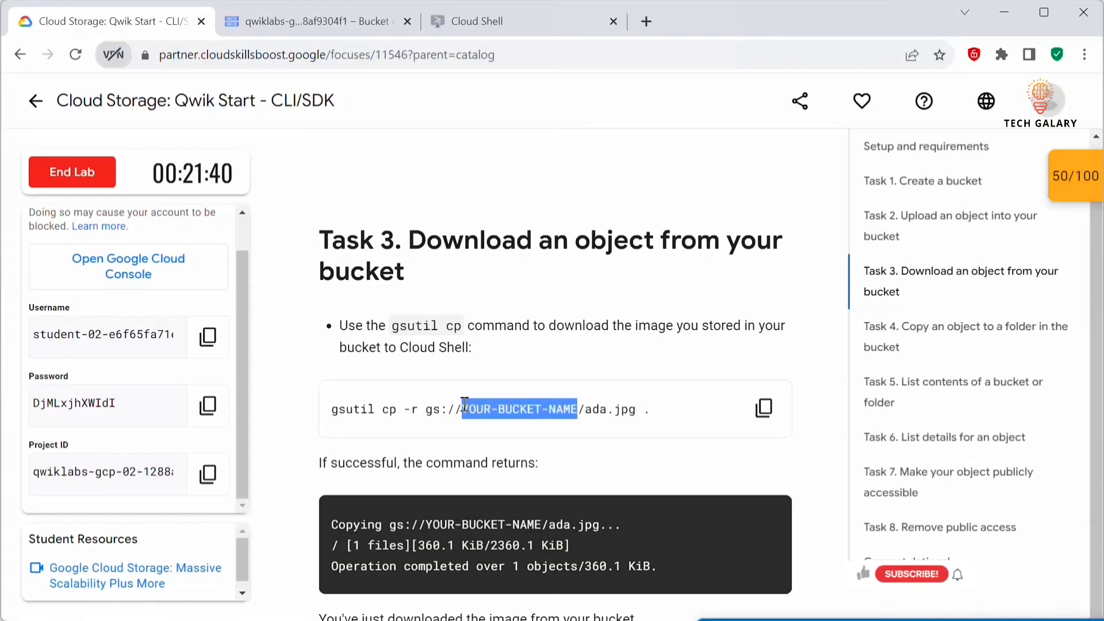
{"action": "left_click_drag", "start_coordinate": [636, 409], "coordinate": [589, 415]}
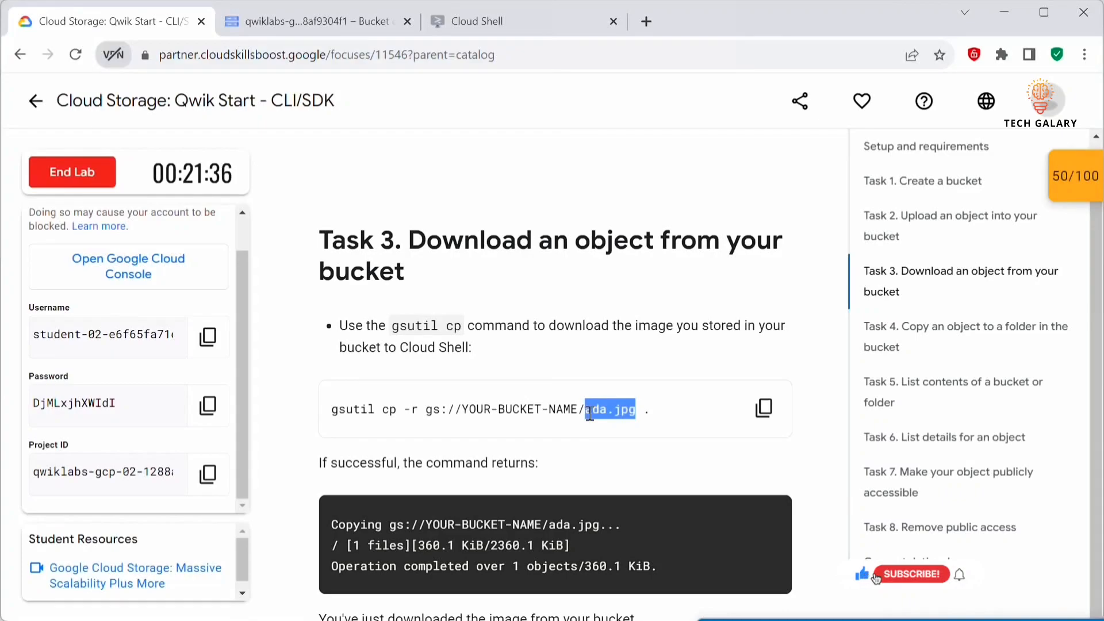
{"action": "left_click", "coordinate": [673, 408]}
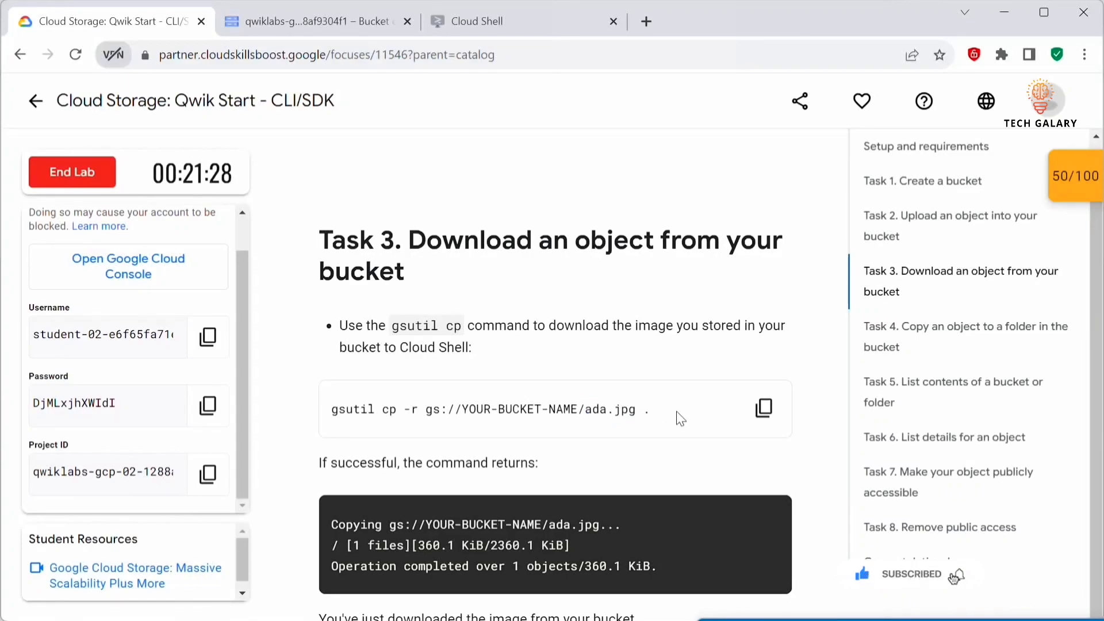
- Paste the Task 3 gsutil cp -r download command into Cloud Shell and remove its YOUR-BUCKET-NAME placeholder
{"action": "left_click", "coordinate": [764, 408]}
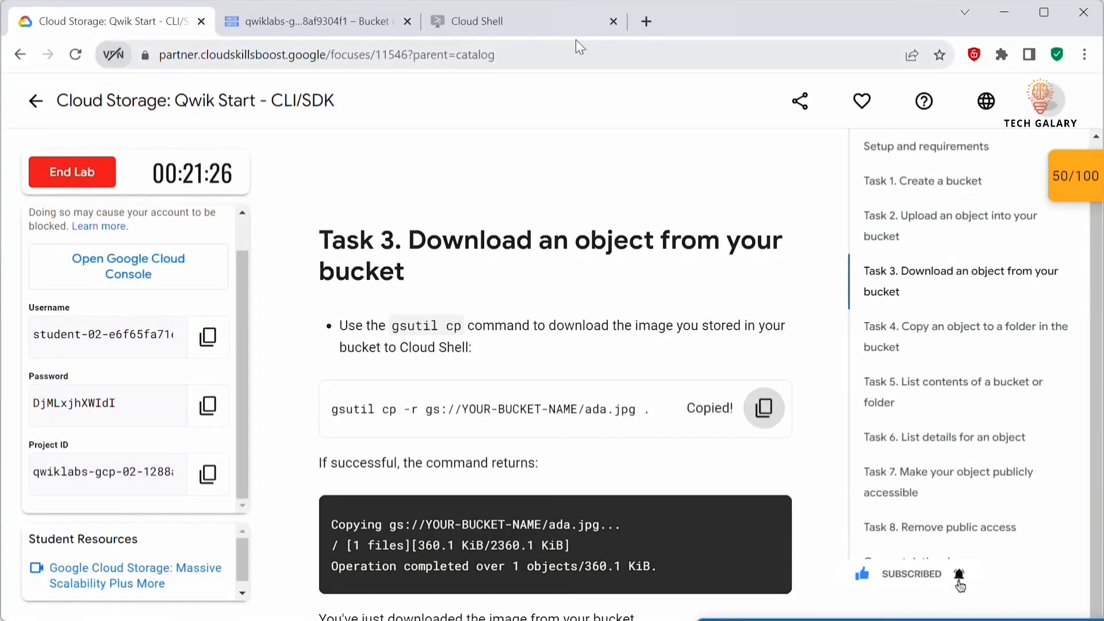
{"action": "left_click", "coordinate": [535, 23]}
{"action": "key", "text": "ctrl+v"}
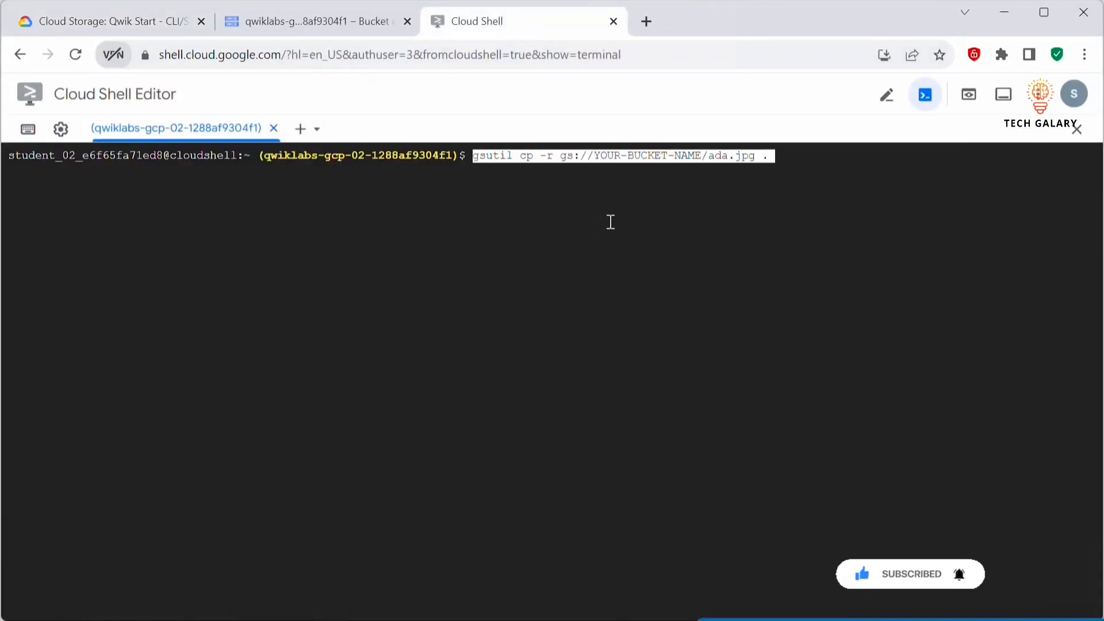
{"action": "key", "text": "Left"}
{"action": "key", "text": "Left"}
{"action": "key", "text": "Left"}
{"action": "key", "text": "Left"}
{"action": "key", "text": "Left"}
{"action": "key", "text": "Left"}
{"action": "key", "text": "Left"}
{"action": "key", "text": "Left"}
{"action": "key", "text": "Left"}
{"action": "key", "text": "Left"}
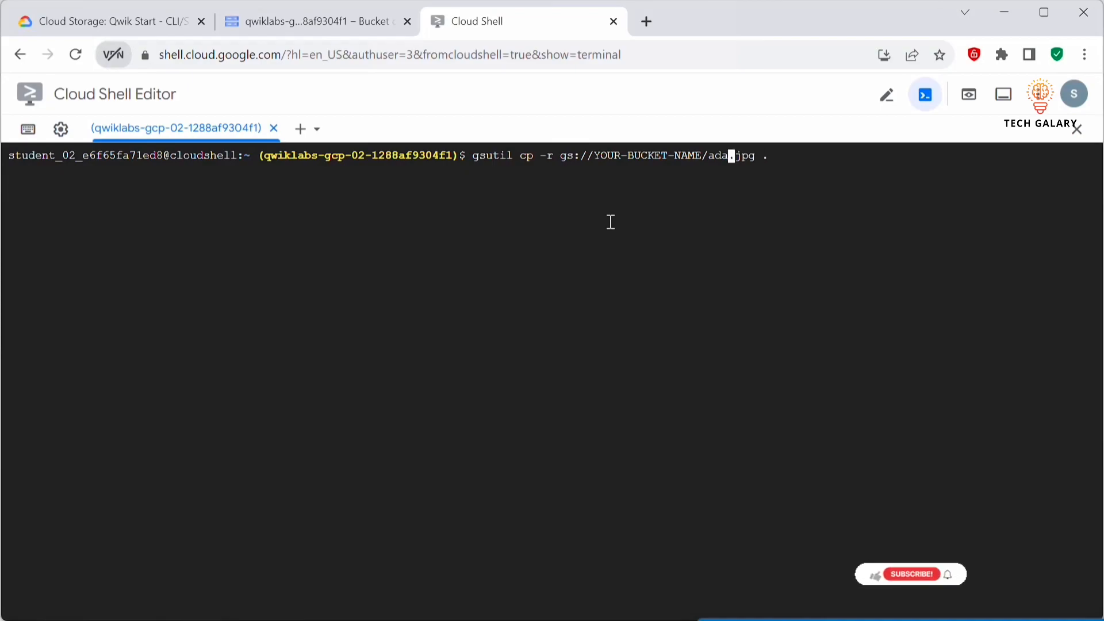
{"action": "key", "text": "BackSpace"}
{"action": "key", "text": "BackSpace"}
{"action": "key", "text": "BackSpace"}
{"action": "key", "text": "BackSpace"}
{"action": "key", "text": "BackSpace"}
{"action": "key", "text": "BackSpace"}
{"action": "key", "text": "BackSpace"}
{"action": "key", "text": "BackSpace"}
{"action": "key", "text": "BackSpace"}
{"action": "key", "text": "BackSpace"}
{"action": "key", "text": "BackSpace"}
{"action": "key", "text": "BackSpace"}
{"action": "key", "text": "BackSpace"}
{"action": "key", "text": "BackSpace"}
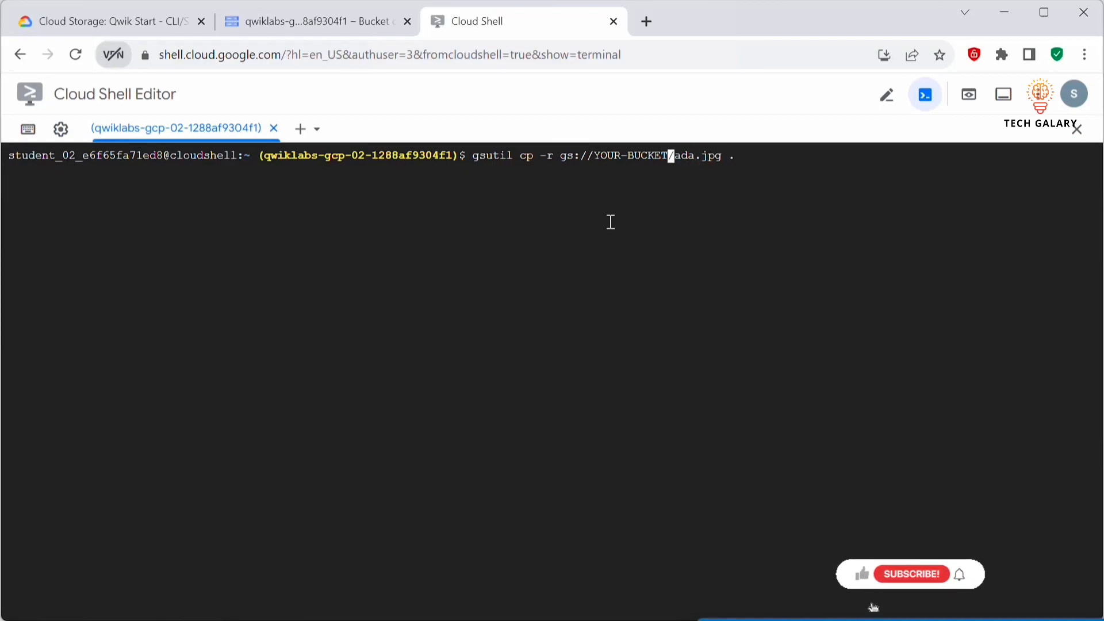
{"action": "key", "text": "BackSpace"}
{"action": "key", "text": "BackSpace"}
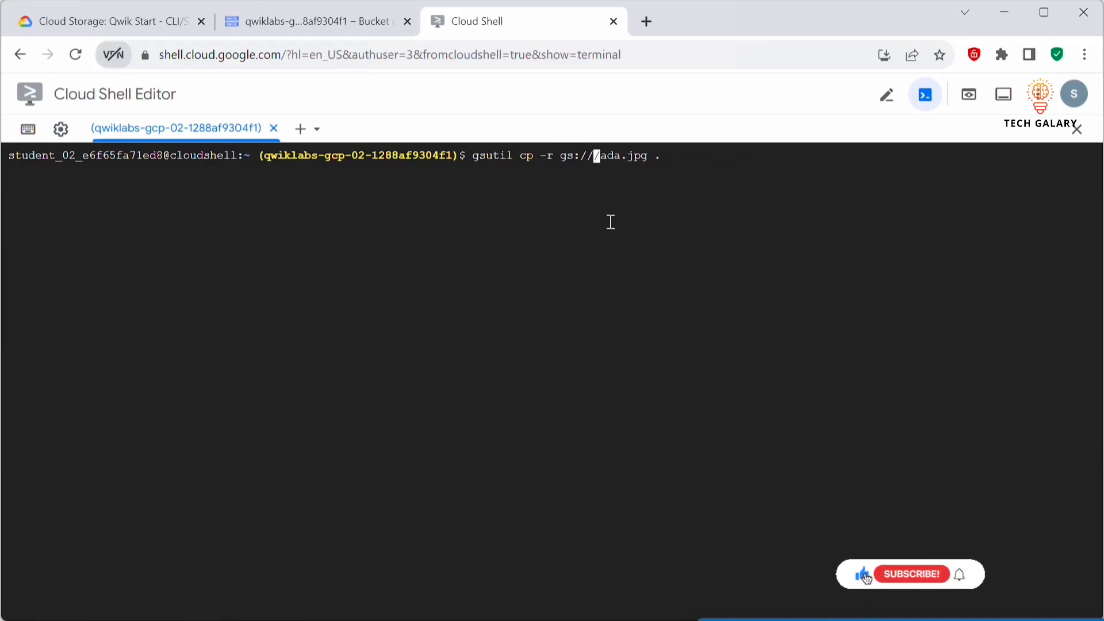
- Insert the lab's project ID, qwiklabs-gcp-02-1288af9304f1, as the bucket name and run the command to download ada.jpg
{"action": "left_click", "coordinate": [69, 14]}
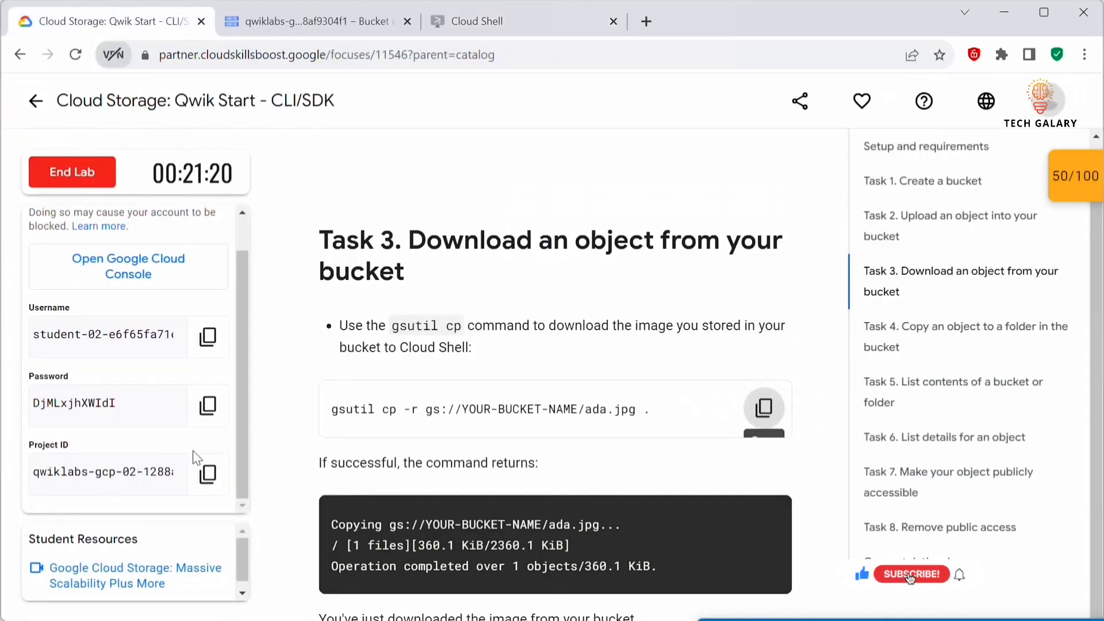
{"action": "left_click", "coordinate": [205, 476]}
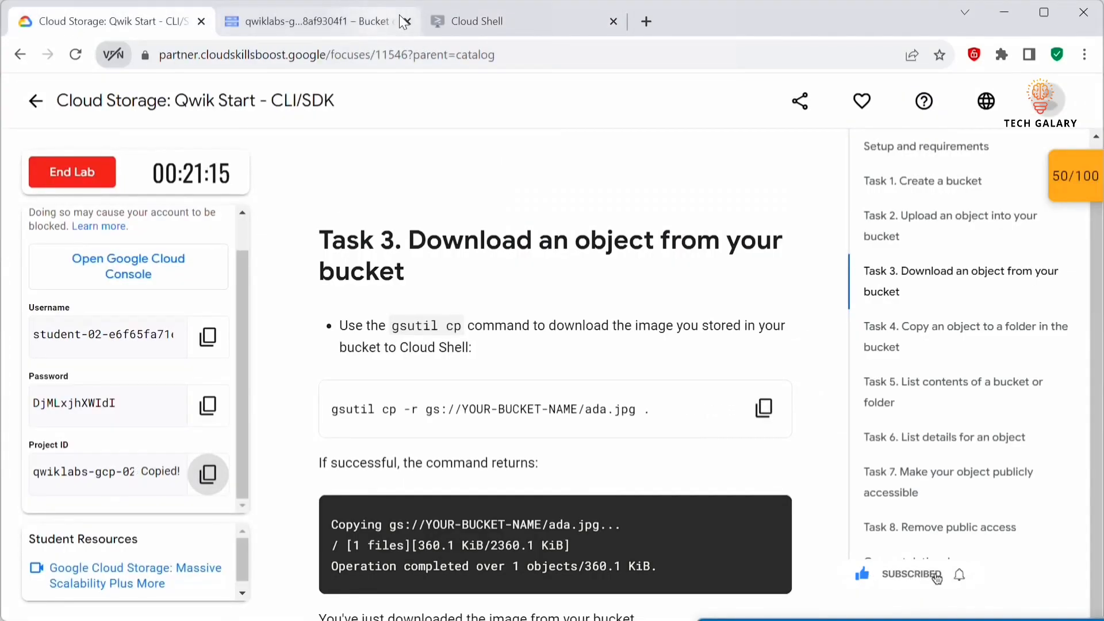
{"action": "left_click", "coordinate": [490, 26]}
{"action": "key", "text": "ctrl+v"}
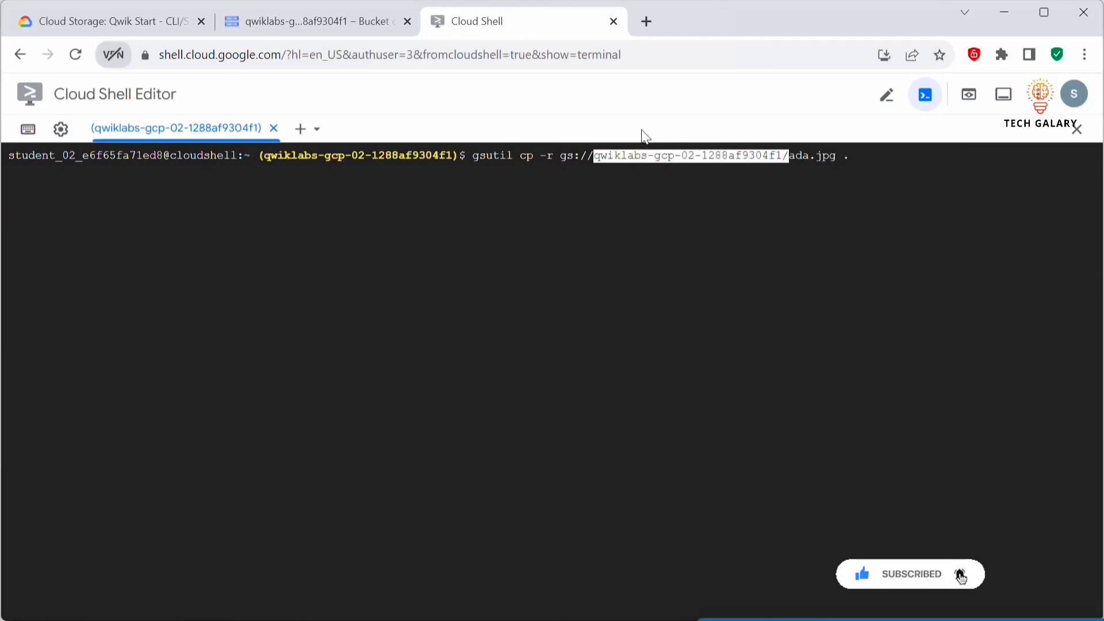
{"action": "key", "text": "Right"}
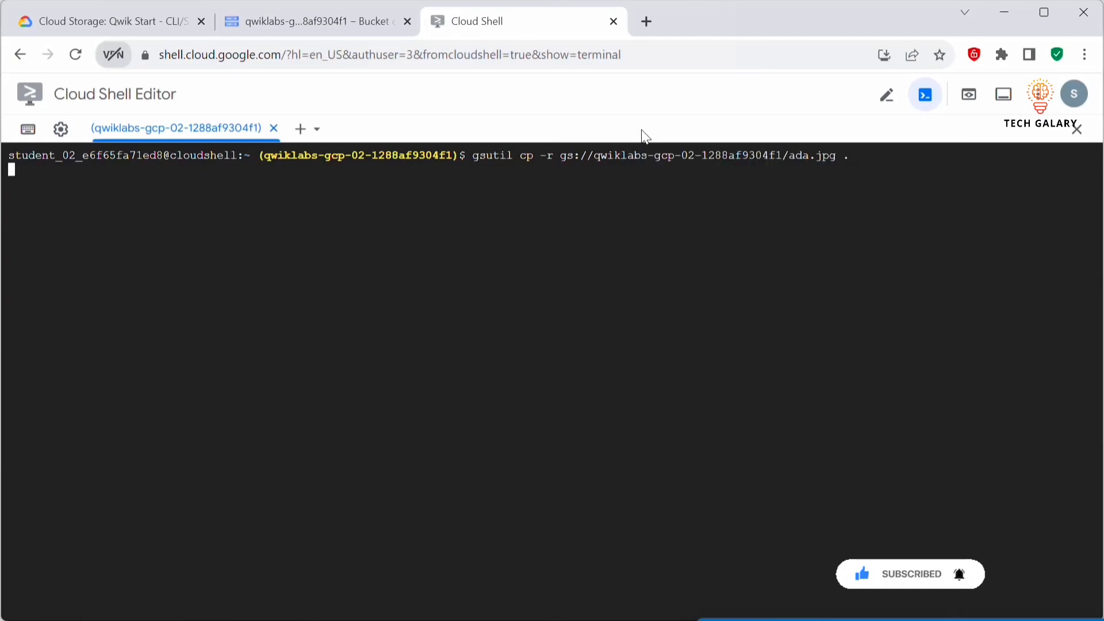
- List the Cloud Shell directory with ls to check for the downloaded ada.jpg
{"action": "type", "text": "ls"}
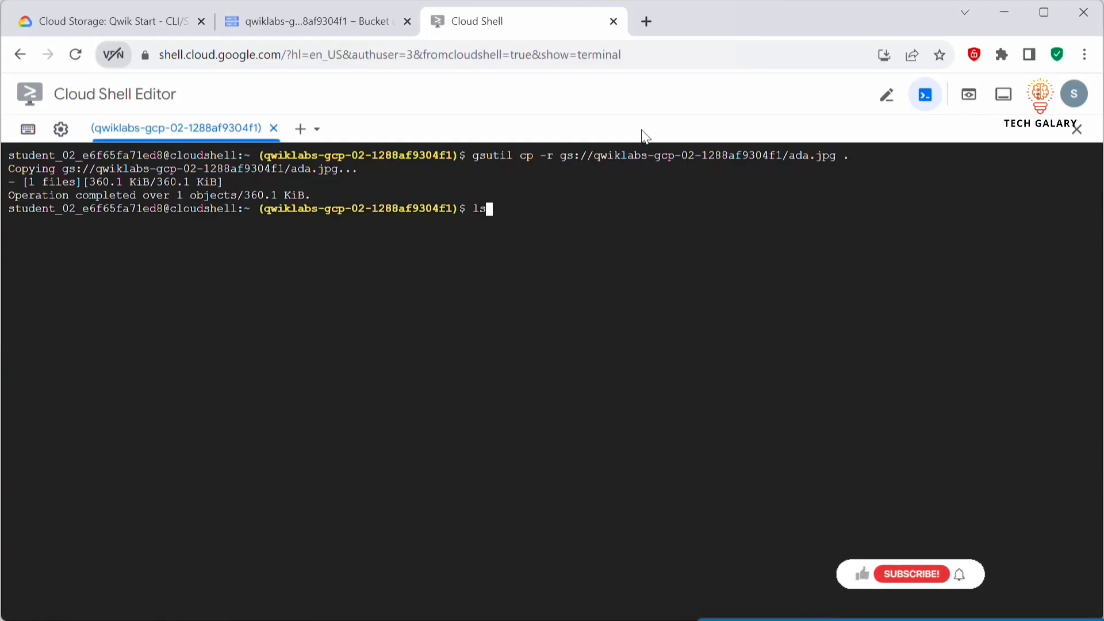
{"action": "key", "text": "Return"}
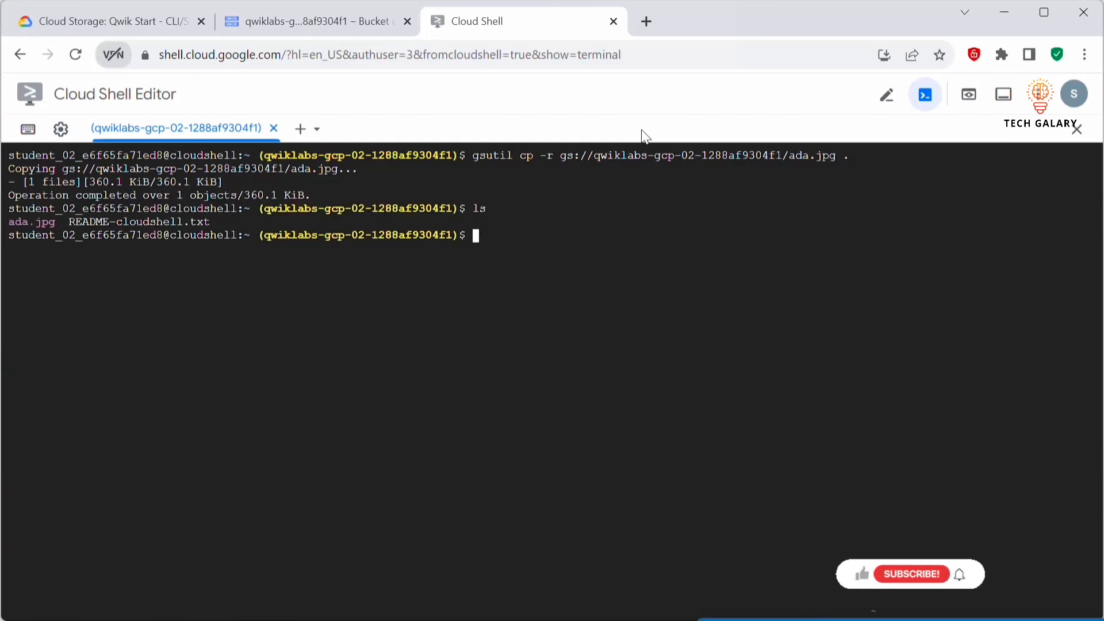
{"action": "double_click", "coordinate": [31, 222]}
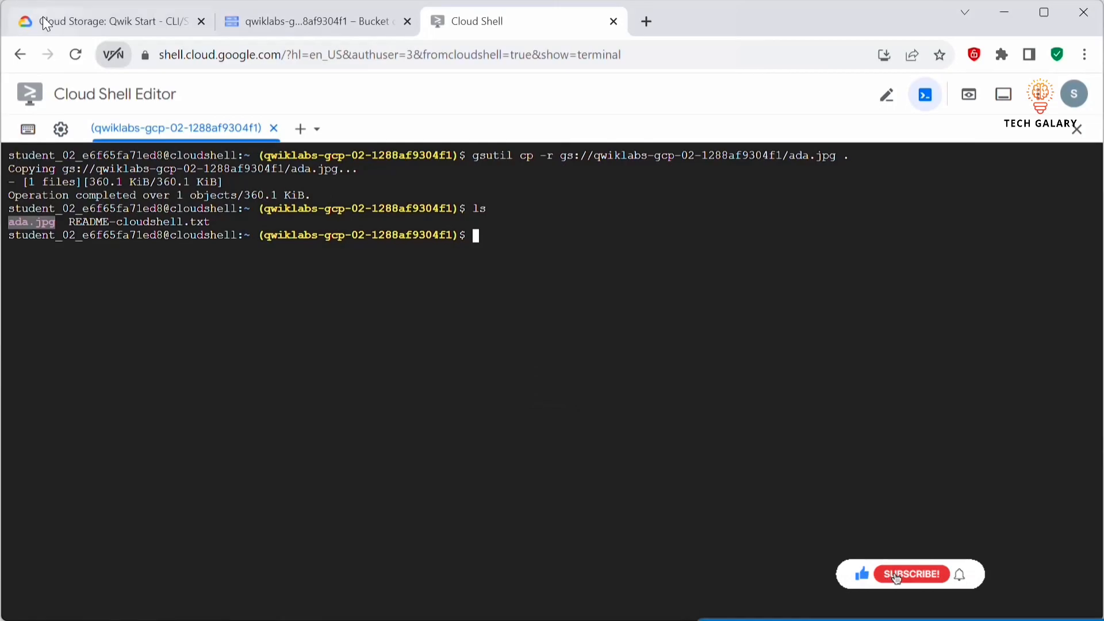
- Examine the Task 4 gsutil cp command: the copy operation, the source object ada.jpg and the image-folder destination
{"action": "left_click", "coordinate": [66, 24]}
{"action": "scroll", "coordinate": [504, 303], "scroll_direction": "down", "scroll_amount": 7}
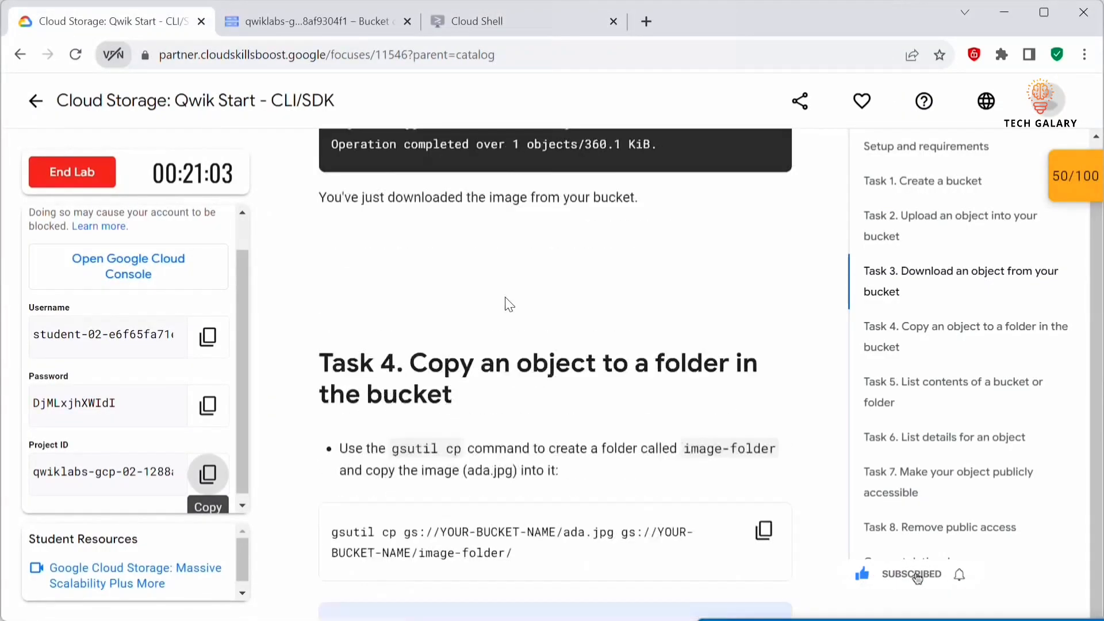
{"action": "scroll", "coordinate": [551, 370], "scroll_direction": "down", "scroll_amount": 3}
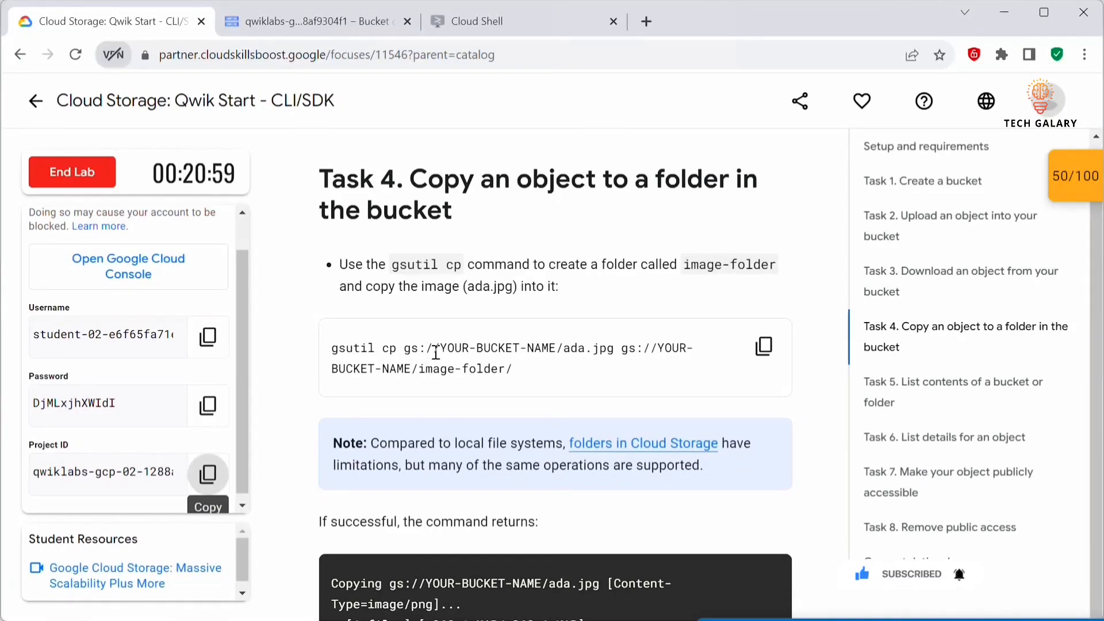
{"action": "left_click_drag", "start_coordinate": [405, 348], "coordinate": [337, 348]}
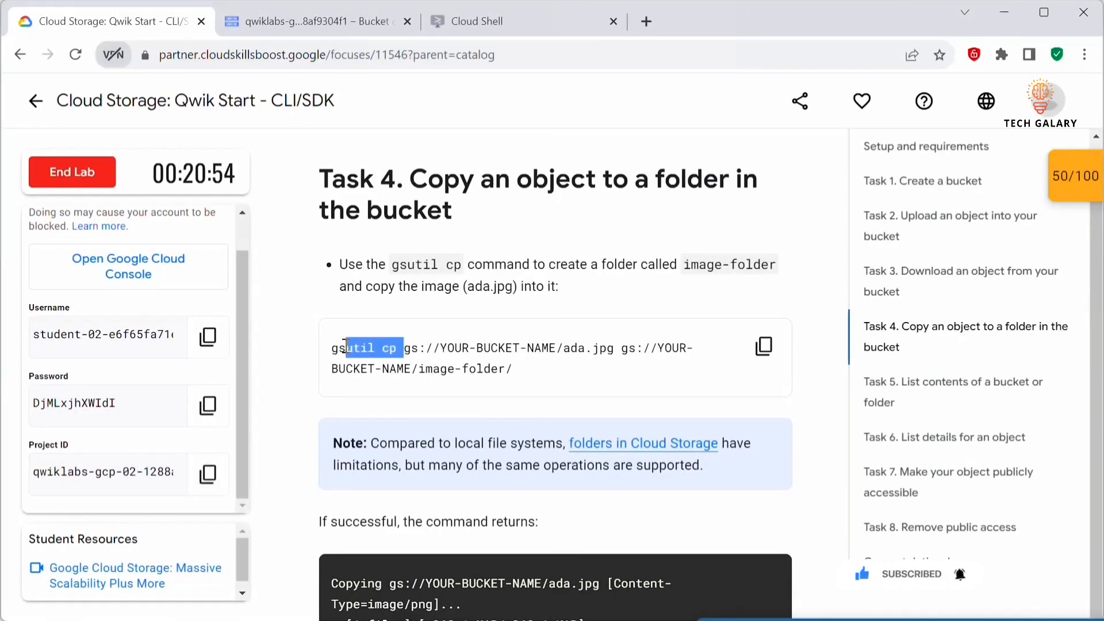
{"action": "double_click", "coordinate": [408, 345]}
{"action": "left_click_drag", "start_coordinate": [621, 348], "coordinate": [566, 348]}
{"action": "double_click", "coordinate": [483, 369]}
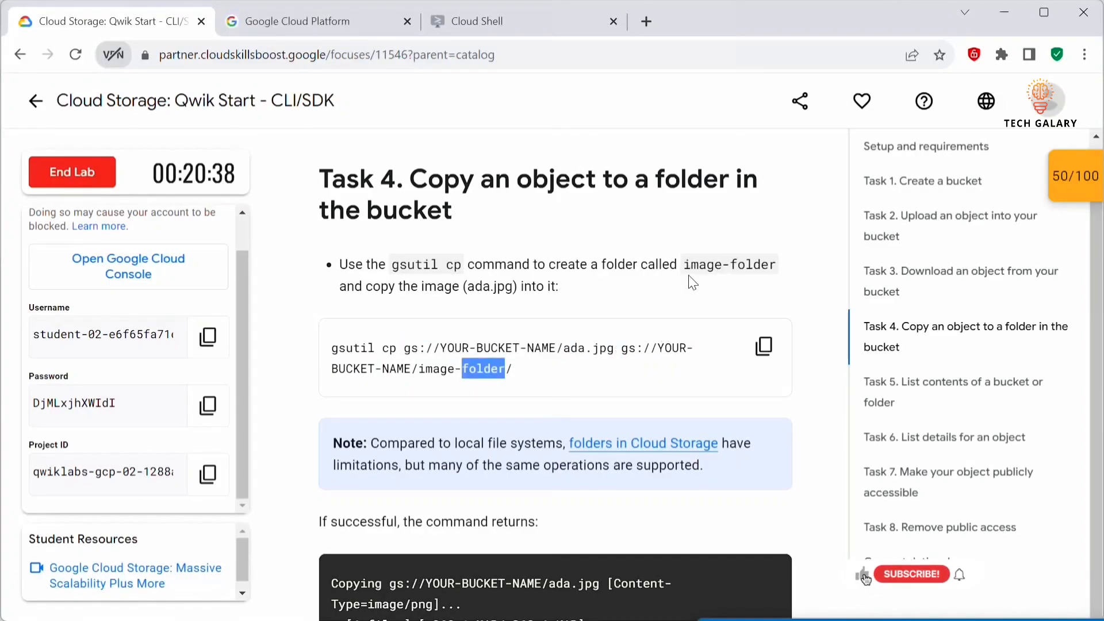
{"action": "left_click_drag", "start_coordinate": [684, 265], "coordinate": [778, 269]}
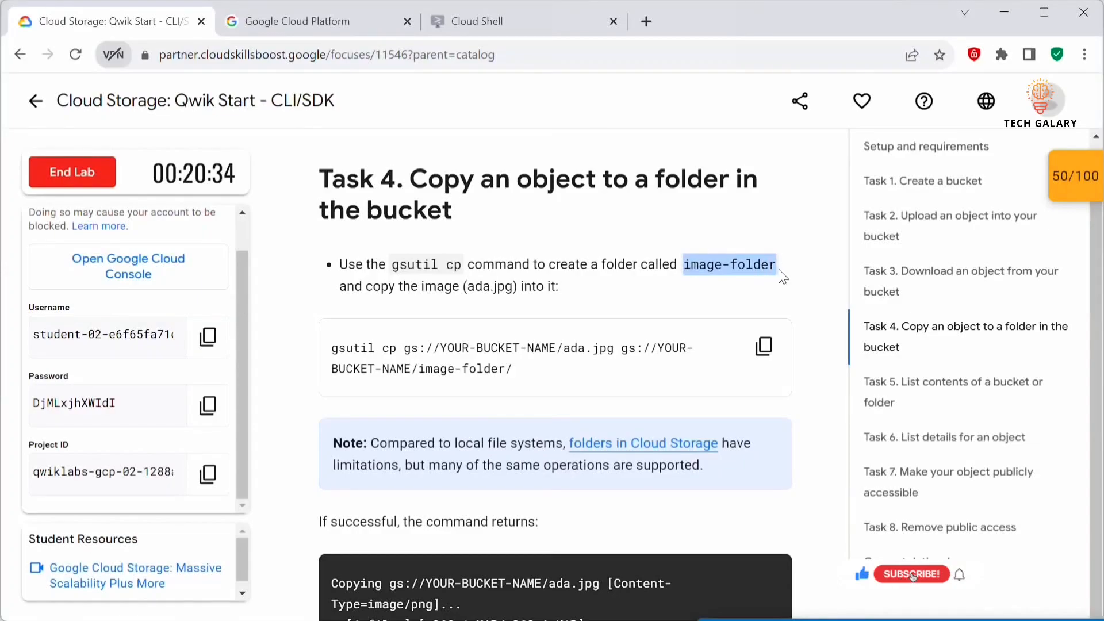
{"action": "double_click", "coordinate": [471, 288]}
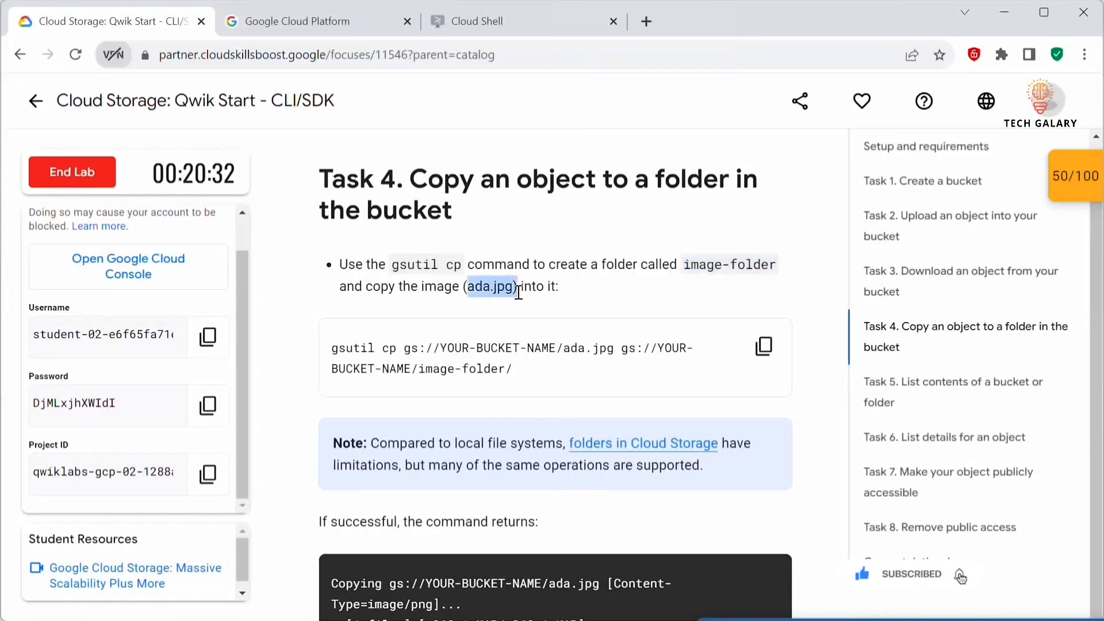
{"action": "left_click", "coordinate": [528, 375]}
- Paste the Task 4 copy command into Cloud Shell and set its destination bucket to qwiklabs-gcp-02-1288af9304f1
{"action": "left_click", "coordinate": [764, 345]}
{"action": "left_click", "coordinate": [452, 15]}
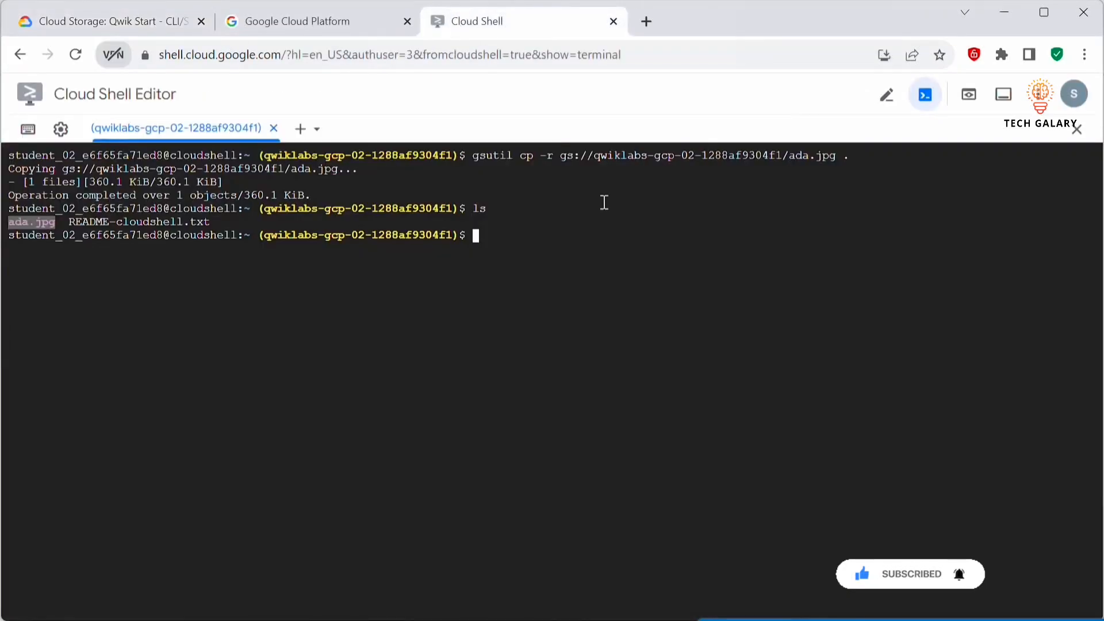
{"action": "key", "text": "ctrl+v"}
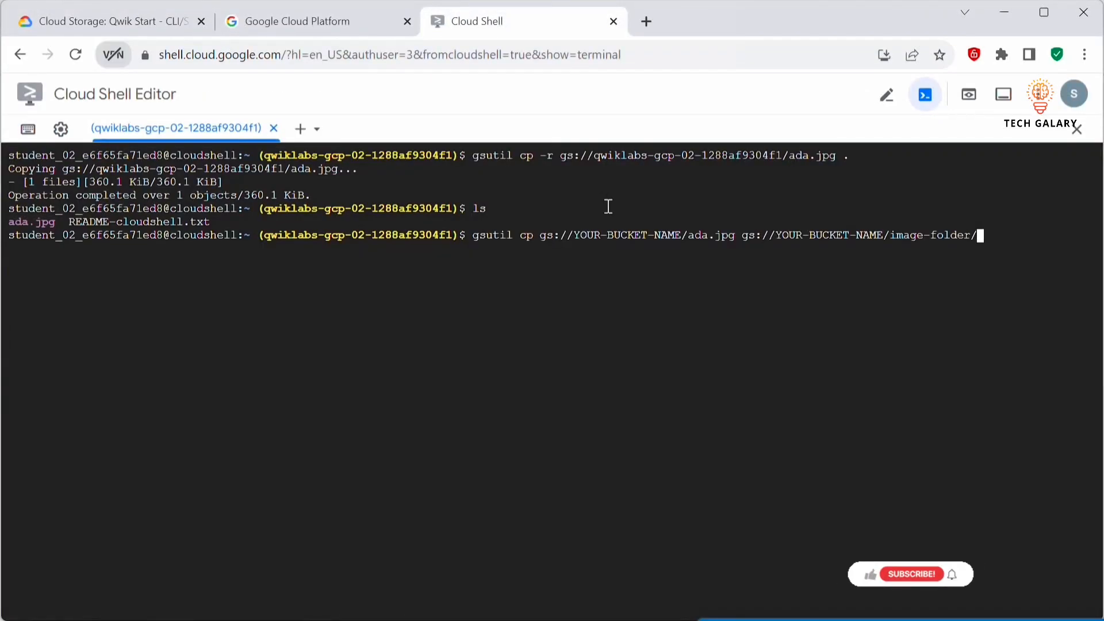
{"action": "key", "text": "Left"}
{"action": "key", "text": "Left"}
{"action": "key", "text": "Left"}
{"action": "key", "text": "Left"}
{"action": "key", "text": "Left"}
{"action": "key", "text": "Left"}
{"action": "key", "text": "Left"}
{"action": "key", "text": "Left"}
{"action": "key", "text": "Left"}
{"action": "key", "text": "Left"}
{"action": "key", "text": "Left"}
{"action": "key", "text": "Left"}
{"action": "key", "text": "Left"}
{"action": "key", "text": "Left"}
{"action": "key", "text": "BackSpace"}
{"action": "key", "text": "BackSpace"}
{"action": "key", "text": "BackSpace"}
{"action": "key", "text": "BackSpace"}
{"action": "key", "text": "BackSpace"}
{"action": "key", "text": "BackSpace"}
{"action": "key", "text": "BackSpace"}
{"action": "key", "text": "BackSpace"}
{"action": "key", "text": "BackSpace"}
{"action": "key", "text": "BackSpace"}
{"action": "key", "text": "BackSpace"}
{"action": "key", "text": "BackSpace"}
{"action": "key", "text": "BackSpace"}
{"action": "key", "text": "BackSpace"}
{"action": "key", "text": "BackSpace"}
{"action": "key", "text": "BackSpace"}
{"action": "double_click", "coordinate": [642, 149]}
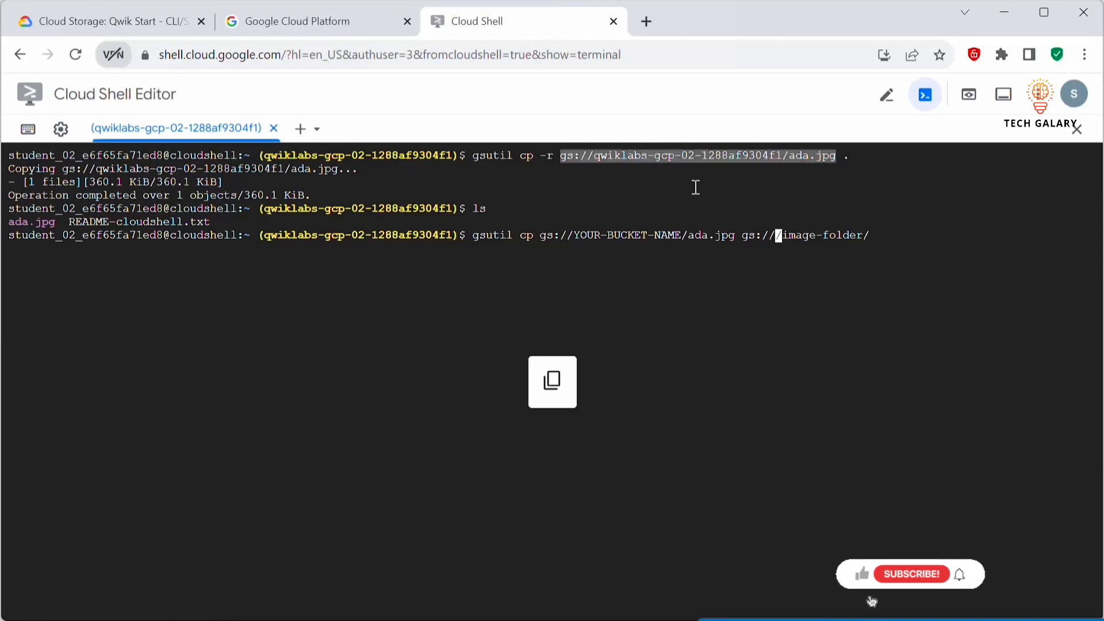
{"action": "key", "text": "ctrl+v"}
- Replace the YOUR-BUCKET-NAME placeholder in the source path before ada.jpg with qwiklabs-gcp-02-1288af9304f1
{"action": "key", "text": "Left"}
{"action": "key", "text": "Left"}
{"action": "key", "text": "Left"}
{"action": "key", "text": "Left"}
{"action": "key", "text": "Left"}
{"action": "key", "text": "Left"}
{"action": "key", "text": "Left"}
{"action": "key", "text": "Left"}
{"action": "key", "text": "Left"}
{"action": "key", "text": "Left"}
{"action": "key", "text": "Left"}
{"action": "key", "text": "Left"}
{"action": "key", "text": "Left"}
{"action": "key", "text": "Left"}
{"action": "key", "text": "Left"}
{"action": "key", "text": "Left"}
{"action": "key", "text": "Left"}
{"action": "key", "text": "Left"}
{"action": "key", "text": "Left"}
{"action": "key", "text": "Left"}
{"action": "key", "text": "Left"}
{"action": "key", "text": "Left"}
{"action": "key", "text": "Left"}
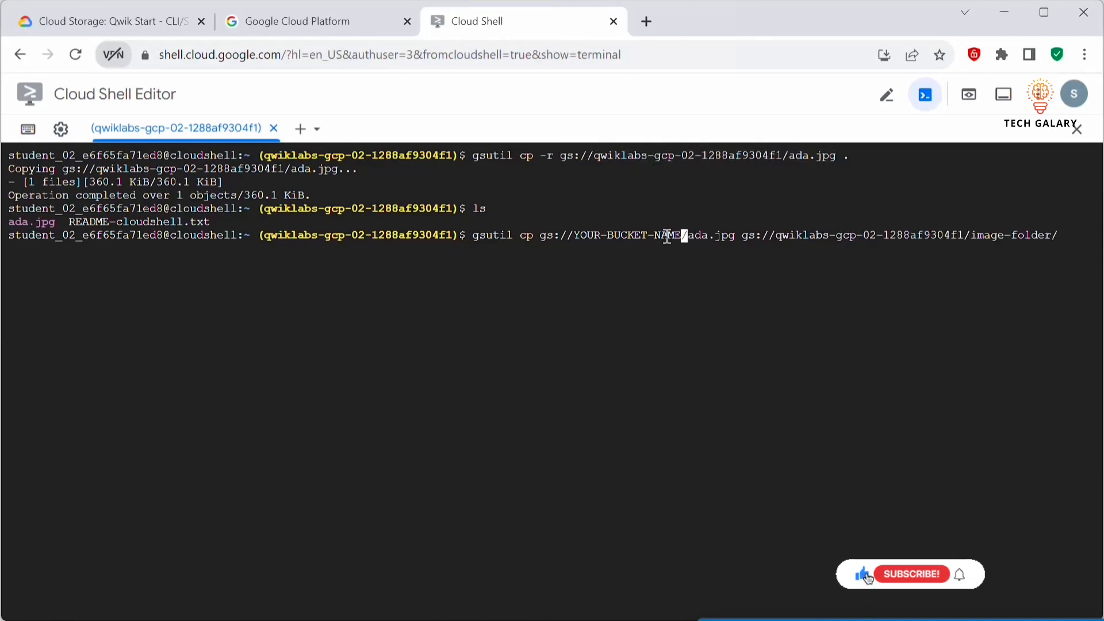
{"action": "key", "text": "BackSpace"}
{"action": "key", "text": "BackSpace"}
{"action": "key", "text": "BackSpace"}
{"action": "key", "text": "BackSpace"}
{"action": "key", "text": "BackSpace"}
{"action": "key", "text": "BackSpace"}
{"action": "key", "text": "BackSpace"}
{"action": "key", "text": "BackSpace"}
{"action": "key", "text": "BackSpace"}
{"action": "key", "text": "BackSpace"}
{"action": "key", "text": "BackSpace"}
{"action": "key", "text": "BackSpace"}
{"action": "key", "text": "BackSpace"}
{"action": "key", "text": "BackSpace"}
{"action": "key", "text": "BackSpace"}
{"action": "key", "text": "BackSpace"}
{"action": "key", "text": "ctrl+v"}
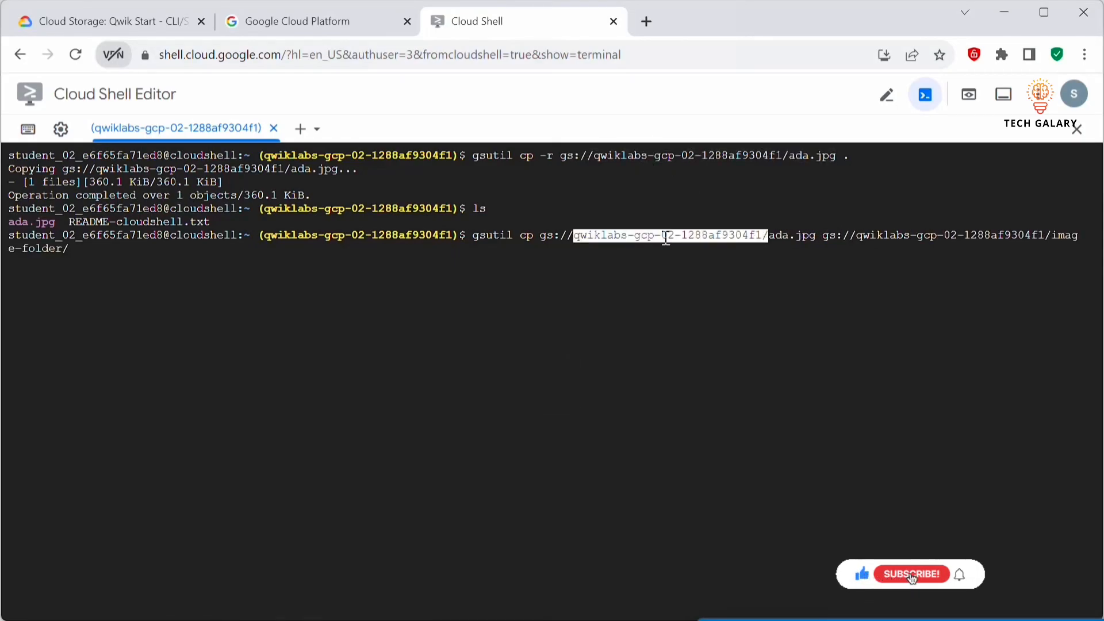
- Clear the terminal, review the command's source and destination paths, and run it to copy ada.jpg into image-folder
{"action": "key", "text": "ctrl+l"}
{"action": "left_click_drag", "start_coordinate": [540, 155], "coordinate": [815, 151]}
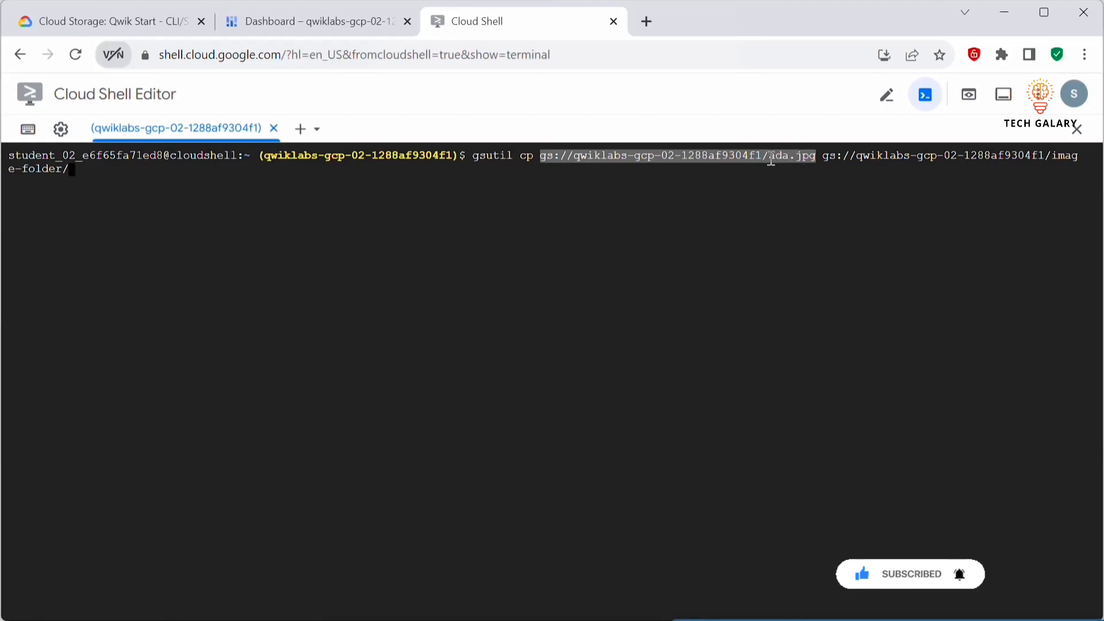
{"action": "left_click_drag", "start_coordinate": [771, 156], "coordinate": [69, 170]}
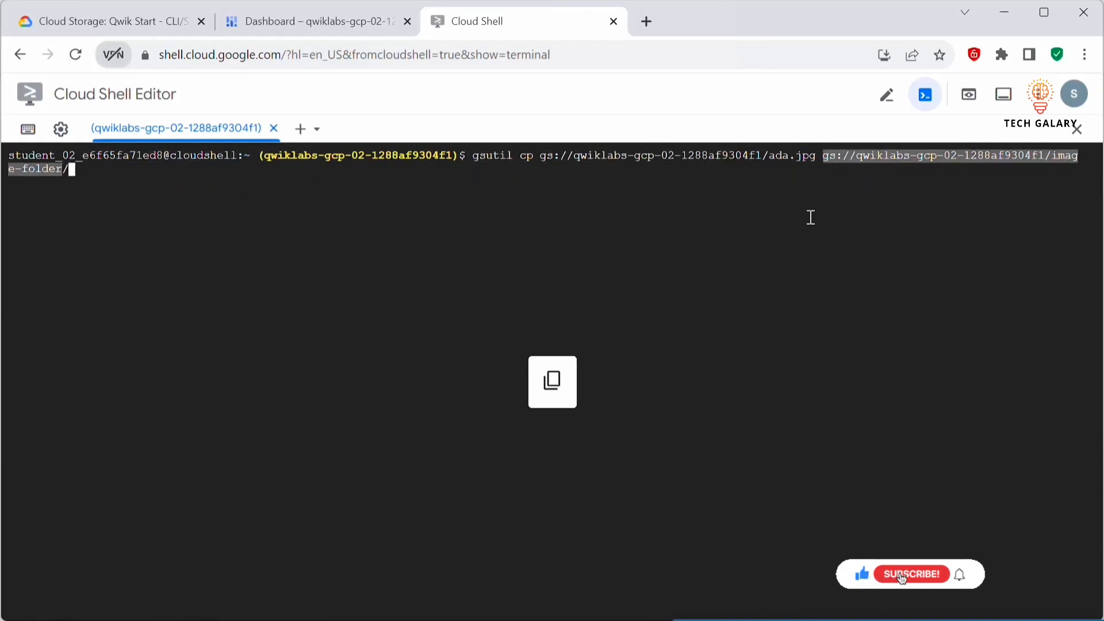
{"action": "left_click", "coordinate": [1070, 158]}
{"action": "left_click_drag", "start_coordinate": [1057, 158], "coordinate": [1069, 168]}
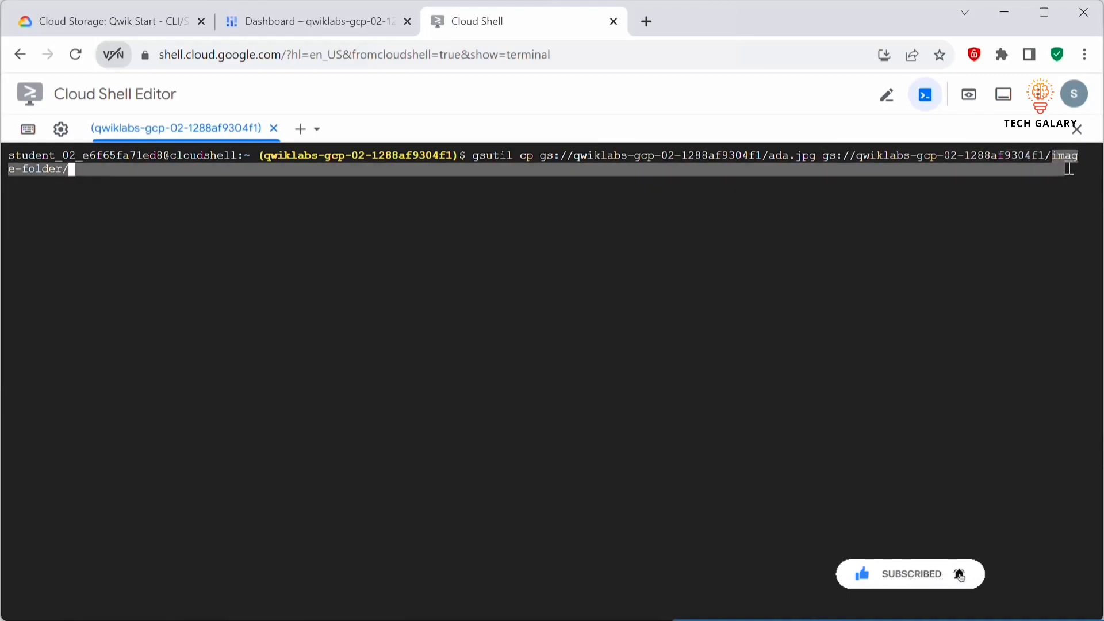
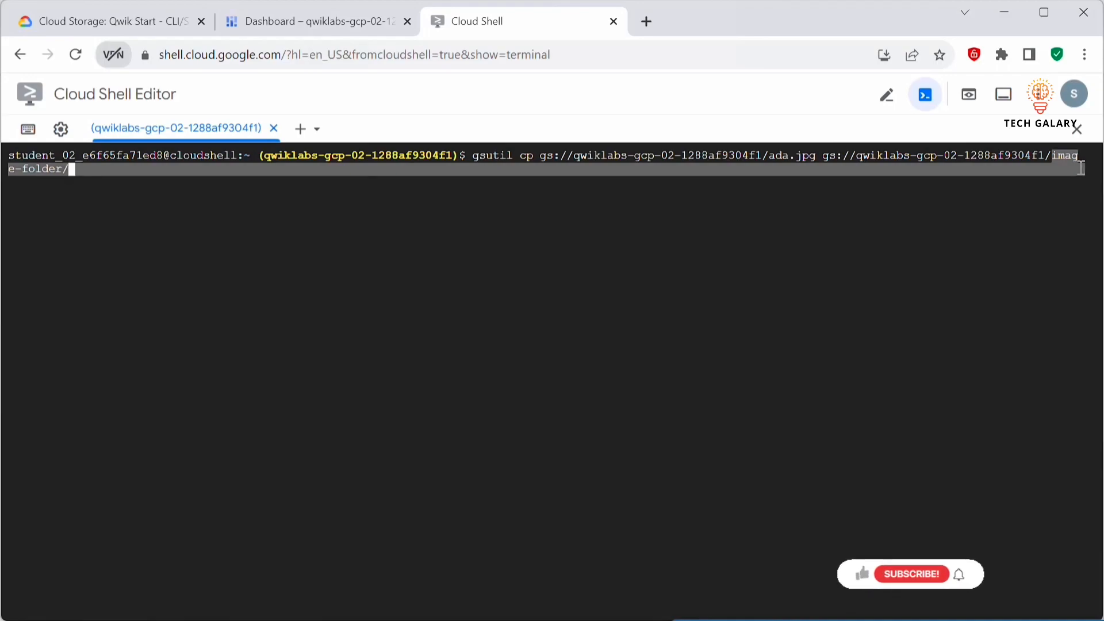
{"action": "key", "text": "ctrl+c"}
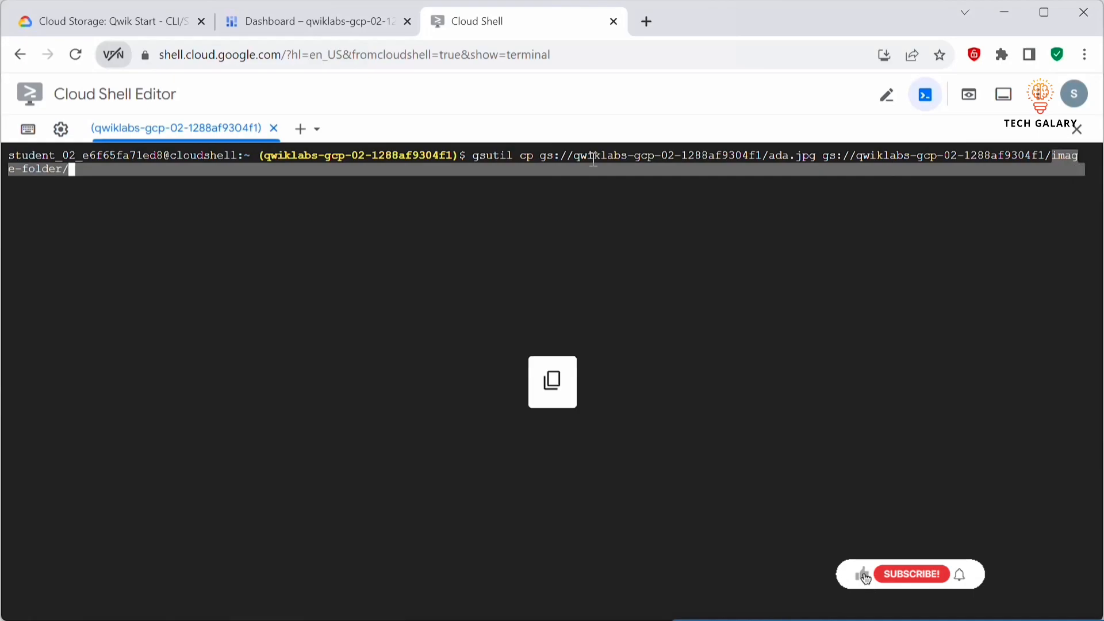
{"action": "left_click", "coordinate": [136, 174]}
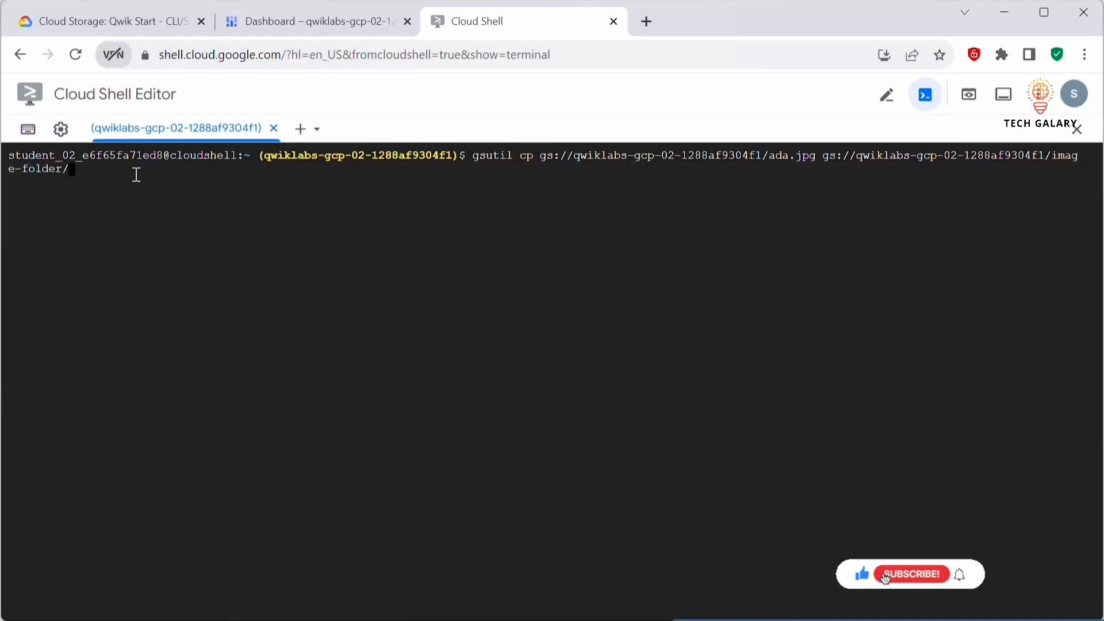
{"action": "key", "text": "Return"}
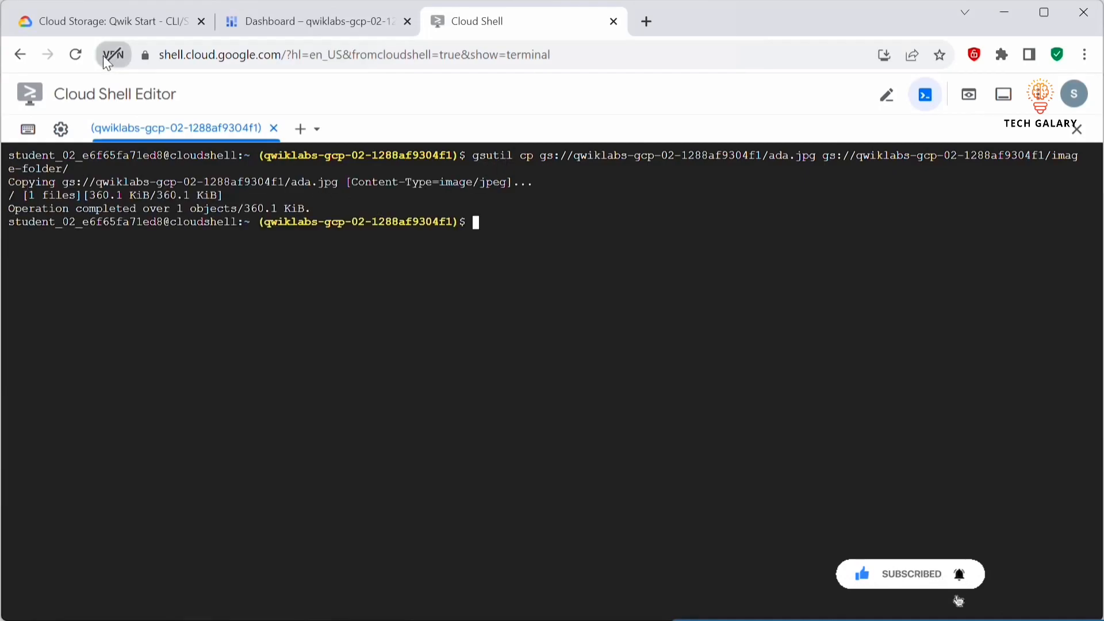
- Check the lab progress for the Task 4 objective of copying ada.jpg to a folder in the bucket
{"action": "left_click", "coordinate": [104, 21]}
{"action": "scroll", "coordinate": [613, 454], "scroll_direction": "down", "scroll_amount": 5}
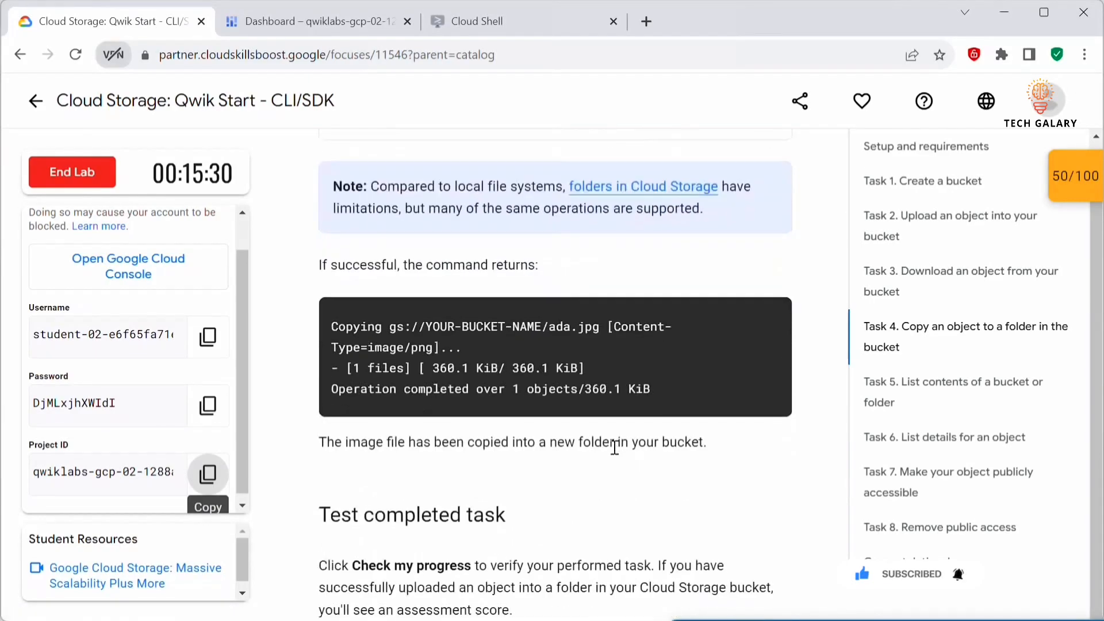
{"action": "scroll", "coordinate": [613, 454], "scroll_direction": "down", "scroll_amount": 3}
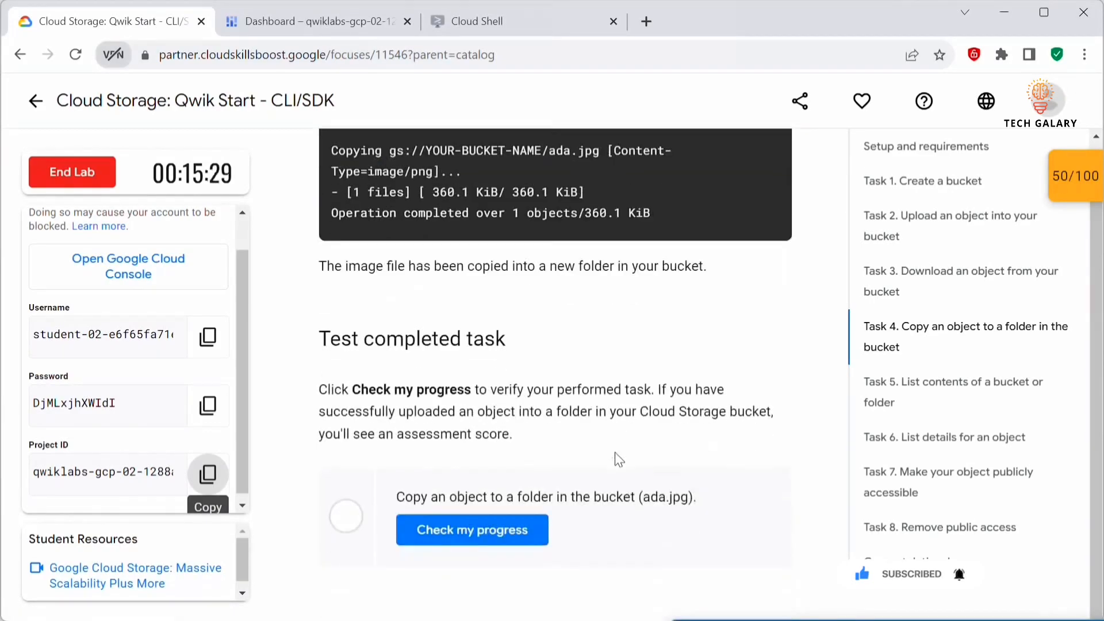
{"action": "left_click", "coordinate": [485, 525]}
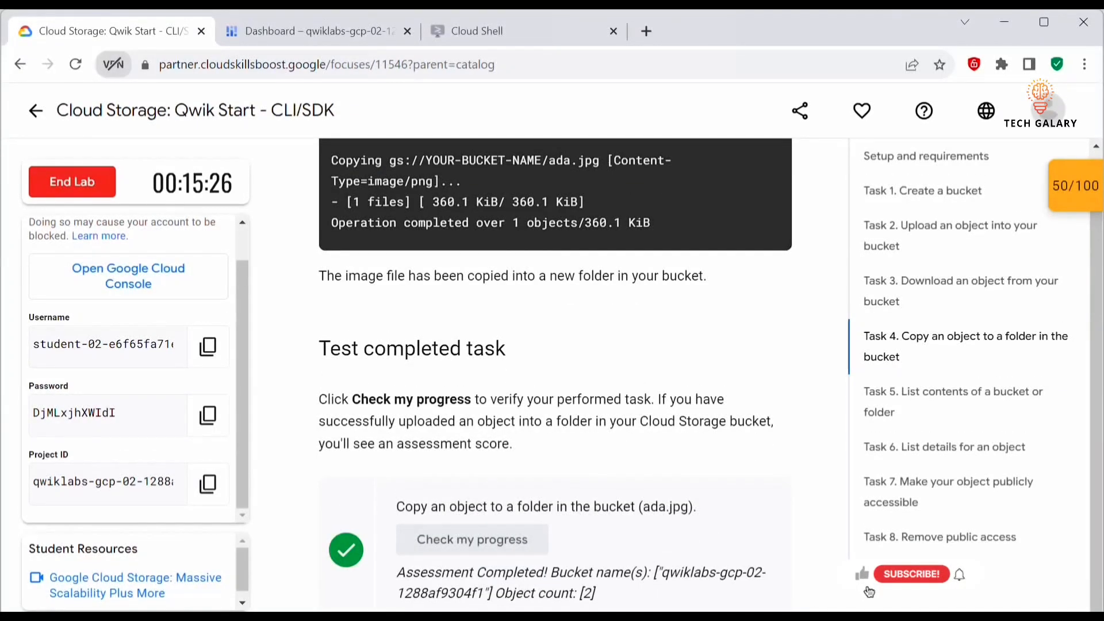
- For Task 5, list the contents of the bucket by running gsutil ls gs://qwiklabs-gcp-02-1288af9304f1 in Cloud Shell and review the listed entries
{"action": "scroll", "coordinate": [665, 510], "scroll_direction": "down", "scroll_amount": 7}
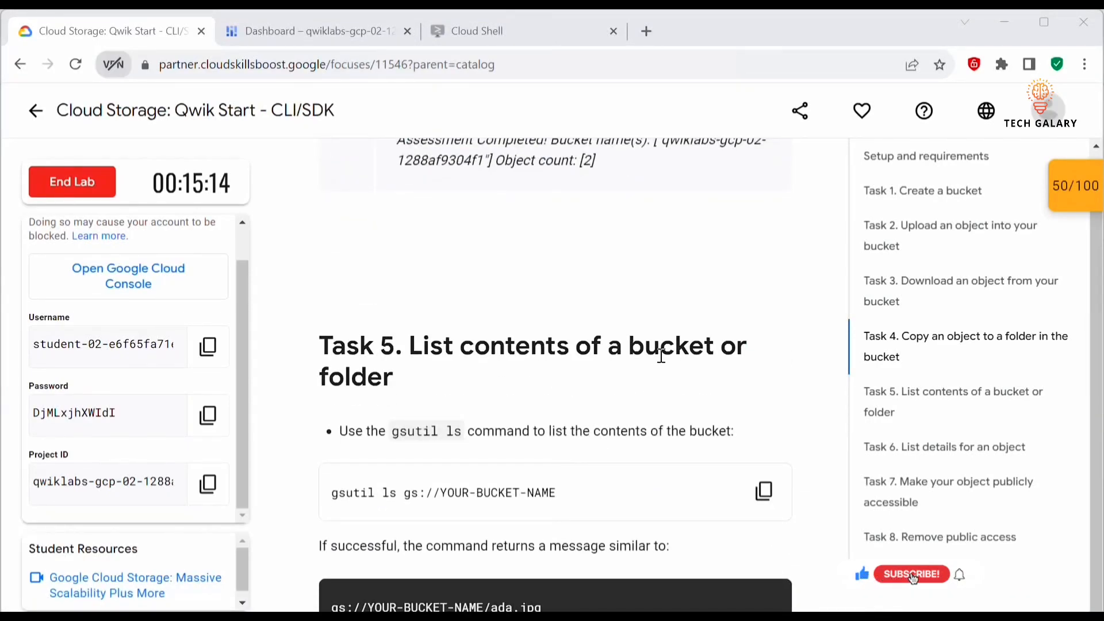
{"action": "scroll", "coordinate": [697, 394], "scroll_direction": "down", "scroll_amount": 3}
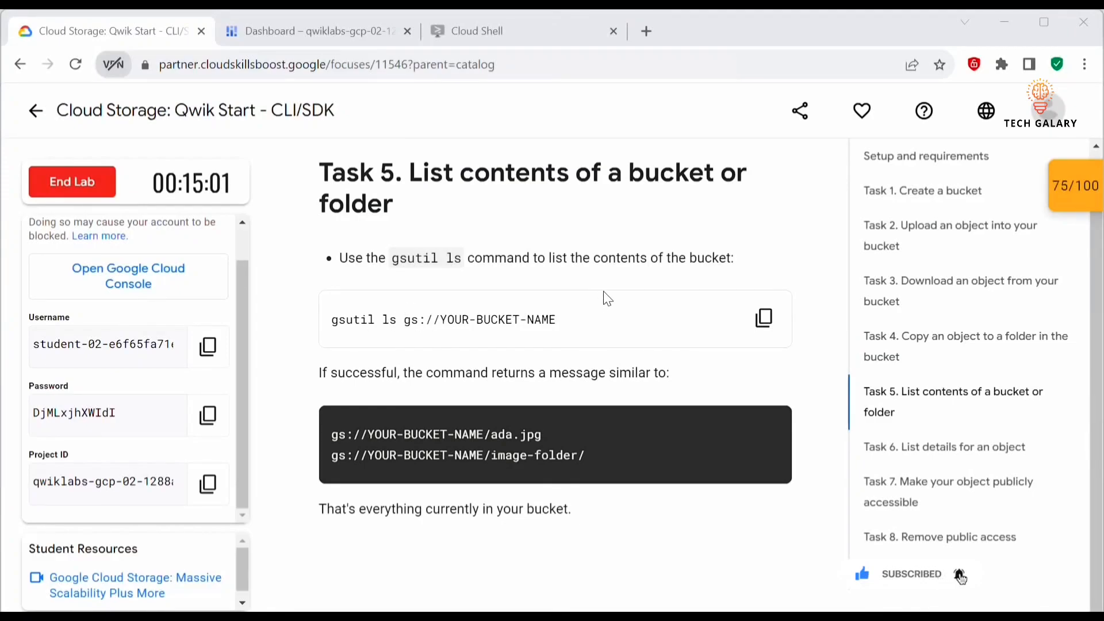
{"action": "left_click_drag", "start_coordinate": [563, 320], "coordinate": [440, 320]}
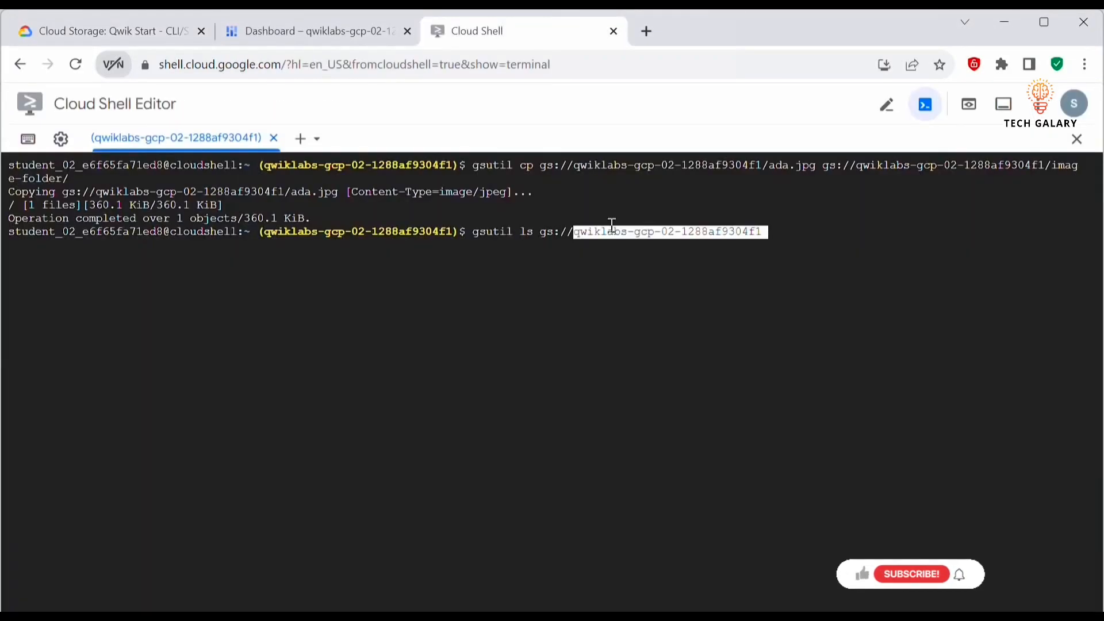
{"action": "key", "text": "Return"}
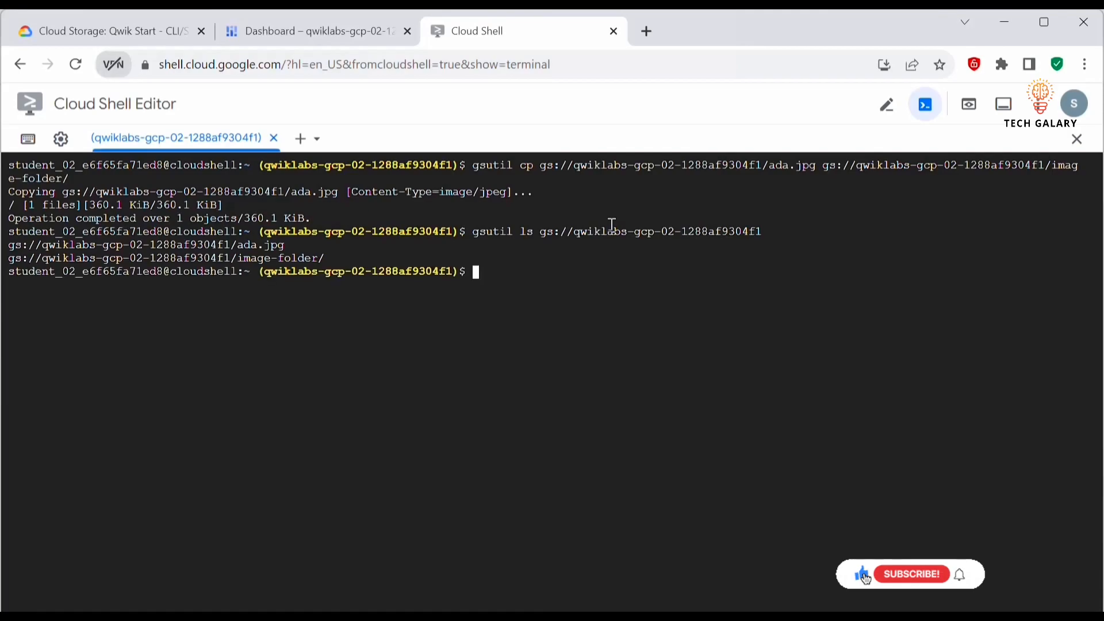
{"action": "left_click_drag", "start_coordinate": [331, 259], "coordinate": [183, 232]}
{"action": "left_click", "coordinate": [361, 262]}
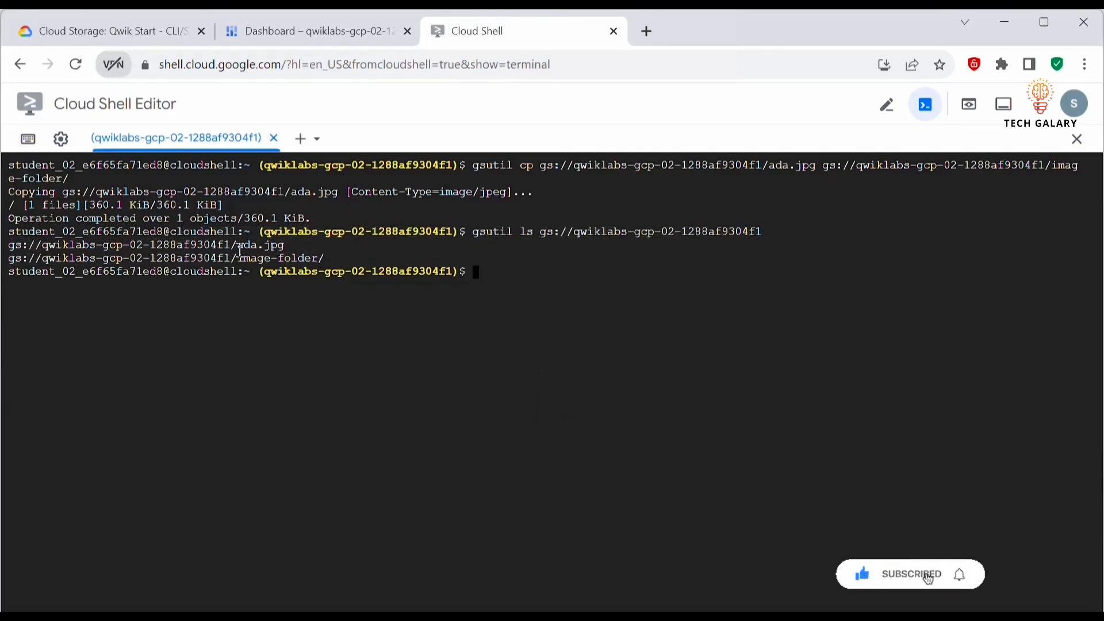
{"action": "left_click_drag", "start_coordinate": [240, 256], "coordinate": [316, 263]}
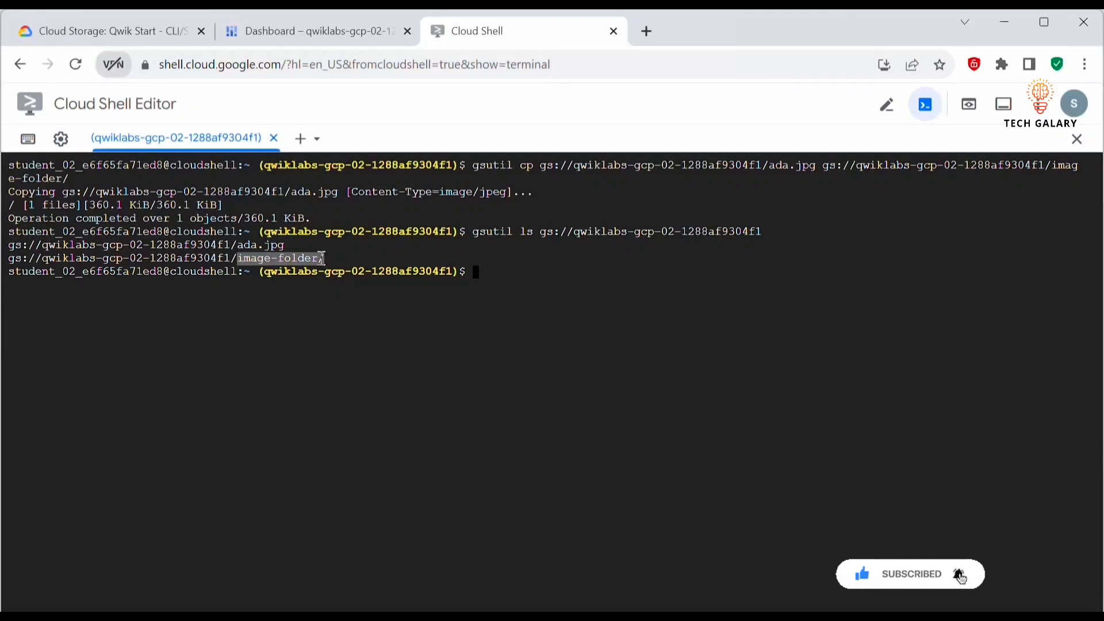
{"action": "double_click", "coordinate": [248, 245]}
{"action": "left_click", "coordinate": [307, 244]}
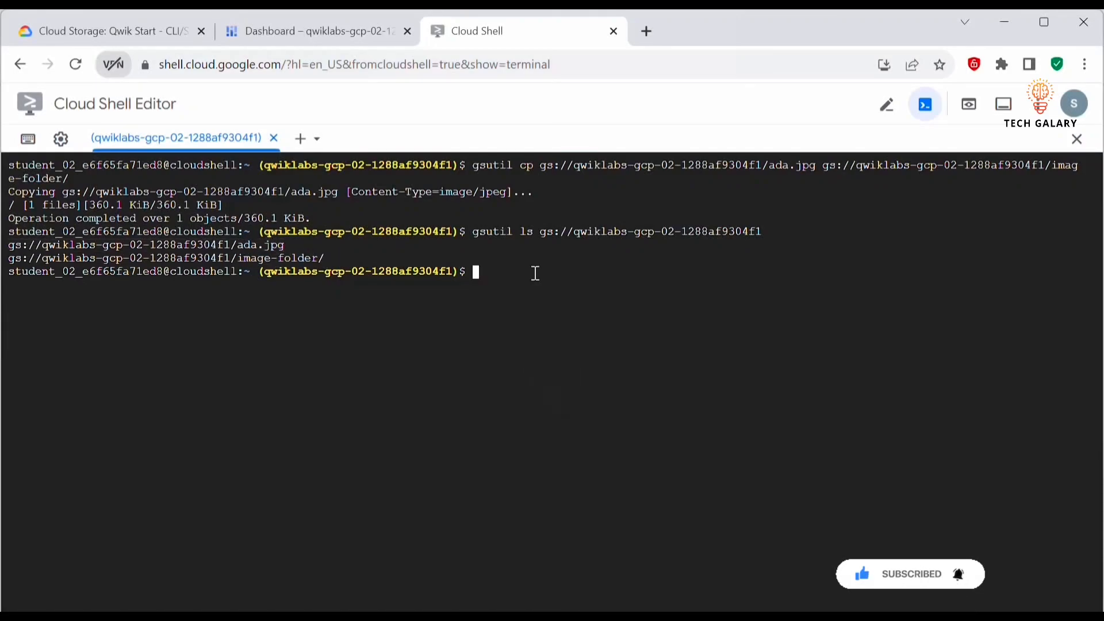
- For Task 6, run gsutil ls -l gs://qwiklabs-gcp-02-1288af9304f1/ada.jpg in Cloud Shell and review the object's creation date and size
{"action": "left_click", "coordinate": [146, 35]}
{"action": "scroll", "coordinate": [592, 391], "scroll_direction": "down", "scroll_amount": 4}
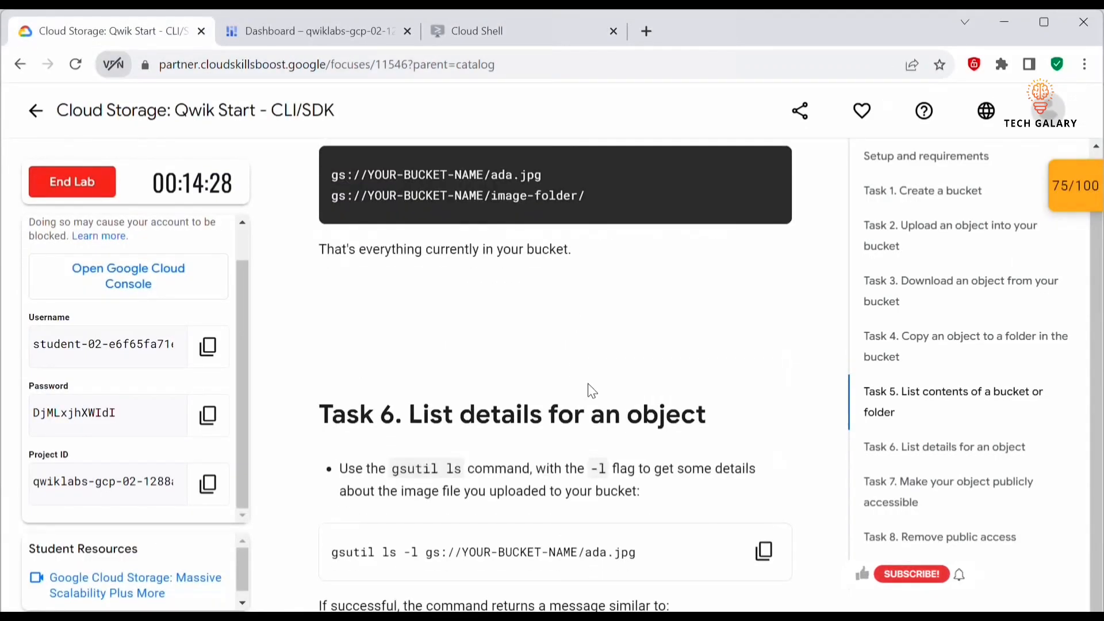
{"action": "scroll", "coordinate": [592, 391], "scroll_direction": "down", "scroll_amount": 3}
{"action": "left_click_drag", "start_coordinate": [403, 247], "coordinate": [456, 247]}
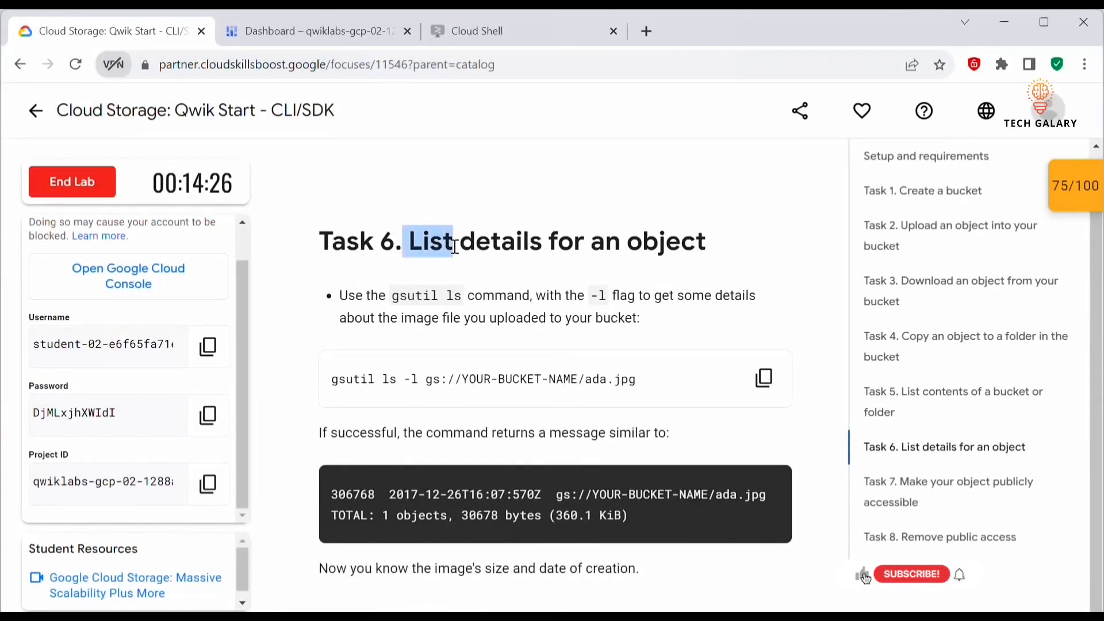
{"action": "left_click", "coordinate": [578, 240]}
{"action": "scroll", "coordinate": [648, 283], "scroll_direction": "down", "scroll_amount": 3}
{"action": "scroll", "coordinate": [601, 213], "scroll_direction": "up", "scroll_amount": 1}
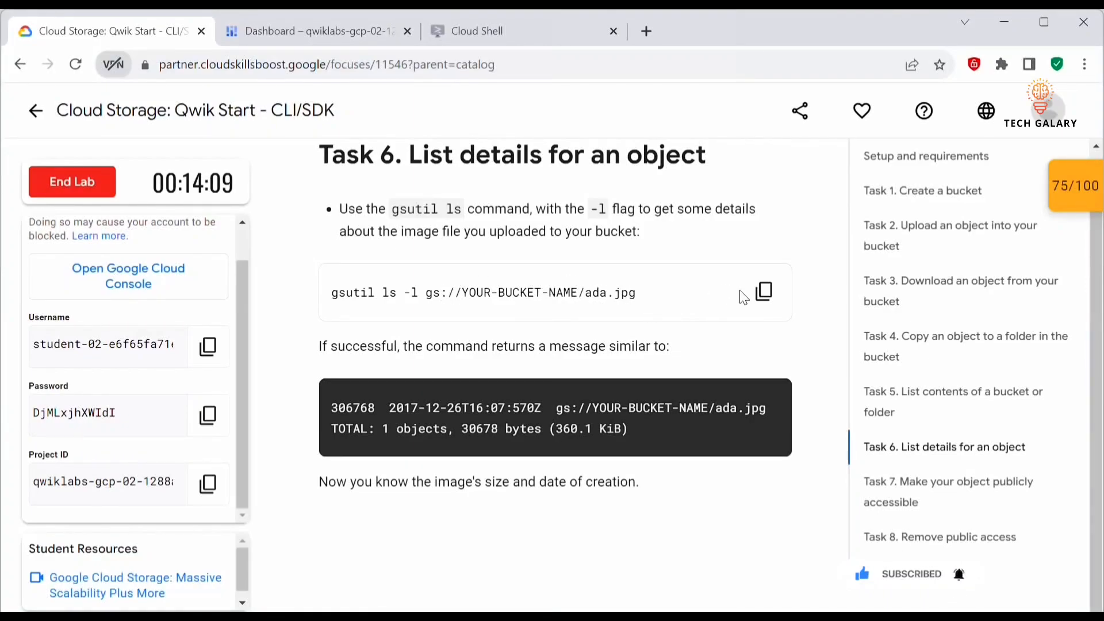
{"action": "left_click", "coordinate": [763, 292]}
{"action": "left_click", "coordinate": [491, 36]}
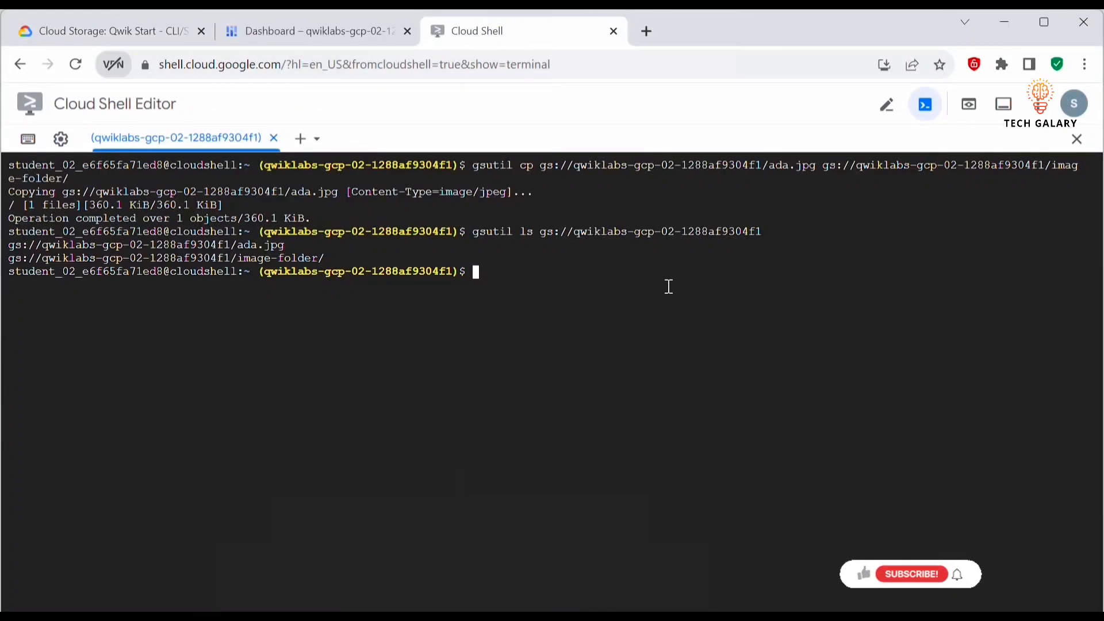
{"action": "key", "text": "ctrl+v"}
{"action": "key", "text": "Return"}
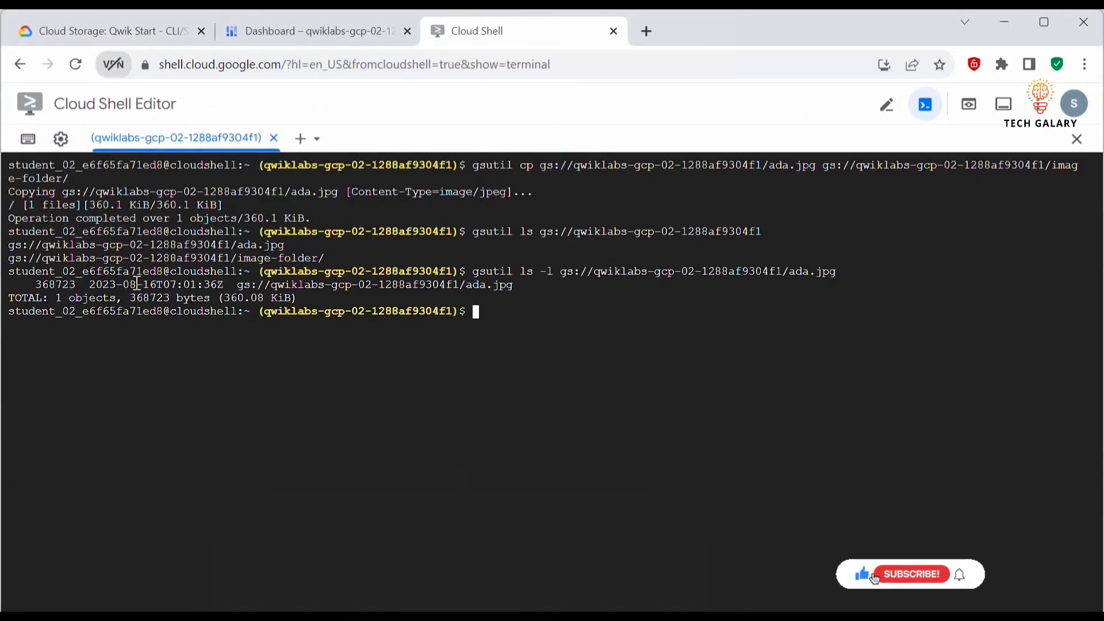
{"action": "double_click", "coordinate": [94, 285]}
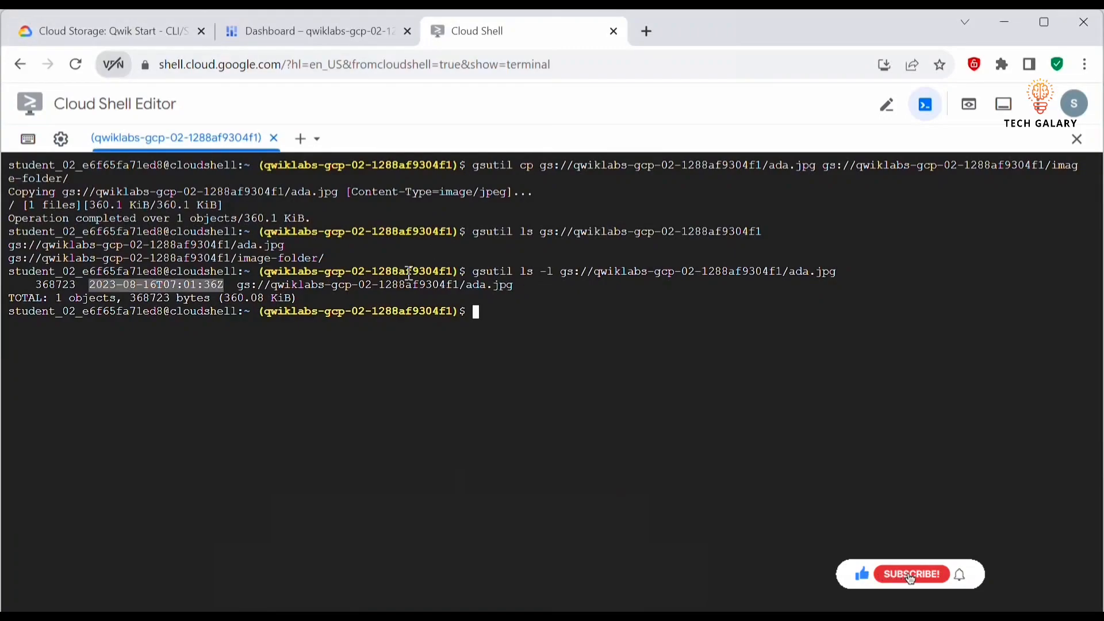
{"action": "double_click", "coordinate": [149, 299]}
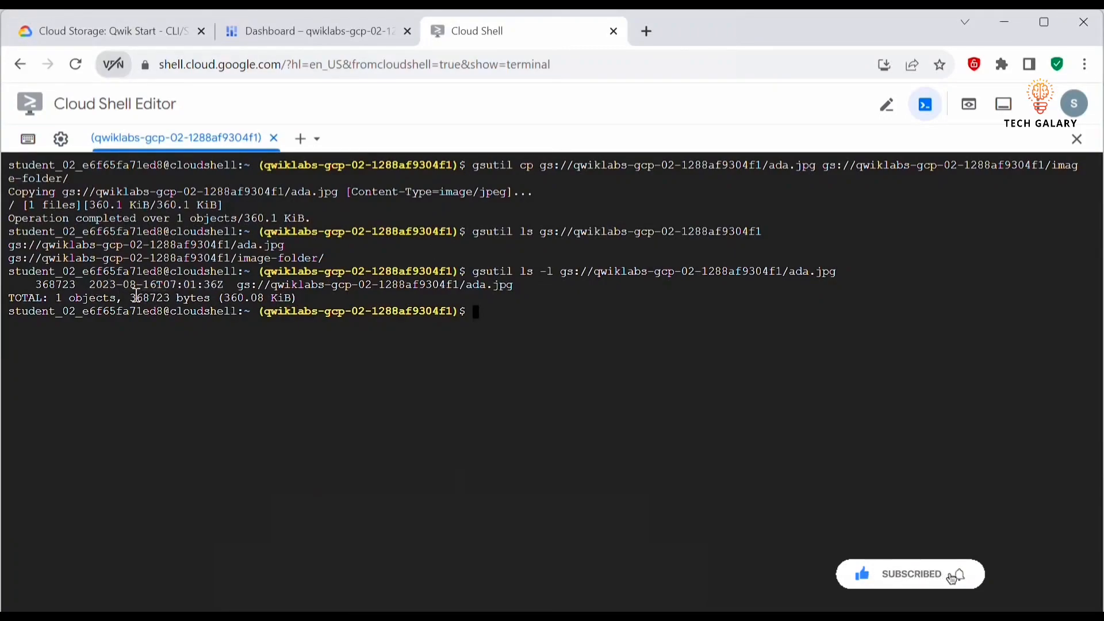
- Examine the Task 7 gsutil acl ch command in the lab instructions, including its AllUsers:R permission and the object path
{"action": "left_click", "coordinate": [85, 26]}
{"action": "scroll", "coordinate": [475, 320], "scroll_direction": "down", "scroll_amount": 5}
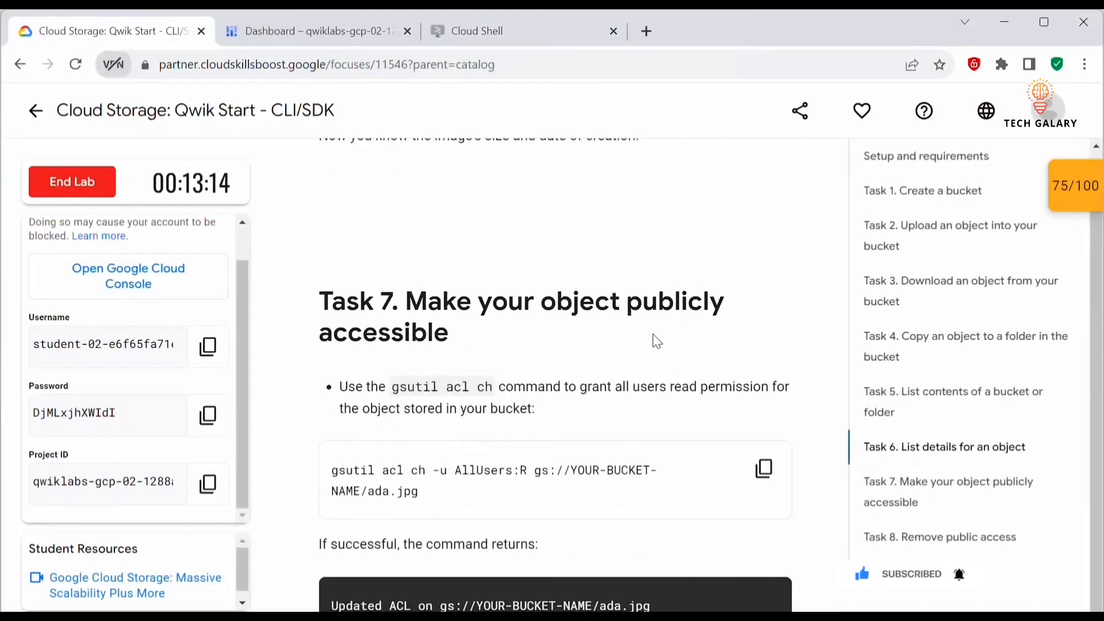
{"action": "scroll", "coordinate": [521, 439], "scroll_direction": "down", "scroll_amount": 3}
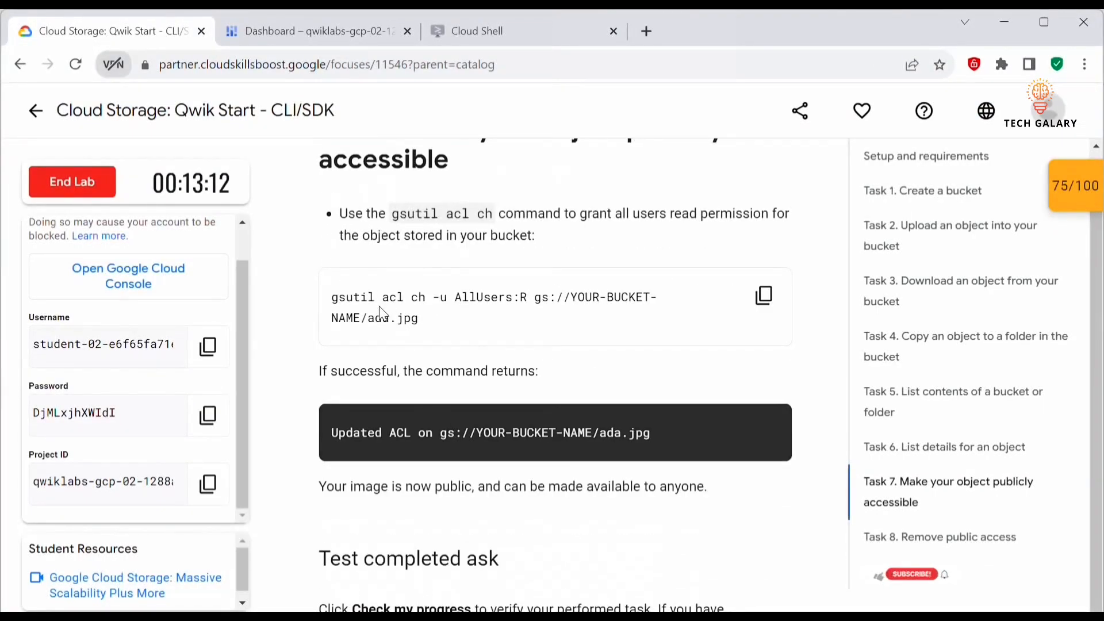
{"action": "left_click_drag", "start_coordinate": [331, 298], "coordinate": [388, 294]}
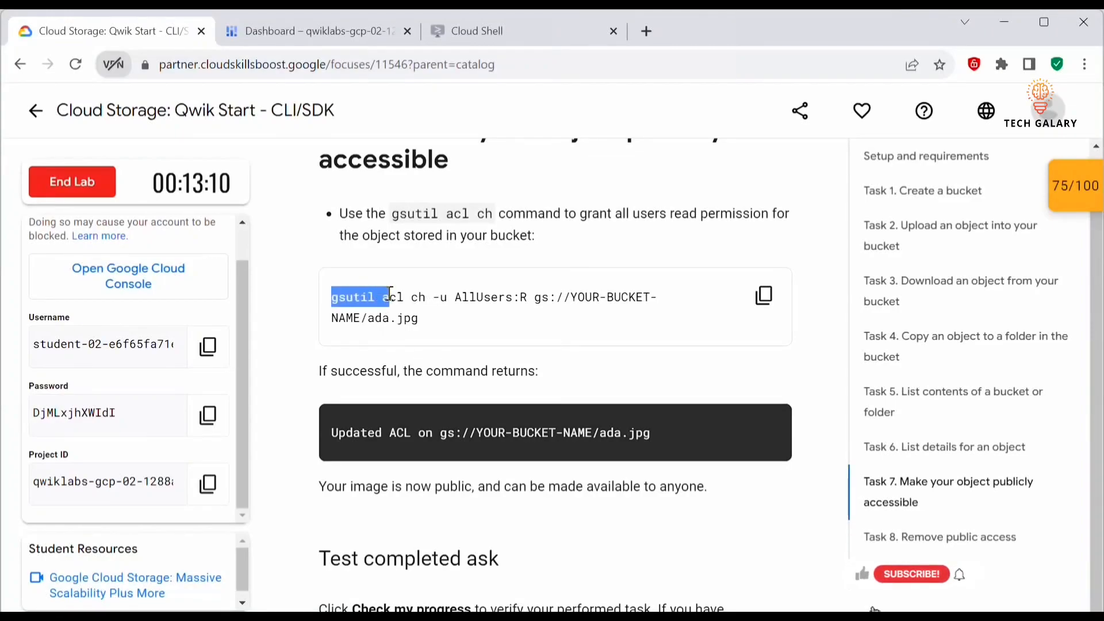
{"action": "left_click", "coordinate": [402, 294]}
{"action": "double_click", "coordinate": [401, 294]}
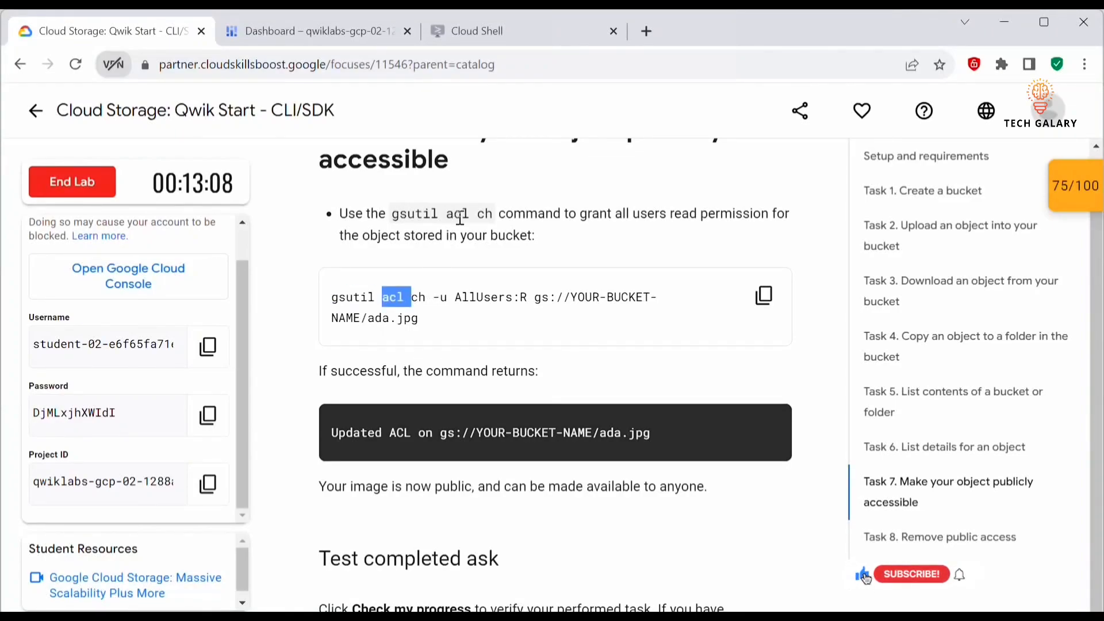
{"action": "double_click", "coordinate": [425, 297]}
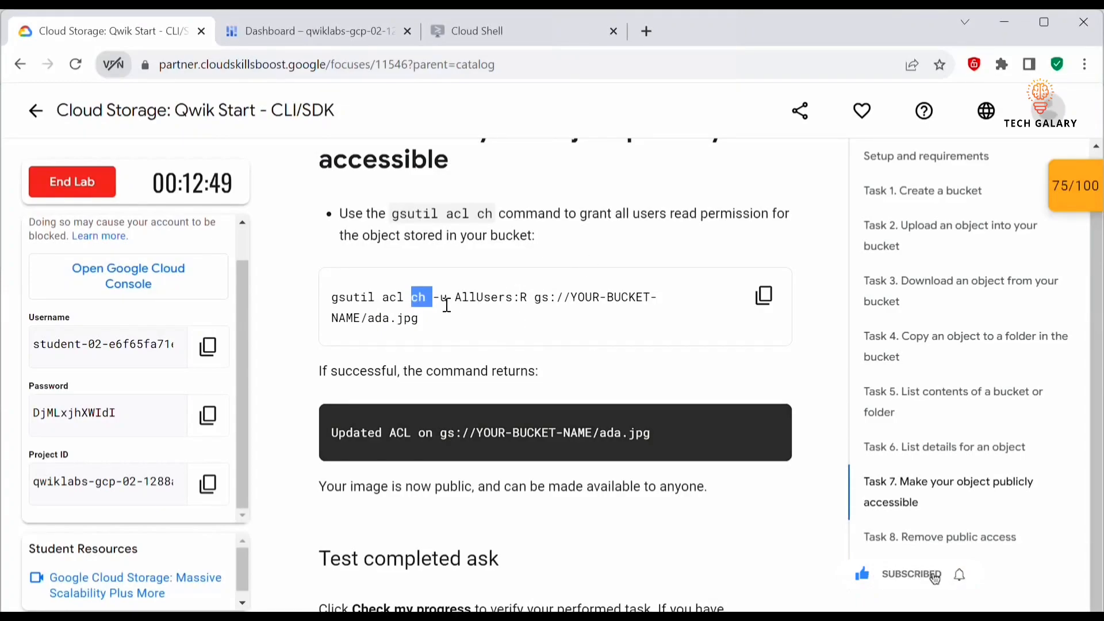
{"action": "left_click_drag", "start_coordinate": [455, 298], "coordinate": [530, 298]}
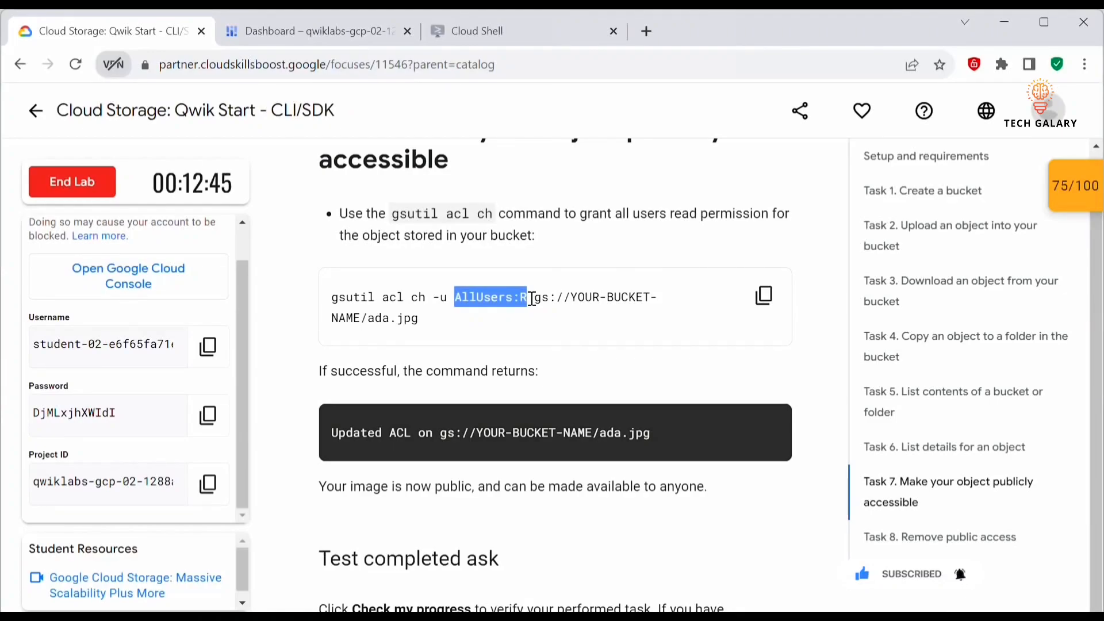
{"action": "left_click", "coordinate": [529, 298]}
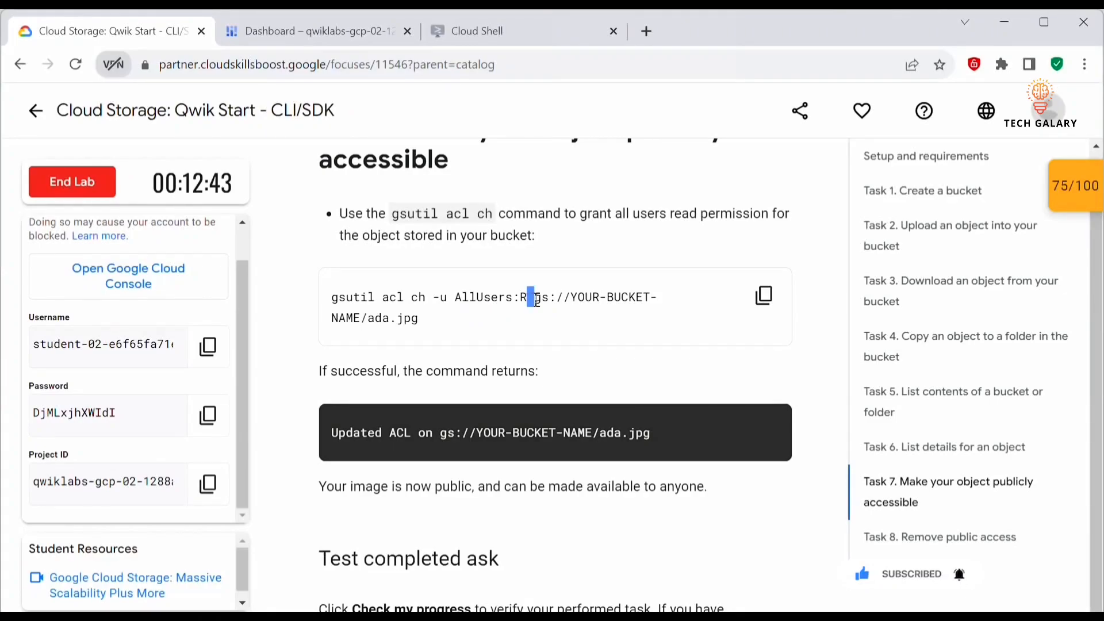
{"action": "left_click_drag", "start_coordinate": [421, 317], "coordinate": [572, 285]}
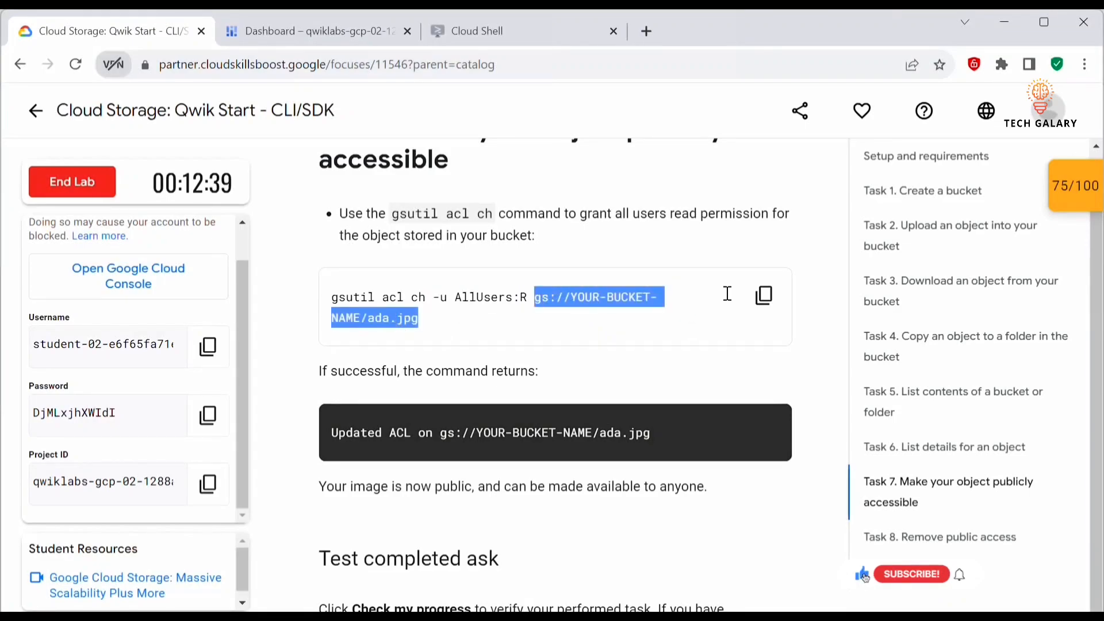
- Grant all users read access by running gsutil acl ch -u AllUsers:R gs://qwiklabs-gcp-02-1288af9304f1/ada.jpg in Cloud Shell
{"action": "left_click", "coordinate": [764, 294]}
{"action": "key", "text": "ctrl+3"}
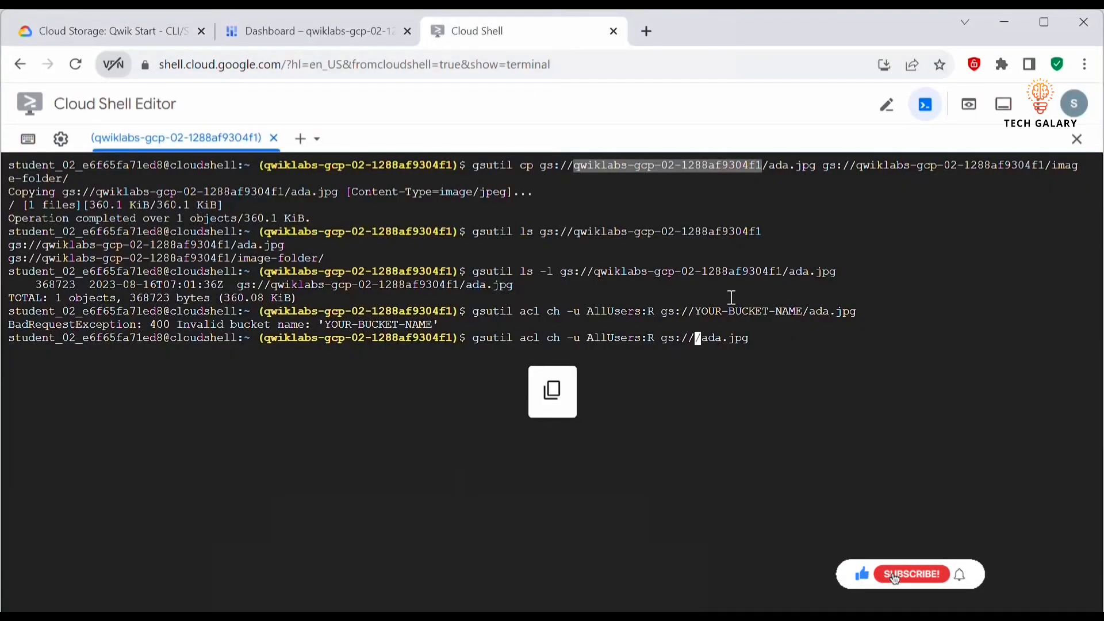
{"action": "key", "text": "ctrl+v"}
{"action": "key", "text": "Right"}
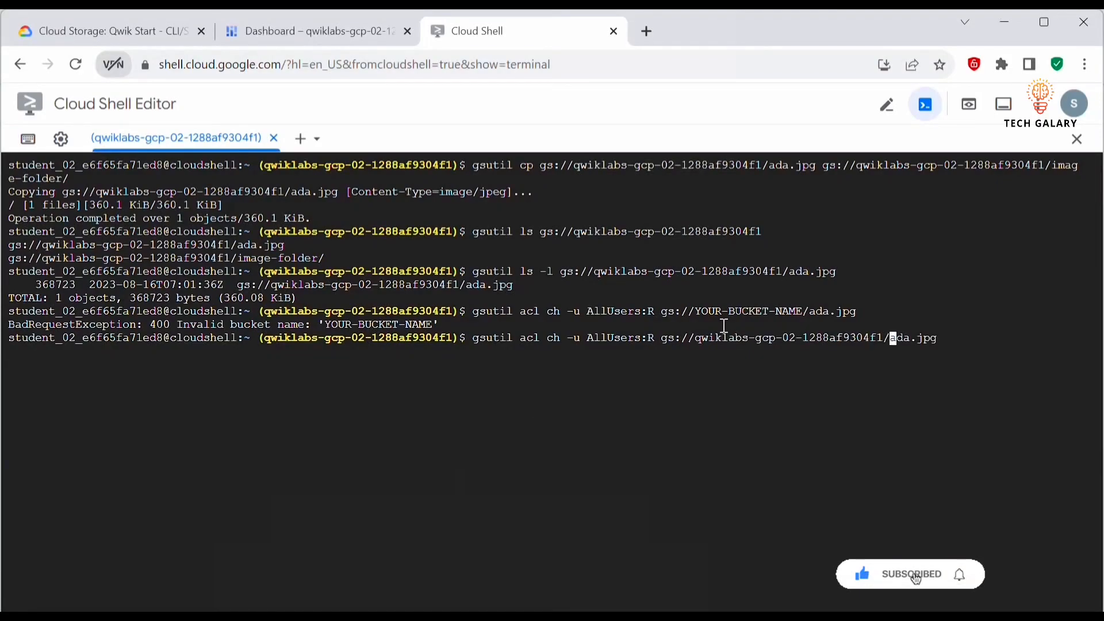
{"action": "key", "text": "End"}
{"action": "key", "text": "Return"}
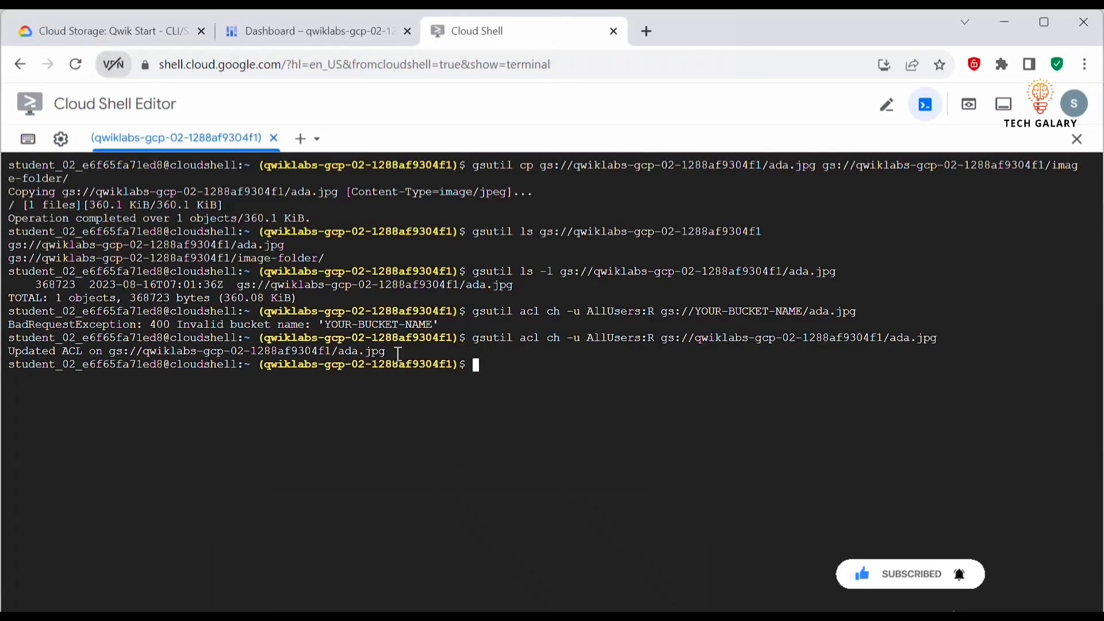
- Check the lab progress for the Task 7 objective of making the object publicly accessible and read the instructions for validating public availability
{"action": "left_click", "coordinate": [88, 28]}
{"action": "scroll", "coordinate": [460, 345], "scroll_direction": "down", "scroll_amount": 7}
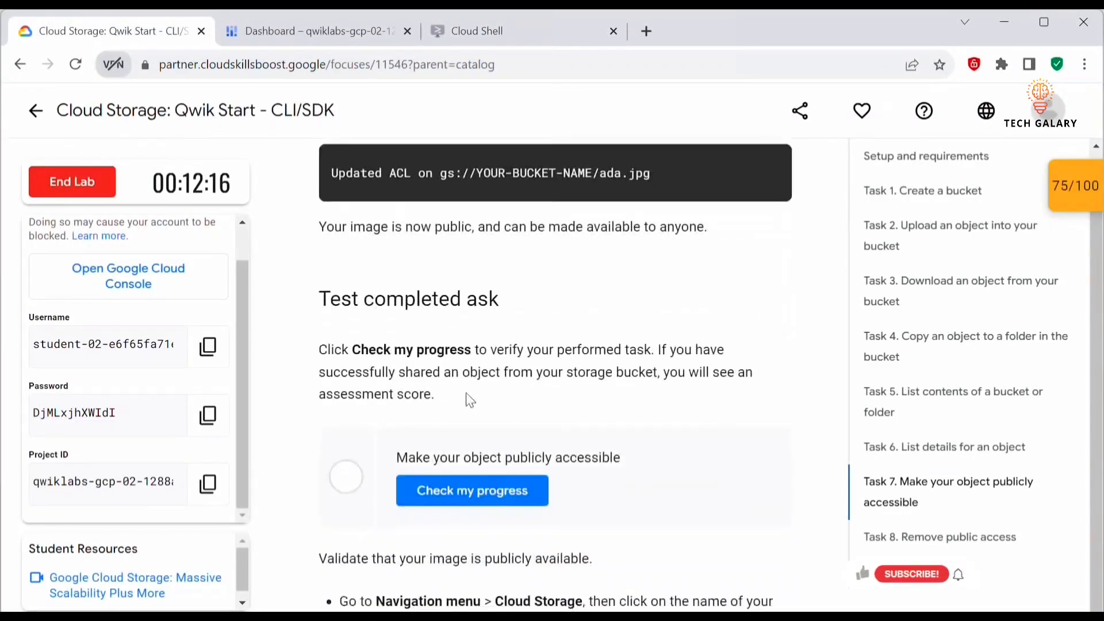
{"action": "left_click", "coordinate": [472, 330]}
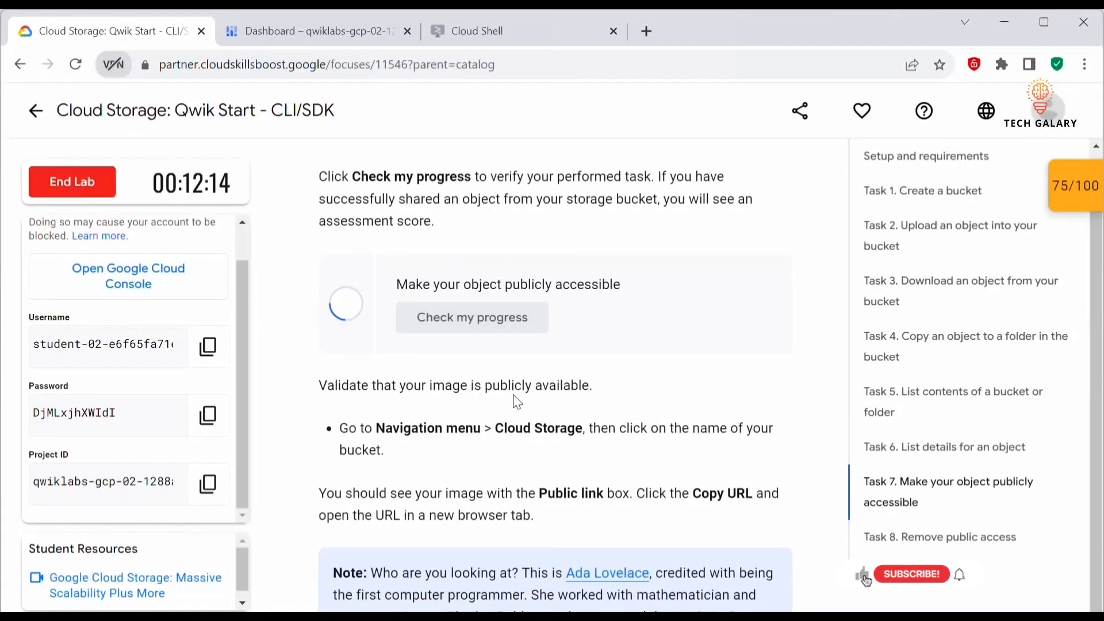
{"action": "scroll", "coordinate": [516, 401], "scroll_direction": "up", "scroll_amount": 3}
{"action": "scroll", "coordinate": [517, 401], "scroll_direction": "up", "scroll_amount": 3}
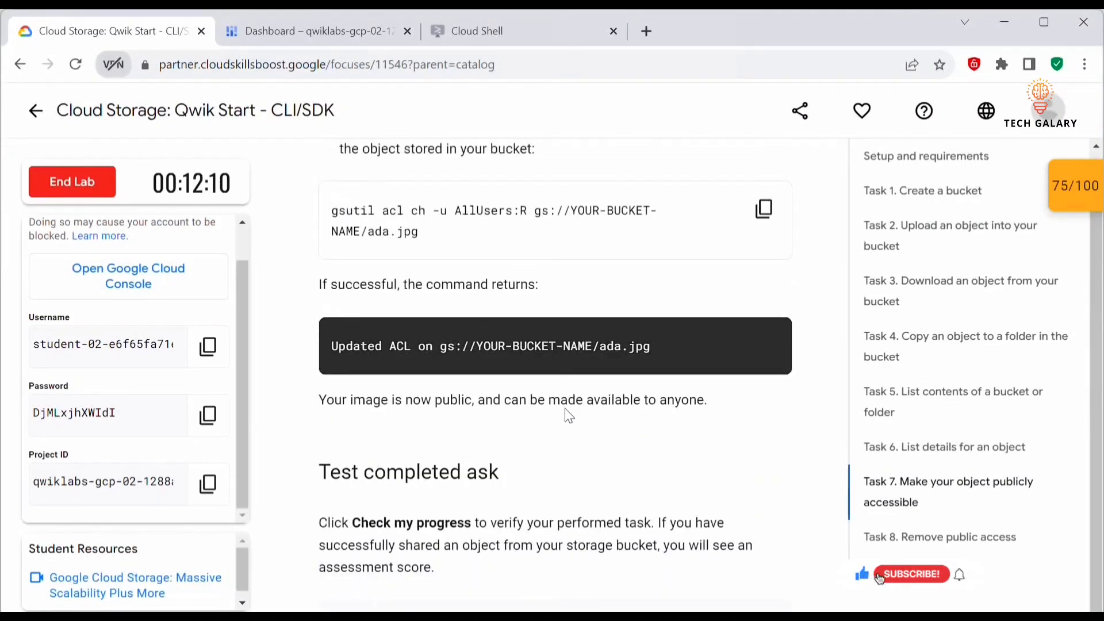
{"action": "scroll", "coordinate": [569, 415], "scroll_direction": "down", "scroll_amount": 5}
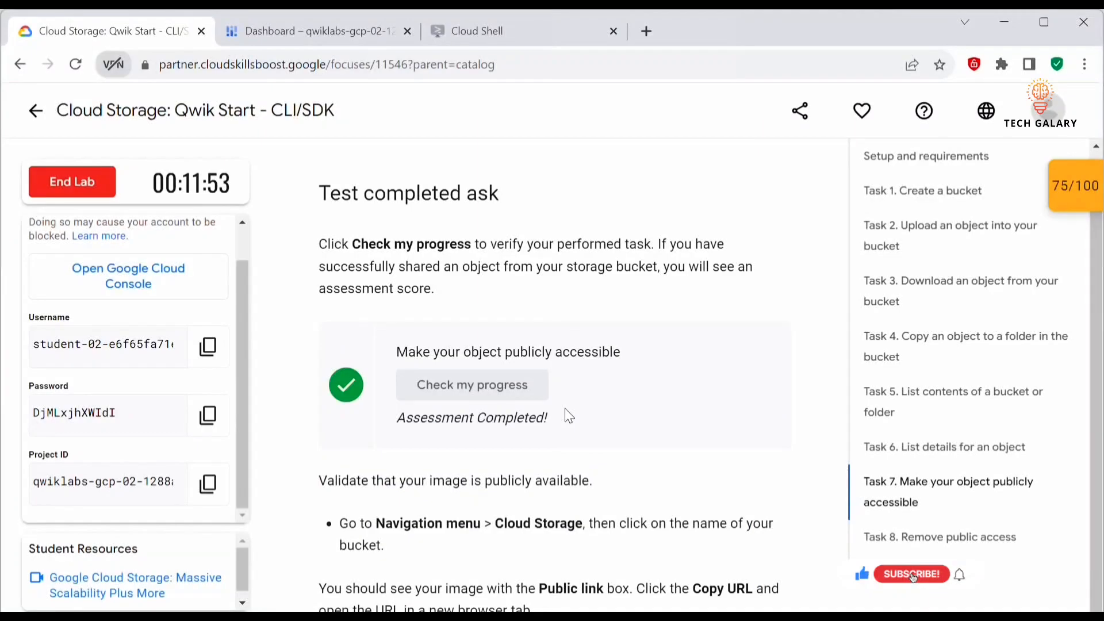
{"action": "scroll", "coordinate": [569, 415], "scroll_direction": "down", "scroll_amount": 7}
{"action": "scroll", "coordinate": [564, 408], "scroll_direction": "up", "scroll_amount": 4}
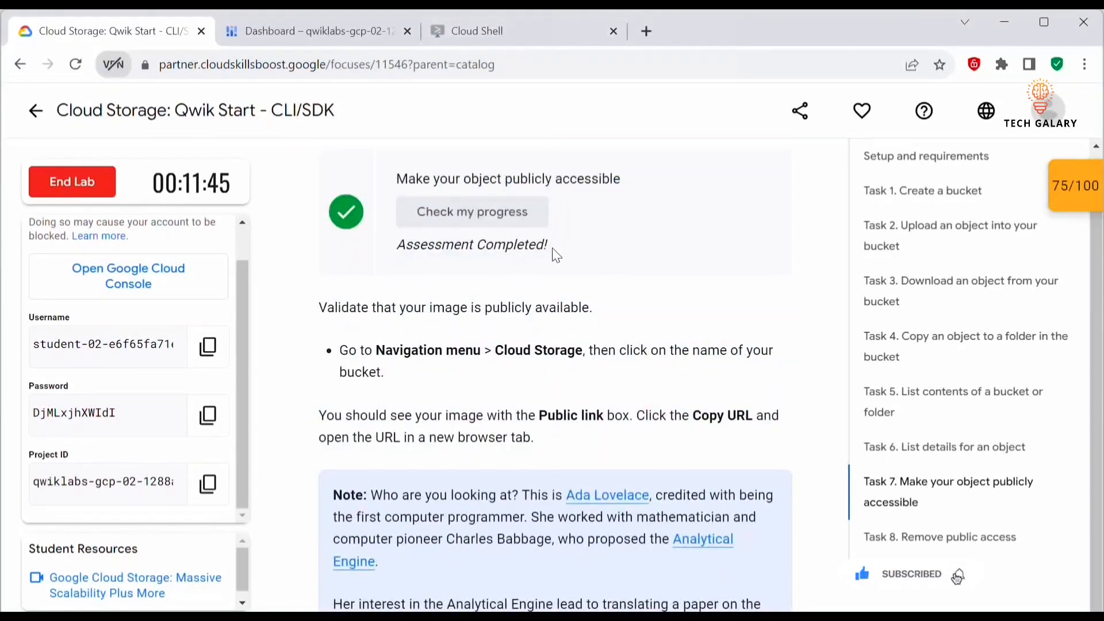
- In the Google Cloud console, open the qwiklabs-gcp-02-1288af9304f1 bucket in Cloud Storage and look at the public access setting of ada.jpg
{"action": "left_click", "coordinate": [339, 33]}
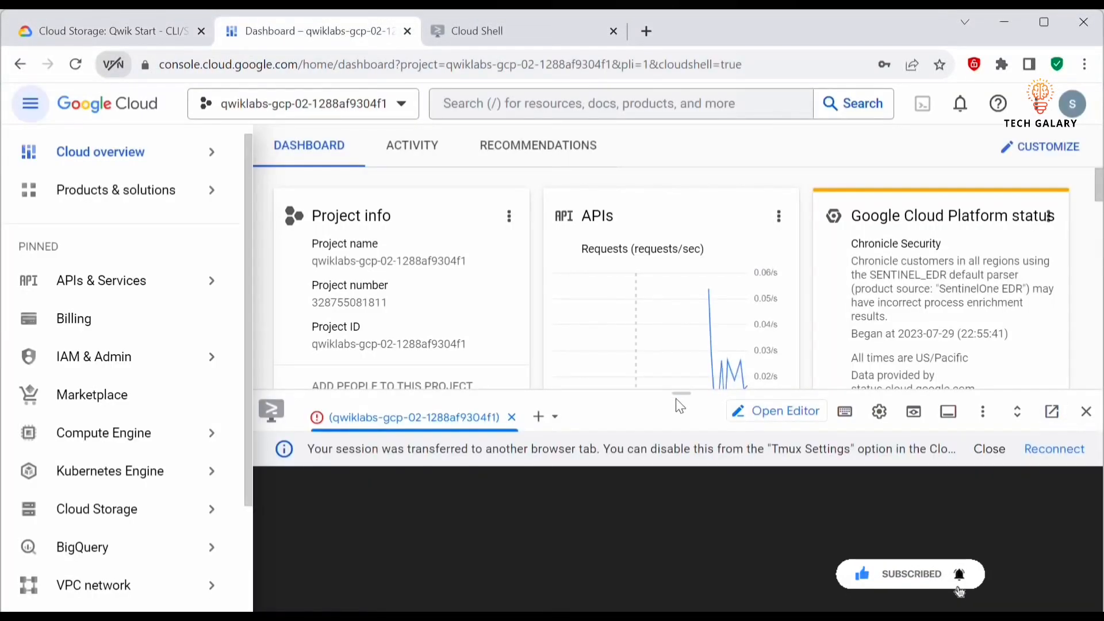
{"action": "left_click_drag", "start_coordinate": [688, 389], "coordinate": [684, 595]}
{"action": "left_click", "coordinate": [111, 511]}
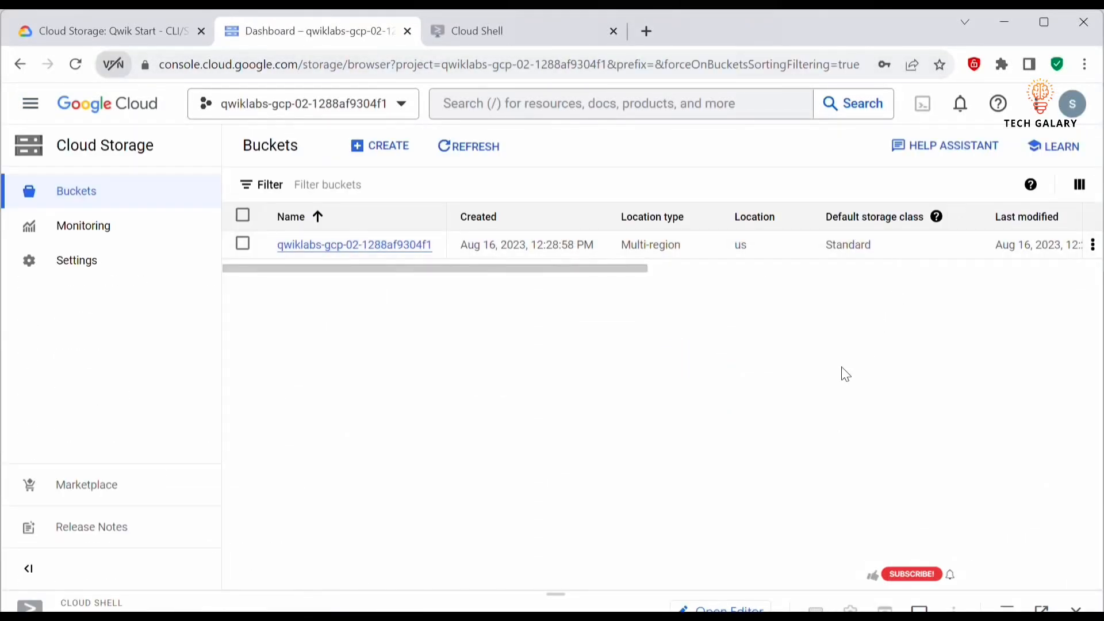
{"action": "left_click", "coordinate": [345, 244]}
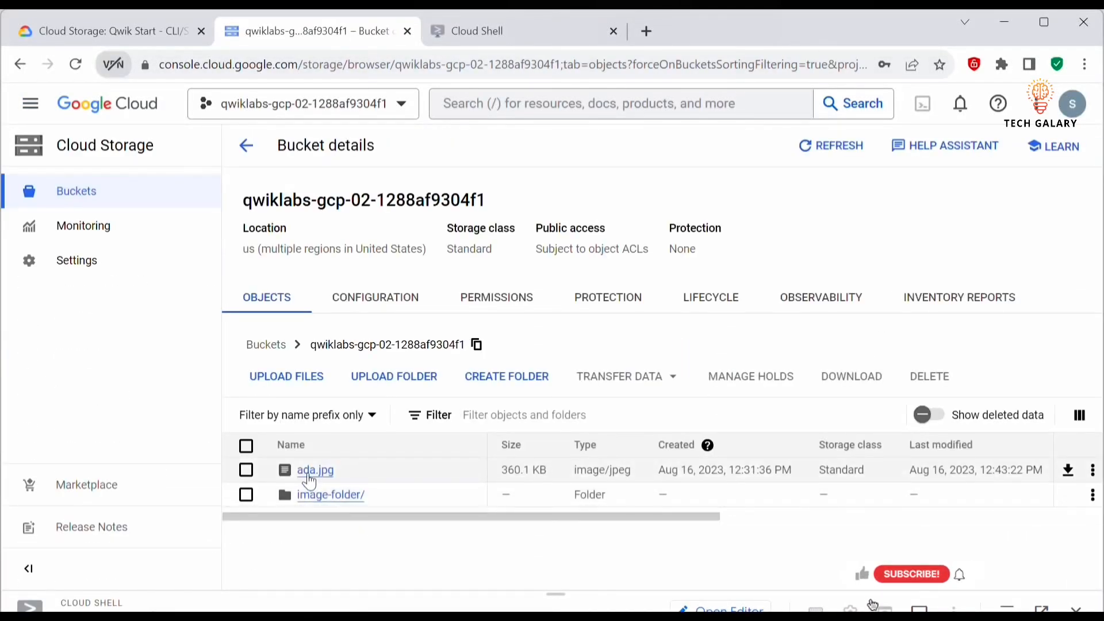
{"action": "left_click", "coordinate": [1067, 328]}
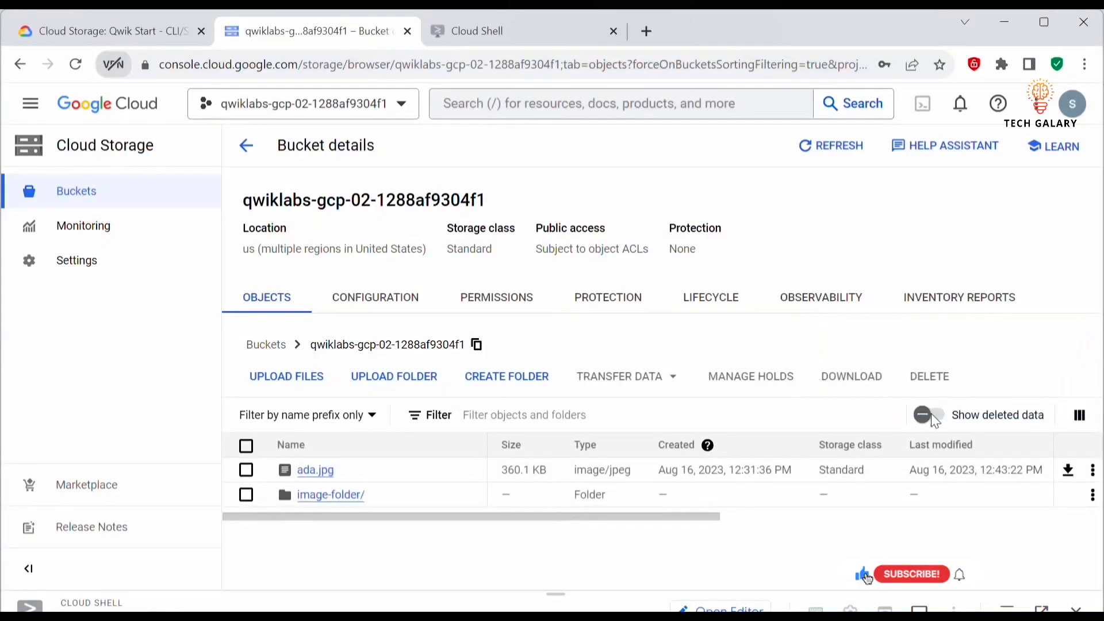
{"action": "left_click_drag", "start_coordinate": [597, 523], "coordinate": [847, 504]}
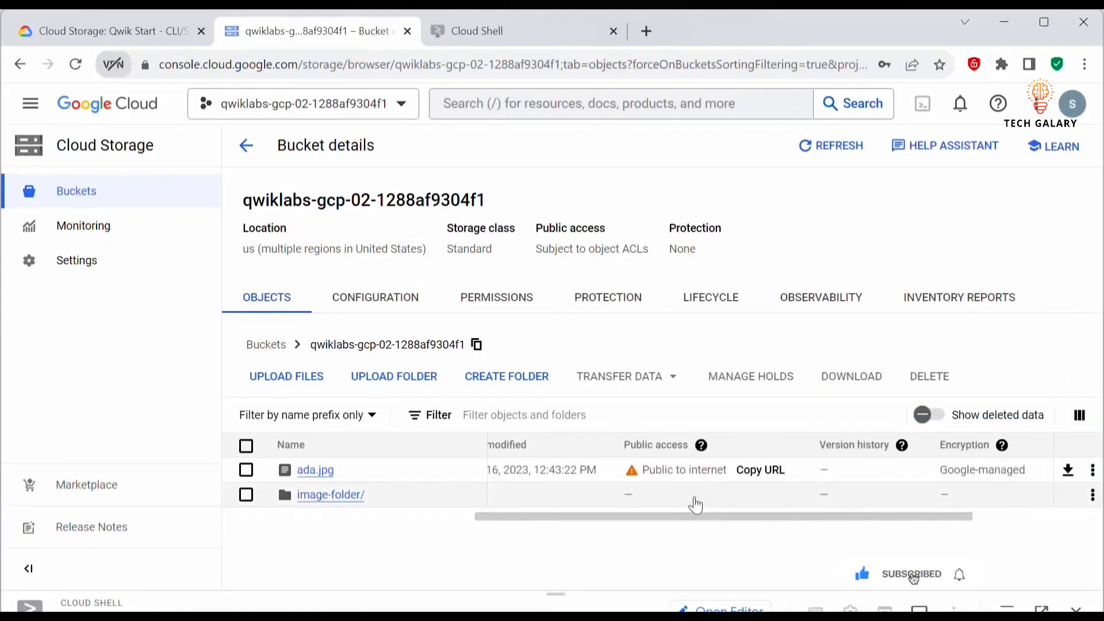
- Copy the public URL of ada.jpg and view the image at that address in a separate browser tab, closing the tab when done
{"action": "left_click", "coordinate": [766, 476]}
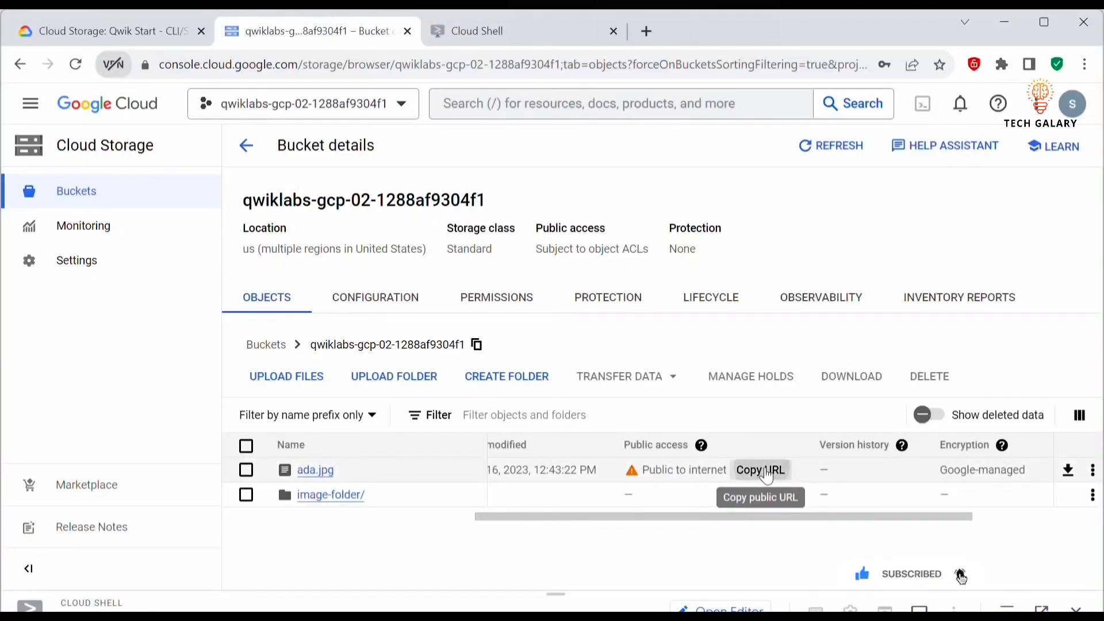
{"action": "left_click", "coordinate": [642, 33]}
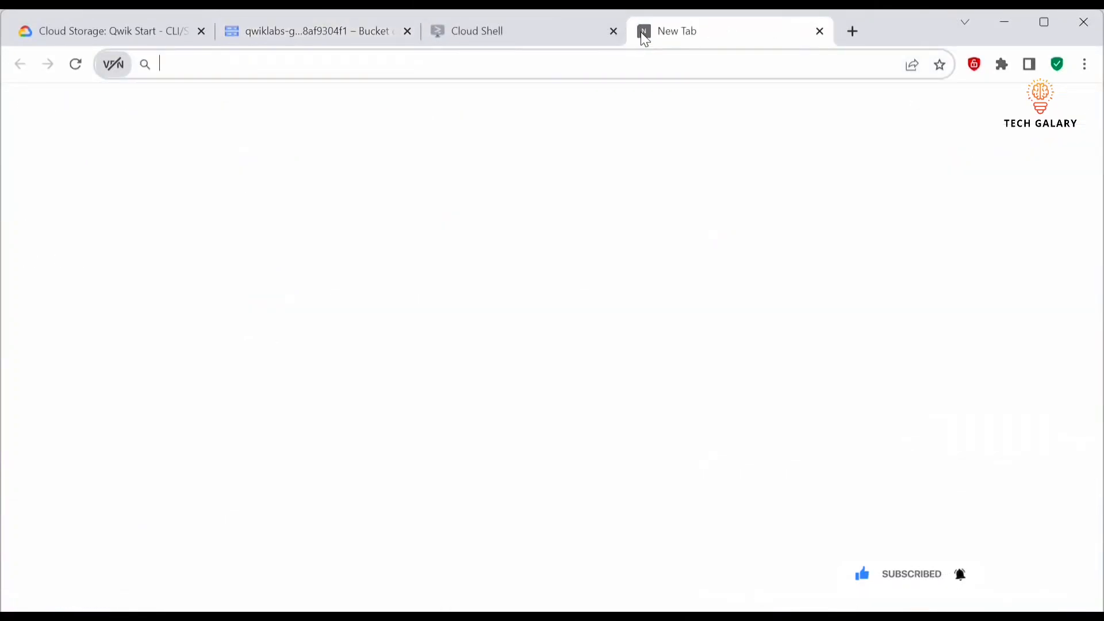
{"action": "type", "text": "https://storage.googleapis.com/qwiklabs-gcp-02-1288af9304f1/ada.jpg"}
{"action": "key", "text": "Return"}
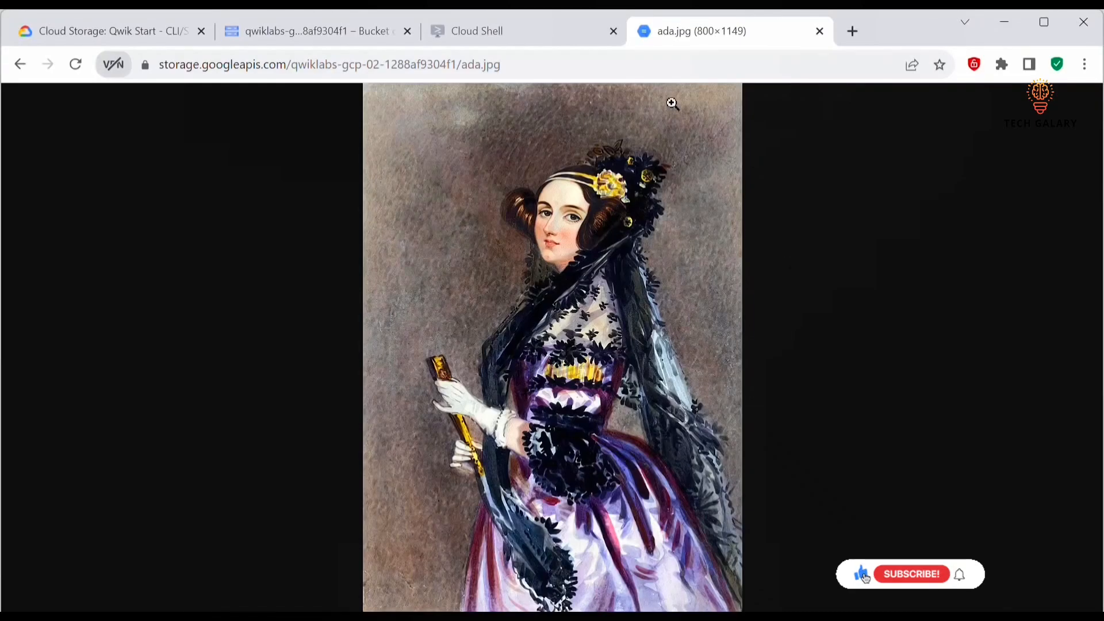
{"action": "left_click", "coordinate": [820, 31]}
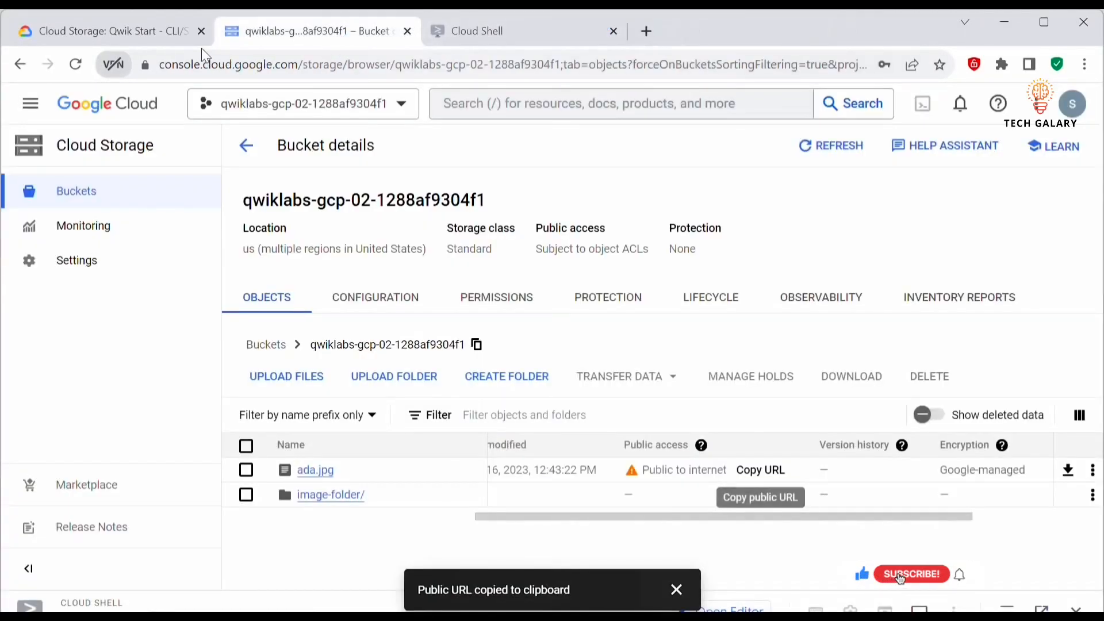
- In the lab instructions, answer the Test your understanding question about access control lists with True
{"action": "left_click", "coordinate": [106, 31]}
{"action": "scroll", "coordinate": [543, 352], "scroll_direction": "down", "scroll_amount": 10}
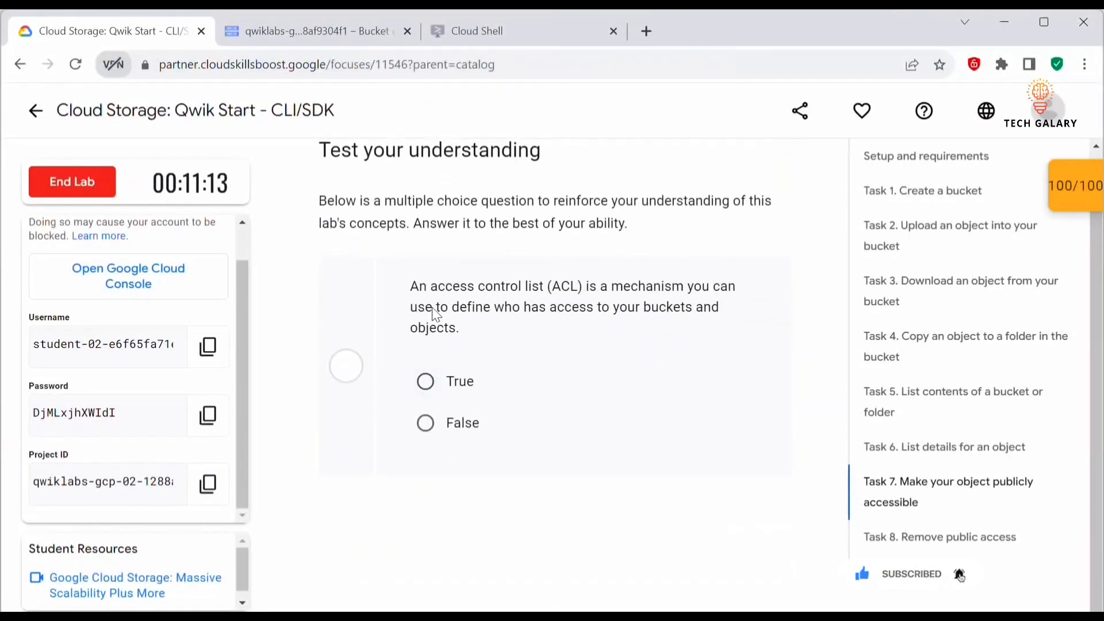
{"action": "left_click_drag", "start_coordinate": [446, 286], "coordinate": [600, 325]}
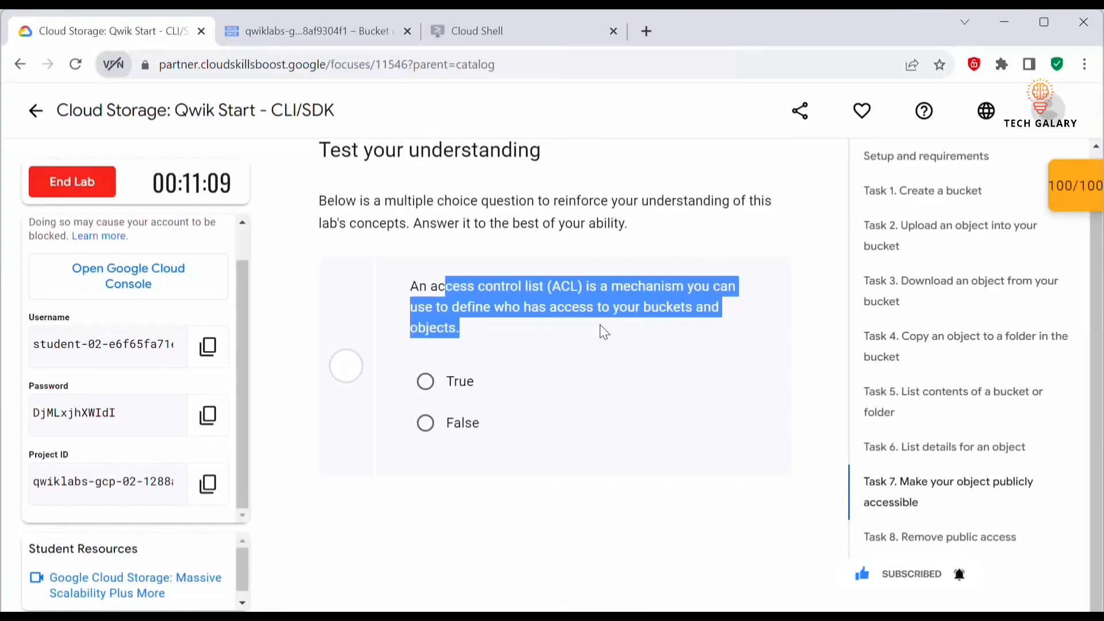
{"action": "left_click", "coordinate": [457, 382]}
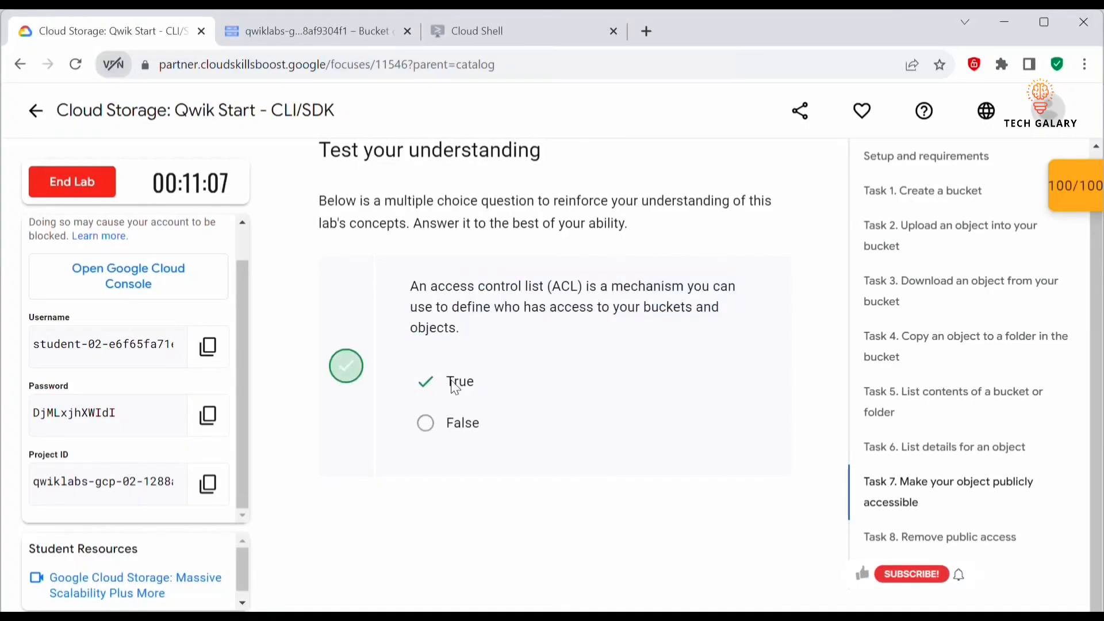
- Read the Task 8 instructions on removing public access and copy the gsutil acl ch -d AllUsers command
{"action": "scroll", "coordinate": [567, 400], "scroll_direction": "down", "scroll_amount": 2}
{"action": "scroll", "coordinate": [566, 400], "scroll_direction": "down", "scroll_amount": 6}
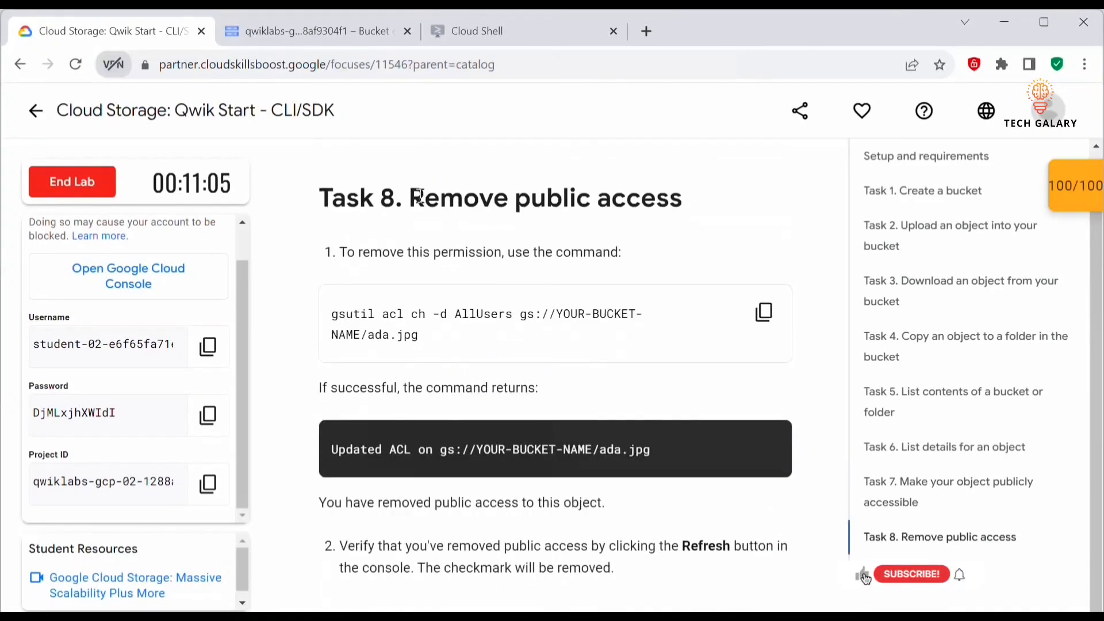
{"action": "left_click_drag", "start_coordinate": [426, 199], "coordinate": [660, 206]}
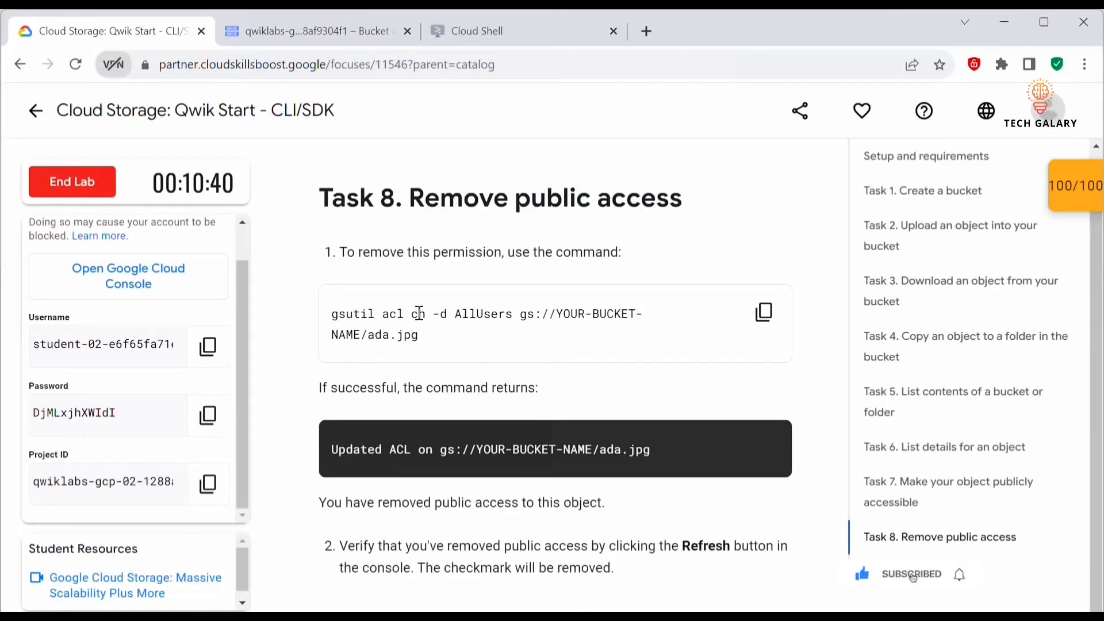
{"action": "left_click_drag", "start_coordinate": [447, 318], "coordinate": [437, 313]}
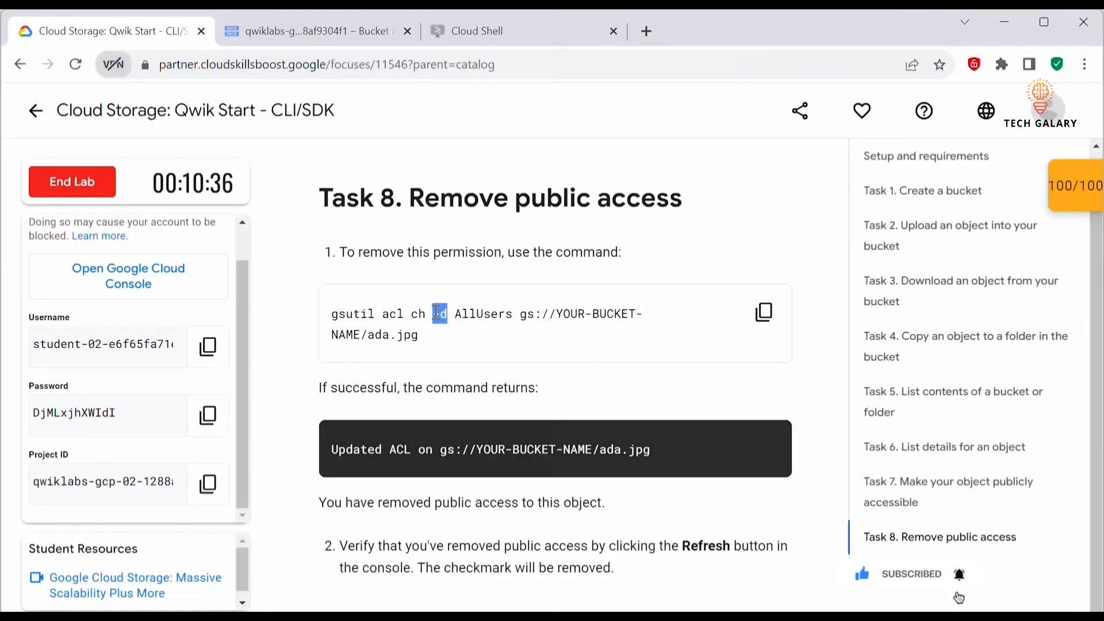
{"action": "left_click", "coordinate": [496, 343]}
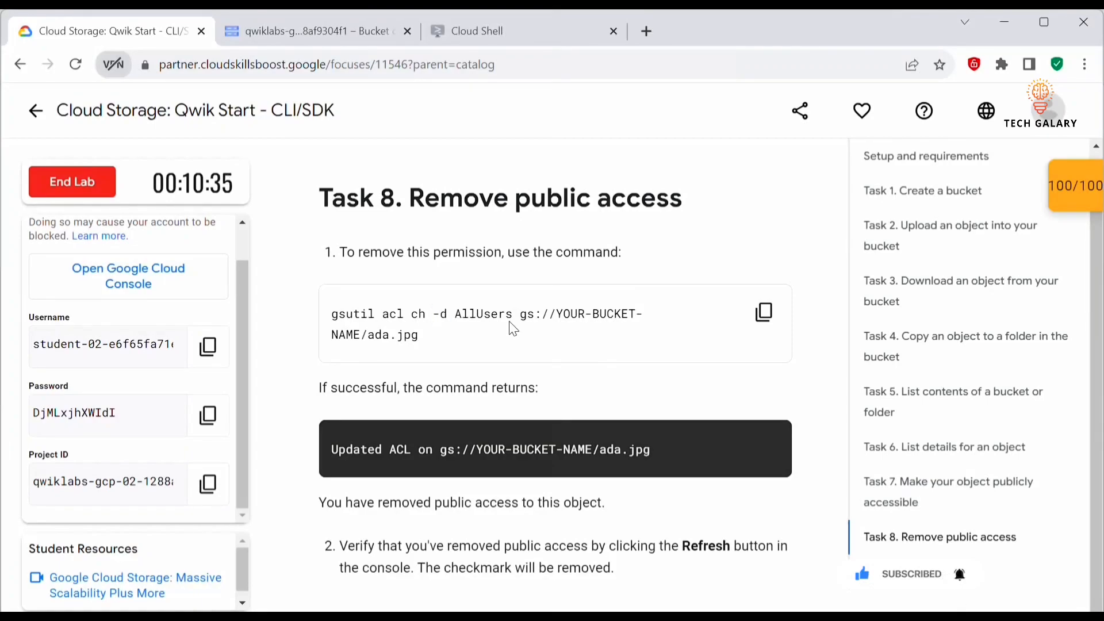
{"action": "left_click", "coordinate": [764, 313]}
- Remove public access by running gsutil acl ch -d AllUsers gs://qwiklabs-gcp-02-1288af9304f1/ada.jpg in Cloud Shell
{"action": "left_click", "coordinate": [463, 30]}
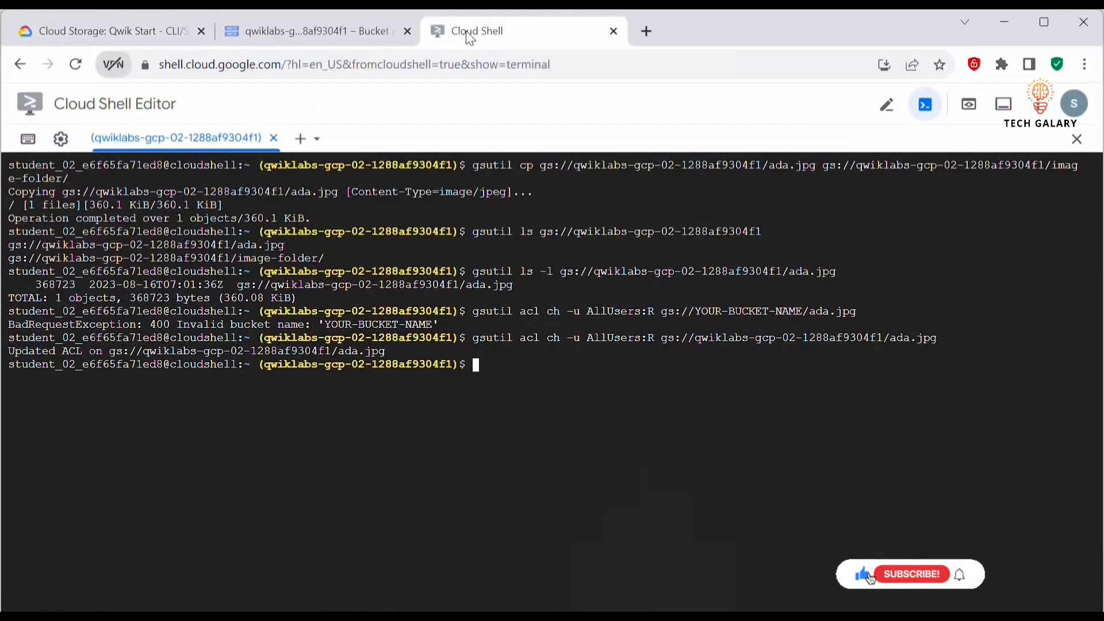
{"action": "double_click", "coordinate": [768, 339]}
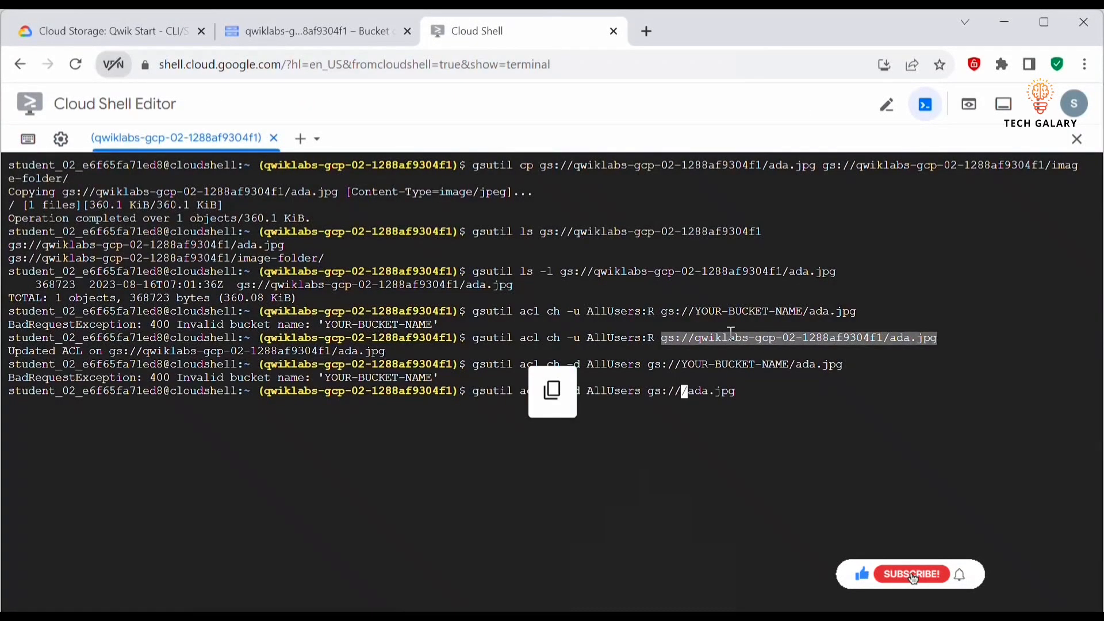
{"action": "left_click", "coordinate": [699, 340]}
{"action": "left_click_drag", "start_coordinate": [699, 339], "coordinate": [883, 339]}
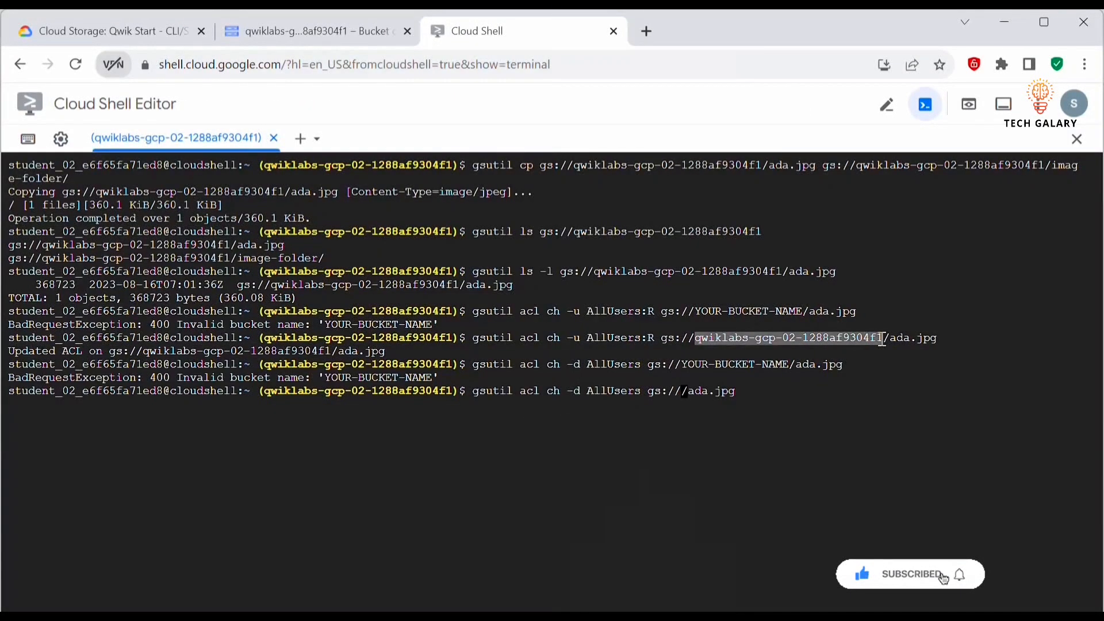
{"action": "key", "text": "ctrl+v"}
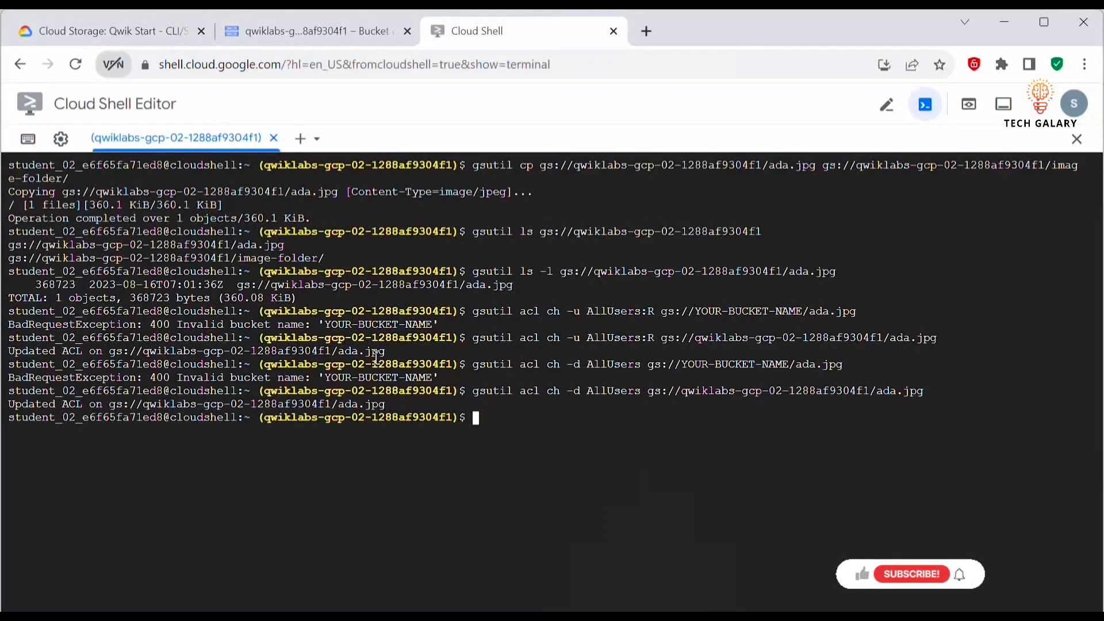
{"action": "left_click_drag", "start_coordinate": [385, 404], "coordinate": [328, 404]}
- Refresh the object list of the qwiklabs-gcp-02-1288af9304f1 bucket in the Google Cloud console and check the public access of ada.jpg
{"action": "left_click", "coordinate": [305, 31]}
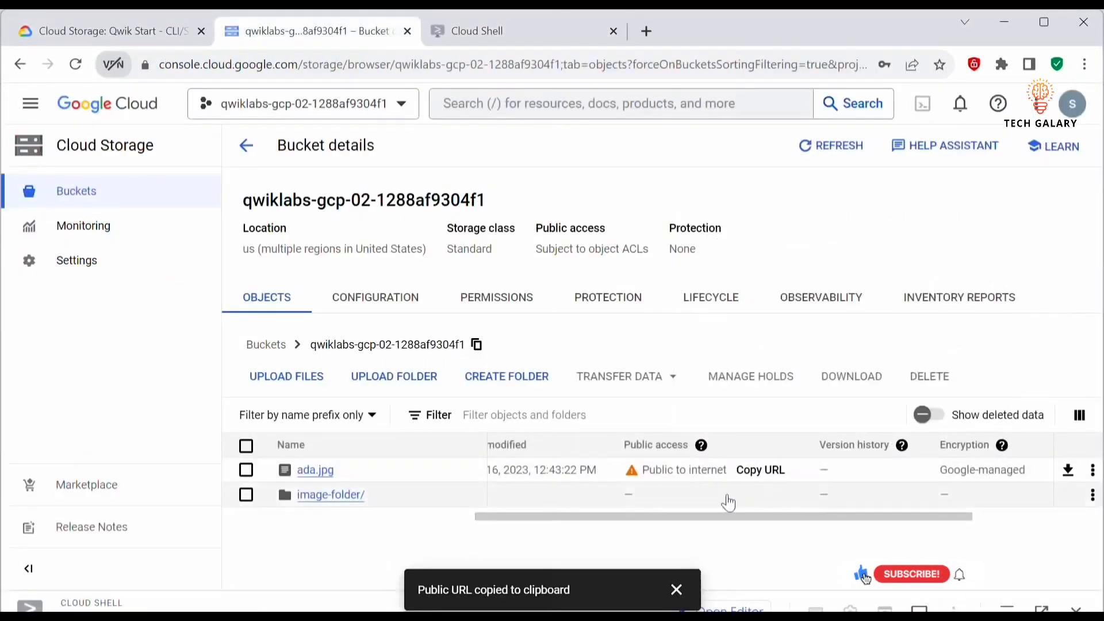
{"action": "left_click", "coordinate": [686, 497]}
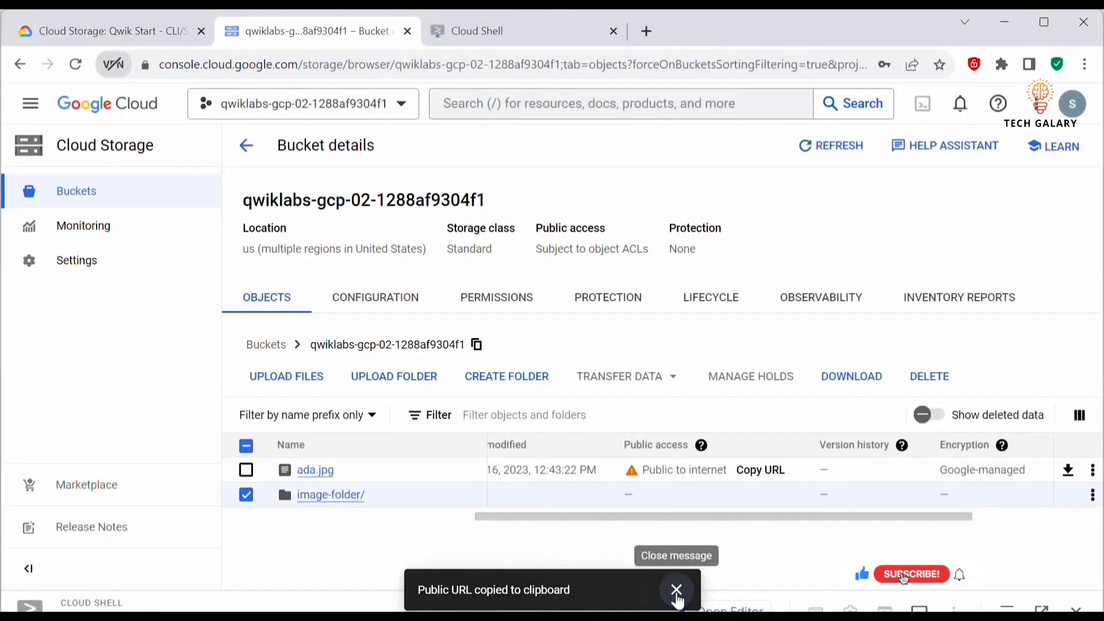
{"action": "left_click", "coordinate": [676, 590]}
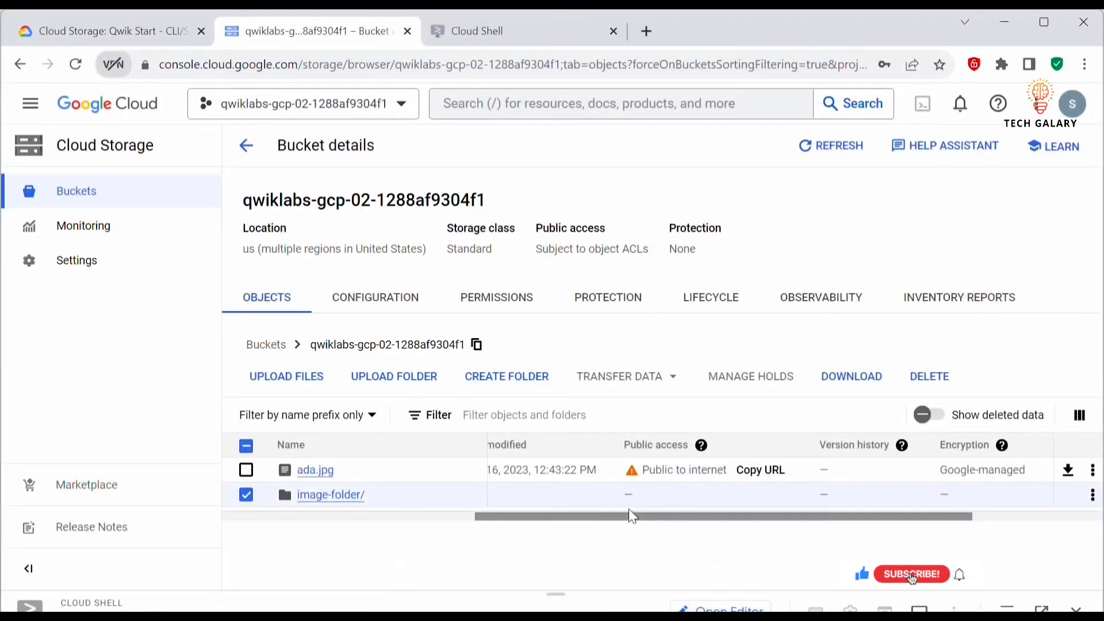
{"action": "left_click", "coordinate": [245, 502]}
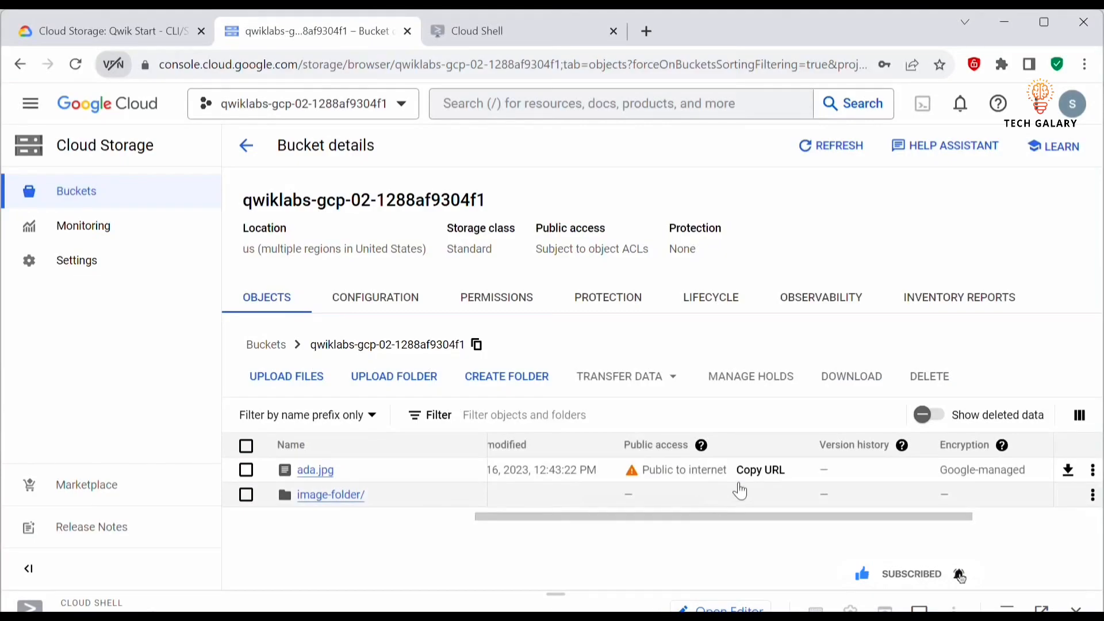
{"action": "left_click", "coordinate": [850, 151]}
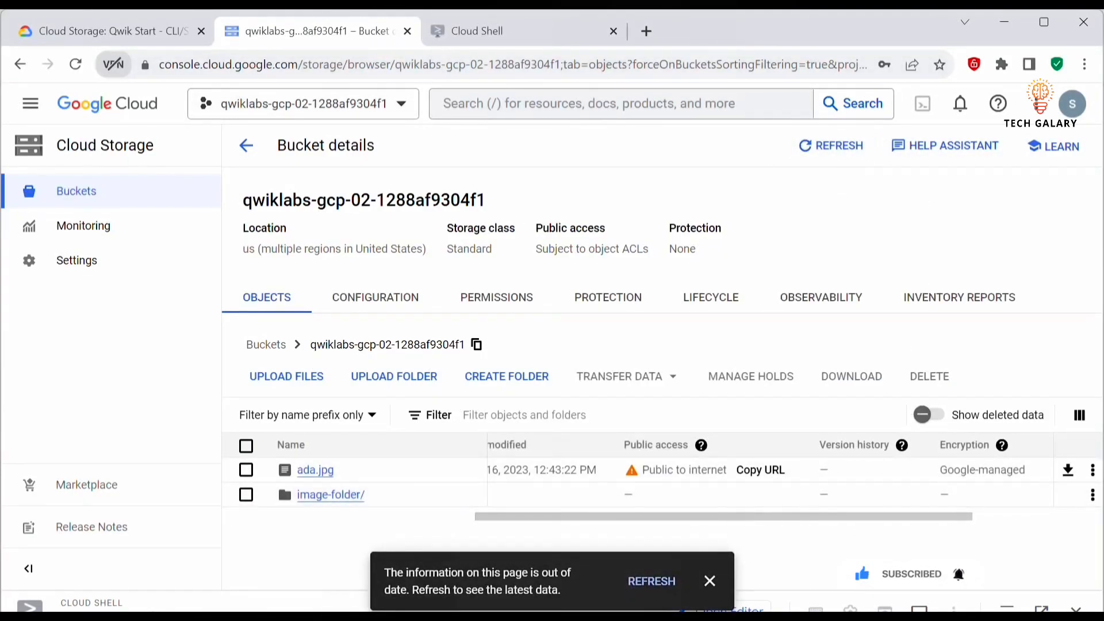
{"action": "left_click", "coordinate": [711, 582]}
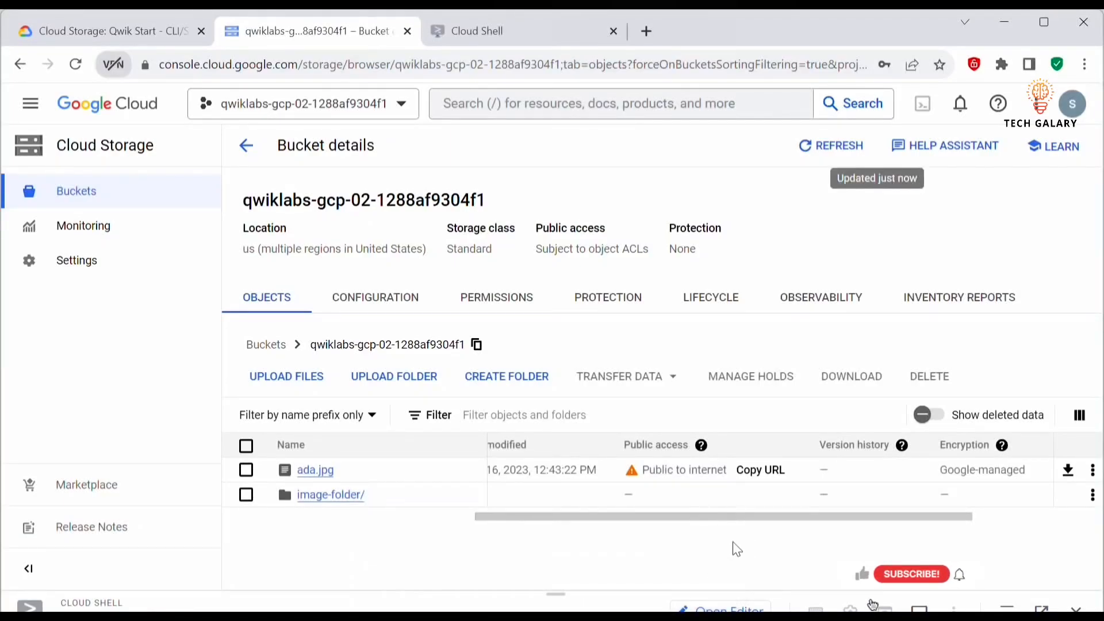
{"action": "left_click", "coordinate": [830, 150]}
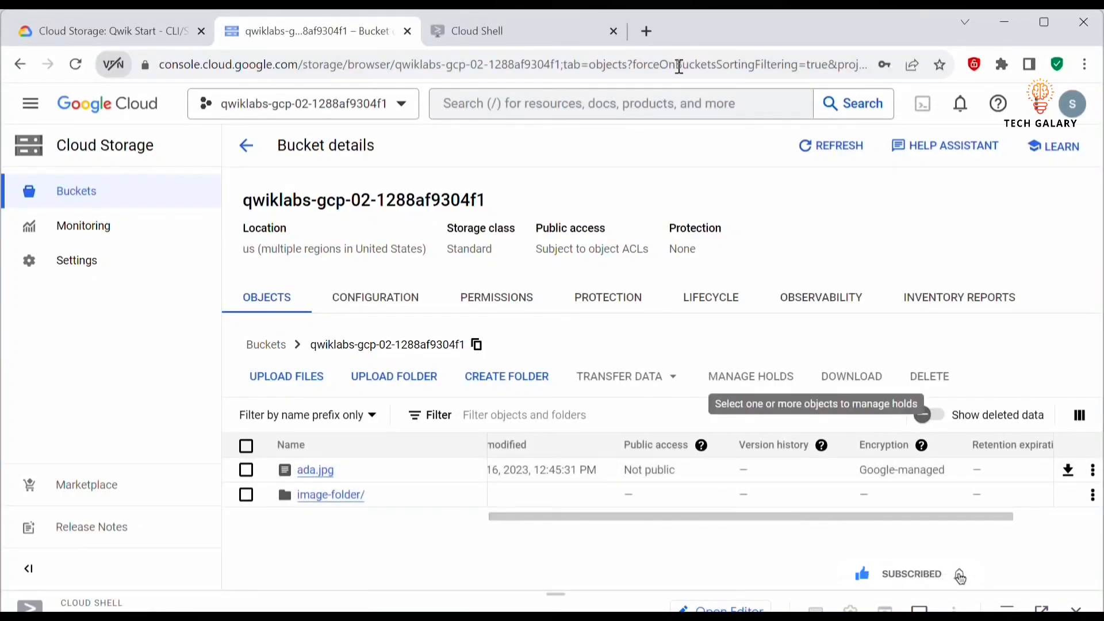
- Submit allUsers as the answer to the lab's question about which permission entry to remove to stop publicly sharing an object
{"action": "left_click", "coordinate": [67, 34]}
{"action": "scroll", "coordinate": [504, 457], "scroll_direction": "down", "scroll_amount": 9}
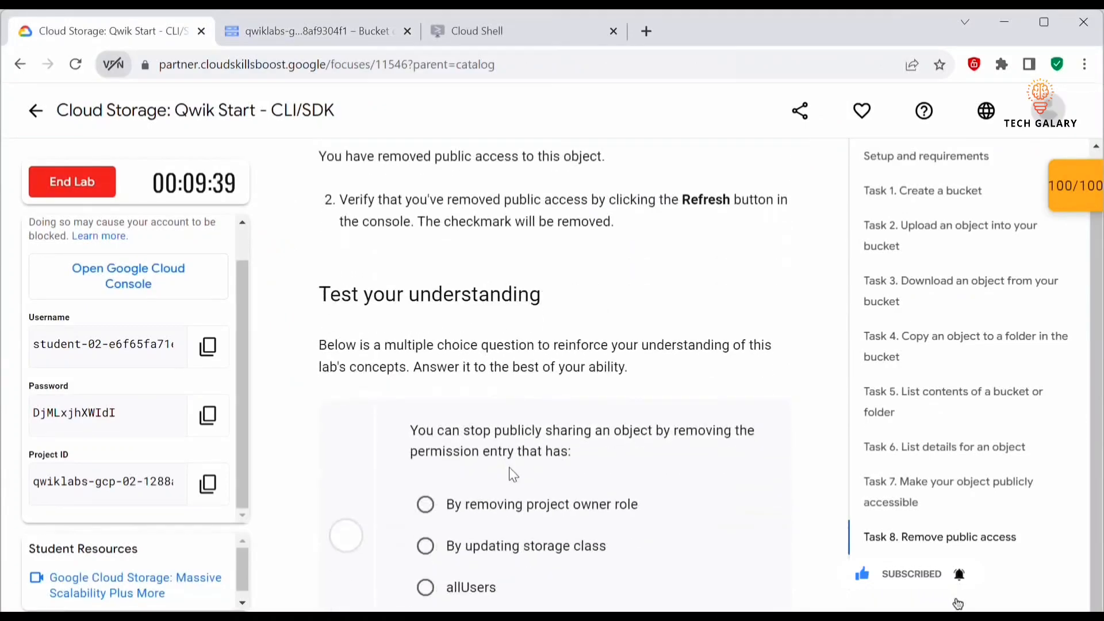
{"action": "scroll", "coordinate": [485, 422], "scroll_direction": "up", "scroll_amount": 2}
{"action": "left_click_drag", "start_coordinate": [504, 260], "coordinate": [667, 282]}
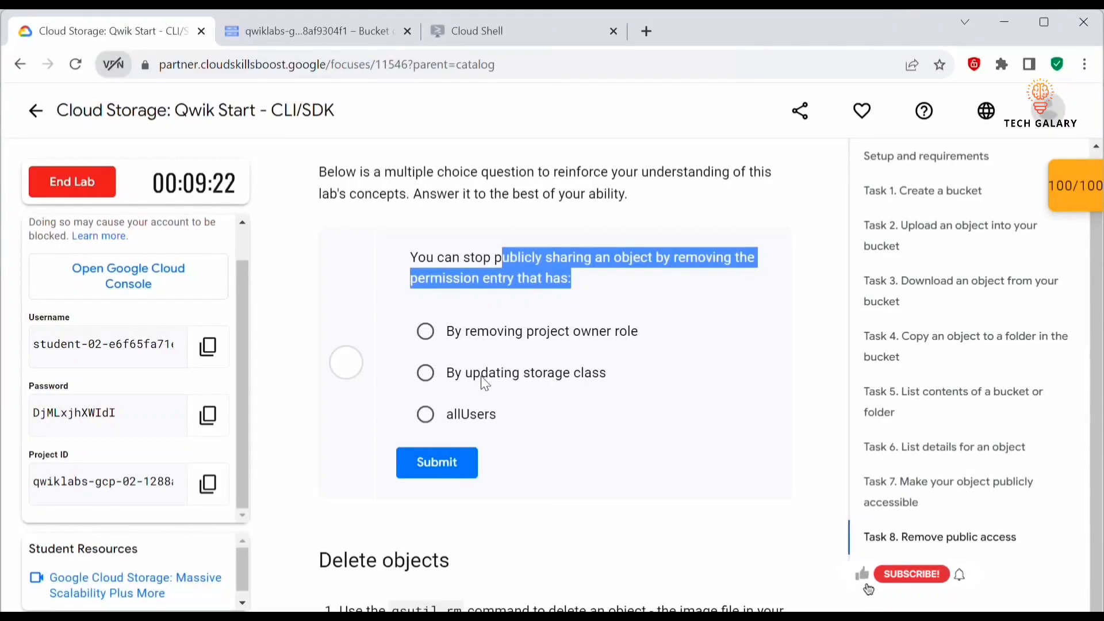
{"action": "left_click", "coordinate": [427, 415]}
{"action": "left_click", "coordinate": [467, 417]}
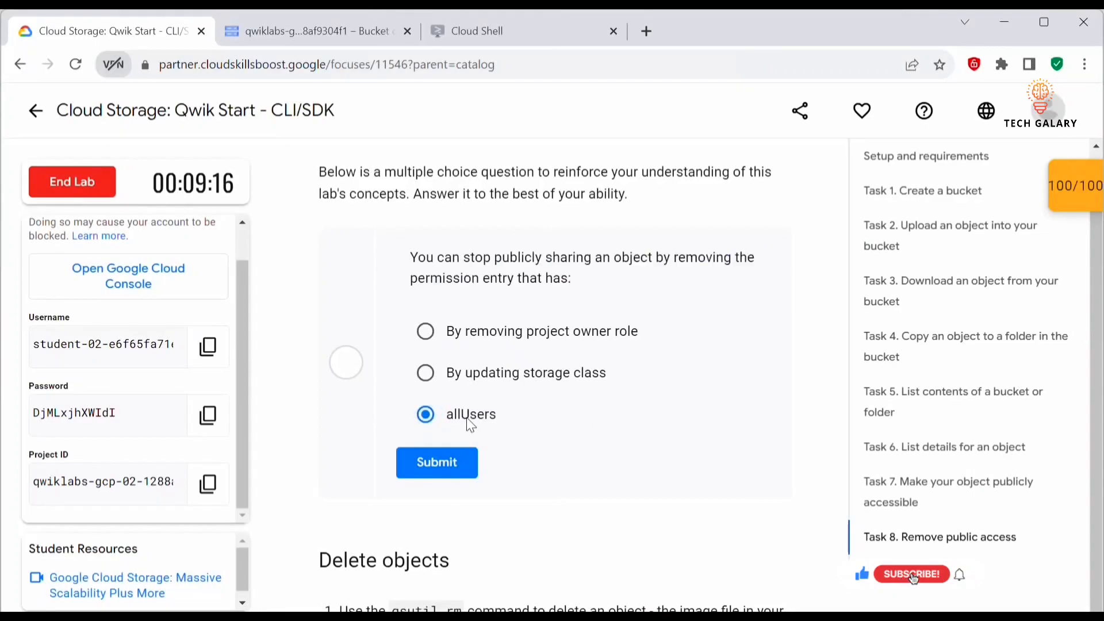
{"action": "left_click", "coordinate": [467, 461]}
- Delete the image following the Delete objects section by running gsutil rm gs://qwiklabs-gcp-02-1288af9304f1/ada.jpg in Cloud Shell
{"action": "scroll", "coordinate": [609, 438], "scroll_direction": "down", "scroll_amount": 5}
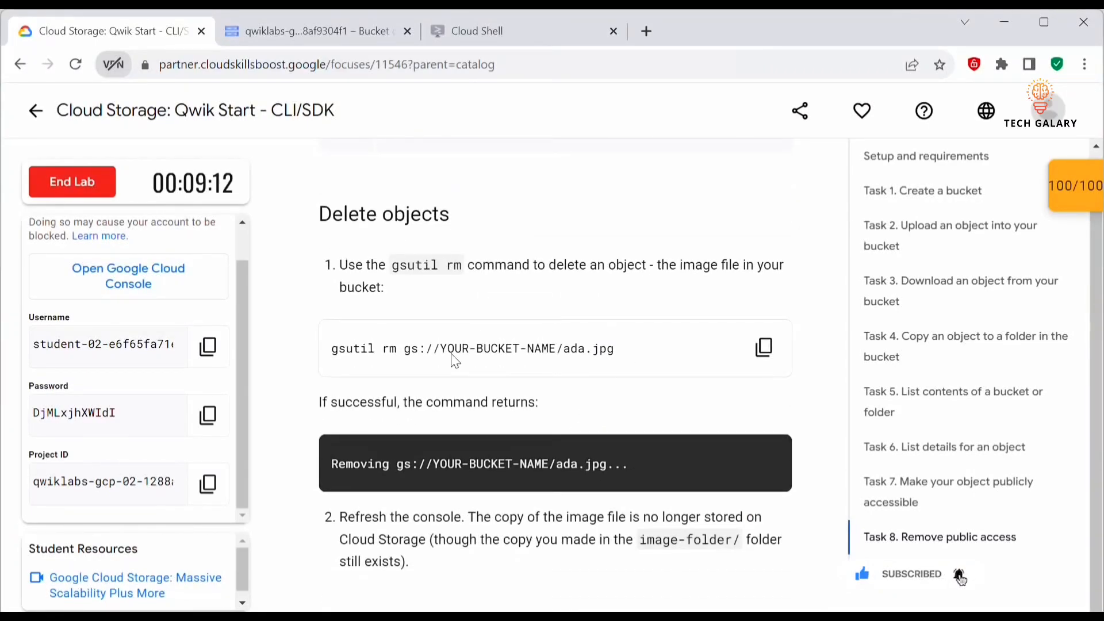
{"action": "double_click", "coordinate": [389, 348]}
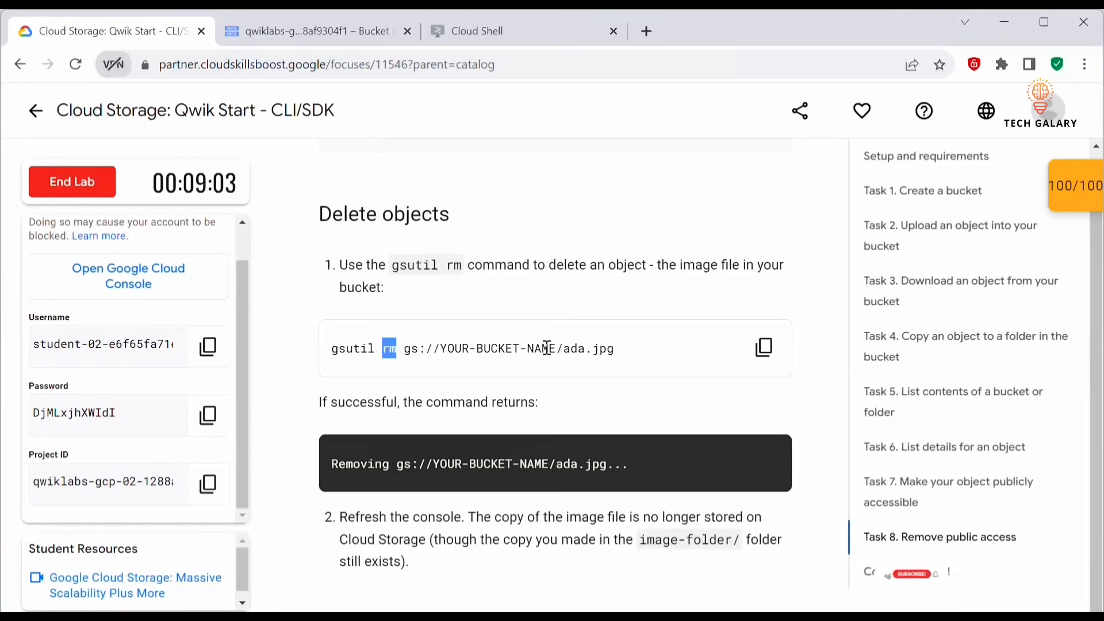
{"action": "left_click_drag", "start_coordinate": [606, 370], "coordinate": [410, 351]}
{"action": "left_click", "coordinate": [763, 347]}
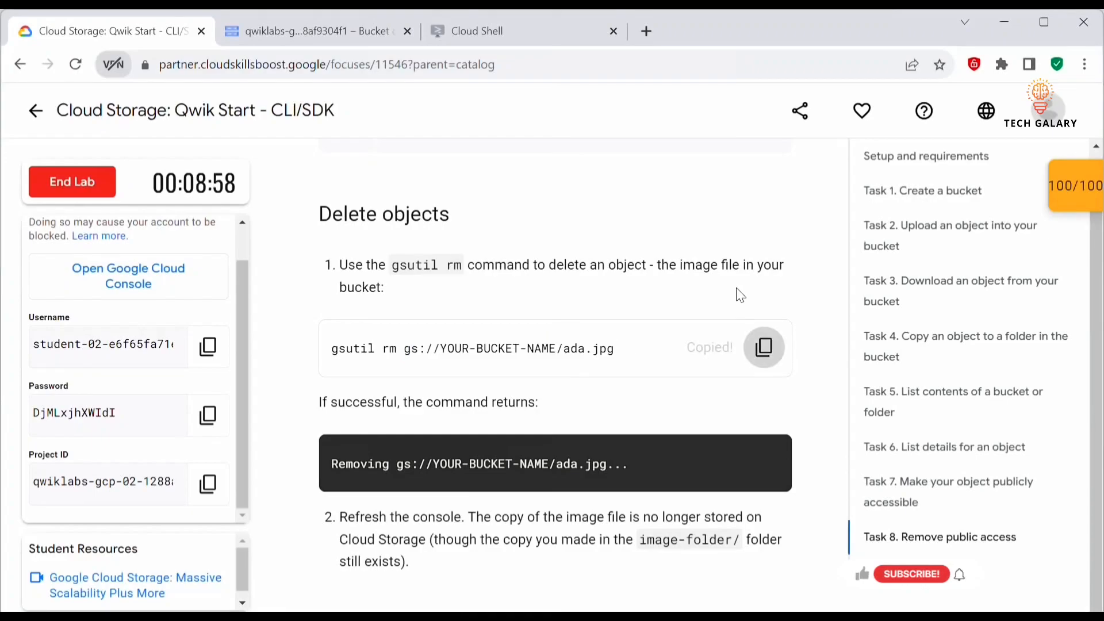
{"action": "left_click", "coordinate": [475, 35]}
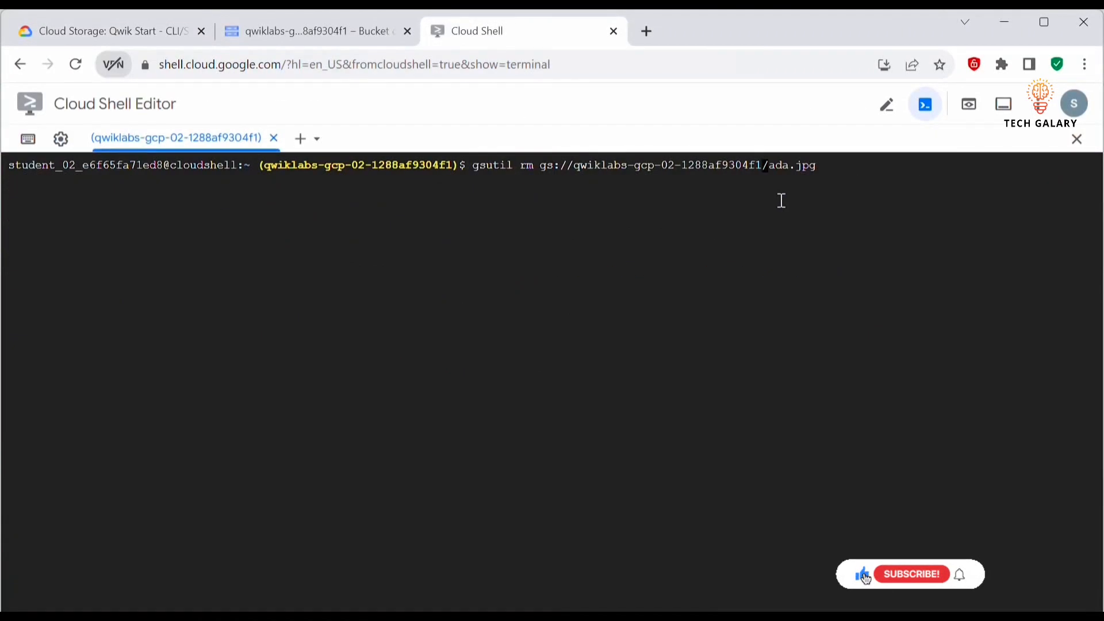
{"action": "key", "text": "End"}
{"action": "key", "text": "Return"}
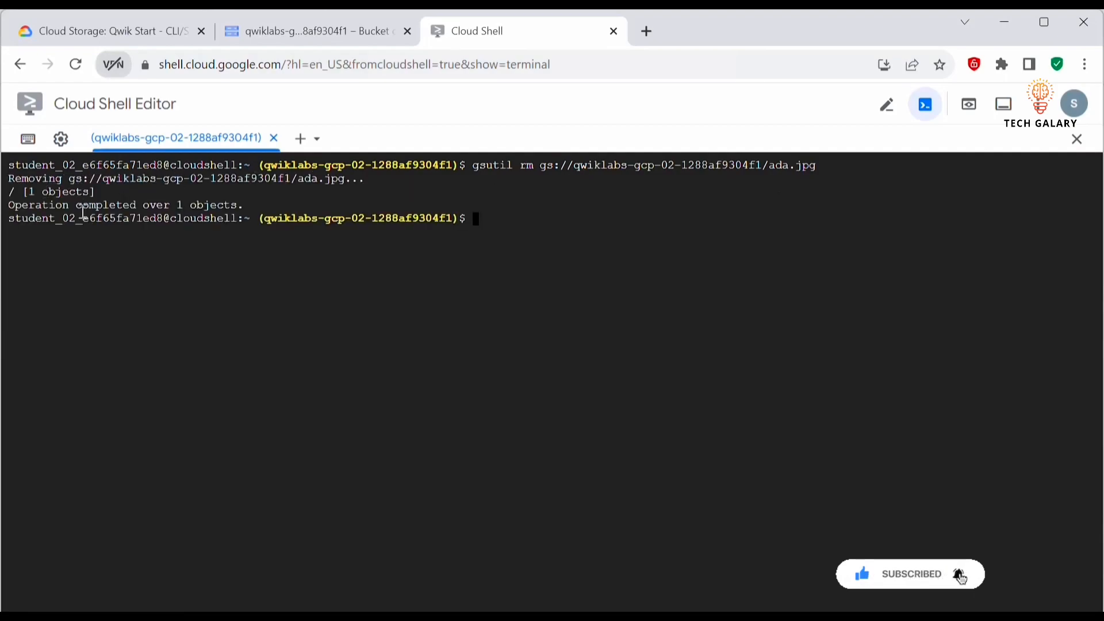
- Refresh the bucket's object list in the Google Cloud console to check the deletion of ada.jpg, and return to the lab instructions
{"action": "left_click", "coordinate": [65, 32]}
{"action": "scroll", "coordinate": [547, 468], "scroll_direction": "down", "scroll_amount": 6}
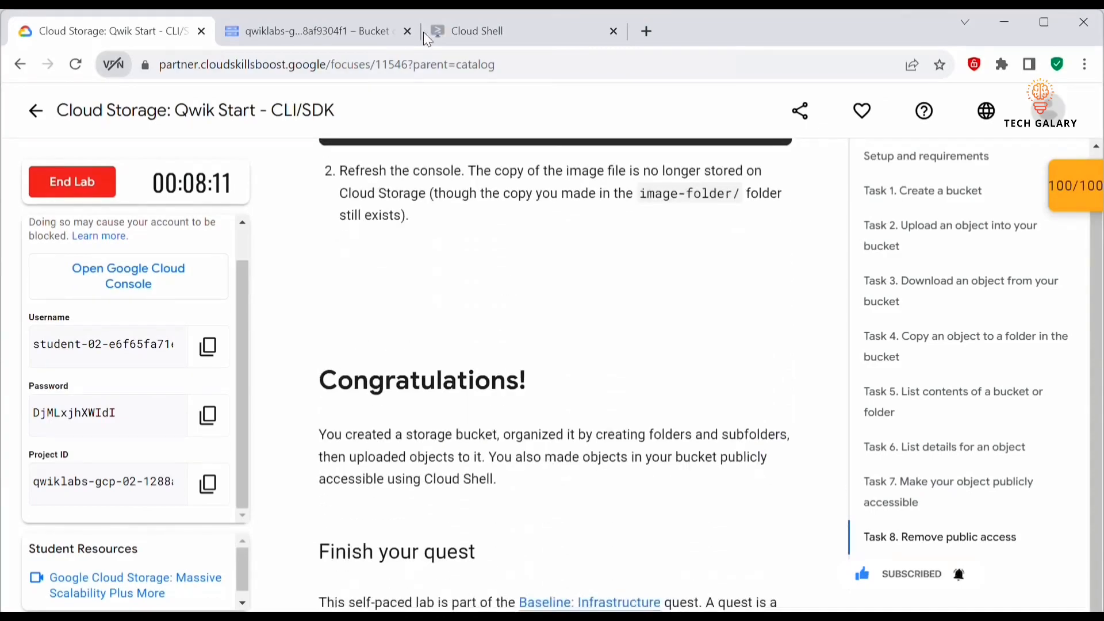
{"action": "left_click", "coordinate": [314, 27]}
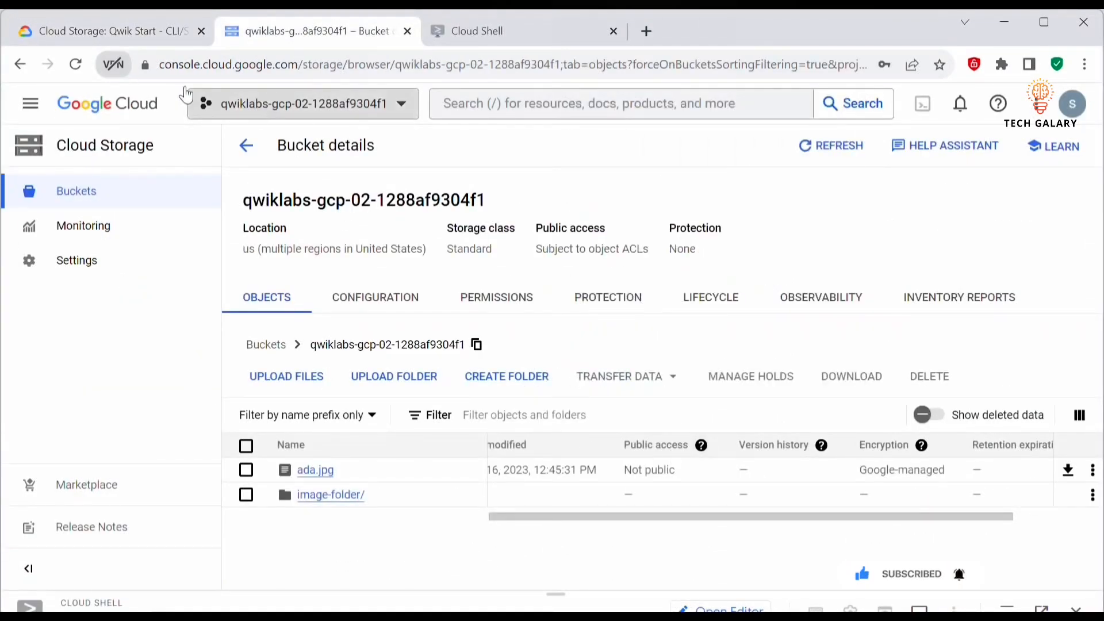
{"action": "left_click", "coordinate": [845, 154]}
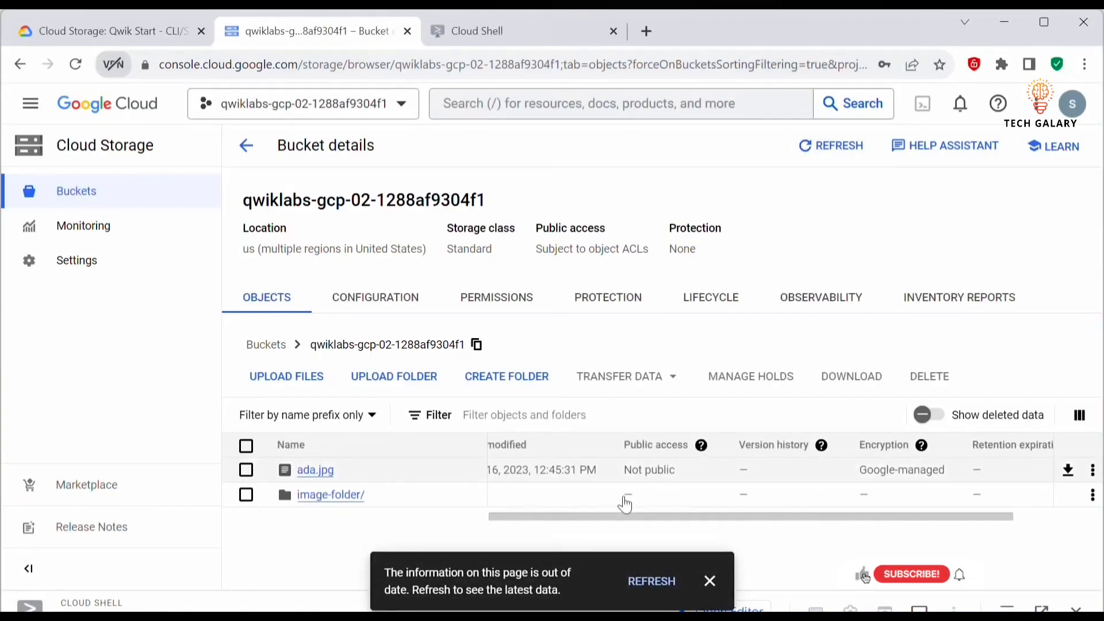
{"action": "left_click", "coordinate": [650, 582]}
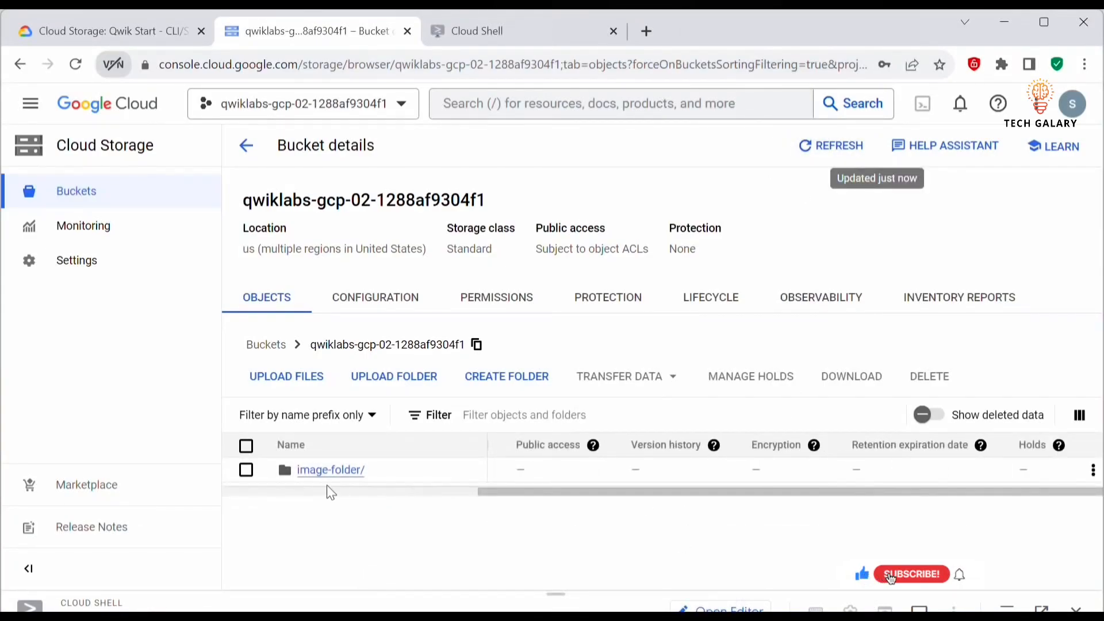
{"action": "left_click", "coordinate": [109, 31]}
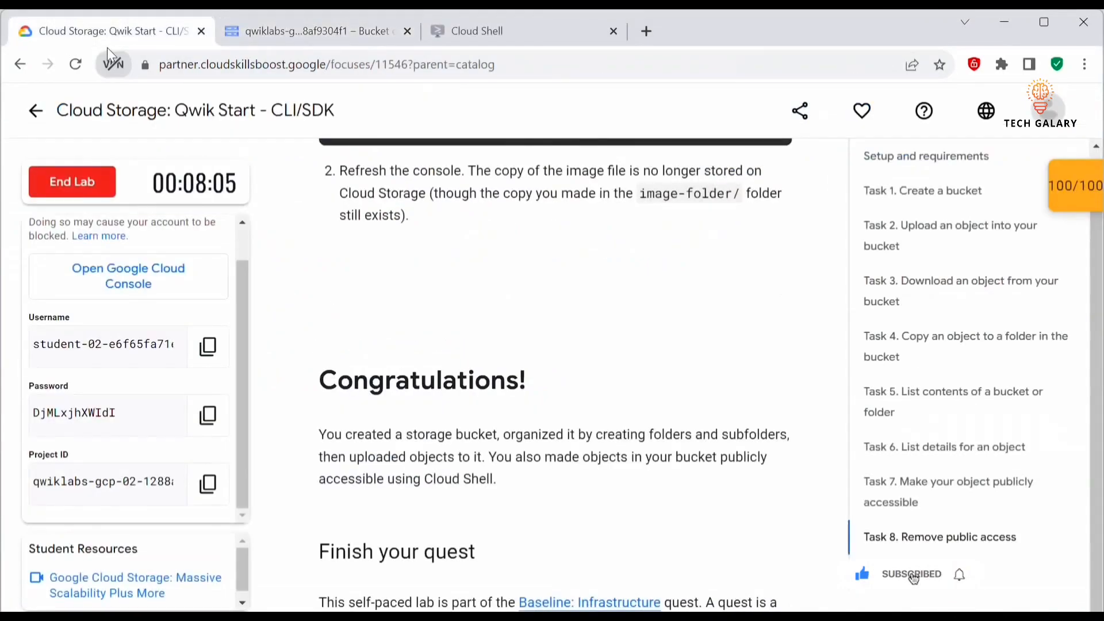
- End the Cloud Storage: Qwik Start - CLI/SDK lab and open the Cloud IAM: Qwik Start lab from the quest
{"action": "scroll", "coordinate": [690, 371], "scroll_direction": "up", "scroll_amount": 3}
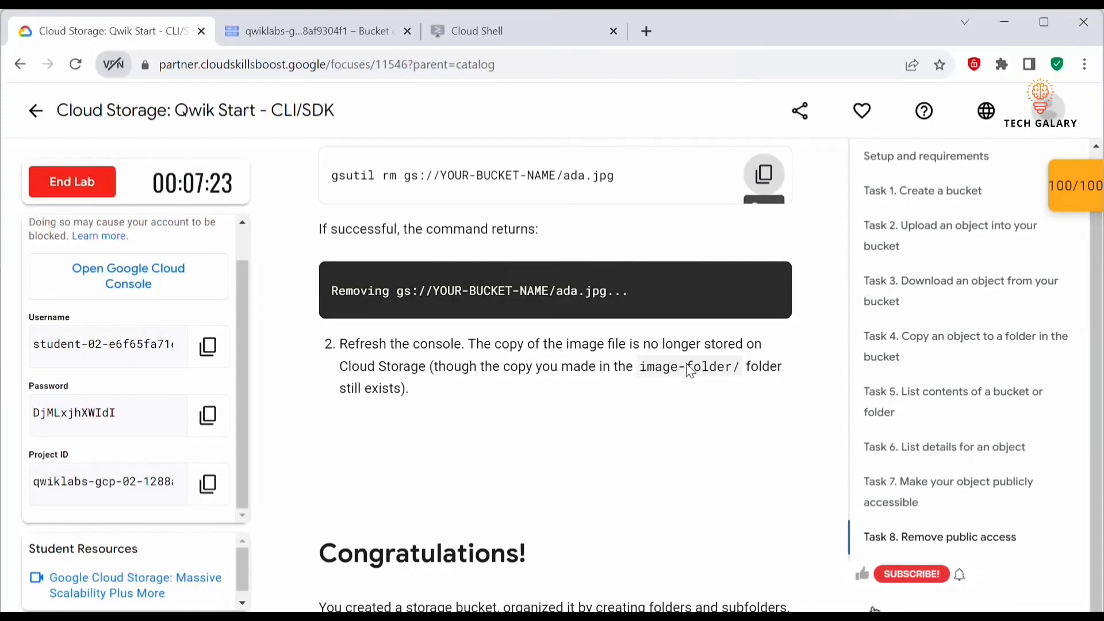
{"action": "left_click", "coordinate": [72, 181]}
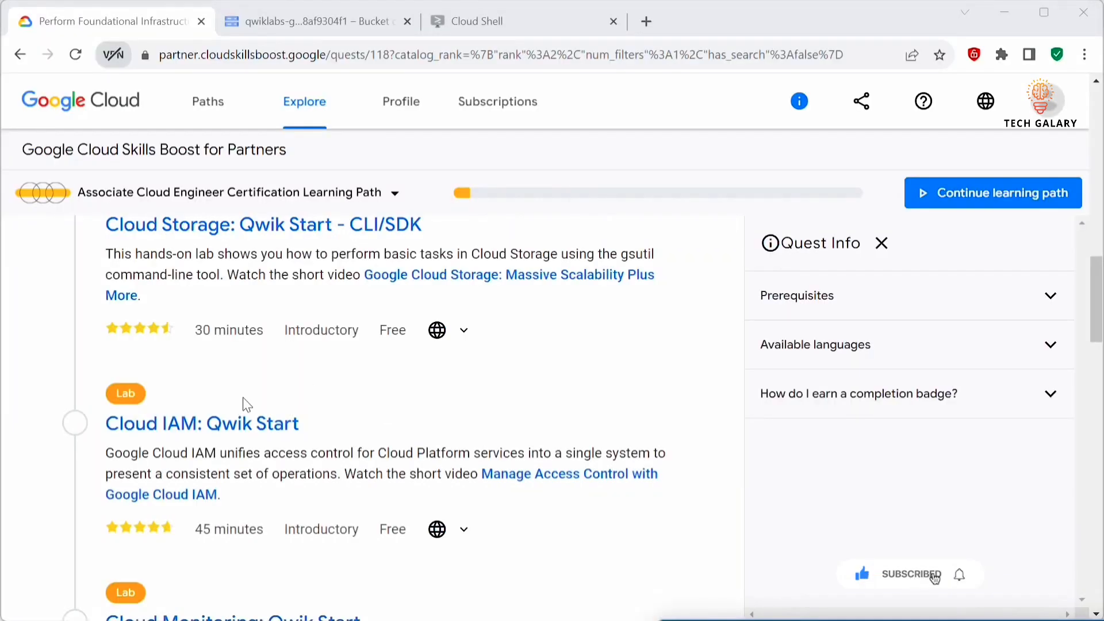
{"action": "scroll", "coordinate": [220, 382], "scroll_direction": "down", "scroll_amount": 2}
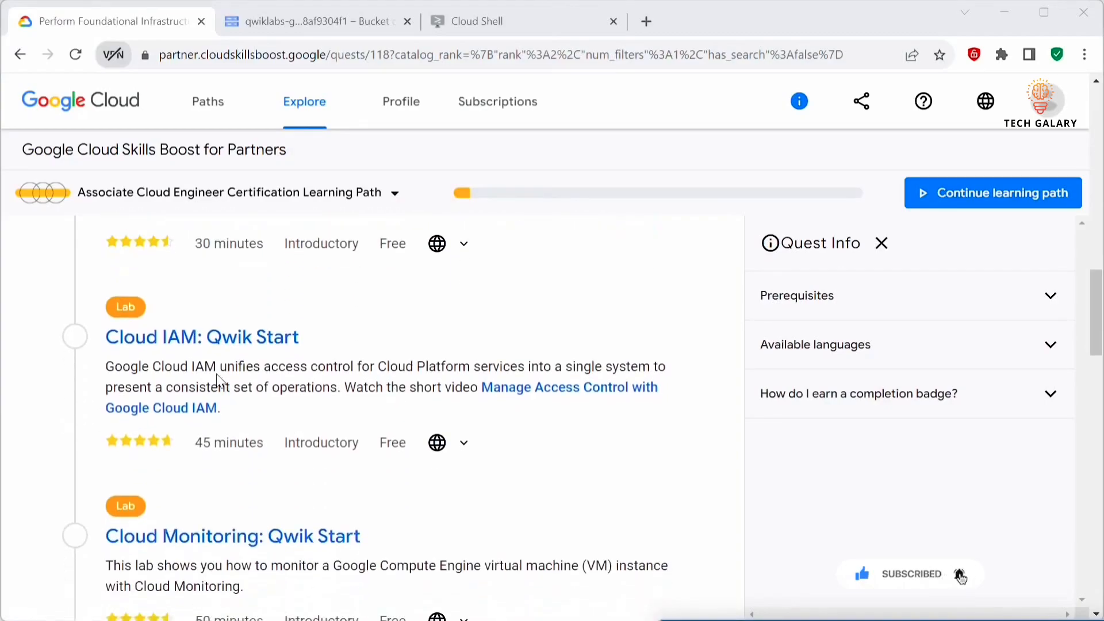
{"action": "left_click", "coordinate": [234, 345]}
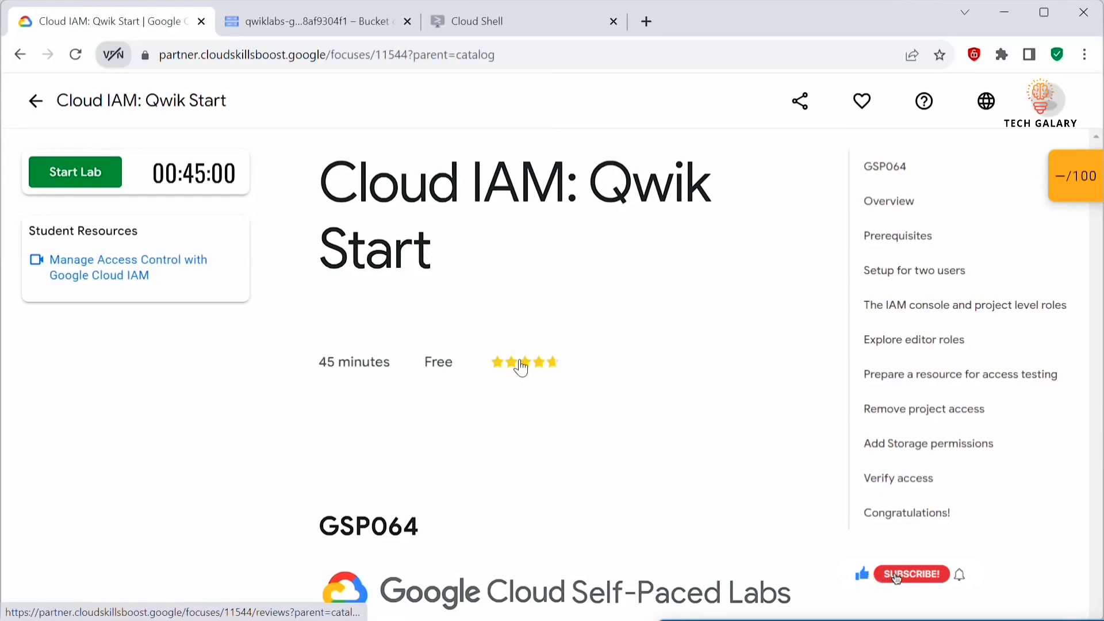
- Review the Overview and Prerequisites of the Cloud IAM: Qwik Start lab and start the lab
{"action": "scroll", "coordinate": [630, 389], "scroll_direction": "down", "scroll_amount": 5}
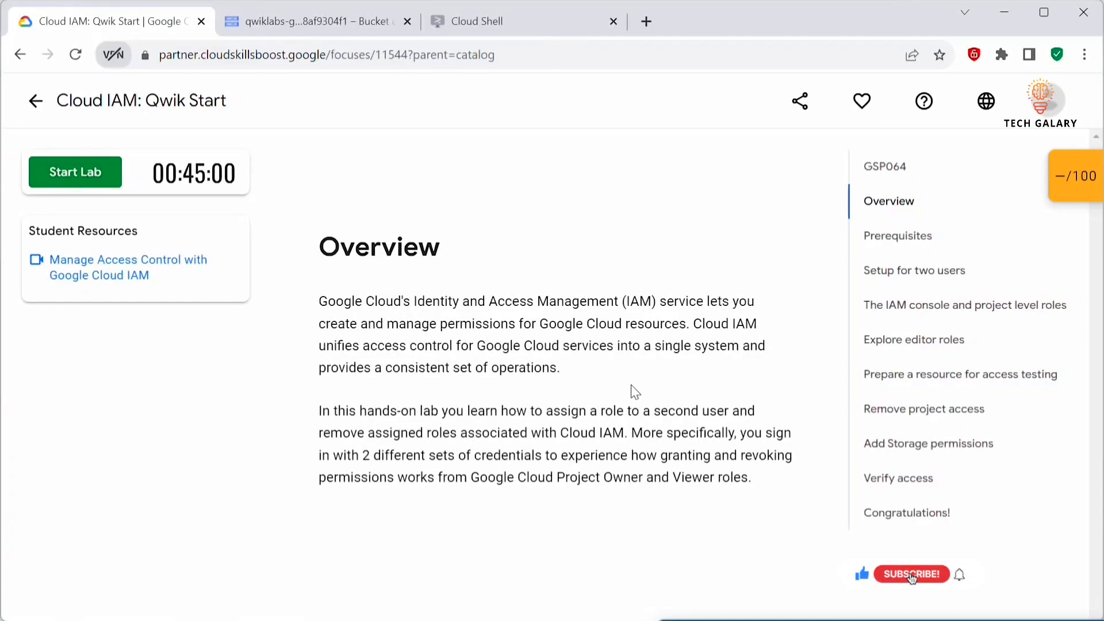
{"action": "scroll", "coordinate": [635, 392], "scroll_direction": "down", "scroll_amount": 10}
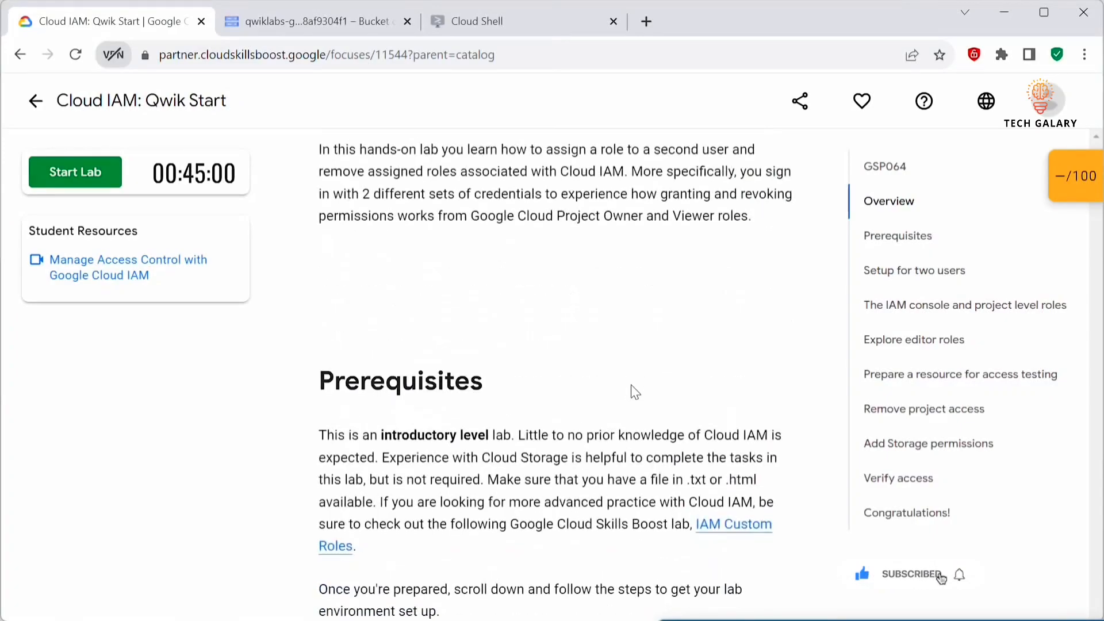
{"action": "scroll", "coordinate": [635, 392], "scroll_direction": "down", "scroll_amount": 4}
{"action": "scroll", "coordinate": [635, 393], "scroll_direction": "up", "scroll_amount": 6}
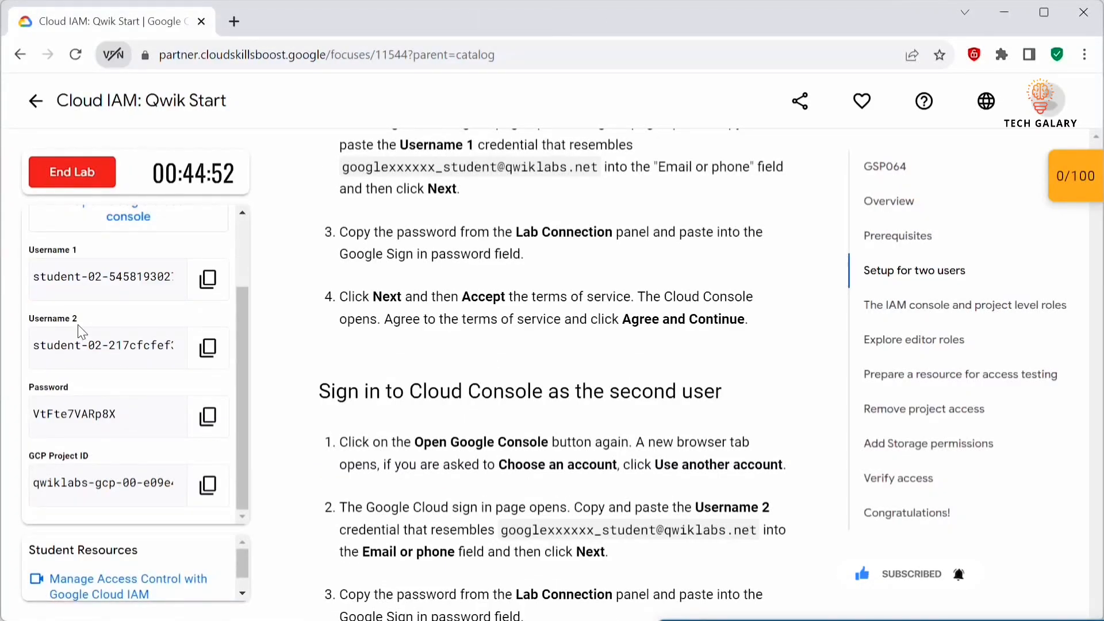
- Review the two usernames and other lab credentials along with the sign-in instructions for the first and second user
{"action": "scroll", "coordinate": [81, 331], "scroll_direction": "up", "scroll_amount": 3}
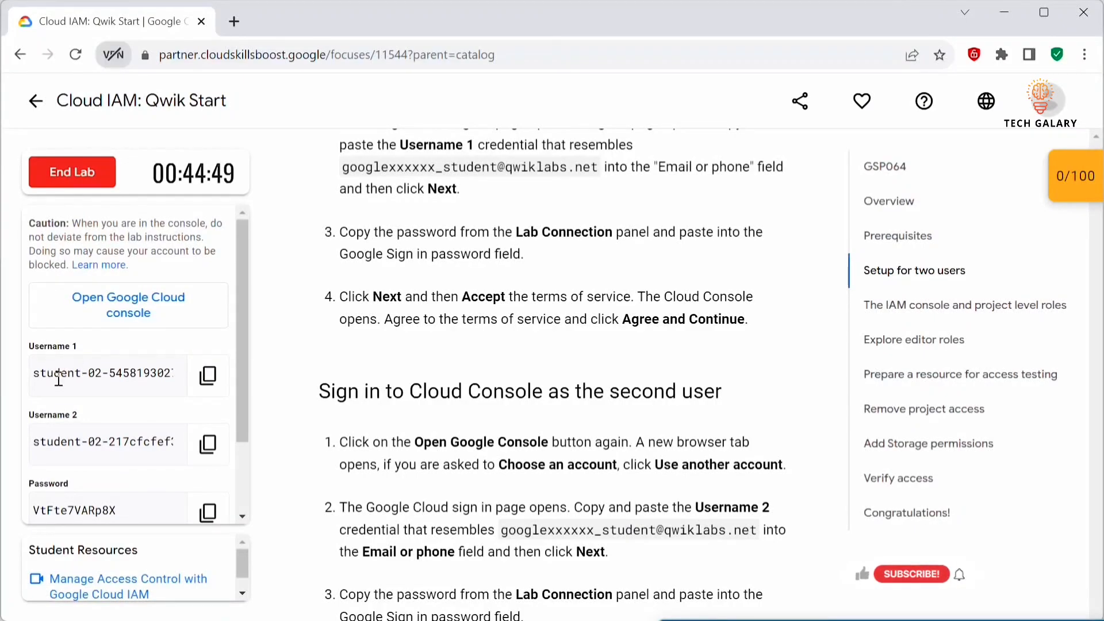
{"action": "scroll", "coordinate": [90, 441], "scroll_direction": "down", "scroll_amount": 2}
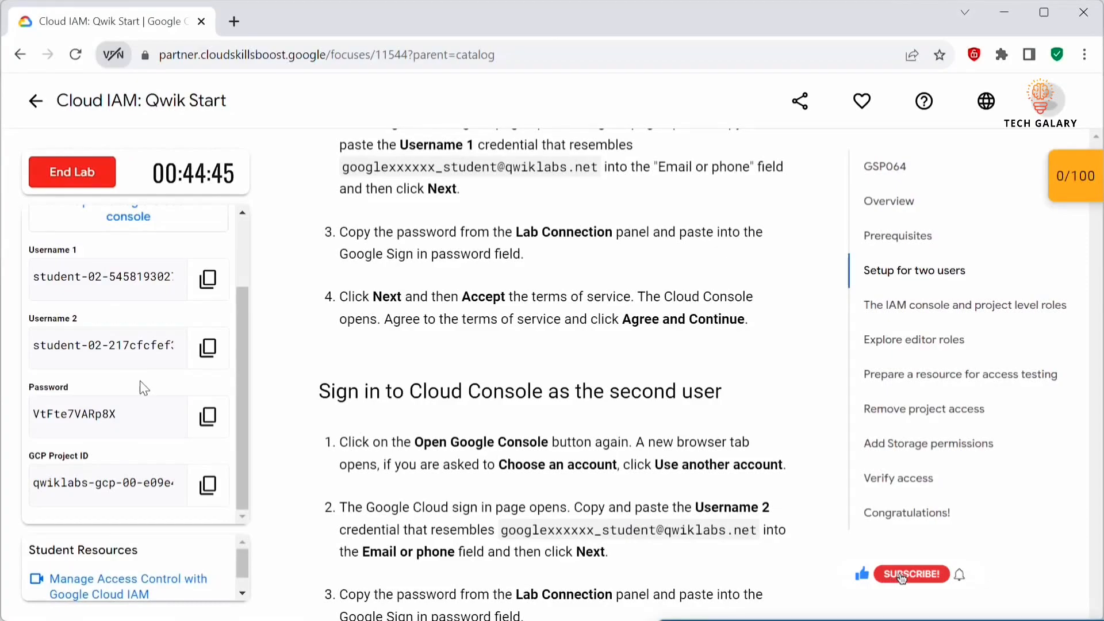
{"action": "scroll", "coordinate": [141, 387], "scroll_direction": "down", "scroll_amount": 3}
{"action": "scroll", "coordinate": [99, 503], "scroll_direction": "up", "scroll_amount": 2}
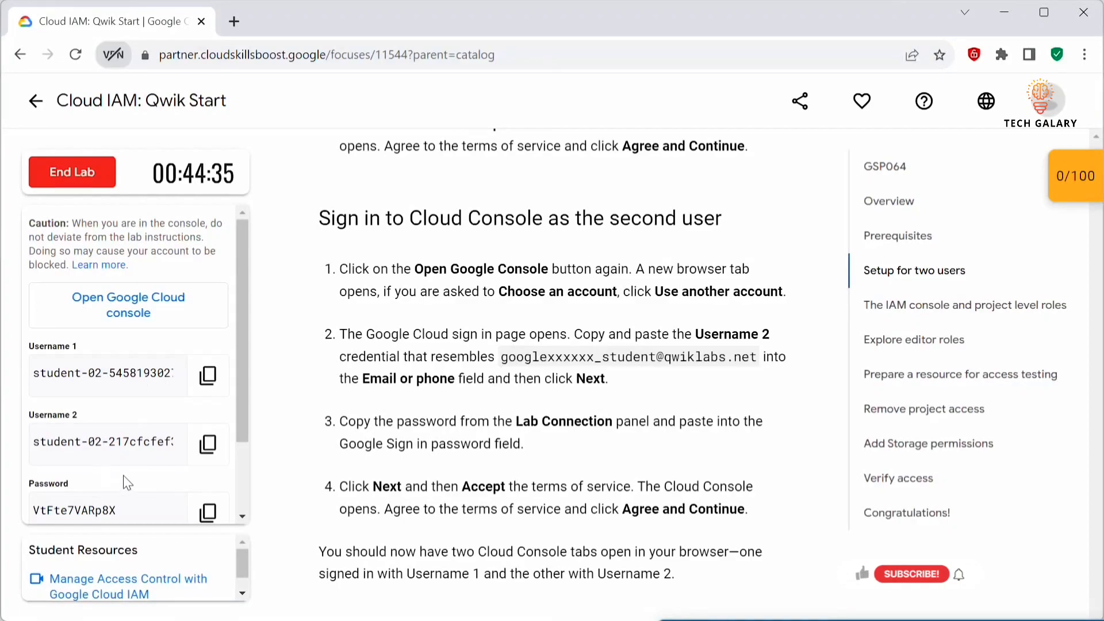
{"action": "scroll", "coordinate": [178, 498], "scroll_direction": "down", "scroll_amount": 2}
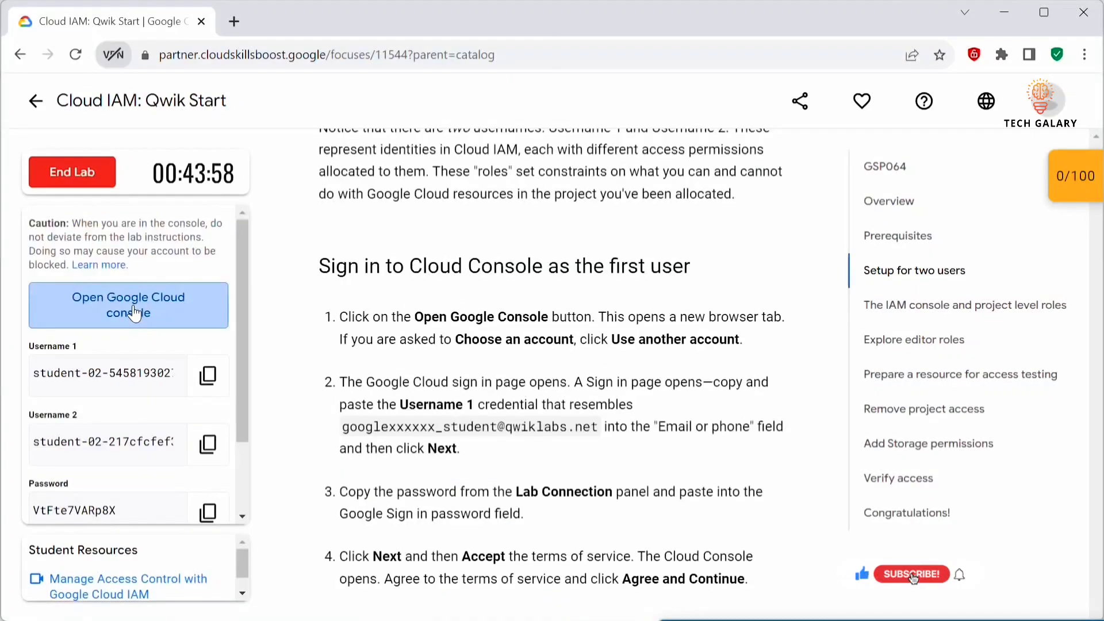
- Open the Google Cloud console from the lab, choose to use another account, and submit the copied Username 1 credential
{"action": "left_click", "coordinate": [141, 310]}
{"action": "left_click", "coordinate": [90, 18]}
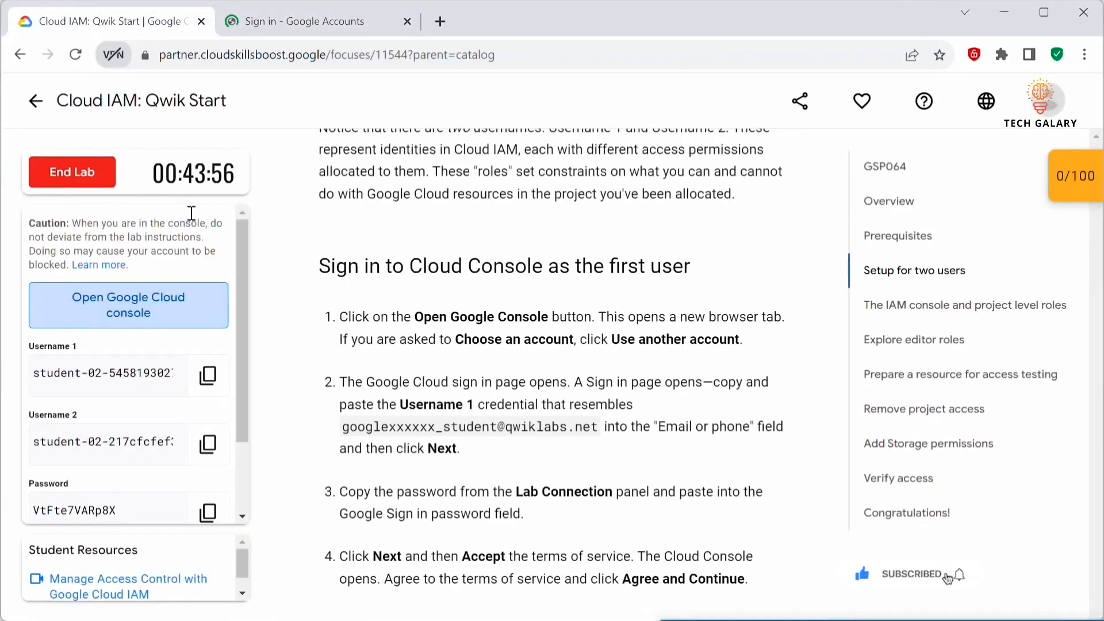
{"action": "left_click", "coordinate": [208, 375]}
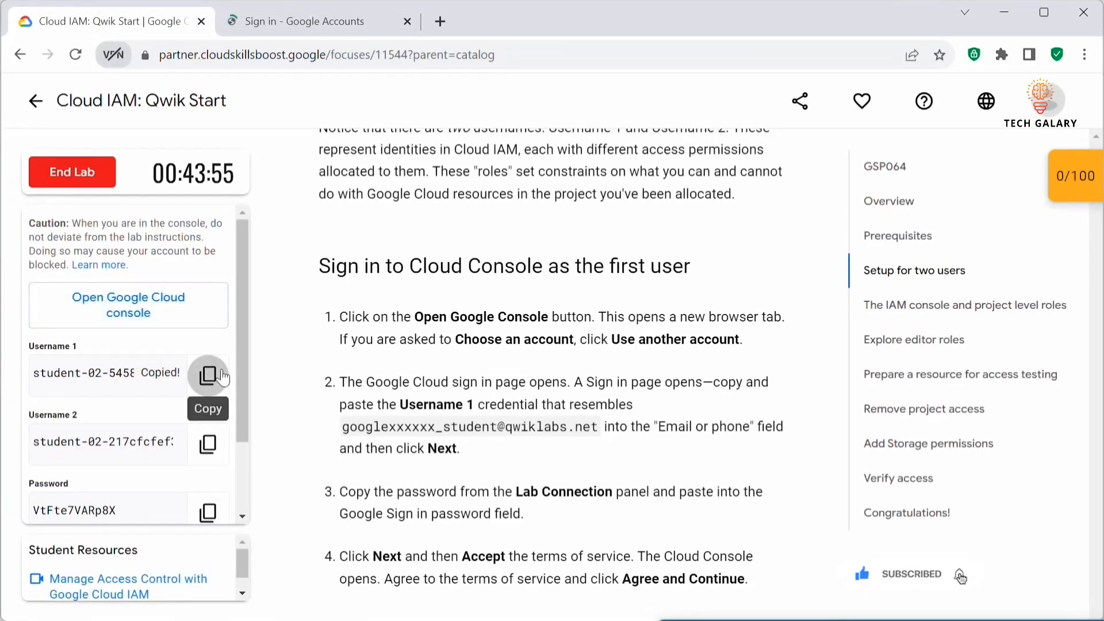
{"action": "left_click", "coordinate": [291, 22]}
{"action": "scroll", "coordinate": [498, 368], "scroll_direction": "down", "scroll_amount": 5}
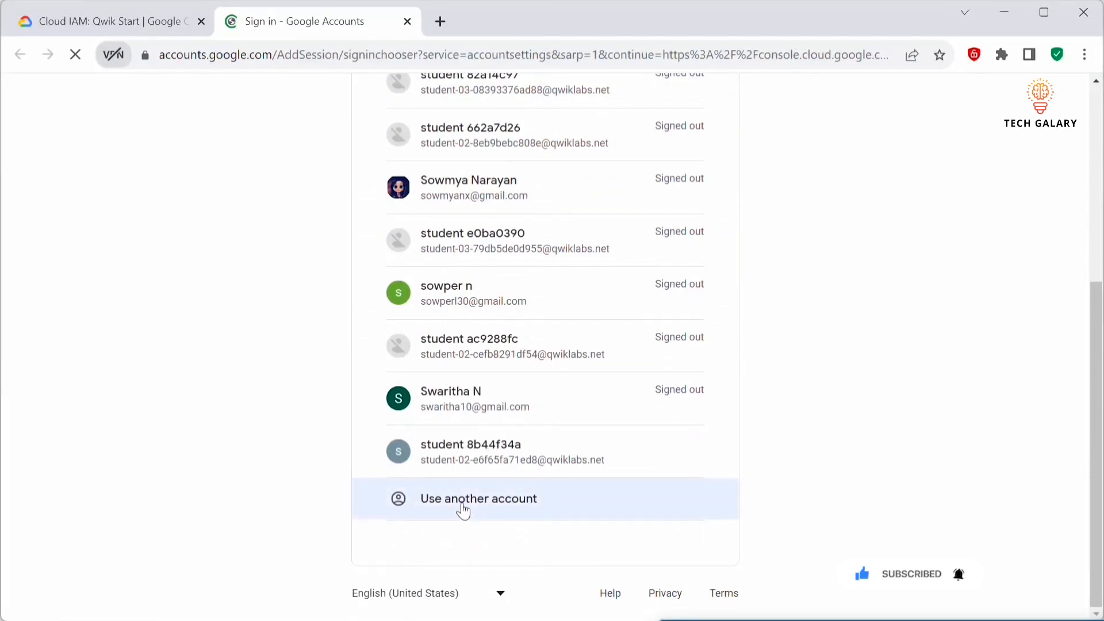
{"action": "left_click", "coordinate": [461, 510]}
{"action": "key", "text": "ctrl+v"}
{"action": "key", "text": "Return"}
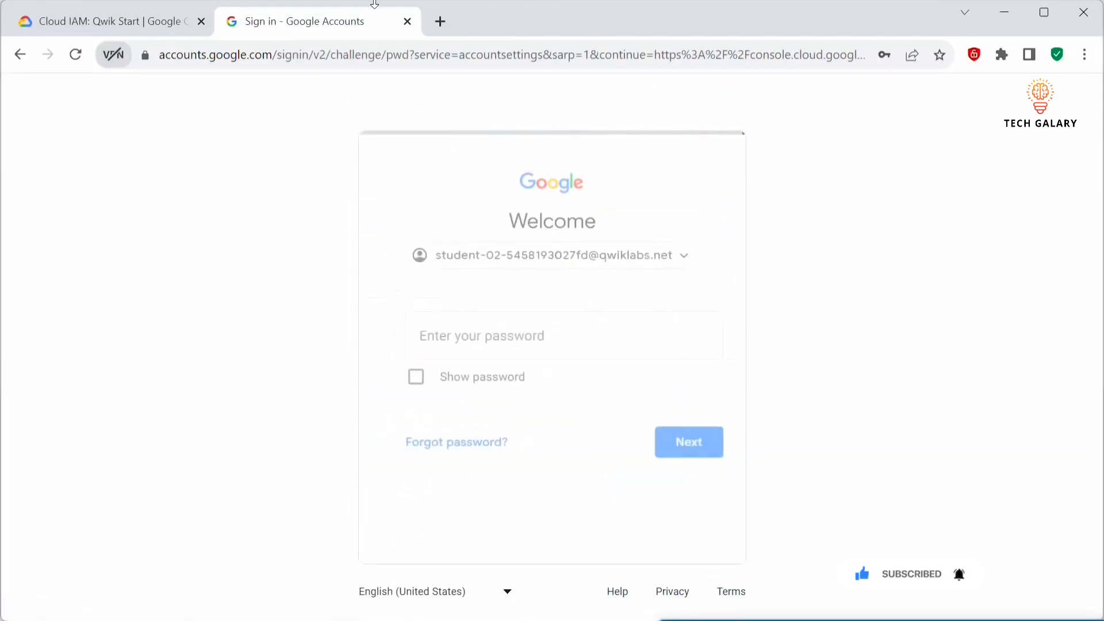
- Sign in as the first user with the lab's account password and accept the new account terms to reach the Cloud console
{"action": "key", "text": "ctrl+v"}
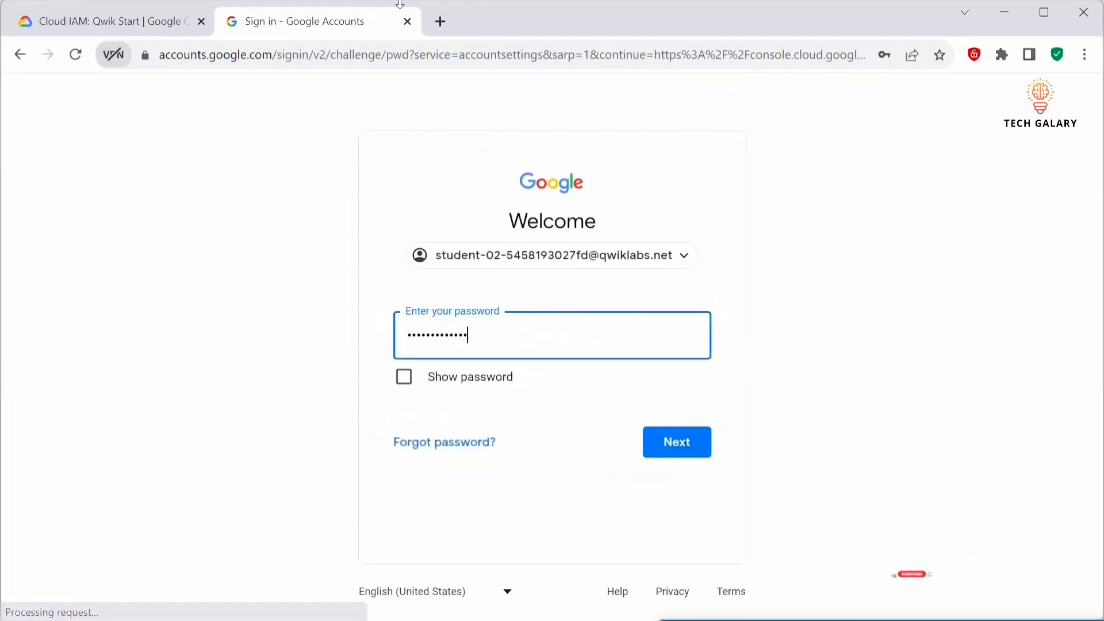
{"action": "left_click", "coordinate": [58, 18]}
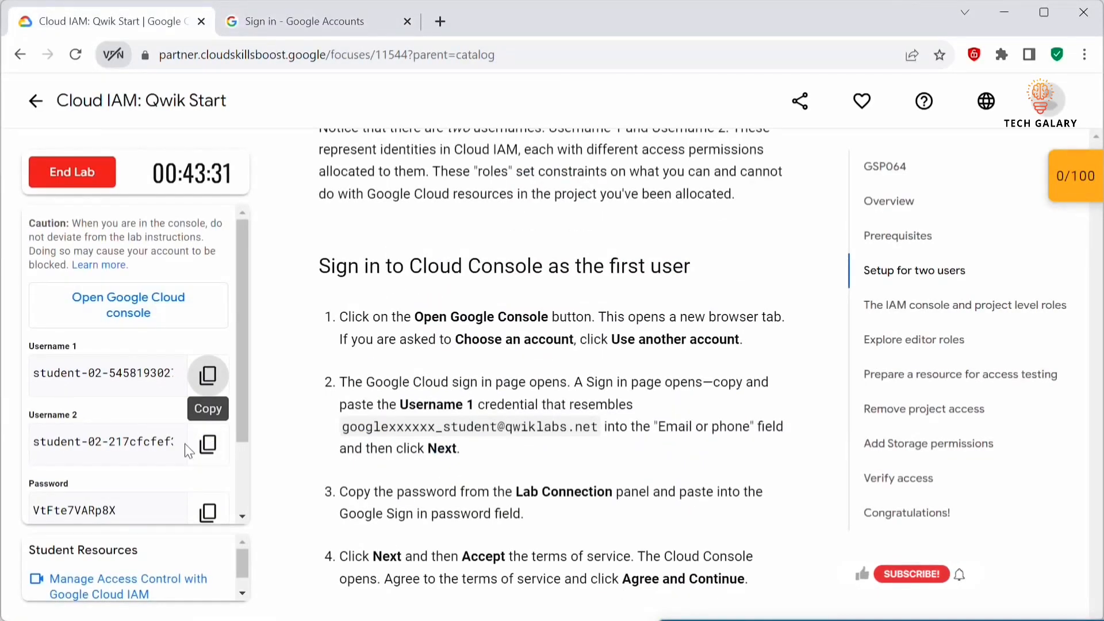
{"action": "scroll", "coordinate": [207, 445], "scroll_direction": "down", "scroll_amount": 2}
{"action": "left_click", "coordinate": [226, 416]}
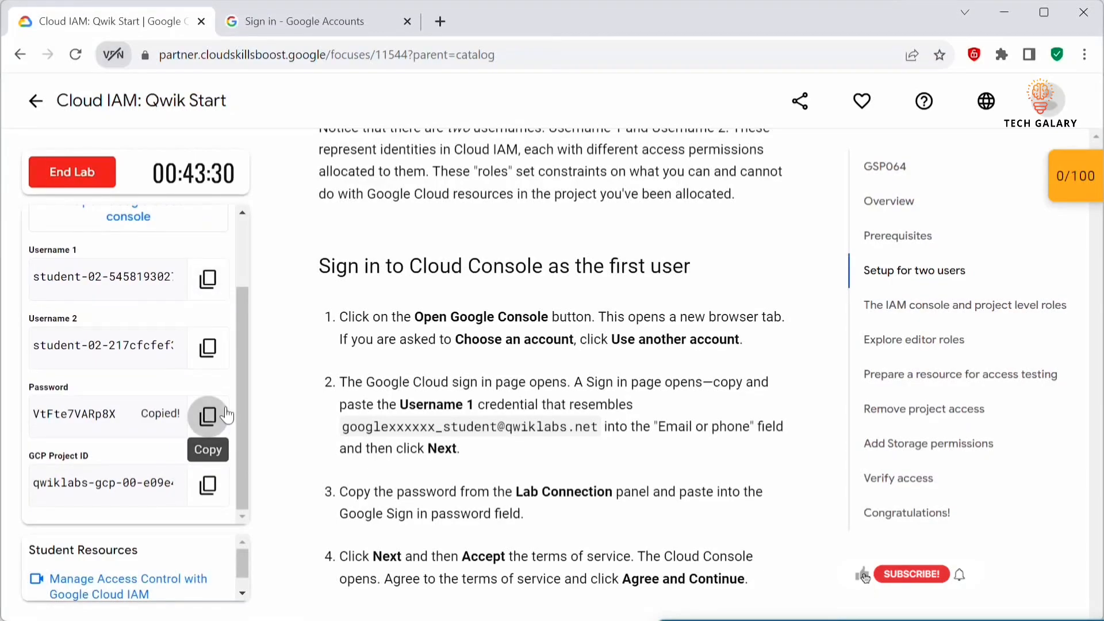
{"action": "left_click", "coordinate": [286, 21]}
{"action": "key", "text": "Return"}
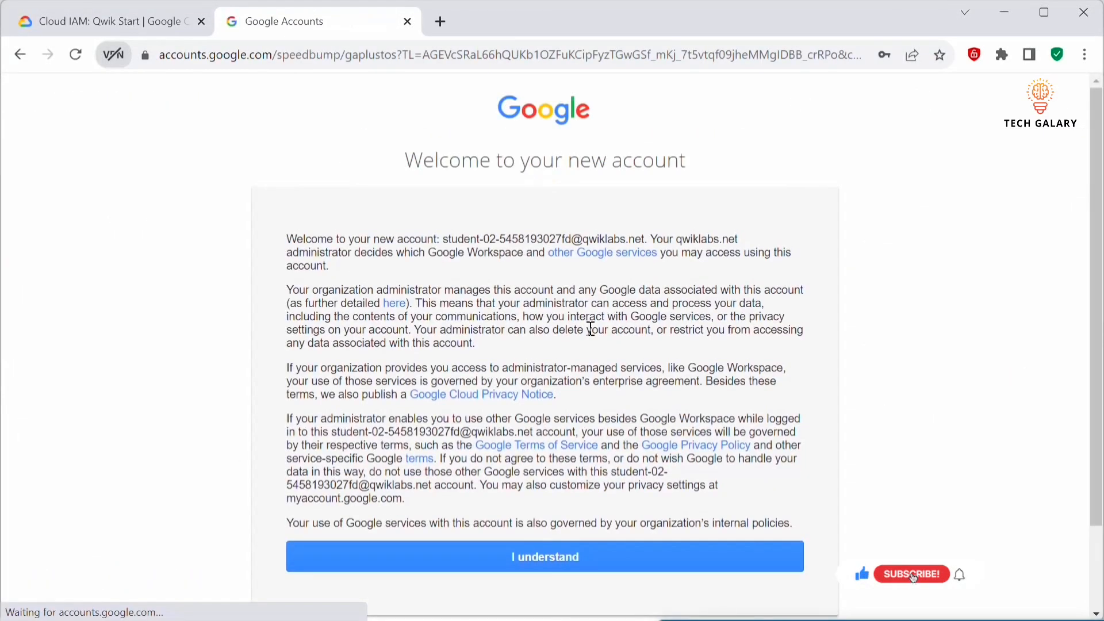
{"action": "left_click", "coordinate": [578, 557]}
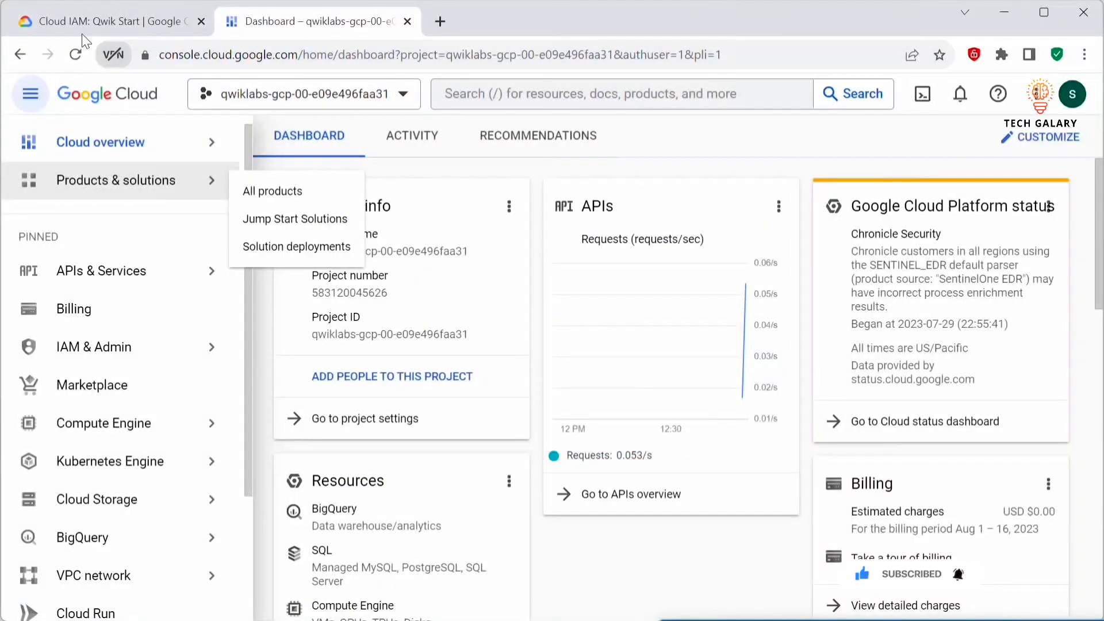
- Open the Google Cloud console from the lab in a second browser tab and submit the Username 2 credential
{"action": "left_click", "coordinate": [96, 25]}
{"action": "scroll", "coordinate": [500, 365], "scroll_direction": "down", "scroll_amount": 6}
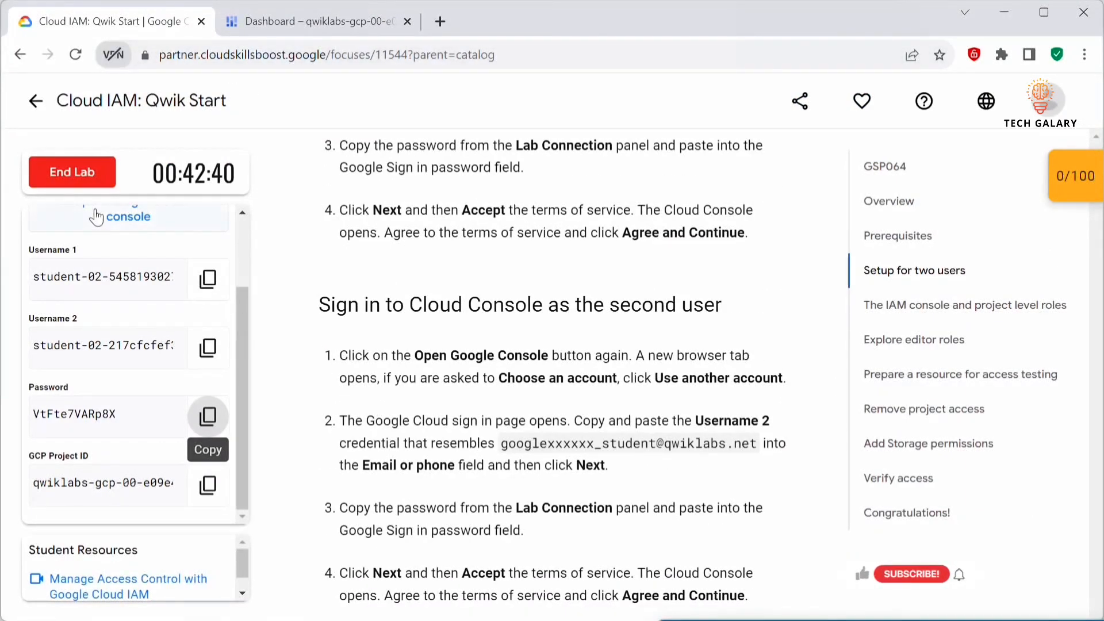
{"action": "scroll", "coordinate": [94, 217], "scroll_direction": "up", "scroll_amount": 2}
{"action": "right_click", "coordinate": [107, 299]}
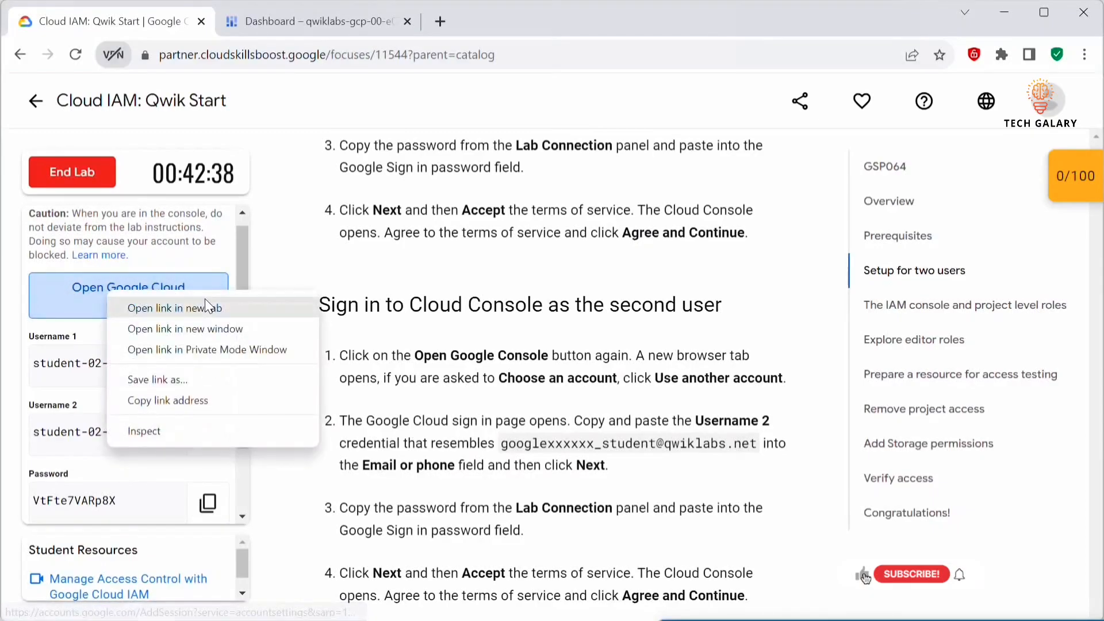
{"action": "left_click", "coordinate": [194, 308]}
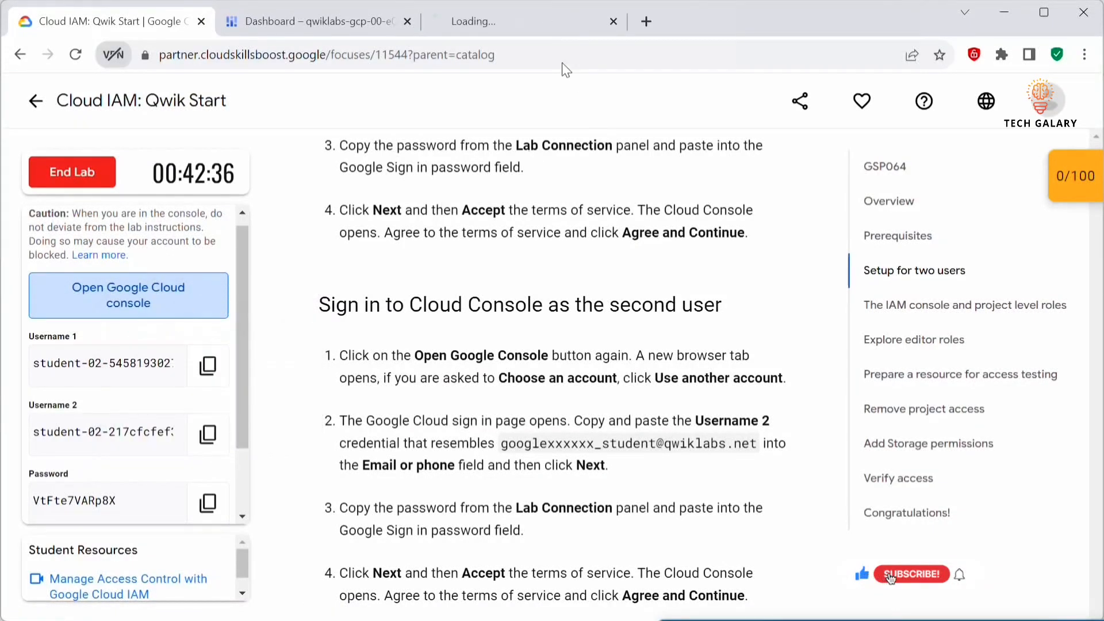
{"action": "scroll", "coordinate": [171, 376], "scroll_direction": "down", "scroll_amount": 2}
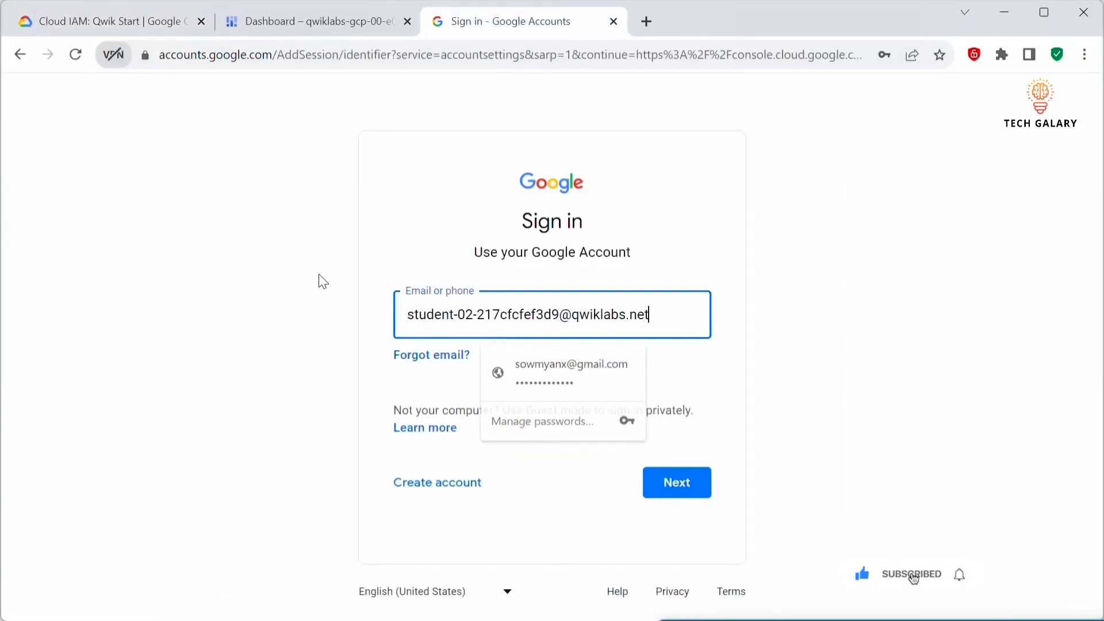
{"action": "left_click", "coordinate": [691, 496]}
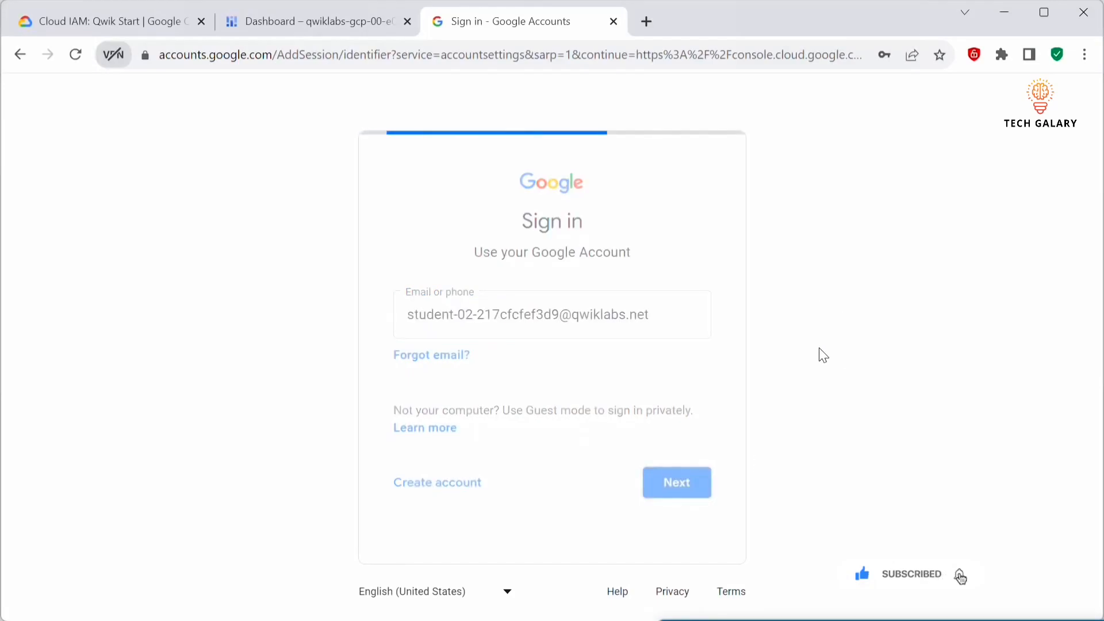
- Sign in as the second user with the lab's account password and reach the Cloud console dashboard
{"action": "key", "text": "ctrl+v"}
{"action": "left_click", "coordinate": [152, 17]}
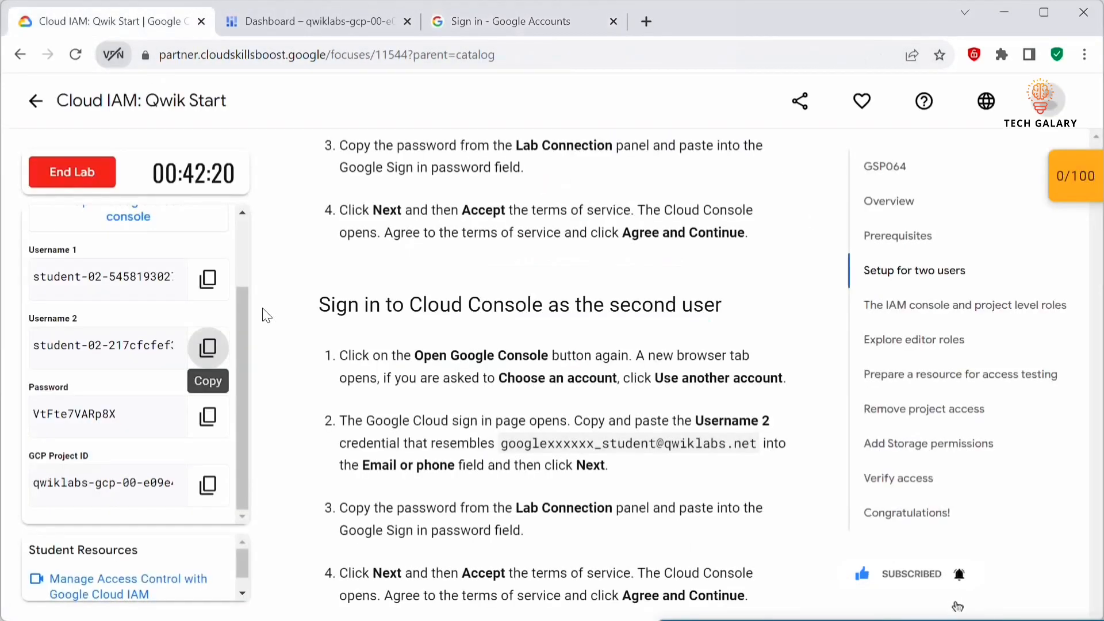
{"action": "left_click", "coordinate": [544, 20]}
{"action": "key", "text": "ctrl+a"}
{"action": "key", "text": "ctrl+v"}
{"action": "left_click", "coordinate": [690, 451]}
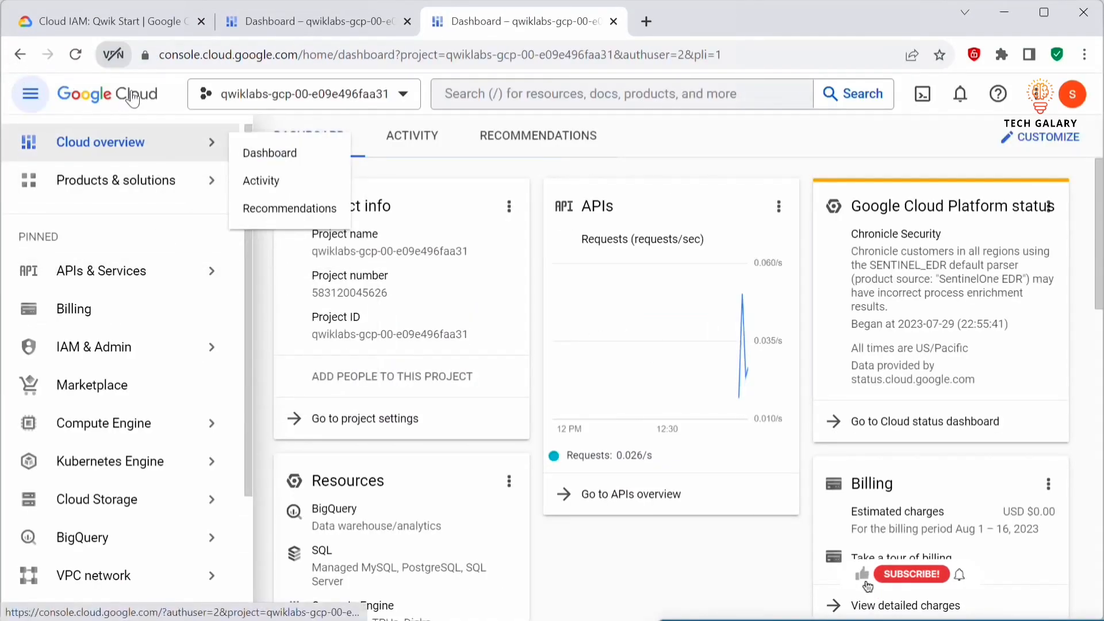
- Check which account is signed in to each Cloud console tab and compare it with the lab's two usernames
{"action": "left_click", "coordinate": [109, 22]}
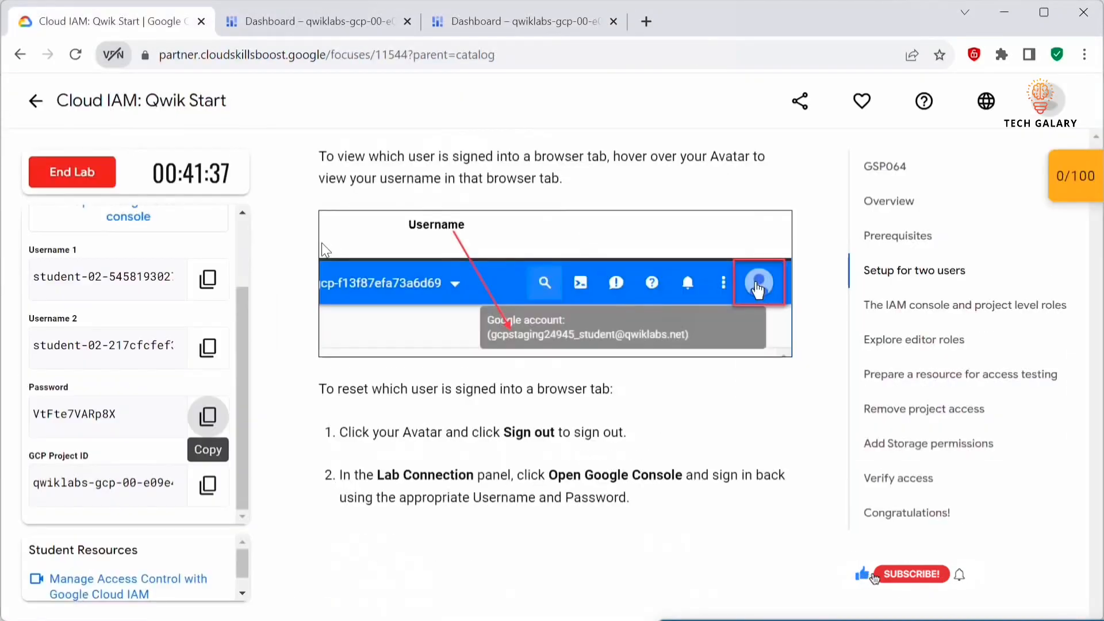
{"action": "scroll", "coordinate": [323, 249], "scroll_direction": "up", "scroll_amount": 1}
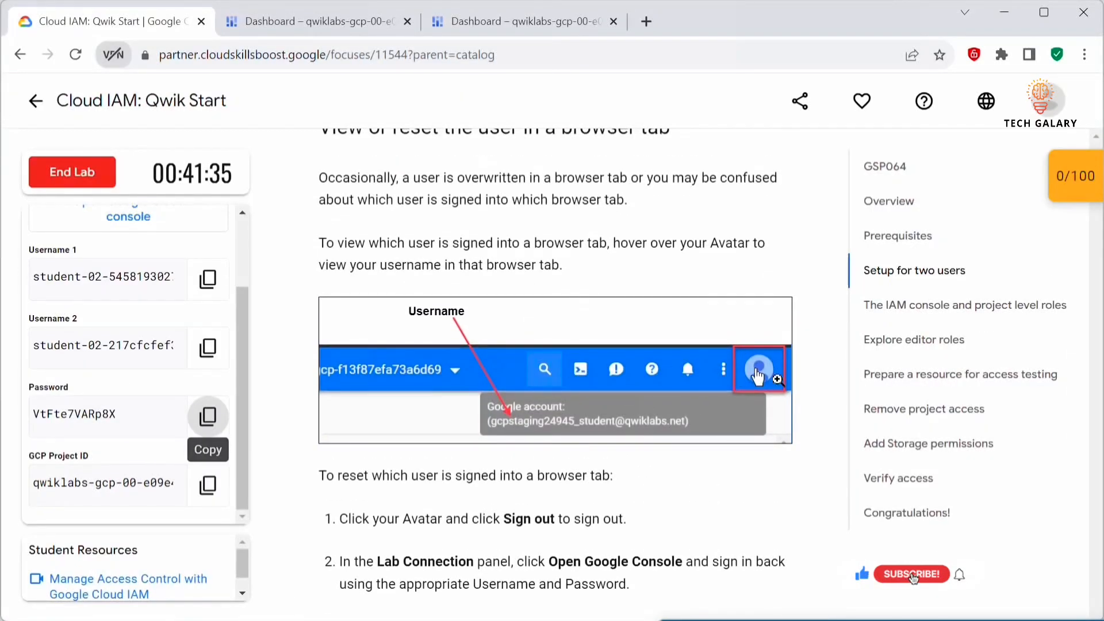
{"action": "left_click", "coordinate": [517, 21]}
{"action": "mouse_move", "coordinate": [1091, 108]}
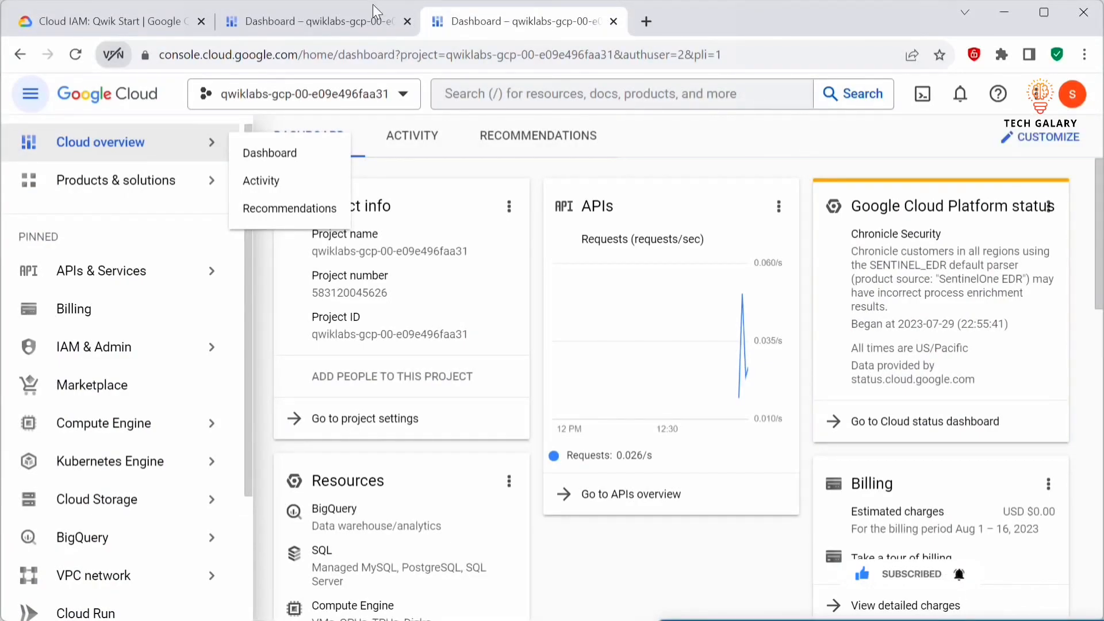
{"action": "left_click", "coordinate": [347, 23]}
{"action": "mouse_move", "coordinate": [1072, 110]}
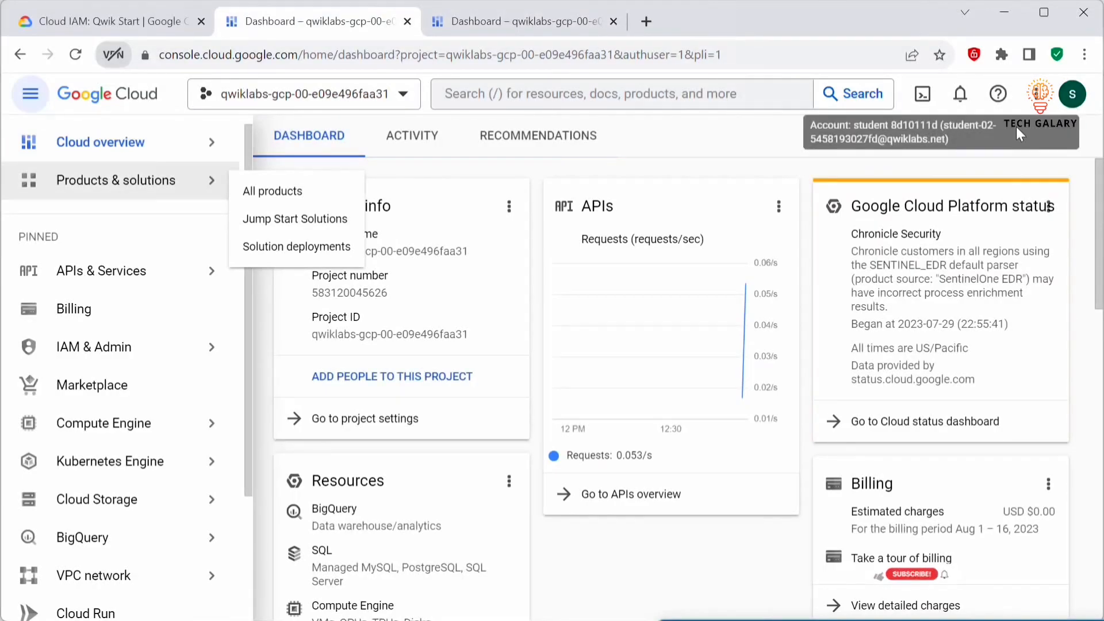
{"action": "left_click", "coordinate": [72, 23]}
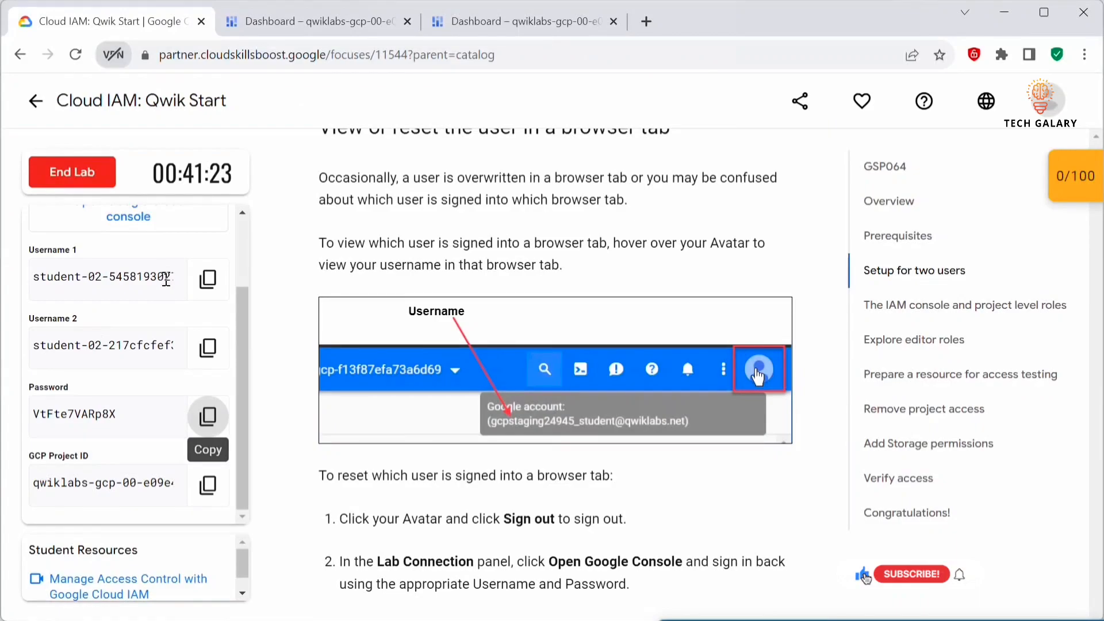
- Read the lab's instructions on project level roles and open the IAM page in the Username 1 Cloud console
{"action": "scroll", "coordinate": [577, 474], "scroll_direction": "down", "scroll_amount": 4}
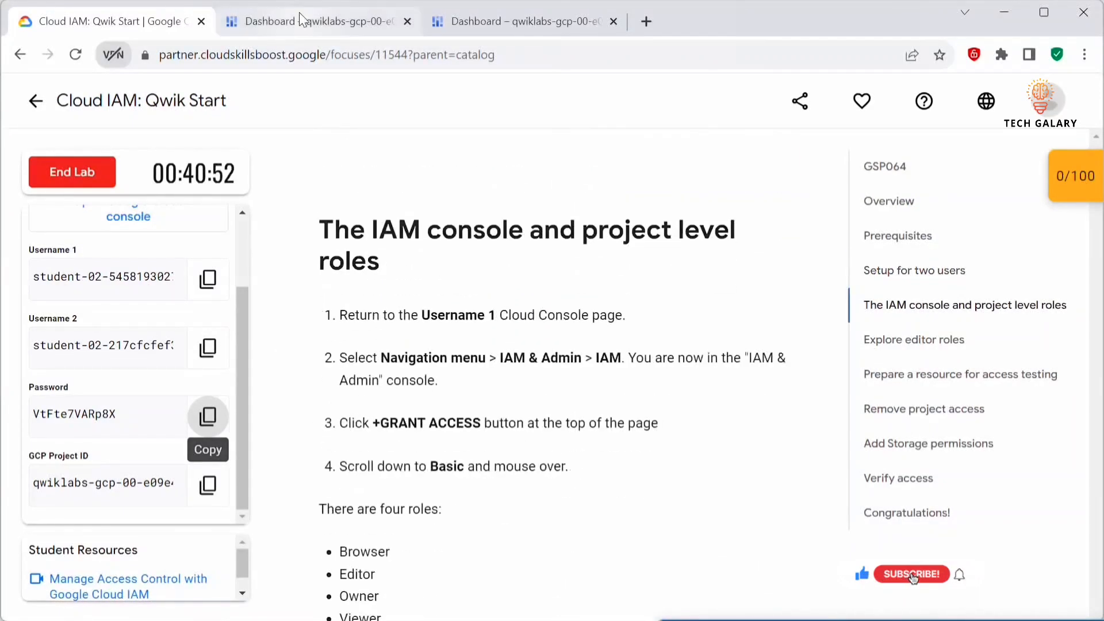
{"action": "left_click", "coordinate": [316, 22]}
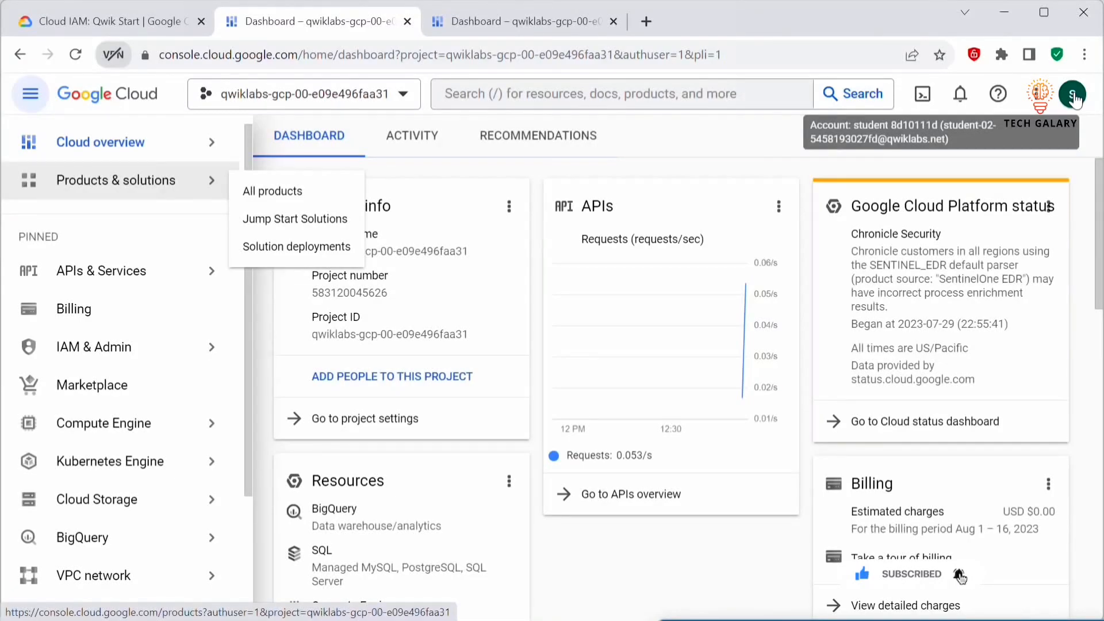
{"action": "mouse_move", "coordinate": [103, 348]}
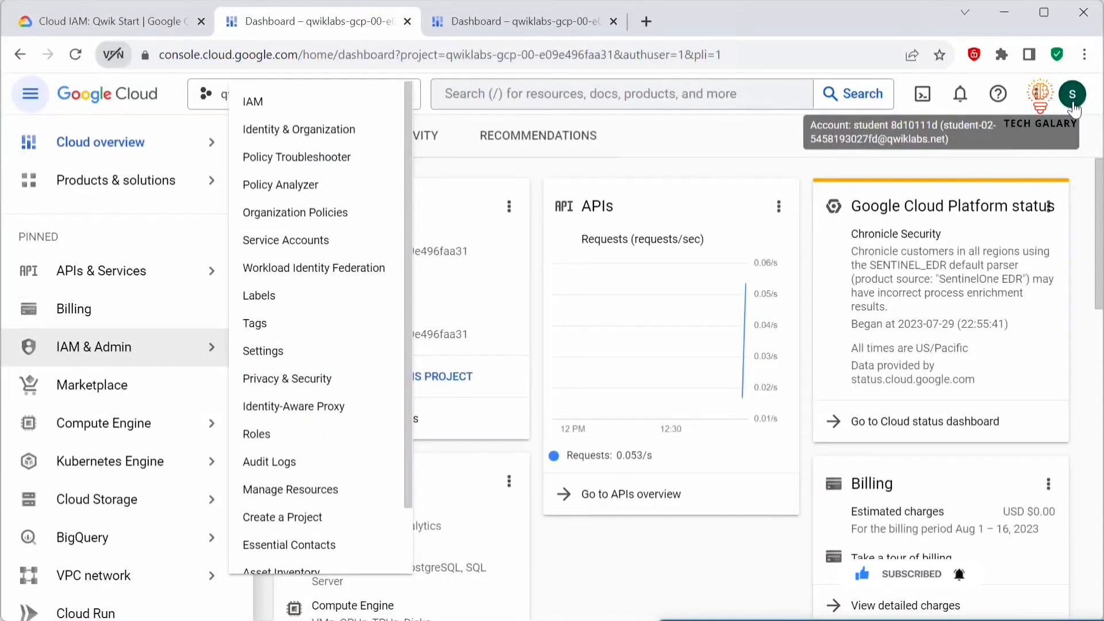
{"action": "left_click", "coordinate": [80, 361]}
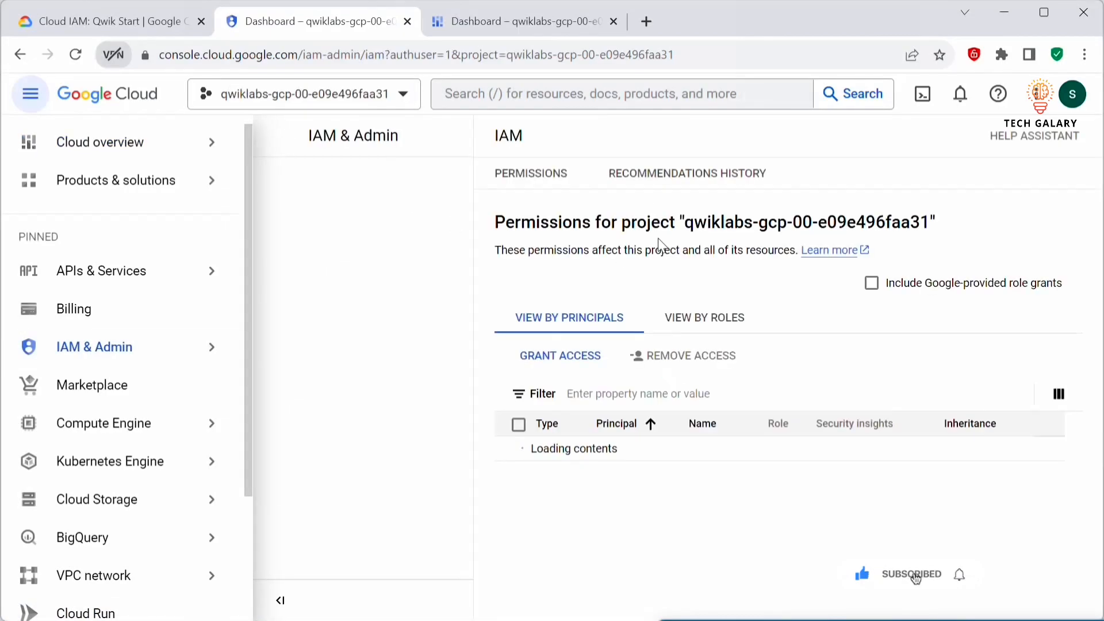
- Review the project's principals and examine the roles assigned to the first student user
{"action": "scroll", "coordinate": [682, 388], "scroll_direction": "down", "scroll_amount": 4}
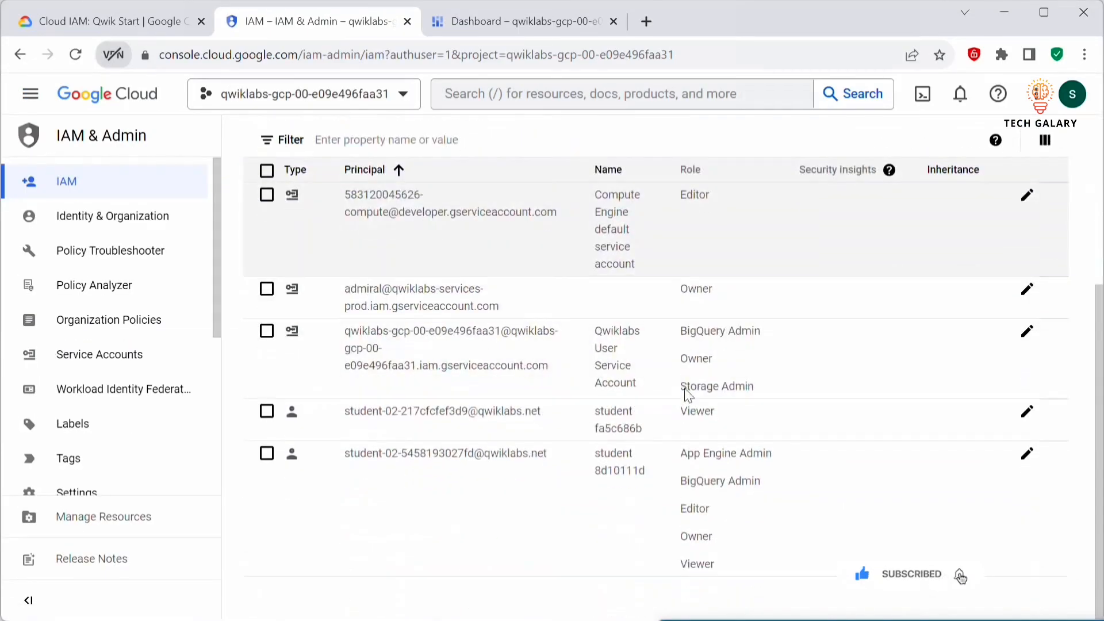
{"action": "left_click_drag", "start_coordinate": [340, 455], "coordinate": [554, 454]}
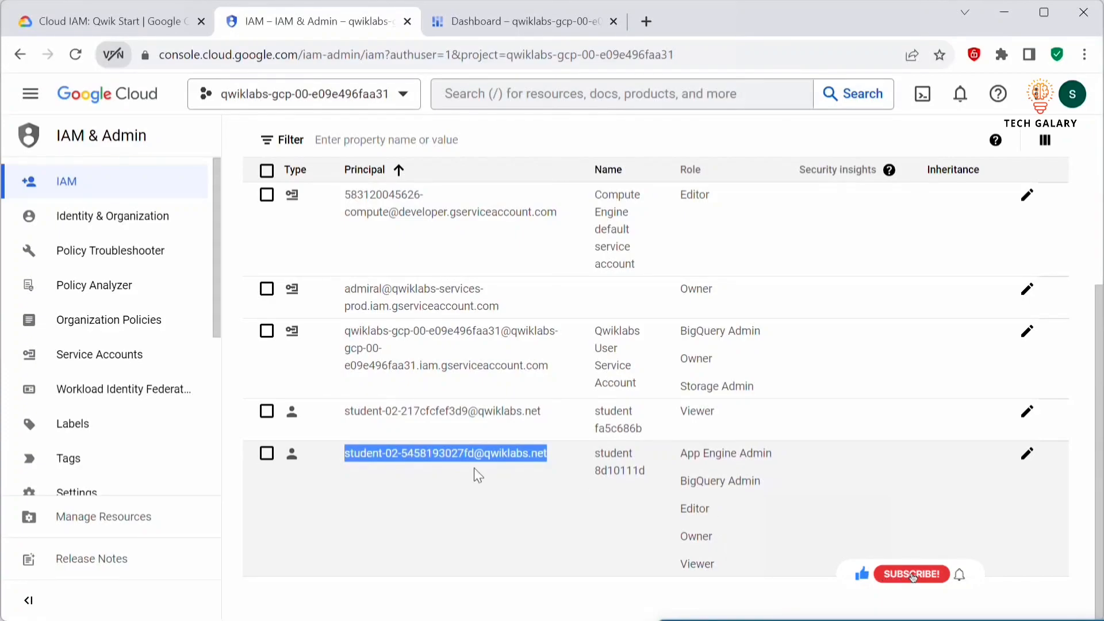
{"action": "scroll", "coordinate": [274, 380], "scroll_direction": "up", "scroll_amount": 5}
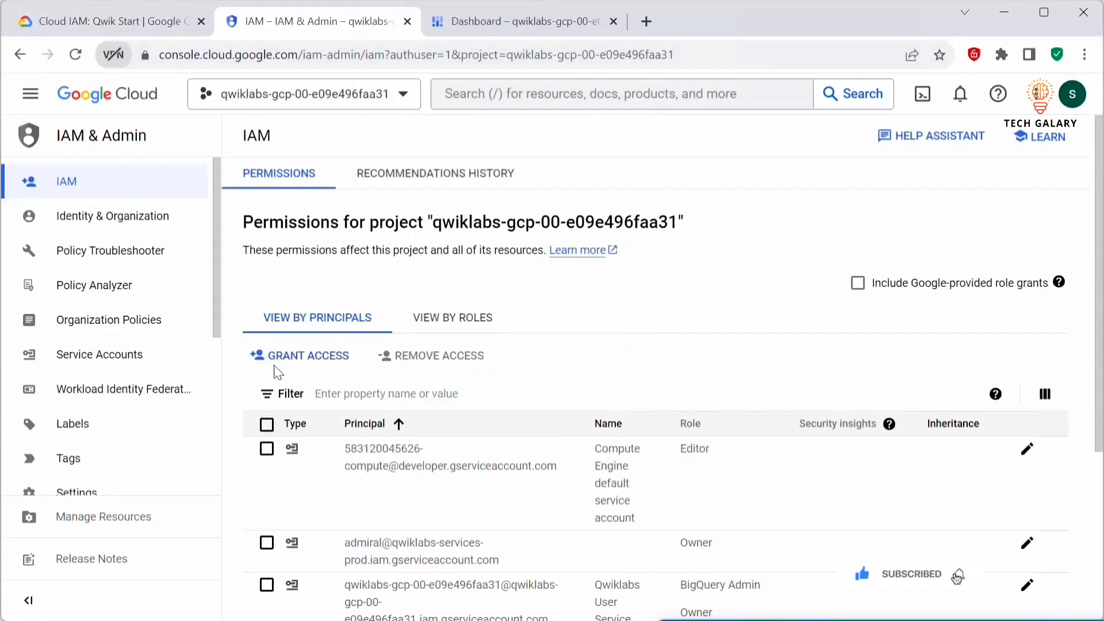
- Open the form for granting access to the project and bring up the available roles for a new principal
{"action": "left_click", "coordinate": [301, 358]}
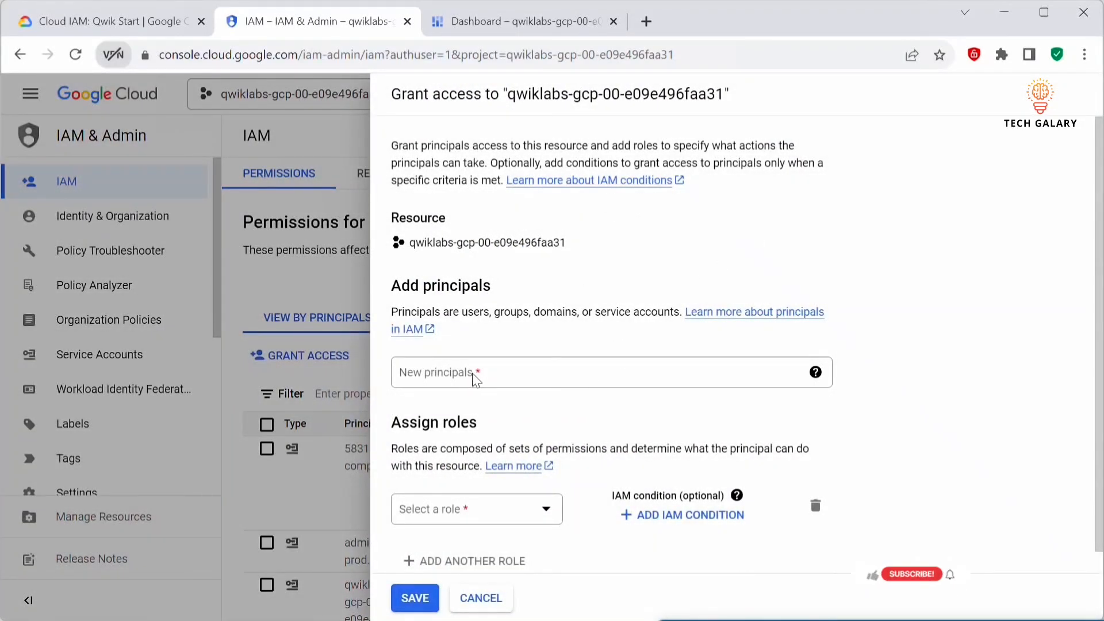
{"action": "left_click", "coordinate": [445, 368]}
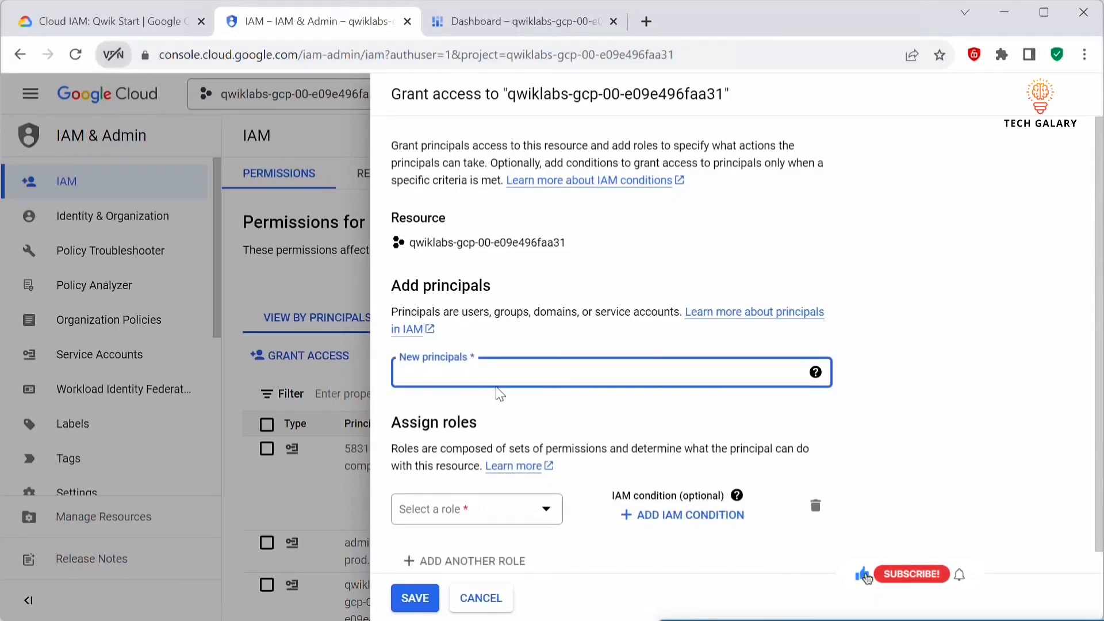
{"action": "left_click", "coordinate": [486, 511]}
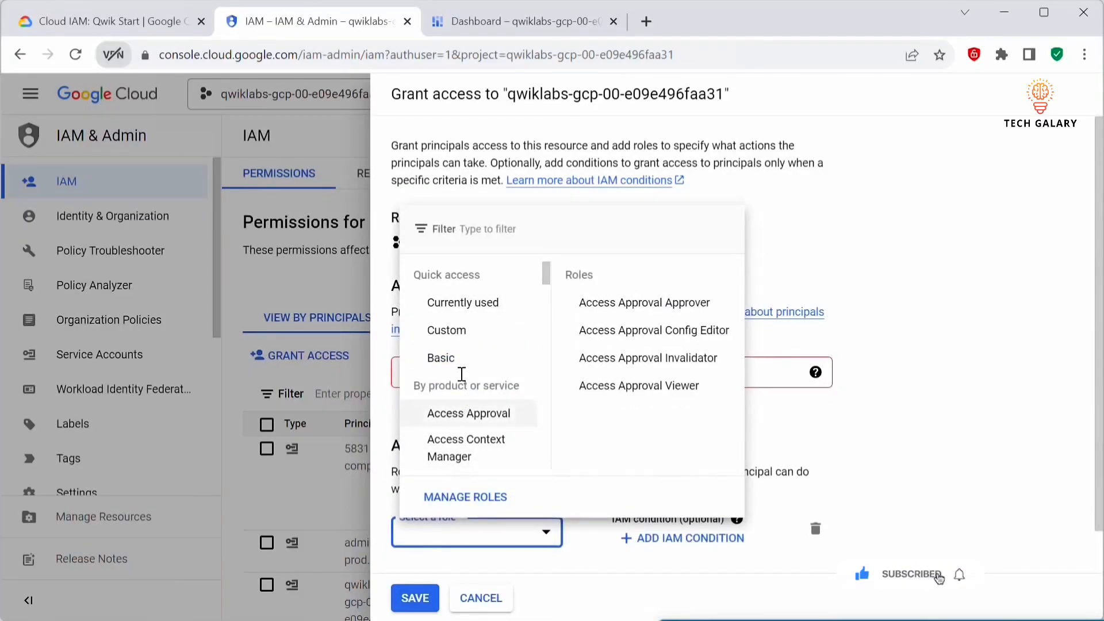
- List the Basic roles in the role picker and read the lab's explanation of primitive roles and the viewer and editor permissions
{"action": "left_click", "coordinate": [500, 343]}
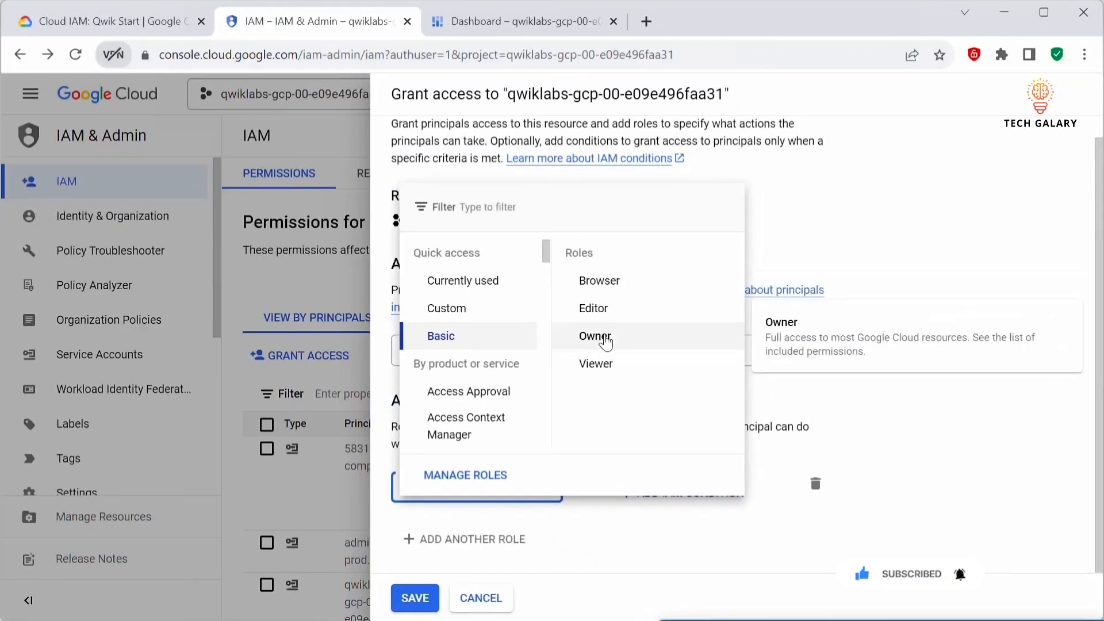
{"action": "left_click", "coordinate": [109, 21]}
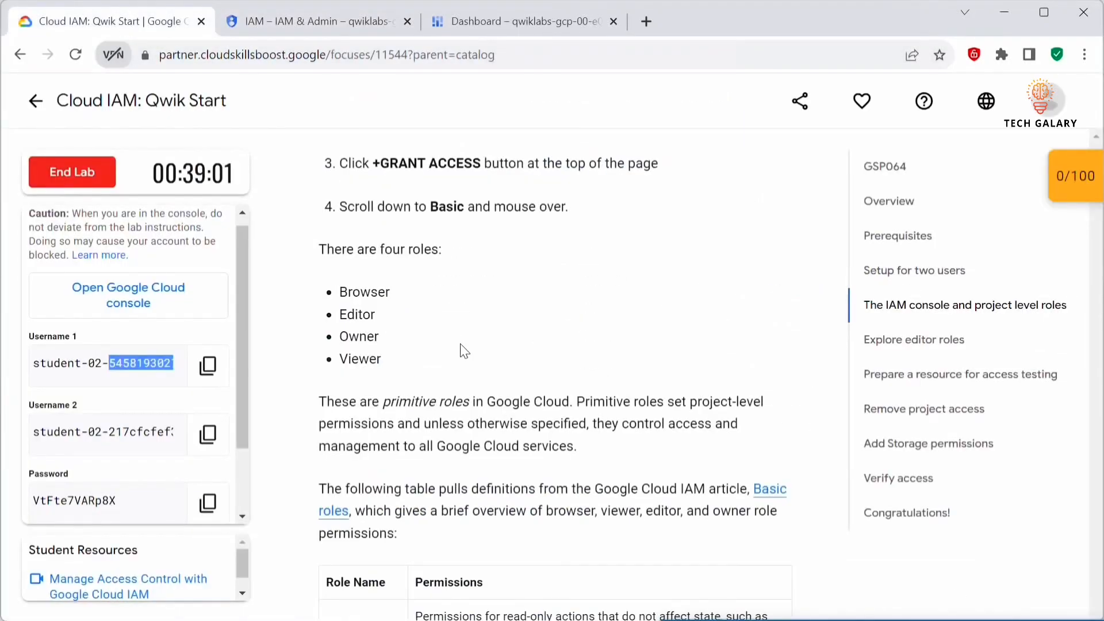
{"action": "scroll", "coordinate": [421, 329], "scroll_direction": "down", "scroll_amount": 2}
{"action": "left_click_drag", "start_coordinate": [384, 316], "coordinate": [575, 316]}
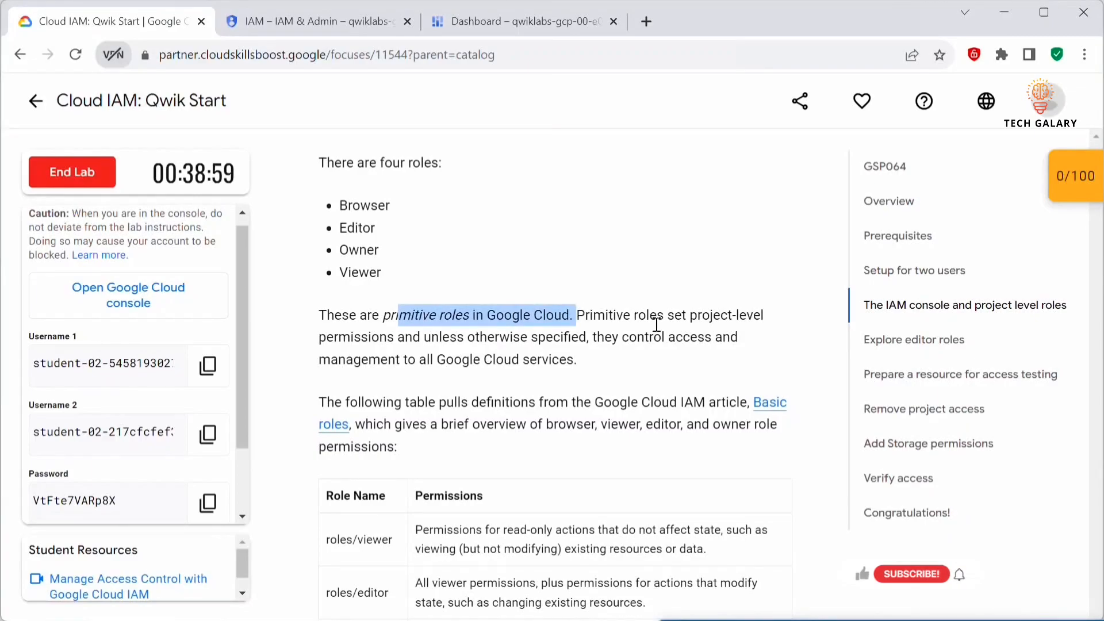
{"action": "left_click", "coordinate": [663, 352]}
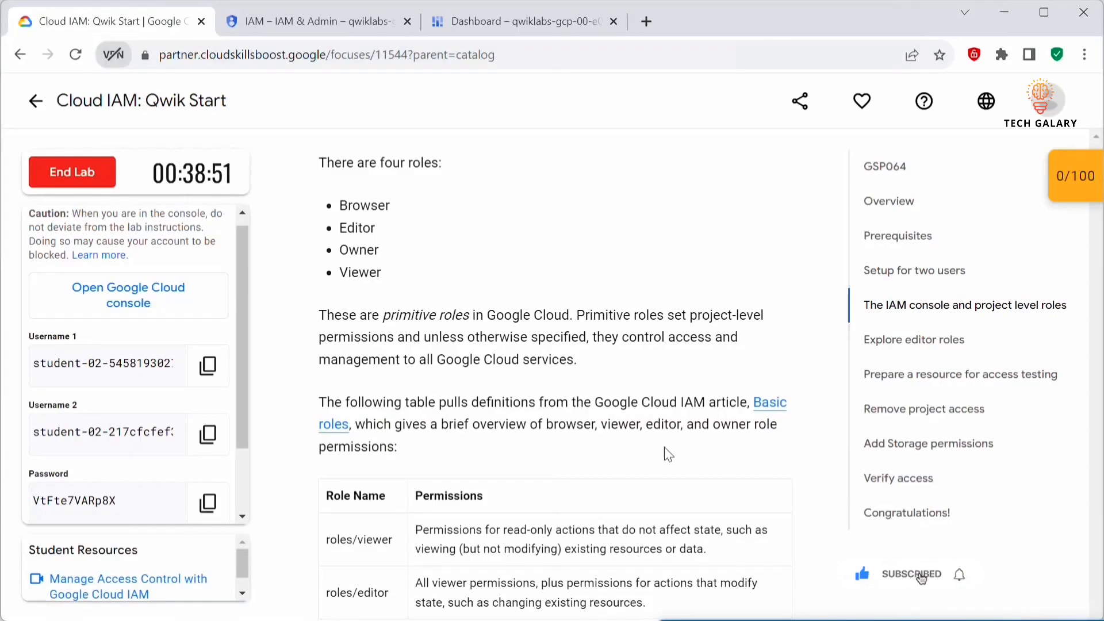
{"action": "scroll", "coordinate": [719, 463], "scroll_direction": "down", "scroll_amount": 2}
{"action": "scroll", "coordinate": [366, 381], "scroll_direction": "down", "scroll_amount": 1}
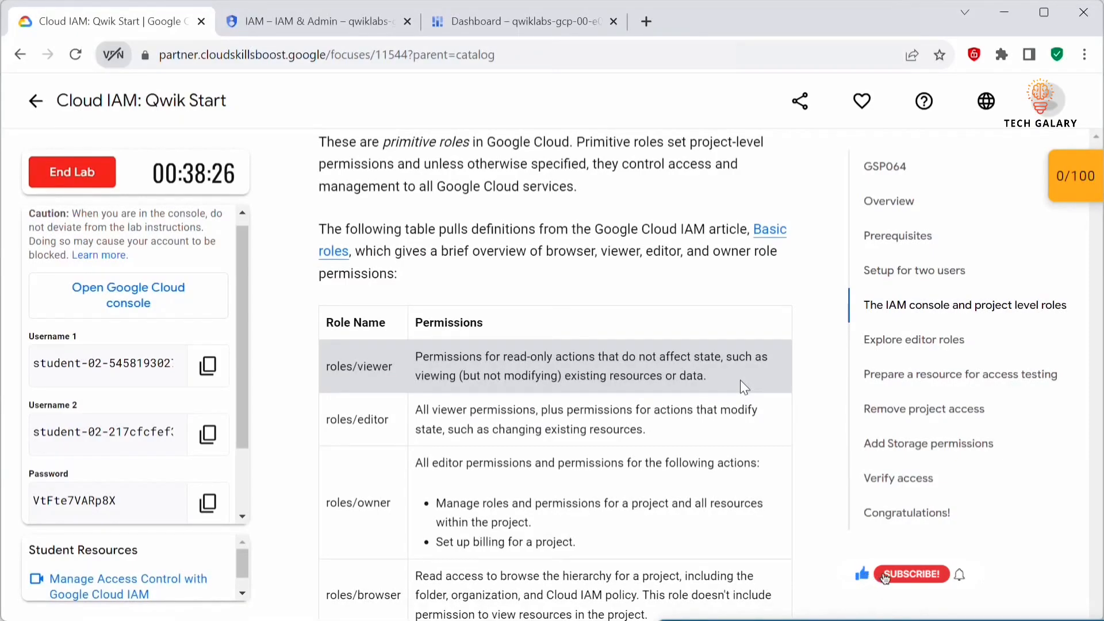
{"action": "scroll", "coordinate": [740, 380], "scroll_direction": "down", "scroll_amount": 1}
{"action": "left_click_drag", "start_coordinate": [332, 350], "coordinate": [323, 344]}
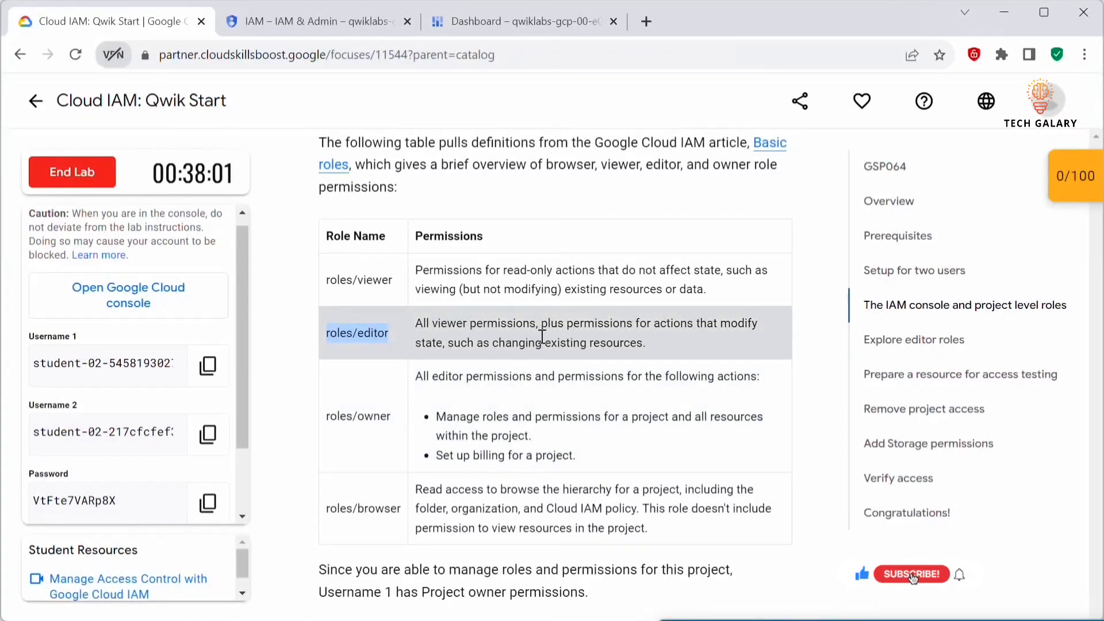
- Read the owner and browser role permissions in the lab's role table
{"action": "scroll", "coordinate": [542, 336], "scroll_direction": "down", "scroll_amount": 1}
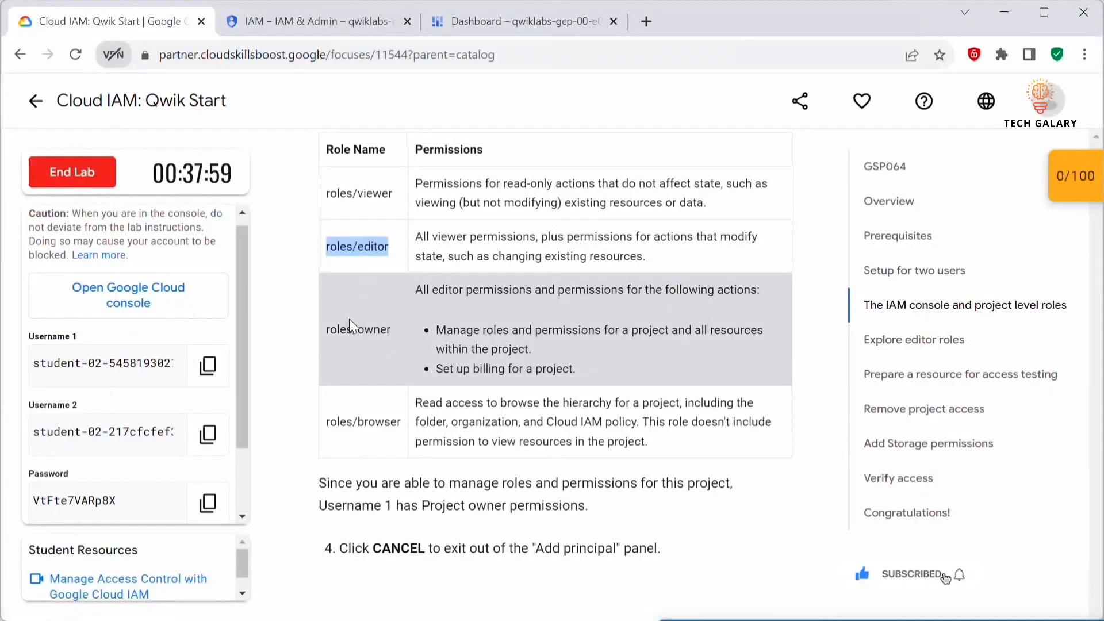
{"action": "left_click", "coordinate": [348, 334]}
{"action": "left_click_drag", "start_coordinate": [333, 336], "coordinate": [326, 339]}
{"action": "double_click", "coordinate": [383, 334]}
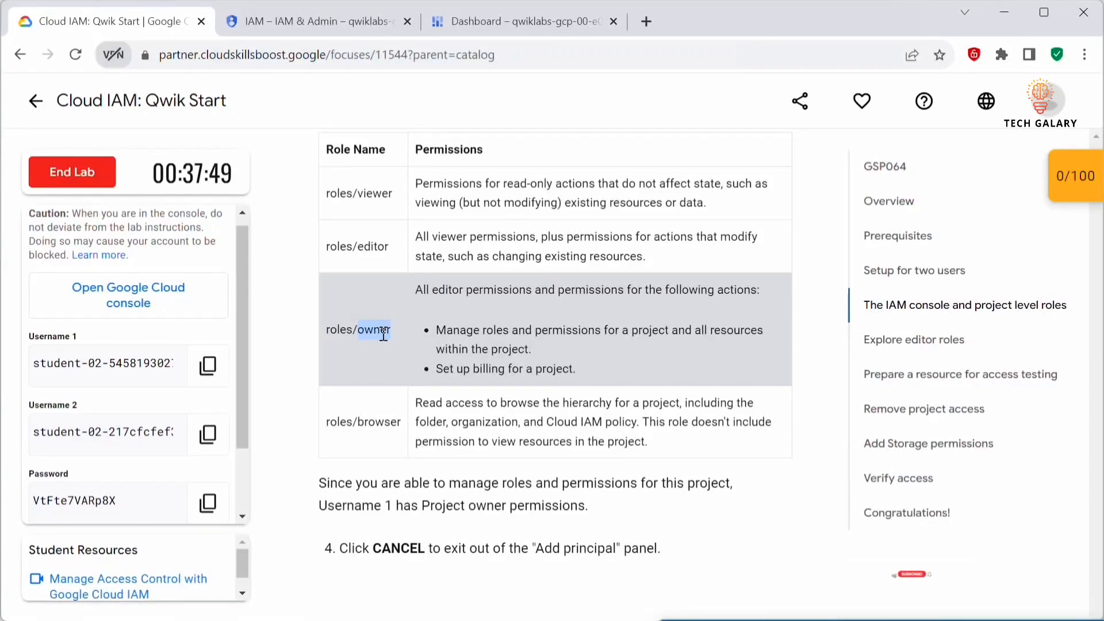
{"action": "left_click_drag", "start_coordinate": [460, 331], "coordinate": [714, 348]}
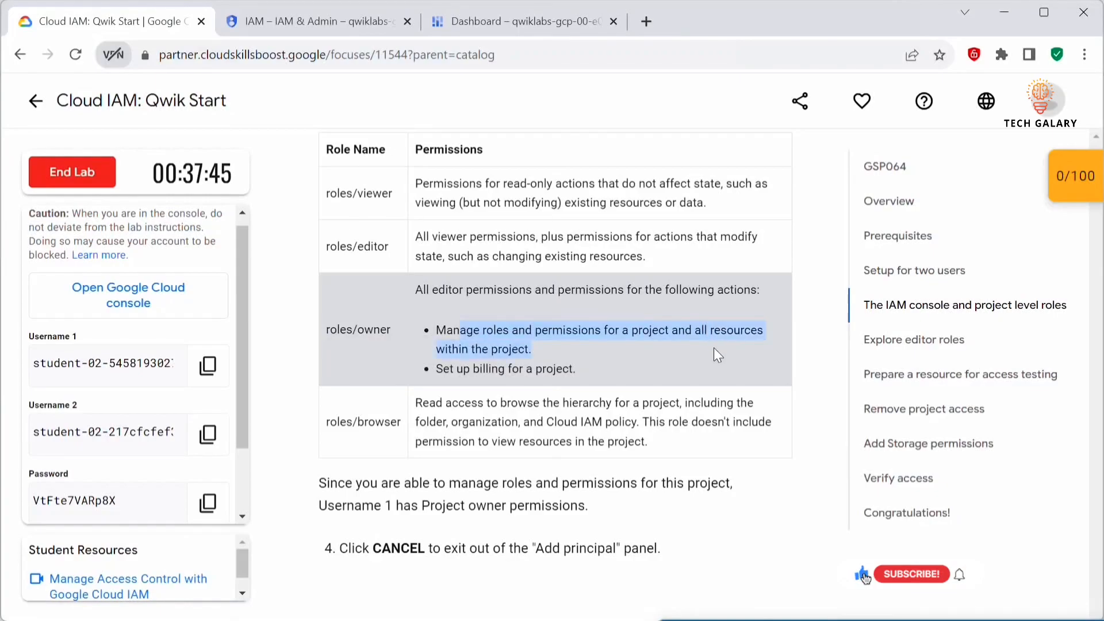
{"action": "left_click_drag", "start_coordinate": [594, 370], "coordinate": [433, 331]}
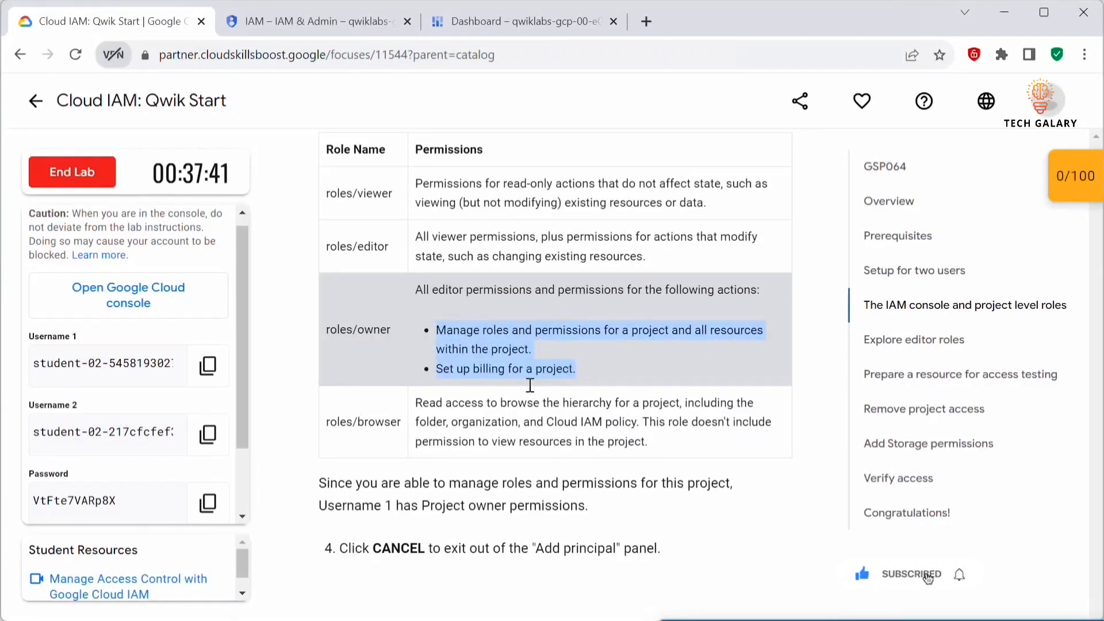
{"action": "double_click", "coordinate": [378, 422]}
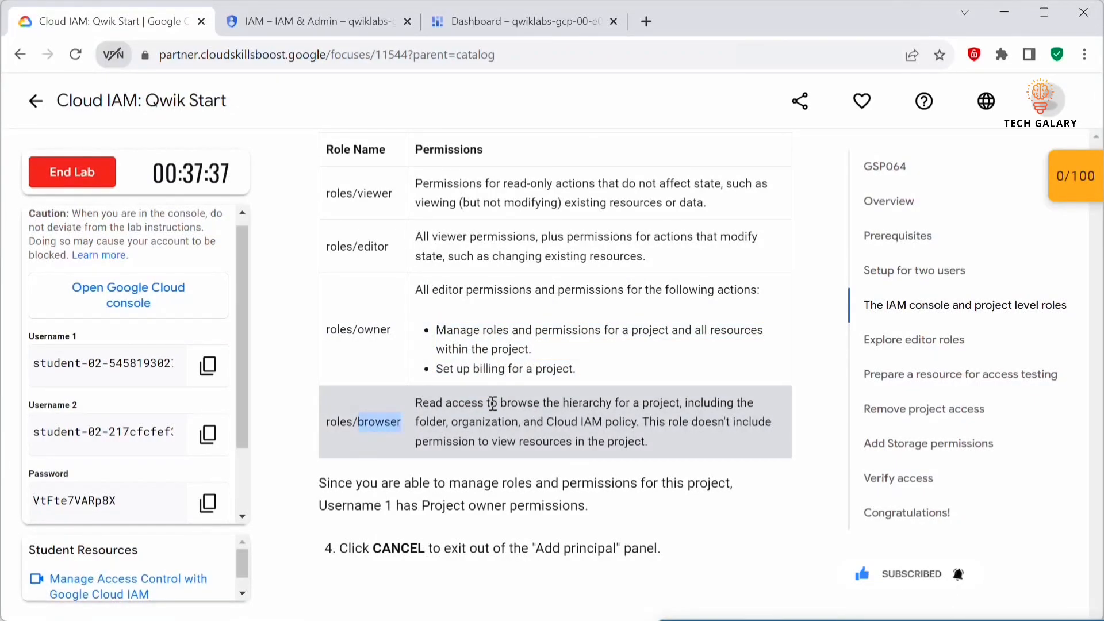
{"action": "left_click_drag", "start_coordinate": [522, 408], "coordinate": [665, 403]}
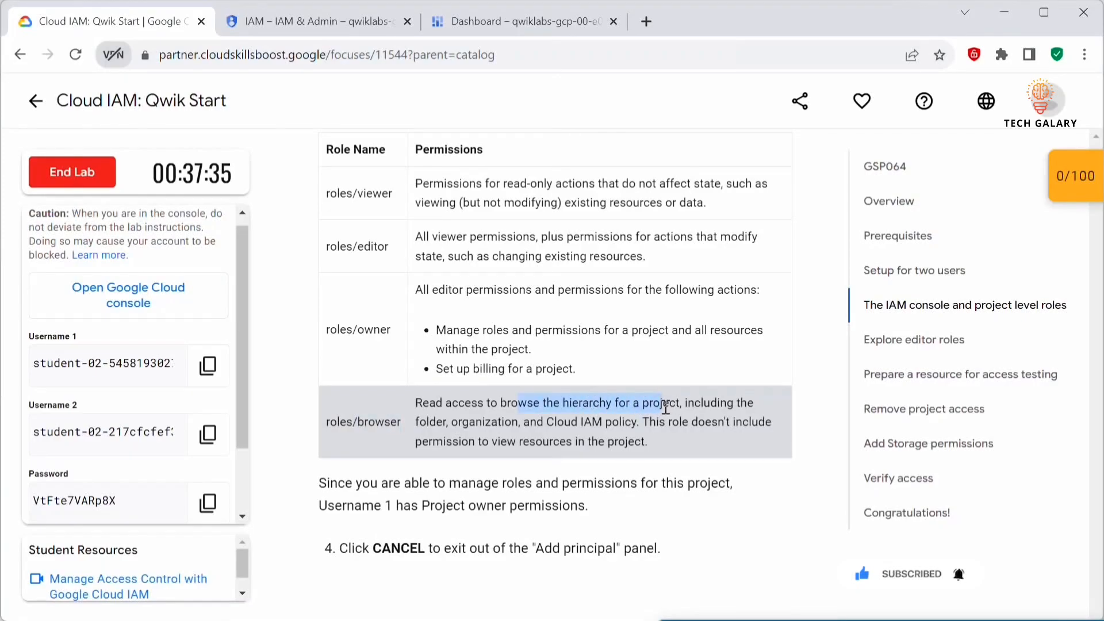
{"action": "left_click", "coordinate": [661, 443]}
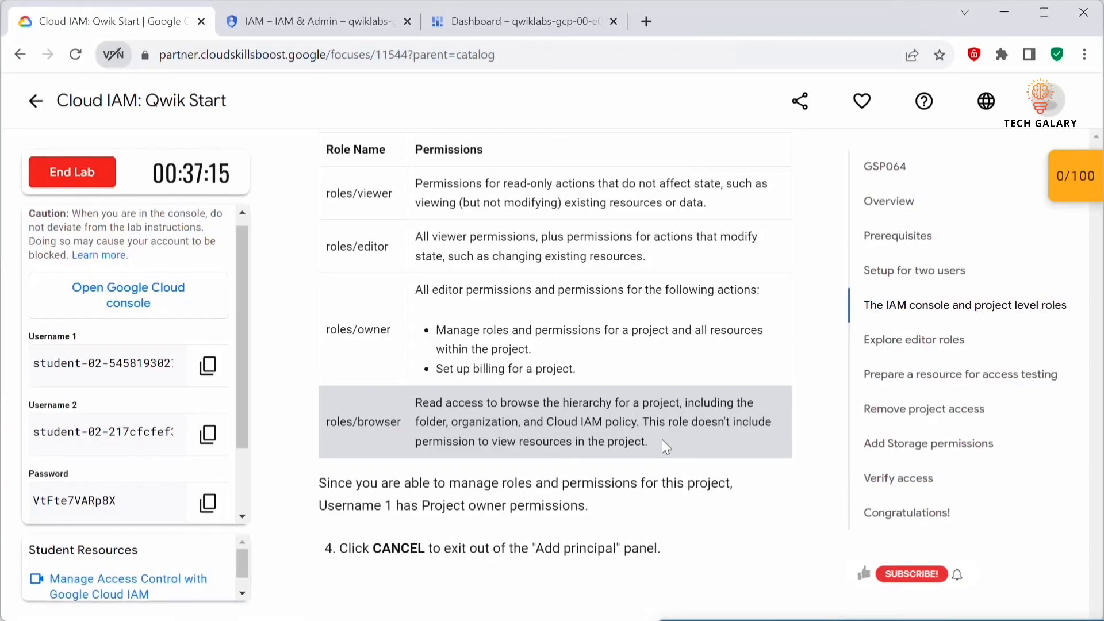
- Review the lab's note on Username 1's project owner permissions and the instructions for exploring editor roles
{"action": "scroll", "coordinate": [661, 439], "scroll_direction": "down", "scroll_amount": 3}
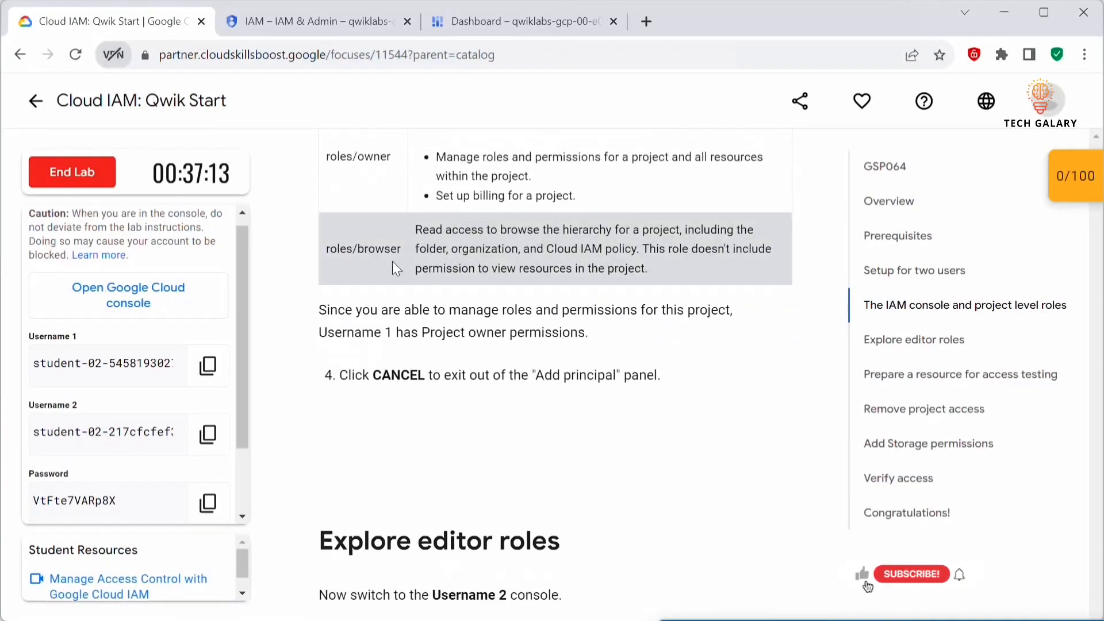
{"action": "scroll", "coordinate": [404, 287], "scroll_direction": "up", "scroll_amount": 2}
{"action": "double_click", "coordinate": [377, 243]}
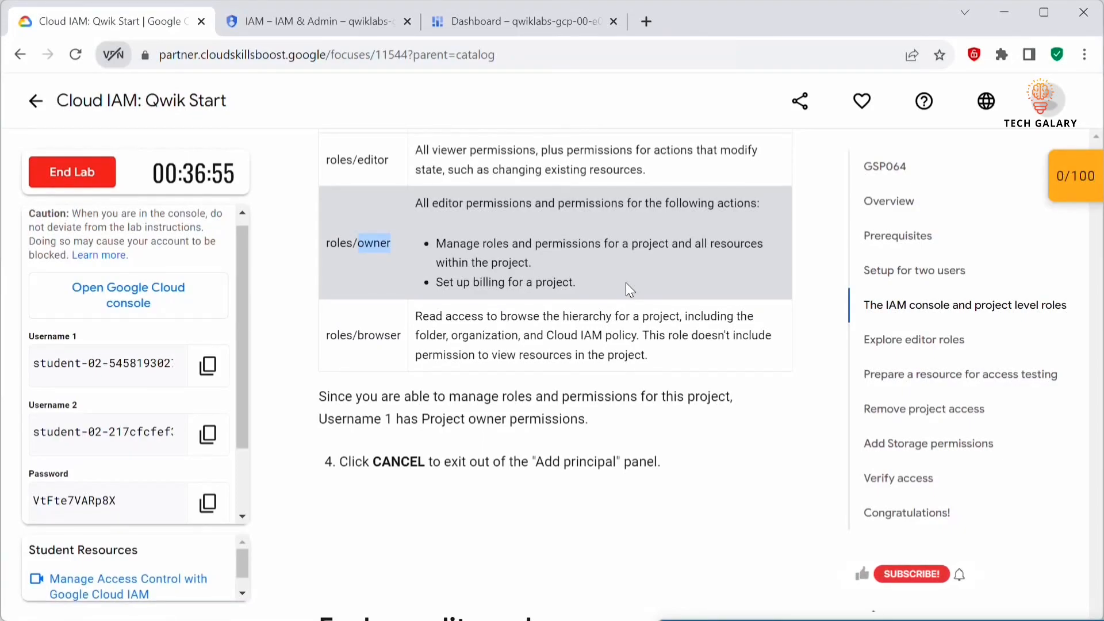
{"action": "scroll", "coordinate": [620, 480], "scroll_direction": "down", "scroll_amount": 1}
{"action": "scroll", "coordinate": [620, 484], "scroll_direction": "down", "scroll_amount": 3}
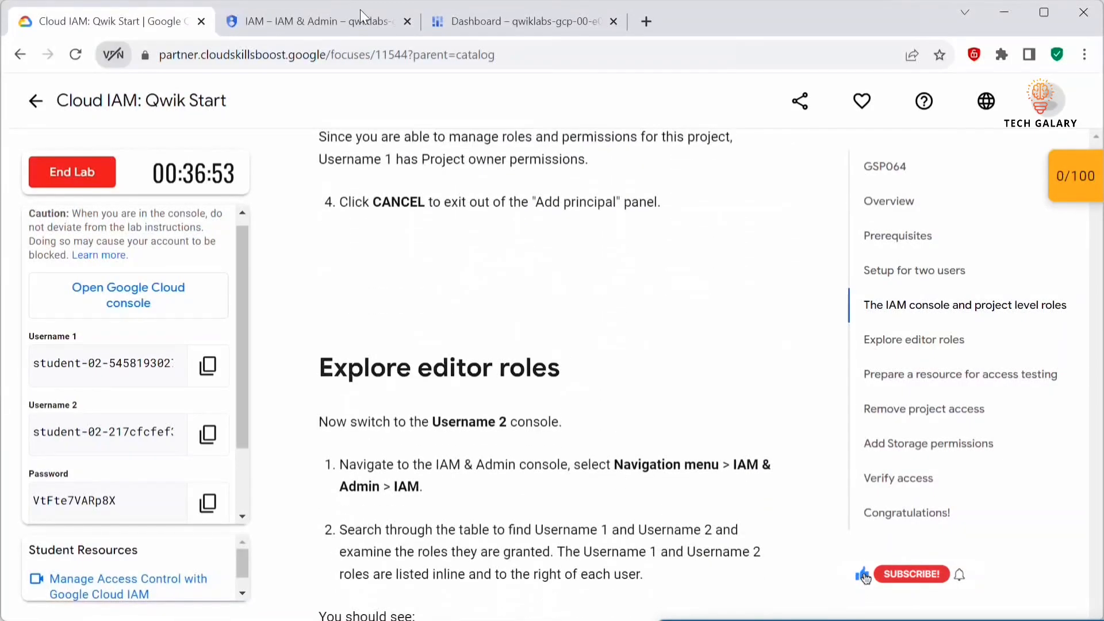
- Cancel the access grant in the Username 1 console and open the IAM page in the Username 2 console
{"action": "left_click", "coordinate": [310, 21]}
{"action": "left_click", "coordinate": [479, 598]}
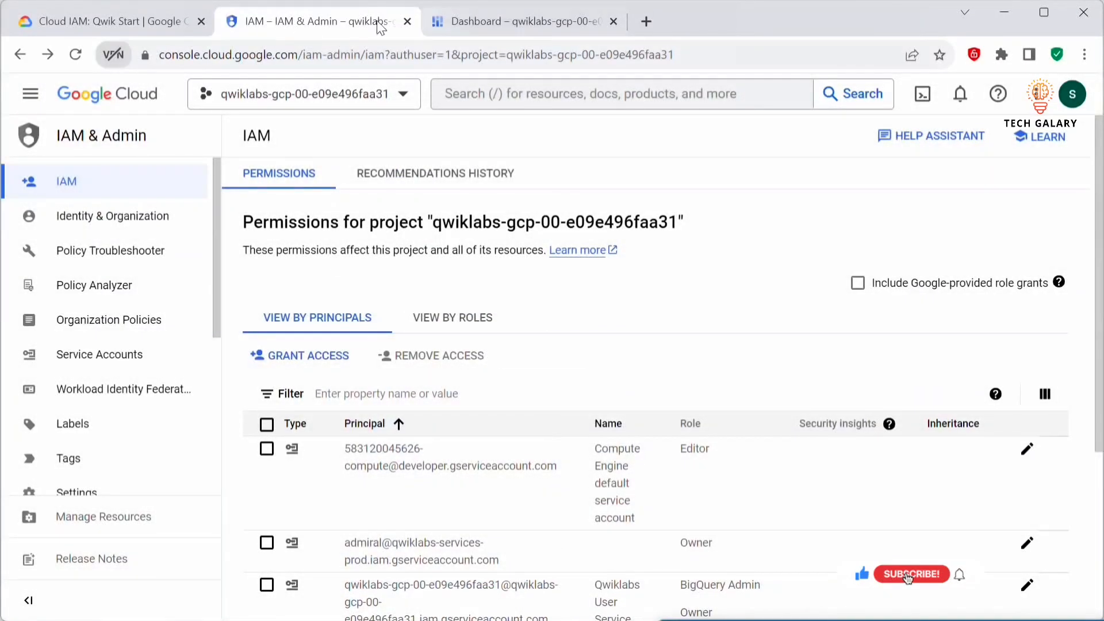
{"action": "left_click", "coordinate": [499, 19]}
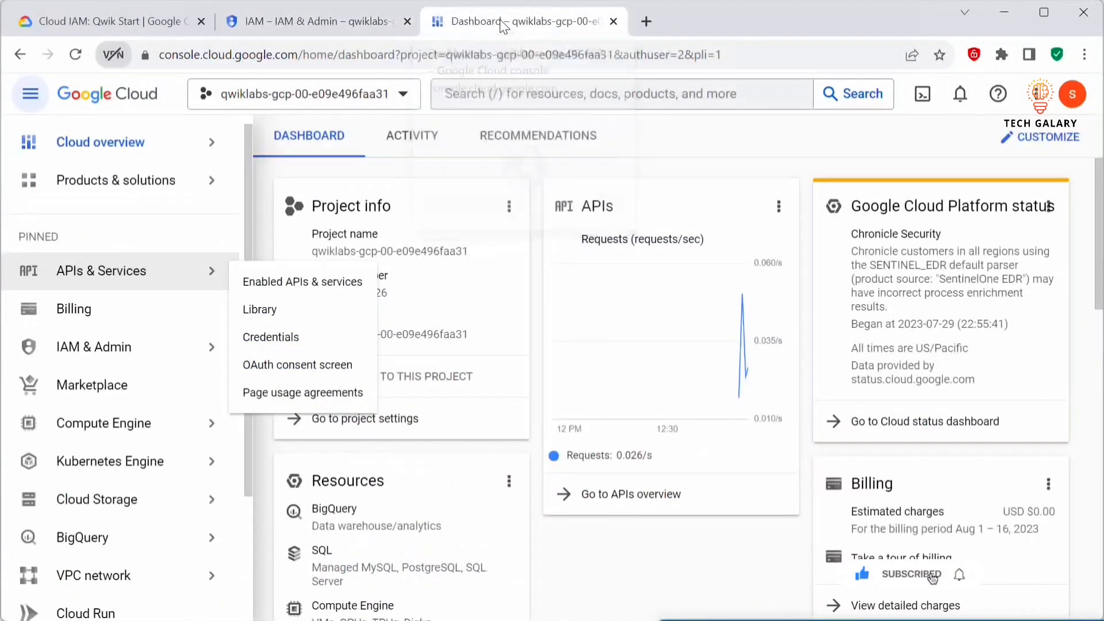
{"action": "left_click", "coordinate": [114, 348]}
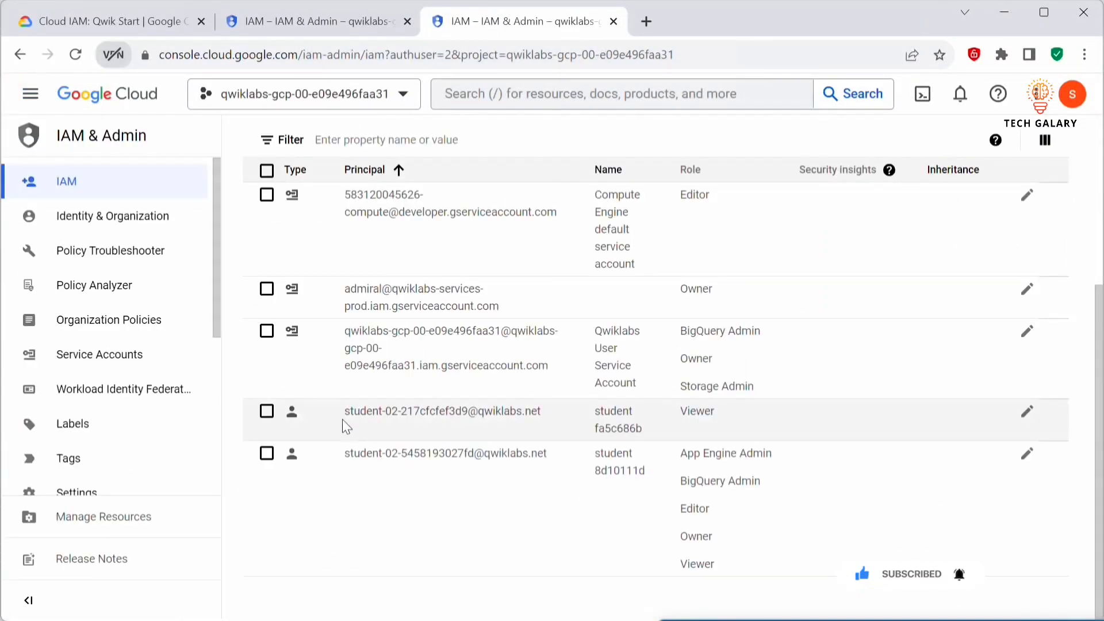
- Check the role assigned to Username 2 and whether that account is allowed to grant access
{"action": "left_click_drag", "start_coordinate": [340, 414], "coordinate": [534, 411]}
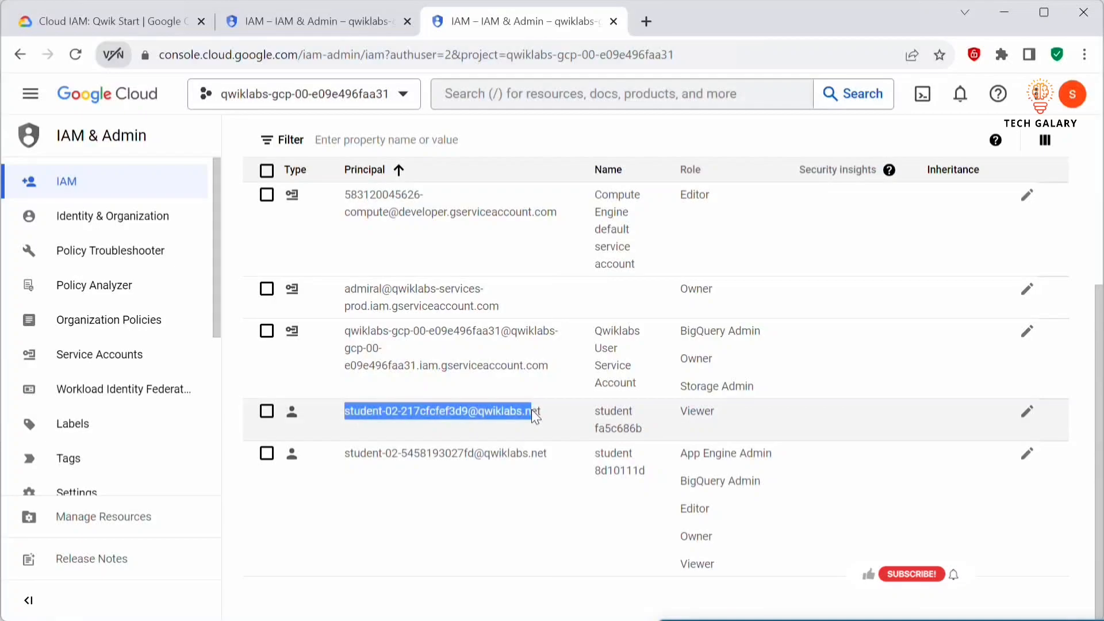
{"action": "left_click", "coordinate": [678, 412]}
{"action": "scroll", "coordinate": [722, 413], "scroll_direction": "up", "scroll_amount": 5}
{"action": "mouse_move", "coordinate": [282, 362]}
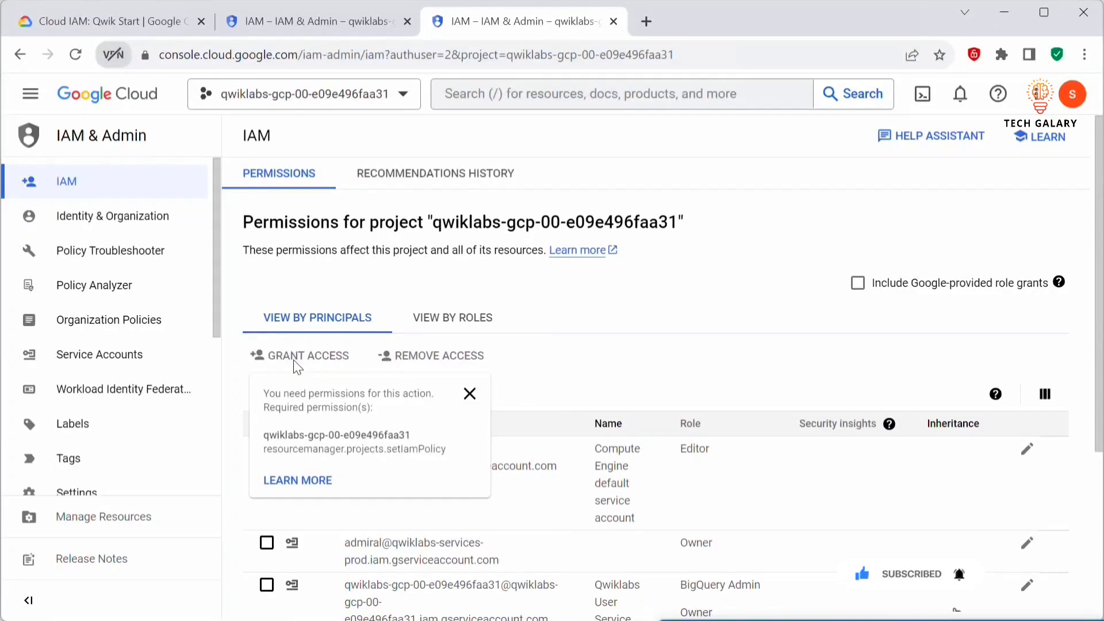
{"action": "scroll", "coordinate": [296, 368], "scroll_direction": "down", "scroll_amount": 5}
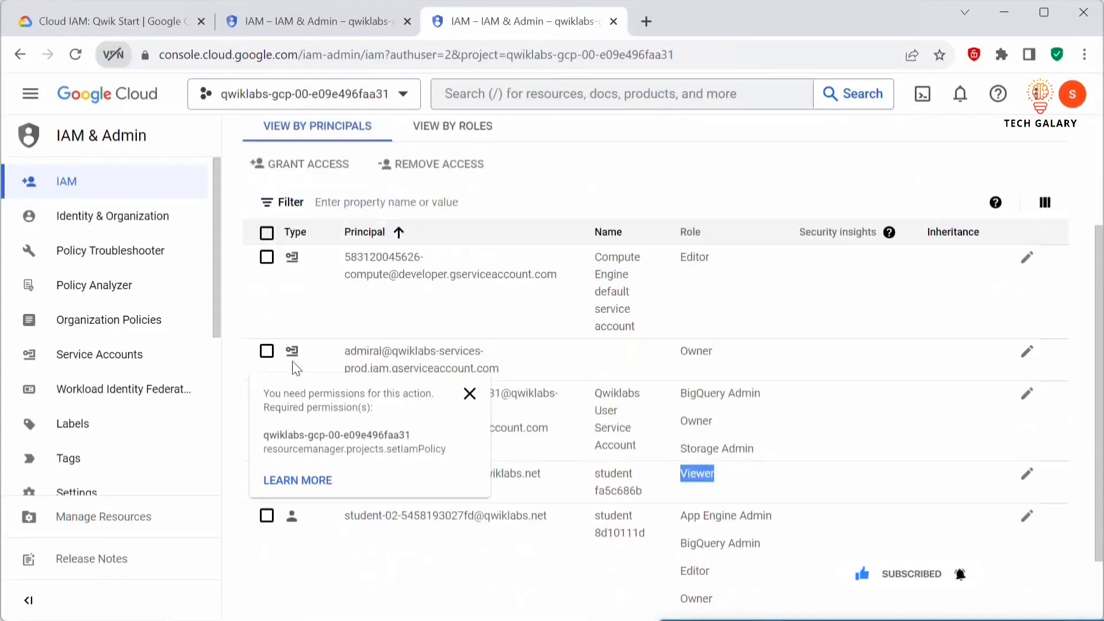
- Check that the Username 1 console can open the Grant access form, and cancel it without granting anything
{"action": "left_click", "coordinate": [311, 21]}
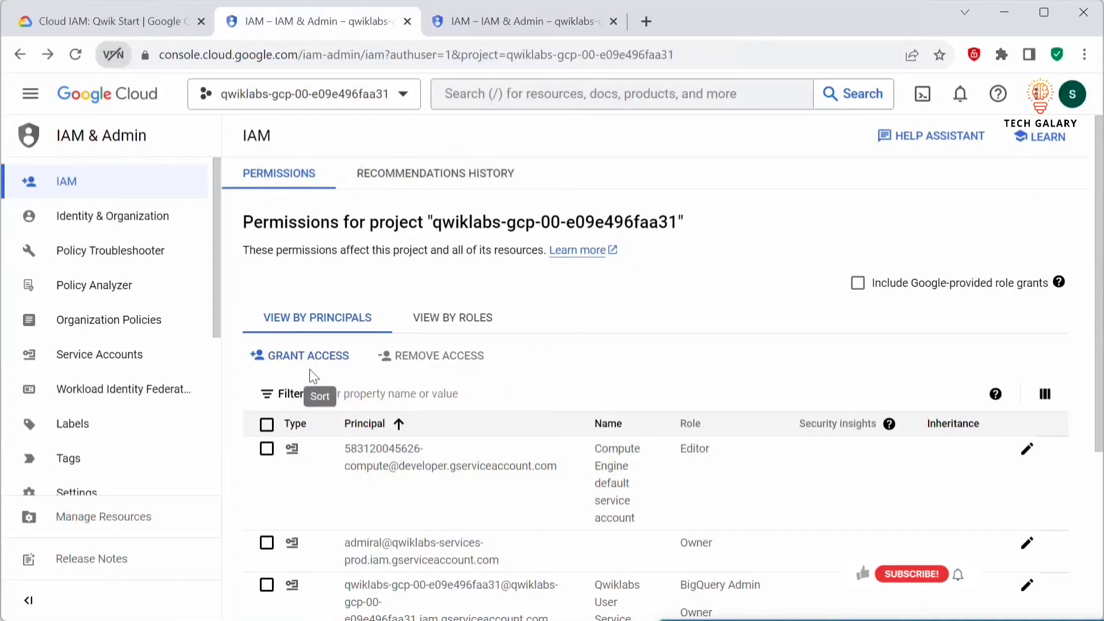
{"action": "left_click", "coordinate": [305, 362]}
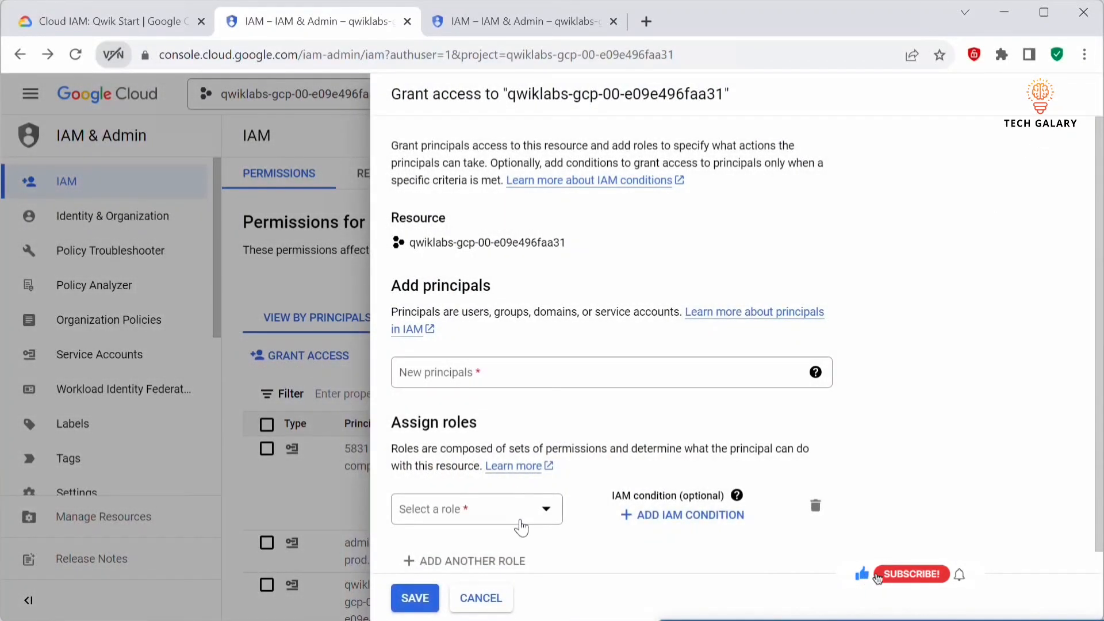
{"action": "left_click", "coordinate": [477, 597]}
- Review Username 2's assigned role again on the IAM page of the Username 2 console
{"action": "left_click", "coordinate": [506, 22]}
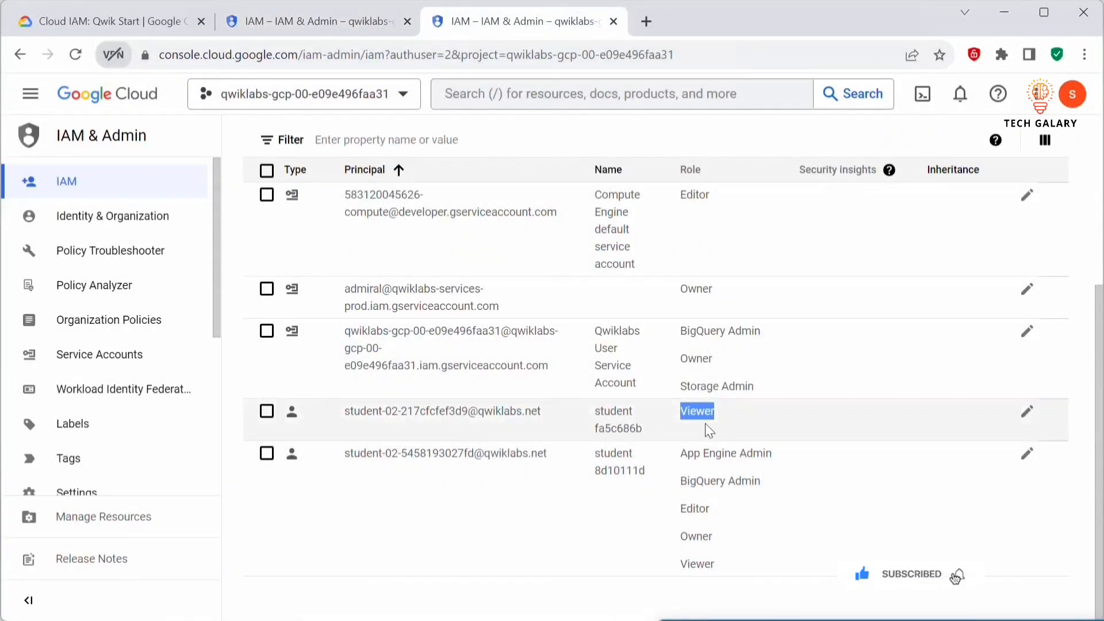
{"action": "left_click", "coordinate": [737, 417]}
{"action": "scroll", "coordinate": [736, 439], "scroll_direction": "up", "scroll_amount": 5}
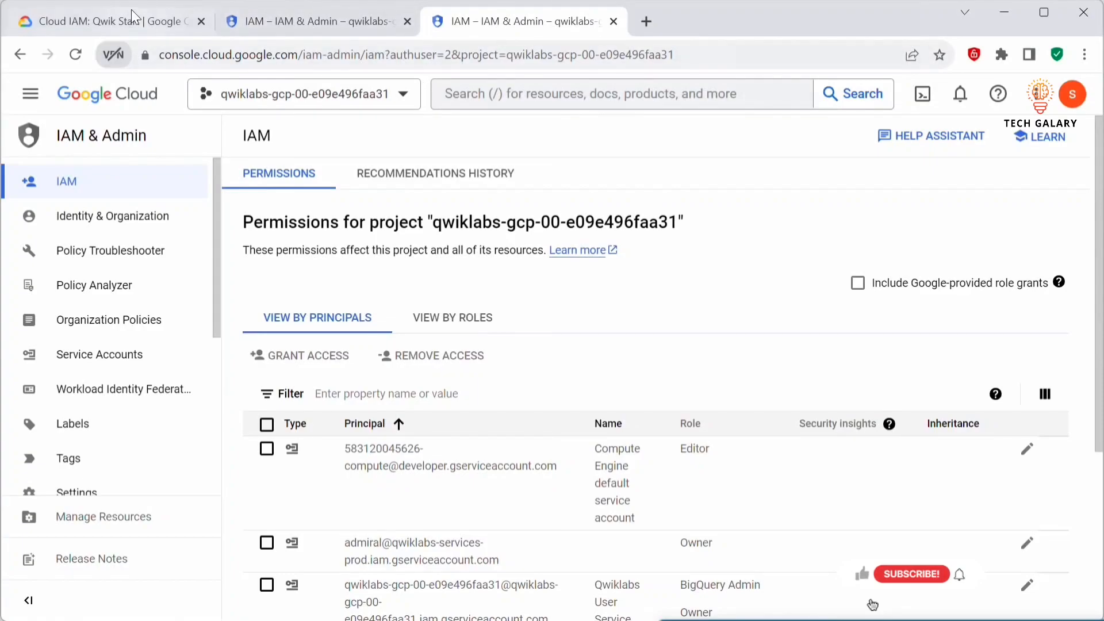
- Following the lab's access testing section, open the Cloud Storage bucket creation form in the Username 1 console and close the tutorial pane
{"action": "left_click", "coordinate": [109, 21]}
{"action": "scroll", "coordinate": [624, 437], "scroll_direction": "down", "scroll_amount": 5}
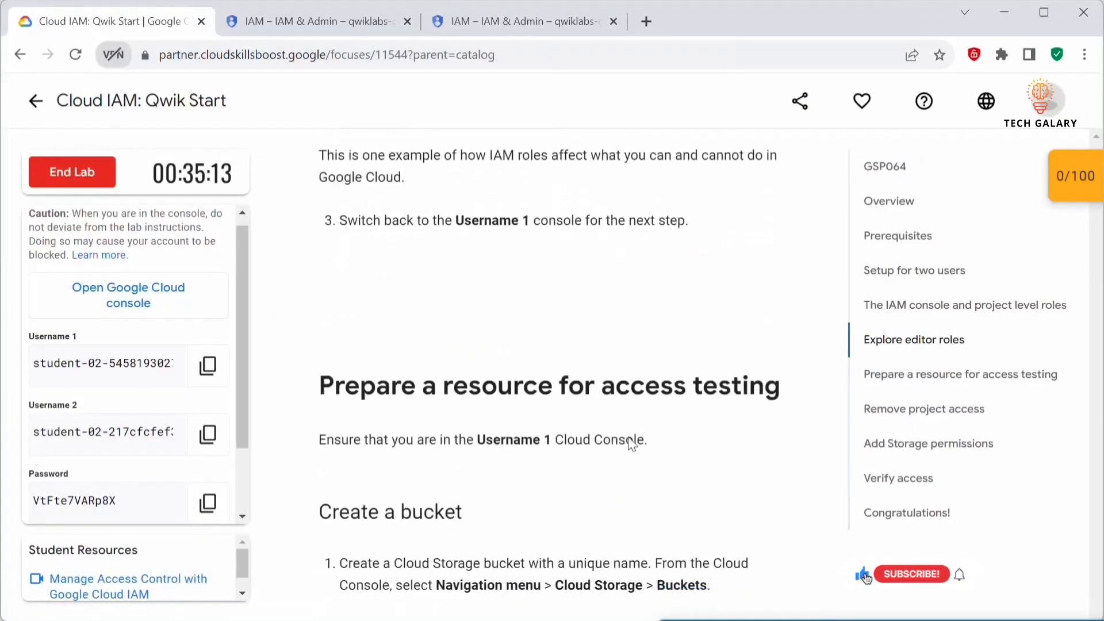
{"action": "left_click_drag", "start_coordinate": [454, 308], "coordinate": [719, 308]}
{"action": "left_click", "coordinate": [317, 23]}
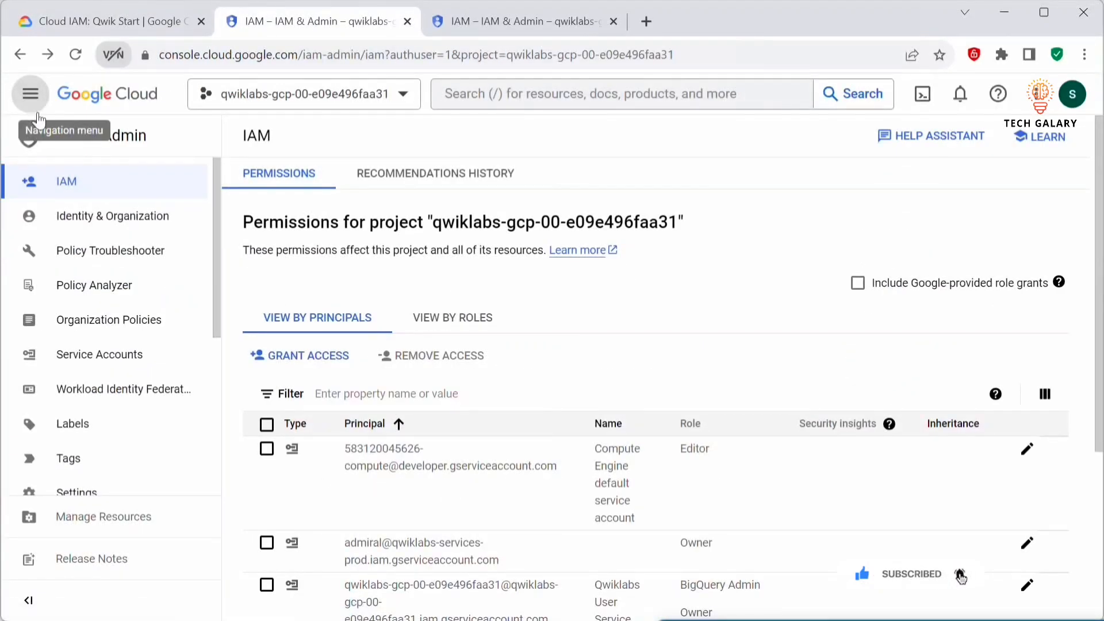
{"action": "left_click", "coordinate": [29, 93]}
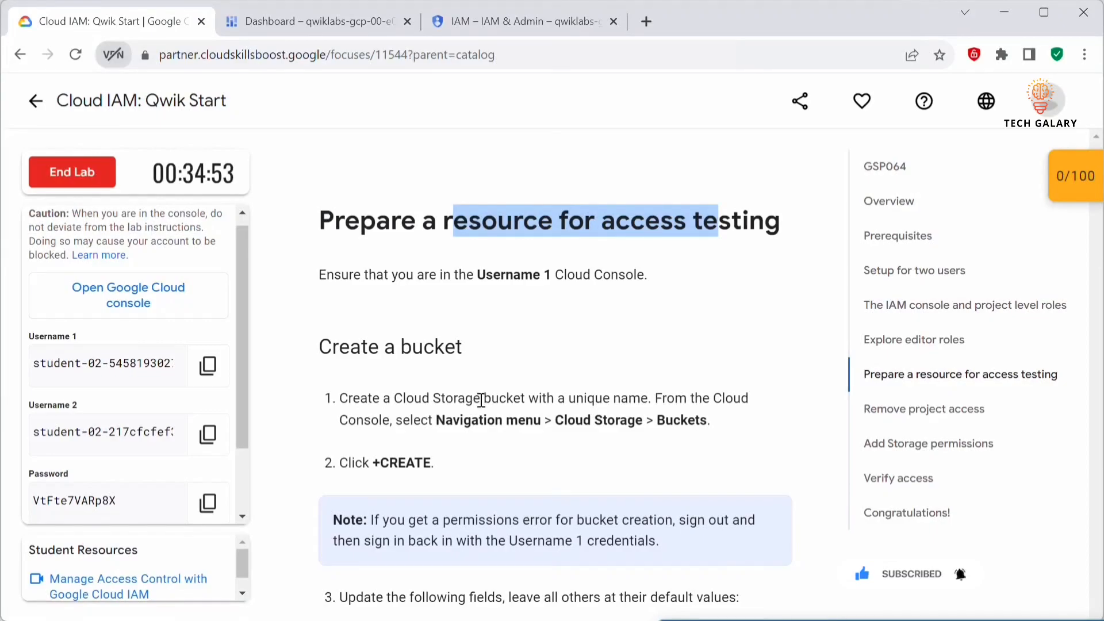
{"action": "scroll", "coordinate": [653, 401], "scroll_direction": "down", "scroll_amount": 3}
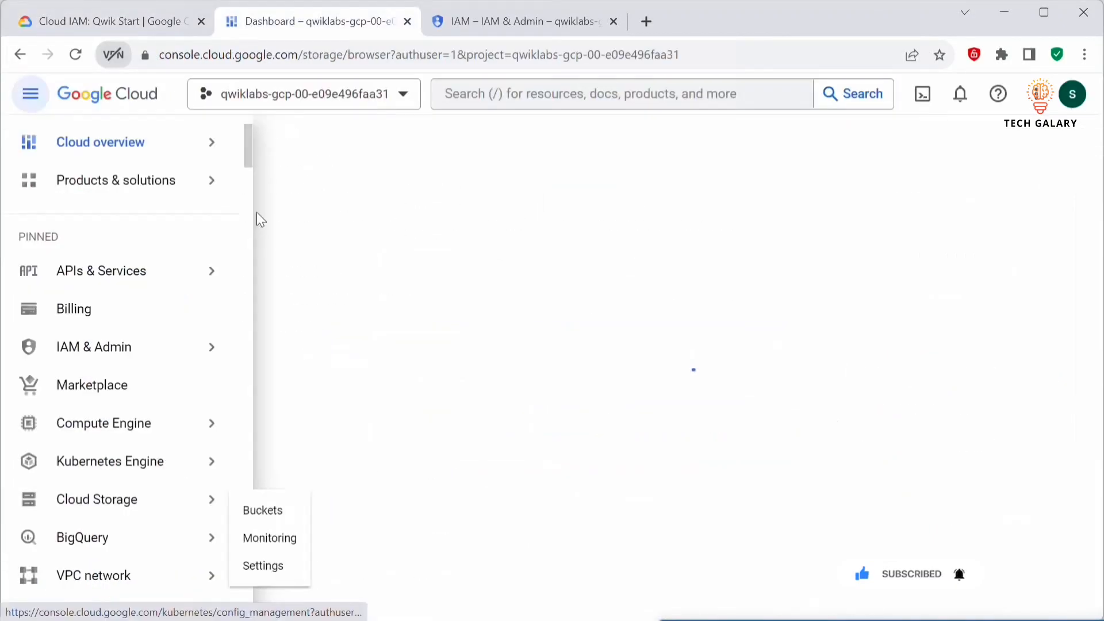
{"action": "left_click", "coordinate": [378, 136]}
{"action": "left_click", "coordinate": [1079, 95]}
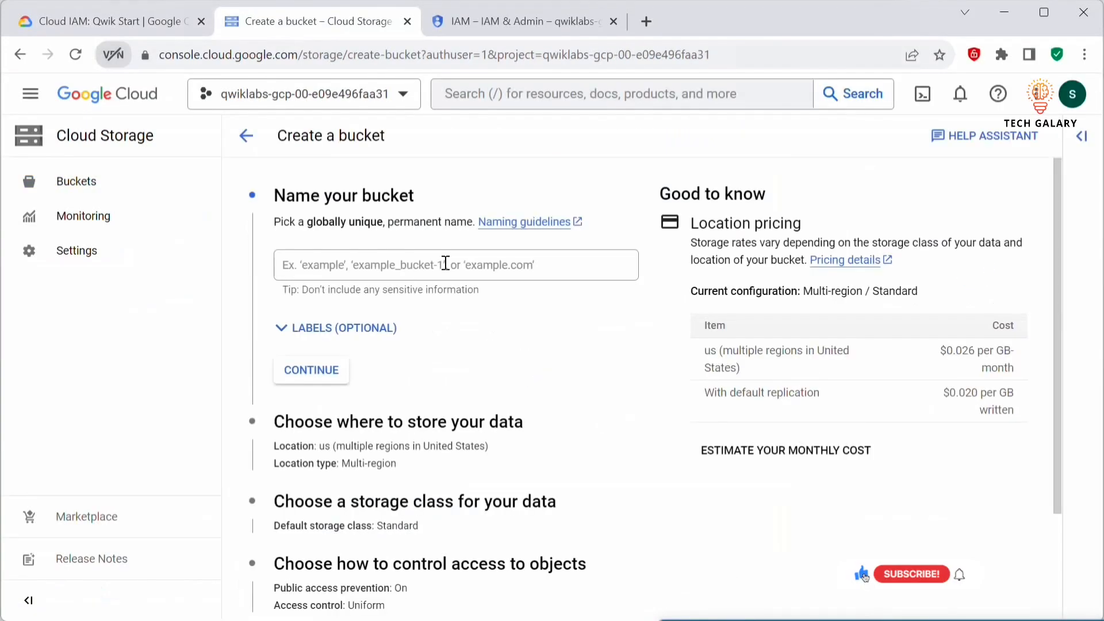
- Create a US multi-region bucket named buck212 with default settings and public access prevention enforced
{"action": "left_click", "coordinate": [407, 266]}
{"action": "type", "text": "buck212"}
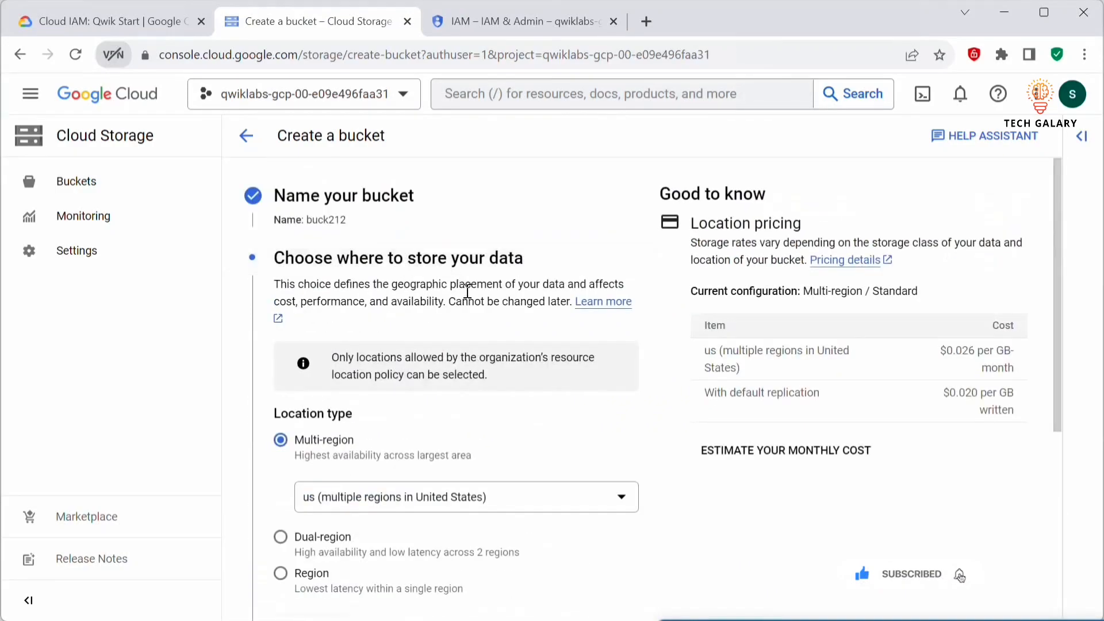
{"action": "scroll", "coordinate": [374, 322], "scroll_direction": "down", "scroll_amount": 3}
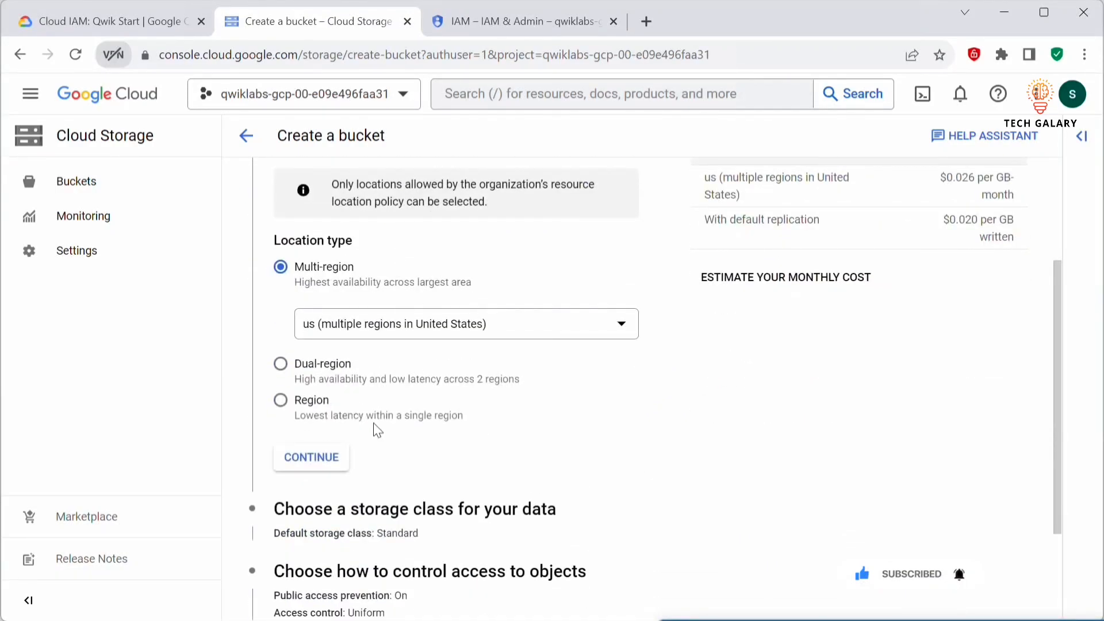
{"action": "scroll", "coordinate": [358, 409], "scroll_direction": "down", "scroll_amount": 3}
{"action": "left_click", "coordinate": [276, 586]}
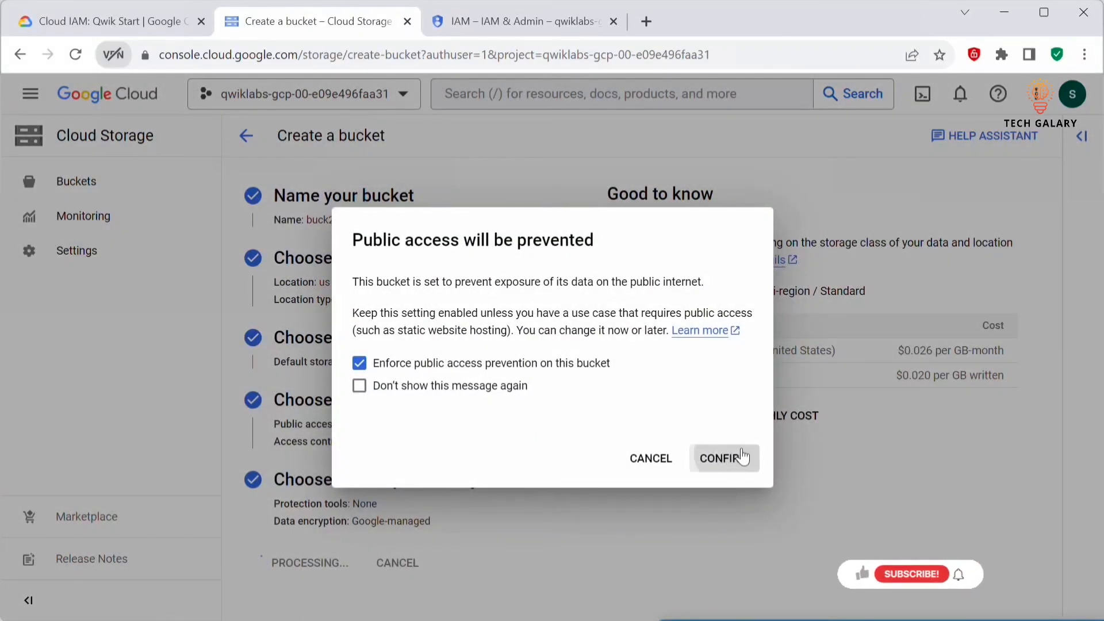
{"action": "left_click", "coordinate": [726, 457]}
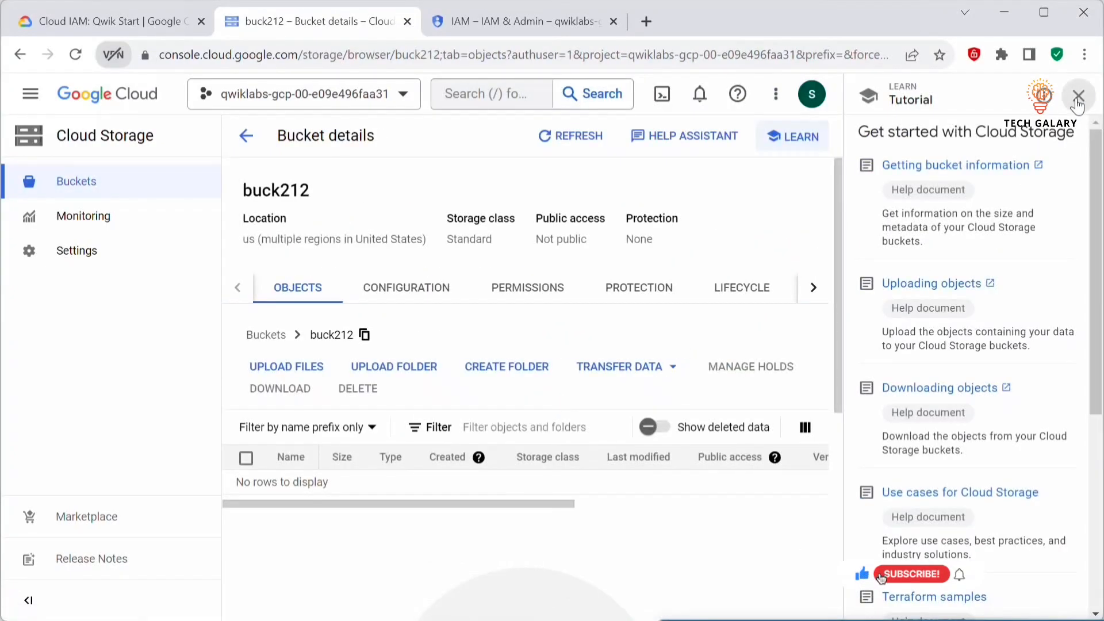
- Following the lab's upload instructions, upload sample.txt to bucket buck212 in the Username 1 console and dismiss the upload notification
{"action": "left_click", "coordinate": [110, 21]}
{"action": "scroll", "coordinate": [412, 236], "scroll_direction": "down", "scroll_amount": 2}
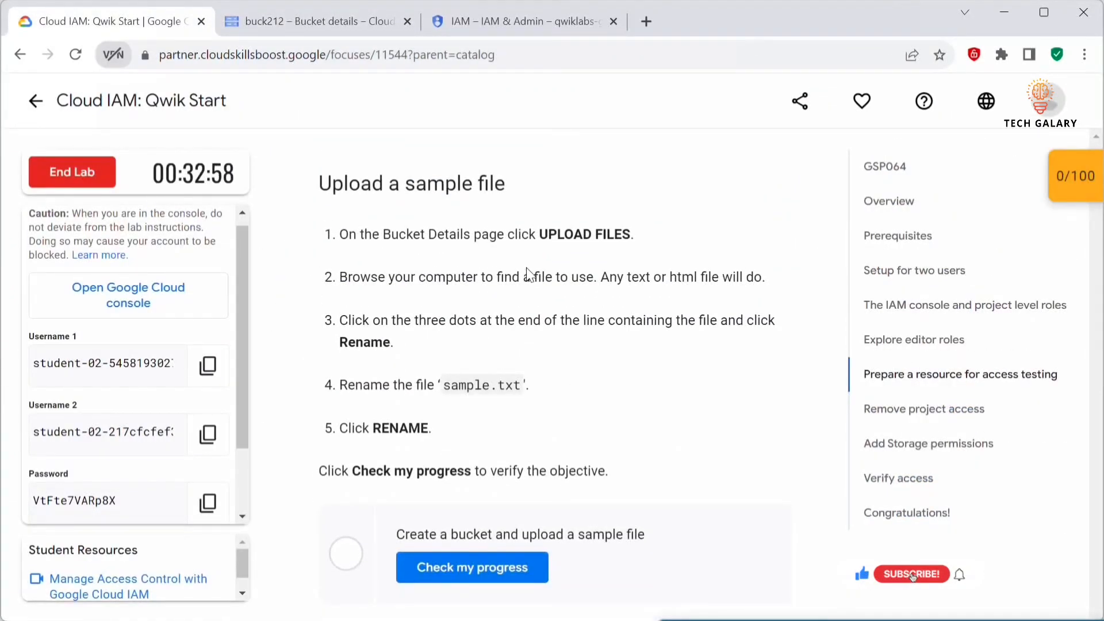
{"action": "left_click", "coordinate": [305, 12]}
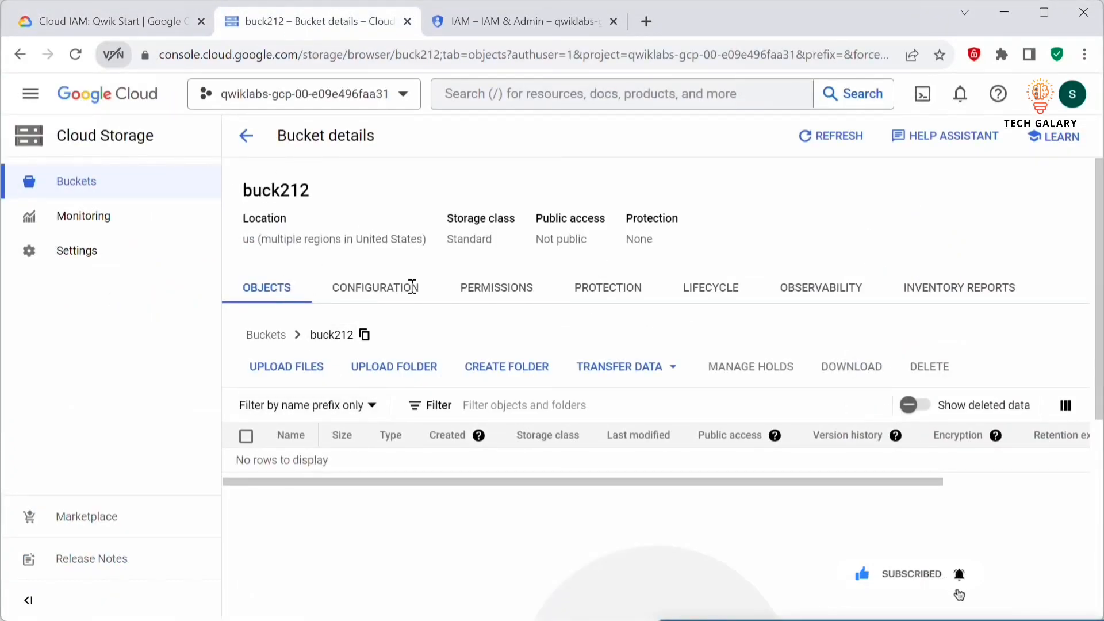
{"action": "left_click", "coordinate": [287, 373]}
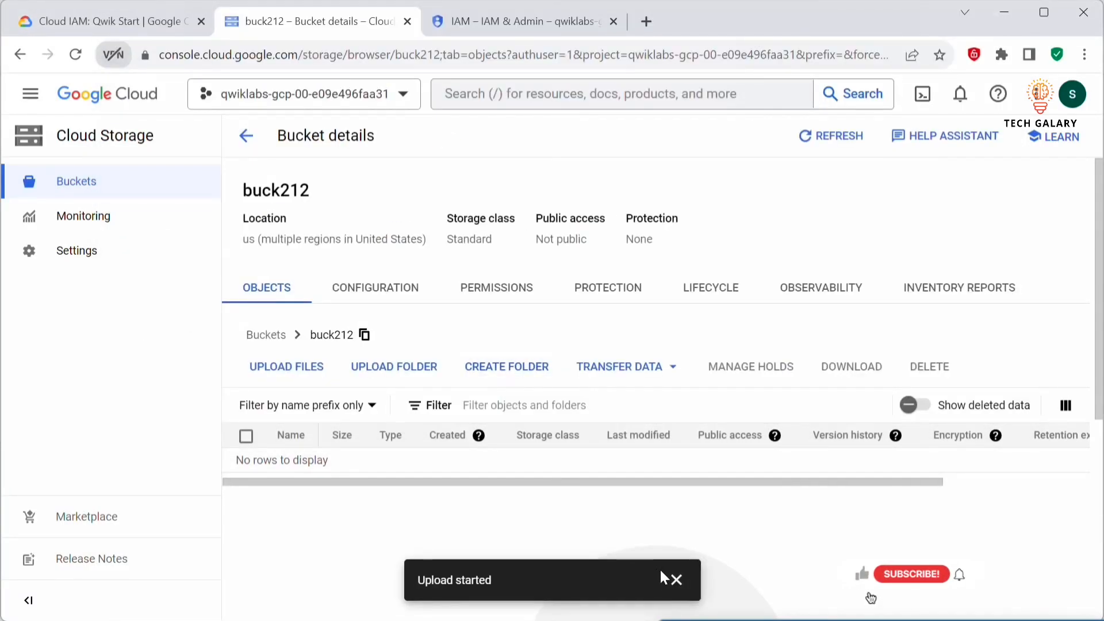
{"action": "left_click", "coordinate": [1057, 573]}
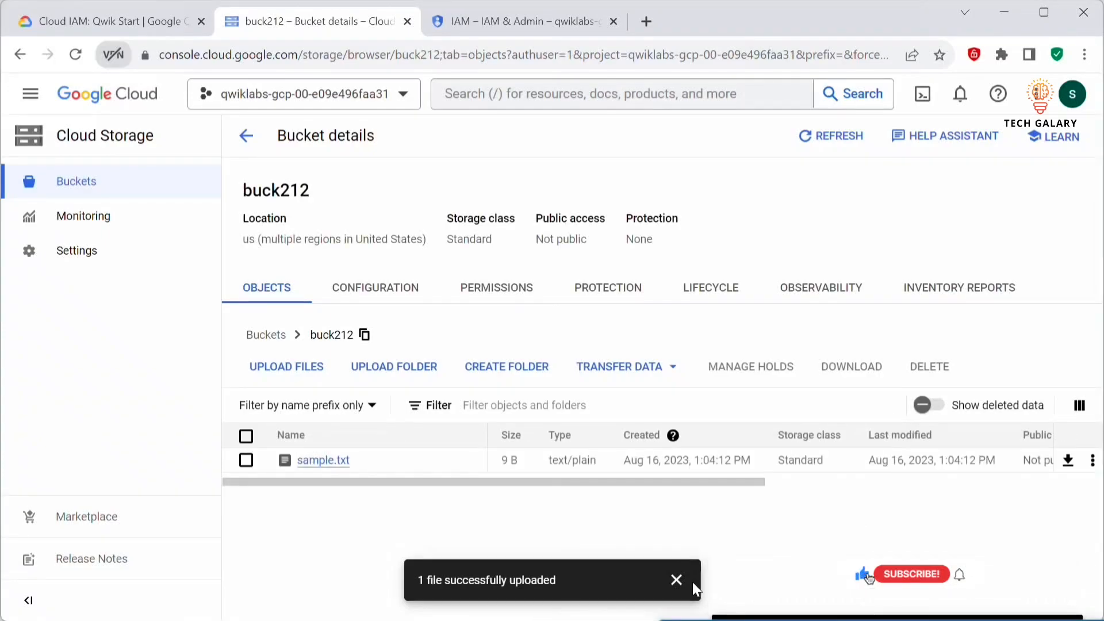
{"action": "left_click", "coordinate": [676, 580]}
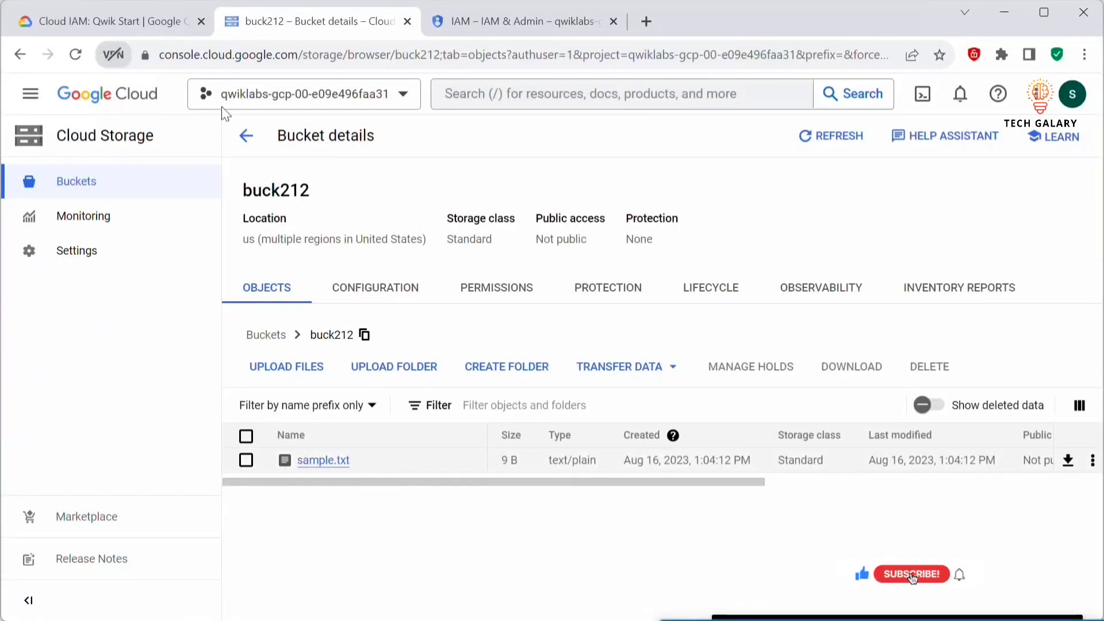
- Compare the required sample file name in the lab instructions, and check progress for "Create a bucket and upload a sample file"
{"action": "left_click", "coordinate": [112, 21]}
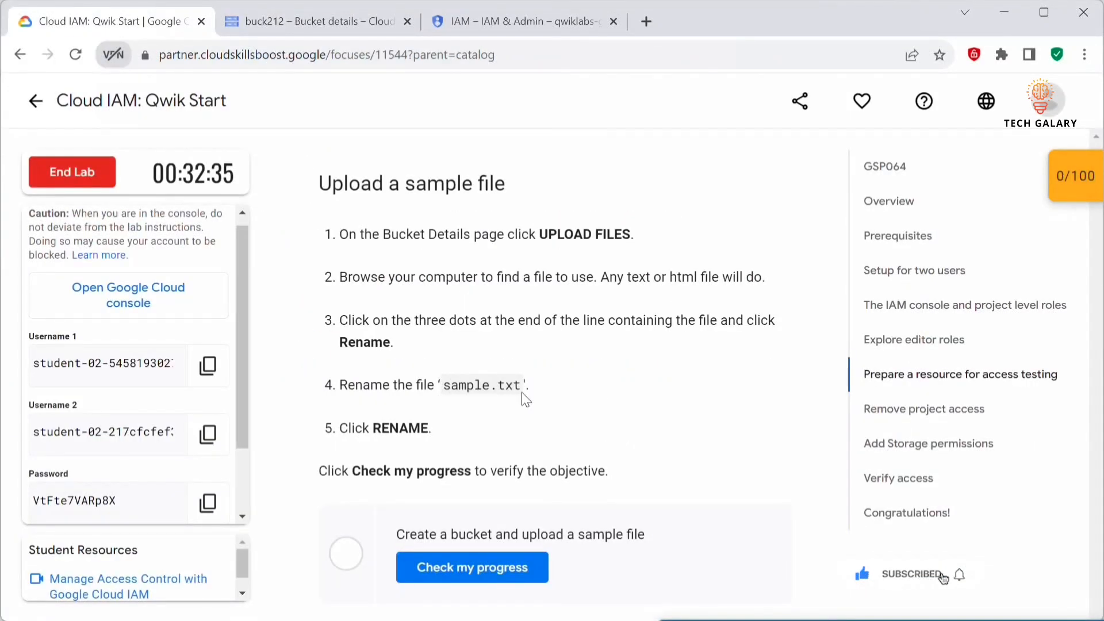
{"action": "left_click_drag", "start_coordinate": [521, 385], "coordinate": [445, 381]}
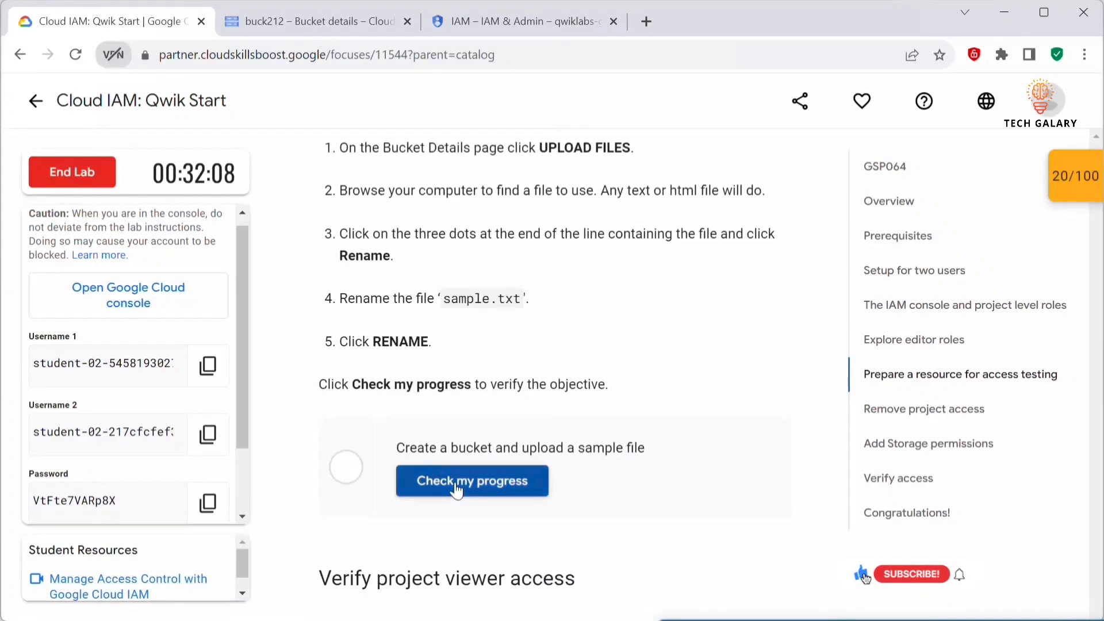
{"action": "left_click", "coordinate": [472, 481]}
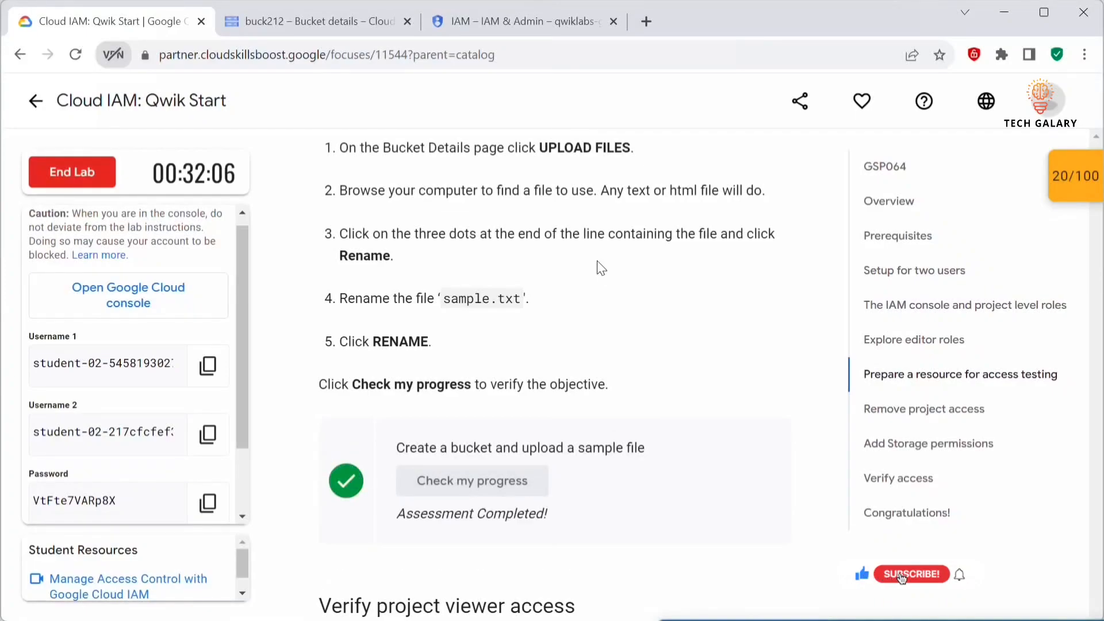
- Following the lab's viewer access section, open the Cloud Storage Buckets page in the Username 2 console
{"action": "scroll", "coordinate": [630, 286], "scroll_direction": "down", "scroll_amount": 3}
{"action": "scroll", "coordinate": [634, 295], "scroll_direction": "down", "scroll_amount": 3}
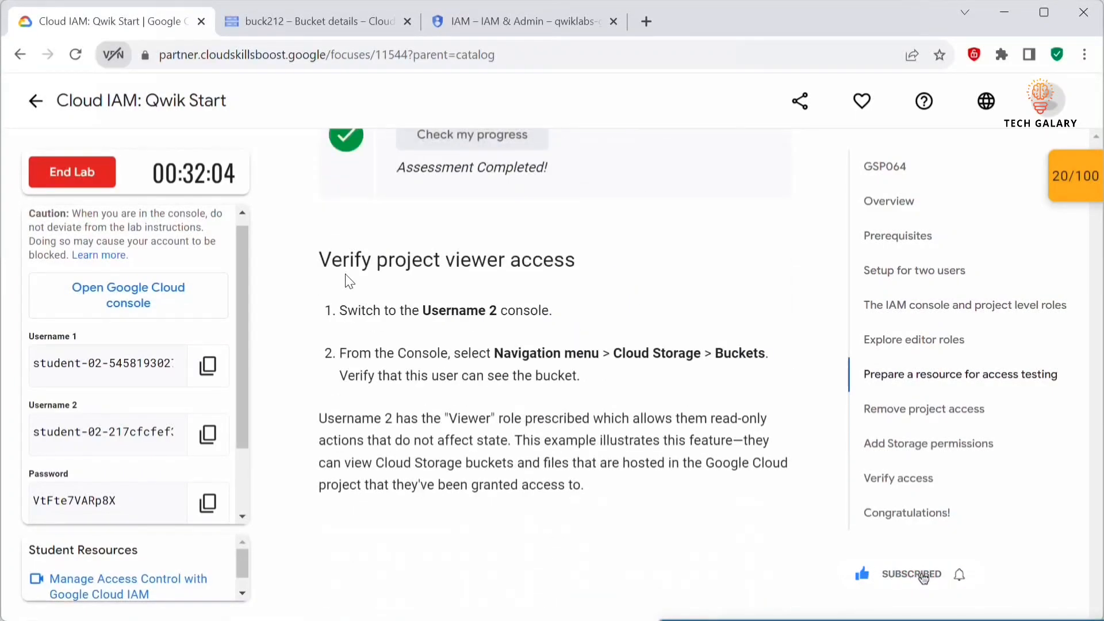
{"action": "left_click_drag", "start_coordinate": [331, 260], "coordinate": [596, 252]}
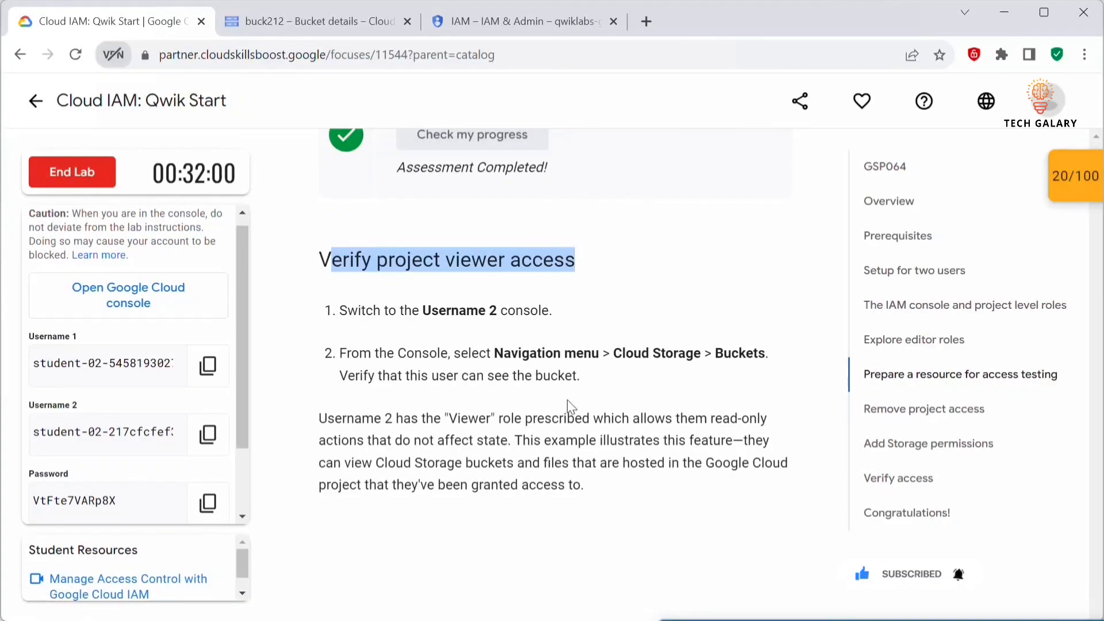
{"action": "scroll", "coordinate": [566, 407], "scroll_direction": "down", "scroll_amount": 3}
{"action": "left_click", "coordinate": [517, 22]}
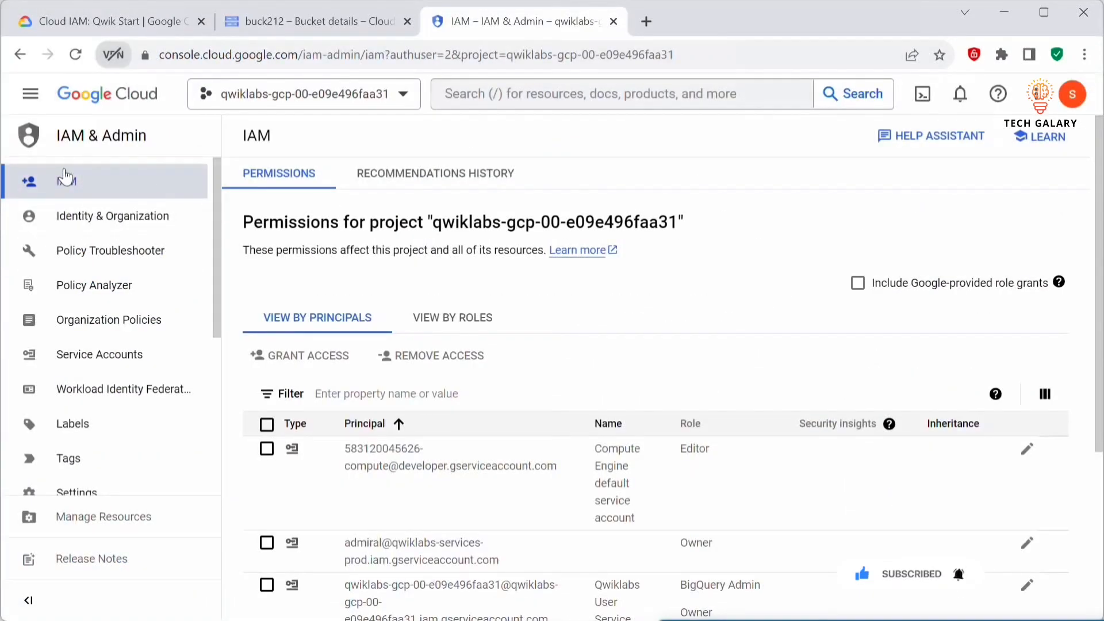
{"action": "left_click", "coordinate": [30, 93]}
{"action": "mouse_move", "coordinate": [74, 506]}
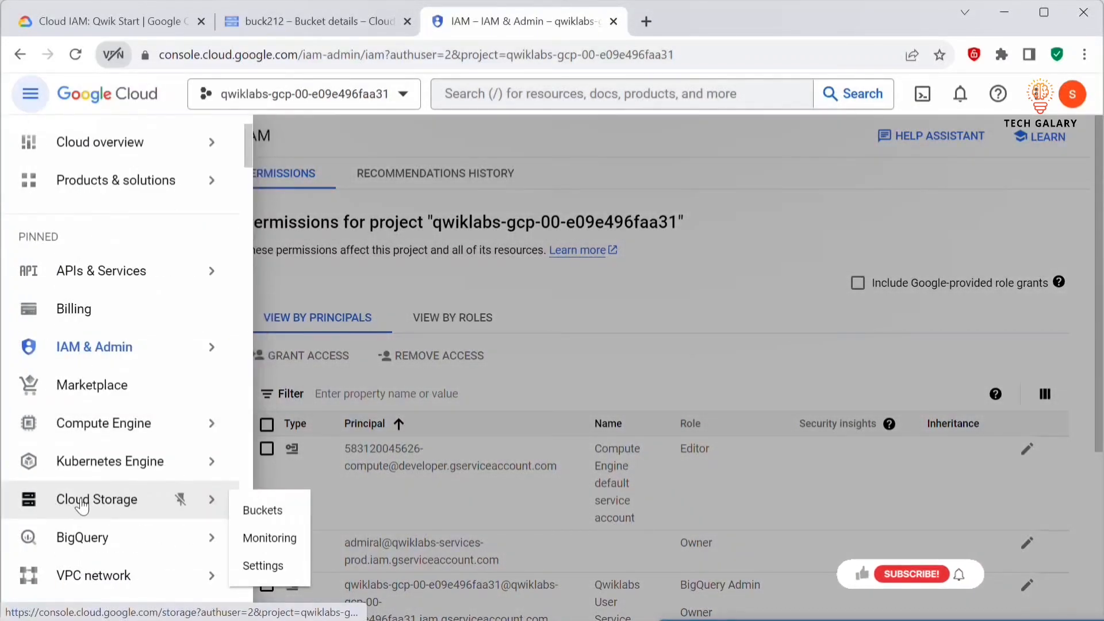
{"action": "left_click", "coordinate": [263, 511]}
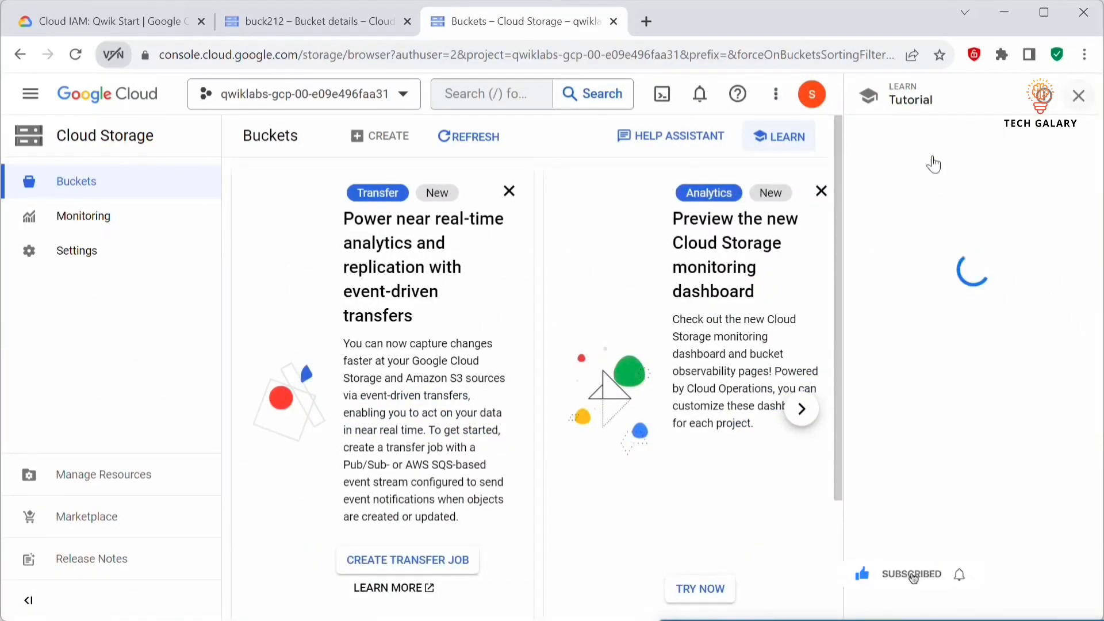
- Dismiss the tutorial pane and promotional cards, and view the details of sample.txt in buck212 as Username 2
{"action": "left_click", "coordinate": [1040, 381]}
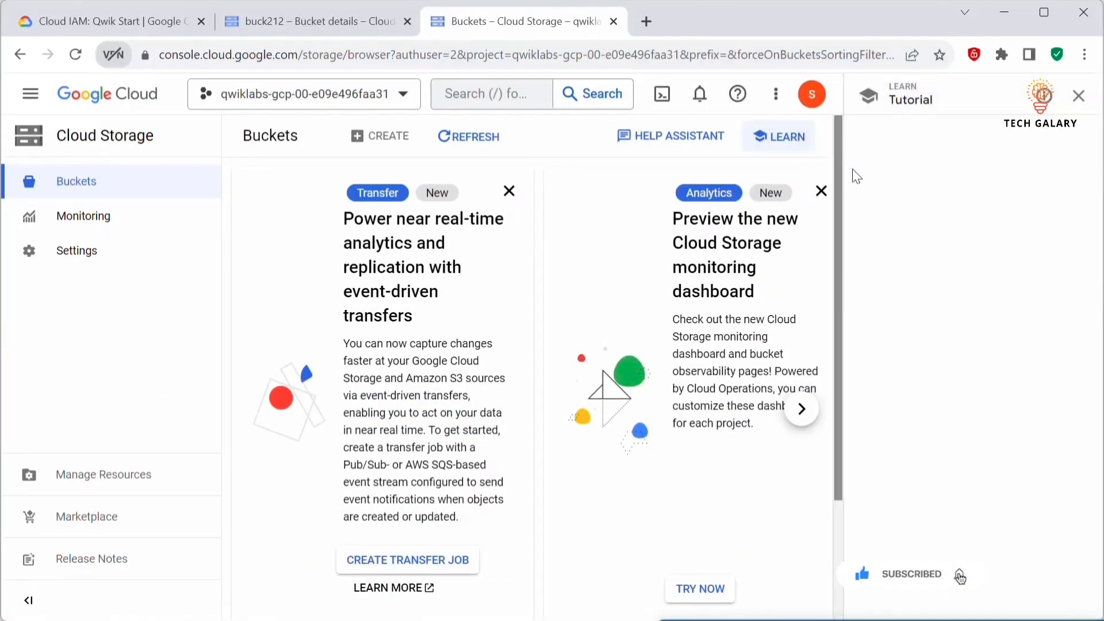
{"action": "left_click", "coordinate": [1035, 186]}
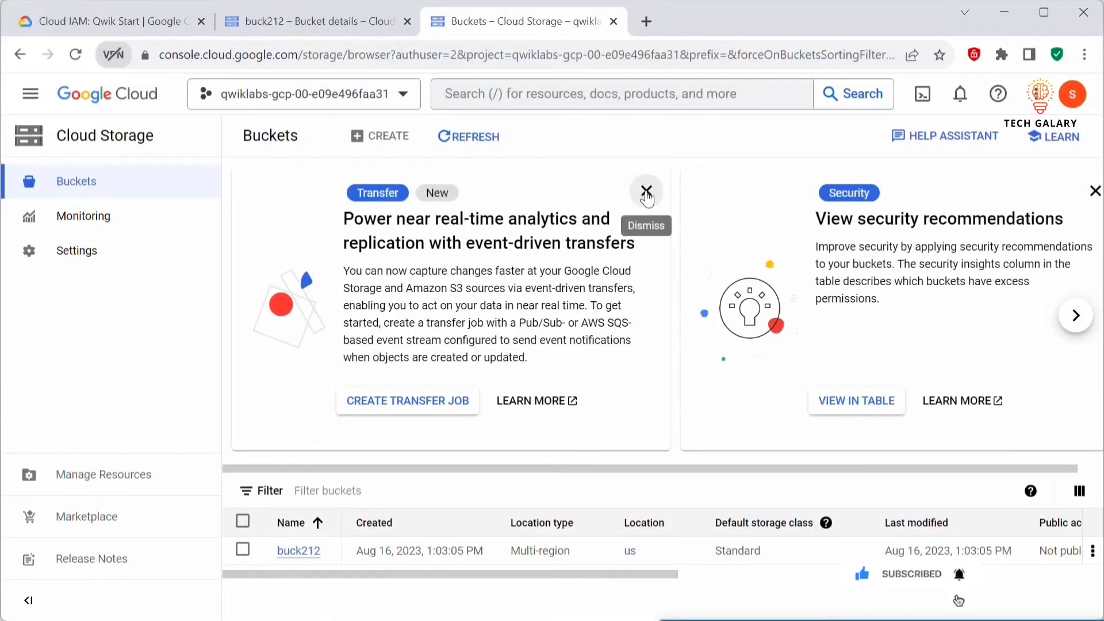
{"action": "left_click", "coordinate": [646, 193]}
{"action": "left_click", "coordinate": [1068, 190]}
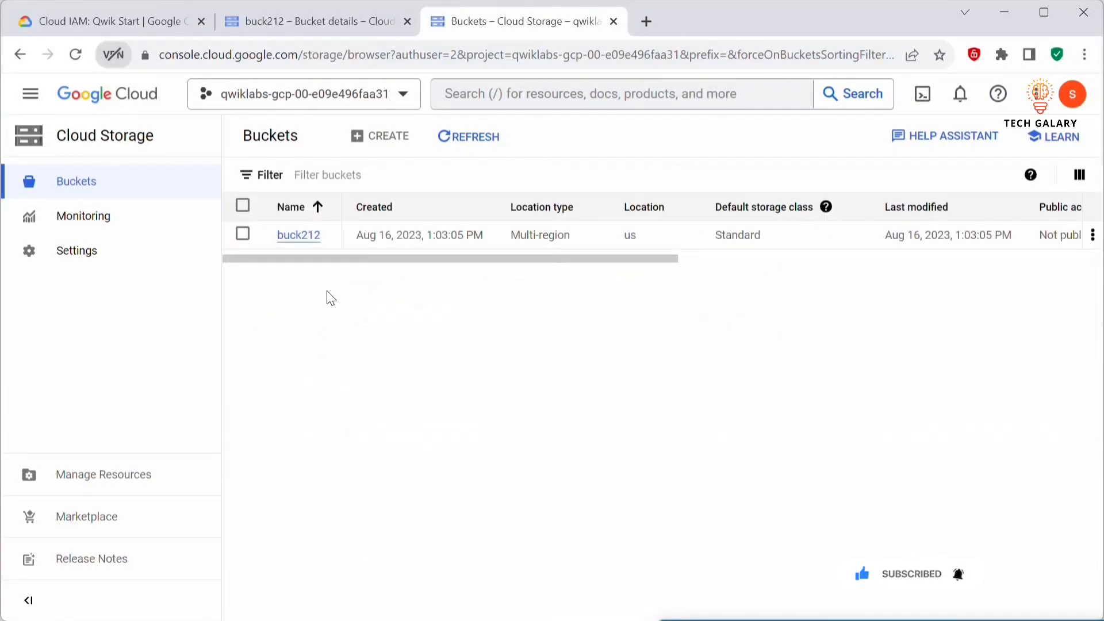
{"action": "left_click", "coordinate": [297, 237]}
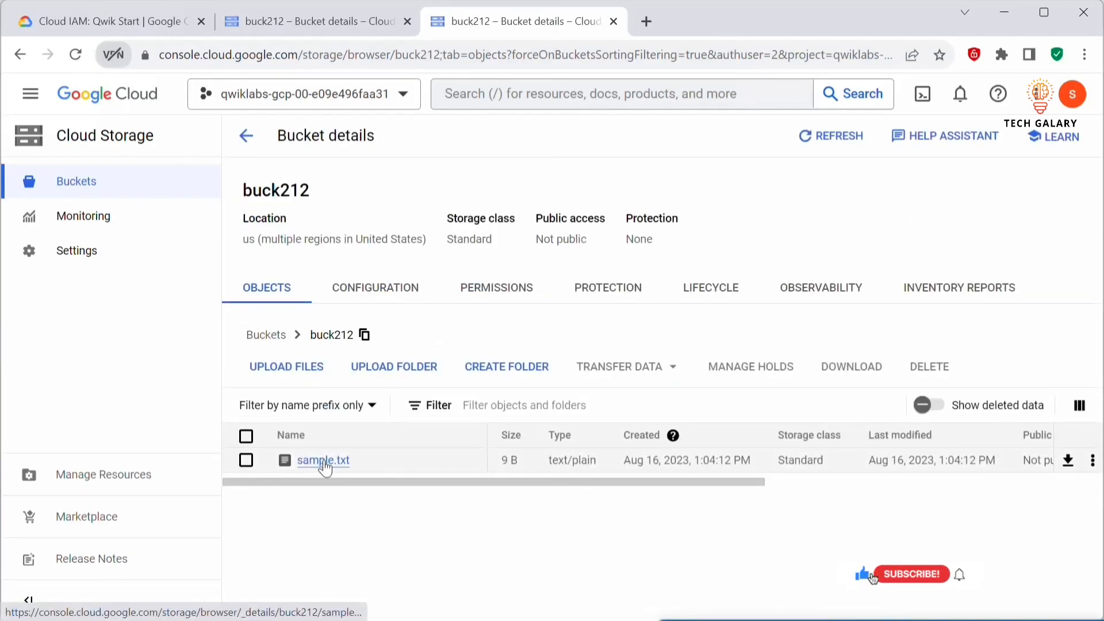
{"action": "left_click", "coordinate": [324, 463]}
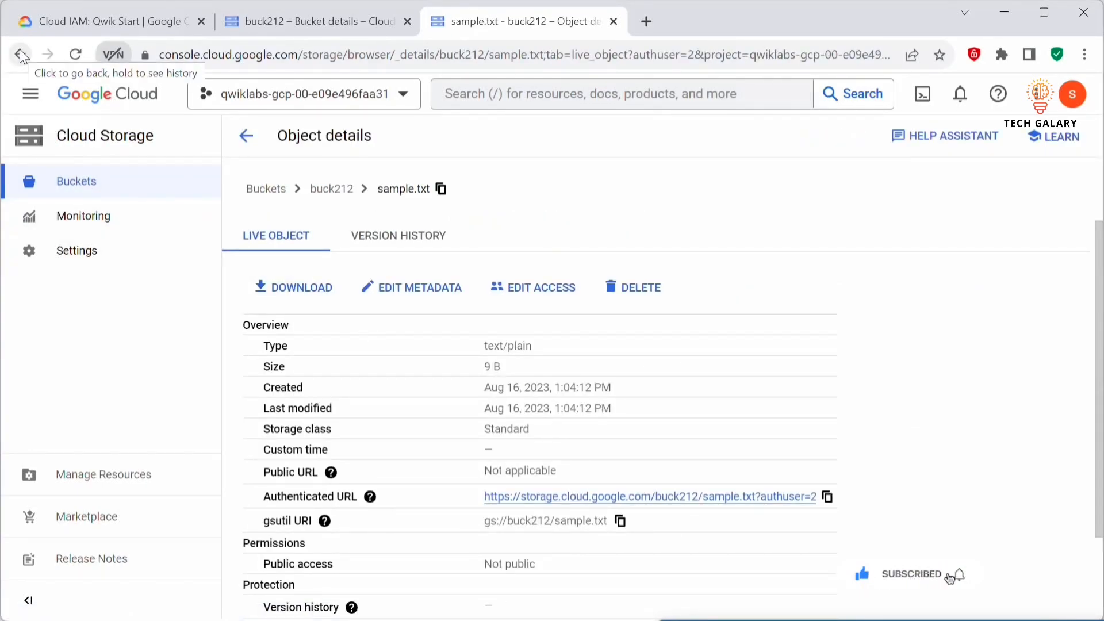
- Read the lab's Remove project access section and open the IAM page in the Username 1 console
{"action": "left_click", "coordinate": [69, 19]}
{"action": "scroll", "coordinate": [485, 480], "scroll_direction": "down", "scroll_amount": 9}
{"action": "scroll", "coordinate": [484, 480], "scroll_direction": "up", "scroll_amount": 3}
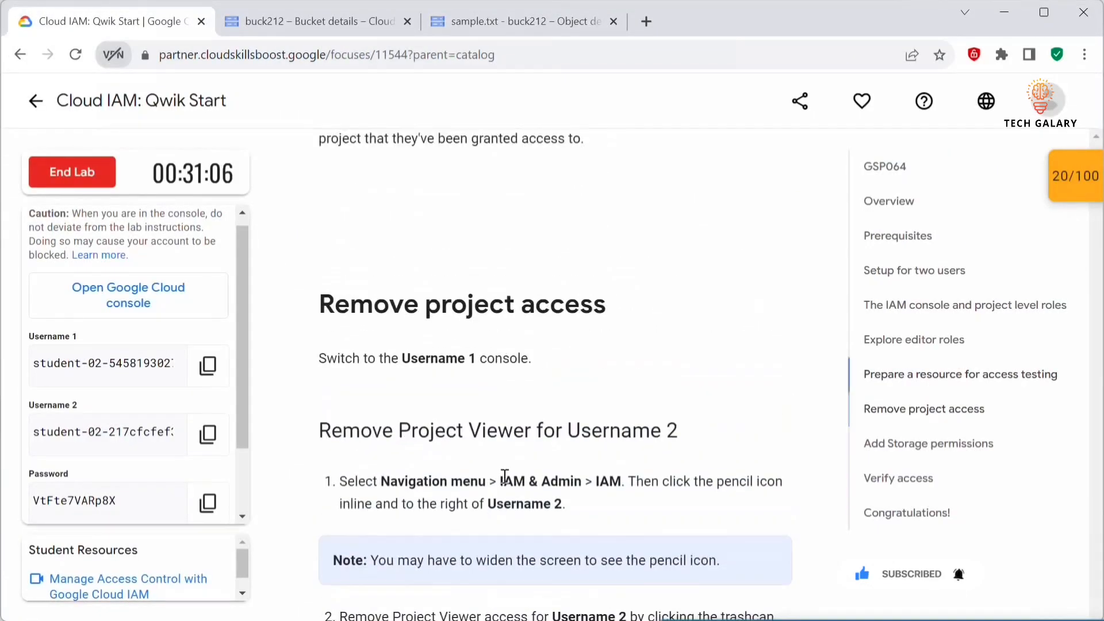
{"action": "scroll", "coordinate": [629, 355], "scroll_direction": "down", "scroll_amount": 4}
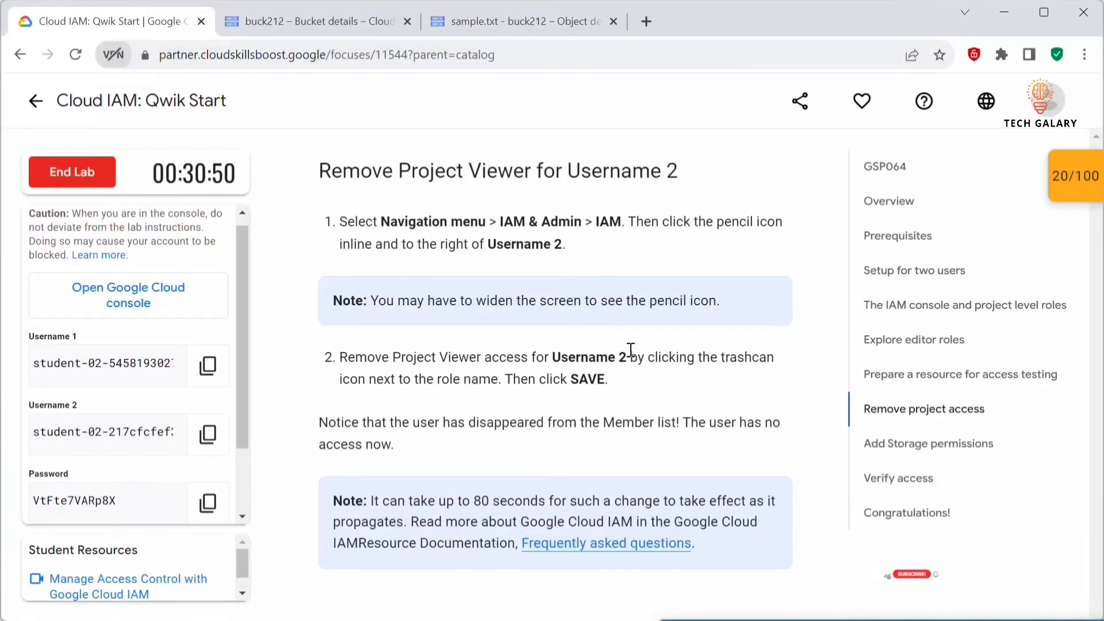
{"action": "scroll", "coordinate": [601, 371], "scroll_direction": "up", "scroll_amount": 1}
{"action": "left_click_drag", "start_coordinate": [561, 338], "coordinate": [484, 331]}
{"action": "scroll", "coordinate": [415, 289], "scroll_direction": "up", "scroll_amount": 1}
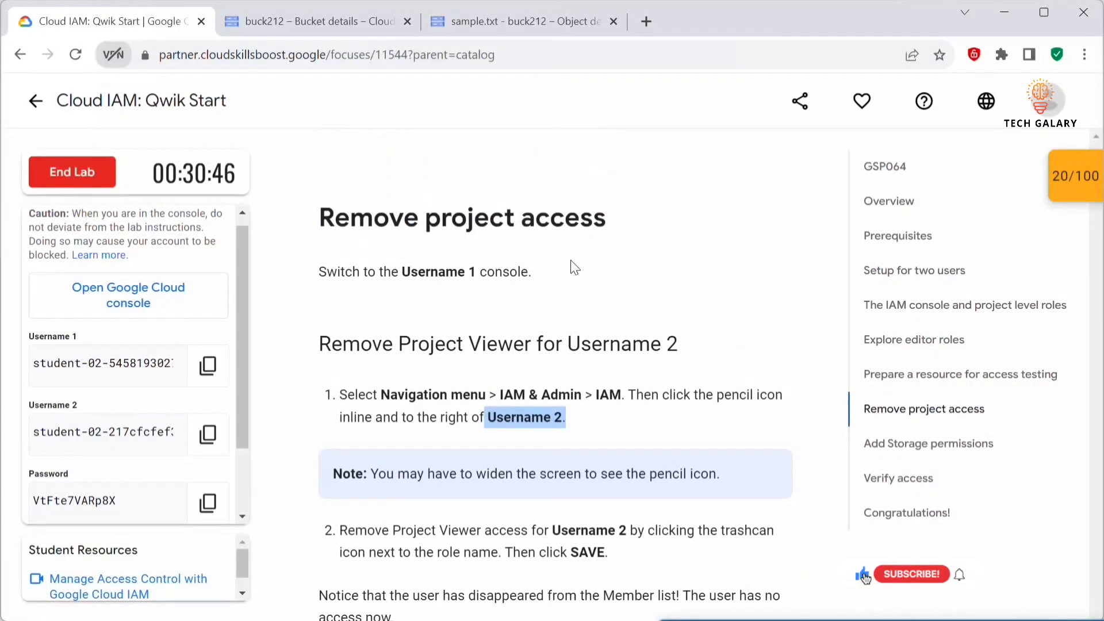
{"action": "left_click", "coordinate": [334, 19]}
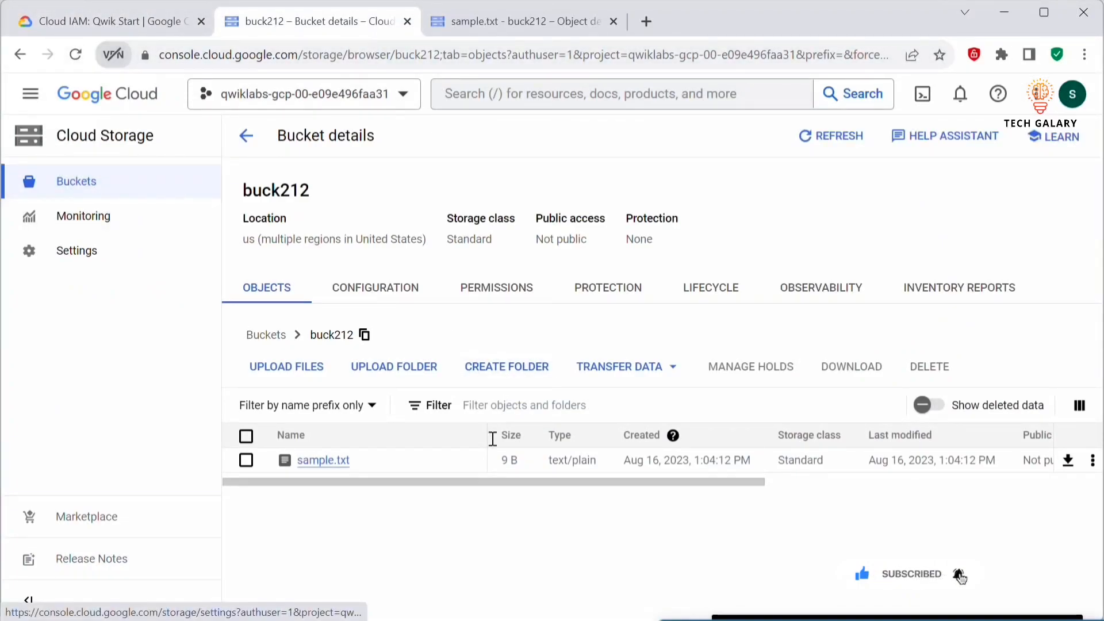
{"action": "left_click", "coordinate": [29, 94]}
{"action": "left_click", "coordinate": [190, 347]}
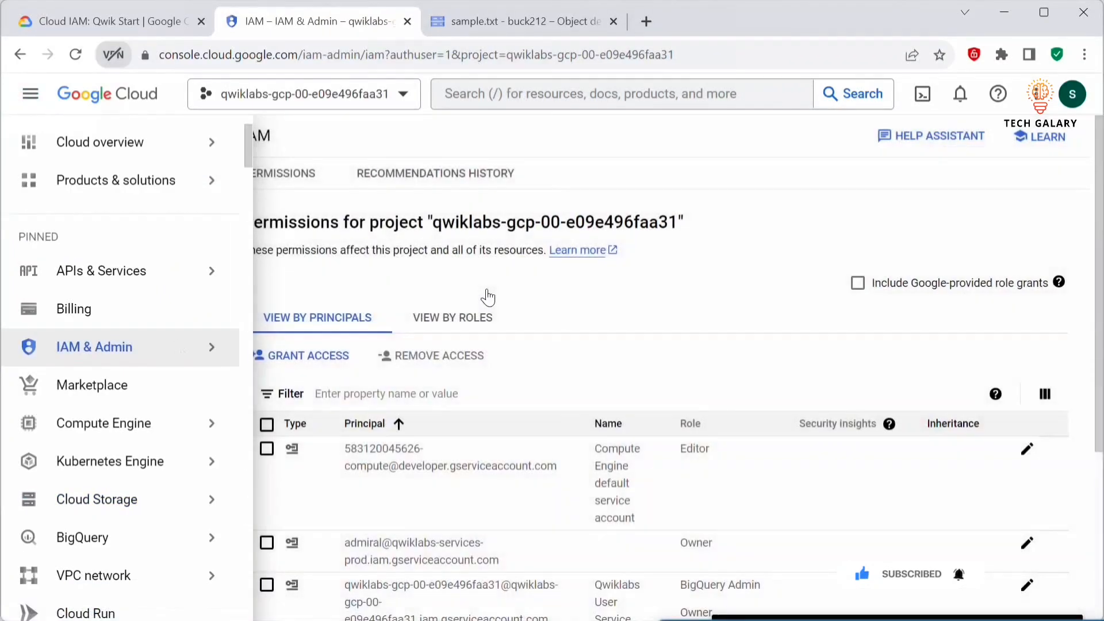
- Remove the Username 2 principal with the Viewer role from the project's IAM permissions and dismiss the removal notification
{"action": "scroll", "coordinate": [436, 525], "scroll_direction": "down", "scroll_amount": 4}
{"action": "left_click", "coordinate": [266, 412]}
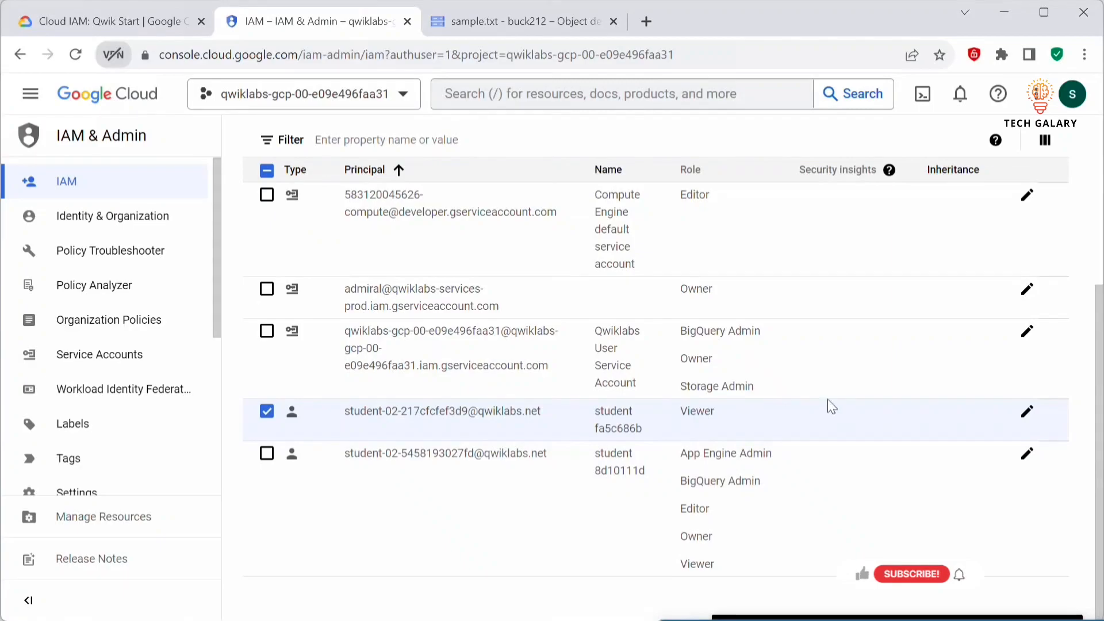
{"action": "scroll", "coordinate": [785, 410], "scroll_direction": "up", "scroll_amount": 4}
{"action": "left_click", "coordinate": [445, 359]}
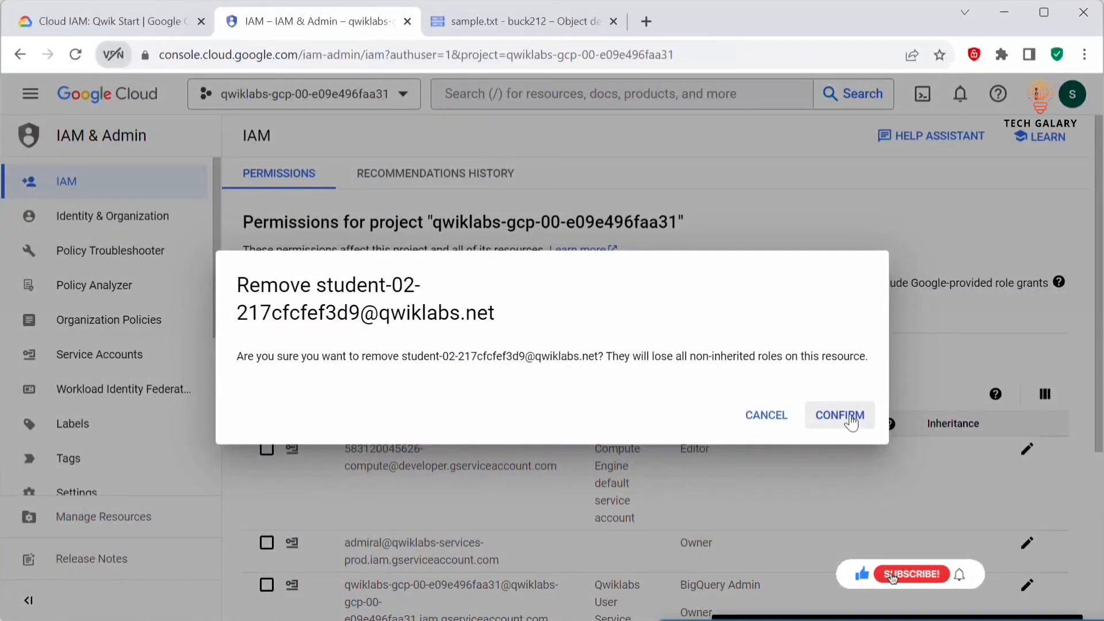
{"action": "left_click", "coordinate": [840, 415]}
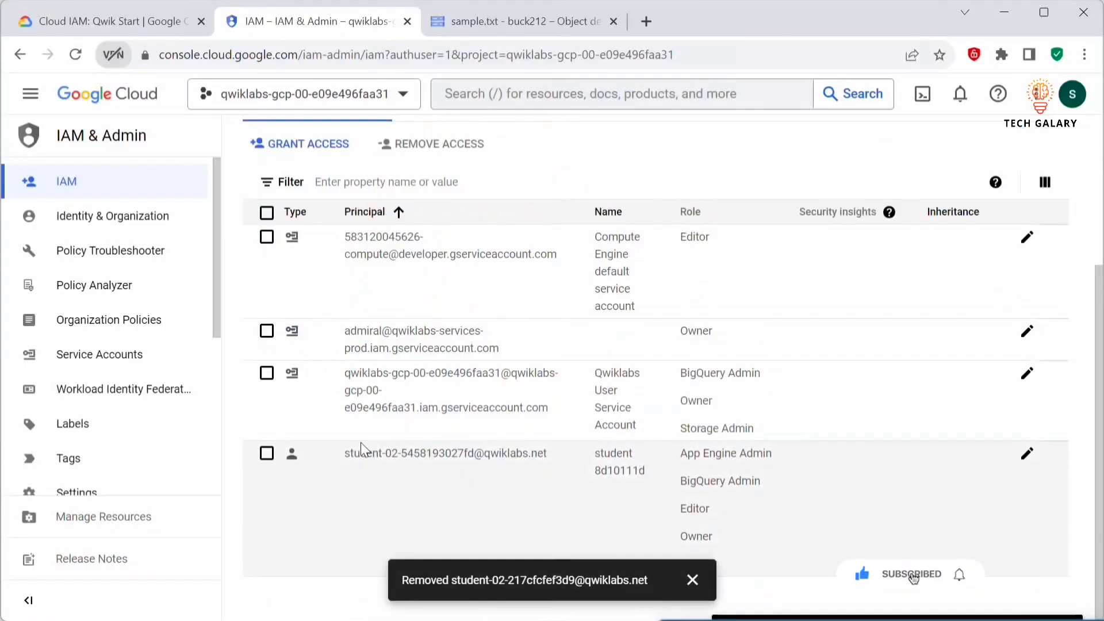
{"action": "scroll", "coordinate": [591, 468], "scroll_direction": "down", "scroll_amount": 4}
{"action": "left_click", "coordinate": [691, 581]}
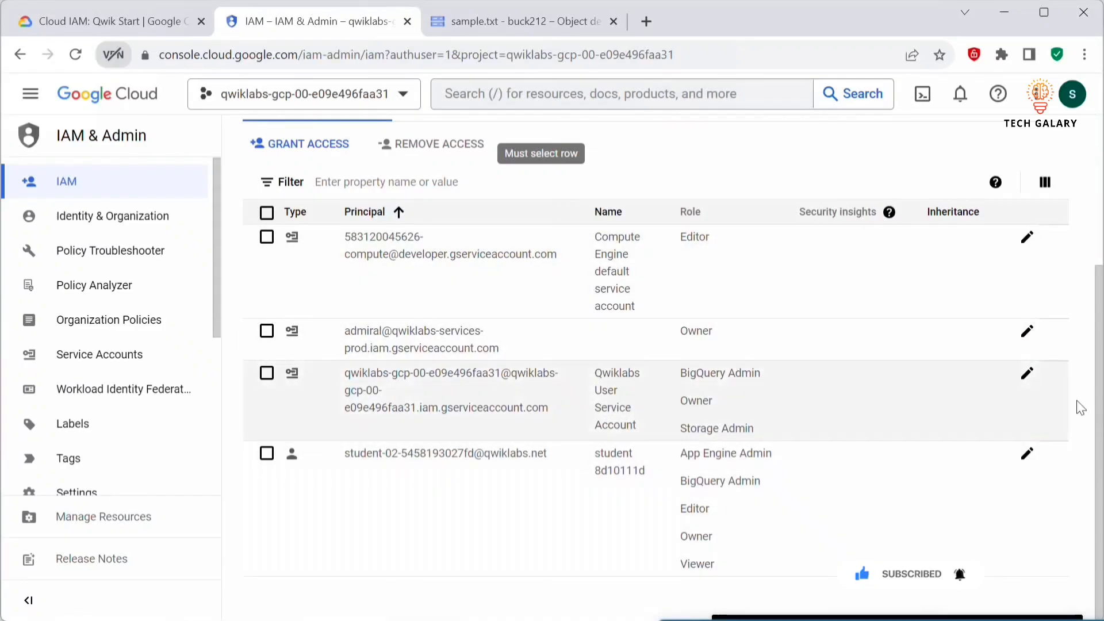
{"action": "scroll", "coordinate": [811, 425], "scroll_direction": "up", "scroll_amount": 2}
- Return to the Cloud Storage bucket list in the Username 2 console to verify whether access has been lost
{"action": "left_click", "coordinate": [498, 28]}
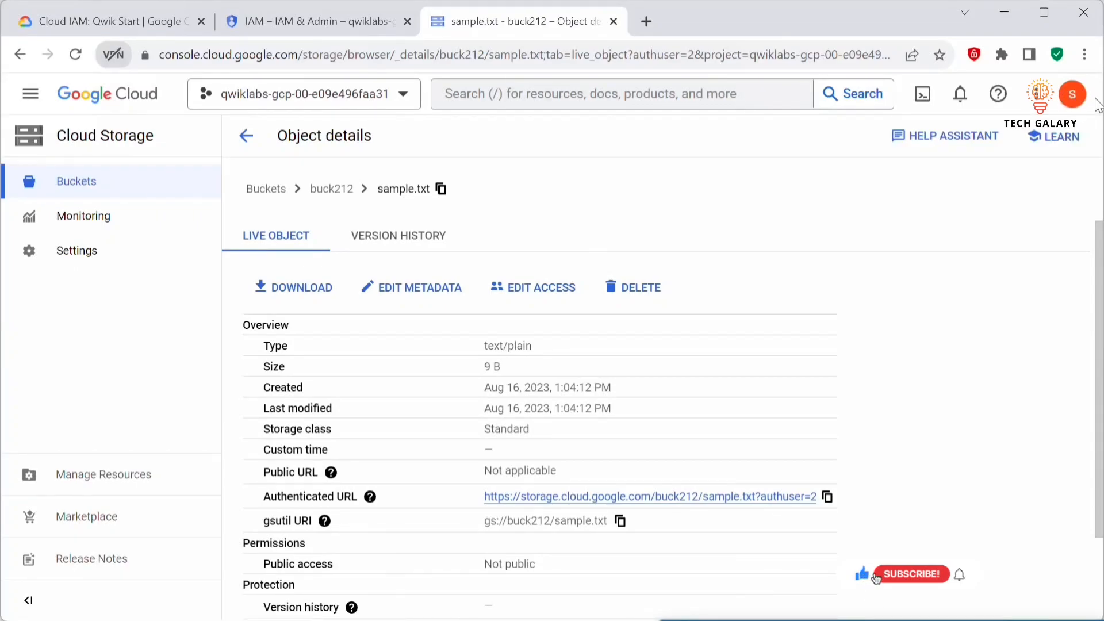
{"action": "left_click", "coordinate": [246, 136]}
{"action": "left_click", "coordinate": [484, 154]}
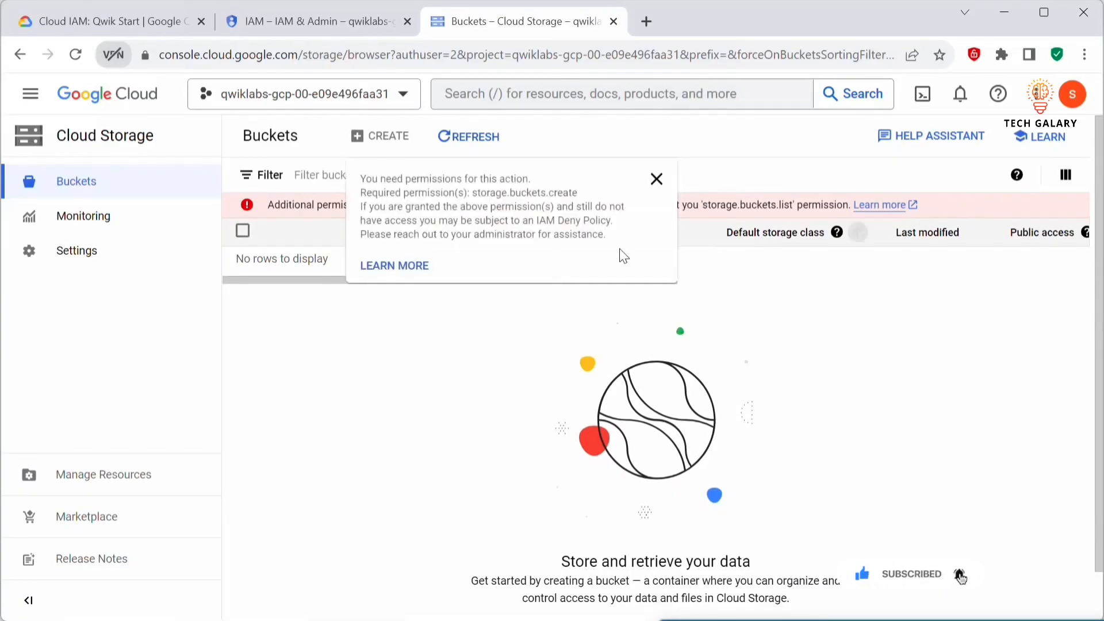
- Check the lab progress for the "Remove project access" objective
{"action": "key", "text": "ctrl+1"}
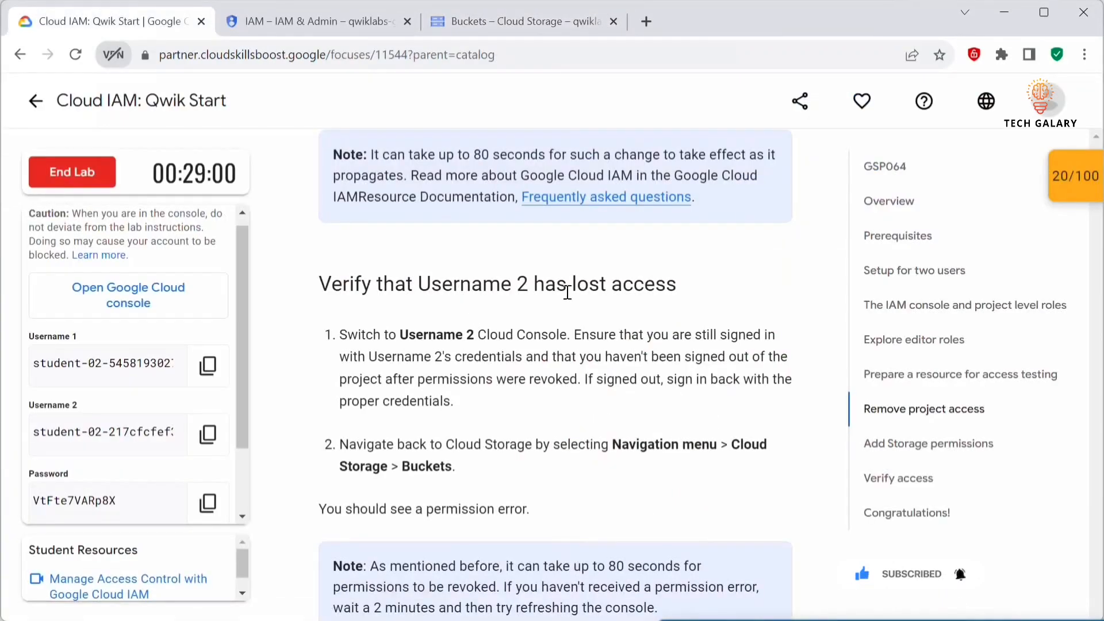
{"action": "scroll", "coordinate": [692, 437], "scroll_direction": "down", "scroll_amount": 7}
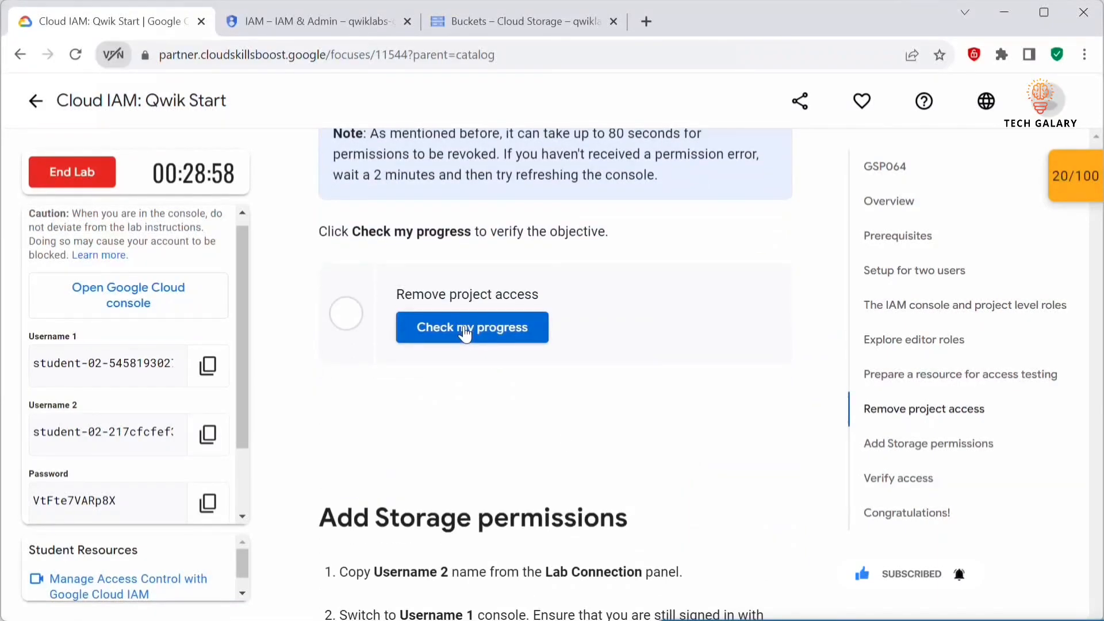
{"action": "left_click", "coordinate": [466, 333]}
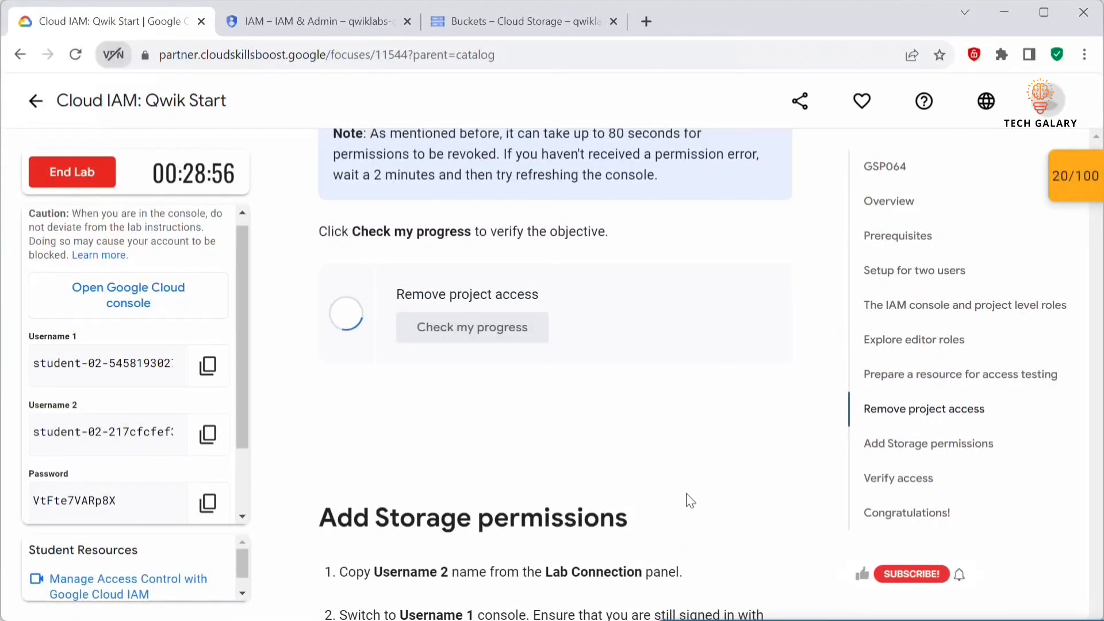
- Read the lab's Add Storage permissions section, copy the Username 2 name, and switch to the Username 1 console's IAM page
{"action": "scroll", "coordinate": [690, 500], "scroll_direction": "down", "scroll_amount": 7}
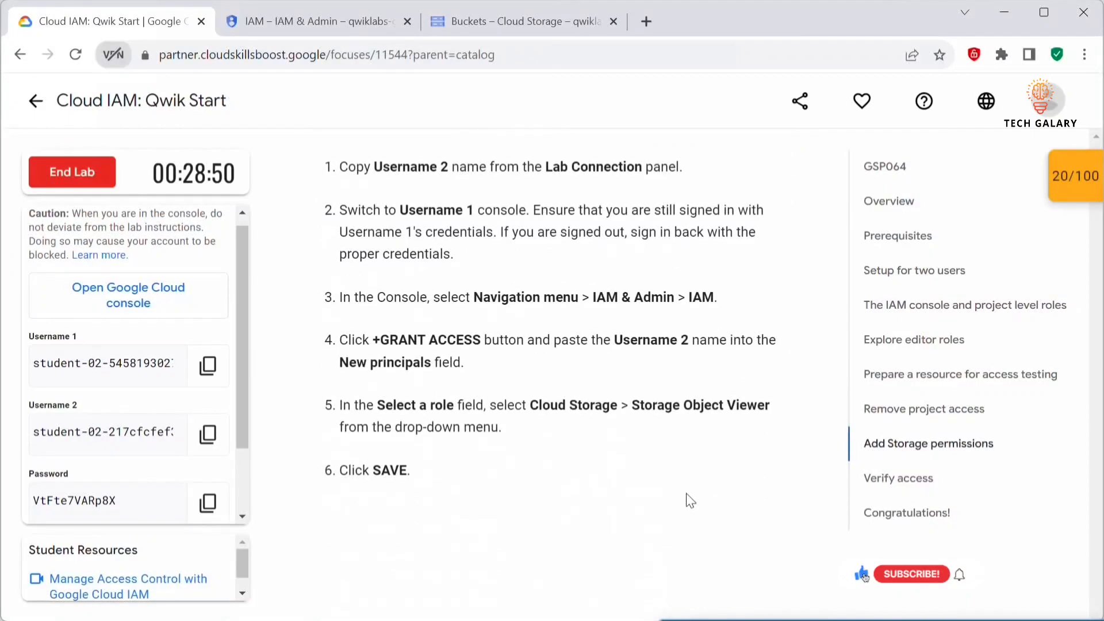
{"action": "scroll", "coordinate": [690, 500], "scroll_direction": "up", "scroll_amount": 1}
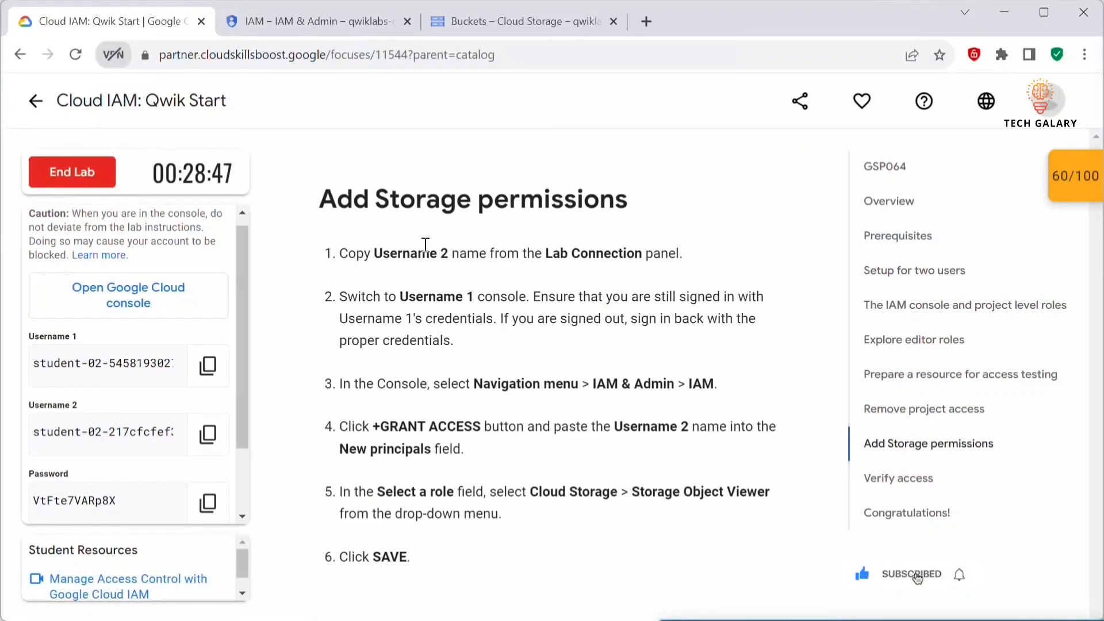
{"action": "scroll", "coordinate": [661, 517], "scroll_direction": "down", "scroll_amount": 3}
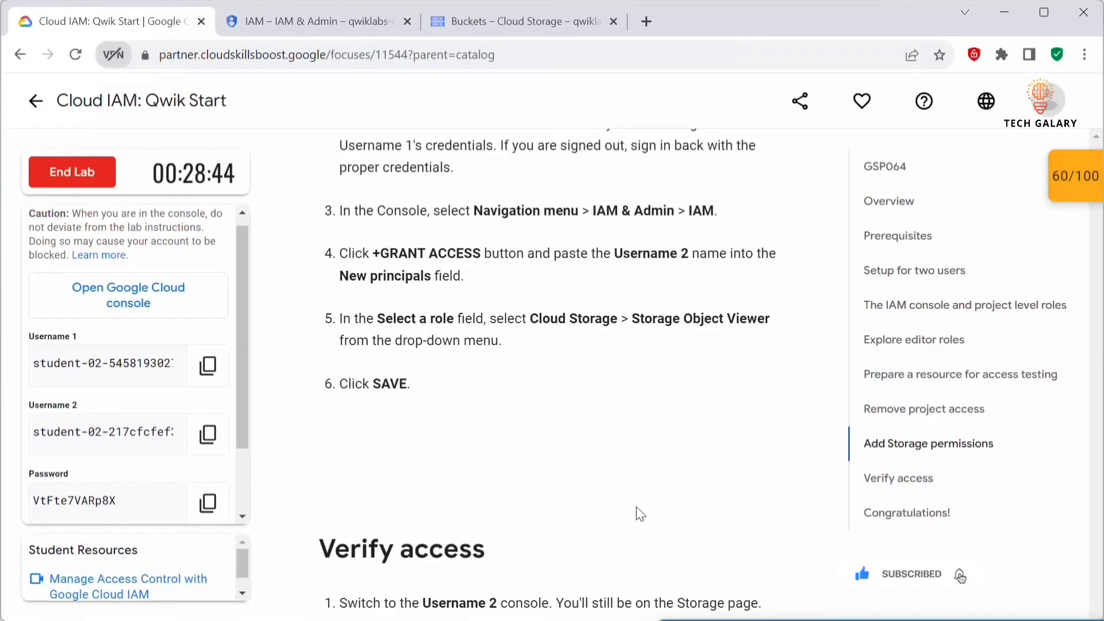
{"action": "scroll", "coordinate": [639, 511], "scroll_direction": "up", "scroll_amount": 2}
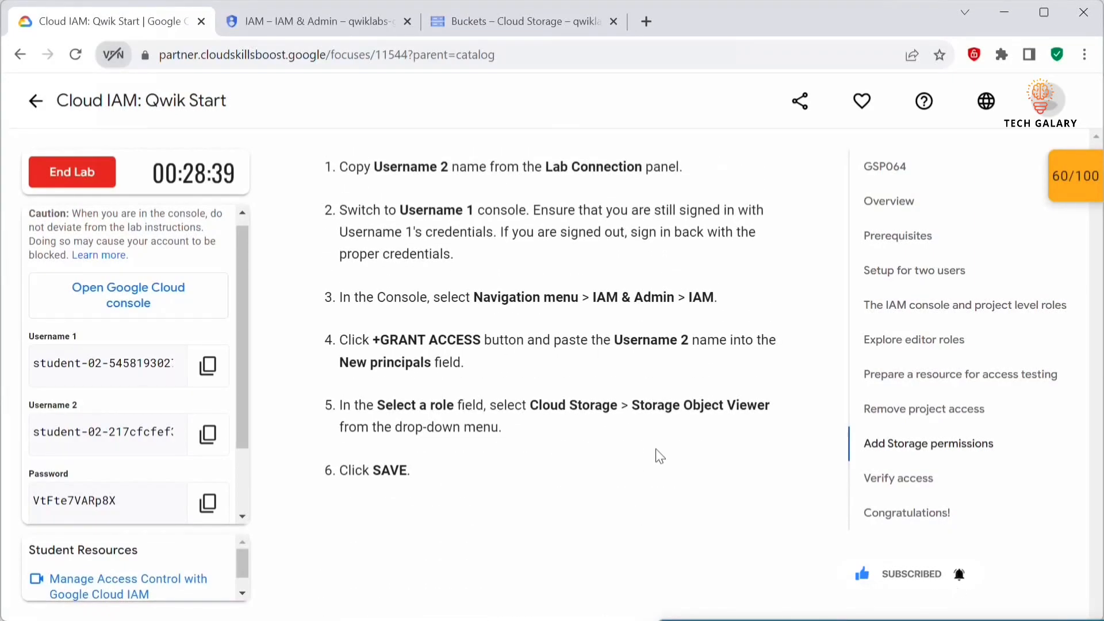
{"action": "left_click", "coordinate": [208, 435]}
{"action": "left_click", "coordinate": [299, 23]}
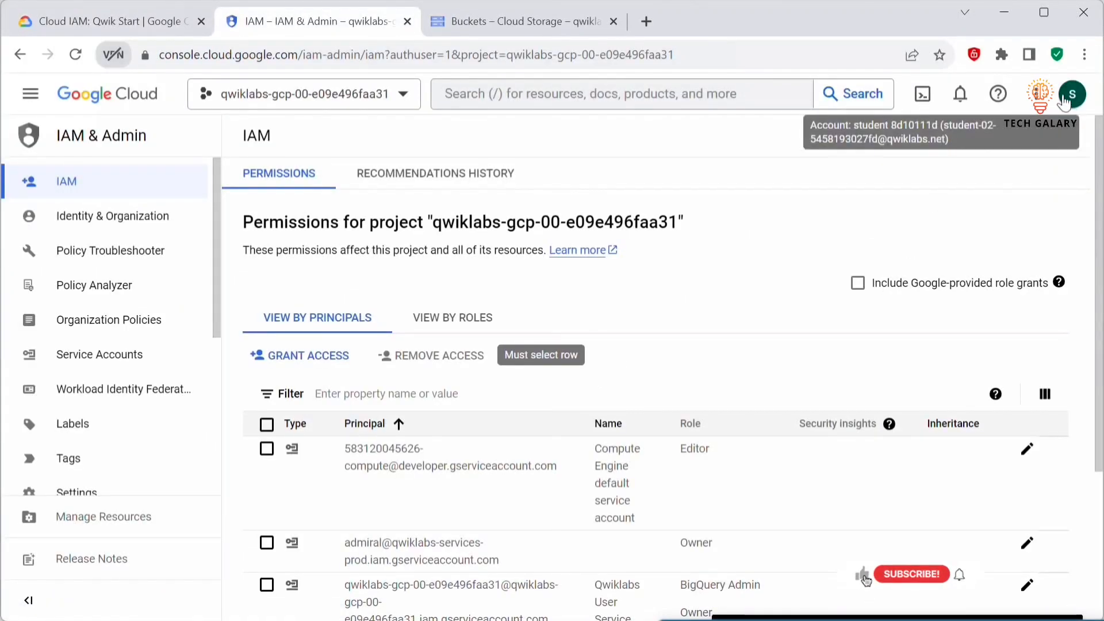
- Start granting access to the project and enter the copied Username 2 account as the new principal
{"action": "scroll", "coordinate": [759, 408], "scroll_direction": "down", "scroll_amount": 2}
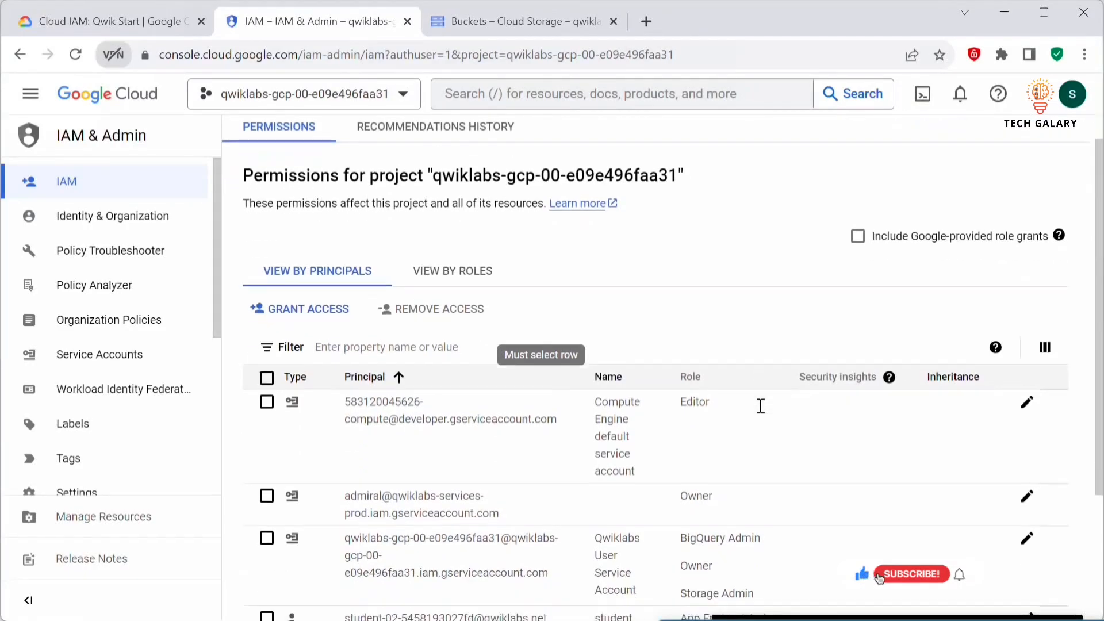
{"action": "left_click", "coordinate": [296, 279]}
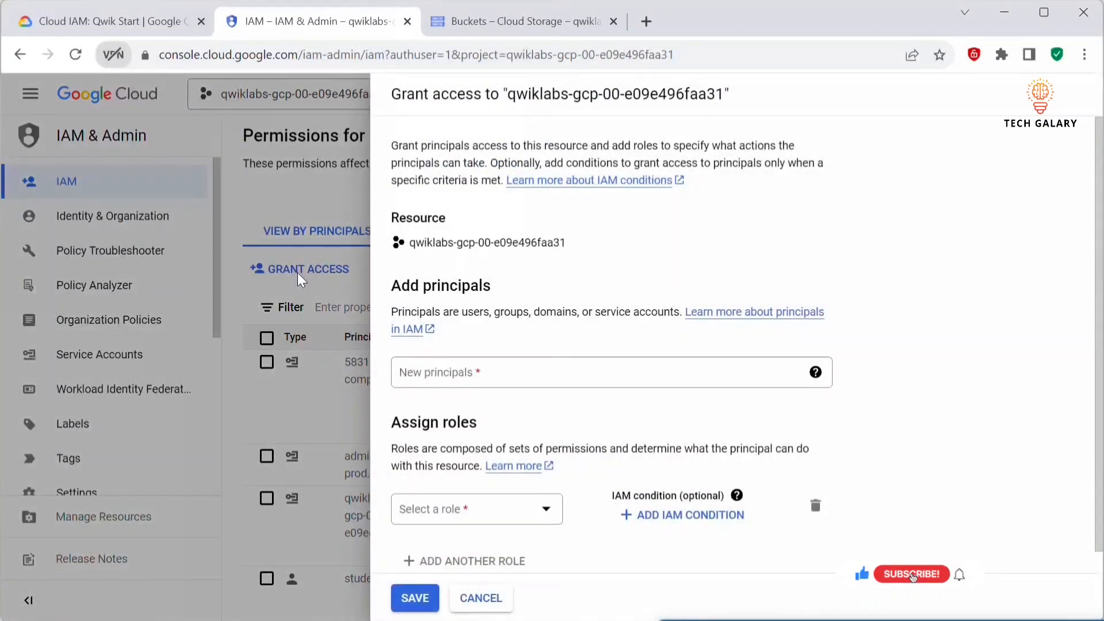
{"action": "left_click", "coordinate": [456, 380]}
{"action": "key", "text": "ctrl+v"}
{"action": "left_click", "coordinate": [507, 409]}
{"action": "scroll", "coordinate": [446, 515], "scroll_direction": "down", "scroll_amount": 1}
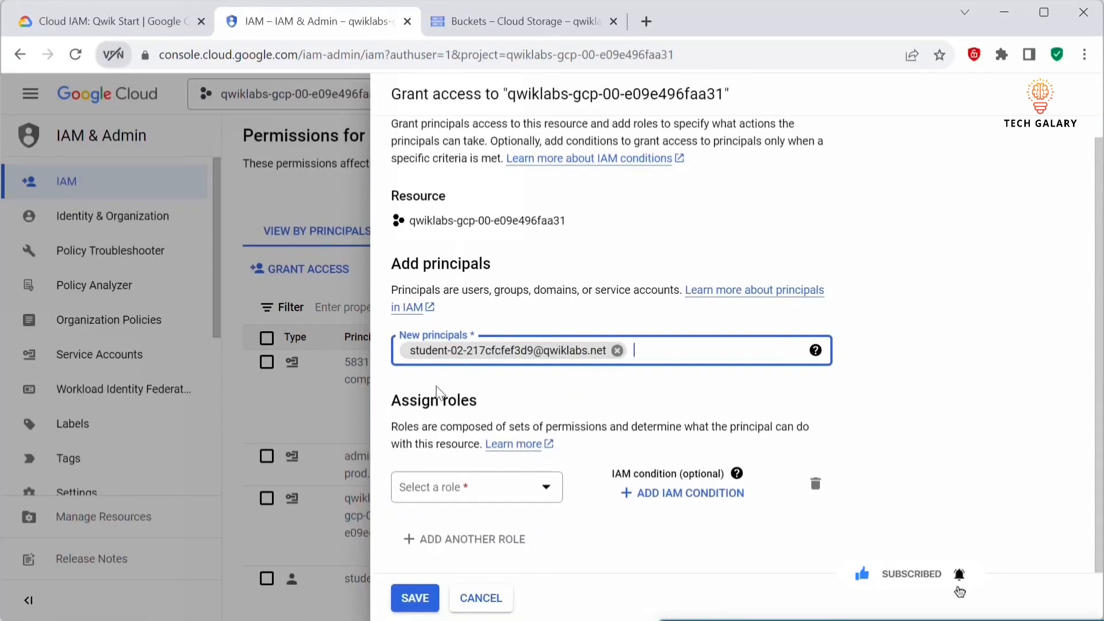
- Assign the Cloud Storage role Storage Object Viewer to the new principal and save the access grant
{"action": "left_click", "coordinate": [450, 494]}
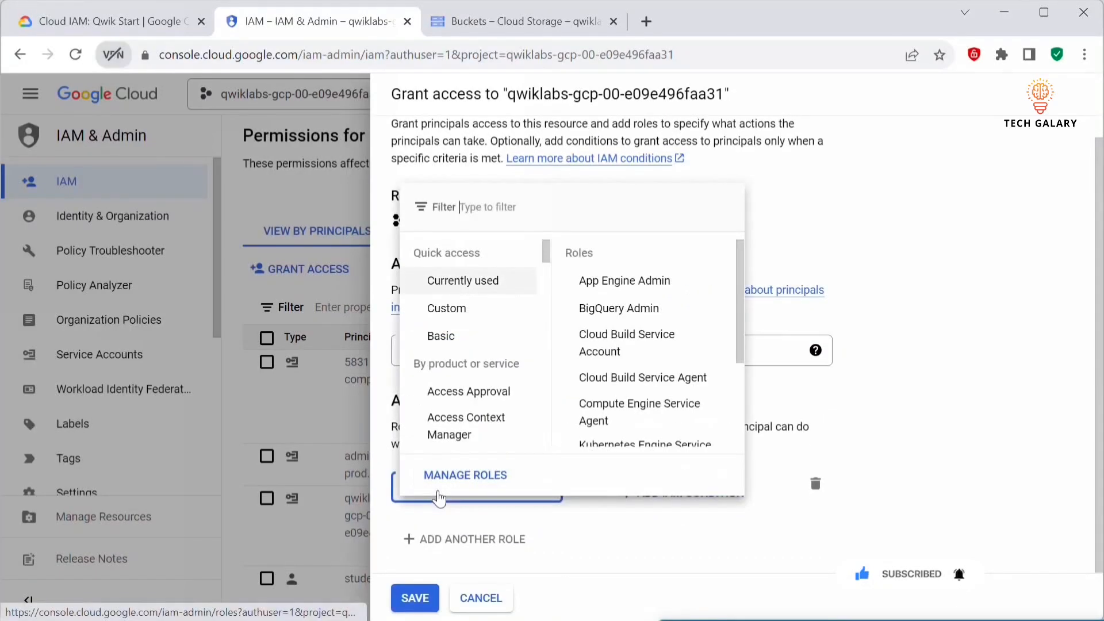
{"action": "scroll", "coordinate": [514, 375], "scroll_direction": "down", "scroll_amount": 3}
{"action": "scroll", "coordinate": [468, 424], "scroll_direction": "down", "scroll_amount": 10}
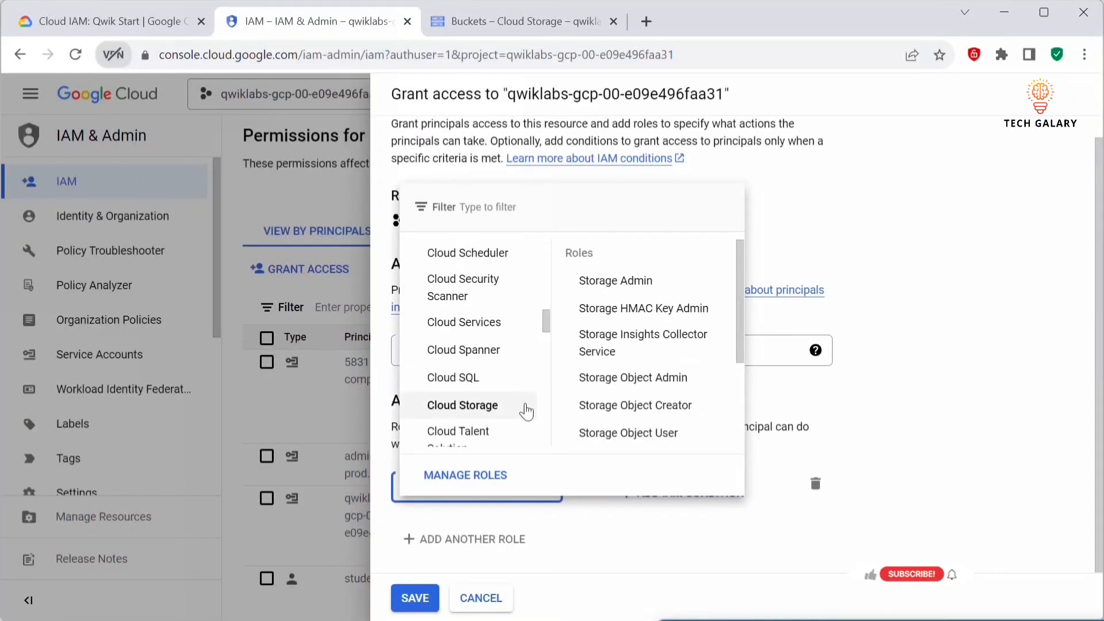
{"action": "scroll", "coordinate": [610, 418], "scroll_direction": "down", "scroll_amount": 5}
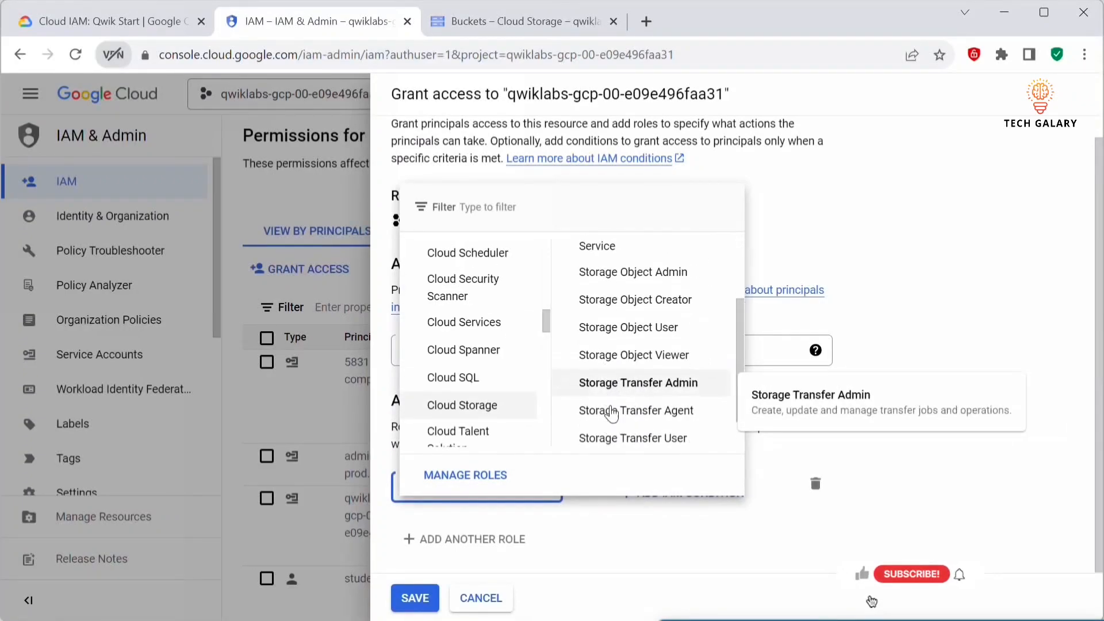
{"action": "scroll", "coordinate": [610, 415], "scroll_direction": "up", "scroll_amount": 3}
{"action": "left_click", "coordinate": [611, 409]}
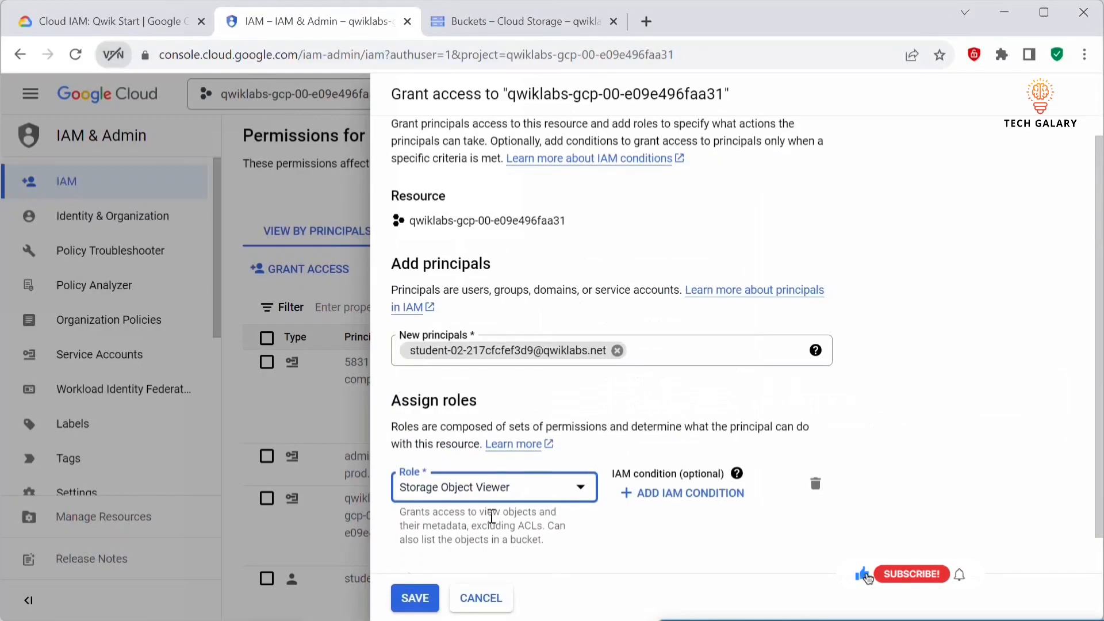
{"action": "left_click", "coordinate": [410, 600]}
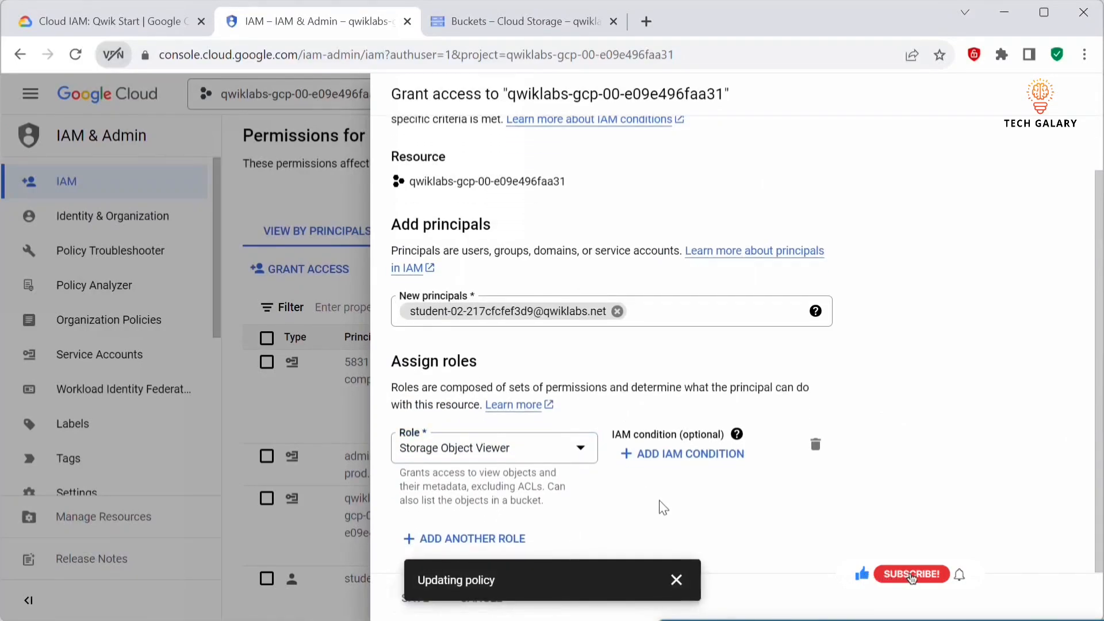
{"action": "scroll", "coordinate": [666, 488], "scroll_direction": "down", "scroll_amount": 3}
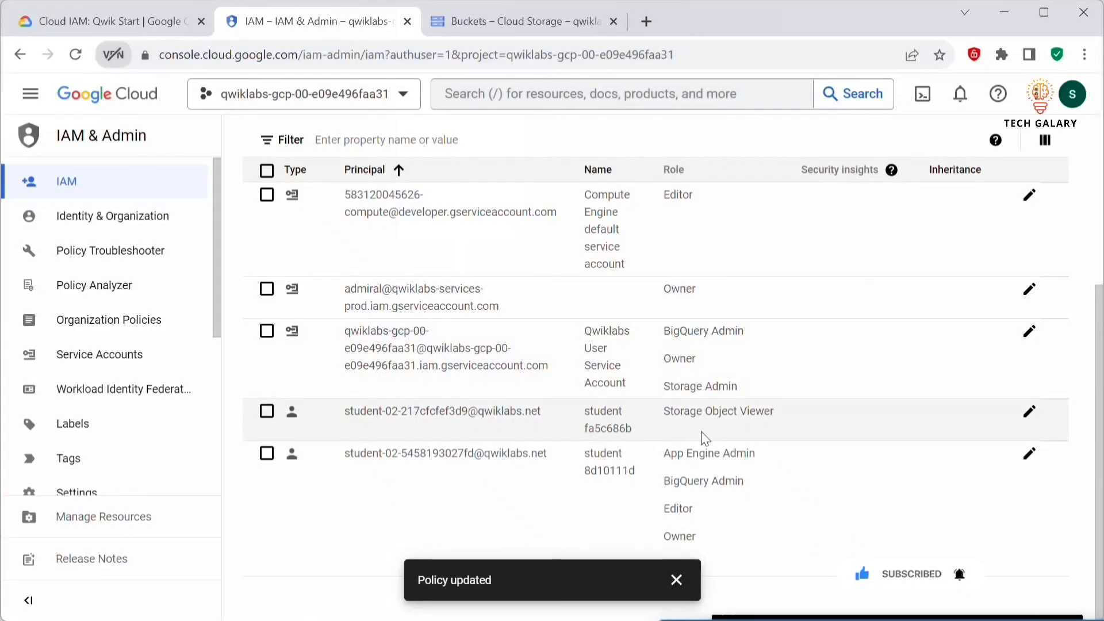
- Read the lab's Verify access section and look at the bucket list in the Username 2 console
{"action": "left_click", "coordinate": [63, 23]}
{"action": "scroll", "coordinate": [624, 528], "scroll_direction": "down", "scroll_amount": 2}
{"action": "scroll", "coordinate": [618, 525], "scroll_direction": "up", "scroll_amount": 3}
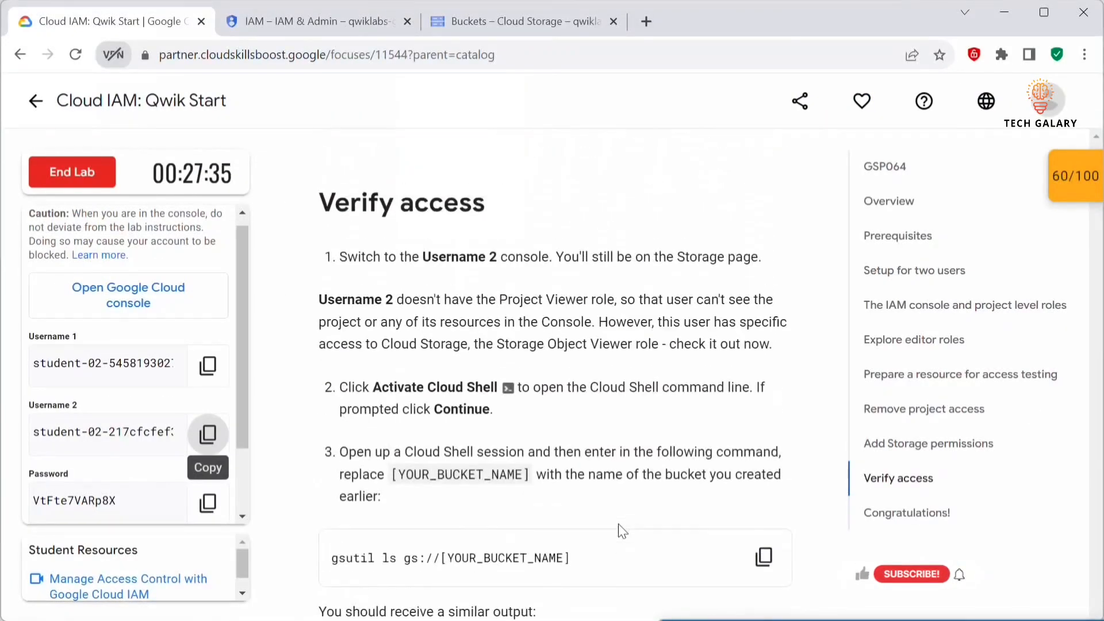
{"action": "key", "text": "ctrl+3"}
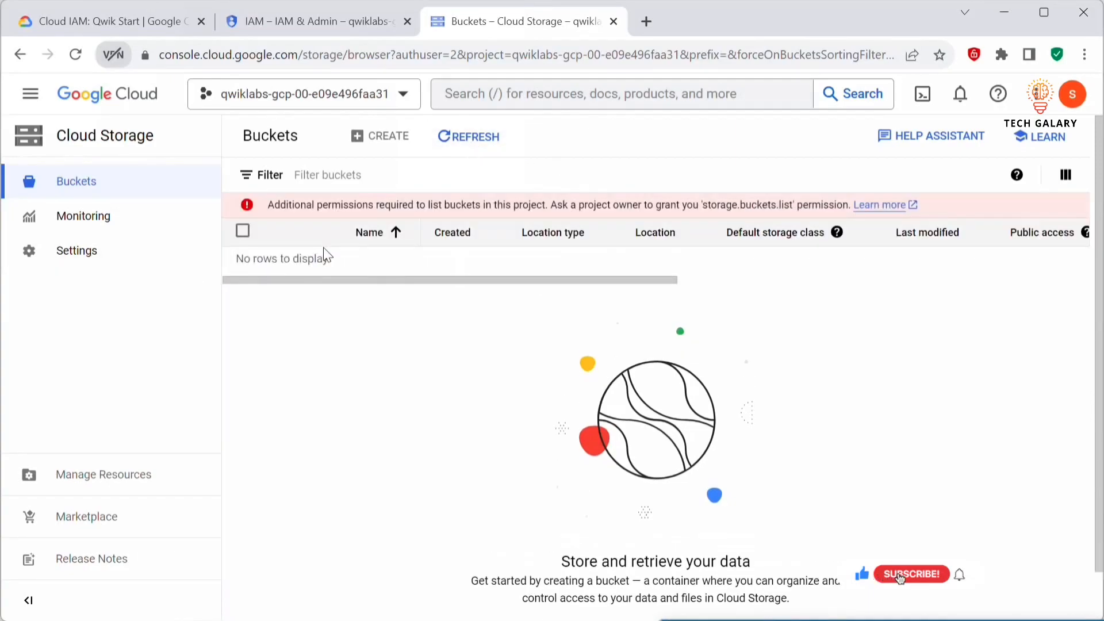
{"action": "left_click", "coordinate": [118, 23]}
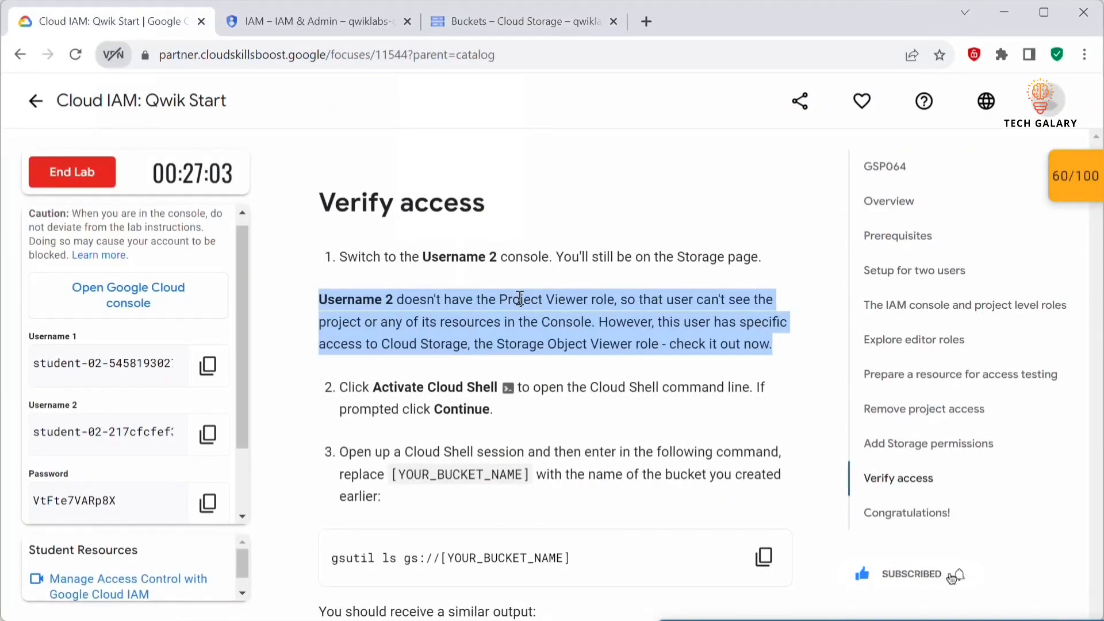
{"action": "left_click", "coordinate": [618, 313]}
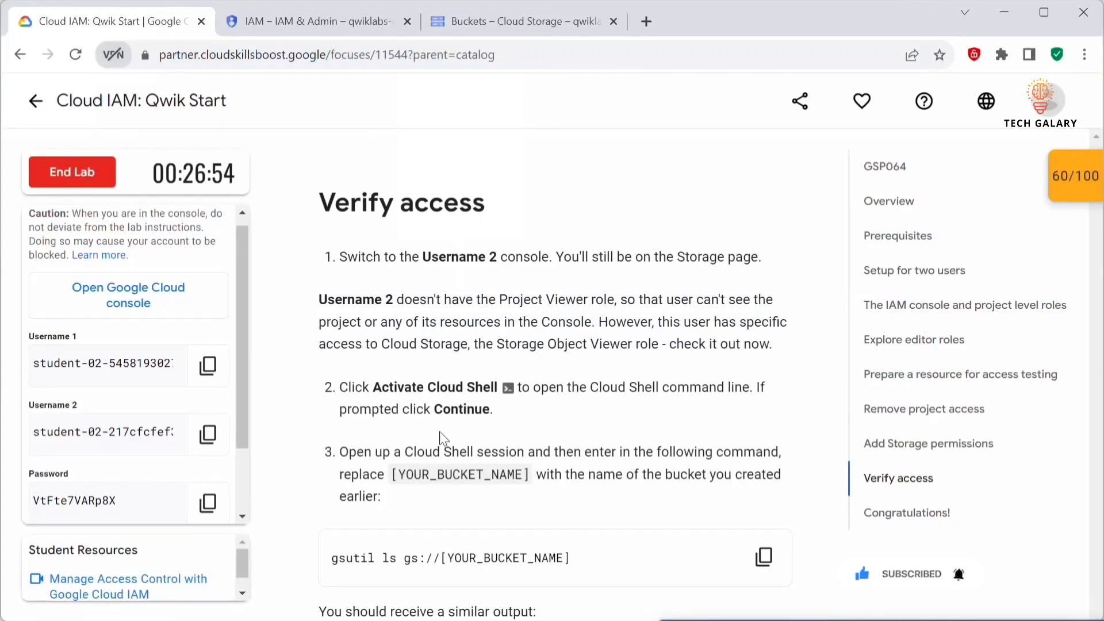
{"action": "scroll", "coordinate": [495, 279], "scroll_direction": "down", "scroll_amount": 3}
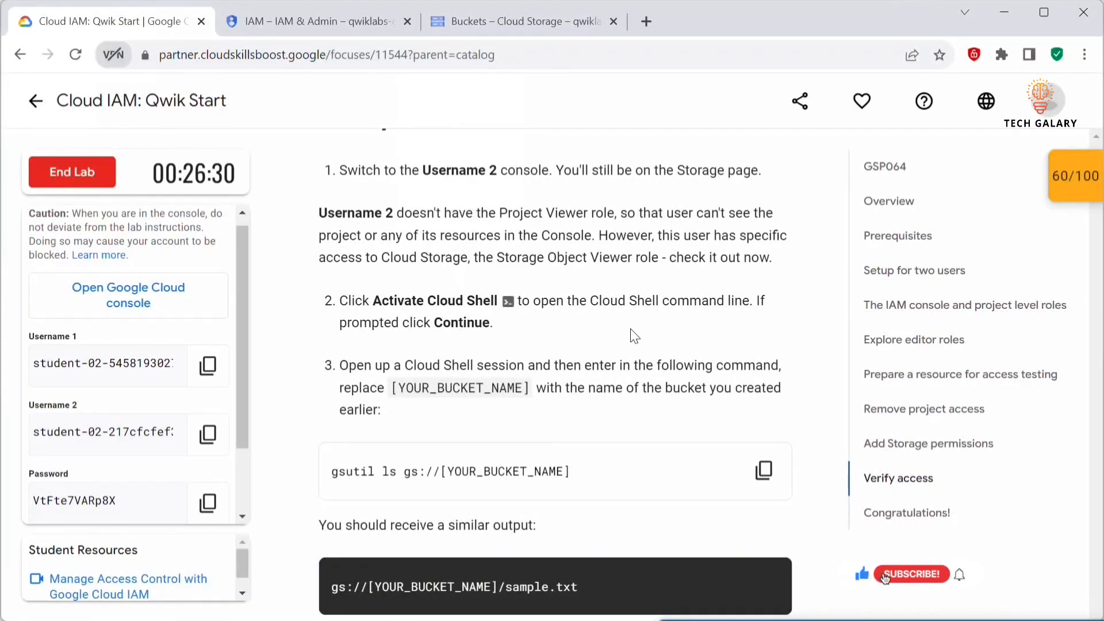
{"action": "scroll", "coordinate": [635, 336], "scroll_direction": "down", "scroll_amount": 2}
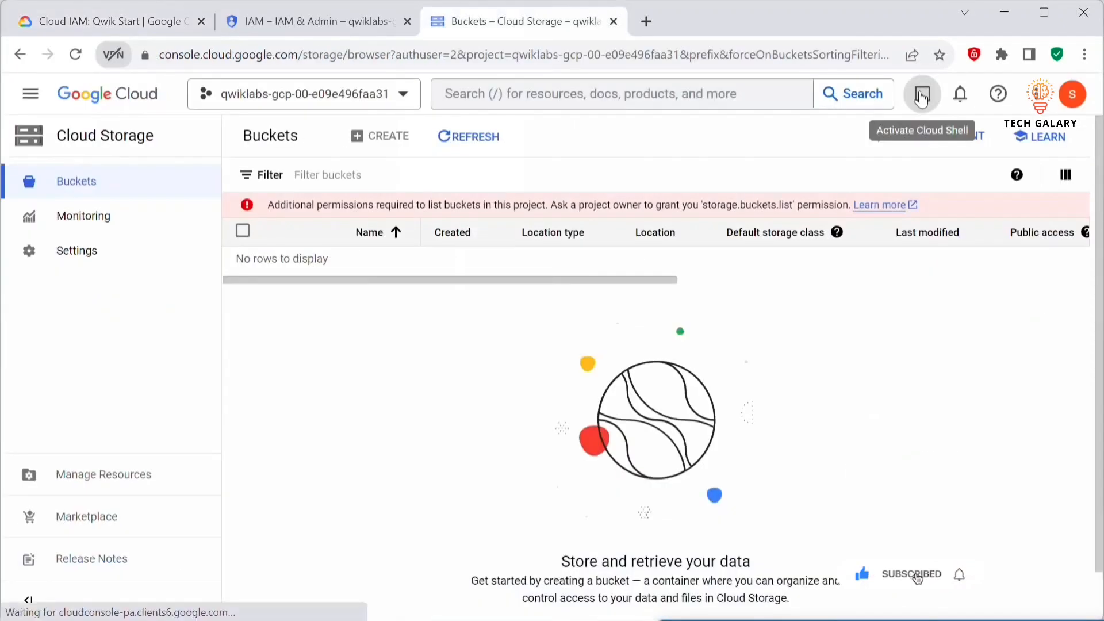
- Start Cloud Shell in the Username 2 console and run "gsutil ls gs://buck212", authorizing the use of credentials
{"action": "left_click", "coordinate": [920, 96]}
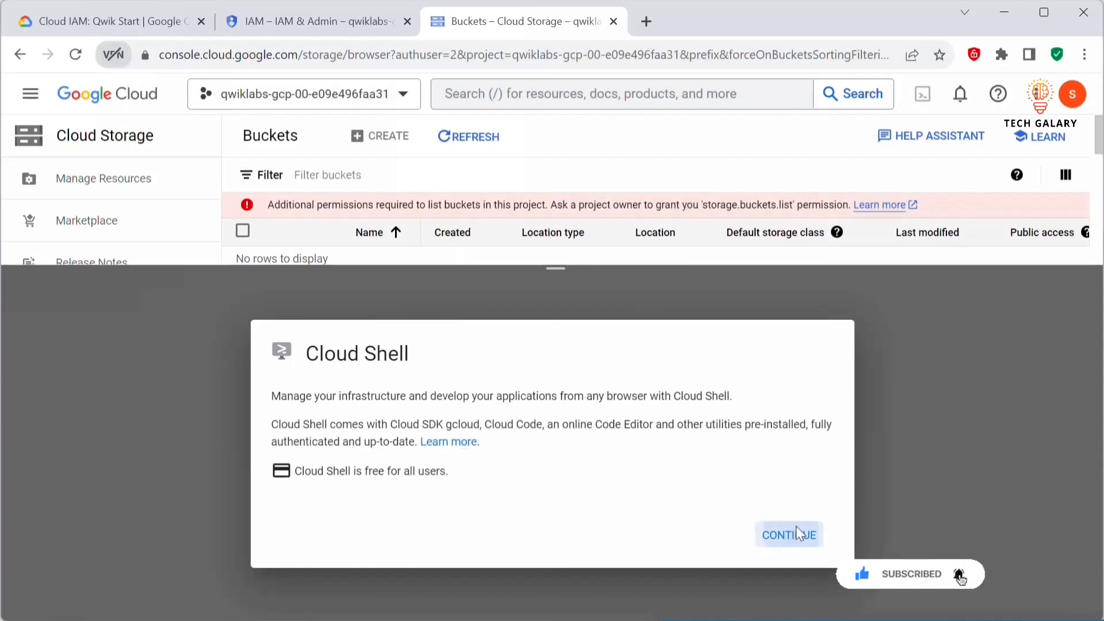
{"action": "left_click", "coordinate": [796, 532]}
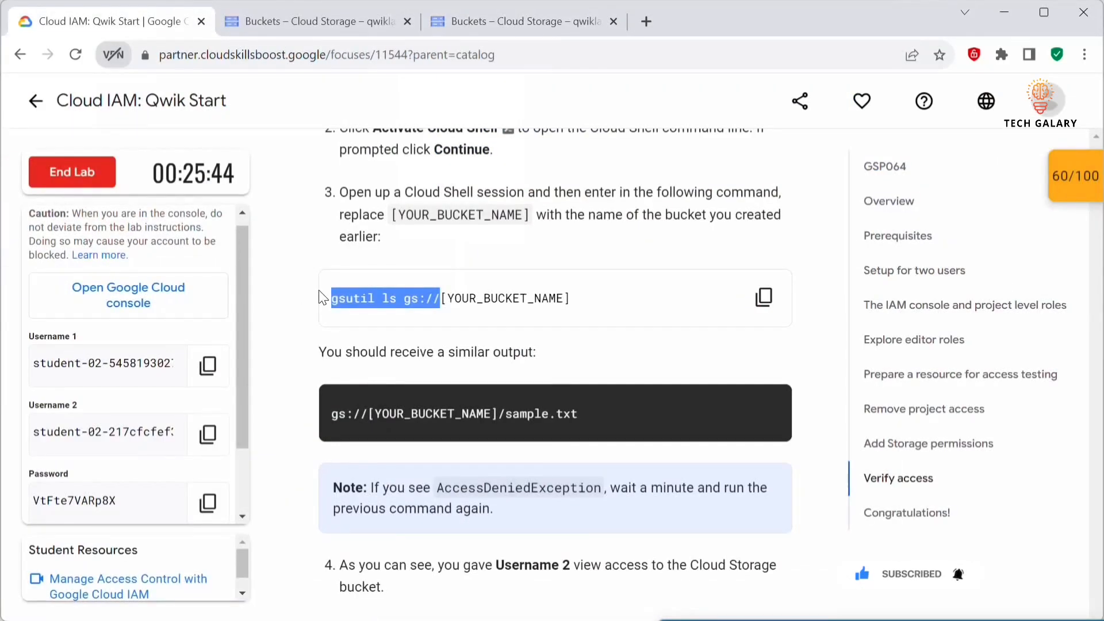
{"action": "left_click", "coordinate": [521, 23]}
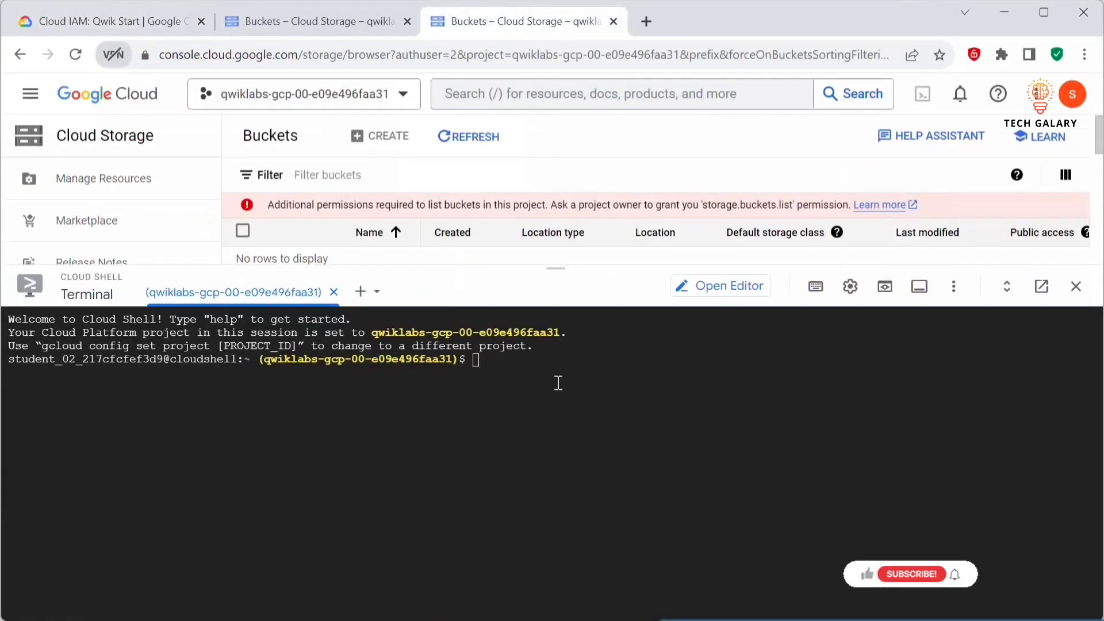
{"action": "type", "text": "gsutil ls gs://"}
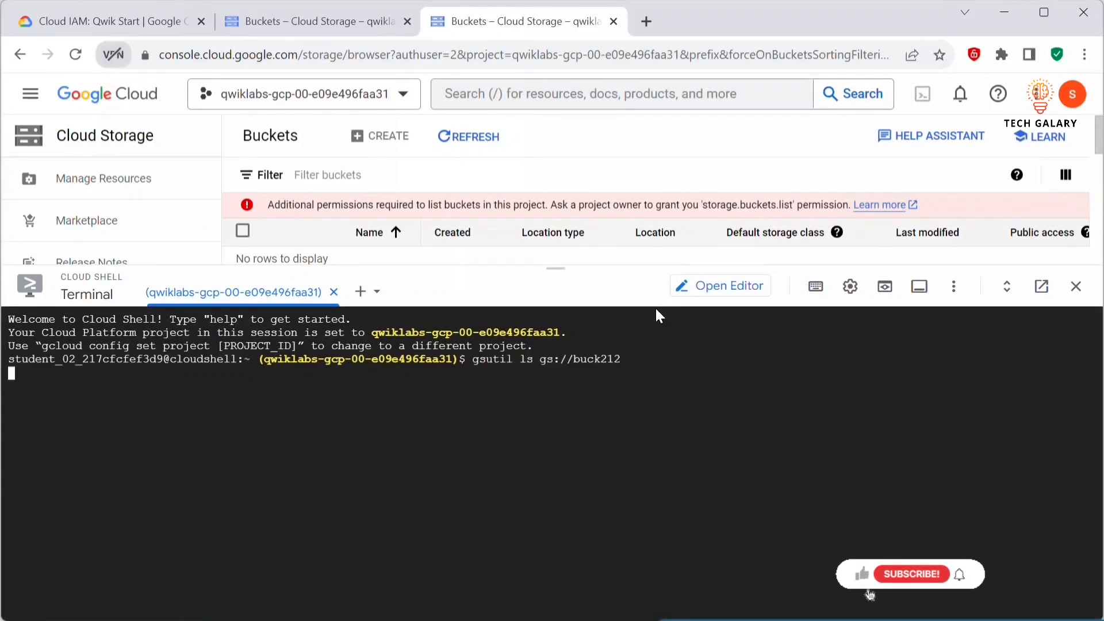
{"action": "key", "text": "Return"}
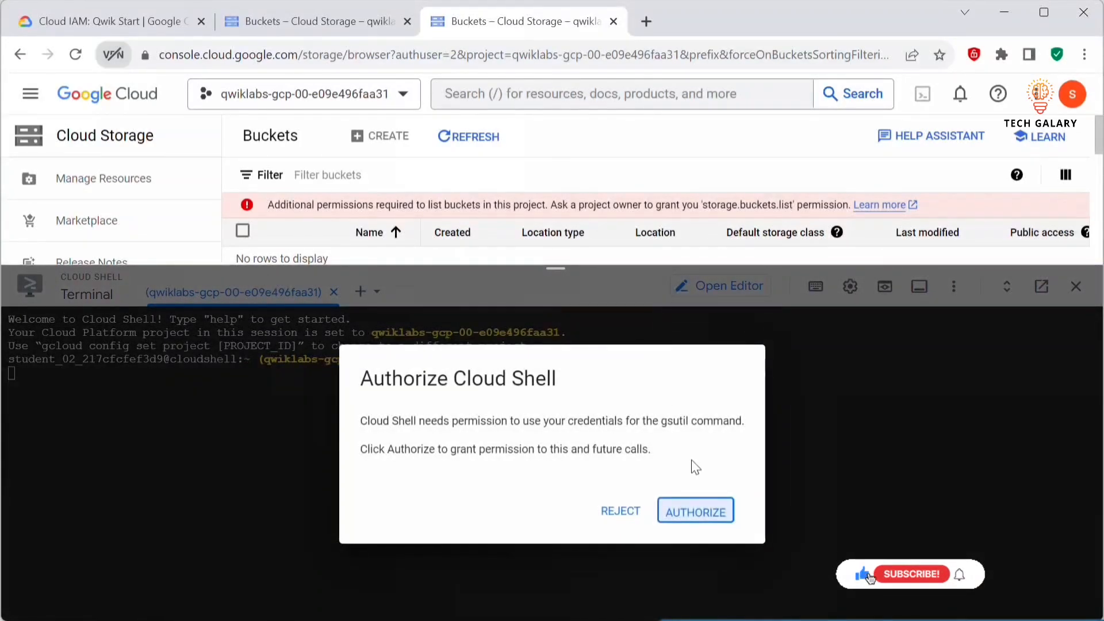
{"action": "left_click", "coordinate": [706, 520]}
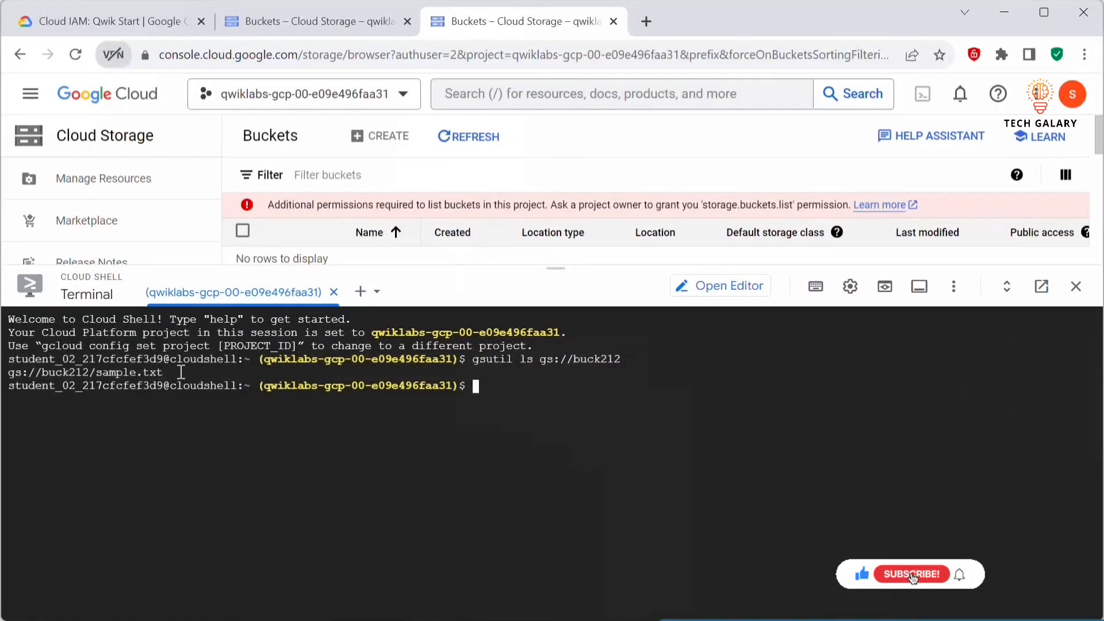
- Return to the lab instructions and check the progress for the "Add Storage permissions" objective
{"action": "key", "text": "ctrl+1"}
{"action": "scroll", "coordinate": [436, 344], "scroll_direction": "up", "scroll_amount": 2}
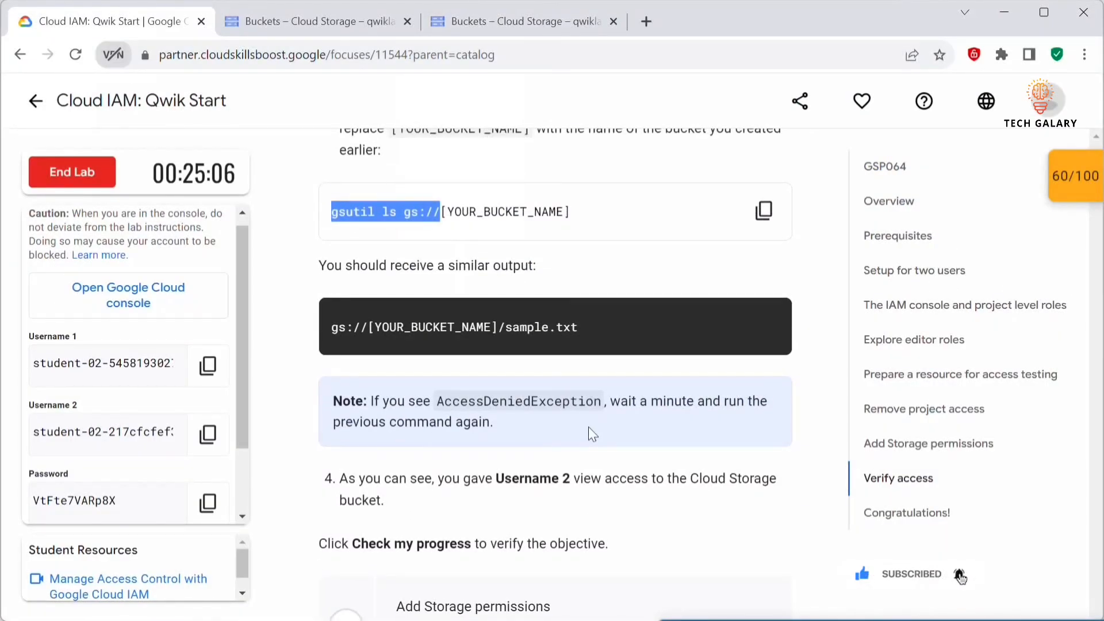
{"action": "scroll", "coordinate": [472, 415], "scroll_direction": "down", "scroll_amount": 3}
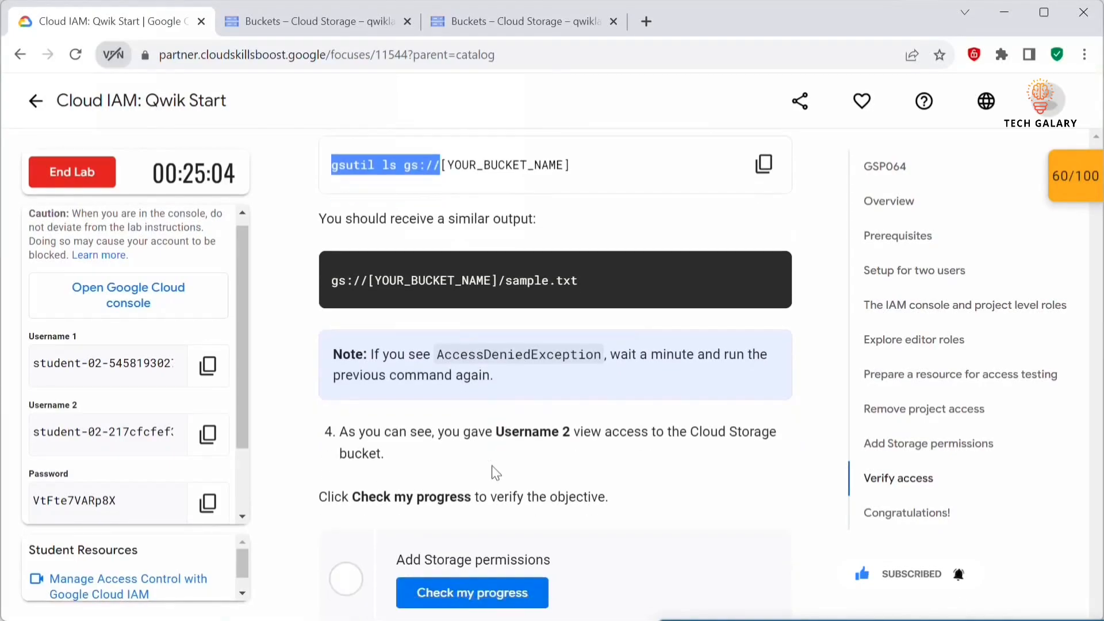
{"action": "left_click", "coordinate": [537, 465]}
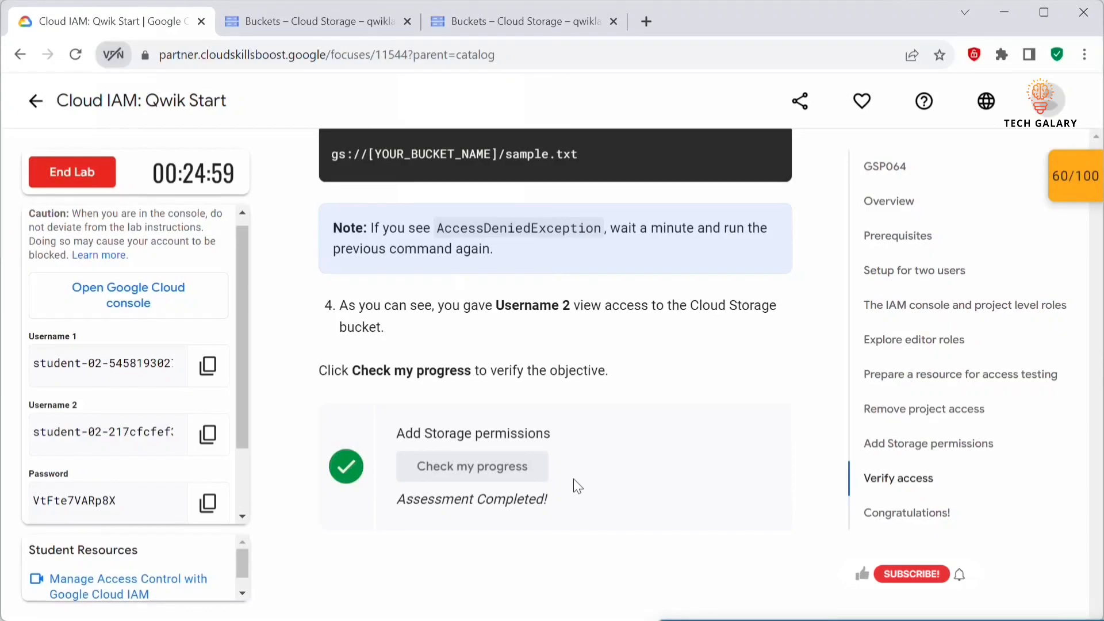
- Review the lab's Add Storage permissions and Verify access sections and the overall lab score
{"action": "scroll", "coordinate": [587, 468], "scroll_direction": "up", "scroll_amount": 9}
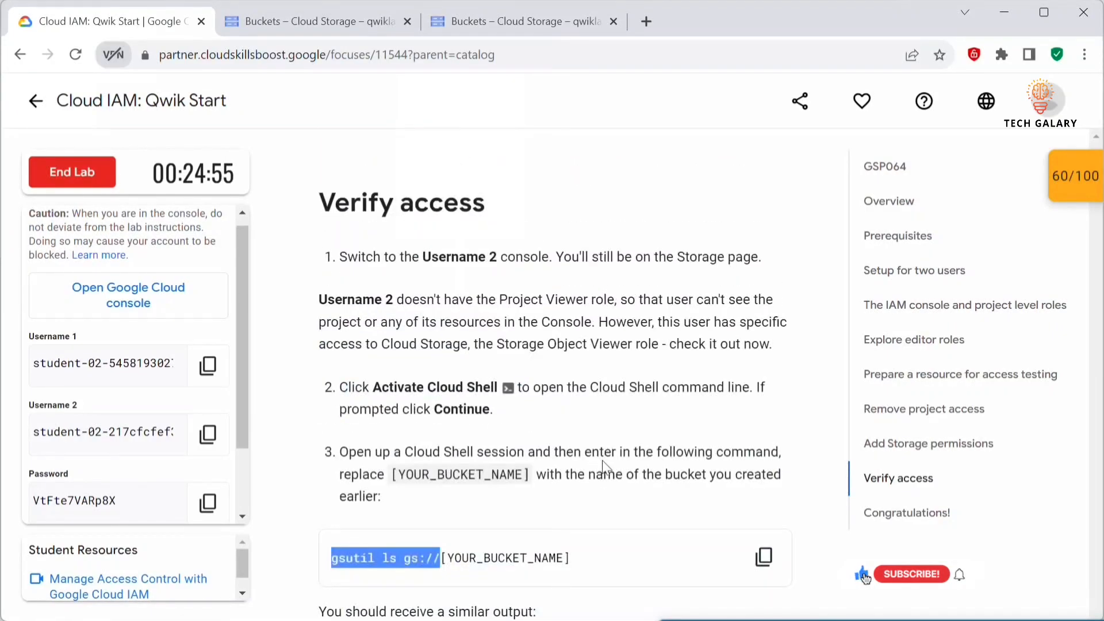
{"action": "scroll", "coordinate": [467, 311], "scroll_direction": "up", "scroll_amount": 3}
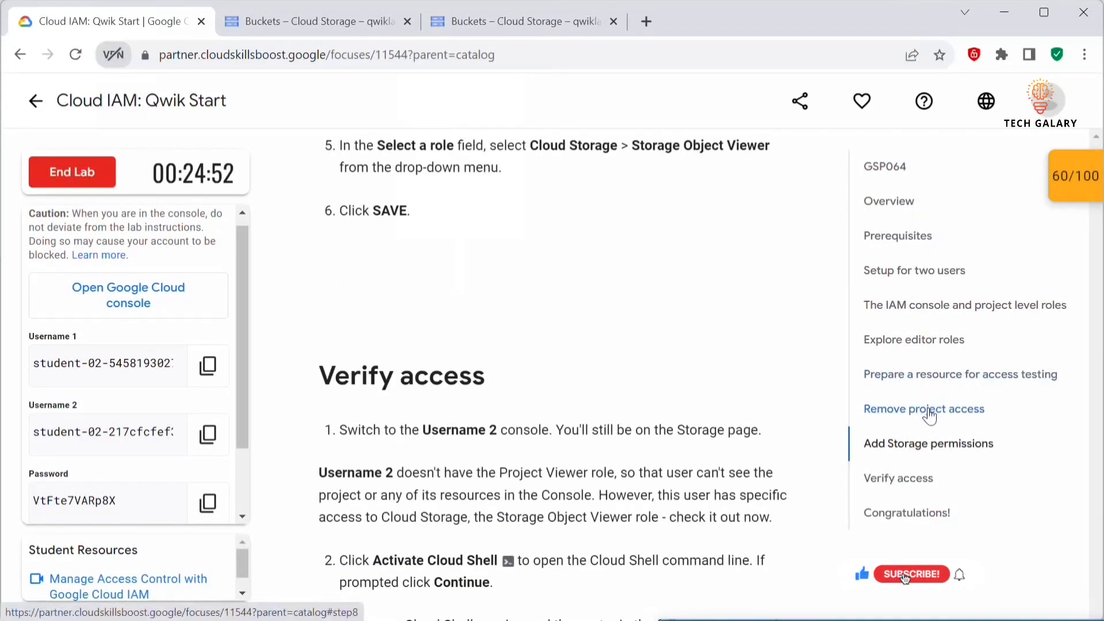
{"action": "scroll", "coordinate": [510, 389], "scroll_direction": "up", "scroll_amount": 3}
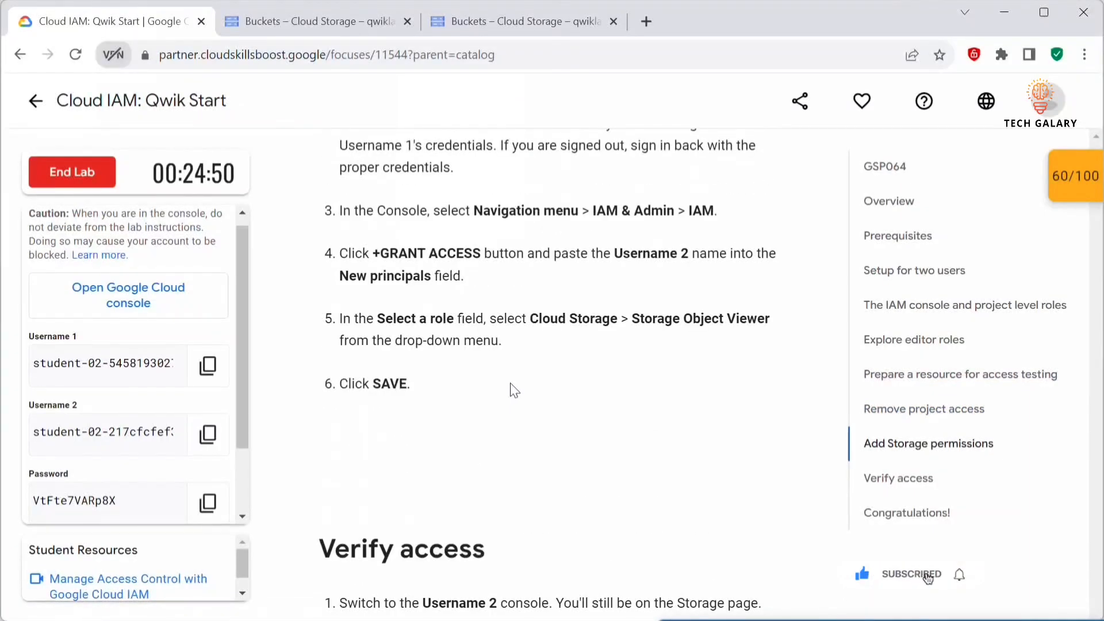
{"action": "scroll", "coordinate": [614, 388], "scroll_direction": "up", "scroll_amount": 3}
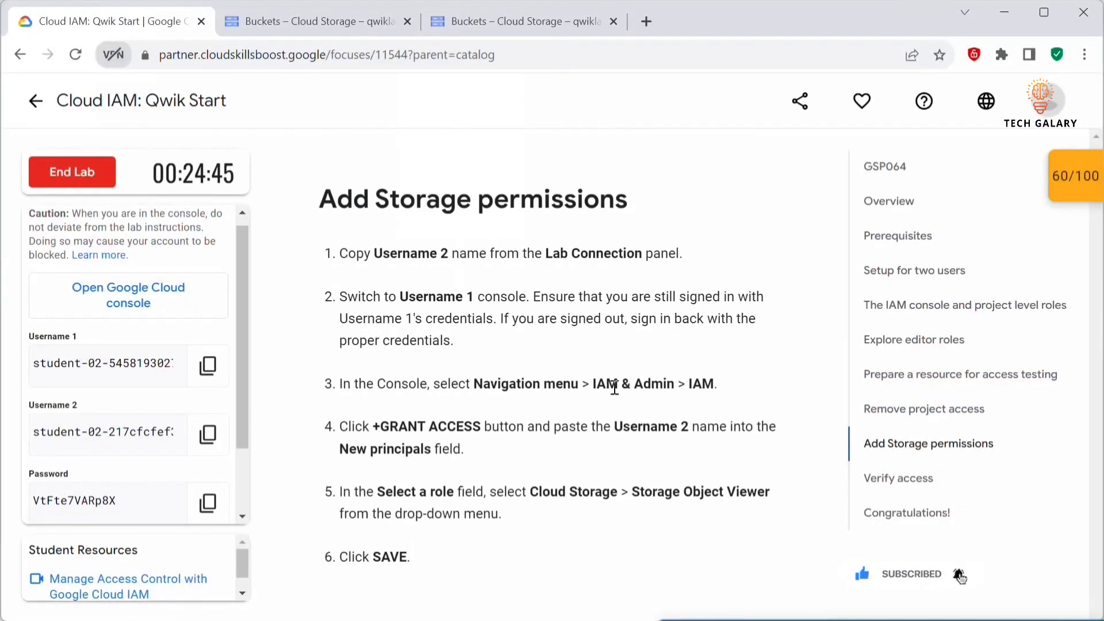
{"action": "scroll", "coordinate": [614, 388], "scroll_direction": "down", "scroll_amount": 6}
{"action": "scroll", "coordinate": [614, 388], "scroll_direction": "down", "scroll_amount": 7}
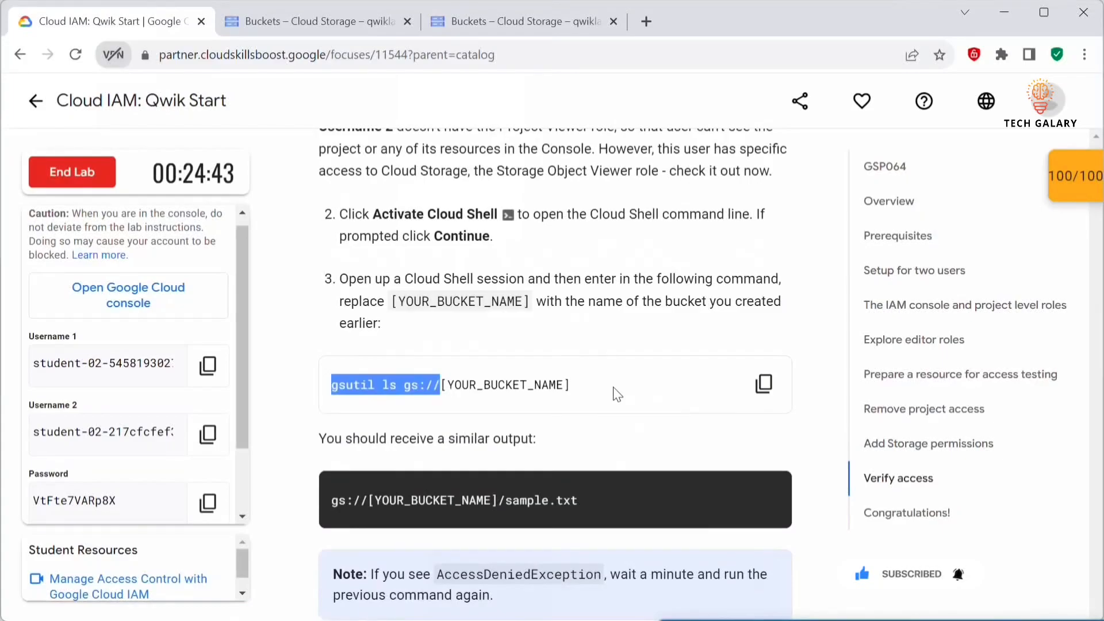
{"action": "scroll", "coordinate": [613, 388], "scroll_direction": "up", "scroll_amount": 4}
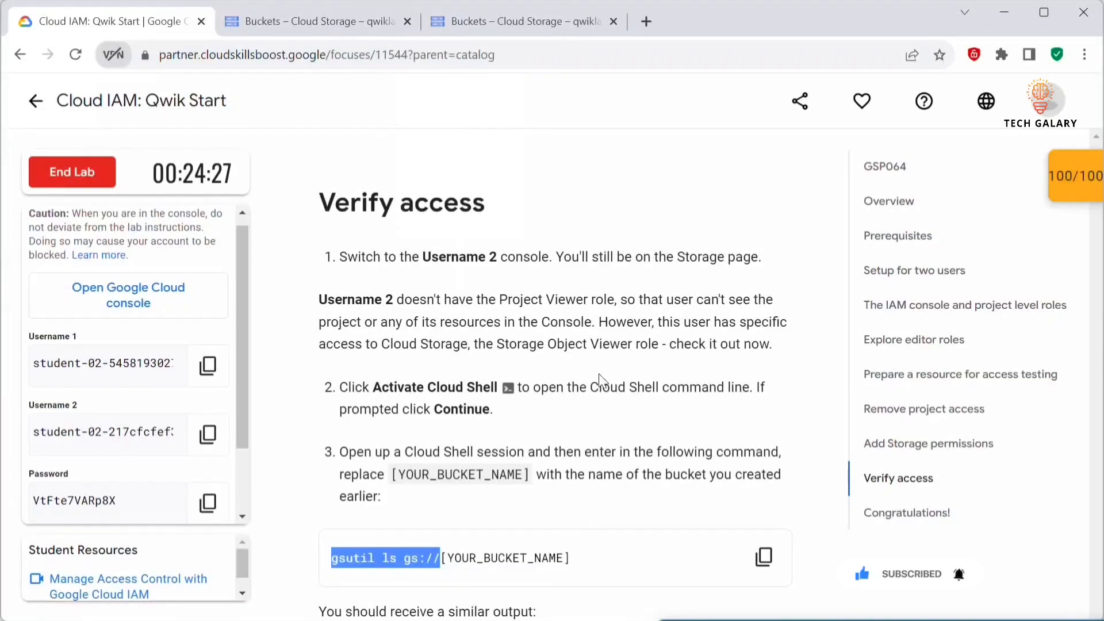
- End the Cloud IAM: Qwik Start lab and submit a four-star satisfaction rating
{"action": "scroll", "coordinate": [575, 397], "scroll_direction": "down", "scroll_amount": 4}
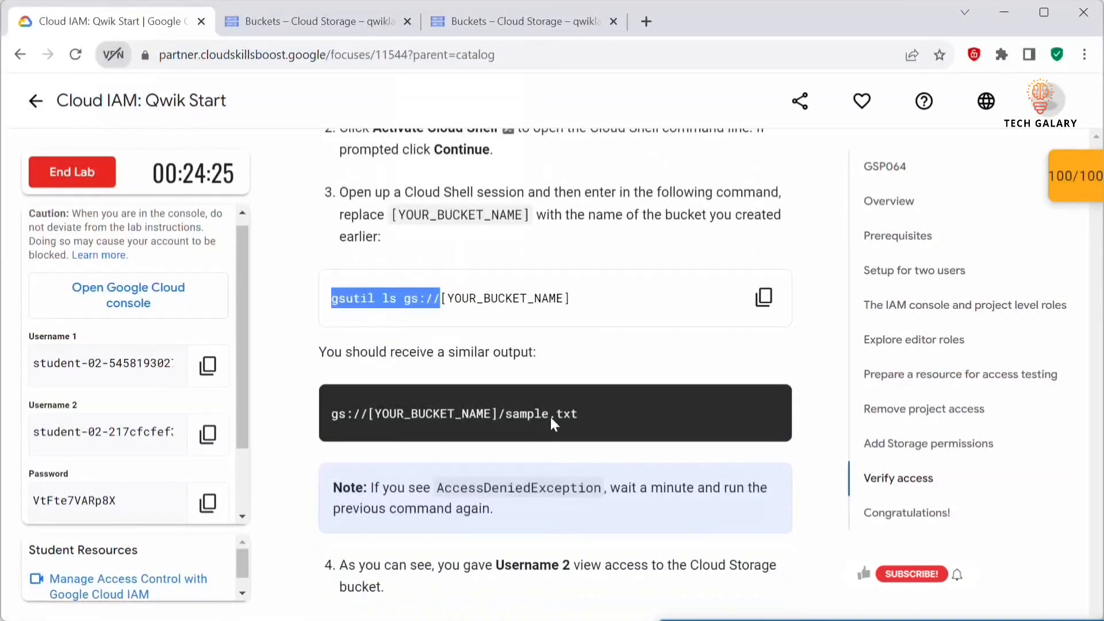
{"action": "scroll", "coordinate": [602, 380], "scroll_direction": "down", "scroll_amount": 10}
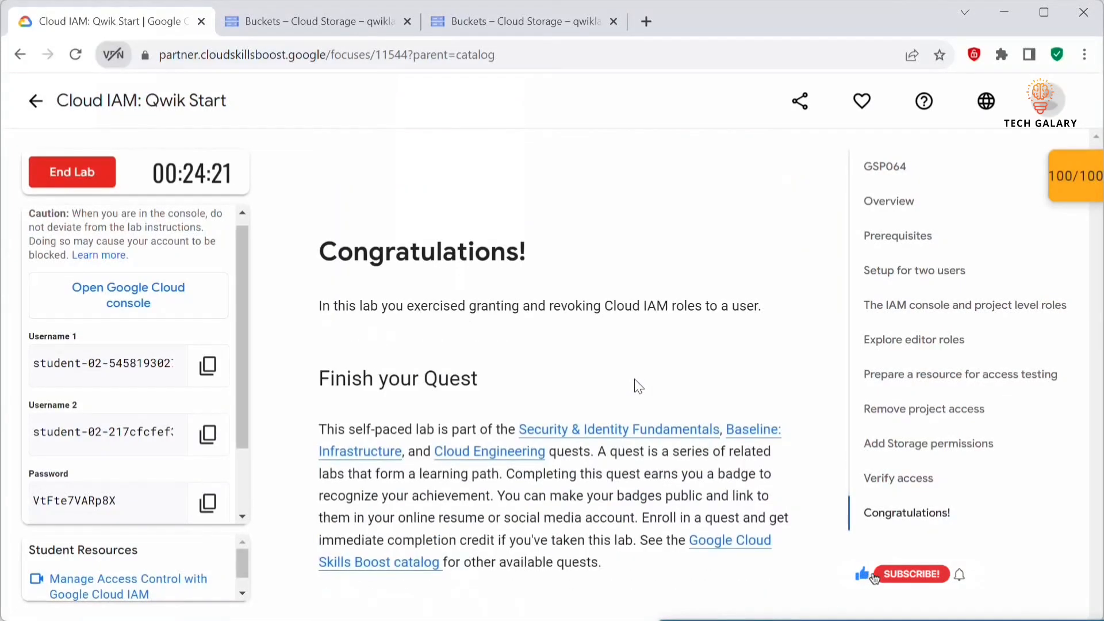
{"action": "scroll", "coordinate": [638, 387], "scroll_direction": "down", "scroll_amount": 7}
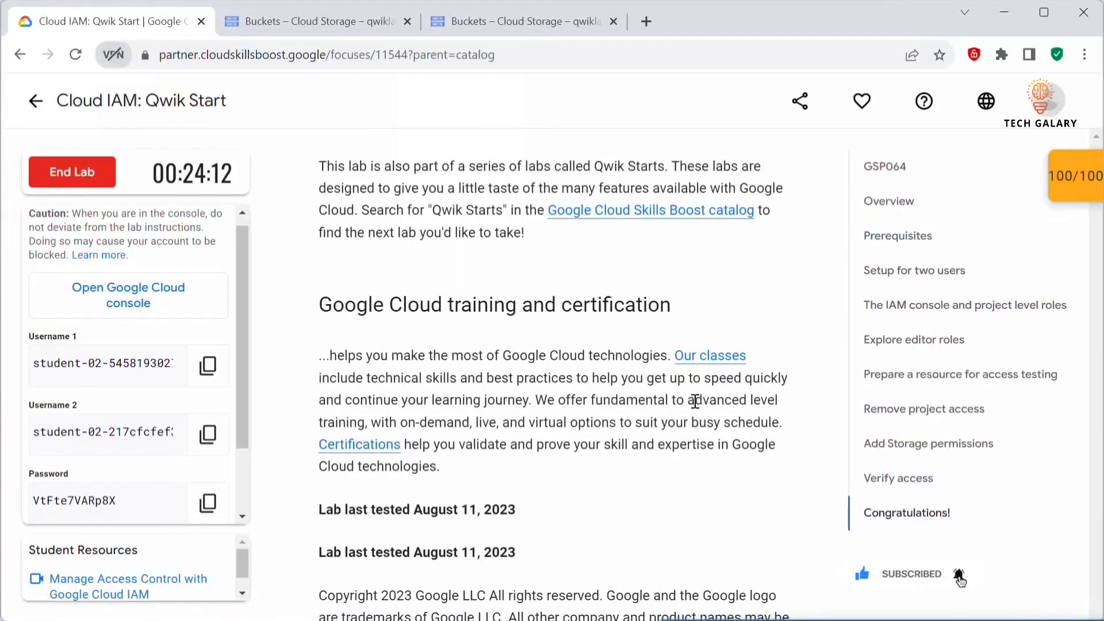
{"action": "left_click", "coordinate": [75, 171]}
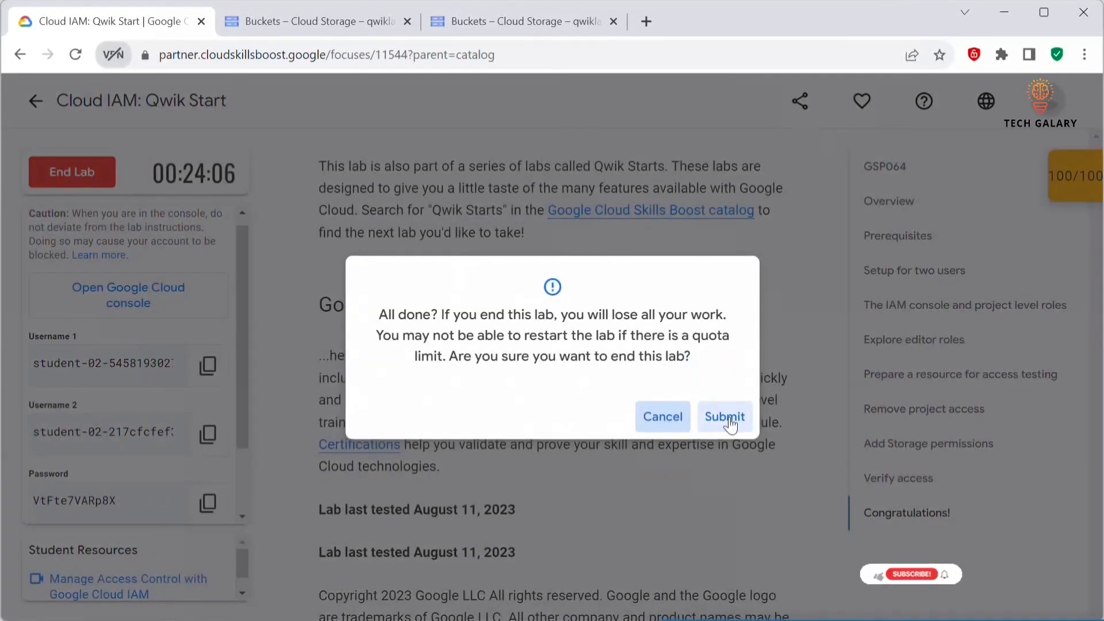
{"action": "left_click", "coordinate": [727, 421]}
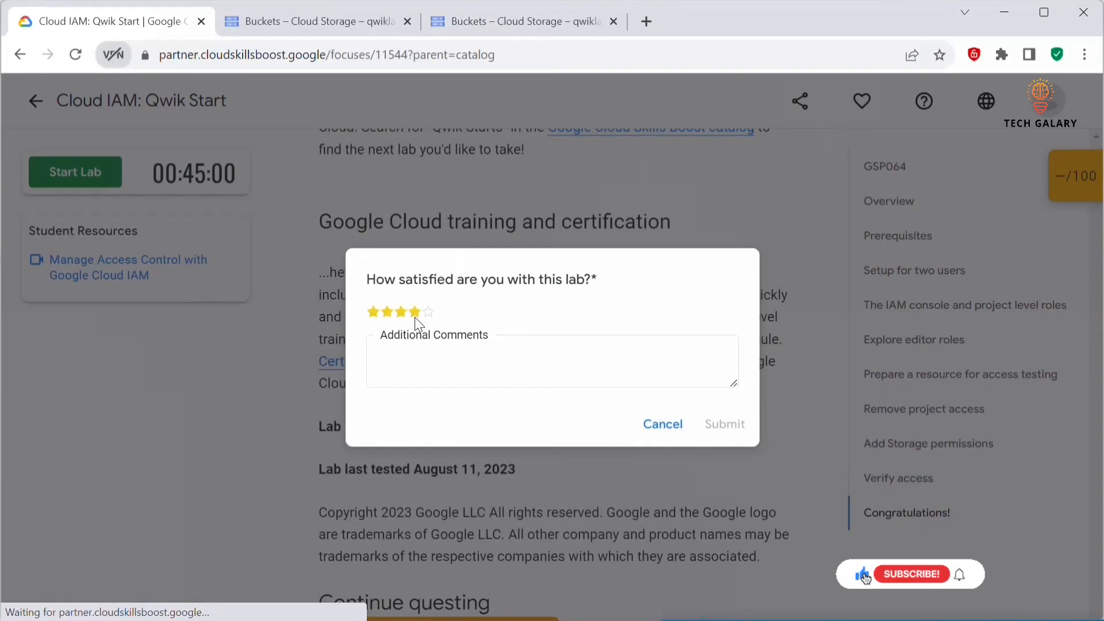
{"action": "left_click", "coordinate": [415, 313]}
{"action": "left_click", "coordinate": [724, 424]}
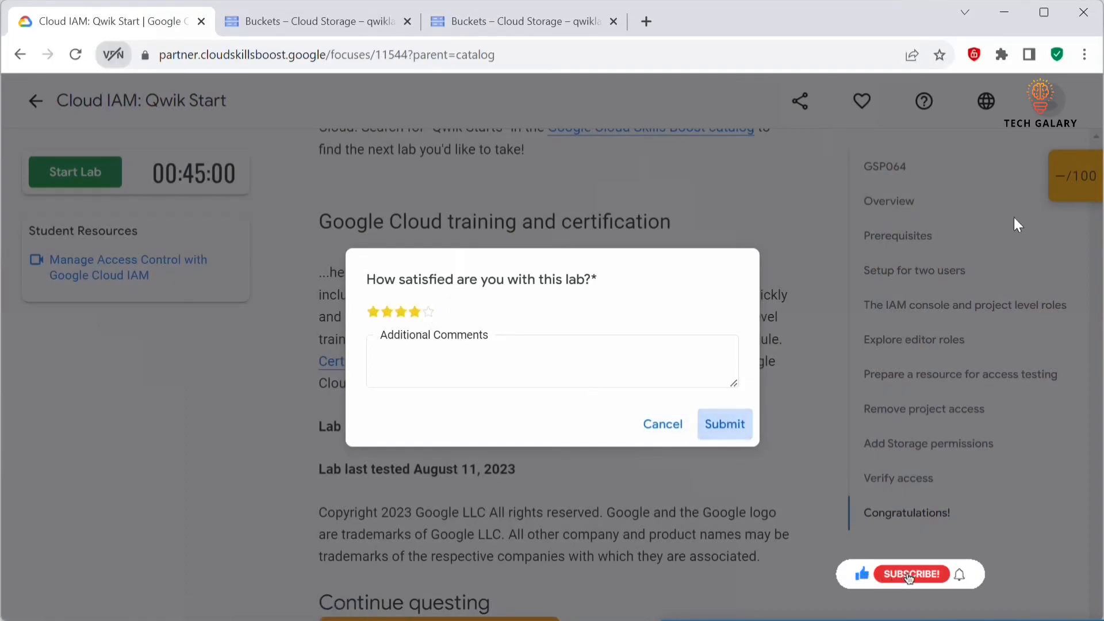
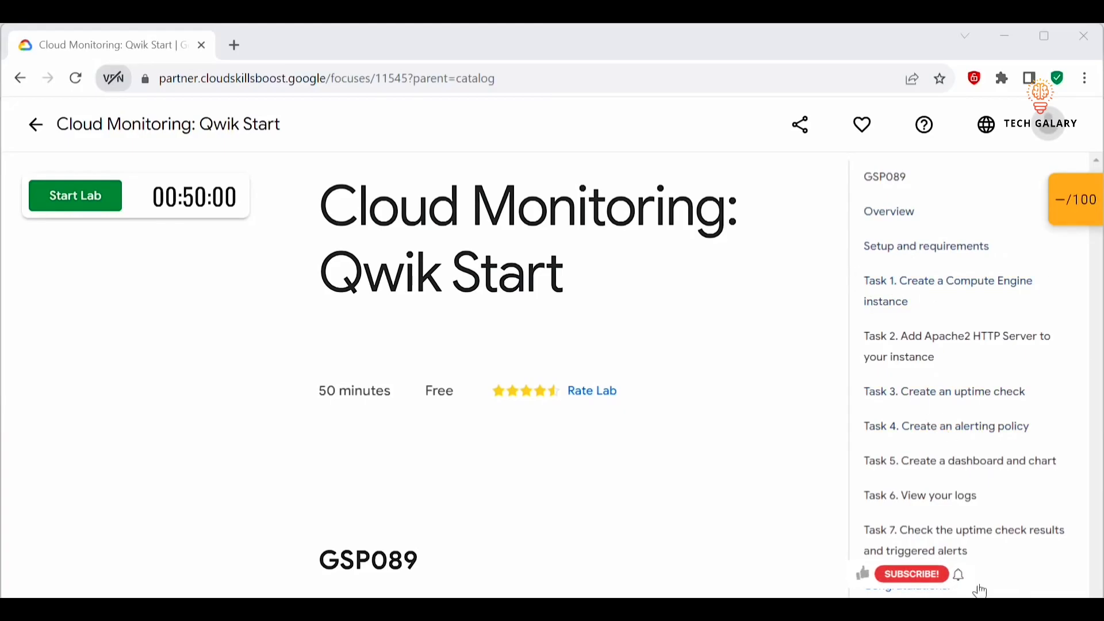
- Read the overview of the Cloud Monitoring: Qwik Start lab and start the lab
{"action": "scroll", "coordinate": [219, 414], "scroll_direction": "down", "scroll_amount": 8}
{"action": "scroll", "coordinate": [381, 377], "scroll_direction": "up", "scroll_amount": 3}
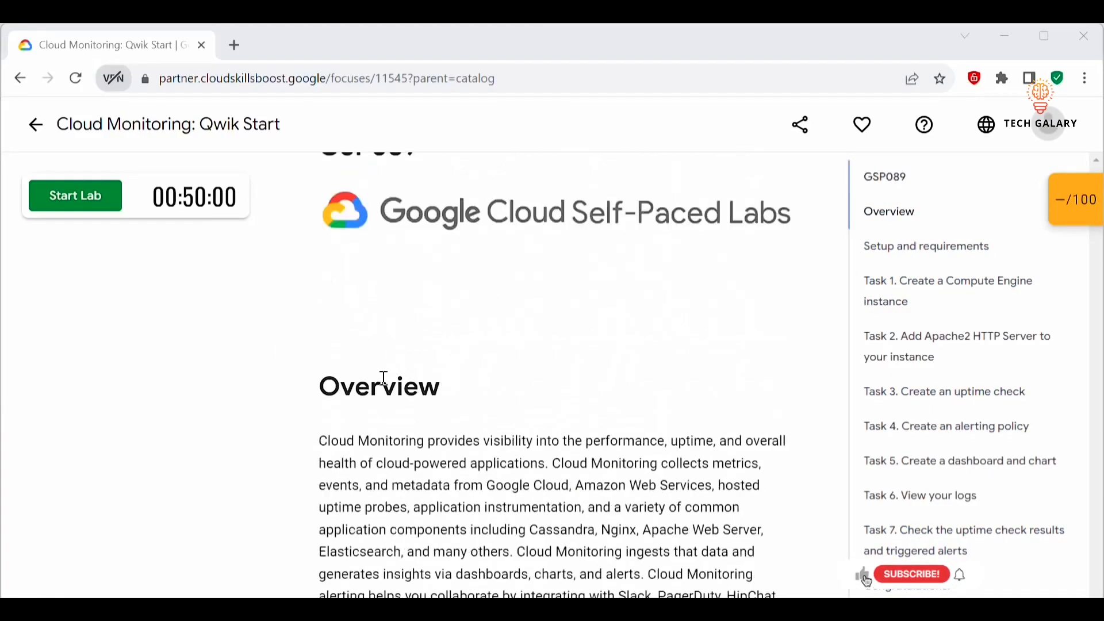
{"action": "scroll", "coordinate": [297, 417], "scroll_direction": "down", "scroll_amount": 3}
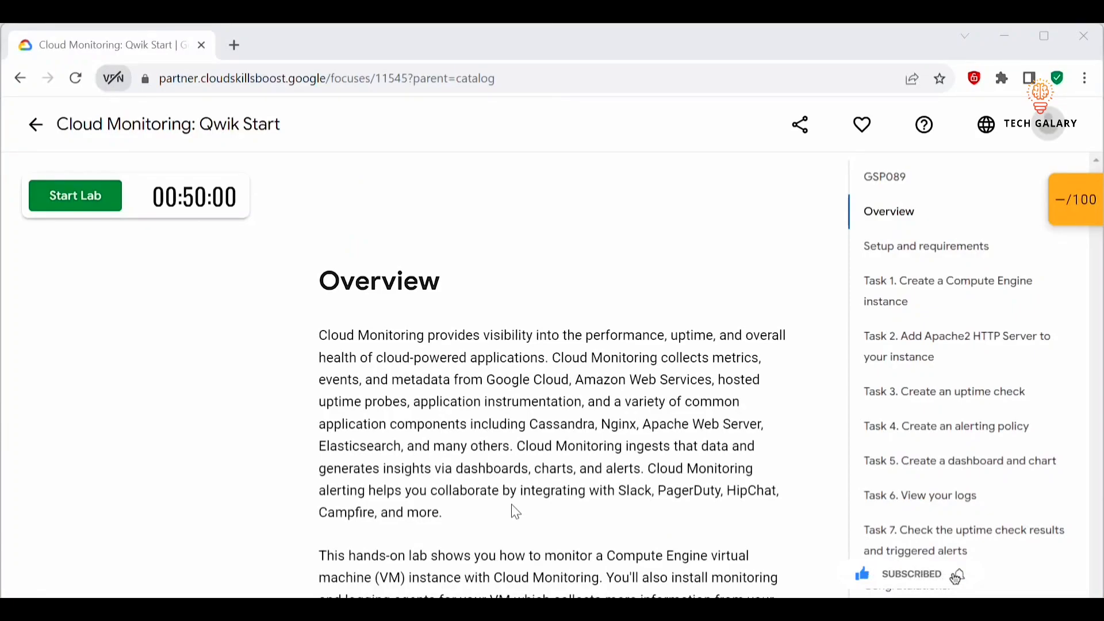
{"action": "scroll", "coordinate": [515, 511], "scroll_direction": "down", "scroll_amount": 3}
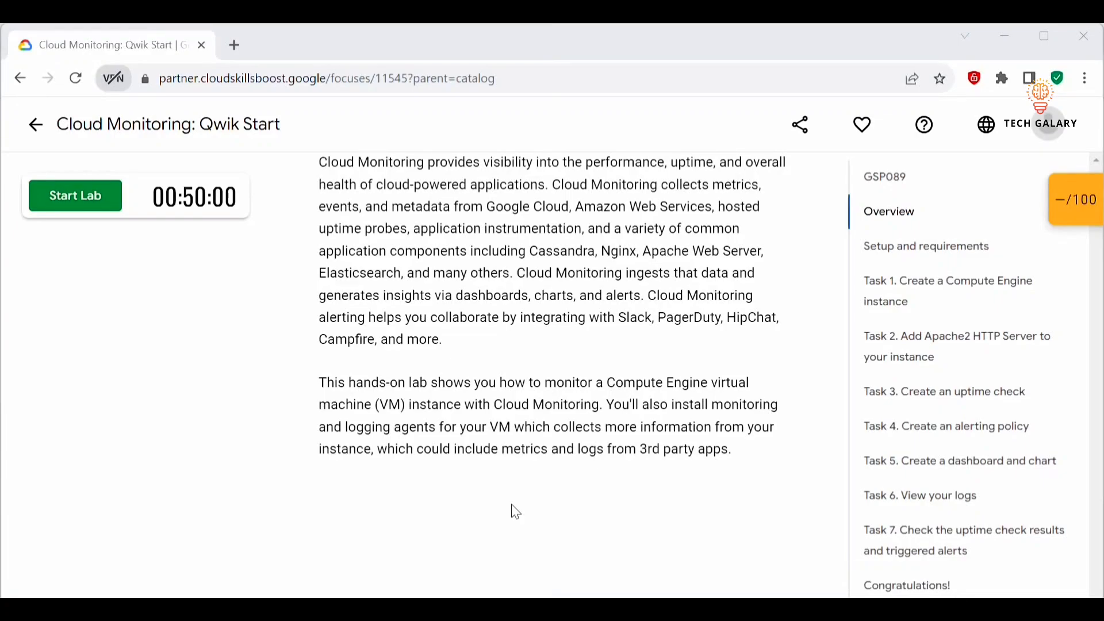
{"action": "scroll", "coordinate": [577, 512], "scroll_direction": "down", "scroll_amount": 5}
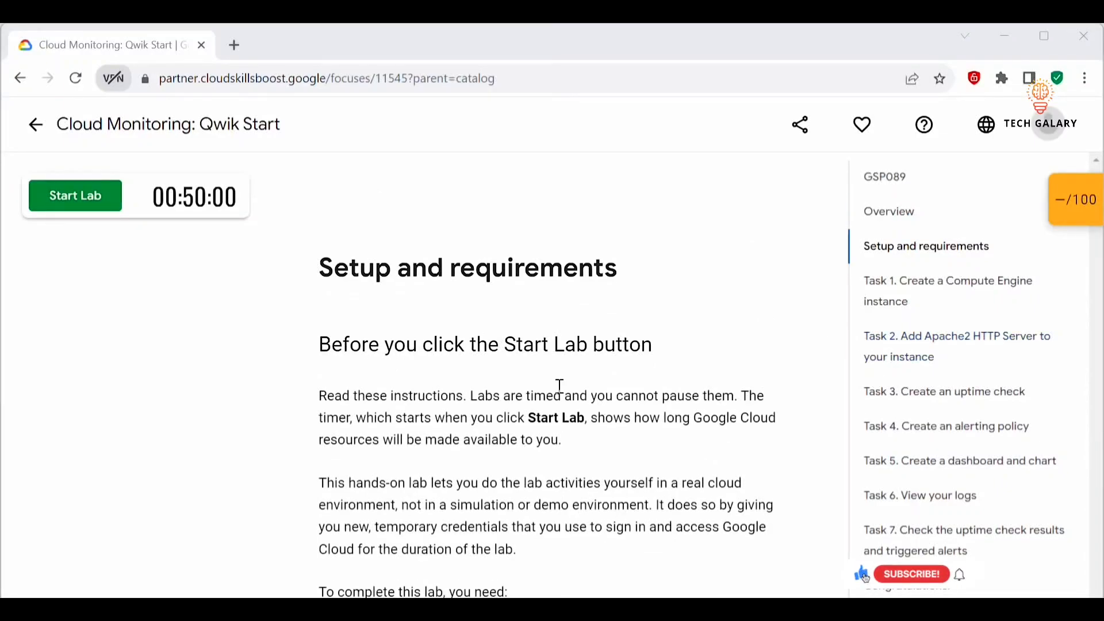
{"action": "left_click", "coordinate": [76, 206]}
{"action": "left_click", "coordinate": [58, 197]}
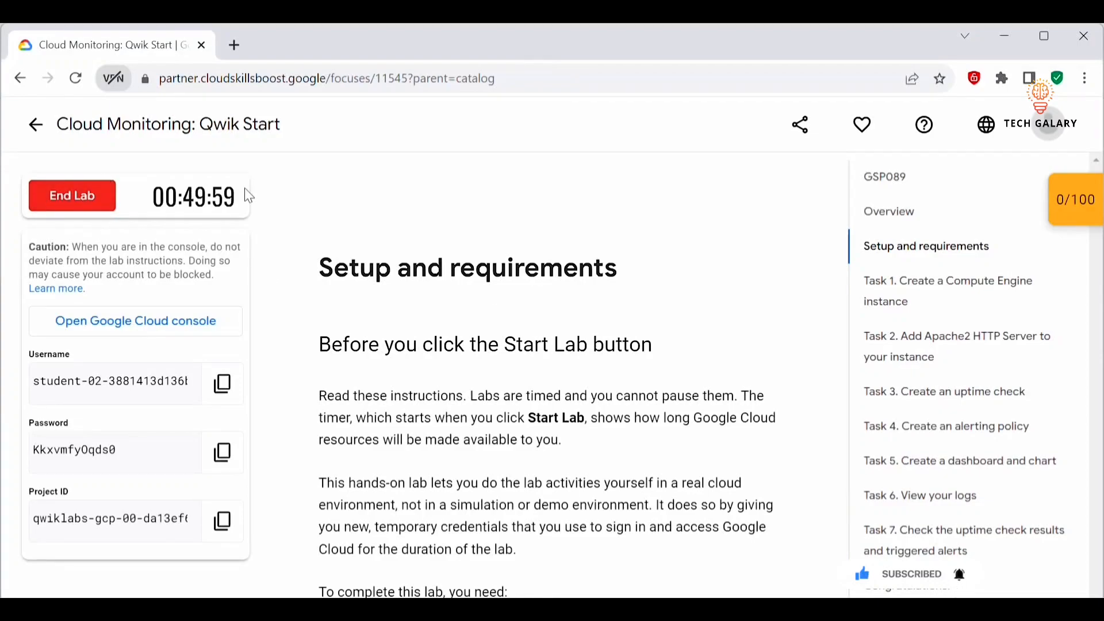
- Open the Google Cloud console, sign in with the lab's username and password, and agree to the Terms of Service
{"action": "left_click", "coordinate": [128, 324]}
{"action": "left_click", "coordinate": [107, 47]}
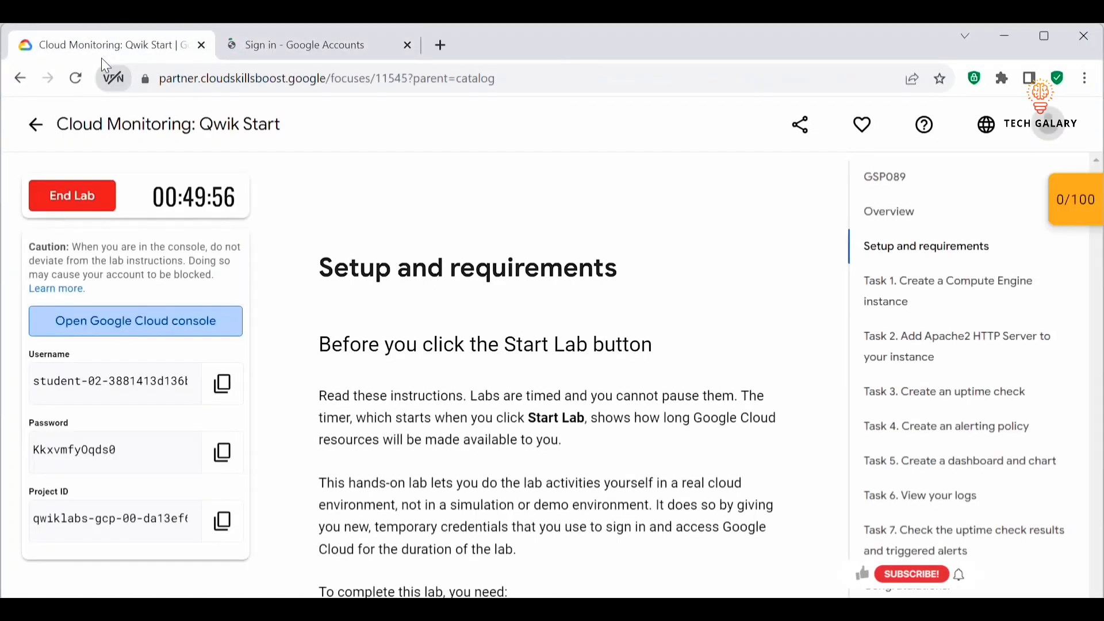
{"action": "left_click", "coordinate": [222, 383]}
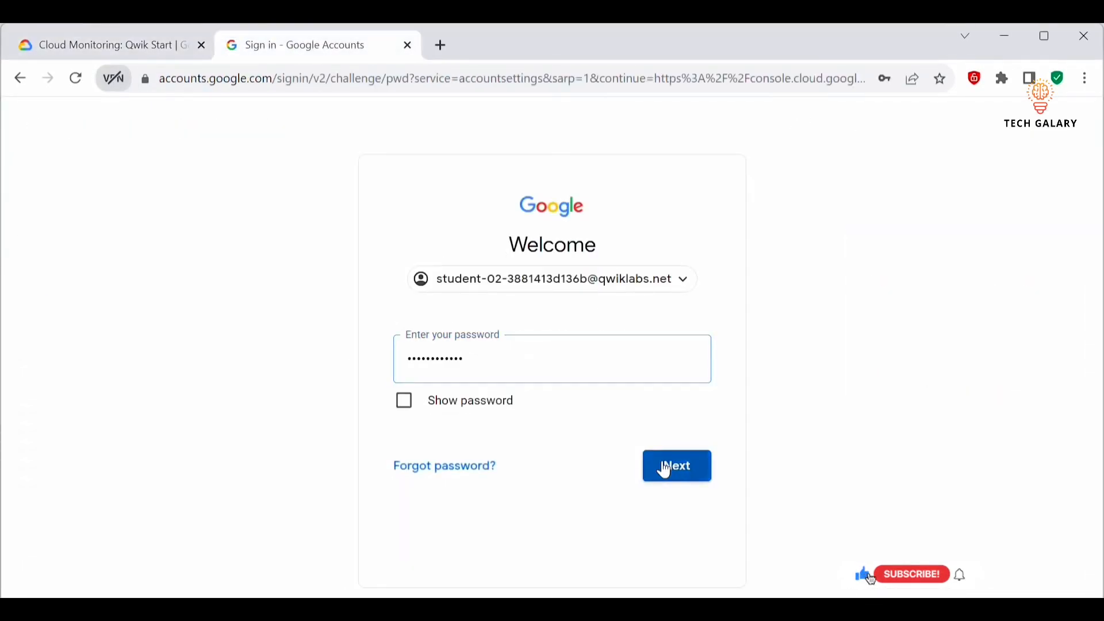
{"action": "left_click", "coordinate": [663, 465]}
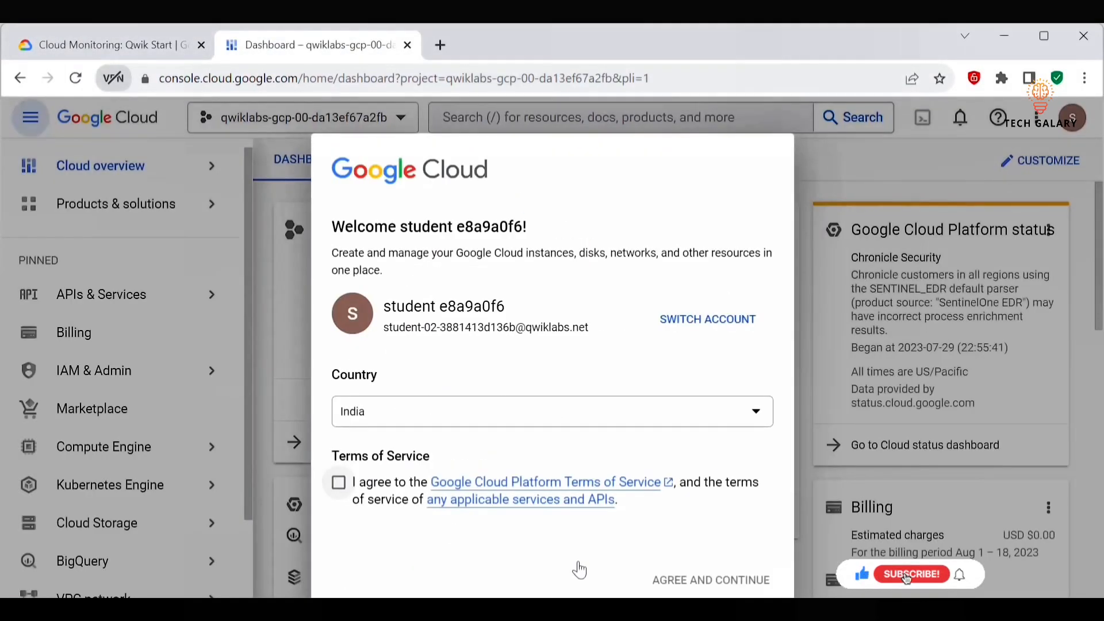
{"action": "left_click", "coordinate": [338, 483]}
{"action": "left_click", "coordinate": [699, 582]}
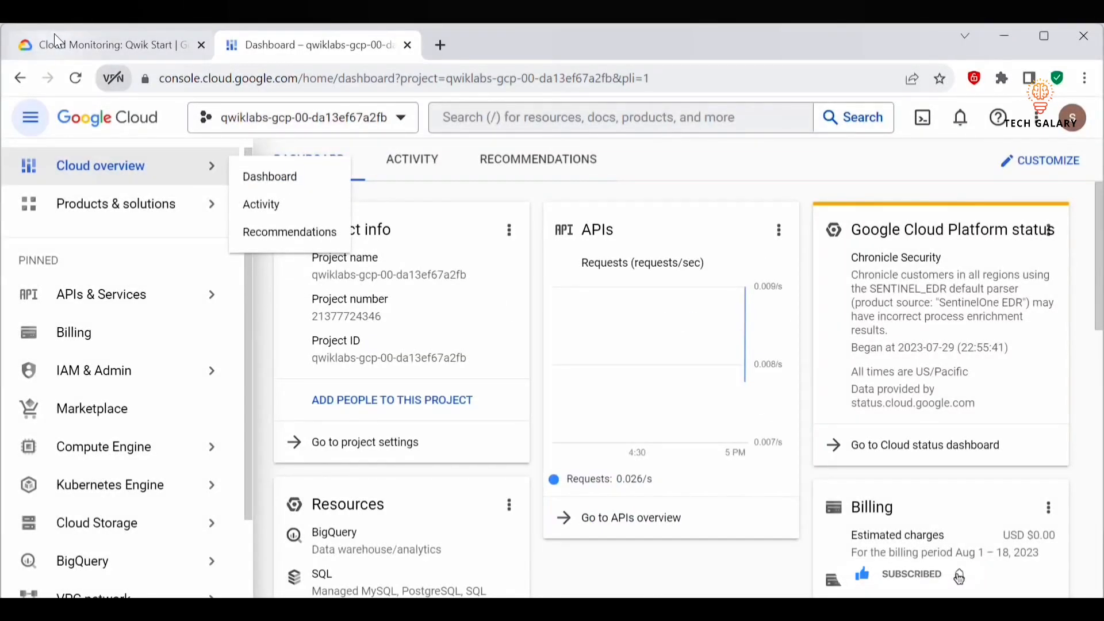
- Copy the gcloud commands that set zone us-central1-c and region us-central1 from the lab's "Set your region and zone" section
{"action": "left_click", "coordinate": [54, 35]}
{"action": "scroll", "coordinate": [750, 311], "scroll_direction": "down", "scroll_amount": 5}
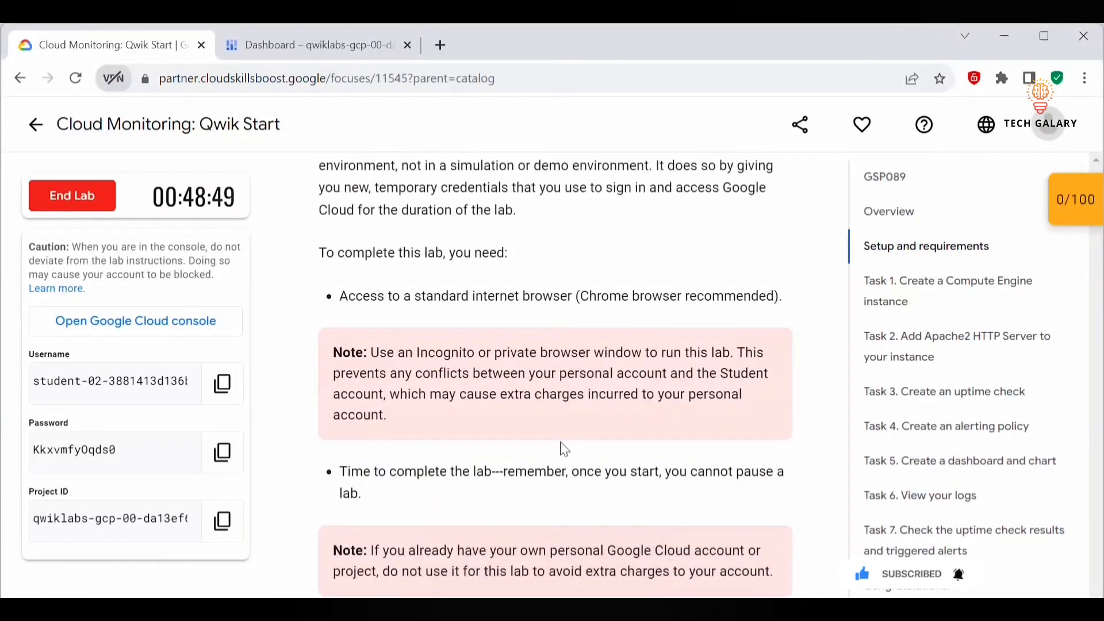
{"action": "scroll", "coordinate": [562, 446], "scroll_direction": "down", "scroll_amount": 5}
{"action": "scroll", "coordinate": [553, 457], "scroll_direction": "down", "scroll_amount": 5}
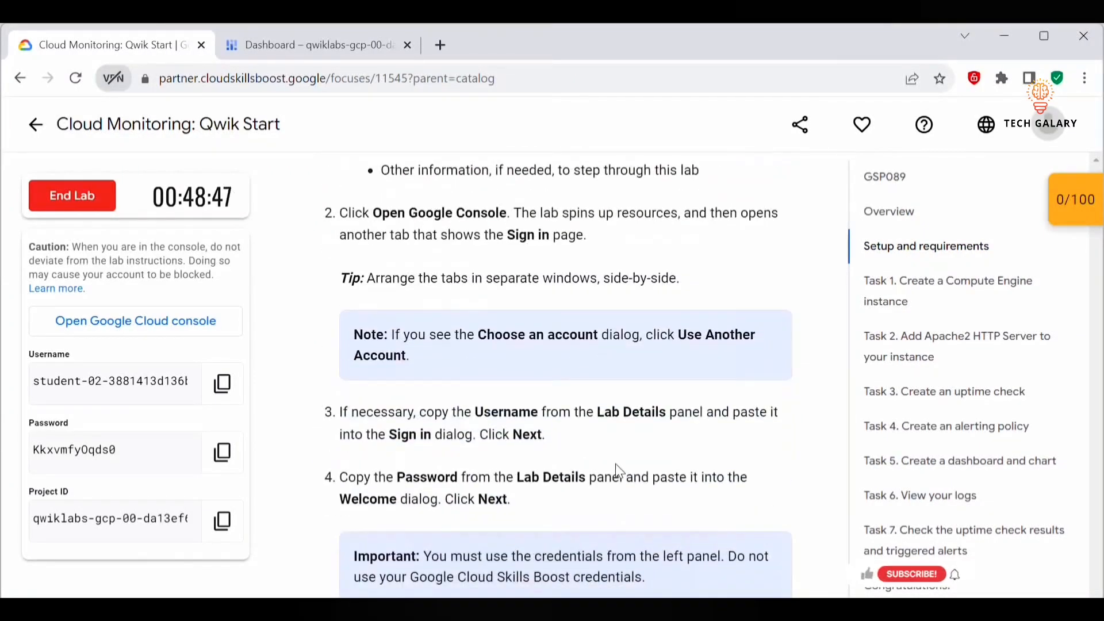
{"action": "scroll", "coordinate": [618, 465], "scroll_direction": "down", "scroll_amount": 10}
{"action": "left_click_drag", "start_coordinate": [324, 274], "coordinate": [546, 277]}
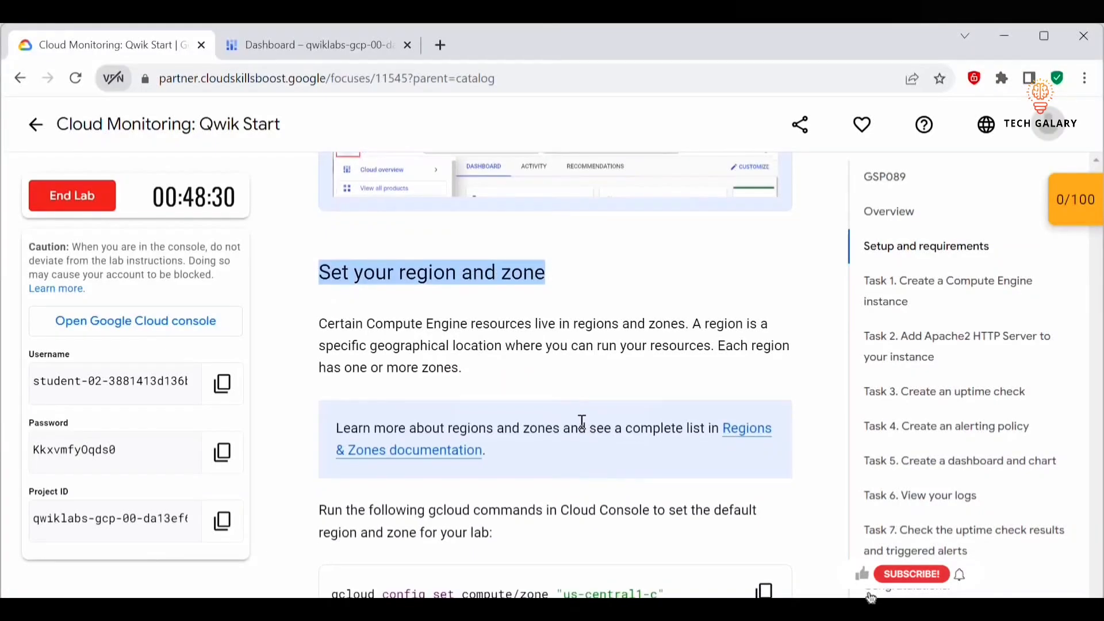
{"action": "scroll", "coordinate": [578, 431], "scroll_direction": "down", "scroll_amount": 3}
{"action": "left_click_drag", "start_coordinate": [330, 424], "coordinate": [684, 491]}
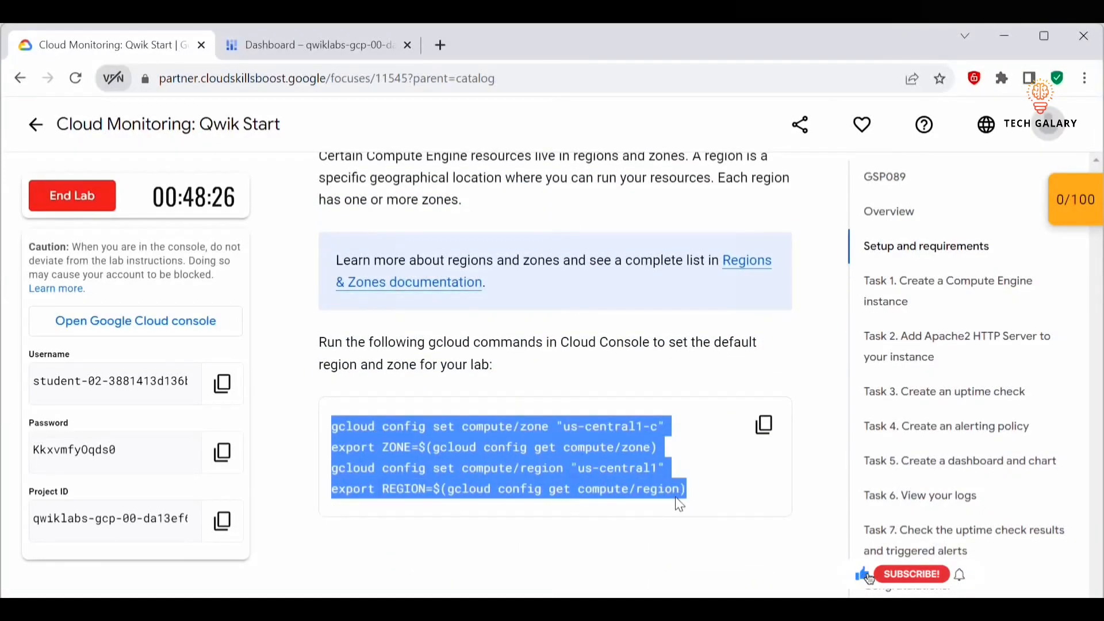
{"action": "left_click", "coordinate": [460, 426]}
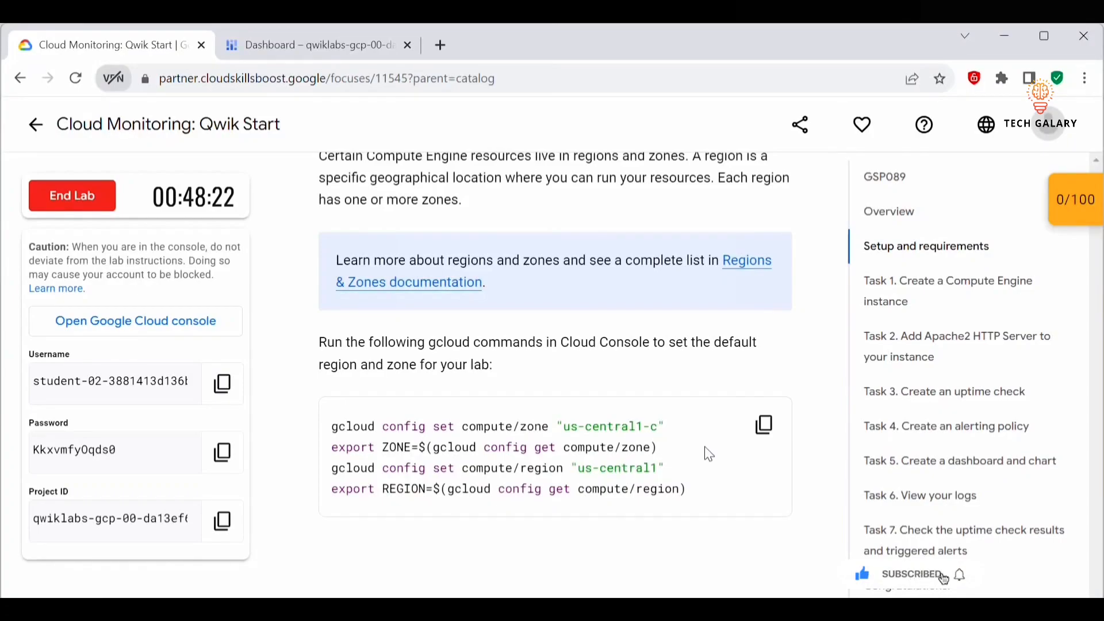
{"action": "left_click", "coordinate": [764, 424]}
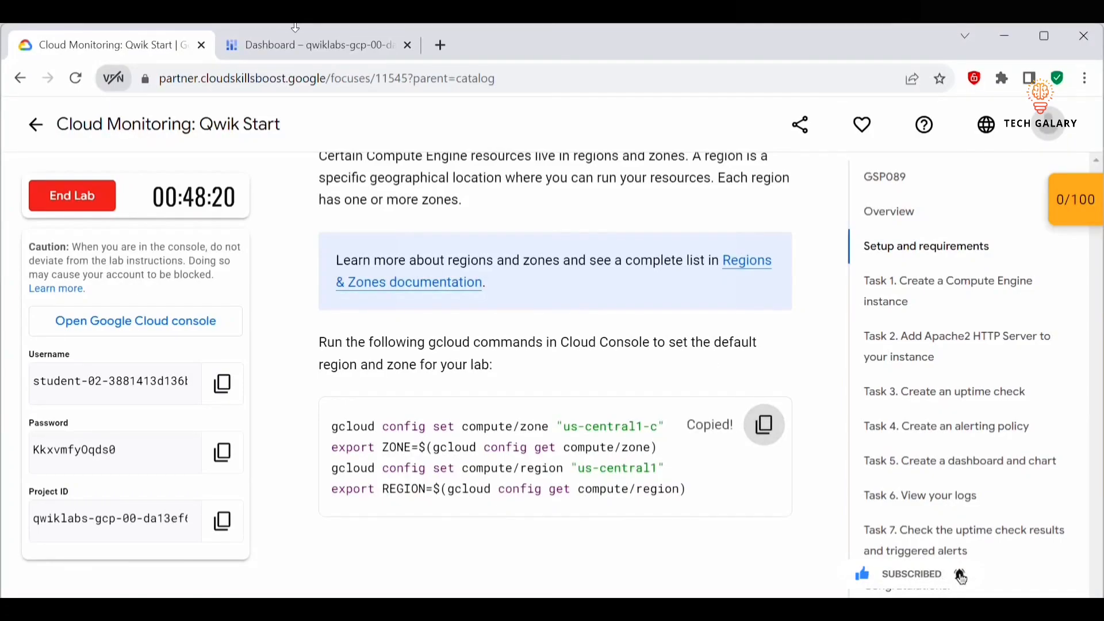
- Start Cloud Shell in its own browser tab, run the copied zone and region commands, and authorize the use of credentials
{"action": "left_click", "coordinate": [296, 41]}
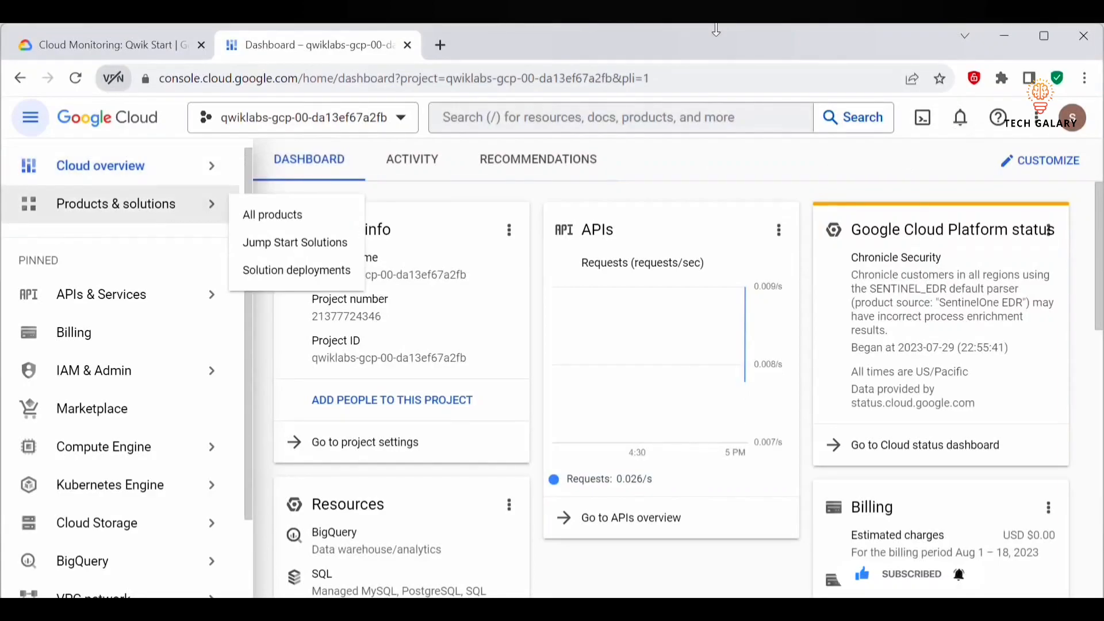
{"action": "left_click", "coordinate": [922, 118]}
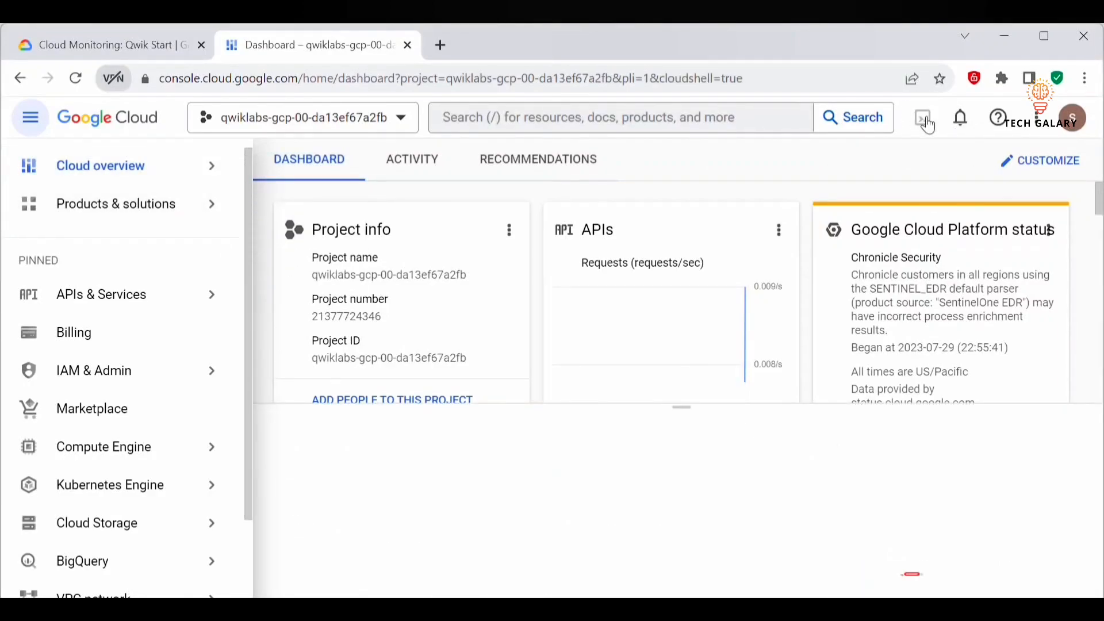
{"action": "left_click", "coordinate": [1060, 427]}
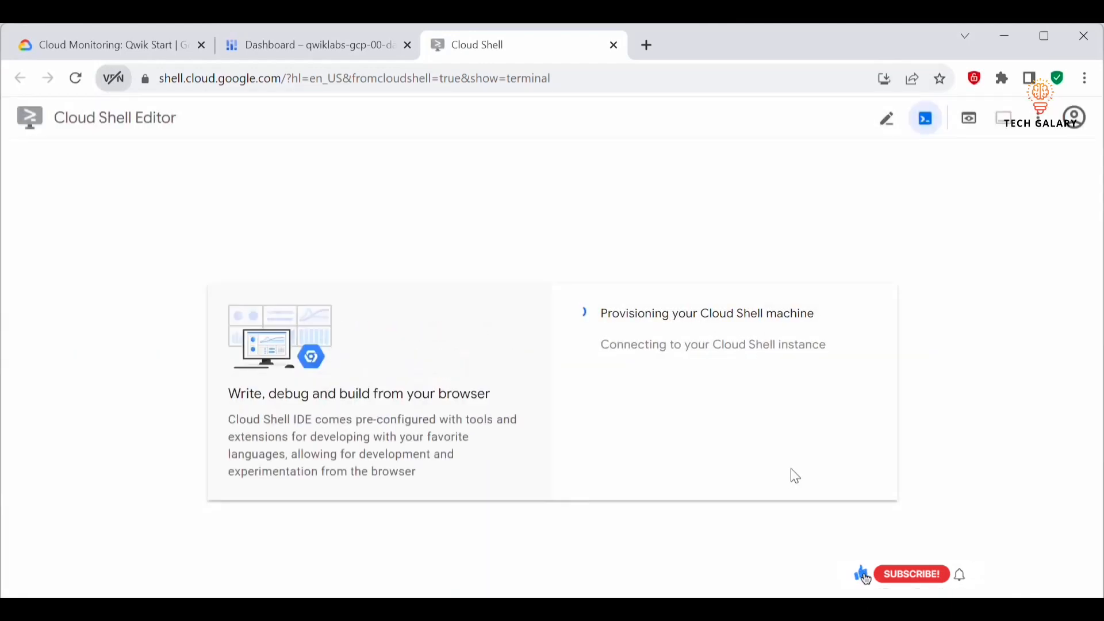
{"action": "key", "text": "ctrl+v"}
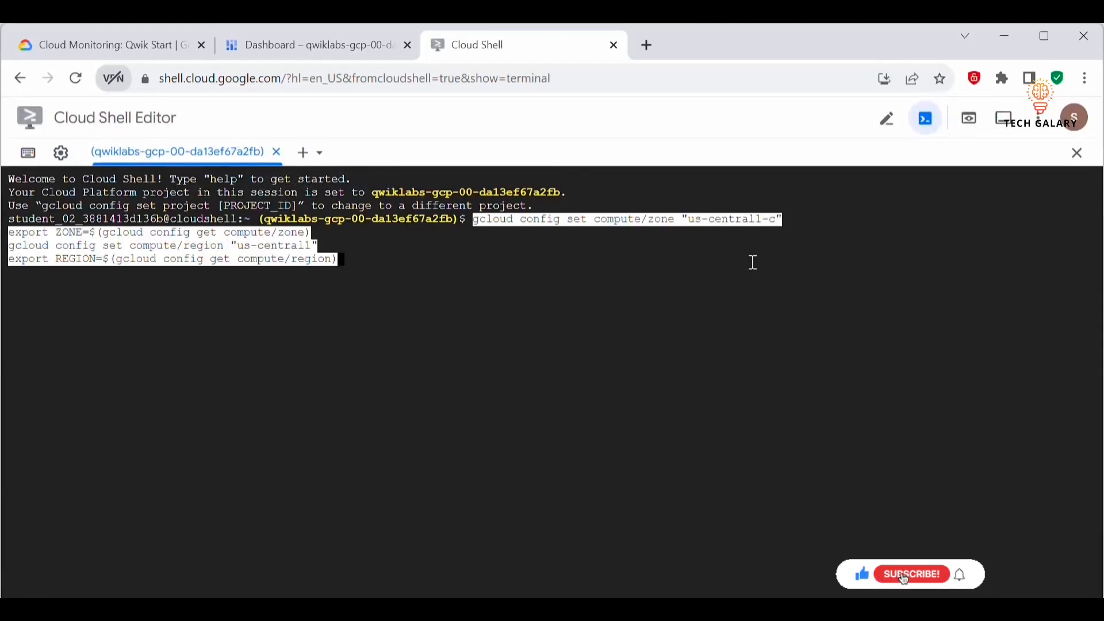
{"action": "key", "text": "Return"}
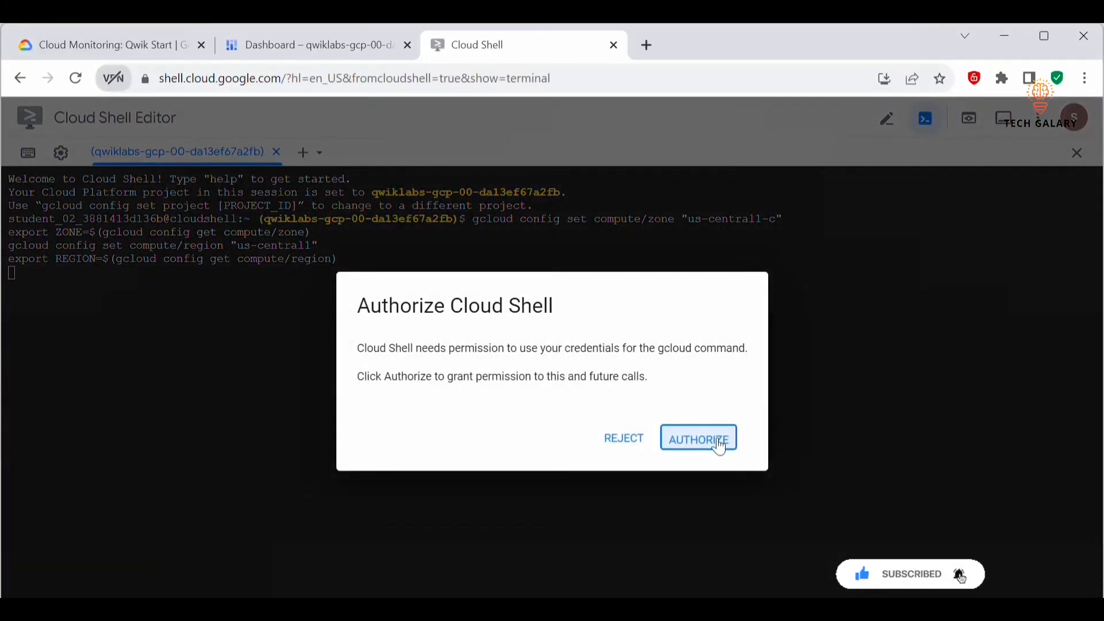
{"action": "left_click", "coordinate": [698, 439]}
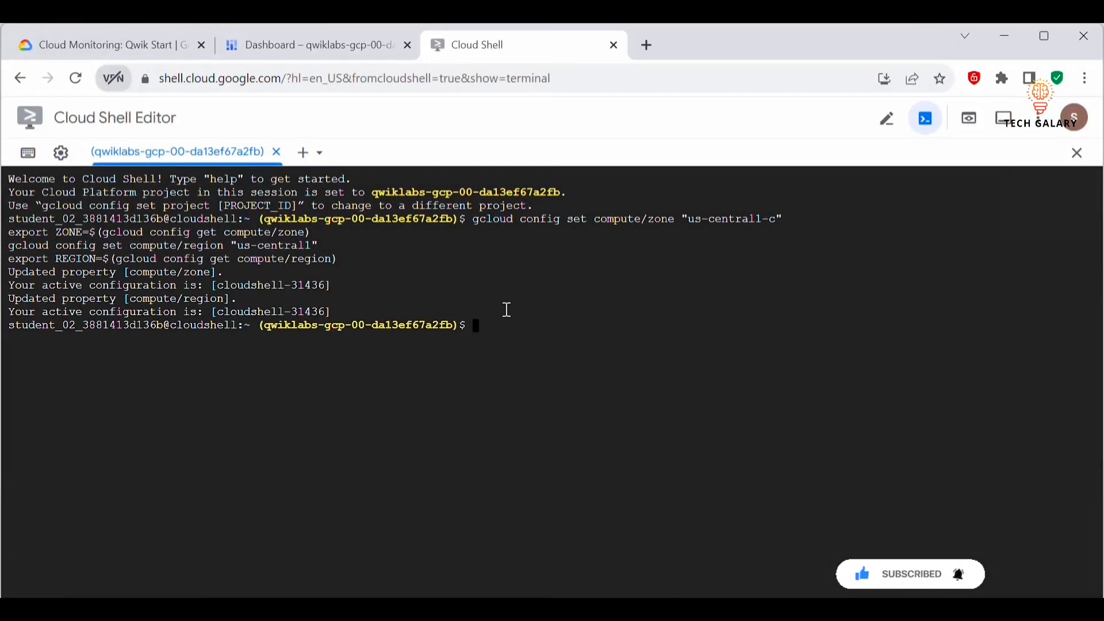
- Check the lab's Task 1 instructions and start creating a new VM instance in Compute Engine
{"action": "left_click", "coordinate": [107, 46]}
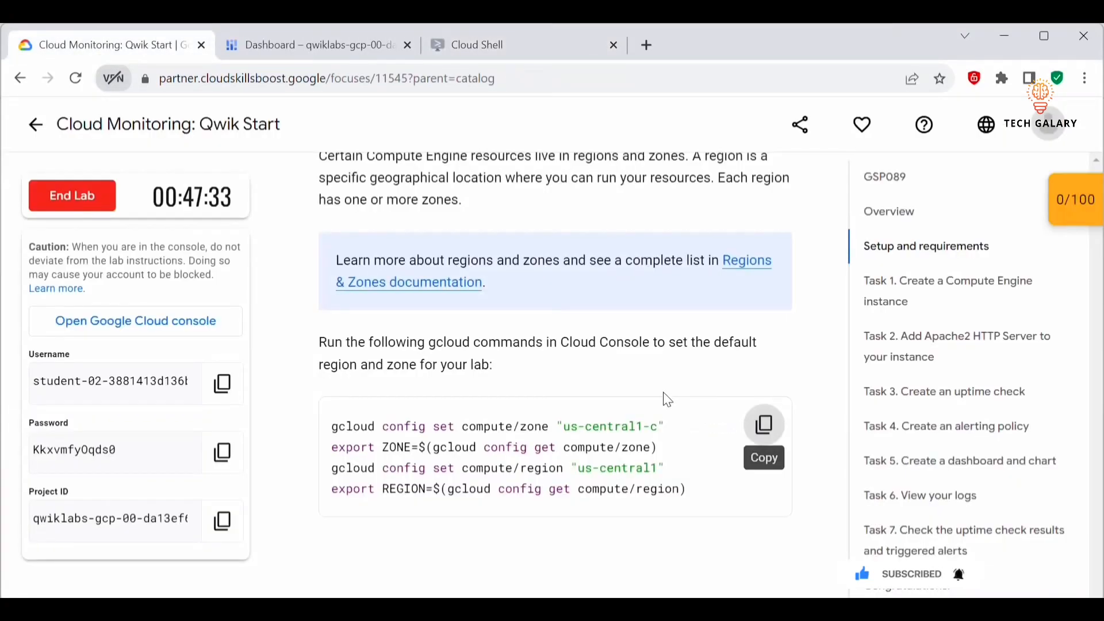
{"action": "scroll", "coordinate": [665, 389], "scroll_direction": "down", "scroll_amount": 5}
{"action": "scroll", "coordinate": [711, 480], "scroll_direction": "down", "scroll_amount": 1}
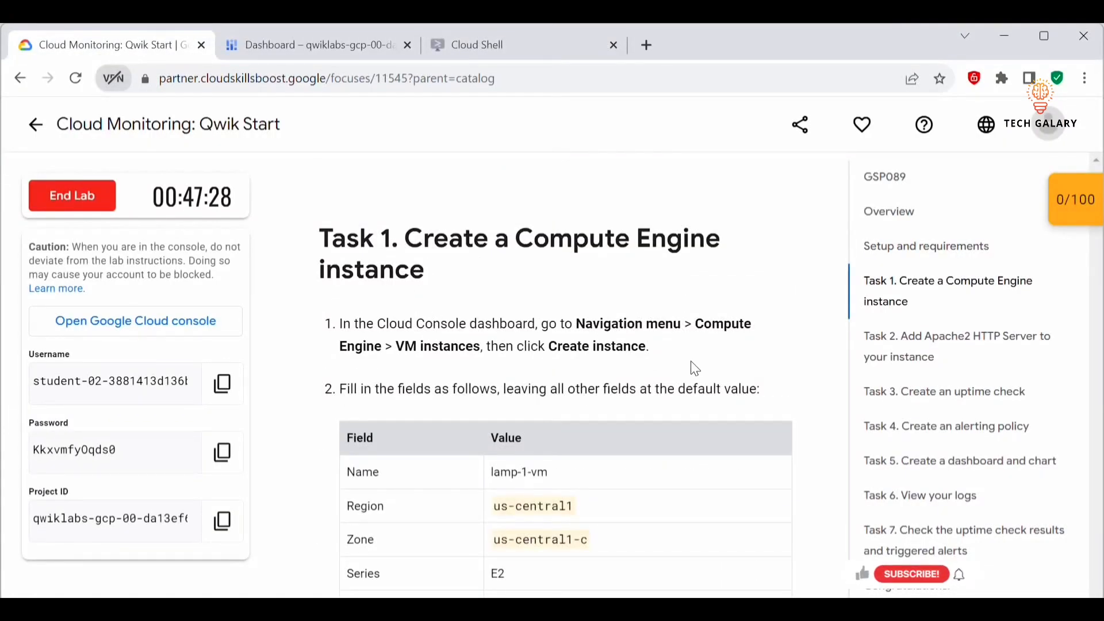
{"action": "left_click", "coordinate": [336, 46]}
{"action": "left_click", "coordinate": [100, 282]}
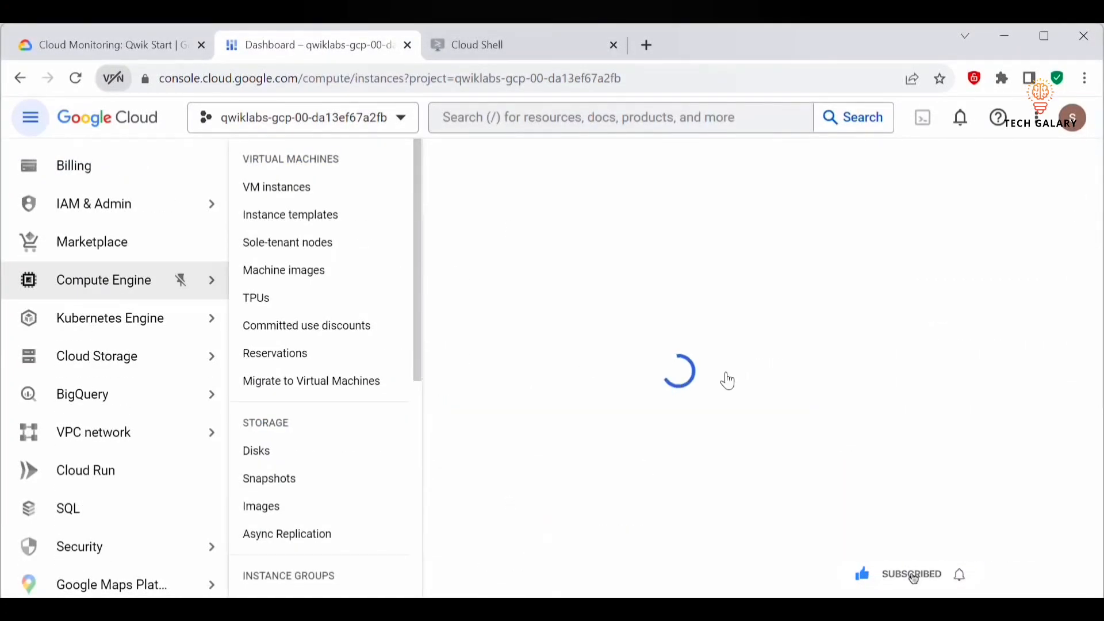
{"action": "left_click", "coordinate": [436, 162]}
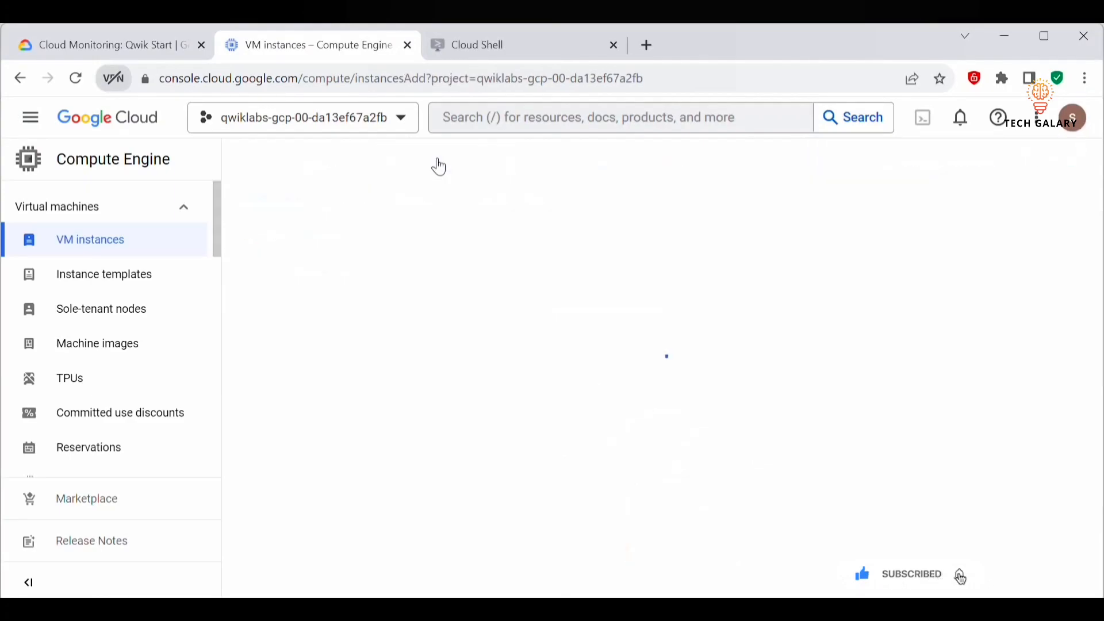
- Copy the instance name lamp-1-vm from the lab's Task 1 table and enter it as the new VM's name
{"action": "key", "text": "ctrl+1"}
{"action": "scroll", "coordinate": [649, 375], "scroll_direction": "down", "scroll_amount": 2}
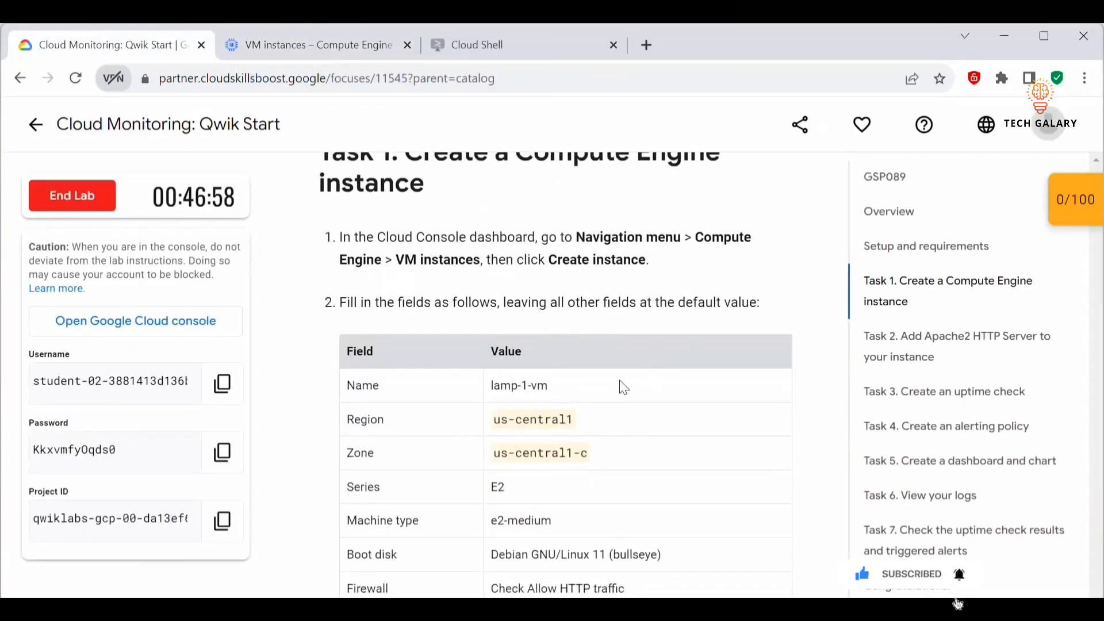
{"action": "left_click_drag", "start_coordinate": [553, 388], "coordinate": [486, 389]}
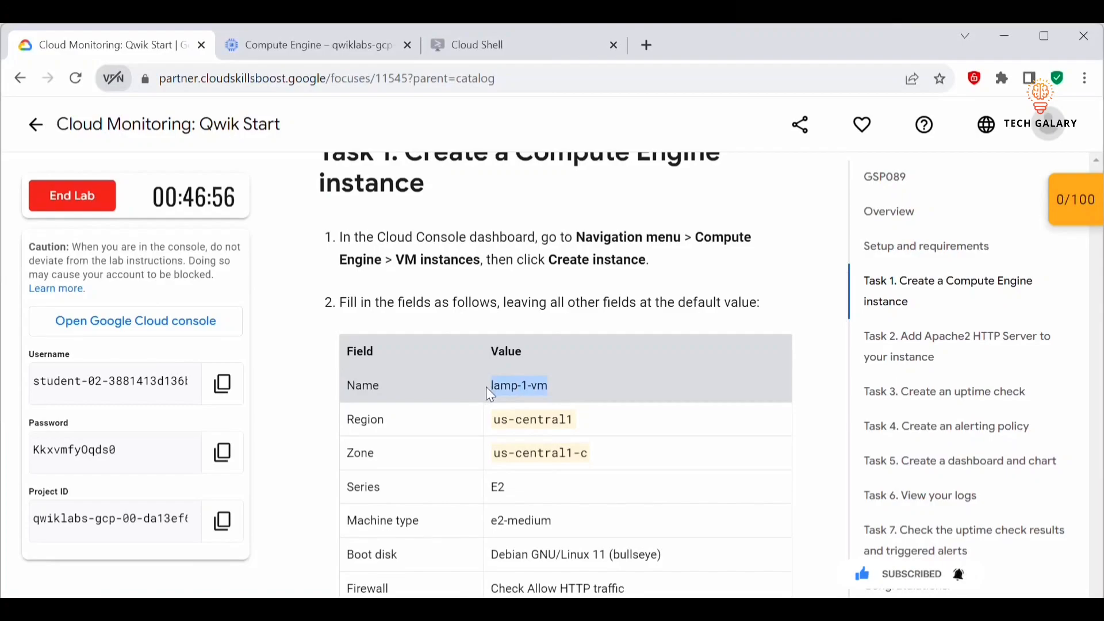
{"action": "left_click", "coordinate": [387, 47]}
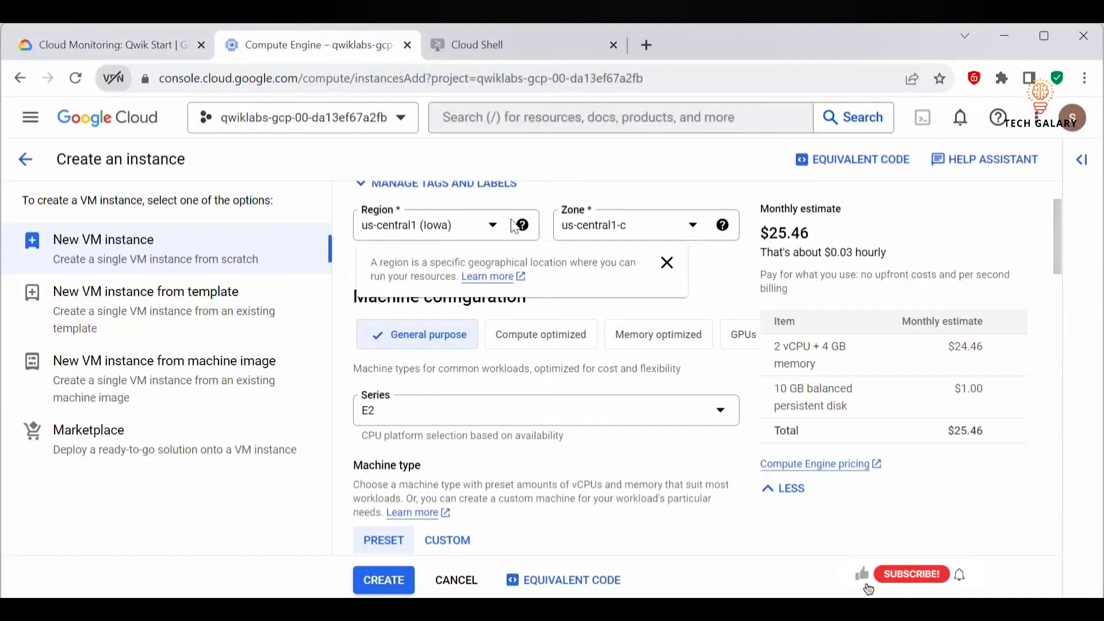
- Keep the default E2 e2-medium machine and Debian GNU/Linux 11 boot disk, allow HTTP traffic in the firewall, and create the instance
{"action": "scroll", "coordinate": [422, 265], "scroll_direction": "down", "scroll_amount": 2}
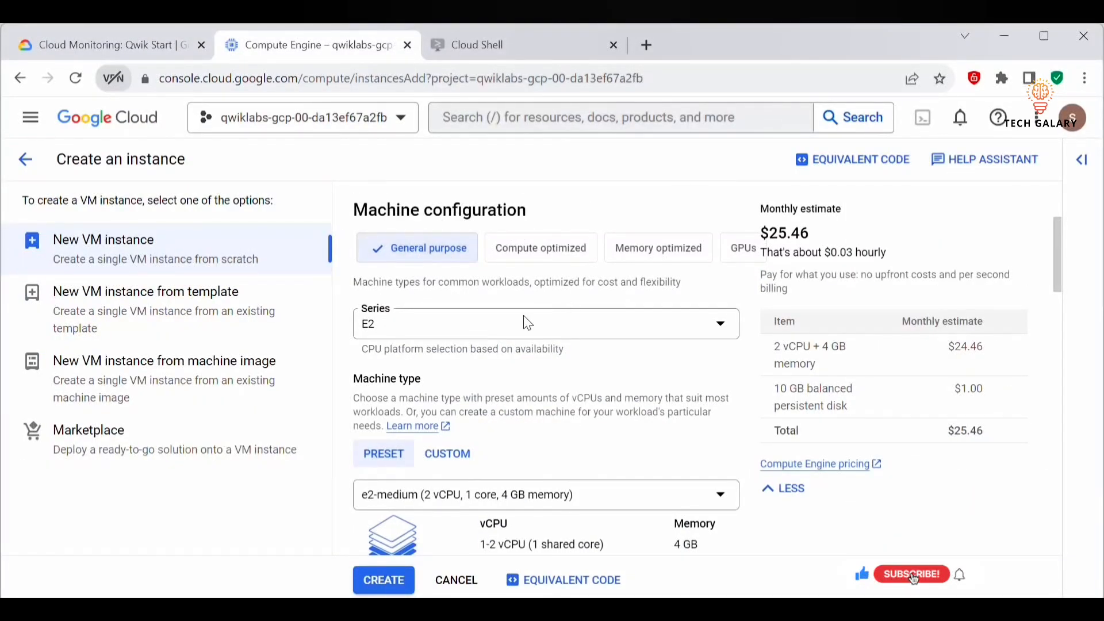
{"action": "scroll", "coordinate": [516, 362], "scroll_direction": "down", "scroll_amount": 2}
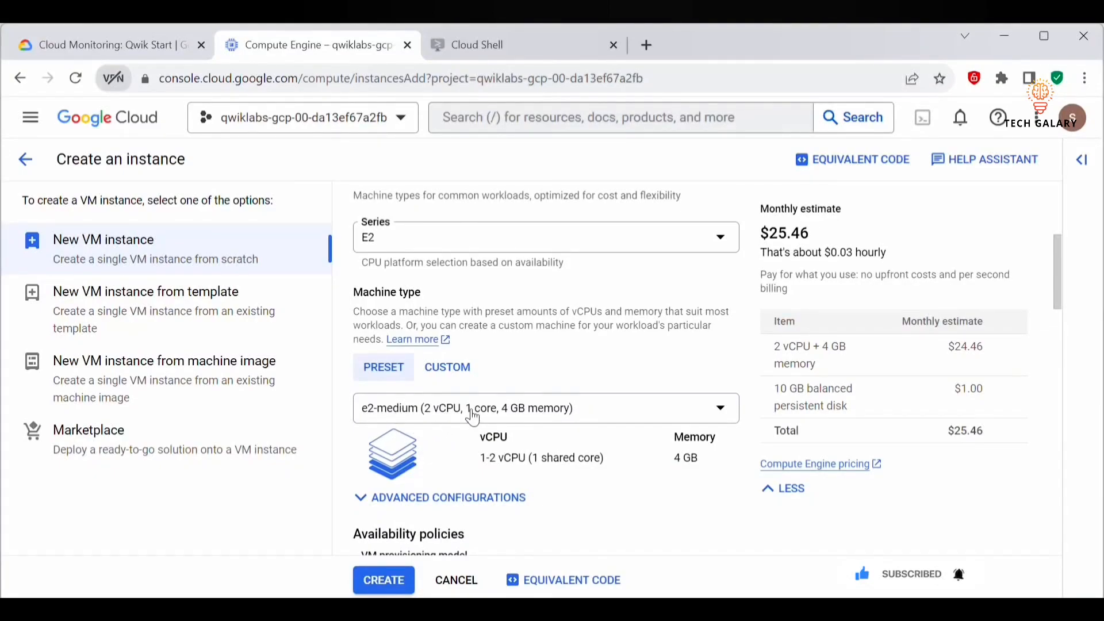
{"action": "scroll", "coordinate": [607, 428], "scroll_direction": "down", "scroll_amount": 3}
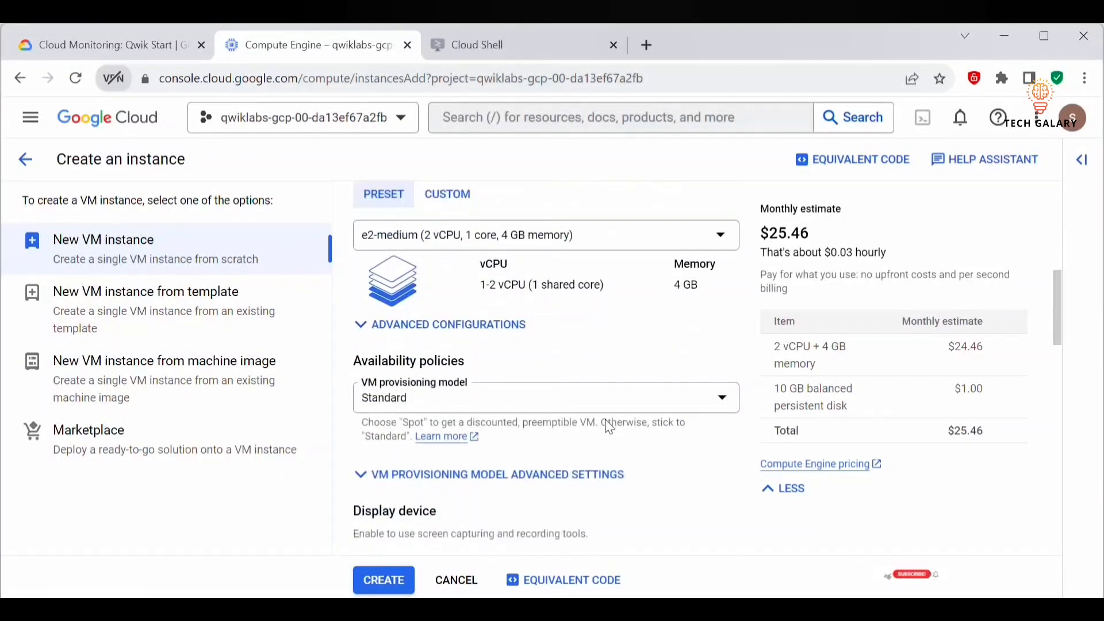
{"action": "scroll", "coordinate": [624, 446], "scroll_direction": "down", "scroll_amount": 4}
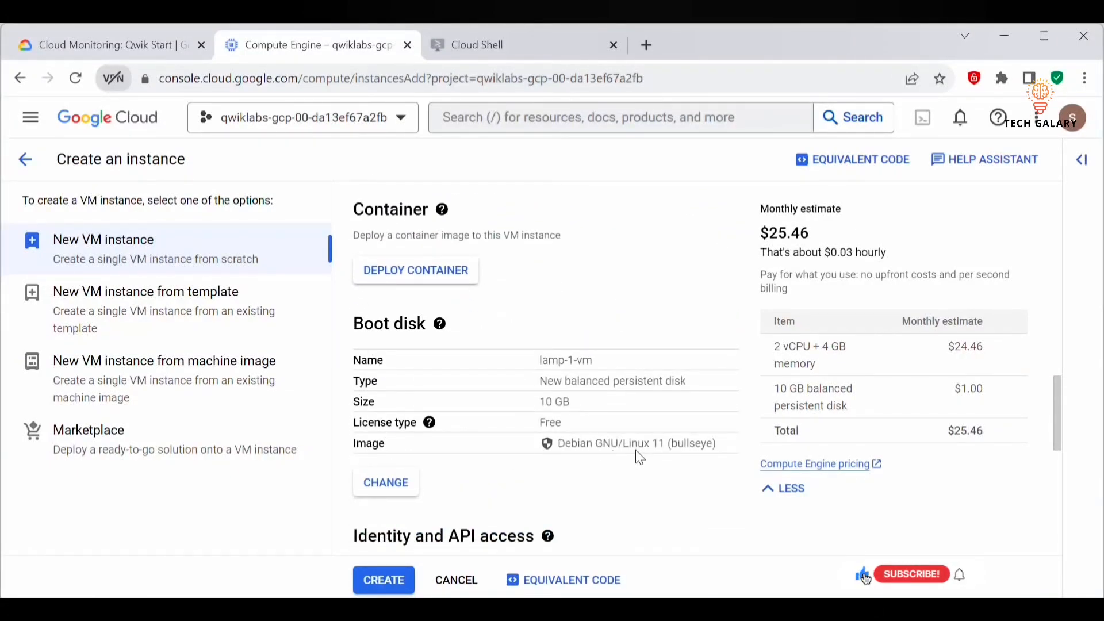
{"action": "scroll", "coordinate": [623, 460], "scroll_direction": "down", "scroll_amount": 5}
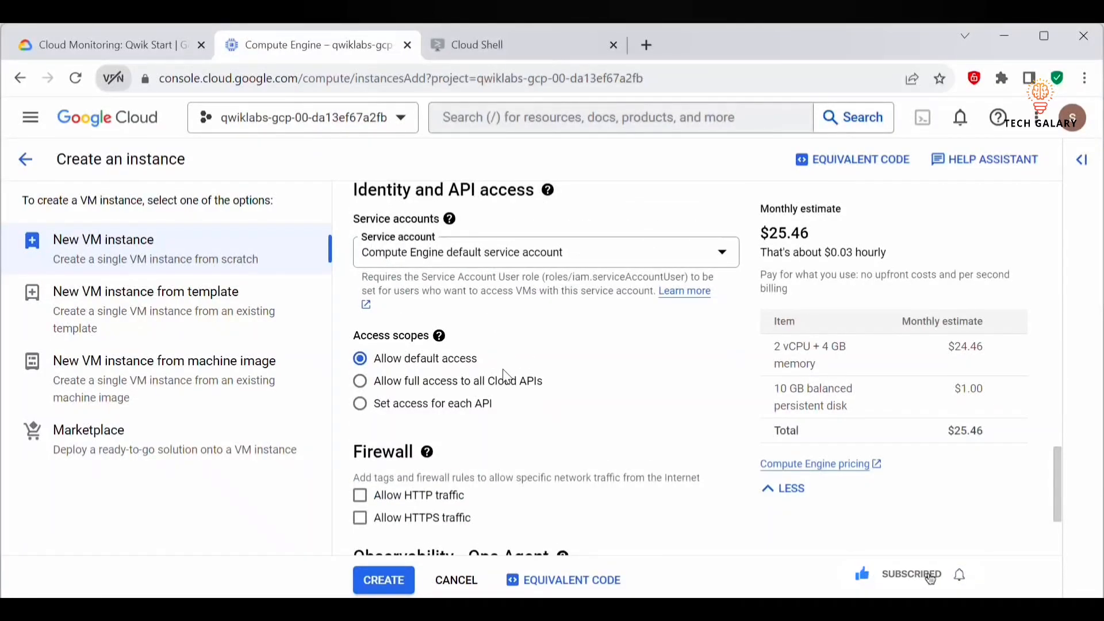
{"action": "scroll", "coordinate": [504, 375], "scroll_direction": "down", "scroll_amount": 3}
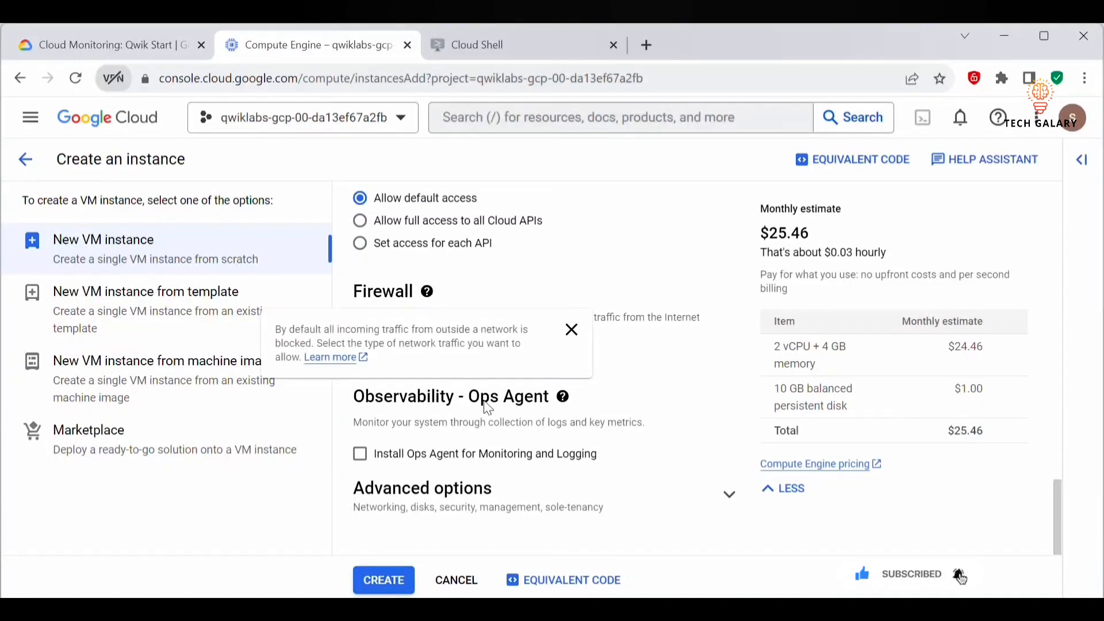
{"action": "left_click", "coordinate": [361, 336]}
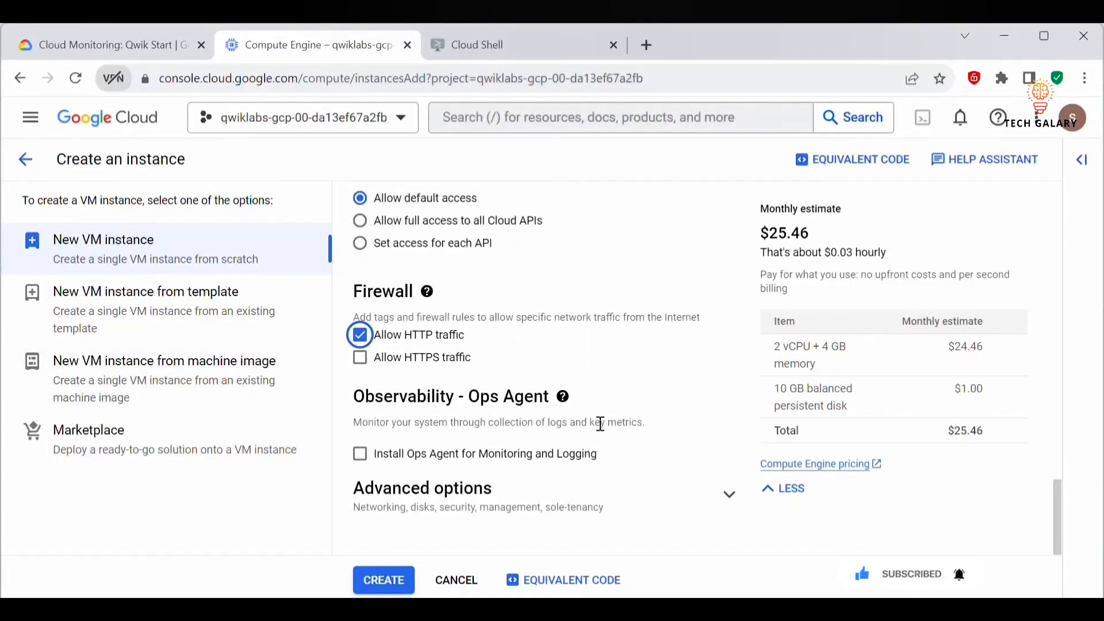
{"action": "left_click", "coordinate": [383, 580]}
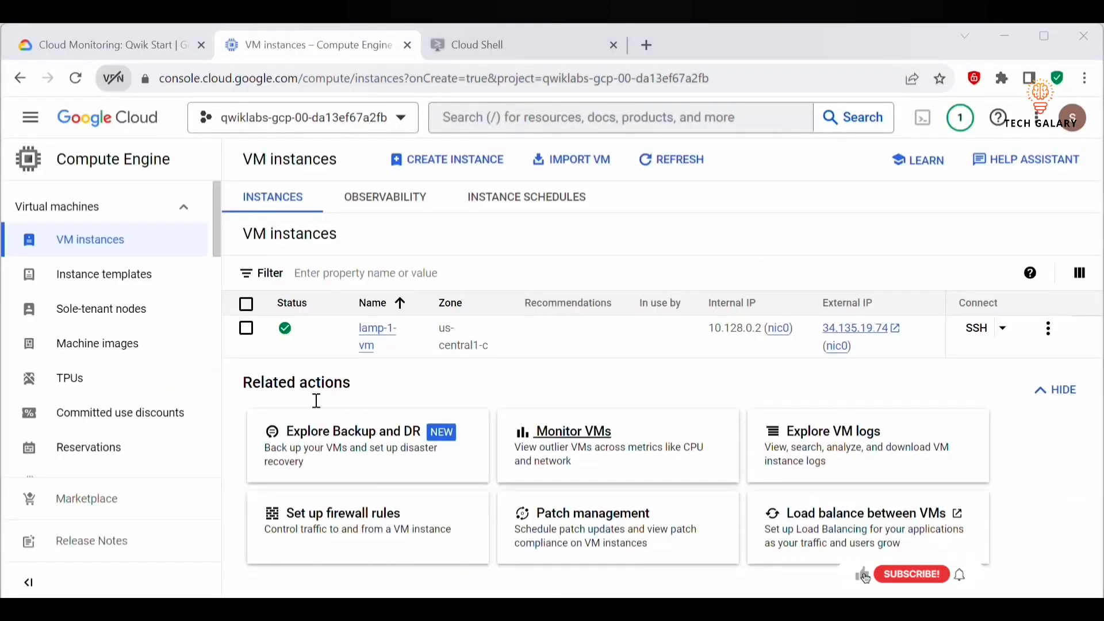
- Return to the lab instructions and check the progress of the "Create a Compute Engine instance" objective
{"action": "left_click", "coordinate": [120, 50]}
{"action": "scroll", "coordinate": [486, 481], "scroll_direction": "down", "scroll_amount": 4}
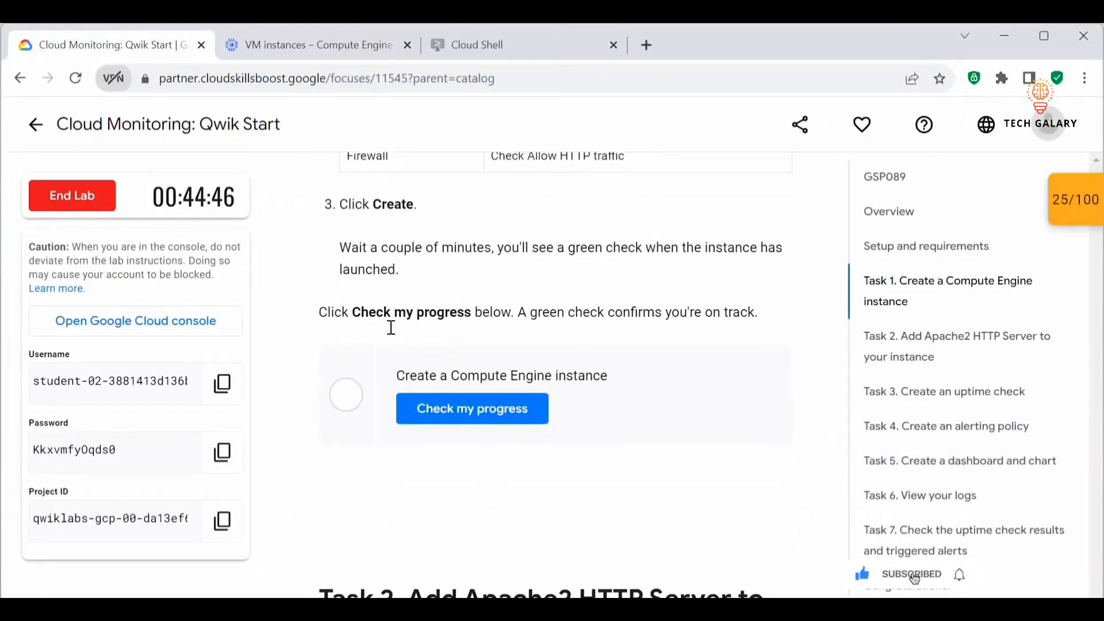
{"action": "left_click", "coordinate": [425, 412]}
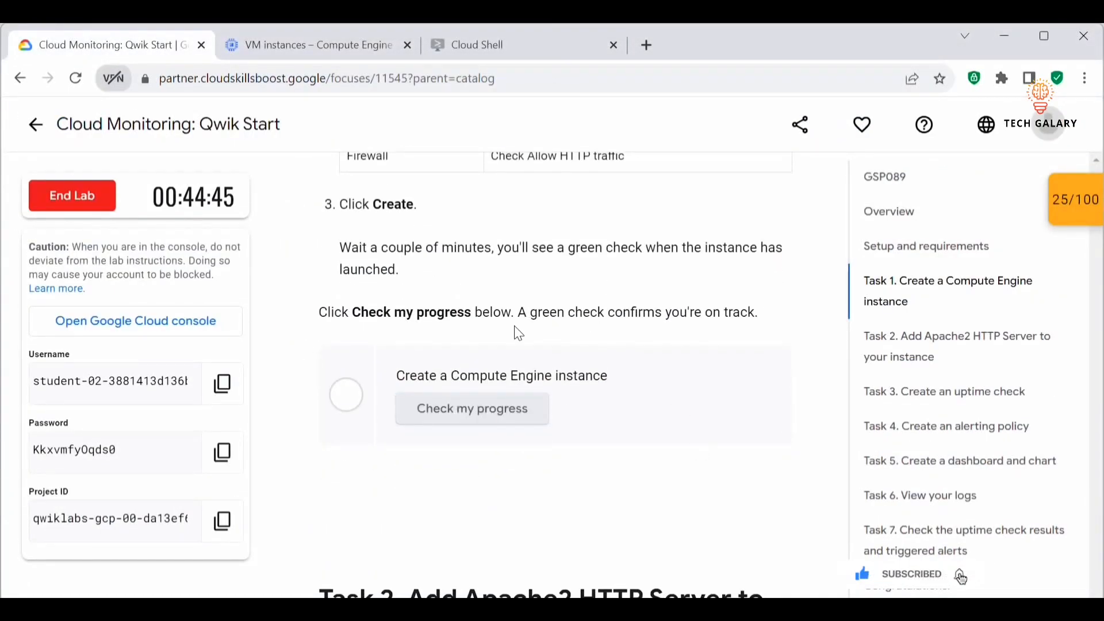
- Read the lab's Task 2 instructions for Apache2 and open an SSH terminal to lamp-1-vm from the VM instances list
{"action": "scroll", "coordinate": [357, 316], "scroll_direction": "down", "scroll_amount": 5}
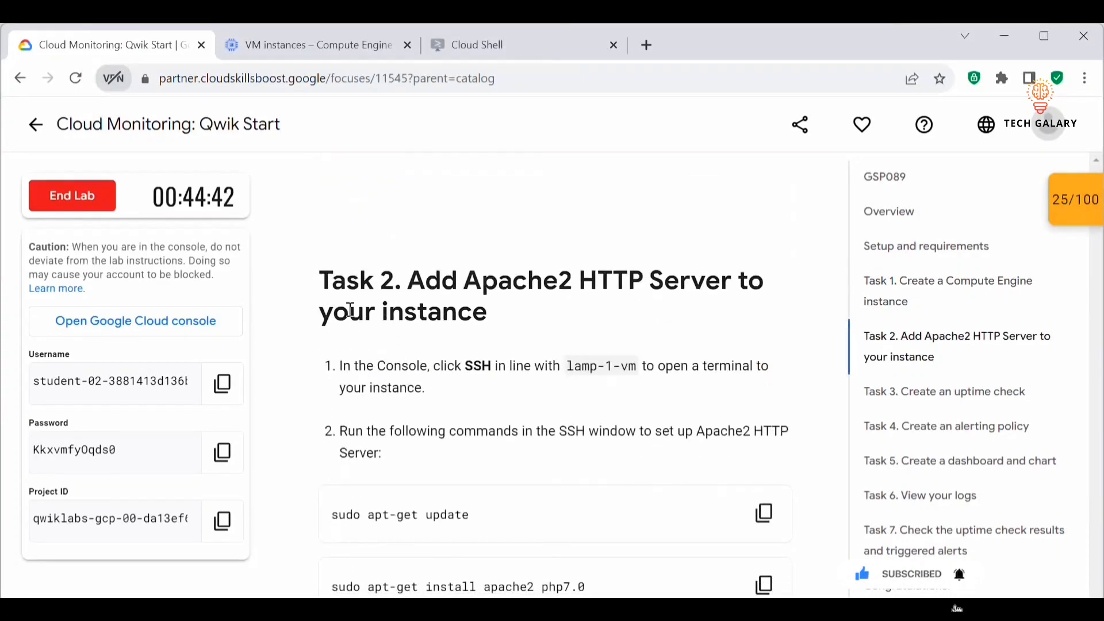
{"action": "scroll", "coordinate": [558, 255], "scroll_direction": "down", "scroll_amount": 1}
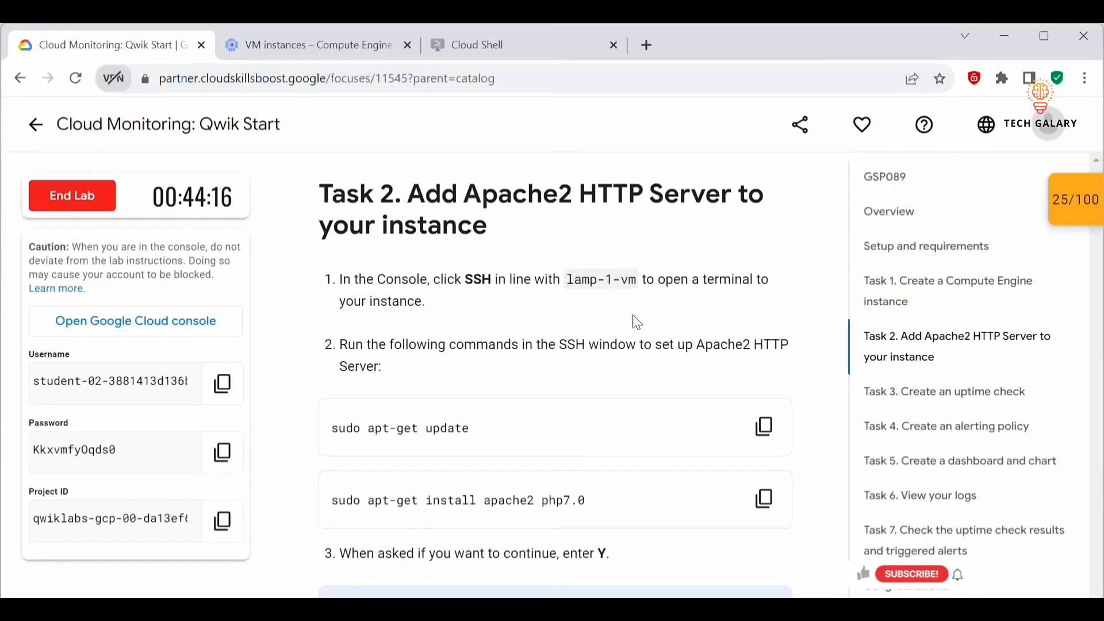
{"action": "scroll", "coordinate": [582, 372], "scroll_direction": "down", "scroll_amount": 1}
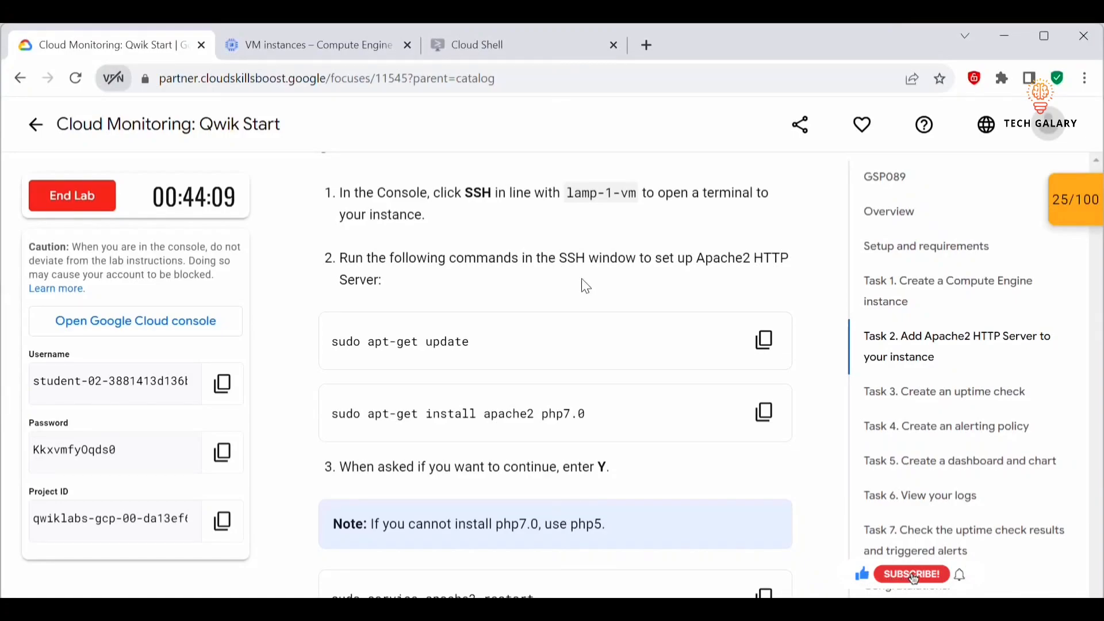
{"action": "left_click", "coordinate": [345, 45]}
{"action": "left_click", "coordinate": [982, 328]}
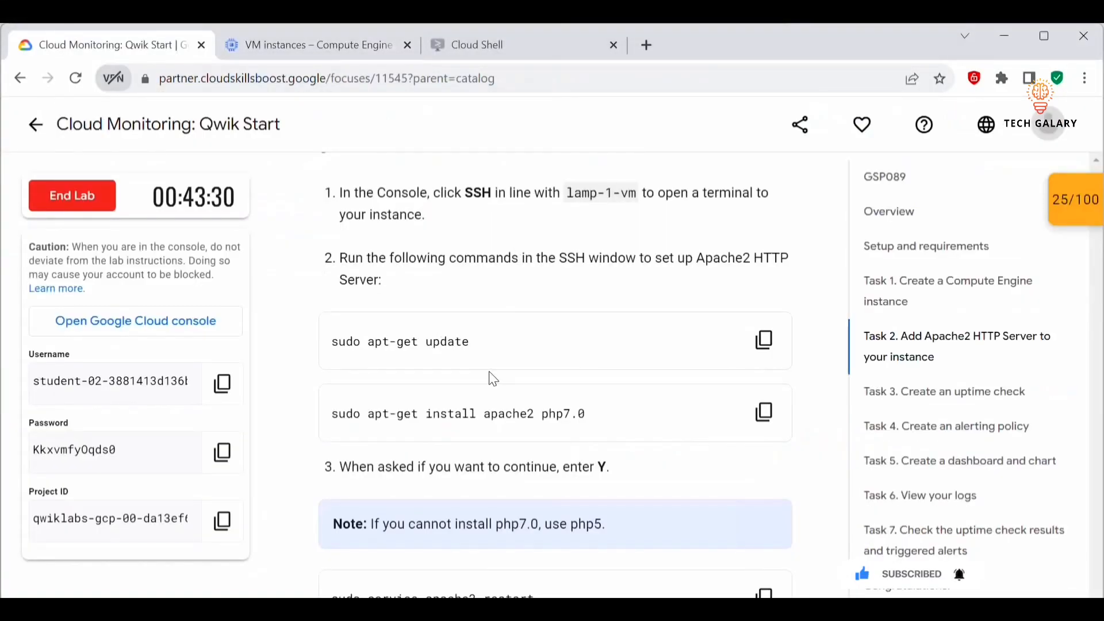
- Copy sudo apt-get update from the lab's Task 2 and run it in the lamp-1-vm SSH session
{"action": "scroll", "coordinate": [460, 377], "scroll_direction": "up", "scroll_amount": 2}
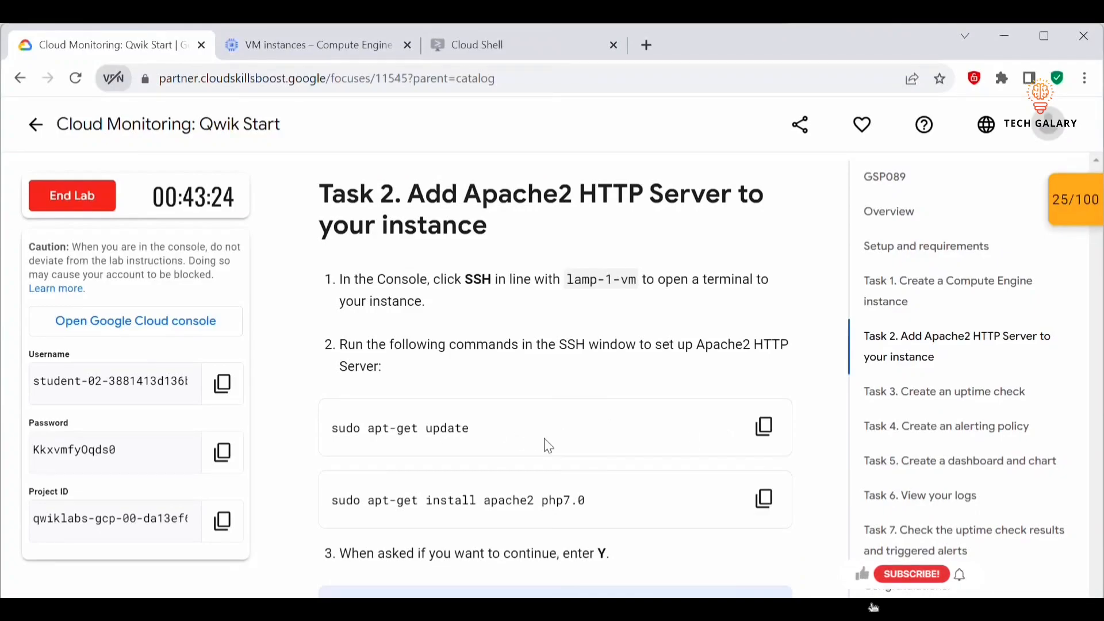
{"action": "left_click_drag", "start_coordinate": [479, 424], "coordinate": [353, 414]}
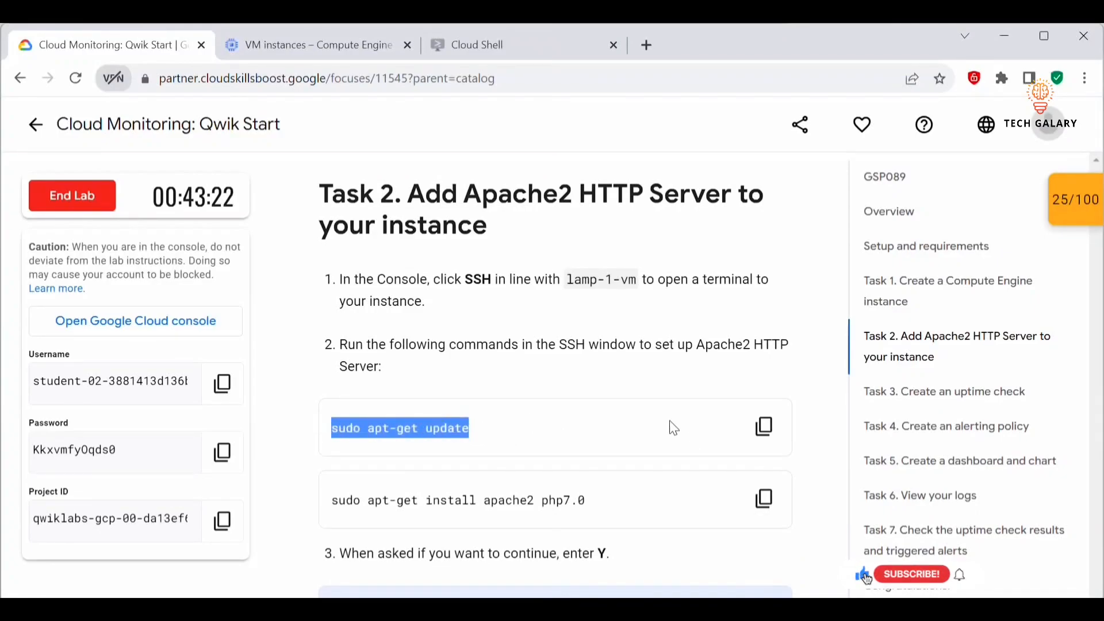
{"action": "left_click", "coordinate": [764, 427]}
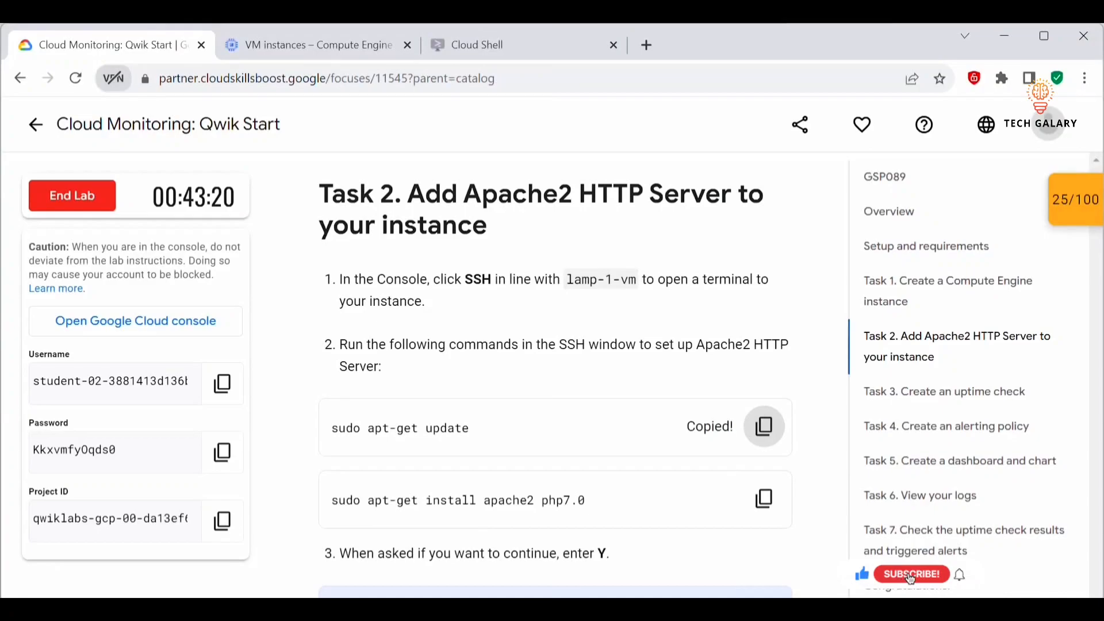
{"action": "key", "text": "alt+Tab"}
{"action": "key", "text": "ctrl+v"}
{"action": "key", "text": "Return"}
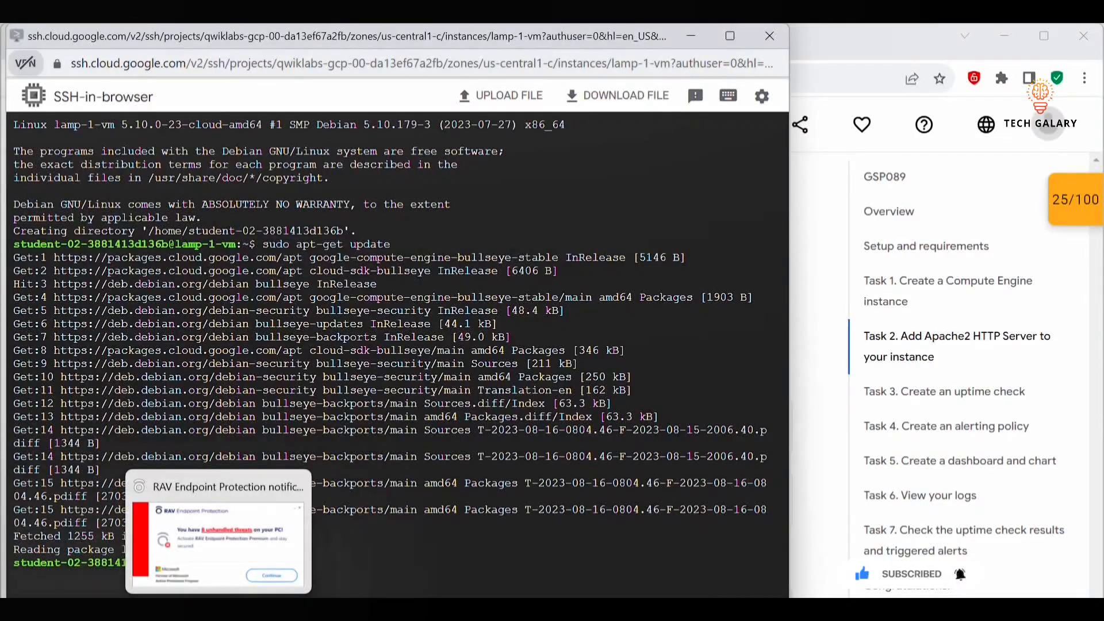
- Copy the command sudo apt-get install apache2 php7.0 from the lab's Task 2 instructions
{"action": "mouse_move", "coordinate": [152, 609]}
{"action": "left_click", "coordinate": [87, 535]}
{"action": "scroll", "coordinate": [572, 407], "scroll_direction": "down", "scroll_amount": 3}
{"action": "double_click", "coordinate": [548, 329]}
{"action": "left_click_drag", "start_coordinate": [549, 332], "coordinate": [326, 336]}
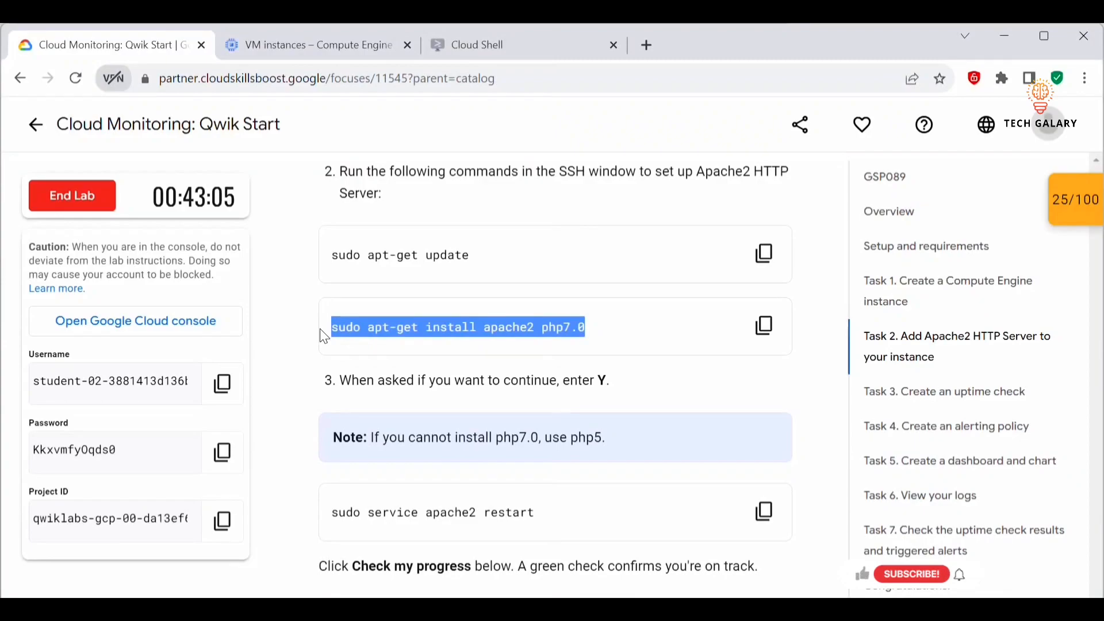
{"action": "left_click", "coordinate": [592, 330]}
{"action": "left_click", "coordinate": [764, 326]}
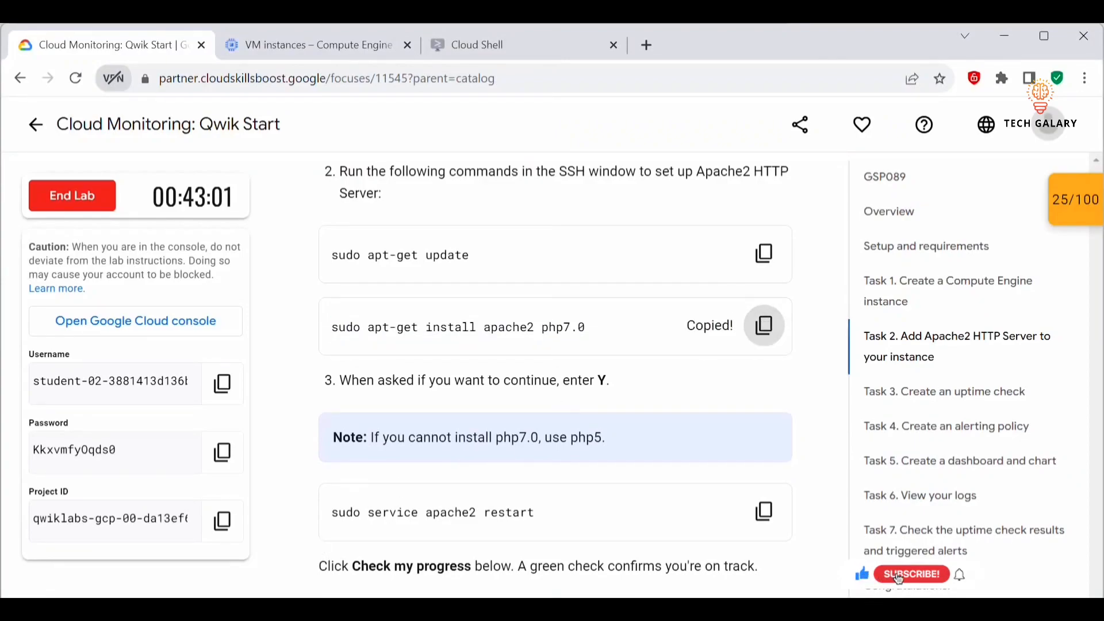
- Run the copied apache2 php7.0 install command in the SSH session and answer Y to continue the installation
{"action": "mouse_move", "coordinate": [152, 610]}
{"action": "left_click", "coordinate": [256, 537]}
{"action": "key", "text": "ctrl+v"}
{"action": "key", "text": "Return"}
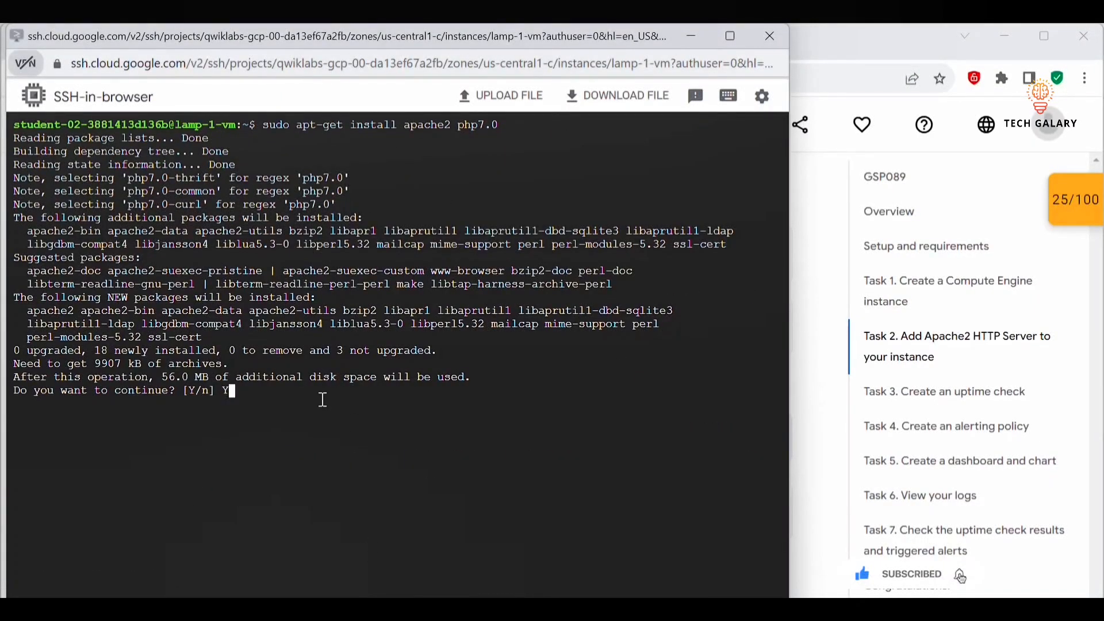
{"action": "type", "text": "Y"}
{"action": "key", "text": "Return"}
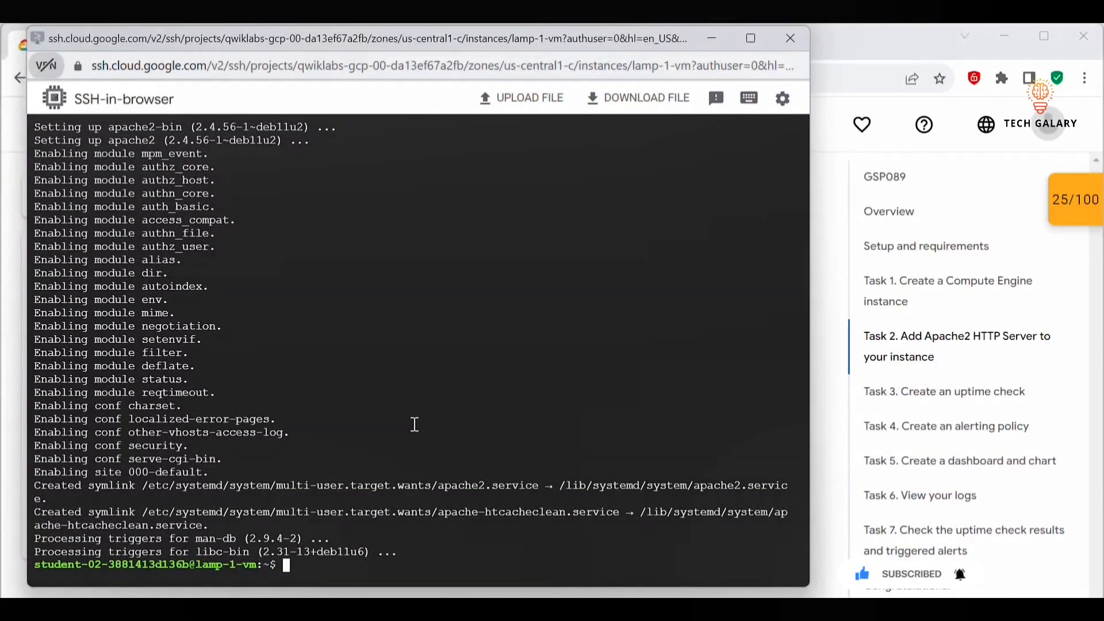
- Copy sudo service apache2 restart from the lab instructions and run it in the lamp-1-vm SSH session
{"action": "mouse_move", "coordinate": [152, 610]}
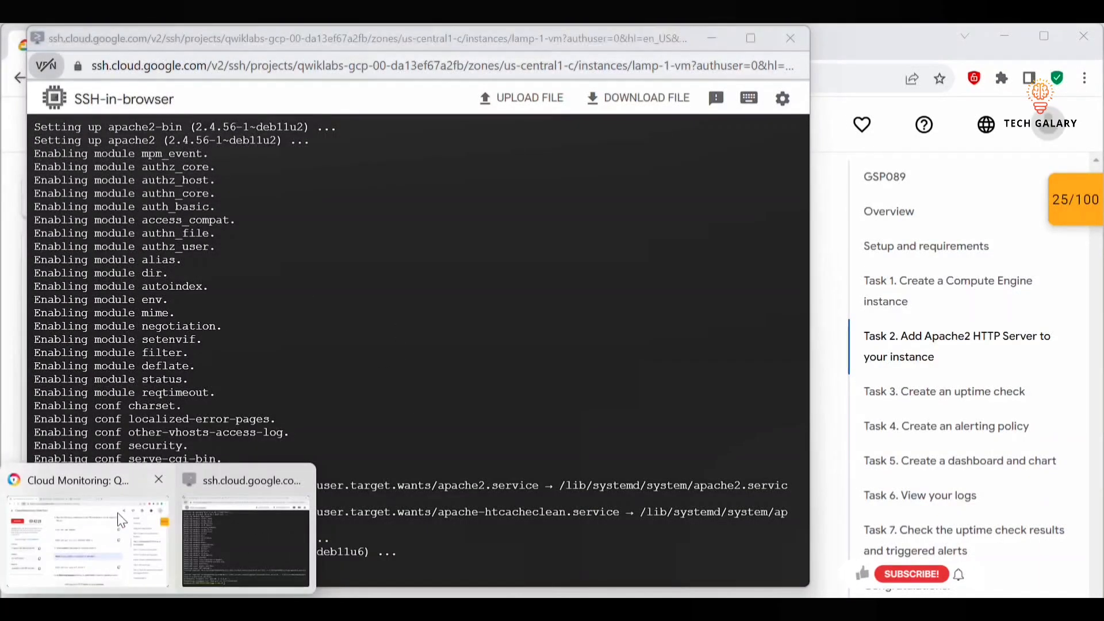
{"action": "left_click", "coordinate": [92, 532]}
{"action": "scroll", "coordinate": [747, 375], "scroll_direction": "down", "scroll_amount": 1}
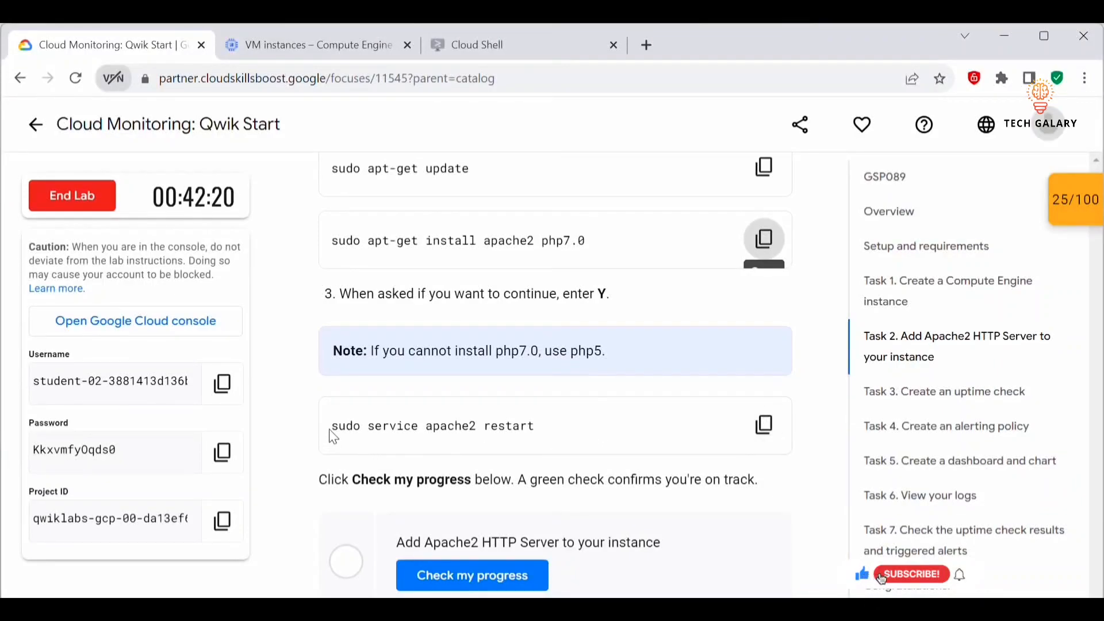
{"action": "left_click_drag", "start_coordinate": [329, 425], "coordinate": [484, 451]}
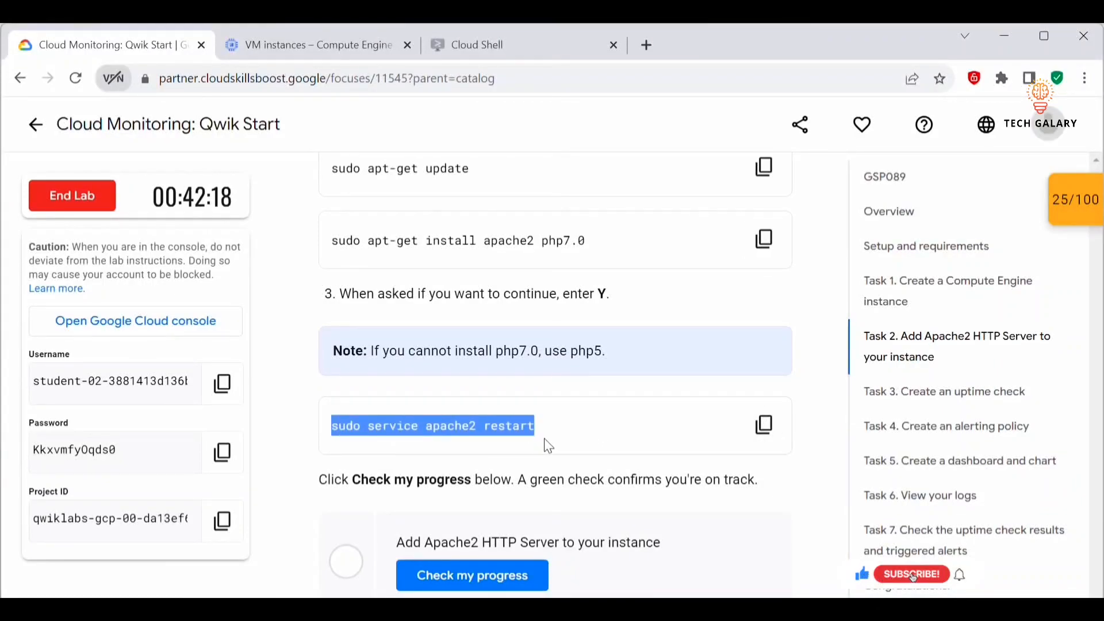
{"action": "left_click", "coordinate": [764, 430]}
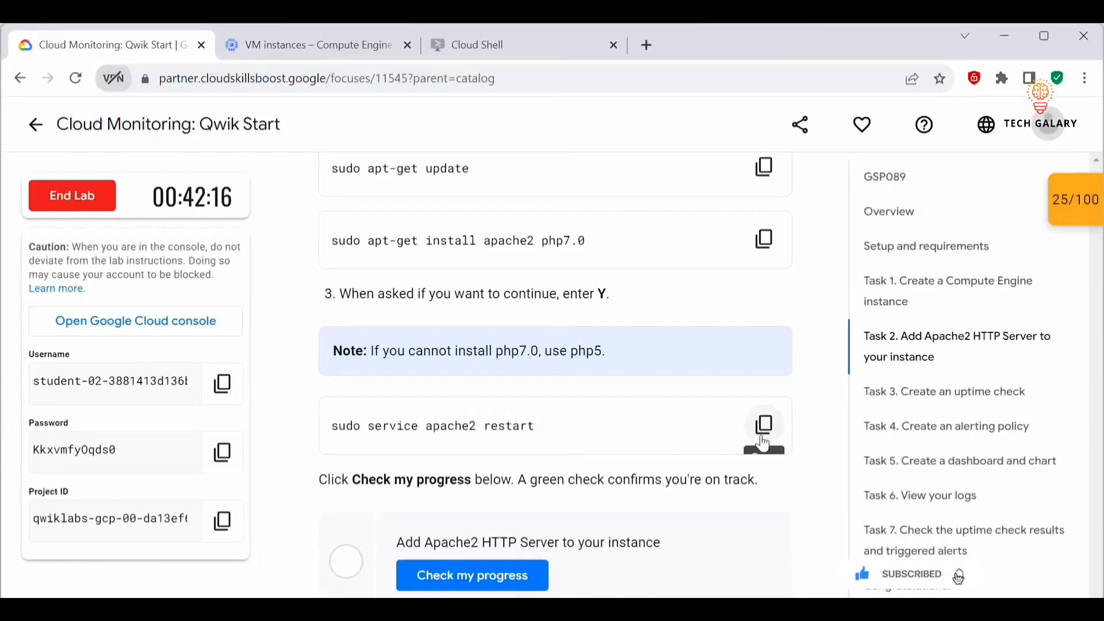
{"action": "left_click", "coordinate": [765, 430]}
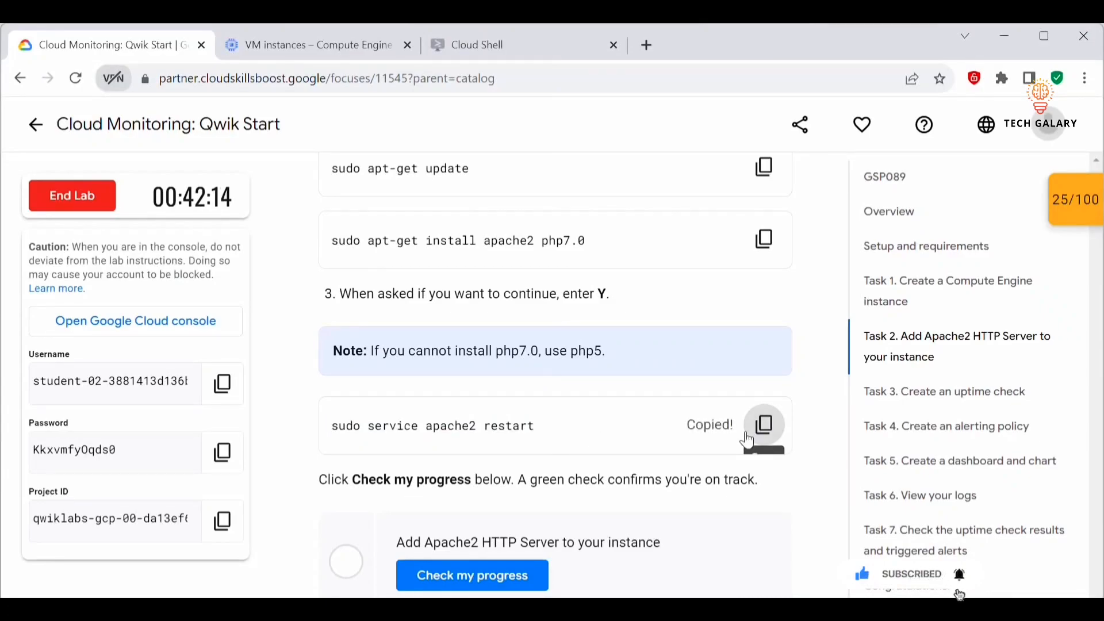
{"action": "key", "text": "alt+Tab"}
{"action": "key", "text": "ctrl+v"}
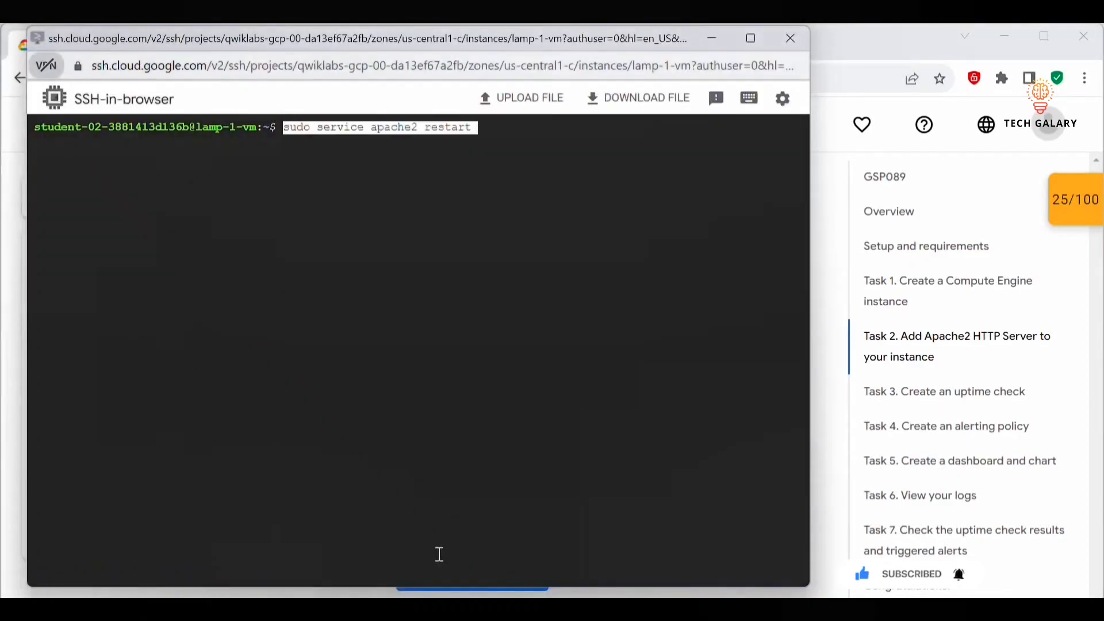
{"action": "key", "text": "Return"}
- Change the recalled restart command to sudo service apache2 status and run it to inspect the Apache service's state
{"action": "key", "text": "Up"}
{"action": "key", "text": "BackSpace"}
{"action": "key", "text": "BackSpace"}
{"action": "key", "text": "BackSpace"}
{"action": "key", "text": "BackSpace"}
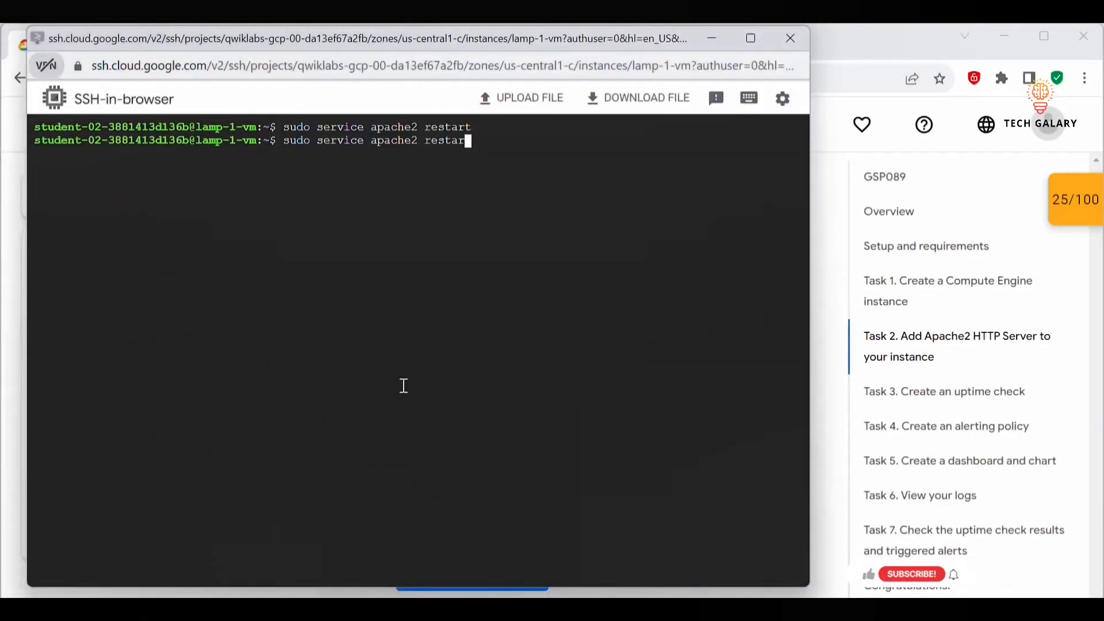
{"action": "key", "text": "BackSpace"}
{"action": "key", "text": "BackSpace"}
{"action": "type", "text": "sta"}
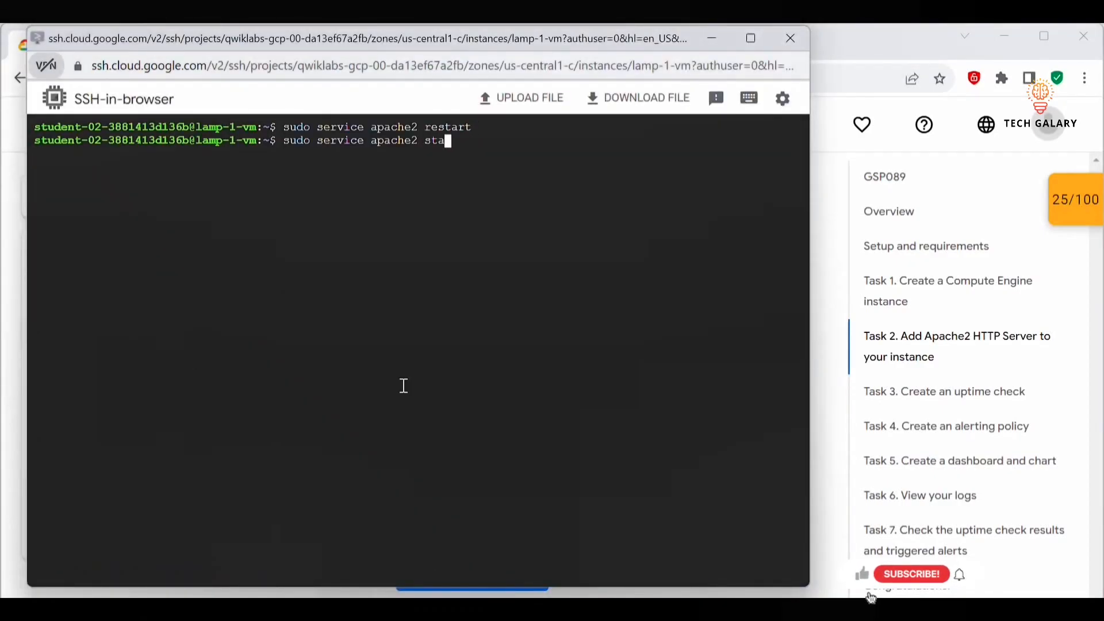
{"action": "type", "text": "tus"}
{"action": "key", "text": "Return"}
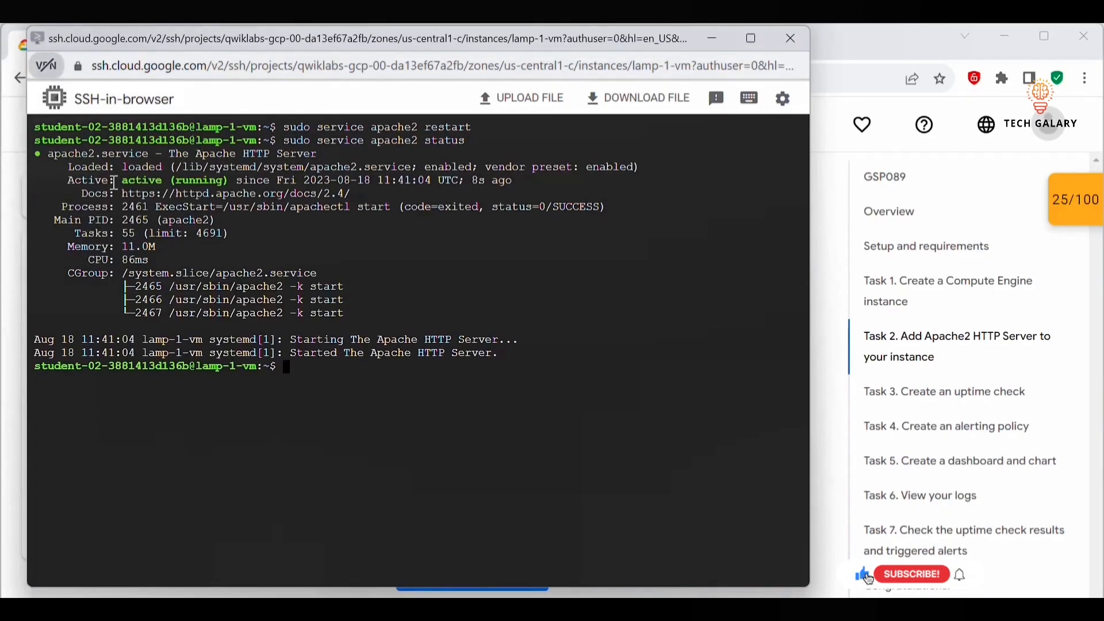
{"action": "left_click_drag", "start_coordinate": [43, 150], "coordinate": [219, 182]}
- Return to the lab instructions and check the progress of "Add Apache2 HTTP Server to your instance"
{"action": "key", "text": "alt+Tab"}
{"action": "scroll", "coordinate": [463, 423], "scroll_direction": "down", "scroll_amount": 3}
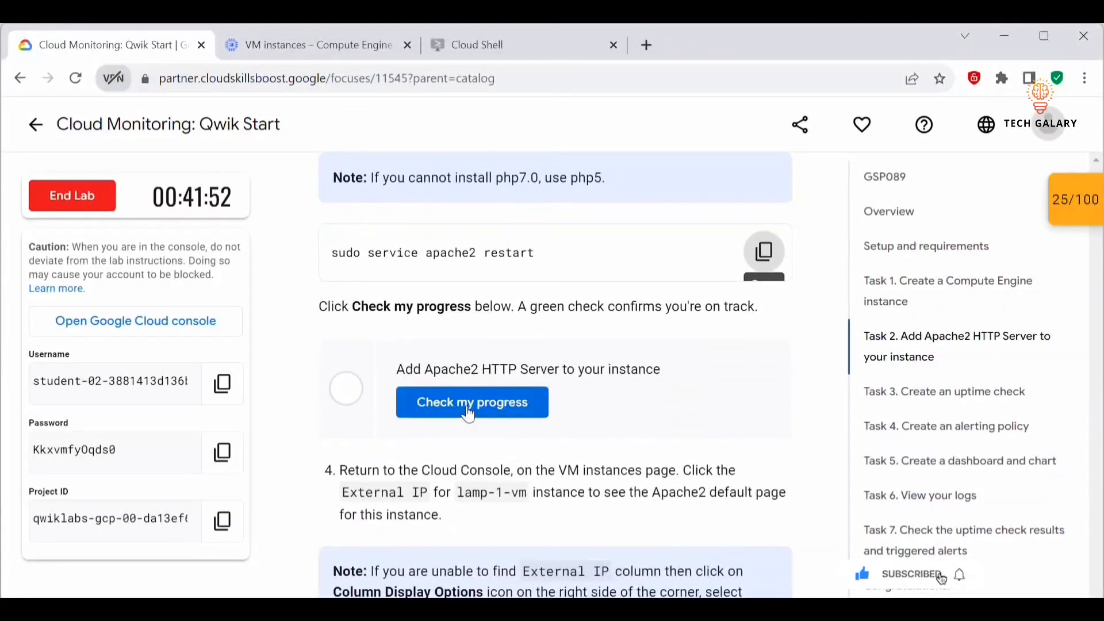
{"action": "left_click", "coordinate": [540, 399]}
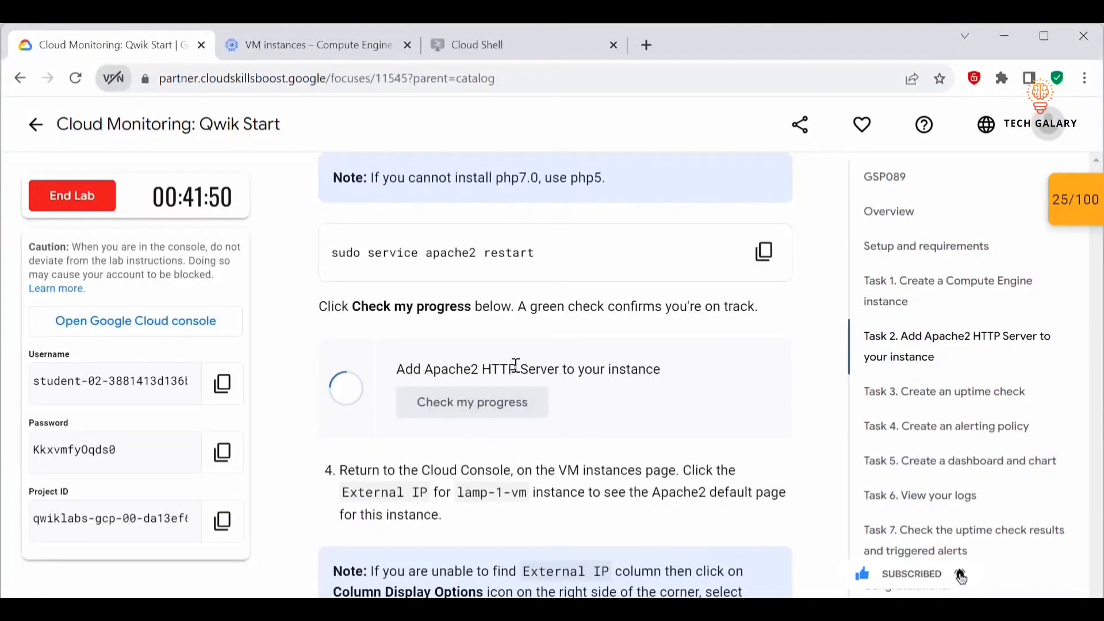
- Open the External IP of lamp-1-vm from the VM instances page and look through the Apache2 default page
{"action": "scroll", "coordinate": [669, 448], "scroll_direction": "down", "scroll_amount": 4}
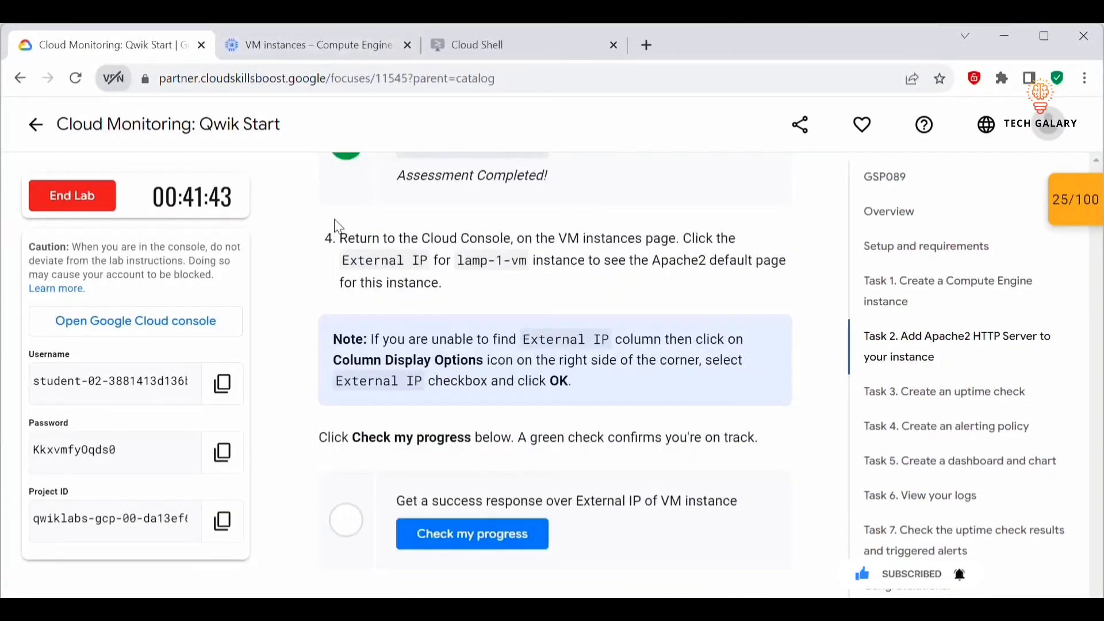
{"action": "left_click", "coordinate": [282, 43]}
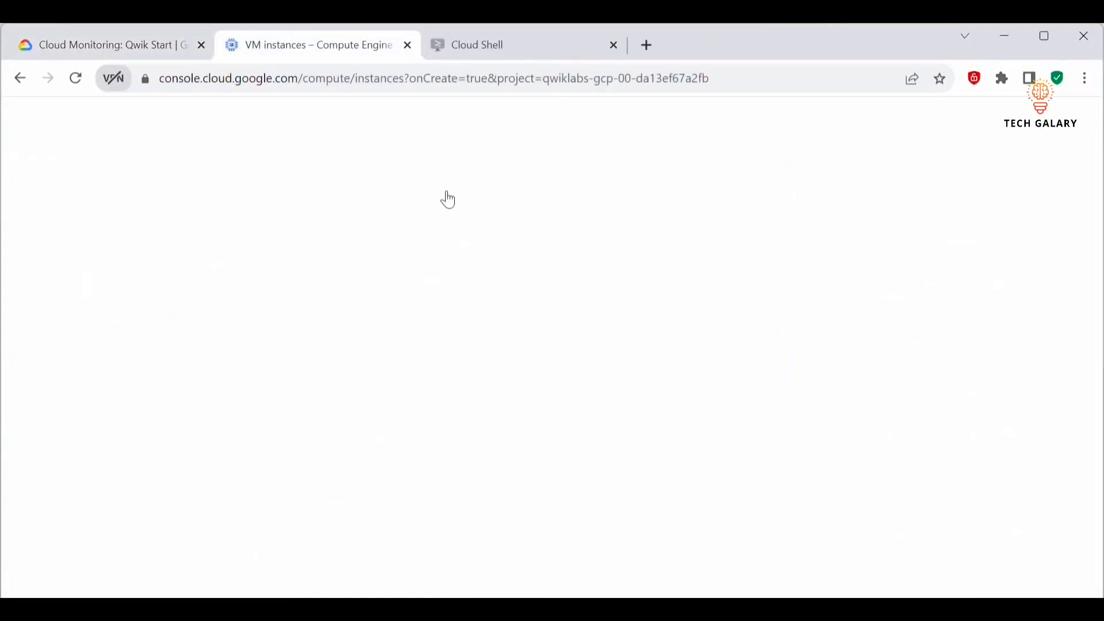
{"action": "left_click", "coordinate": [840, 332]}
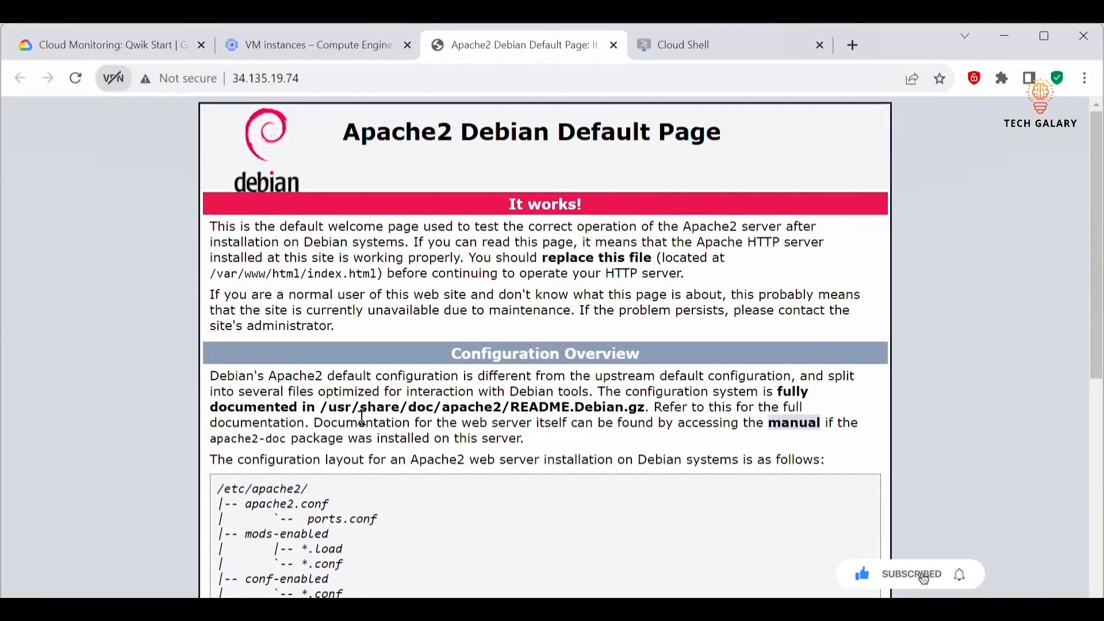
{"action": "scroll", "coordinate": [362, 419], "scroll_direction": "down", "scroll_amount": 4}
{"action": "scroll", "coordinate": [363, 419], "scroll_direction": "up", "scroll_amount": 4}
- Check the lab progress of "Get a success response over External IP of VM instance" and read the Monitoring Metrics Scope instructions
{"action": "left_click", "coordinate": [106, 46]}
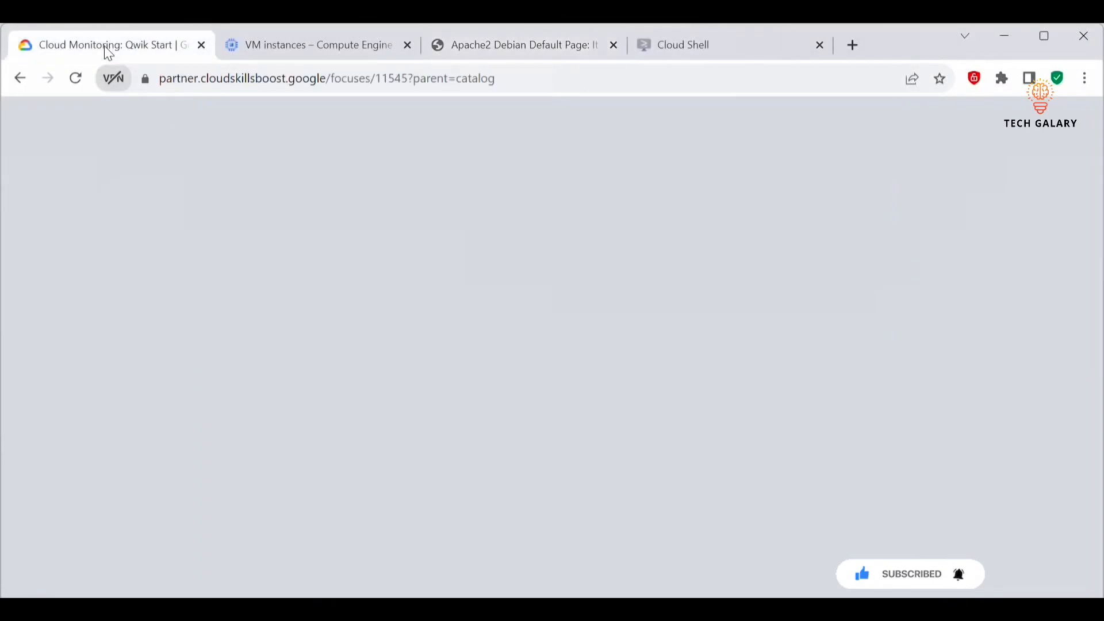
{"action": "left_click", "coordinate": [468, 540]}
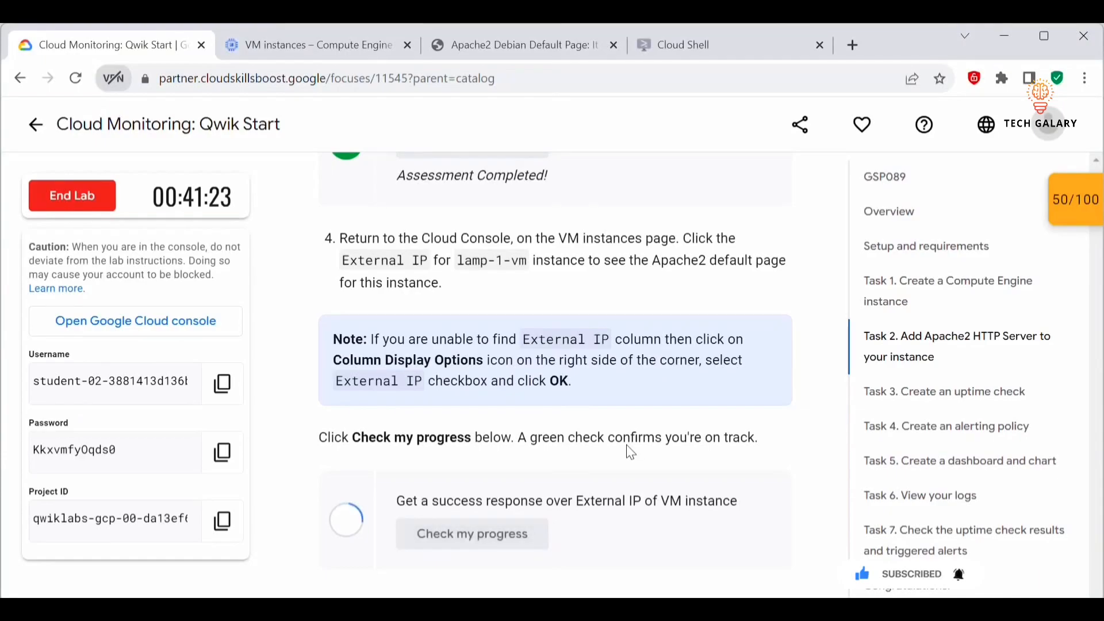
{"action": "scroll", "coordinate": [599, 525], "scroll_direction": "down", "scroll_amount": 5}
{"action": "scroll", "coordinate": [599, 524], "scroll_direction": "down", "scroll_amount": 3}
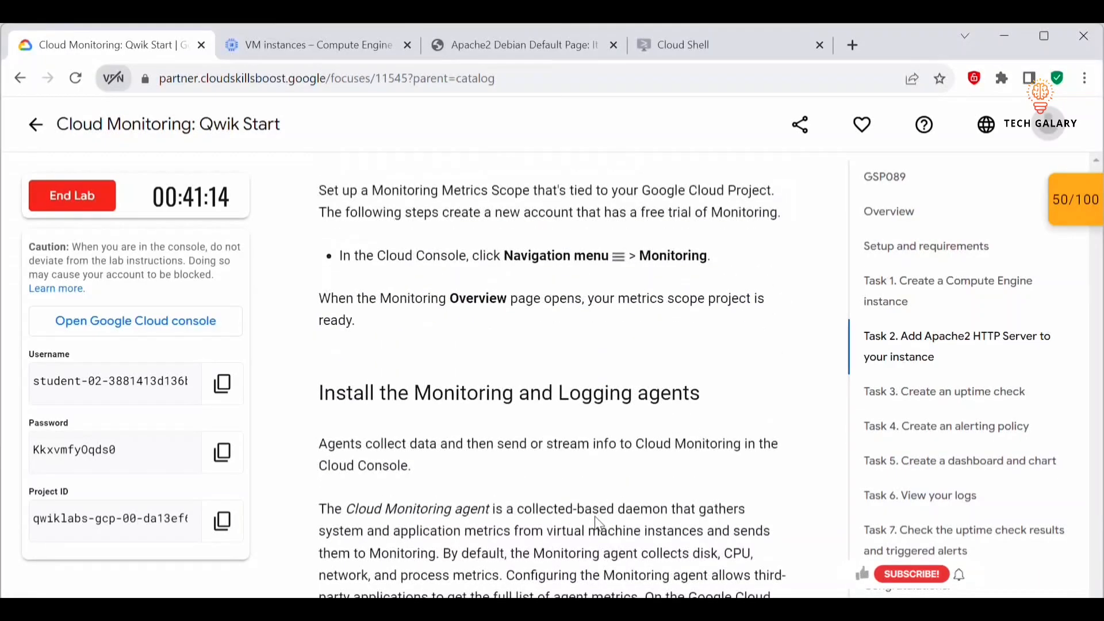
{"action": "scroll", "coordinate": [599, 525], "scroll_direction": "up", "scroll_amount": 2}
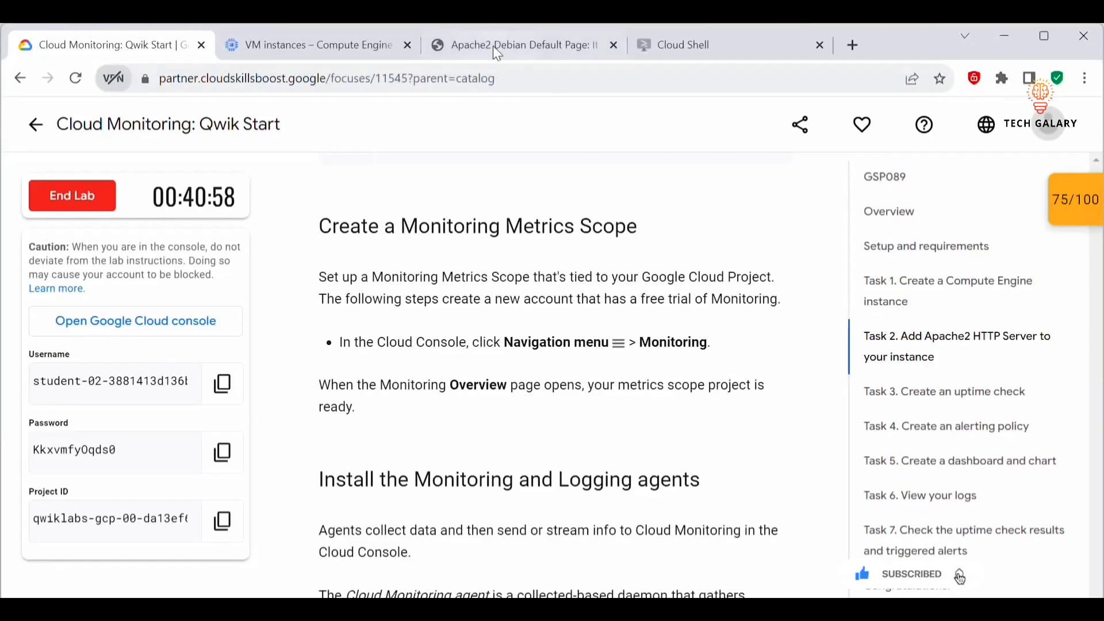
- Close the Apache2 default page, search the Cloud Console for monitoring, and open the Monitoring Overview
{"action": "left_click", "coordinate": [498, 53]}
{"action": "key", "text": "ctrl+w"}
{"action": "left_click", "coordinate": [531, 114]}
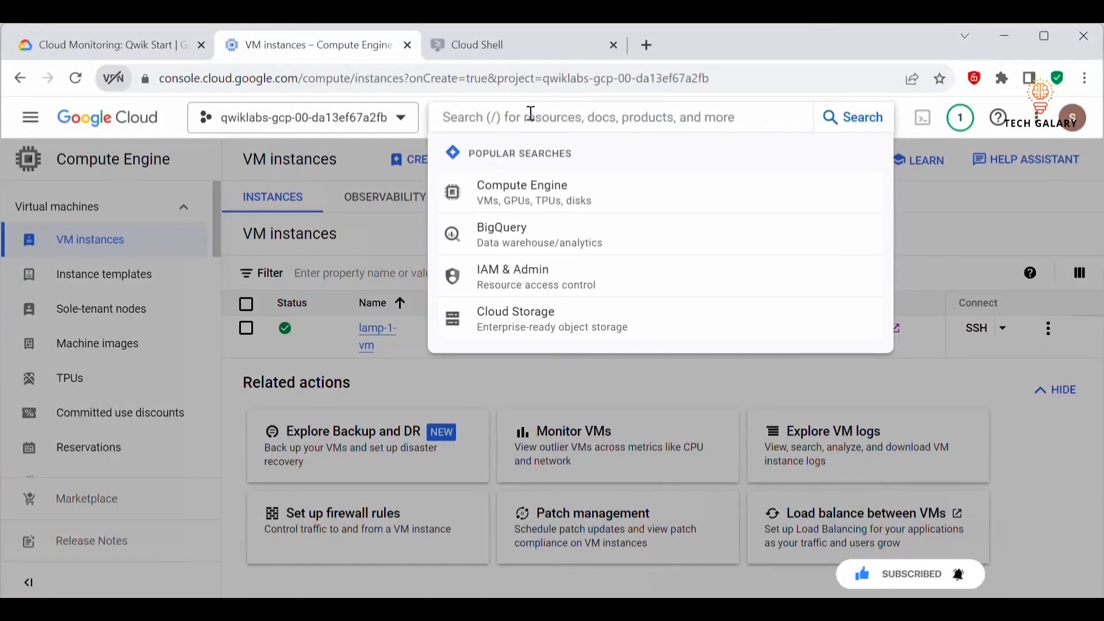
{"action": "type", "text": "monitoring"}
{"action": "left_click", "coordinate": [528, 237]}
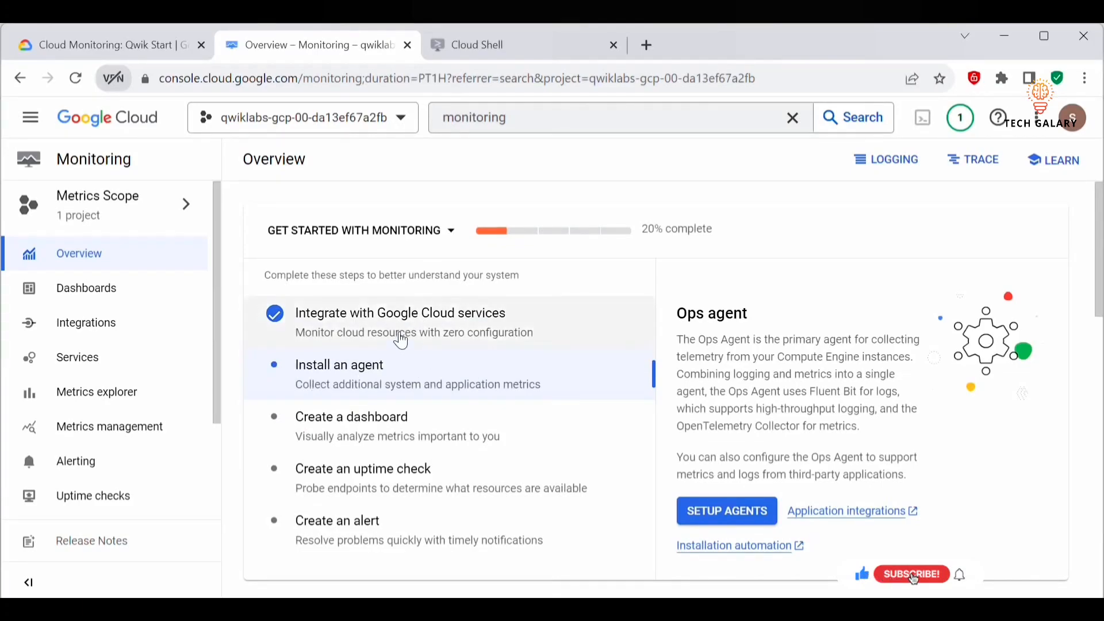
- Examine the dashboard, uptime check and alert entries in the Monitoring getting-started list
{"action": "left_click", "coordinate": [417, 432]}
{"action": "left_click", "coordinate": [381, 482]}
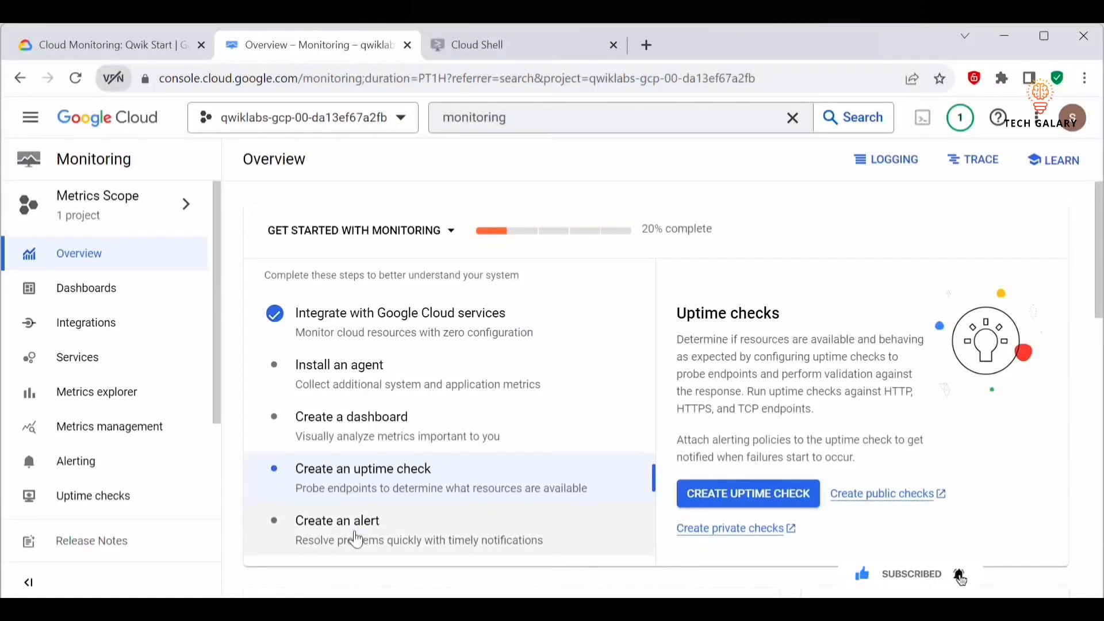
{"action": "left_click", "coordinate": [357, 539]}
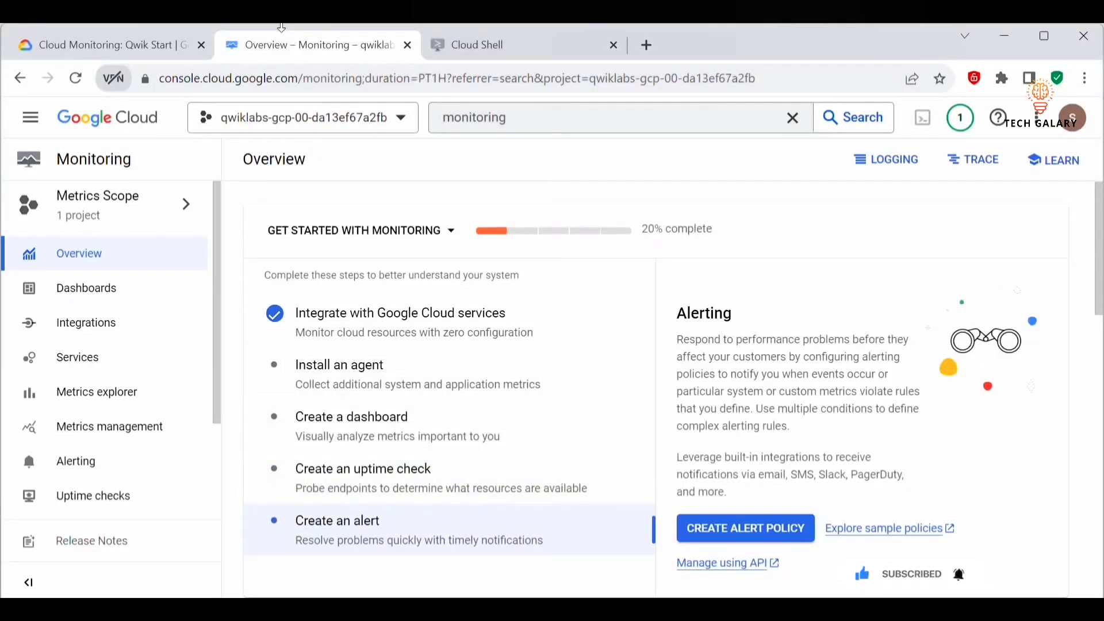
- Copy the curl command that downloads add-google-cloud-ops-agent-repo.sh from the lab's agent installation instructions
{"action": "left_click", "coordinate": [94, 46]}
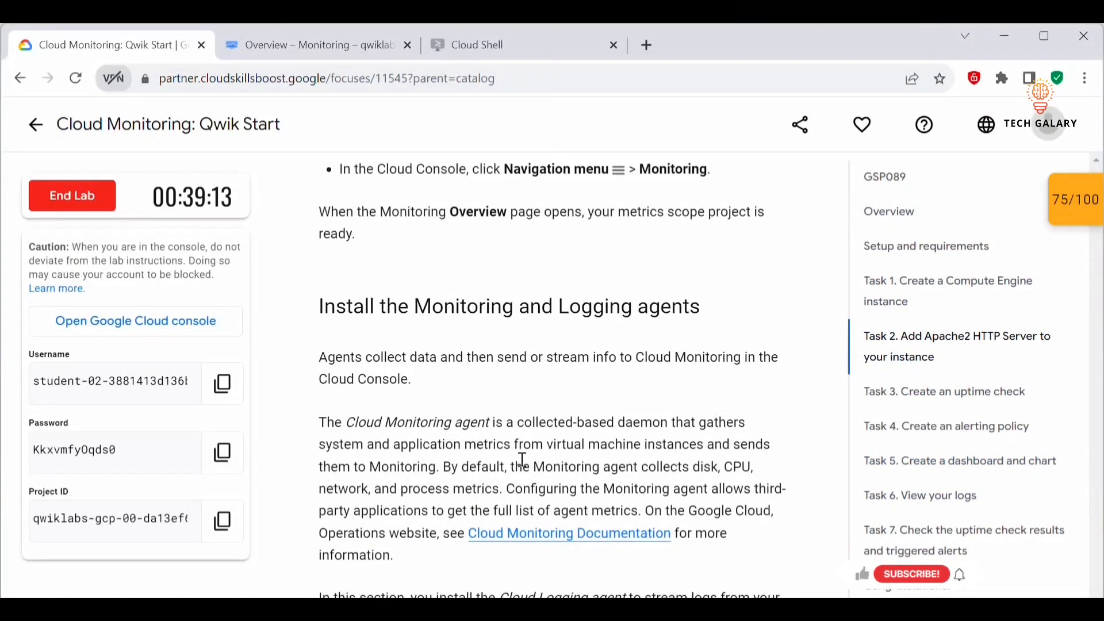
{"action": "scroll", "coordinate": [522, 460], "scroll_direction": "down", "scroll_amount": 2}
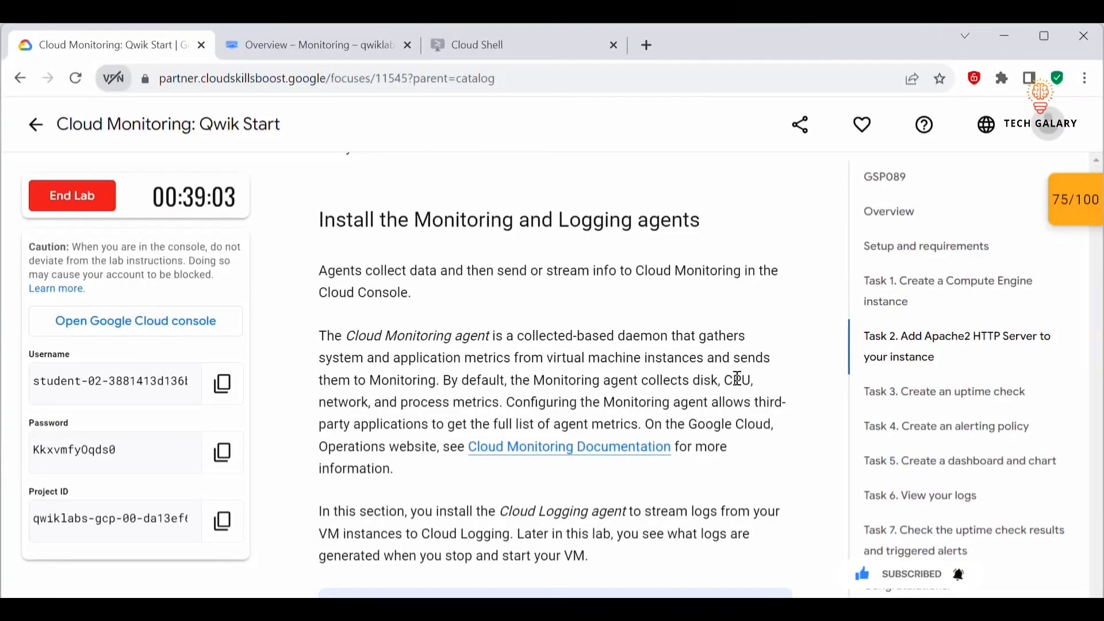
{"action": "scroll", "coordinate": [598, 420], "scroll_direction": "down", "scroll_amount": 2}
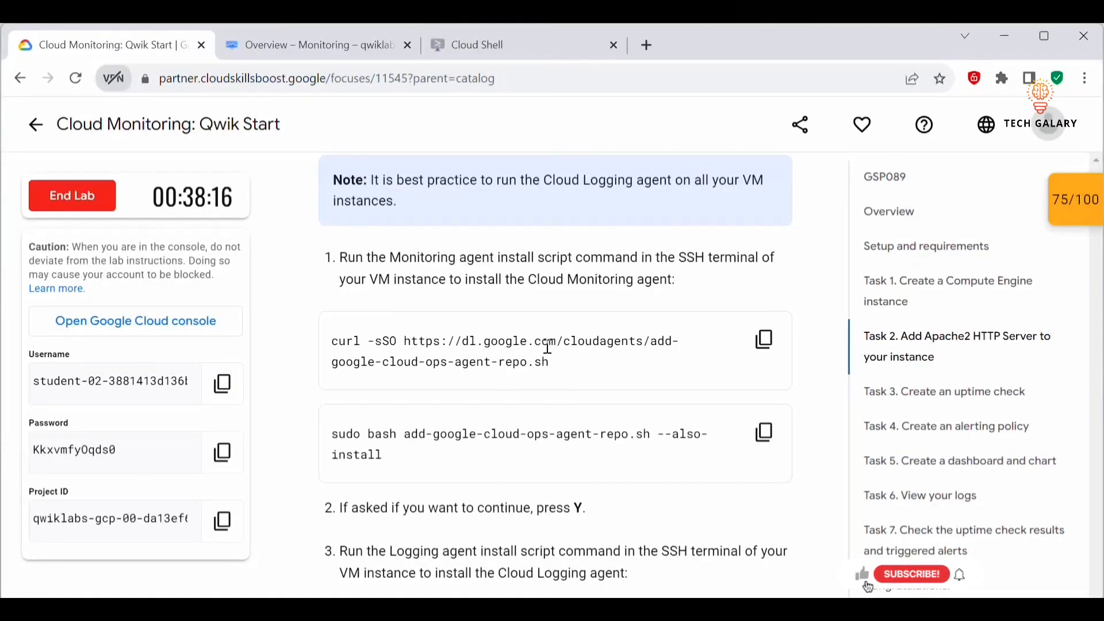
{"action": "left_click_drag", "start_coordinate": [327, 342], "coordinate": [557, 372]}
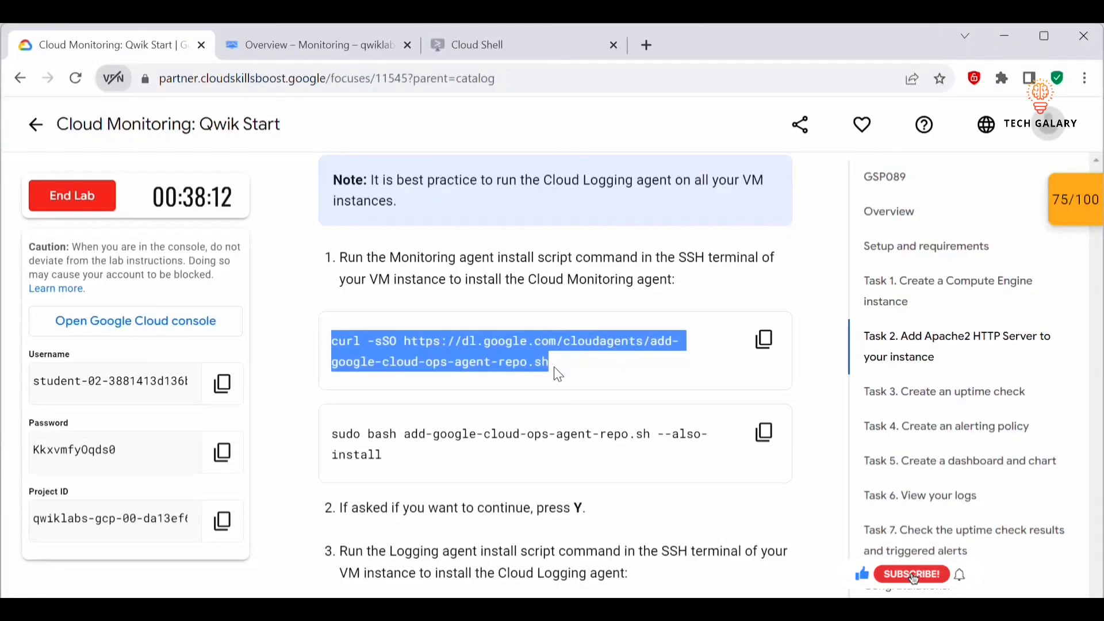
{"action": "left_click", "coordinate": [542, 366]}
{"action": "triple_click", "coordinate": [542, 366]}
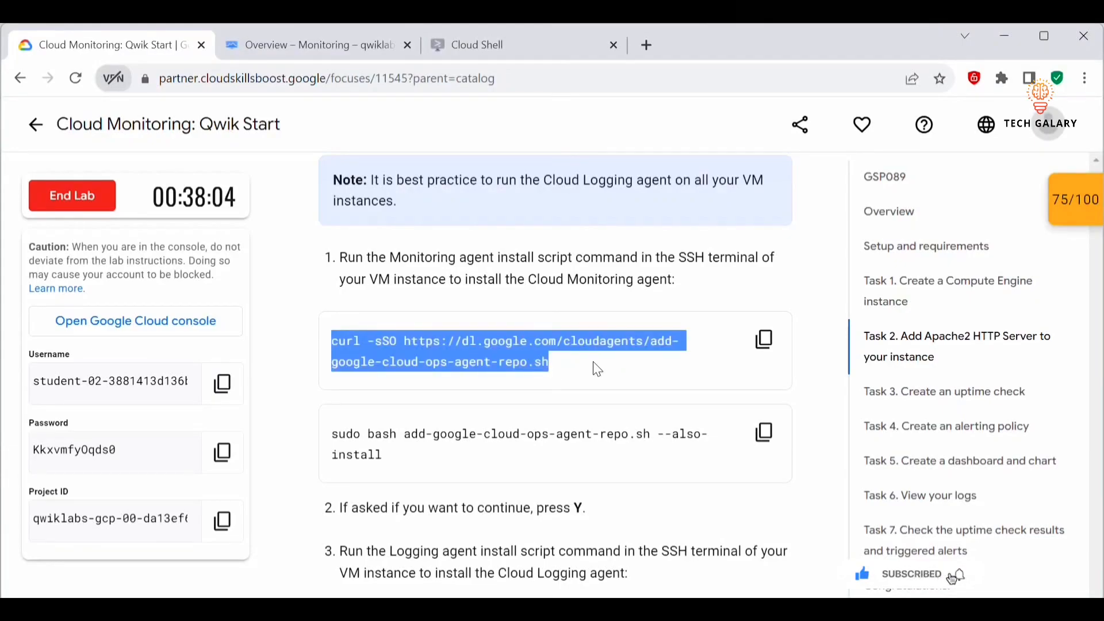
{"action": "left_click", "coordinate": [764, 339]}
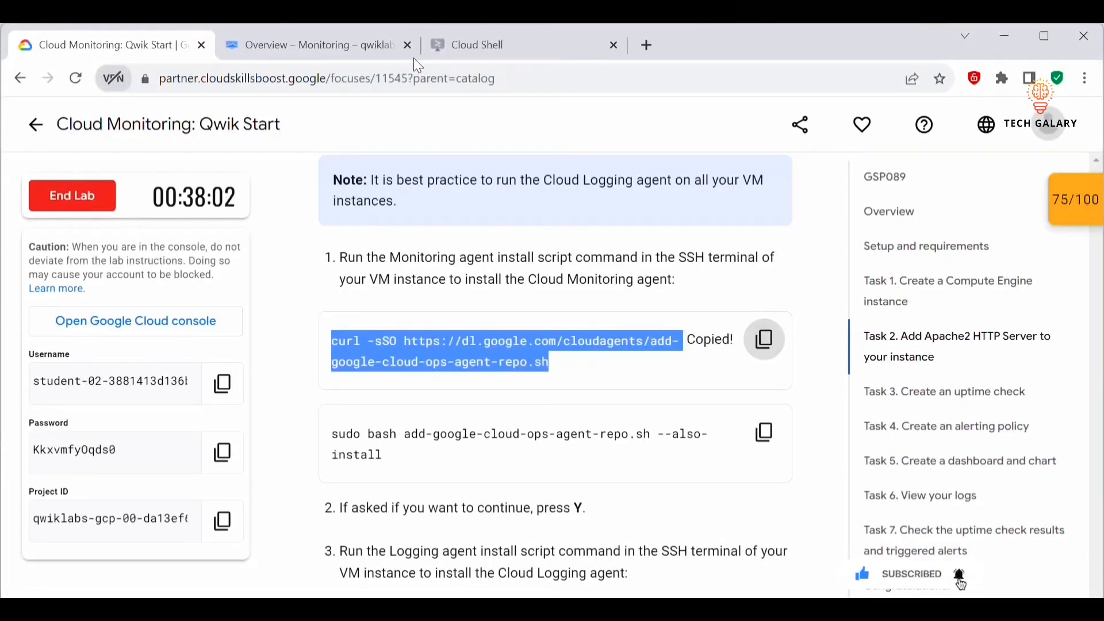
- Run the copied curl command in the lamp-1-vm SSH session and list the directory with ls to check for the downloaded script
{"action": "left_click", "coordinate": [264, 544]}
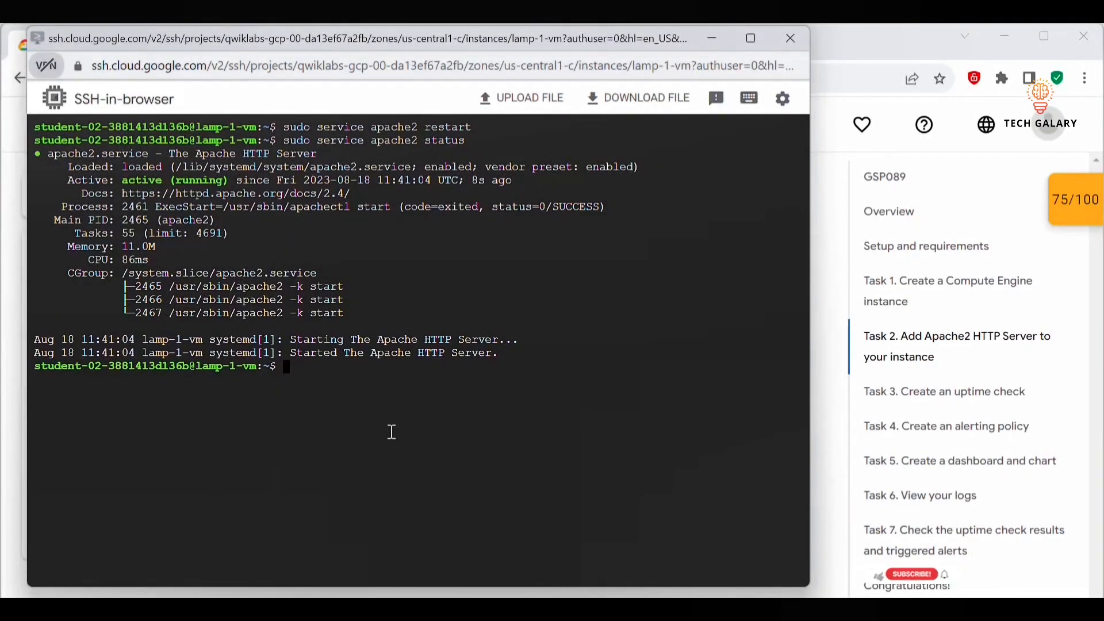
{"action": "key", "text": "ctrl+v"}
{"action": "key", "text": "Return"}
{"action": "type", "text": "ls"}
{"action": "key", "text": "Return"}
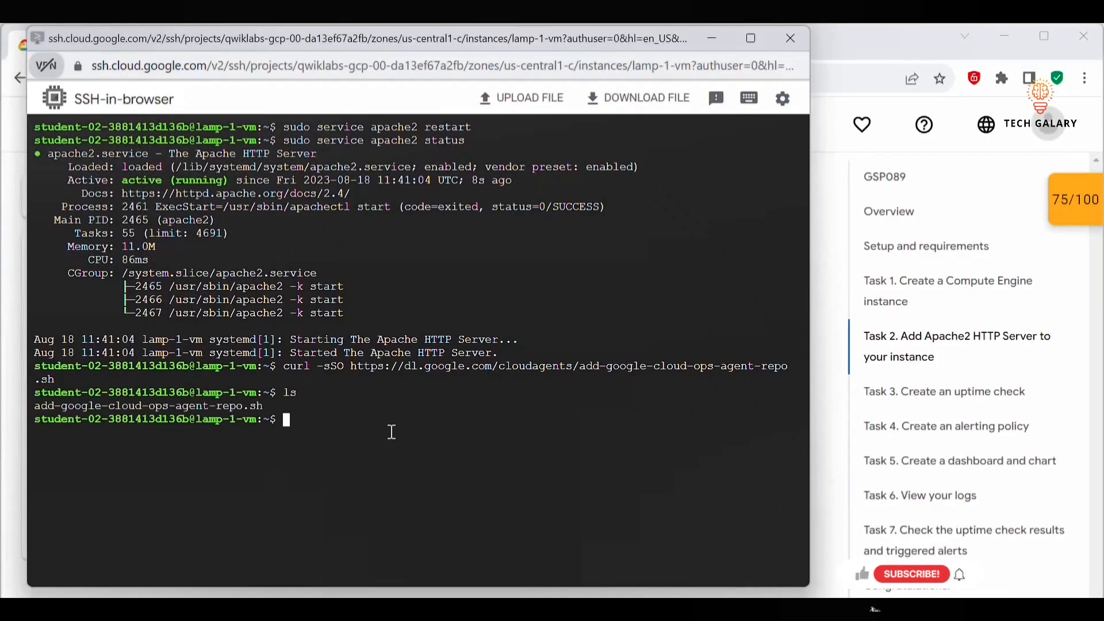
{"action": "double_click", "coordinate": [250, 410]}
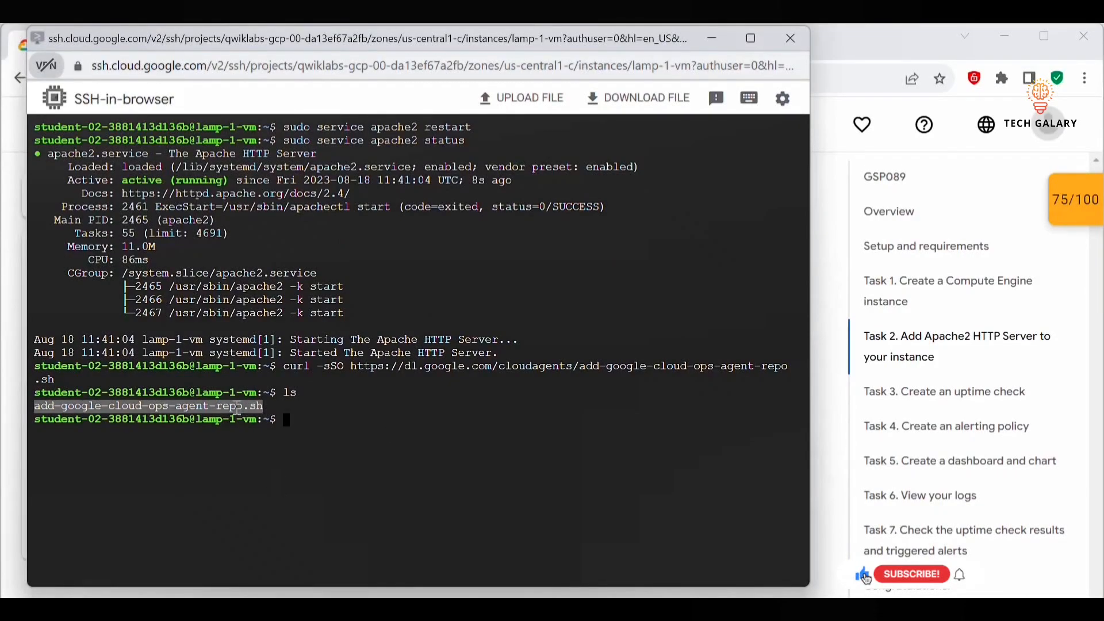
{"action": "left_click", "coordinate": [325, 420]}
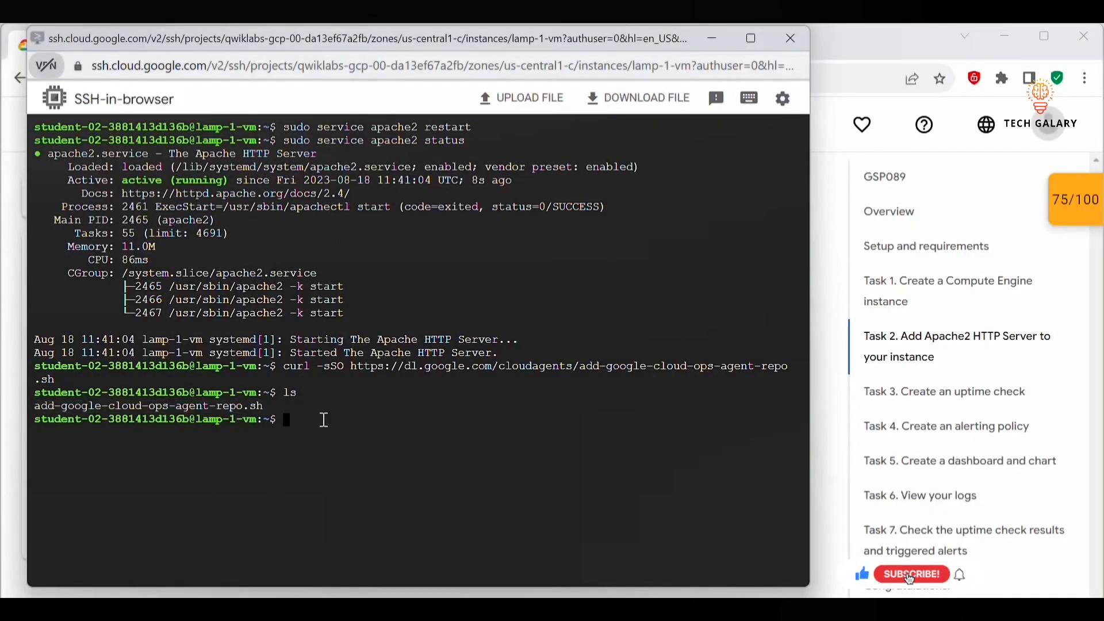
- Copy the command sudo bash add-google-cloud-ops-agent-repo.sh --also-install from the lab instructions
{"action": "left_click", "coordinate": [202, 592]}
{"action": "left_click_drag", "start_coordinate": [396, 370], "coordinate": [330, 347]}
{"action": "left_click", "coordinate": [394, 374]}
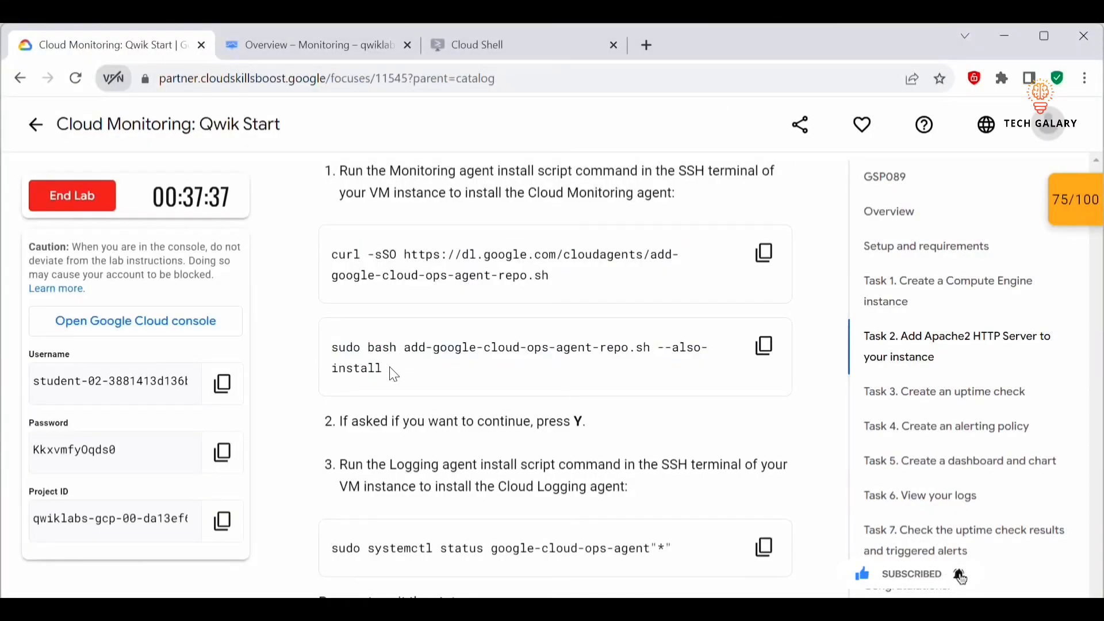
{"action": "left_click_drag", "start_coordinate": [394, 380], "coordinate": [325, 352]}
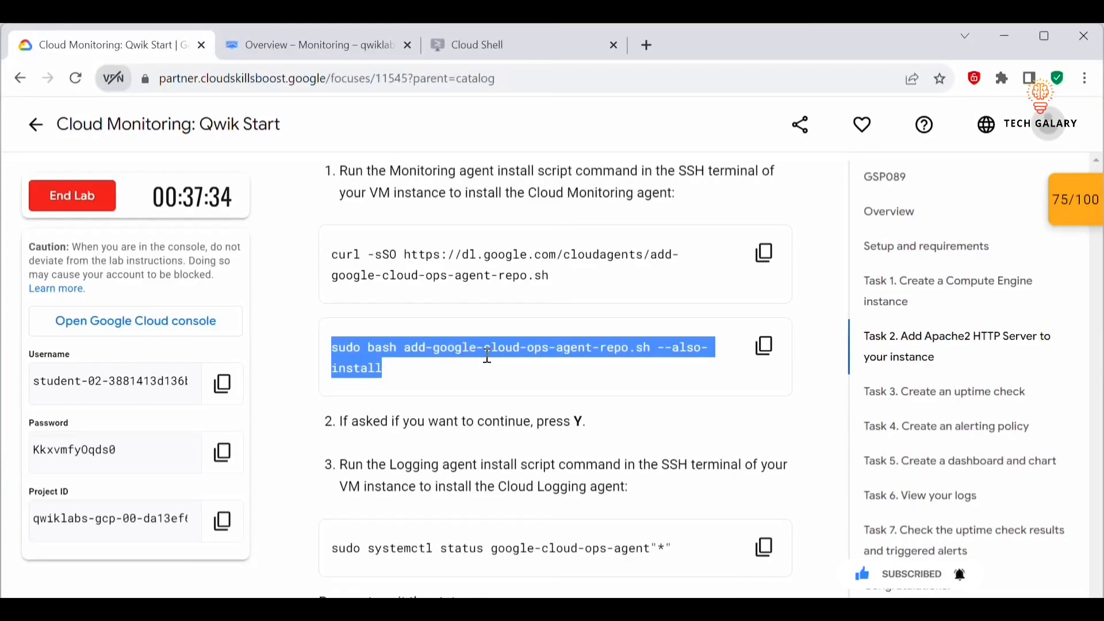
{"action": "left_click", "coordinate": [425, 376]}
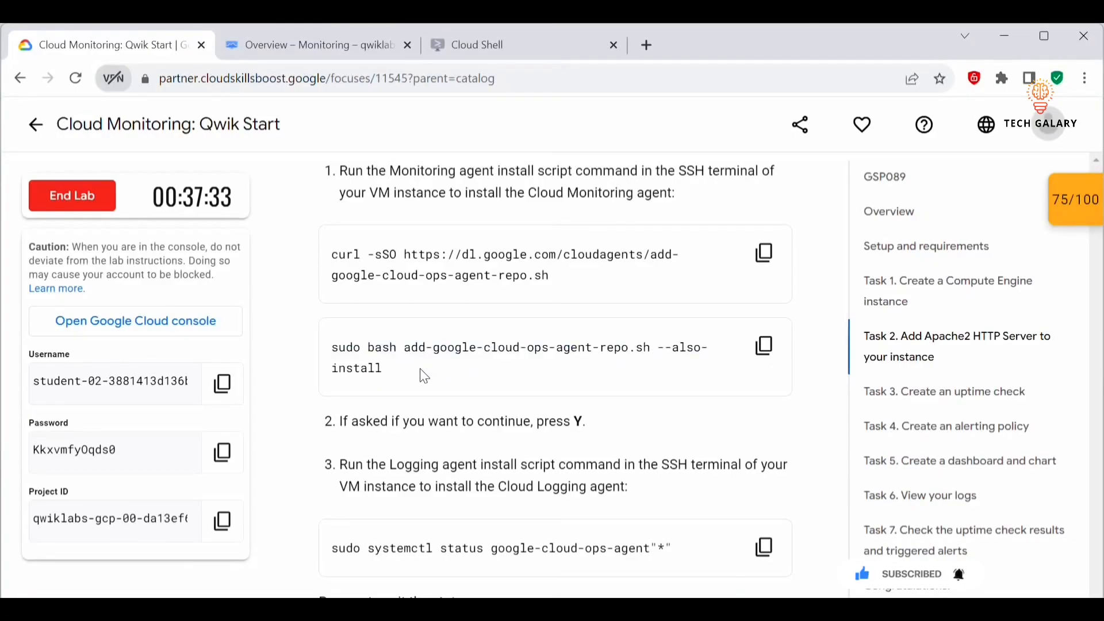
{"action": "left_click", "coordinate": [769, 354]}
- Run the copied Ops Agent install command in the lamp-1-vm SSH session and review the installation result
{"action": "left_click", "coordinate": [227, 540]}
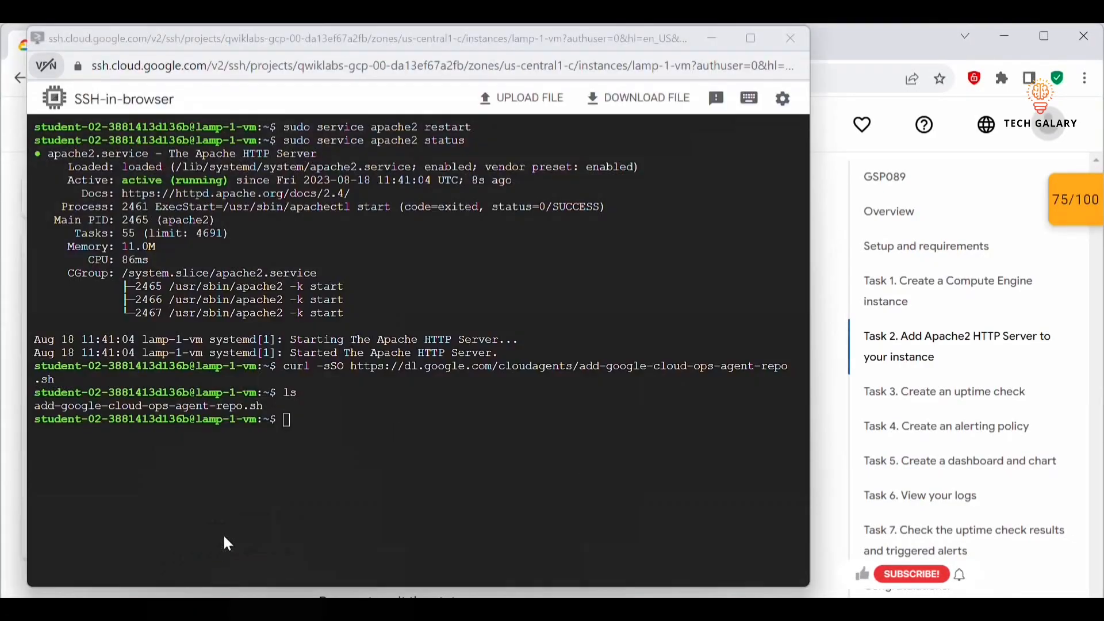
{"action": "key", "text": "ctrl+v"}
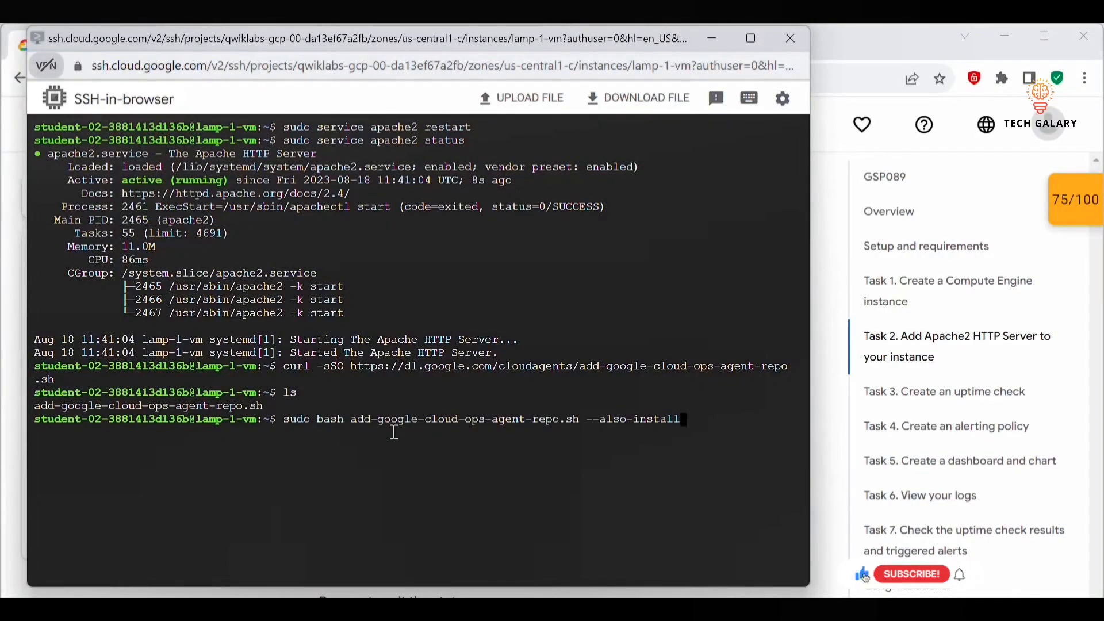
{"action": "key", "text": "Return"}
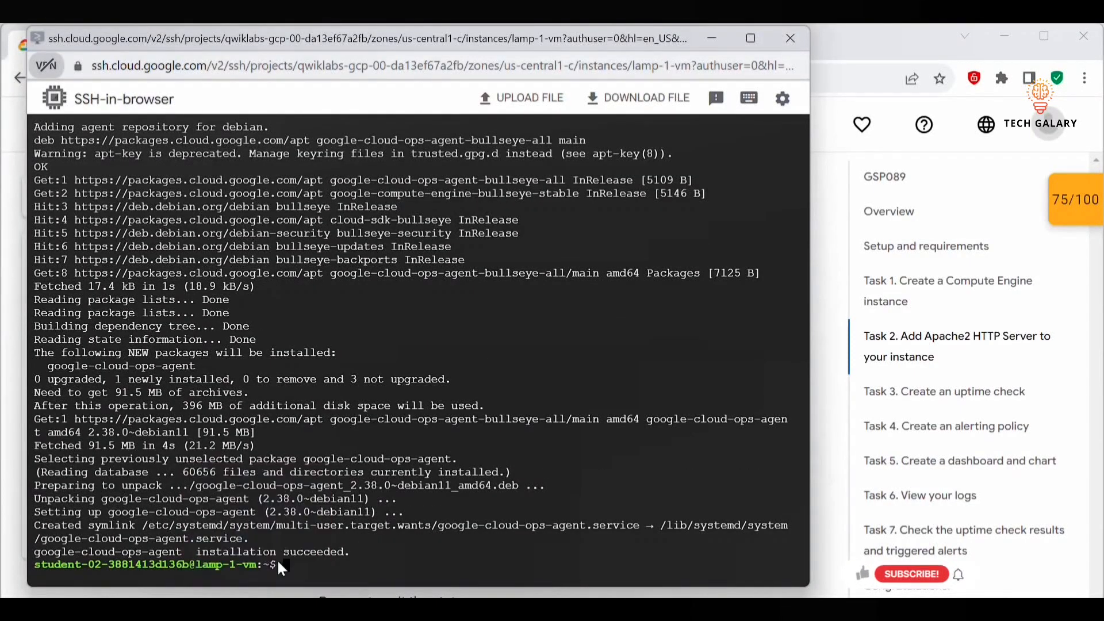
{"action": "left_click_drag", "start_coordinate": [365, 555], "coordinate": [36, 551]}
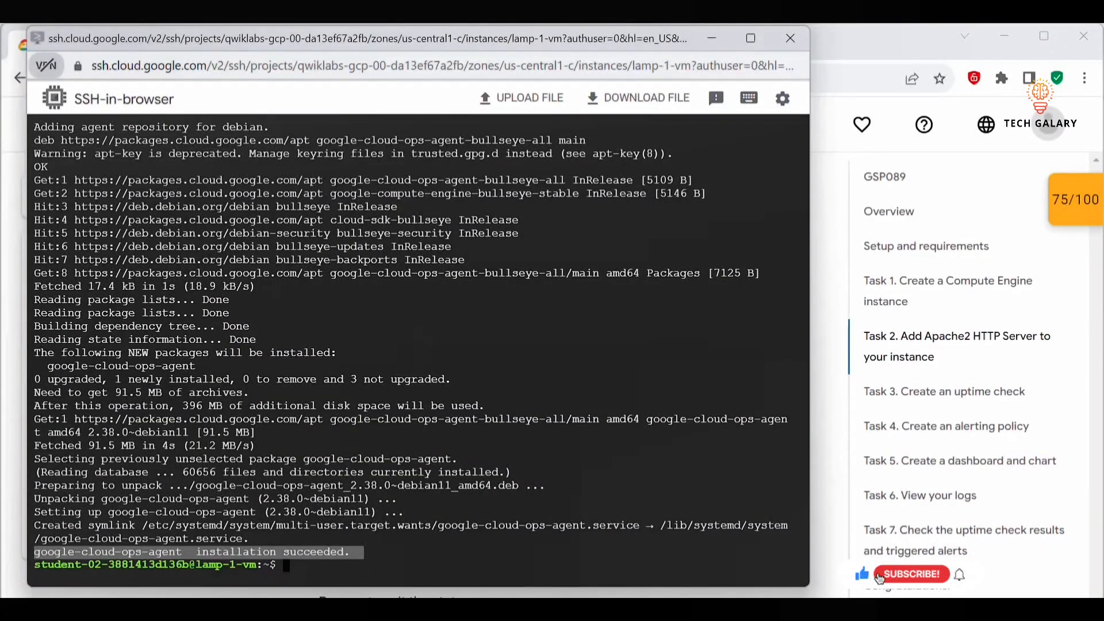
- Copy the command sudo systemctl status google-cloud-ops-agent"*" from the lab's Logging agent instructions
{"action": "mouse_move", "coordinate": [156, 610]}
{"action": "left_click", "coordinate": [105, 562]}
{"action": "scroll", "coordinate": [477, 457], "scroll_direction": "down", "scroll_amount": 3}
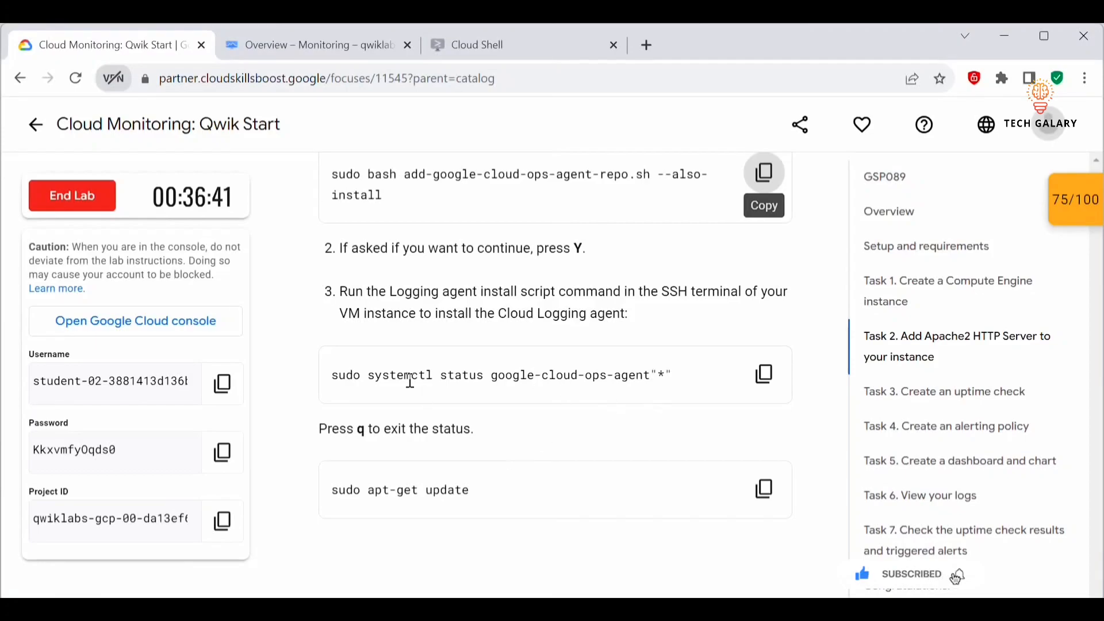
{"action": "left_click_drag", "start_coordinate": [334, 374], "coordinate": [469, 375]}
{"action": "left_click", "coordinate": [531, 381]}
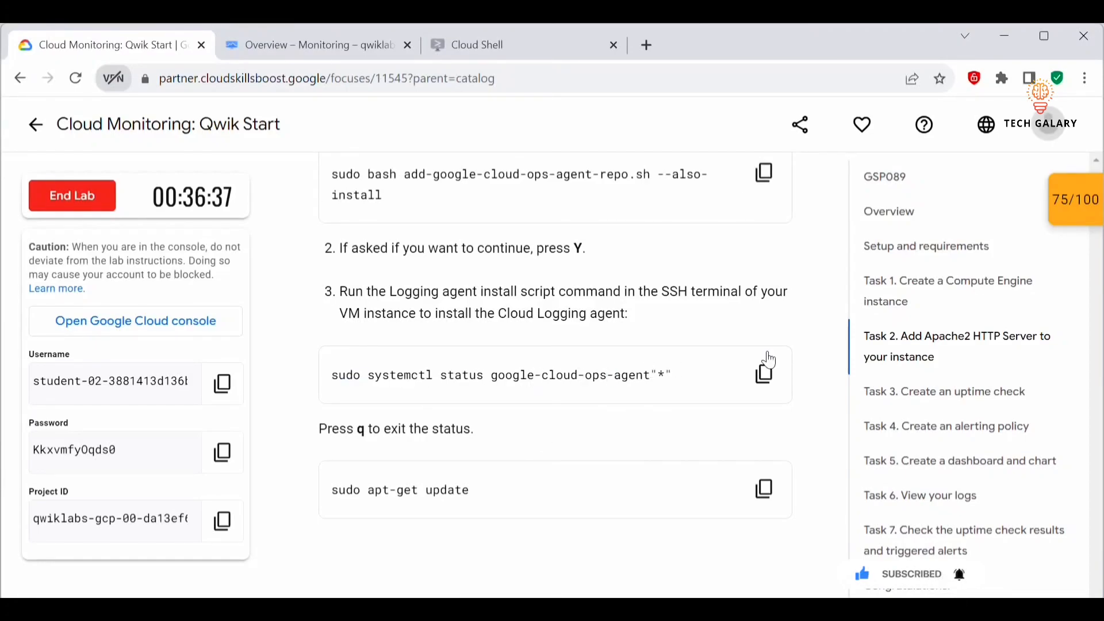
{"action": "left_click", "coordinate": [765, 377]}
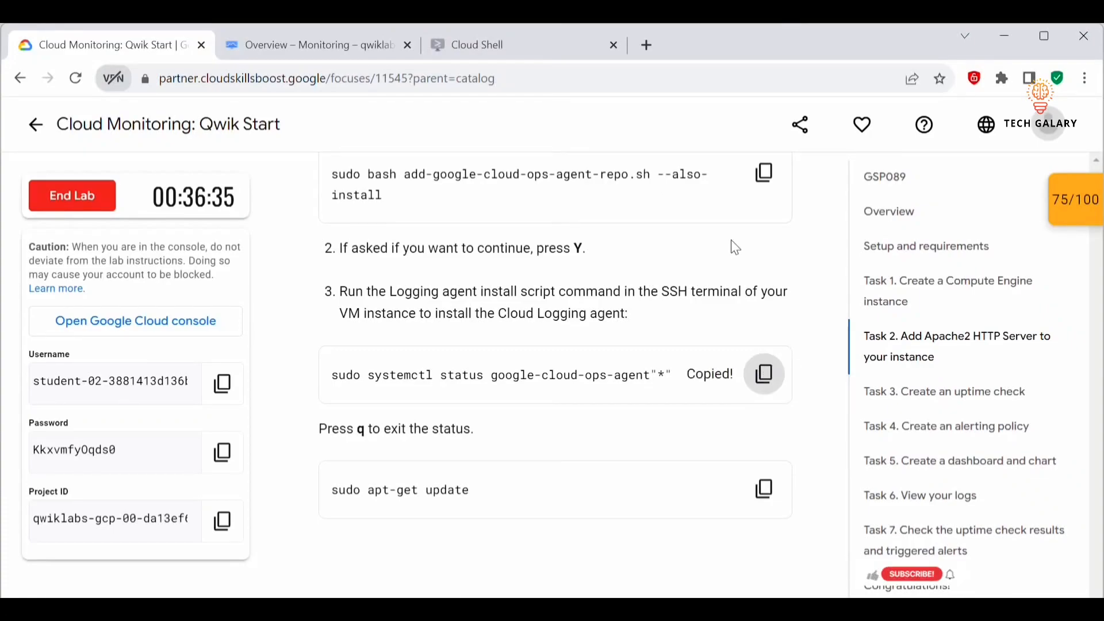
- Clear the SSH terminal and run sudo systemctl status google-cloud-ops-agent"*" to inspect the Ops Agent services
{"action": "key", "text": "alt+Tab"}
{"action": "type", "text": "clear"}
{"action": "key", "text": "Return"}
{"action": "key", "text": "ctrl+v"}
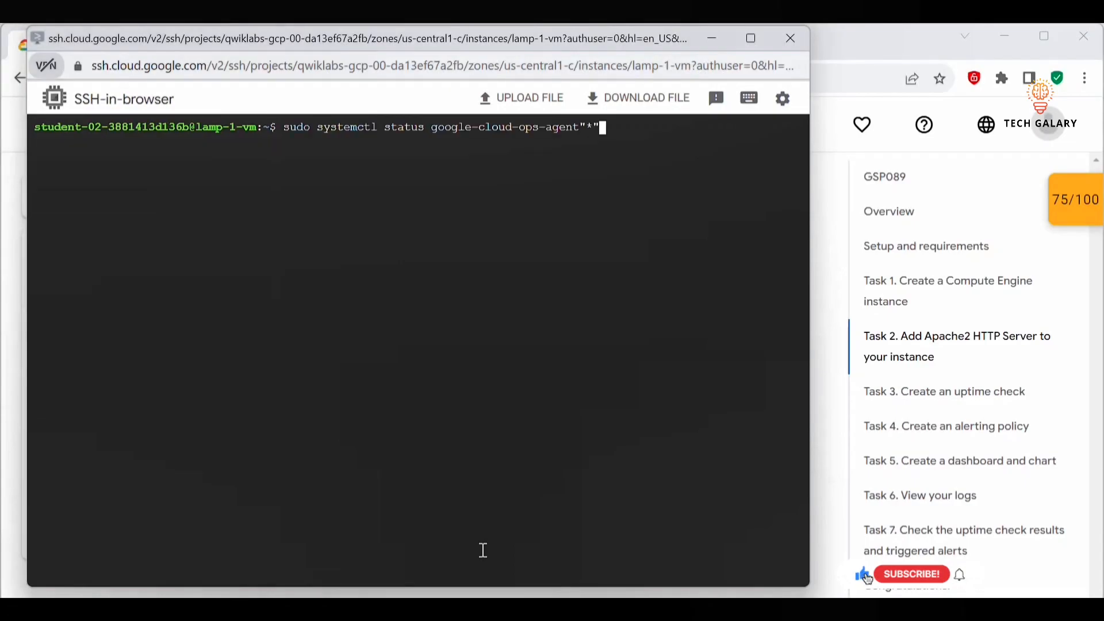
{"action": "key", "text": "Return"}
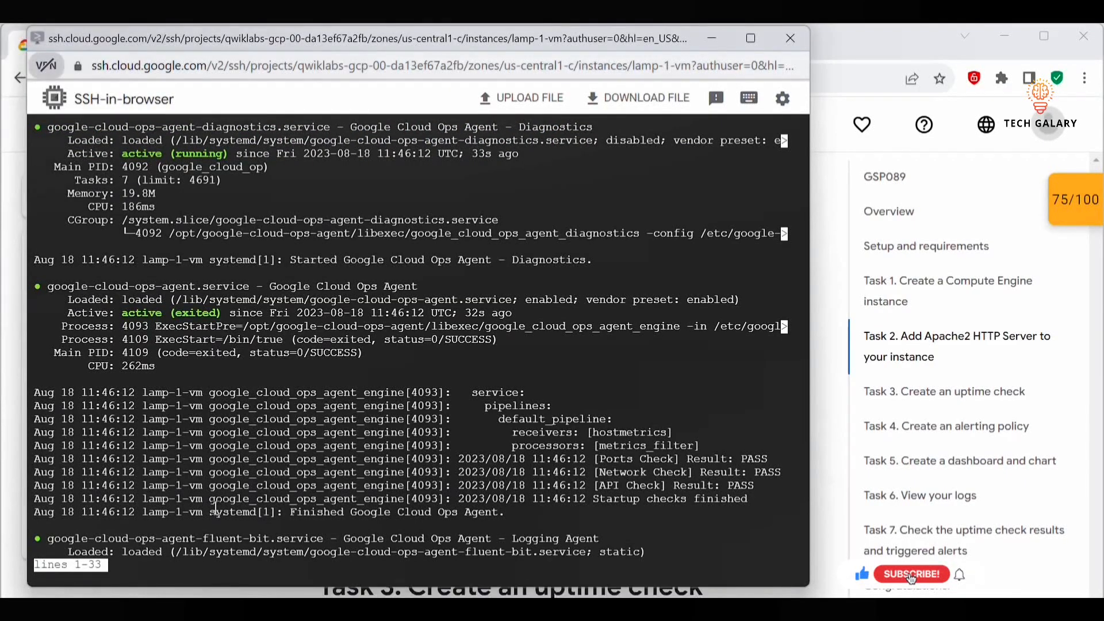
- Exit the Ops Agent status output and clear the SSH terminal
{"action": "key", "text": "q"}
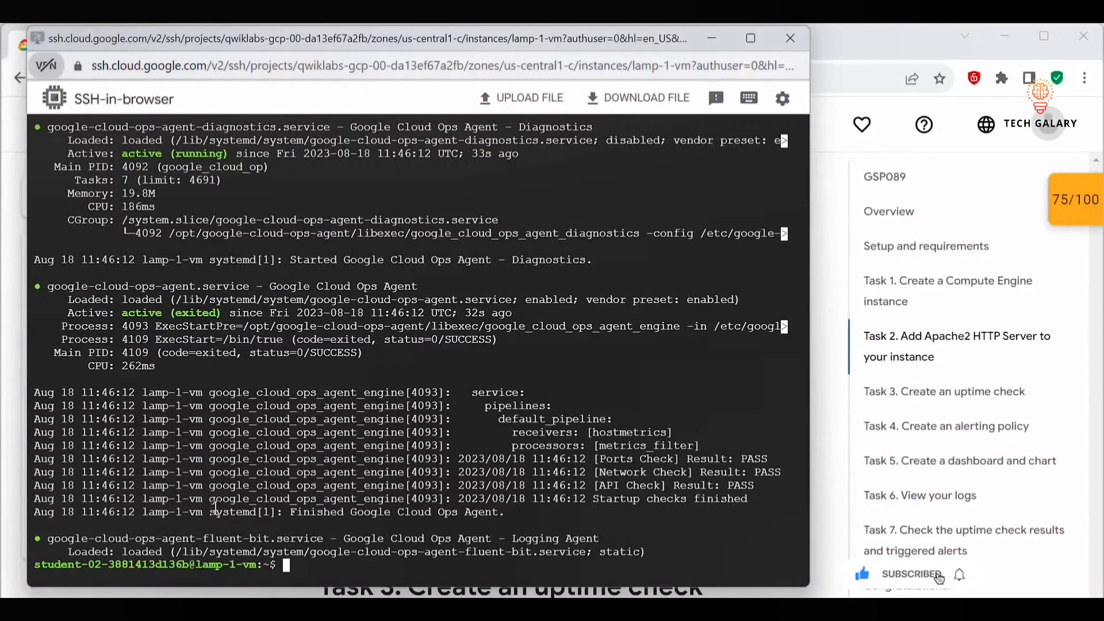
{"action": "type", "text": "clear"}
{"action": "key", "text": "Return"}
- Copy the command sudo apt-get update from the lab's Task 2 instructions
{"action": "key", "text": "alt+Tab"}
{"action": "left_click_drag", "start_coordinate": [508, 409], "coordinate": [364, 415]}
{"action": "left_click", "coordinate": [499, 417]}
{"action": "left_click", "coordinate": [764, 402]}
- Run the copied sudo apt-get update command in the lamp-1-vm SSH session and check its final output line
{"action": "key", "text": "alt+Tab"}
{"action": "key", "text": "ctrl+v"}
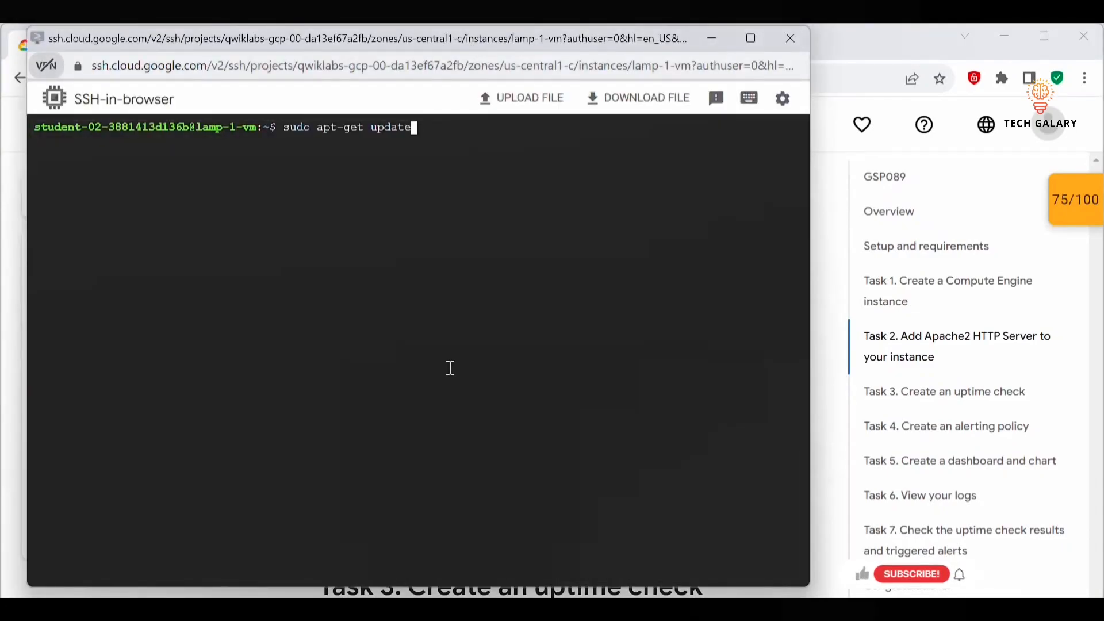
{"action": "key", "text": "Return"}
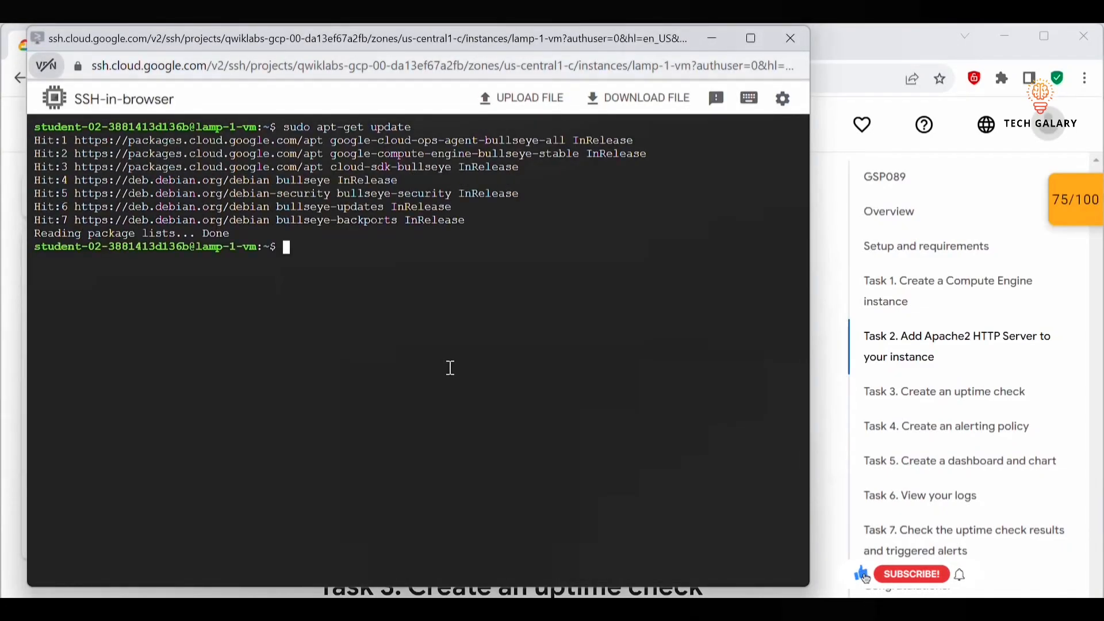
{"action": "left_click_drag", "start_coordinate": [240, 236], "coordinate": [34, 234]}
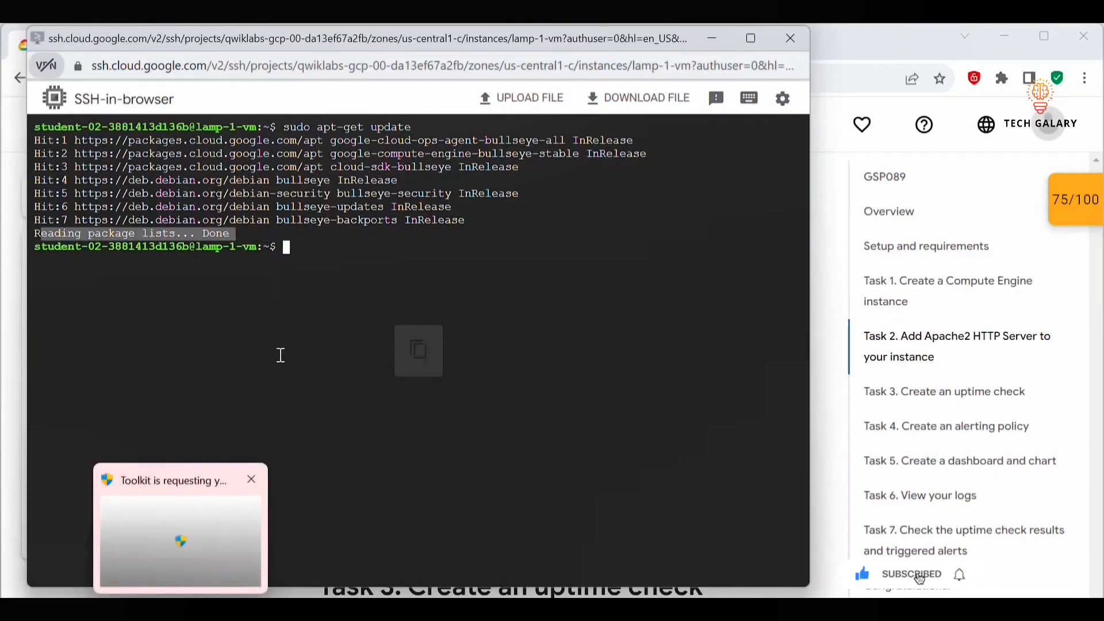
- Read the lab's Task 3 instructions, then open the Uptime checks page in Cloud Monitoring and start a new uptime check
{"action": "left_click", "coordinate": [254, 470]}
{"action": "left_click", "coordinate": [79, 550]}
{"action": "scroll", "coordinate": [591, 469], "scroll_direction": "down", "scroll_amount": 5}
{"action": "scroll", "coordinate": [591, 470], "scroll_direction": "down", "scroll_amount": 1}
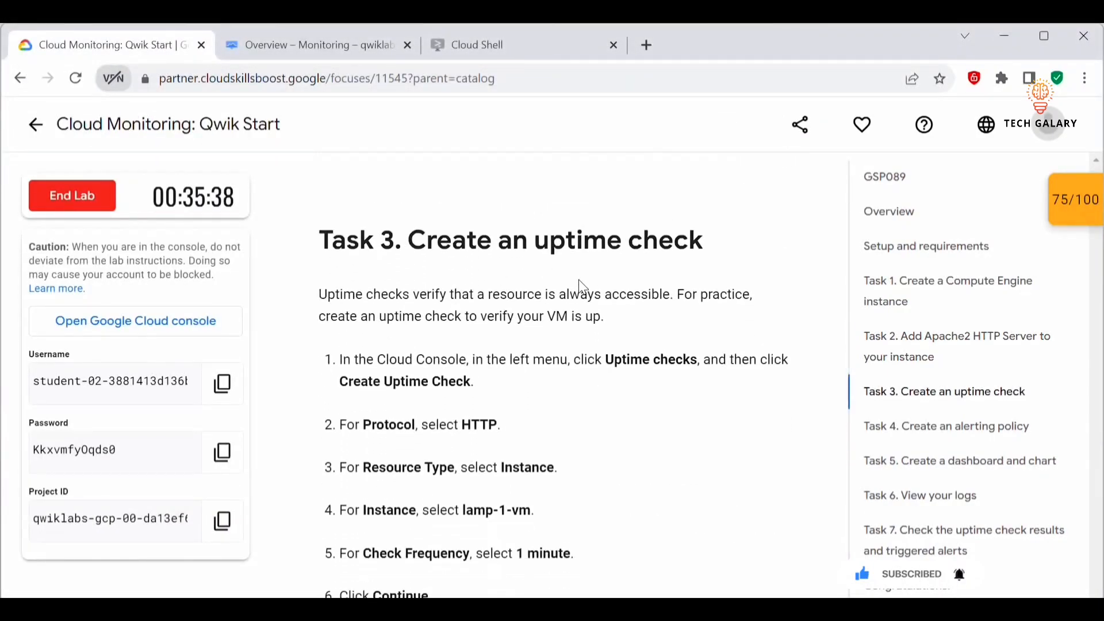
{"action": "scroll", "coordinate": [621, 294], "scroll_direction": "down", "scroll_amount": 1}
{"action": "key", "text": "ctrl+Tab"}
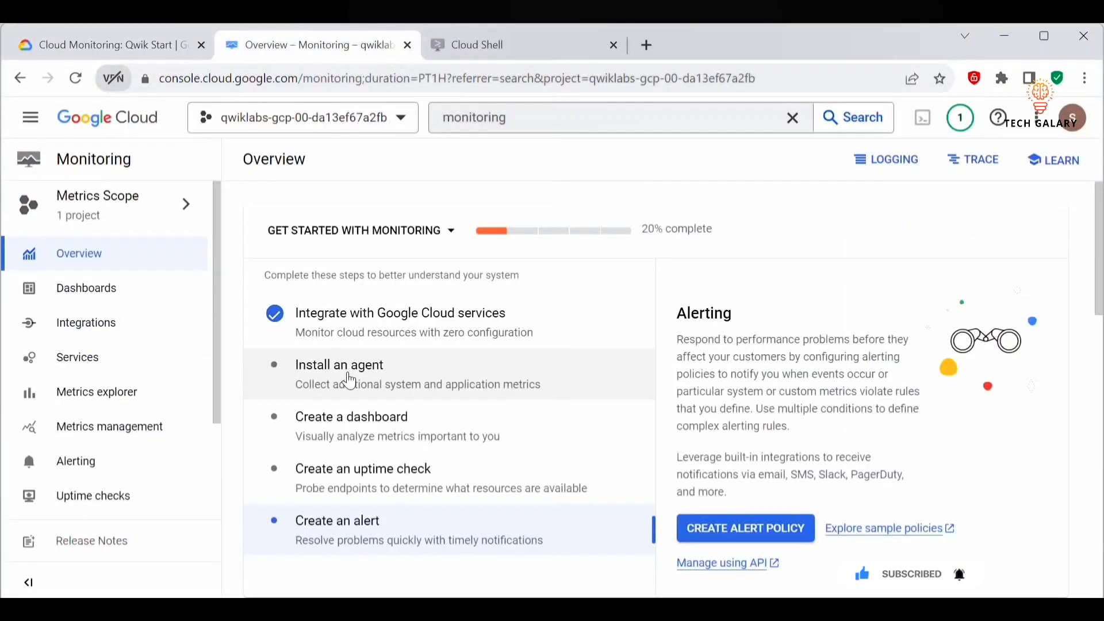
{"action": "scroll", "coordinate": [88, 407], "scroll_direction": "down", "scroll_amount": 2}
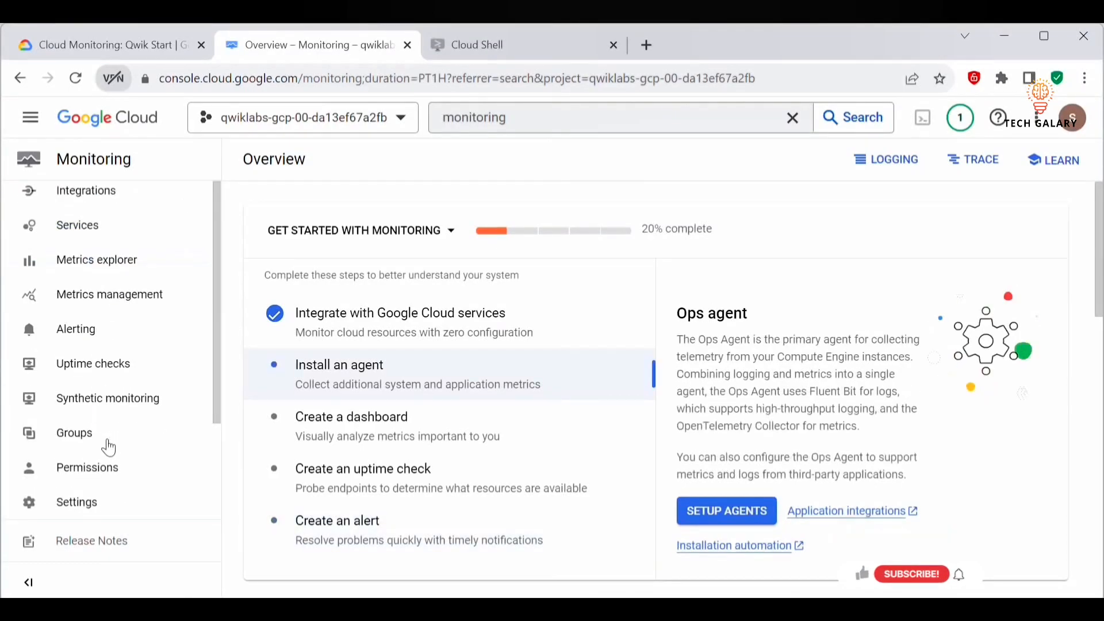
{"action": "left_click", "coordinate": [92, 366]}
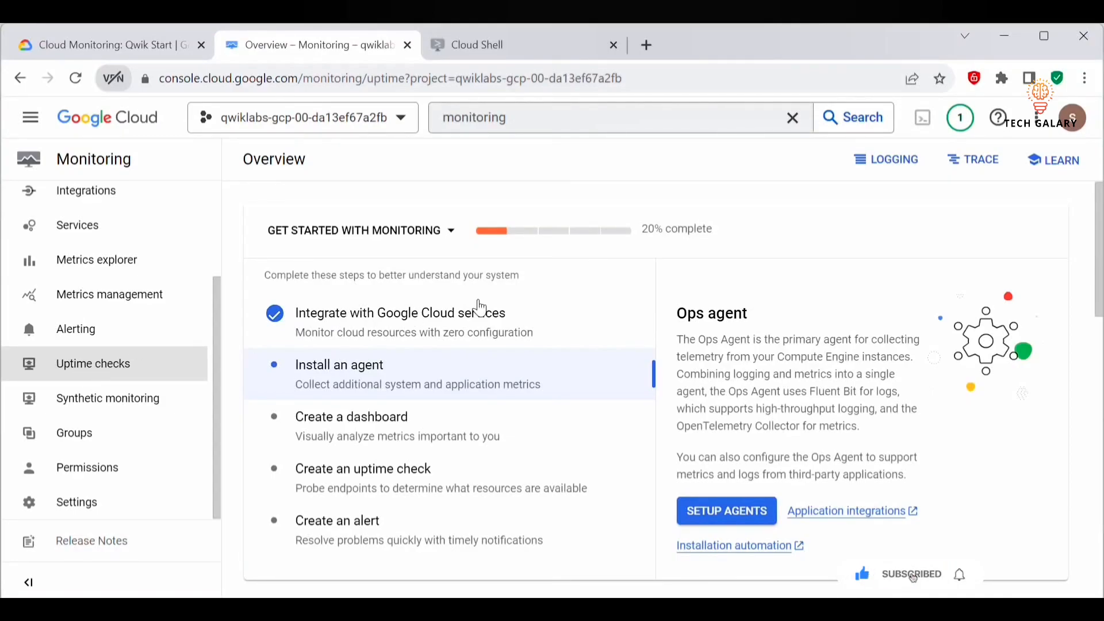
{"action": "left_click", "coordinate": [481, 172]}
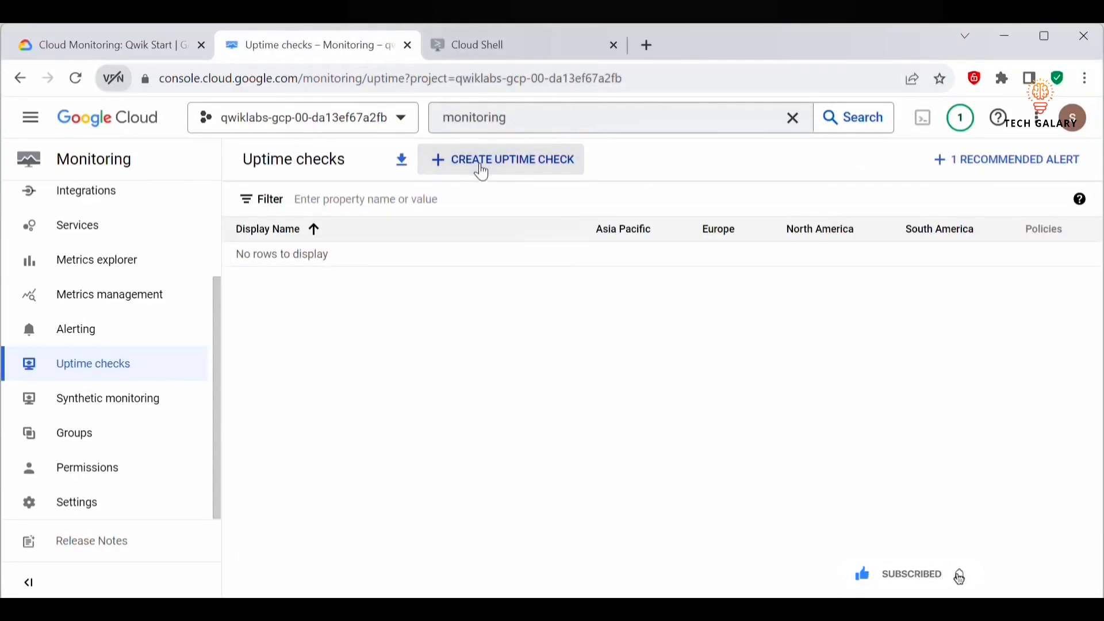
- Set the uptime check's protocol to HTTP and its resource type to Instance
{"action": "left_click", "coordinate": [498, 262]}
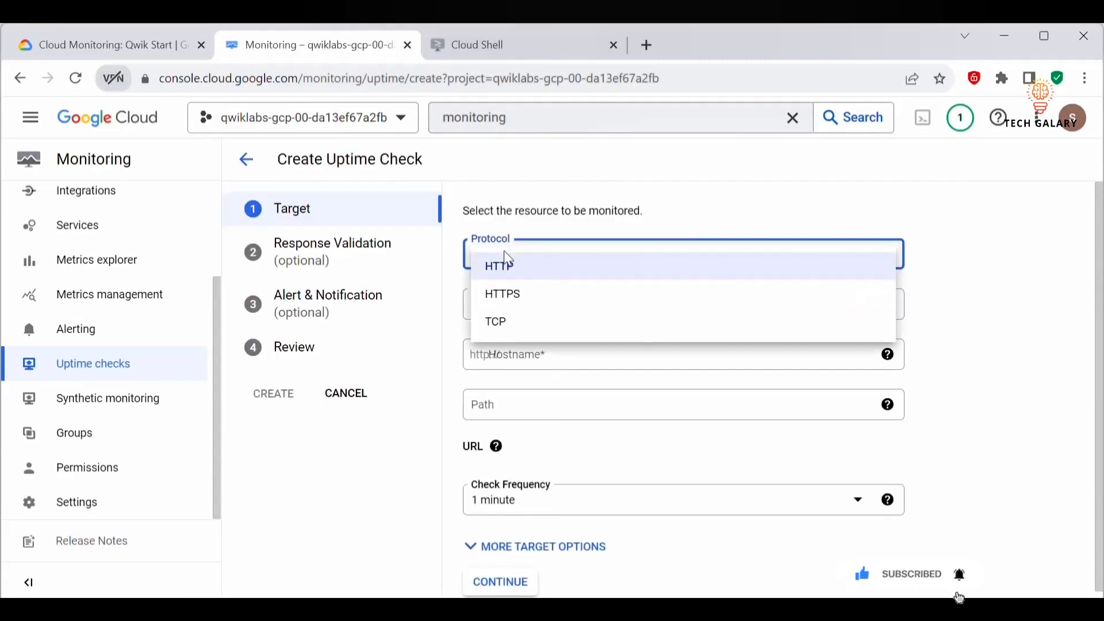
{"action": "left_click", "coordinate": [500, 266]}
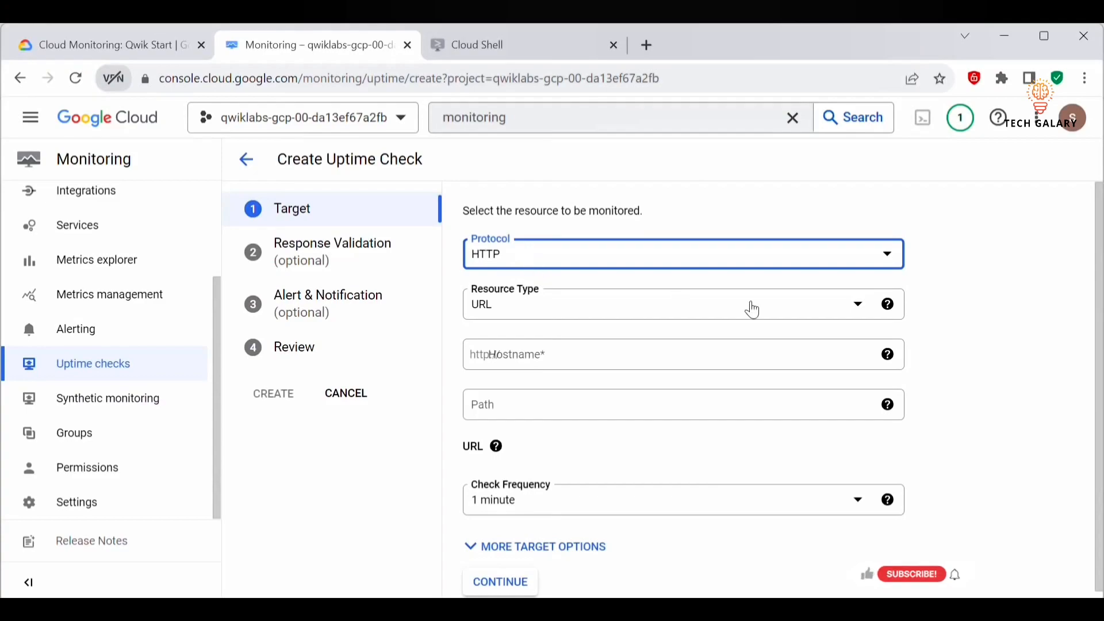
{"action": "left_click", "coordinate": [581, 315]}
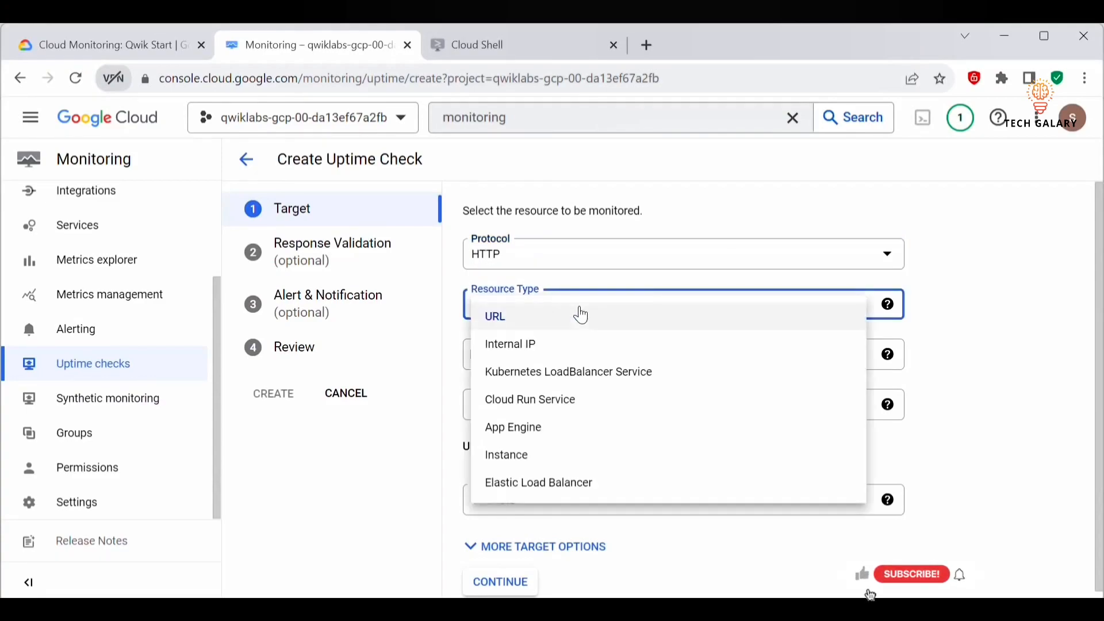
{"action": "left_click", "coordinate": [541, 451]}
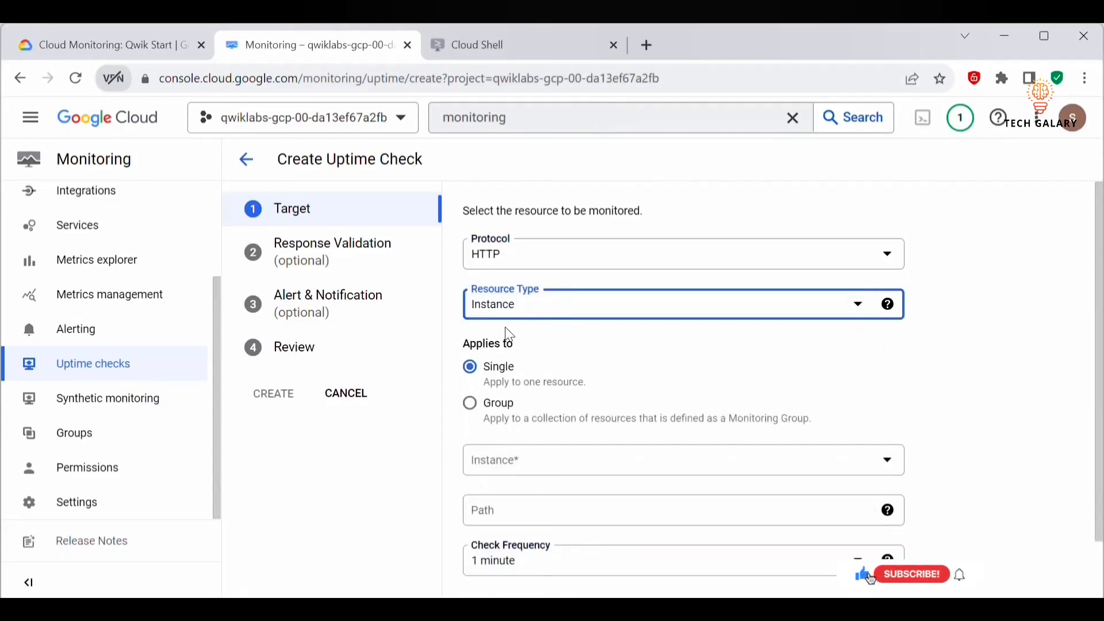
- Choose lamp-1-vm as the single monitored instance, keep the 1 minute check frequency, and continue to response validation
{"action": "scroll", "coordinate": [530, 417], "scroll_direction": "down", "scroll_amount": 1}
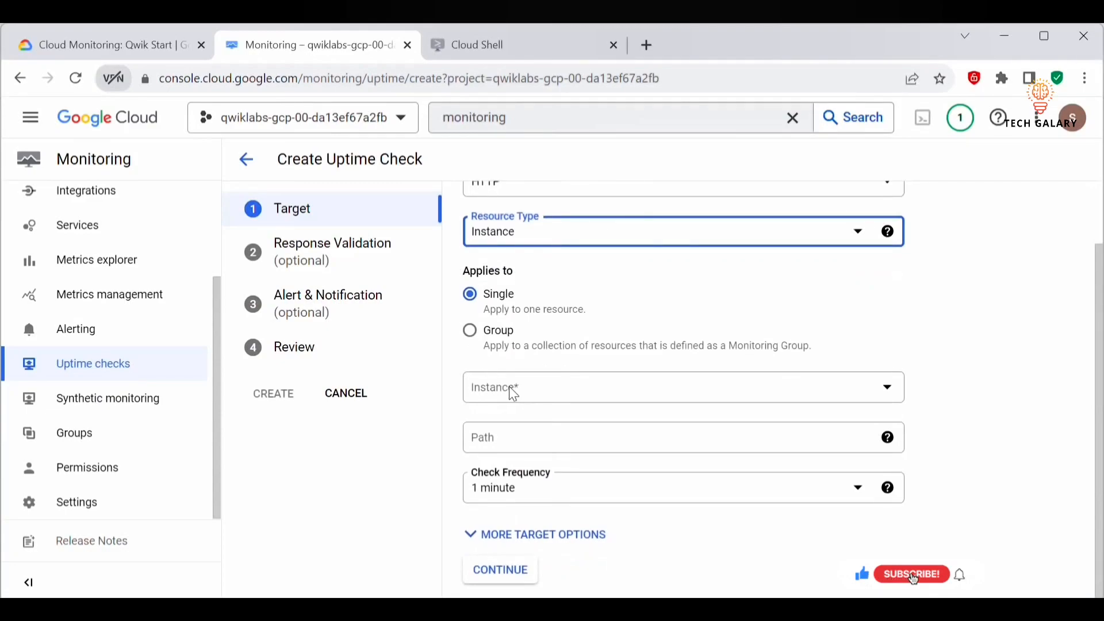
{"action": "scroll", "coordinate": [577, 395], "scroll_direction": "up", "scroll_amount": 1}
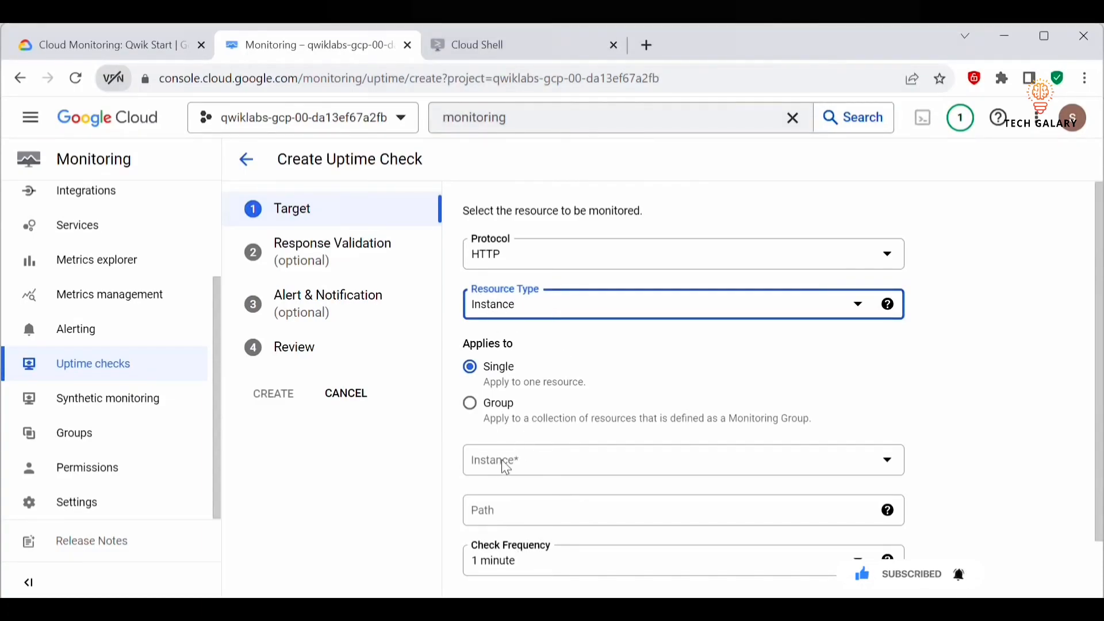
{"action": "scroll", "coordinate": [545, 421], "scroll_direction": "down", "scroll_amount": 1}
{"action": "left_click", "coordinate": [516, 397]}
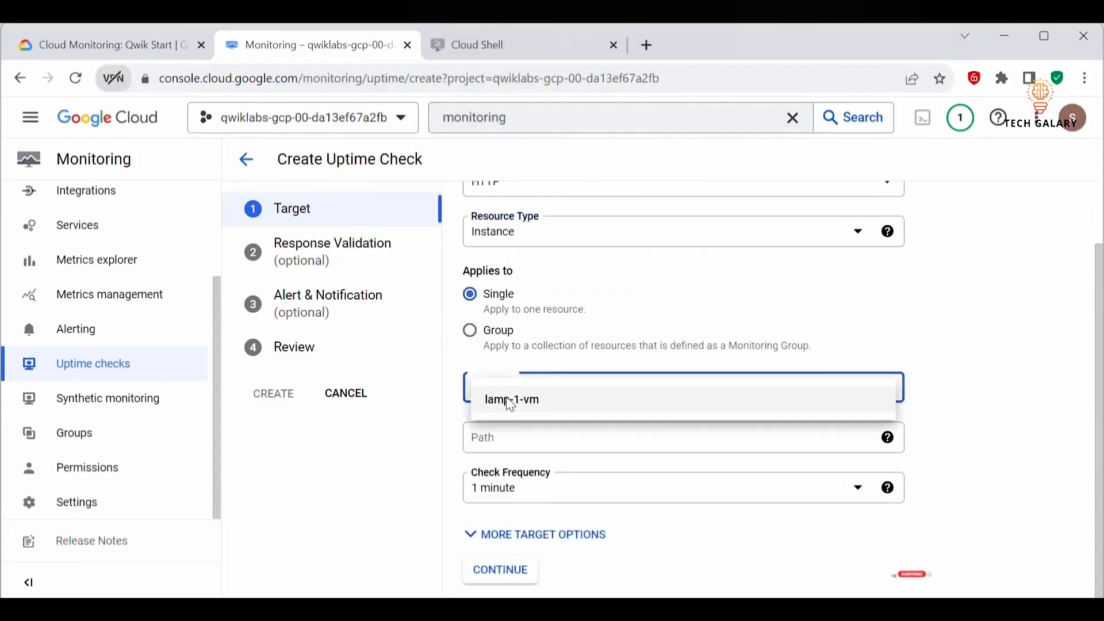
{"action": "left_click", "coordinate": [523, 405]}
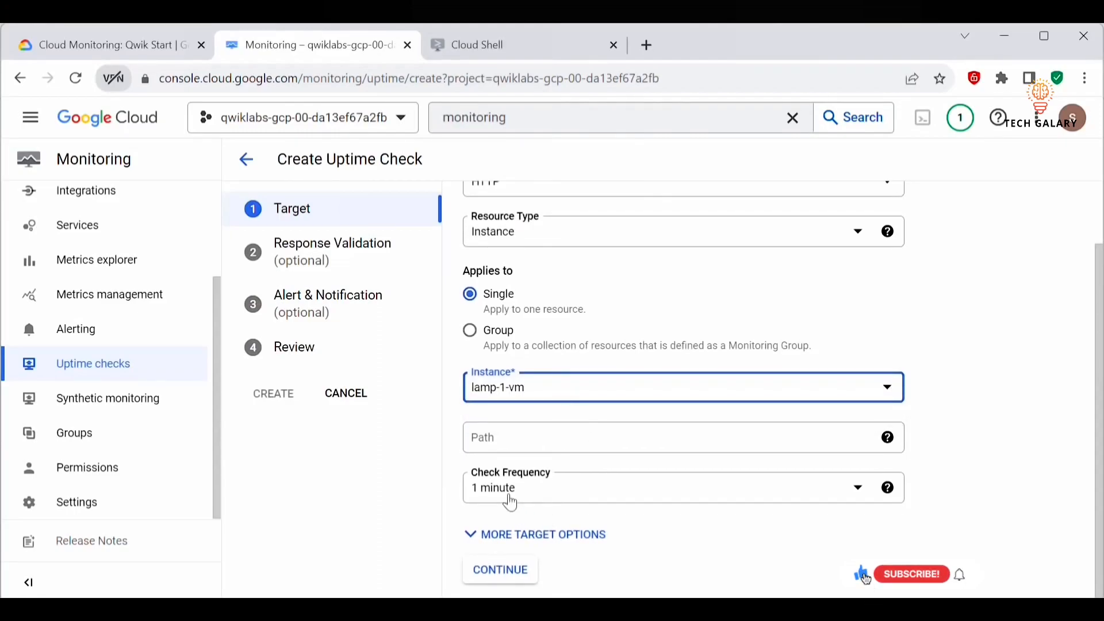
{"action": "left_click", "coordinate": [500, 571]}
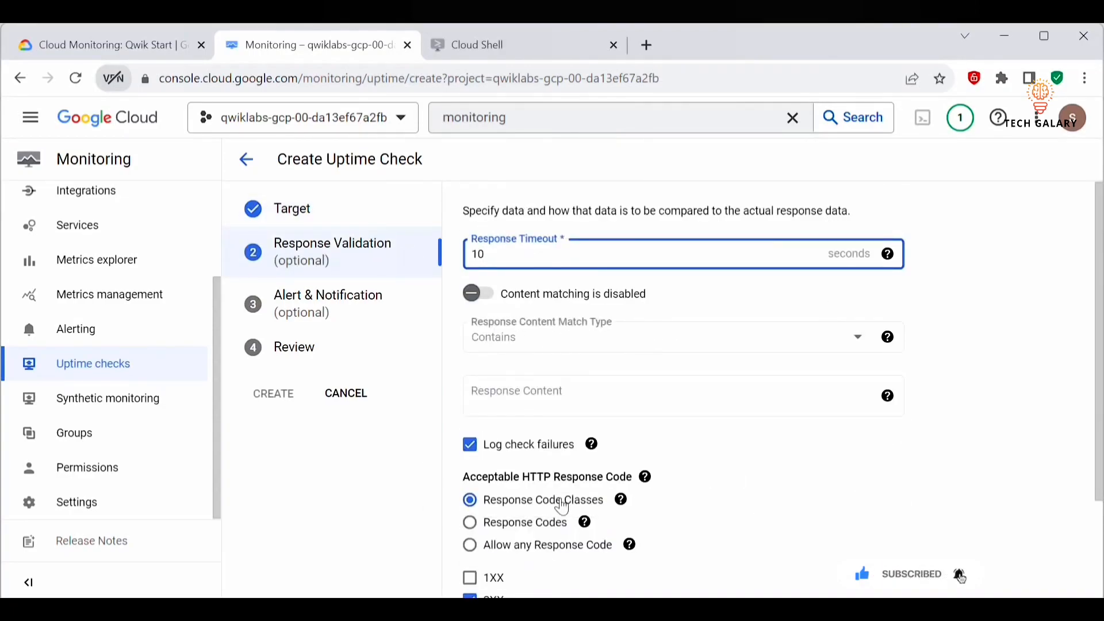
- Accept the default response validation and alert notification settings and proceed to the uptime check's review
{"action": "scroll", "coordinate": [851, 448], "scroll_direction": "down", "scroll_amount": 2}
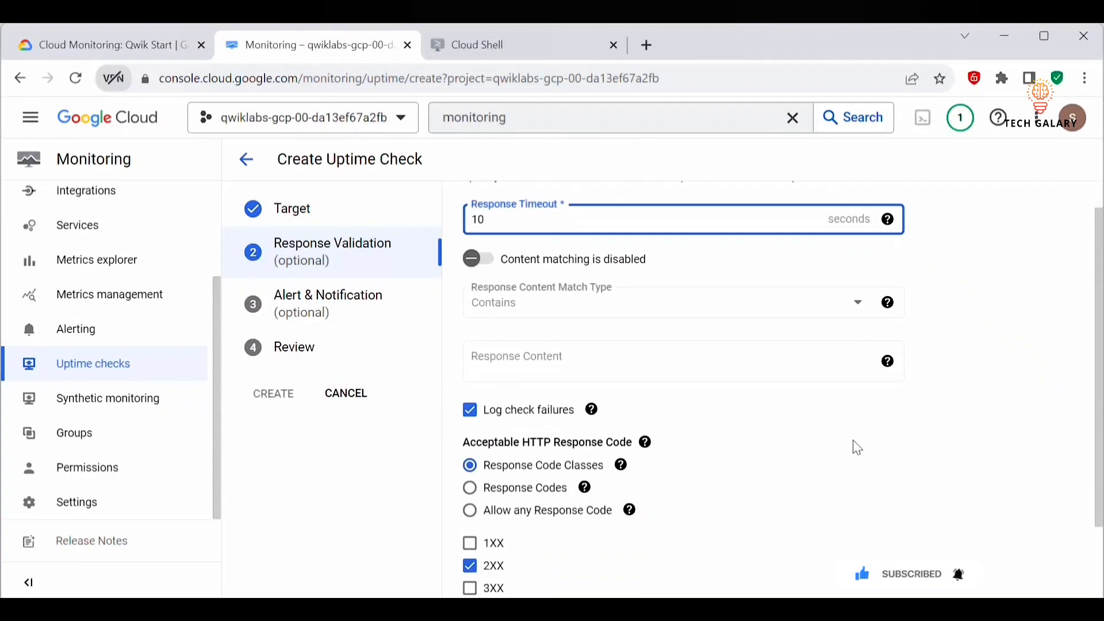
{"action": "left_click", "coordinate": [501, 571]}
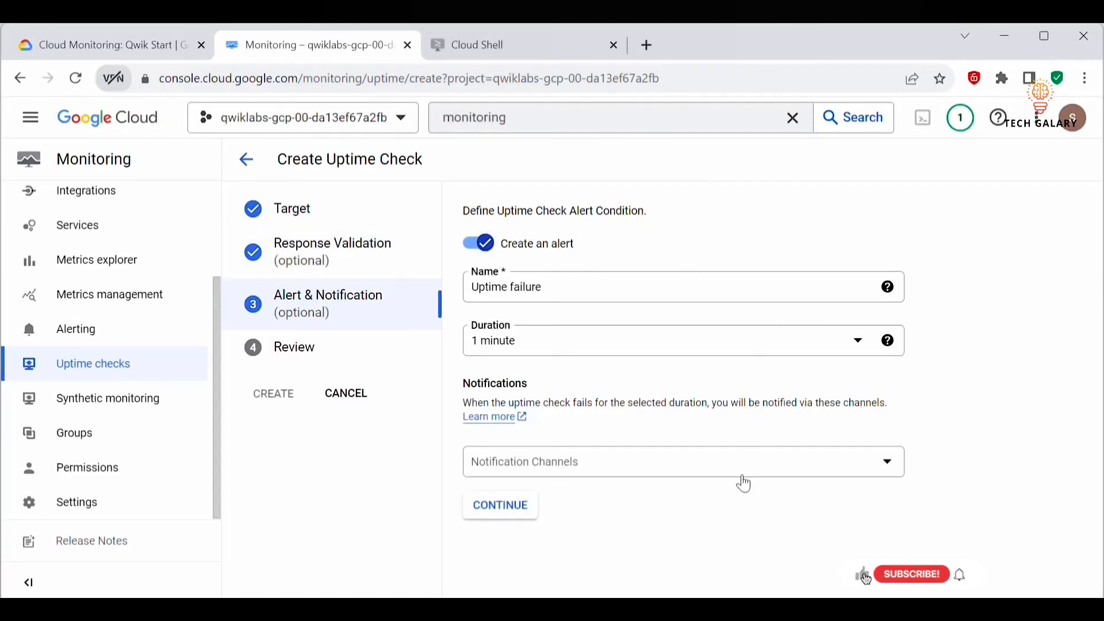
{"action": "left_click", "coordinate": [495, 509]}
- Take the title from the lab instructions and name the uptime check Lamp Uptime Check
{"action": "key", "text": "ctrl+1"}
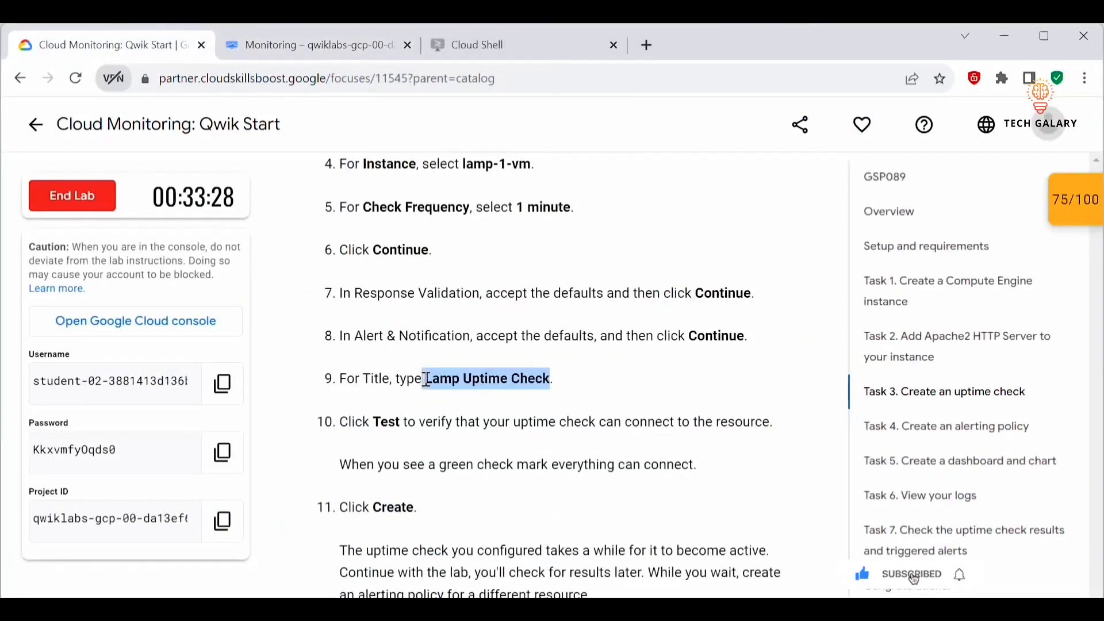
{"action": "left_click", "coordinate": [242, 37]}
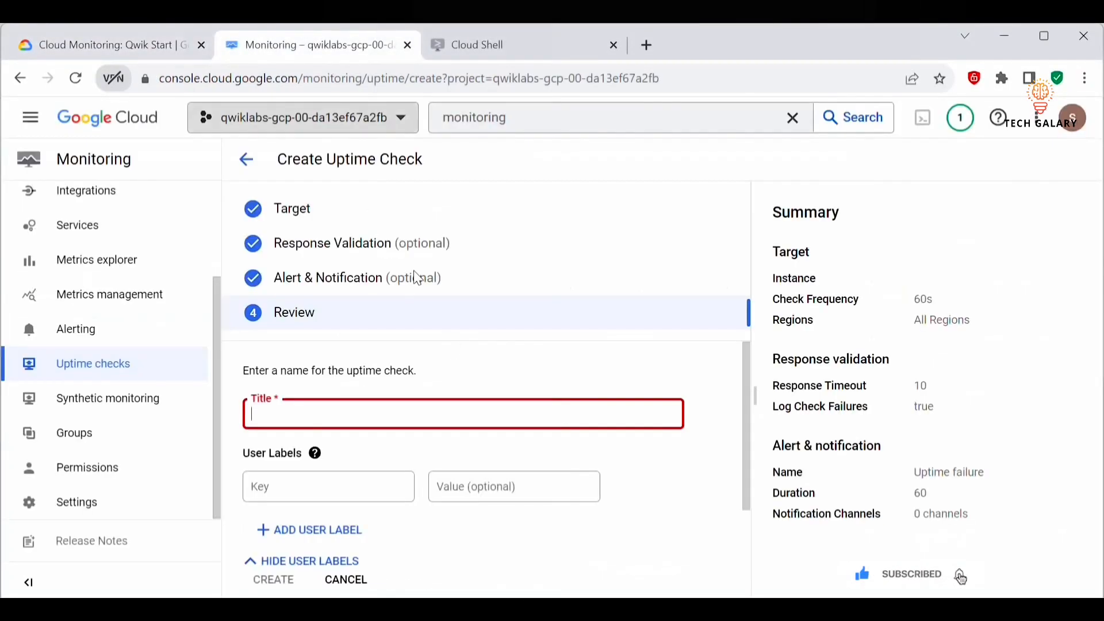
{"action": "type", "text": "Lamp Uptime Check"}
- Test the uptime check against the instance and create it
{"action": "scroll", "coordinate": [419, 411], "scroll_direction": "down", "scroll_amount": 2}
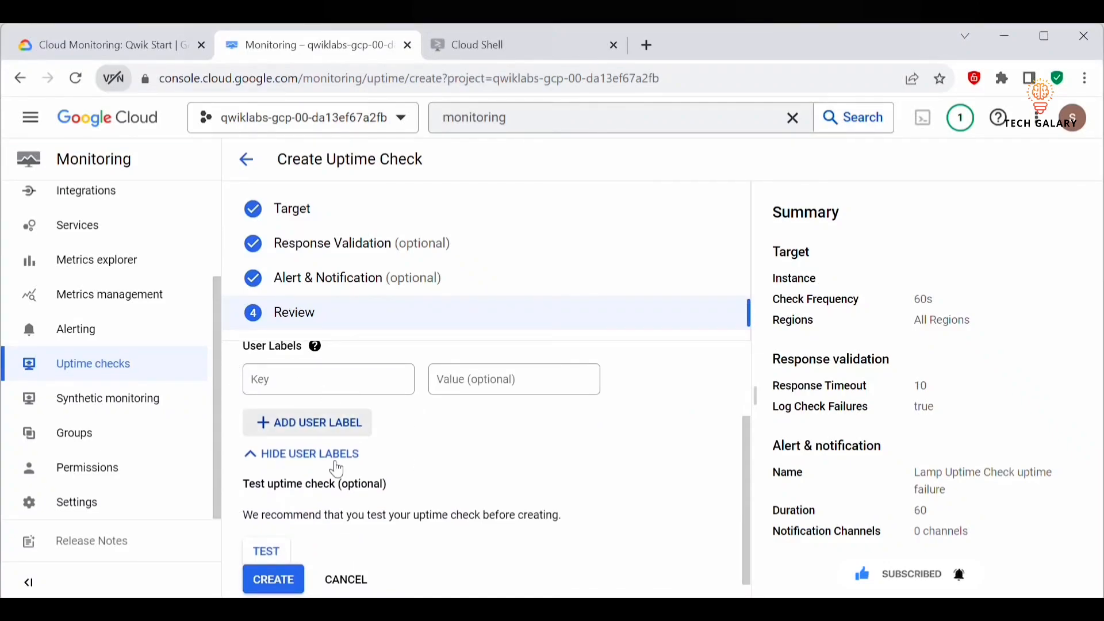
{"action": "left_click", "coordinate": [281, 553]}
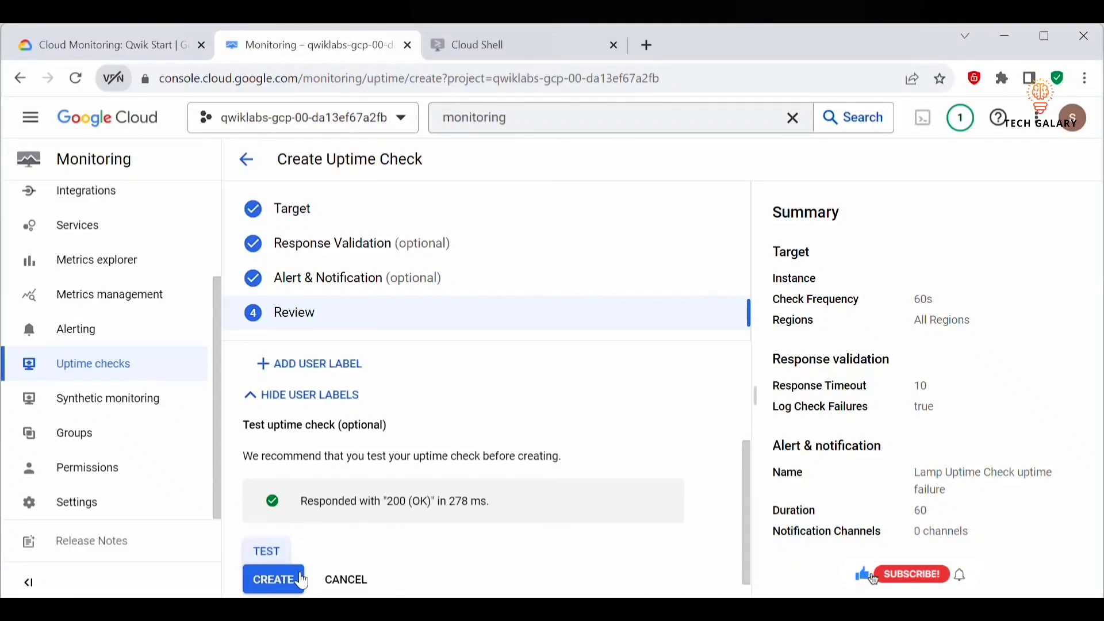
{"action": "left_click", "coordinate": [303, 581]}
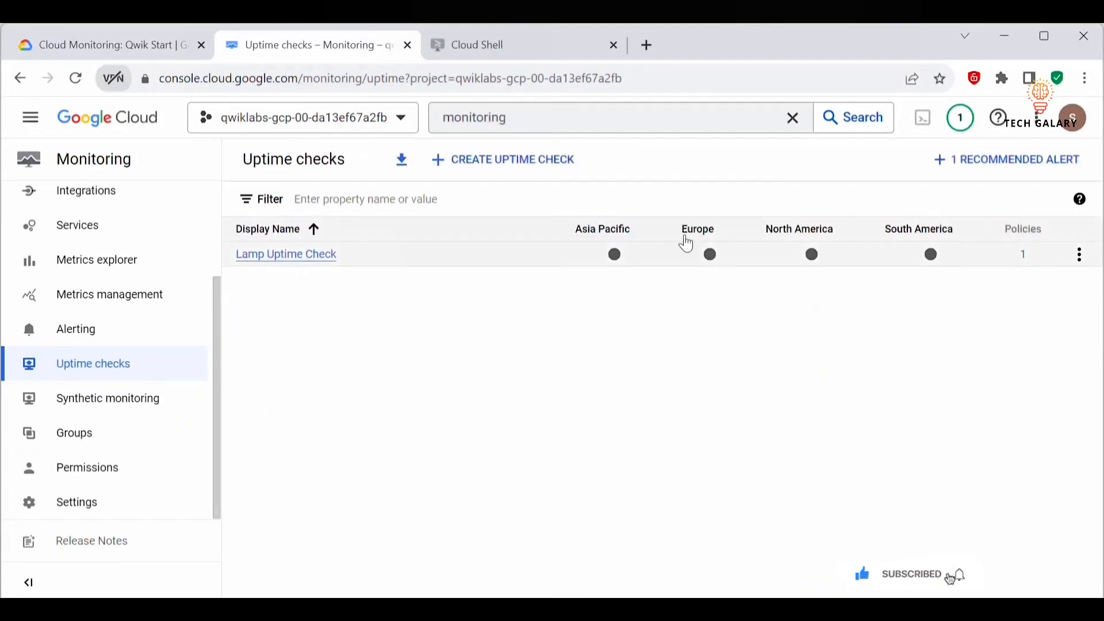
- Start a new alerting policy and turn off showing only active resources and metrics in its metric selection
{"action": "left_click", "coordinate": [89, 329]}
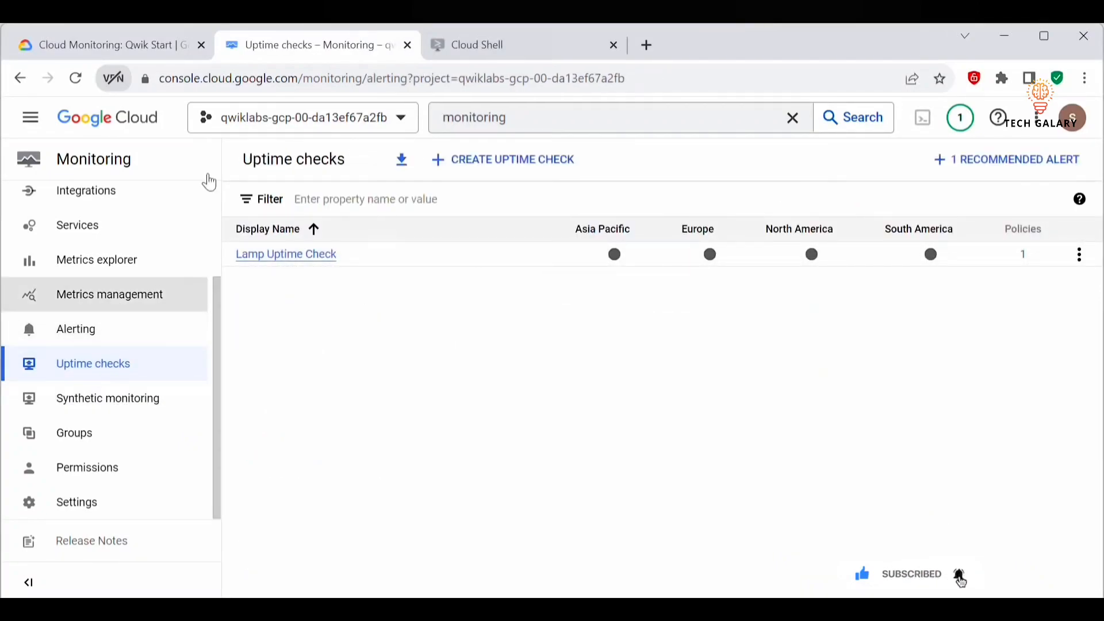
{"action": "left_click", "coordinate": [384, 167]}
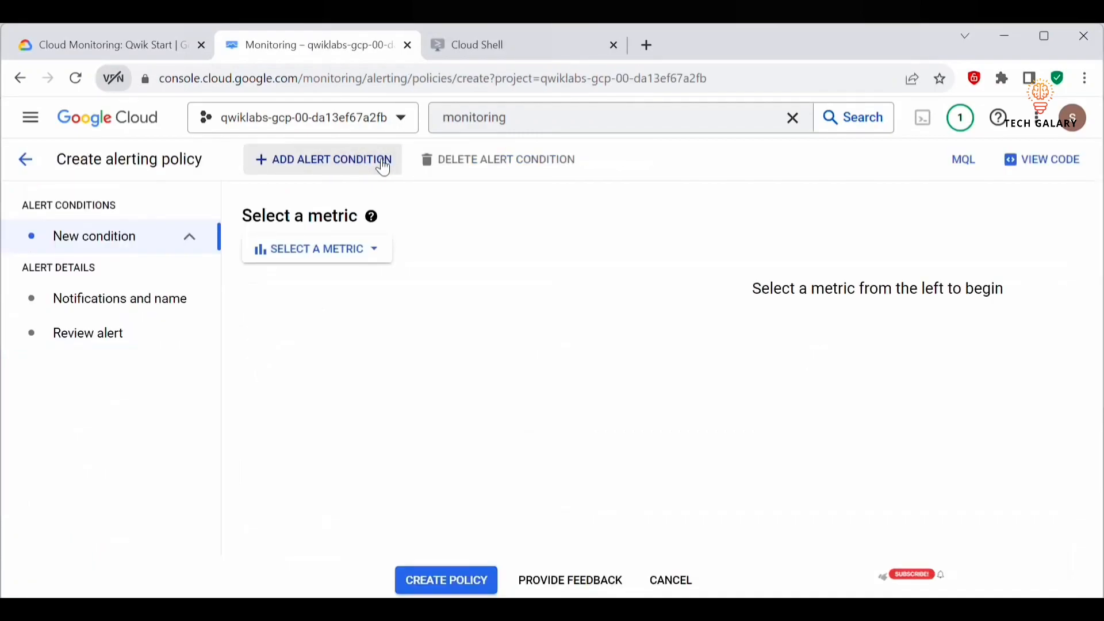
{"action": "left_click", "coordinate": [368, 251]}
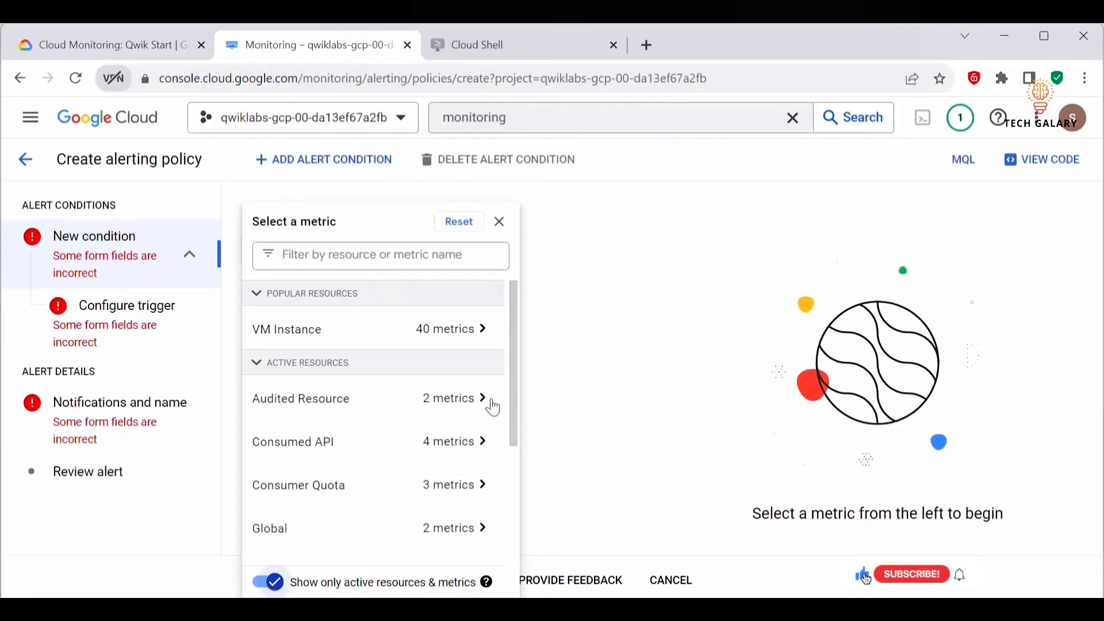
{"action": "left_click", "coordinate": [270, 592]}
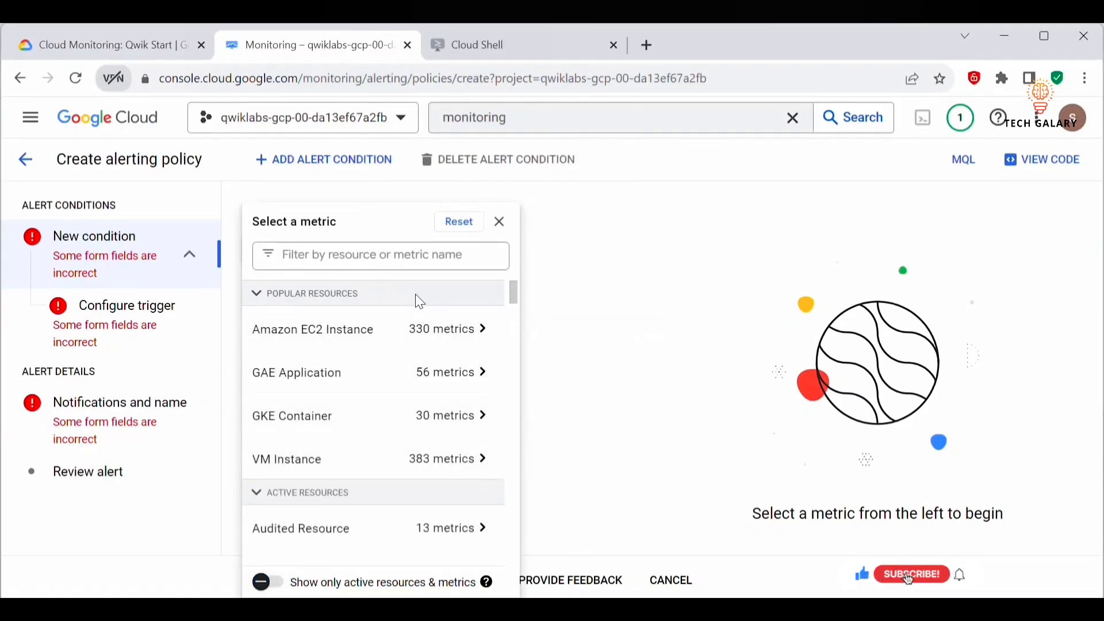
- Filter the metrics by Network traffic and pick the VM Instance Interface metric Network traffic (agent.googleapis.com/interface/traffic) for the condition
{"action": "left_click", "coordinate": [379, 253]}
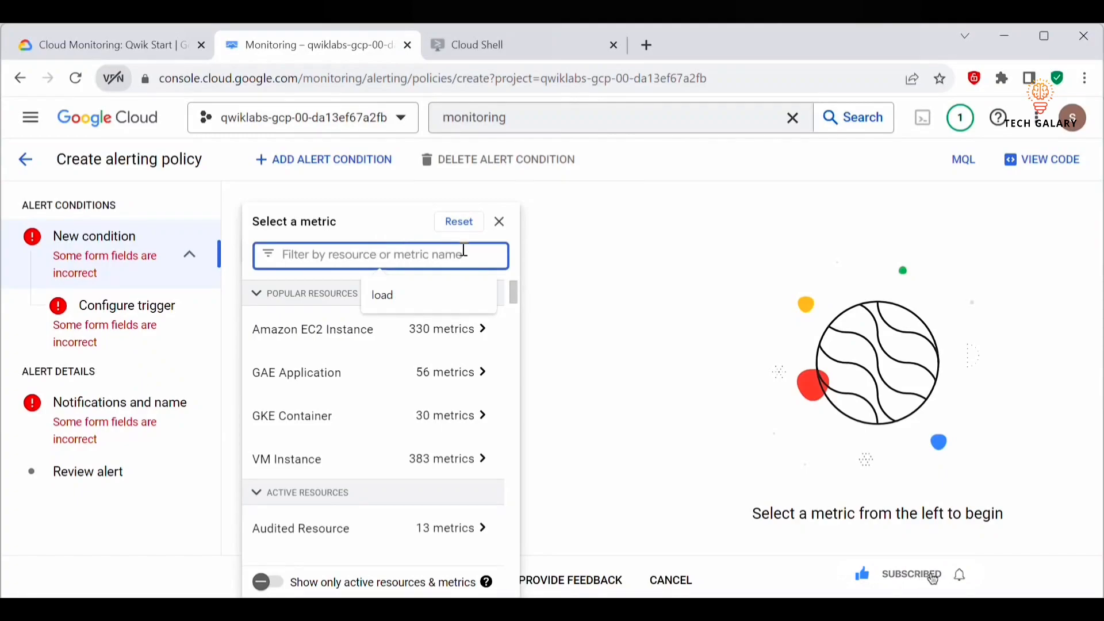
{"action": "type", "text": "Network traffic"}
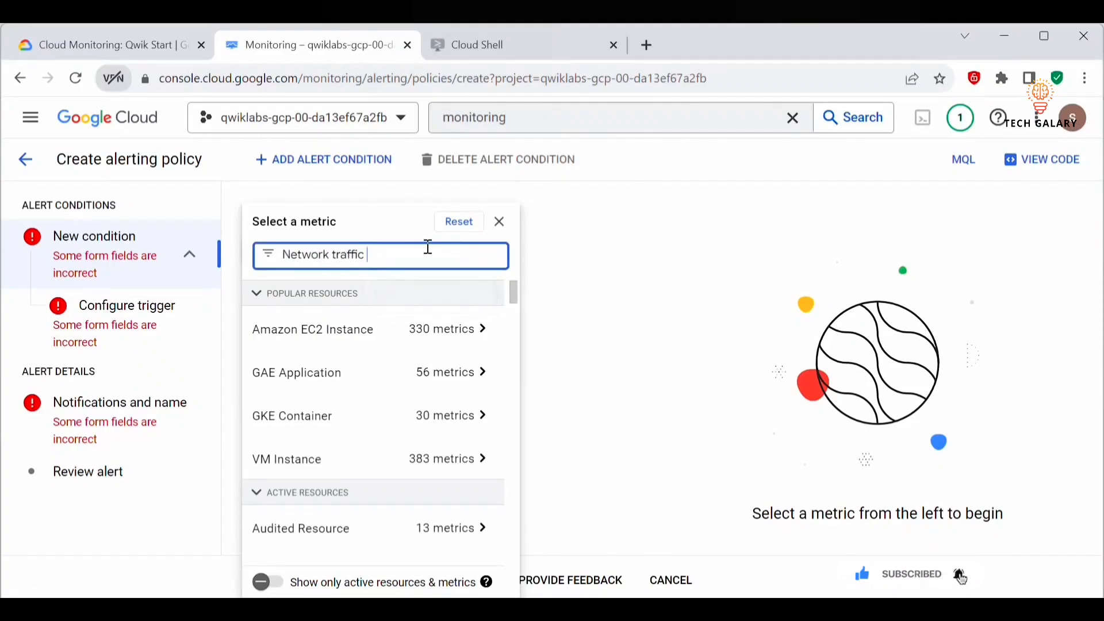
{"action": "left_click", "coordinate": [432, 384]}
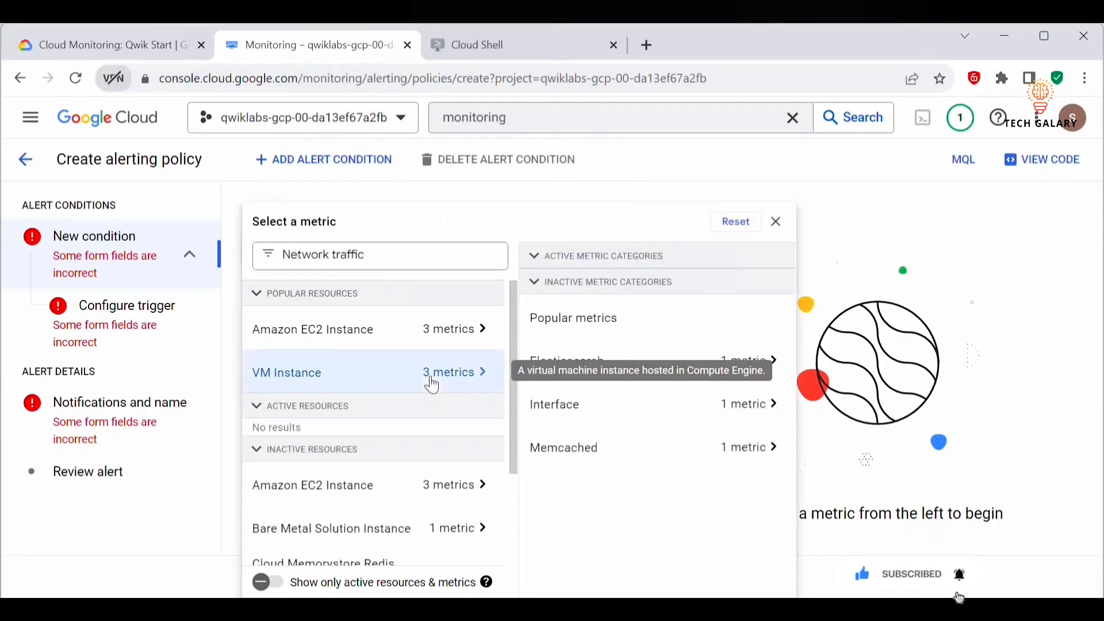
{"action": "left_click", "coordinate": [636, 413]}
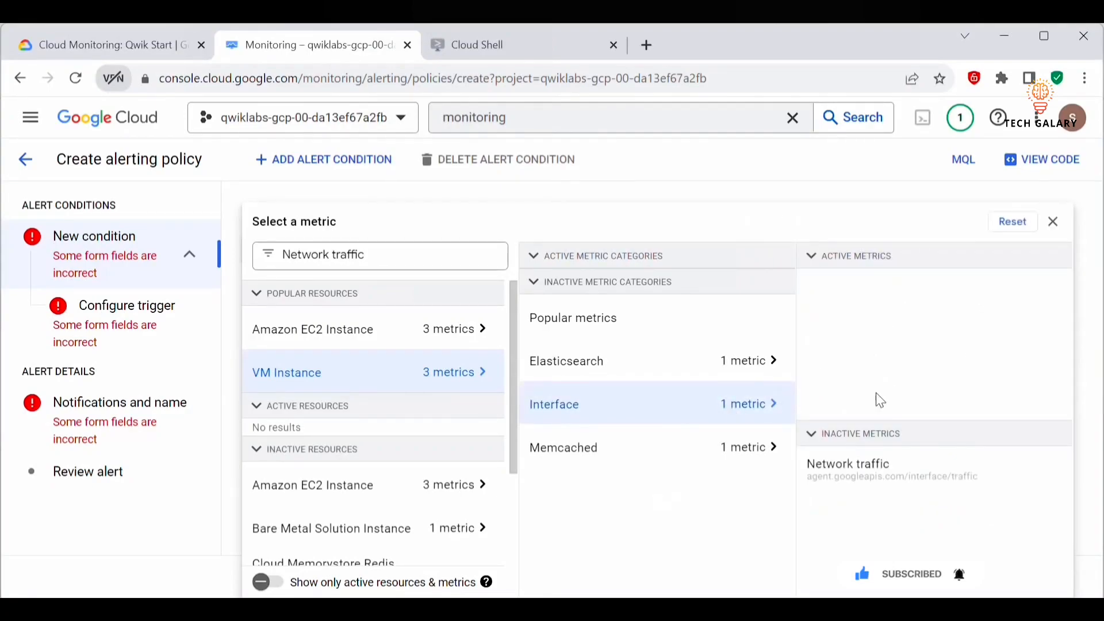
{"action": "mouse_move", "coordinate": [895, 473]}
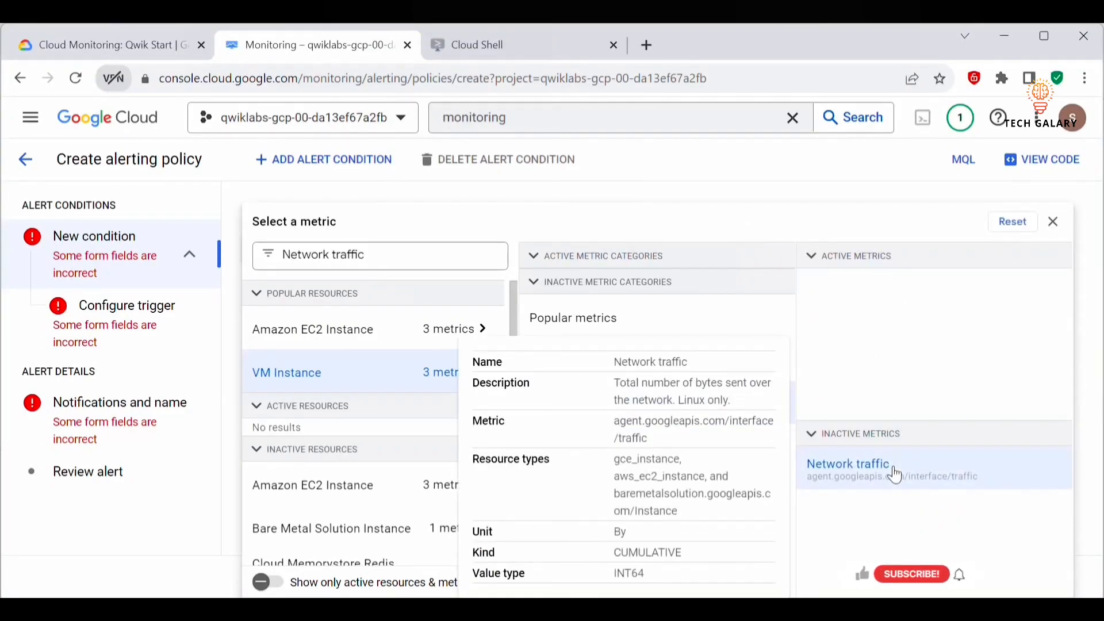
{"action": "left_click", "coordinate": [895, 475]}
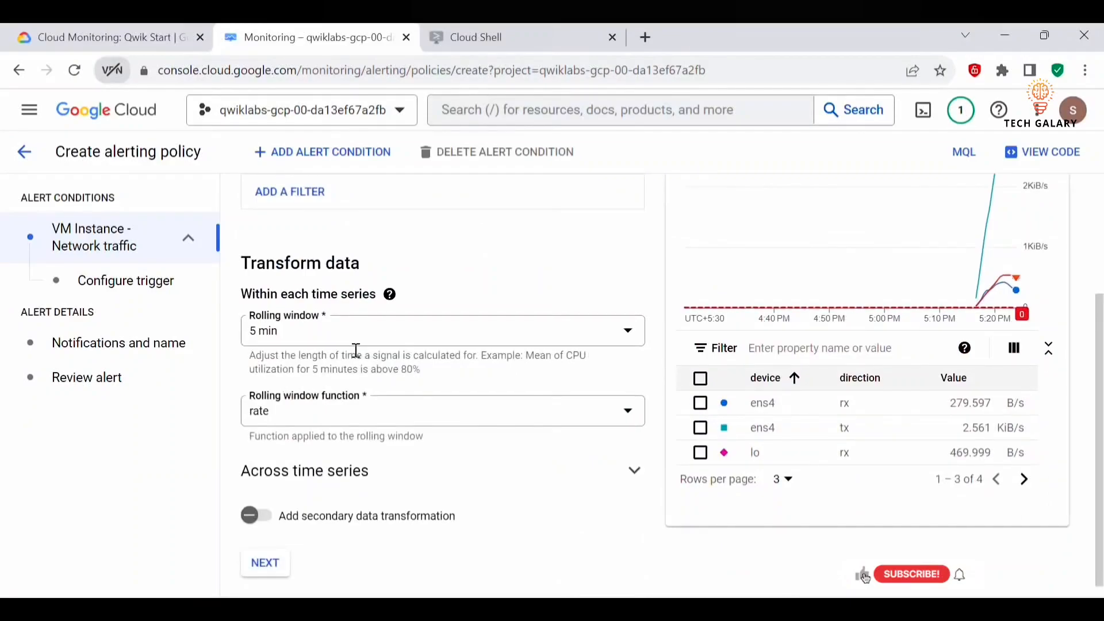
- Proceed to the alert trigger settings of the network traffic condition and set the threshold value to 500
{"action": "mouse_move", "coordinate": [390, 292]}
{"action": "left_click", "coordinate": [265, 569]}
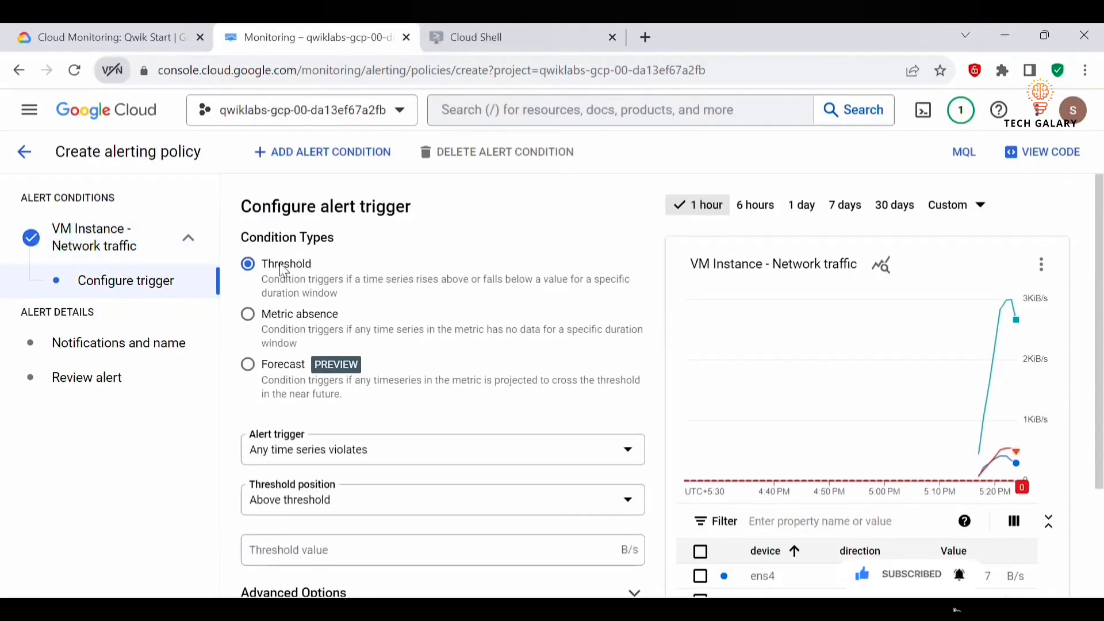
{"action": "scroll", "coordinate": [493, 385], "scroll_direction": "down", "scroll_amount": 2}
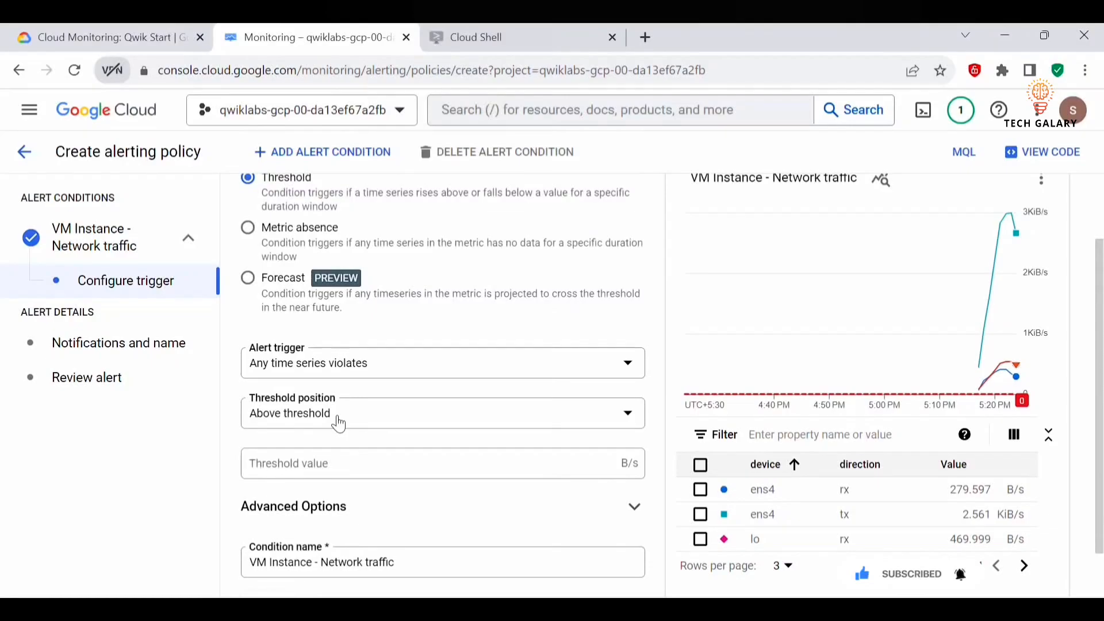
{"action": "scroll", "coordinate": [412, 426], "scroll_direction": "down", "scroll_amount": 1}
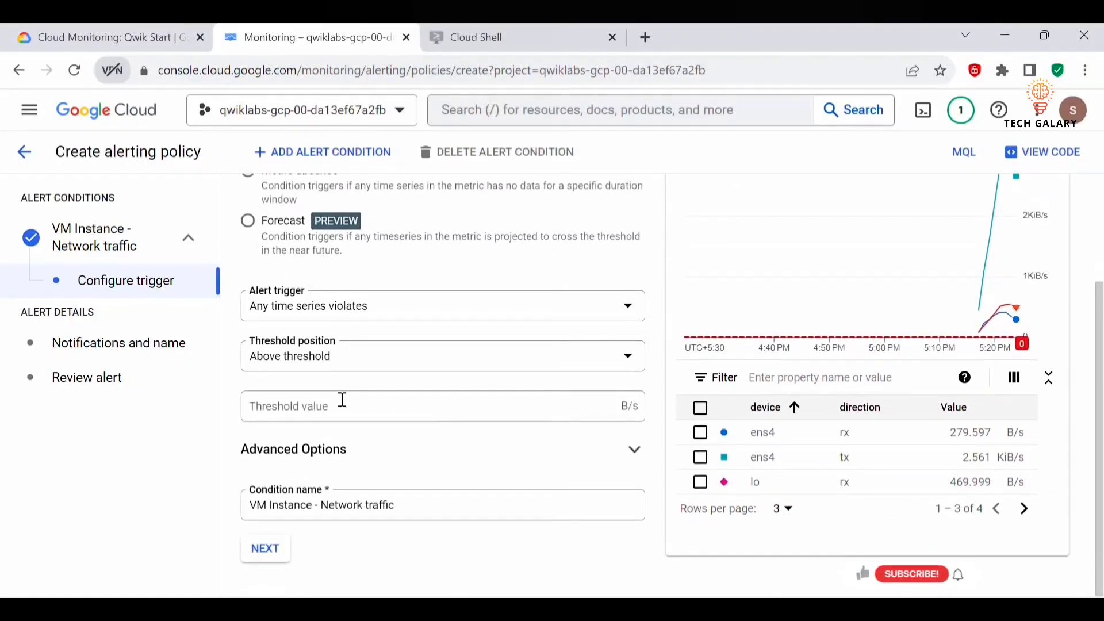
{"action": "left_click", "coordinate": [29, 27]}
{"action": "left_click", "coordinate": [329, 418]}
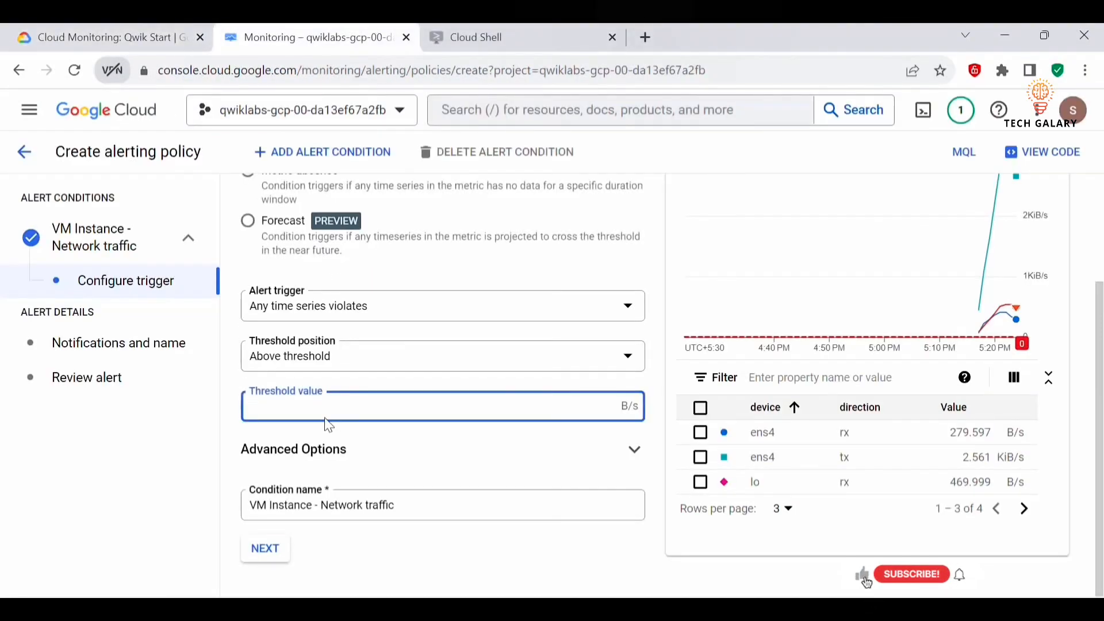
{"action": "type", "text": "500"}
- Set the retest window in the trigger's advanced options to 1 min and continue to the notification settings
{"action": "left_click", "coordinate": [570, 454]}
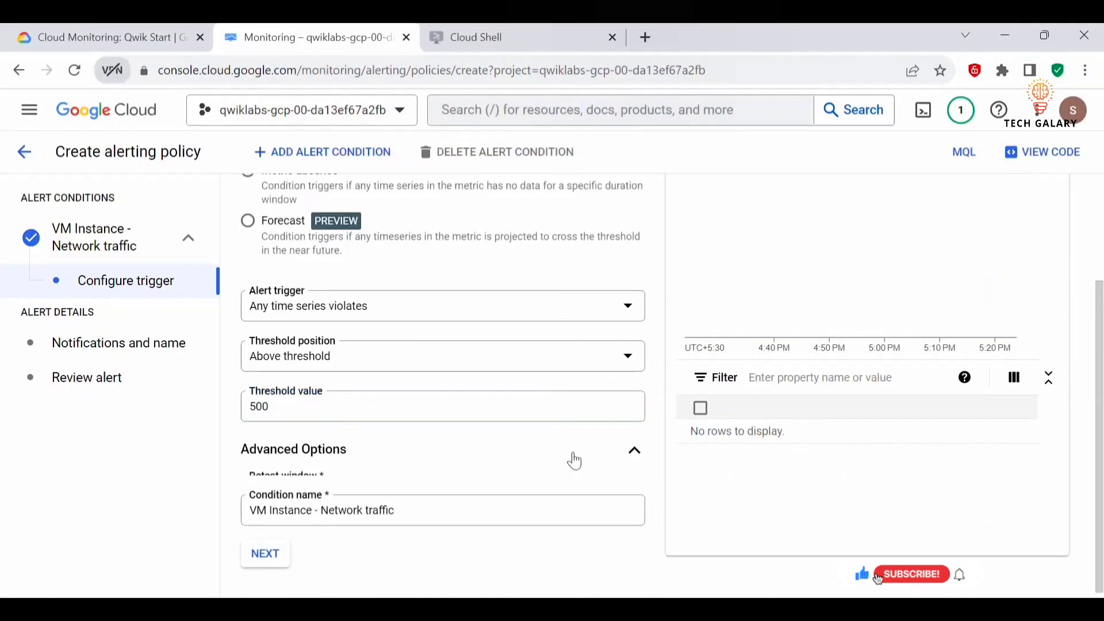
{"action": "scroll", "coordinate": [567, 458], "scroll_direction": "down", "scroll_amount": 1}
{"action": "scroll", "coordinate": [567, 458], "scroll_direction": "down", "scroll_amount": 1}
{"action": "left_click", "coordinate": [347, 410]}
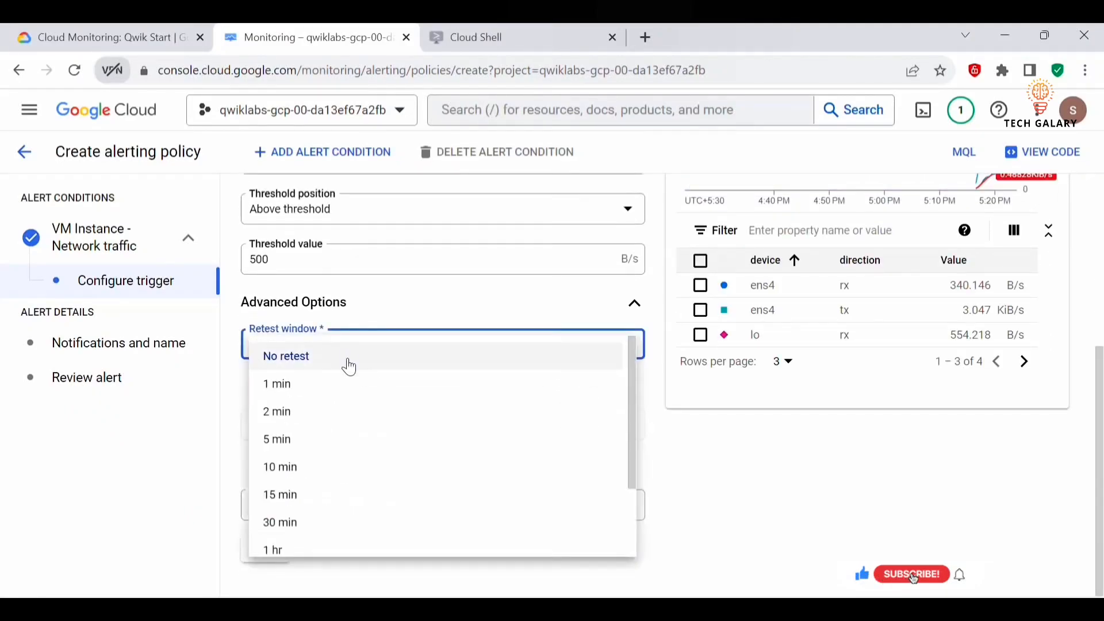
{"action": "left_click", "coordinate": [325, 392]}
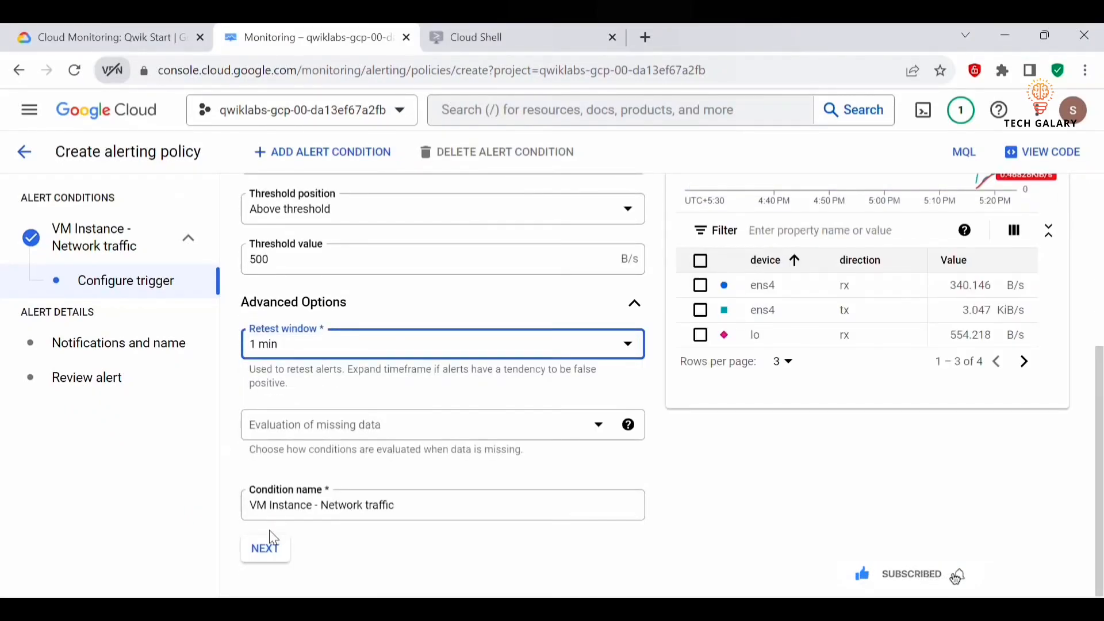
{"action": "left_click", "coordinate": [261, 551]}
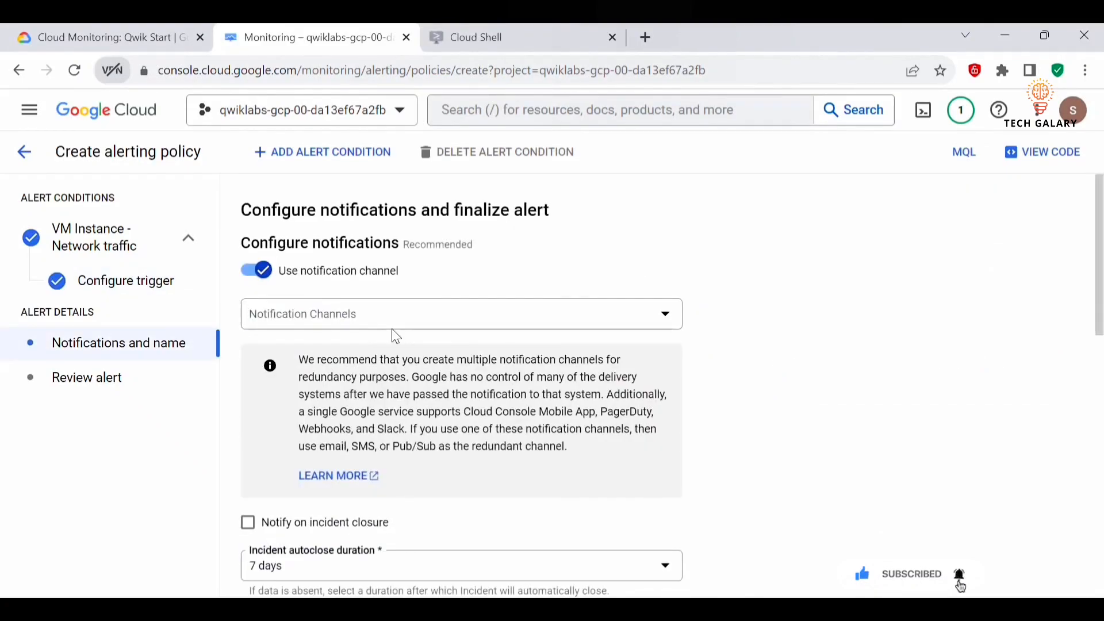
- Open the notification channel management page from the policy's notification channel selection and find the email channels
{"action": "left_click", "coordinate": [401, 322]}
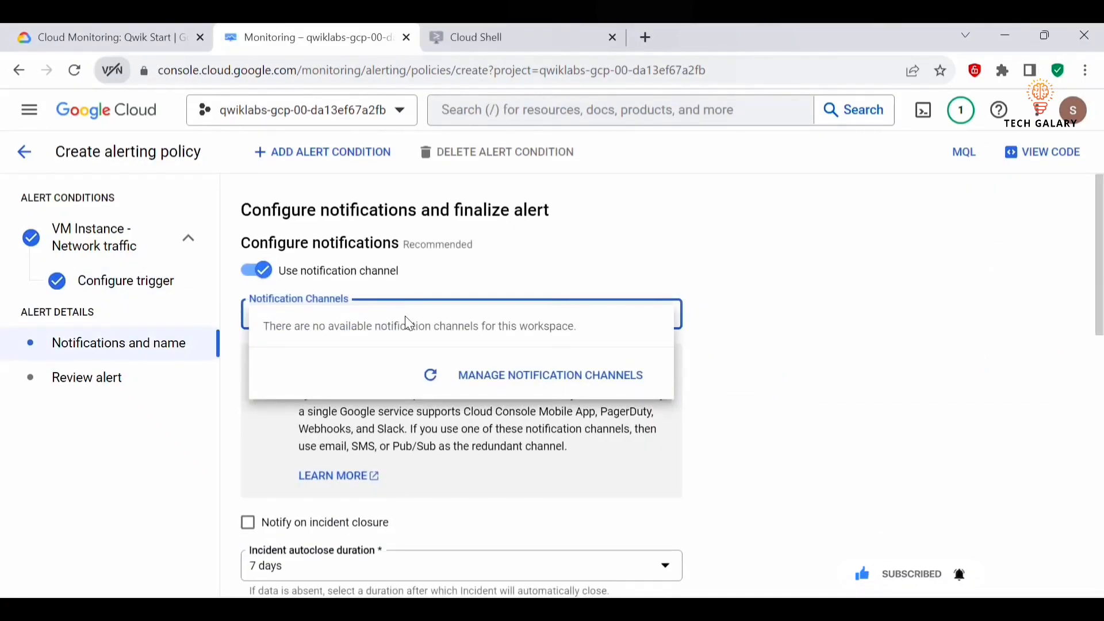
{"action": "left_click", "coordinate": [513, 382]}
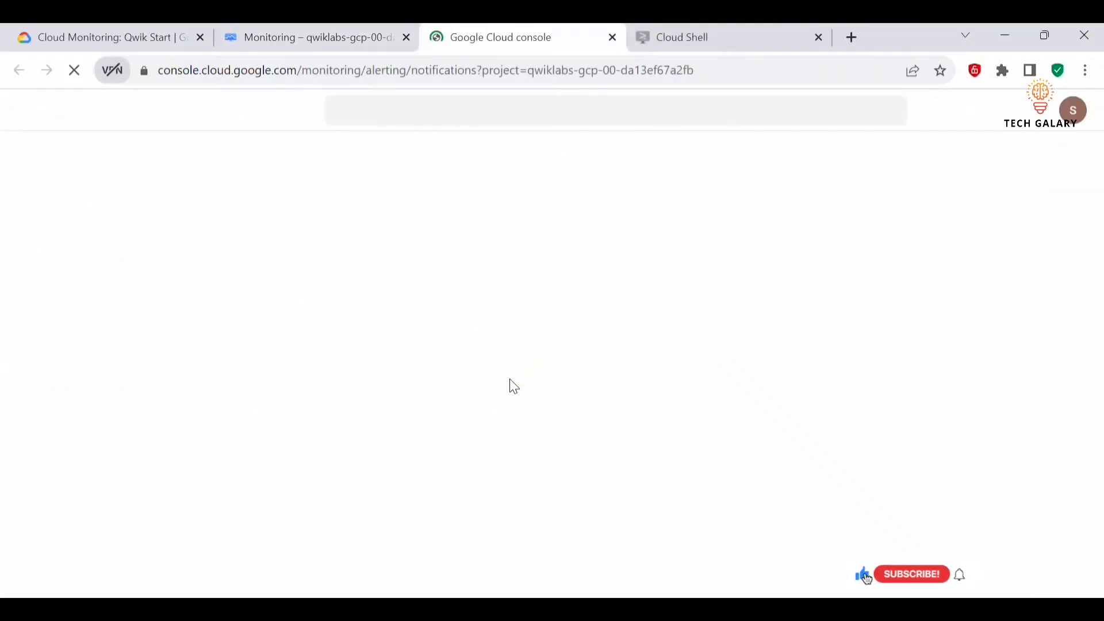
{"action": "scroll", "coordinate": [572, 302], "scroll_direction": "down", "scroll_amount": 3}
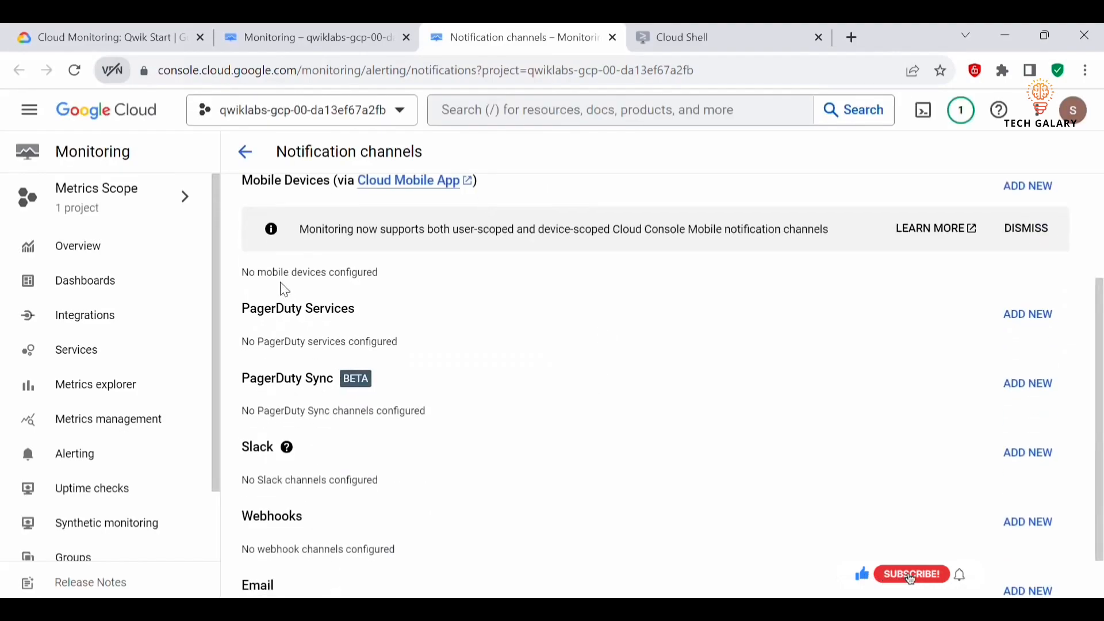
{"action": "scroll", "coordinate": [438, 443], "scroll_direction": "down", "scroll_amount": 2}
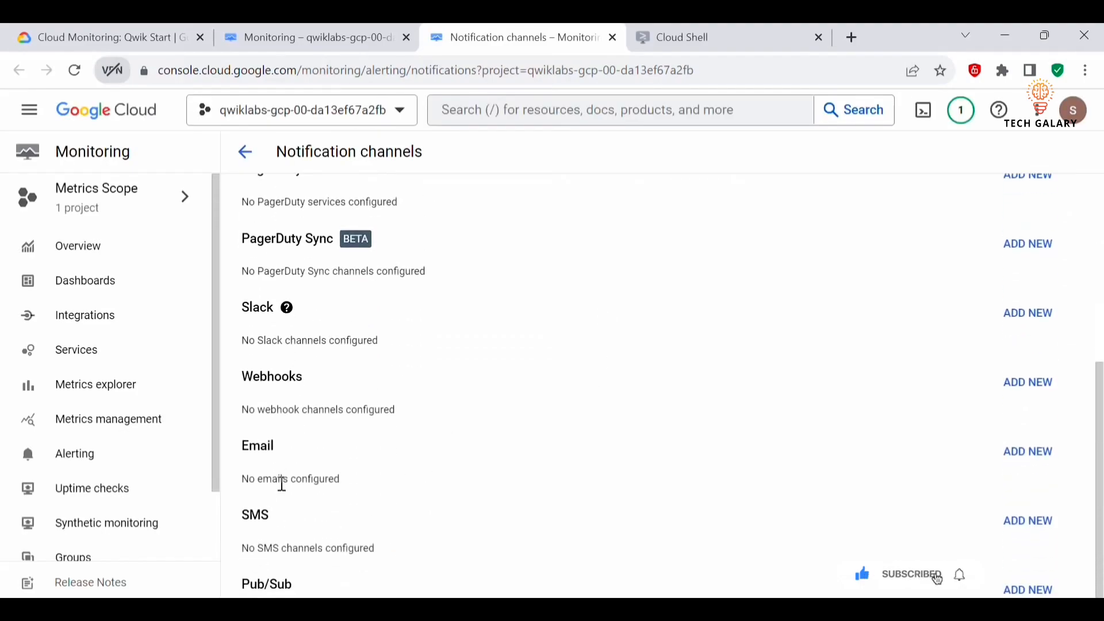
- Create an email notification channel with the recipient's email address and the display name Infra Notification
{"action": "left_click", "coordinate": [1029, 452]}
{"action": "left_click", "coordinate": [414, 368]}
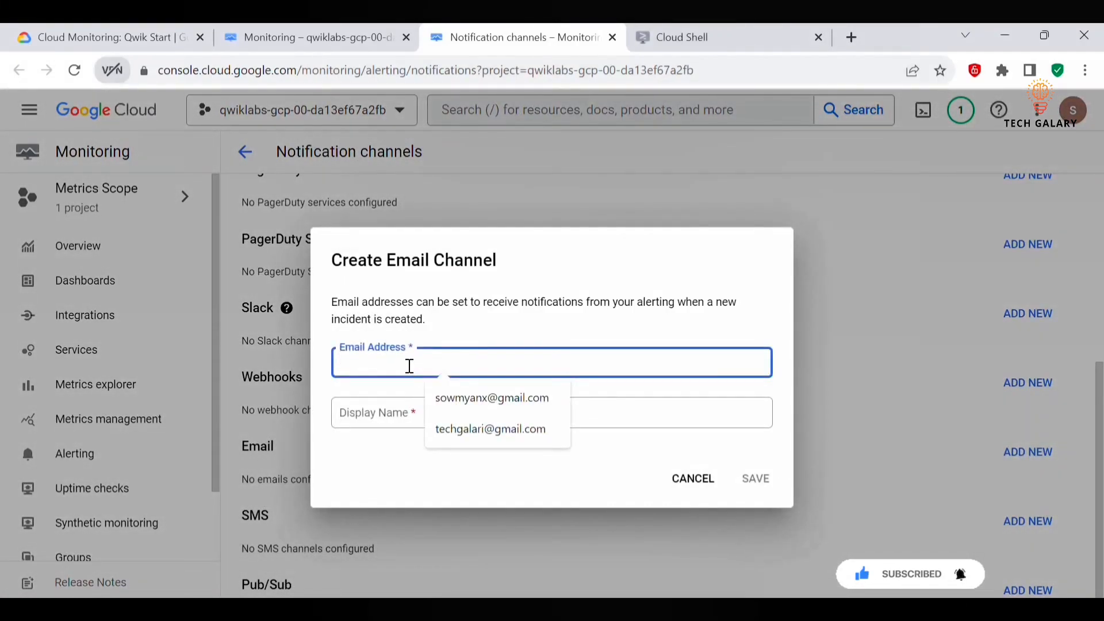
{"action": "left_click", "coordinate": [445, 431]}
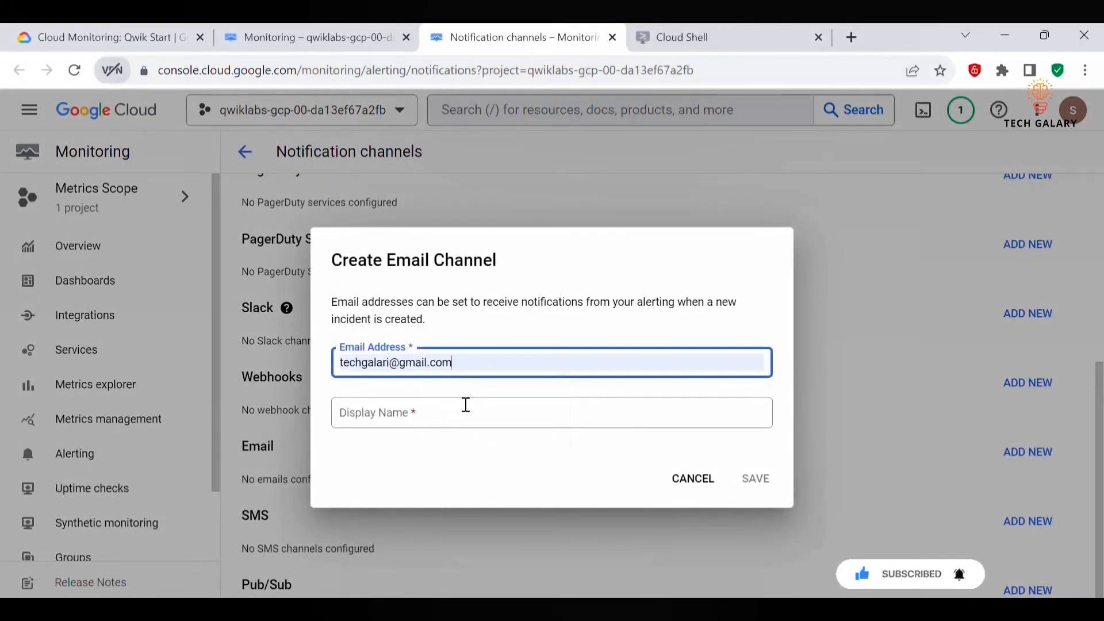
{"action": "left_click", "coordinate": [377, 421]}
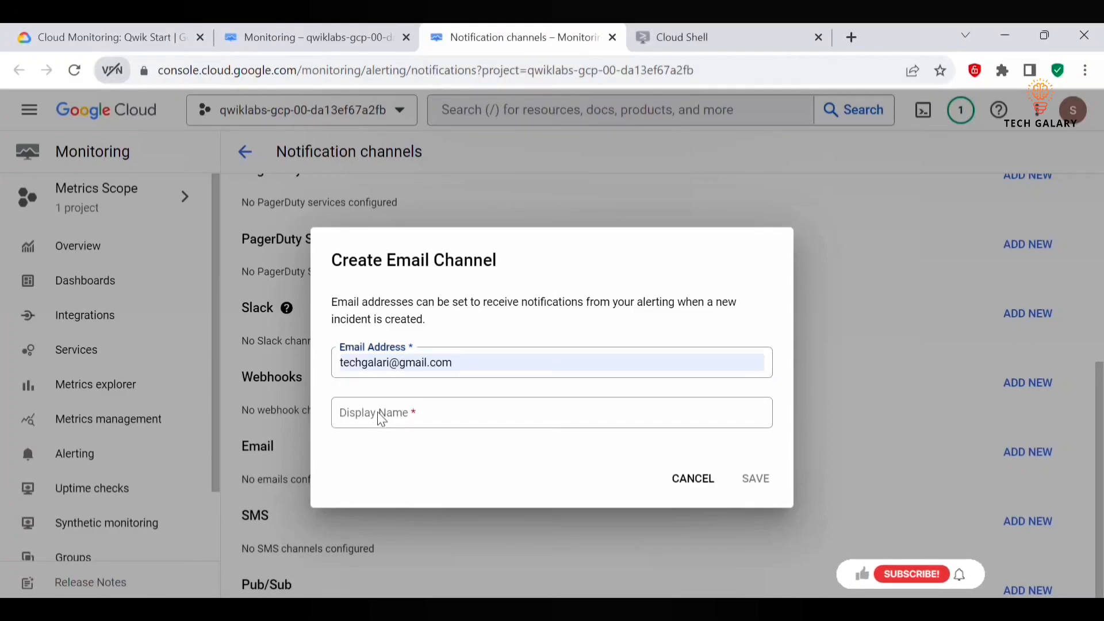
{"action": "left_click", "coordinate": [460, 479]}
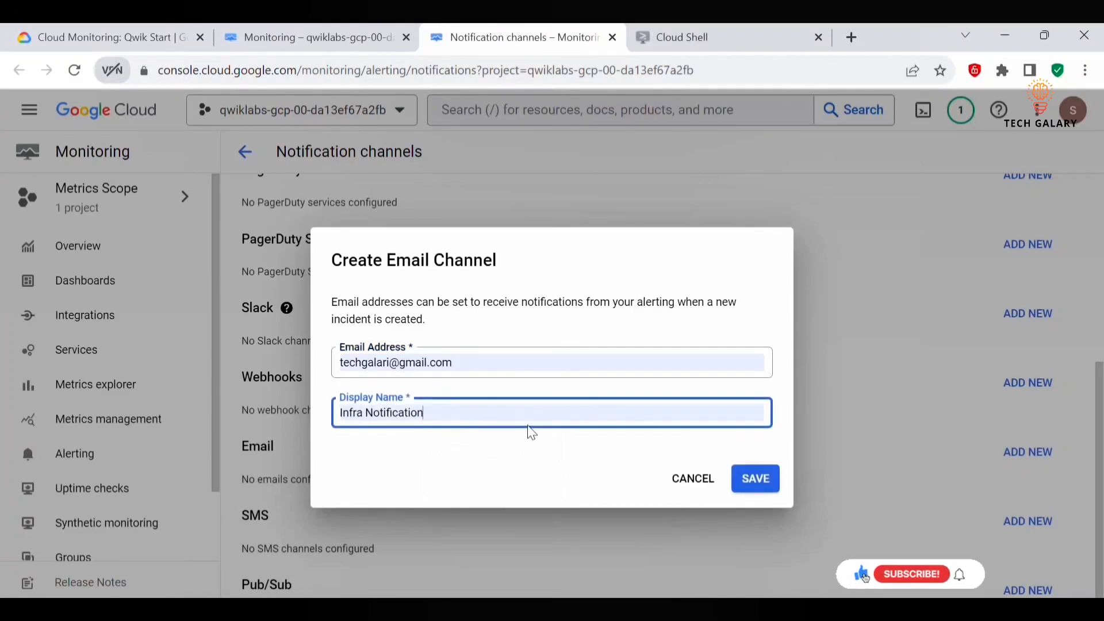
{"action": "left_click", "coordinate": [758, 481]}
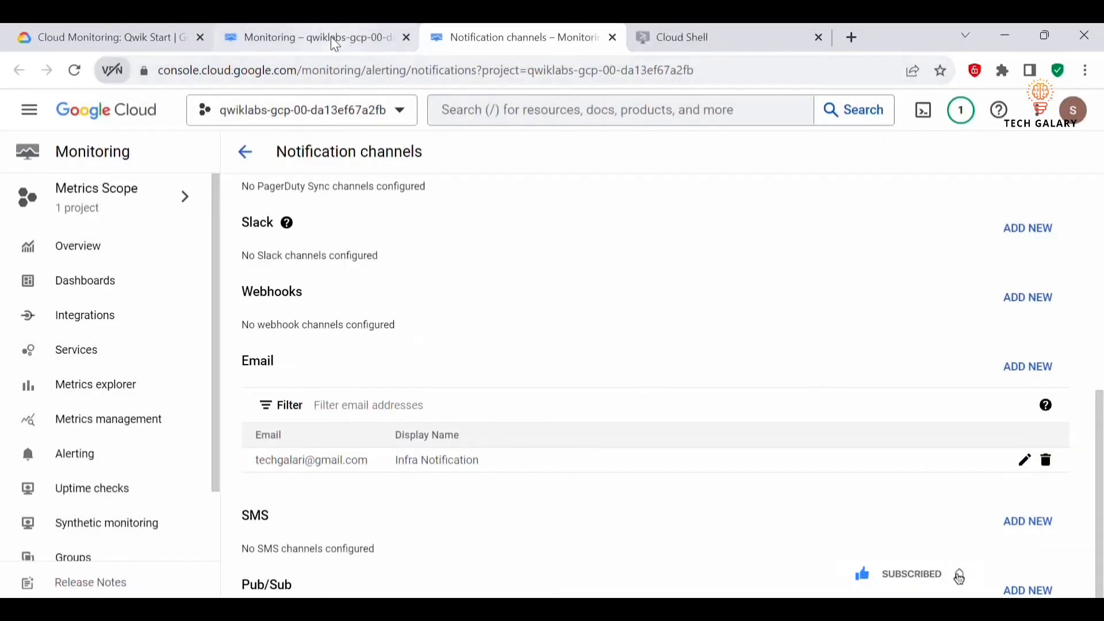
- Return to the alerting policy, refresh its notification channels and assign the Infra Notification email channel
{"action": "left_click", "coordinate": [345, 37]}
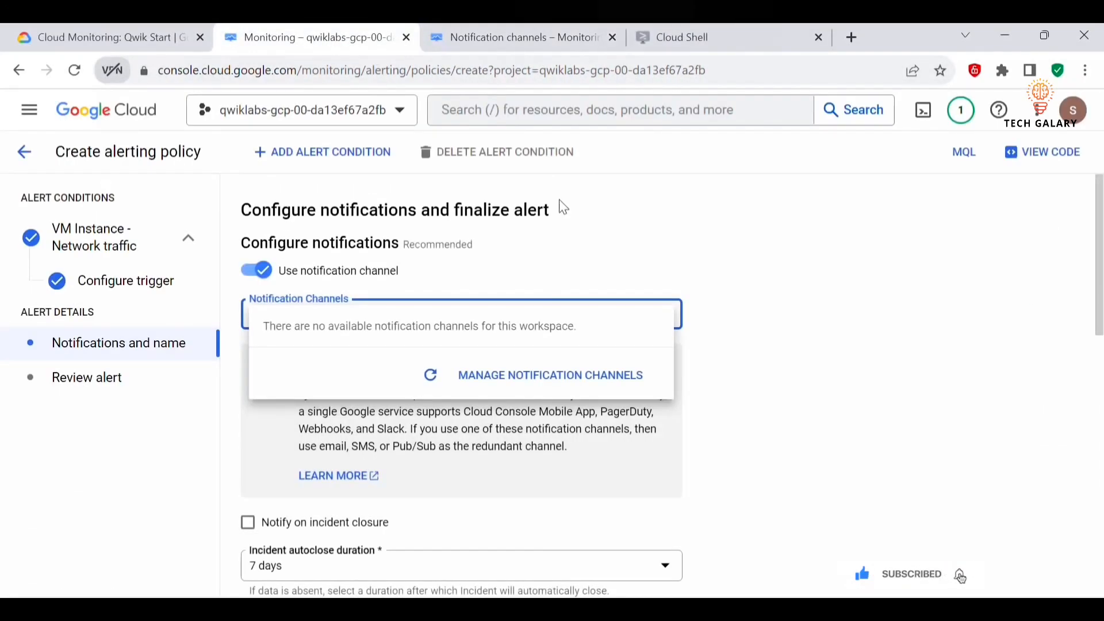
{"action": "left_click", "coordinate": [437, 387]}
{"action": "left_click", "coordinate": [418, 318]}
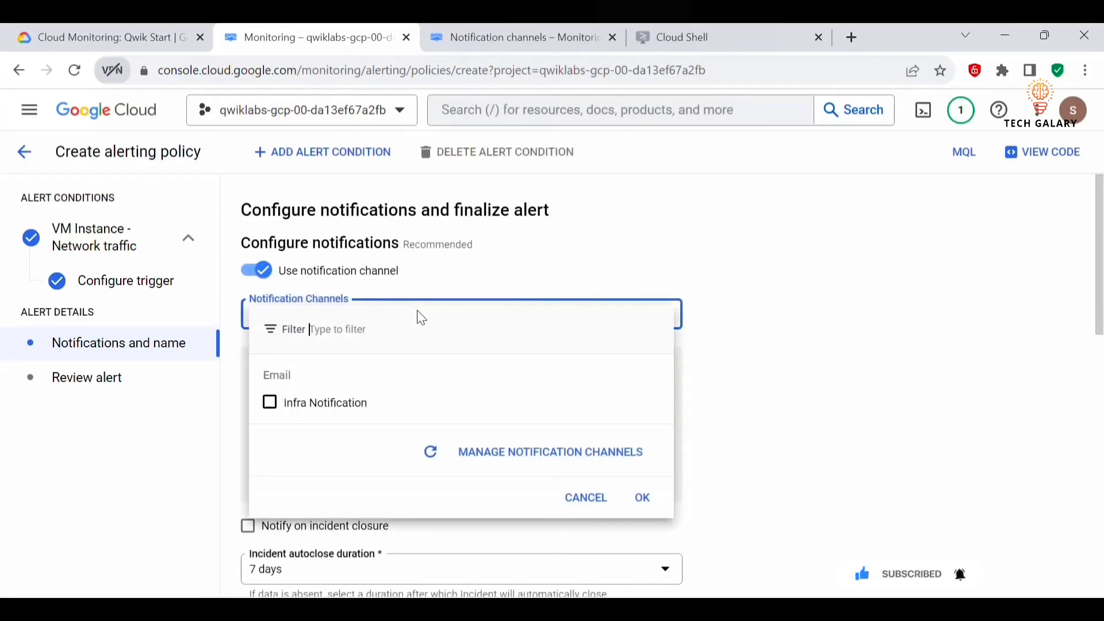
{"action": "left_click", "coordinate": [286, 411]}
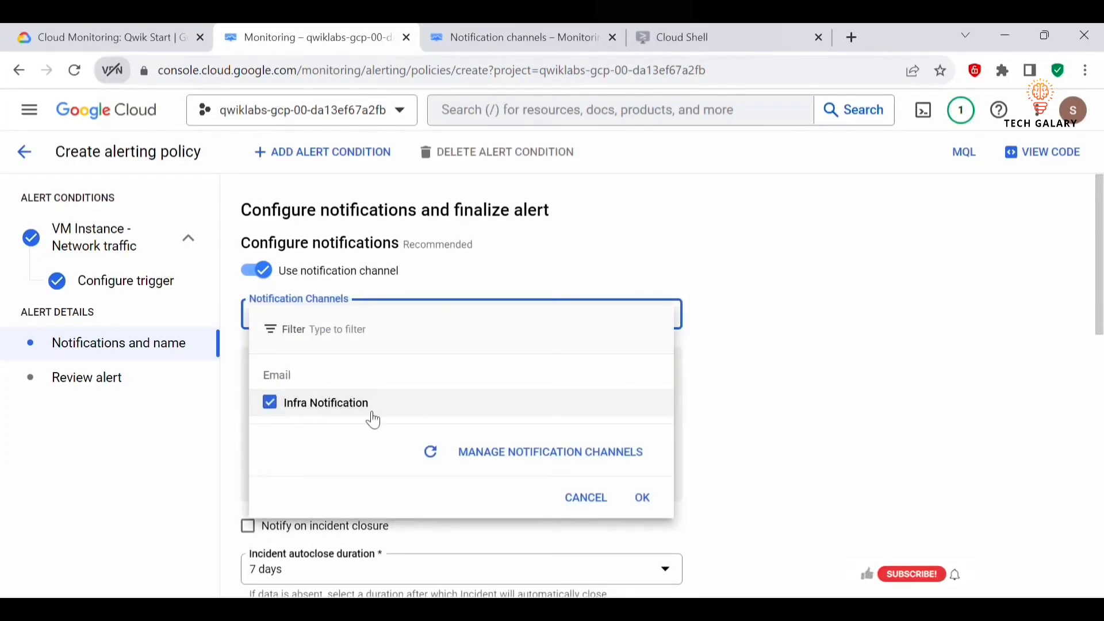
{"action": "left_click", "coordinate": [643, 499]}
- Leave the policy documentation empty and copy the alert name Inbound Traffic Alert from the lab instructions
{"action": "scroll", "coordinate": [386, 426], "scroll_direction": "down", "scroll_amount": 12}
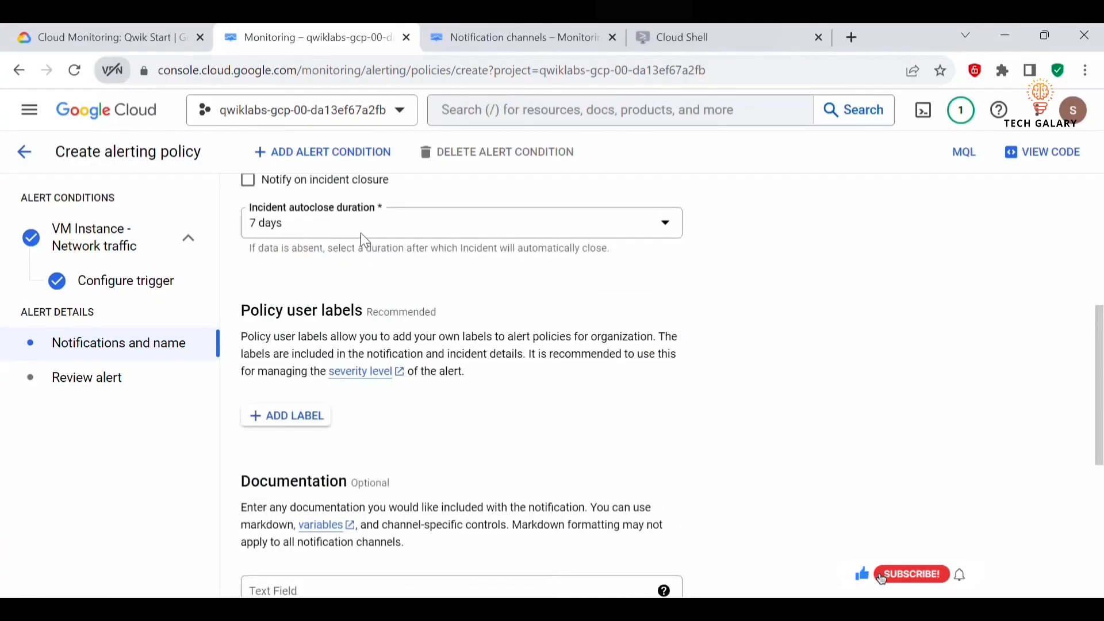
{"action": "scroll", "coordinate": [429, 349], "scroll_direction": "up", "scroll_amount": 3}
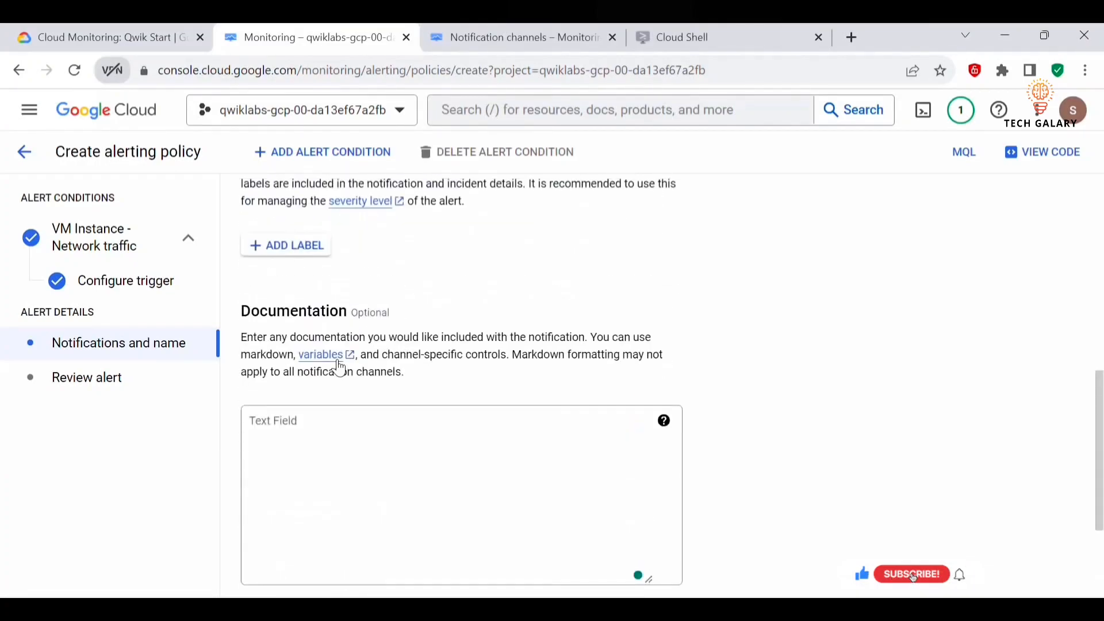
{"action": "left_click", "coordinate": [315, 409]}
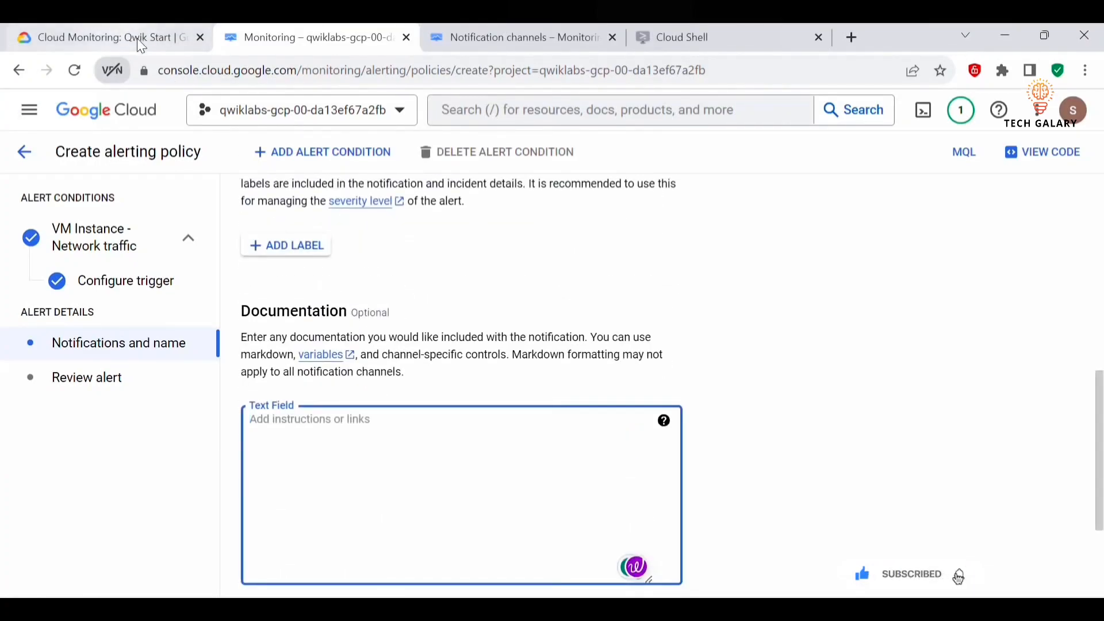
{"action": "scroll", "coordinate": [353, 431], "scroll_direction": "down", "scroll_amount": 3}
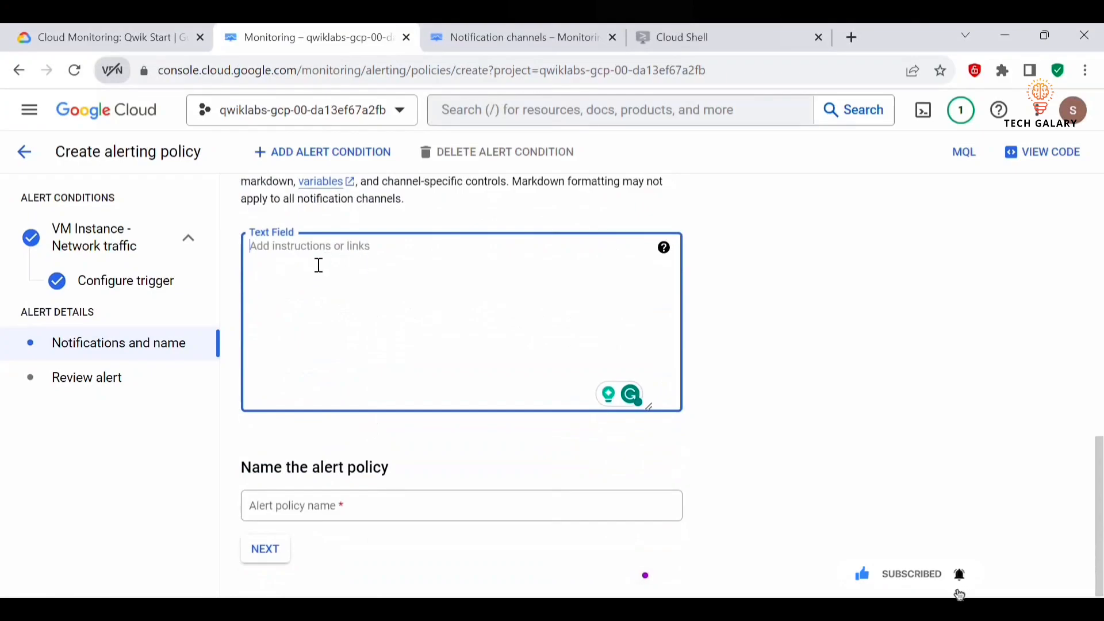
{"action": "left_click", "coordinate": [313, 505]}
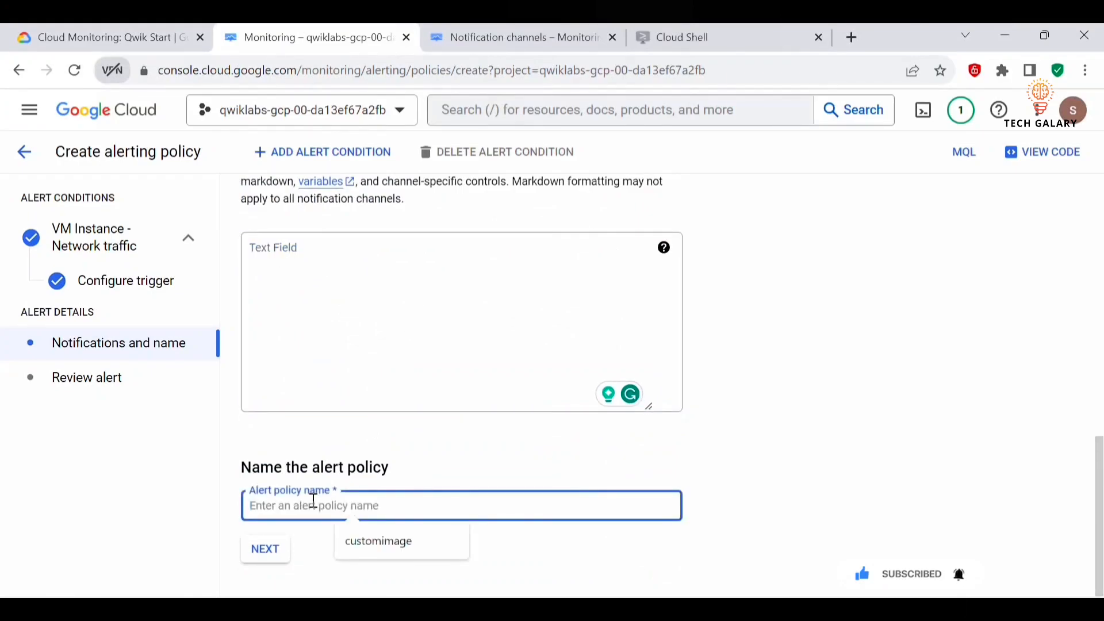
{"action": "left_click", "coordinate": [154, 36]}
{"action": "left_click_drag", "start_coordinate": [511, 374], "coordinate": [673, 381]}
{"action": "key", "text": "ctrl+c"}
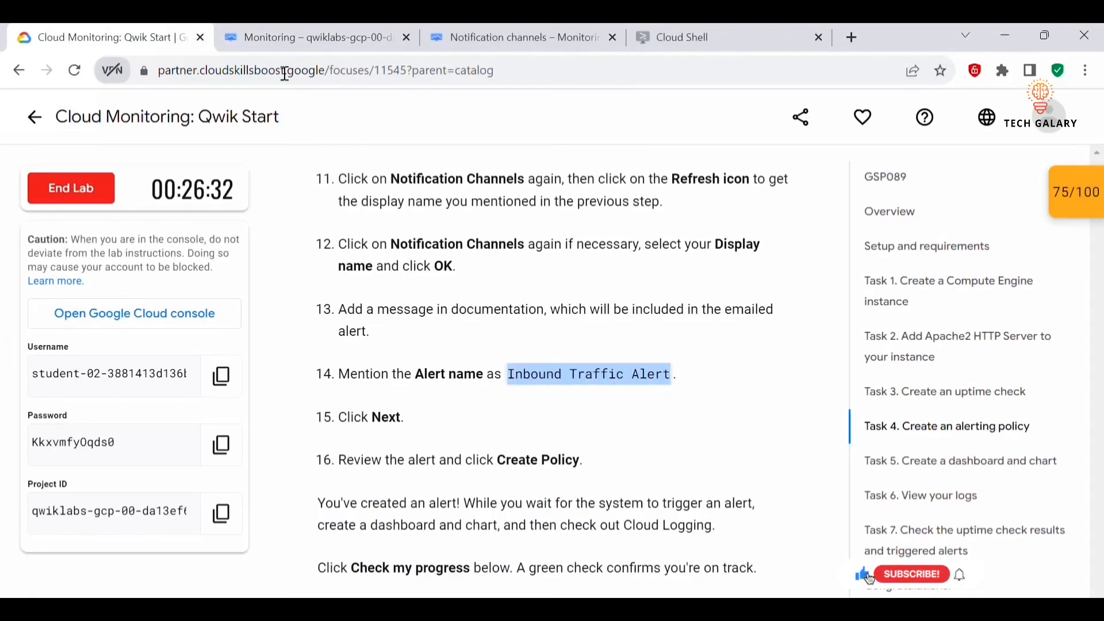
- Name the alert policy Inbound Traffic Alert and continue to its review
{"action": "left_click", "coordinate": [311, 38]}
{"action": "left_click", "coordinate": [333, 506]}
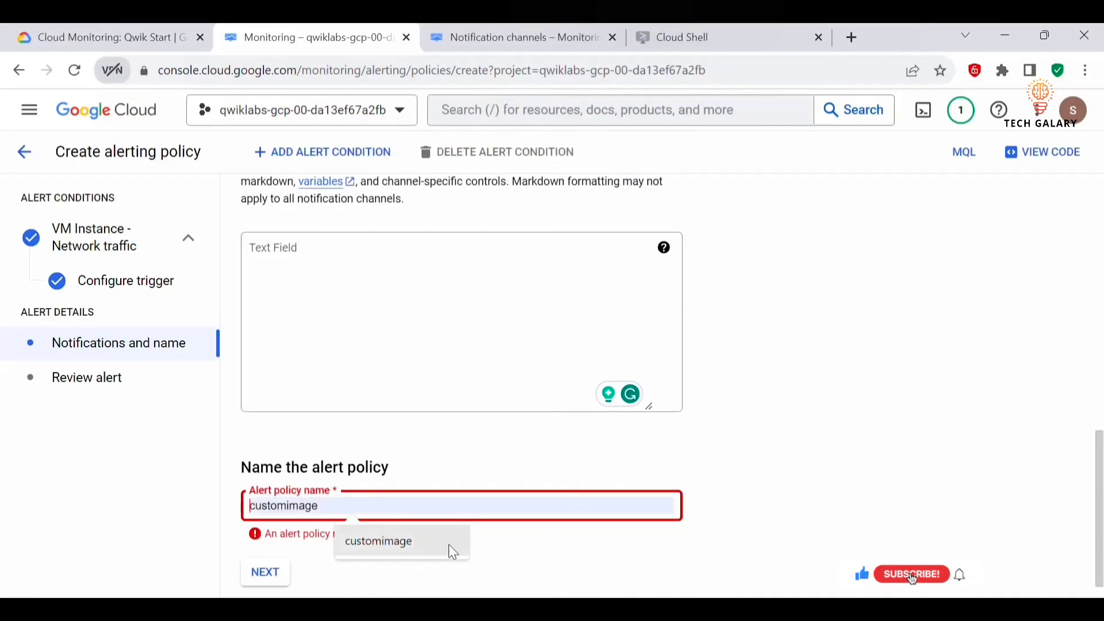
{"action": "key", "text": "ctrl+v"}
{"action": "left_click", "coordinate": [463, 555]}
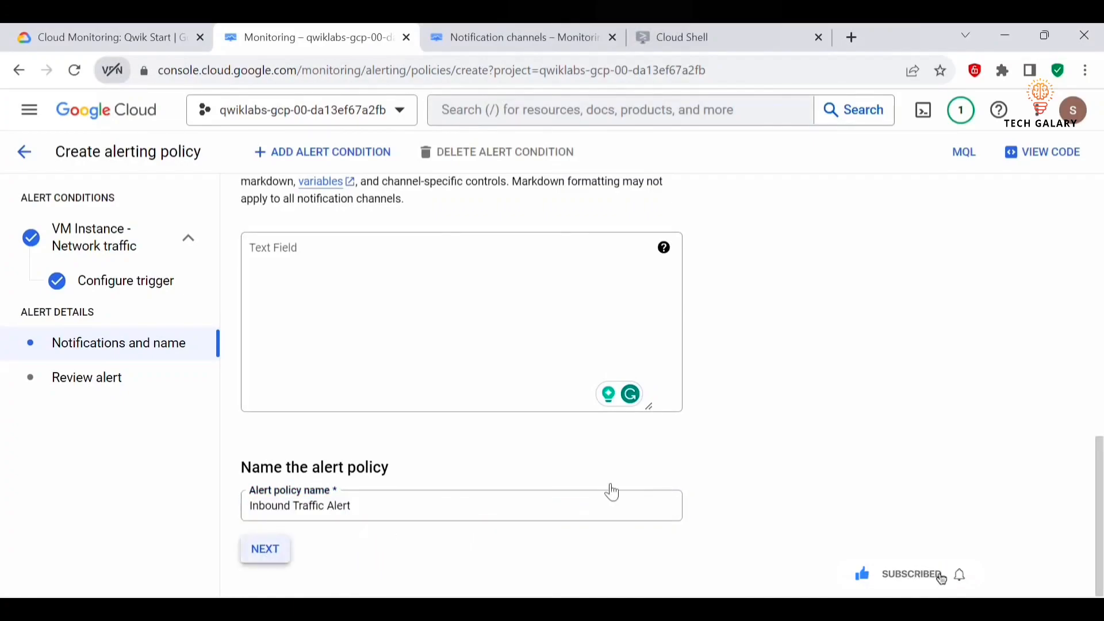
{"action": "left_click", "coordinate": [266, 549]}
- Review the alert policy's name, notification channel, documentation and network traffic trigger settings
{"action": "scroll", "coordinate": [408, 436], "scroll_direction": "down", "scroll_amount": 3}
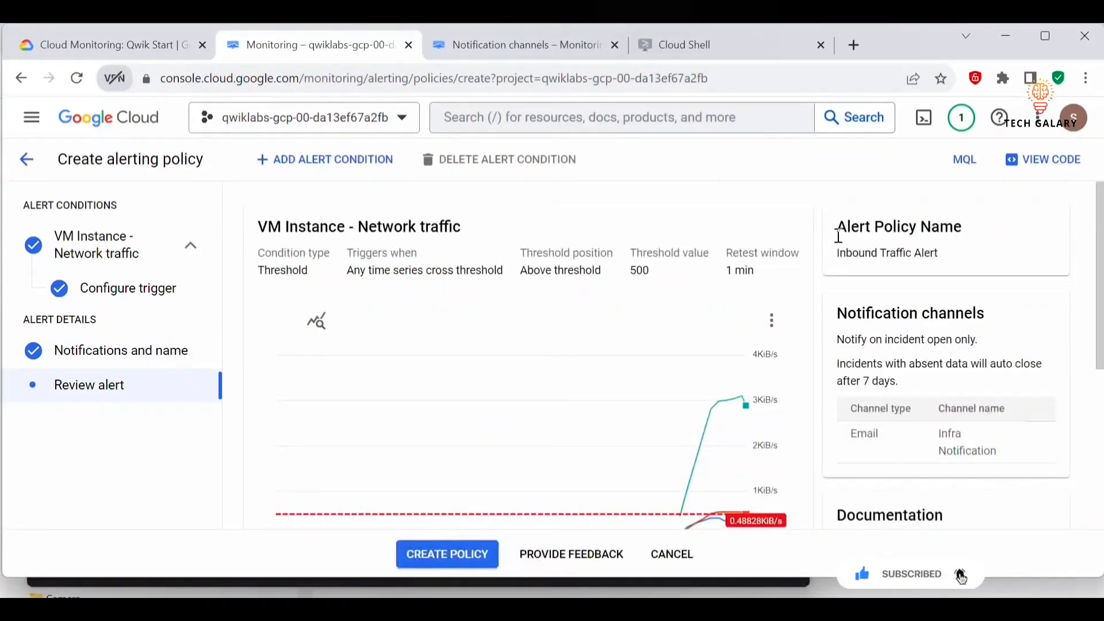
{"action": "left_click_drag", "start_coordinate": [851, 261], "coordinate": [918, 248]}
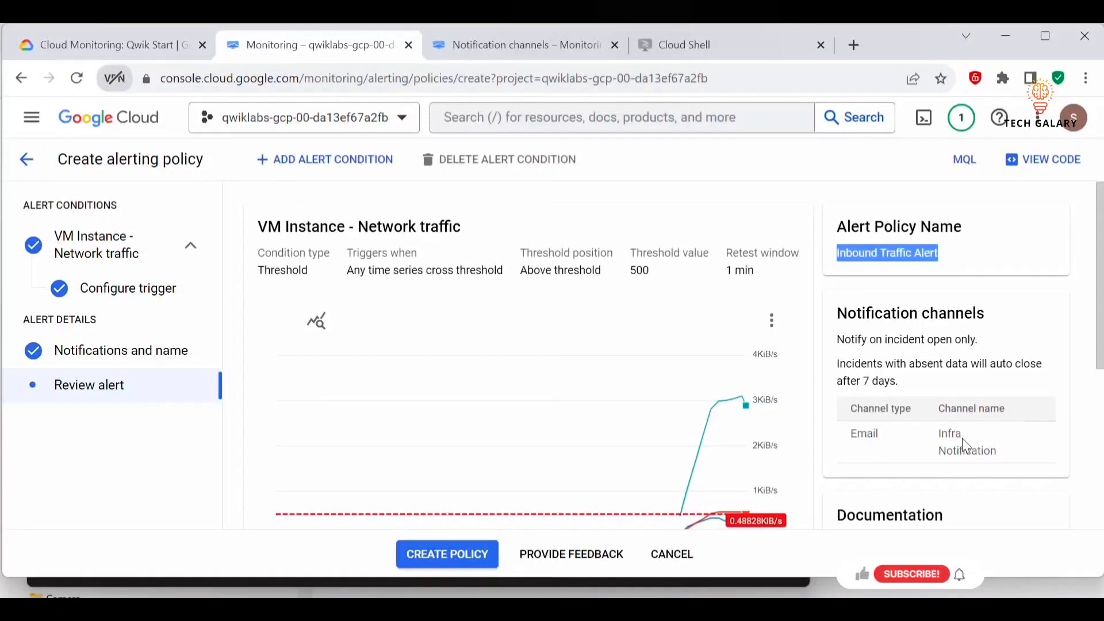
{"action": "scroll", "coordinate": [1023, 428], "scroll_direction": "down", "scroll_amount": 3}
{"action": "scroll", "coordinate": [973, 445], "scroll_direction": "up", "scroll_amount": 2}
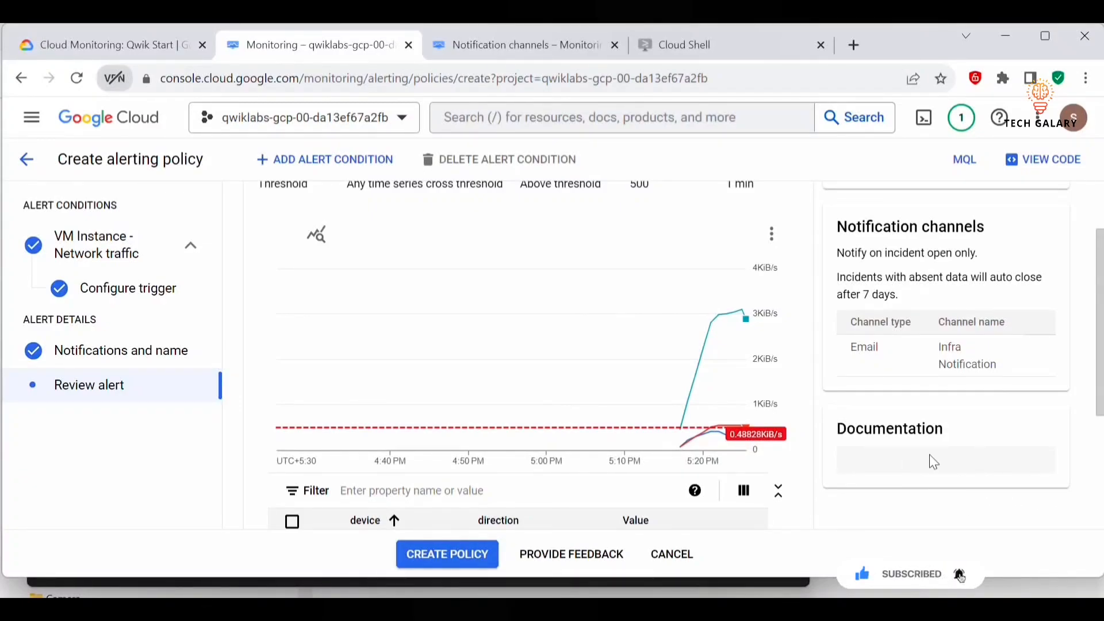
{"action": "scroll", "coordinate": [1006, 463], "scroll_direction": "up", "scroll_amount": 2}
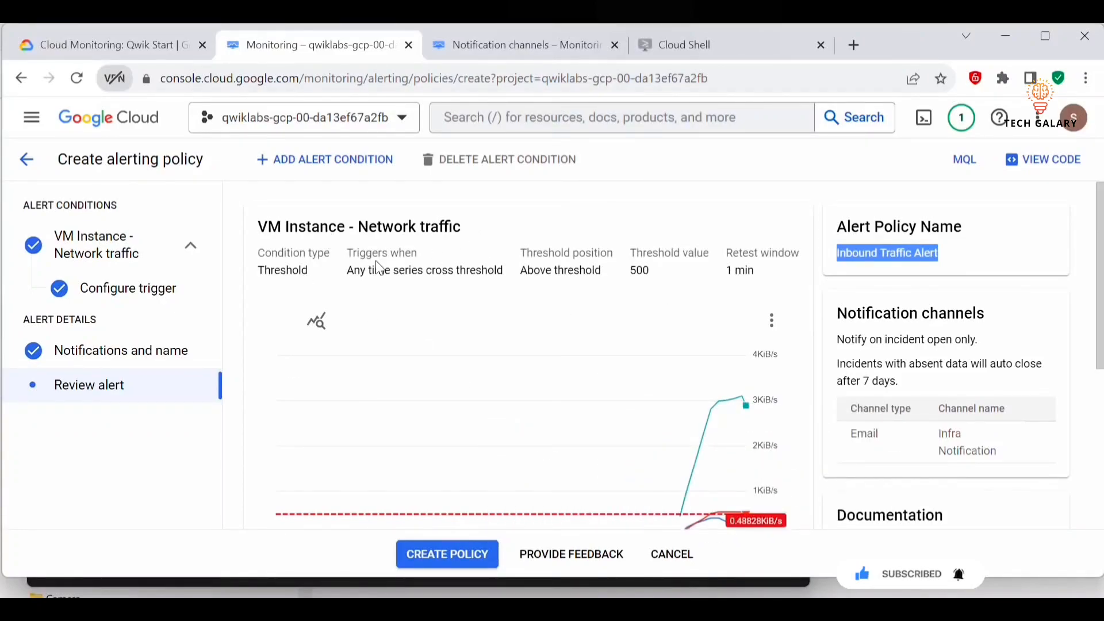
{"action": "scroll", "coordinate": [744, 300], "scroll_direction": "down", "scroll_amount": 4}
{"action": "scroll", "coordinate": [744, 300], "scroll_direction": "up", "scroll_amount": 5}
{"action": "scroll", "coordinate": [744, 300], "scroll_direction": "down", "scroll_amount": 5}
- Create the alerting policy and check the lab progress for creating an uptime check and alerting policy
{"action": "left_click", "coordinate": [462, 554]}
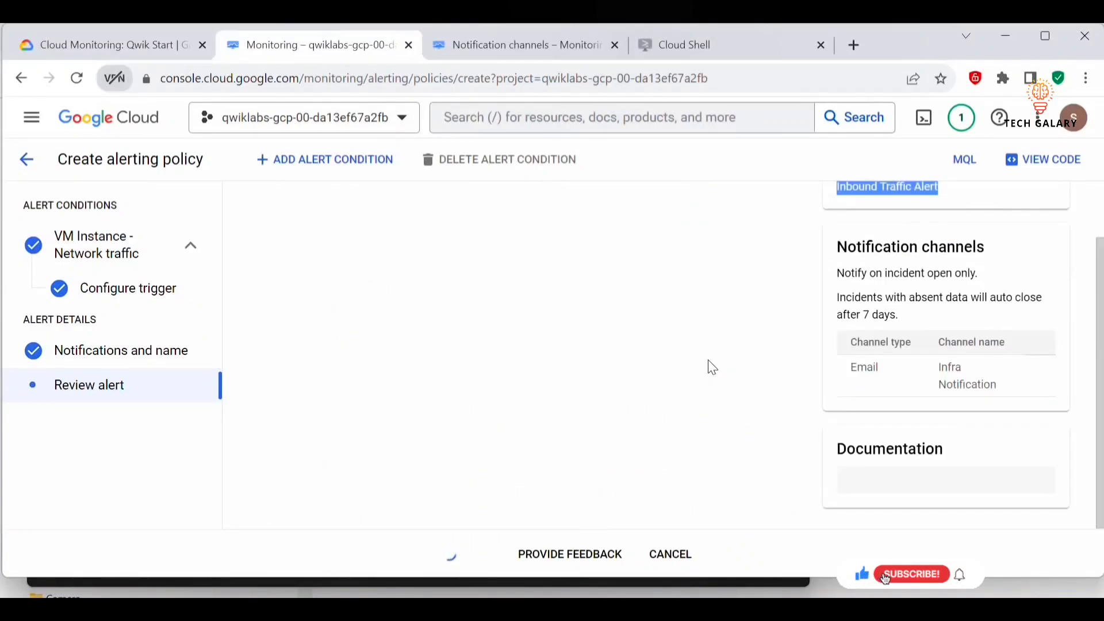
{"action": "left_click", "coordinate": [166, 46]}
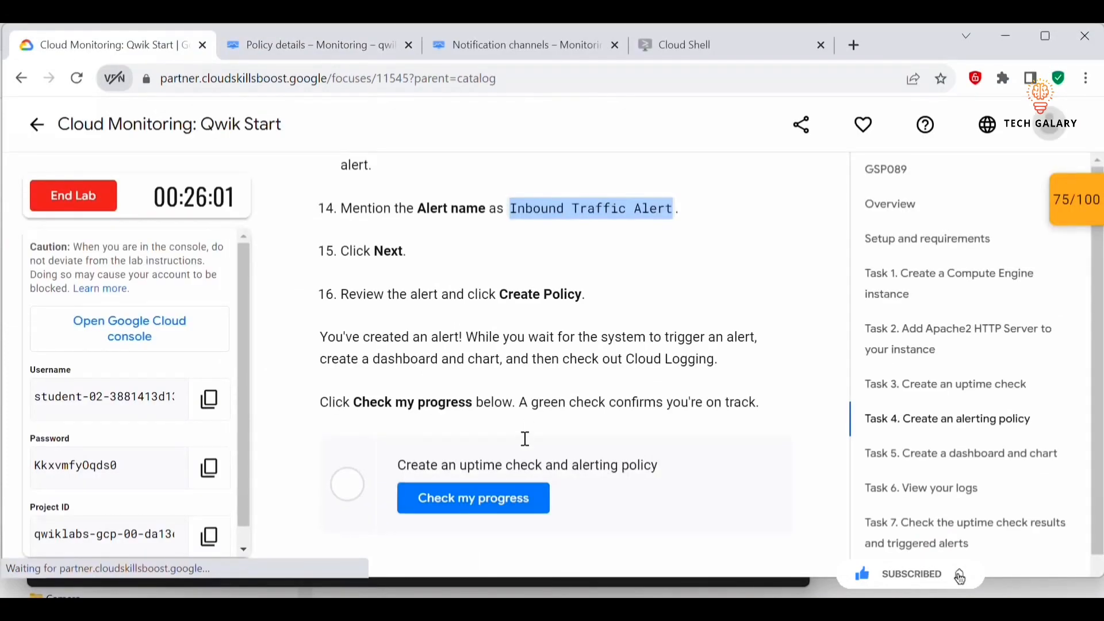
{"action": "left_click", "coordinate": [486, 505]}
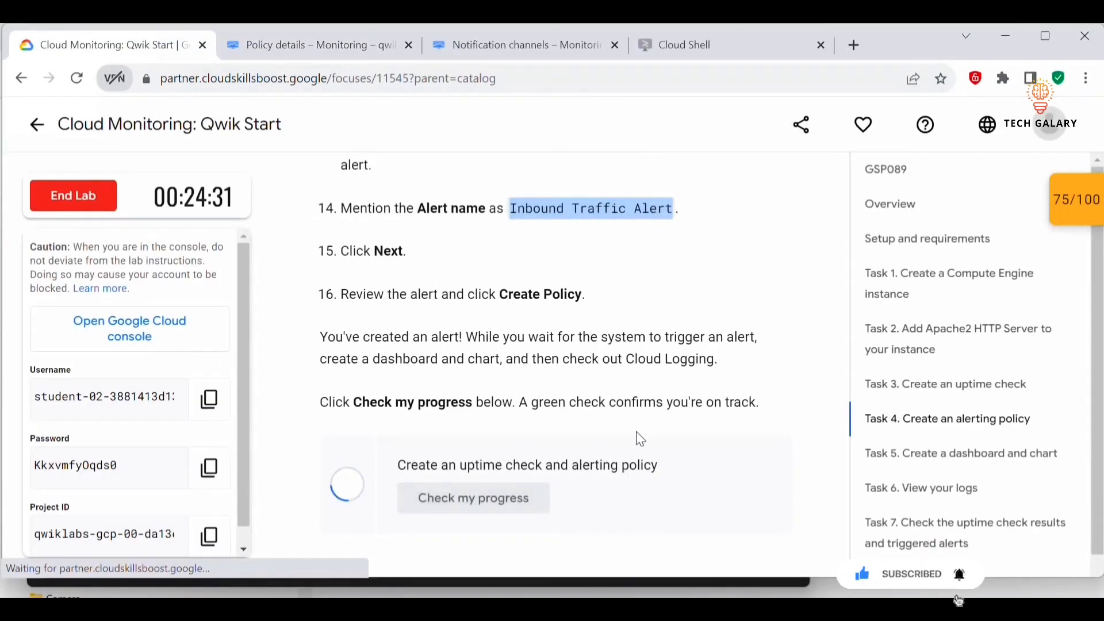
- Review Task 5 of the lab instructions and create a new dashboard in the Monitoring console
{"action": "scroll", "coordinate": [641, 440], "scroll_direction": "down", "scroll_amount": 5}
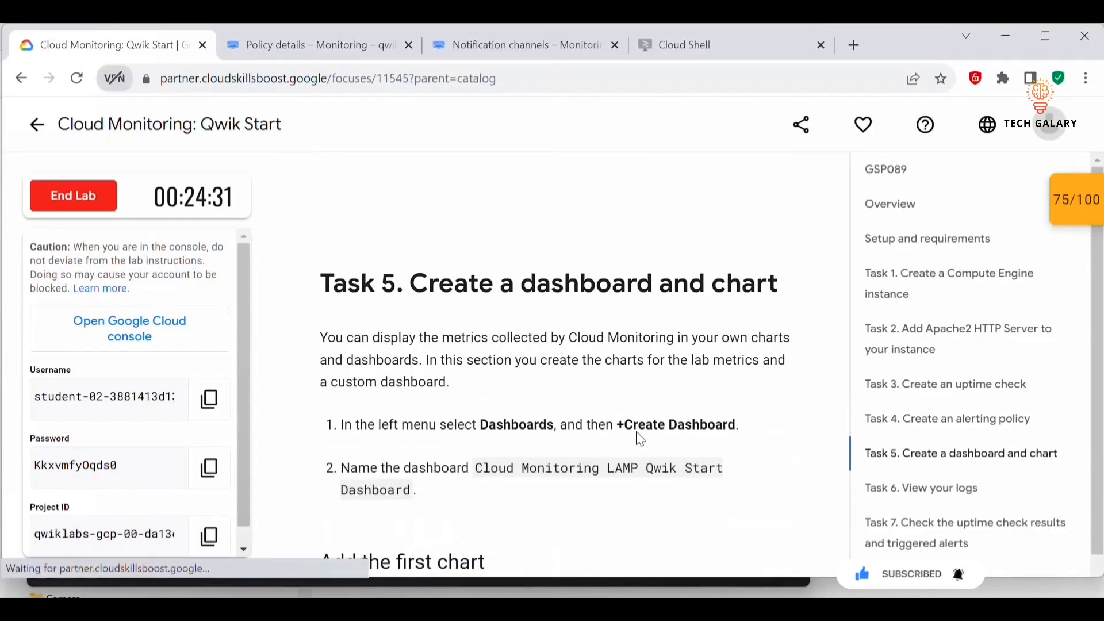
{"action": "scroll", "coordinate": [641, 440], "scroll_direction": "down", "scroll_amount": 3}
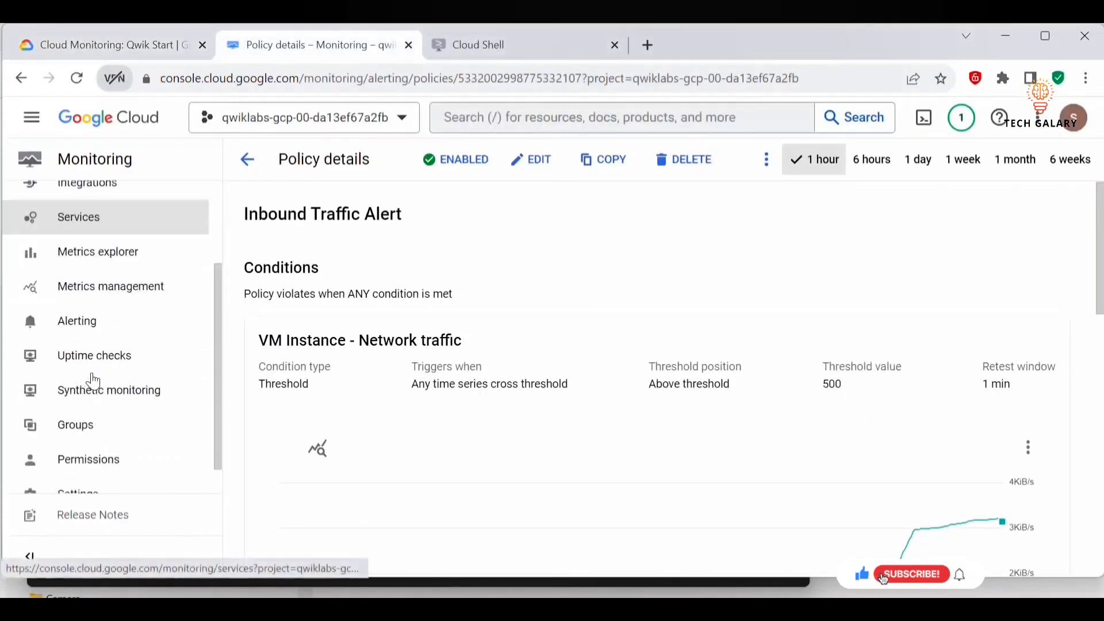
{"action": "scroll", "coordinate": [123, 381], "scroll_direction": "down", "scroll_amount": 1}
{"action": "scroll", "coordinate": [136, 414], "scroll_direction": "up", "scroll_amount": 3}
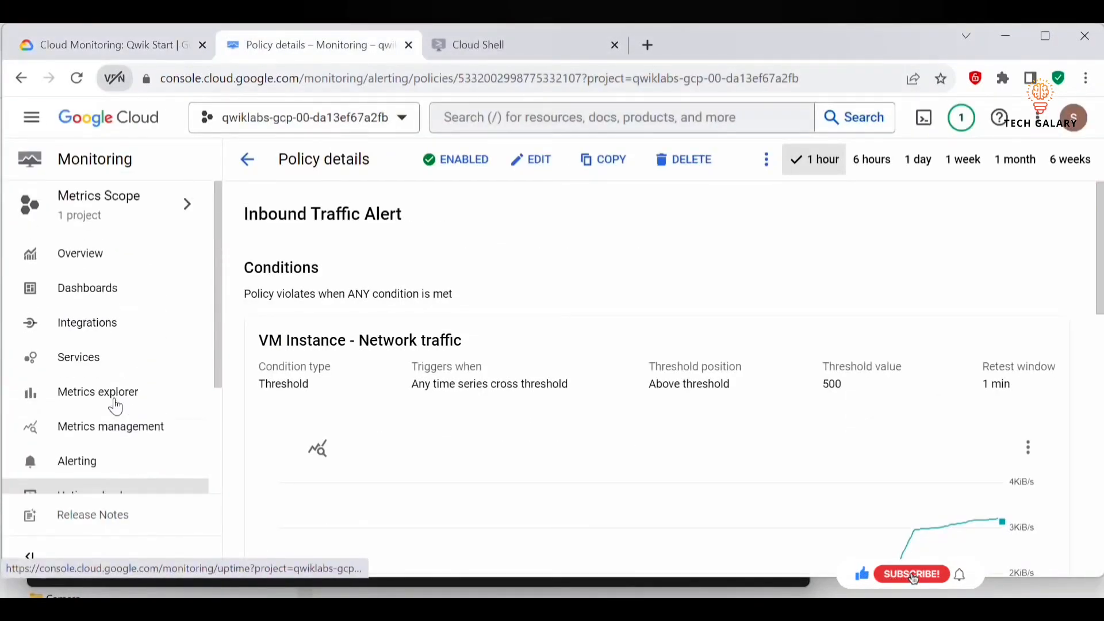
{"action": "left_click", "coordinate": [83, 294]}
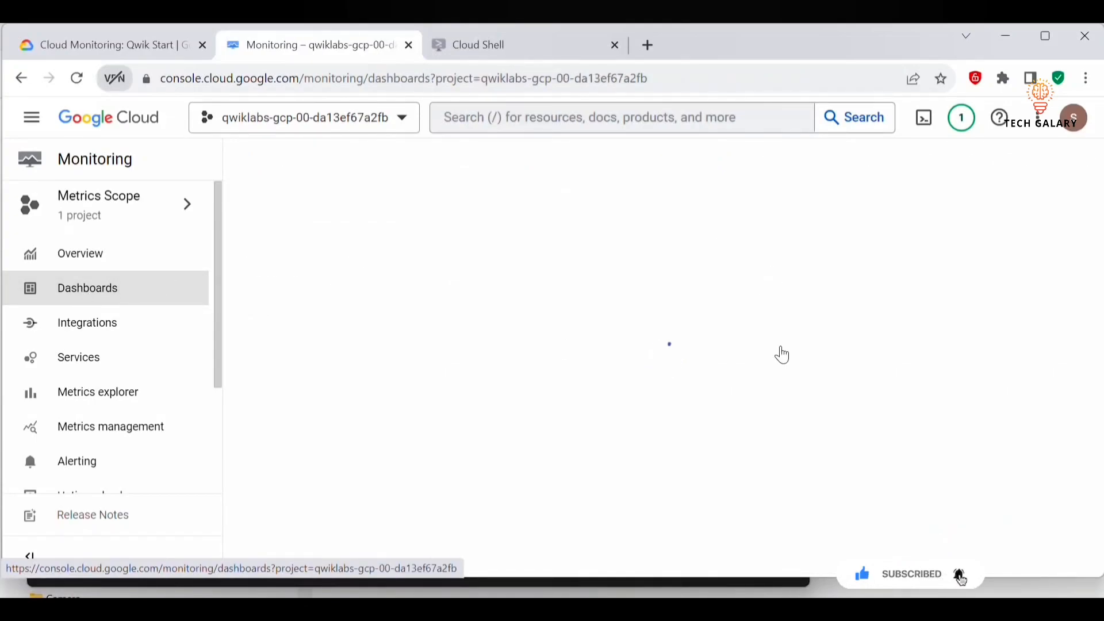
{"action": "left_click", "coordinate": [505, 170]}
- Rename the new dashboard as Cloud Monitoring LAMP Qwik Start Dashboard, copying the name from the lab instructions
{"action": "key", "text": "ctrl+1"}
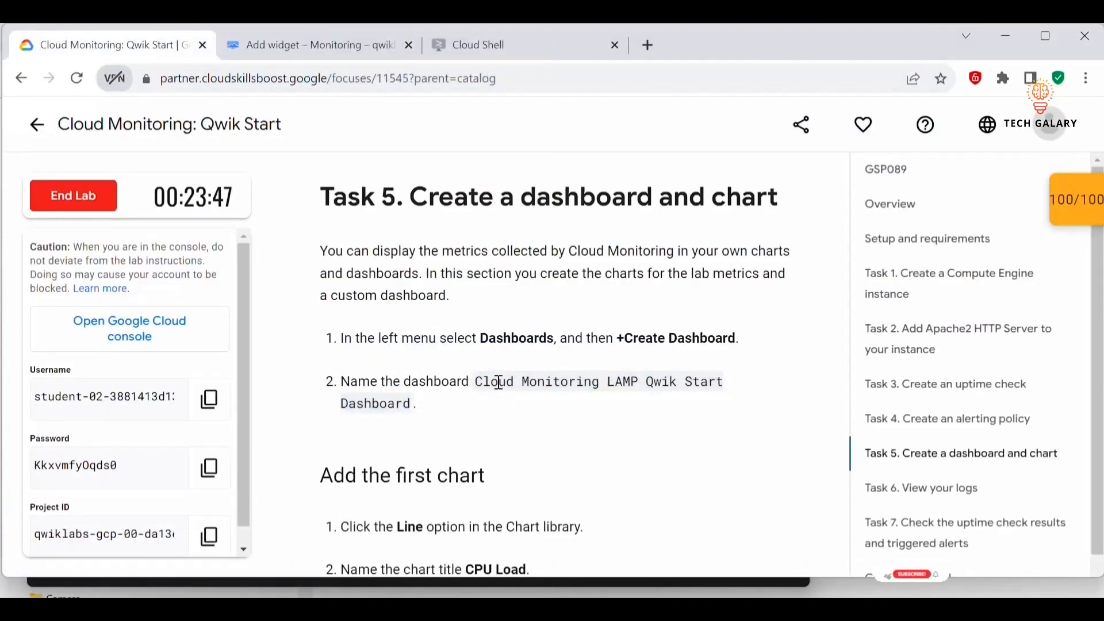
{"action": "left_click_drag", "start_coordinate": [477, 389], "coordinate": [410, 409]}
{"action": "key", "text": "ctrl+c"}
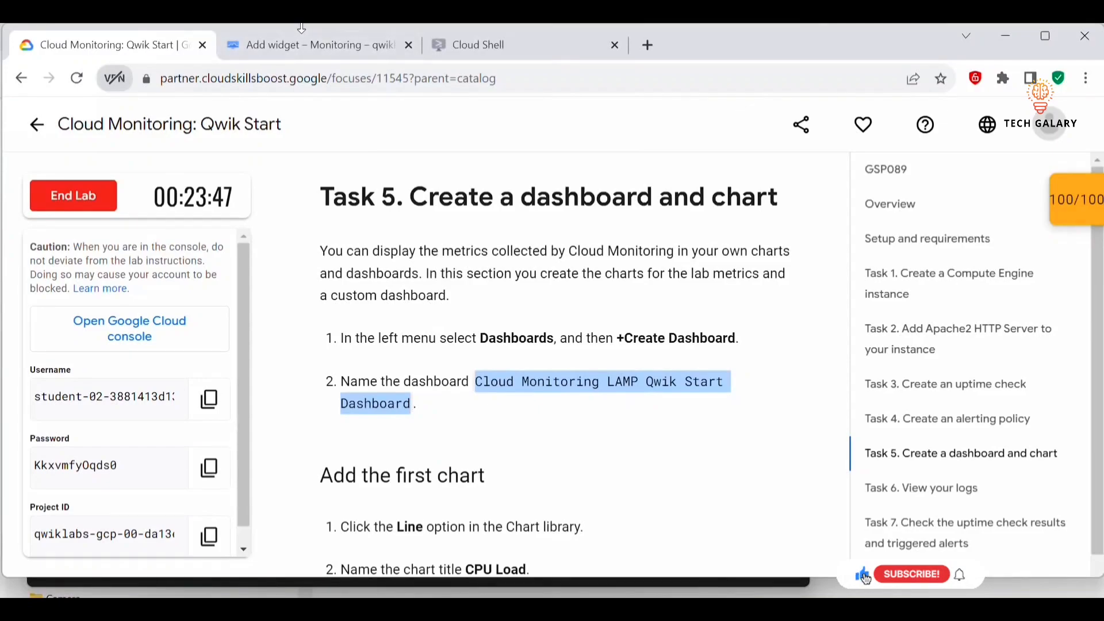
{"action": "left_click", "coordinate": [322, 45]}
{"action": "left_click", "coordinate": [490, 168]}
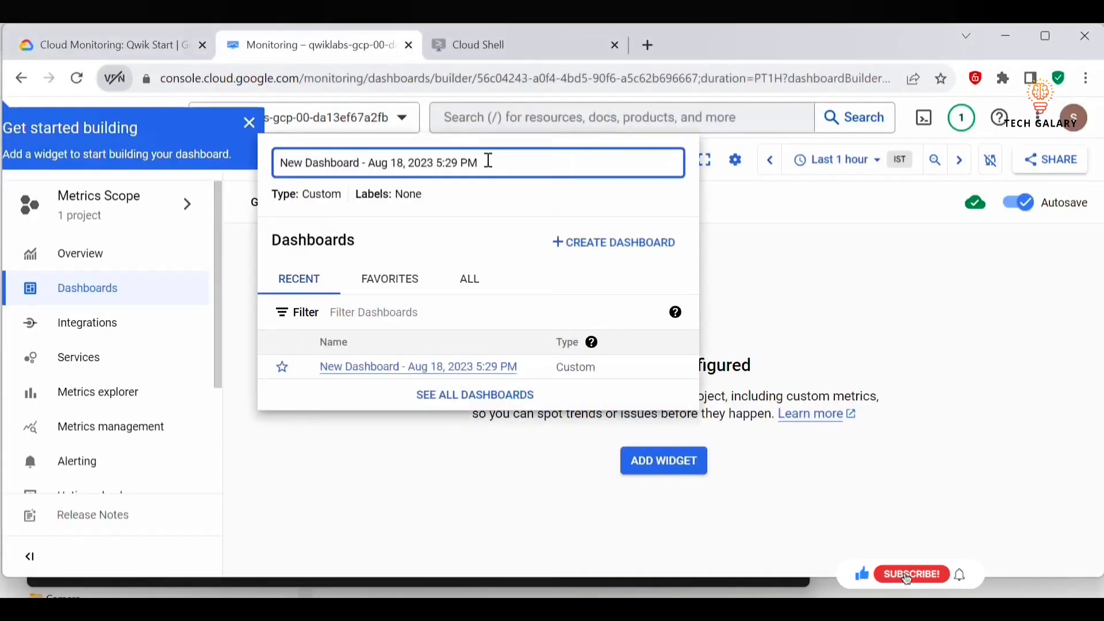
{"action": "left_click_drag", "start_coordinate": [490, 167], "coordinate": [212, 176]}
{"action": "key", "text": "ctrl+v"}
{"action": "left_click", "coordinate": [382, 413]}
- Add a line chart widget to the dashboard and title it CPU Load as the lab instructions specify
{"action": "left_click", "coordinate": [661, 462]}
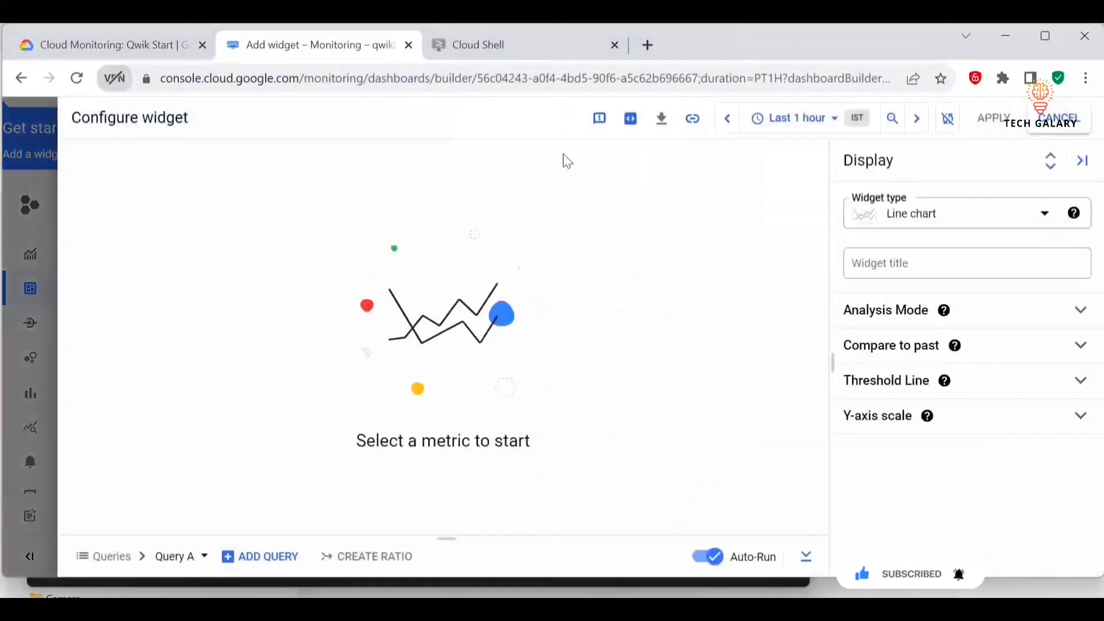
{"action": "key", "text": "ctrl+shift+Tab"}
{"action": "left_click_drag", "start_coordinate": [365, 267], "coordinate": [448, 273]}
{"action": "left_click", "coordinate": [518, 284]}
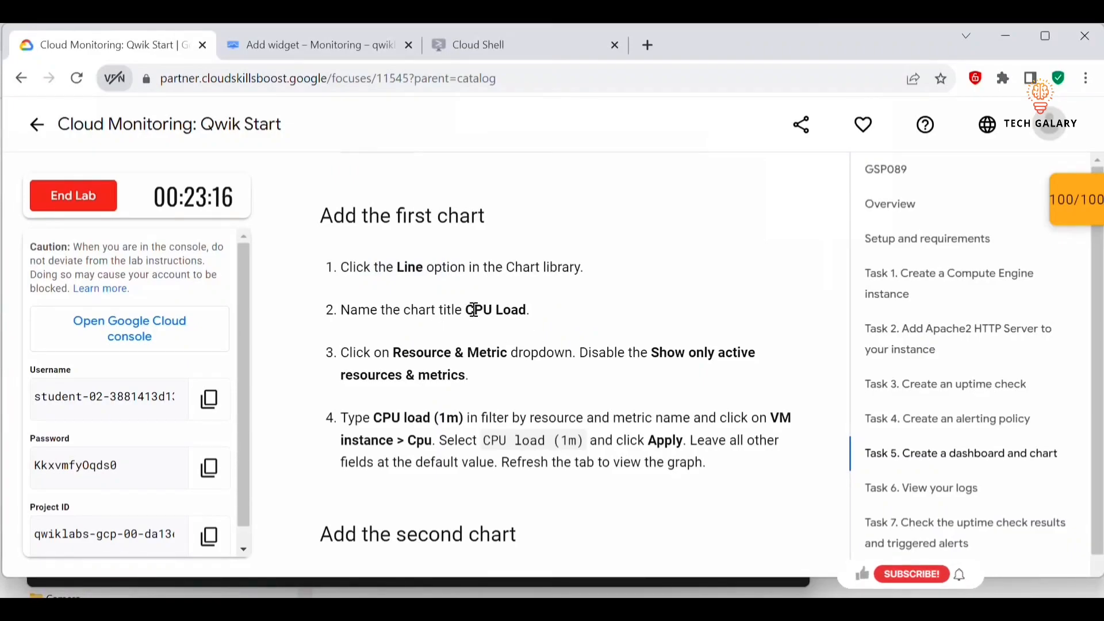
{"action": "left_click_drag", "start_coordinate": [474, 310], "coordinate": [524, 318]}
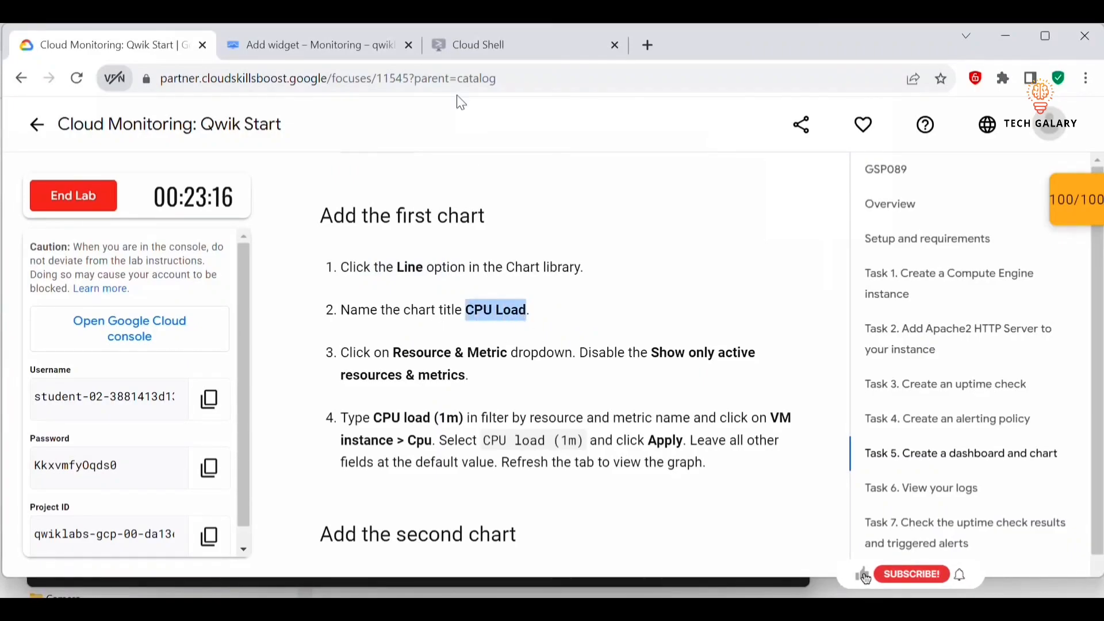
{"action": "left_click", "coordinate": [339, 44]}
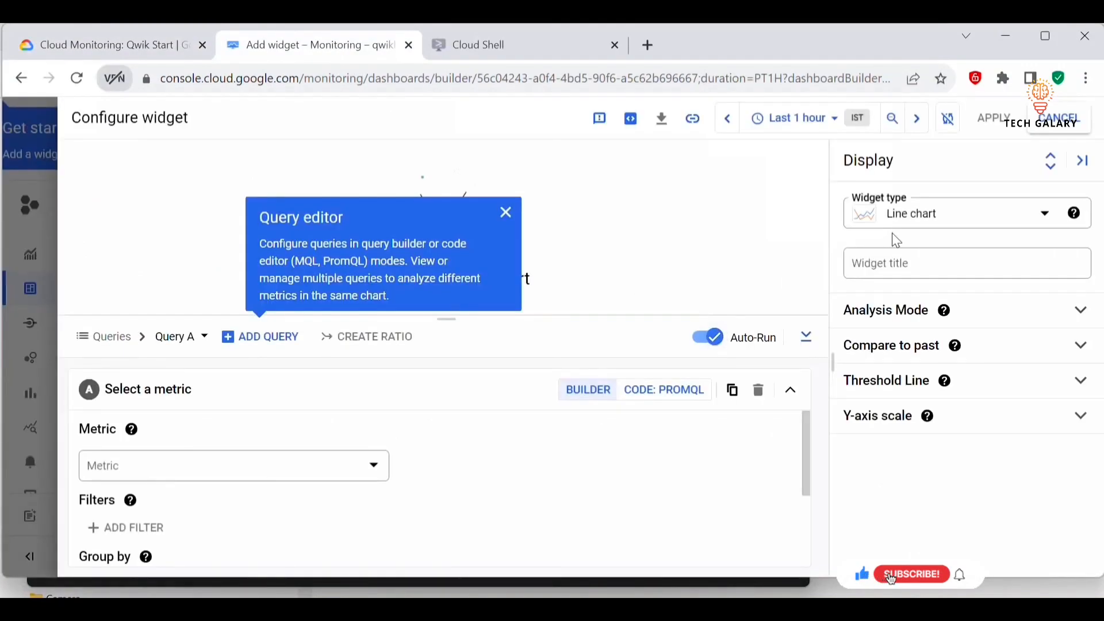
{"action": "left_click", "coordinate": [895, 270]}
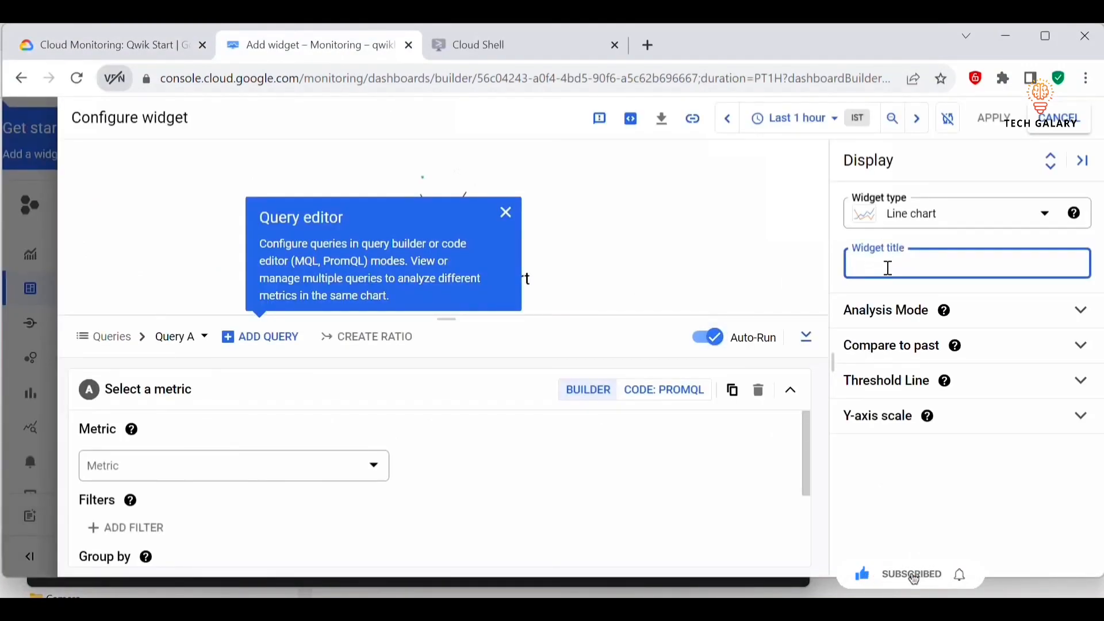
{"action": "type", "text": "CPU Load"}
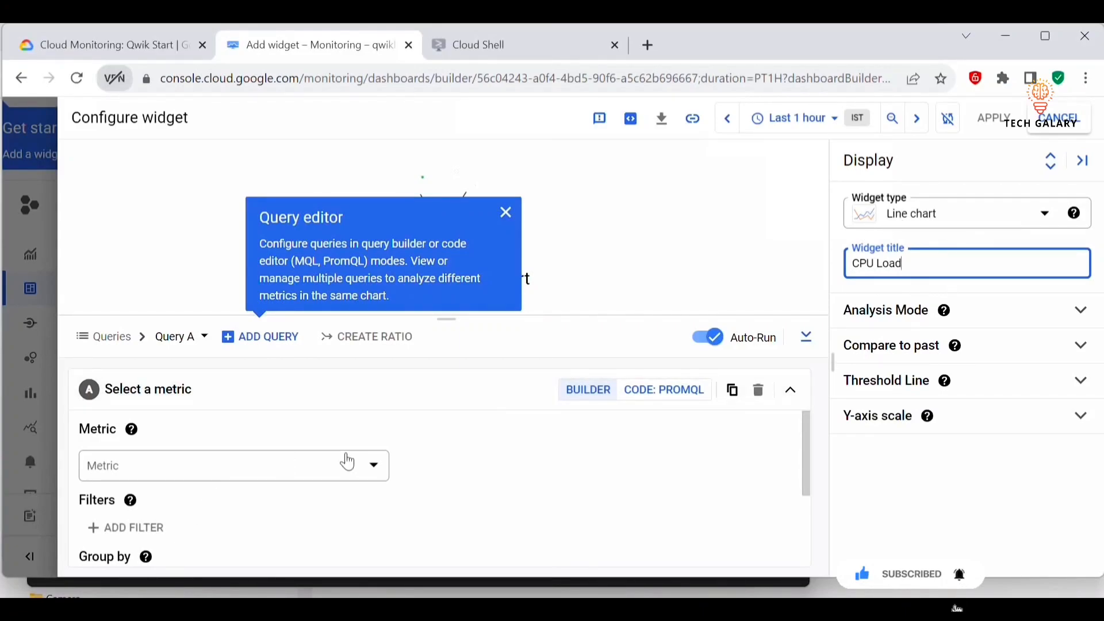
- For the chart's metric, stop showing only active resources and metrics, and filter by CPU load (1m) from the lab instructions
{"action": "left_click", "coordinate": [101, 46]}
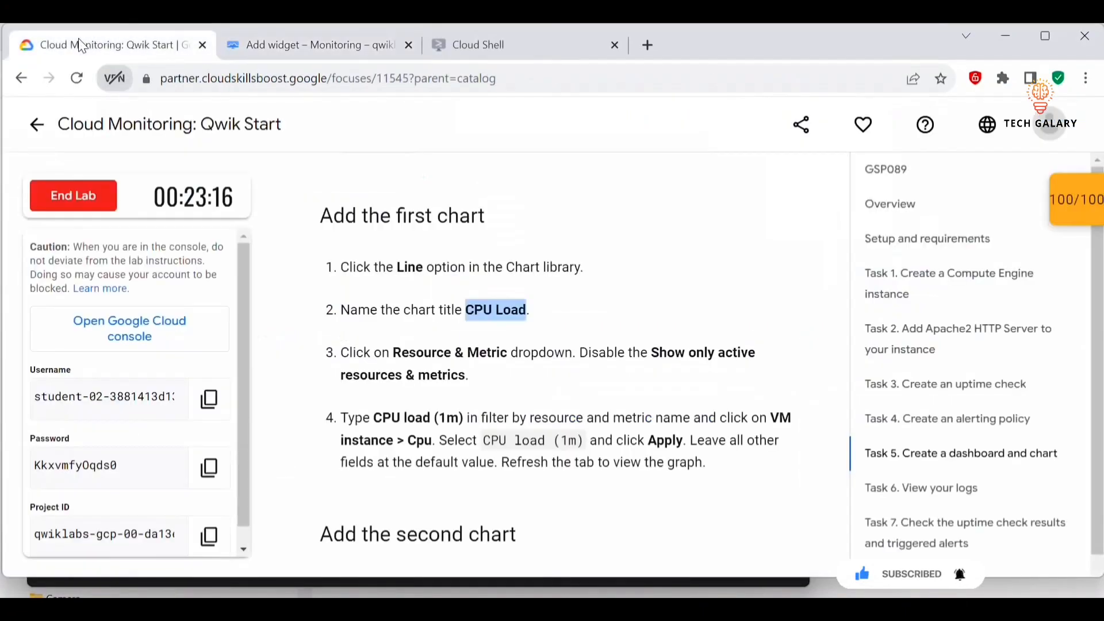
{"action": "scroll", "coordinate": [456, 246], "scroll_direction": "down", "scroll_amount": 3}
{"action": "left_click_drag", "start_coordinate": [467, 247], "coordinate": [378, 248]}
{"action": "key", "text": "ctrl+c"}
{"action": "key", "text": "ctrl+Tab"}
{"action": "left_click", "coordinate": [196, 473]}
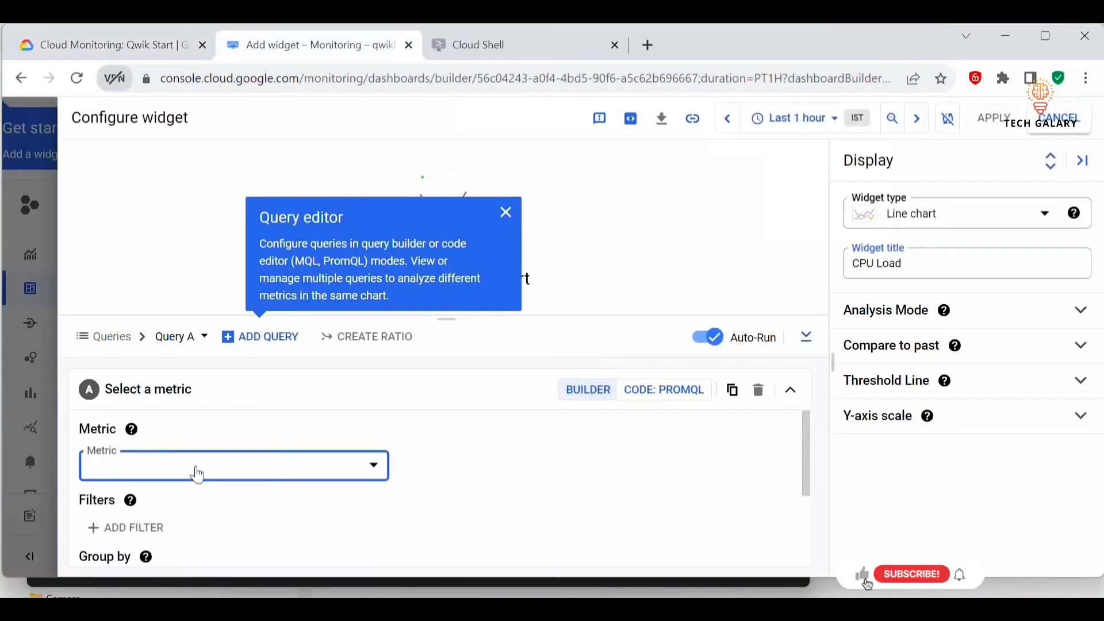
{"action": "scroll", "coordinate": [289, 478], "scroll_direction": "down", "scroll_amount": 2}
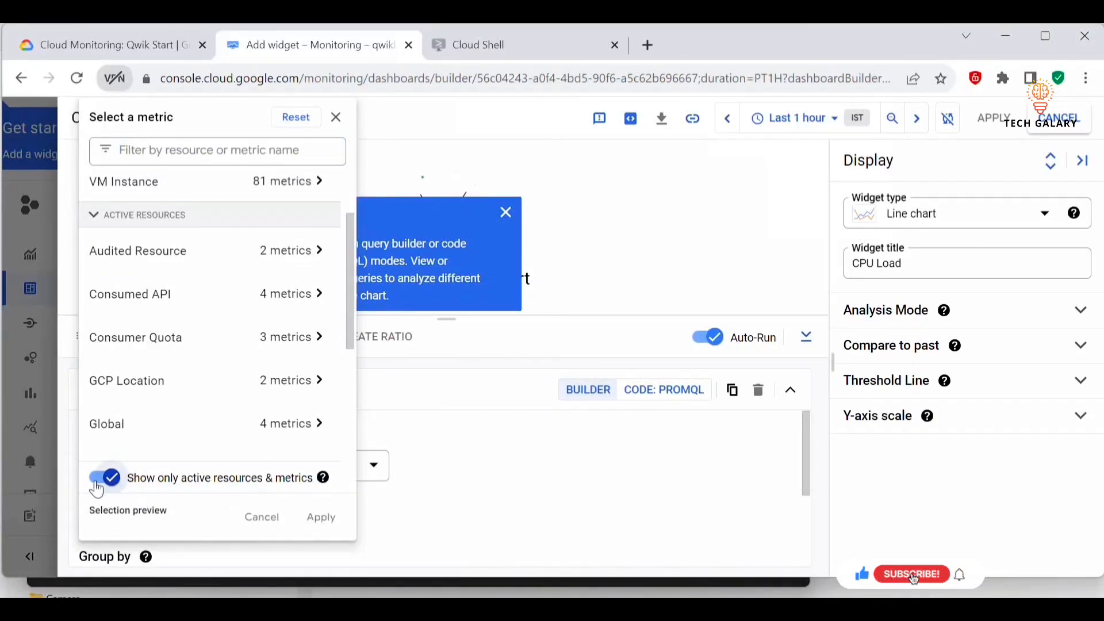
{"action": "left_click", "coordinate": [99, 483]}
{"action": "left_click", "coordinate": [172, 153]}
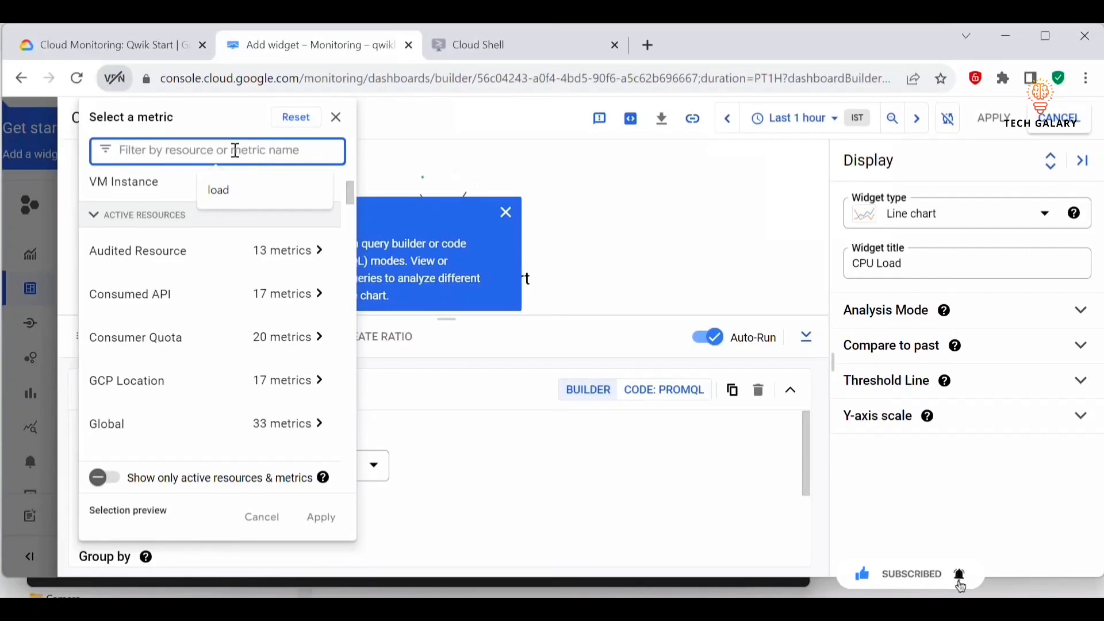
{"action": "key", "text": "ctrl+v"}
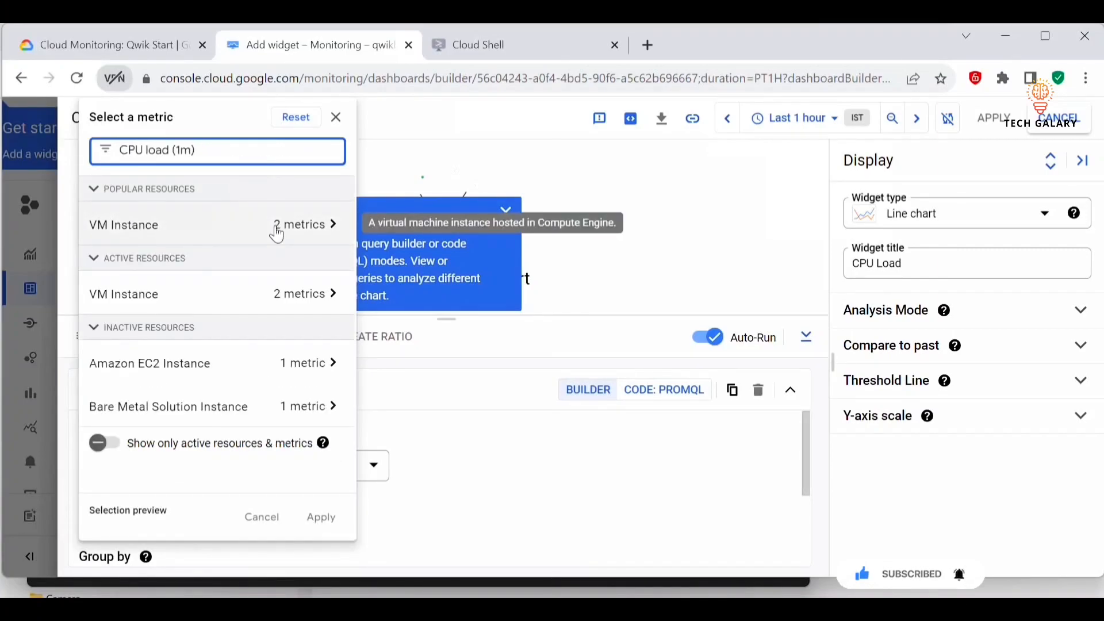
- Choose the VM Instance > Cpu > CPU load (1m) metric and apply the CPU Load chart to the dashboard
{"action": "left_click", "coordinate": [278, 236]}
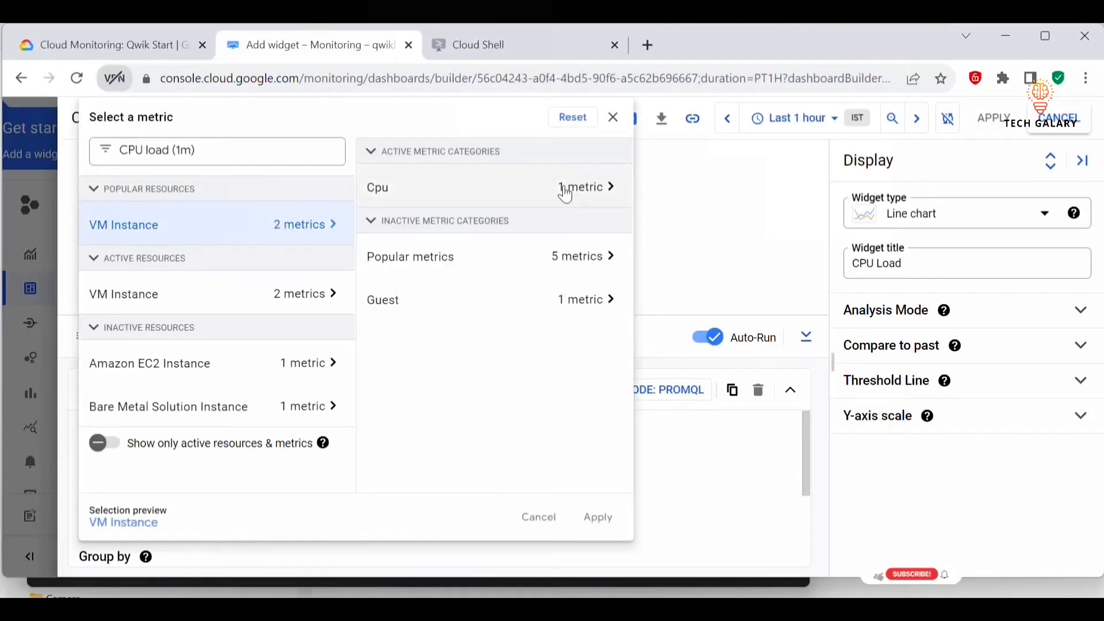
{"action": "left_click", "coordinate": [565, 188]}
{"action": "left_click", "coordinate": [713, 199]}
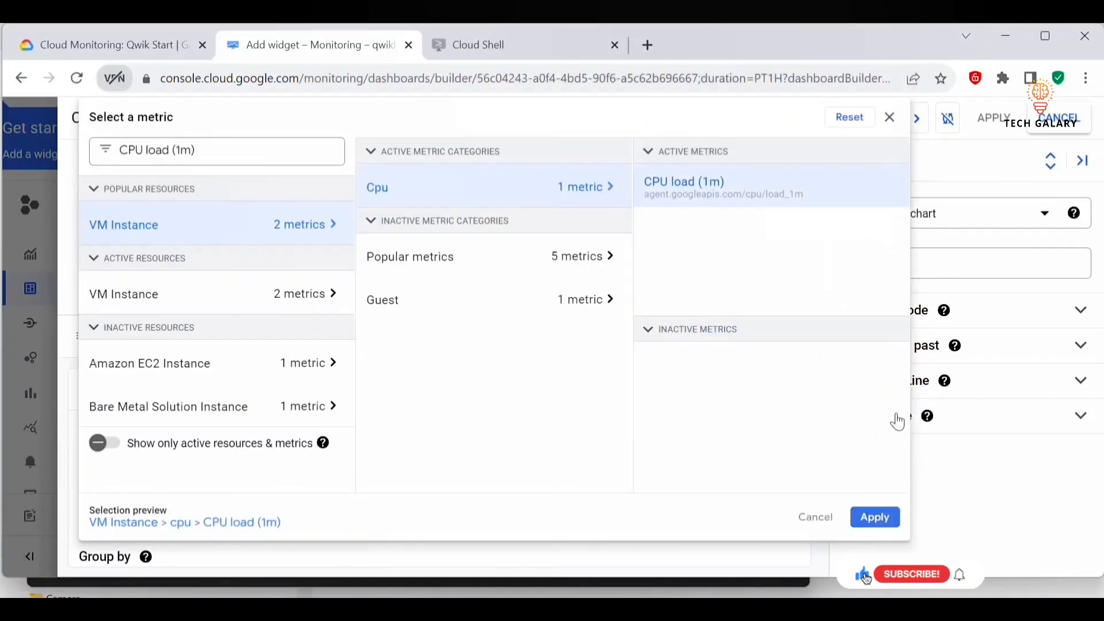
{"action": "left_click", "coordinate": [899, 423]}
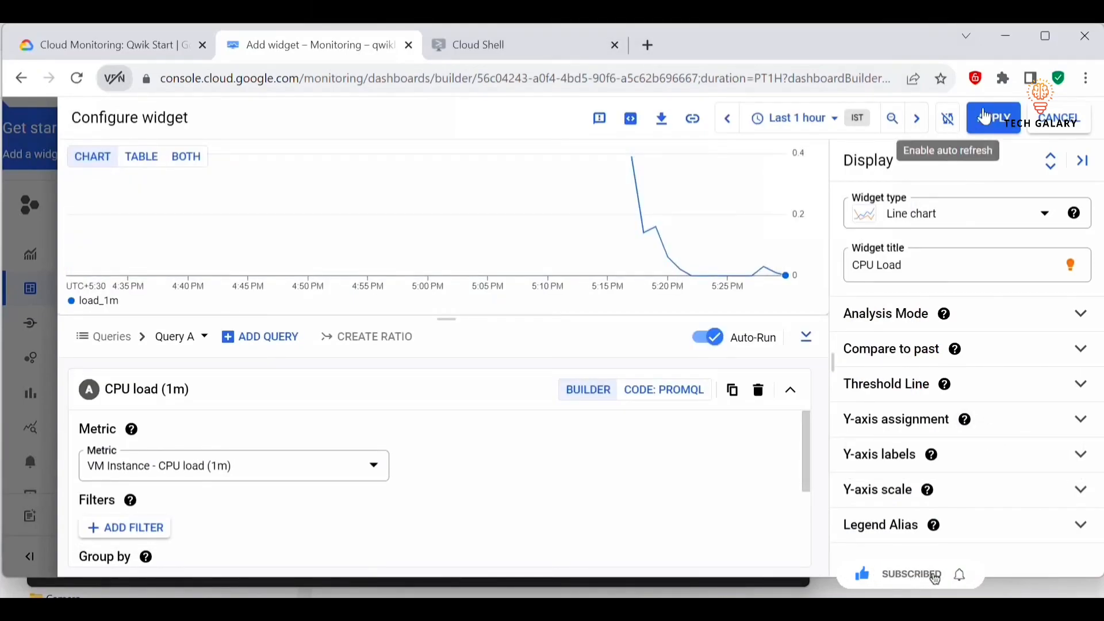
{"action": "left_click", "coordinate": [986, 121]}
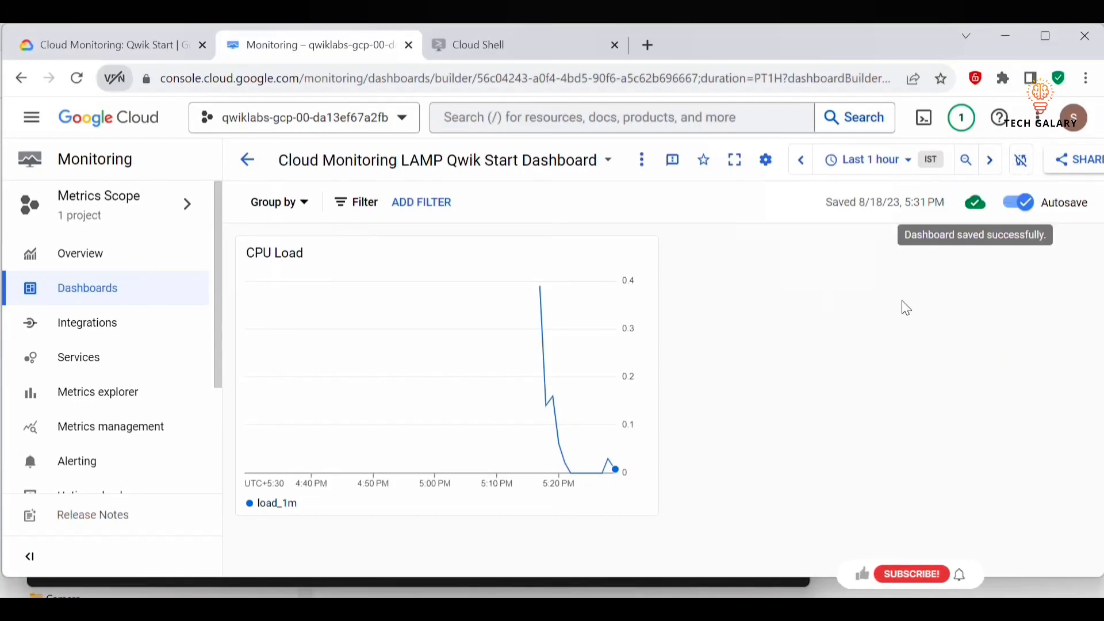
- Add a second line chart widget and title it Received Packets, copying the title from the lab instructions
{"action": "left_click", "coordinate": [642, 163]}
{"action": "left_click", "coordinate": [684, 203]}
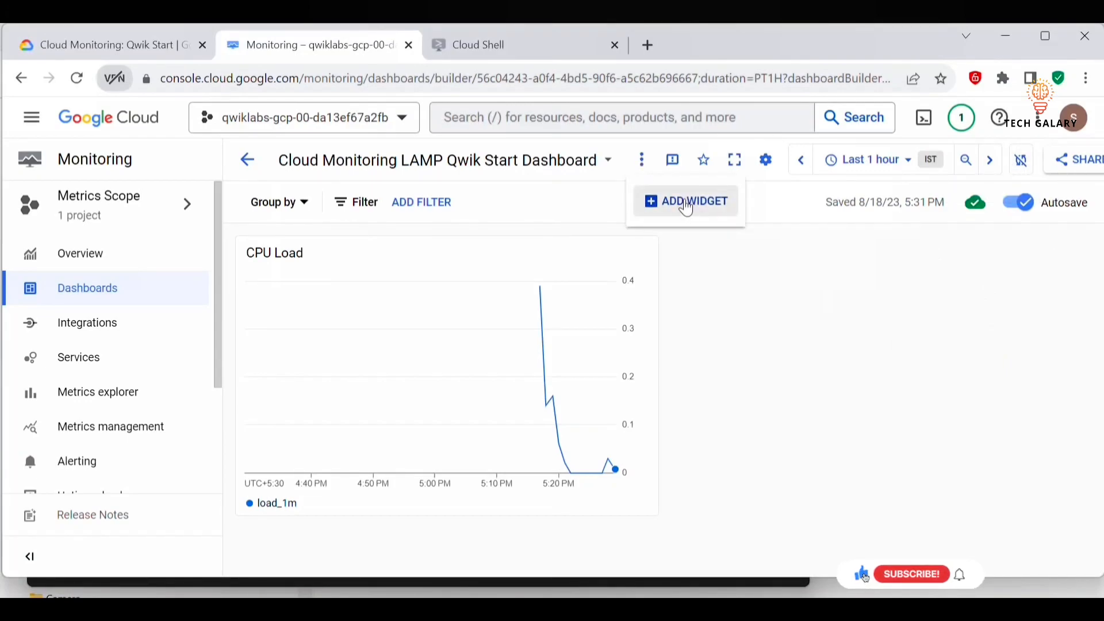
{"action": "key", "text": "ctrl+shift+Tab"}
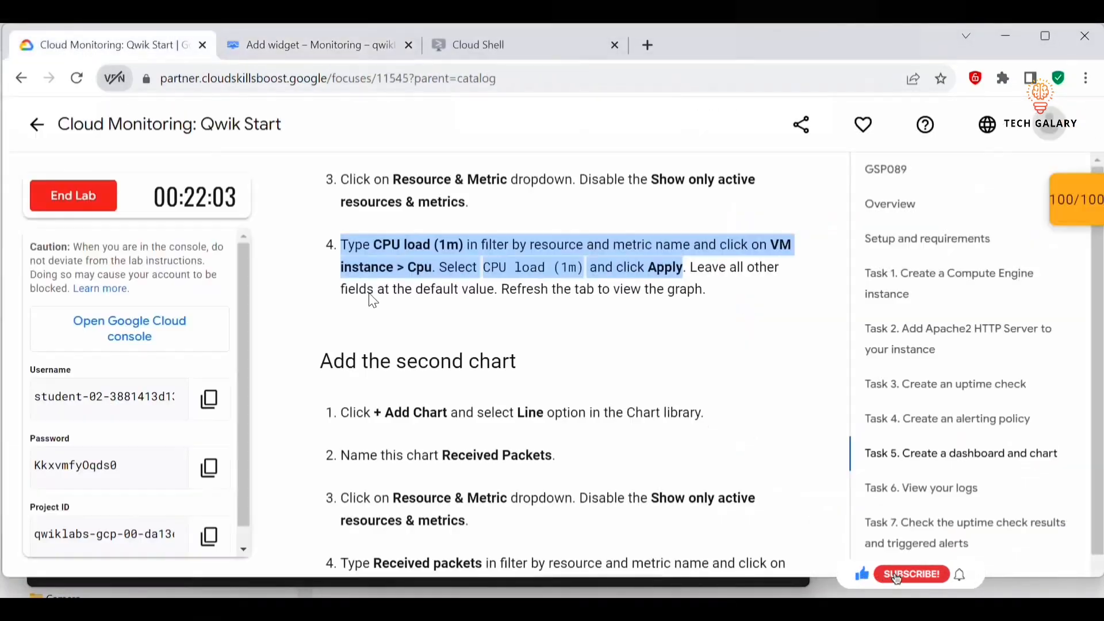
{"action": "scroll", "coordinate": [463, 368], "scroll_direction": "down", "scroll_amount": 3}
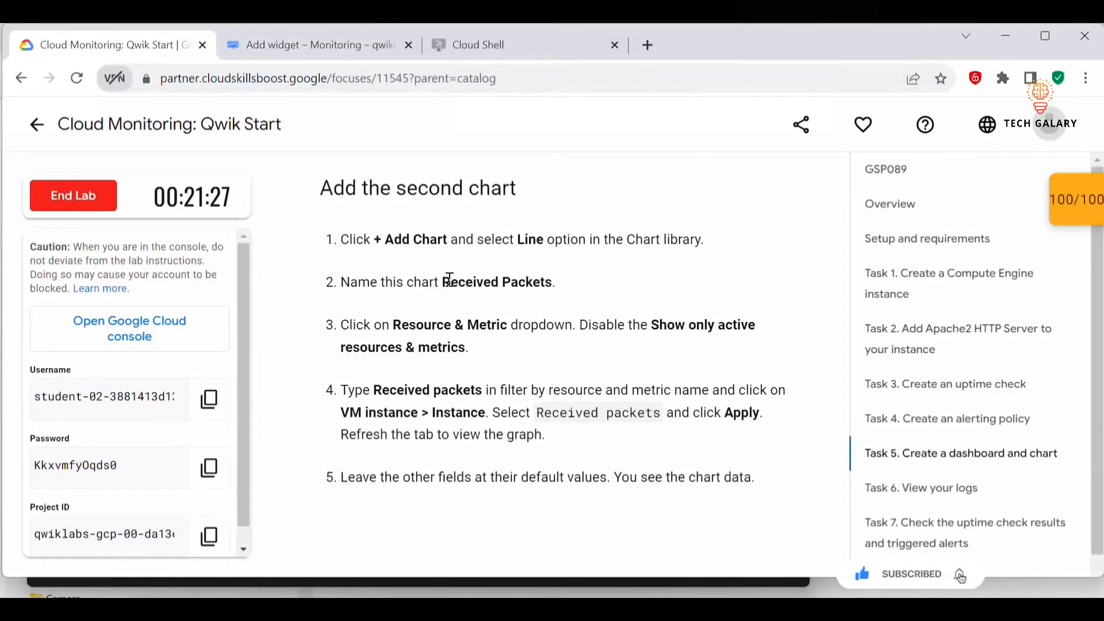
{"action": "left_click_drag", "start_coordinate": [445, 284], "coordinate": [554, 284]}
{"action": "key", "text": "ctrl+c"}
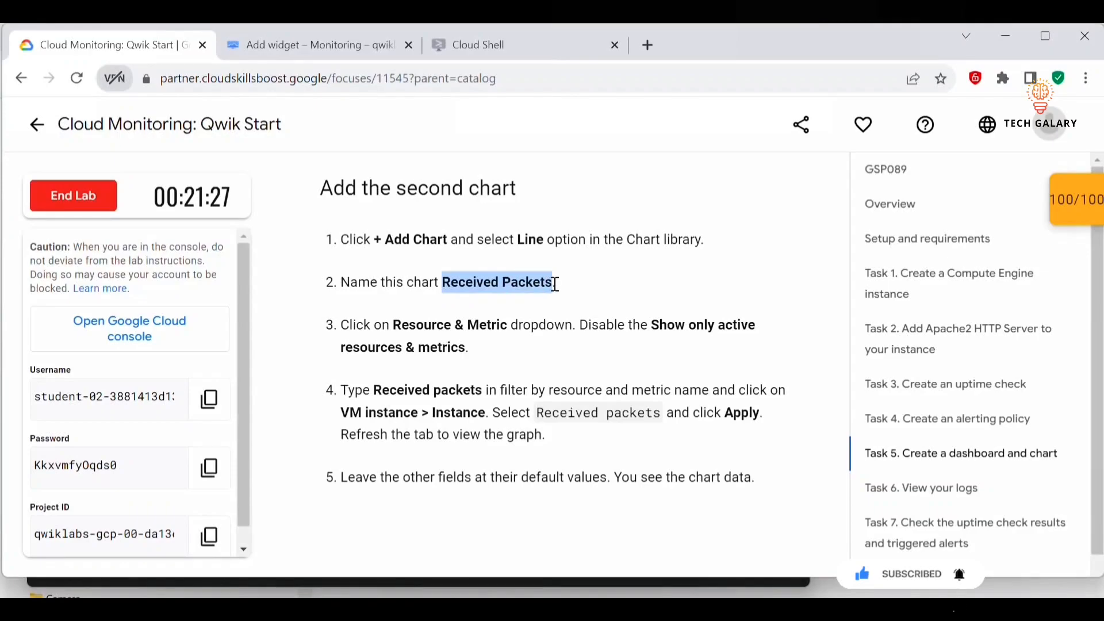
{"action": "left_click", "coordinate": [348, 36]}
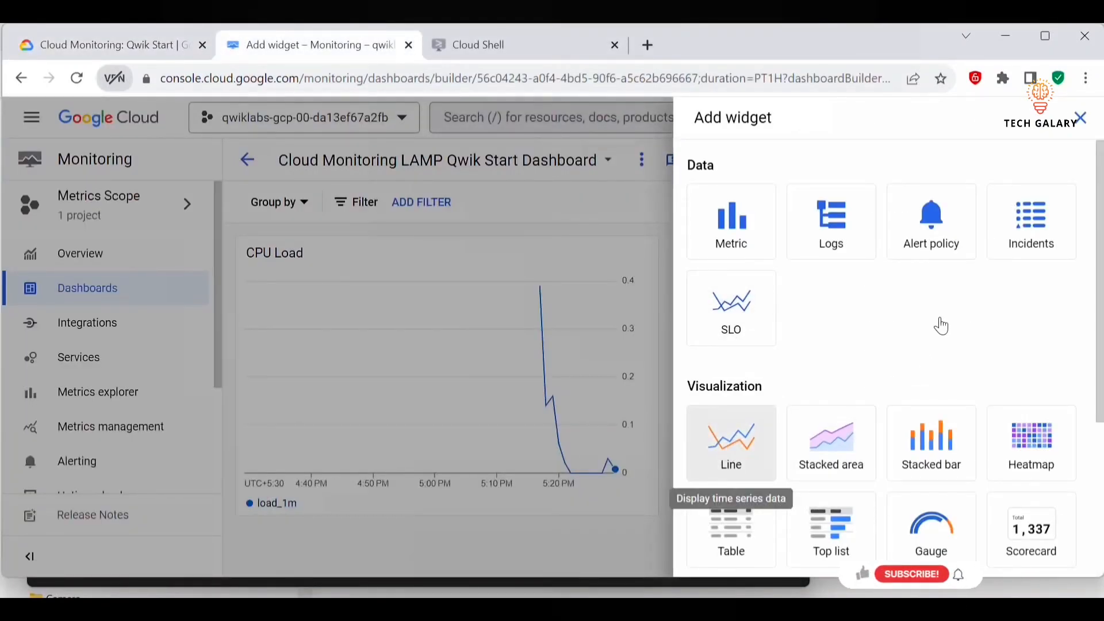
{"action": "left_click", "coordinate": [767, 417]}
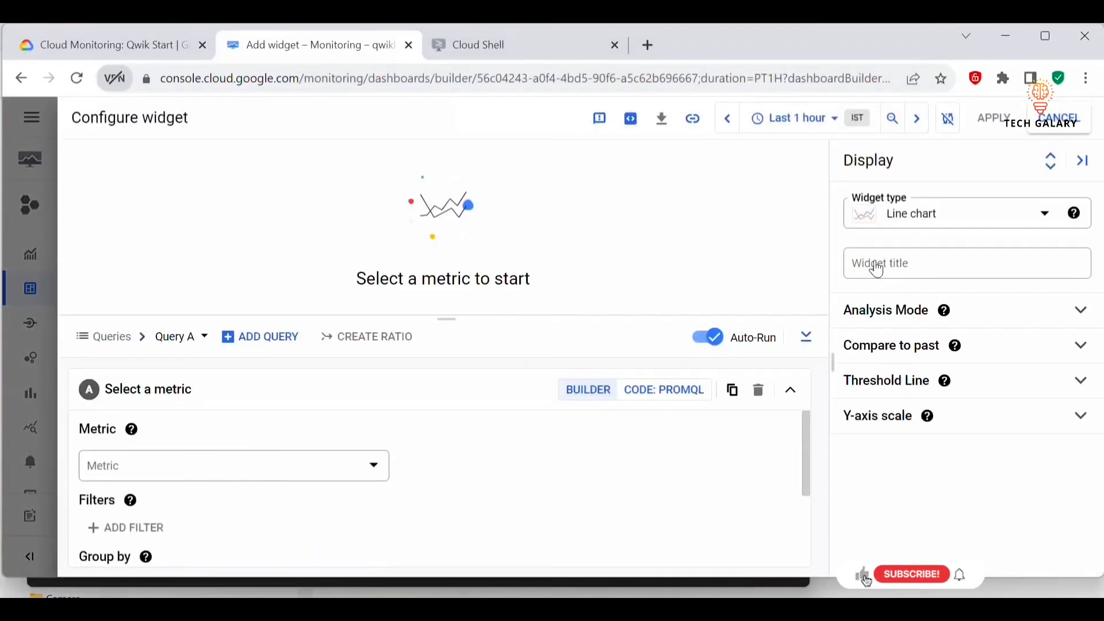
{"action": "left_click", "coordinate": [875, 269]}
{"action": "key", "text": "ctrl+v"}
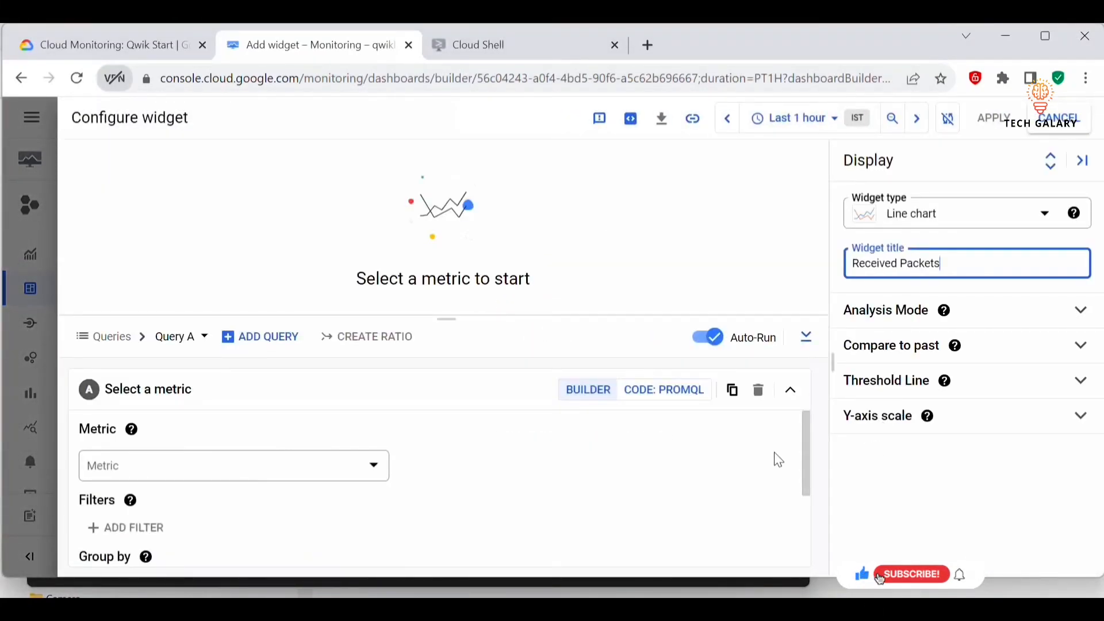
- Include inactive metrics, filter by Received Packets, and set the chart's metric to VM Instance > Instance > Received packets
{"action": "left_click", "coordinate": [344, 477]}
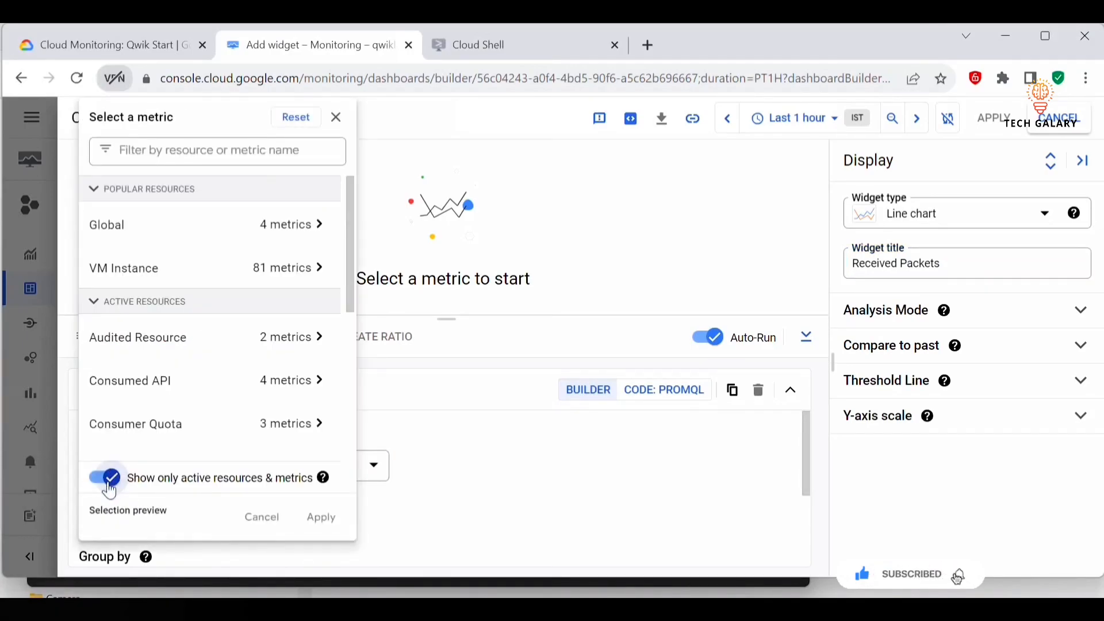
{"action": "left_click", "coordinate": [107, 483]}
{"action": "left_click", "coordinate": [198, 150]}
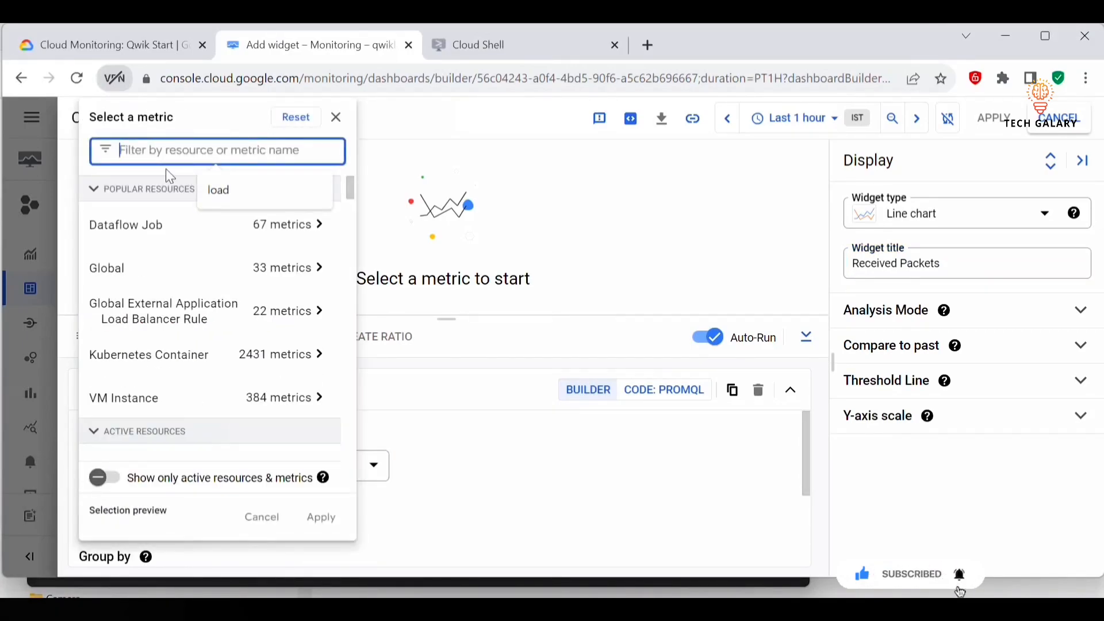
{"action": "key", "text": "ctrl+v"}
{"action": "left_click", "coordinate": [285, 229]}
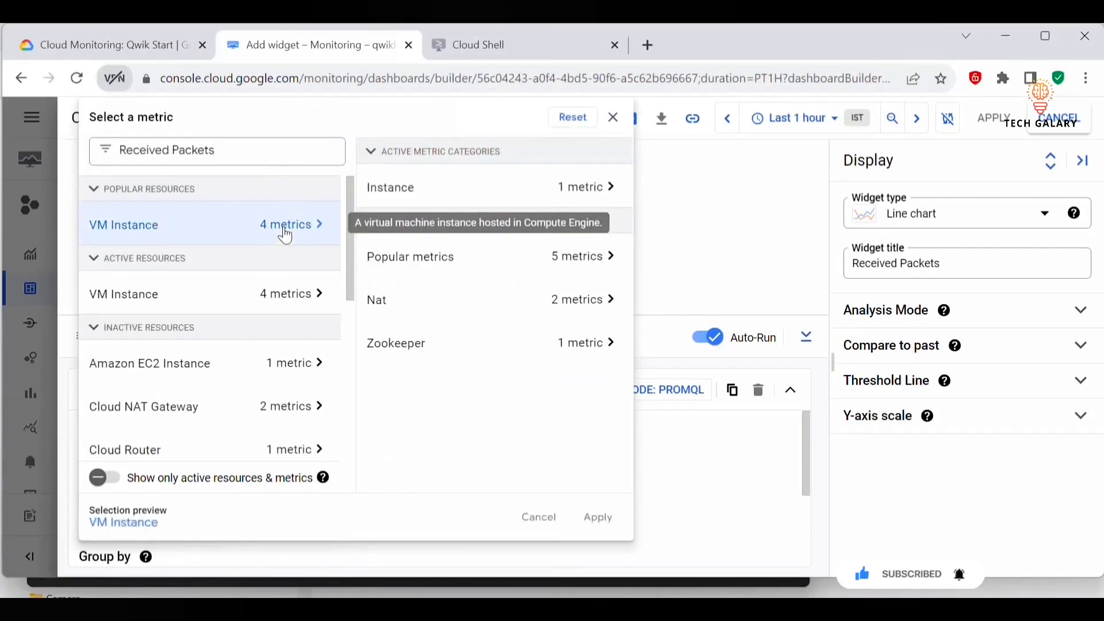
{"action": "left_click", "coordinate": [564, 189]}
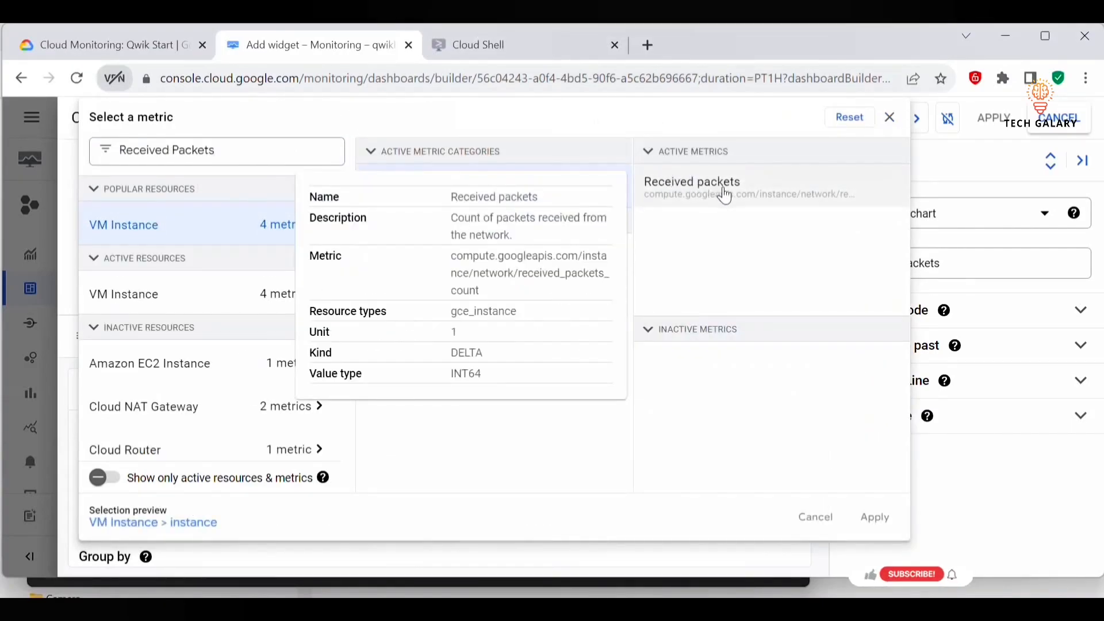
{"action": "left_click", "coordinate": [725, 195]}
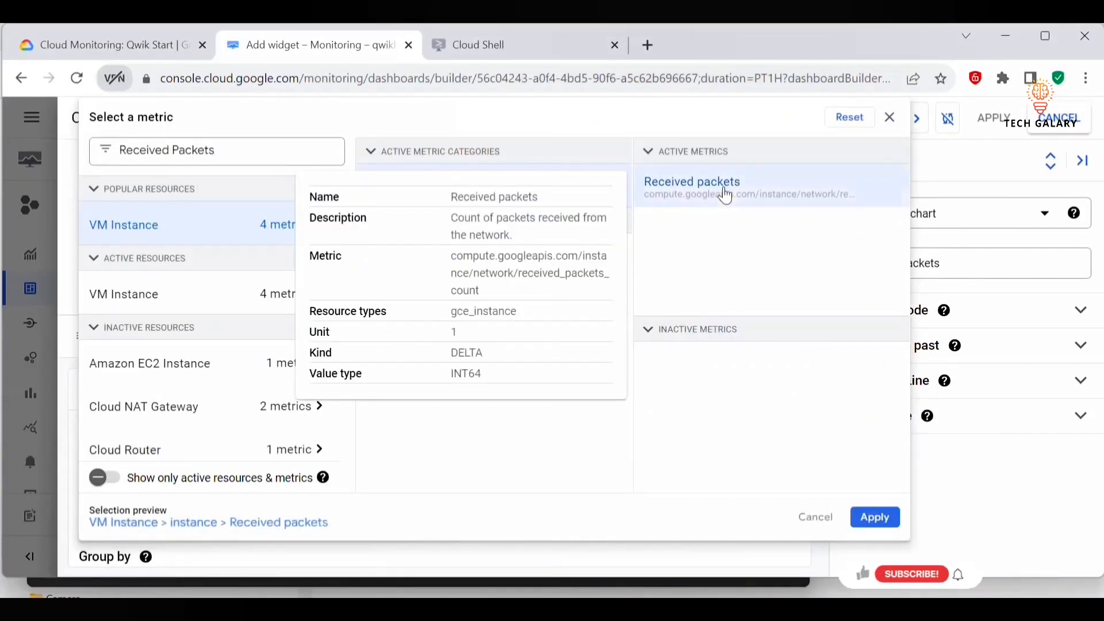
{"action": "left_click", "coordinate": [874, 517]}
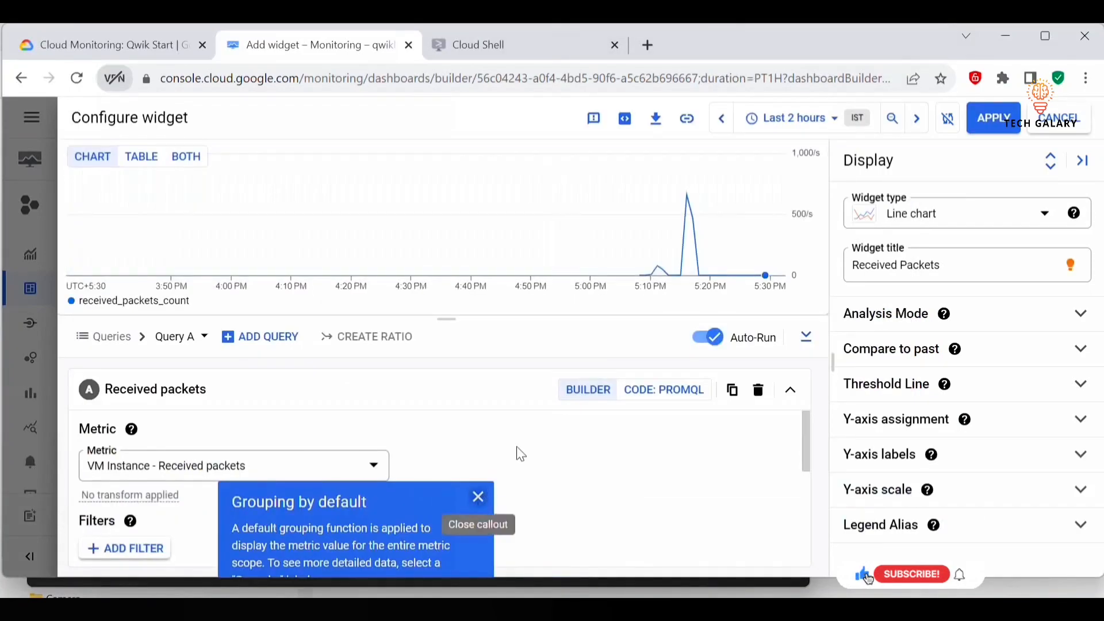
- Check the chart settings against the lab instructions and apply the Received Packets chart to the dashboard
{"action": "scroll", "coordinate": [523, 460], "scroll_direction": "down", "scroll_amount": 5}
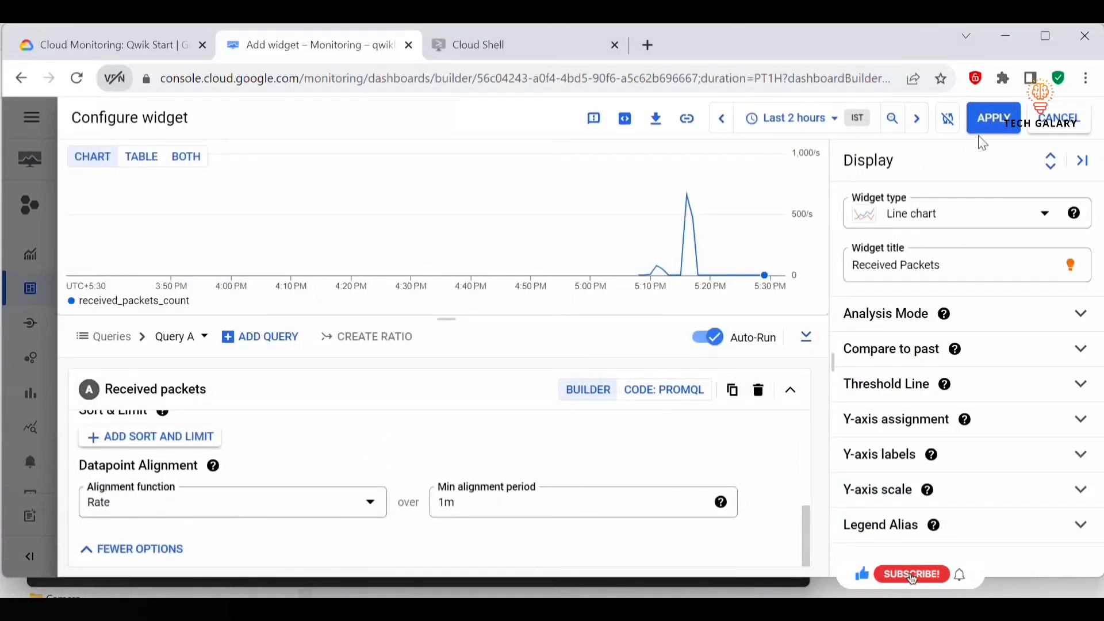
{"action": "left_click", "coordinate": [103, 44]}
{"action": "left_click_drag", "start_coordinate": [546, 348], "coordinate": [323, 327]}
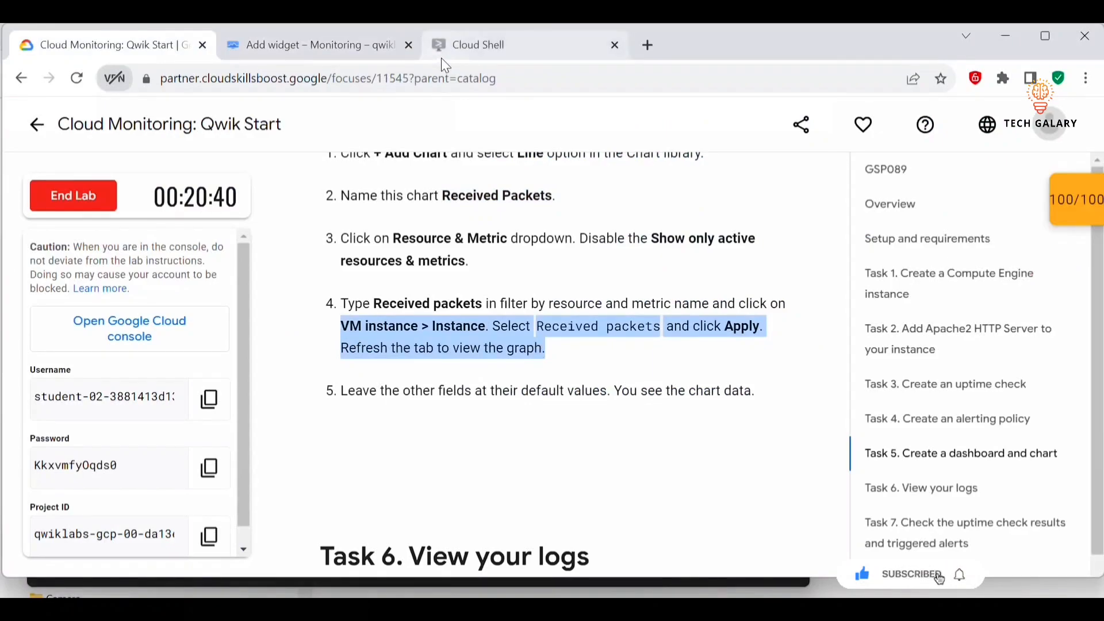
{"action": "left_click", "coordinate": [368, 46]}
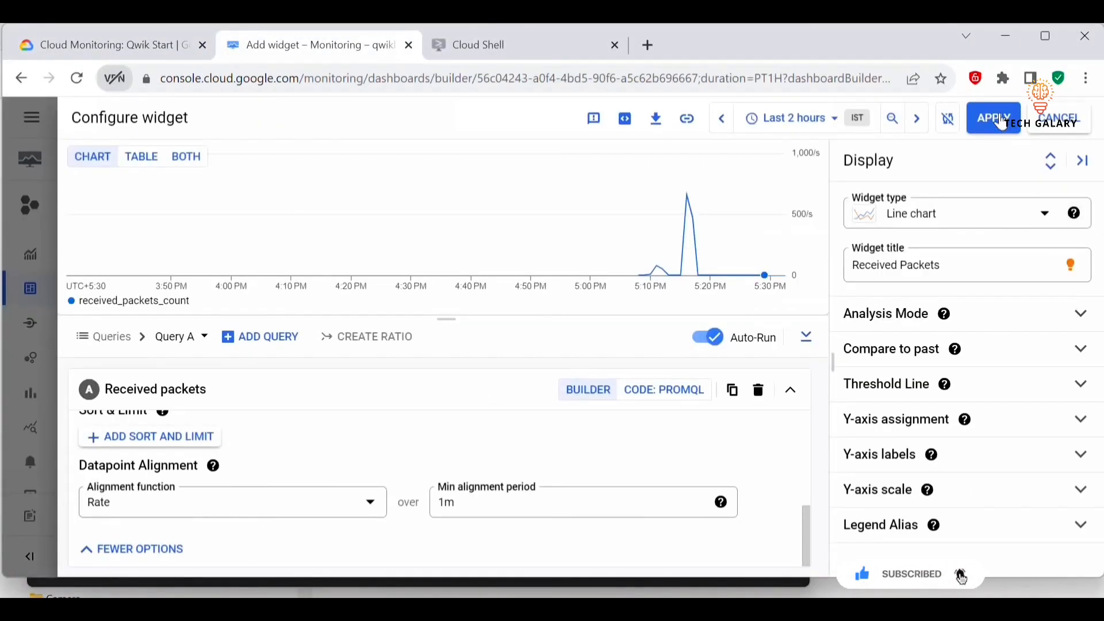
{"action": "left_click", "coordinate": [995, 119]}
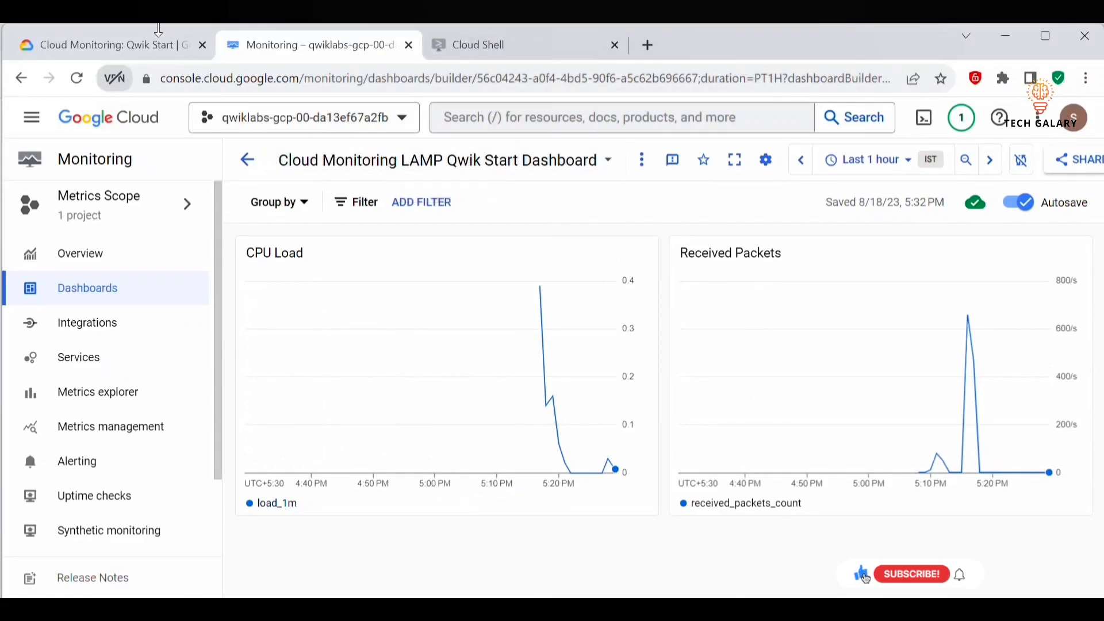
- Read the lab's Task 6 on viewing logs, then search the Cloud console for logging and open Logs Explorer
{"action": "left_click", "coordinate": [109, 44]}
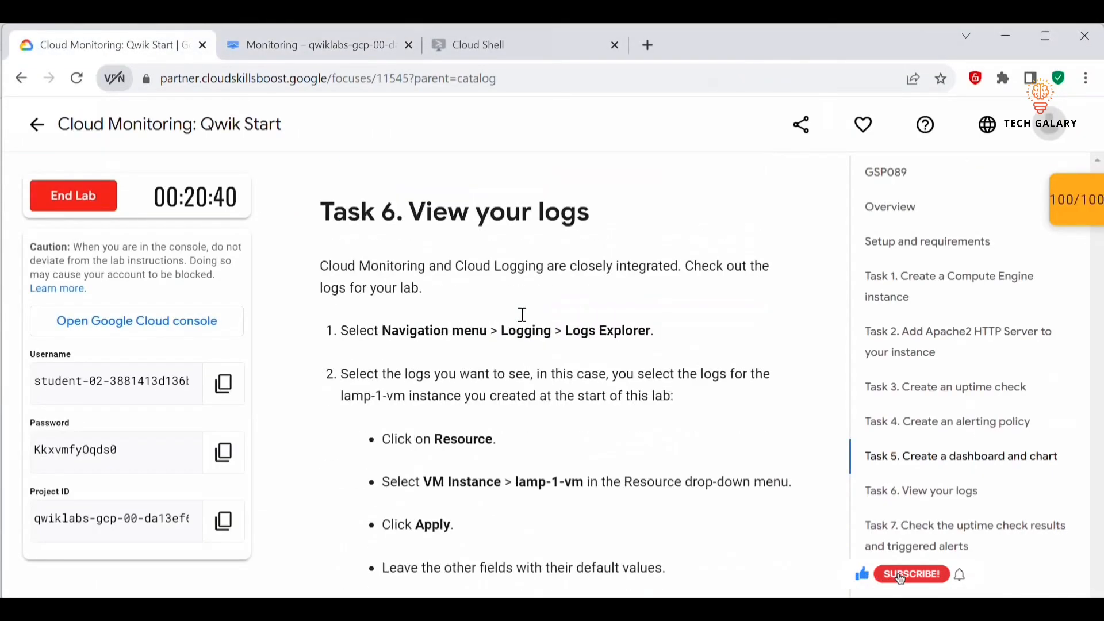
{"action": "scroll", "coordinate": [609, 362], "scroll_direction": "down", "scroll_amount": 4}
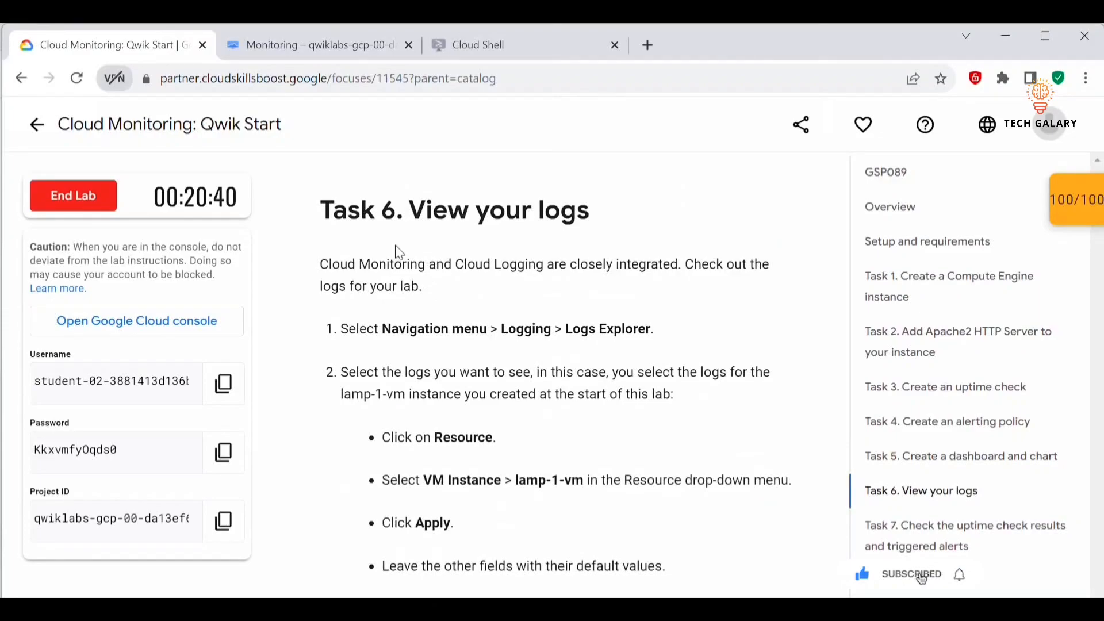
{"action": "left_click_drag", "start_coordinate": [419, 217], "coordinate": [589, 214]}
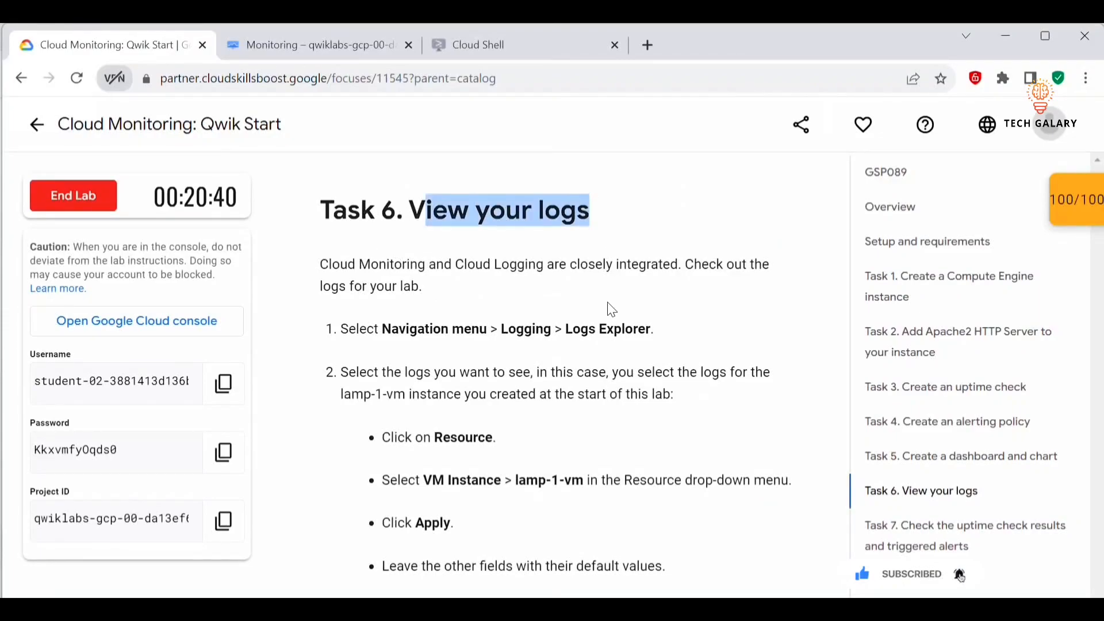
{"action": "scroll", "coordinate": [611, 318], "scroll_direction": "down", "scroll_amount": 3}
{"action": "scroll", "coordinate": [616, 374], "scroll_direction": "up", "scroll_amount": 1}
{"action": "scroll", "coordinate": [649, 238], "scroll_direction": "up", "scroll_amount": 1}
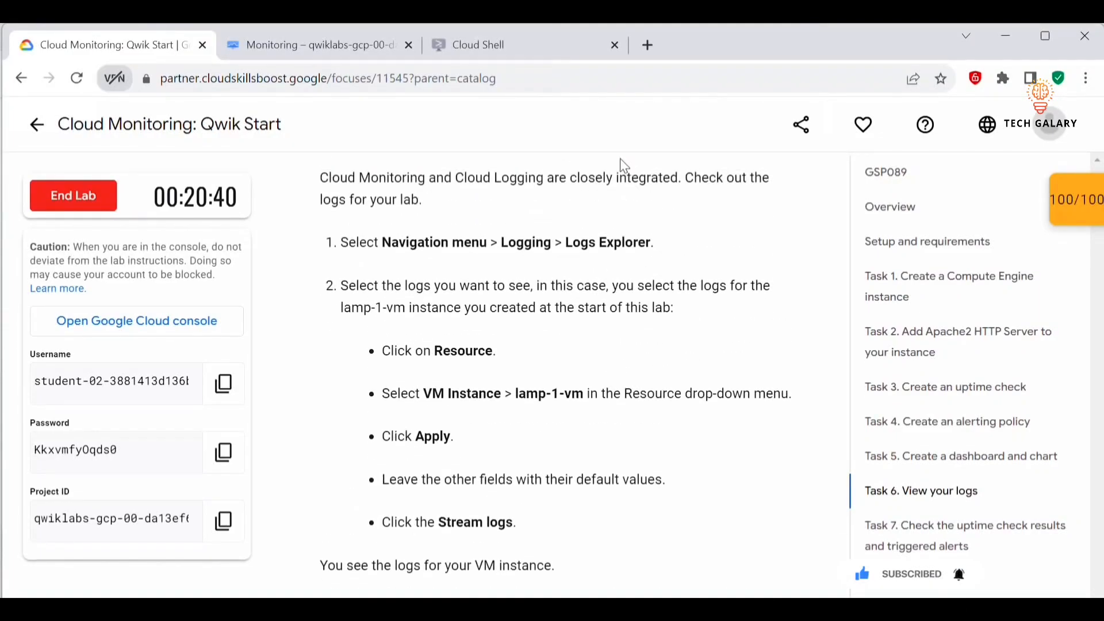
{"action": "left_click", "coordinate": [368, 51]}
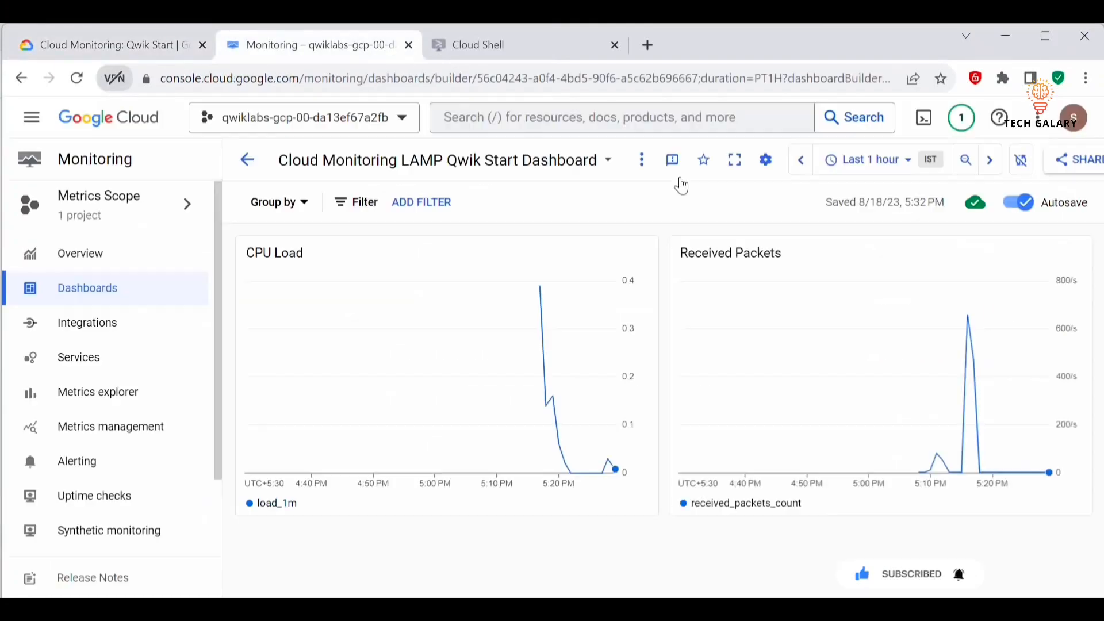
{"action": "left_click", "coordinate": [520, 115]}
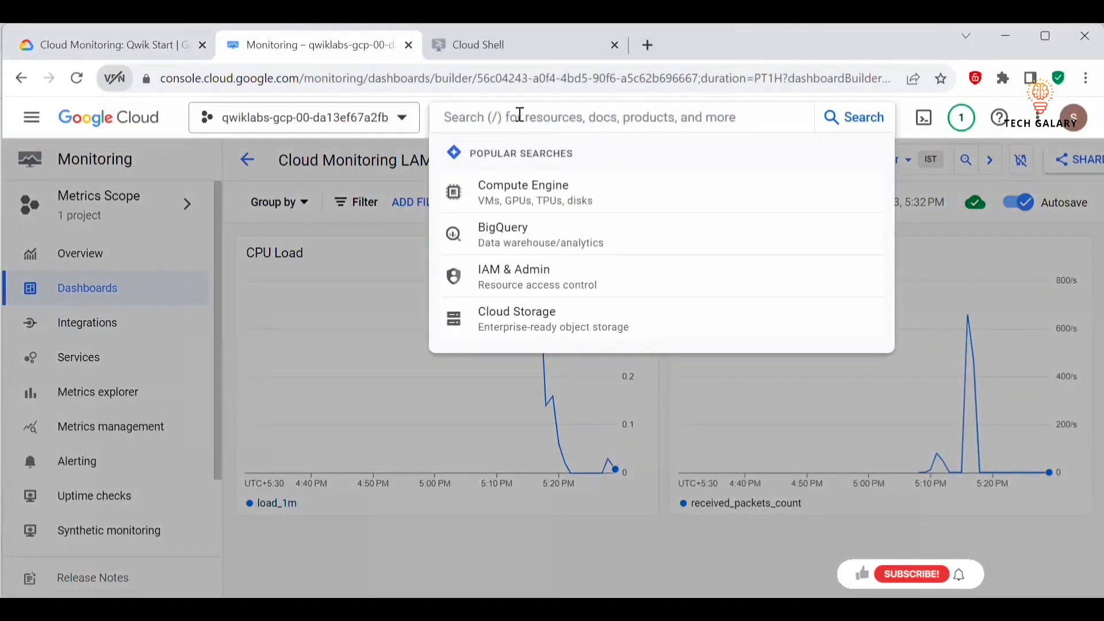
{"action": "type", "text": "logging"}
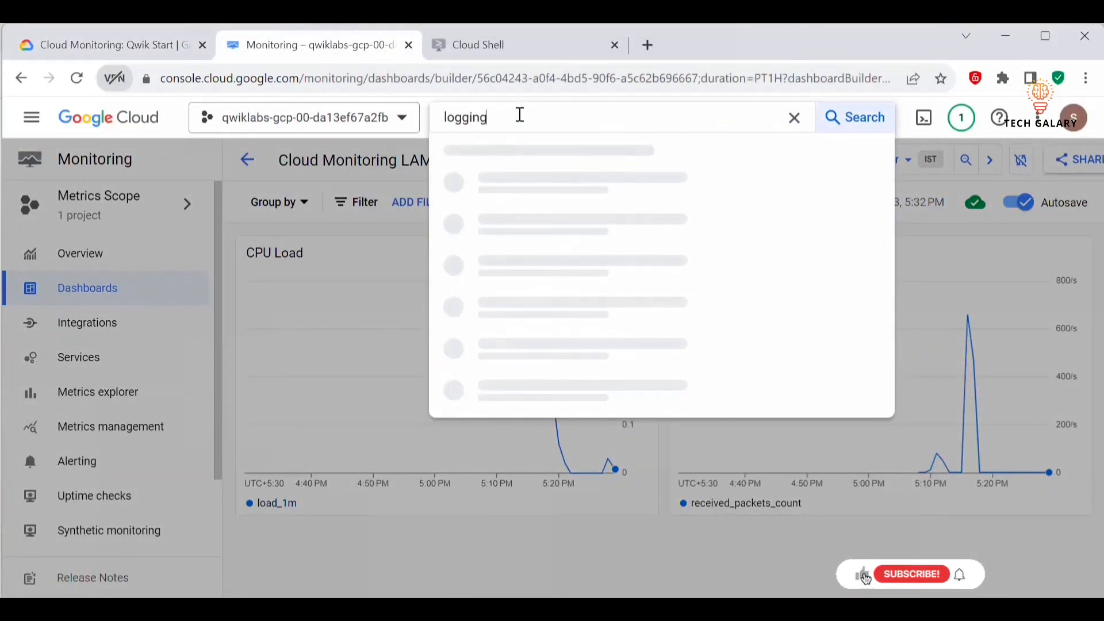
{"action": "left_click", "coordinate": [529, 244]}
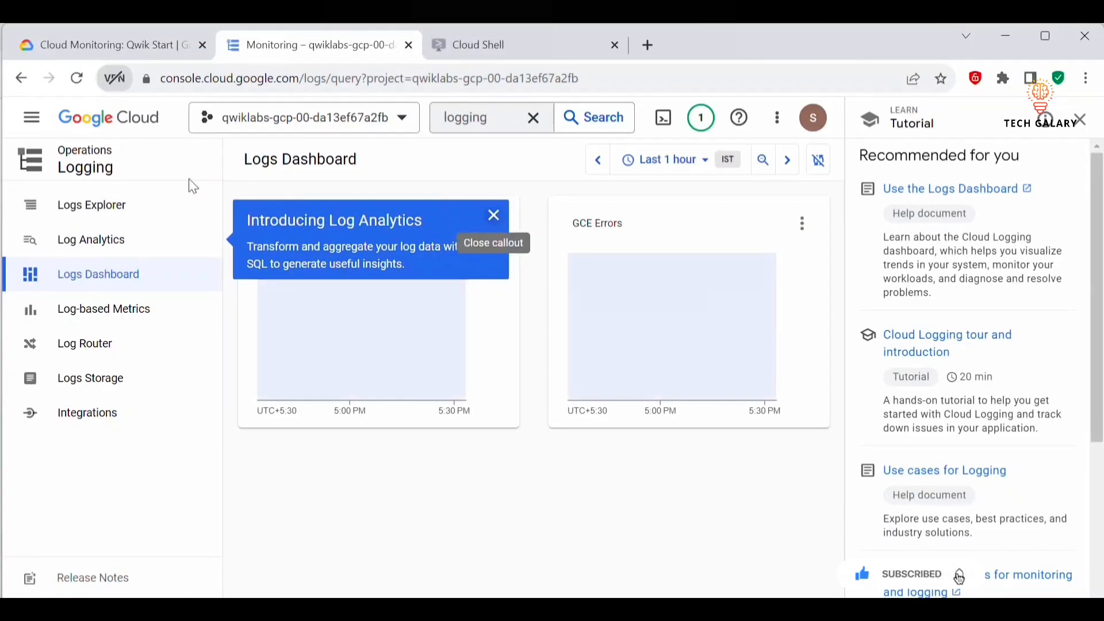
{"action": "left_click", "coordinate": [82, 208]}
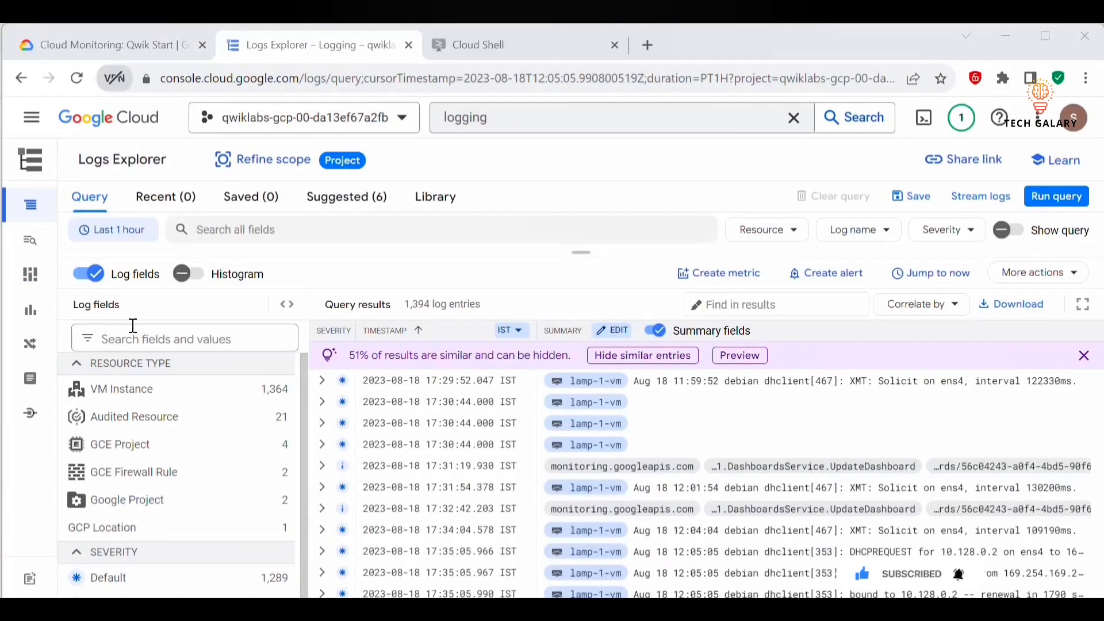
- Filter the logs by resource type VM Instance and instance lamp-1-vm, and stream them
{"action": "left_click", "coordinate": [180, 401]}
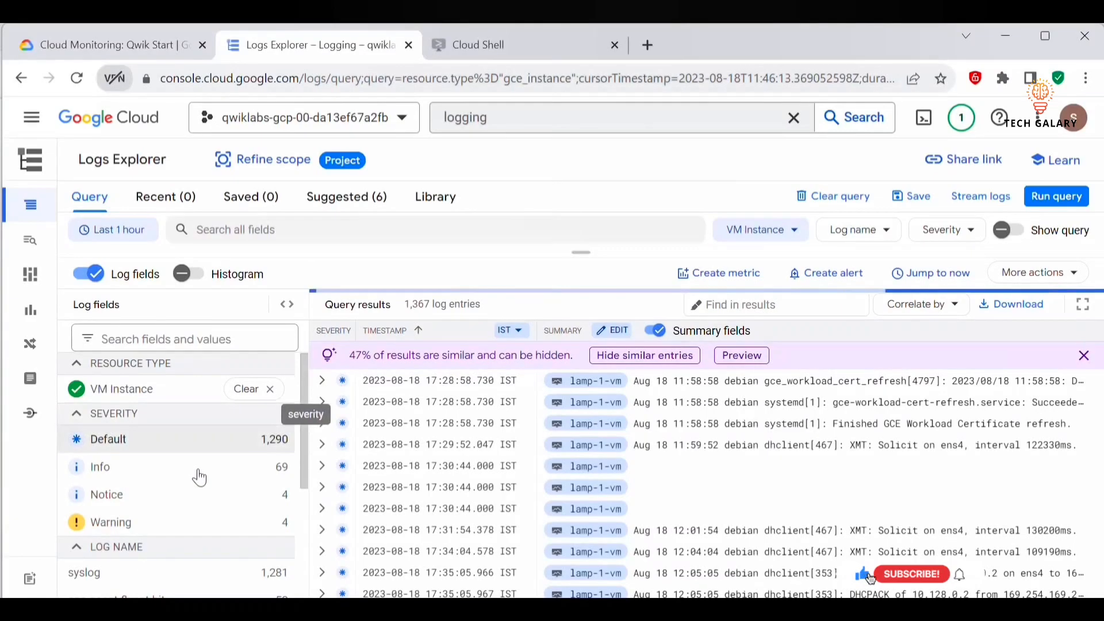
{"action": "scroll", "coordinate": [176, 548], "scroll_direction": "down", "scroll_amount": 6}
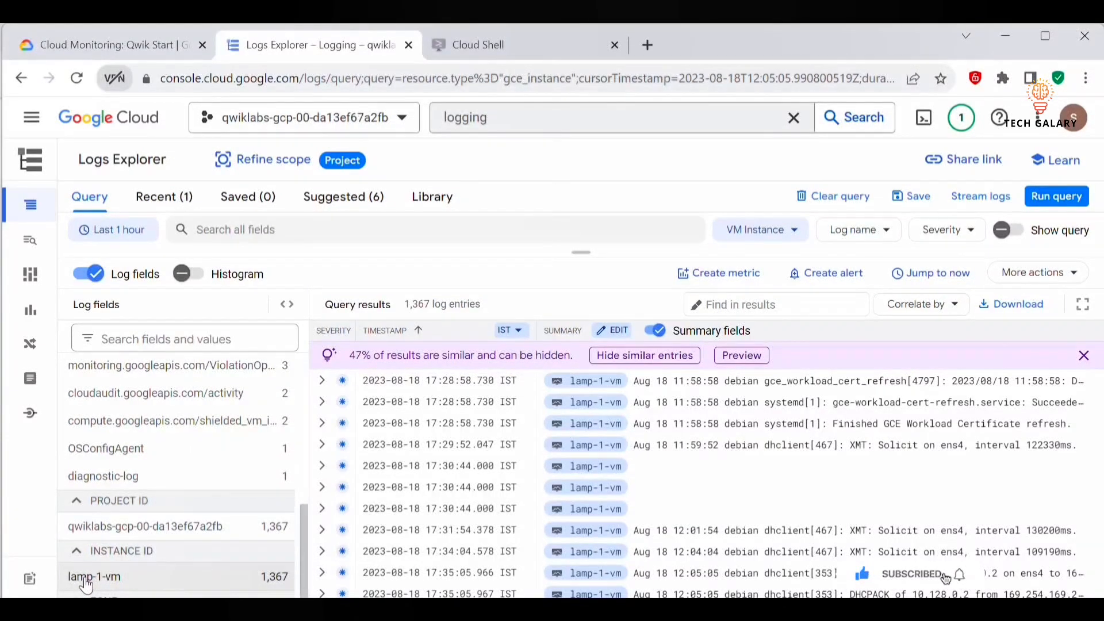
{"action": "left_click", "coordinate": [114, 585]}
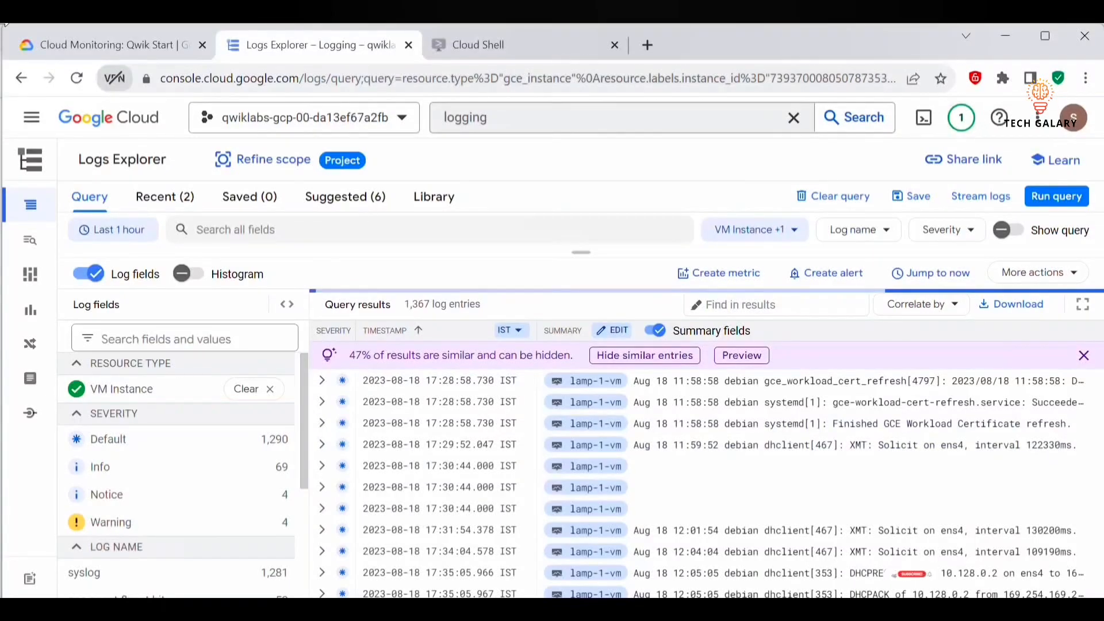
{"action": "left_click", "coordinate": [981, 198]}
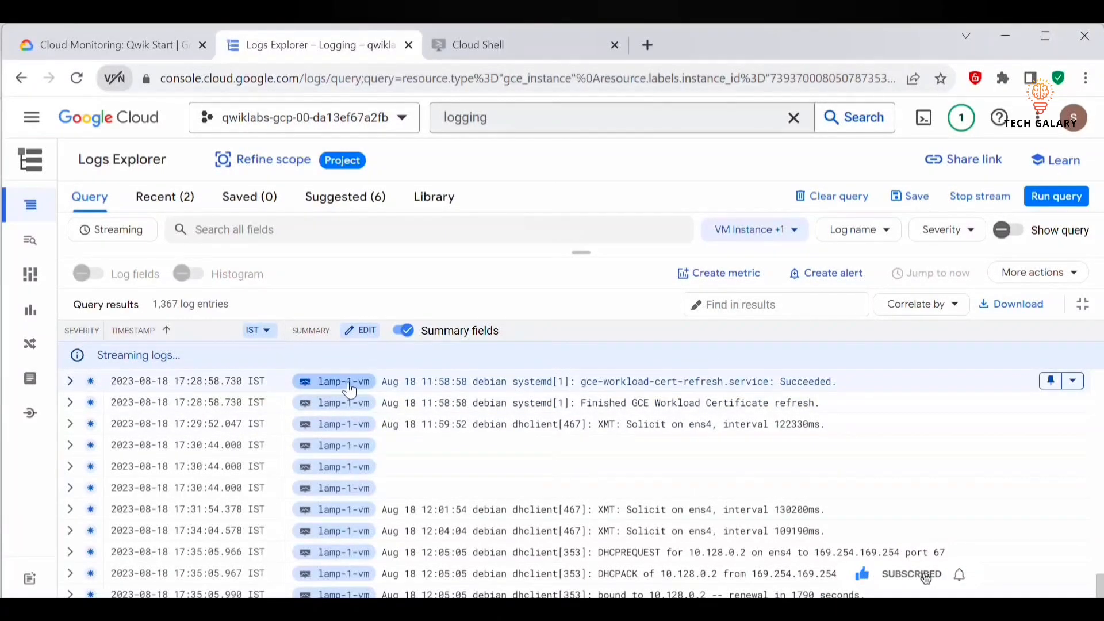
{"action": "scroll", "coordinate": [352, 458], "scroll_direction": "up", "scroll_amount": 5}
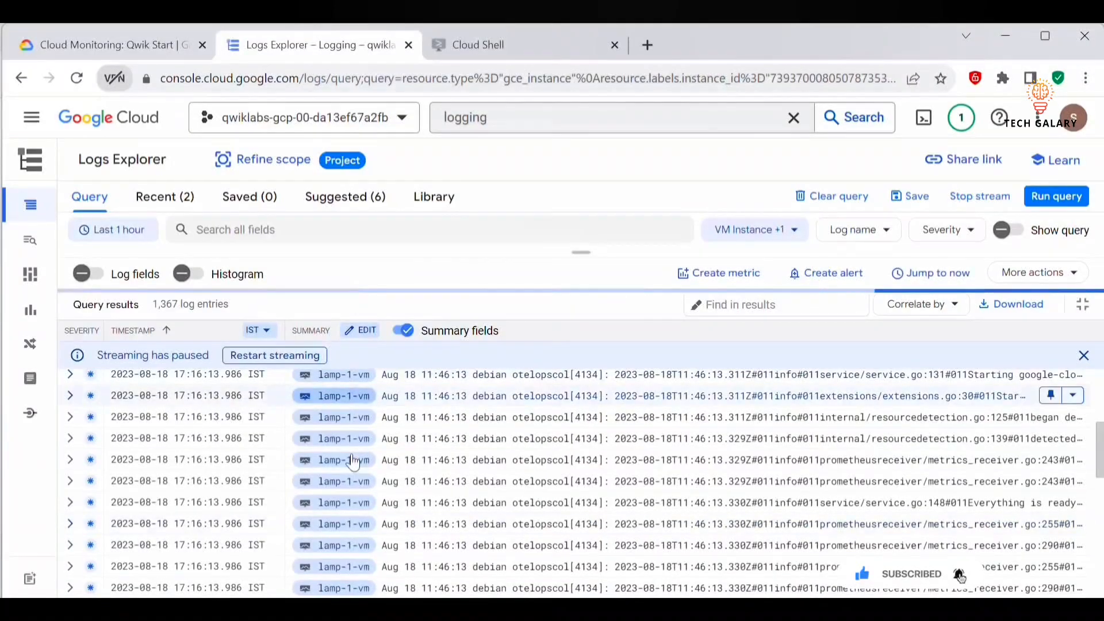
{"action": "scroll", "coordinate": [760, 488], "scroll_direction": "down", "scroll_amount": 5}
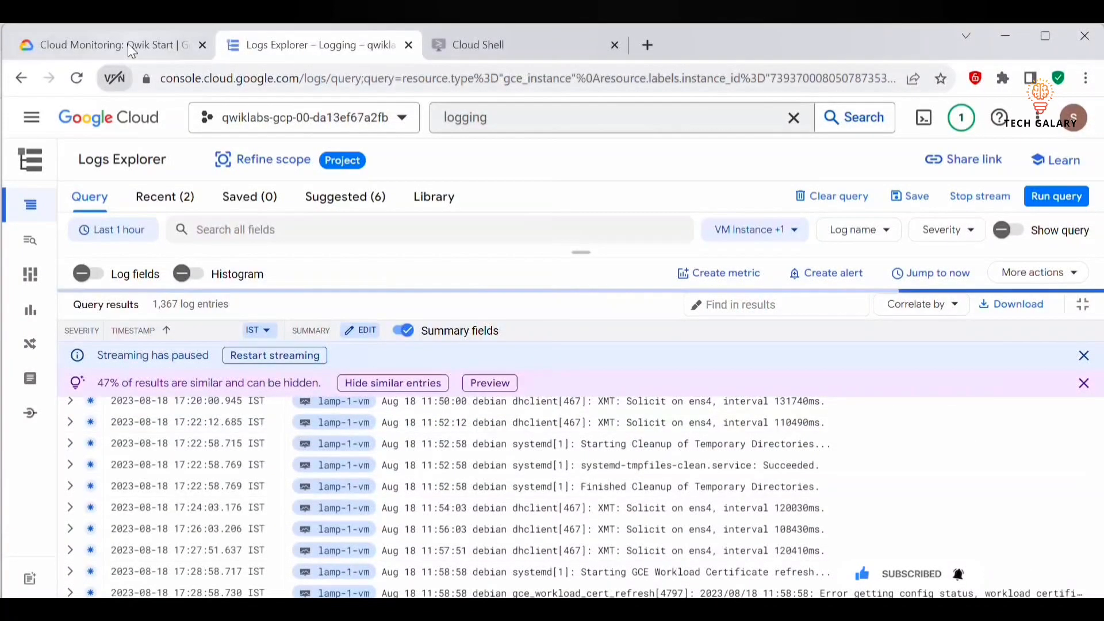
- Read the lab instructions on stopping and starting the VM, and duplicate the Logs Explorer page in a new browser tab
{"action": "left_click", "coordinate": [126, 44]}
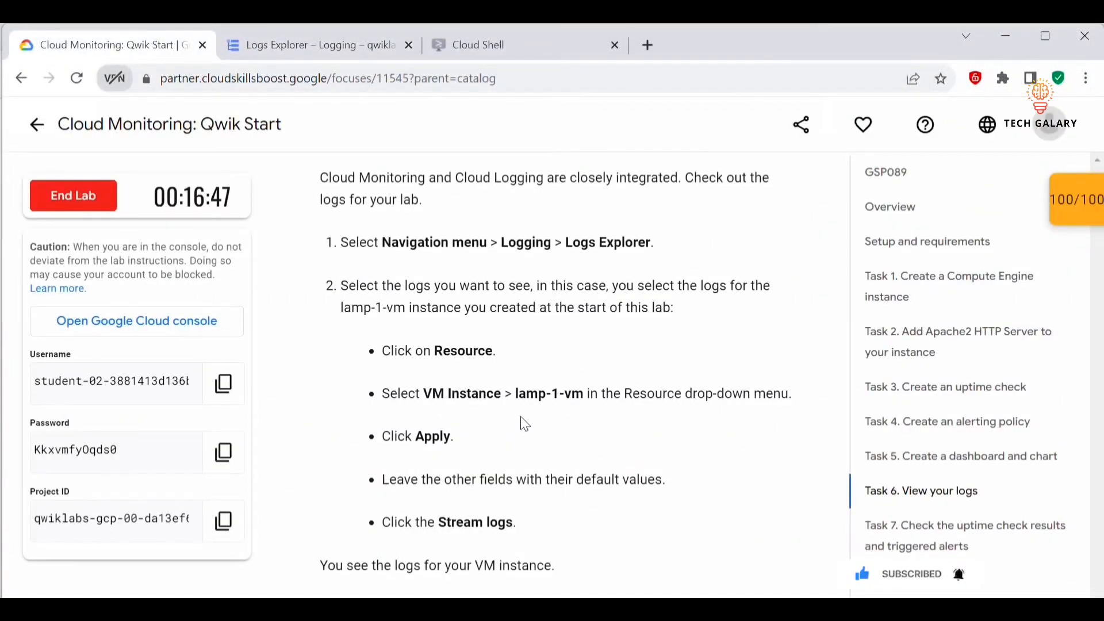
{"action": "scroll", "coordinate": [526, 426], "scroll_direction": "down", "scroll_amount": 5}
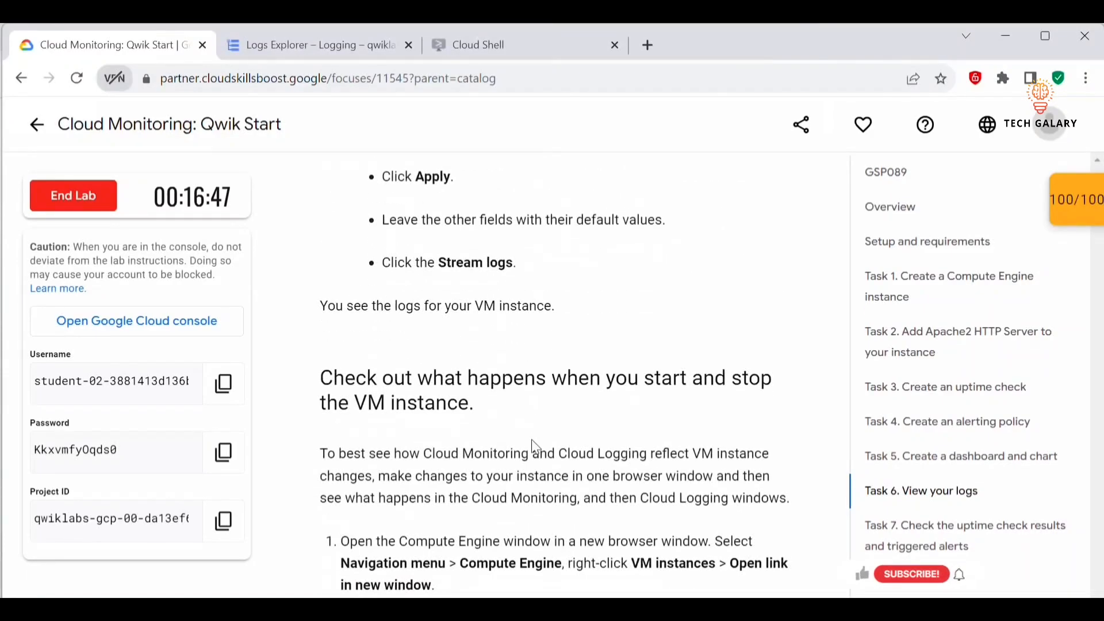
{"action": "scroll", "coordinate": [535, 447], "scroll_direction": "down", "scroll_amount": 3}
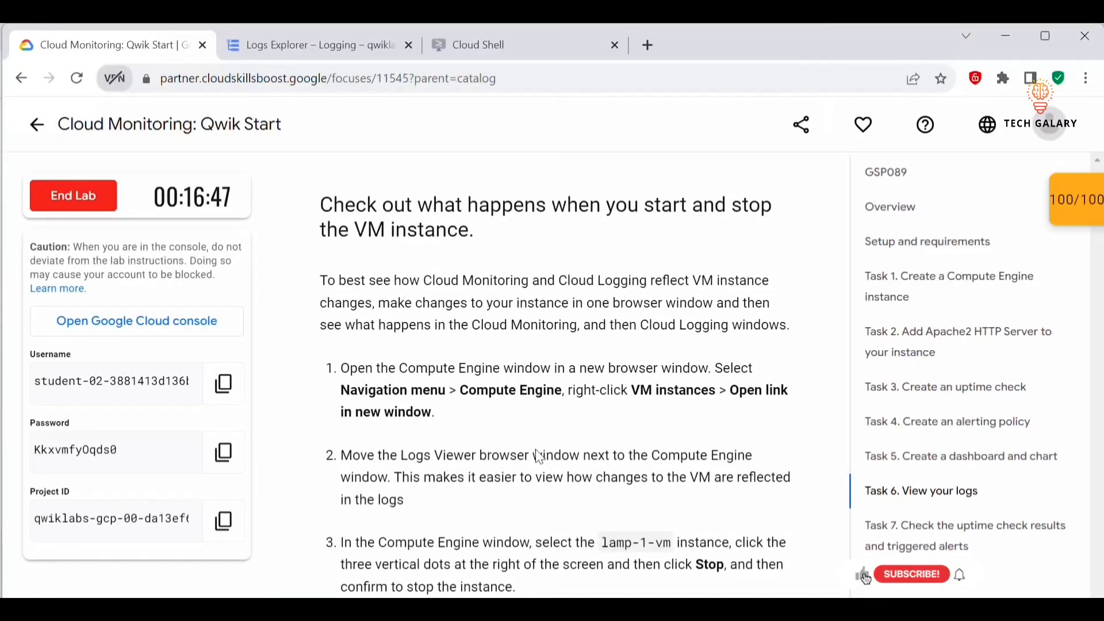
{"action": "scroll", "coordinate": [552, 462], "scroll_direction": "down", "scroll_amount": 7}
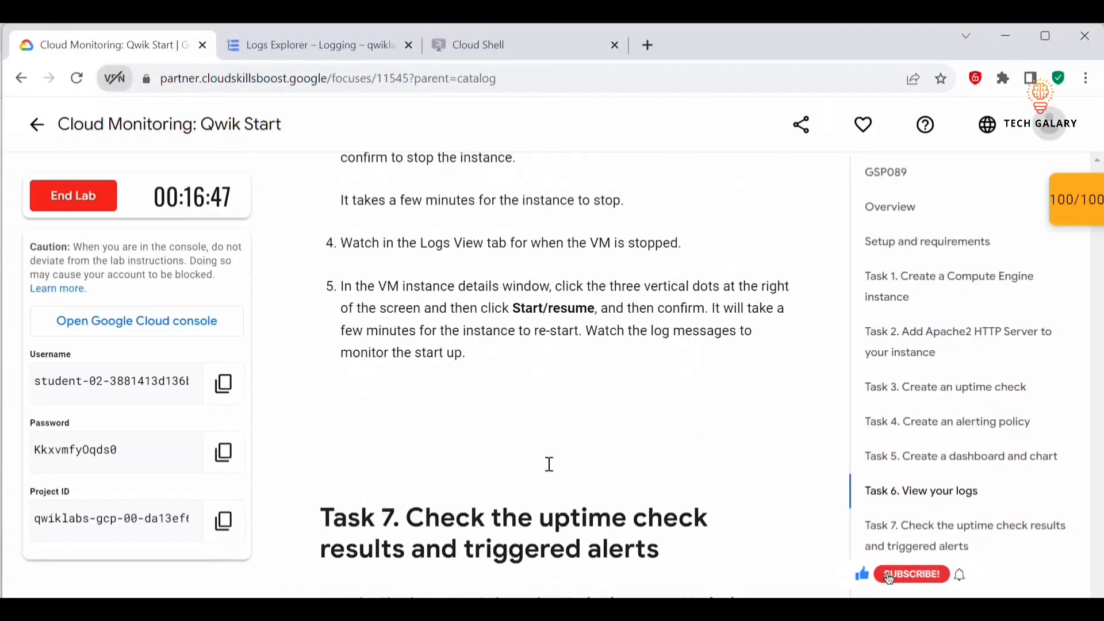
{"action": "key", "text": "ctrl+Tab"}
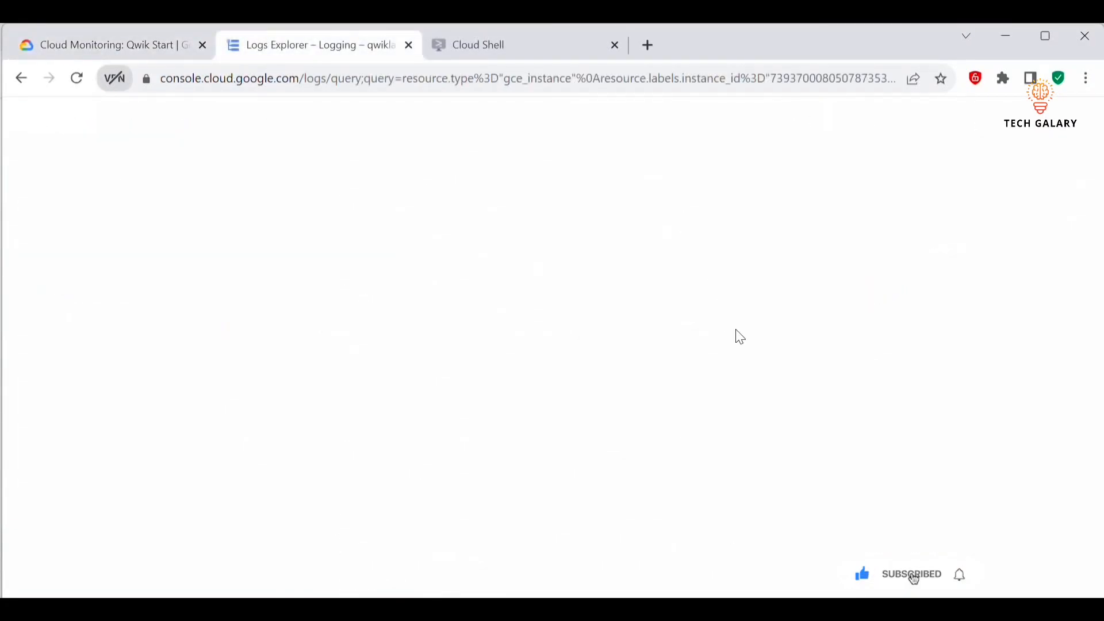
{"action": "right_click", "coordinate": [352, 46]}
{"action": "left_click", "coordinate": [393, 173]}
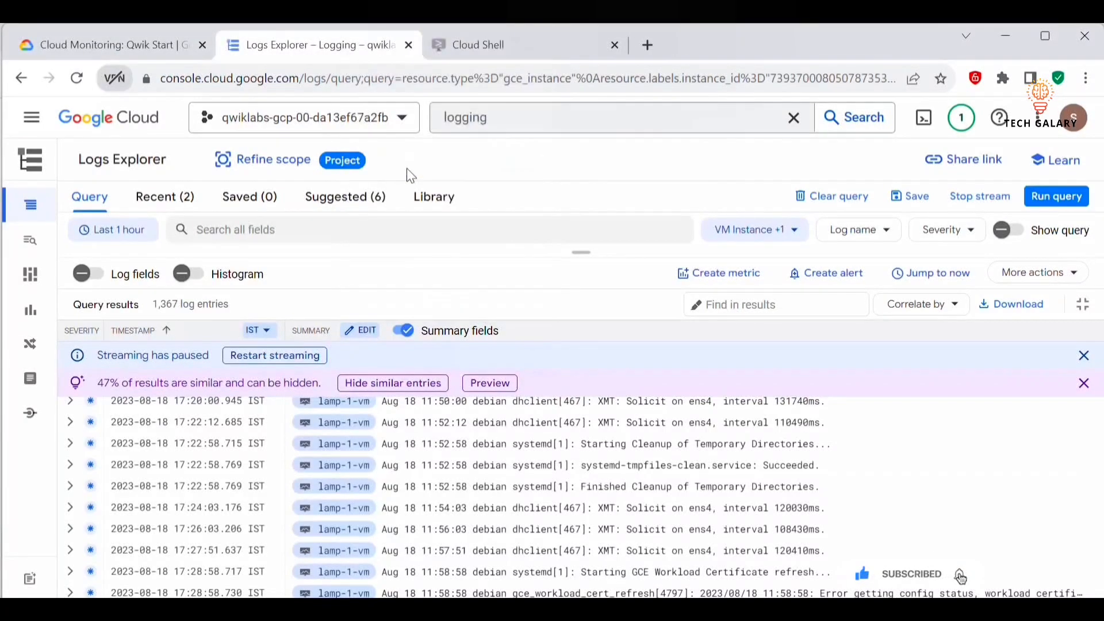
- Open the Compute Engine VM instances page in the duplicated tab and stop the lamp-1-vm instance
{"action": "left_click", "coordinate": [31, 118]}
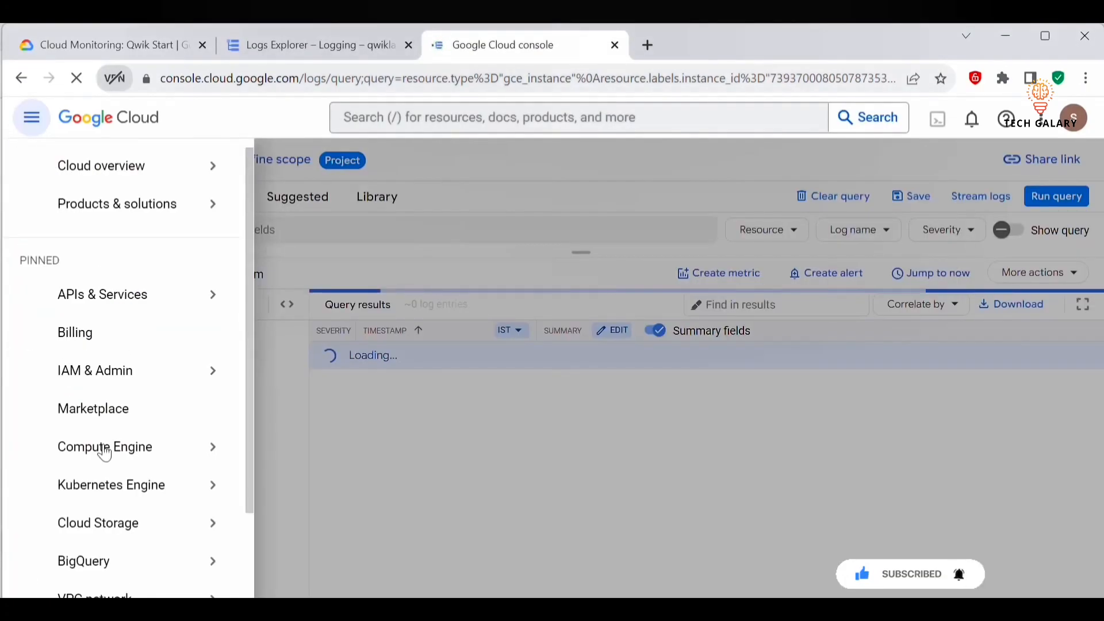
{"action": "left_click", "coordinate": [105, 450]}
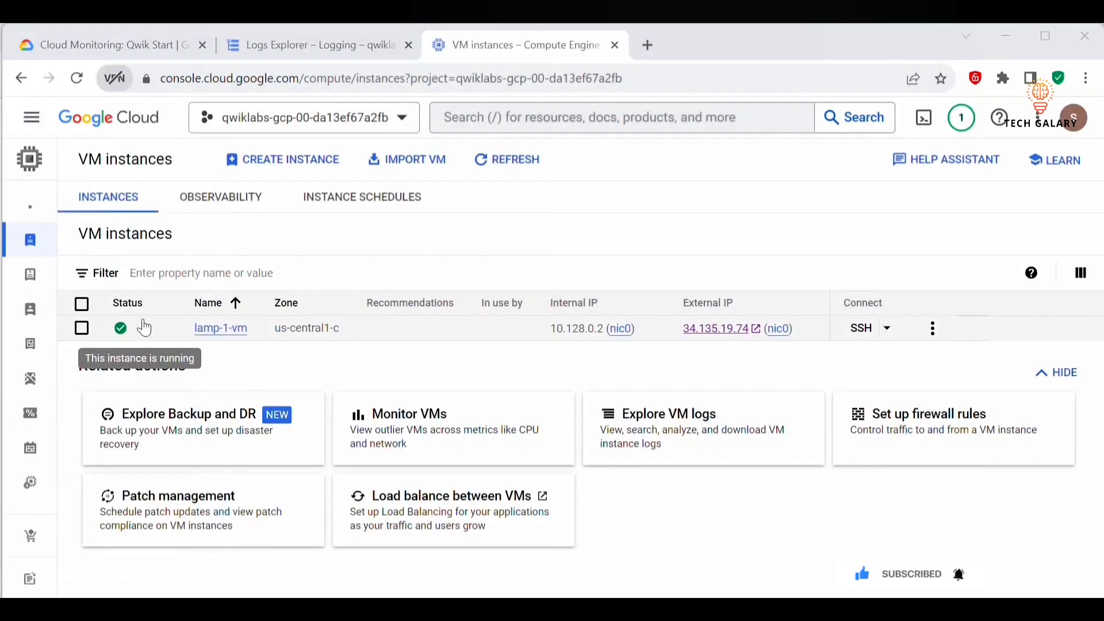
{"action": "left_click", "coordinate": [937, 333]}
{"action": "left_click", "coordinate": [810, 398]}
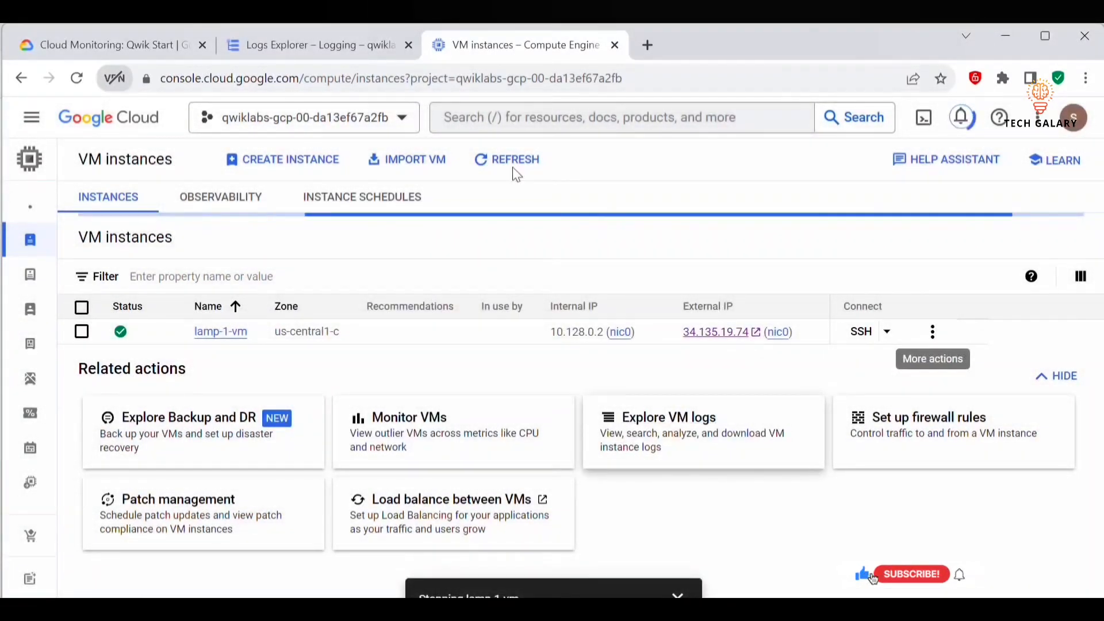
- In Logs Explorer, expand the v1.compute.instances.stop entry and examine the shutdown log entries of lamp-1-vm
{"action": "left_click", "coordinate": [351, 48]}
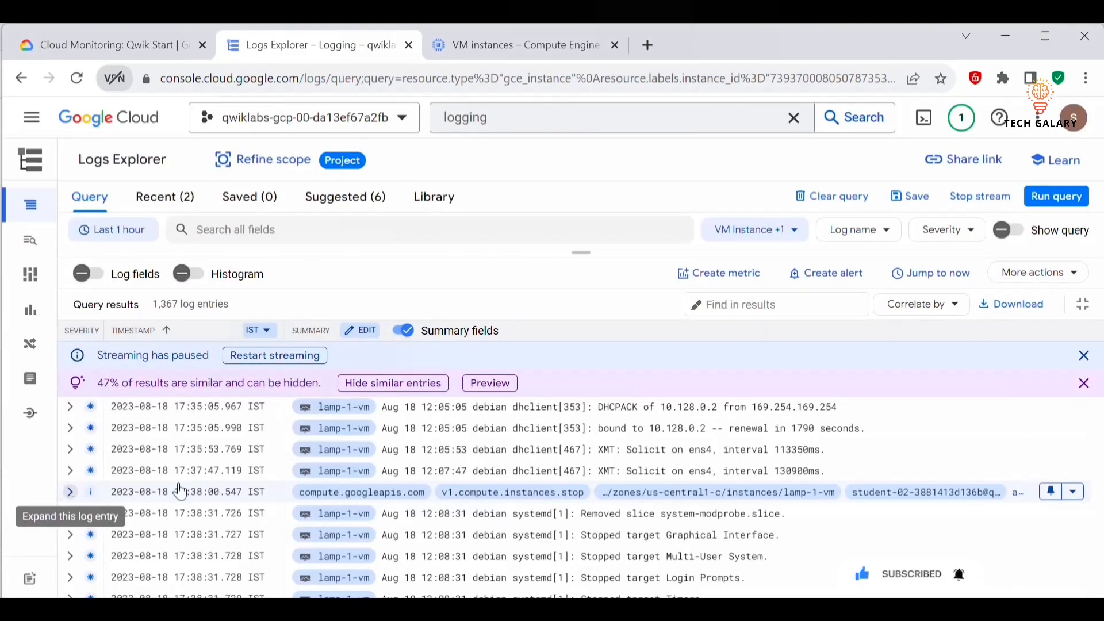
{"action": "left_click", "coordinate": [70, 493]}
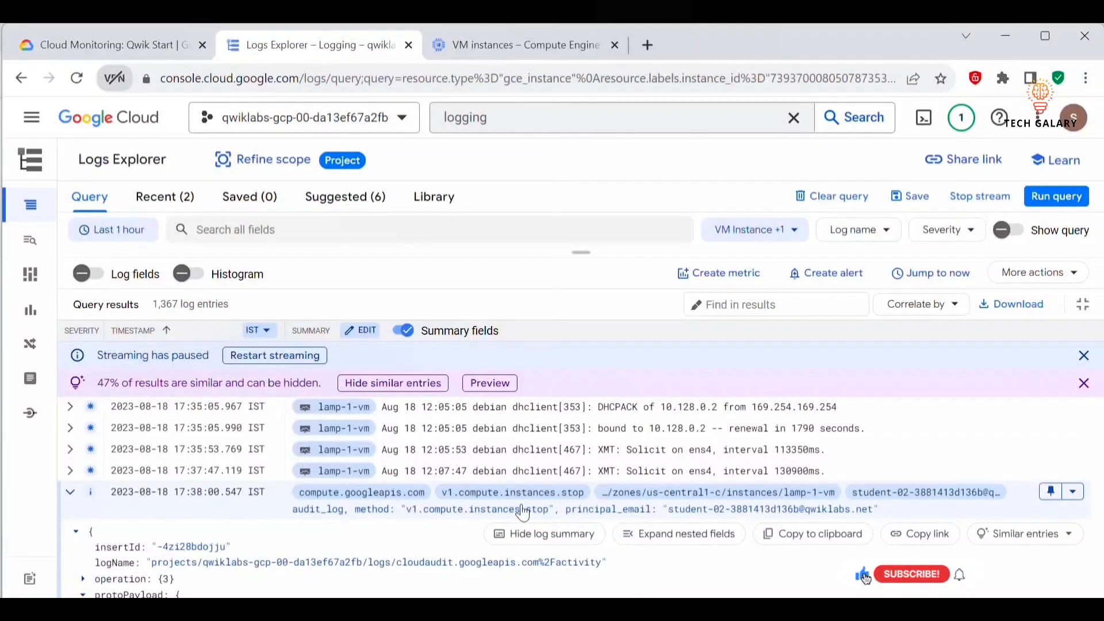
{"action": "scroll", "coordinate": [604, 529], "scroll_direction": "down", "scroll_amount": 2}
{"action": "scroll", "coordinate": [575, 495], "scroll_direction": "down", "scroll_amount": 5}
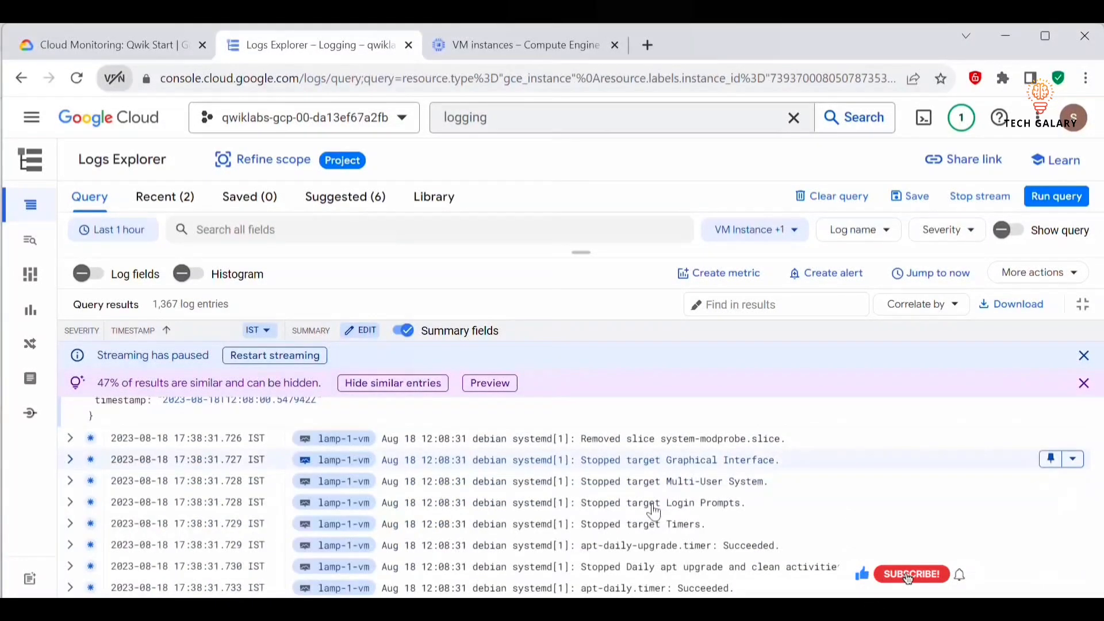
{"action": "scroll", "coordinate": [651, 531], "scroll_direction": "down", "scroll_amount": 3}
{"action": "scroll", "coordinate": [678, 512], "scroll_direction": "up", "scroll_amount": 2}
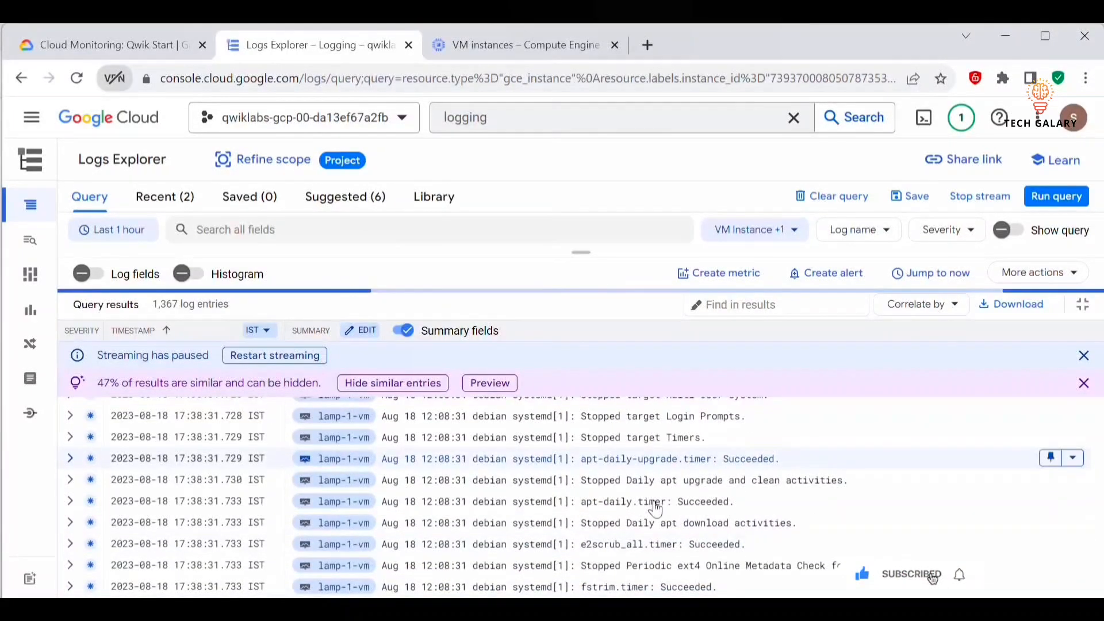
{"action": "scroll", "coordinate": [714, 494], "scroll_direction": "down", "scroll_amount": 5}
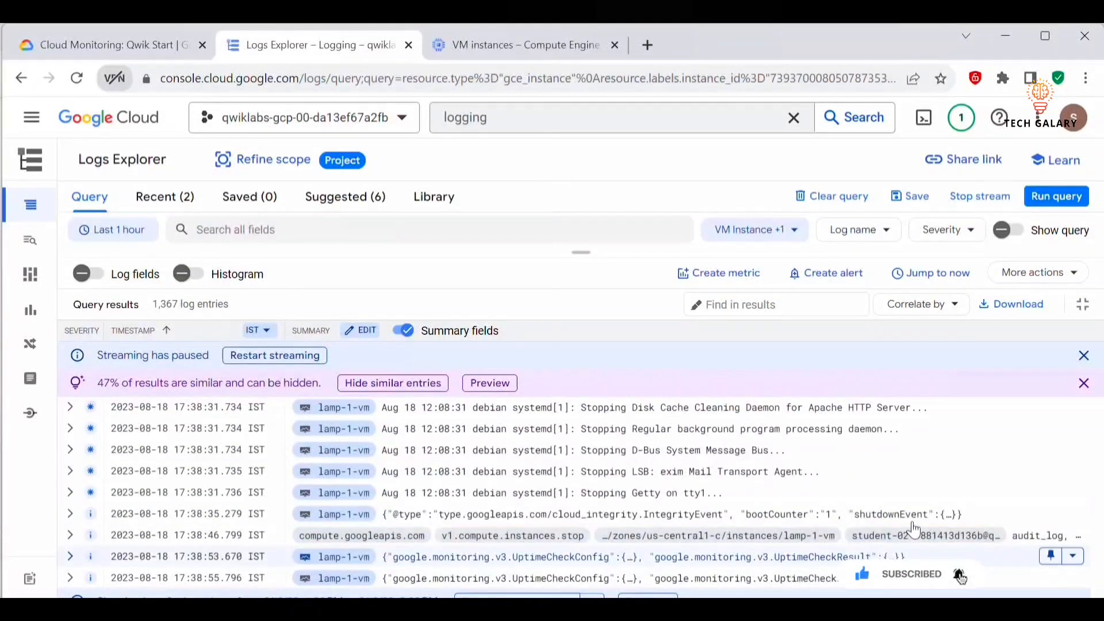
- Start the stopped lamp-1-vm instance from the Compute Engine VM instances page
{"action": "left_click", "coordinate": [511, 45]}
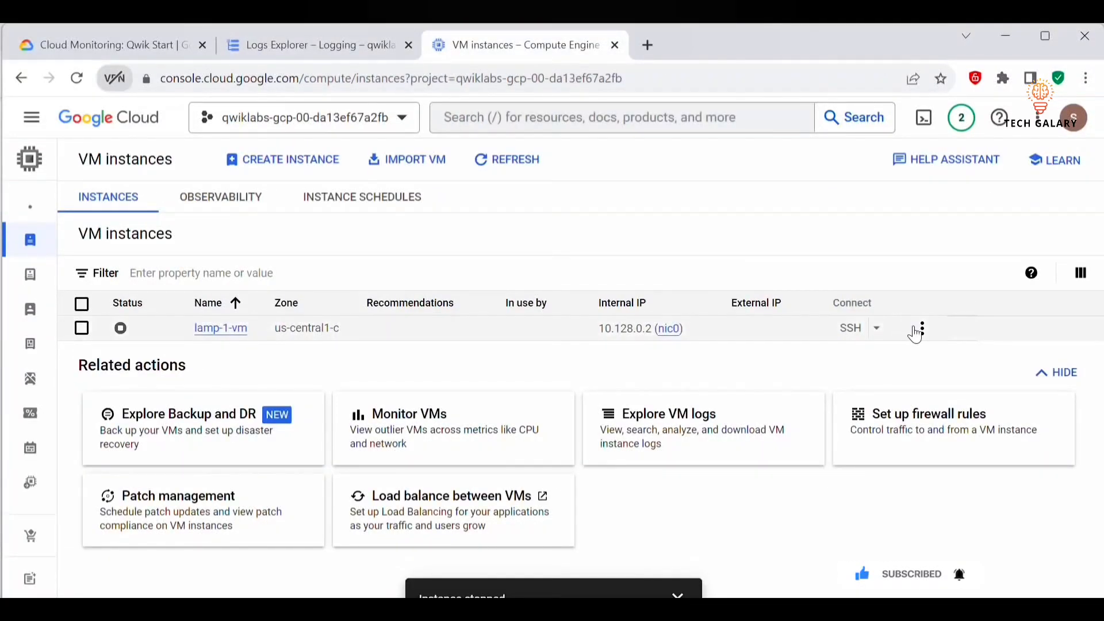
{"action": "left_click", "coordinate": [923, 329]}
{"action": "left_click", "coordinate": [796, 356]}
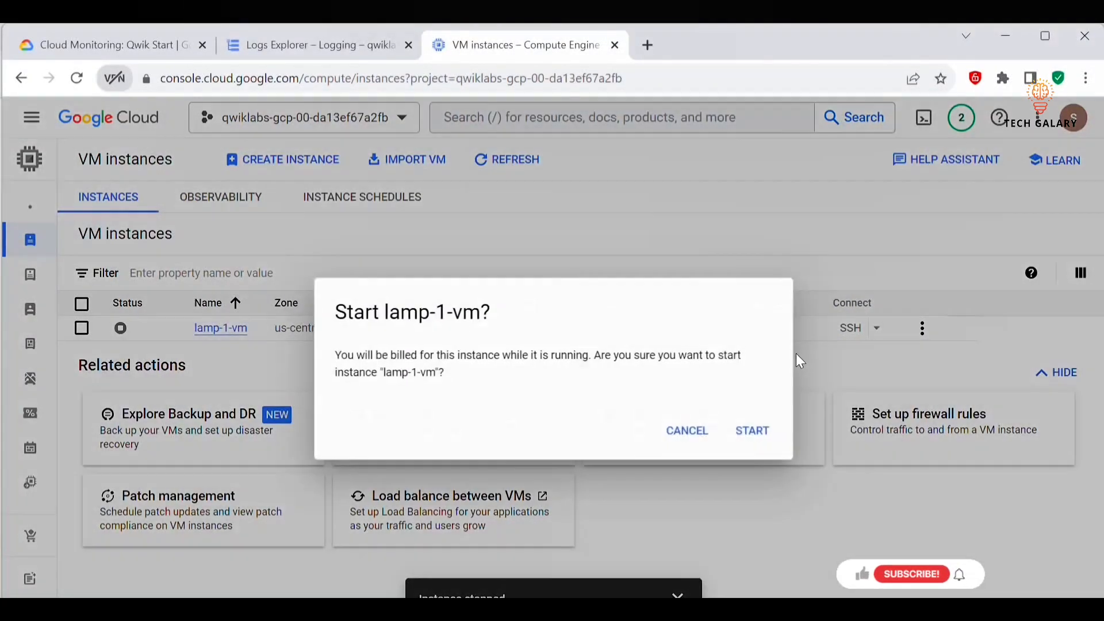
{"action": "left_click", "coordinate": [758, 431]}
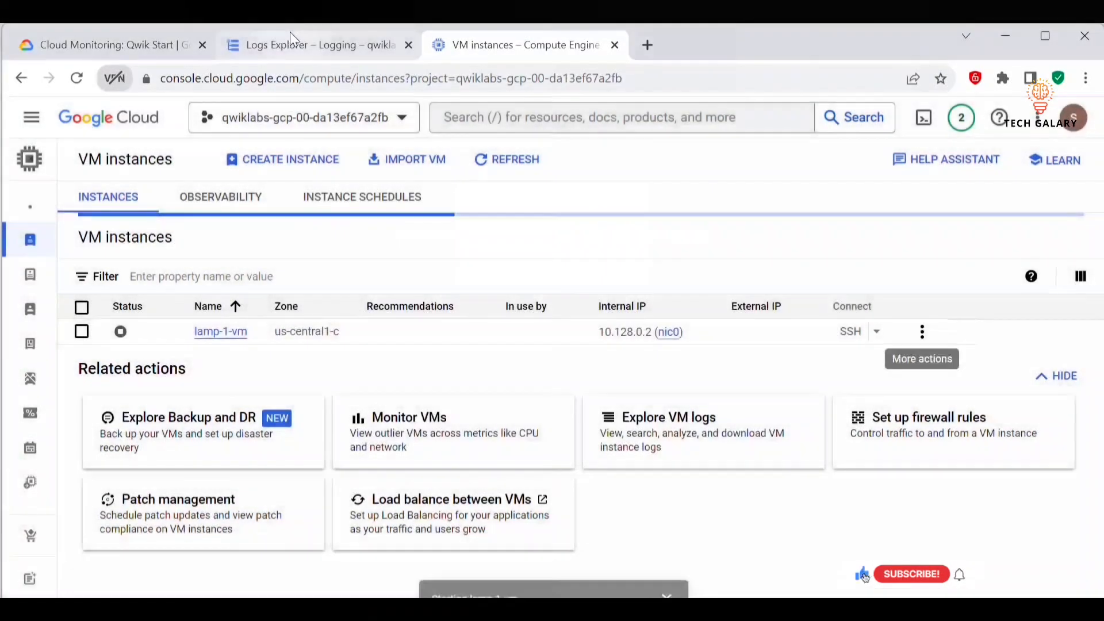
- Examine the lamp-1-vm start entries in Logs Explorer, and consult the lab's Task 7 instructions on uptime check results and triggered alerts
{"action": "left_click", "coordinate": [313, 45]}
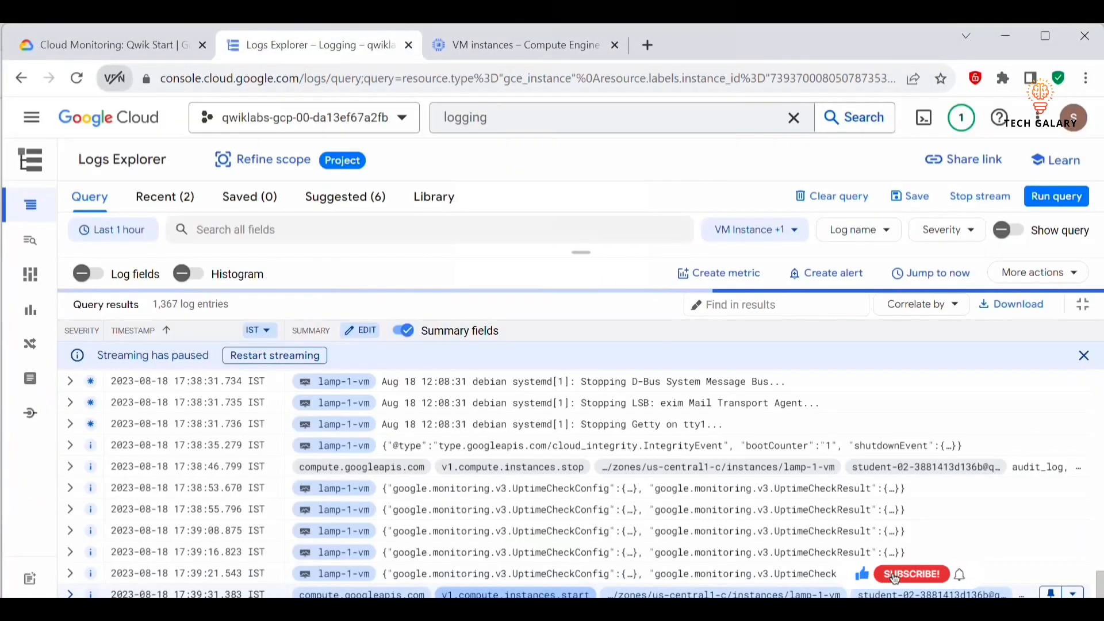
{"action": "scroll", "coordinate": [618, 523], "scroll_direction": "down", "scroll_amount": 1}
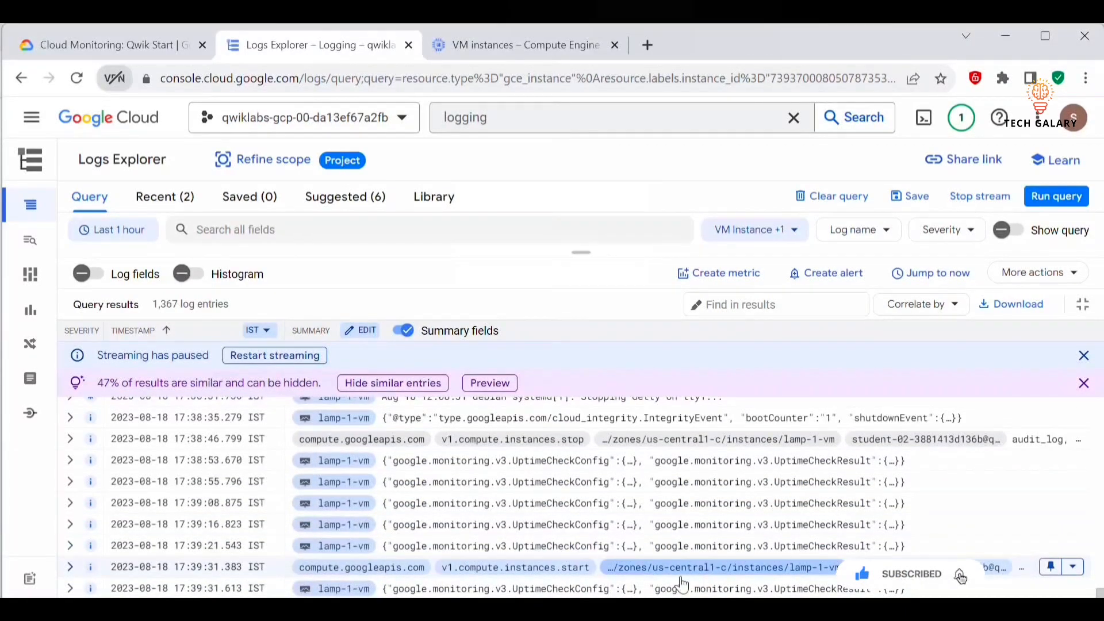
{"action": "left_click", "coordinate": [110, 46]}
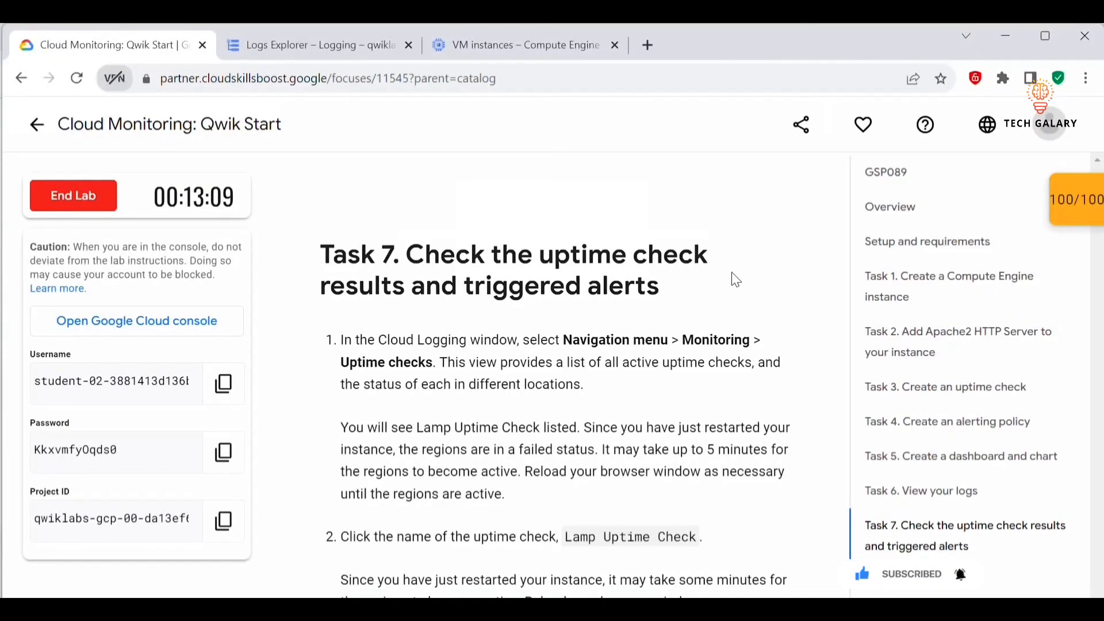
{"action": "left_click", "coordinate": [352, 44]}
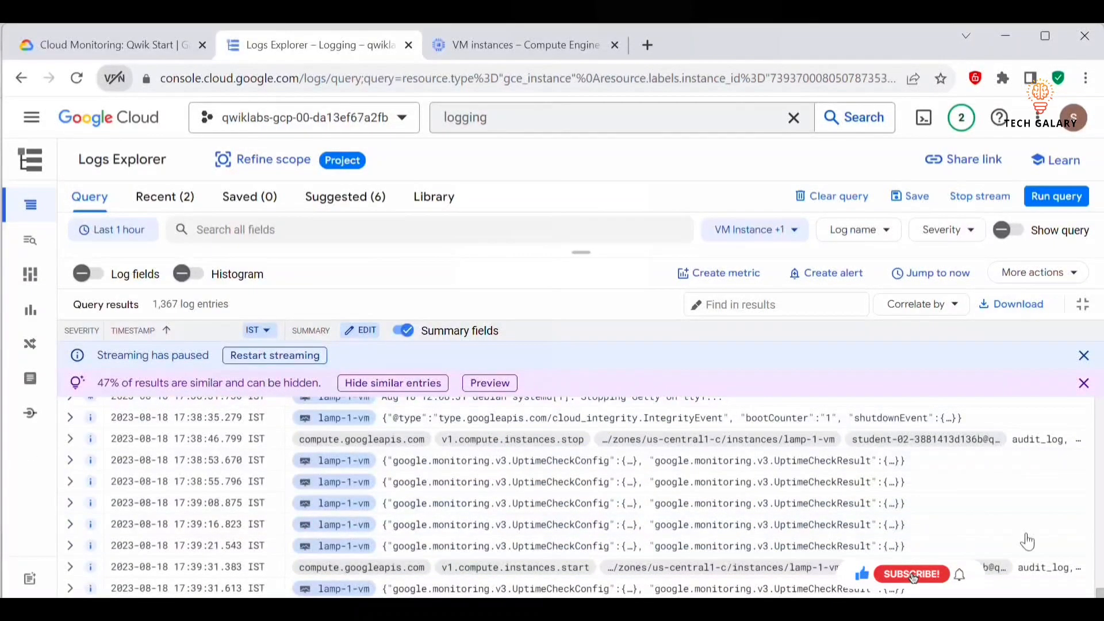
{"action": "scroll", "coordinate": [840, 517], "scroll_direction": "up", "scroll_amount": 3}
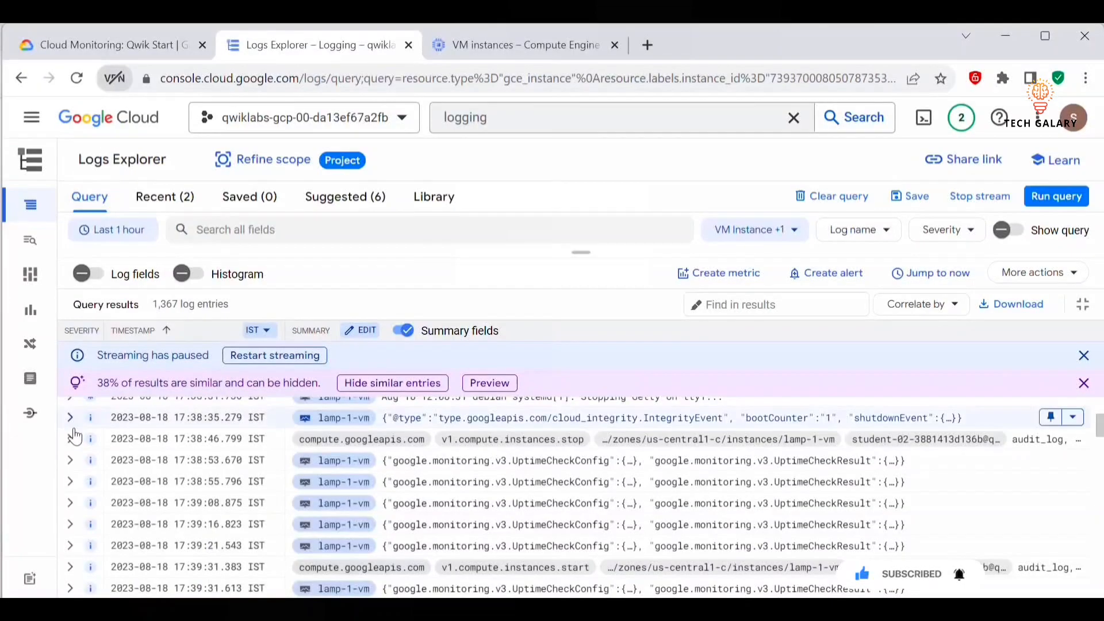
- Search the console for monitoring, go to the Monitoring product and open its uptime checks list
{"action": "left_click", "coordinate": [512, 115]}
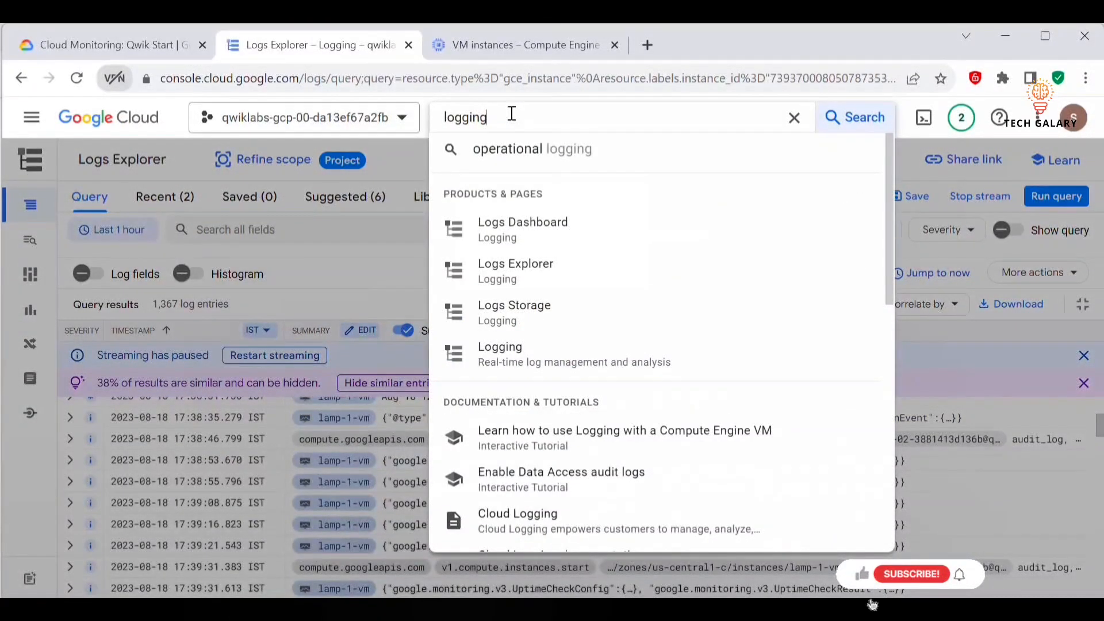
{"action": "key", "text": "ctrl+a"}
{"action": "type", "text": "monitoring"}
{"action": "left_click", "coordinate": [534, 247]}
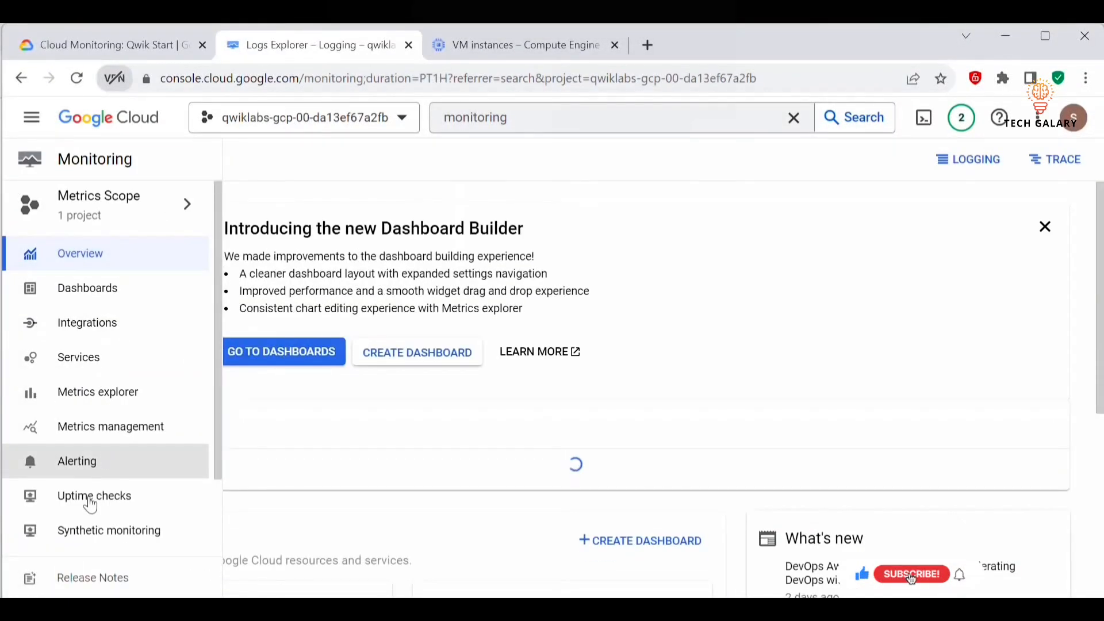
{"action": "left_click", "coordinate": [89, 506]}
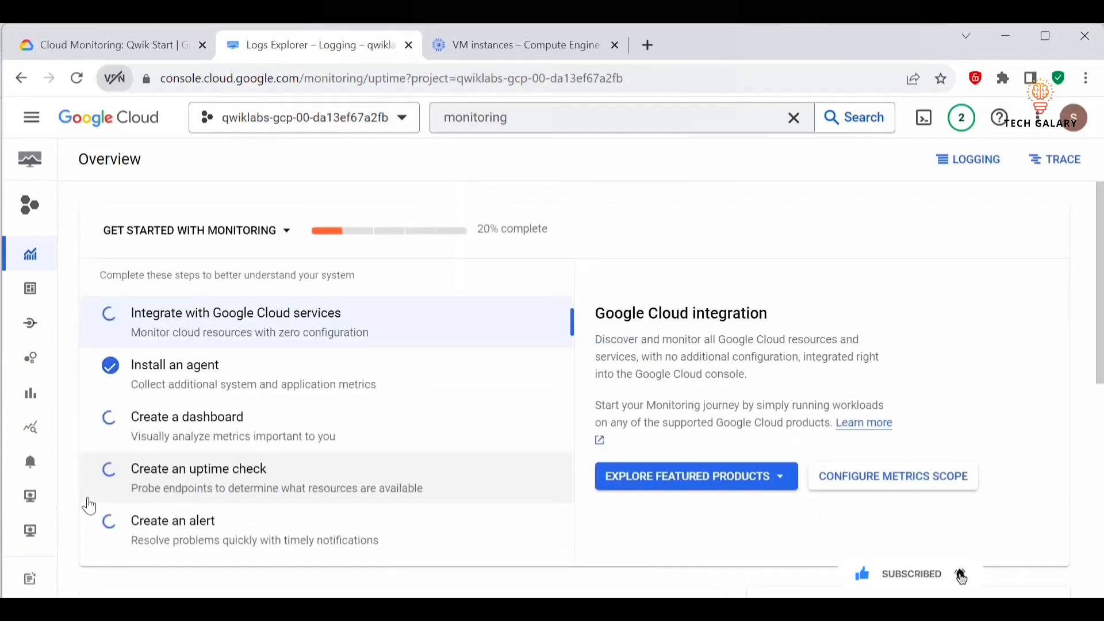
- Examine the regional status details of Lamp Uptime Check and reload the page
{"action": "mouse_move", "coordinate": [626, 261]}
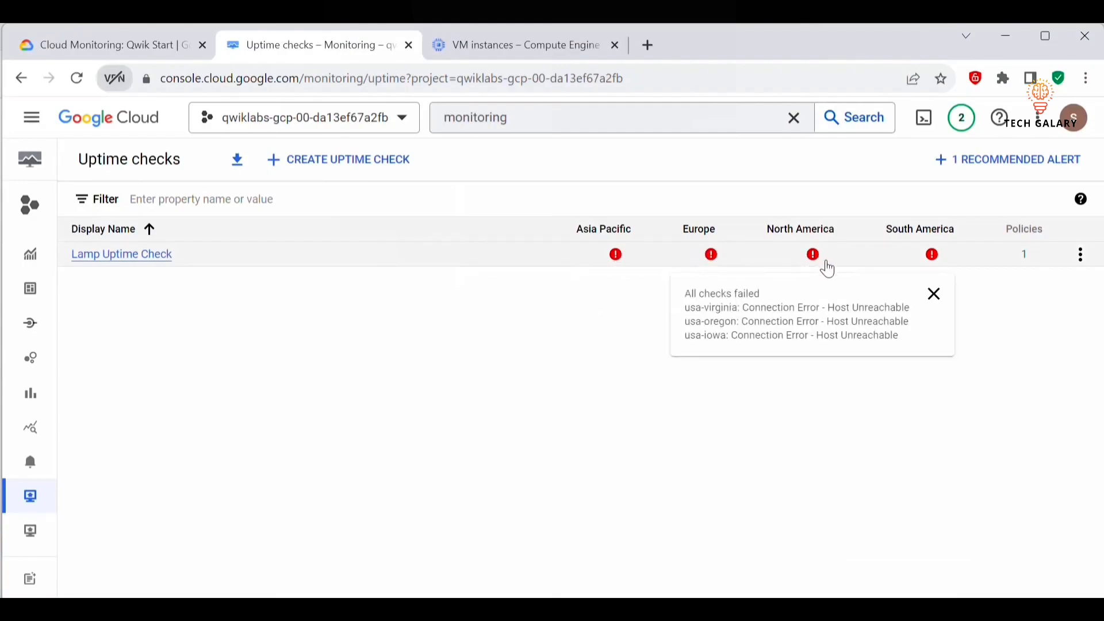
{"action": "mouse_move", "coordinate": [912, 271]}
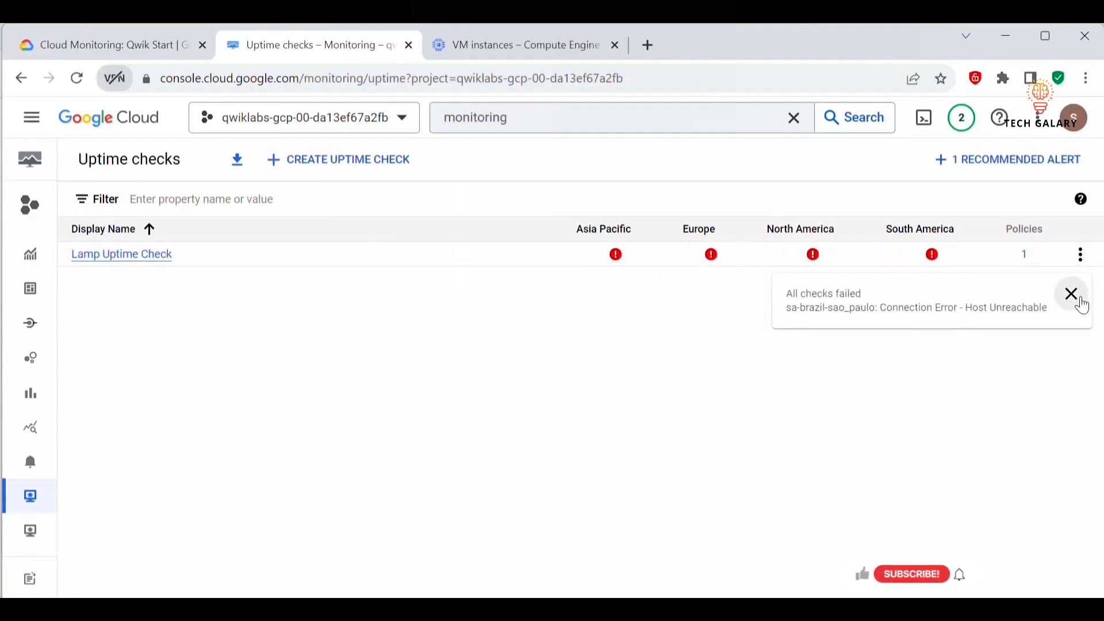
{"action": "left_click", "coordinate": [1072, 296]}
{"action": "mouse_move", "coordinate": [623, 266]}
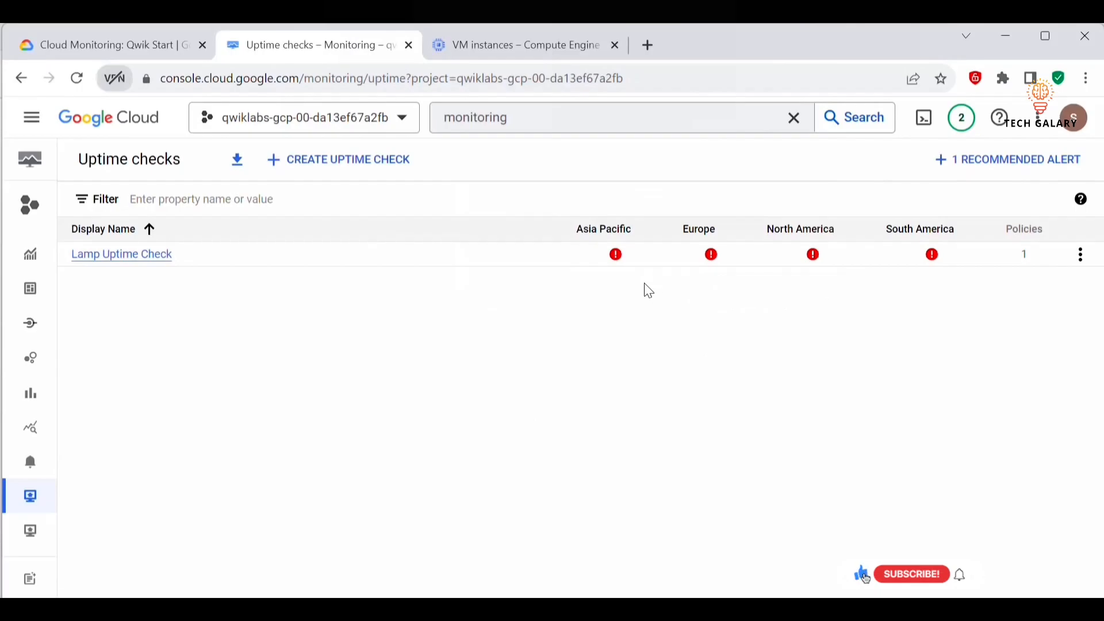
{"action": "key", "text": "F5"}
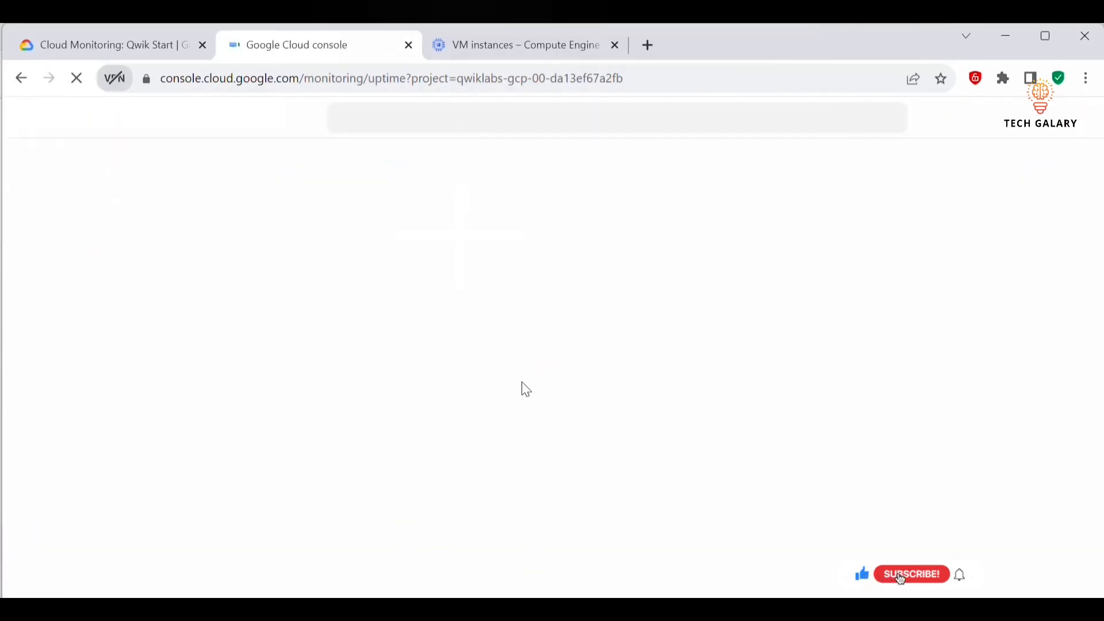
- Review the firing incidents under Alerting and open the details of the lamp-1-vm uptime check incident
{"action": "left_click", "coordinate": [74, 467]}
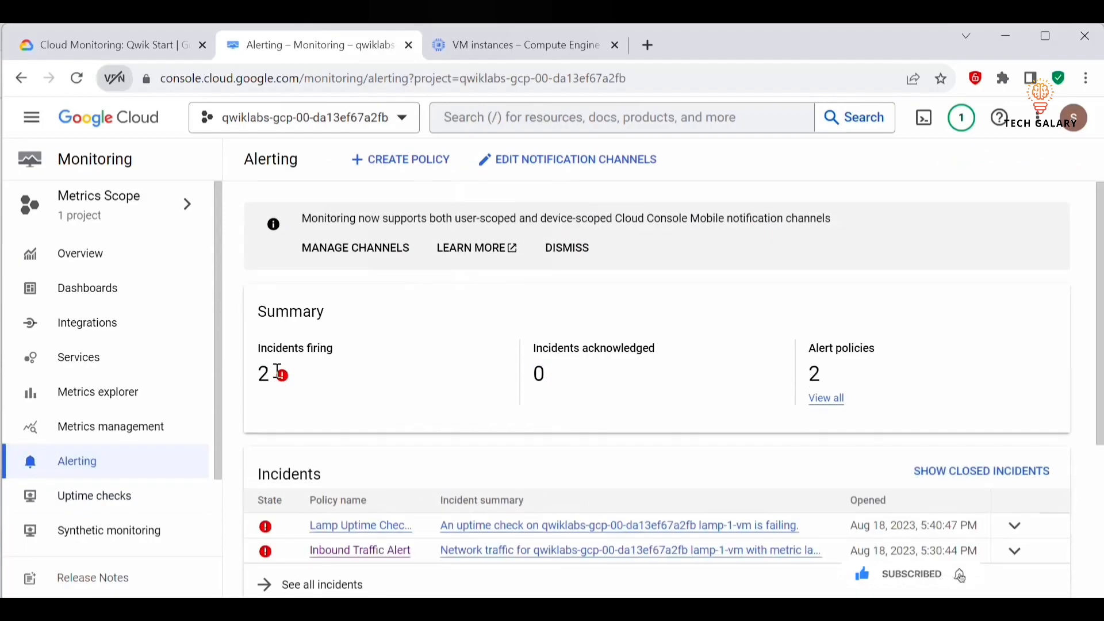
{"action": "scroll", "coordinate": [591, 385], "scroll_direction": "down", "scroll_amount": 5}
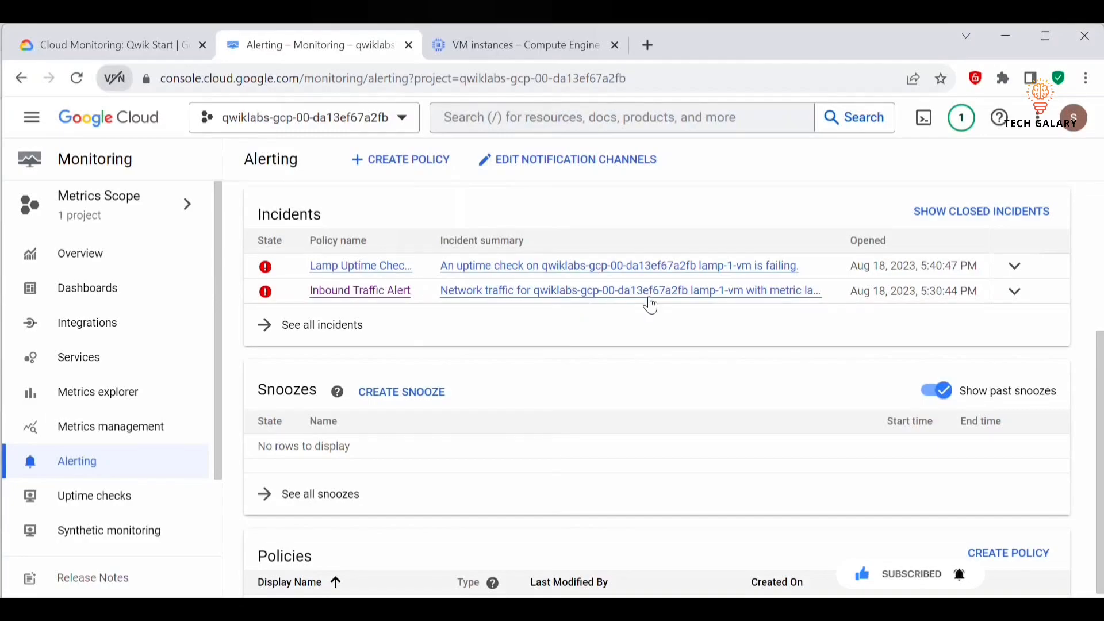
{"action": "scroll", "coordinate": [644, 328], "scroll_direction": "down", "scroll_amount": 2}
{"action": "scroll", "coordinate": [403, 540], "scroll_direction": "up", "scroll_amount": 6}
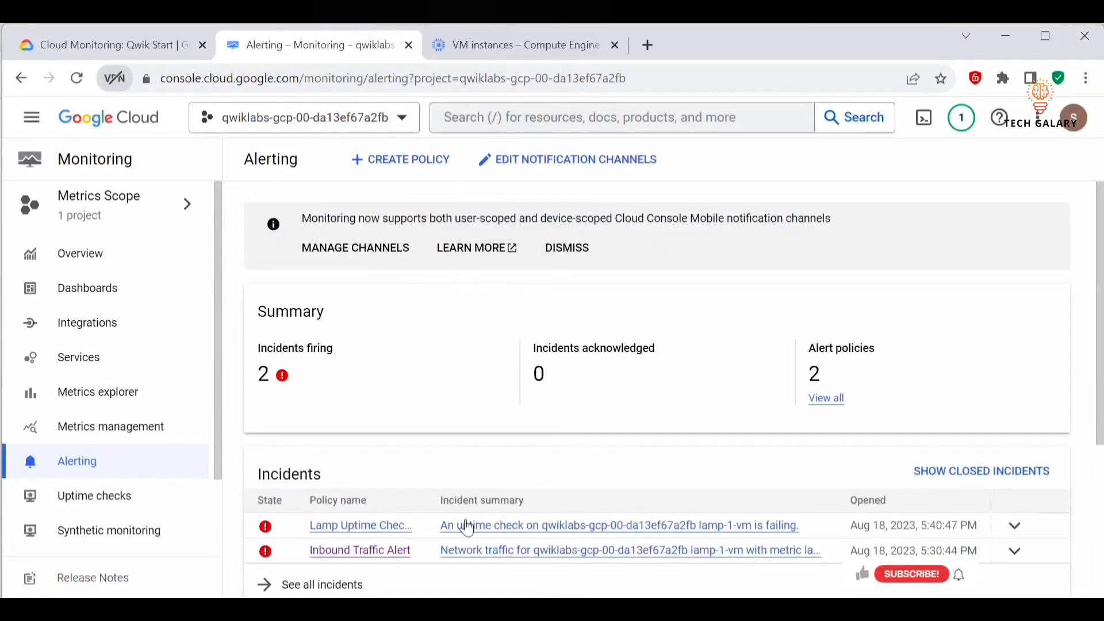
{"action": "scroll", "coordinate": [609, 539], "scroll_direction": "down", "scroll_amount": 3}
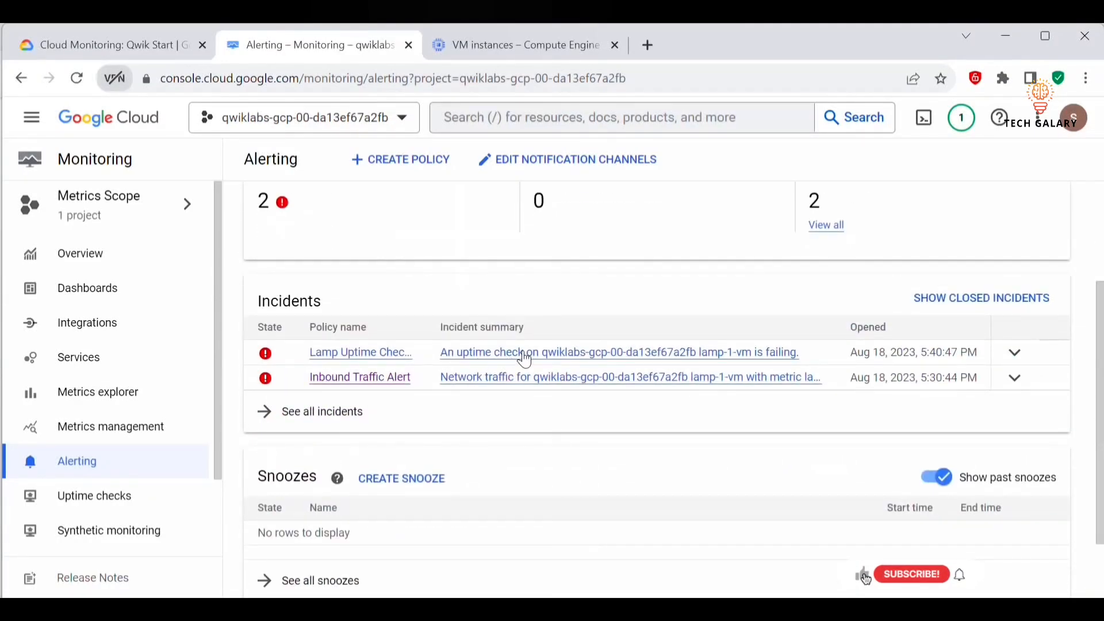
{"action": "left_click", "coordinate": [627, 364]}
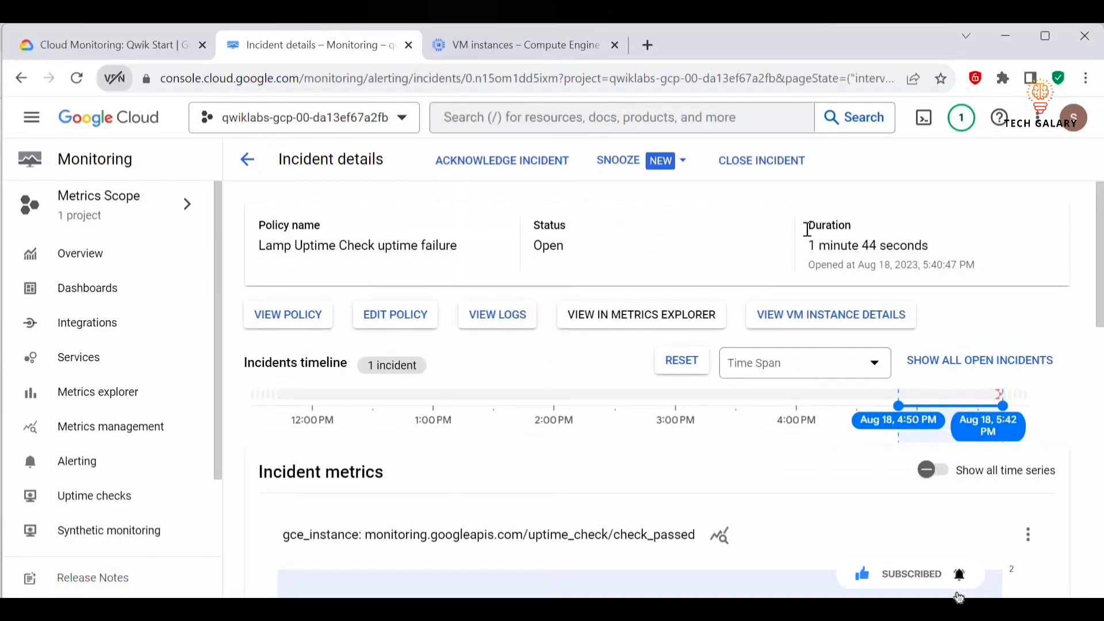
- View the logs for the uptime failure incident and check the status of lamp-1-vm in the VM instances list
{"action": "left_click", "coordinate": [498, 315]}
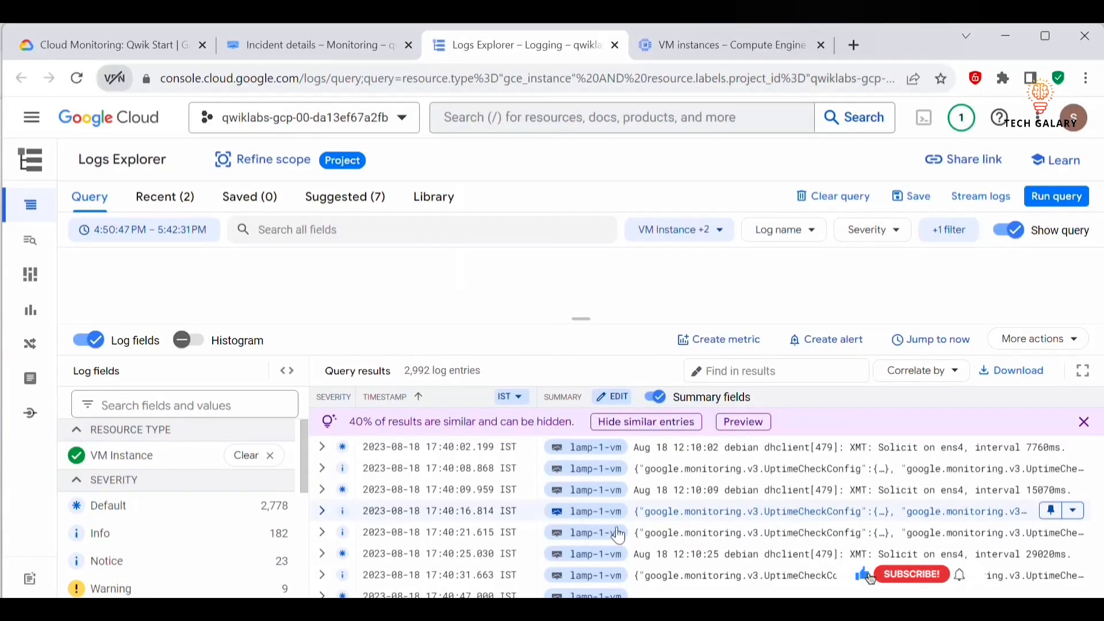
{"action": "left_click", "coordinate": [311, 45]}
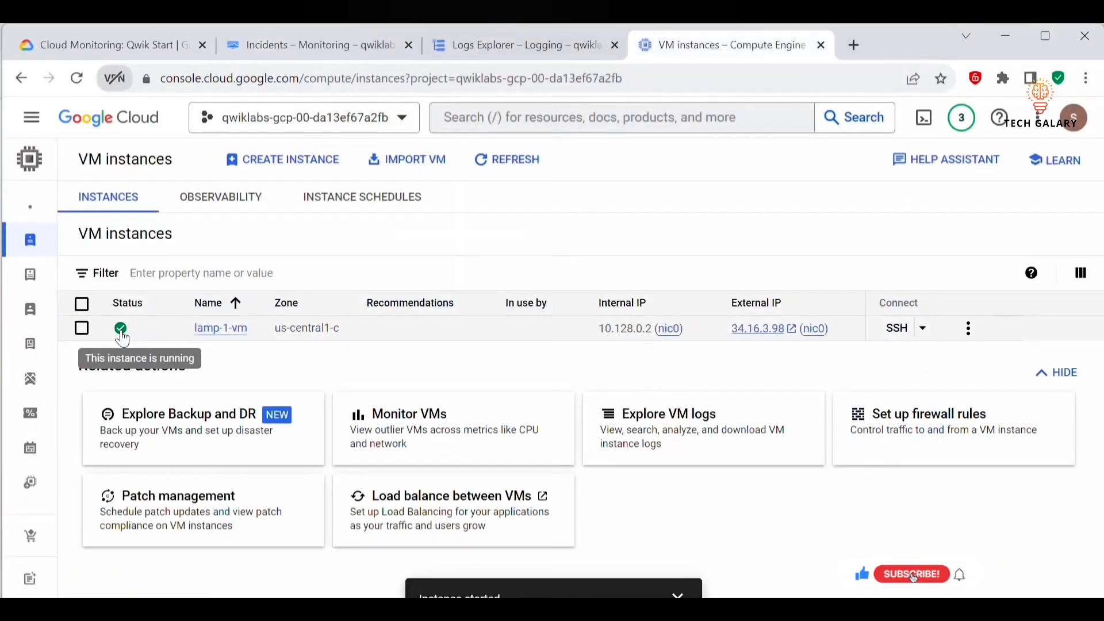
{"action": "left_click", "coordinate": [329, 46]}
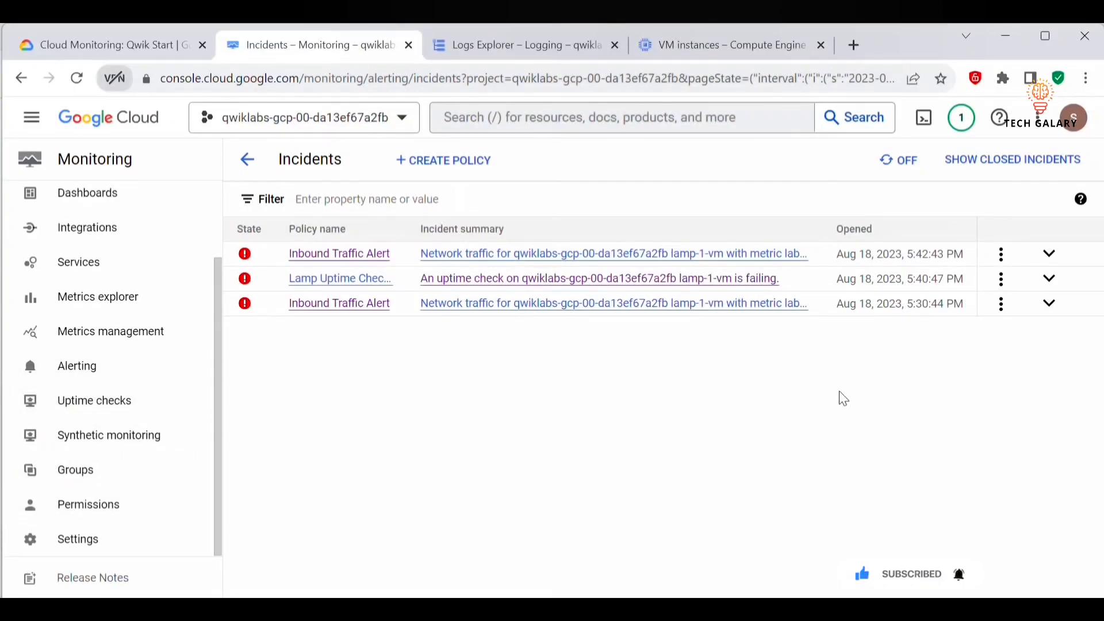
- Reopen the uptime checks list and recheck the status of Lamp Uptime Check in every region, reloading the page as needed
{"action": "left_click", "coordinate": [104, 409]}
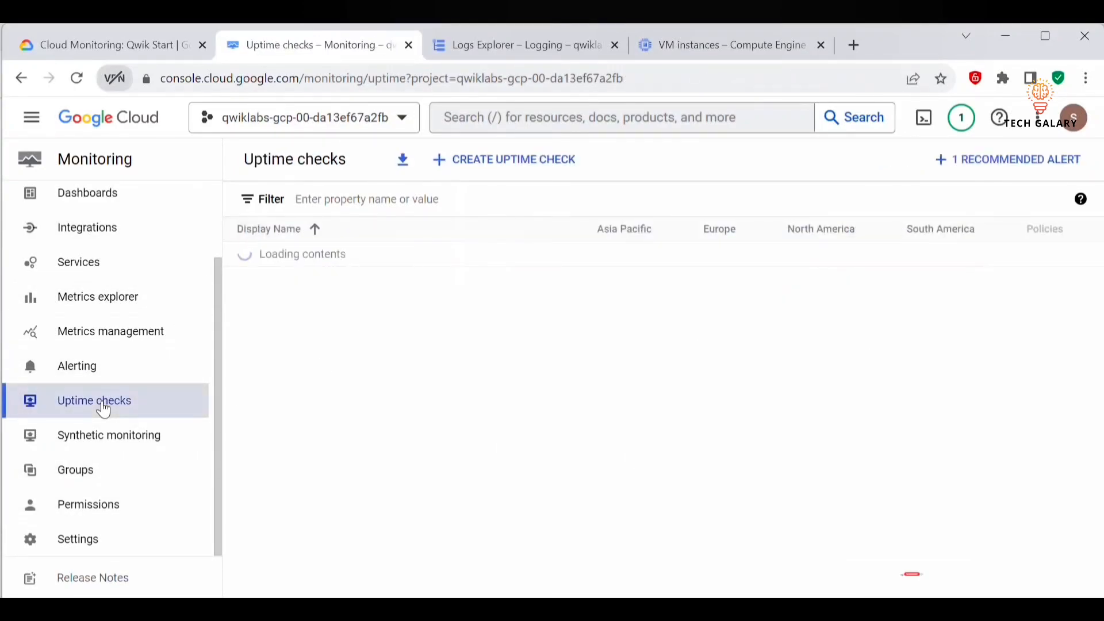
{"action": "mouse_move", "coordinate": [615, 256]}
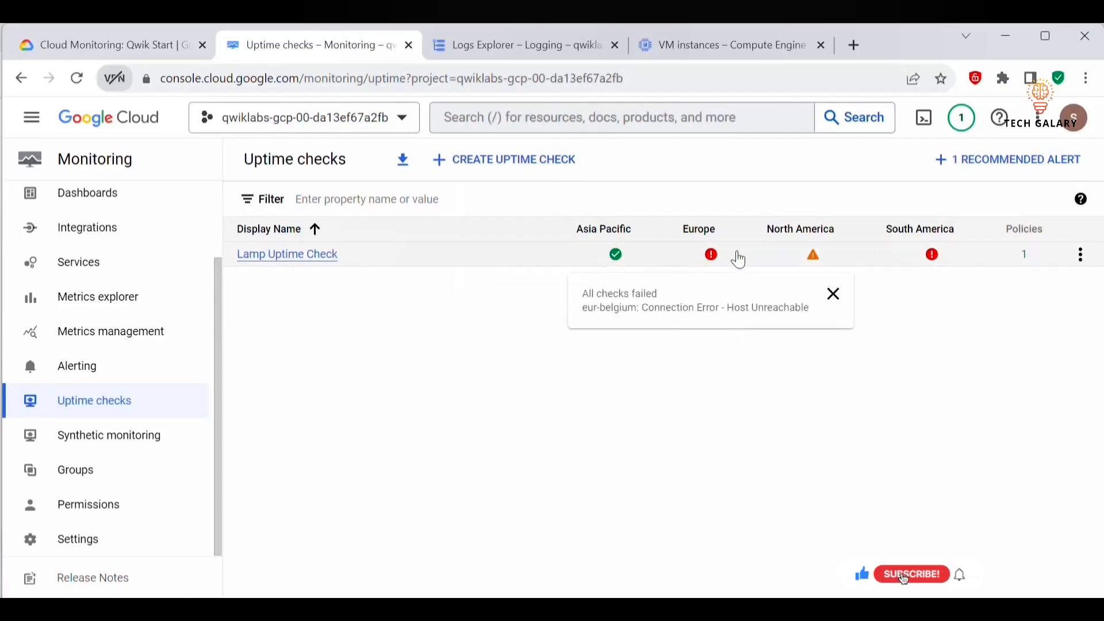
{"action": "mouse_move", "coordinate": [839, 261]}
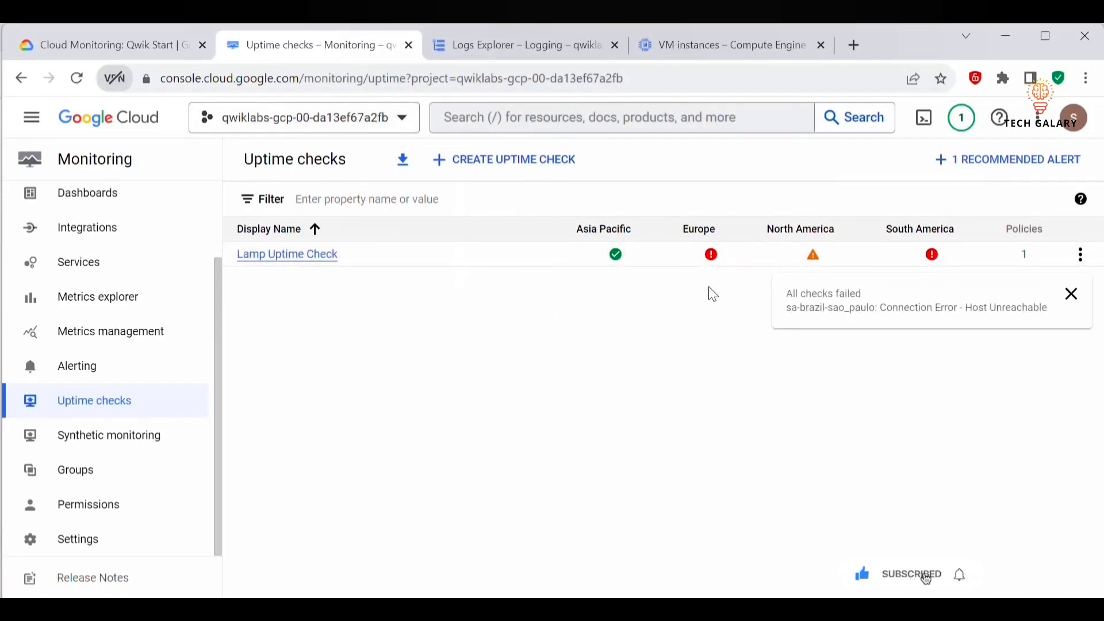
{"action": "left_click", "coordinate": [78, 81]}
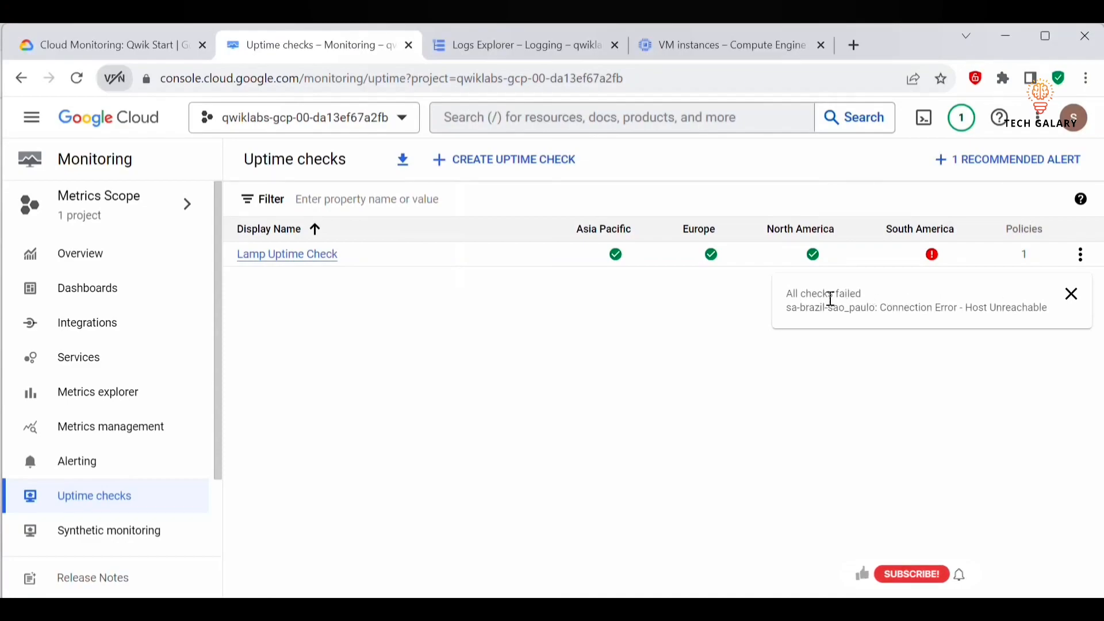
{"action": "left_click_drag", "start_coordinate": [1054, 320], "coordinate": [788, 293]}
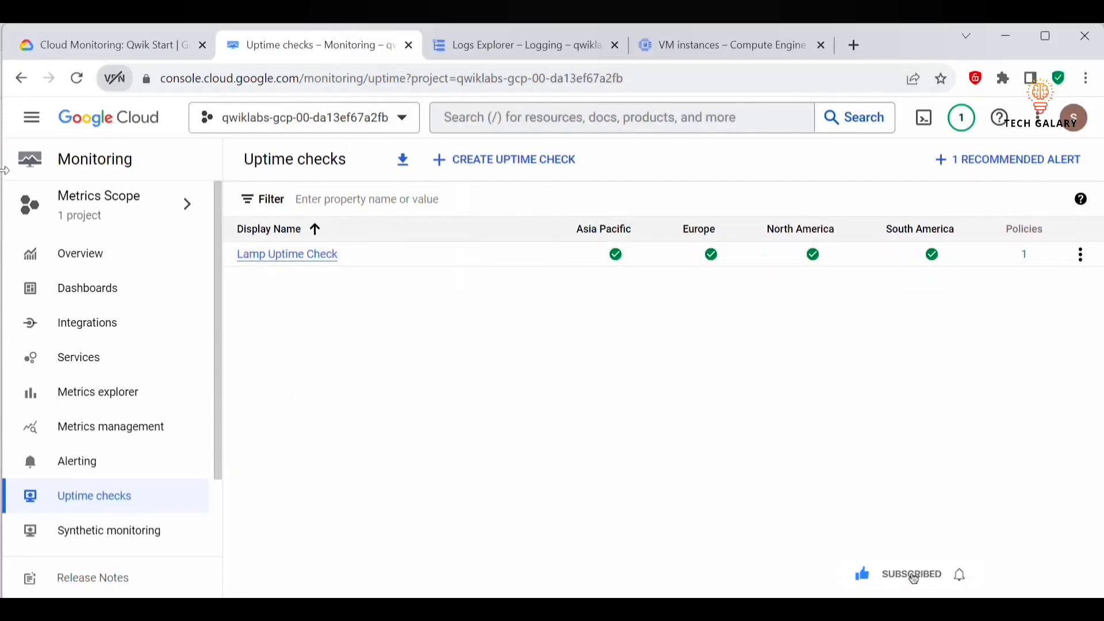
- Return to the Cloud Monitoring: Qwik Start instructions, end the lab and confirm
{"action": "left_click", "coordinate": [93, 41]}
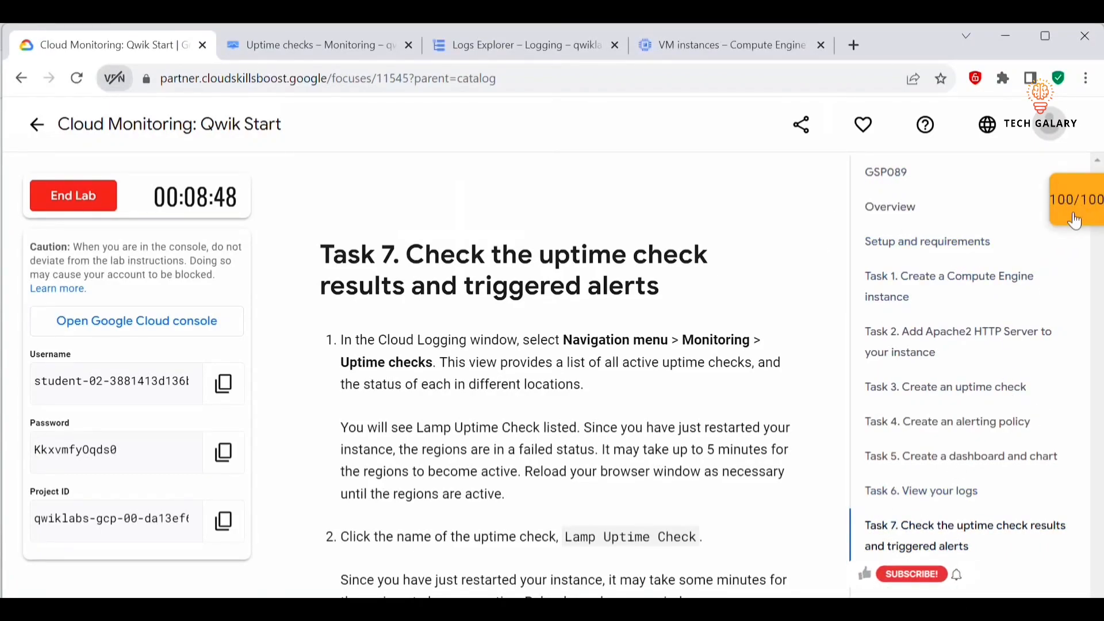
{"action": "left_click", "coordinate": [64, 206]}
{"action": "left_click", "coordinate": [724, 437]}
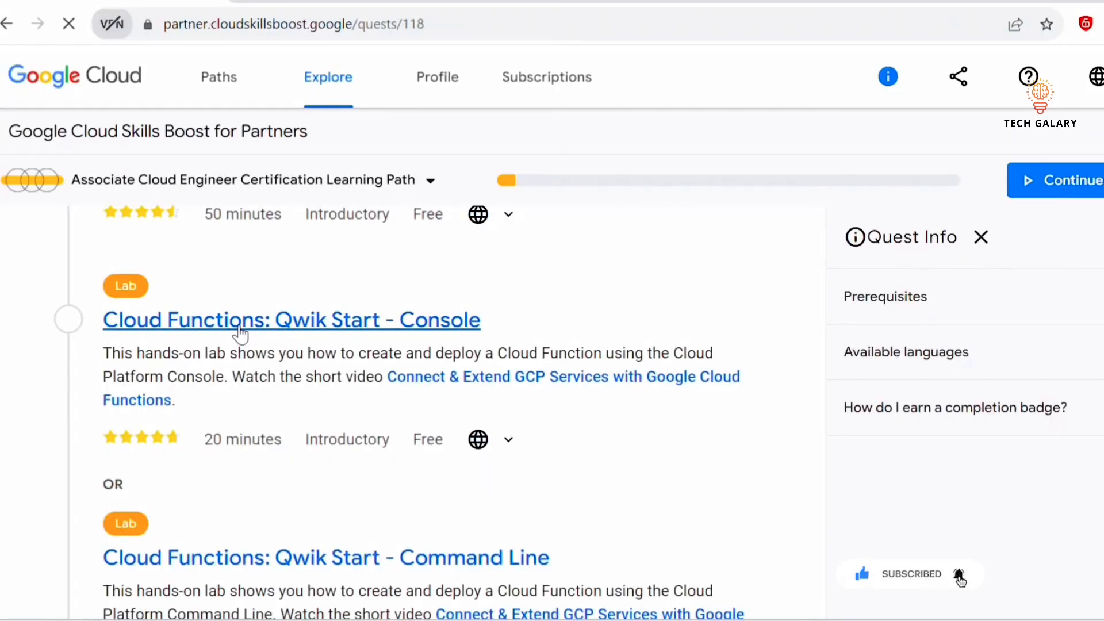
- Look through the quest's Cloud Functions labs and open Cloud Functions: Qwik Start - Console
{"action": "scroll", "coordinate": [142, 296], "scroll_direction": "down", "scroll_amount": 1}
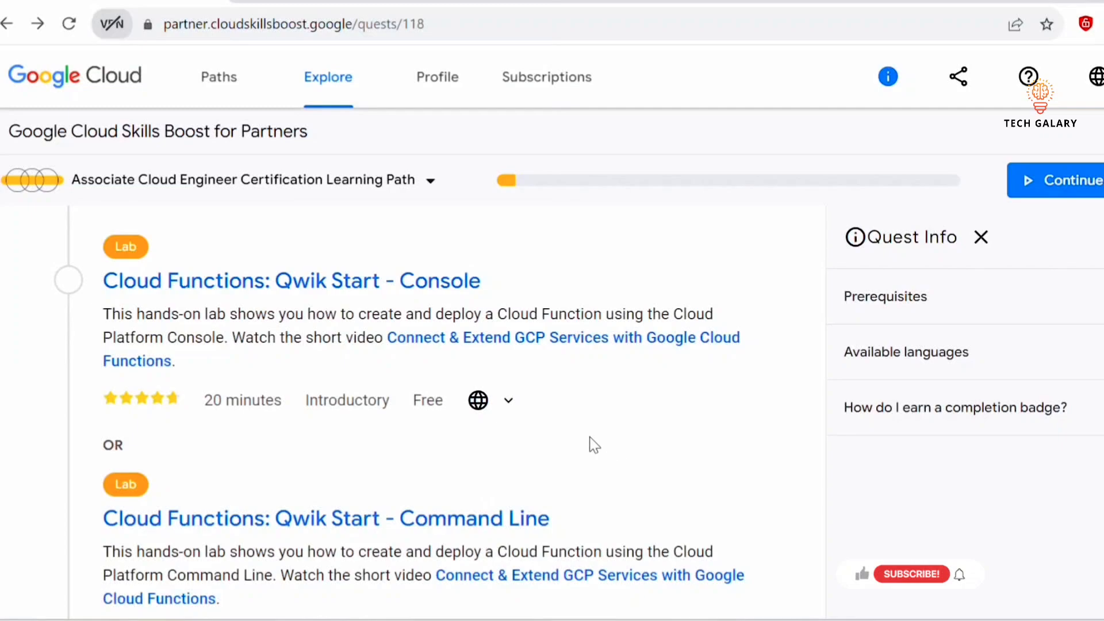
{"action": "scroll", "coordinate": [516, 443], "scroll_direction": "down", "scroll_amount": 2}
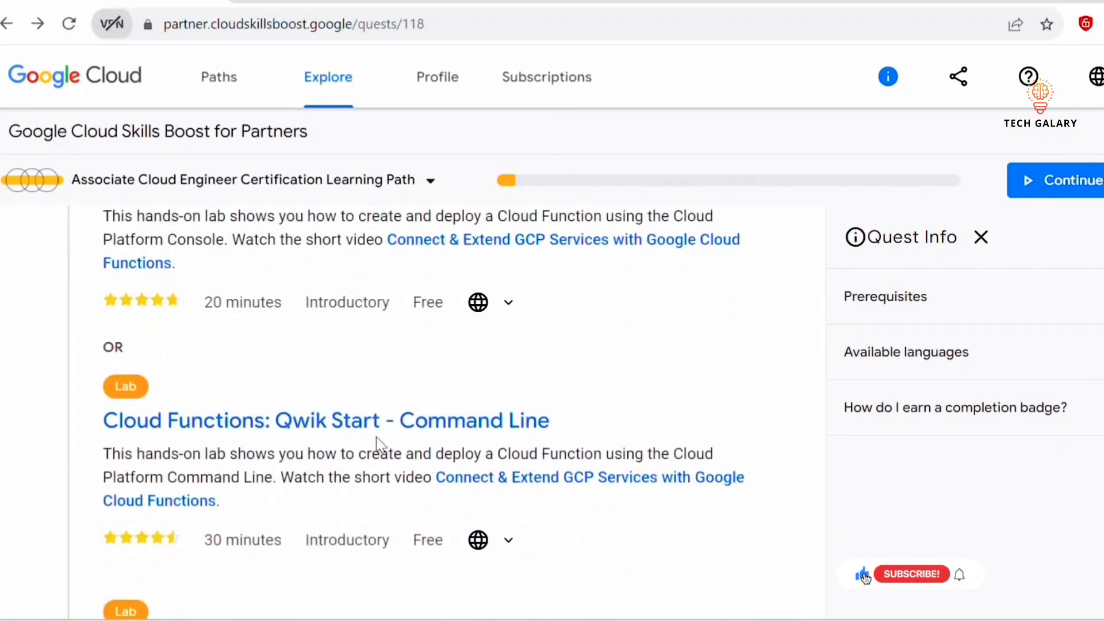
{"action": "scroll", "coordinate": [385, 423], "scroll_direction": "up", "scroll_amount": 1}
{"action": "scroll", "coordinate": [390, 426], "scroll_direction": "up", "scroll_amount": 1}
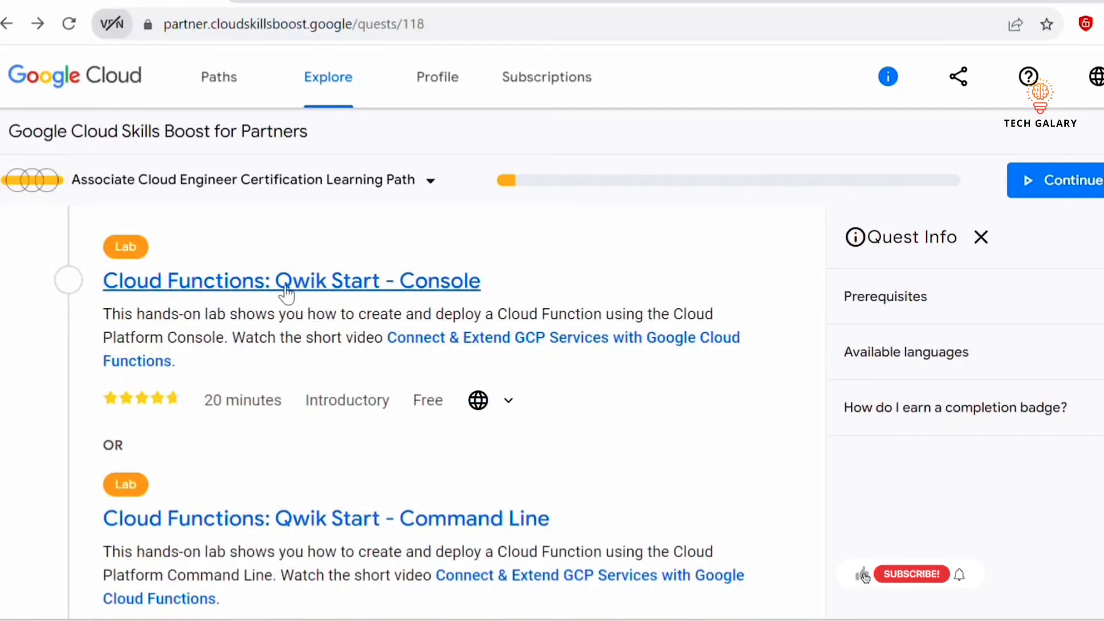
{"action": "left_click", "coordinate": [251, 288]}
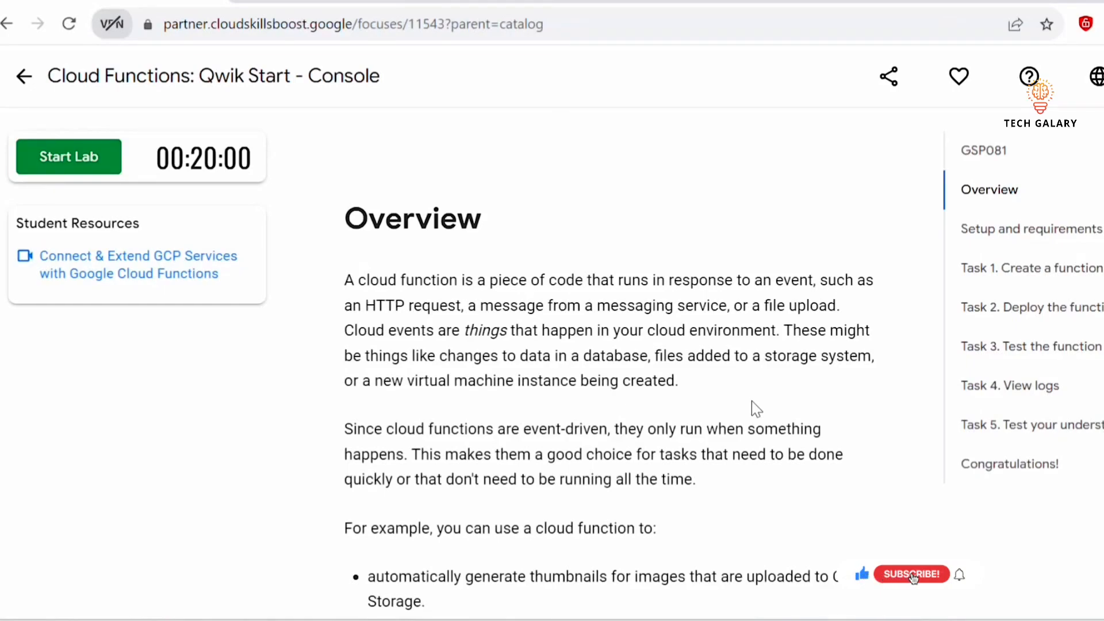
- Read the lab's overview and What you'll do section, and start the lab
{"action": "scroll", "coordinate": [751, 402], "scroll_direction": "down", "scroll_amount": 3}
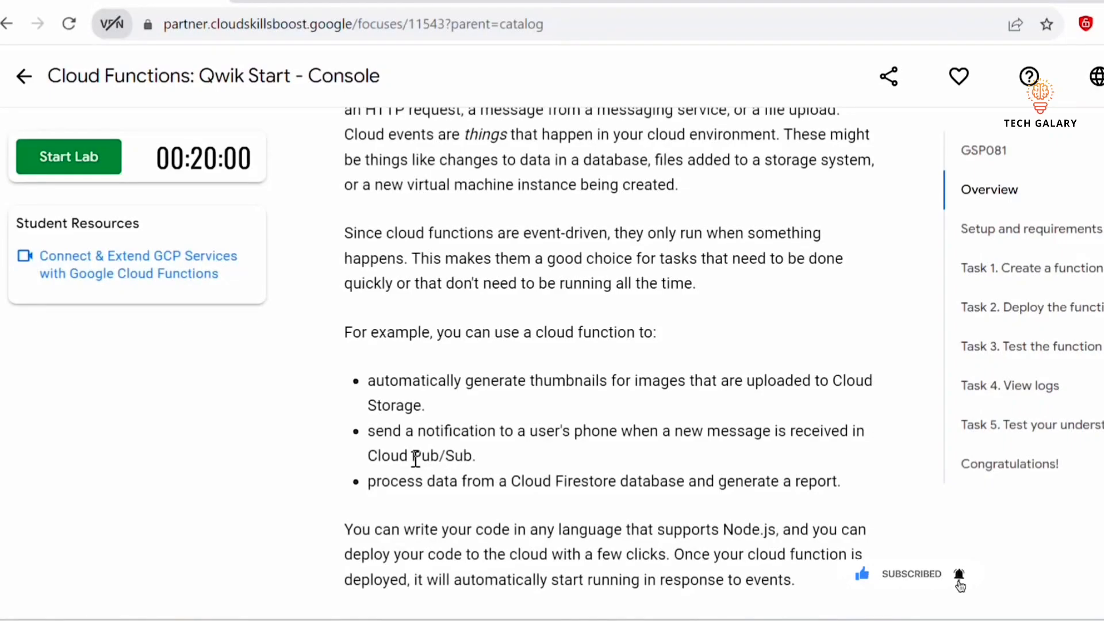
{"action": "scroll", "coordinate": [415, 458], "scroll_direction": "down", "scroll_amount": 2}
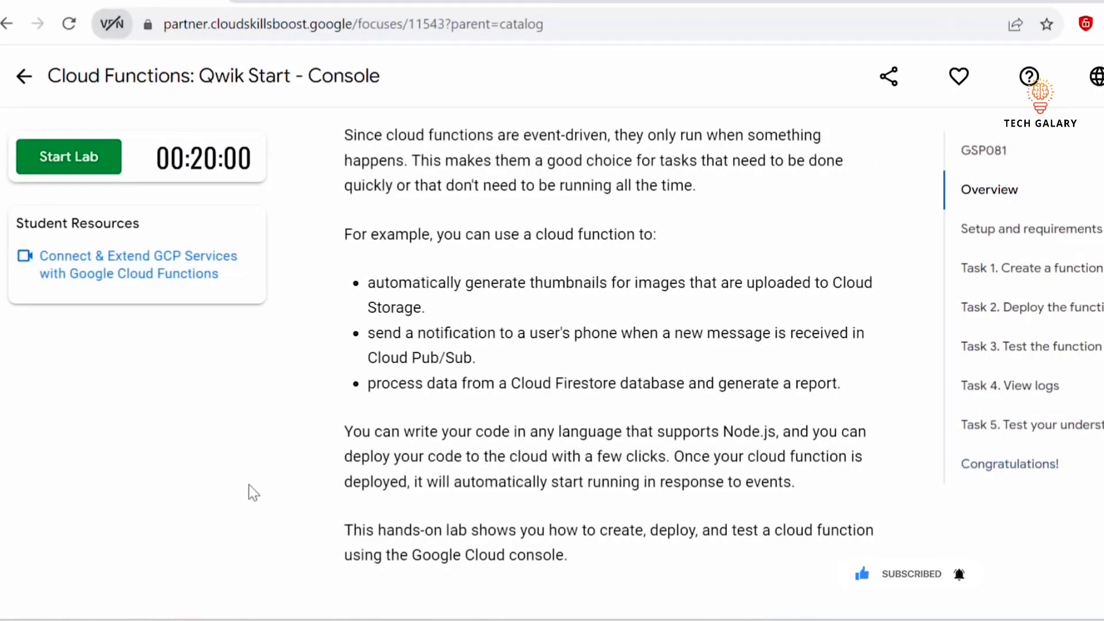
{"action": "scroll", "coordinate": [720, 523], "scroll_direction": "down", "scroll_amount": 2}
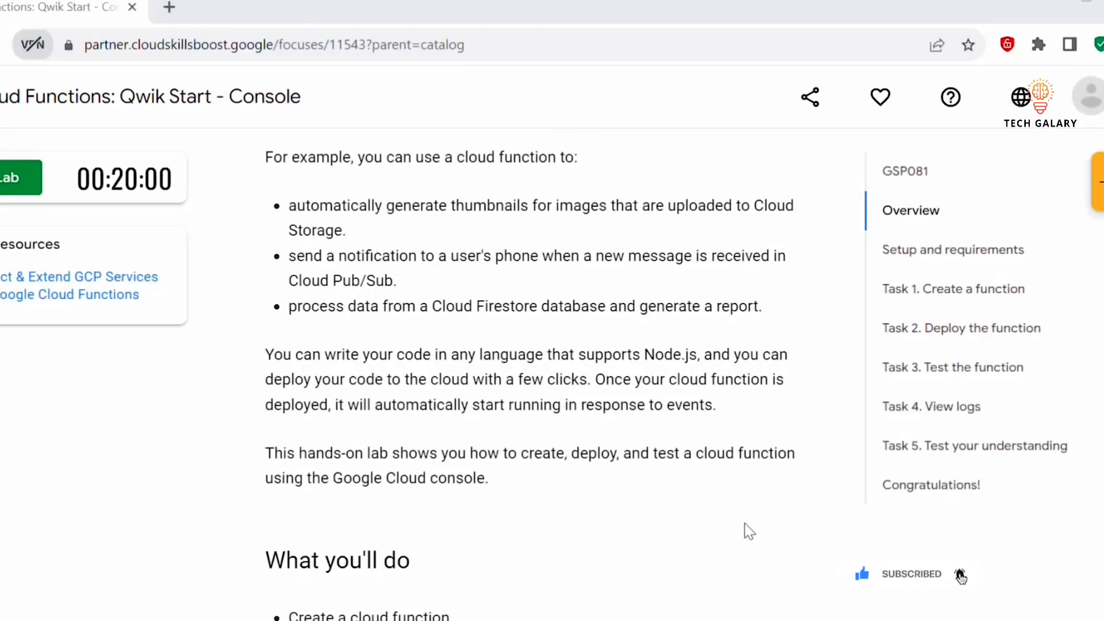
{"action": "scroll", "coordinate": [744, 523], "scroll_direction": "down", "scroll_amount": 3}
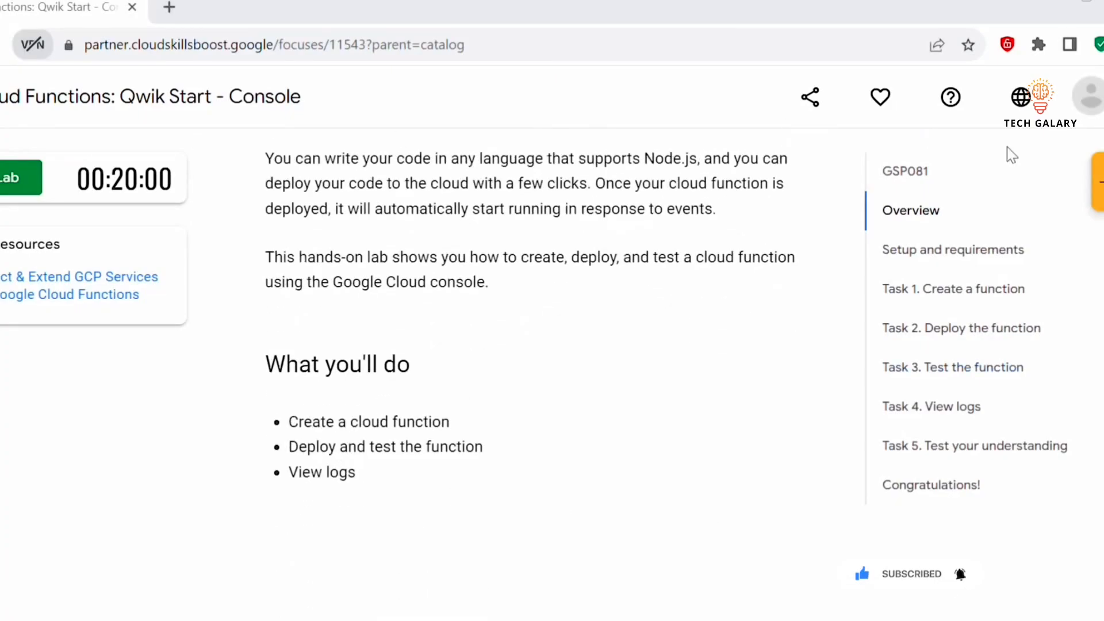
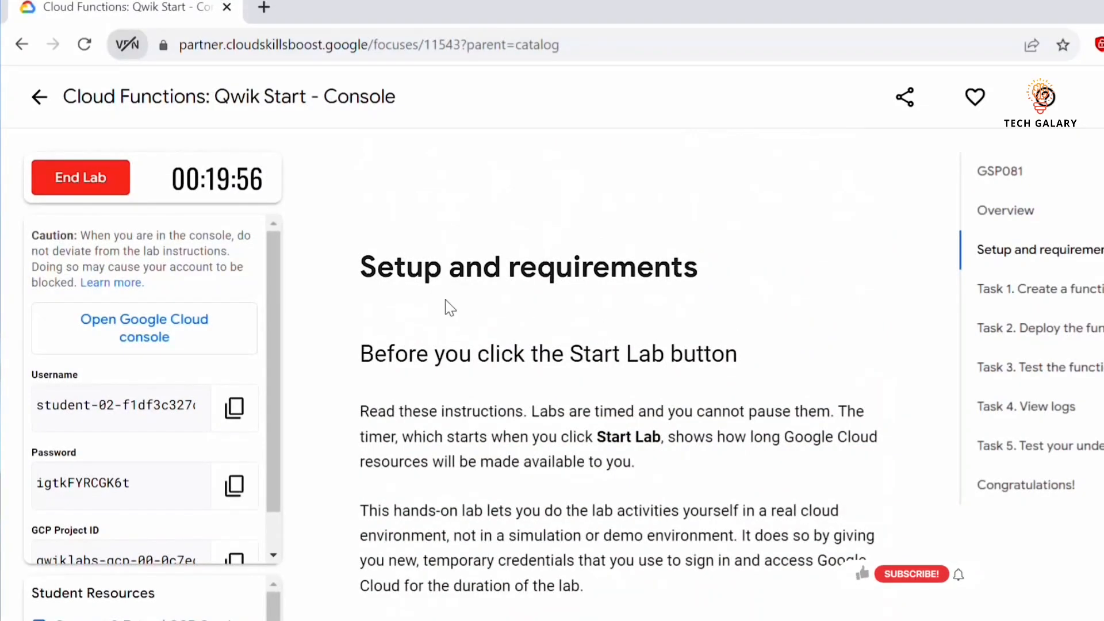
- Skim the lab's setup requirements, open the Google Cloud console and sign in with the lab's student username and password
{"action": "scroll", "coordinate": [539, 326], "scroll_direction": "down", "scroll_amount": 3}
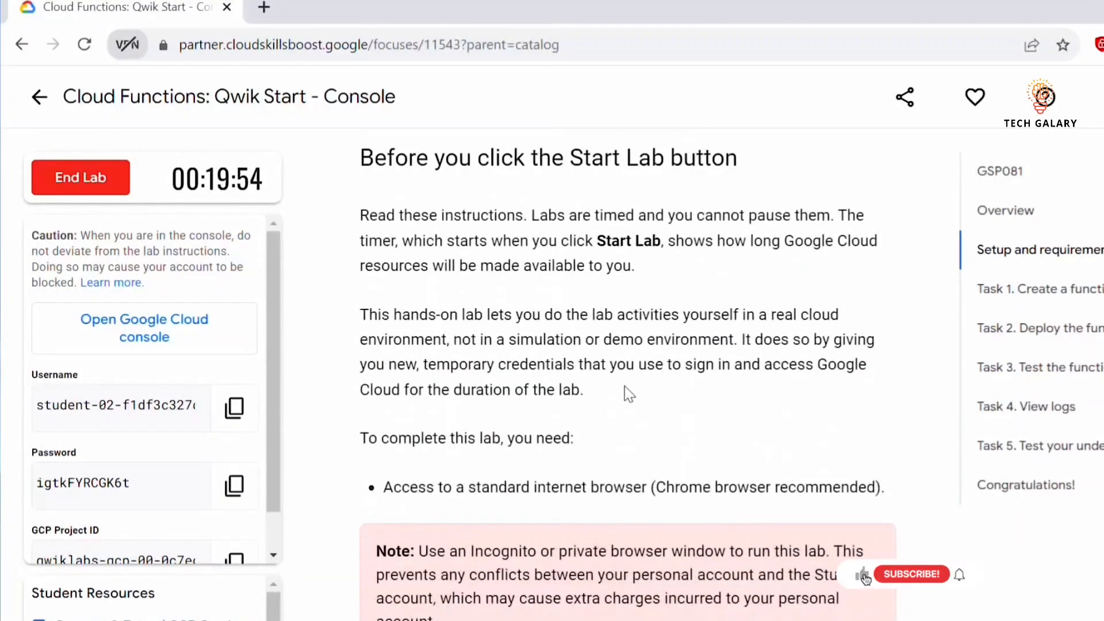
{"action": "scroll", "coordinate": [626, 391], "scroll_direction": "down", "scroll_amount": 5}
{"action": "scroll", "coordinate": [650, 426], "scroll_direction": "down", "scroll_amount": 15}
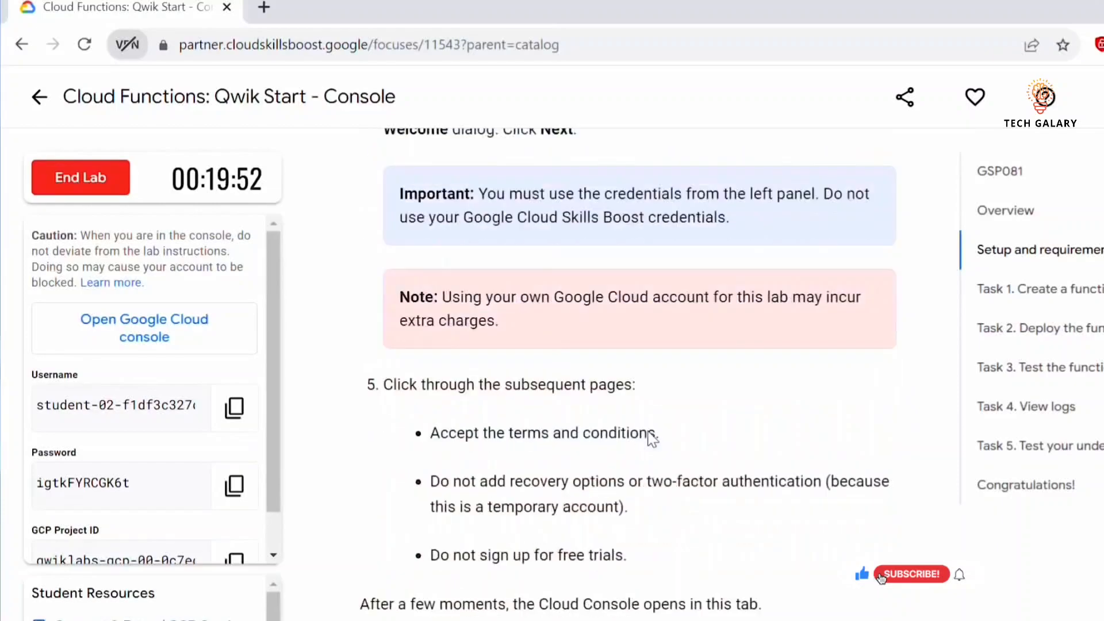
{"action": "left_click", "coordinate": [144, 336]}
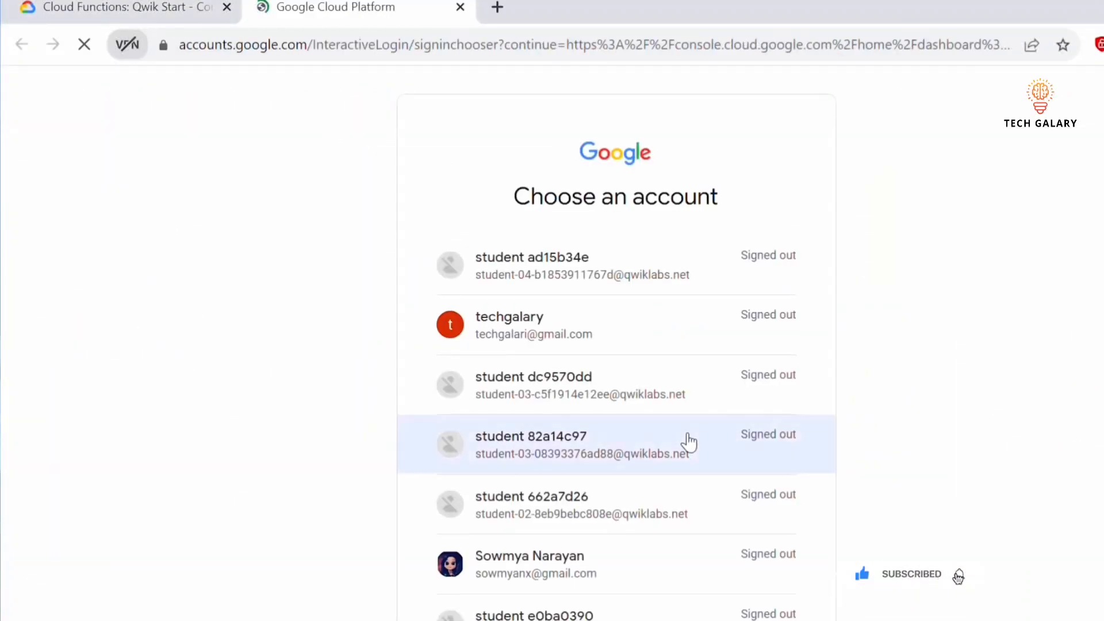
{"action": "left_click", "coordinate": [757, 538]}
{"action": "left_click", "coordinate": [746, 471]}
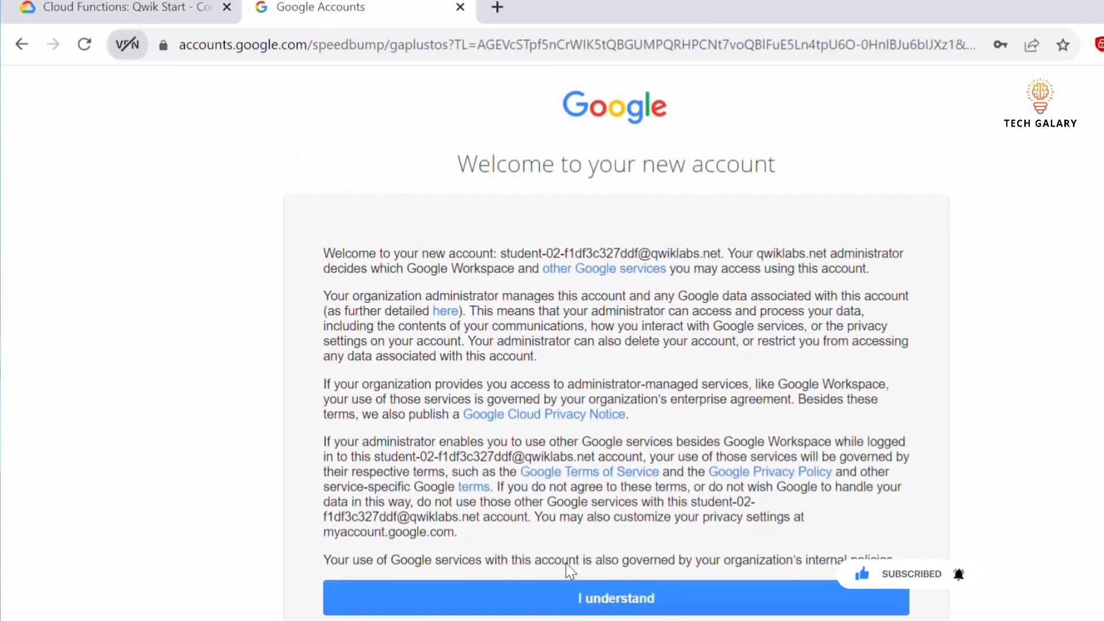
- Accept the new account's welcome notice and agree to the Google Cloud terms of service
{"action": "left_click", "coordinate": [569, 595]}
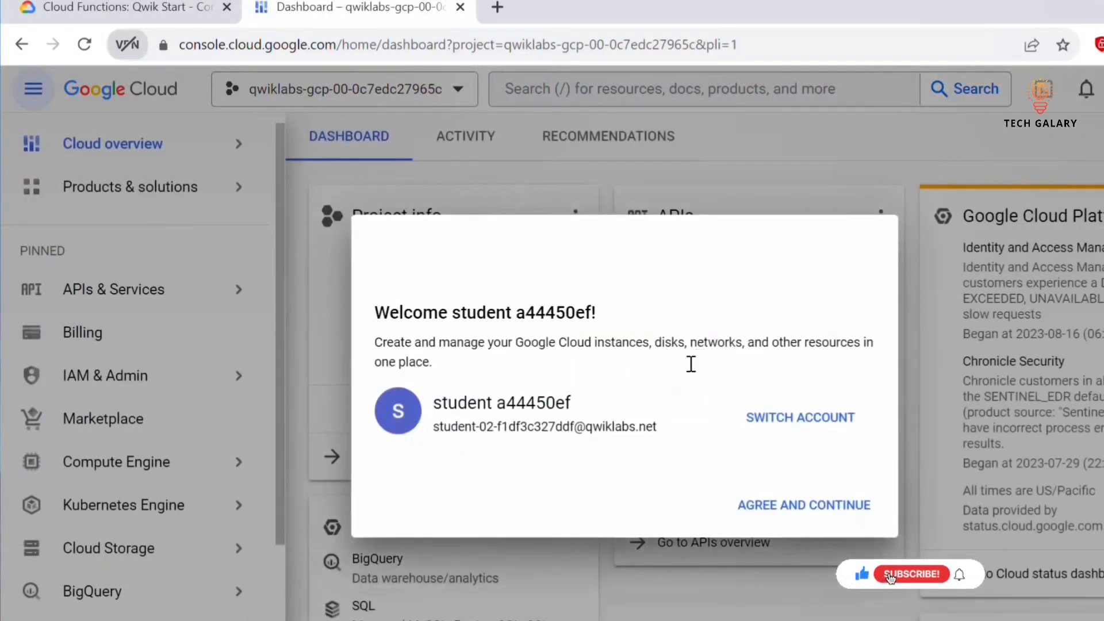
{"action": "left_click", "coordinate": [382, 502]}
{"action": "left_click", "coordinate": [804, 612]}
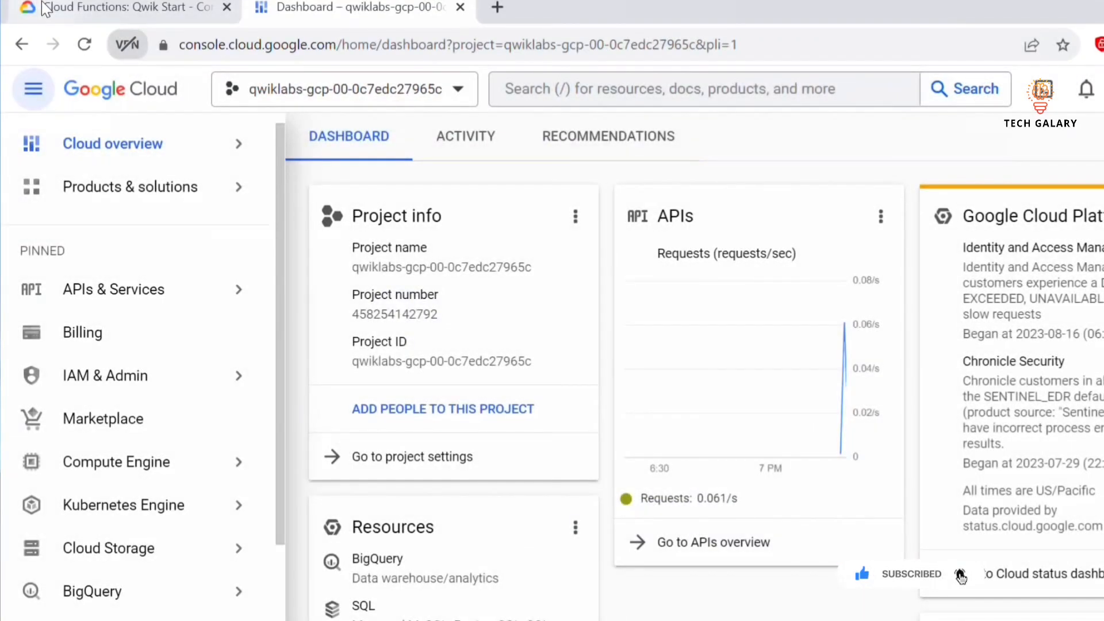
- Read the lab's Task 1 instructions and the table of values for the new function, and return to the console
{"action": "left_click", "coordinate": [97, 8]}
{"action": "scroll", "coordinate": [301, 264], "scroll_direction": "down", "scroll_amount": 2}
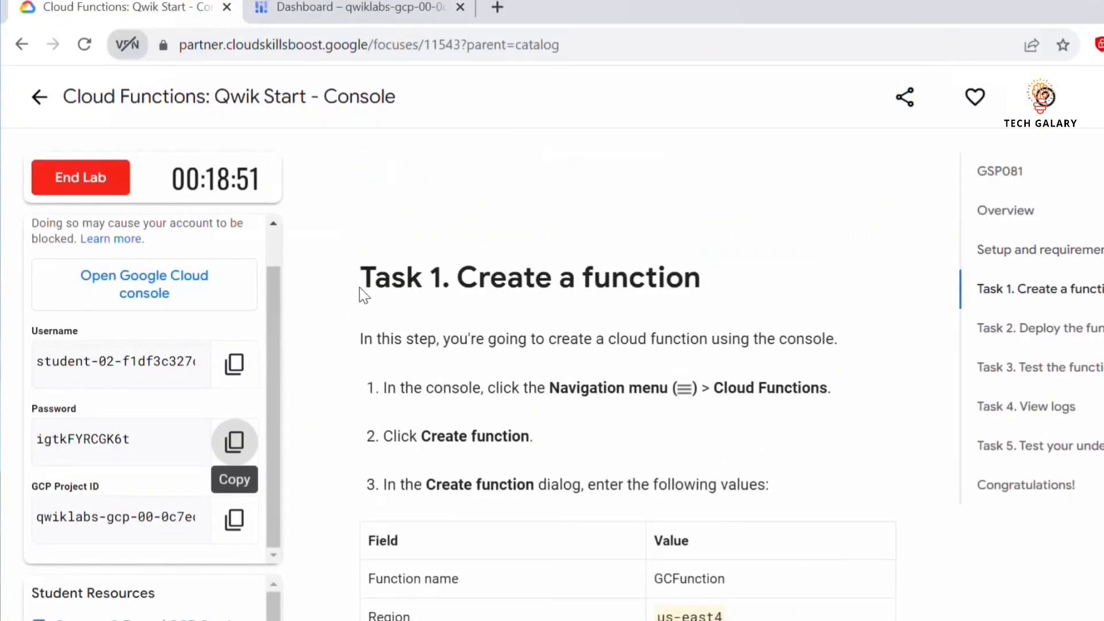
{"action": "left_click_drag", "start_coordinate": [362, 296], "coordinate": [667, 310]}
{"action": "left_click", "coordinate": [687, 278]}
{"action": "scroll", "coordinate": [822, 362], "scroll_direction": "down", "scroll_amount": 2}
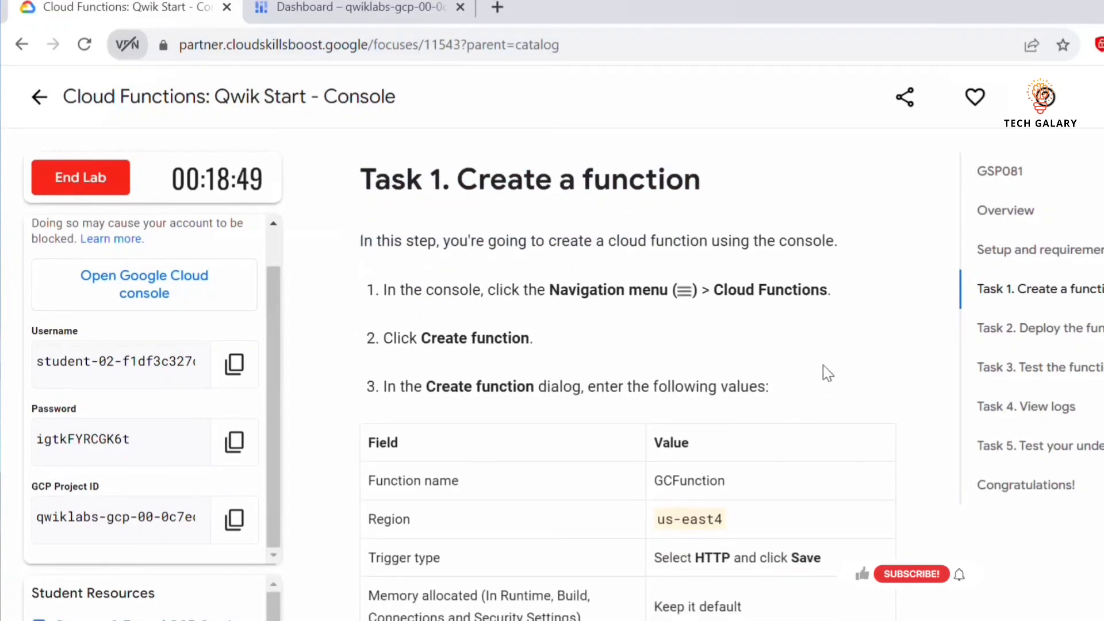
{"action": "scroll", "coordinate": [823, 364], "scroll_direction": "down", "scroll_amount": 2}
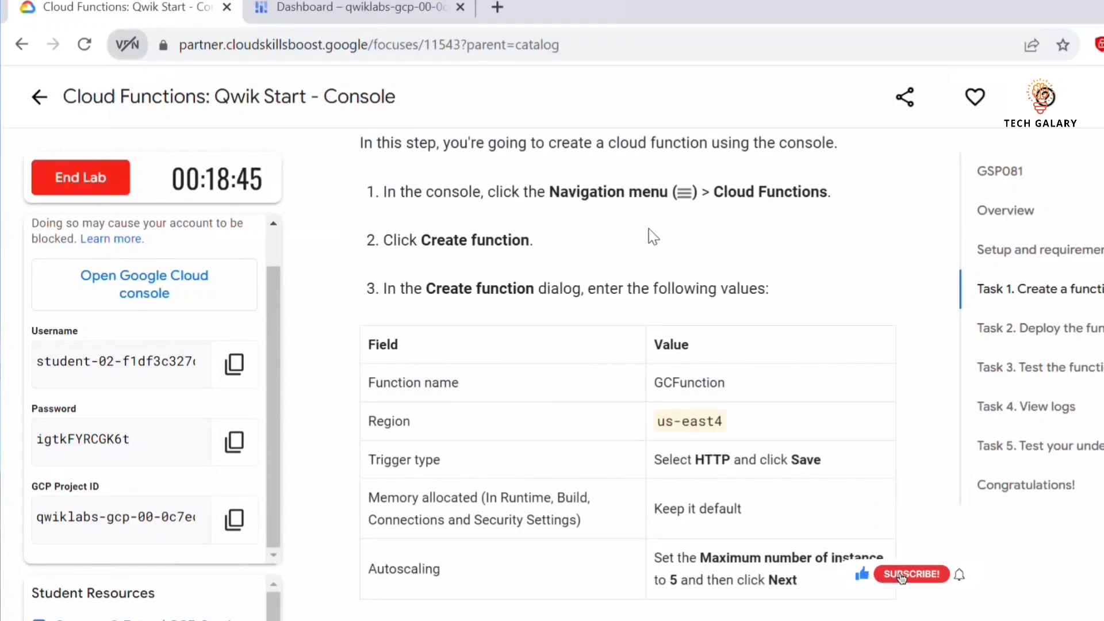
{"action": "scroll", "coordinate": [675, 251], "scroll_direction": "down", "scroll_amount": 2}
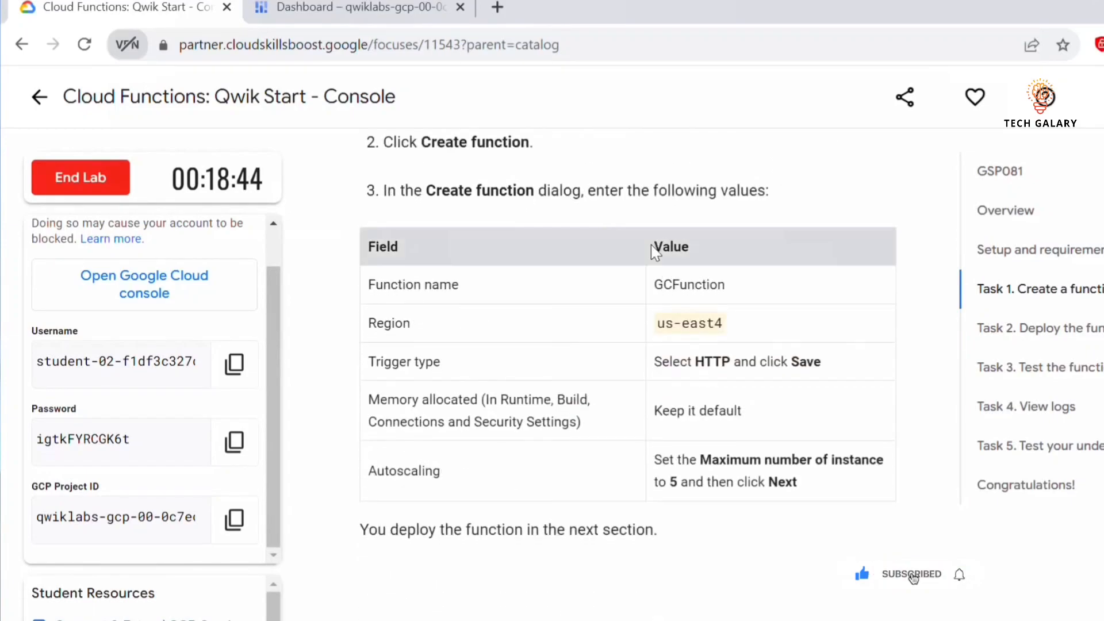
{"action": "left_click", "coordinate": [341, 21]}
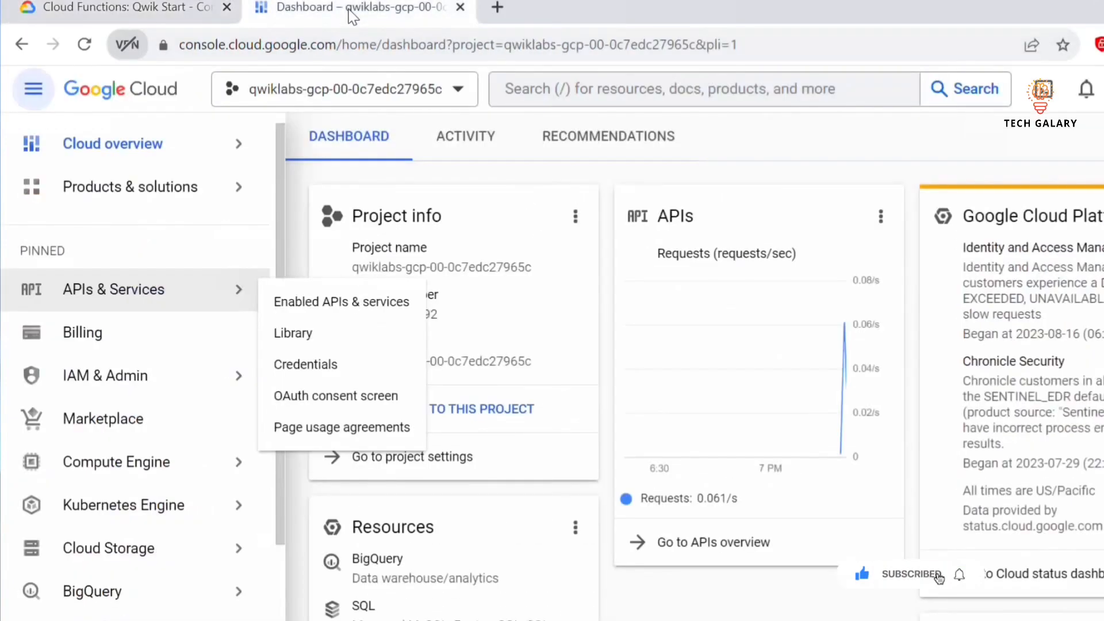
{"action": "left_click", "coordinate": [31, 92]}
{"action": "left_click", "coordinate": [31, 92]}
{"action": "mouse_move", "coordinate": [103, 289]}
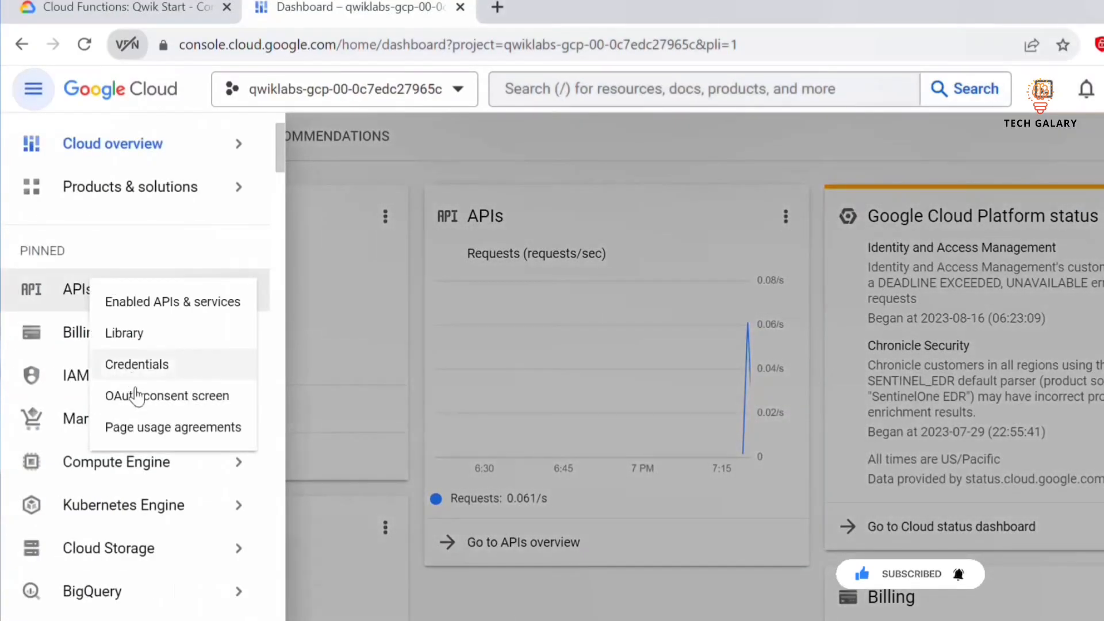
{"action": "scroll", "coordinate": [148, 518], "scroll_direction": "down", "scroll_amount": 5}
{"action": "scroll", "coordinate": [119, 450], "scroll_direction": "up", "scroll_amount": 5}
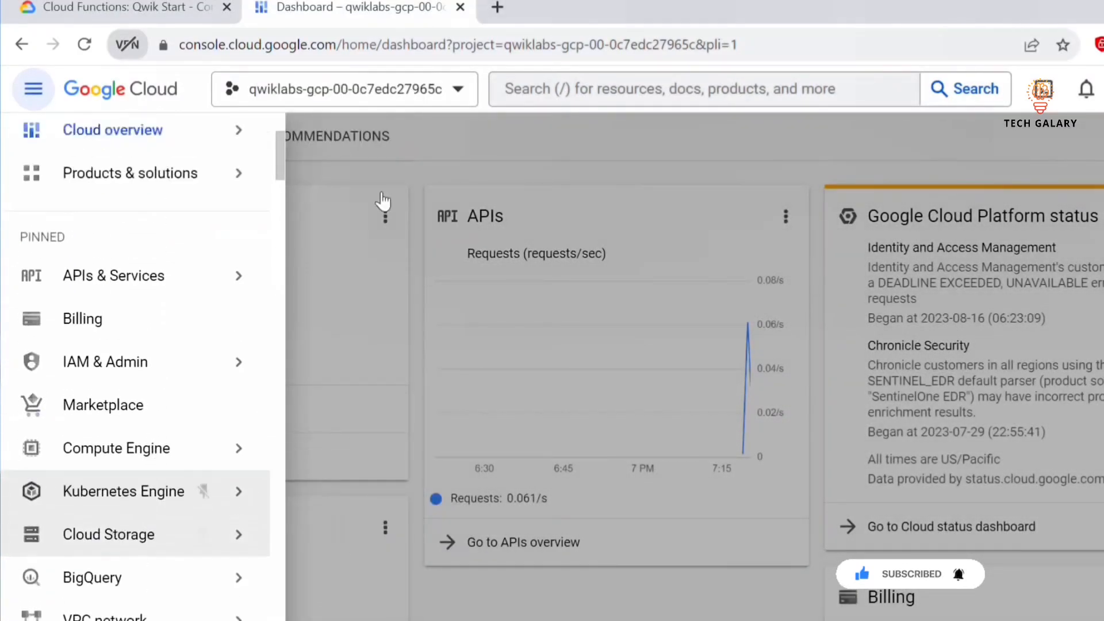
- Search the console for "cloud function" and open the Cloud Functions product page
{"action": "left_click", "coordinate": [585, 90]}
{"action": "type", "text": "cloud f"}
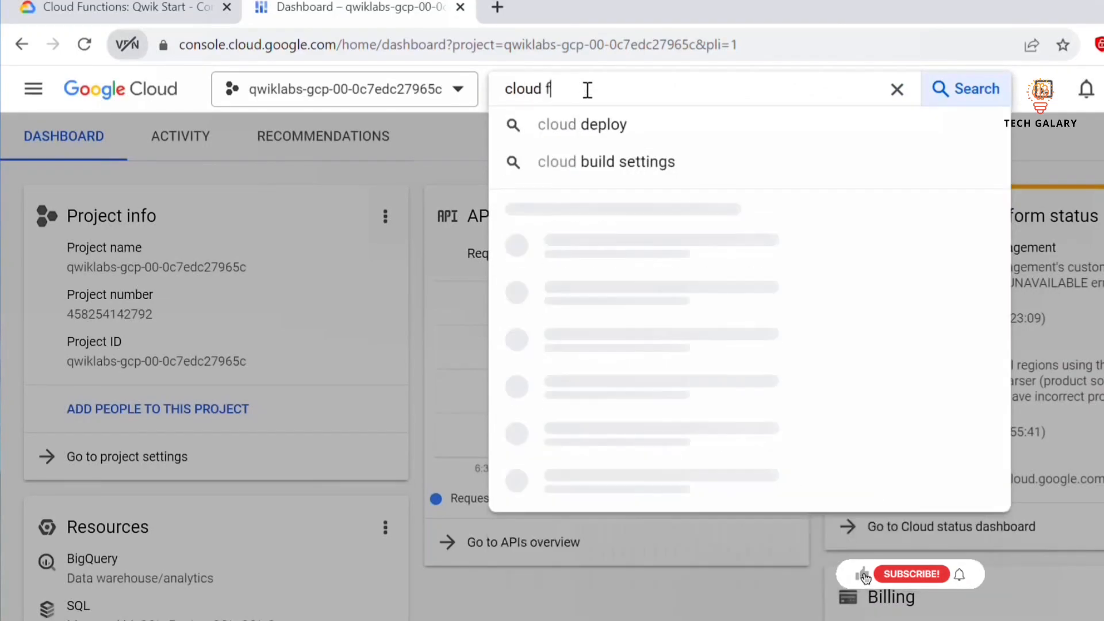
{"action": "type", "text": "unction"}
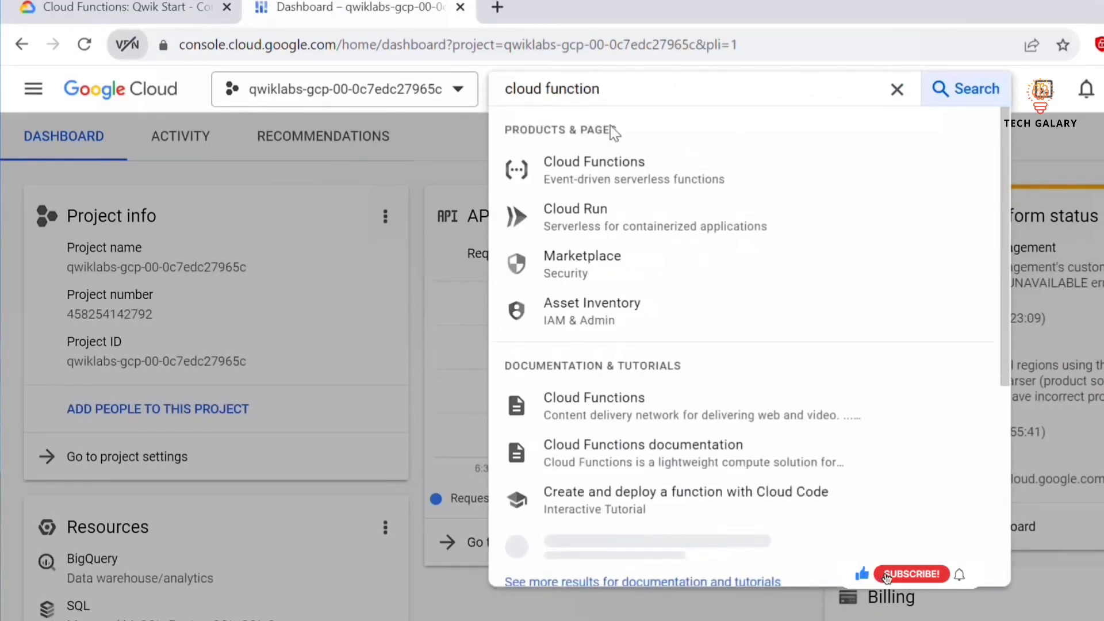
{"action": "left_click", "coordinate": [598, 178]}
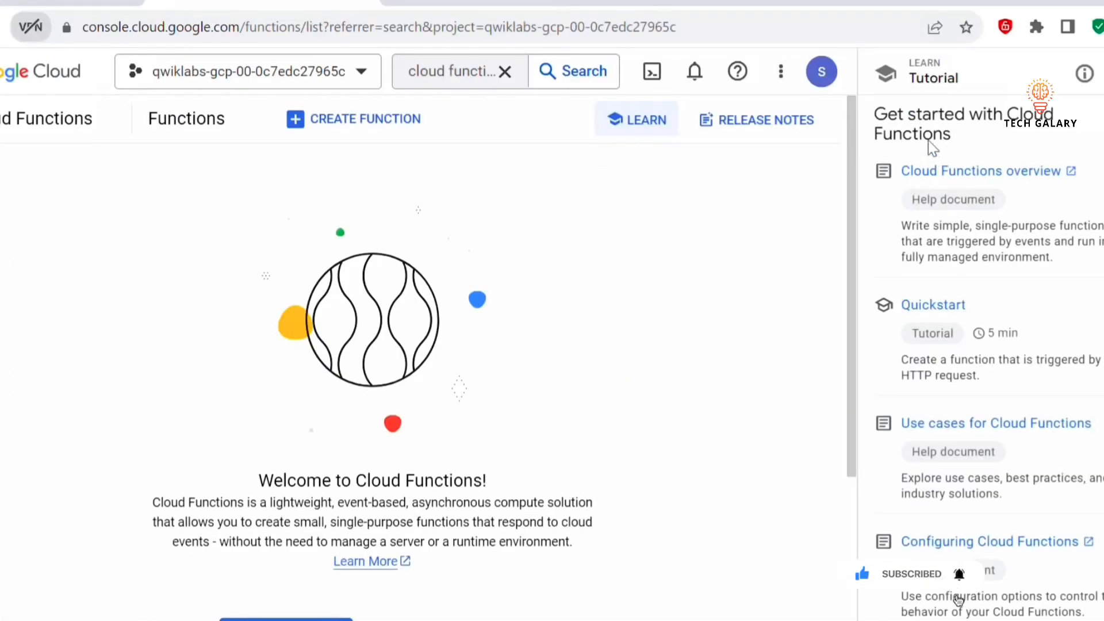
- Look through the Get started with Cloud Functions tutorial, close it and start creating a new function
{"action": "scroll", "coordinate": [1004, 489], "scroll_direction": "down", "scroll_amount": 5}
{"action": "scroll", "coordinate": [1002, 491], "scroll_direction": "up", "scroll_amount": 5}
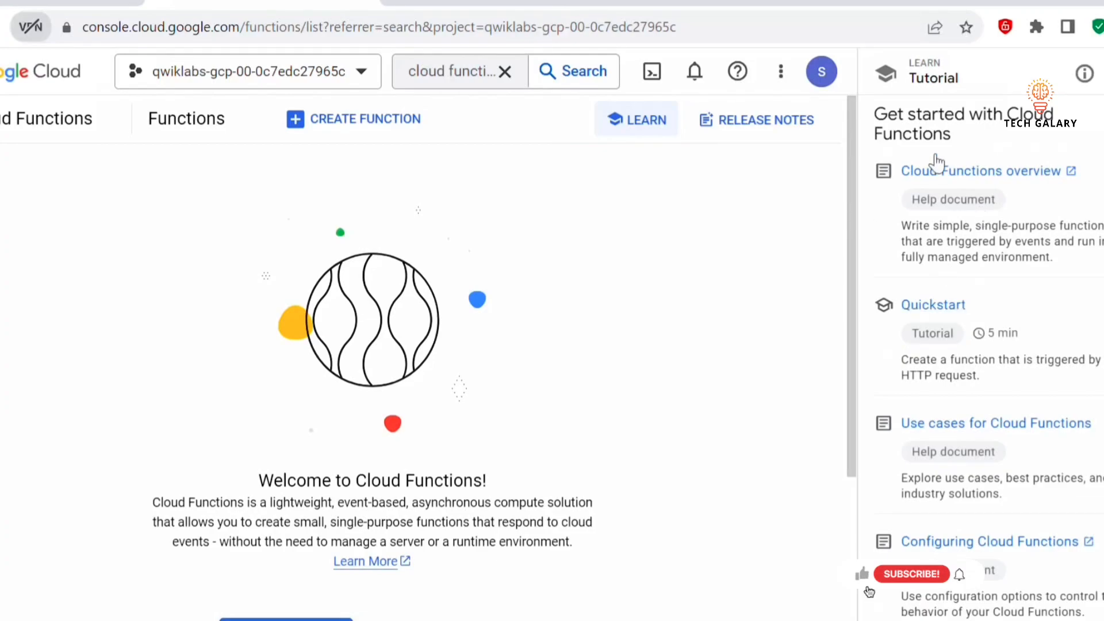
{"action": "scroll", "coordinate": [948, 509], "scroll_direction": "down", "scroll_amount": 5}
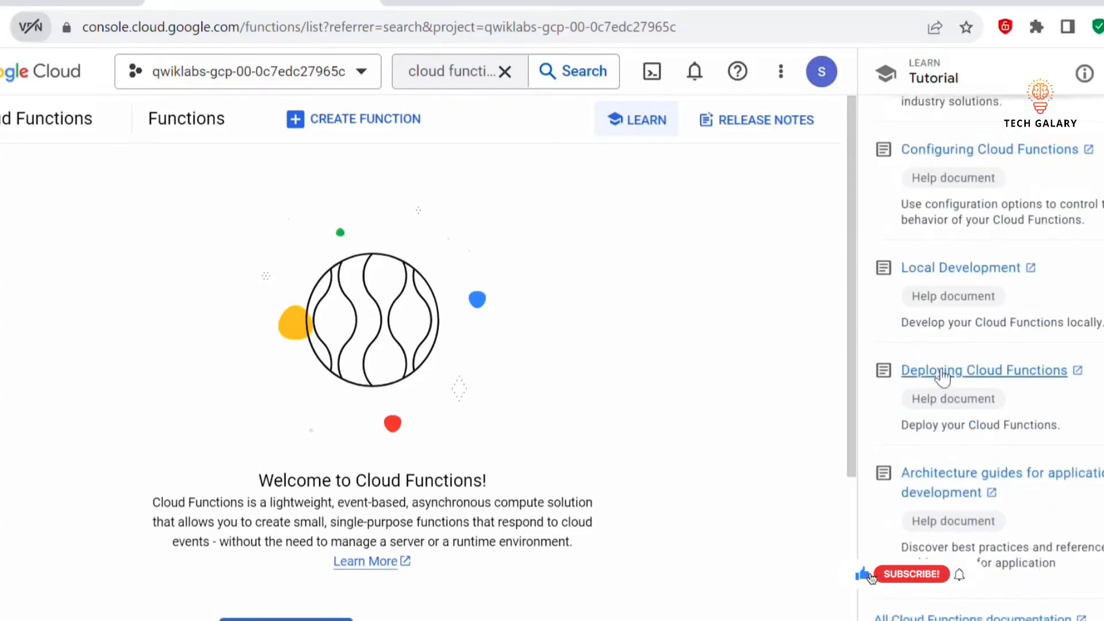
{"action": "left_click", "coordinate": [600, 109]}
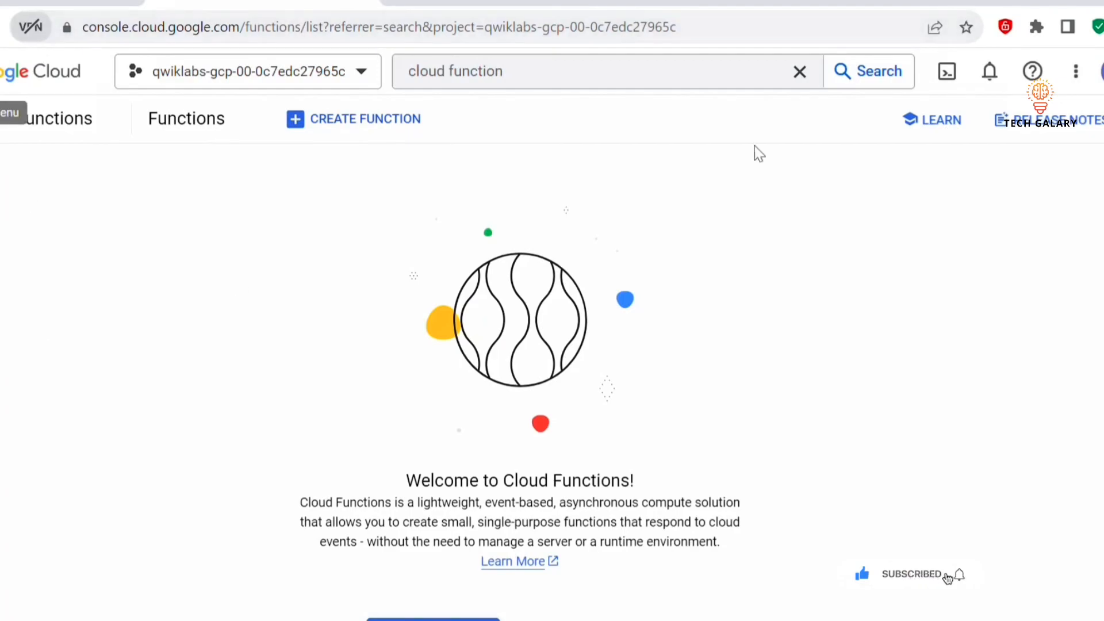
{"action": "scroll", "coordinate": [299, 270], "scroll_direction": "down", "scroll_amount": 3}
{"action": "scroll", "coordinate": [345, 310], "scroll_direction": "up", "scroll_amount": 3}
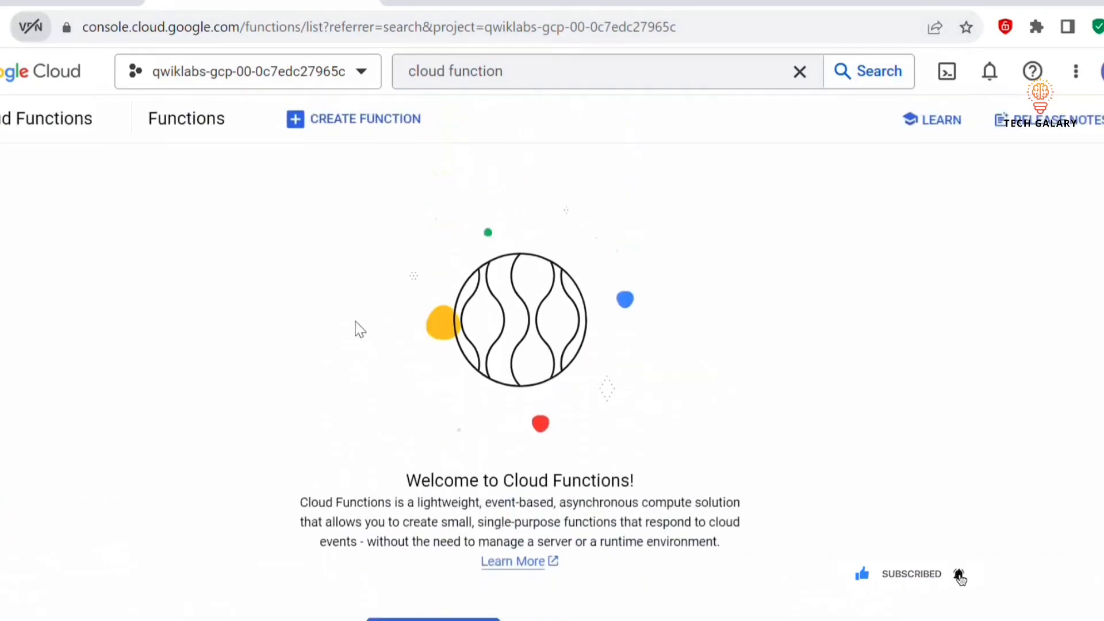
{"action": "left_click", "coordinate": [345, 120]}
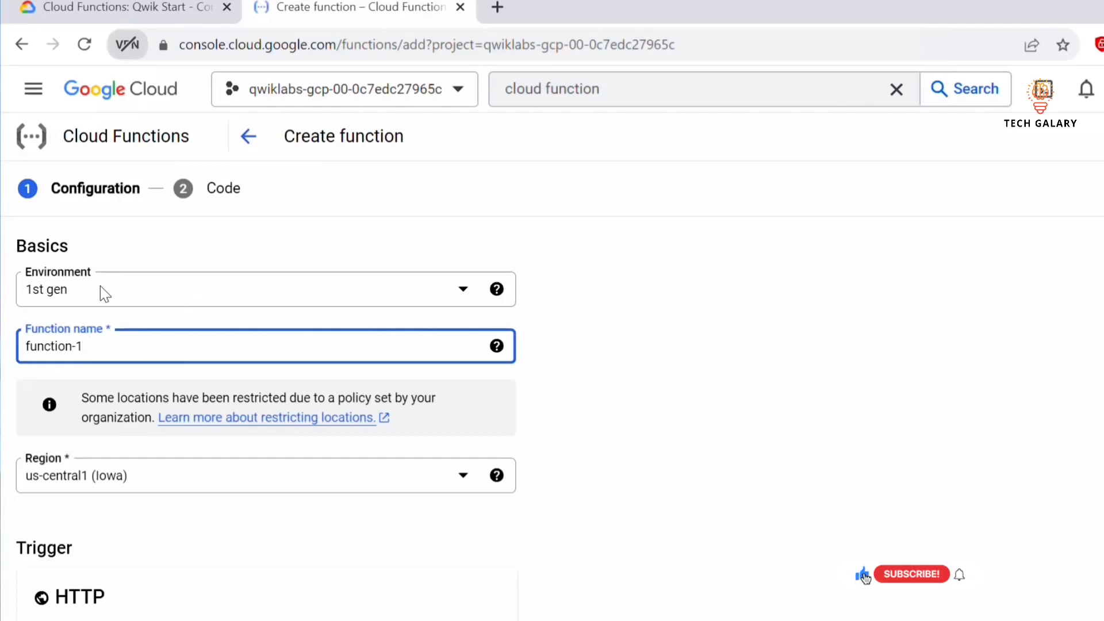
- Copy the function name from the lab instructions and name the function GCFunction, removing the extra leading whitespace
{"action": "left_click", "coordinate": [155, 8]}
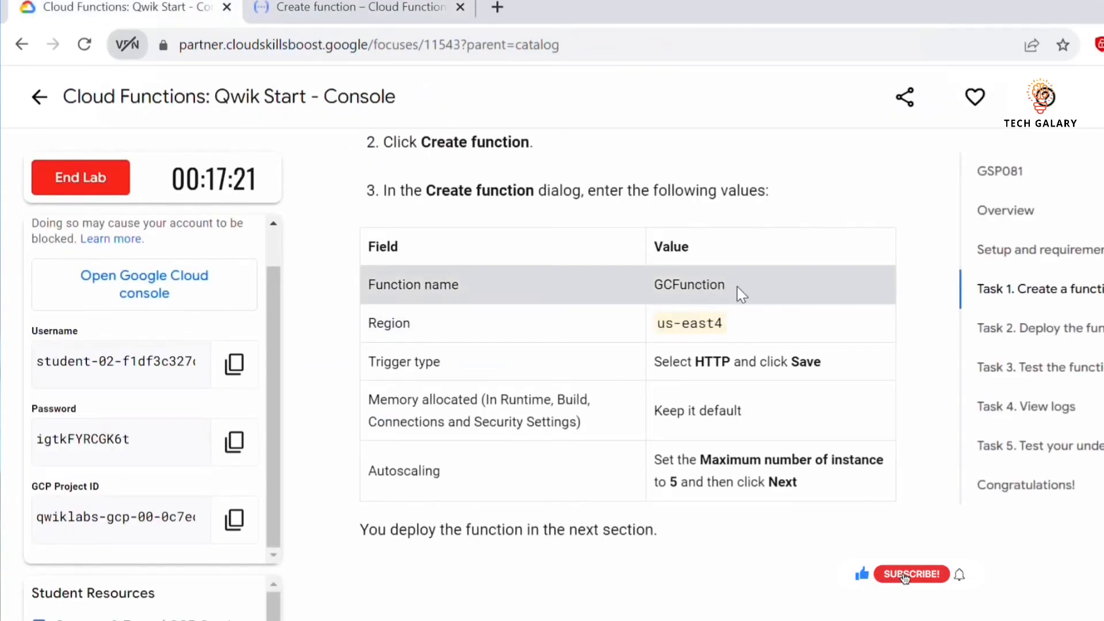
{"action": "left_click_drag", "start_coordinate": [750, 292], "coordinate": [633, 285]}
{"action": "key", "text": "ctrl+c"}
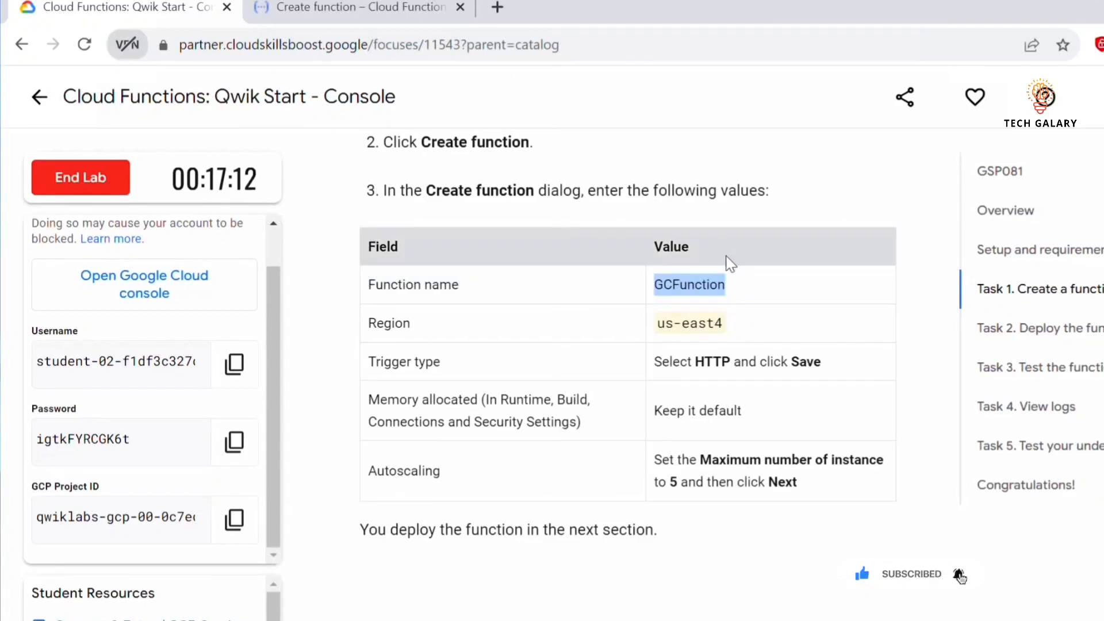
{"action": "left_click", "coordinate": [335, 7]}
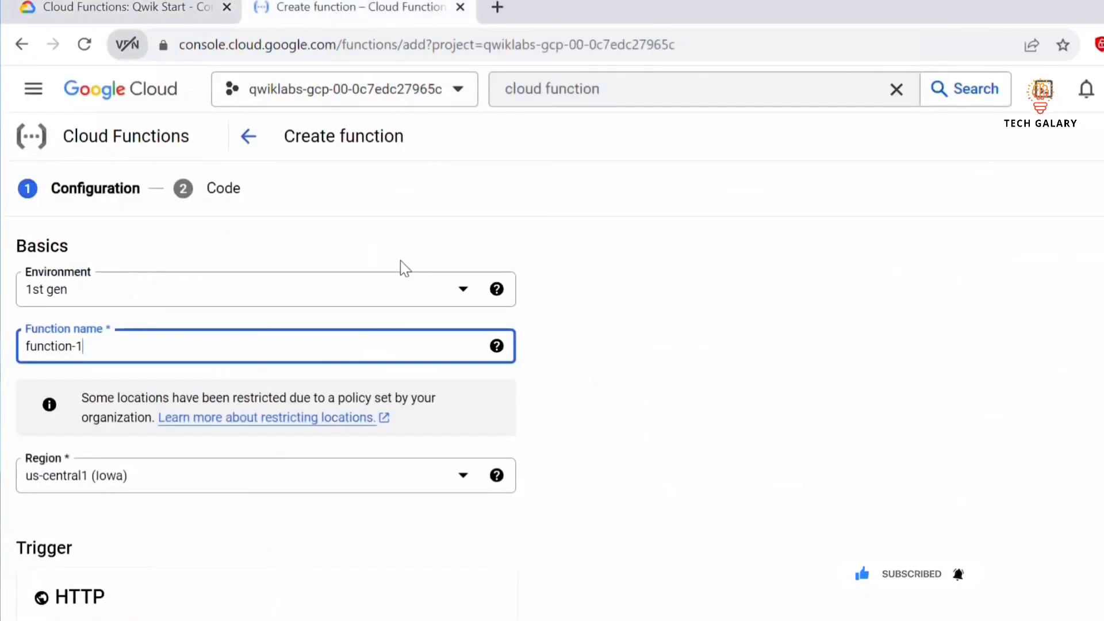
{"action": "left_click_drag", "start_coordinate": [148, 349], "coordinate": [3, 354]}
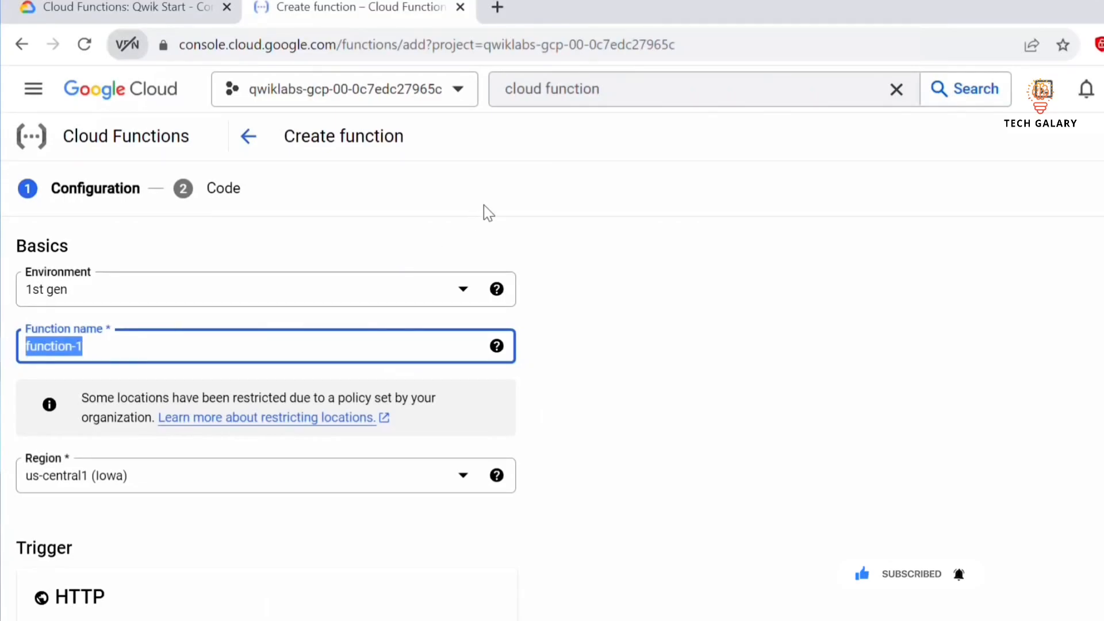
{"action": "key", "text": "ctrl+v"}
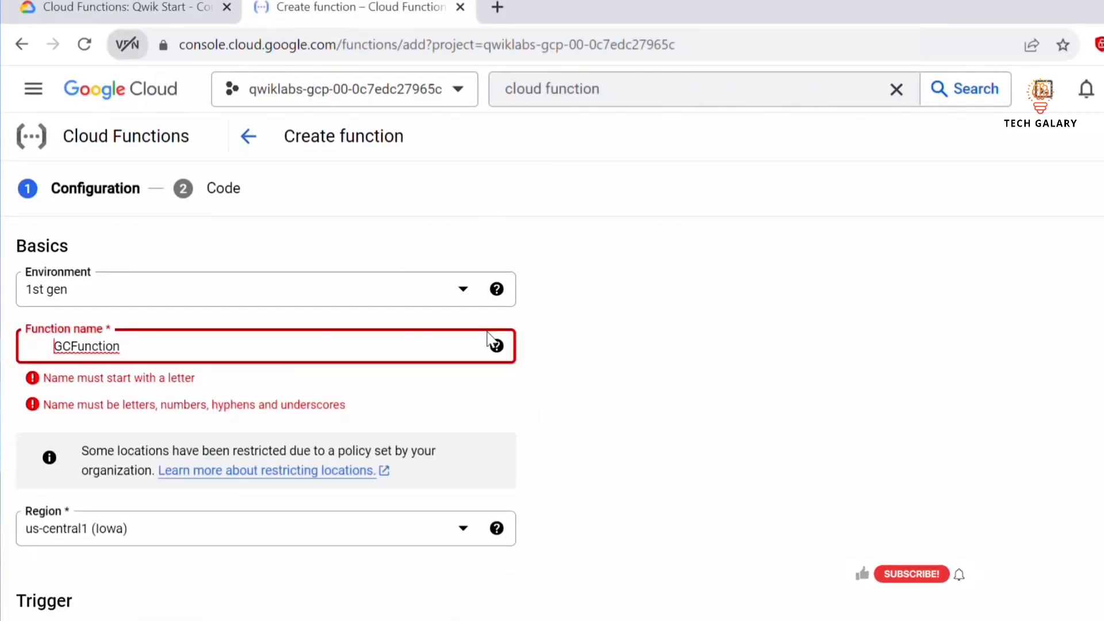
{"action": "key", "text": "BackSpace"}
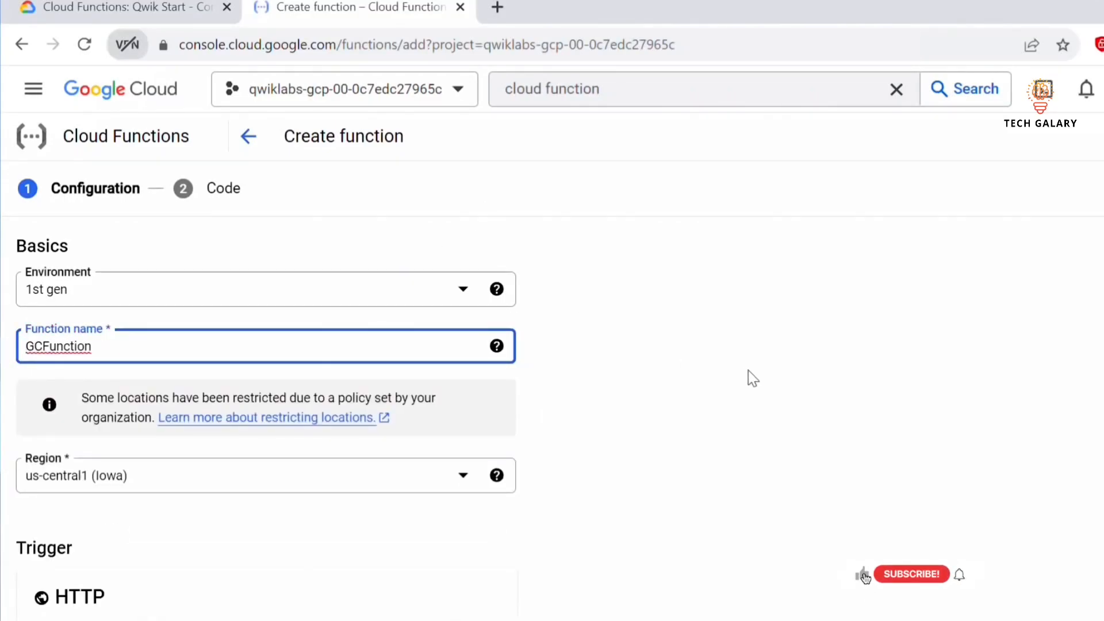
- Check the required region in the lab instructions and set the function's region to us-east4 (Northern Virginia)
{"action": "left_click", "coordinate": [127, 7]}
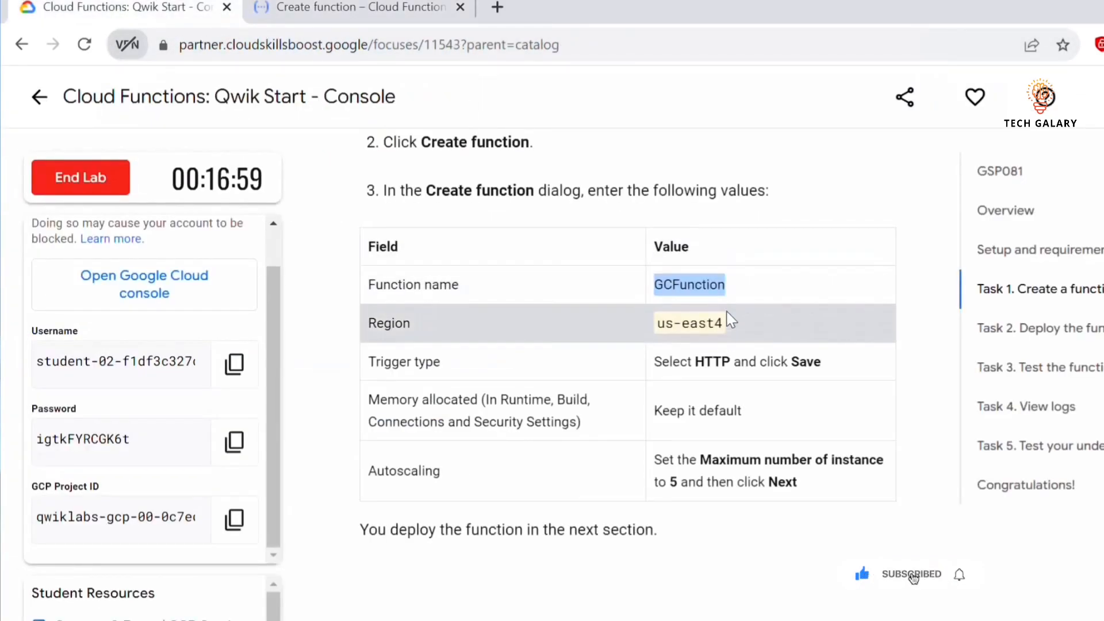
{"action": "left_click", "coordinate": [356, 7]}
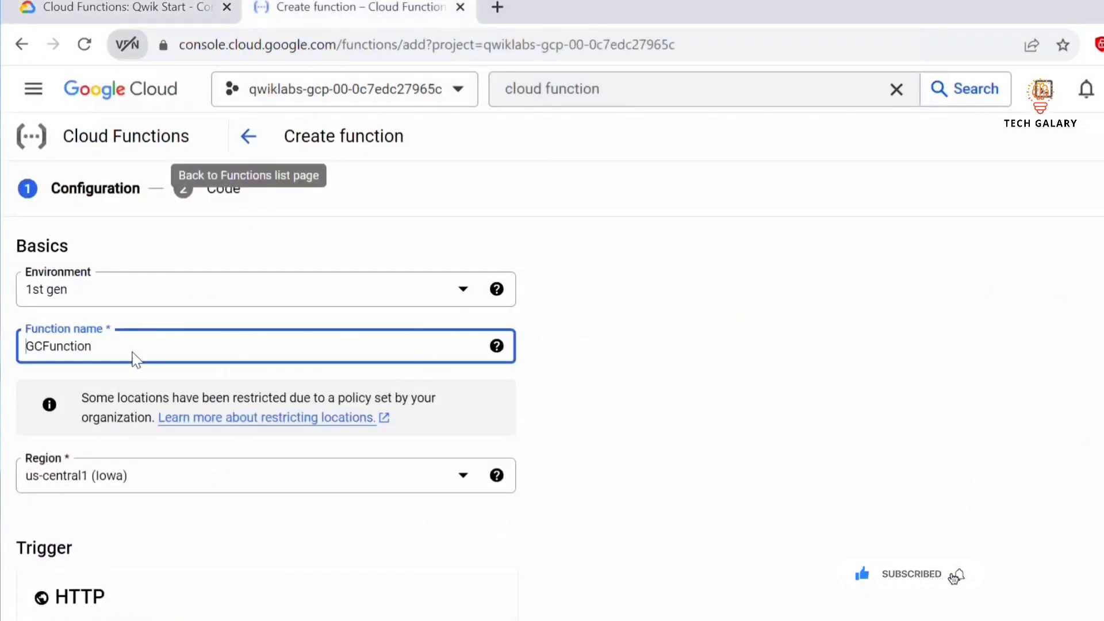
{"action": "left_click", "coordinate": [107, 485]}
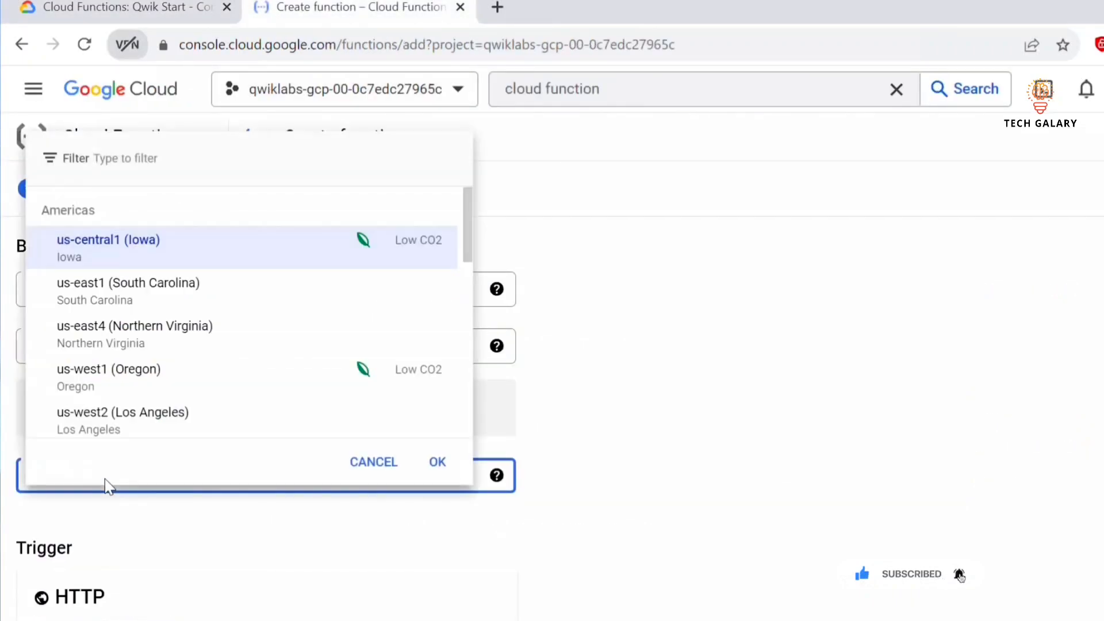
{"action": "left_click", "coordinate": [121, 342]}
- Check the required trigger type in the lab instructions and save the HTTP trigger with authentication and HTTPS required
{"action": "scroll", "coordinate": [210, 443], "scroll_direction": "down", "scroll_amount": 3}
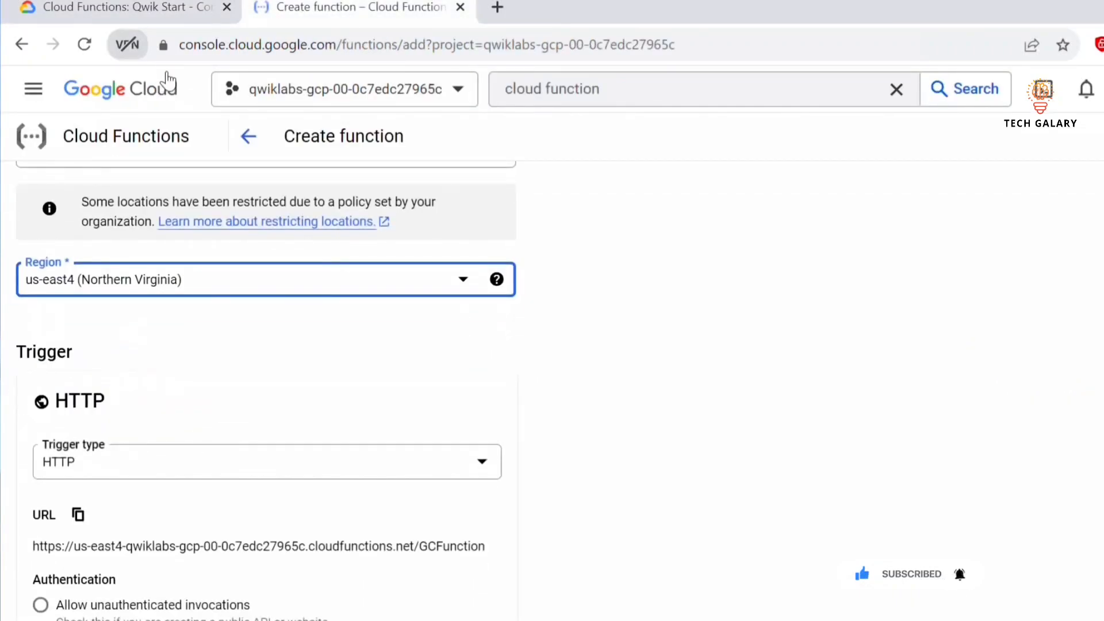
{"action": "left_click", "coordinate": [116, 8]}
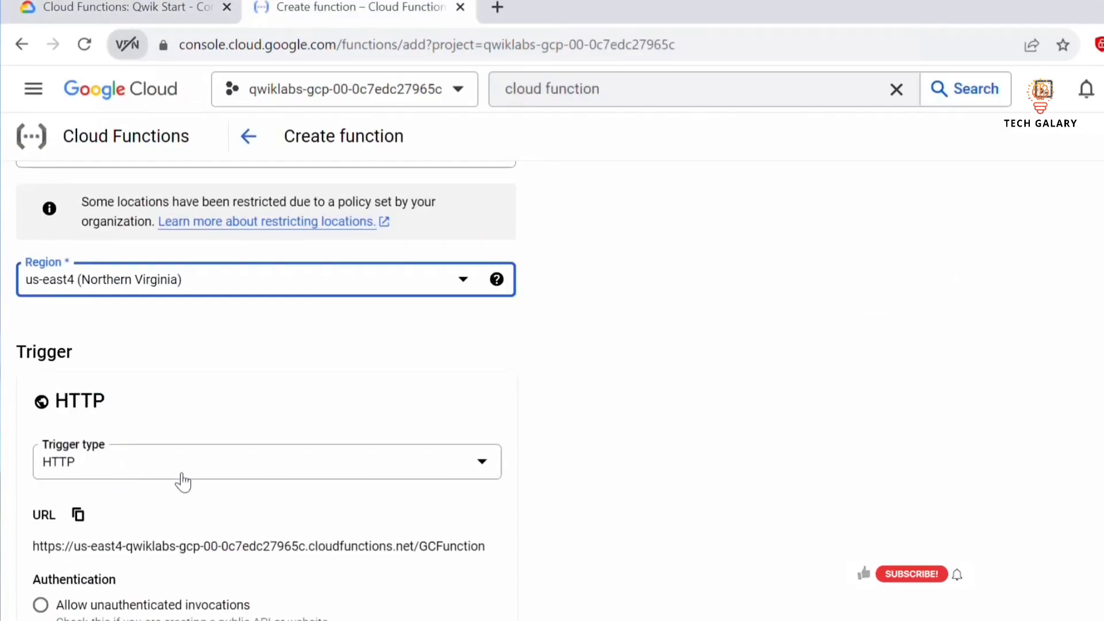
{"action": "scroll", "coordinate": [183, 481], "scroll_direction": "down", "scroll_amount": 3}
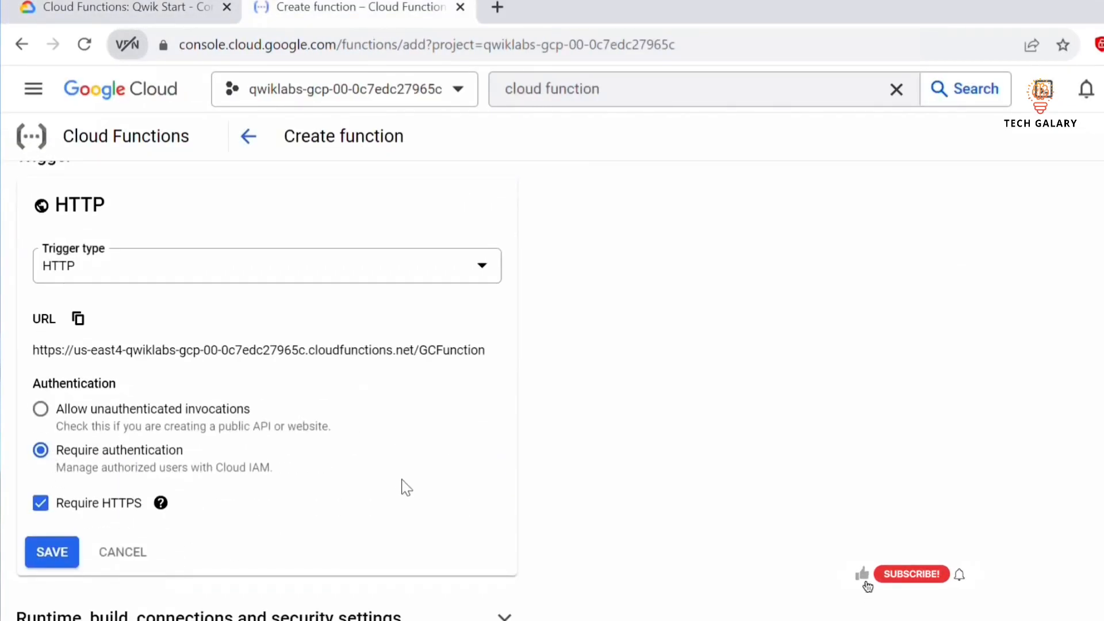
{"action": "left_click", "coordinate": [50, 553]}
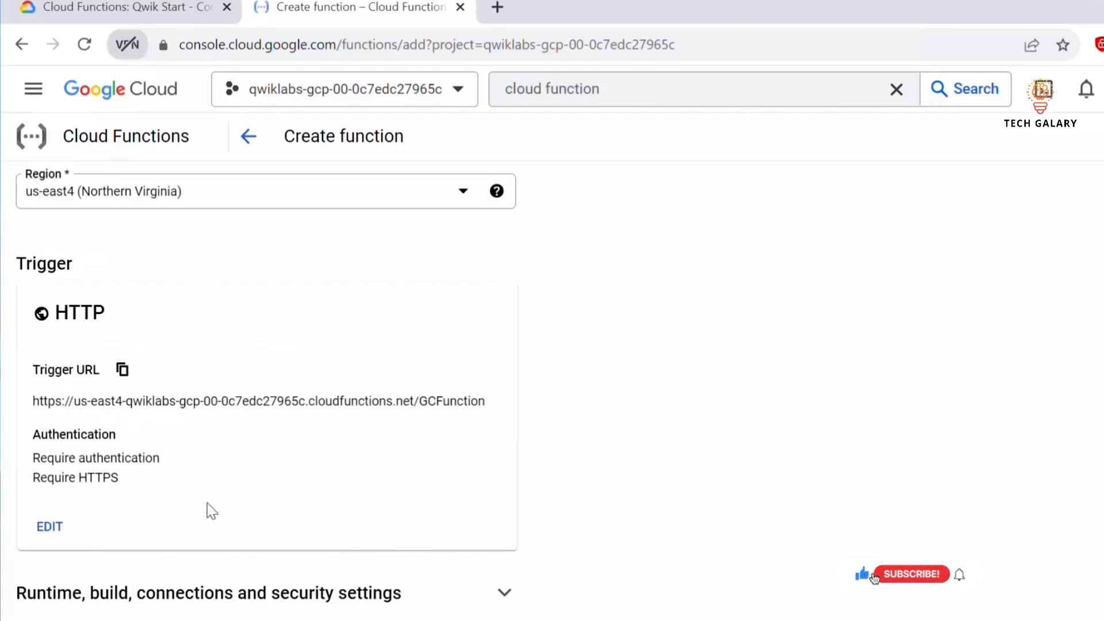
- Set the maximum number of instances to 5 in the function's runtime settings and continue to the code stage
{"action": "scroll", "coordinate": [230, 402], "scroll_direction": "down", "scroll_amount": 3}
{"action": "left_click", "coordinate": [142, 396]}
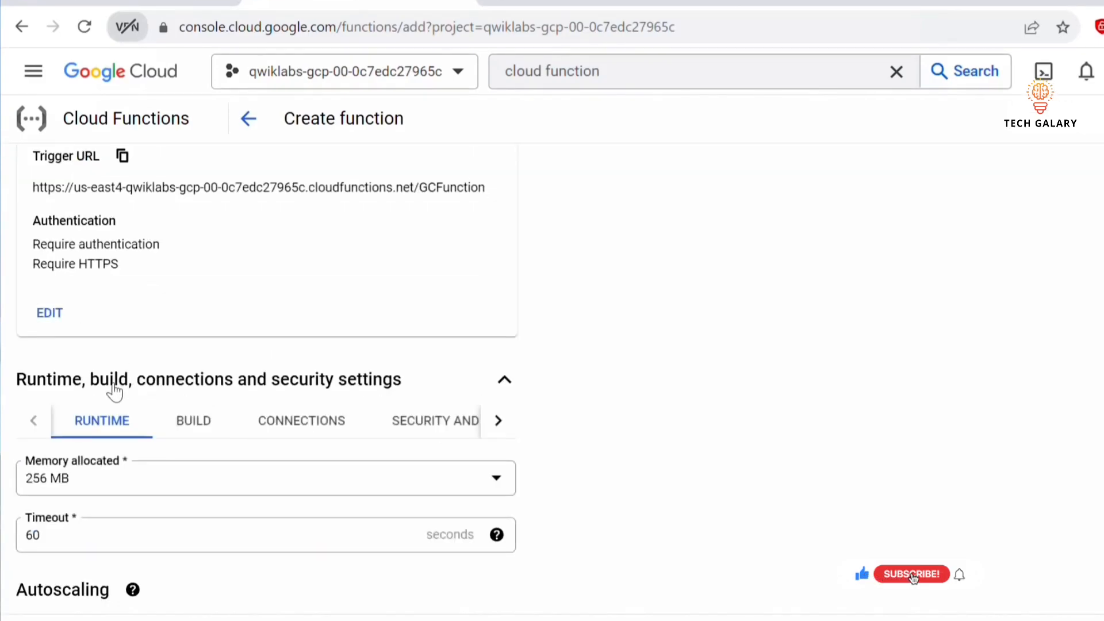
{"action": "scroll", "coordinate": [387, 389], "scroll_direction": "down", "scroll_amount": 3}
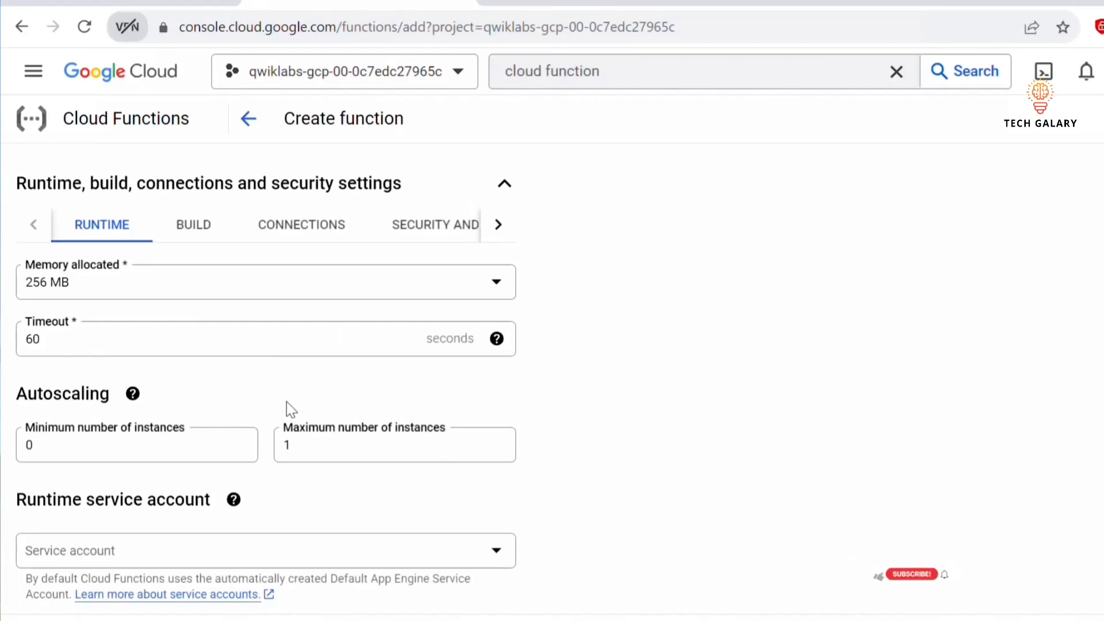
{"action": "scroll", "coordinate": [289, 409], "scroll_direction": "down", "scroll_amount": 2}
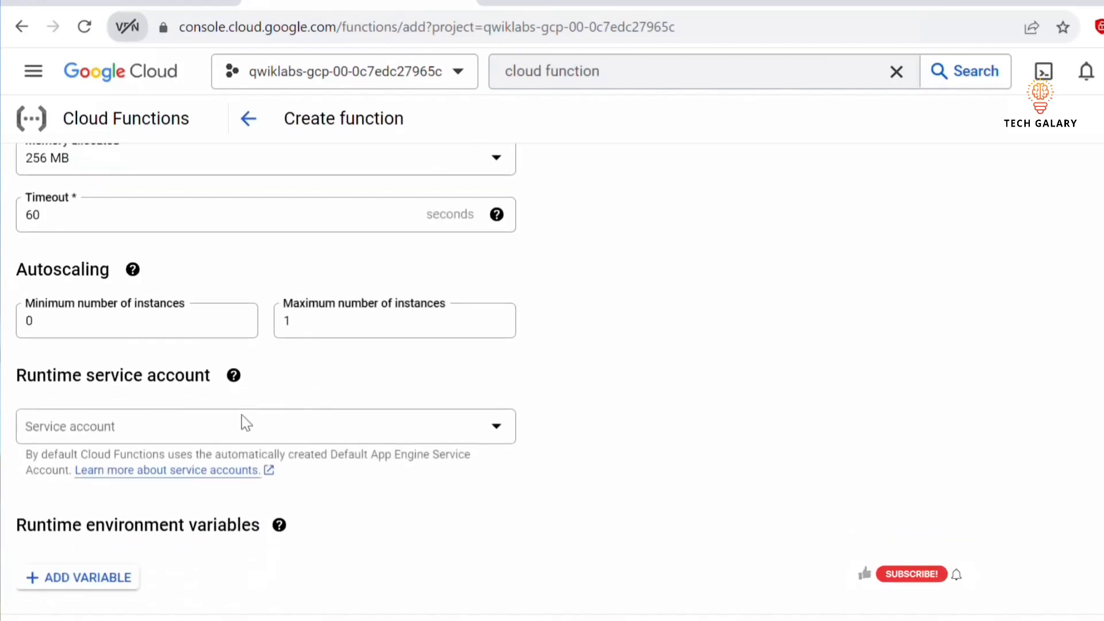
{"action": "left_click", "coordinate": [321, 319]}
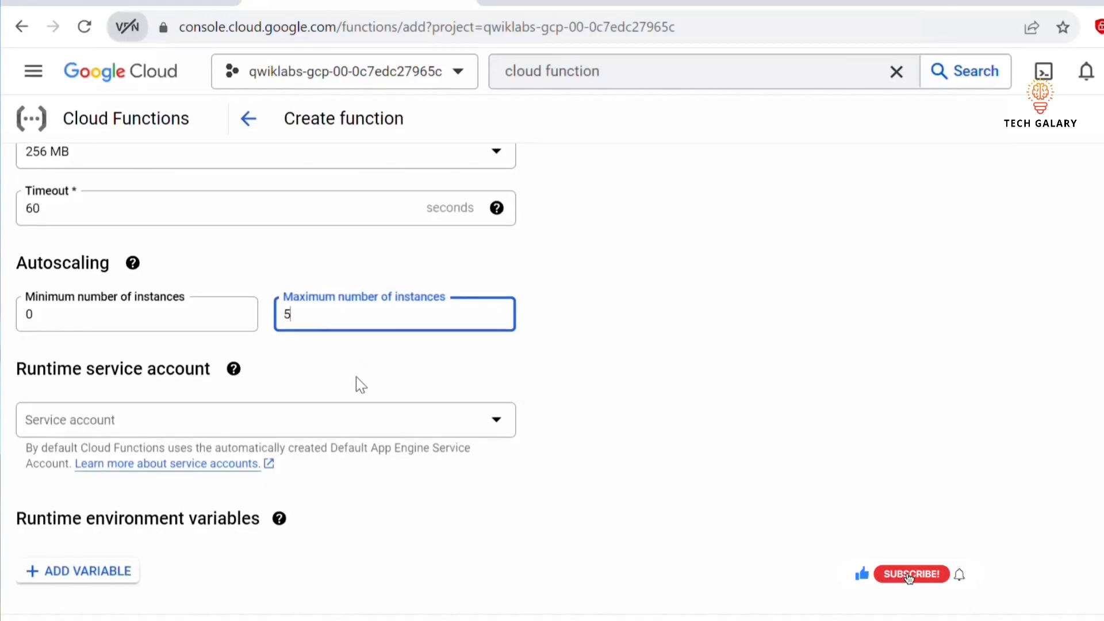
{"action": "scroll", "coordinate": [115, 592], "scroll_direction": "down", "scroll_amount": 1}
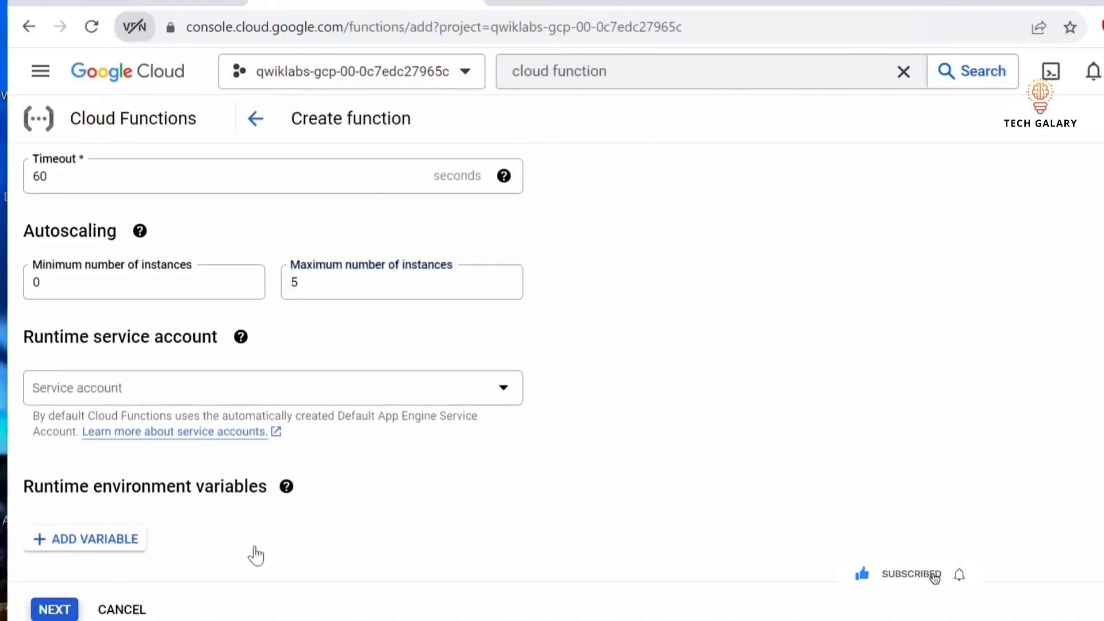
{"action": "left_click", "coordinate": [52, 608]}
- Check the lab's deployment instructions and select the Node.js 20 runtime with Inline Editor as the source code
{"action": "left_click", "coordinate": [127, 3]}
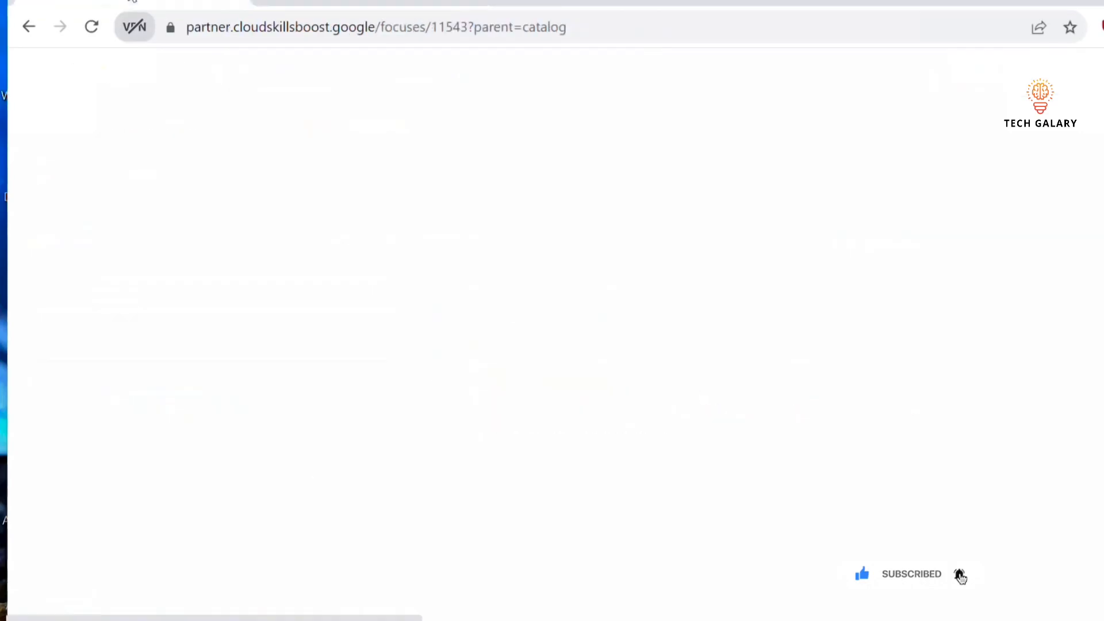
{"action": "scroll", "coordinate": [853, 333], "scroll_direction": "down", "scroll_amount": 8}
{"action": "left_click_drag", "start_coordinate": [365, 219], "coordinate": [760, 223]}
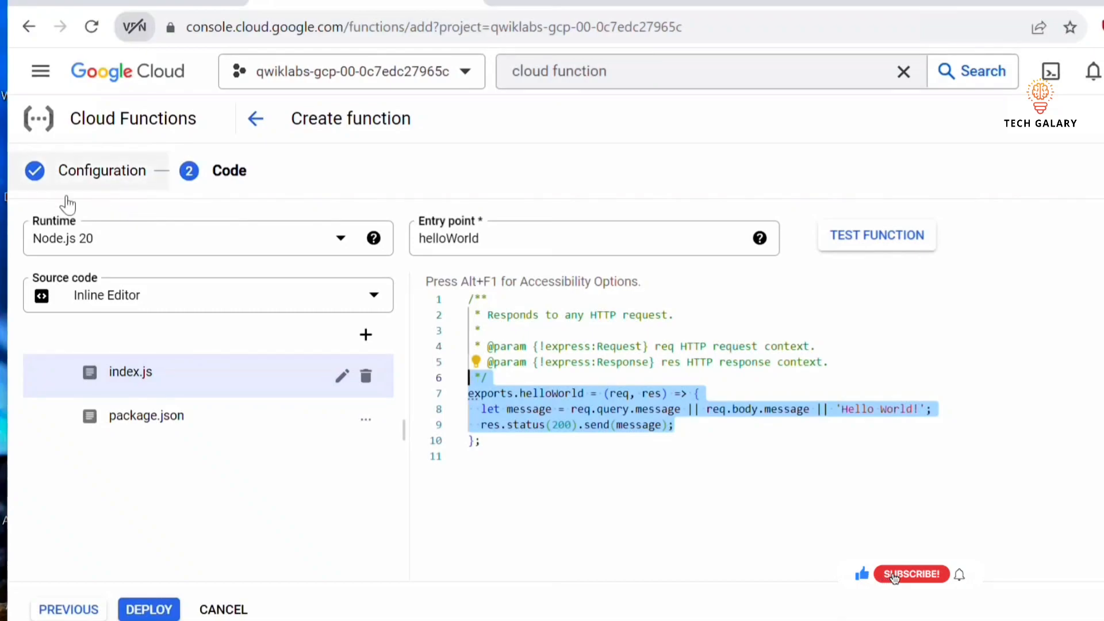
{"action": "left_click", "coordinate": [95, 238]}
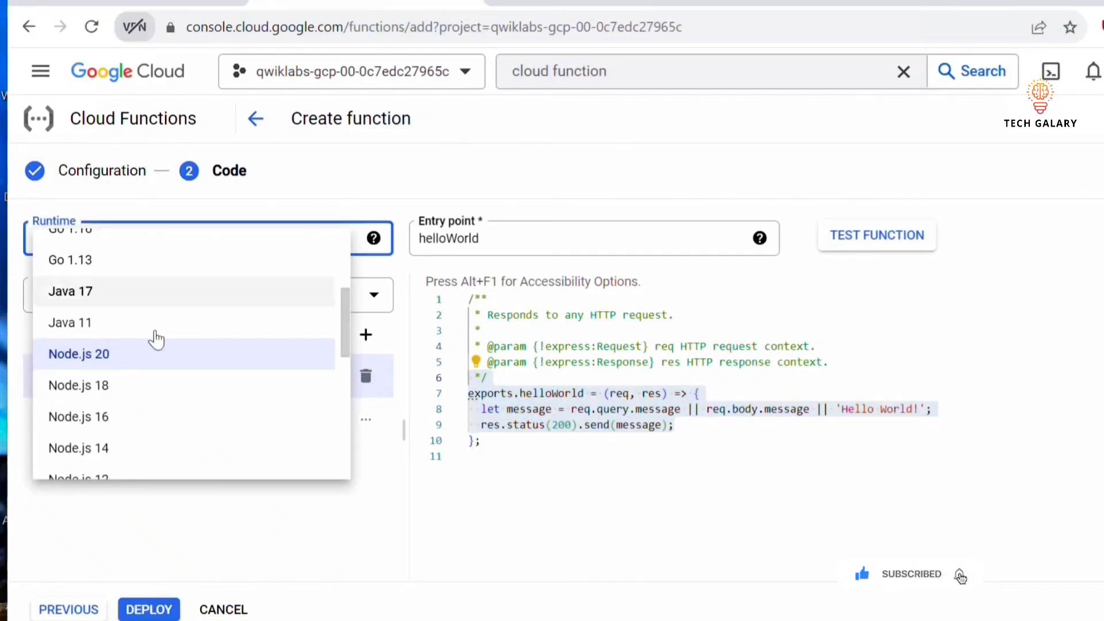
{"action": "left_click", "coordinate": [111, 355]}
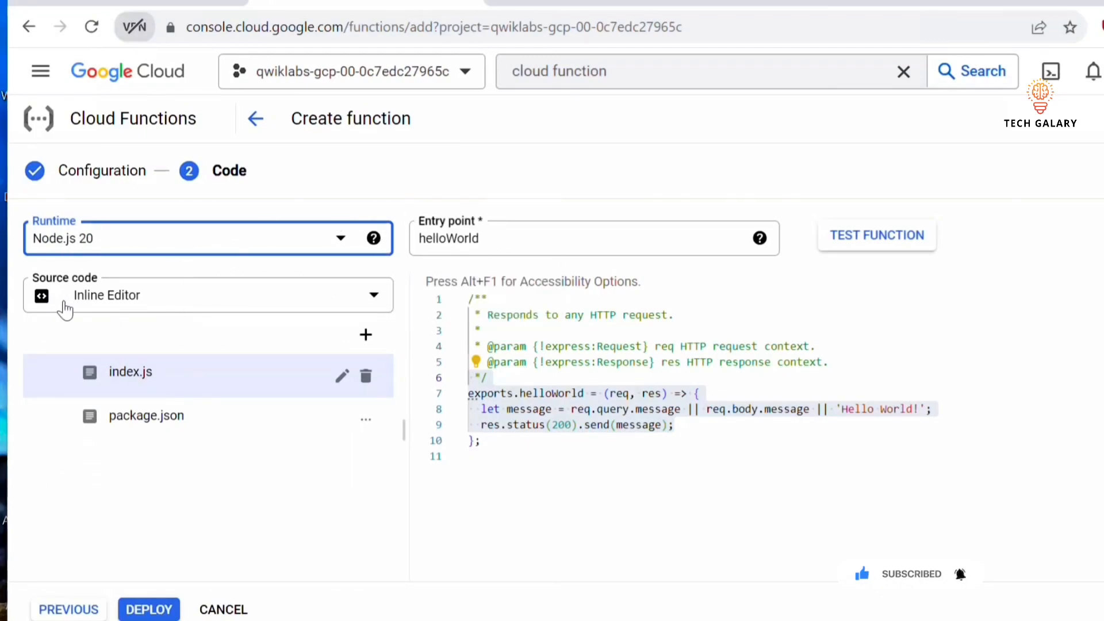
{"action": "left_click", "coordinate": [191, 301]}
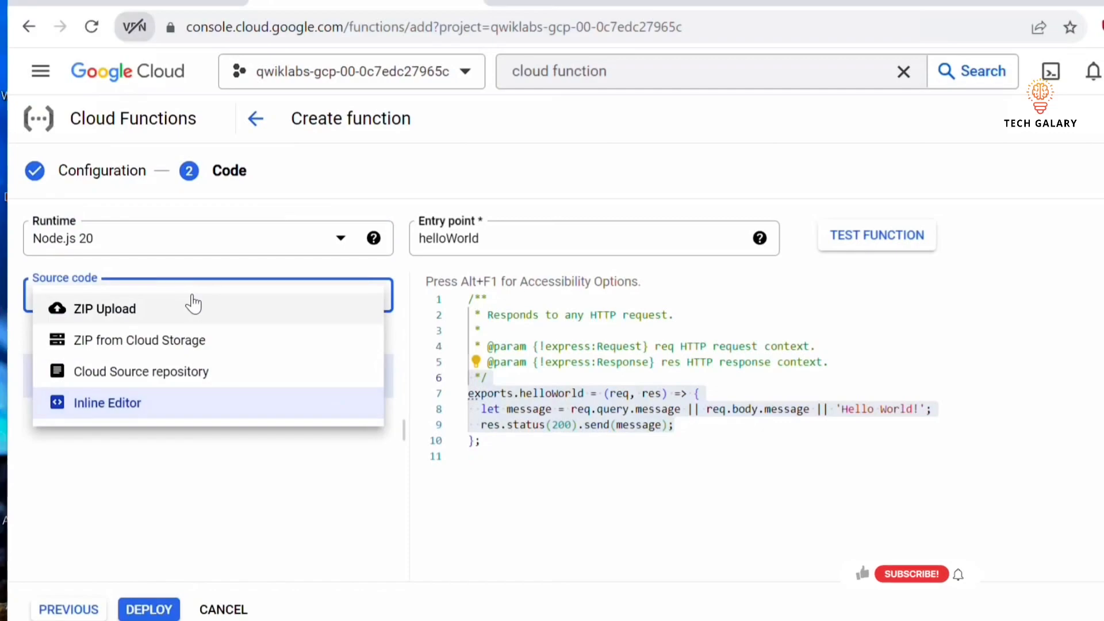
{"action": "left_click", "coordinate": [141, 410]}
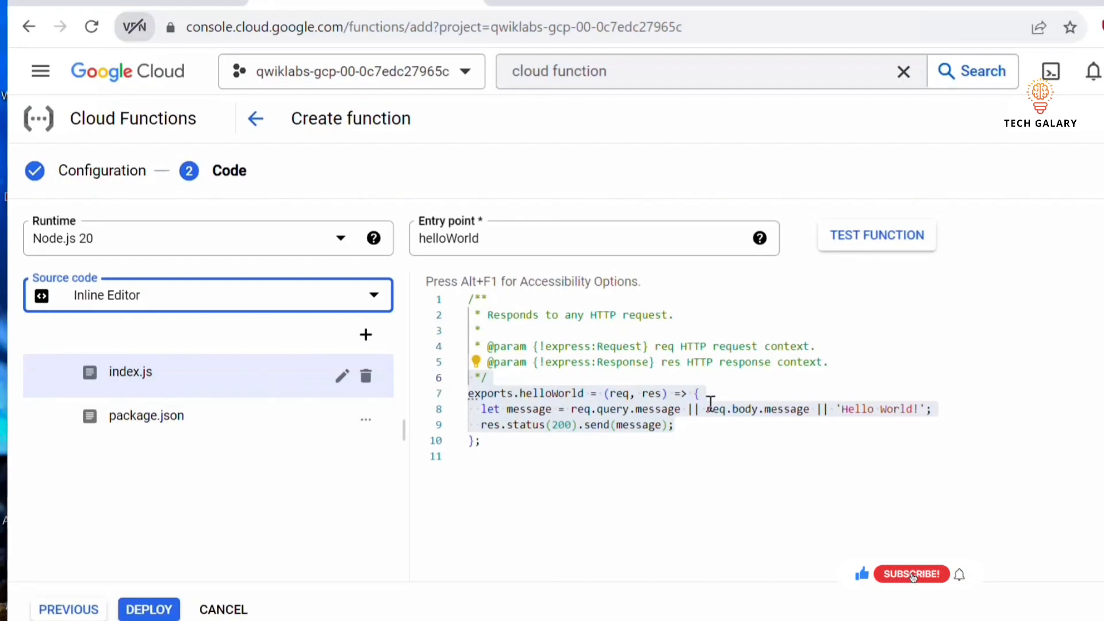
- Review the default code in index.js and package.json and deploy the function
{"action": "left_click", "coordinate": [590, 468]}
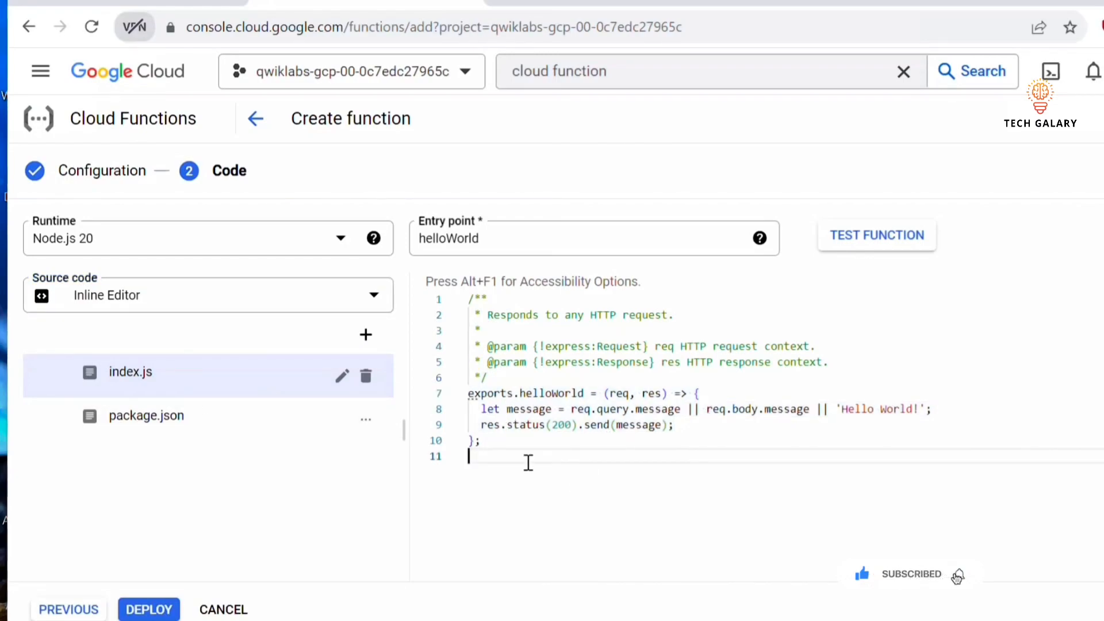
{"action": "left_click_drag", "start_coordinate": [505, 444], "coordinate": [455, 303]}
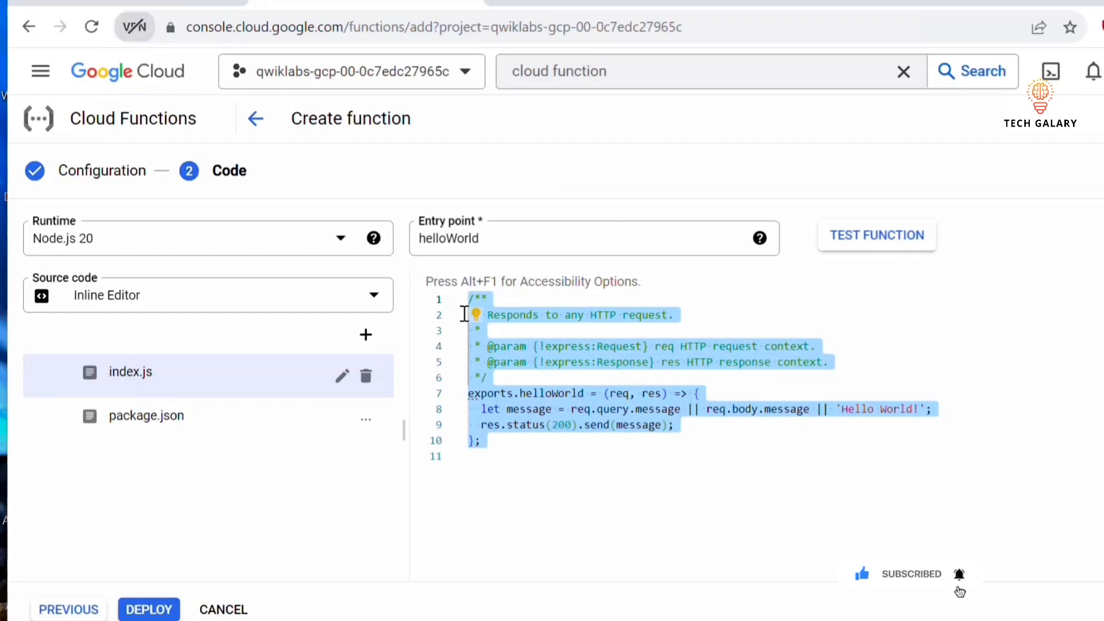
{"action": "left_click", "coordinate": [761, 459]}
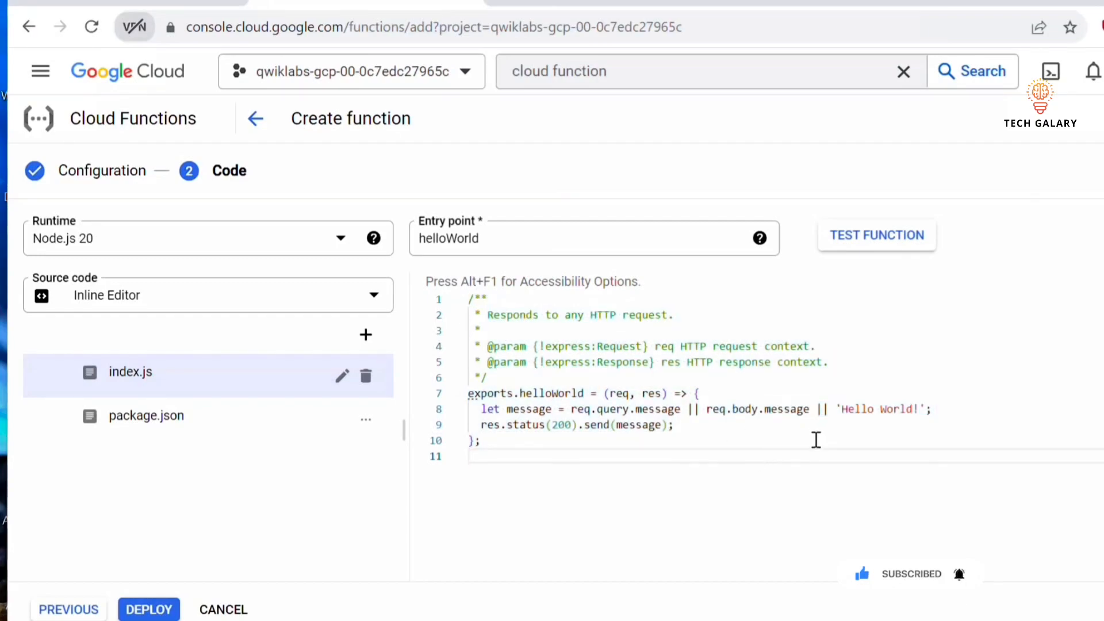
{"action": "scroll", "coordinate": [580, 424], "scroll_direction": "down", "scroll_amount": 3}
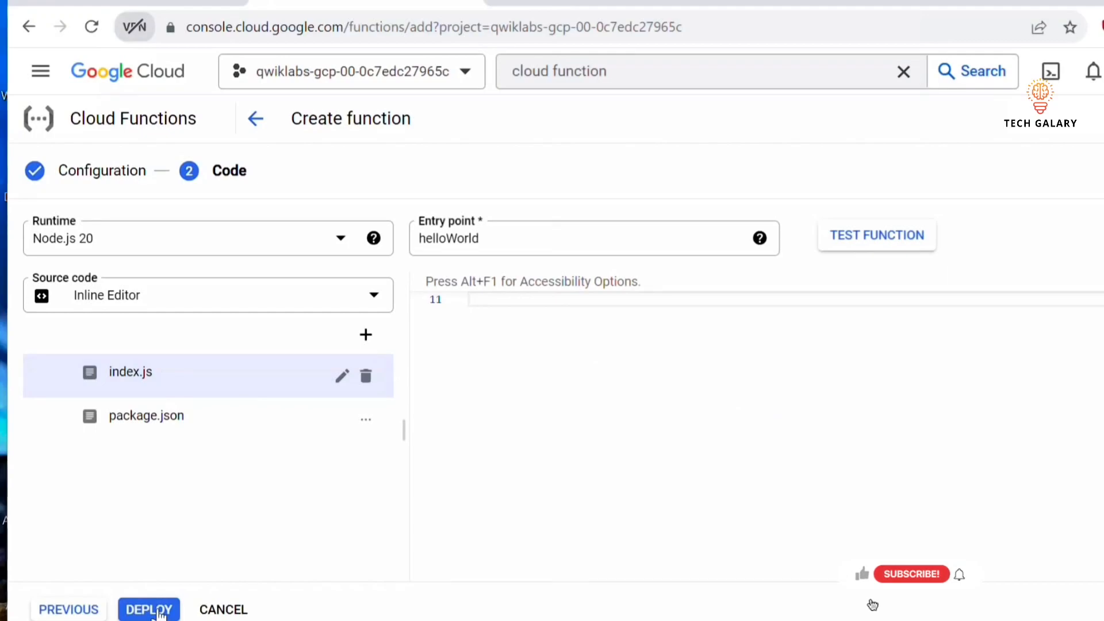
{"action": "left_click", "coordinate": [154, 424]}
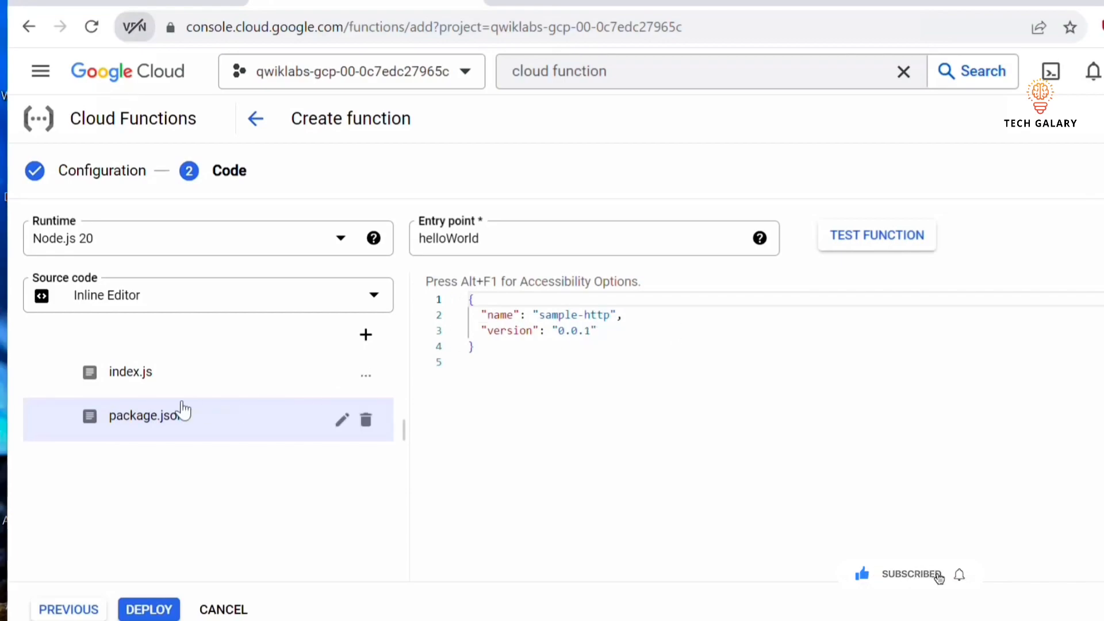
{"action": "left_click", "coordinate": [172, 379]}
{"action": "left_click", "coordinate": [150, 610]}
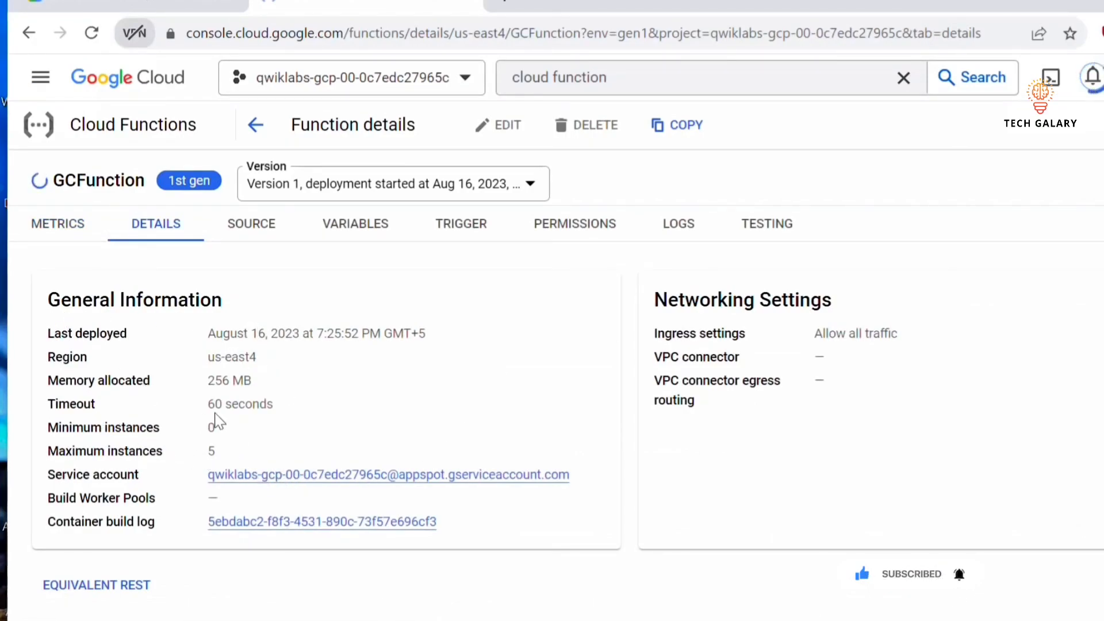
- Examine the deployment date, region, and minimum and maximum instances in the function's general information
{"action": "triple_click", "coordinate": [384, 326]}
{"action": "left_click", "coordinate": [209, 375]}
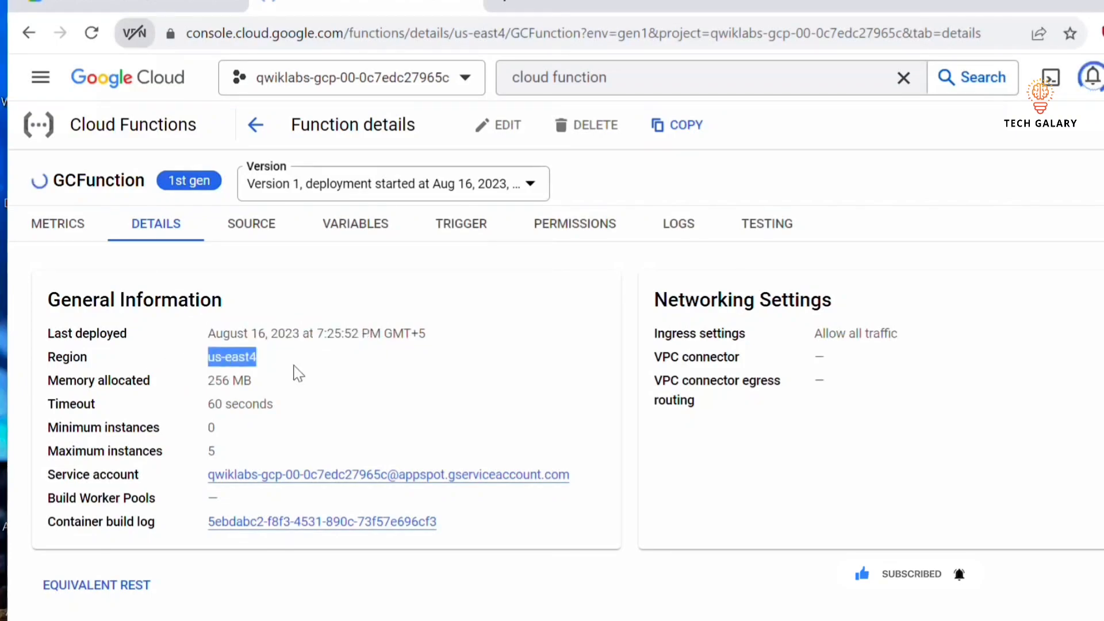
{"action": "left_click_drag", "start_coordinate": [271, 357], "coordinate": [197, 351]}
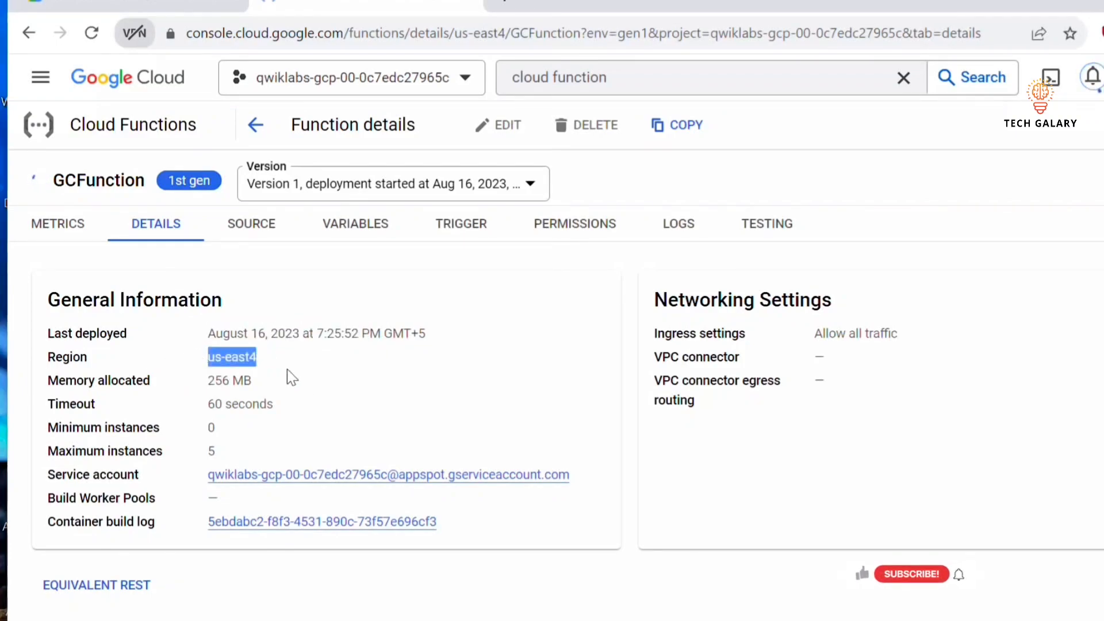
{"action": "left_click", "coordinate": [274, 383]}
{"action": "left_click_drag", "start_coordinate": [217, 451], "coordinate": [170, 437]}
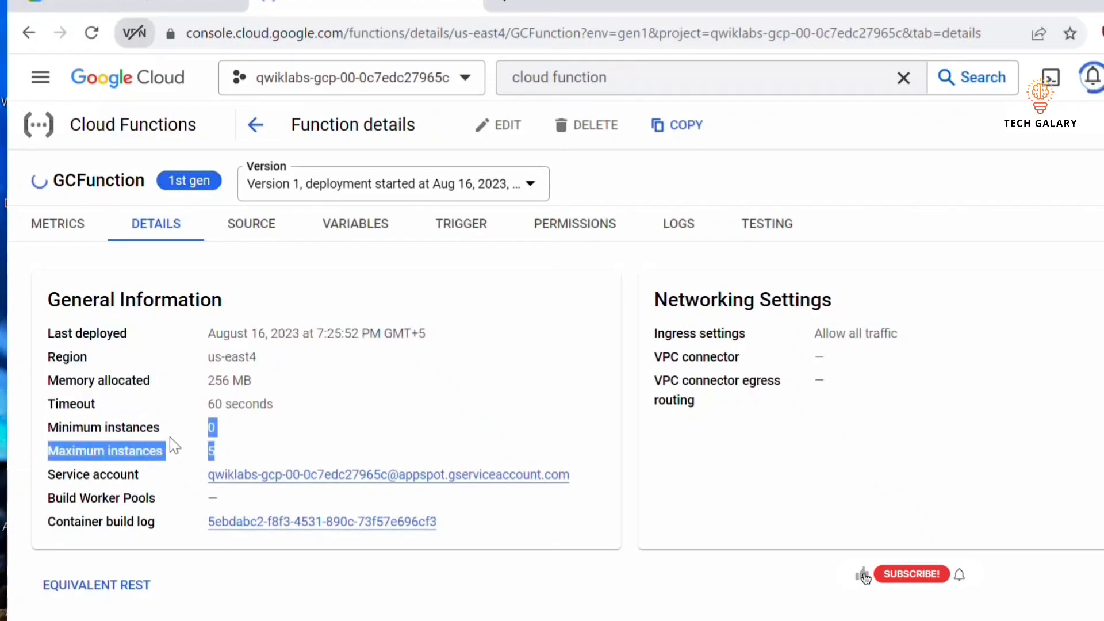
{"action": "left_click", "coordinate": [320, 415]}
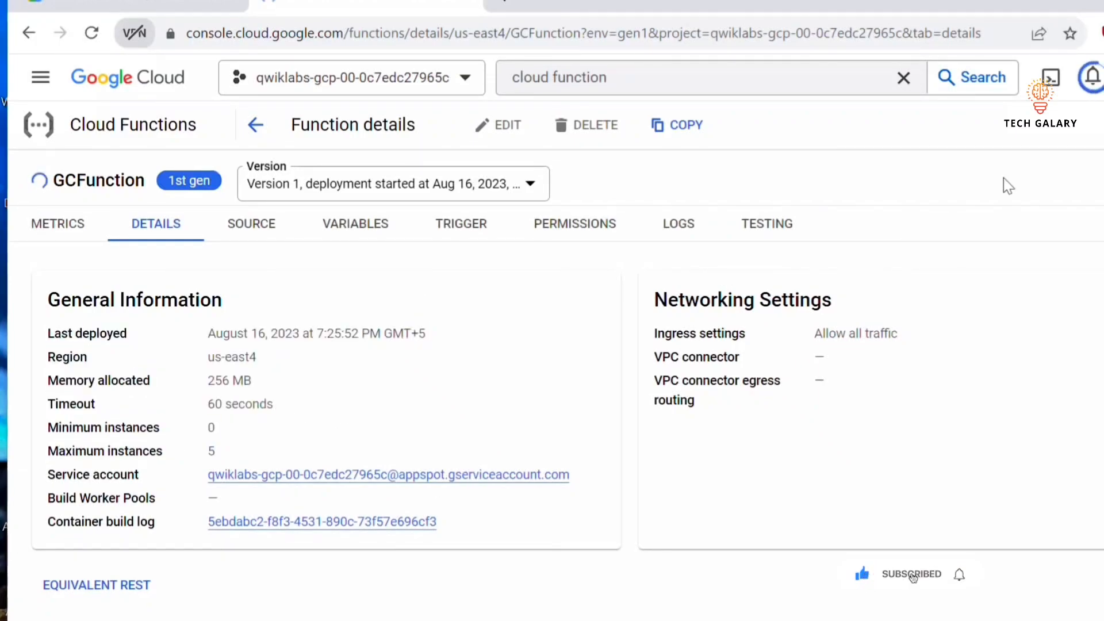
- Check the deployment notification and GCFunction's status indicator, and open the function's trigger details
{"action": "left_click", "coordinate": [1091, 90]}
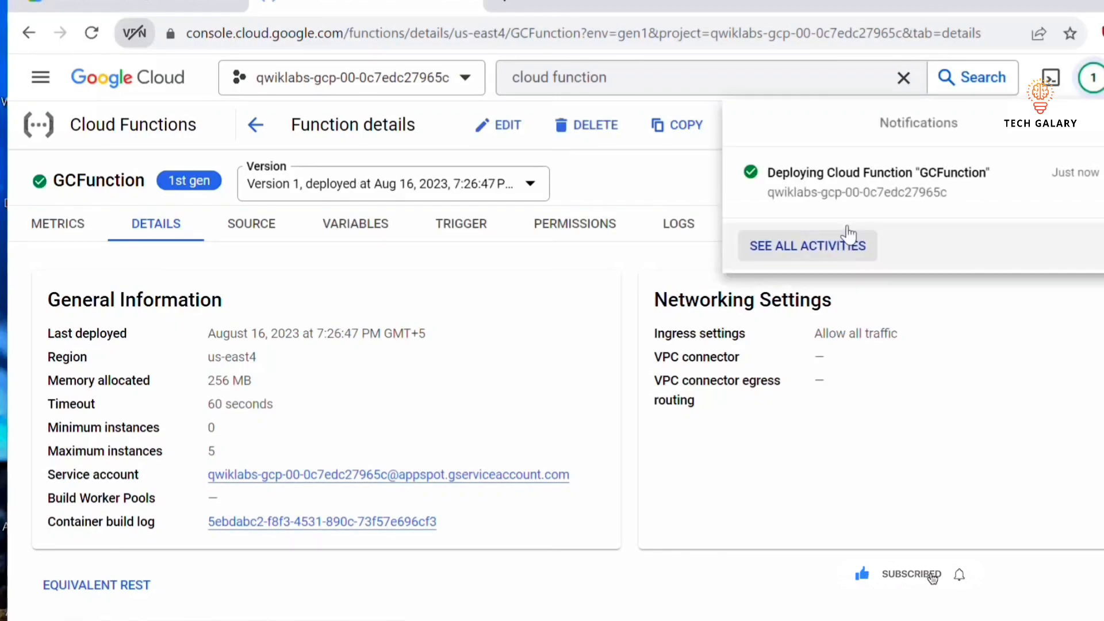
{"action": "left_click", "coordinate": [1092, 77]}
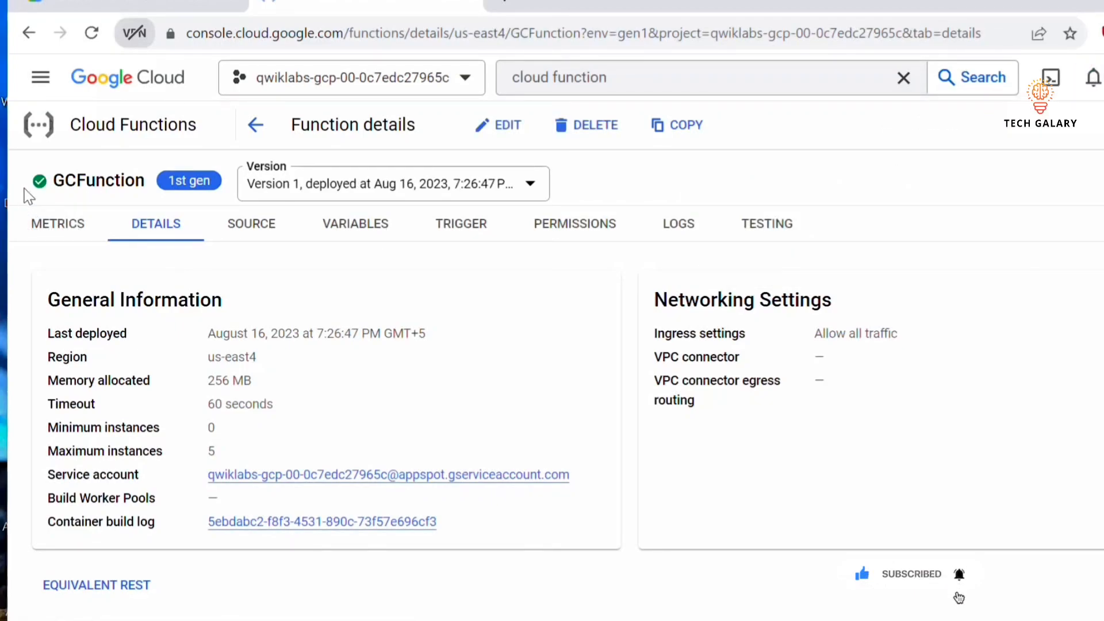
{"action": "mouse_move", "coordinate": [40, 184]}
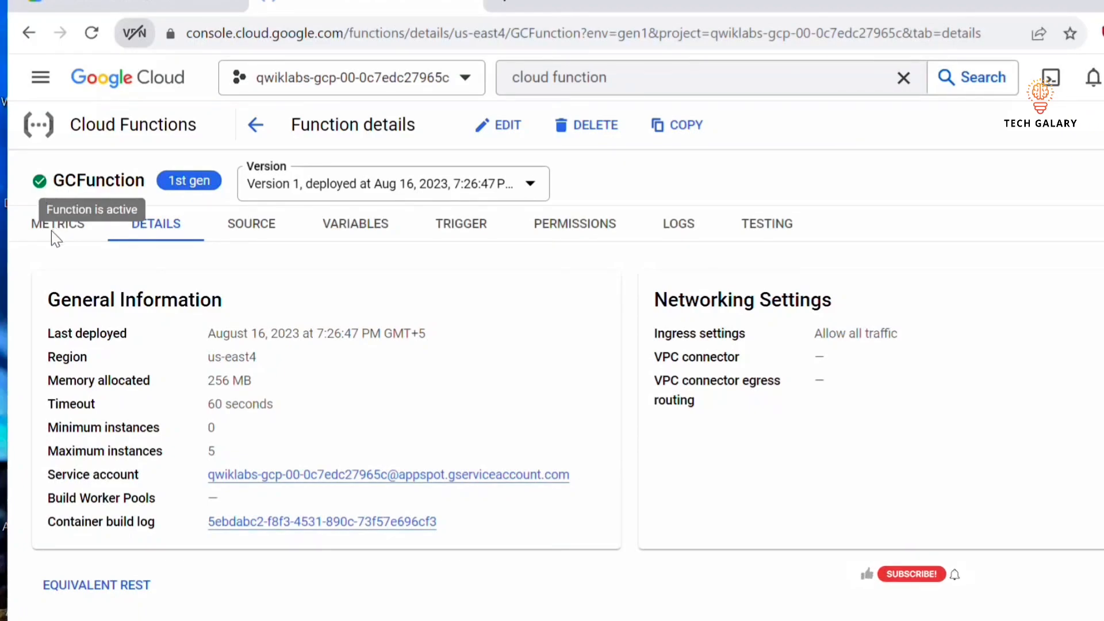
{"action": "left_click", "coordinate": [461, 224]}
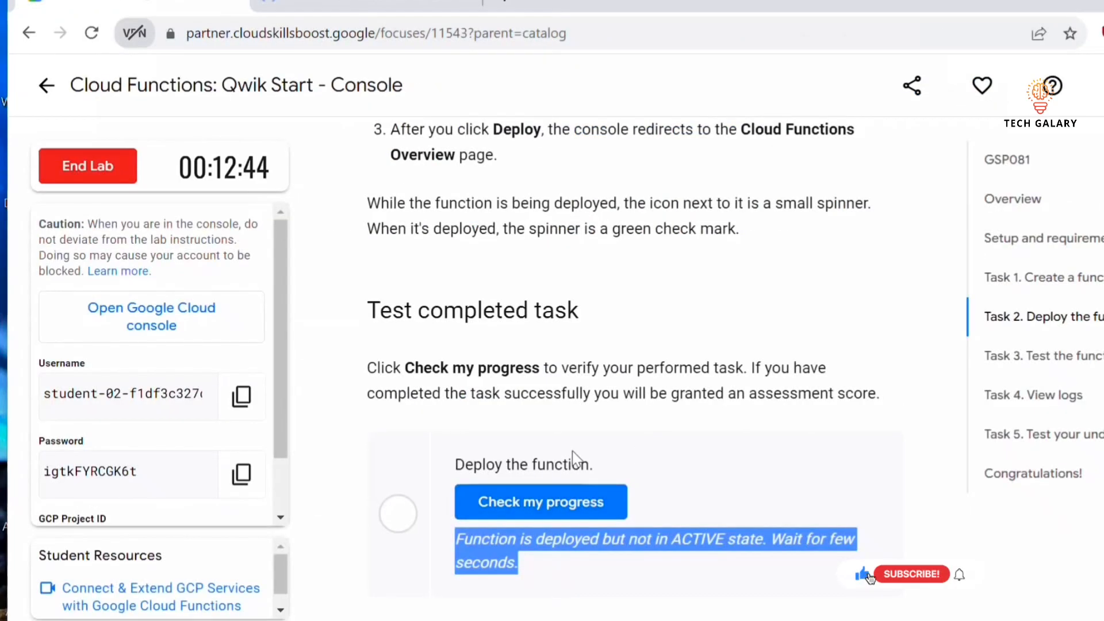
- Return to the lab page and check the progress of the "Deploy the function" task
{"action": "scroll", "coordinate": [578, 454], "scroll_direction": "down", "scroll_amount": 3}
{"action": "left_click", "coordinate": [419, 479]}
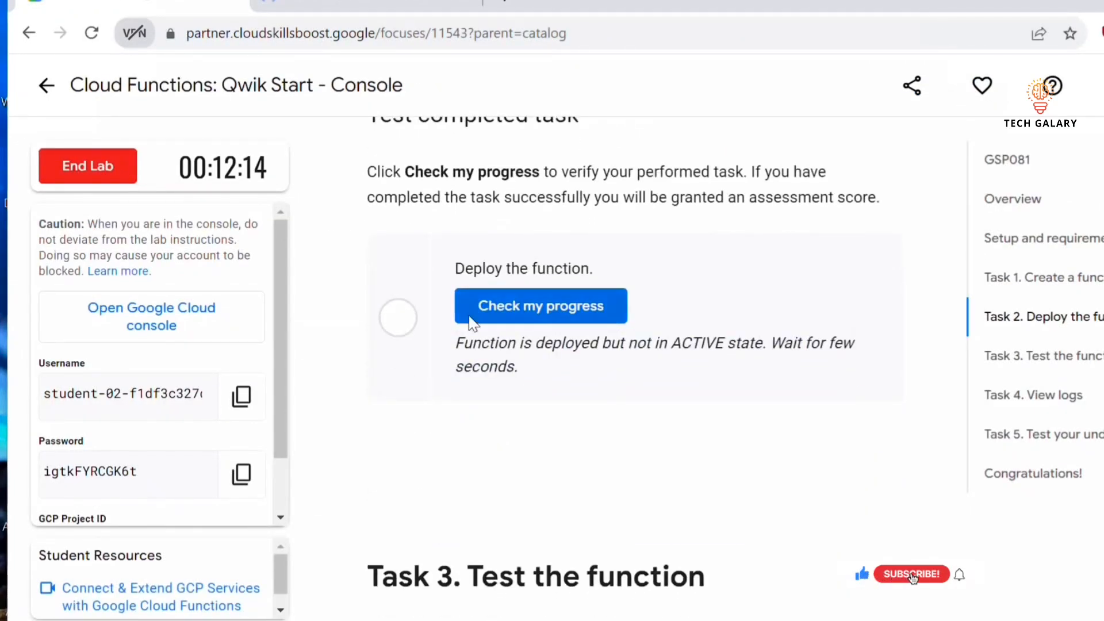
{"action": "left_click", "coordinate": [527, 302]}
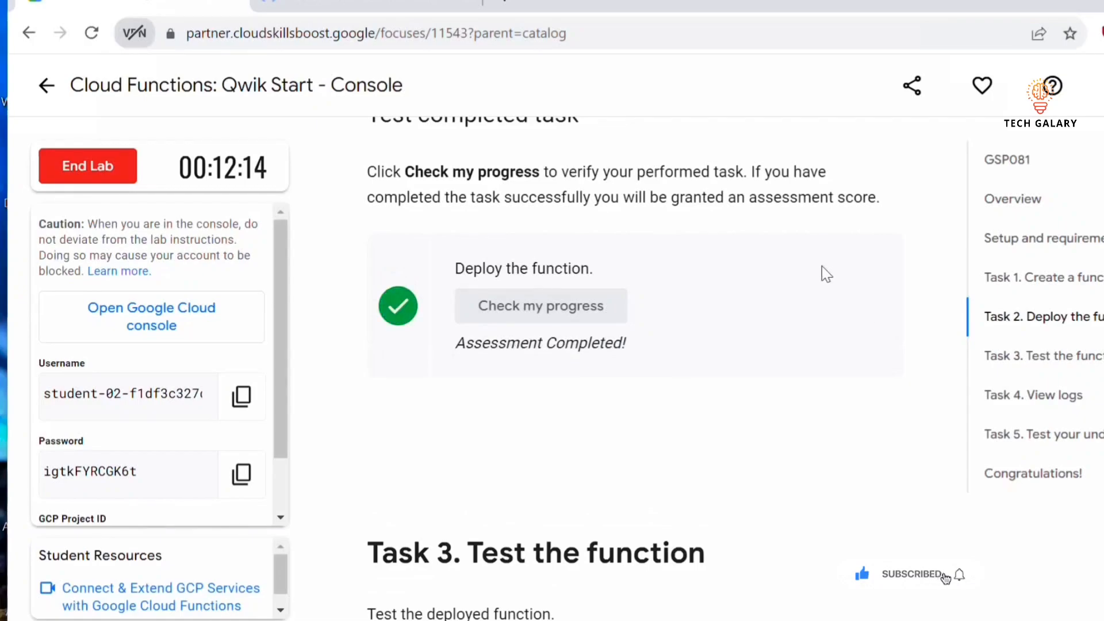
- Read the Task 3 instructions on testing the function and open the Test function page for GCFunction from the functions list
{"action": "scroll", "coordinate": [751, 357], "scroll_direction": "down", "scroll_amount": 3}
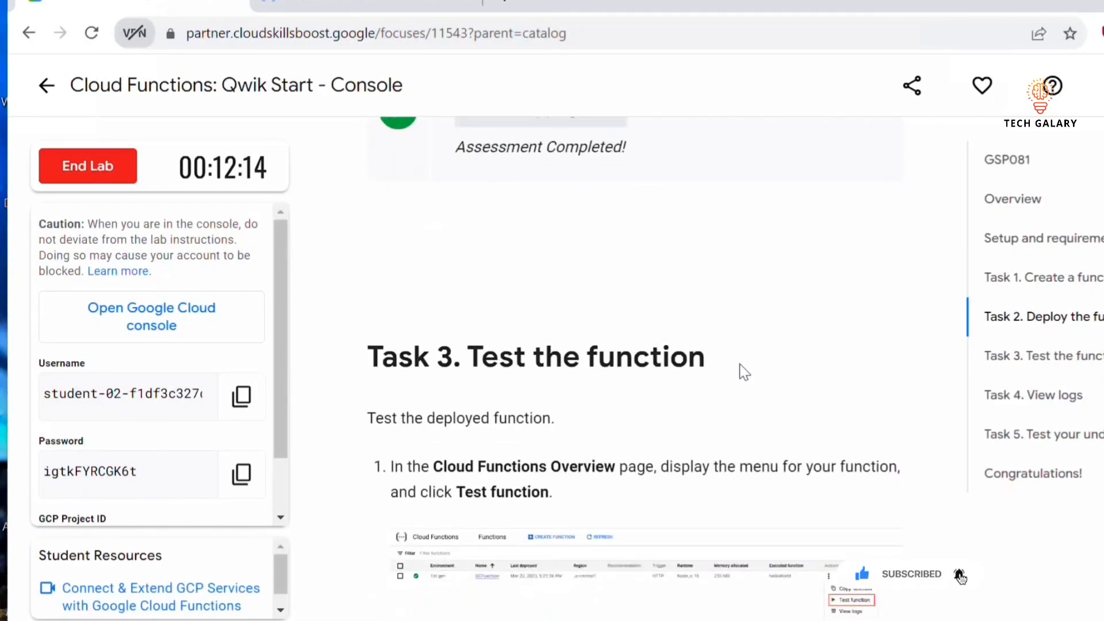
{"action": "scroll", "coordinate": [745, 370], "scroll_direction": "down", "scroll_amount": 2}
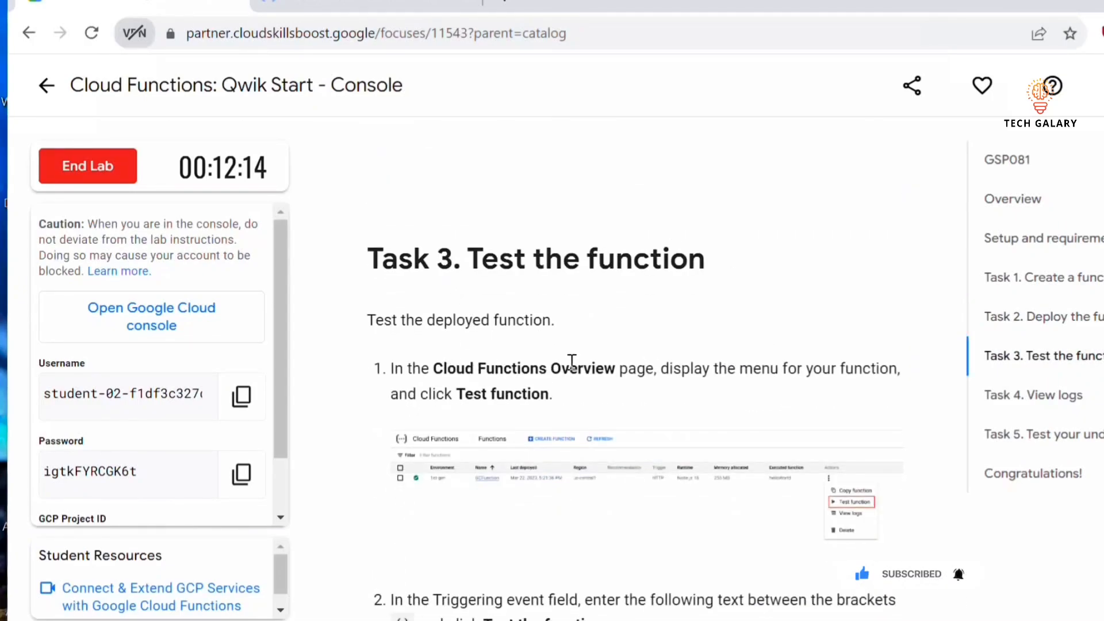
{"action": "scroll", "coordinate": [606, 362], "scroll_direction": "down", "scroll_amount": 3}
{"action": "scroll", "coordinate": [628, 347], "scroll_direction": "up", "scroll_amount": 2}
{"action": "key", "text": "ctrl+Tab"}
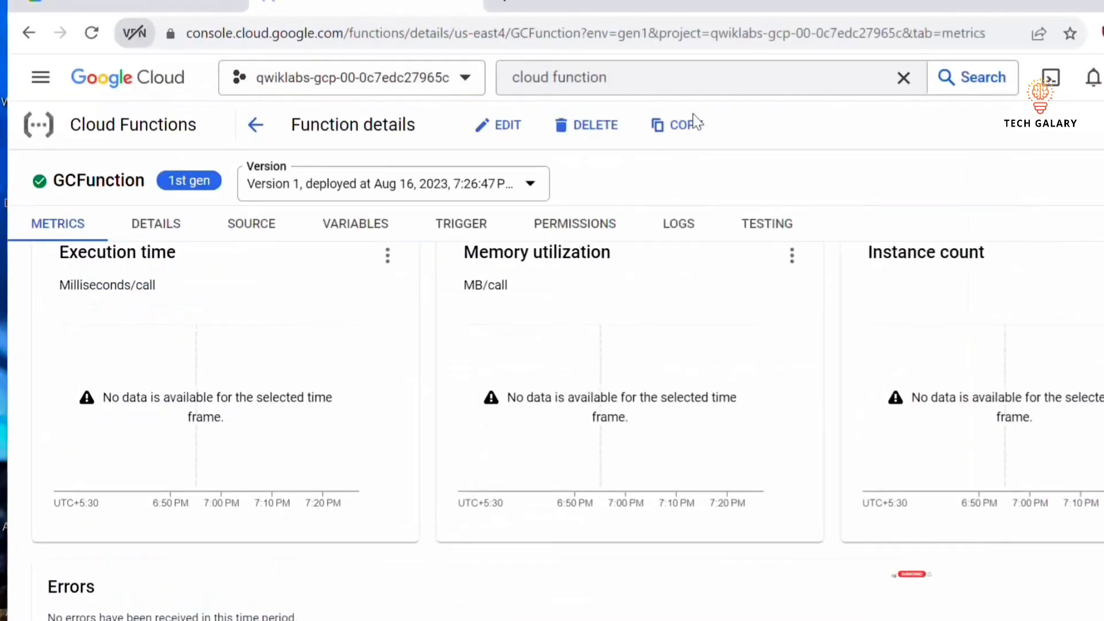
{"action": "scroll", "coordinate": [412, 303], "scroll_direction": "up", "scroll_amount": 5}
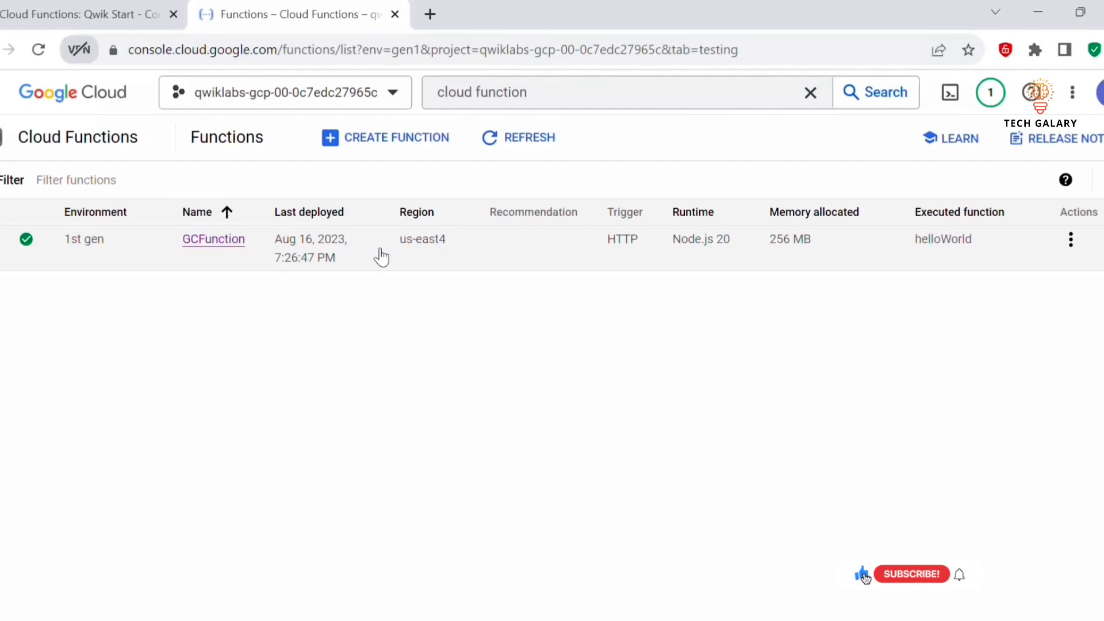
{"action": "left_click", "coordinate": [1070, 240]}
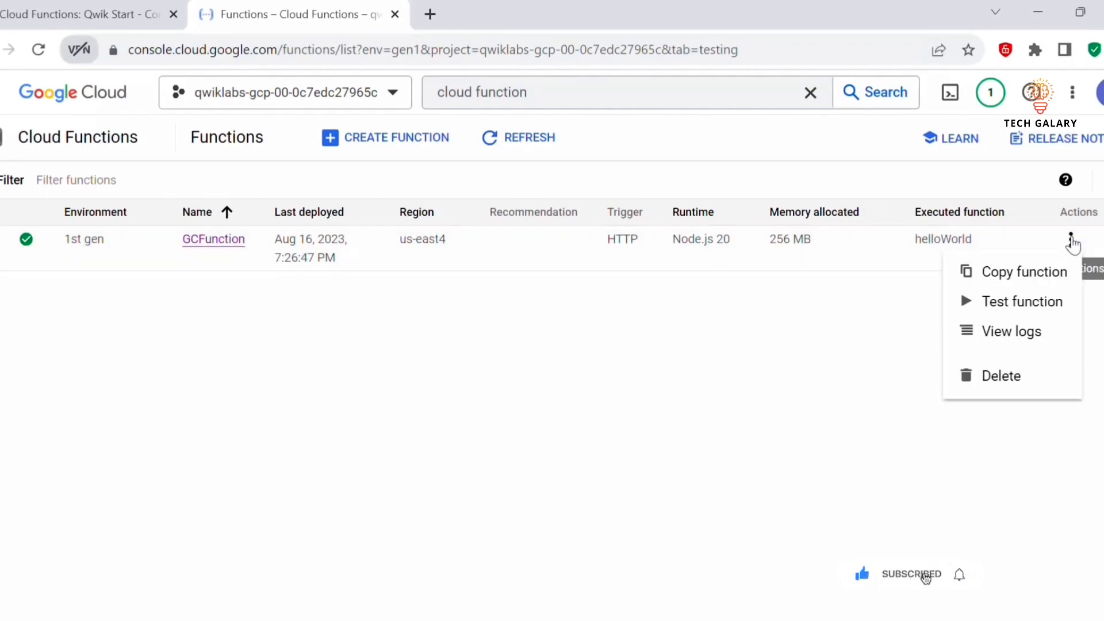
{"action": "left_click", "coordinate": [1003, 315]}
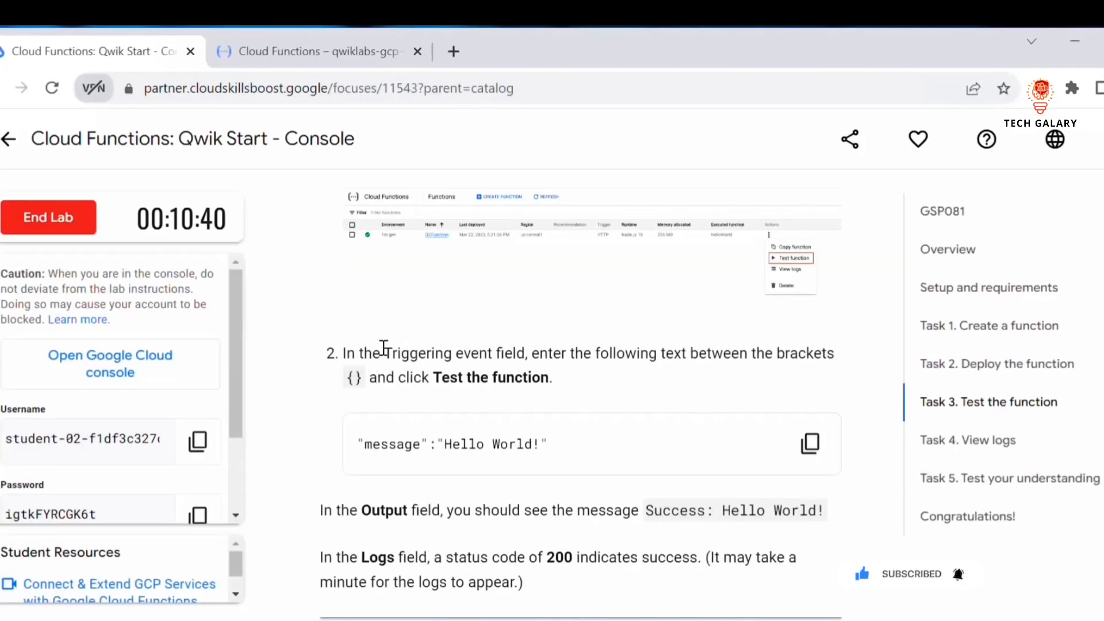
- Copy the sample message from the lab page and set GCFunction's triggering event to {"message":"Hello World!"}
{"action": "left_click_drag", "start_coordinate": [404, 345], "coordinate": [522, 352]}
{"action": "left_click", "coordinate": [554, 452]}
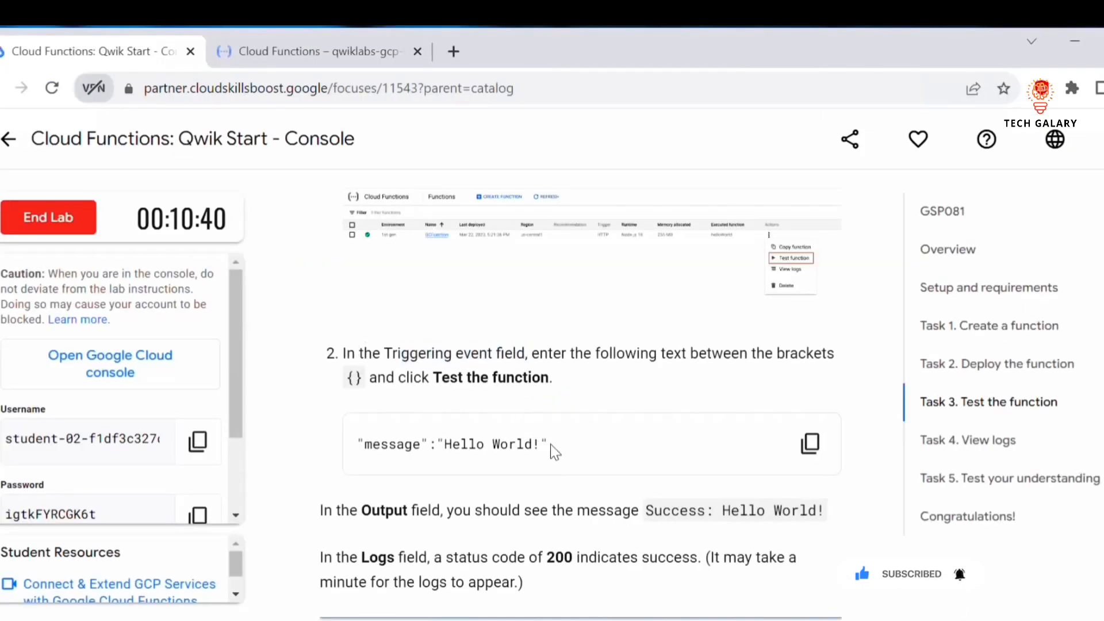
{"action": "left_click", "coordinate": [810, 446]}
{"action": "left_click", "coordinate": [316, 52]}
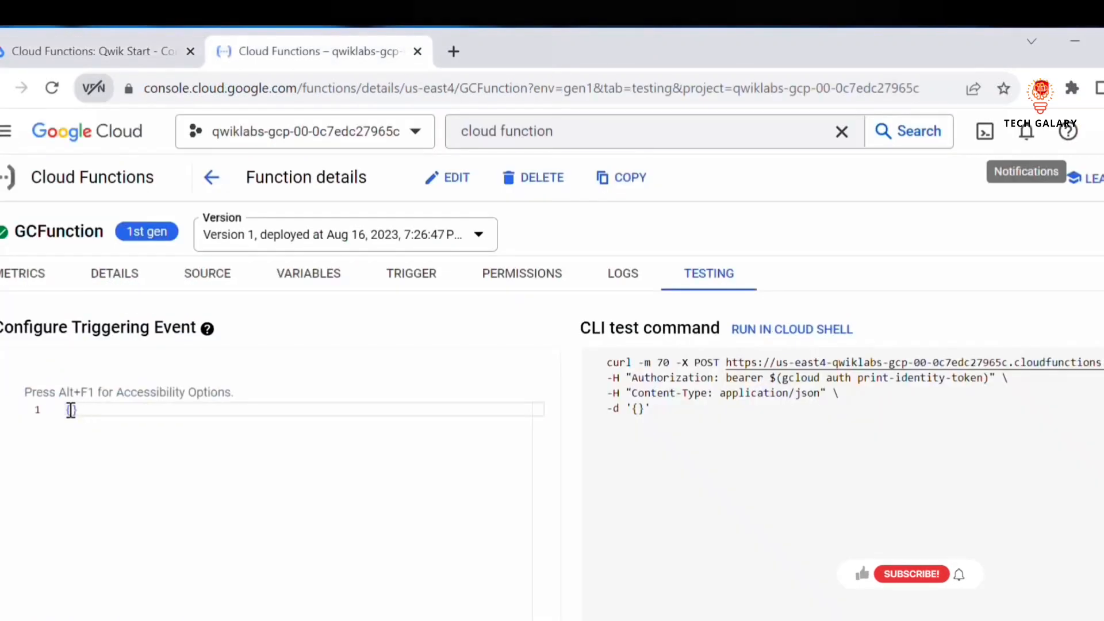
{"action": "left_click", "coordinate": [275, 407]}
{"action": "key", "text": "ctrl+a"}
{"action": "key", "text": "ctrl+v"}
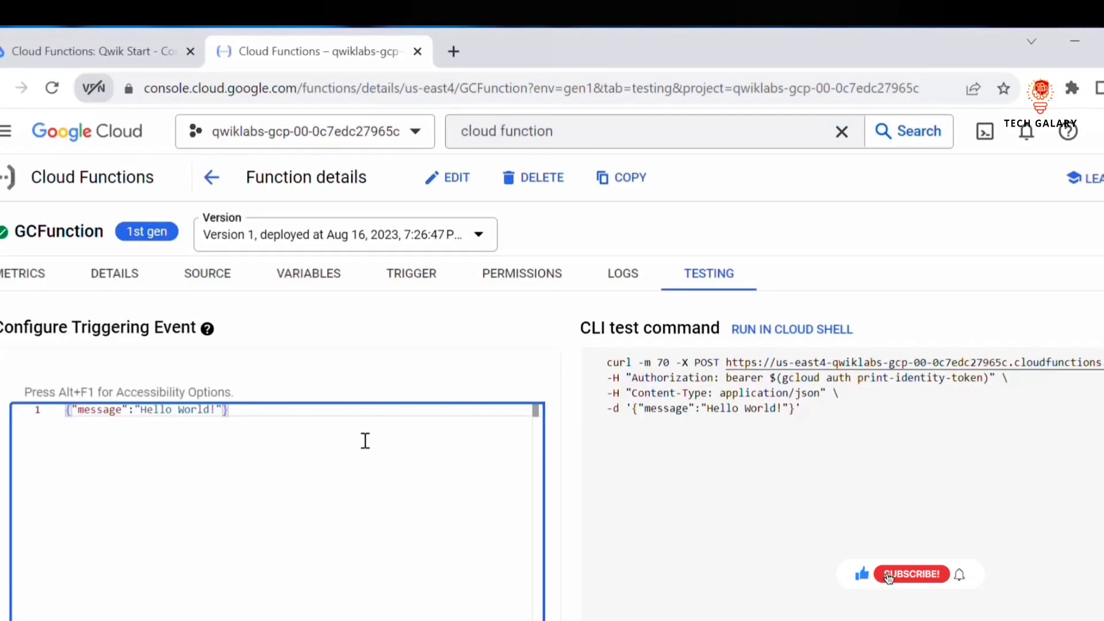
- Run the test of GCFunction with the configured triggering event and check its output
{"action": "scroll", "coordinate": [356, 518], "scroll_direction": "down", "scroll_amount": 2}
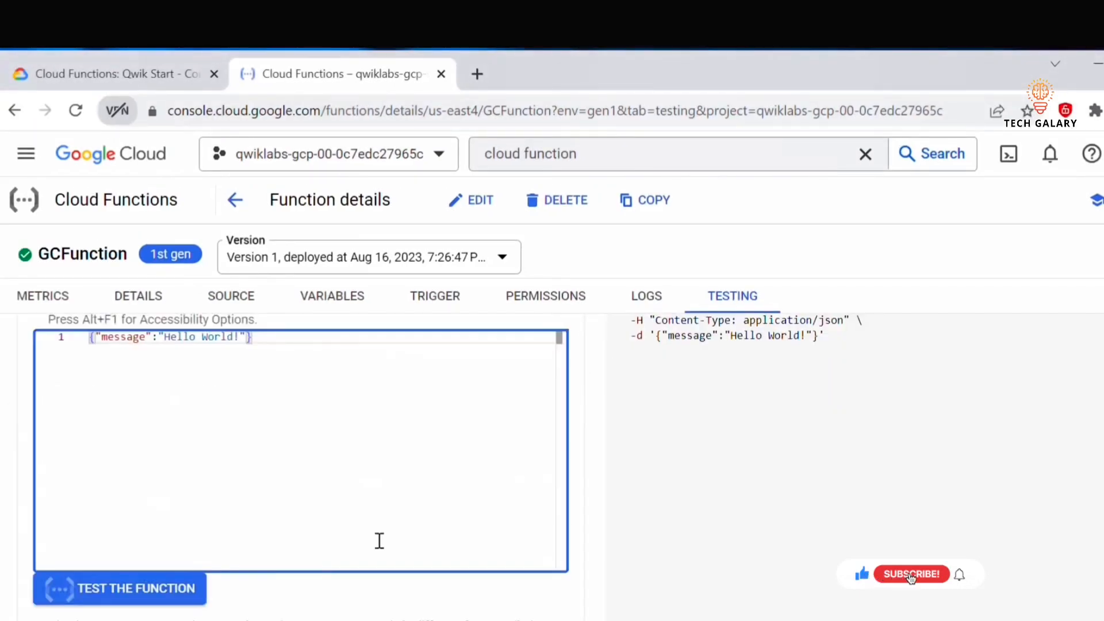
{"action": "left_click", "coordinate": [160, 590]}
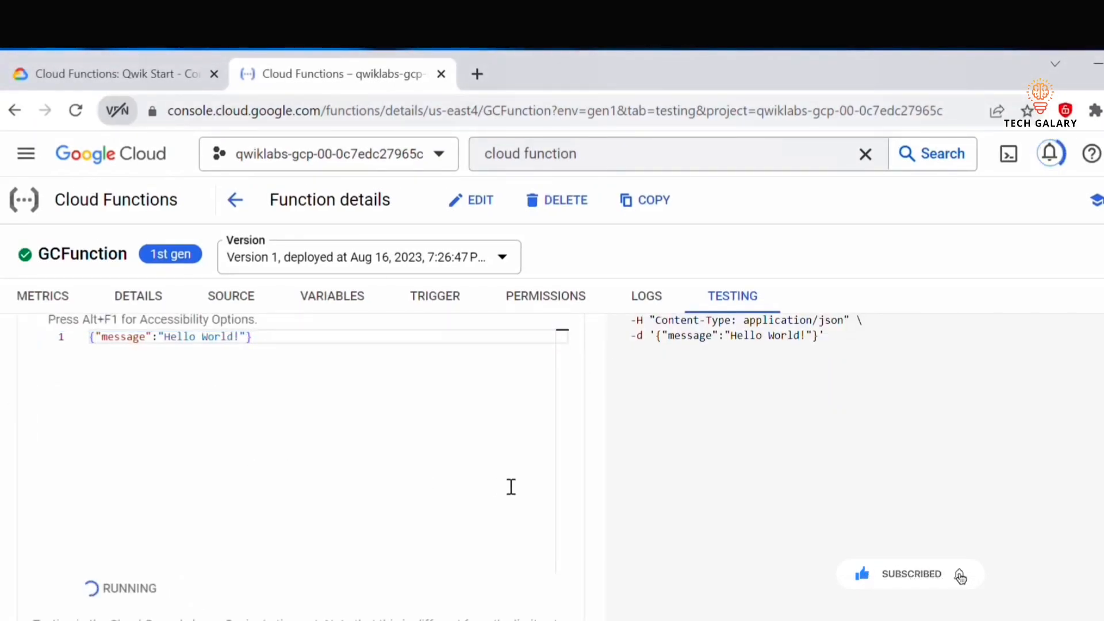
{"action": "scroll", "coordinate": [785, 472], "scroll_direction": "up", "scroll_amount": 2}
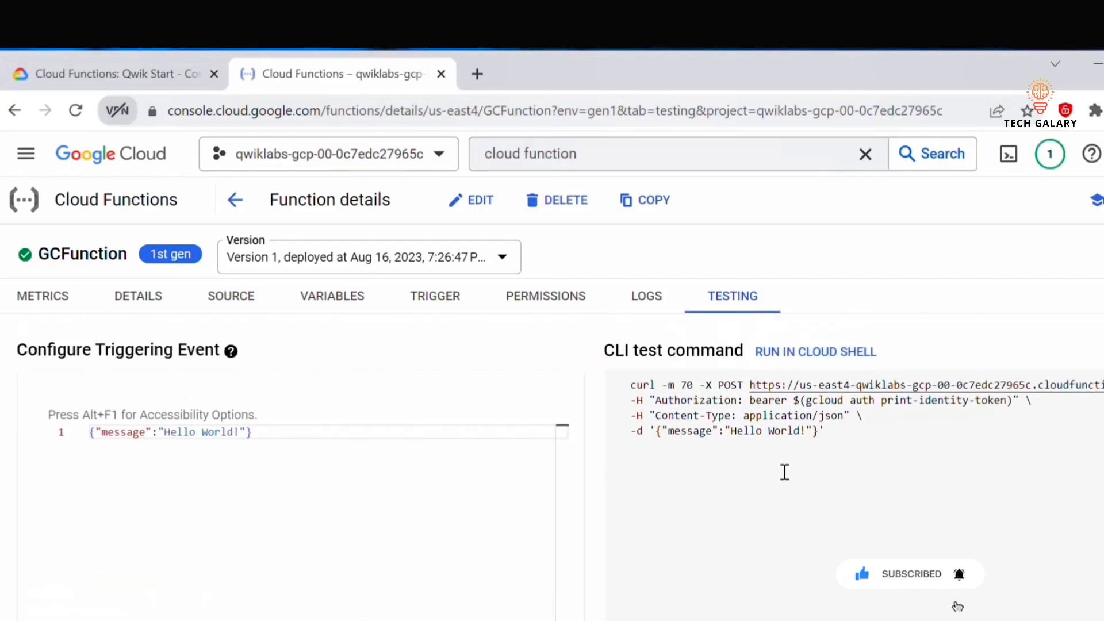
{"action": "scroll", "coordinate": [784, 472], "scroll_direction": "down", "scroll_amount": 5}
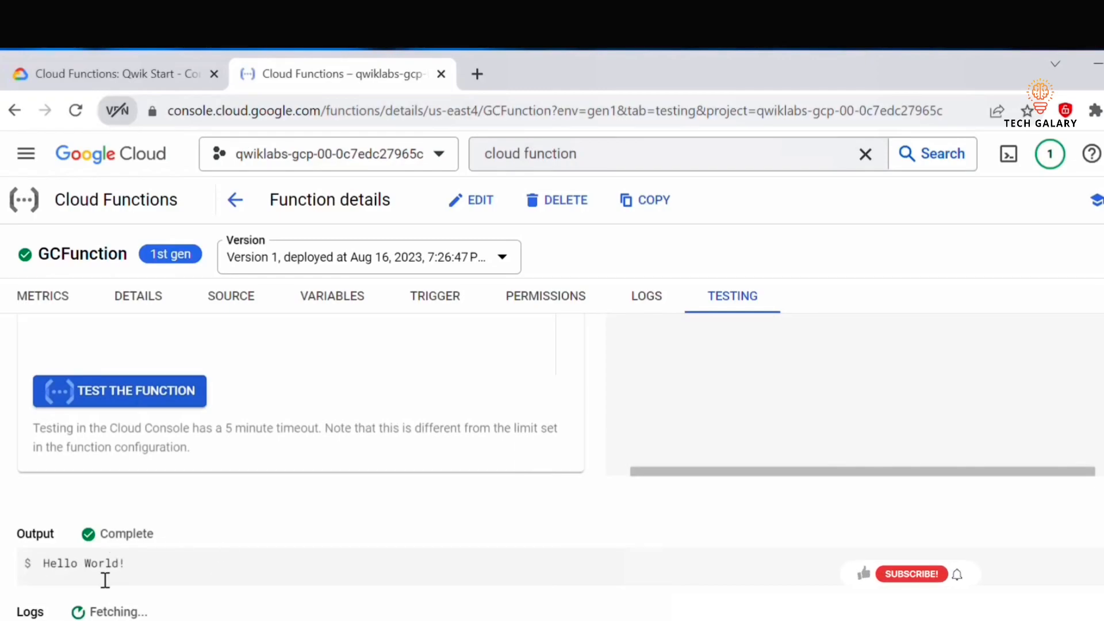
- Return to the lab page and read the expected test output and the Task 4 instructions on viewing logs
{"action": "left_click", "coordinate": [173, 73]}
{"action": "scroll", "coordinate": [299, 141], "scroll_direction": "down", "scroll_amount": 4}
{"action": "left_click_drag", "start_coordinate": [344, 342], "coordinate": [857, 345]}
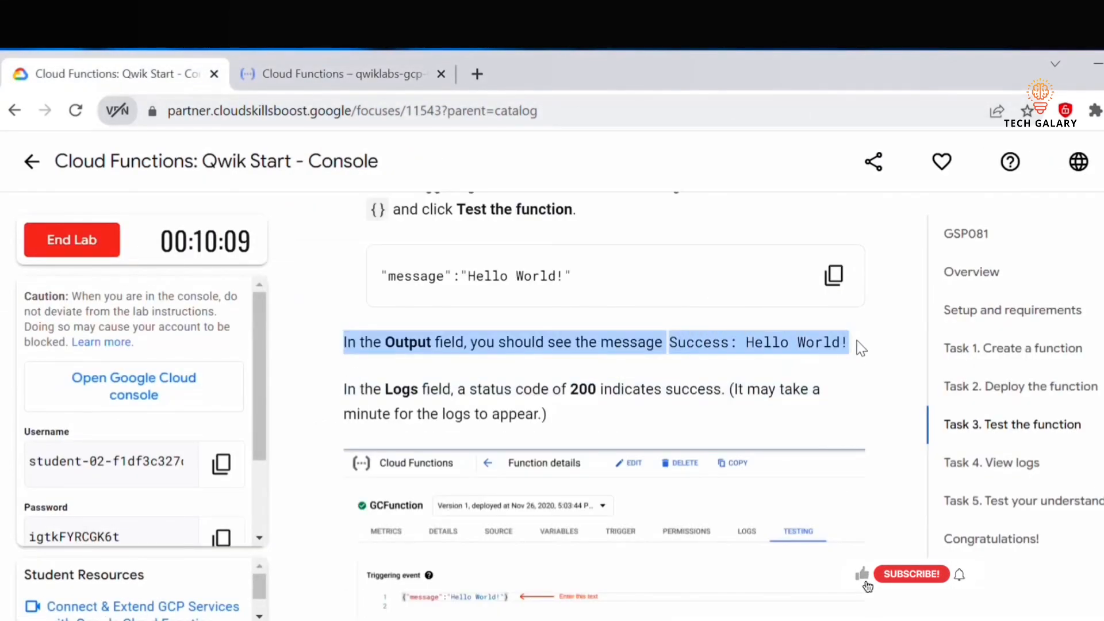
{"action": "scroll", "coordinate": [618, 473], "scroll_direction": "down", "scroll_amount": 3}
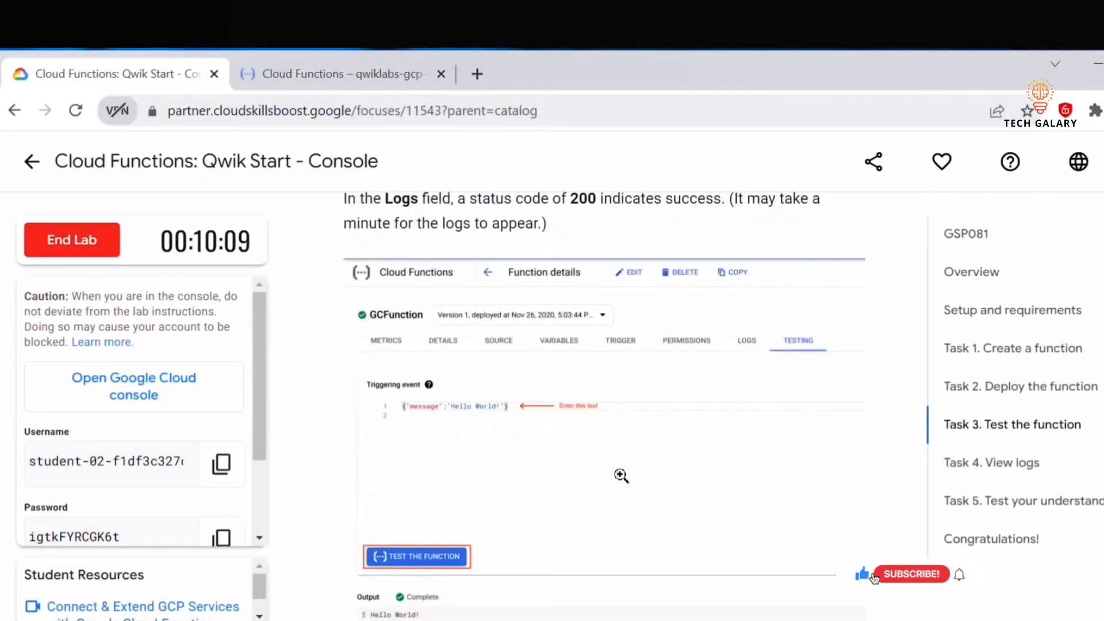
{"action": "scroll", "coordinate": [806, 444], "scroll_direction": "down", "scroll_amount": 6}
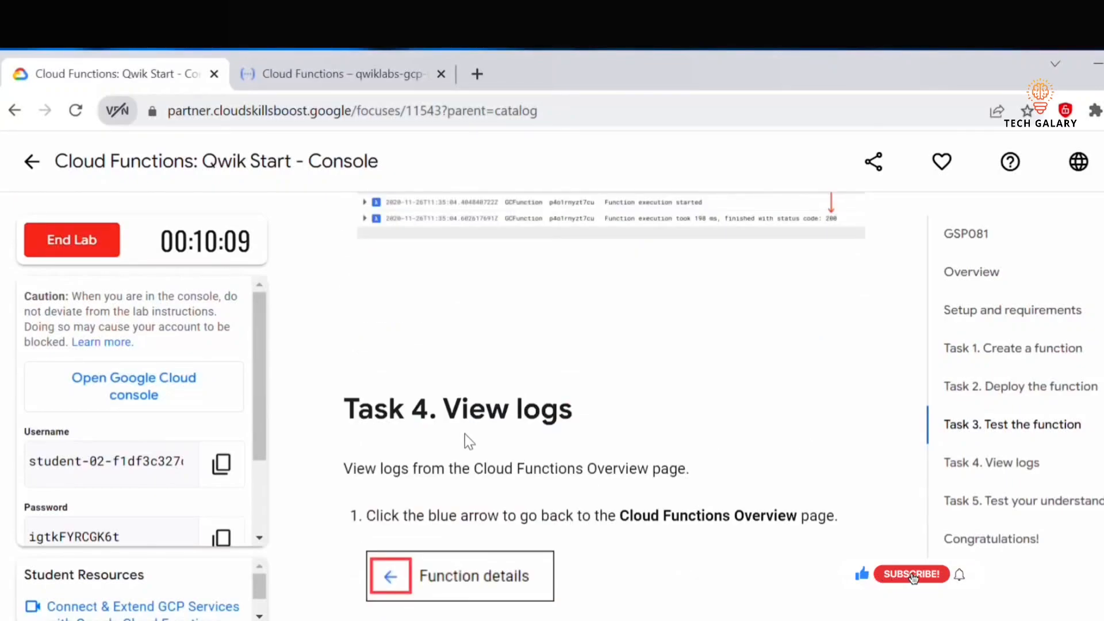
{"action": "left_click_drag", "start_coordinate": [352, 409], "coordinate": [613, 402]}
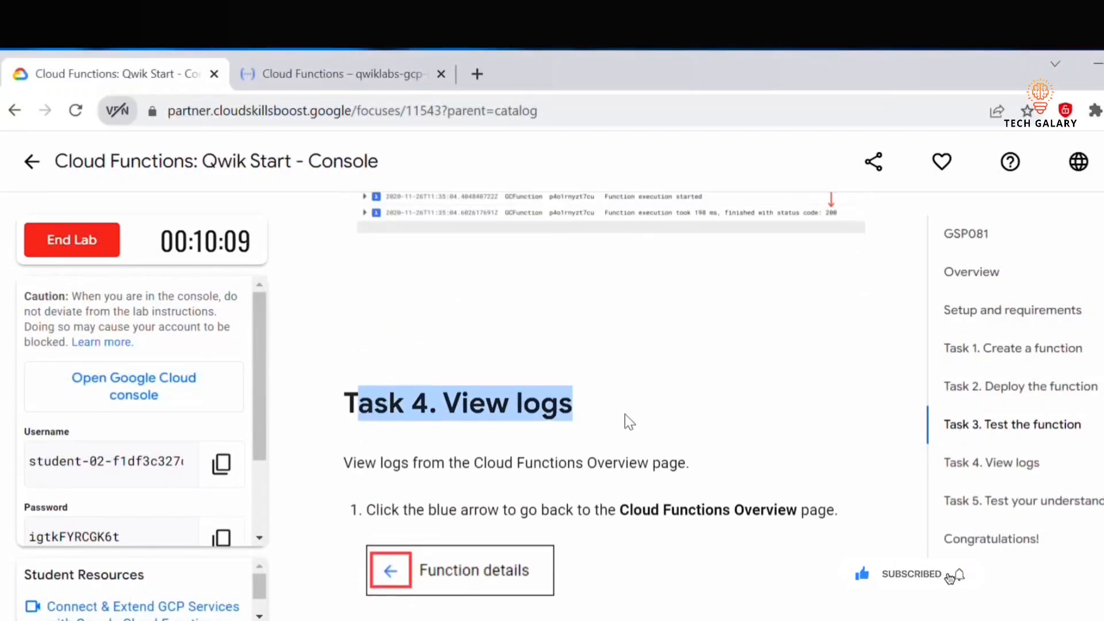
{"action": "scroll", "coordinate": [628, 421], "scroll_direction": "down", "scroll_amount": 3}
- Switch back to the Cloud console, view GCFunction's logs in its function details, and expand the first CreateFunction entry
{"action": "key", "text": "ctrl+Tab"}
{"action": "scroll", "coordinate": [431, 434], "scroll_direction": "up", "scroll_amount": 5}
{"action": "left_click", "coordinate": [635, 303]}
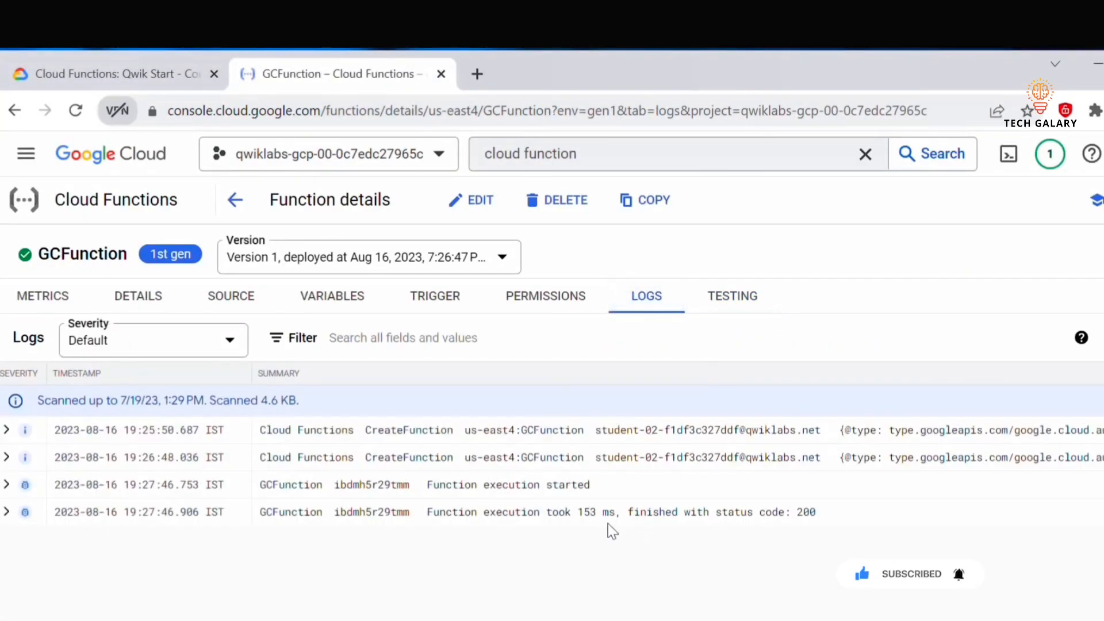
{"action": "left_click", "coordinate": [81, 437]}
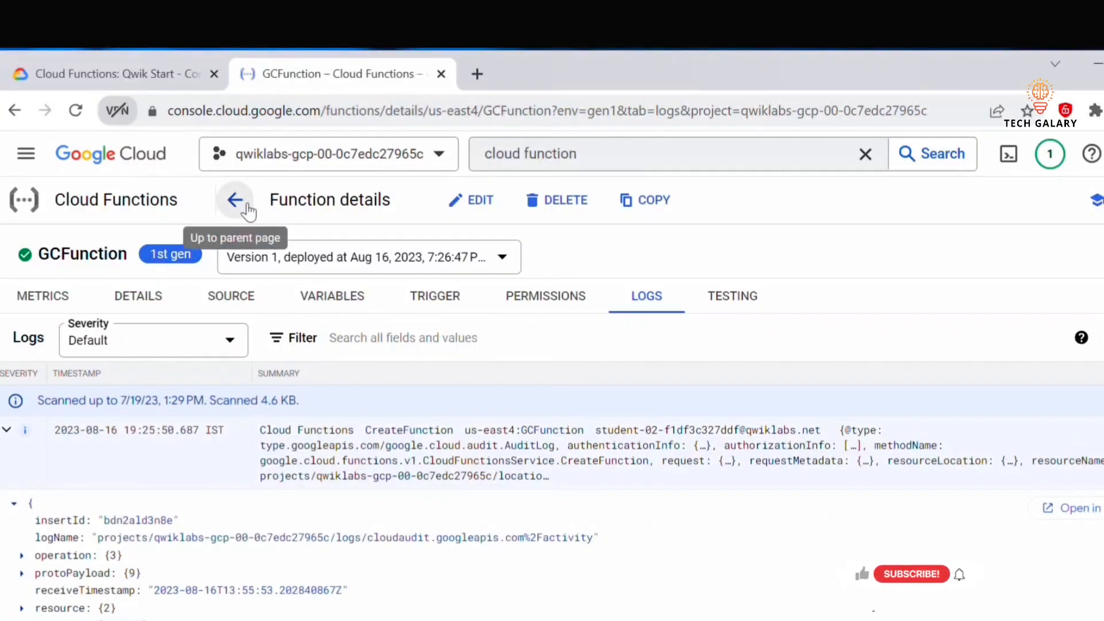
- Return to the functions list, open GCFunction's logs in Logs Explorer, and stream the logs
{"action": "left_click", "coordinate": [235, 199]}
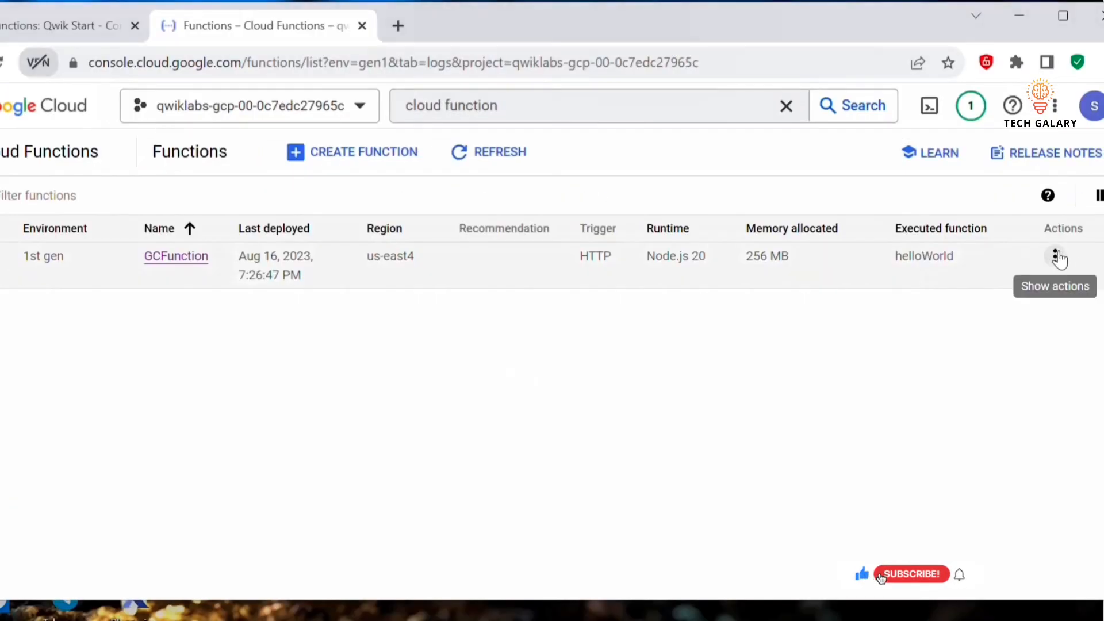
{"action": "left_click", "coordinate": [1055, 257]}
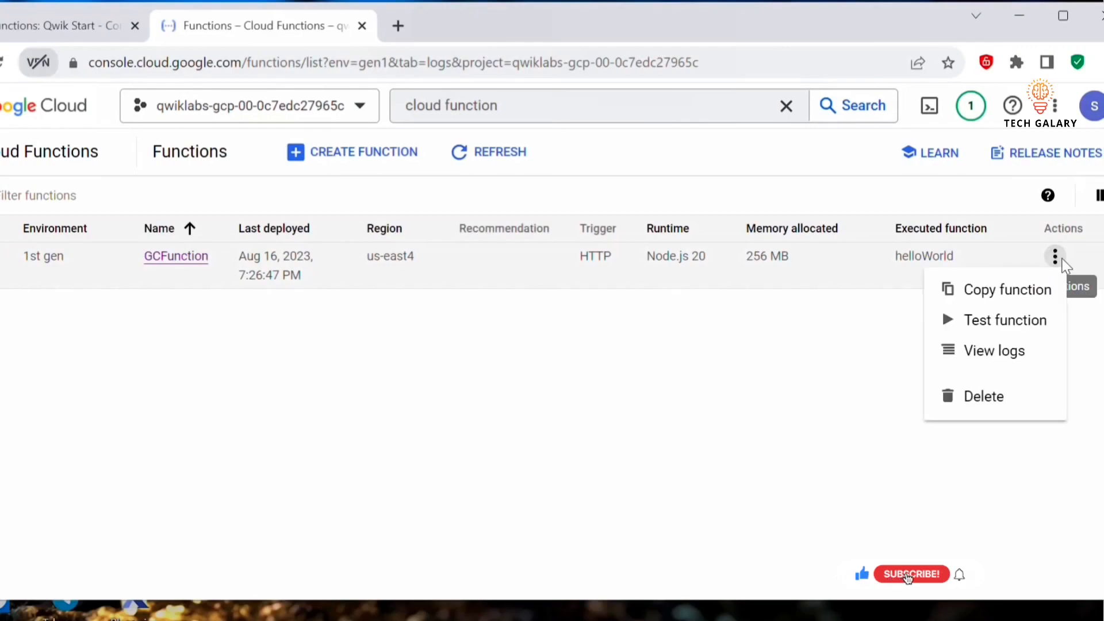
{"action": "left_click", "coordinate": [988, 359]}
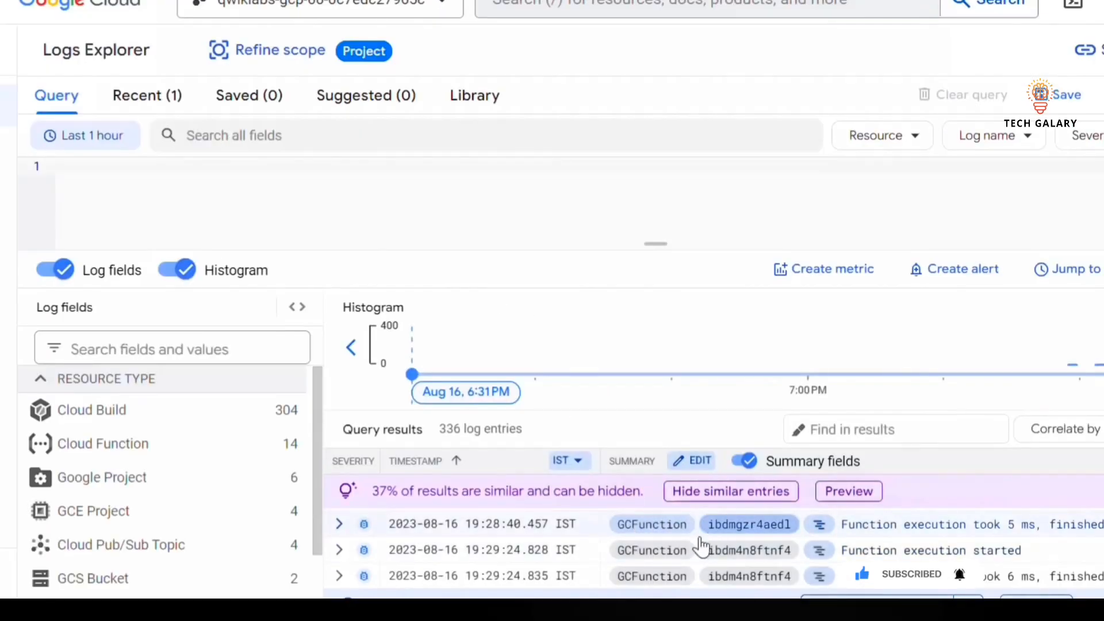
{"action": "left_click", "coordinate": [504, 524]}
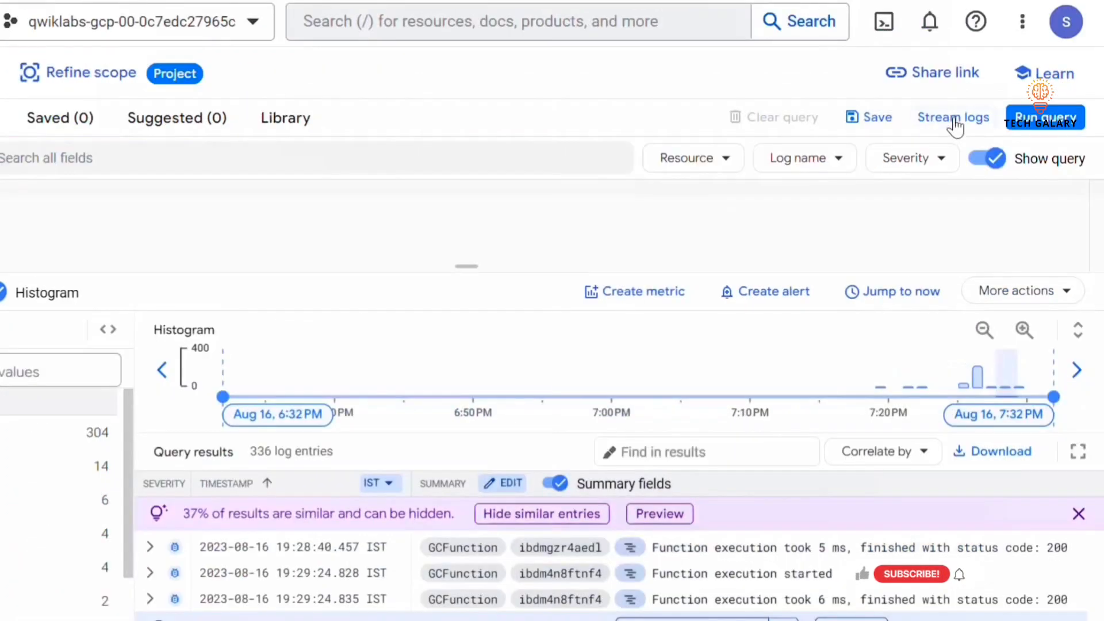
{"action": "left_click", "coordinate": [954, 118]}
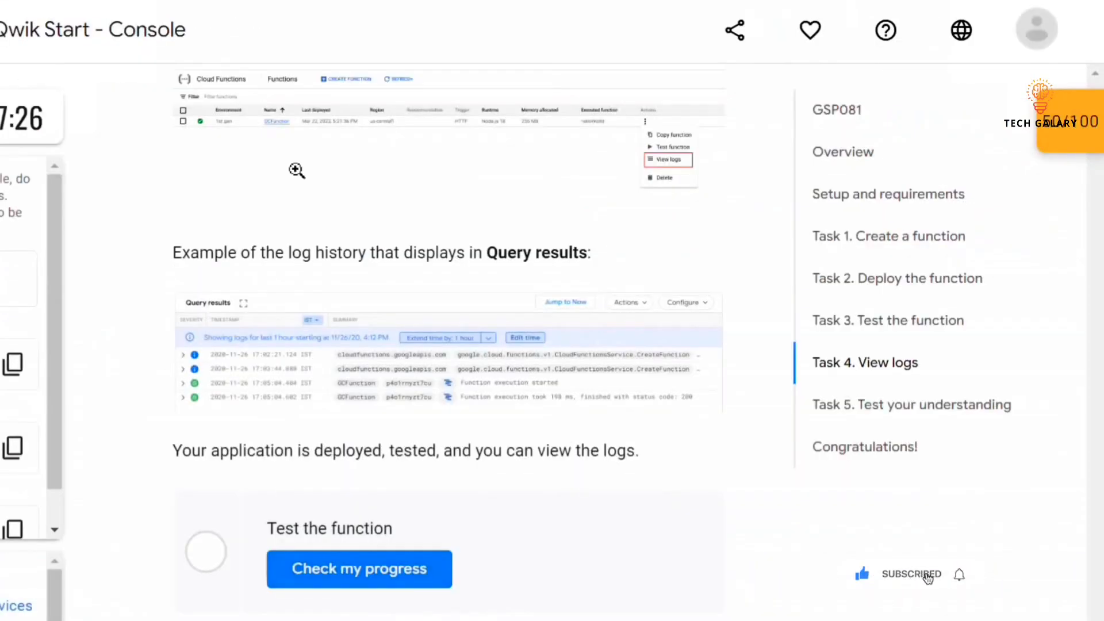
- Check the progress of the "Test the function" task and answer the Task 5 questions with True and HTTP
{"action": "left_click", "coordinate": [320, 572]}
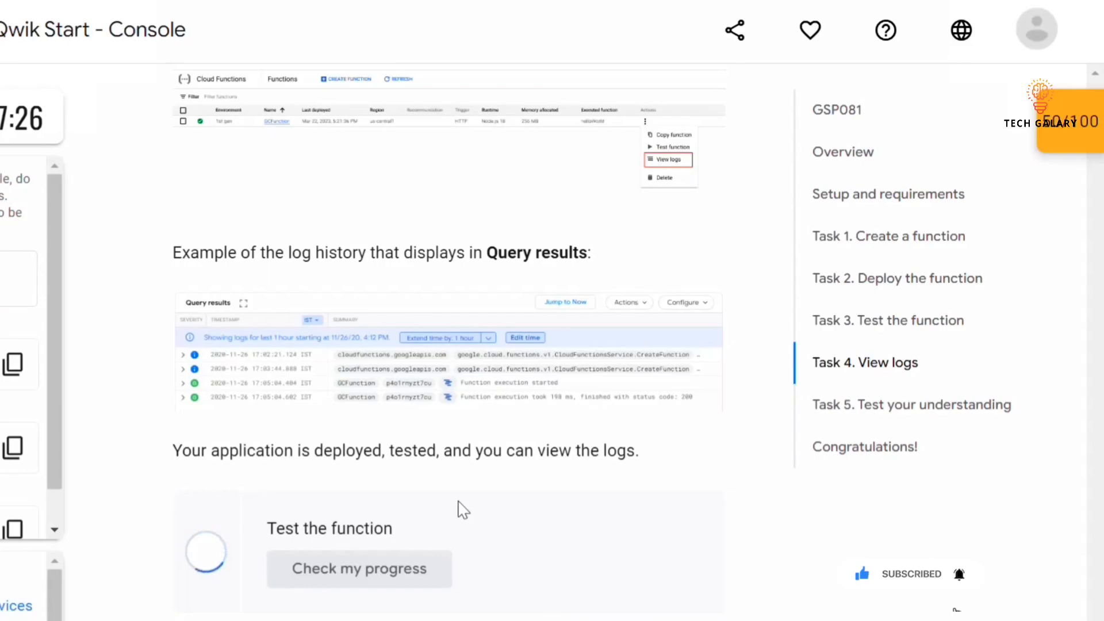
{"action": "scroll", "coordinate": [474, 511], "scroll_direction": "down", "scroll_amount": 7}
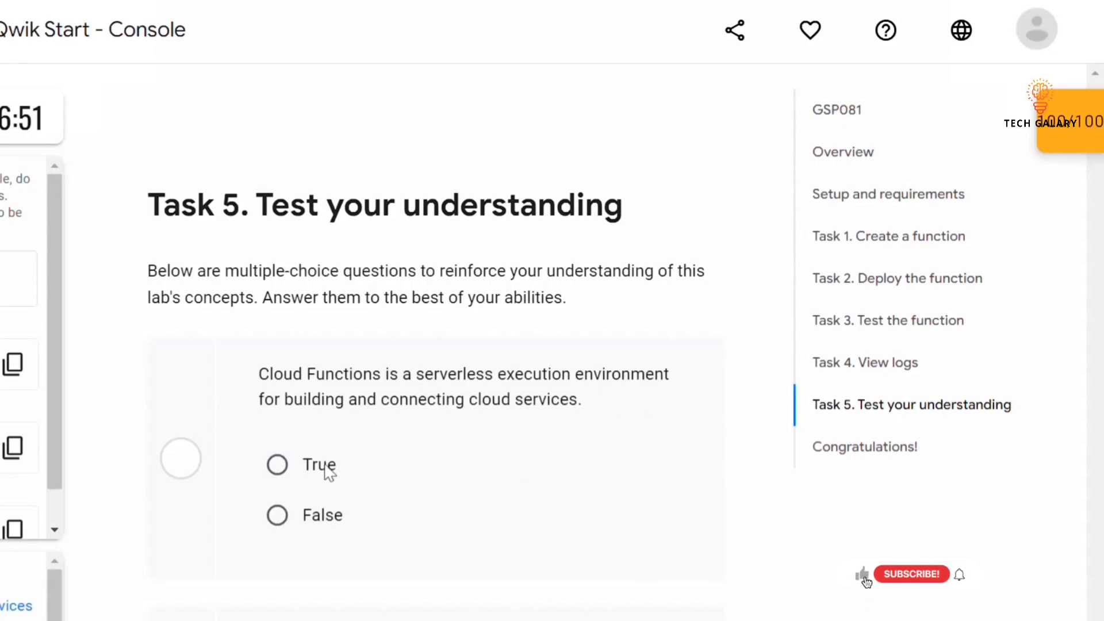
{"action": "left_click", "coordinate": [291, 467]}
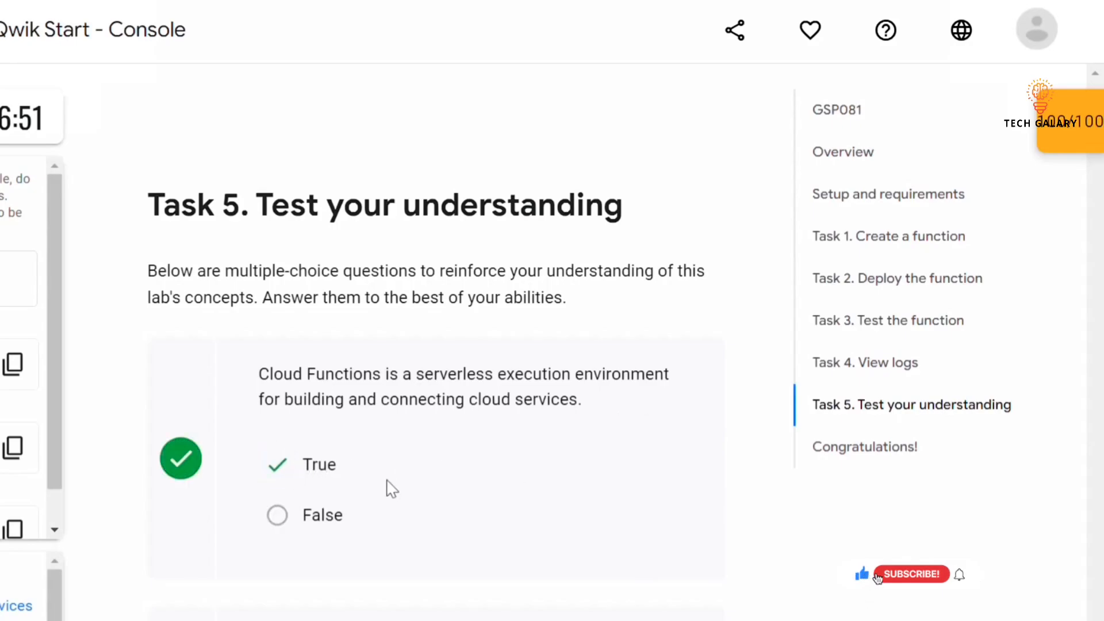
{"action": "scroll", "coordinate": [387, 489], "scroll_direction": "down", "scroll_amount": 5}
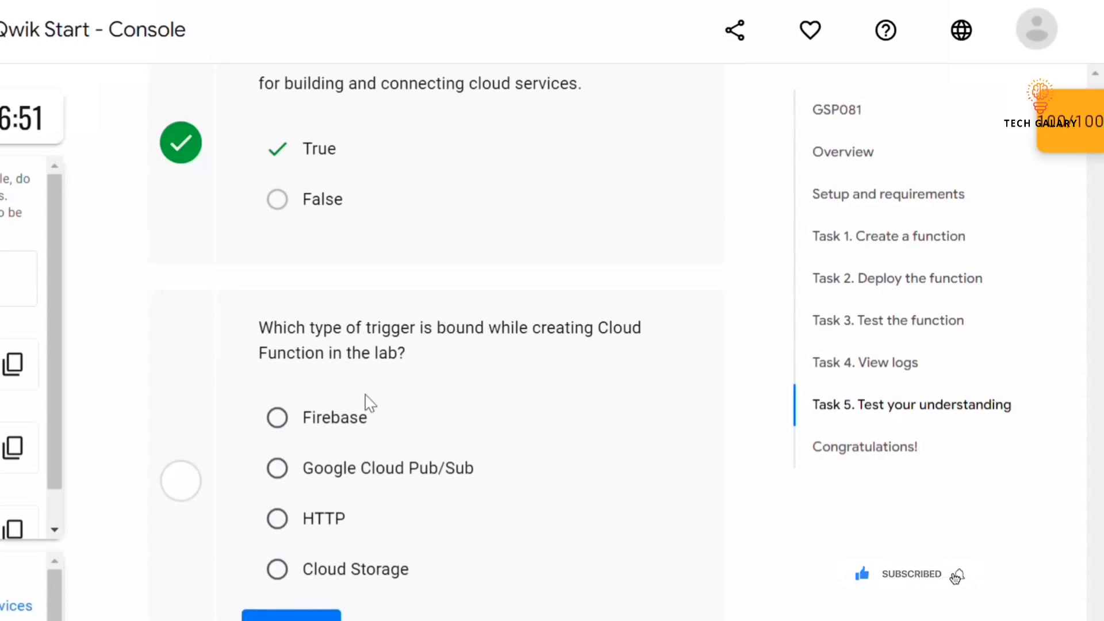
{"action": "left_click", "coordinate": [323, 519]}
{"action": "scroll", "coordinate": [322, 350], "scroll_direction": "down", "scroll_amount": 4}
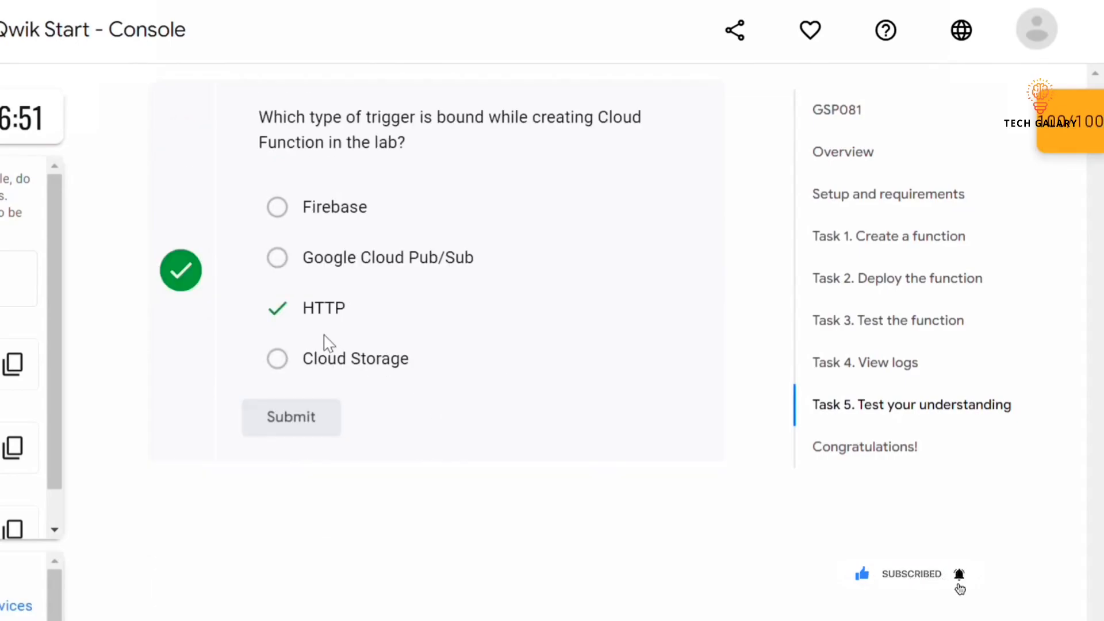
- End the Cloud Functions: Qwik Start - Console lab and submit the confirmation
{"action": "scroll", "coordinate": [404, 402], "scroll_direction": "up", "scroll_amount": 3}
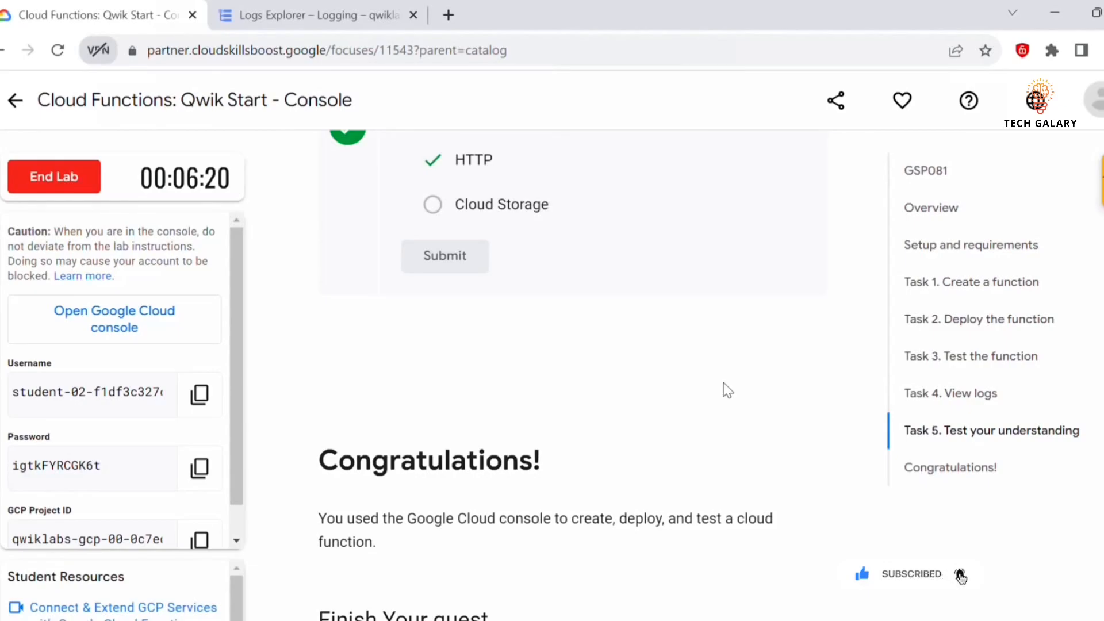
{"action": "scroll", "coordinate": [726, 388], "scroll_direction": "up", "scroll_amount": 10}
{"action": "scroll", "coordinate": [726, 390], "scroll_direction": "up", "scroll_amount": 5}
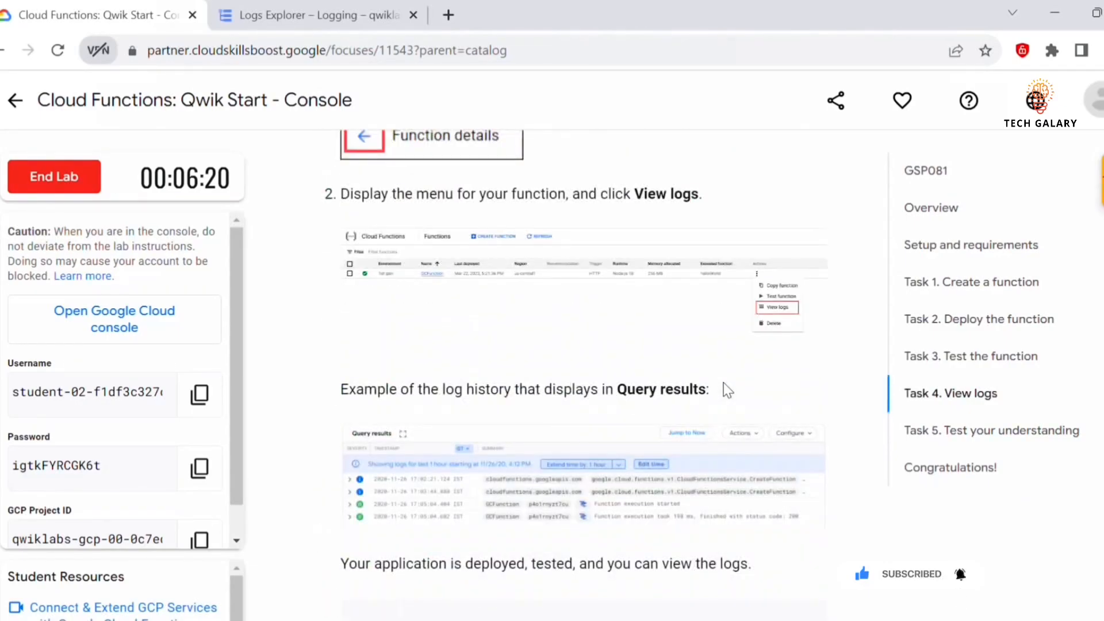
{"action": "left_click", "coordinate": [92, 187]}
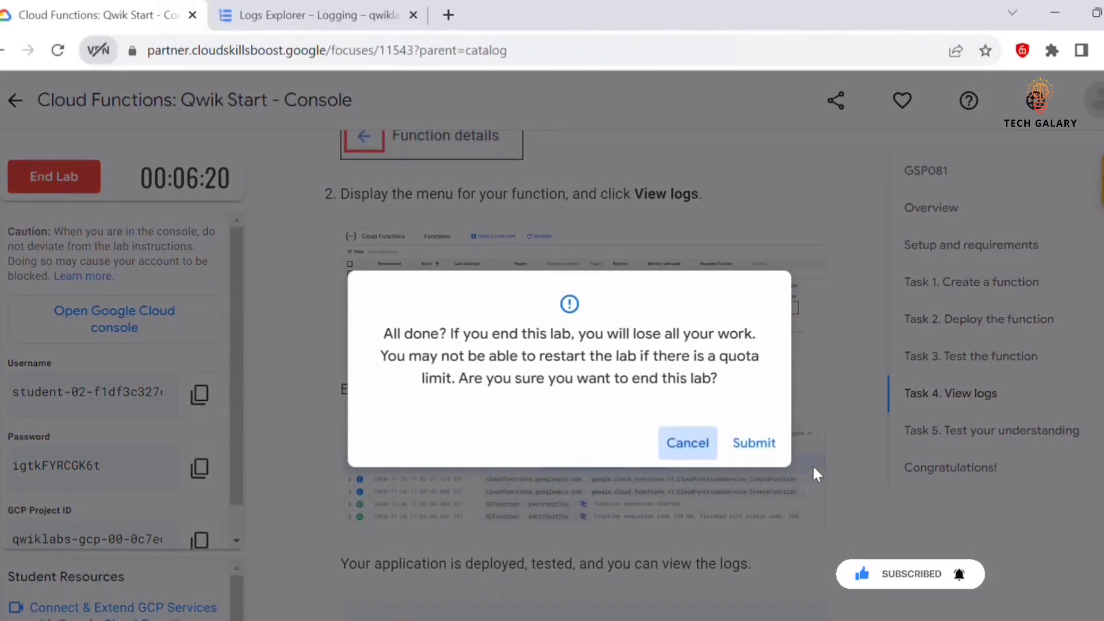
{"action": "left_click", "coordinate": [754, 443]}
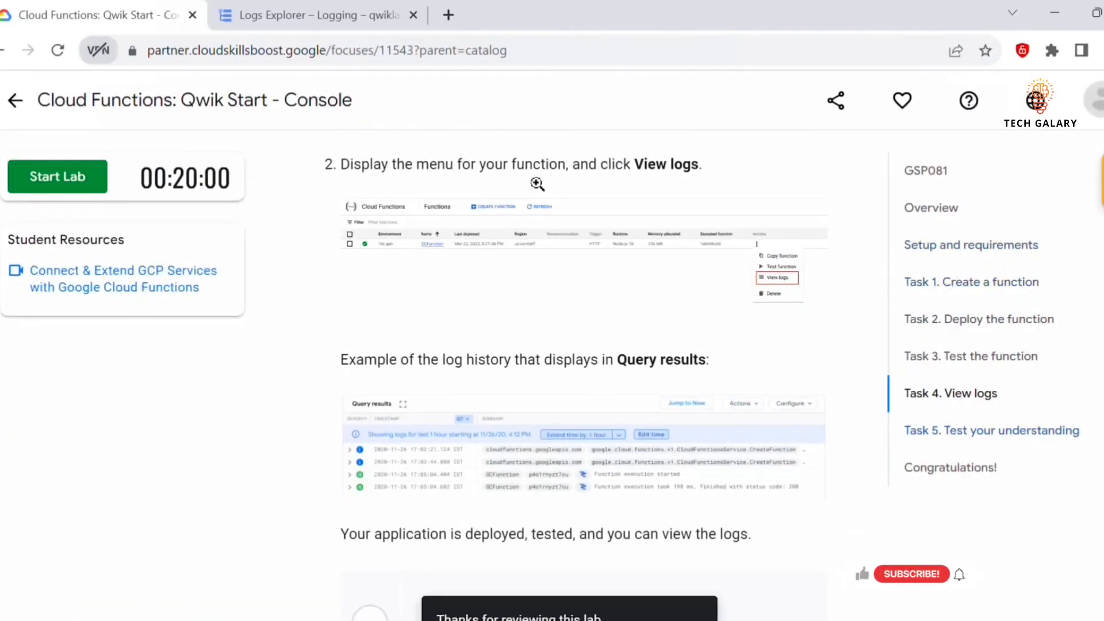
- Return to the quest page and open the Cloud Functions: Qwik Start - Command Line lab
{"action": "left_click", "coordinate": [6, 51]}
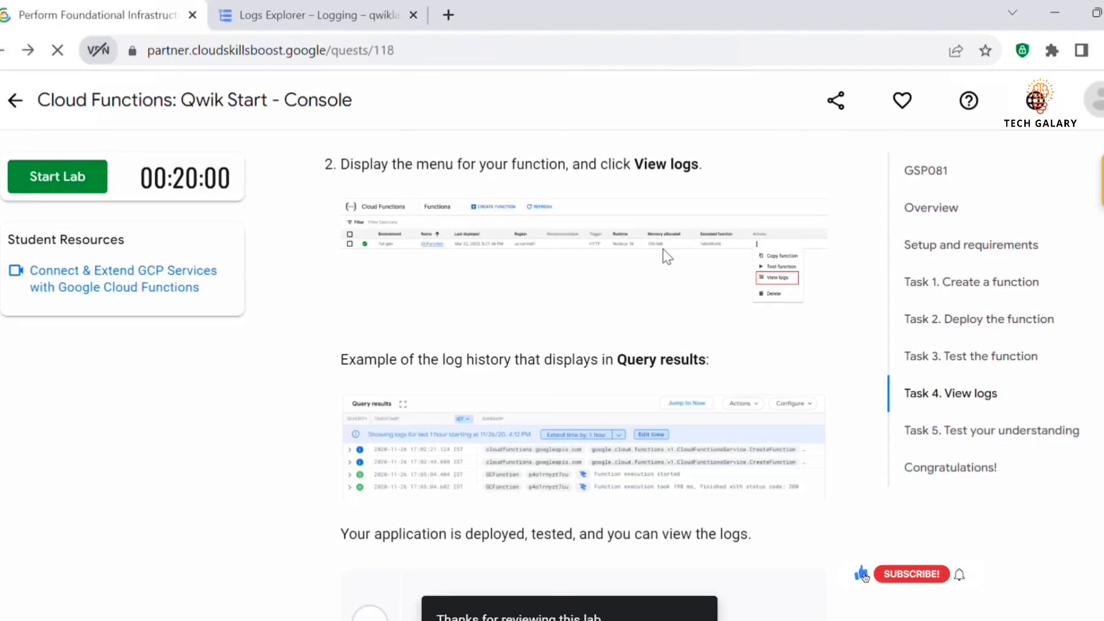
{"action": "scroll", "coordinate": [254, 336], "scroll_direction": "up", "scroll_amount": 10}
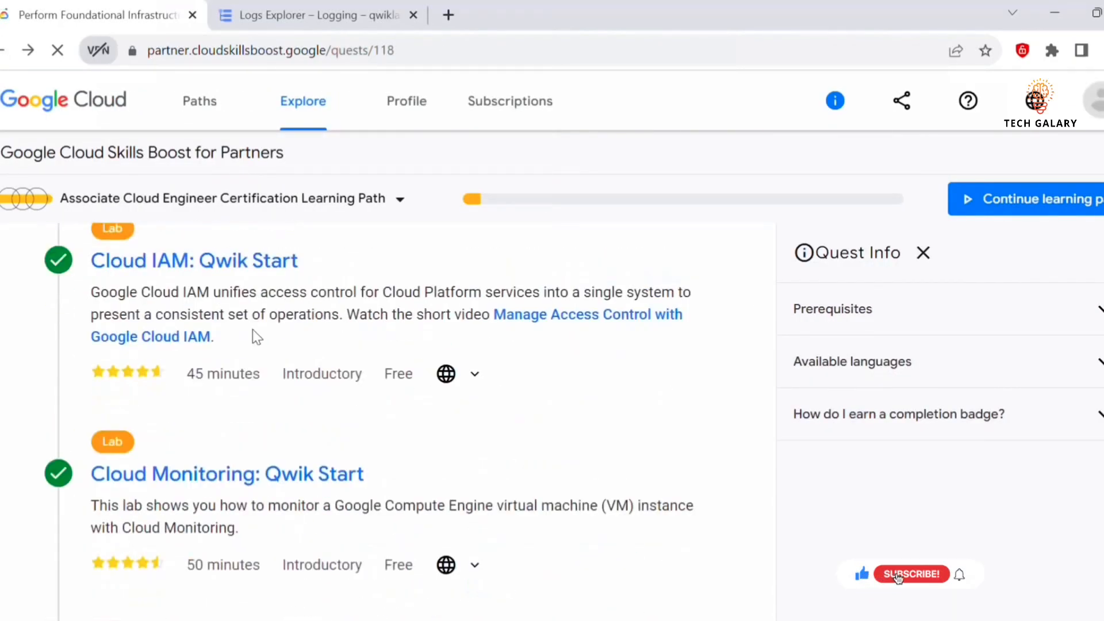
{"action": "scroll", "coordinate": [254, 337], "scroll_direction": "up", "scroll_amount": 4}
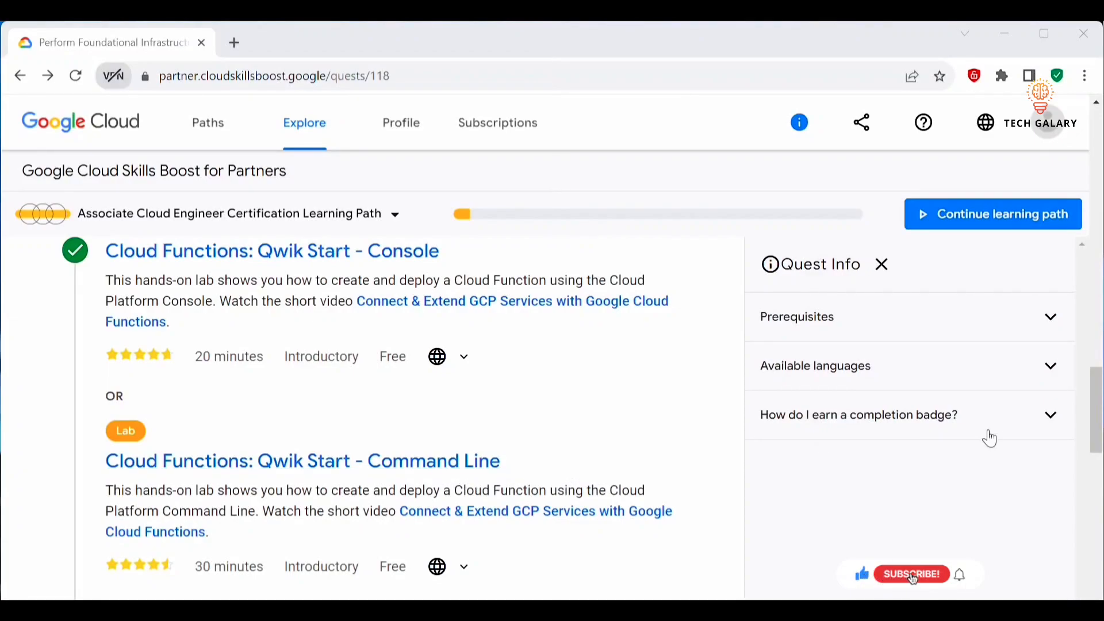
{"action": "scroll", "coordinate": [316, 299], "scroll_direction": "down", "scroll_amount": 3}
{"action": "left_click", "coordinate": [316, 293]}
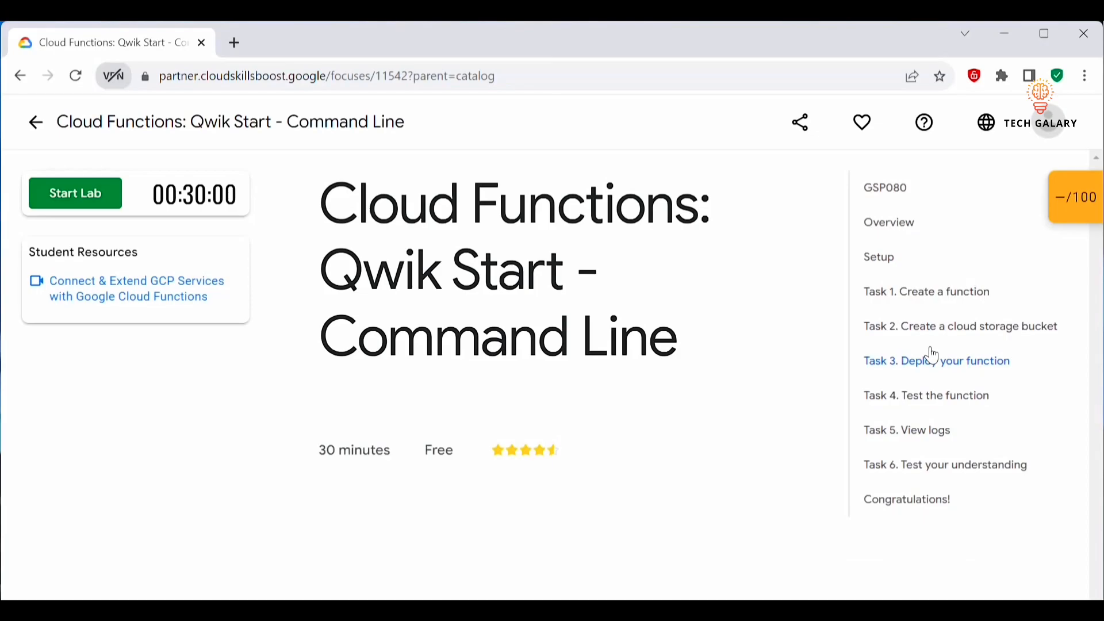
- Start the Command Line lab, open the Google Cloud console from it, and return to the lab page for the credentials
{"action": "scroll", "coordinate": [589, 330], "scroll_direction": "down", "scroll_amount": 5}
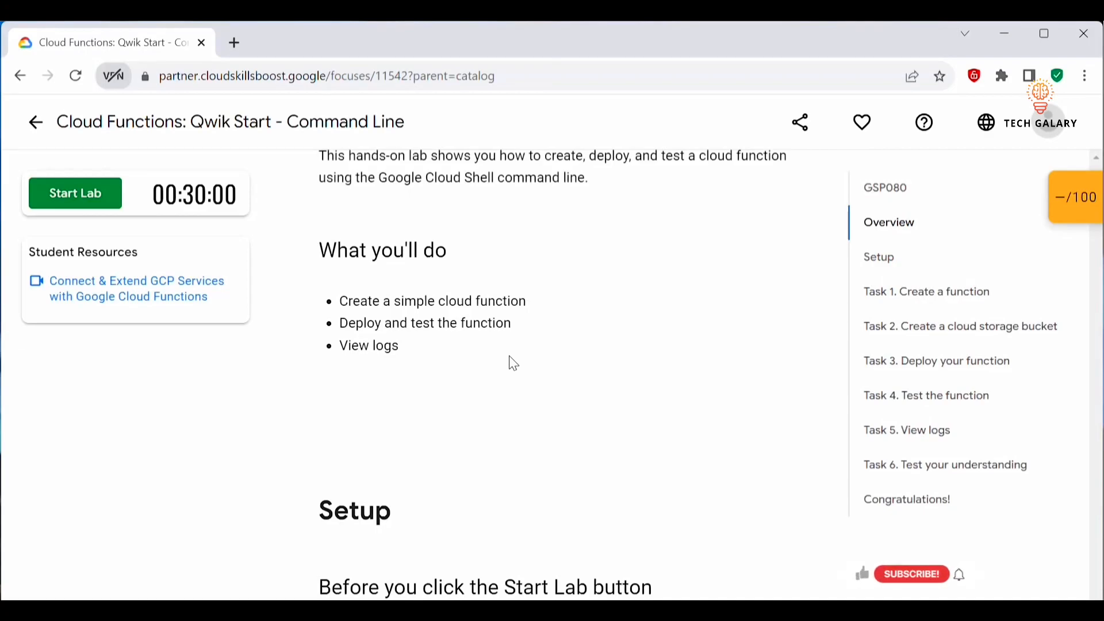
{"action": "left_click", "coordinate": [81, 200]}
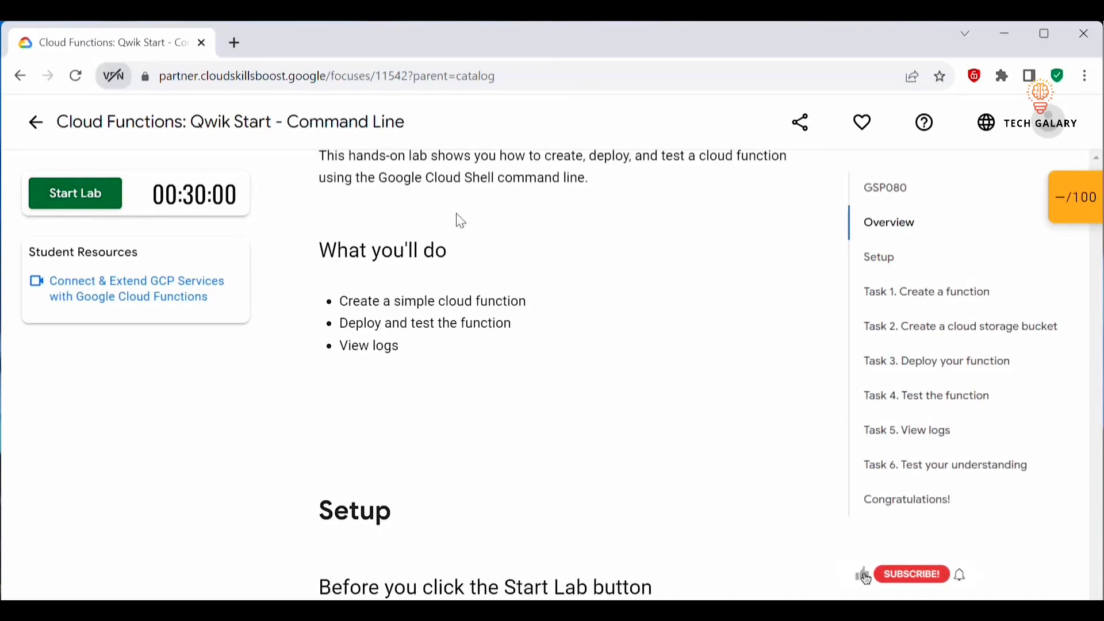
{"action": "left_click", "coordinate": [118, 340]}
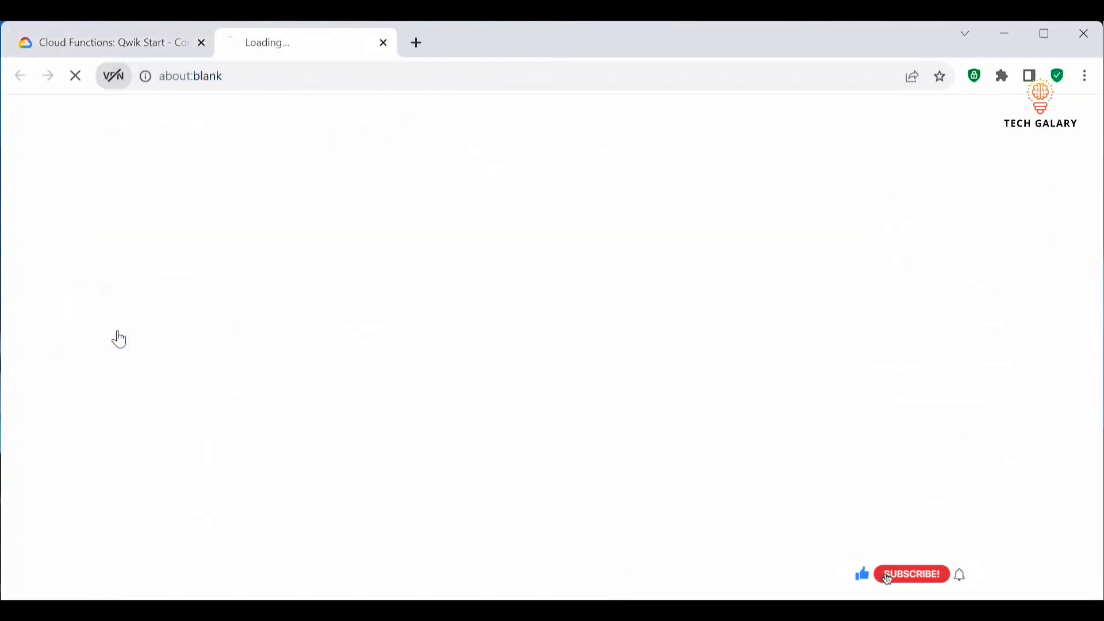
{"action": "left_click", "coordinate": [70, 38]}
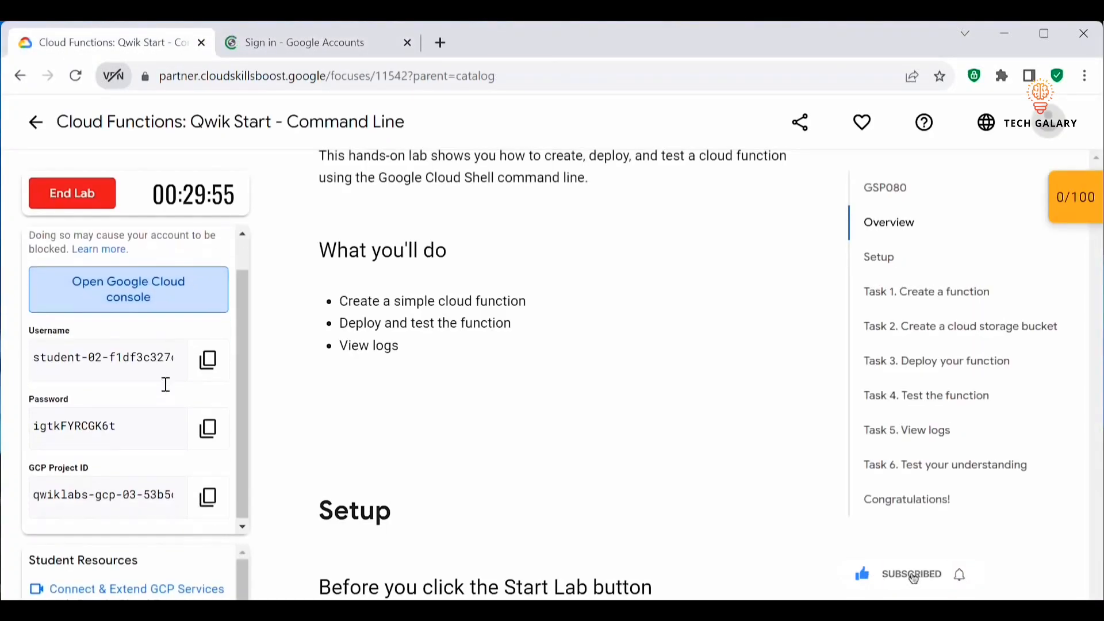
- Sign in to the Google Cloud console with the temporary username and password copied from the lab page
{"action": "left_click", "coordinate": [195, 372]}
{"action": "left_click", "coordinate": [347, 49]}
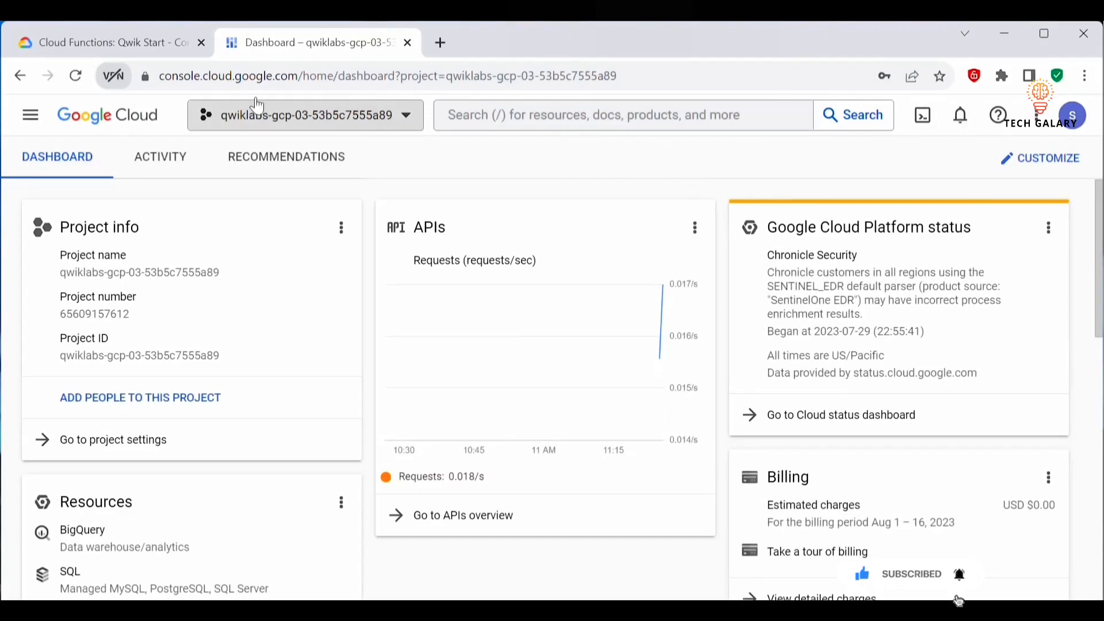
- Return to the lab page and read the Task 1 introduction and the command that sets the default region
{"action": "left_click", "coordinate": [124, 41]}
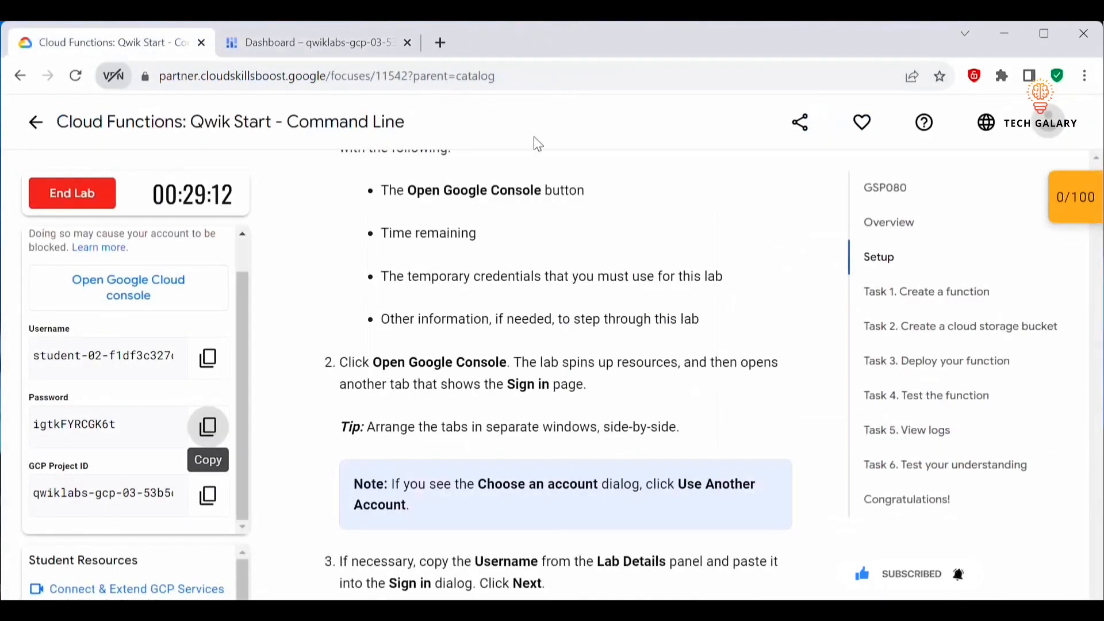
{"action": "scroll", "coordinate": [634, 397], "scroll_direction": "up", "scroll_amount": 10}
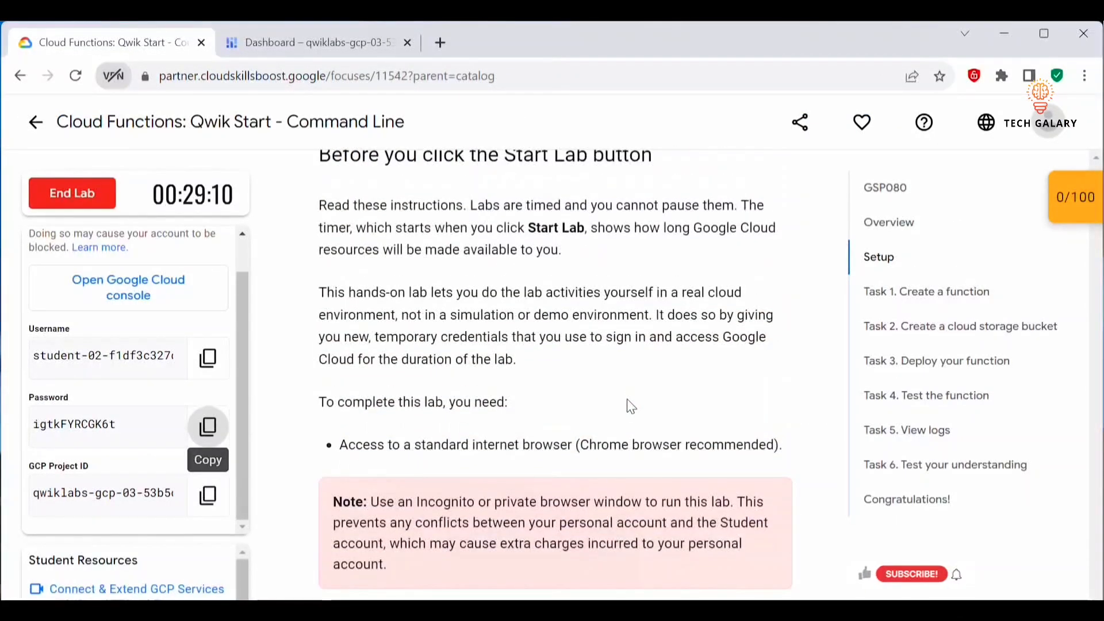
{"action": "scroll", "coordinate": [433, 477], "scroll_direction": "down", "scroll_amount": 9}
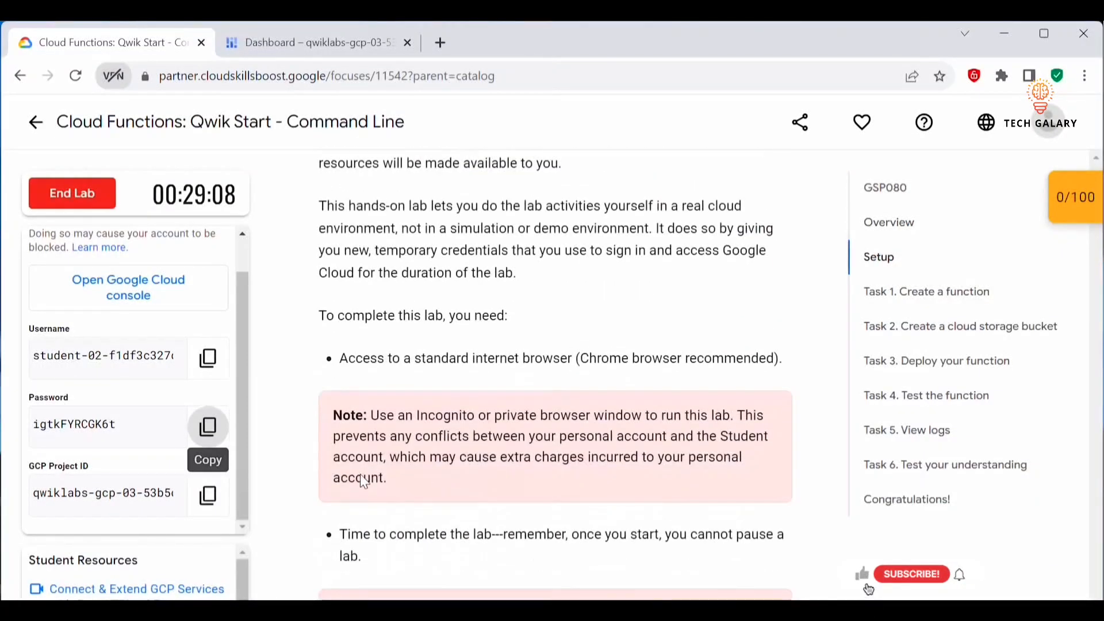
{"action": "scroll", "coordinate": [516, 394], "scroll_direction": "up", "scroll_amount": 3}
{"action": "left_click", "coordinate": [915, 295]}
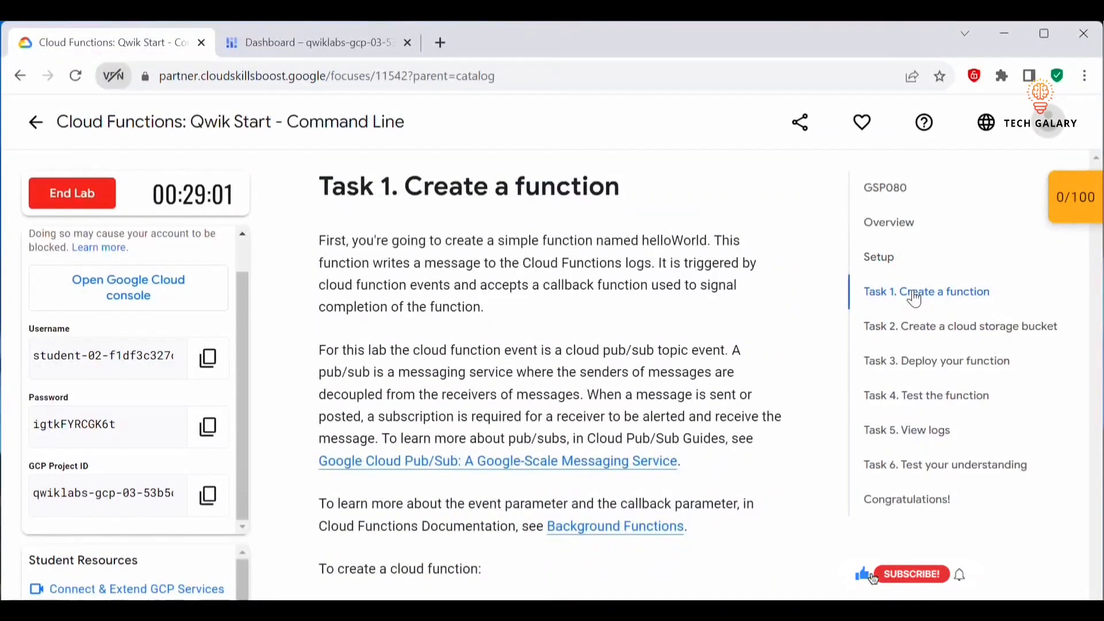
{"action": "scroll", "coordinate": [613, 391], "scroll_direction": "down", "scroll_amount": 5}
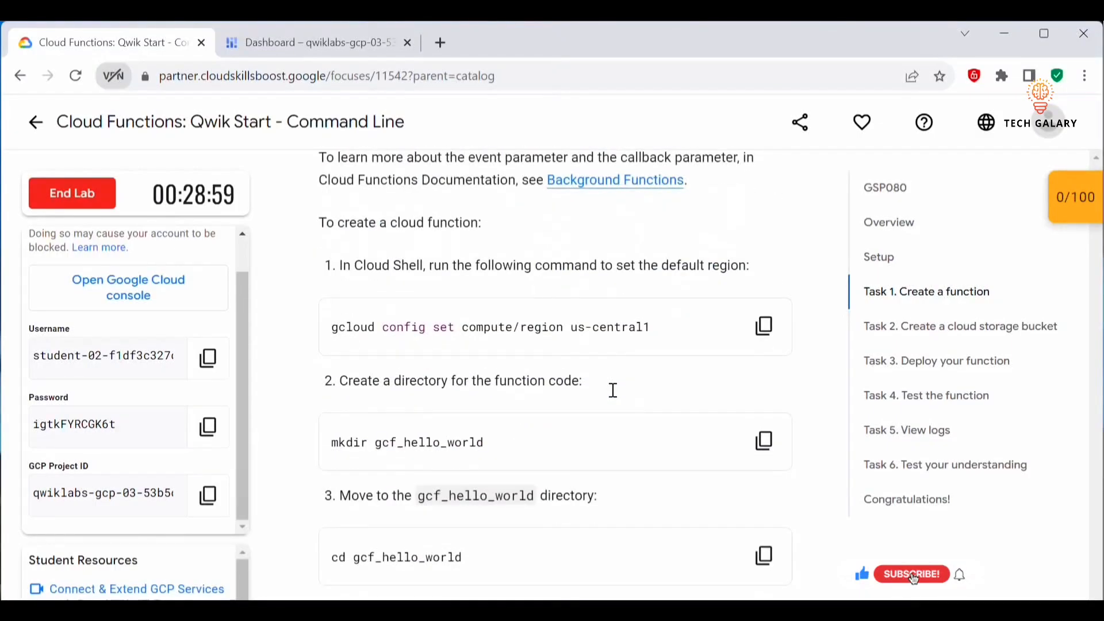
{"action": "scroll", "coordinate": [512, 366], "scroll_direction": "up", "scroll_amount": 5}
{"action": "left_click_drag", "start_coordinate": [332, 186], "coordinate": [636, 187]}
{"action": "left_click", "coordinate": [520, 223]}
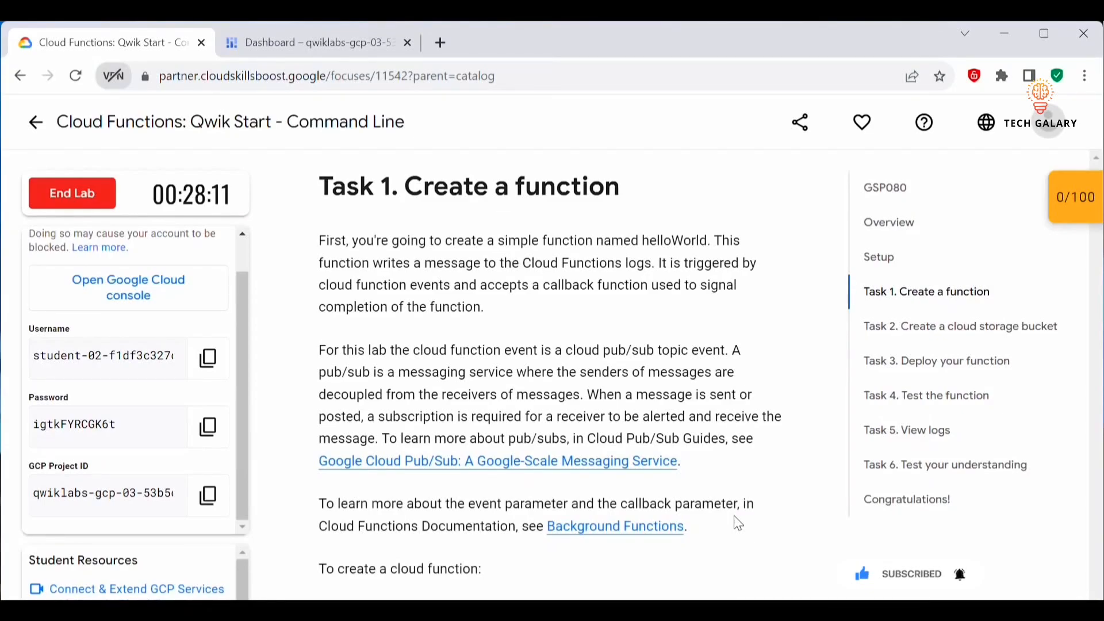
{"action": "scroll", "coordinate": [617, 472], "scroll_direction": "down", "scroll_amount": 2}
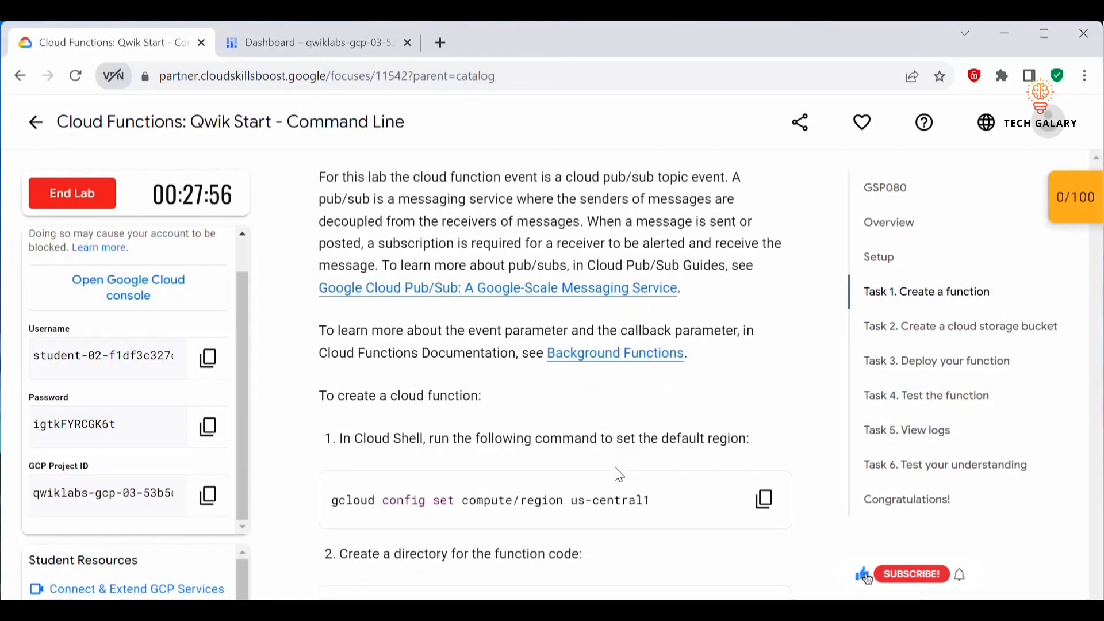
{"action": "scroll", "coordinate": [615, 473], "scroll_direction": "down", "scroll_amount": 6}
{"action": "scroll", "coordinate": [529, 471], "scroll_direction": "up", "scroll_amount": 2}
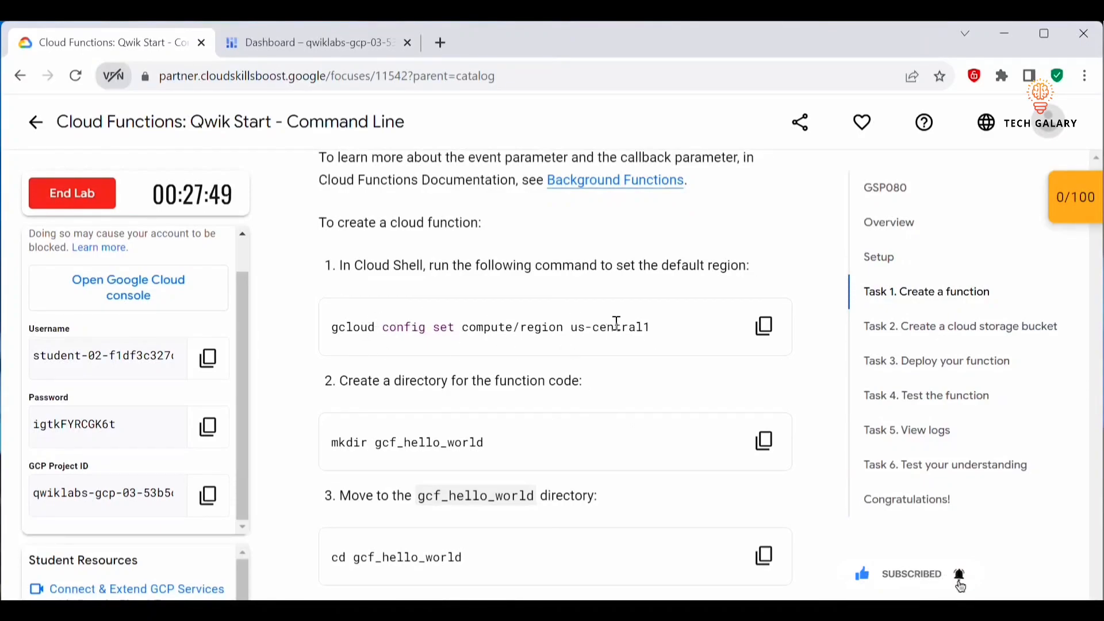
{"action": "left_click_drag", "start_coordinate": [682, 322], "coordinate": [331, 328]}
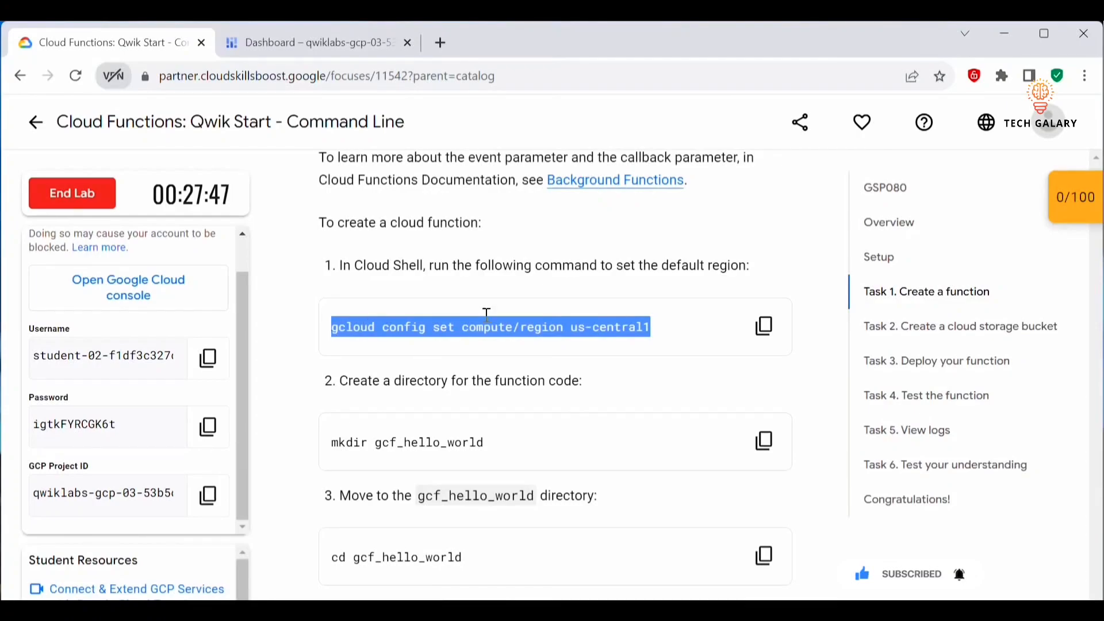
{"action": "left_click", "coordinate": [692, 332]}
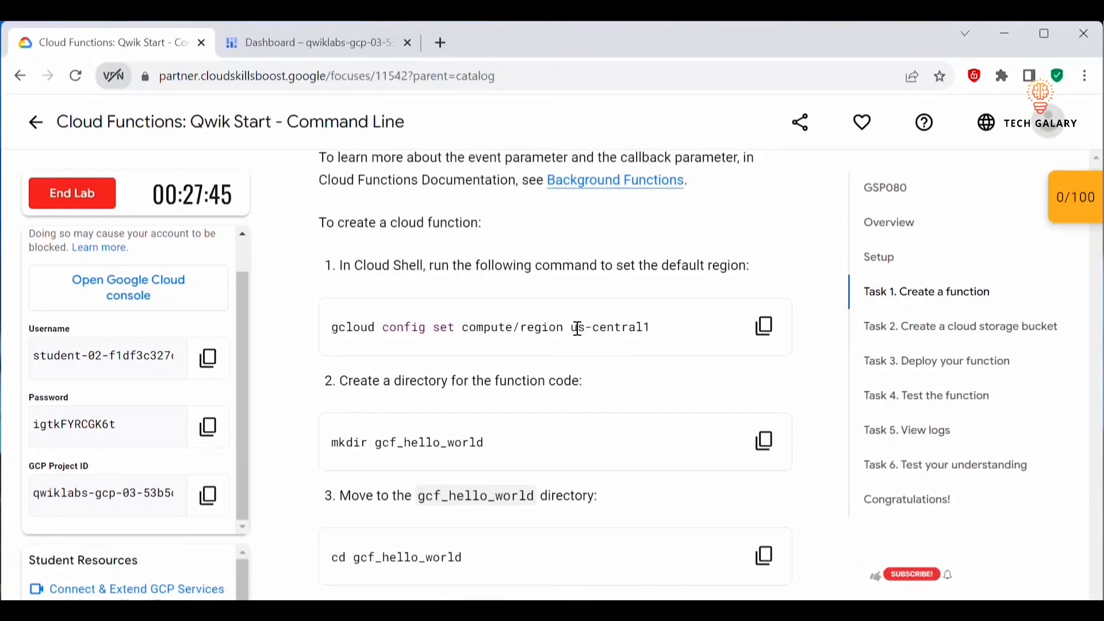
{"action": "left_click_drag", "start_coordinate": [569, 327], "coordinate": [651, 334]}
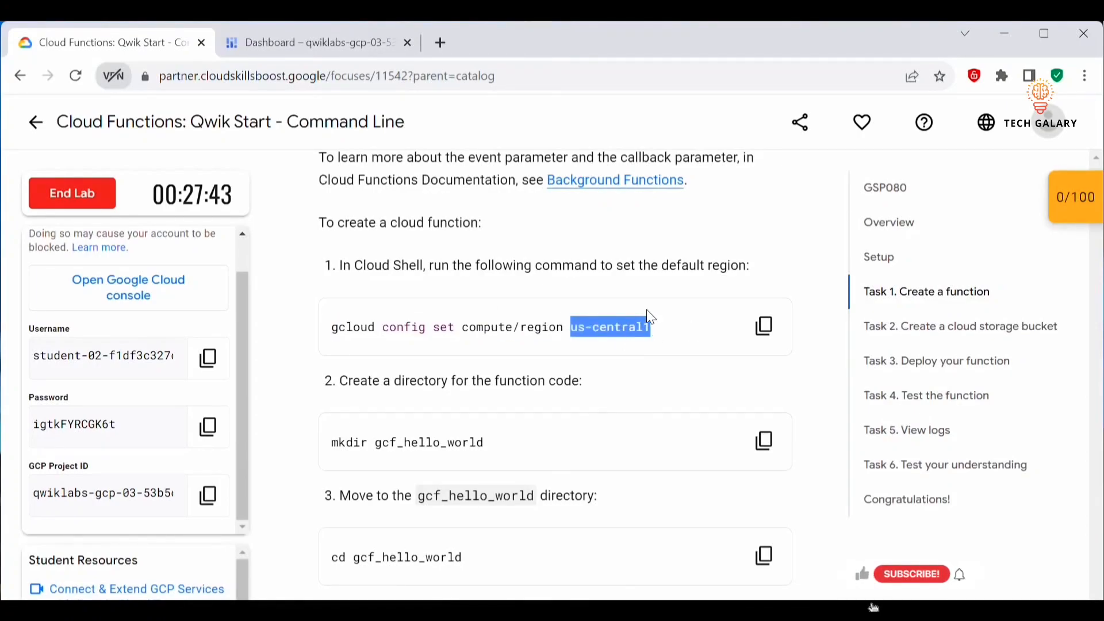
- Activate Cloud Shell in the Google Cloud console and open its terminal in a separate browser tab
{"action": "left_click", "coordinate": [338, 50]}
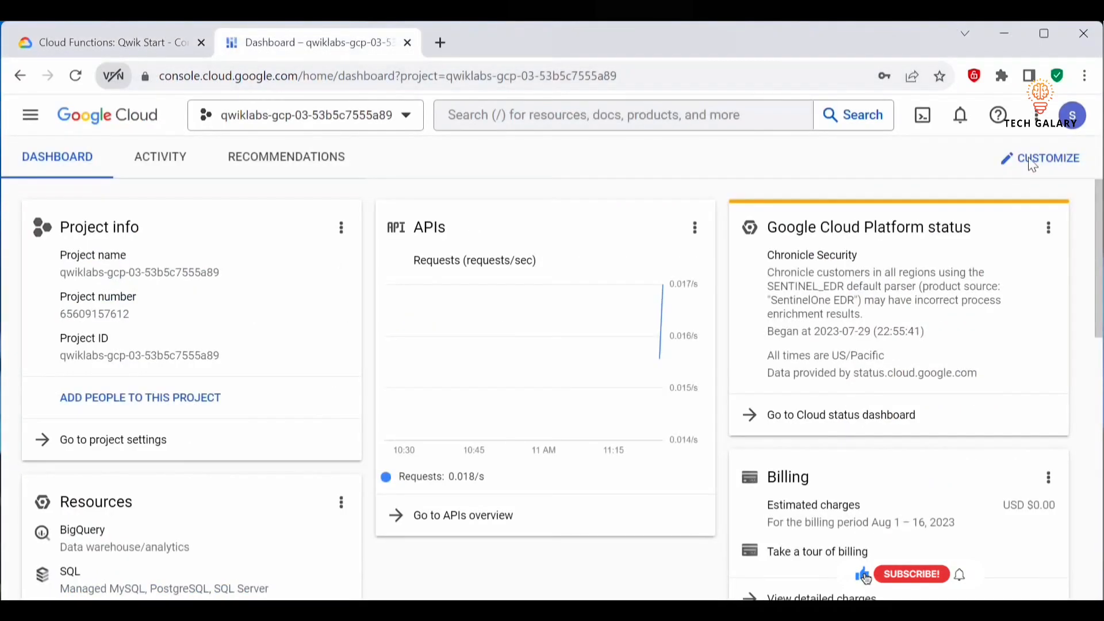
{"action": "left_click", "coordinate": [924, 117]}
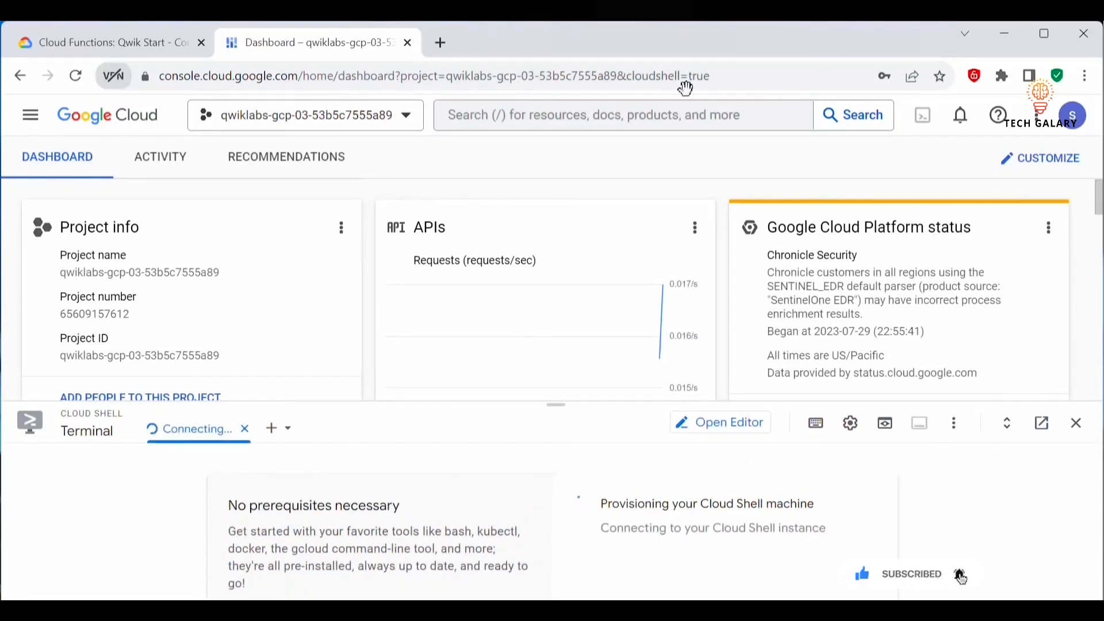
{"action": "left_click", "coordinate": [1042, 423]}
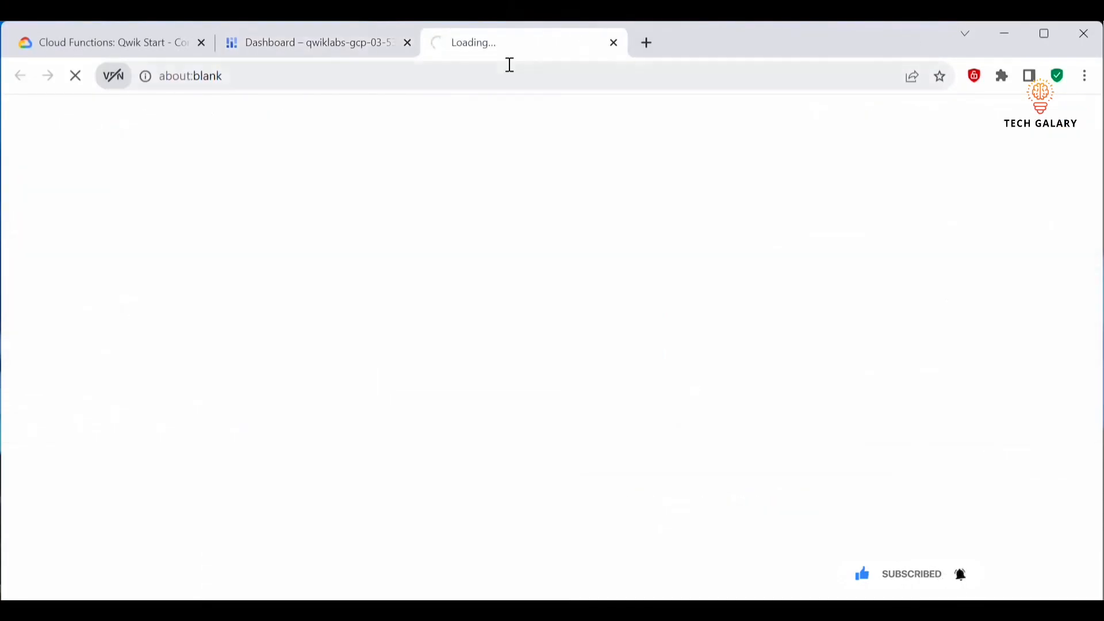
- Copy the lab's command gcloud config set compute/region us-central1, run it in Cloud Shell and authorize the credentials request
{"action": "left_click", "coordinate": [103, 43]}
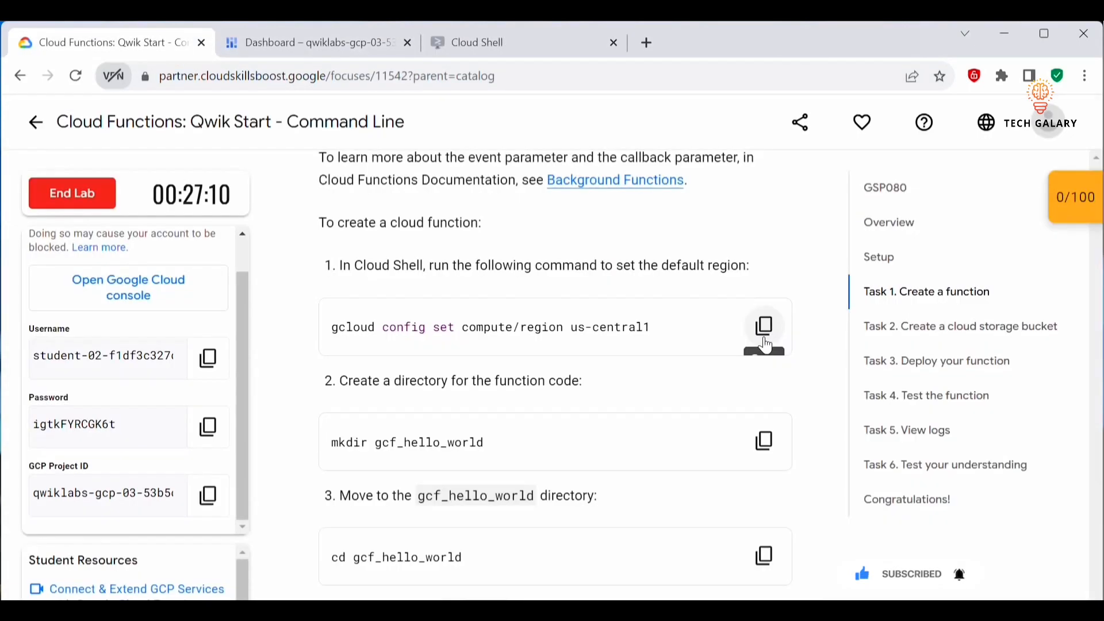
{"action": "left_click", "coordinate": [765, 329]}
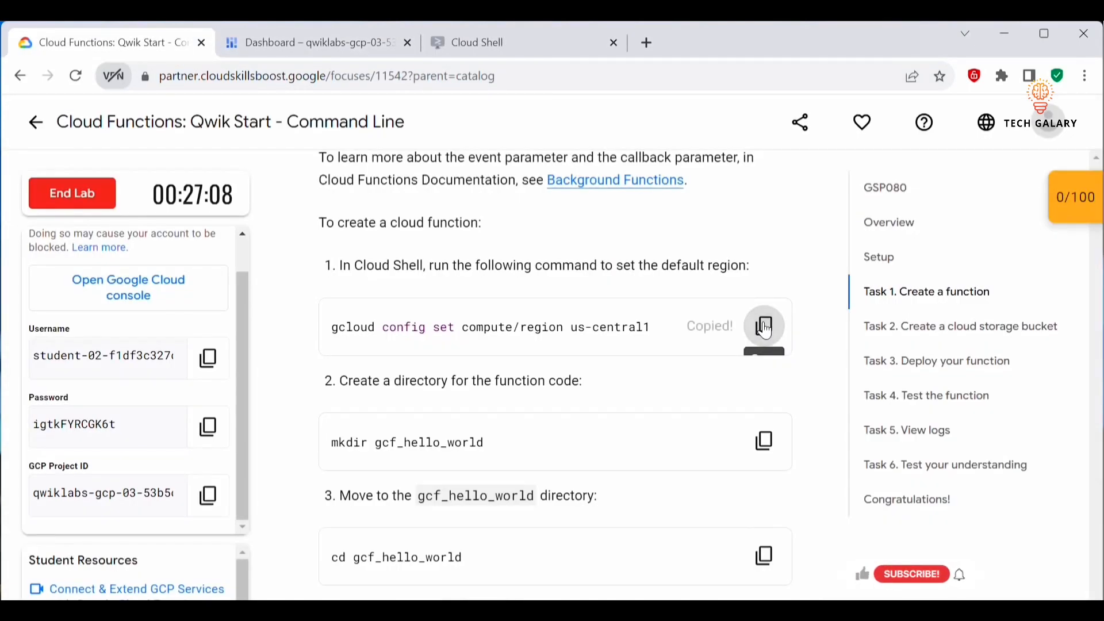
{"action": "left_click", "coordinate": [460, 41]}
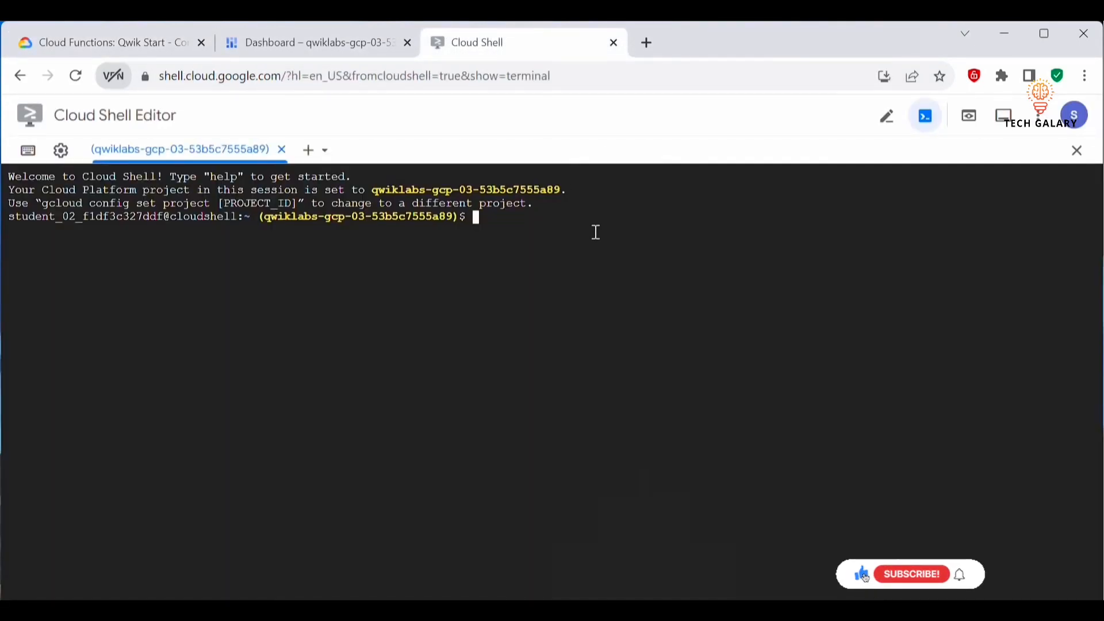
{"action": "key", "text": "ctrl+v"}
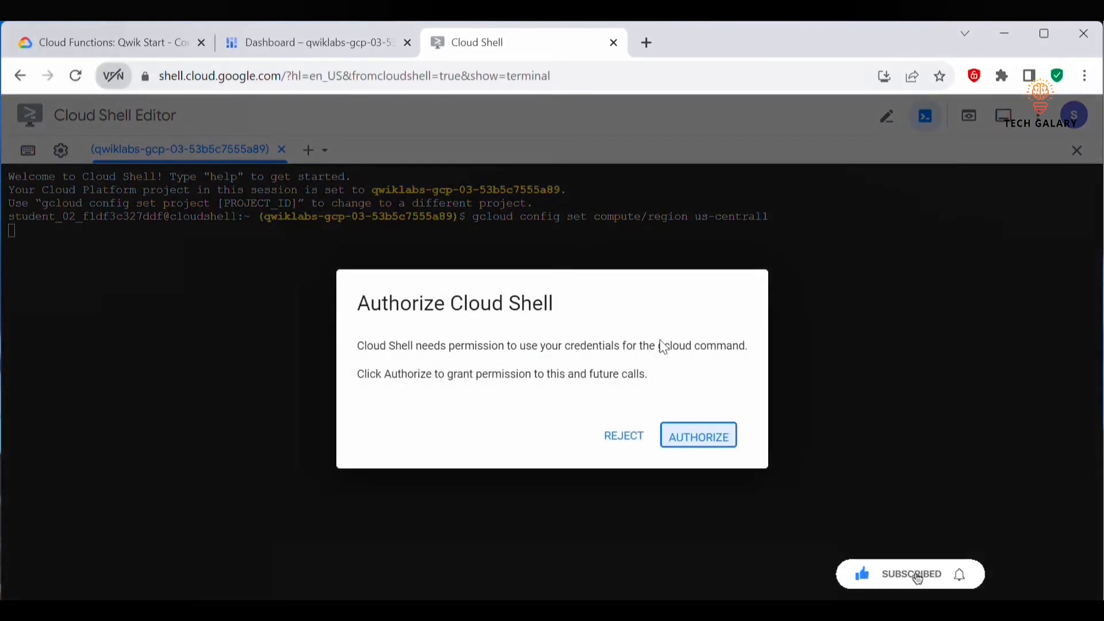
{"action": "left_click", "coordinate": [693, 440]}
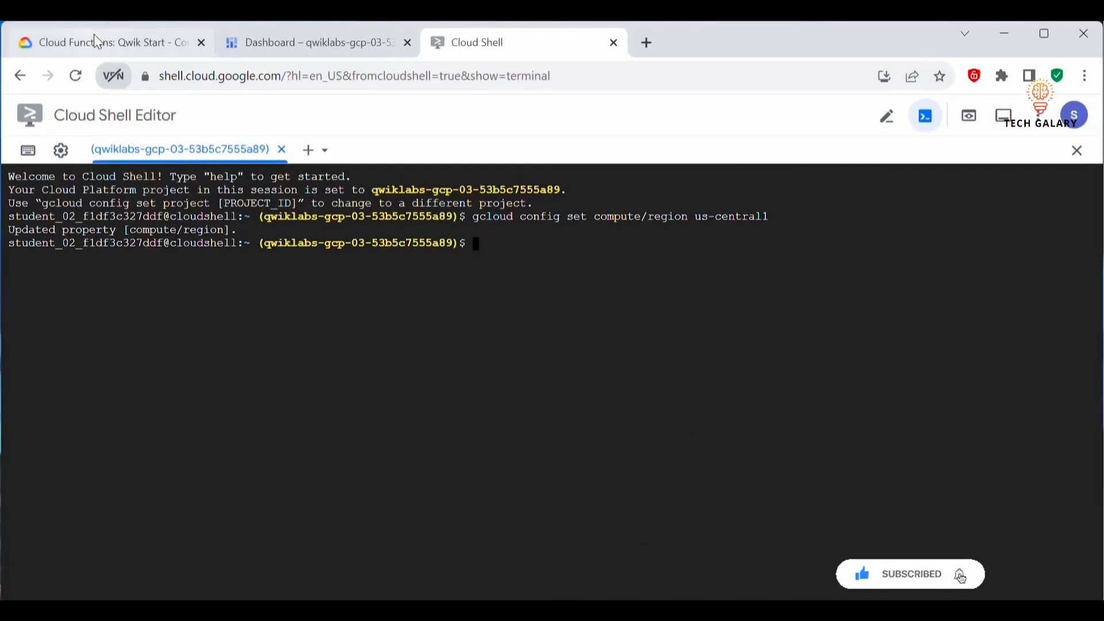
- Copy mkdir gcf_hello_world from the lab, run it in Cloud Shell and list the home directory with ls
{"action": "left_click", "coordinate": [92, 38]}
{"action": "scroll", "coordinate": [523, 300], "scroll_direction": "down", "scroll_amount": 2}
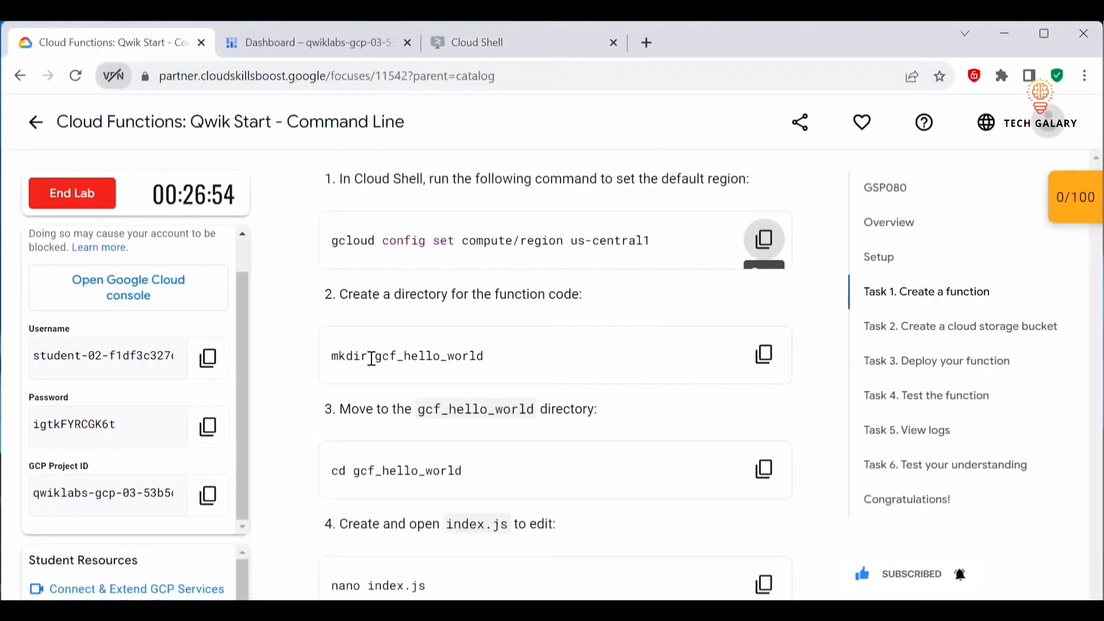
{"action": "left_click_drag", "start_coordinate": [377, 354], "coordinate": [327, 354]}
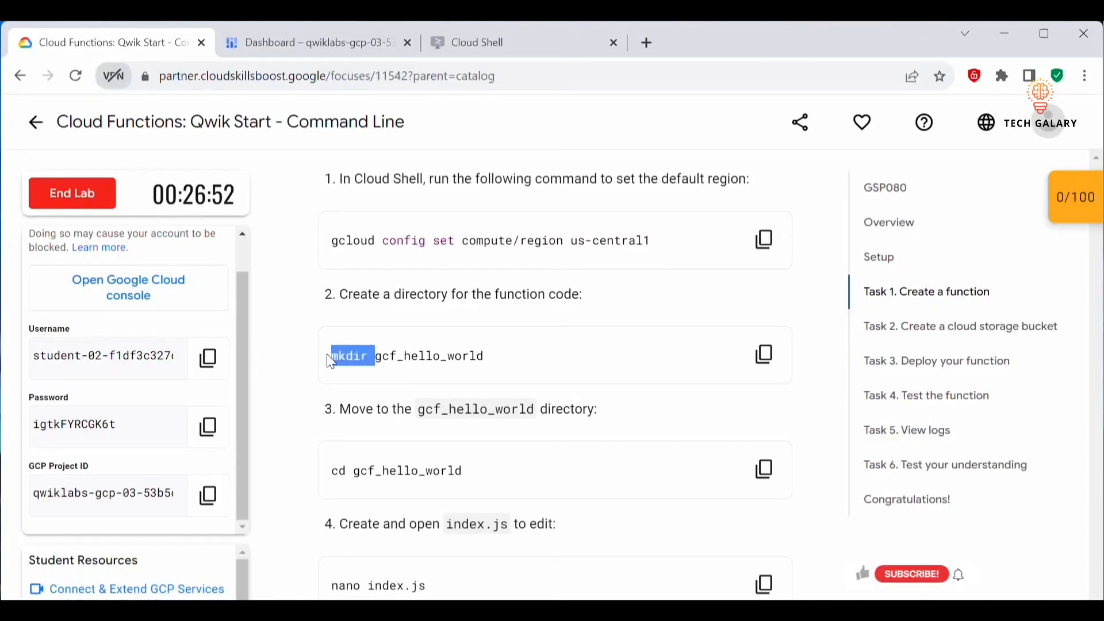
{"action": "left_click_drag", "start_coordinate": [485, 357], "coordinate": [382, 352]}
{"action": "left_click", "coordinate": [609, 352]}
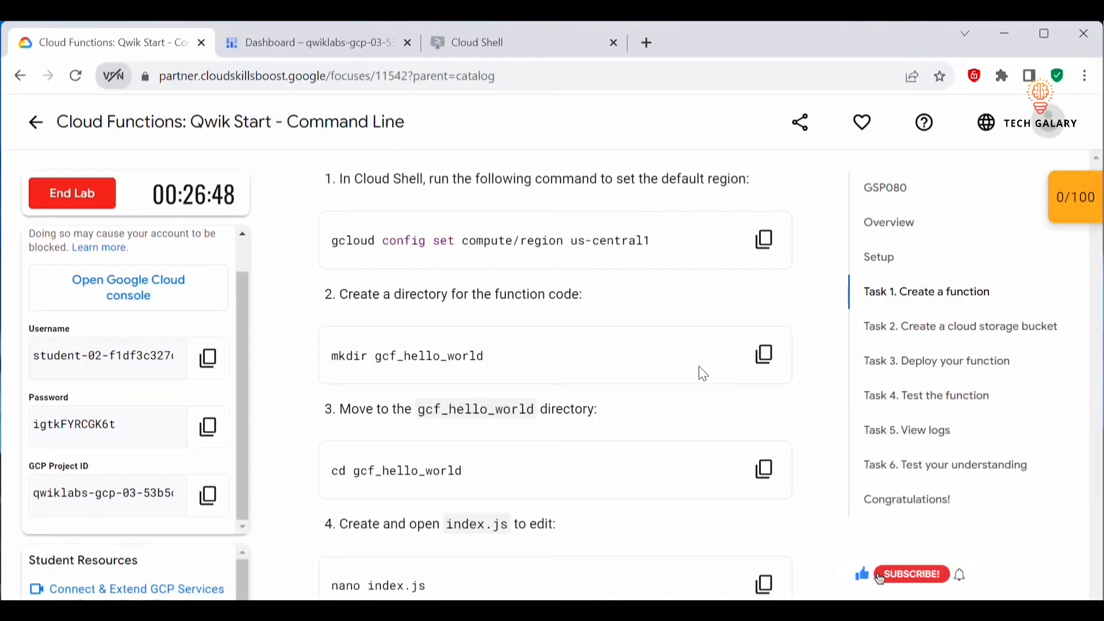
{"action": "left_click", "coordinate": [762, 353]}
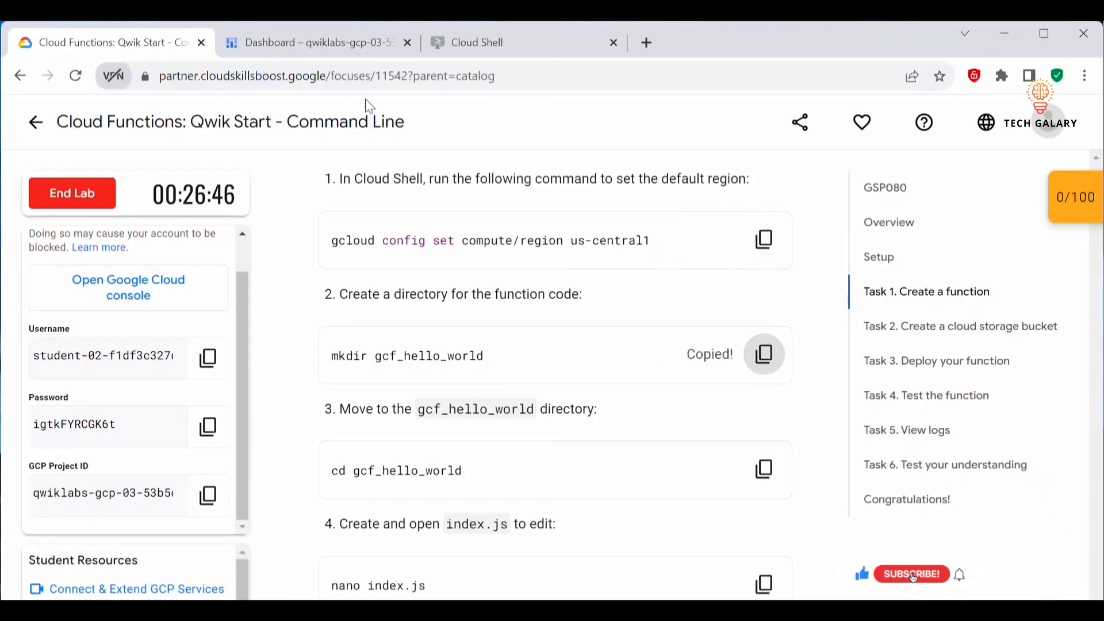
{"action": "left_click", "coordinate": [485, 48]}
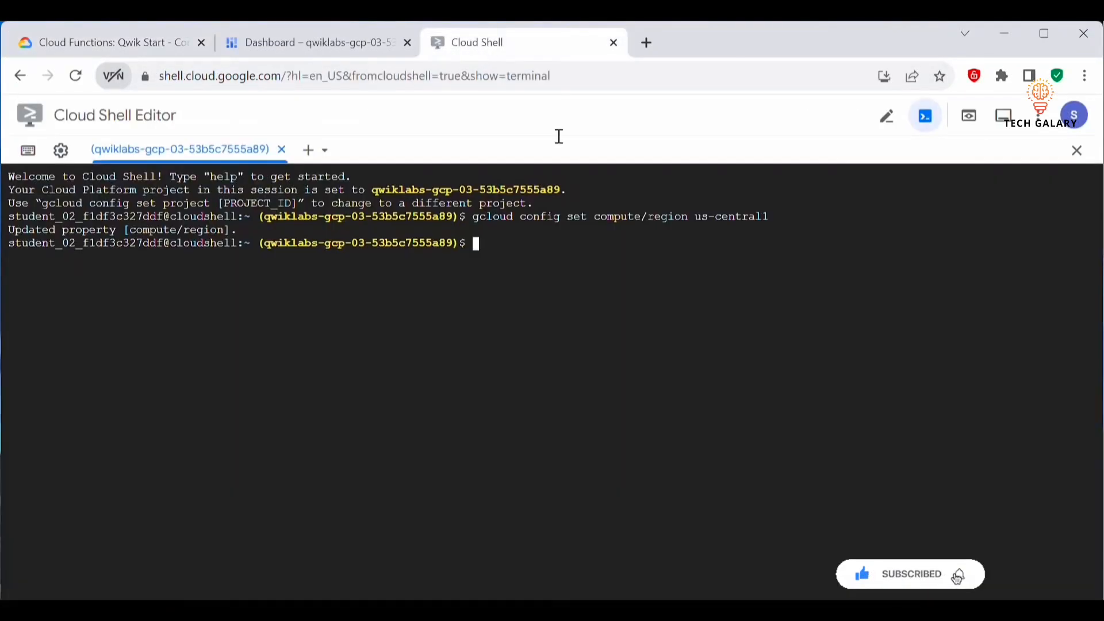
{"action": "key", "text": "ctrl+v"}
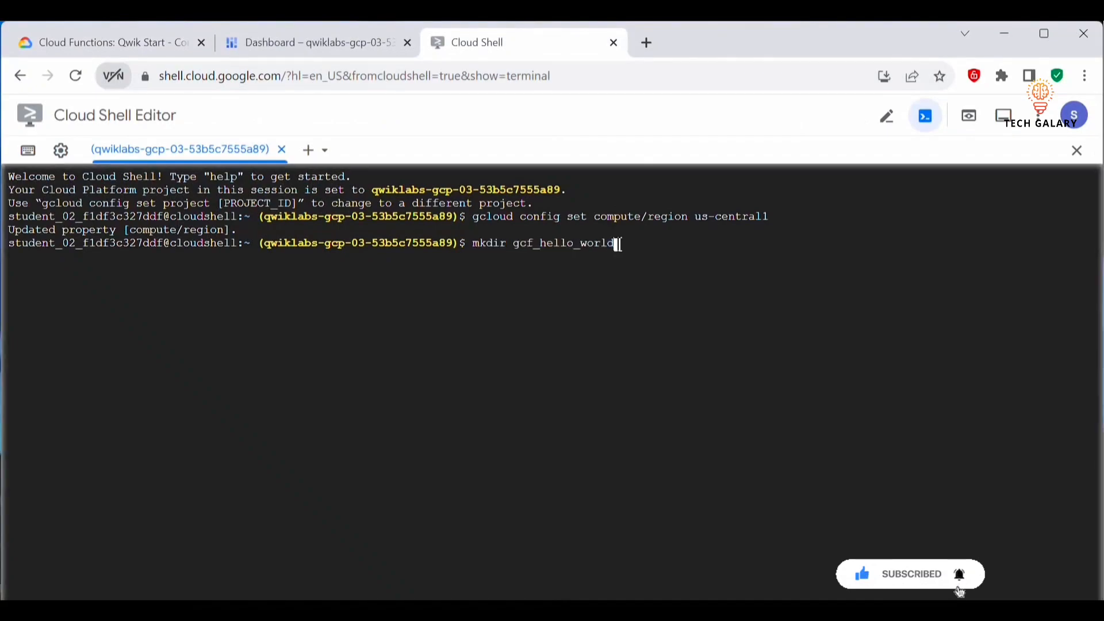
{"action": "key", "text": "Return"}
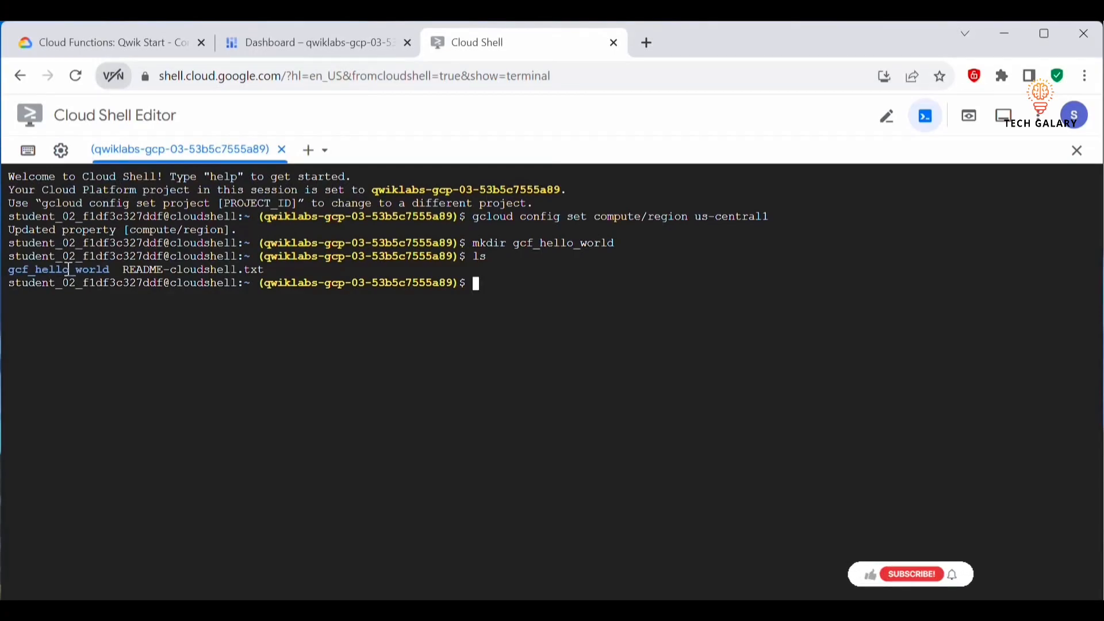
{"action": "double_click", "coordinate": [69, 270]}
- Change into the gcf_hello_world directory in Cloud Shell and list its contents with ls
{"action": "left_click", "coordinate": [114, 34]}
{"action": "left_click", "coordinate": [488, 42]}
{"action": "type", "text": "gc"}
{"action": "key", "text": "Tab"}
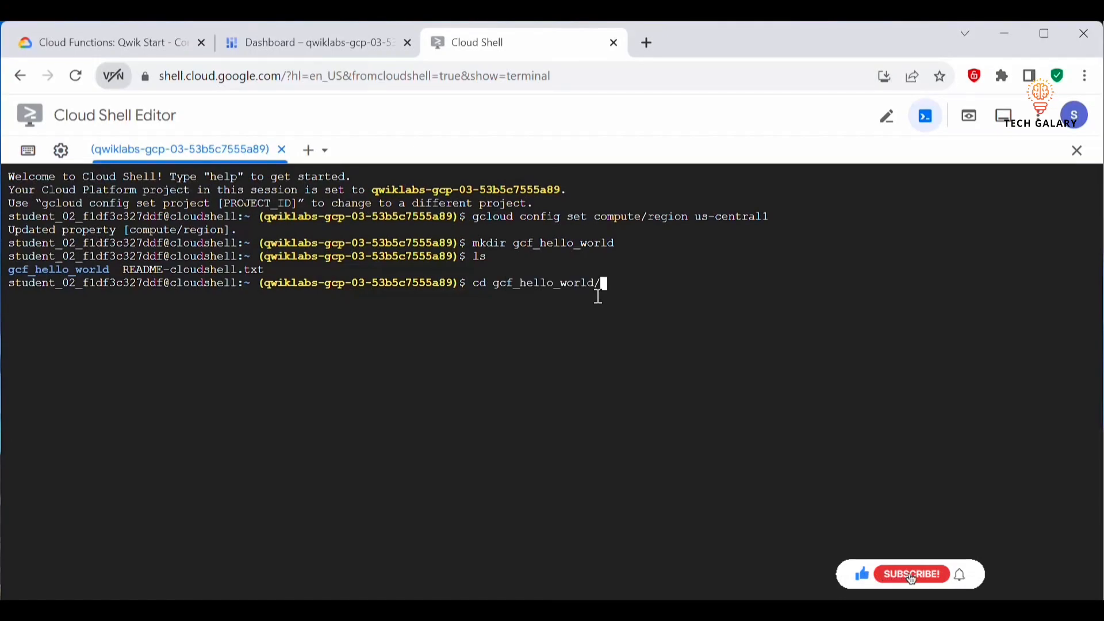
{"action": "key", "text": "Return"}
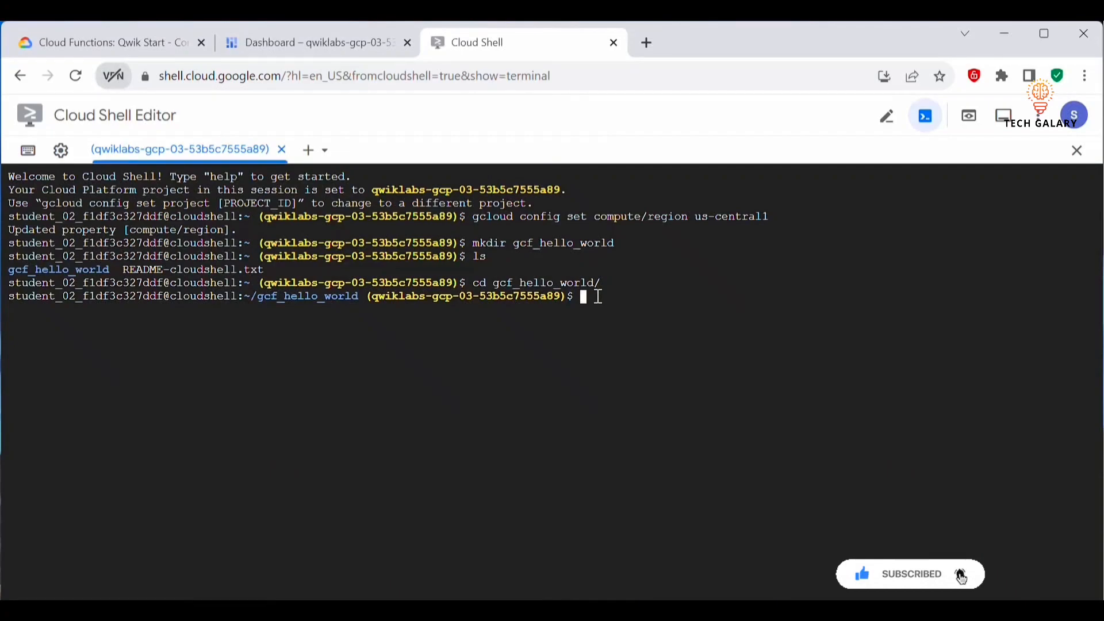
{"action": "type", "text": "ls"}
{"action": "key", "text": "Return"}
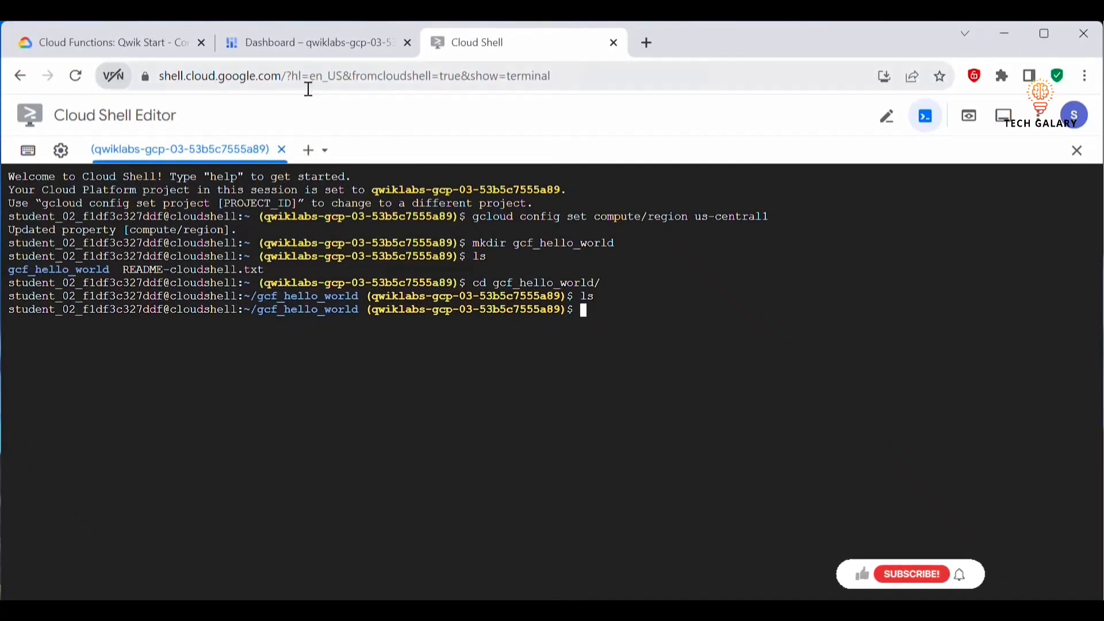
- Copy the nano index.js command from step 4 of the lab and run it in Cloud Shell
{"action": "left_click", "coordinate": [137, 38]}
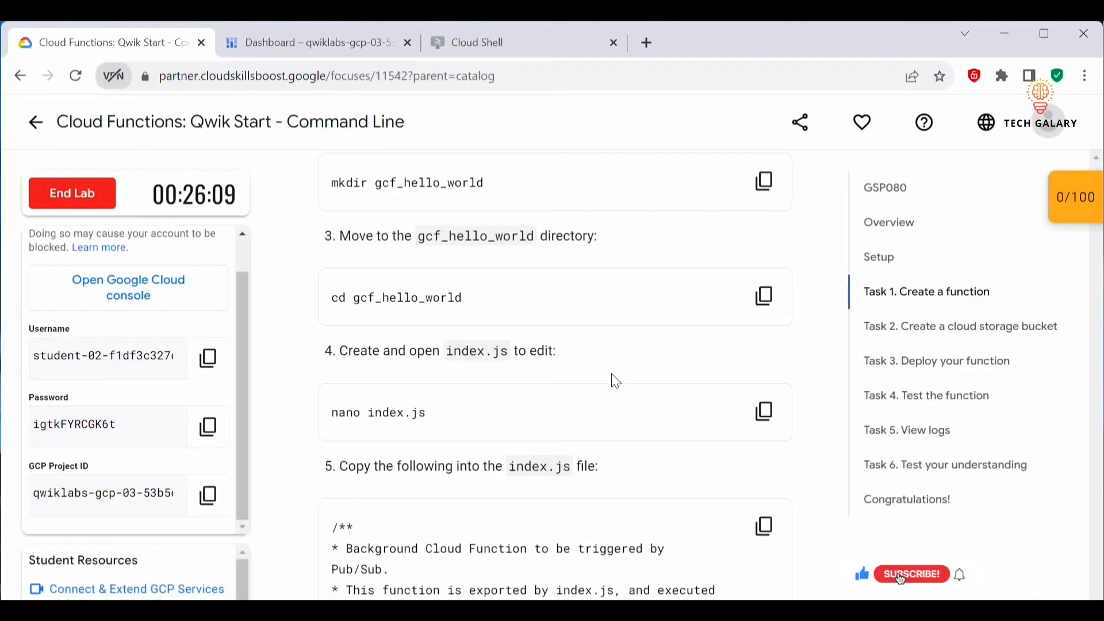
{"action": "scroll", "coordinate": [613, 388], "scroll_direction": "down", "scroll_amount": 3}
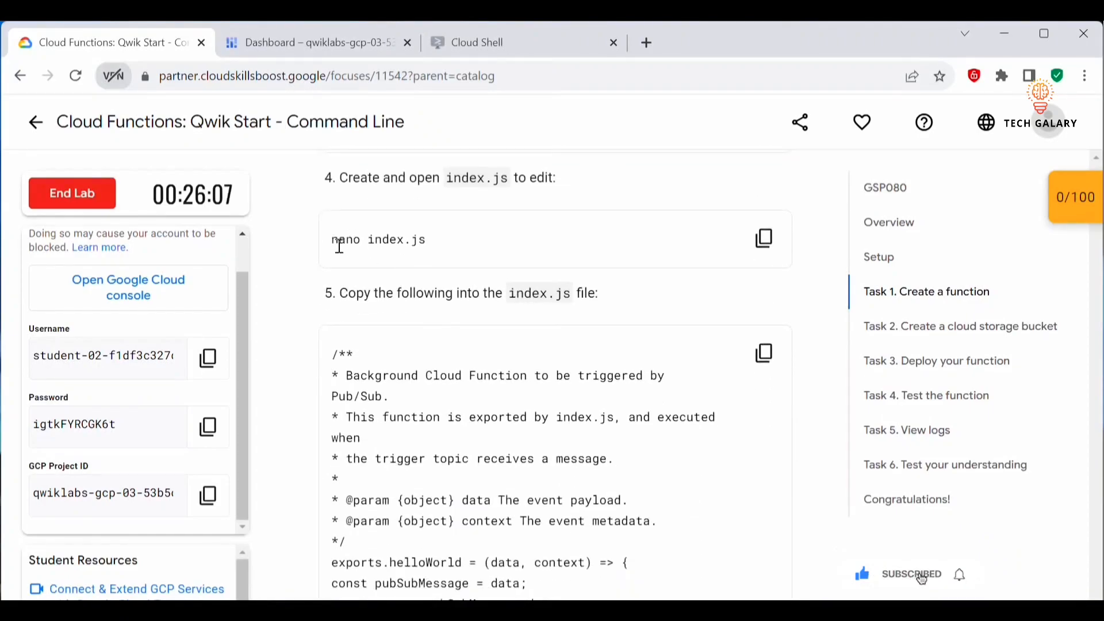
{"action": "triple_click", "coordinate": [411, 239]}
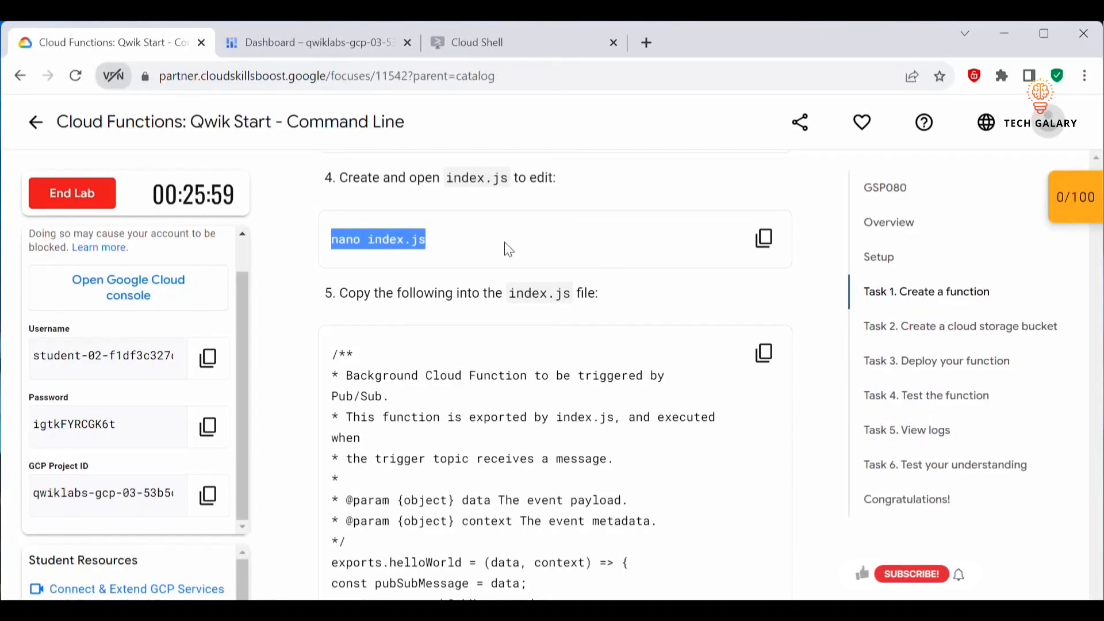
{"action": "key", "text": "ctrl+3"}
{"action": "key", "text": "ctrl+v"}
{"action": "key", "text": "Return"}
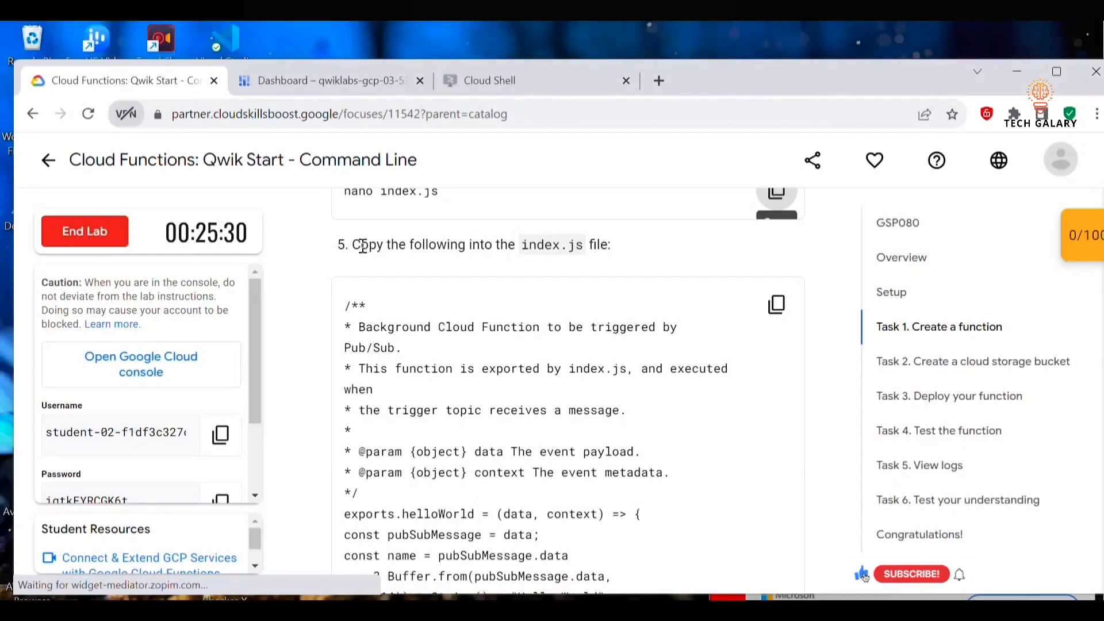
- Copy the helloWorld function code from step 5 of the lab into index.js in nano, save the file and exit
{"action": "left_click_drag", "start_coordinate": [357, 243], "coordinate": [574, 273]}
{"action": "left_click", "coordinate": [542, 368]}
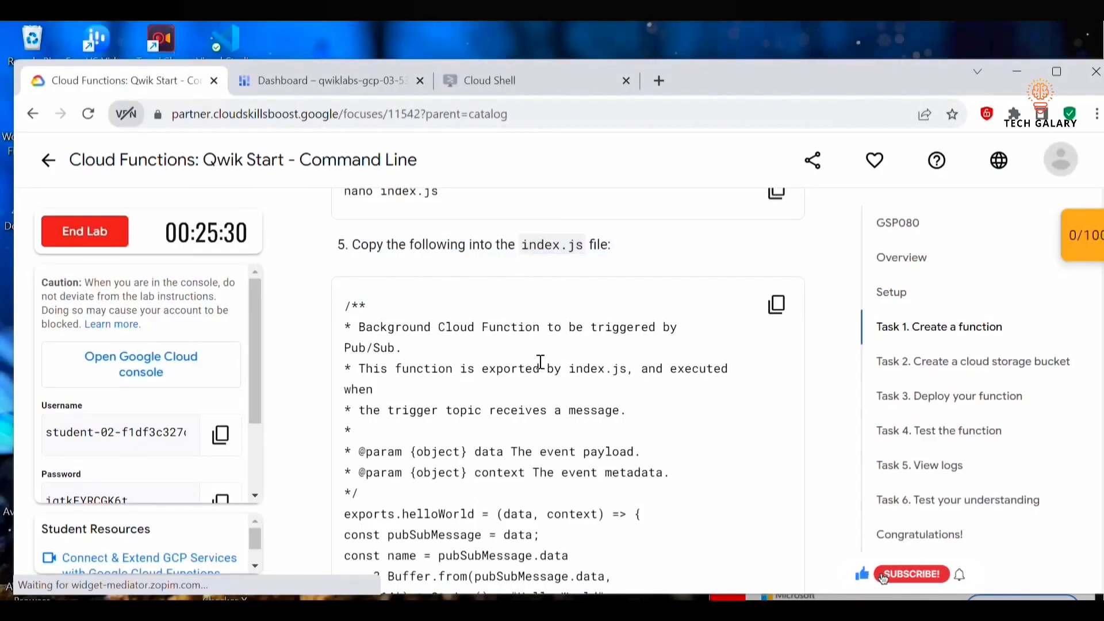
{"action": "scroll", "coordinate": [553, 444], "scroll_direction": "down", "scroll_amount": 4}
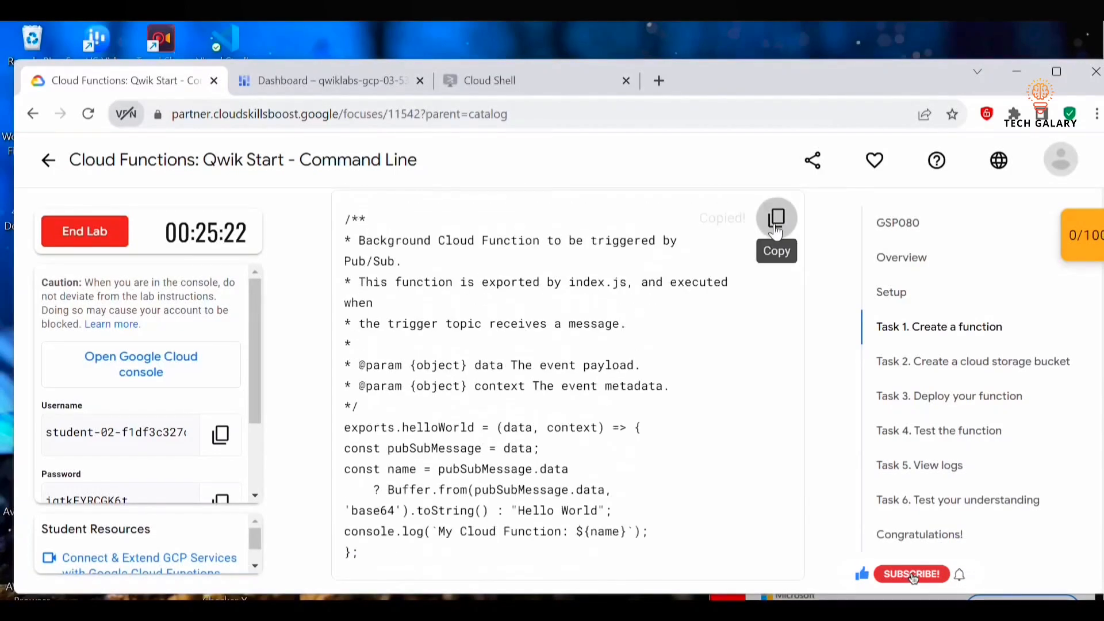
{"action": "scroll", "coordinate": [701, 307], "scroll_direction": "down", "scroll_amount": 3}
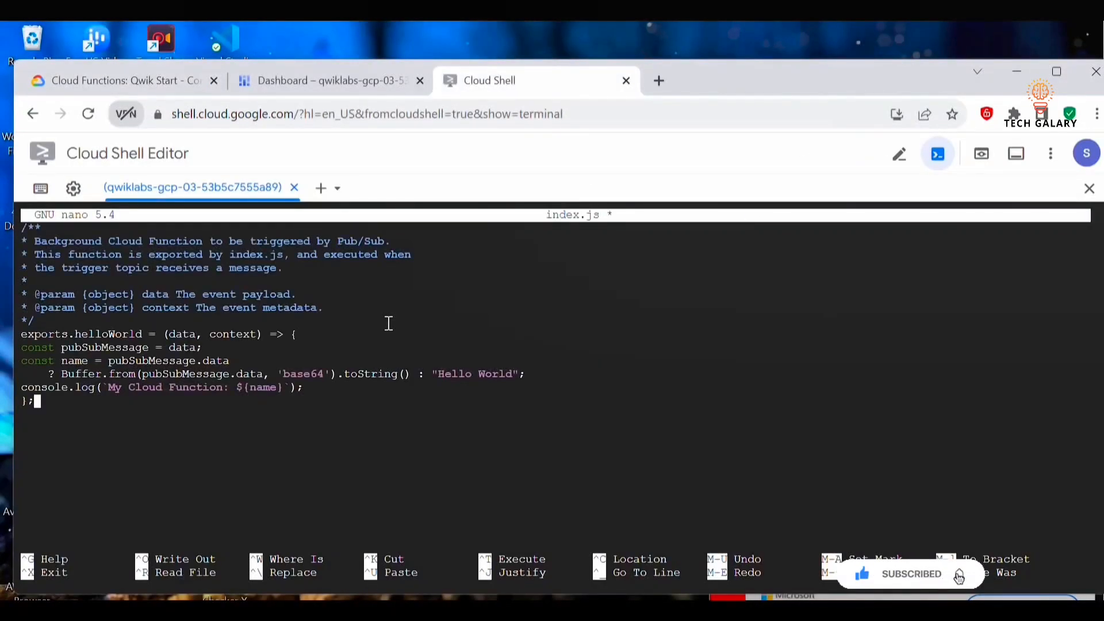
{"action": "key", "text": "ctrl+x"}
{"action": "key", "text": "y"}
{"action": "key", "text": "Return"}
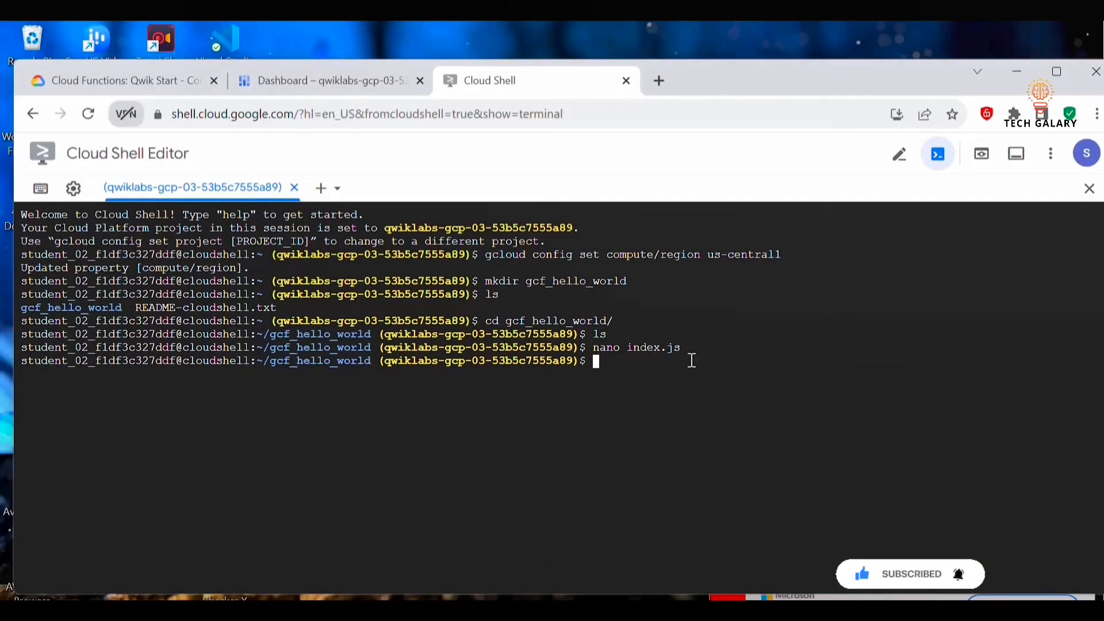
- Maximize the browser window and print the saved file in Cloud Shell with cat index.js
{"action": "key", "text": "super+Up"}
{"action": "type", "text": "cat index.js"}
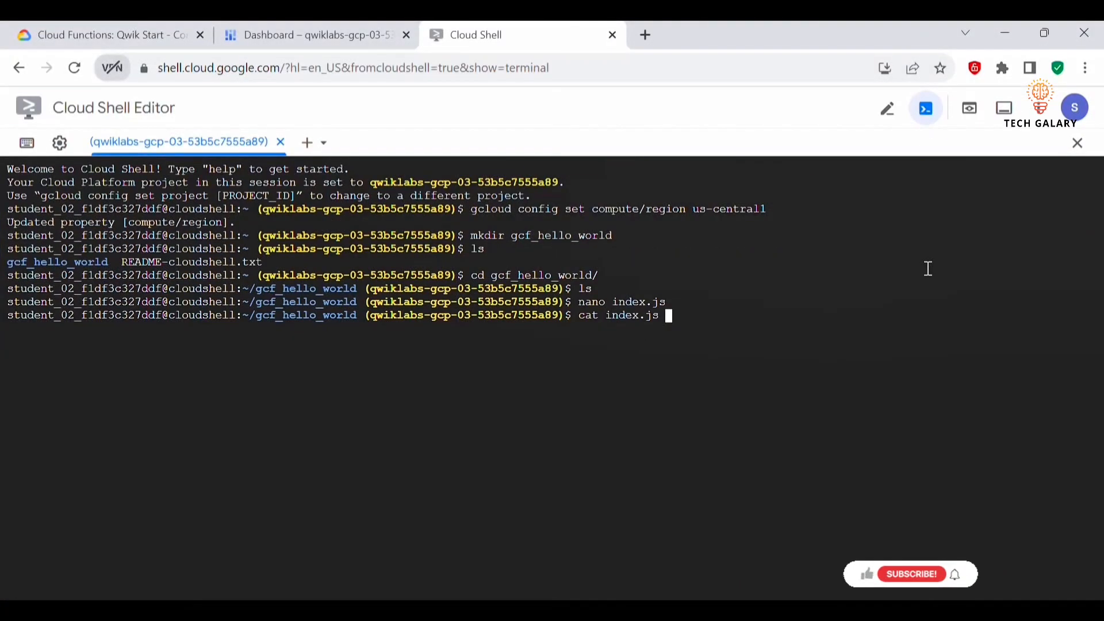
{"action": "key", "text": "Return"}
{"action": "left_click_drag", "start_coordinate": [41, 507], "coordinate": [8, 328]}
{"action": "left_click", "coordinate": [550, 399]}
- Examine Task 2 of the lab for the gsutil mb command and what its PROJECT_ID and BUCKET_NAME placeholders stand for
{"action": "key", "text": "ctrl+1"}
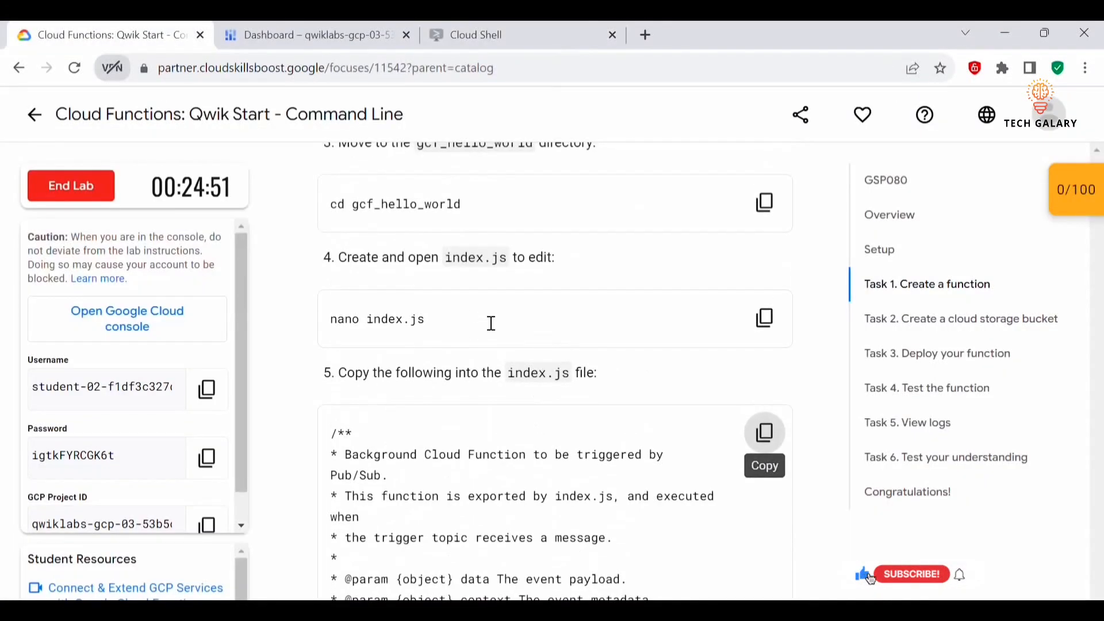
{"action": "scroll", "coordinate": [535, 450], "scroll_direction": "down", "scroll_amount": 10}
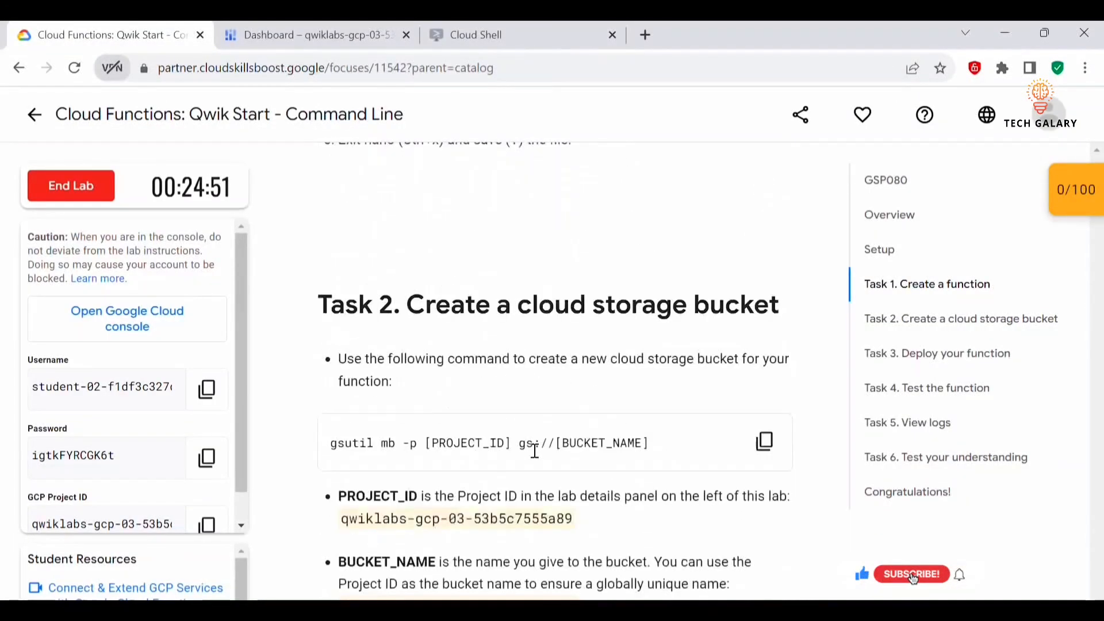
{"action": "scroll", "coordinate": [535, 451], "scroll_direction": "up", "scroll_amount": 1}
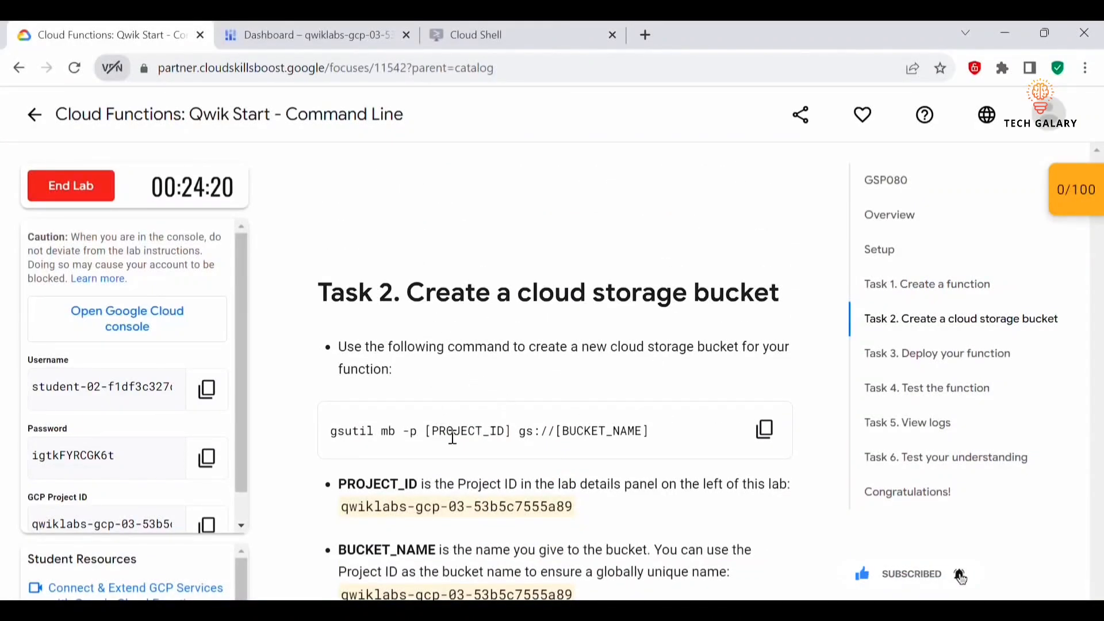
{"action": "scroll", "coordinate": [575, 380], "scroll_direction": "down", "scroll_amount": 3}
{"action": "left_click", "coordinate": [765, 255]}
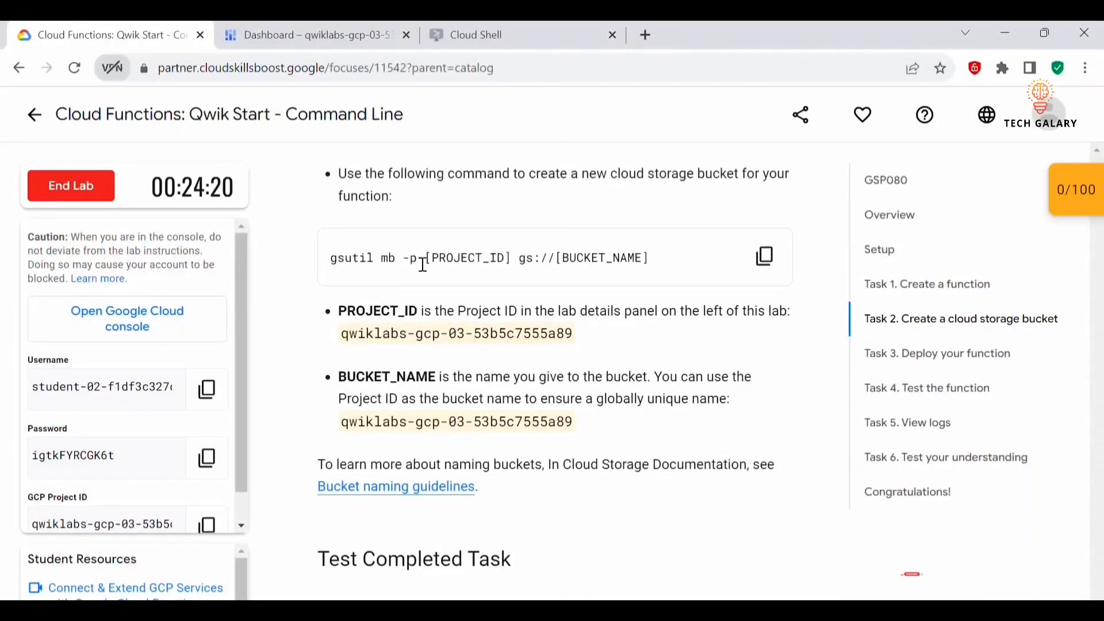
{"action": "left_click_drag", "start_coordinate": [425, 258], "coordinate": [332, 259]}
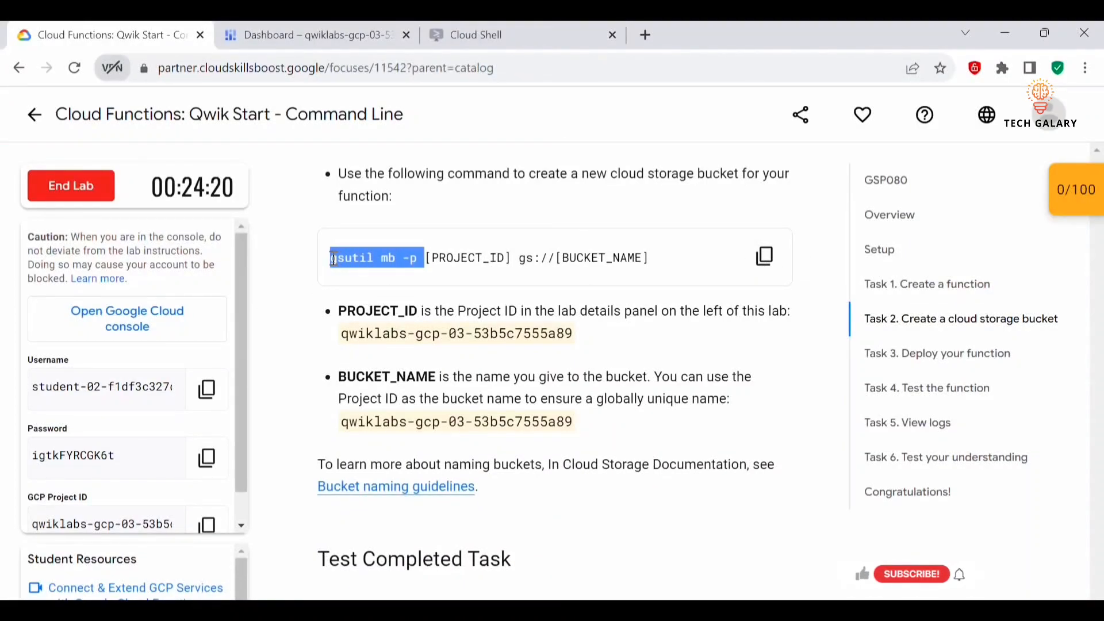
{"action": "left_click_drag", "start_coordinate": [374, 258], "coordinate": [331, 252]}
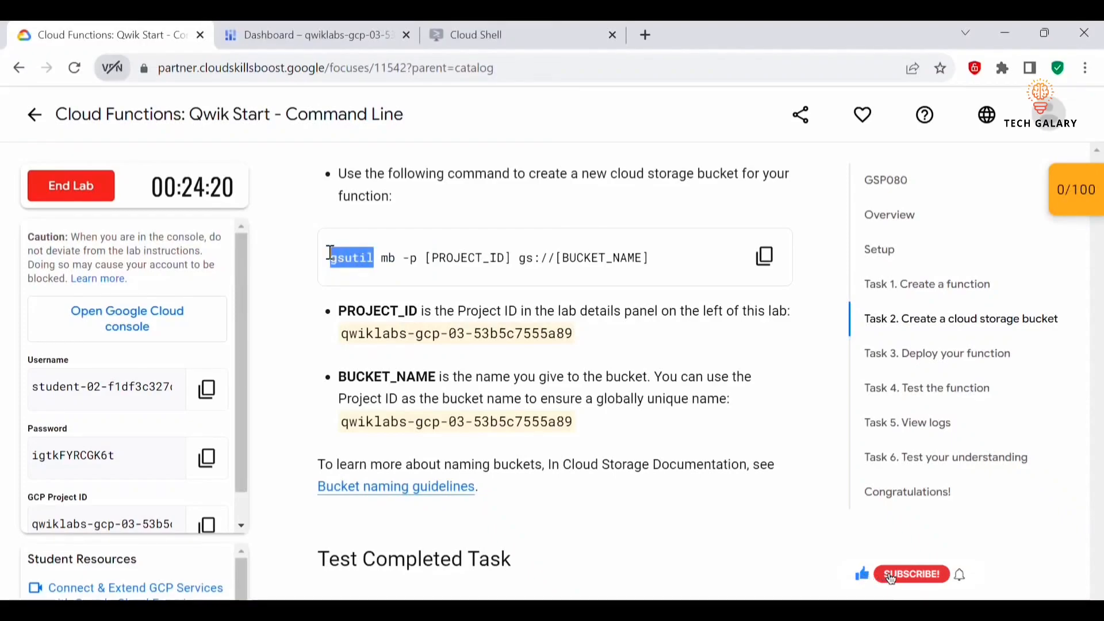
{"action": "double_click", "coordinate": [387, 257]}
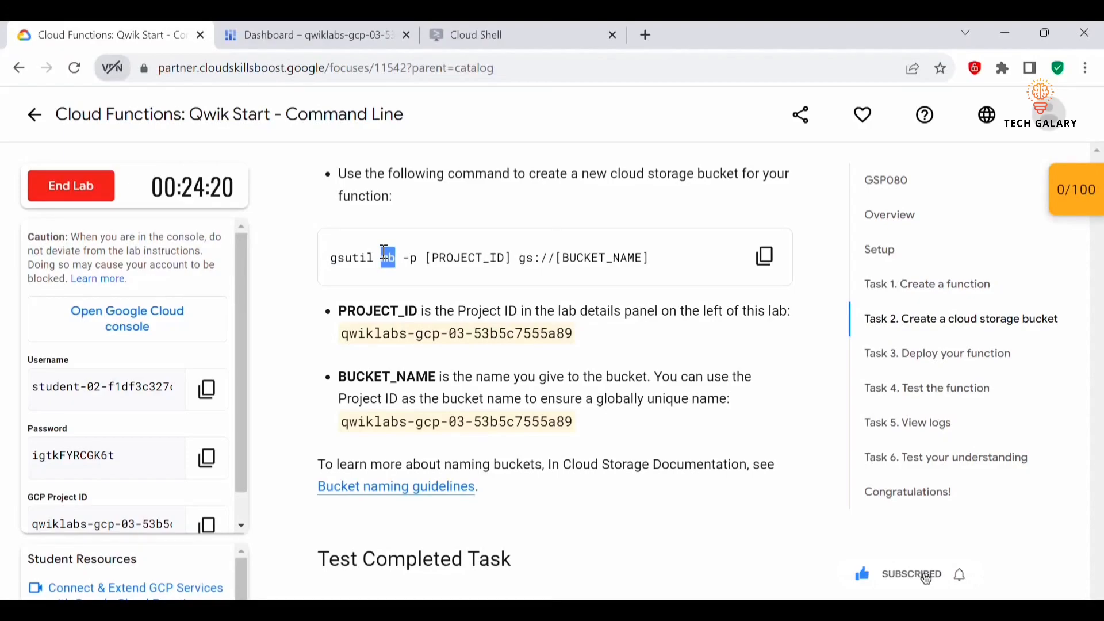
{"action": "left_click_drag", "start_coordinate": [425, 256], "coordinate": [620, 257]}
{"action": "left_click", "coordinate": [656, 258]}
{"action": "double_click", "coordinate": [374, 310]}
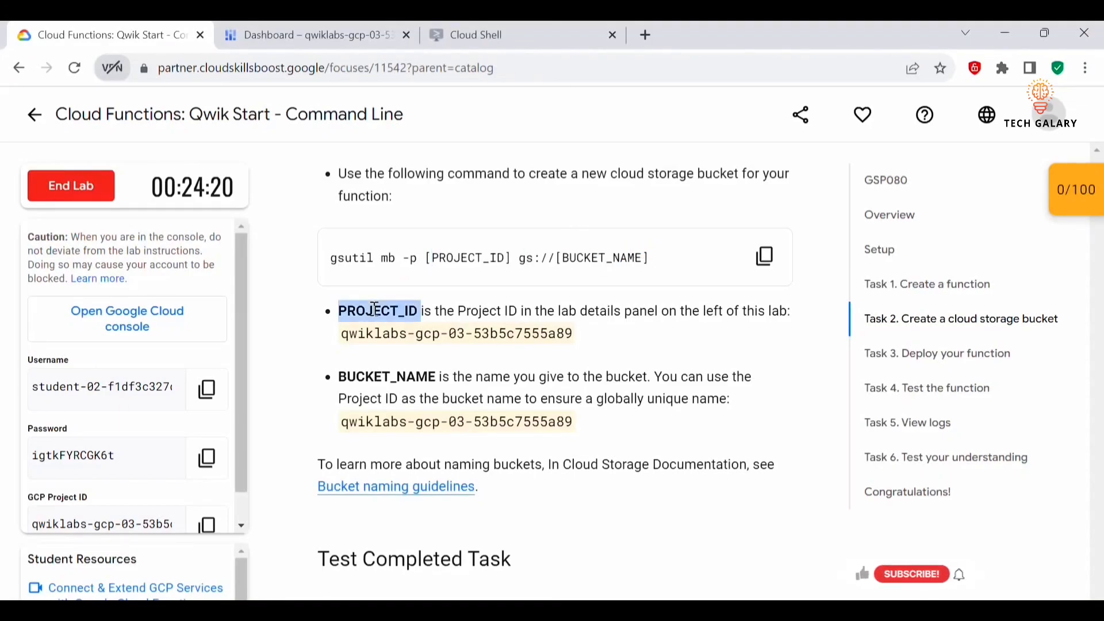
{"action": "double_click", "coordinate": [374, 333]}
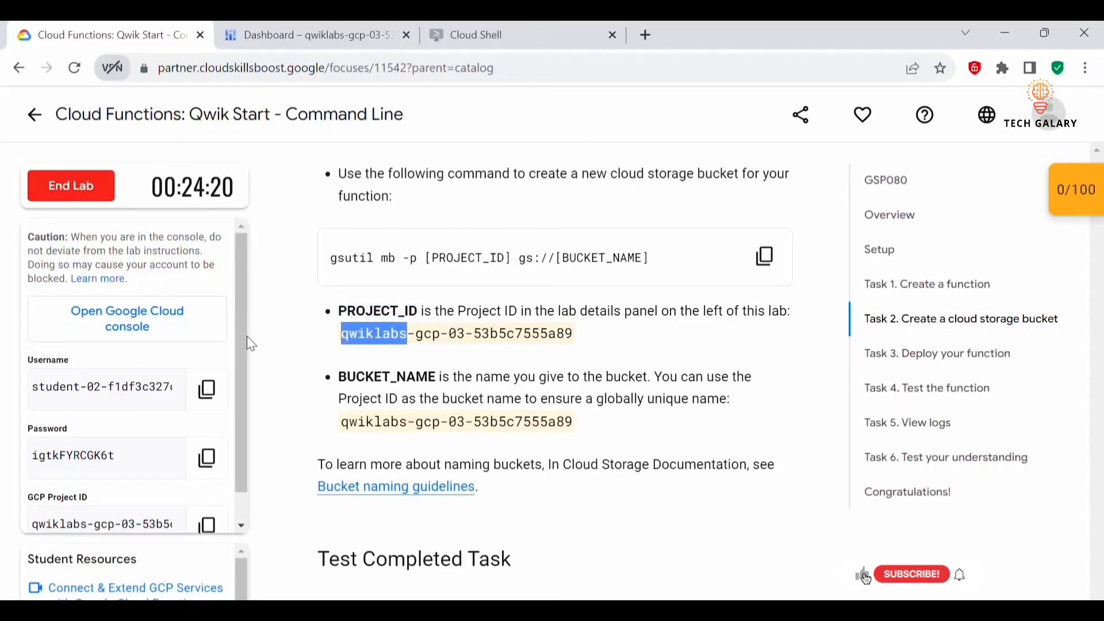
{"action": "scroll", "coordinate": [119, 500], "scroll_direction": "down", "scroll_amount": 1}
{"action": "left_click_drag", "start_coordinate": [171, 492], "coordinate": [20, 494]}
{"action": "left_click_drag", "start_coordinate": [541, 335], "coordinate": [414, 325]}
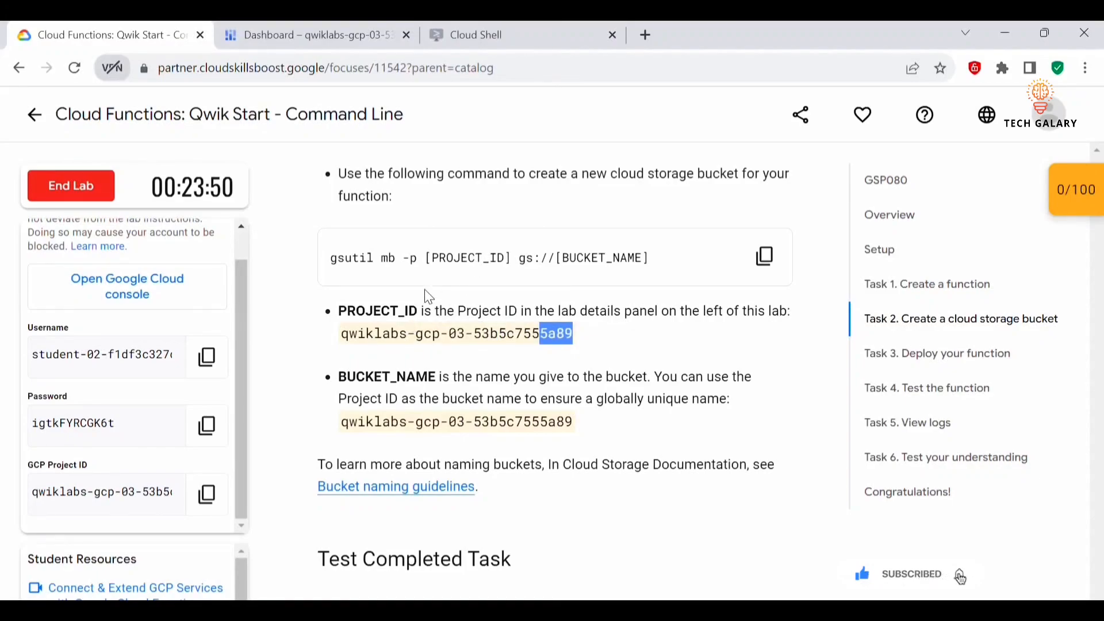
{"action": "double_click", "coordinate": [466, 258]}
{"action": "left_click_drag", "start_coordinate": [575, 336], "coordinate": [340, 335]}
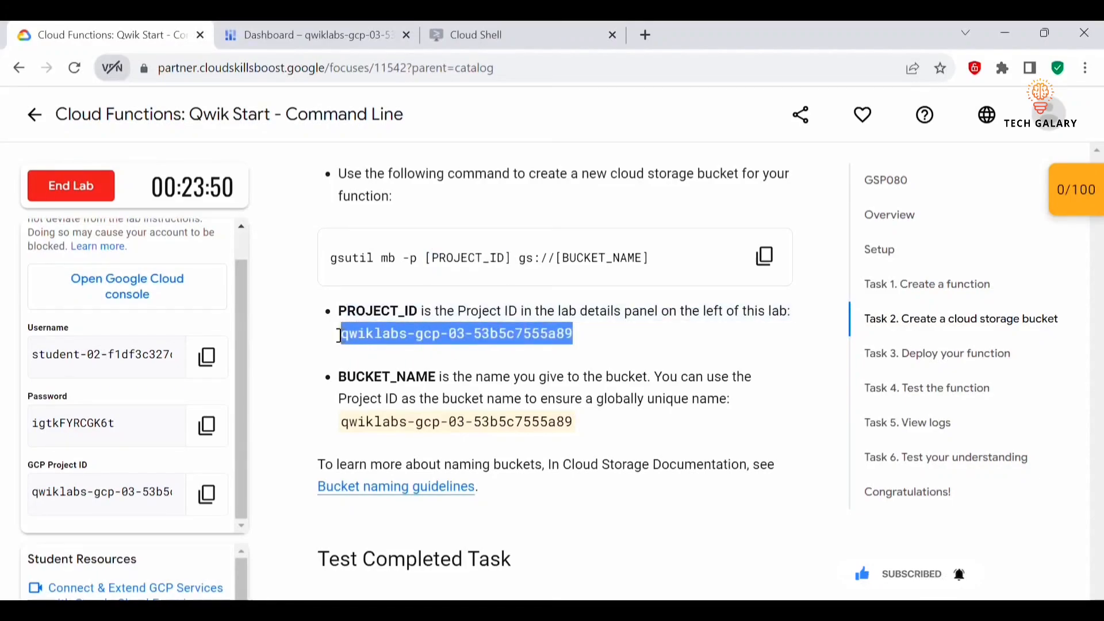
{"action": "double_click", "coordinate": [574, 258]}
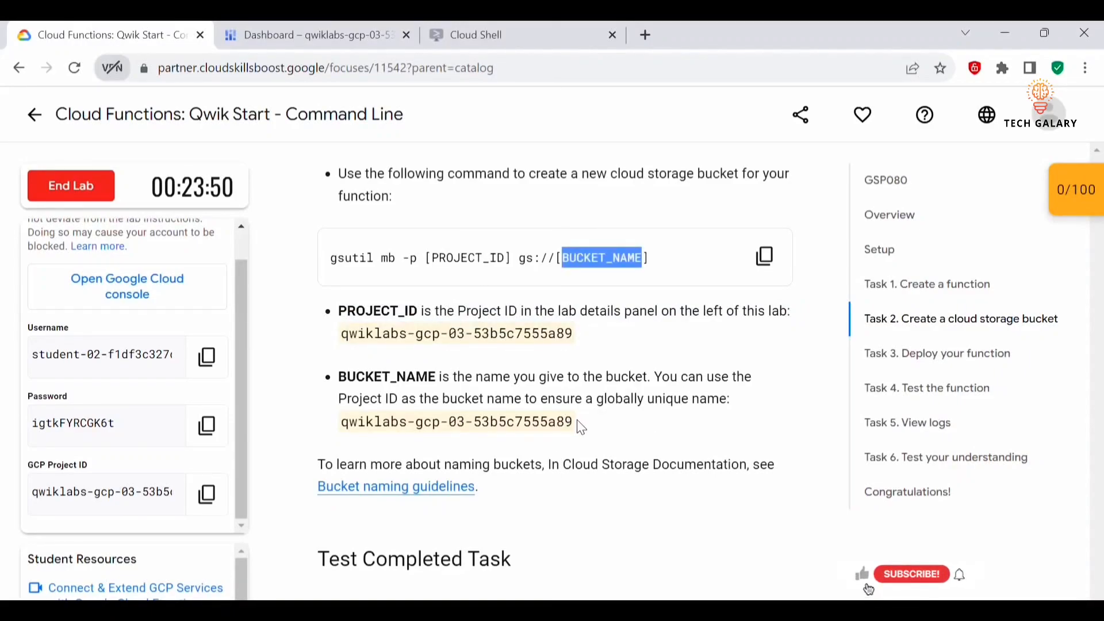
- Copy the gsutil mb command from Task 2, clear the Cloud Shell terminal and paste the command at the prompt
{"action": "left_click", "coordinate": [767, 257]}
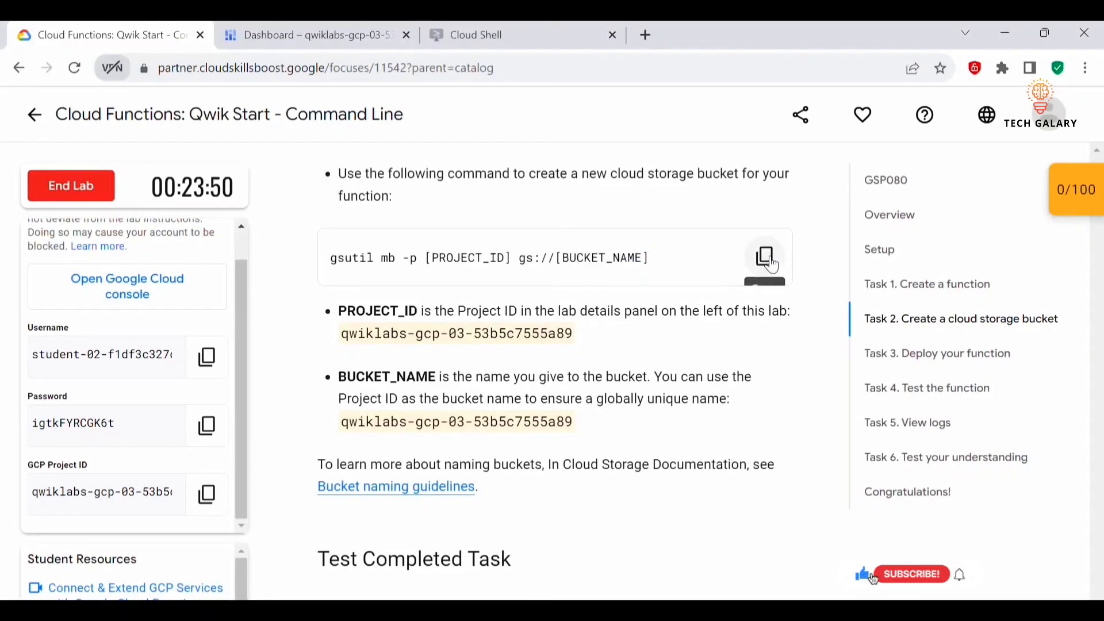
{"action": "left_click", "coordinate": [772, 265]}
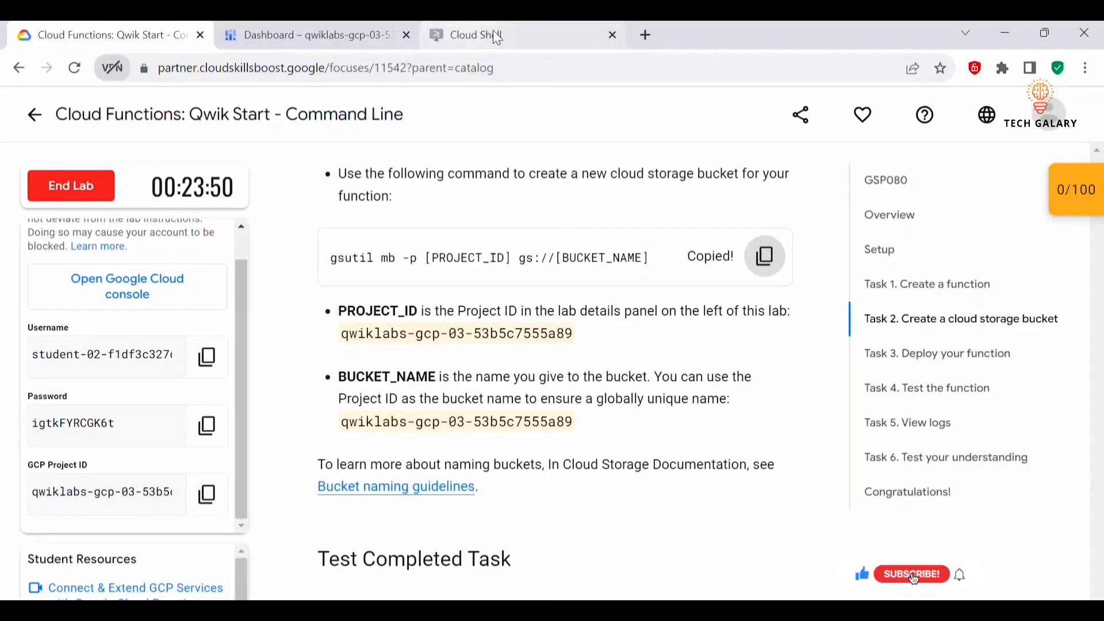
{"action": "left_click", "coordinate": [498, 38]}
{"action": "type", "text": "clear"}
{"action": "key", "text": "Return"}
{"action": "key", "text": "ctrl+v"}
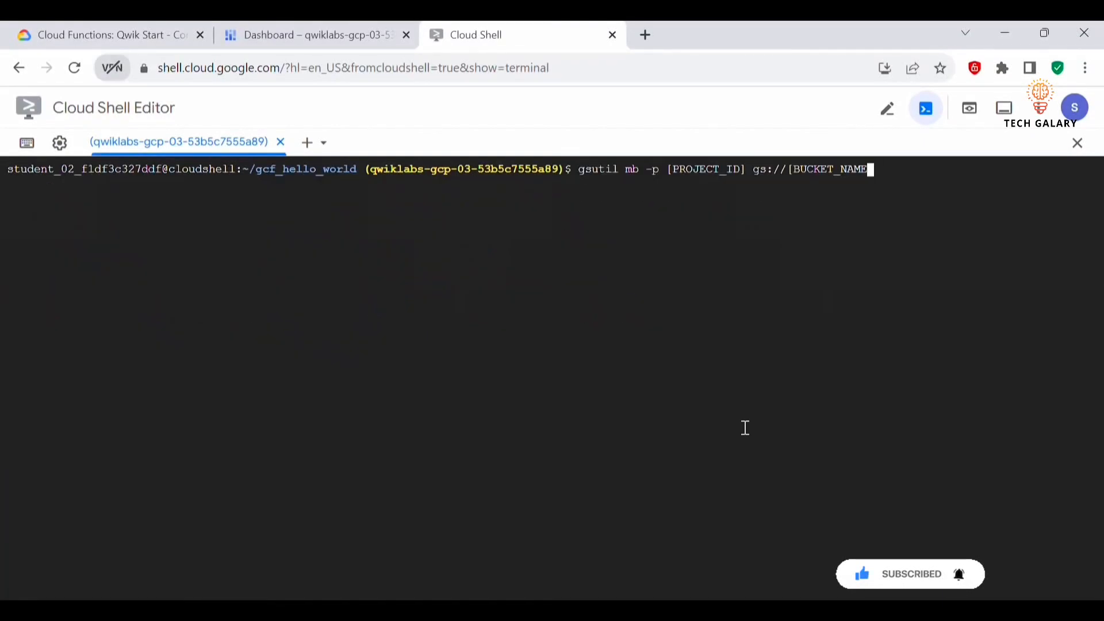
- Replace the [BUCKET_NAME] placeholder in the gsutil mb command with qwiklabs-gcp-03-53b5c7555a89, copied from the lab
{"action": "key", "text": "BackSpace"}
{"action": "key", "text": "BackSpace"}
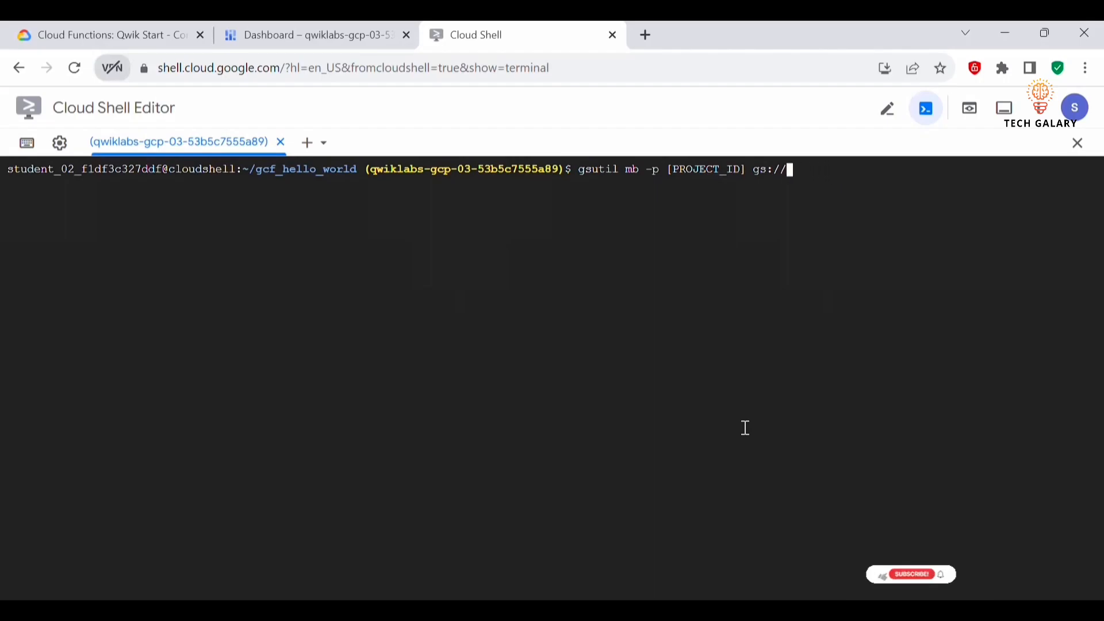
{"action": "left_click", "coordinate": [119, 35]}
{"action": "left_click_drag", "start_coordinate": [580, 426], "coordinate": [346, 422]}
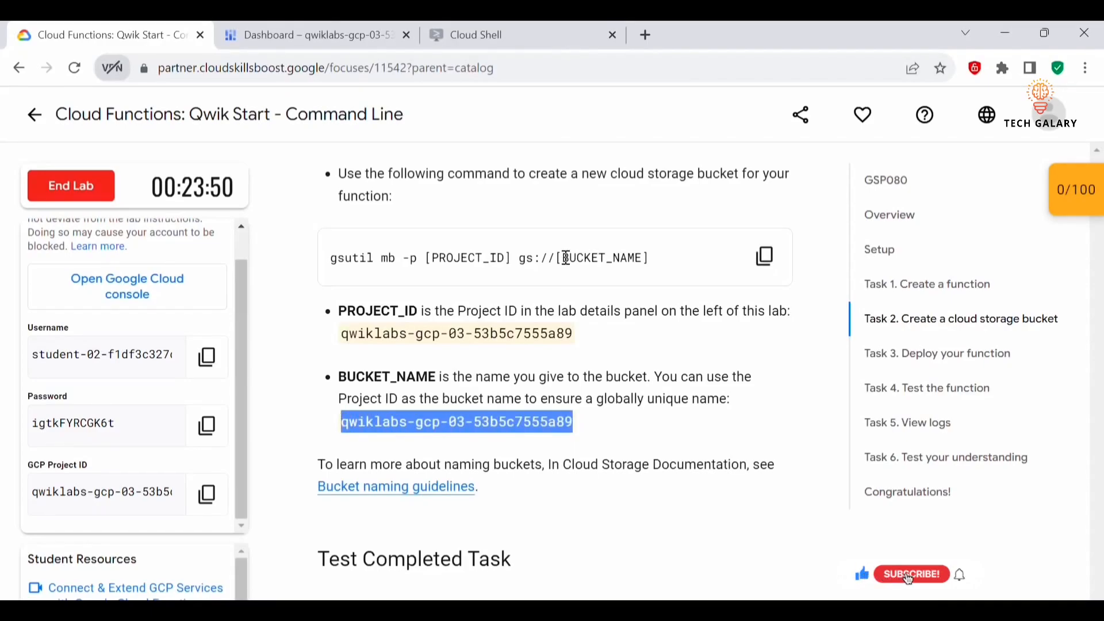
{"action": "left_click", "coordinate": [462, 33]}
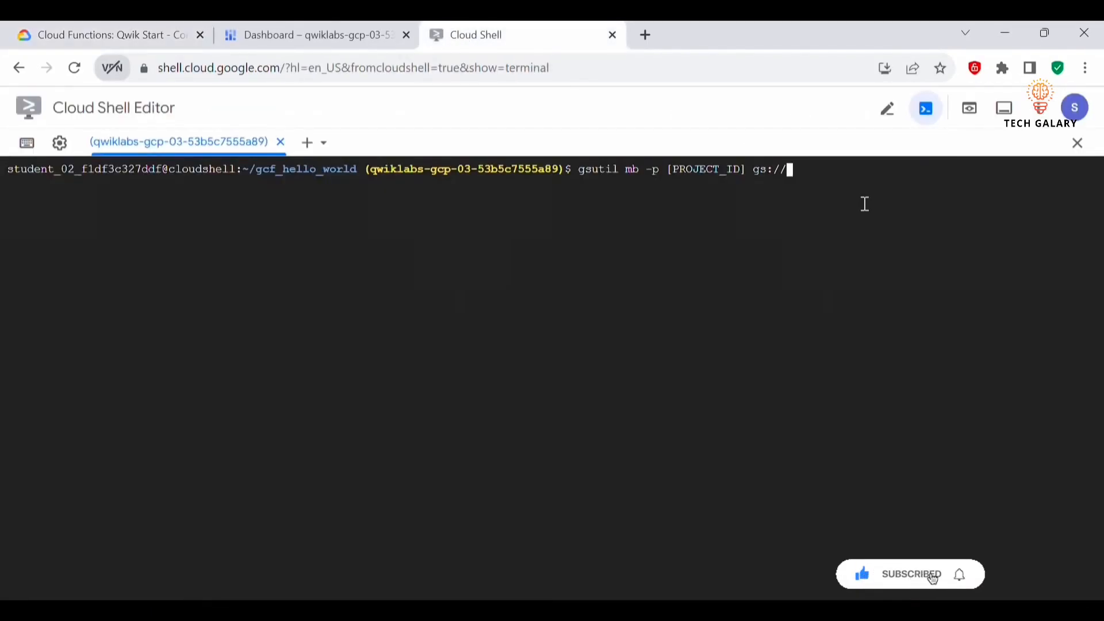
{"action": "key", "text": "ctrl+v"}
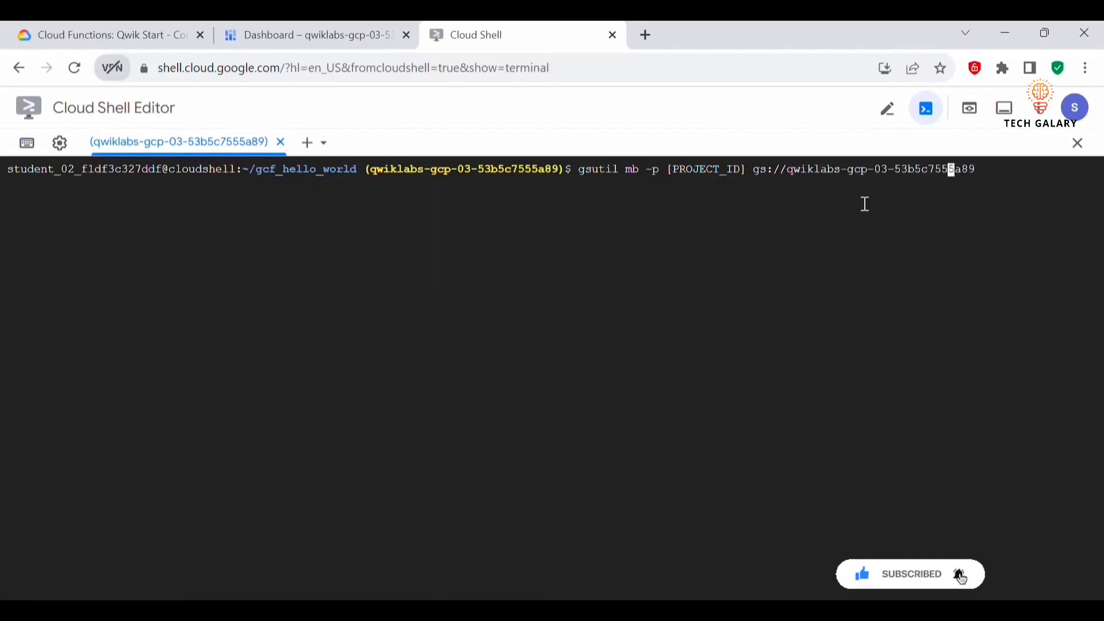
- Replace the [PROJECT_ID] placeholder with qwiklabs-gcp-03-53b5c7555a89 and run the gsutil mb command to create the storage bucket
{"action": "key", "text": "Left"}
{"action": "key", "text": "Left"}
{"action": "key", "text": "Left"}
{"action": "key", "text": "Left"}
{"action": "key", "text": "Left"}
{"action": "key", "text": "Left"}
{"action": "key", "text": "Left"}
{"action": "key", "text": "Left"}
{"action": "key", "text": "Left"}
{"action": "key", "text": "Left"}
{"action": "key", "text": "Left"}
{"action": "key", "text": "Left"}
{"action": "key", "text": "Left"}
{"action": "key", "text": "Left"}
{"action": "key", "text": "Left"}
{"action": "key", "text": "Left"}
{"action": "key", "text": "Left"}
{"action": "key", "text": "Left"}
{"action": "key", "text": "Left"}
{"action": "key", "text": "BackSpace"}
{"action": "key", "text": "BackSpace"}
{"action": "key", "text": "BackSpace"}
{"action": "key", "text": "BackSpace"}
{"action": "key", "text": "BackSpace"}
{"action": "key", "text": "BackSpace"}
{"action": "key", "text": "BackSpace"}
{"action": "key", "text": "BackSpace"}
{"action": "key", "text": "BackSpace"}
{"action": "key", "text": "BackSpace"}
{"action": "key", "text": "BackSpace"}
{"action": "key", "text": "ctrl+v"}
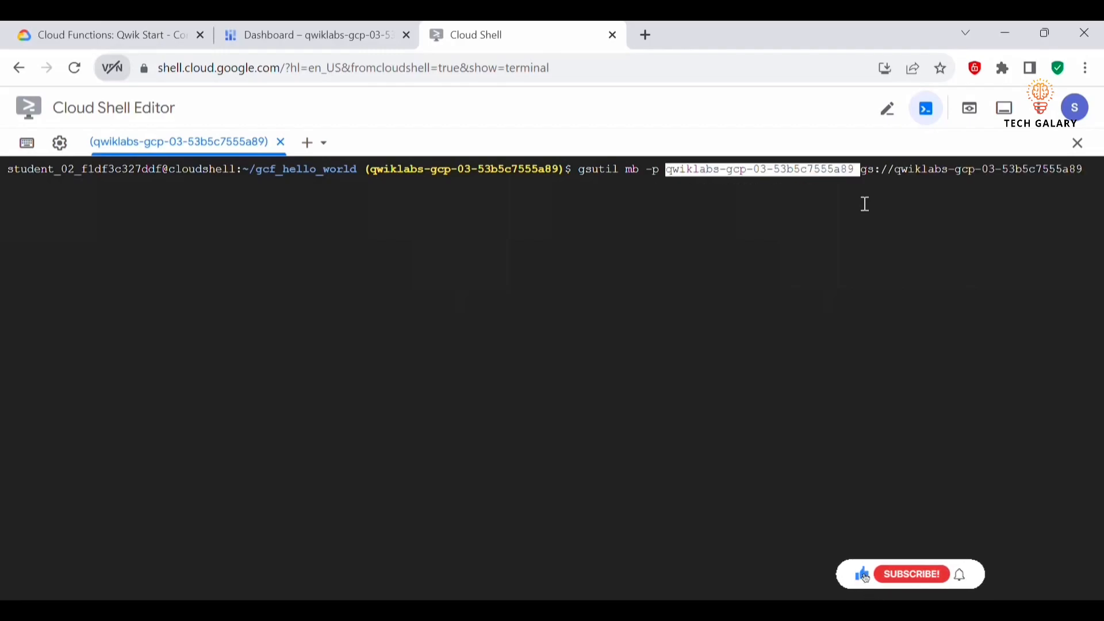
{"action": "key", "text": "Right"}
{"action": "key", "text": "Right"}
{"action": "key", "text": "Right"}
{"action": "key", "text": "Right"}
{"action": "key", "text": "Right"}
{"action": "key", "text": "Right"}
{"action": "key", "text": "Right"}
{"action": "key", "text": "Right"}
{"action": "key", "text": "Right"}
{"action": "key", "text": "Right"}
{"action": "key", "text": "Right"}
{"action": "key", "text": "Right"}
{"action": "key", "text": "Right"}
{"action": "key", "text": "Return"}
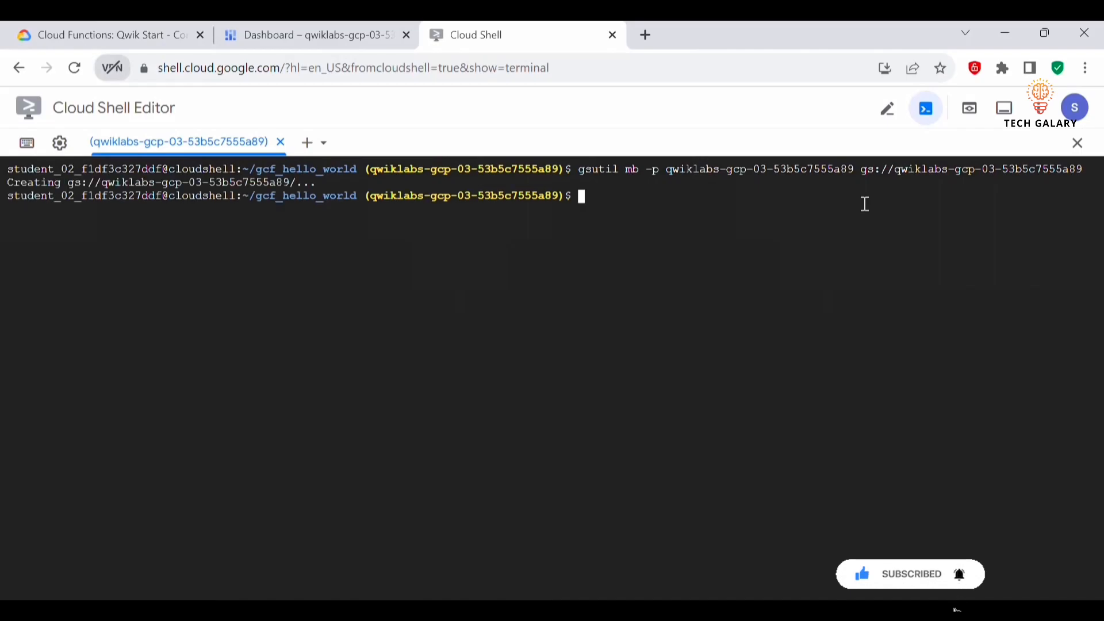
- Check the lab progress for the "Create a cloud storage bucket" task
{"action": "left_click", "coordinate": [92, 34]}
{"action": "scroll", "coordinate": [565, 328], "scroll_direction": "down", "scroll_amount": 3}
{"action": "scroll", "coordinate": [565, 327], "scroll_direction": "down", "scroll_amount": 2}
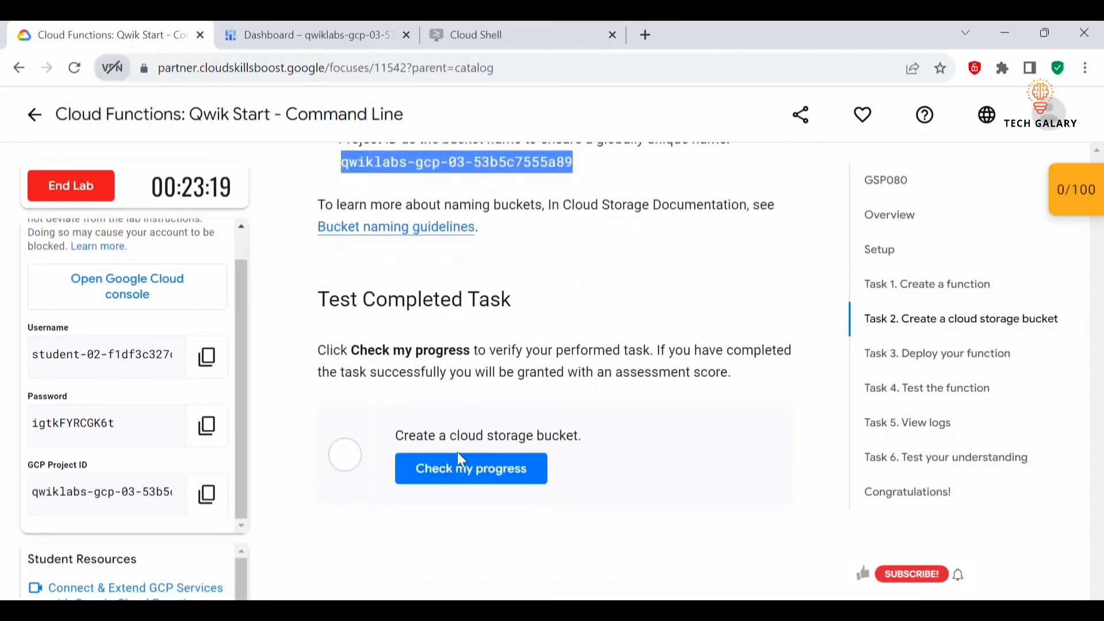
{"action": "left_click", "coordinate": [476, 474]}
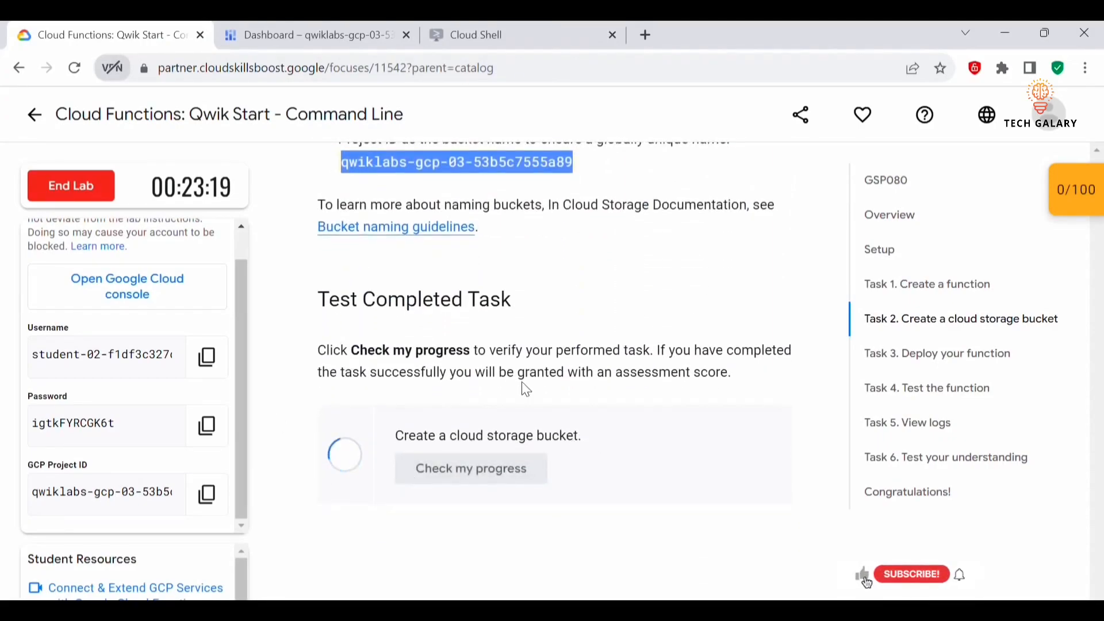
- Examine Task 3 of the lab for the trigger options and the gcloud functions deploy helloWorld command
{"action": "scroll", "coordinate": [642, 477], "scroll_direction": "down", "scroll_amount": 5}
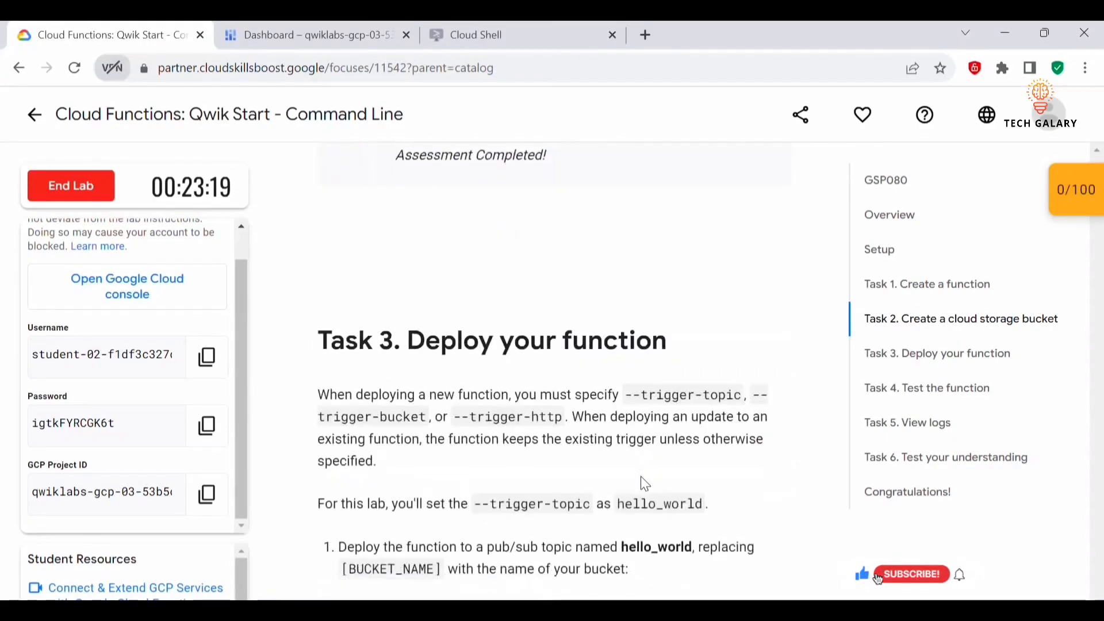
{"action": "scroll", "coordinate": [637, 478], "scroll_direction": "down", "scroll_amount": 4}
{"action": "scroll", "coordinate": [609, 473], "scroll_direction": "up", "scroll_amount": 3}
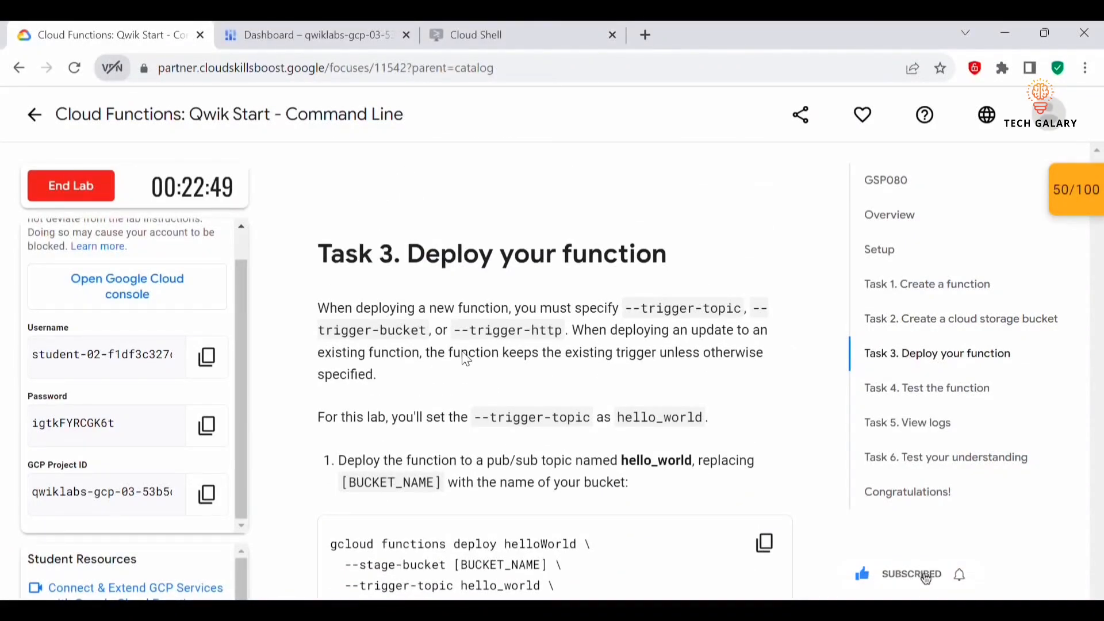
{"action": "scroll", "coordinate": [463, 218], "scroll_direction": "down", "scroll_amount": 2}
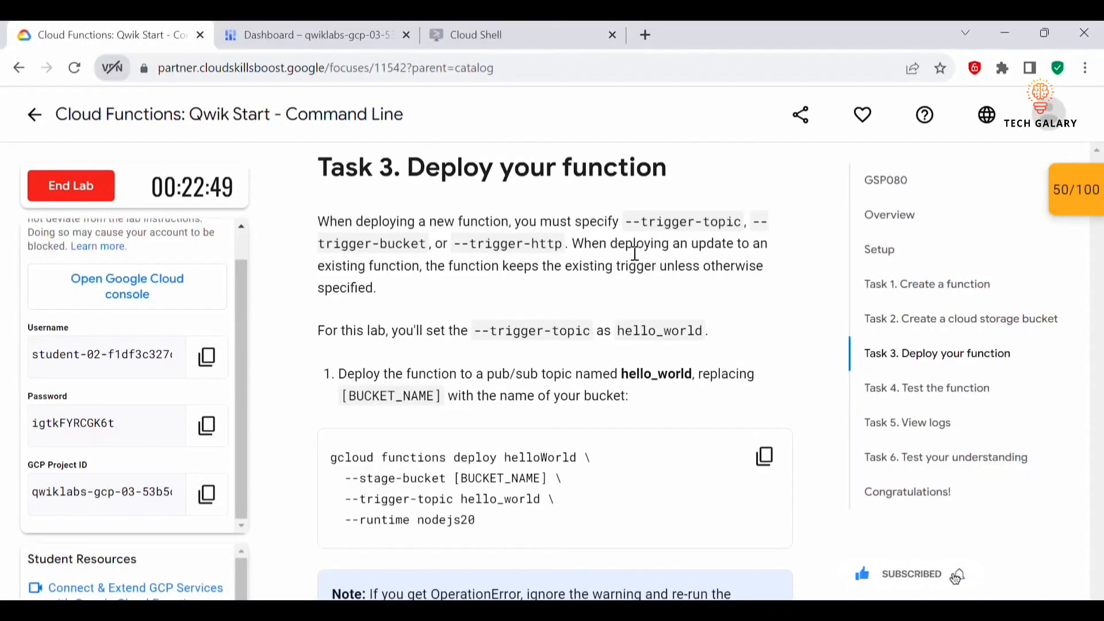
{"action": "left_click_drag", "start_coordinate": [627, 222], "coordinate": [742, 223]}
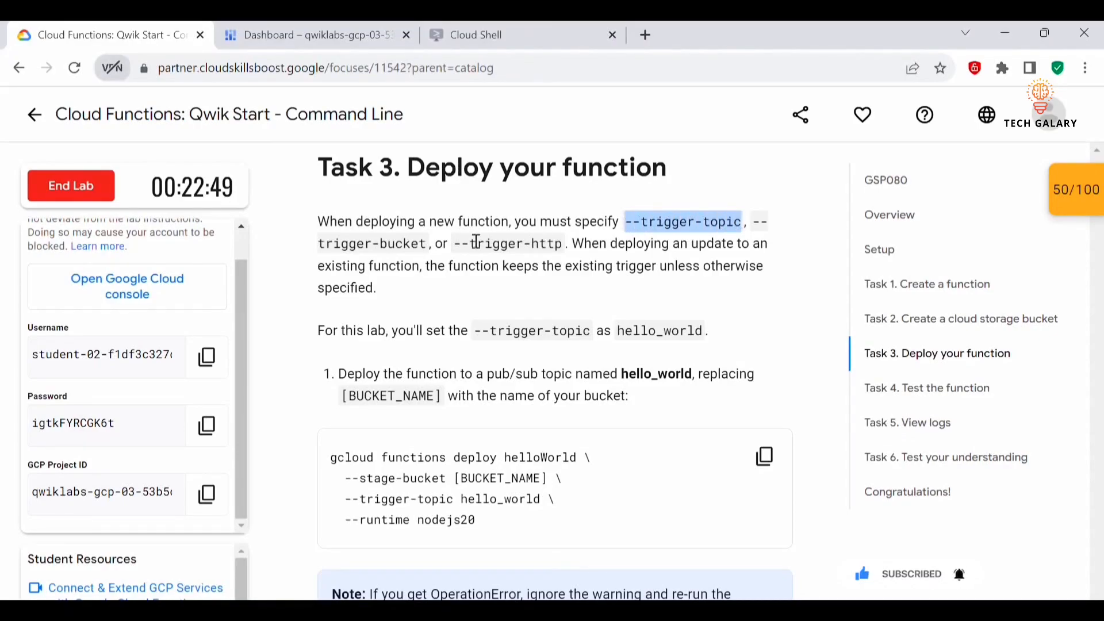
{"action": "left_click_drag", "start_coordinate": [320, 238], "coordinate": [428, 240]}
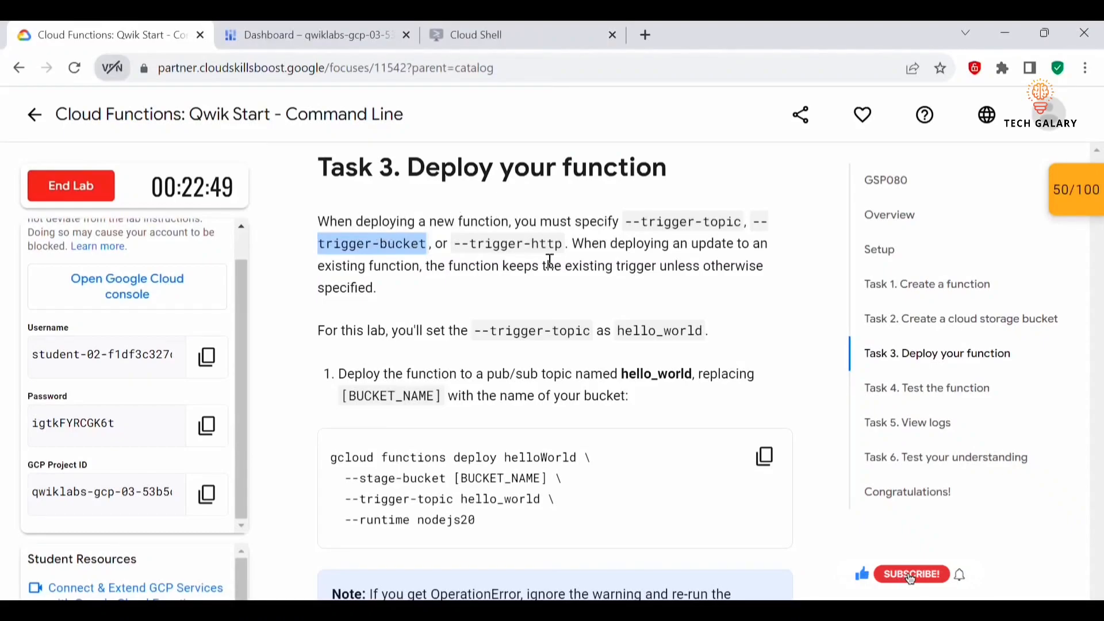
{"action": "left_click", "coordinate": [537, 239]}
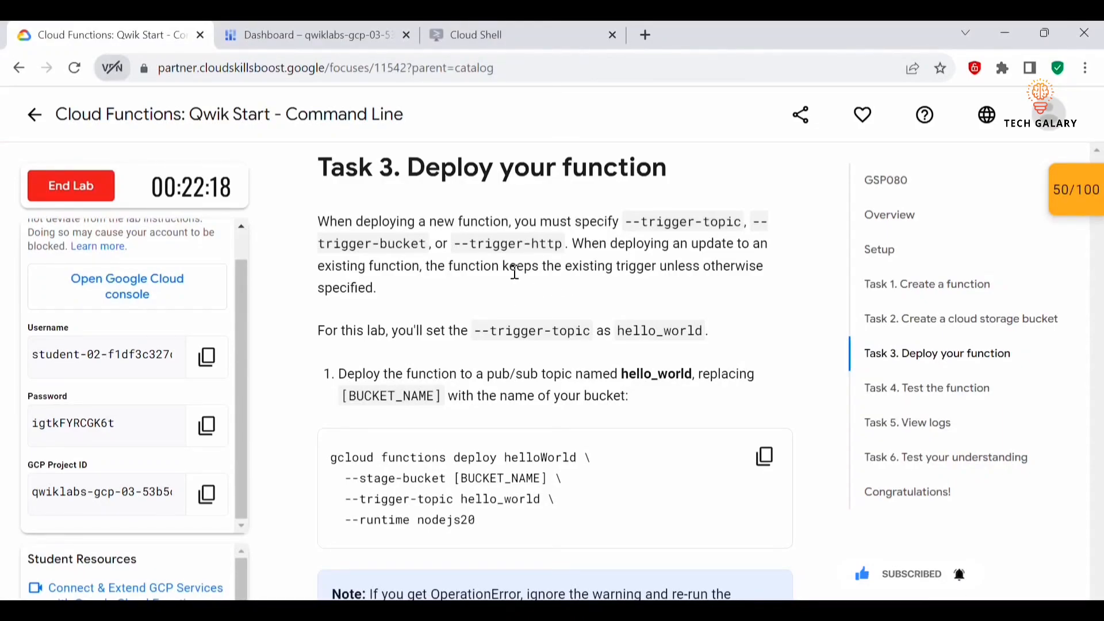
{"action": "scroll", "coordinate": [515, 273], "scroll_direction": "down", "scroll_amount": 2}
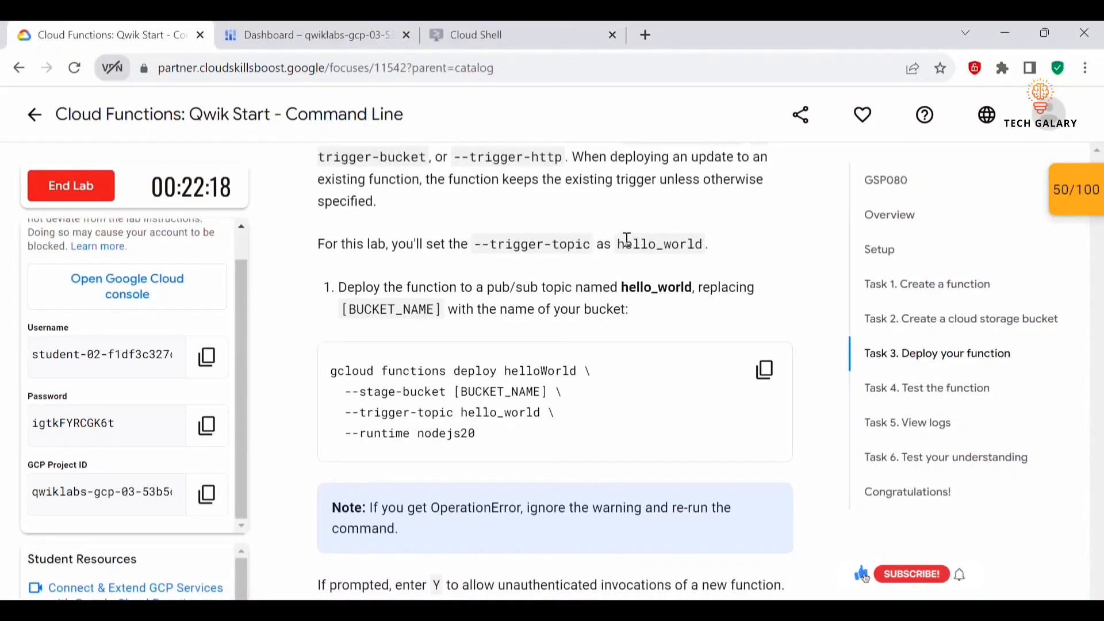
- Examine the hello_world trigger topic and the parts of the gcloud functions deploy helloWorld command in Task 3
{"action": "left_click_drag", "start_coordinate": [622, 250], "coordinate": [727, 244]}
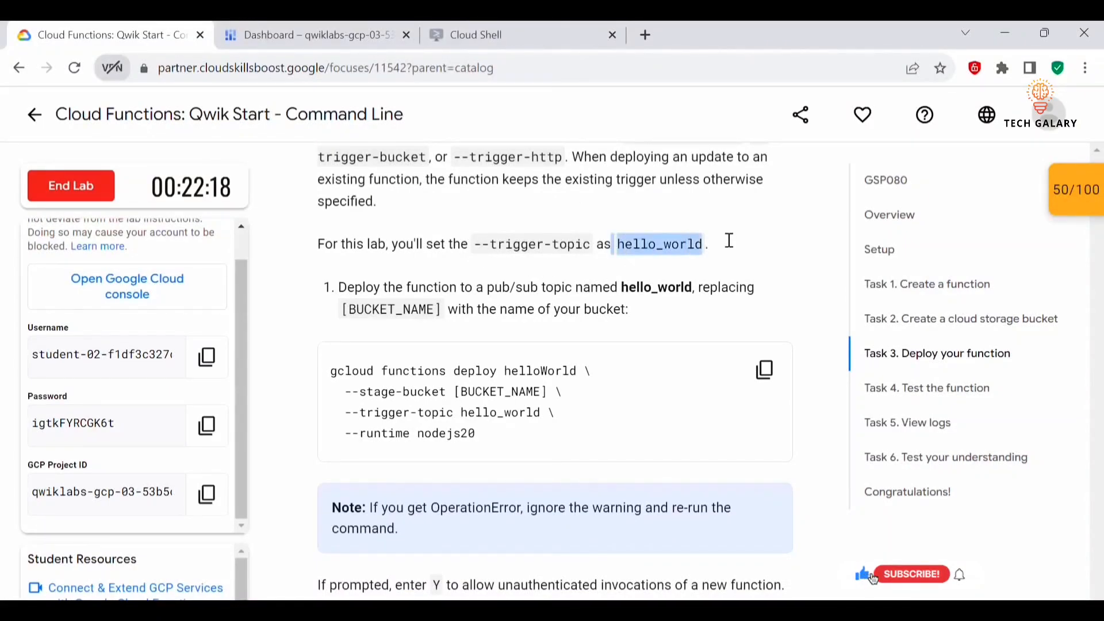
{"action": "left_click", "coordinate": [553, 280]}
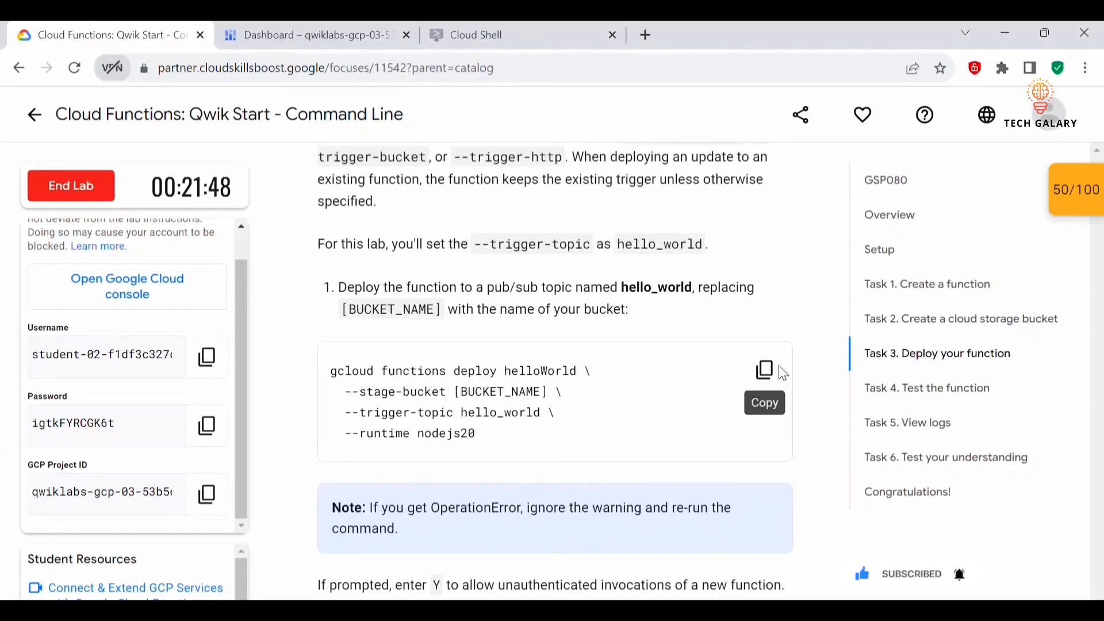
{"action": "left_click", "coordinate": [765, 369]}
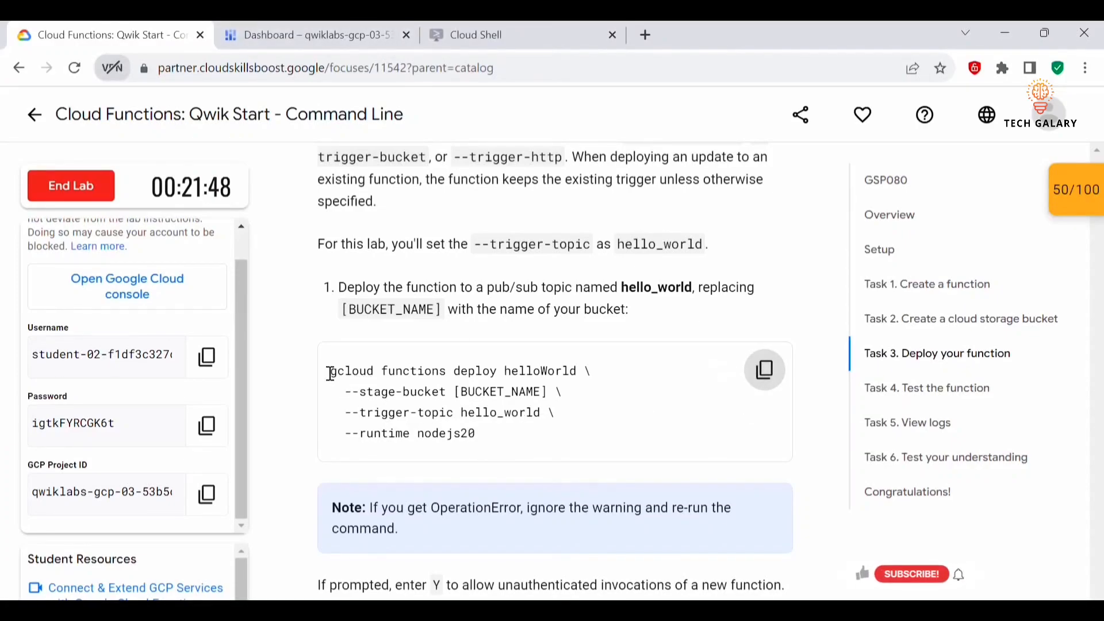
{"action": "left_click_drag", "start_coordinate": [333, 371], "coordinate": [424, 371]}
{"action": "double_click", "coordinate": [426, 371]}
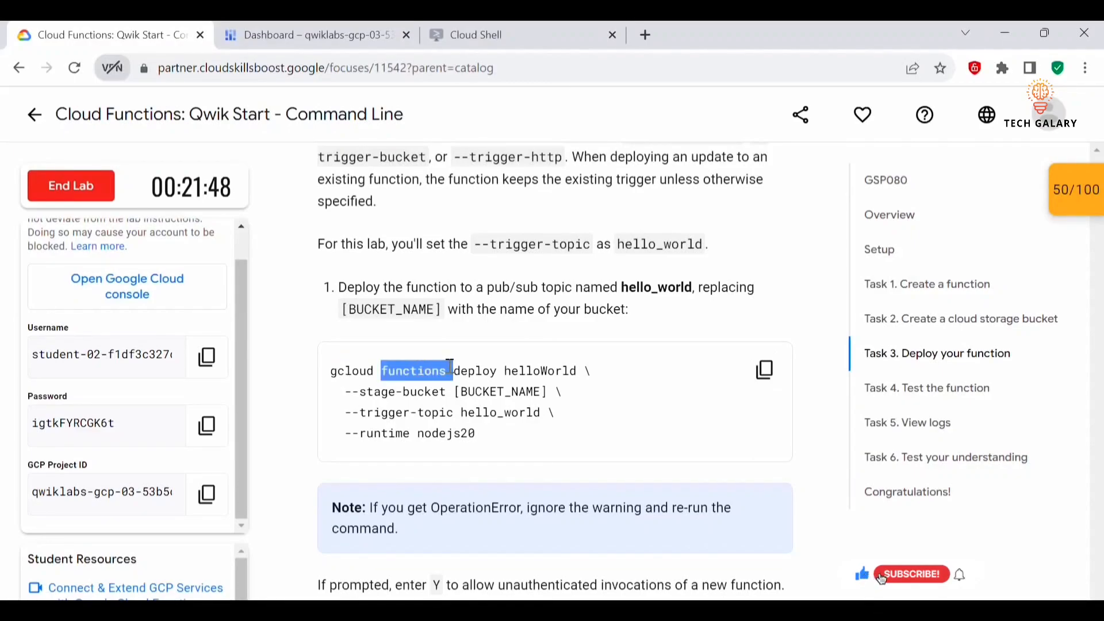
{"action": "double_click", "coordinate": [485, 370]}
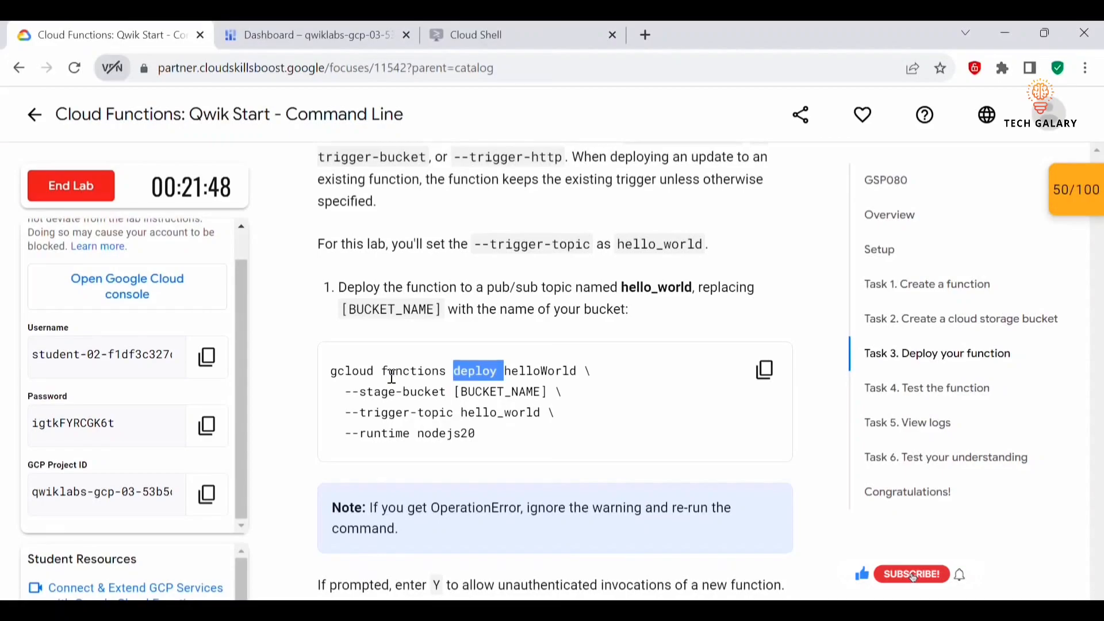
{"action": "double_click", "coordinate": [549, 372]}
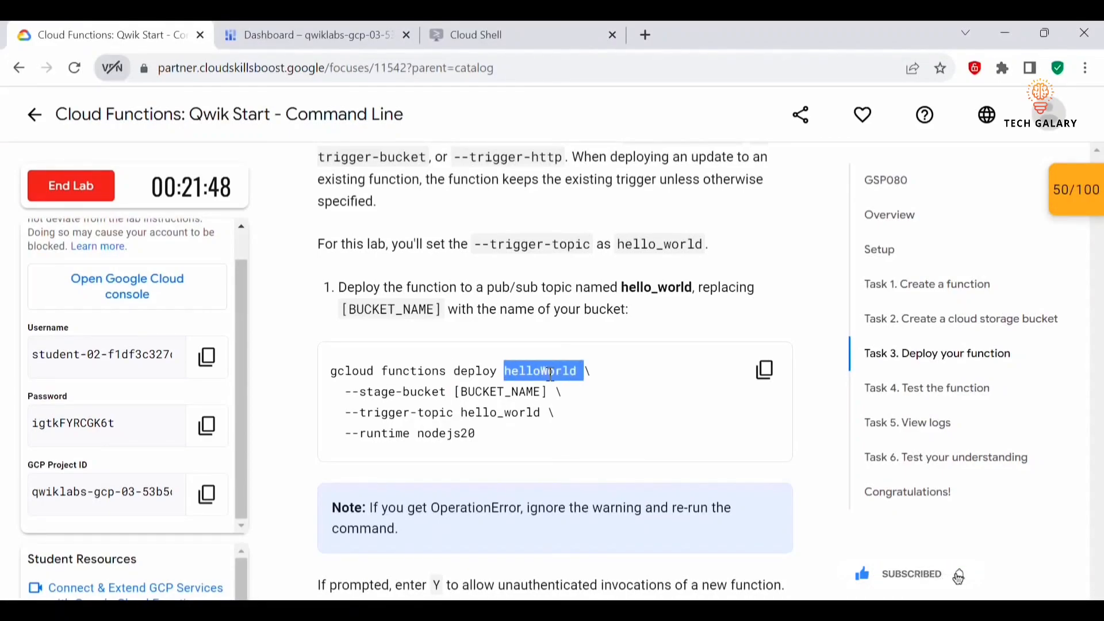
{"action": "double_click", "coordinate": [370, 393]}
{"action": "left_click", "coordinate": [436, 392]}
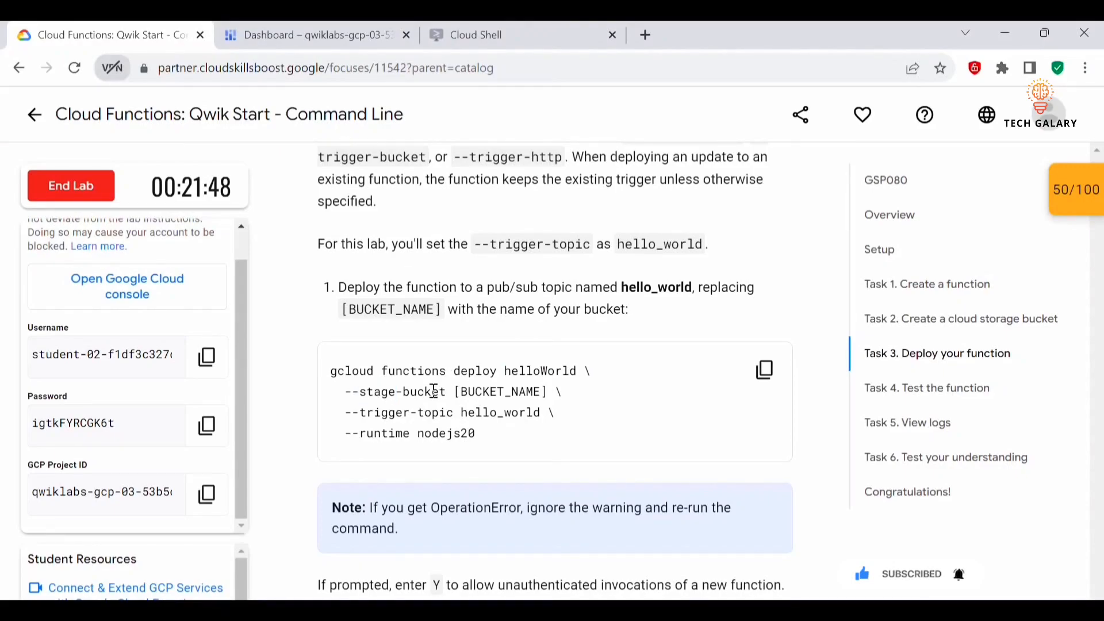
{"action": "left_click_drag", "start_coordinate": [455, 391], "coordinate": [544, 392]}
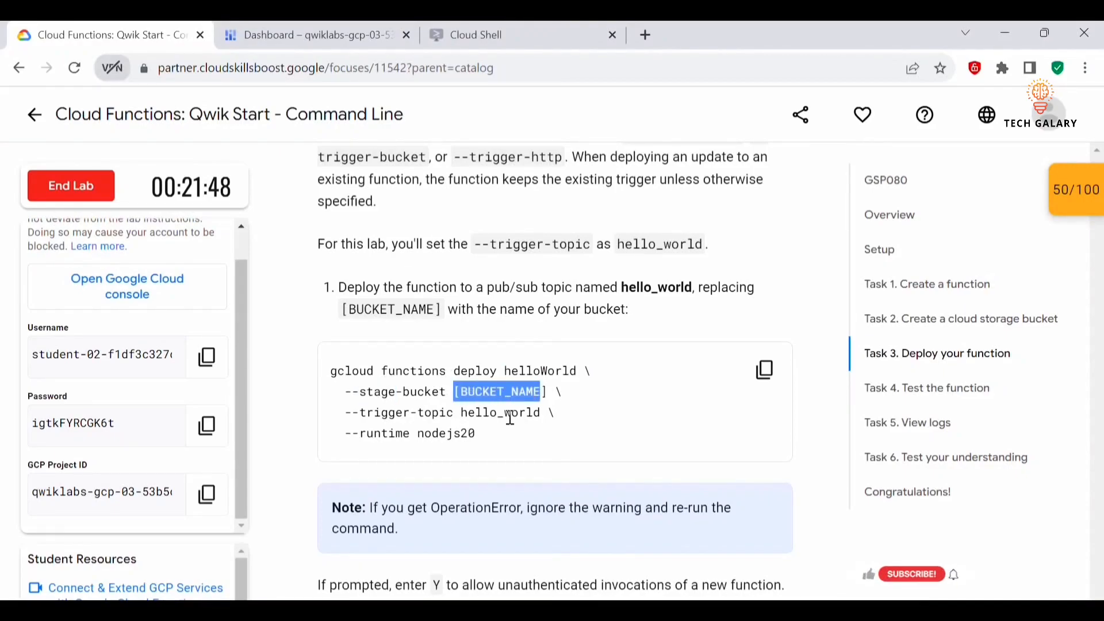
{"action": "left_click", "coordinate": [465, 414]}
{"action": "double_click", "coordinate": [465, 413]}
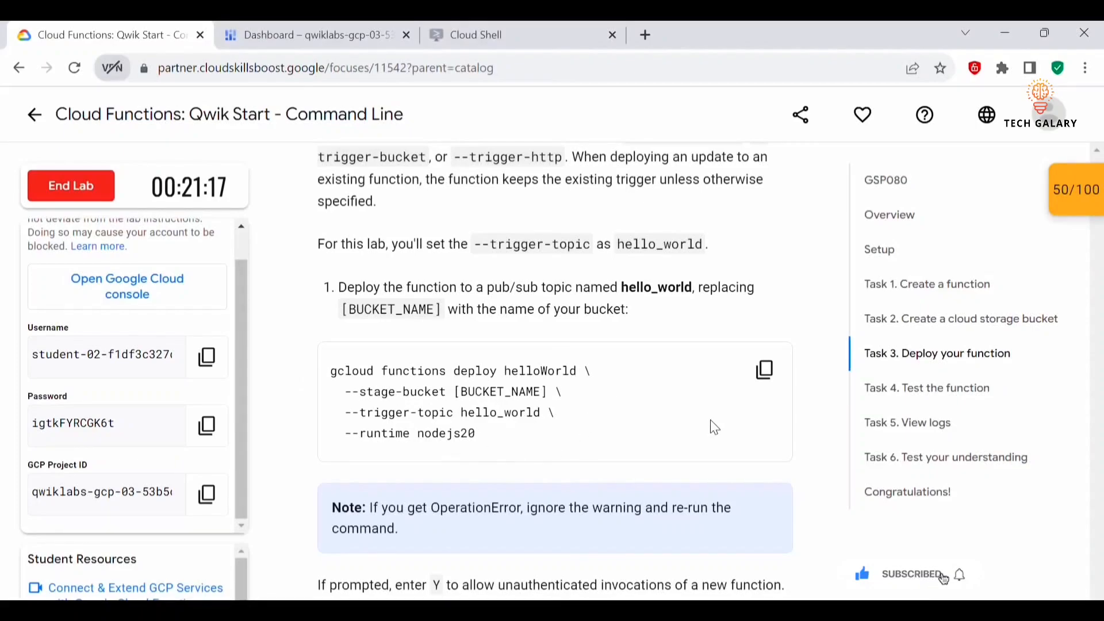
- Copy the gcloud functions deploy helloWorld command from the lab into Cloud Shell and remove its [BUCKET_NAME] placeholder
{"action": "left_click", "coordinate": [764, 369]}
{"action": "left_click", "coordinate": [502, 31]}
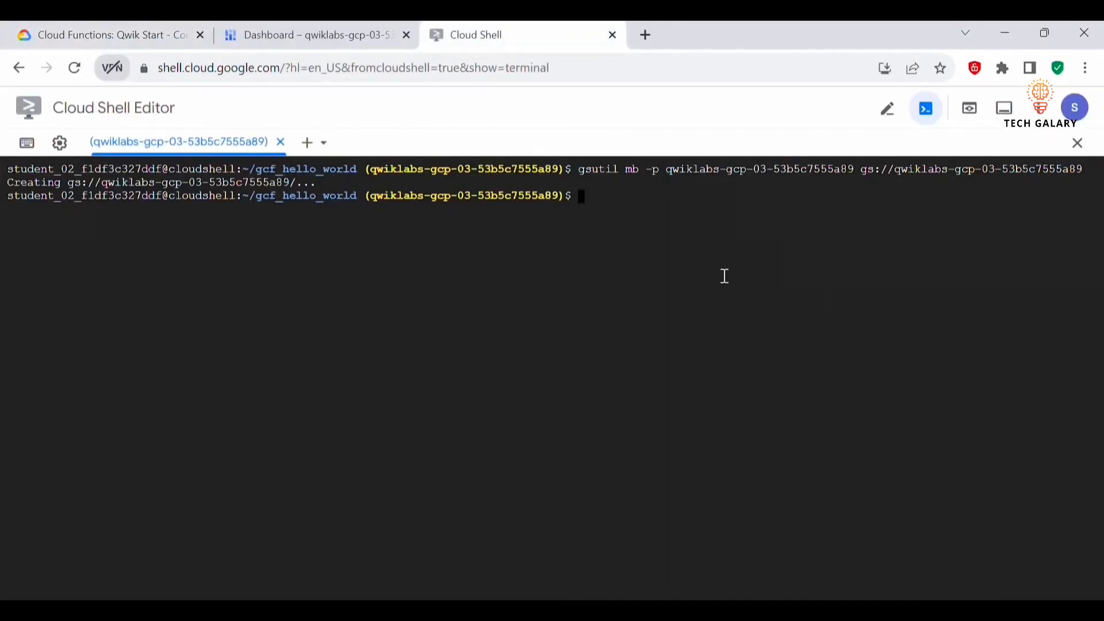
{"action": "key", "text": "ctrl+v"}
{"action": "key", "text": "Left"}
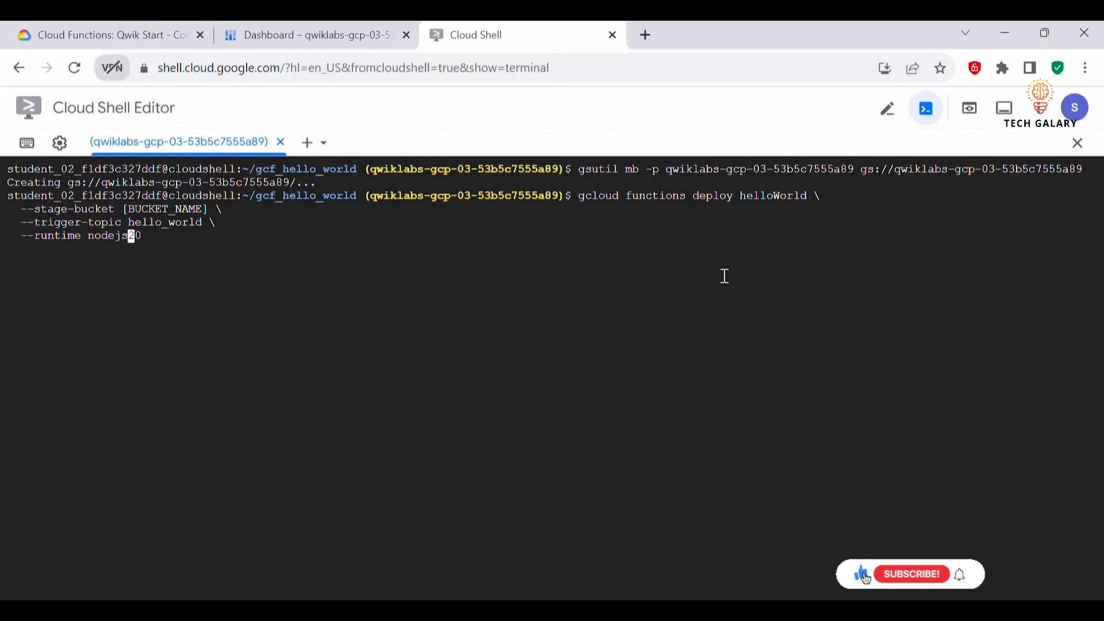
{"action": "key", "text": "Left"}
{"action": "key", "text": "Left"}
{"action": "key", "text": "Left"}
{"action": "key", "text": "Left"}
{"action": "key", "text": "Left"}
{"action": "key", "text": "Left"}
{"action": "key", "text": "Left"}
{"action": "key", "text": "Left"}
{"action": "key", "text": "Left"}
{"action": "key", "text": "Left"}
{"action": "key", "text": "Left"}
{"action": "key", "text": "Left"}
{"action": "key", "text": "Left"}
{"action": "key", "text": "Left"}
{"action": "key", "text": "Left"}
{"action": "key", "text": "Left"}
{"action": "key", "text": "Left"}
{"action": "key", "text": "Left"}
{"action": "key", "text": "Left"}
{"action": "key", "text": "Left"}
{"action": "key", "text": "BackSpace"}
{"action": "key", "text": "BackSpace"}
{"action": "key", "text": "BackSpace"}
{"action": "key", "text": "BackSpace"}
{"action": "key", "text": "BackSpace"}
{"action": "key", "text": "BackSpace"}
{"action": "key", "text": "BackSpace"}
{"action": "key", "text": "BackSpace"}
{"action": "key", "text": "BackSpace"}
{"action": "key", "text": "BackSpace"}
{"action": "key", "text": "BackSpace"}
{"action": "key", "text": "BackSpace"}
{"action": "key", "text": "BackSpace"}
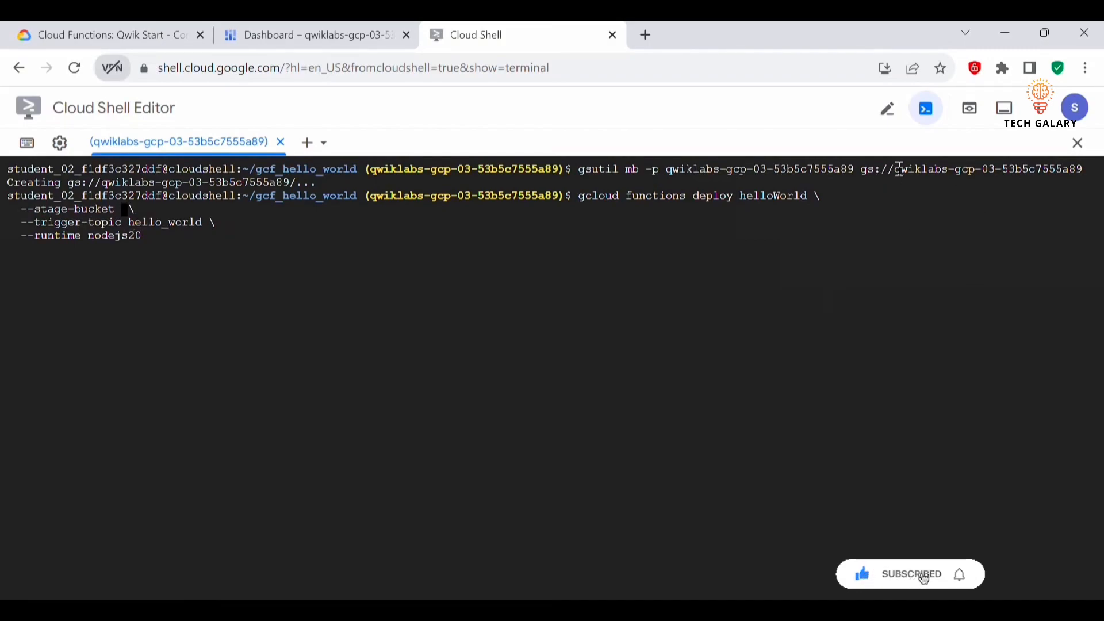
- Set the stage bucket to qwiklabs-gcp-03-53b5c7555a89, copied from the earlier gsutil command, and run the deployment
{"action": "left_click_drag", "start_coordinate": [898, 169], "coordinate": [1070, 170]}
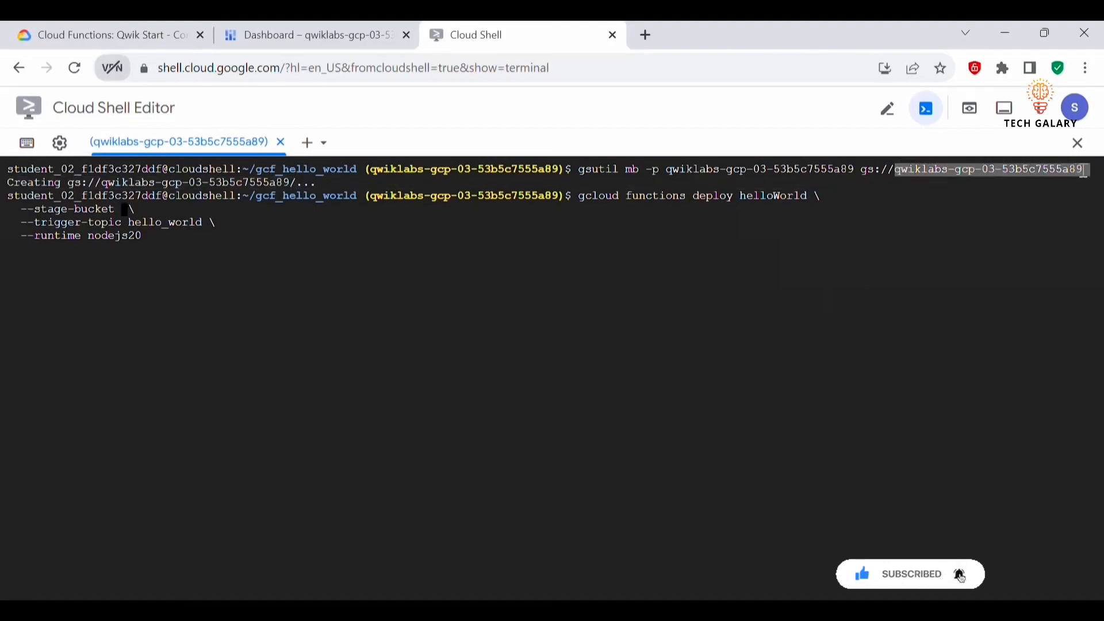
{"action": "left_click", "coordinate": [126, 210]}
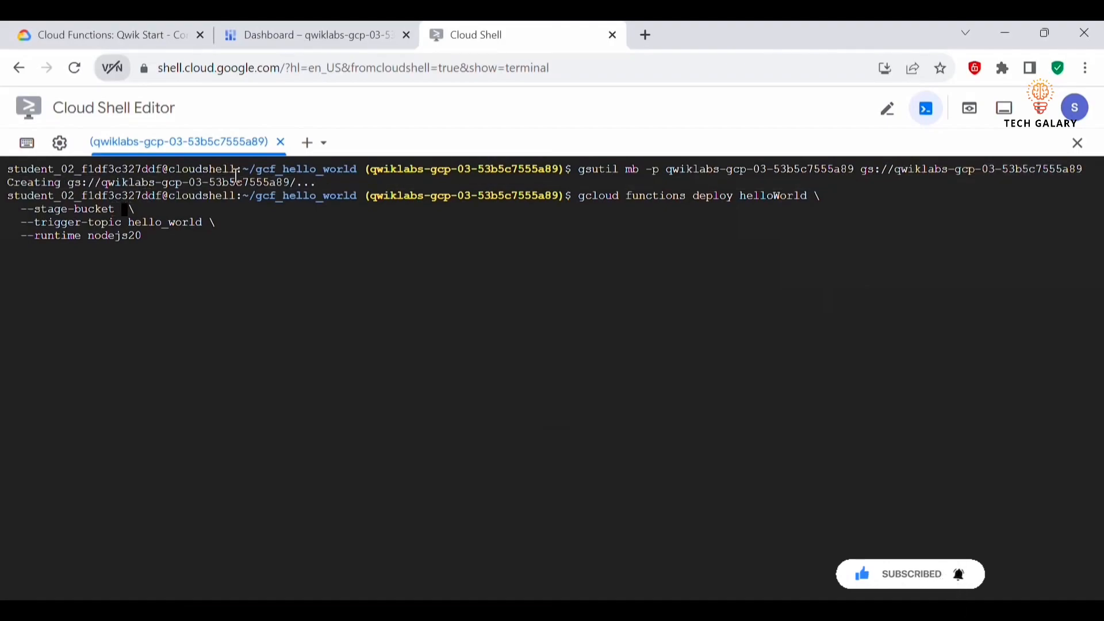
{"action": "key", "text": "ctrl+v"}
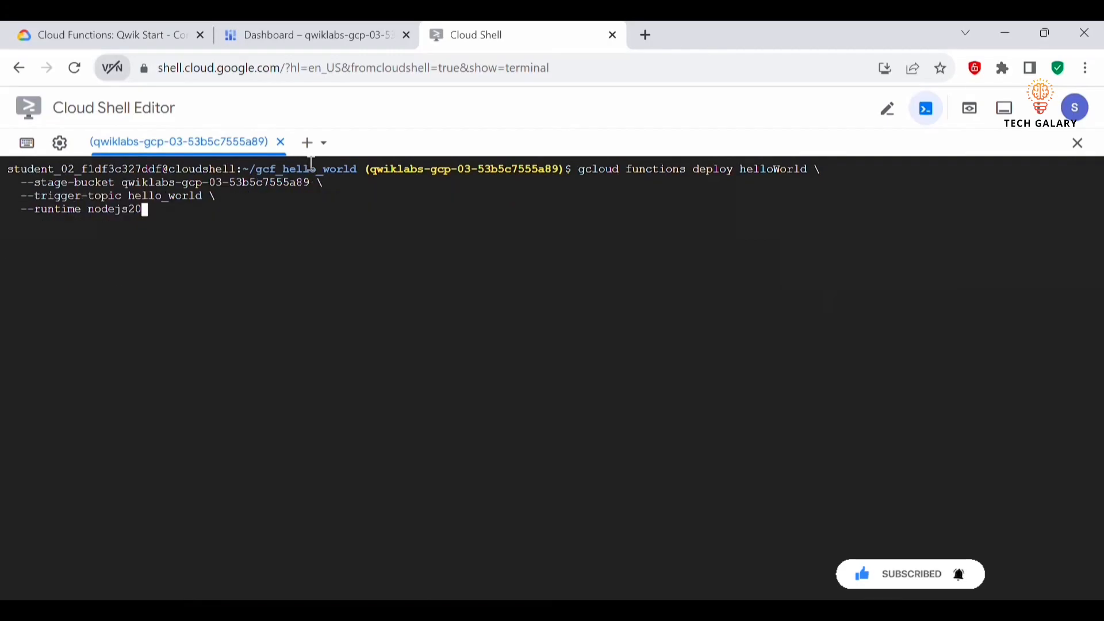
{"action": "key", "text": "Return"}
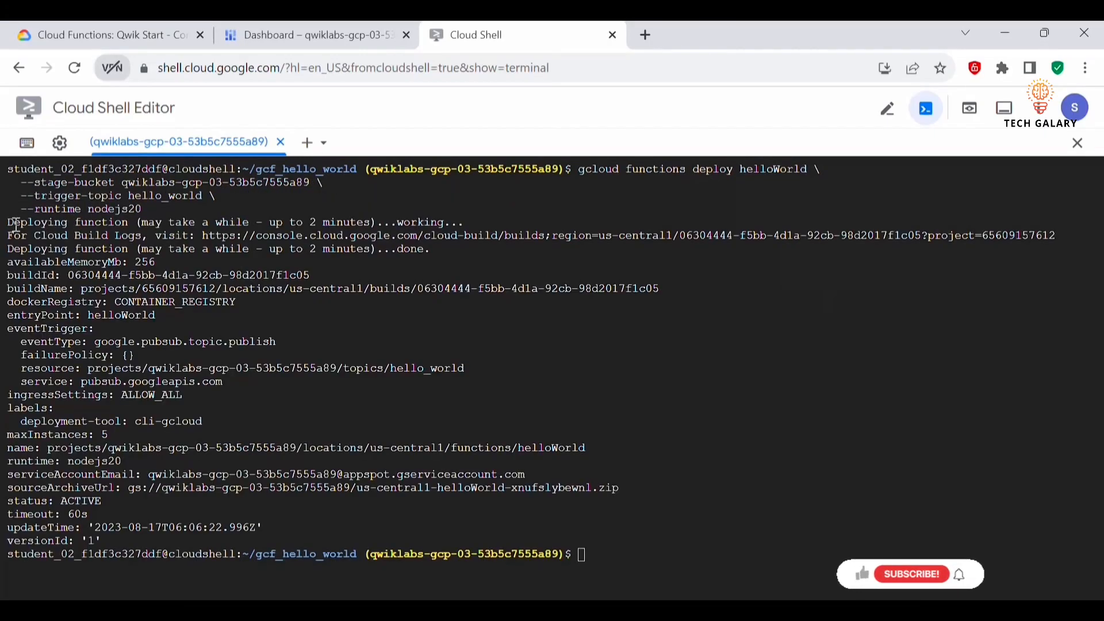
- Review the deployment output for the function's entry point, event trigger and runtime
{"action": "left_click_drag", "start_coordinate": [13, 223], "coordinate": [138, 356]}
{"action": "left_click", "coordinate": [90, 223]}
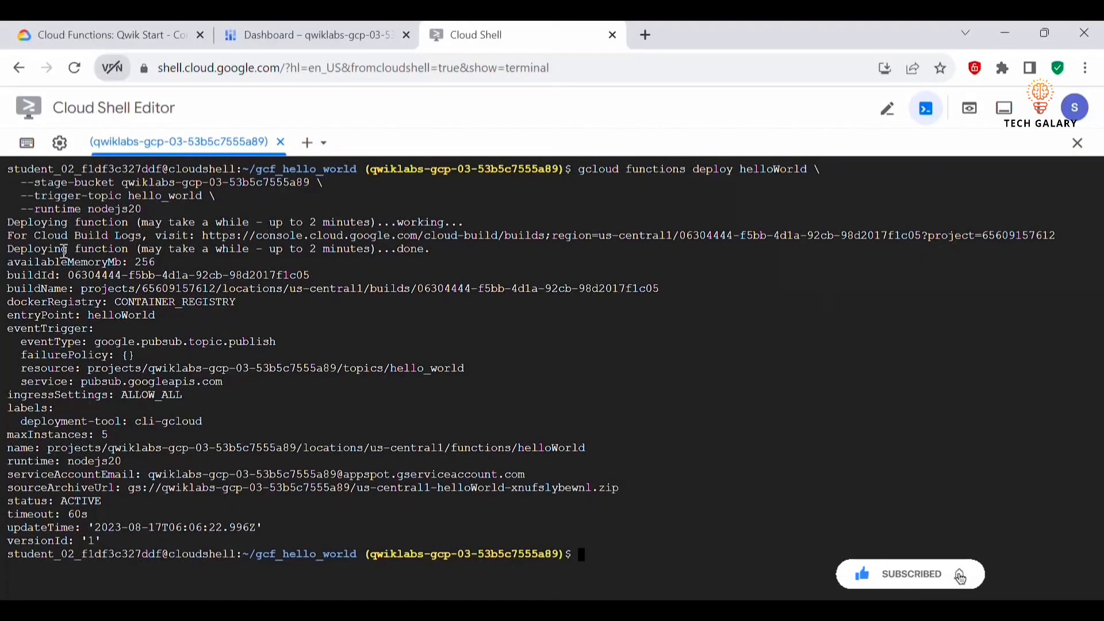
{"action": "double_click", "coordinate": [47, 314]}
{"action": "double_click", "coordinate": [92, 315]}
{"action": "double_click", "coordinate": [67, 329]}
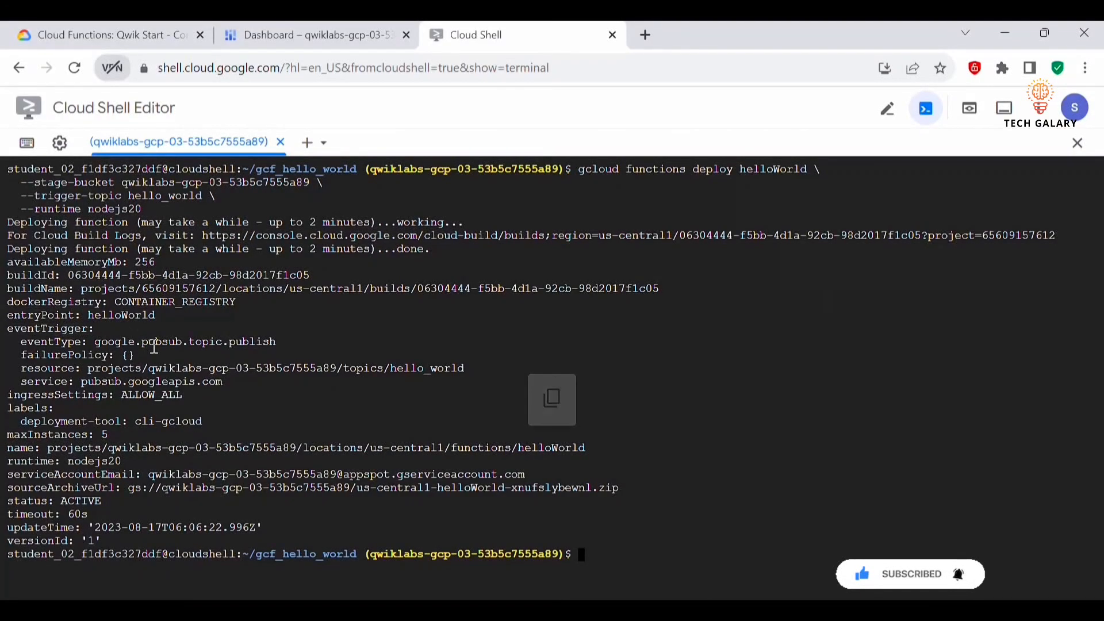
{"action": "double_click", "coordinate": [142, 342]}
{"action": "double_click", "coordinate": [34, 461]}
{"action": "double_click", "coordinate": [95, 461]}
{"action": "triple_click", "coordinate": [69, 461]}
{"action": "left_click_drag", "start_coordinate": [134, 462], "coordinate": [3, 461]}
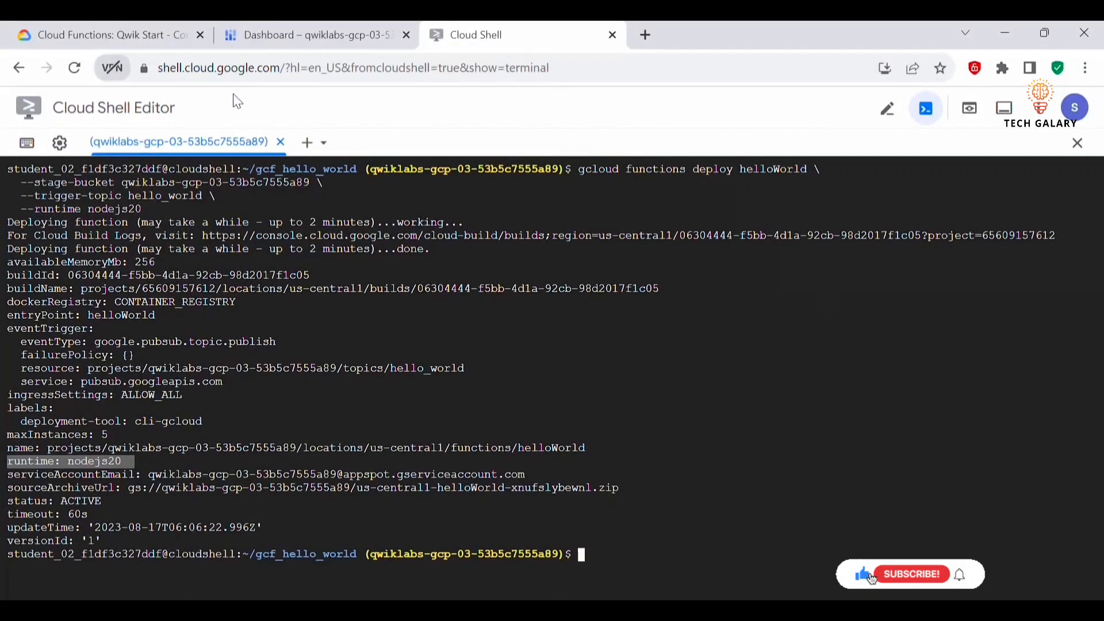
- Find the function status verification command in the lab and clear the Cloud Shell terminal
{"action": "left_click", "coordinate": [125, 26]}
{"action": "scroll", "coordinate": [537, 382], "scroll_direction": "down", "scroll_amount": 1}
{"action": "scroll", "coordinate": [537, 383], "scroll_direction": "down", "scroll_amount": 5}
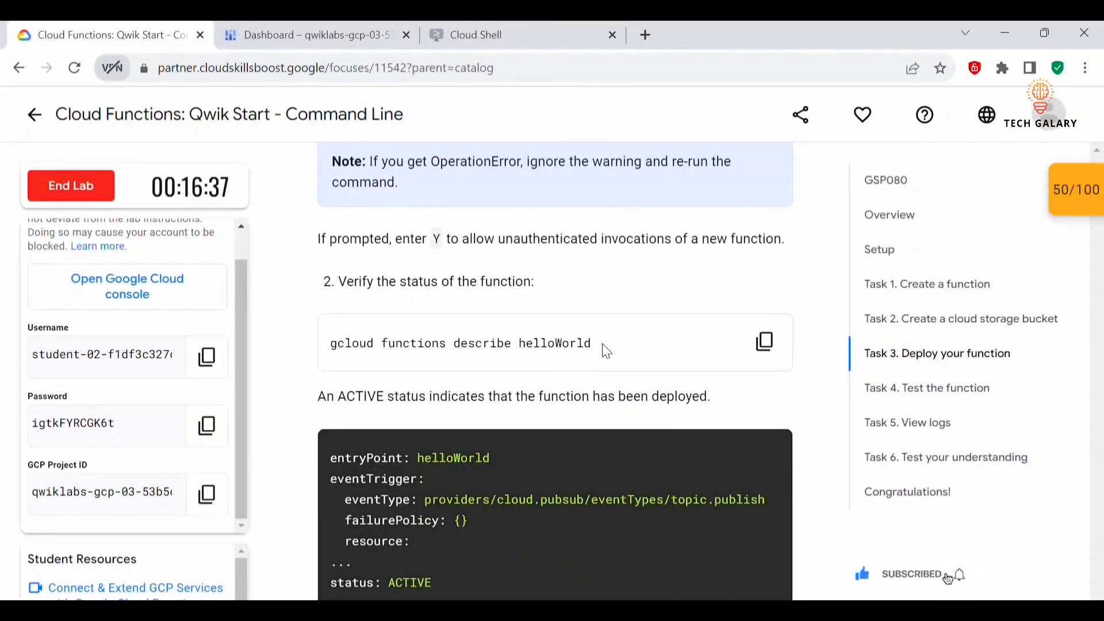
{"action": "left_click_drag", "start_coordinate": [602, 344], "coordinate": [318, 354]}
{"action": "left_click", "coordinate": [443, 32]}
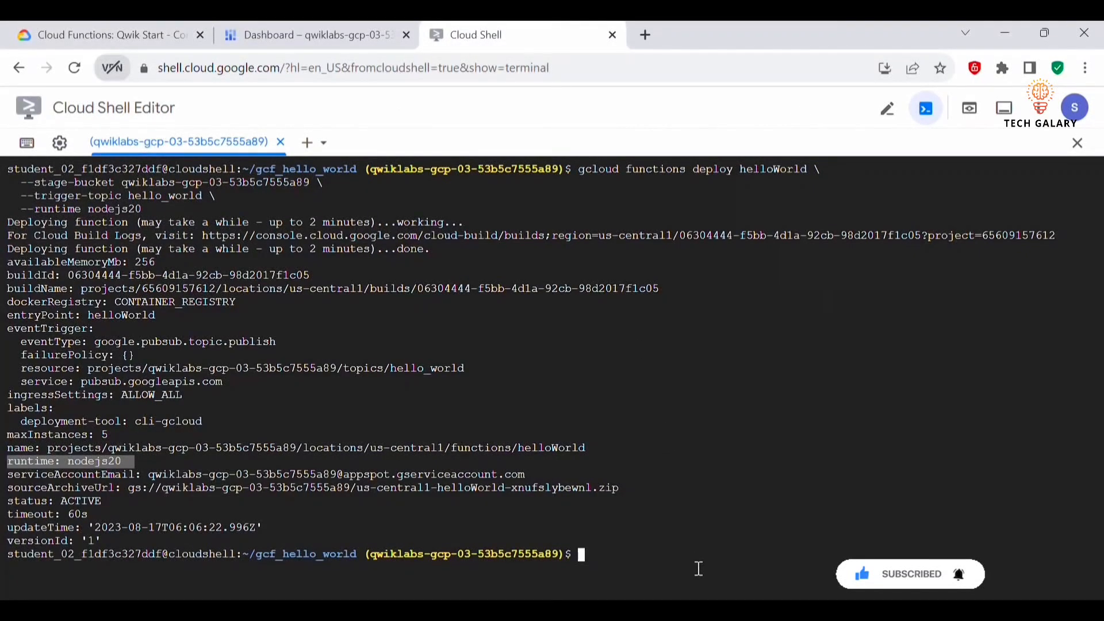
{"action": "type", "text": "clear"}
{"action": "key", "text": "Return"}
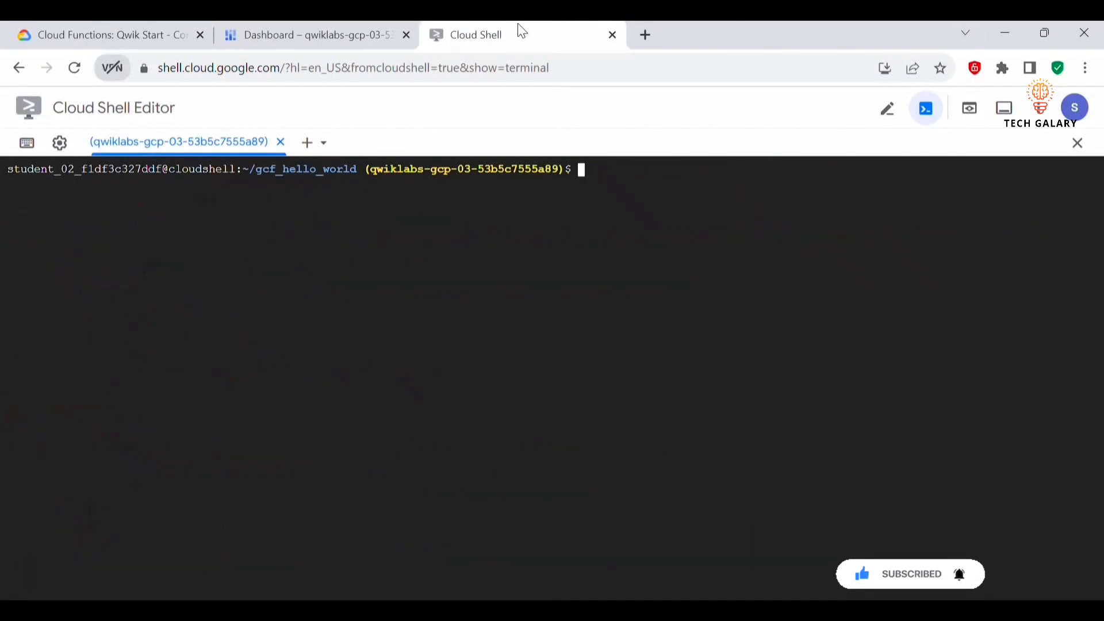
- Run gcloud functions describe helloWorld, copied from the lab, in Cloud Shell and check the function's status in the output
{"action": "left_click", "coordinate": [177, 28]}
{"action": "left_click", "coordinate": [764, 341]}
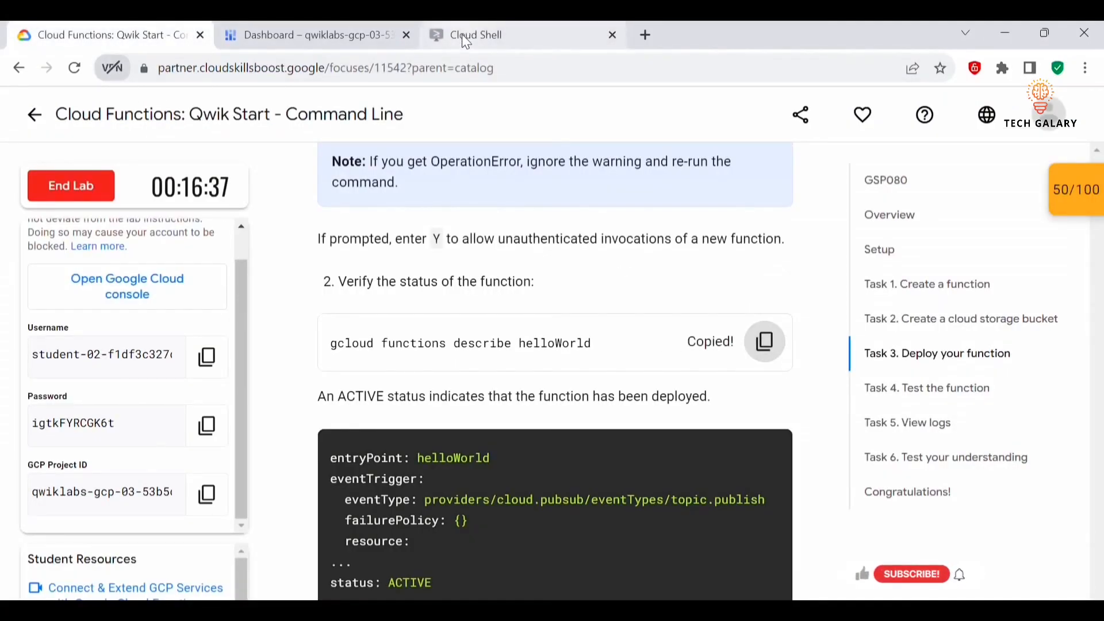
{"action": "left_click", "coordinate": [461, 34]}
{"action": "key", "text": "ctrl+v"}
{"action": "key", "text": "Return"}
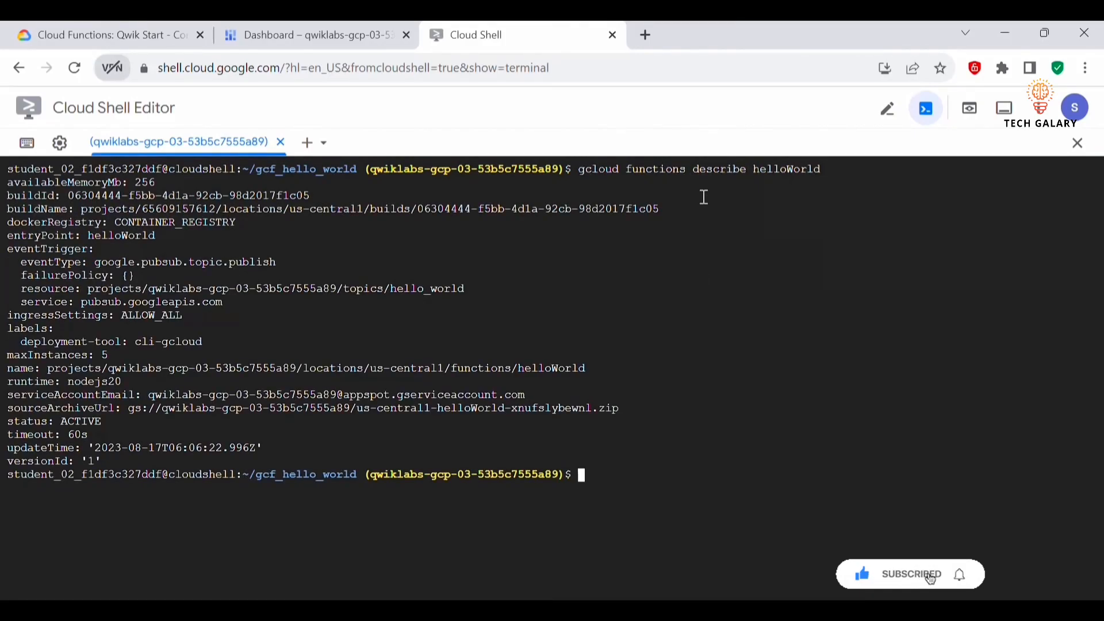
{"action": "left_click_drag", "start_coordinate": [310, 462], "coordinate": [7, 182]}
{"action": "left_click_drag", "start_coordinate": [103, 423], "coordinate": [9, 424]}
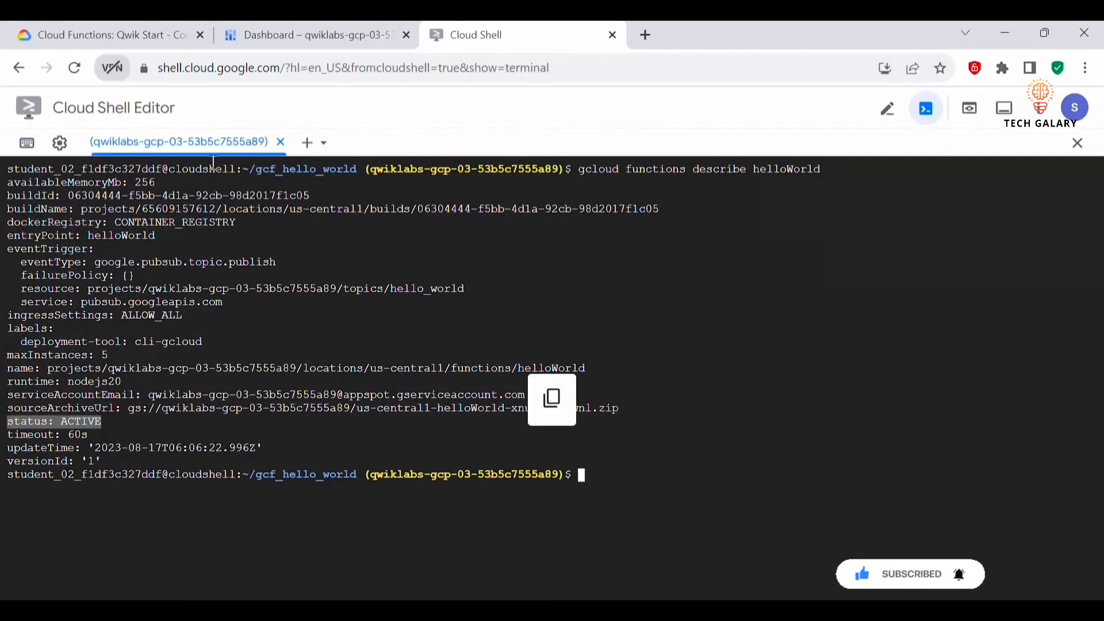
- Check the lab progress for the "Deploy the function" task
{"action": "left_click", "coordinate": [117, 37]}
{"action": "scroll", "coordinate": [463, 367], "scroll_direction": "down", "scroll_amount": 2}
{"action": "scroll", "coordinate": [463, 367], "scroll_direction": "down", "scroll_amount": 1}
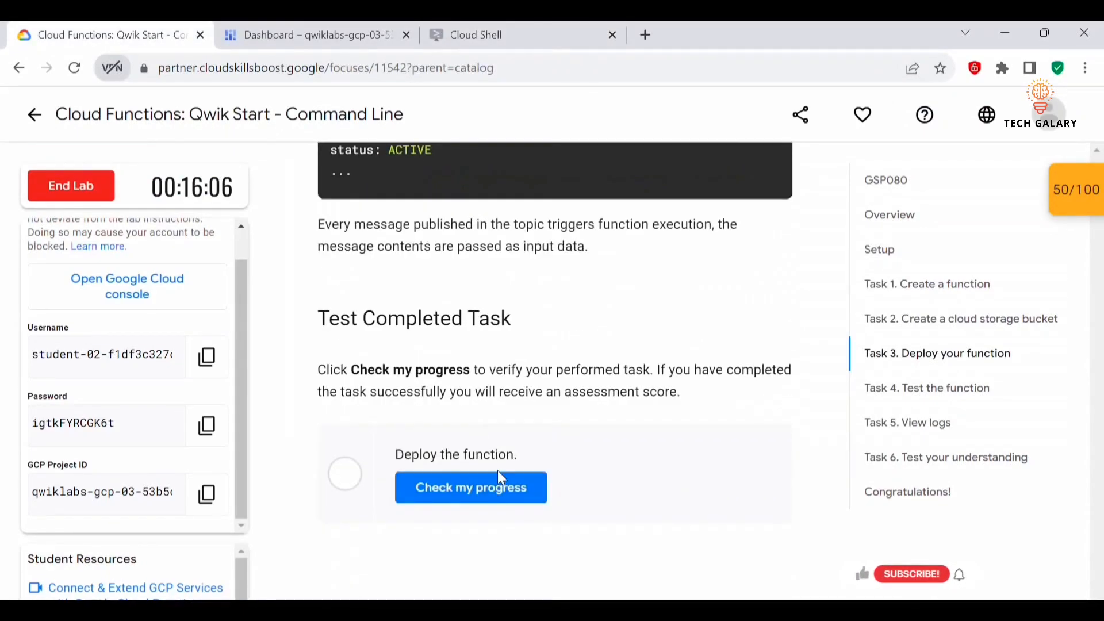
{"action": "left_click", "coordinate": [476, 488]}
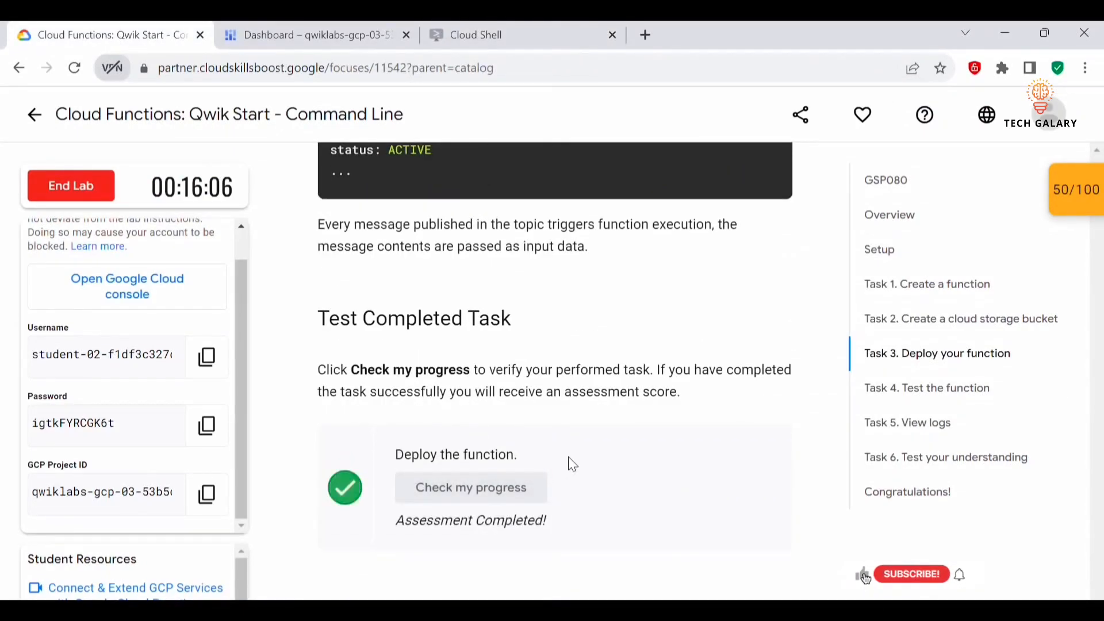
- Clear Cloud Shell, run Task 4's test command calling helloWorld with base64-encoded 'Hello World!' data, and check the execution ID
{"action": "scroll", "coordinate": [572, 465], "scroll_direction": "down", "scroll_amount": 10}
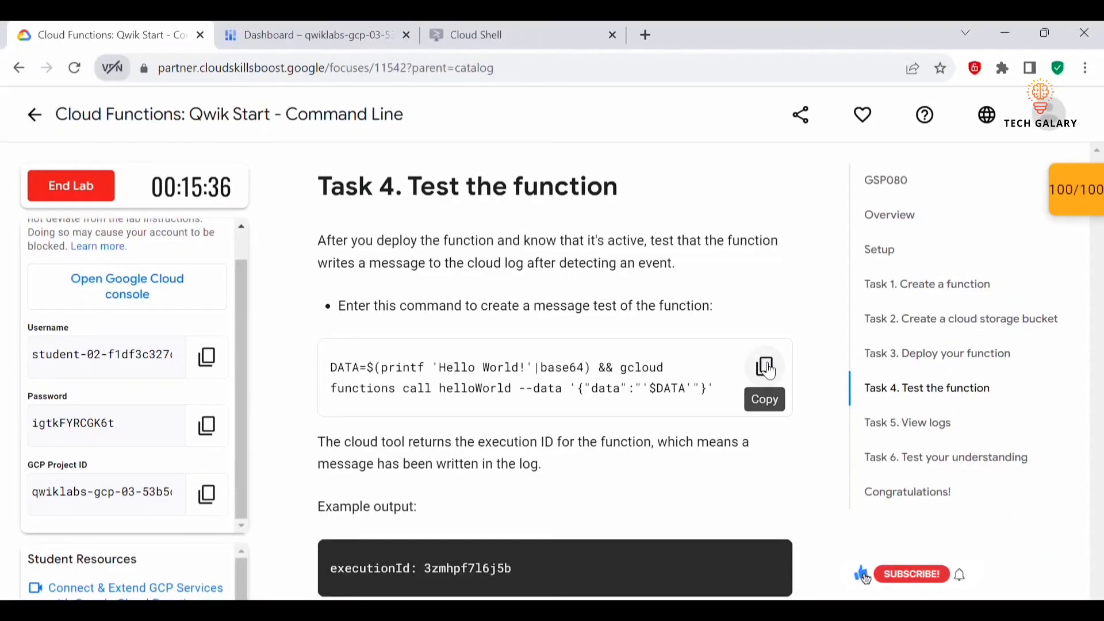
{"action": "left_click", "coordinate": [766, 368]}
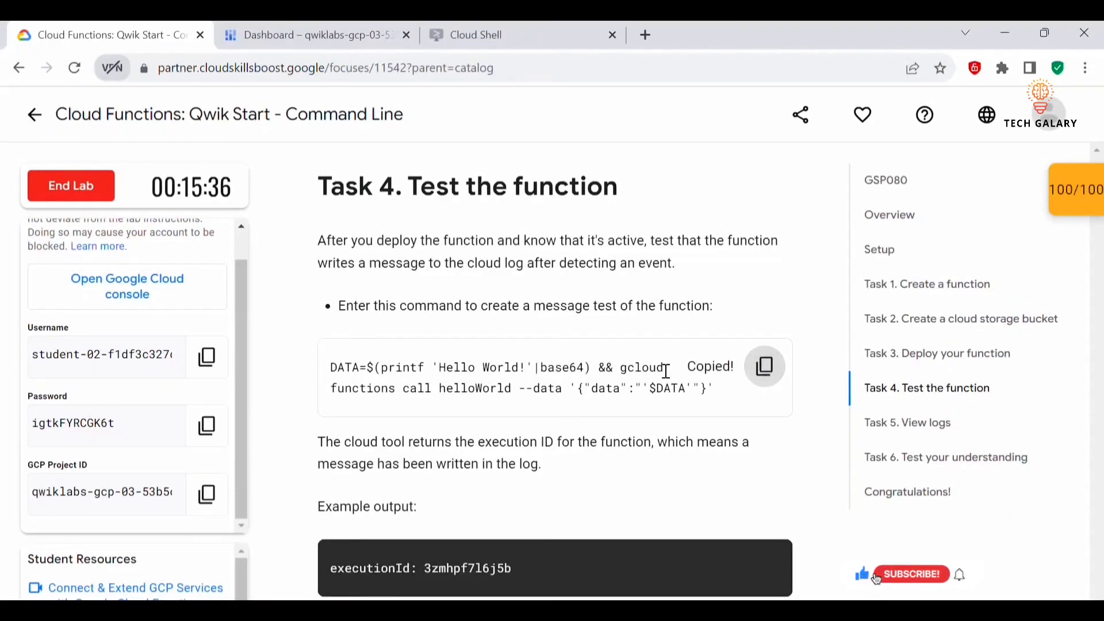
{"action": "scroll", "coordinate": [661, 374], "scroll_direction": "down", "scroll_amount": 3}
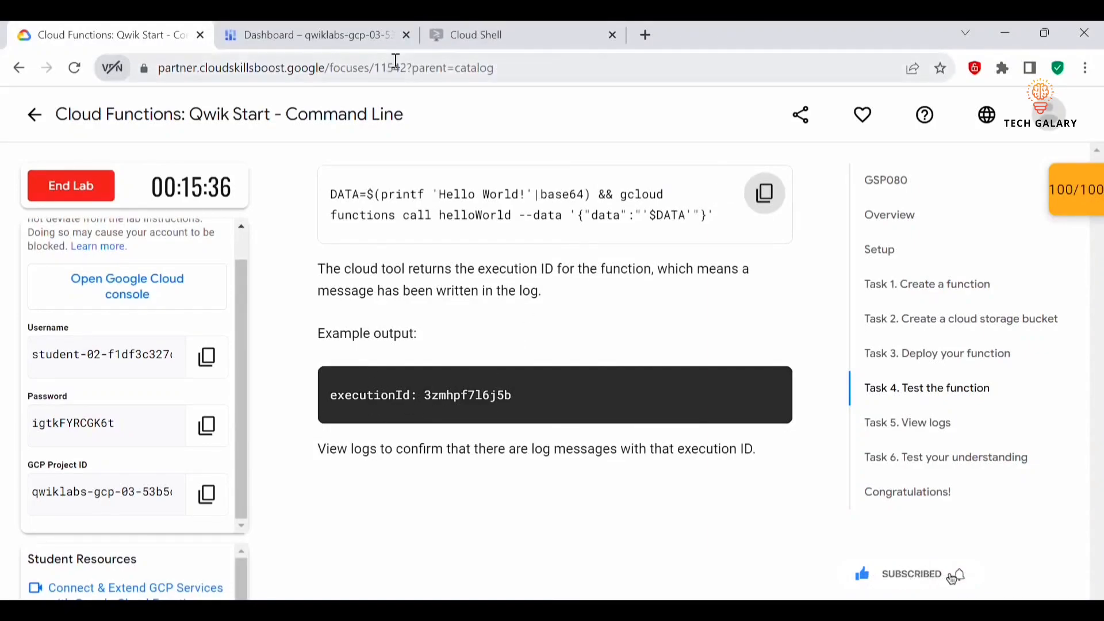
{"action": "left_click", "coordinate": [454, 35]}
{"action": "left_click", "coordinate": [709, 484]}
{"action": "type", "text": "clear"}
{"action": "key", "text": "Return"}
{"action": "key", "text": "ctrl+v"}
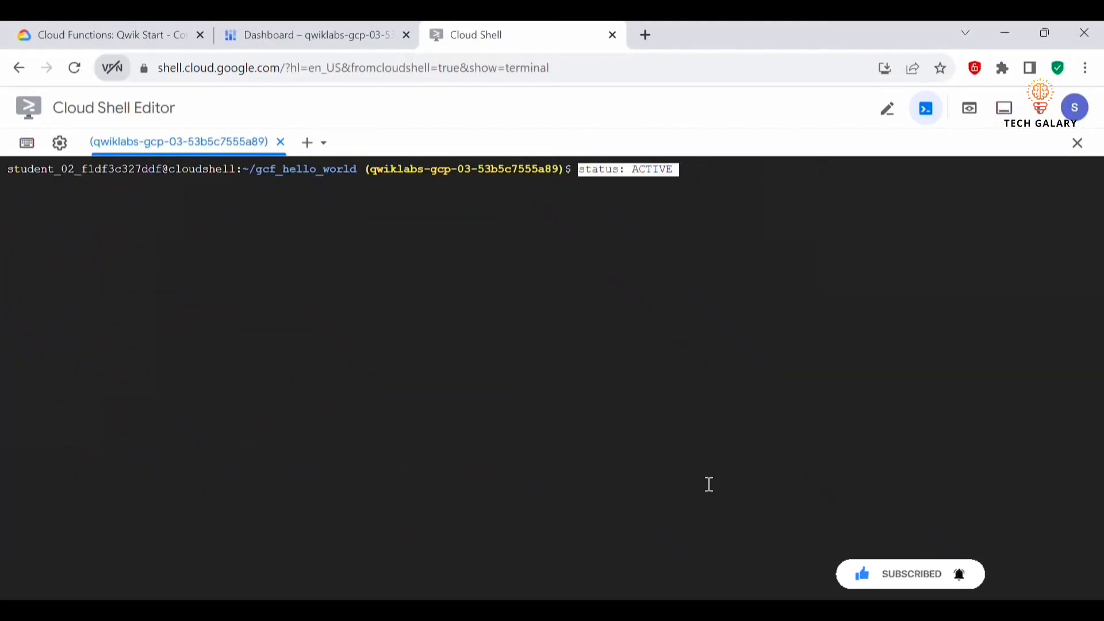
{"action": "left_click_drag", "start_coordinate": [176, 196], "coordinate": [3, 203]}
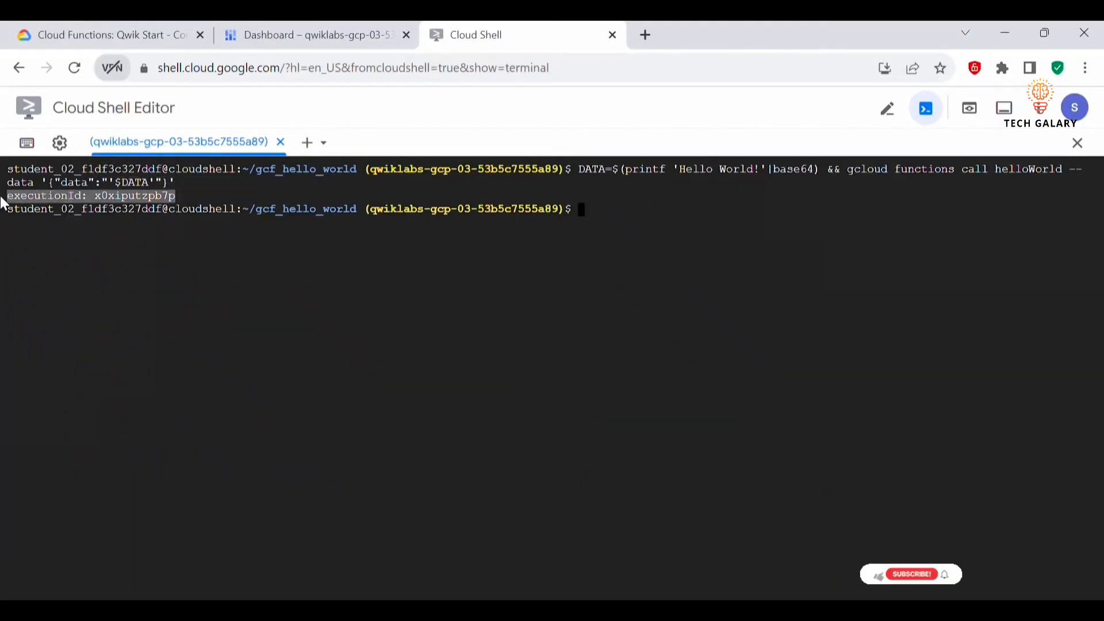
- Review Task 5 in the lab instructions and copy its gcloud functions logs read helloWorld command
{"action": "left_click", "coordinate": [129, 35]}
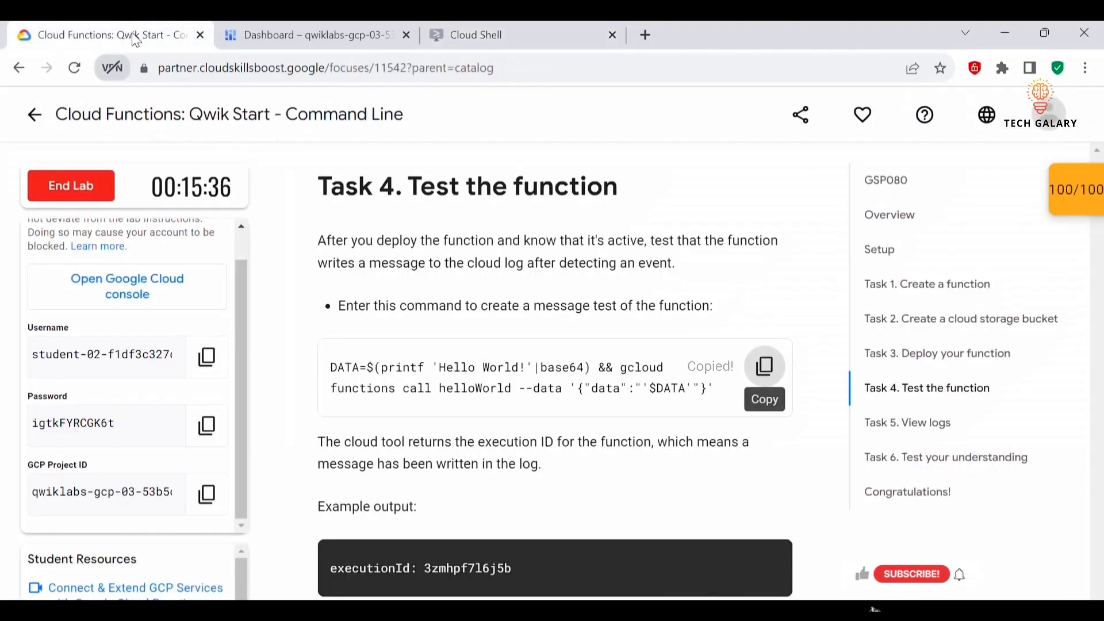
{"action": "scroll", "coordinate": [437, 367], "scroll_direction": "down", "scroll_amount": 5}
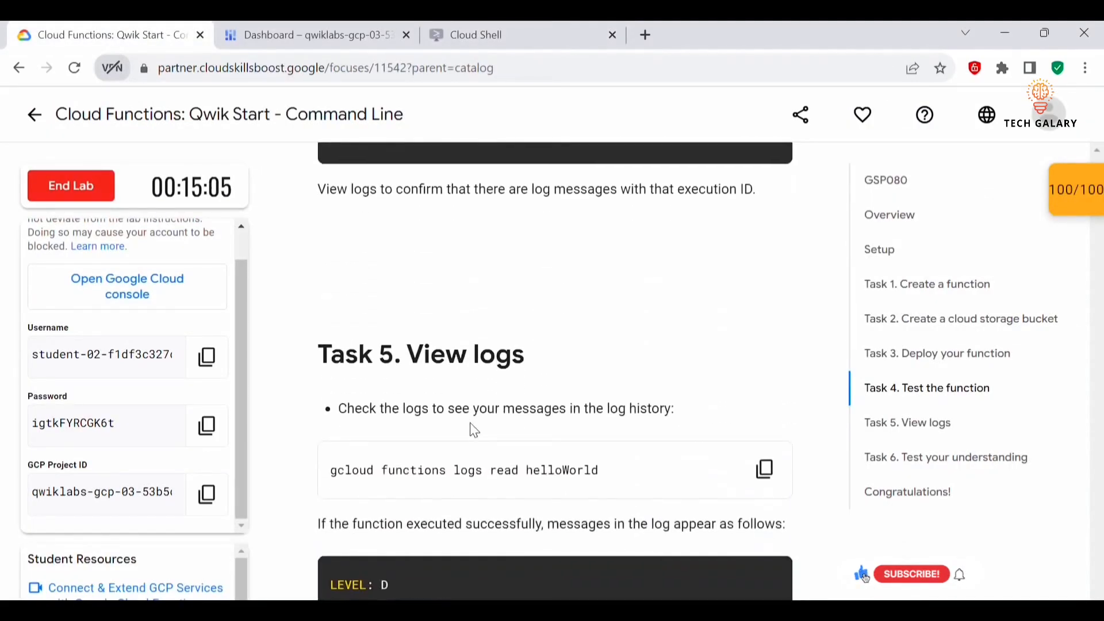
{"action": "scroll", "coordinate": [357, 316], "scroll_direction": "down", "scroll_amount": 3}
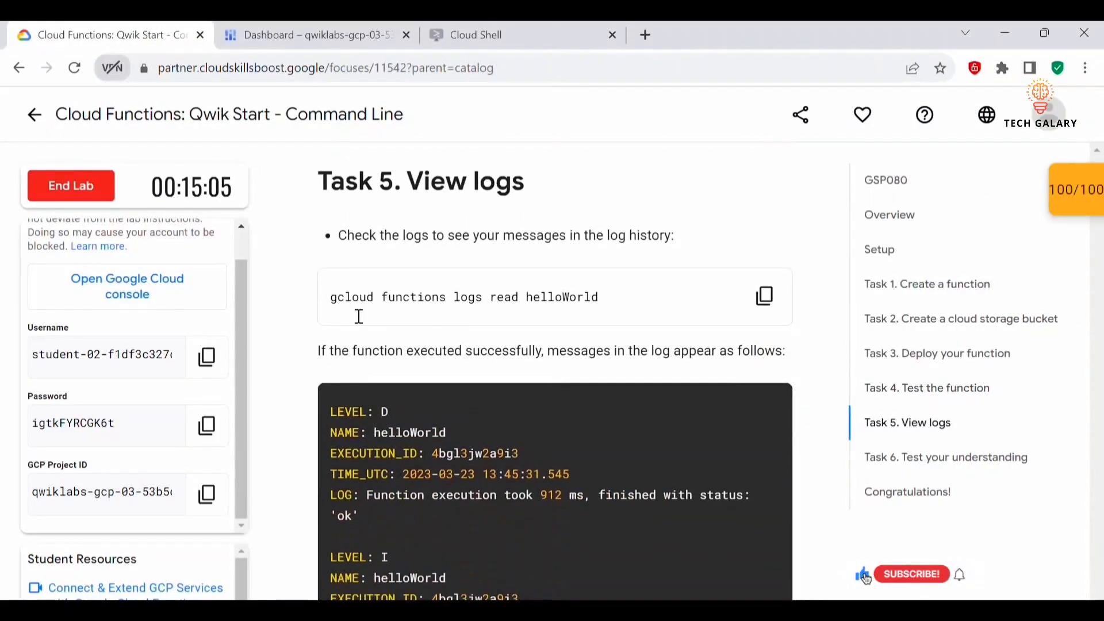
{"action": "left_click_drag", "start_coordinate": [326, 182], "coordinate": [544, 188]}
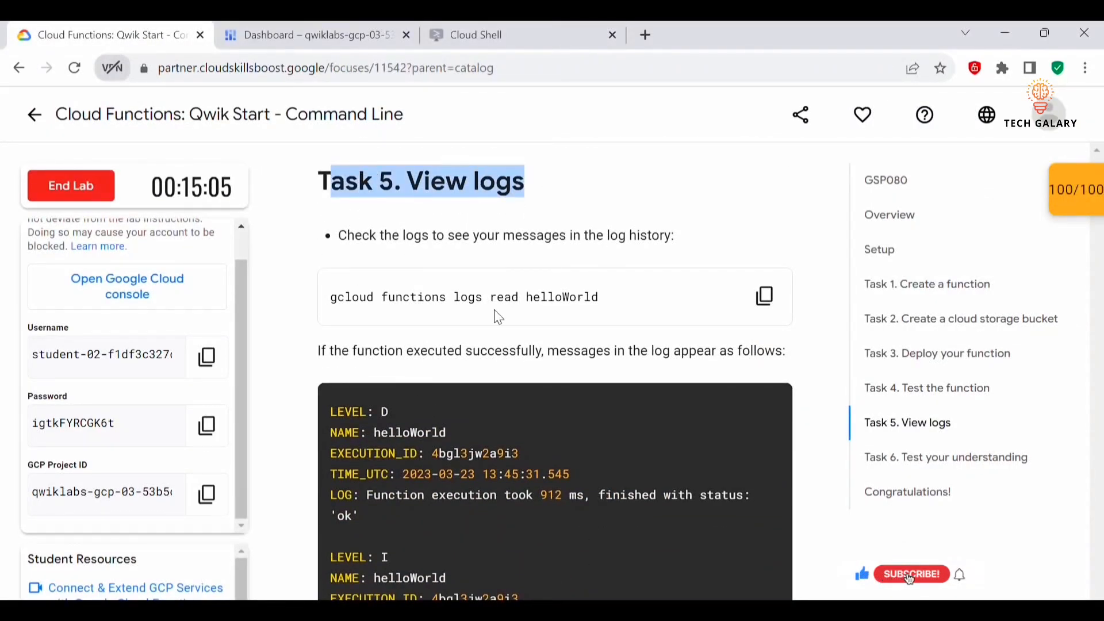
{"action": "left_click", "coordinate": [441, 303]}
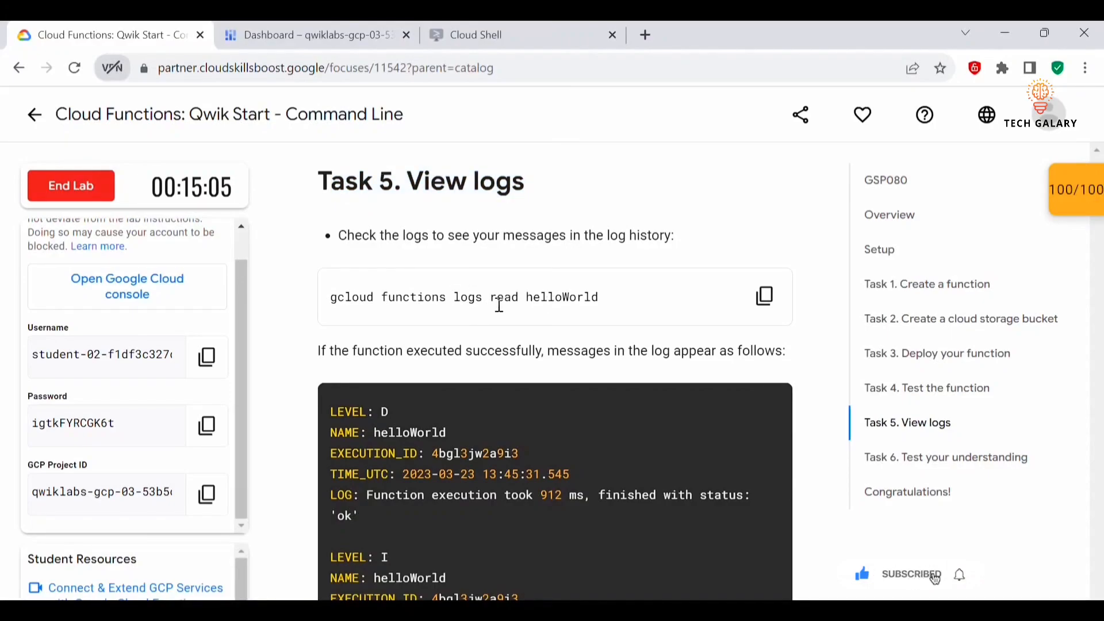
{"action": "left_click_drag", "start_coordinate": [331, 297], "coordinate": [458, 303]}
{"action": "double_click", "coordinate": [469, 297]}
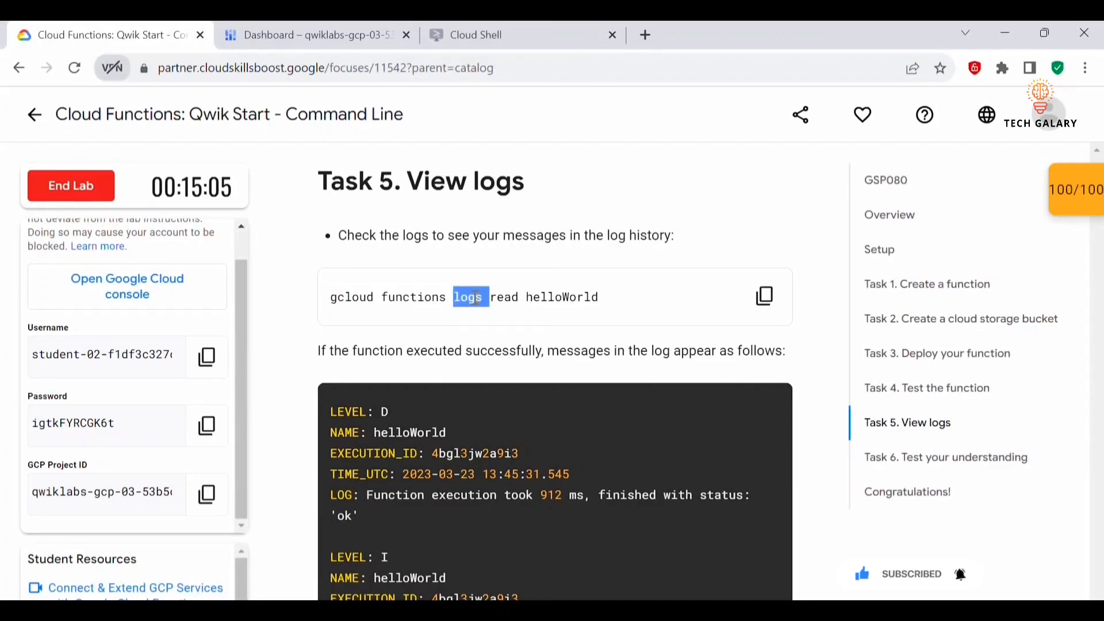
{"action": "double_click", "coordinate": [464, 297]}
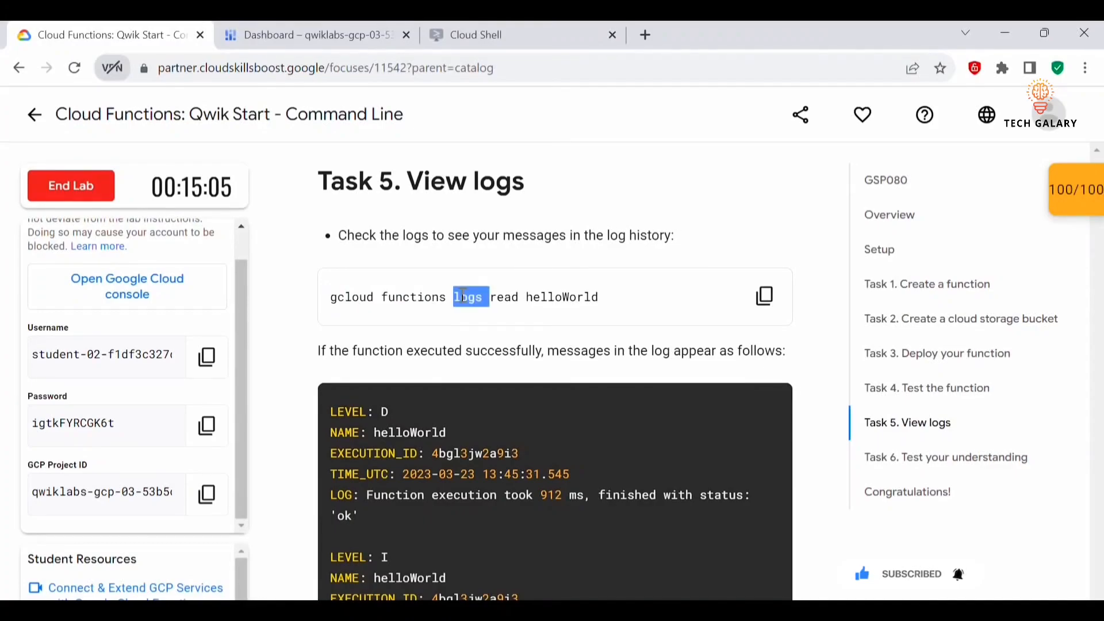
{"action": "double_click", "coordinate": [498, 297]}
{"action": "double_click", "coordinate": [560, 296]}
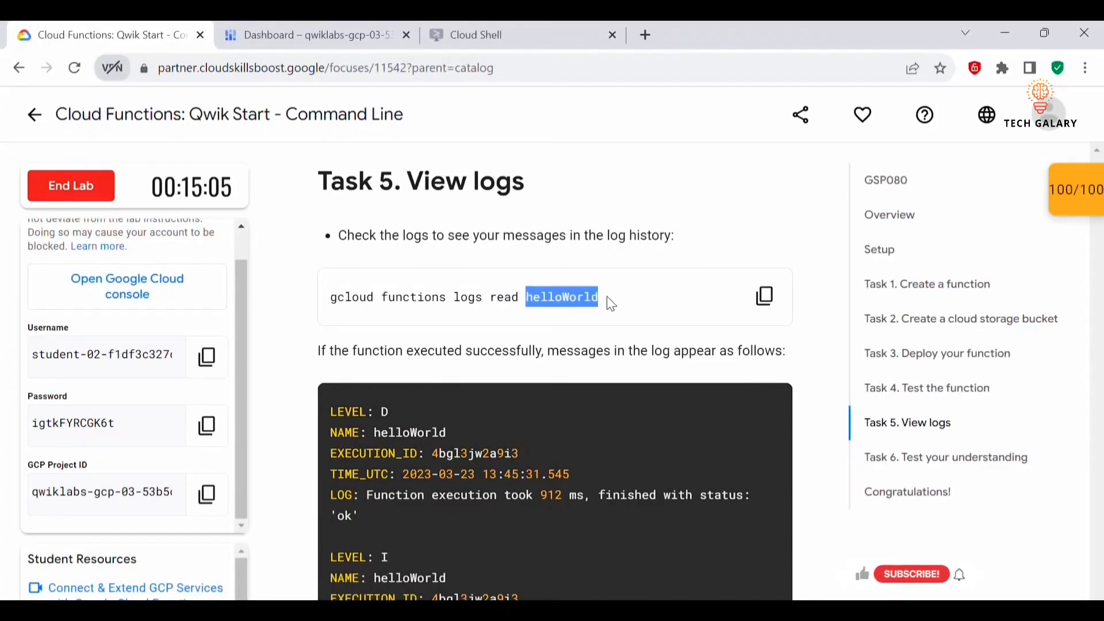
{"action": "left_click", "coordinate": [626, 304]}
{"action": "left_click", "coordinate": [765, 296]}
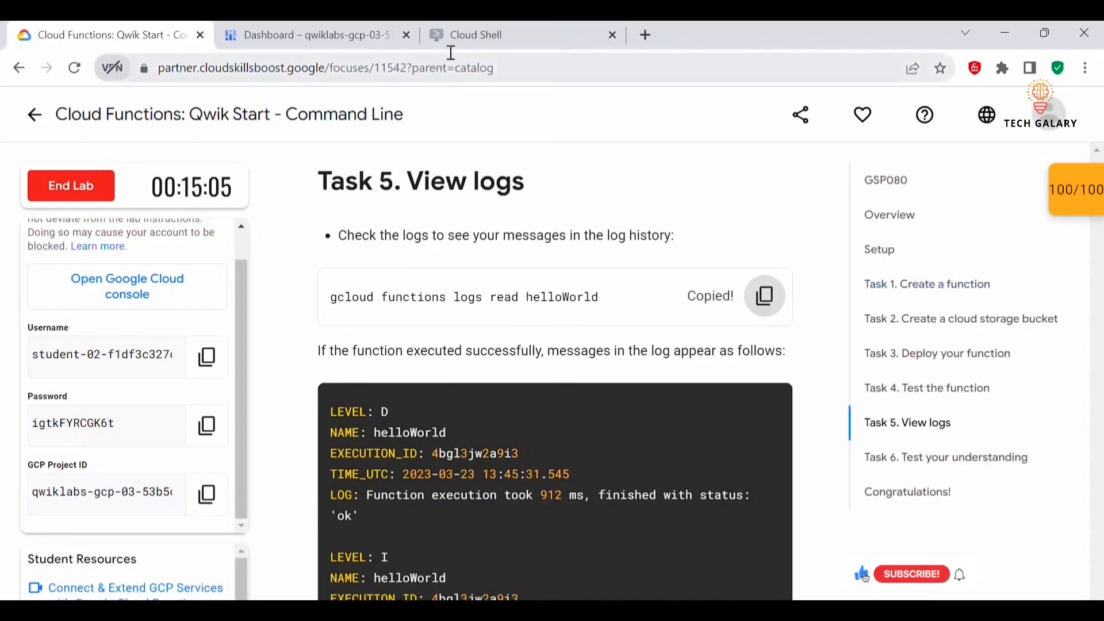
- Run gcloud functions logs read helloWorld in Cloud Shell and check the log entries for the function's execution
{"action": "left_click", "coordinate": [517, 35]}
{"action": "key", "text": "ctrl+v"}
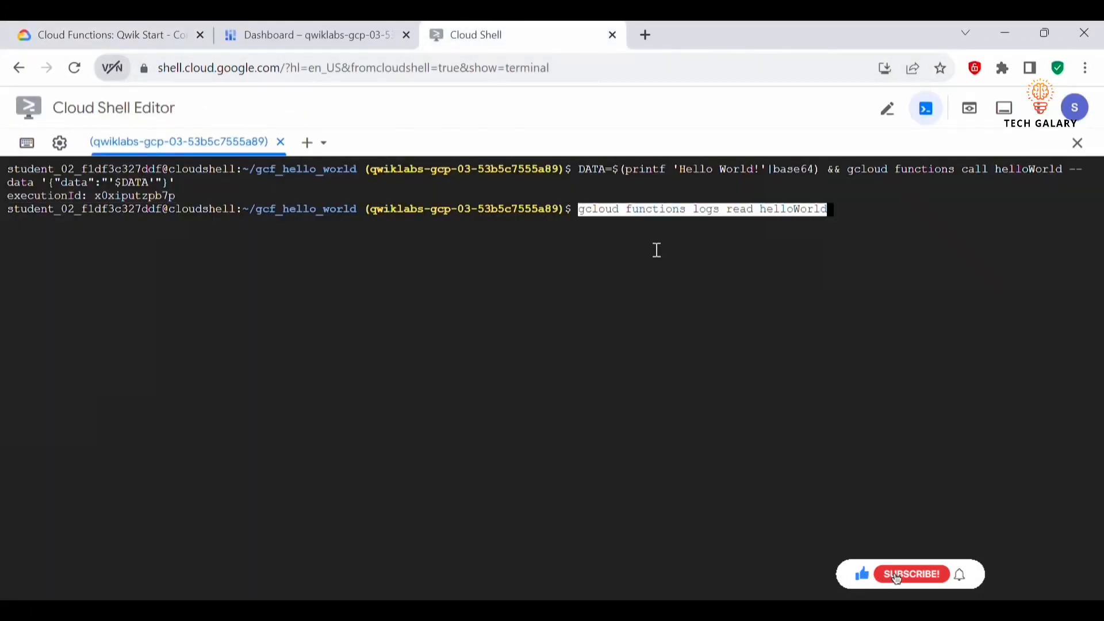
{"action": "key", "text": "Return"}
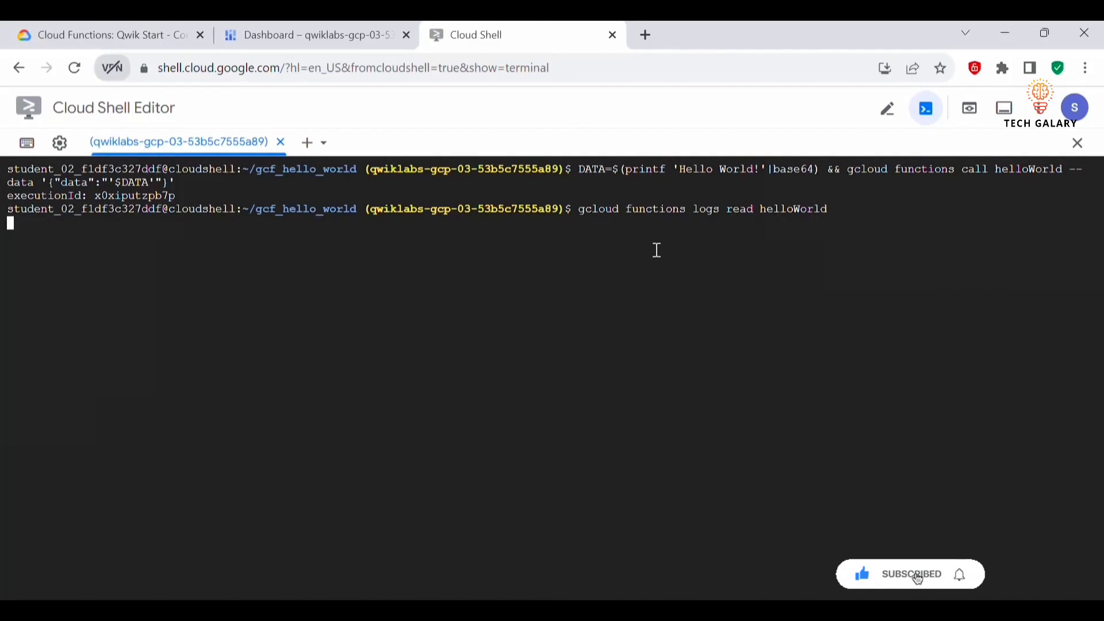
{"action": "left_click_drag", "start_coordinate": [261, 448], "coordinate": [9, 236]}
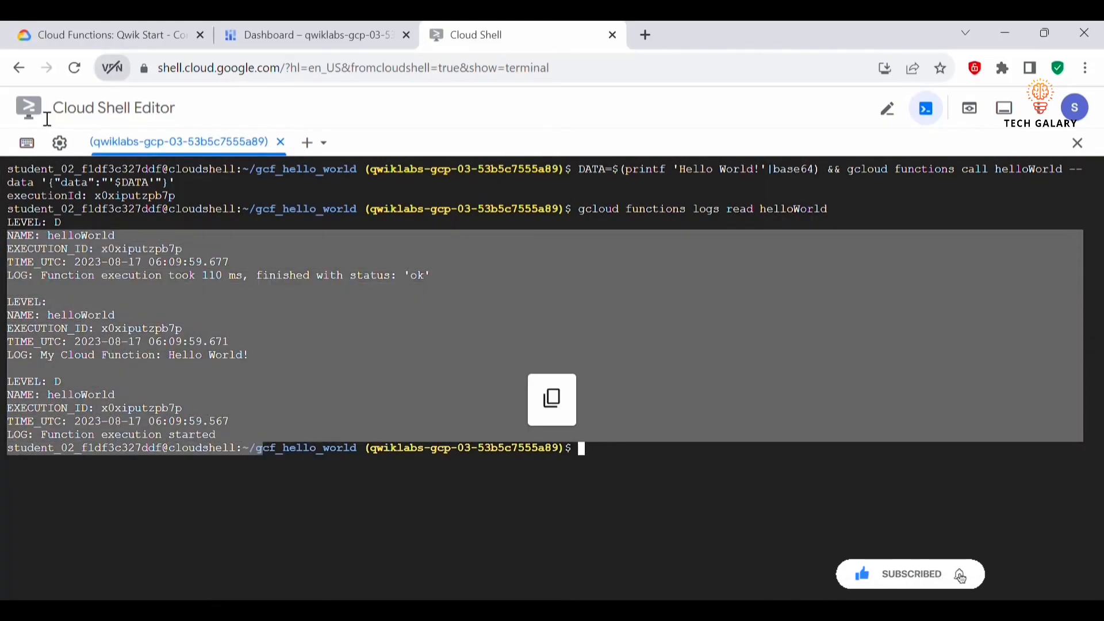
- Answer Task 6's question about serverless removing infrastructure management with True, and end the Cloud Functions lab
{"action": "left_click", "coordinate": [104, 35]}
{"action": "scroll", "coordinate": [575, 454], "scroll_direction": "down", "scroll_amount": 10}
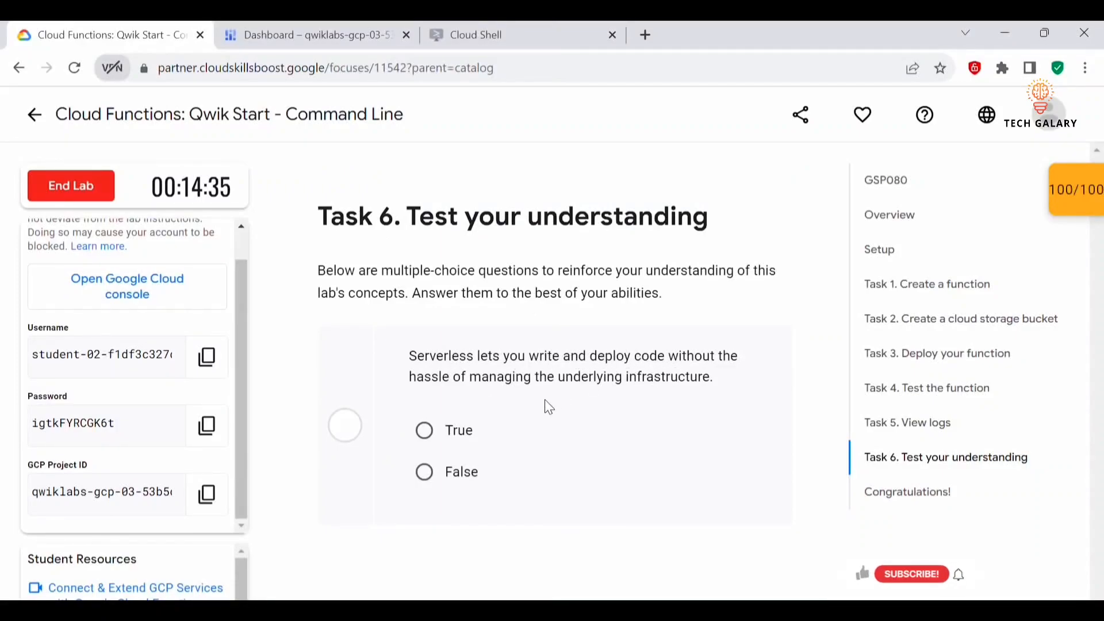
{"action": "scroll", "coordinate": [533, 401], "scroll_direction": "down", "scroll_amount": 3}
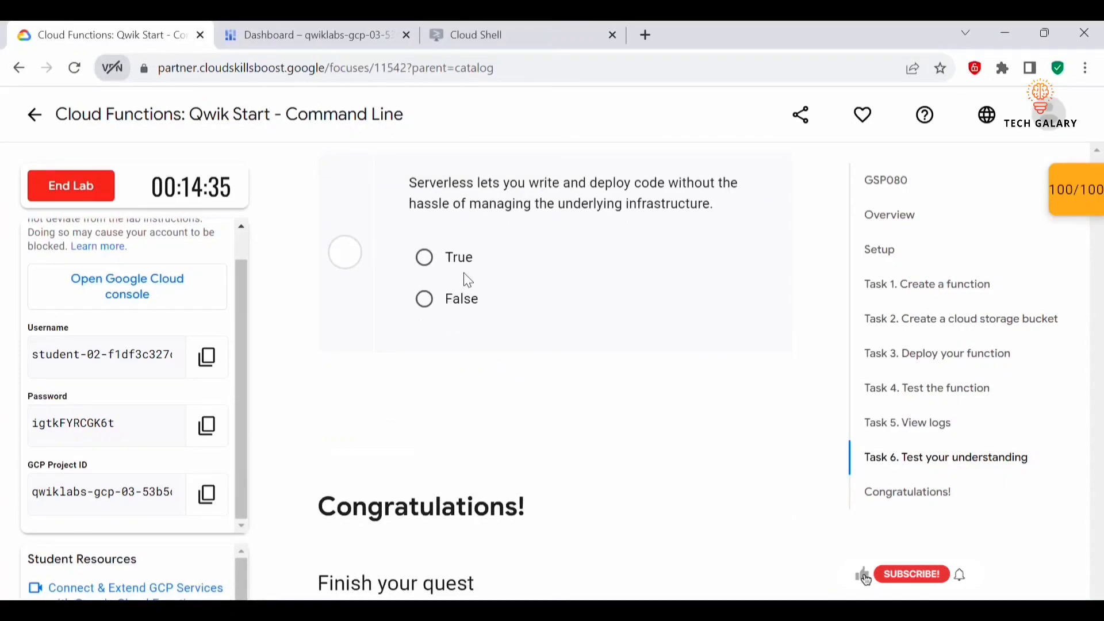
{"action": "left_click", "coordinate": [426, 260]}
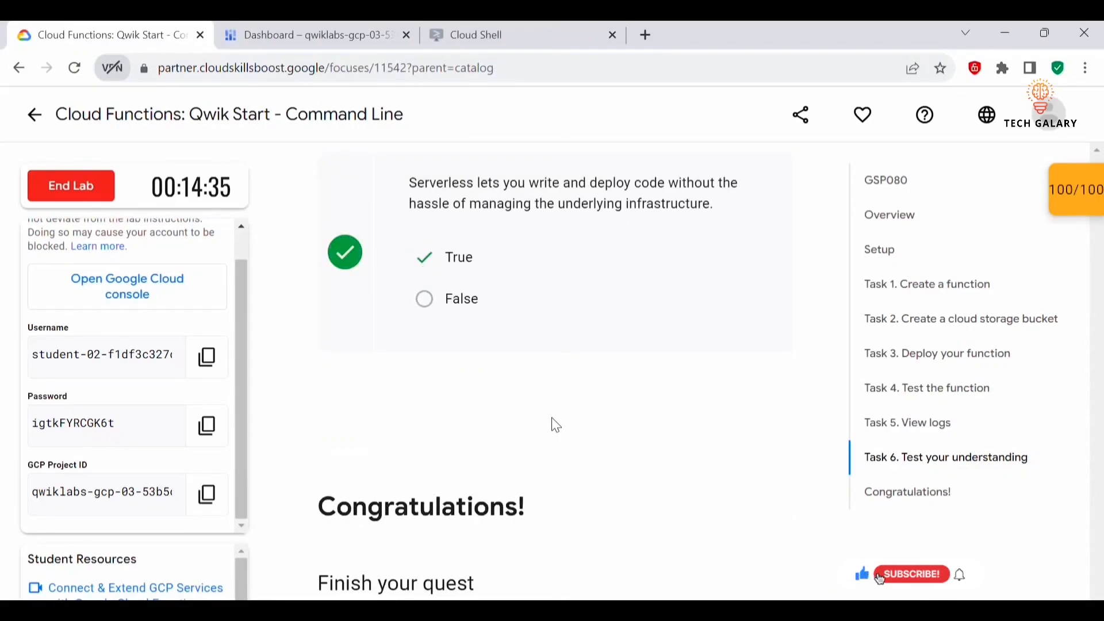
{"action": "scroll", "coordinate": [556, 425], "scroll_direction": "up", "scroll_amount": 3}
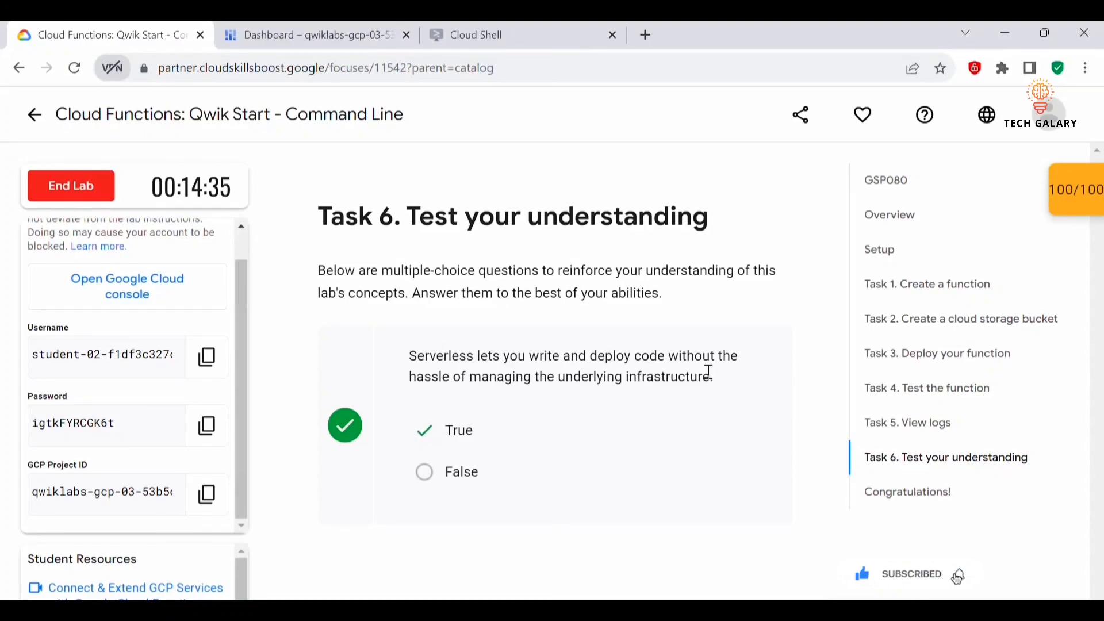
{"action": "scroll", "coordinate": [678, 448], "scroll_direction": "down", "scroll_amount": 10}
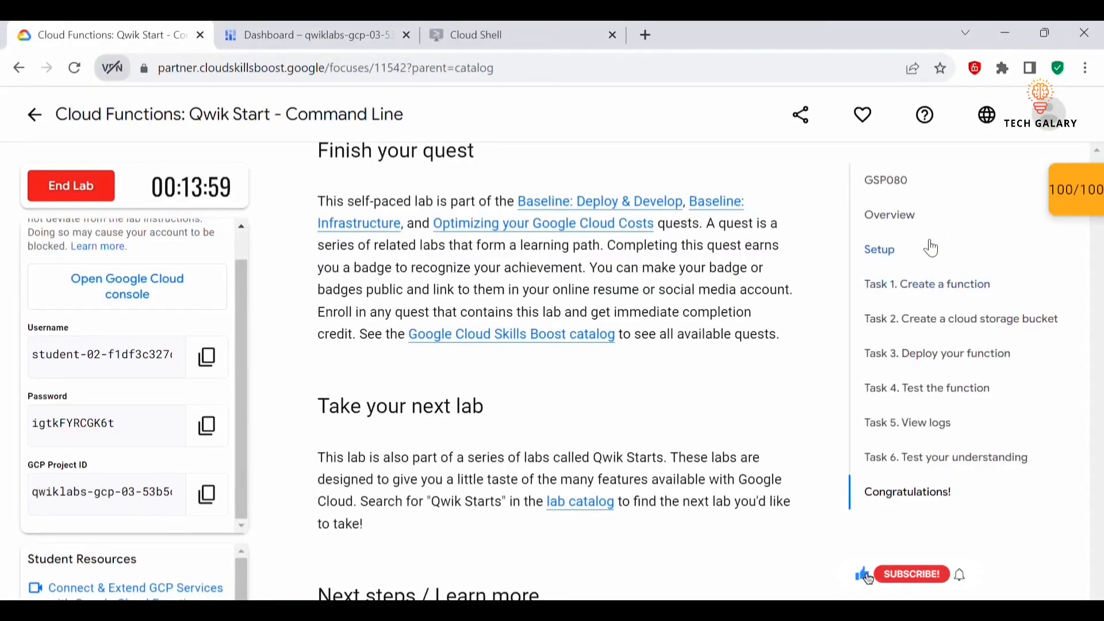
{"action": "left_click", "coordinate": [56, 193]}
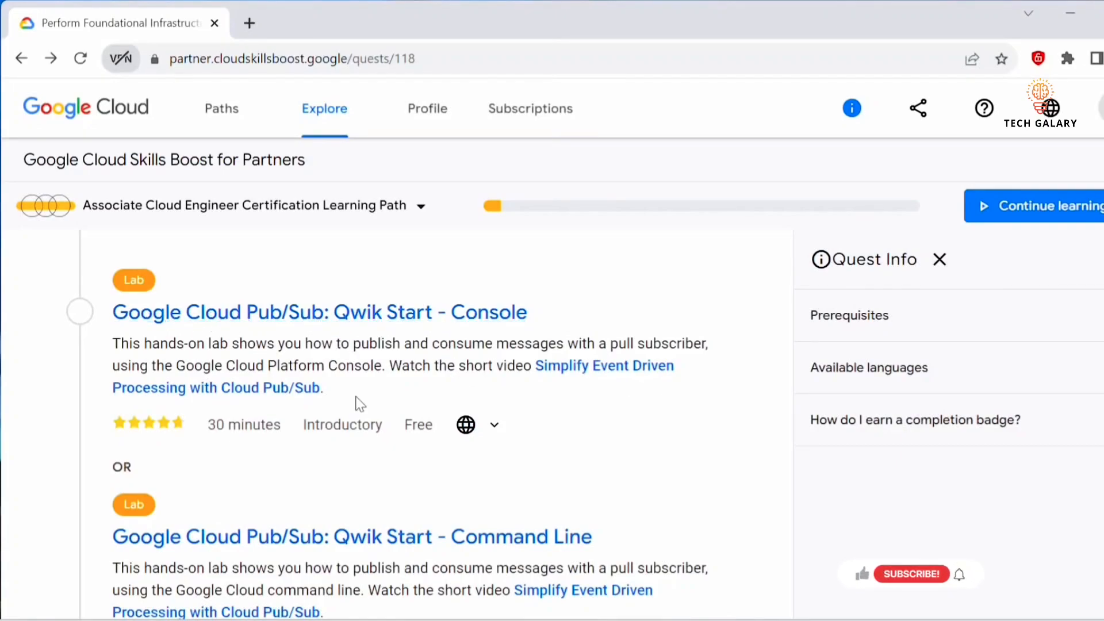
- Open the Google Cloud Pub/Sub: Qwik Start - Console lab and read its overview, learning objectives and setup requirements
{"action": "left_click", "coordinate": [294, 314]}
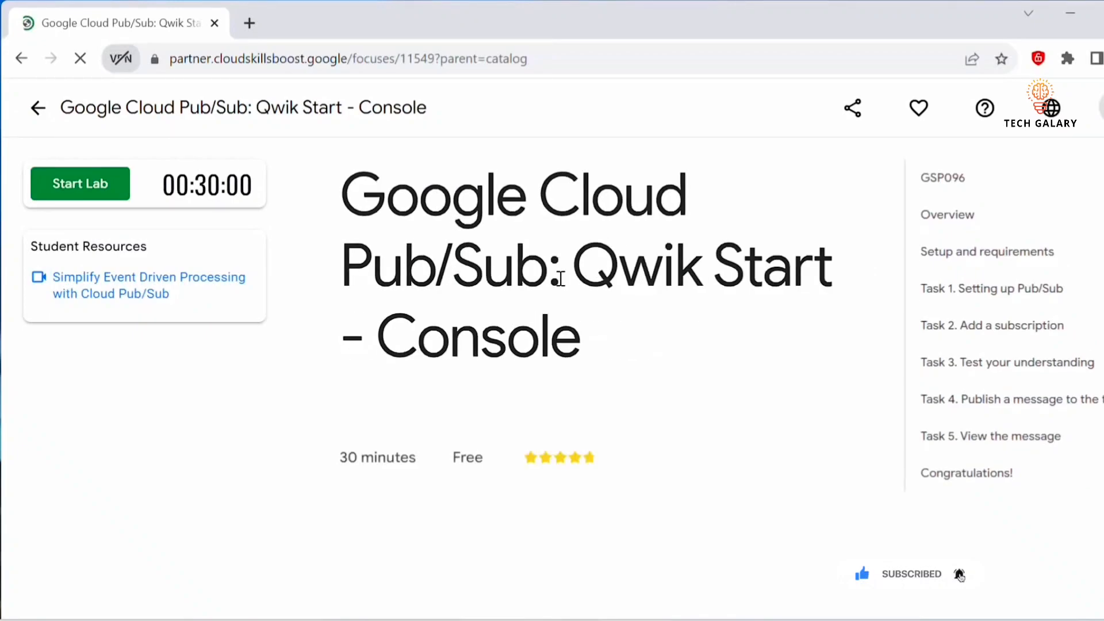
{"action": "scroll", "coordinate": [560, 279], "scroll_direction": "down", "scroll_amount": 10}
{"action": "scroll", "coordinate": [563, 285], "scroll_direction": "up", "scroll_amount": 8}
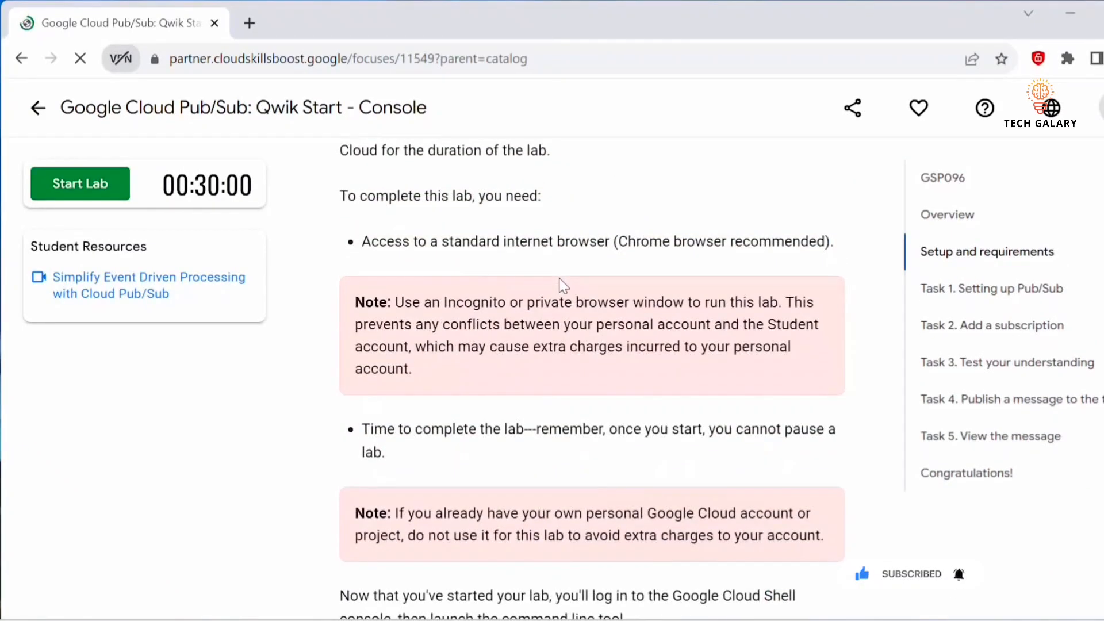
{"action": "scroll", "coordinate": [560, 280], "scroll_direction": "up", "scroll_amount": 8}
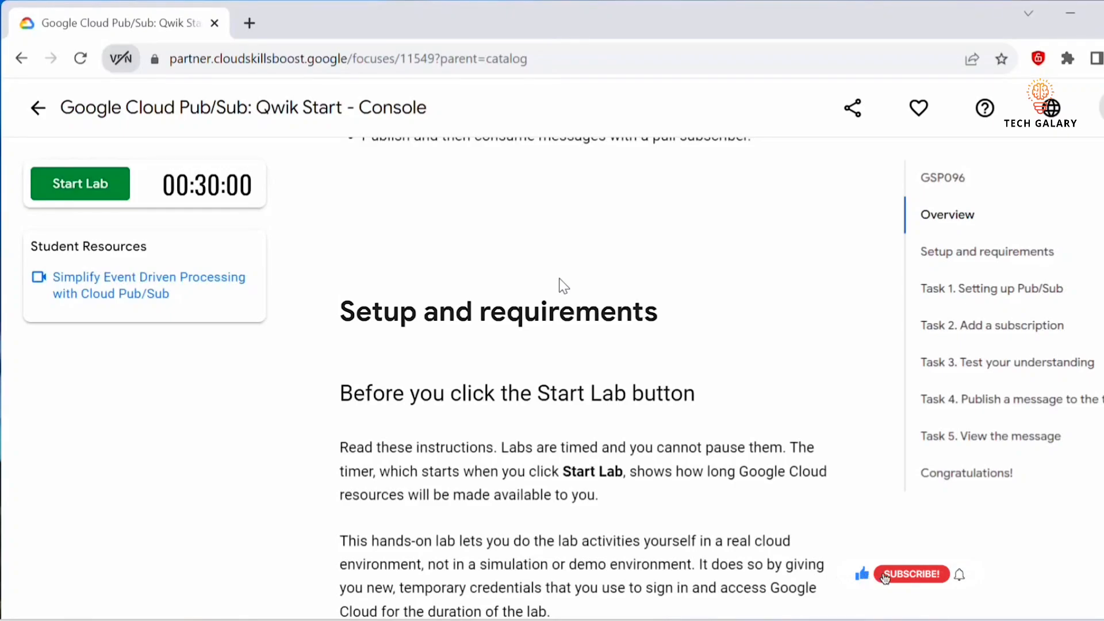
{"action": "scroll", "coordinate": [555, 363], "scroll_direction": "down", "scroll_amount": 15}
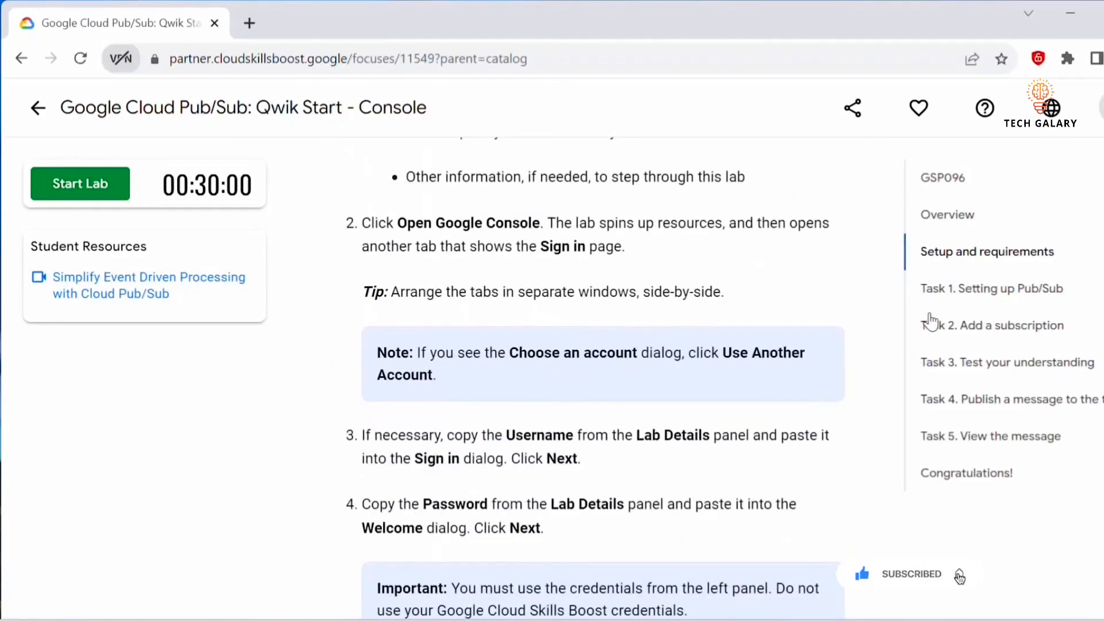
{"action": "scroll", "coordinate": [697, 463], "scroll_direction": "down", "scroll_amount": 6}
{"action": "scroll", "coordinate": [696, 478], "scroll_direction": "down", "scroll_amount": 10}
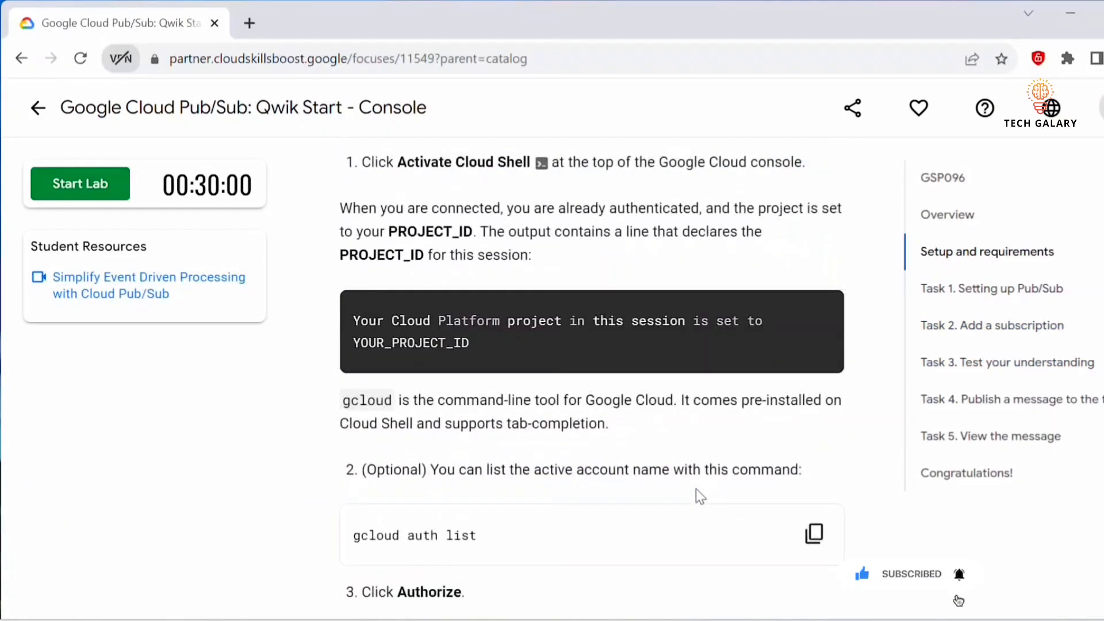
{"action": "key", "text": "Home"}
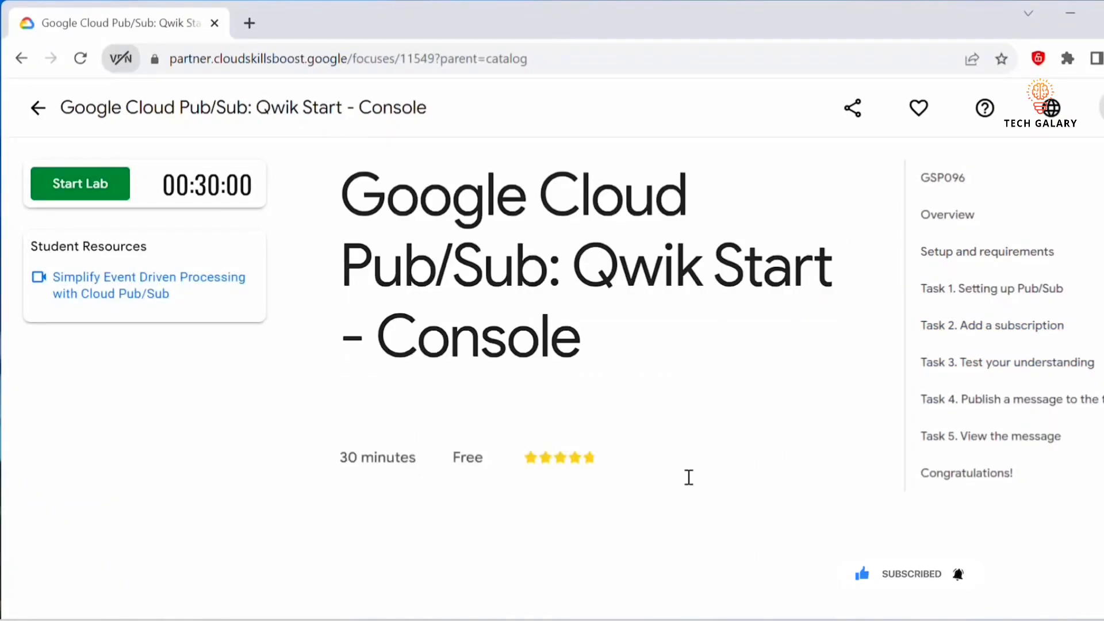
{"action": "scroll", "coordinate": [638, 298], "scroll_direction": "down", "scroll_amount": 5}
{"action": "scroll", "coordinate": [638, 298], "scroll_direction": "up", "scroll_amount": 5}
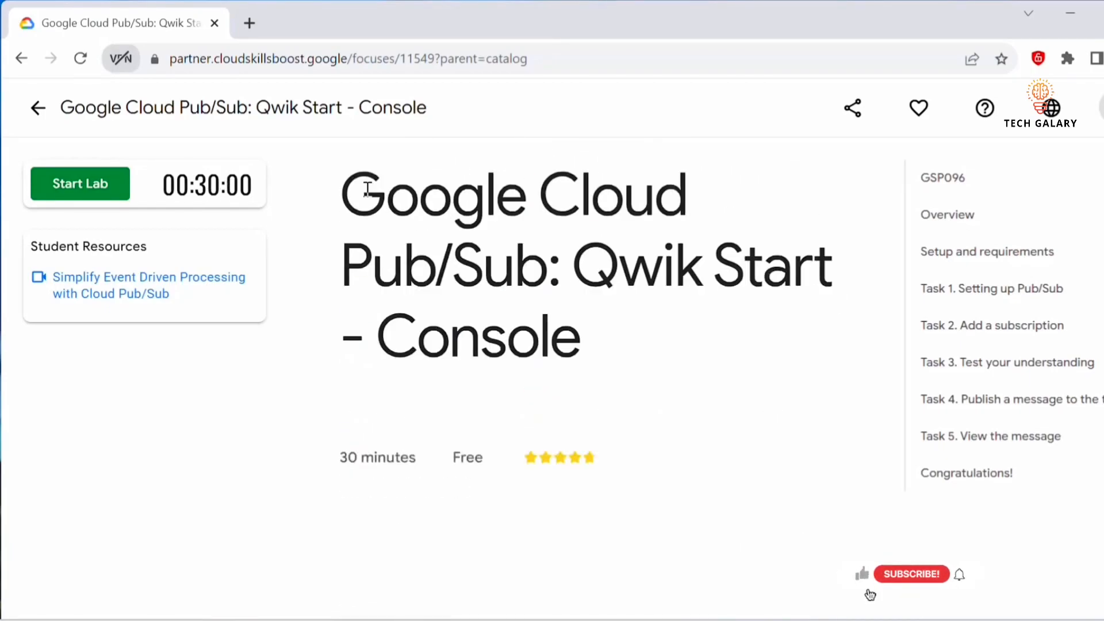
{"action": "scroll", "coordinate": [364, 180], "scroll_direction": "down", "scroll_amount": 5}
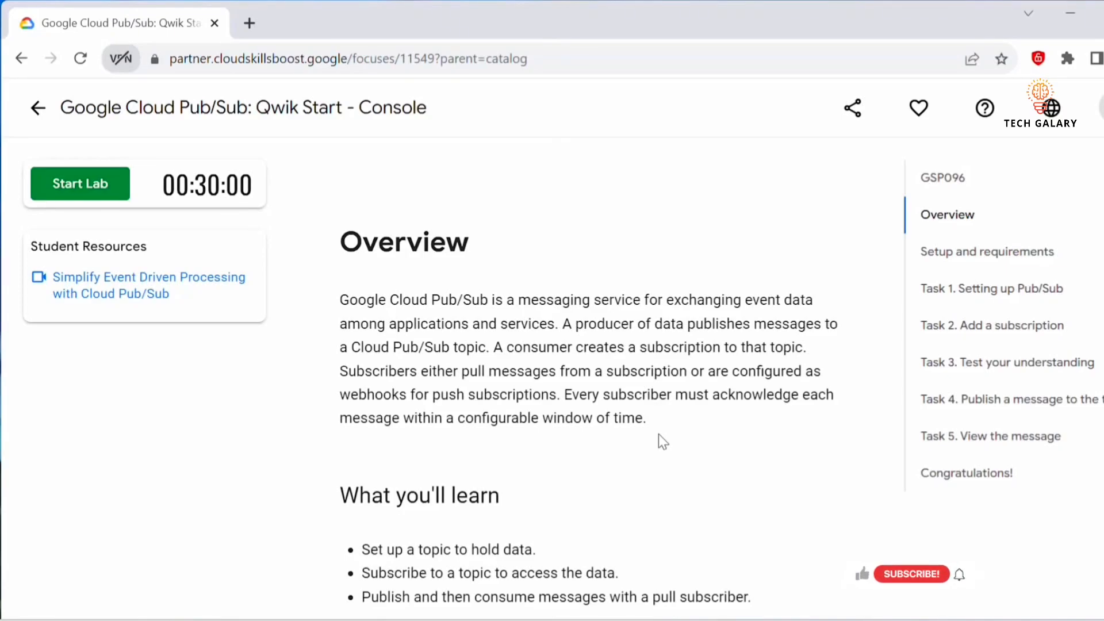
{"action": "scroll", "coordinate": [659, 435], "scroll_direction": "down", "scroll_amount": 5}
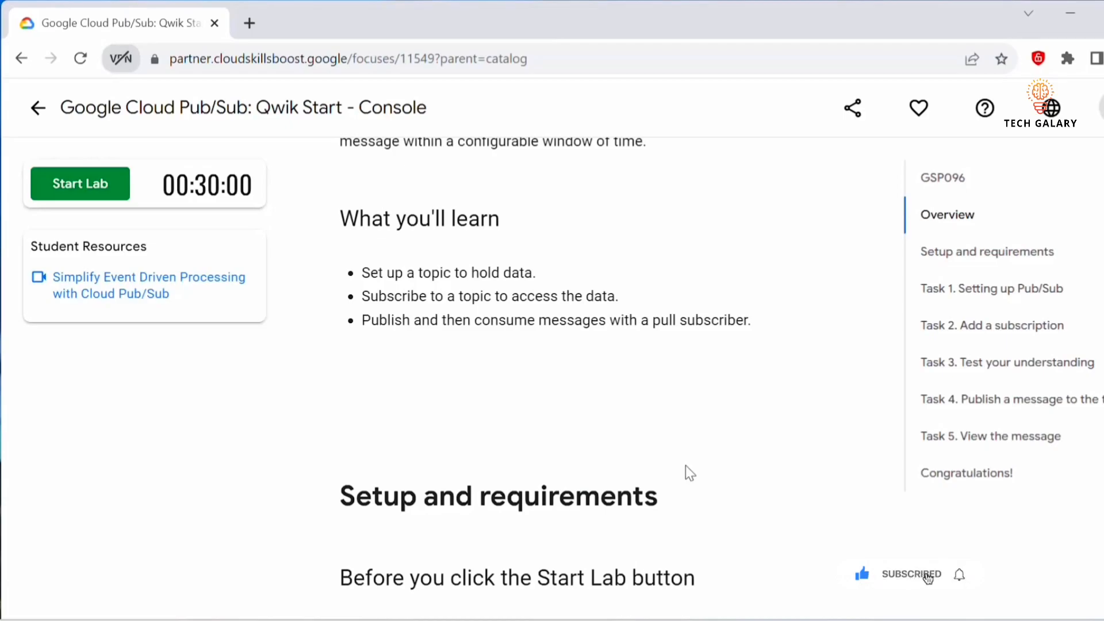
{"action": "scroll", "coordinate": [686, 465], "scroll_direction": "down", "scroll_amount": 3}
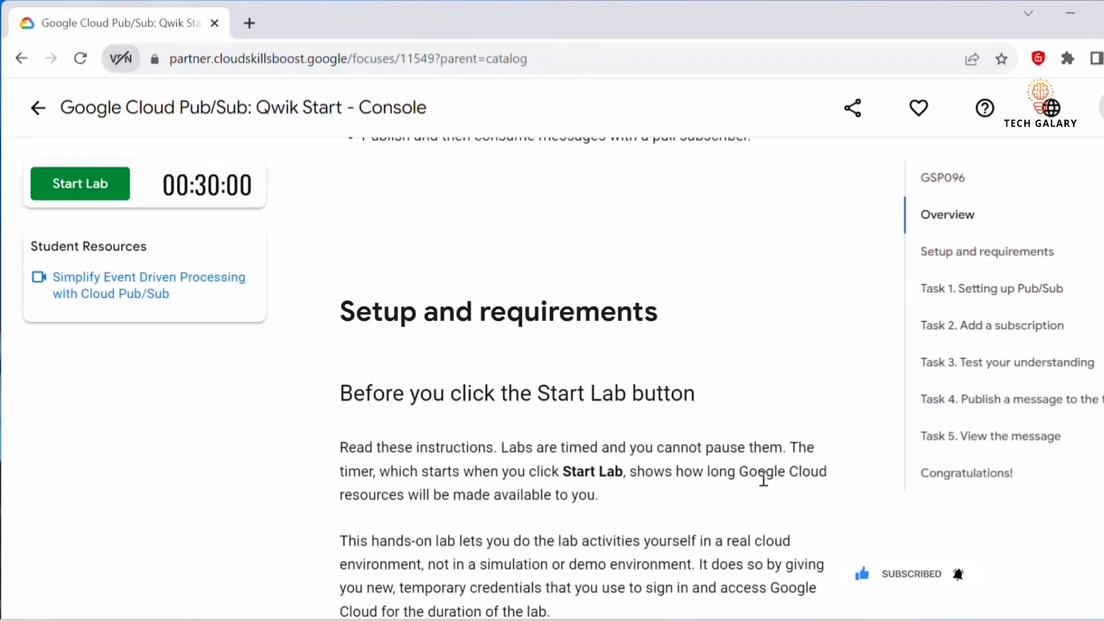
- Start the Pub/Sub lab and open the Google Cloud console for it
{"action": "scroll", "coordinate": [397, 465], "scroll_direction": "down", "scroll_amount": 10}
{"action": "left_click", "coordinate": [80, 184]}
{"action": "left_click", "coordinate": [174, 329]}
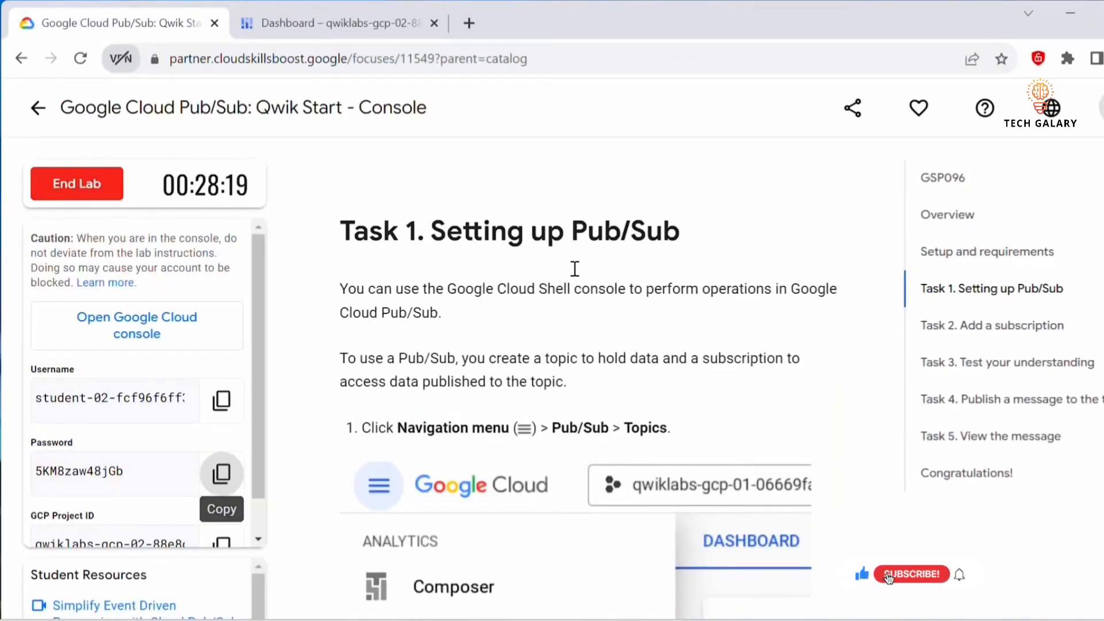
- Following Task 1, search the Google Cloud console for "pub" and open the Pub/Sub Topics page
{"action": "scroll", "coordinate": [642, 338], "scroll_direction": "down", "scroll_amount": 1}
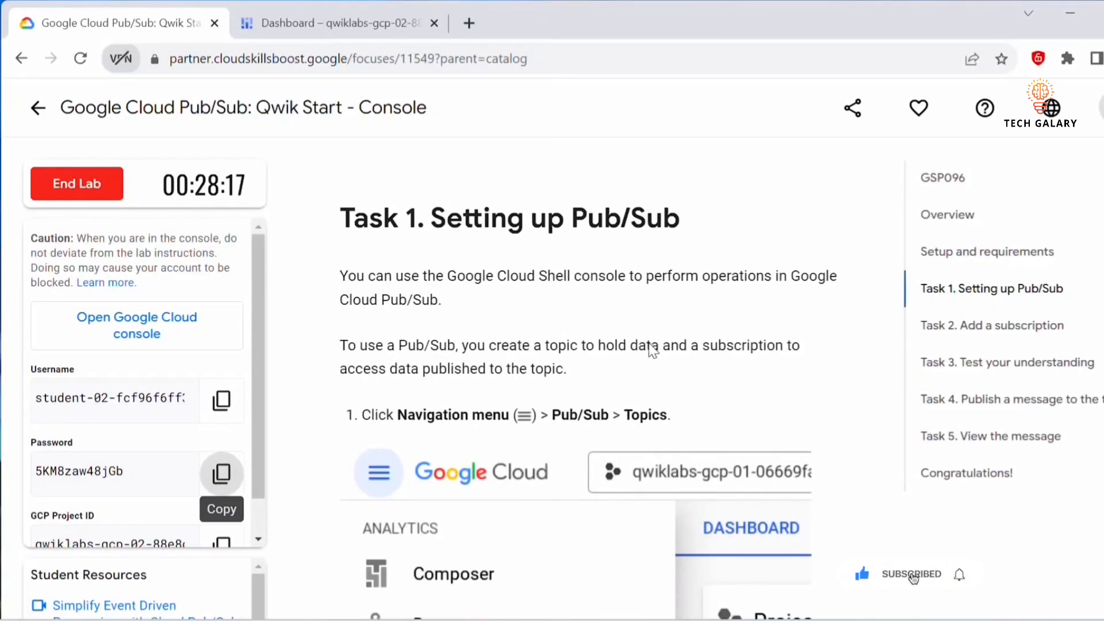
{"action": "left_click", "coordinate": [328, 23]}
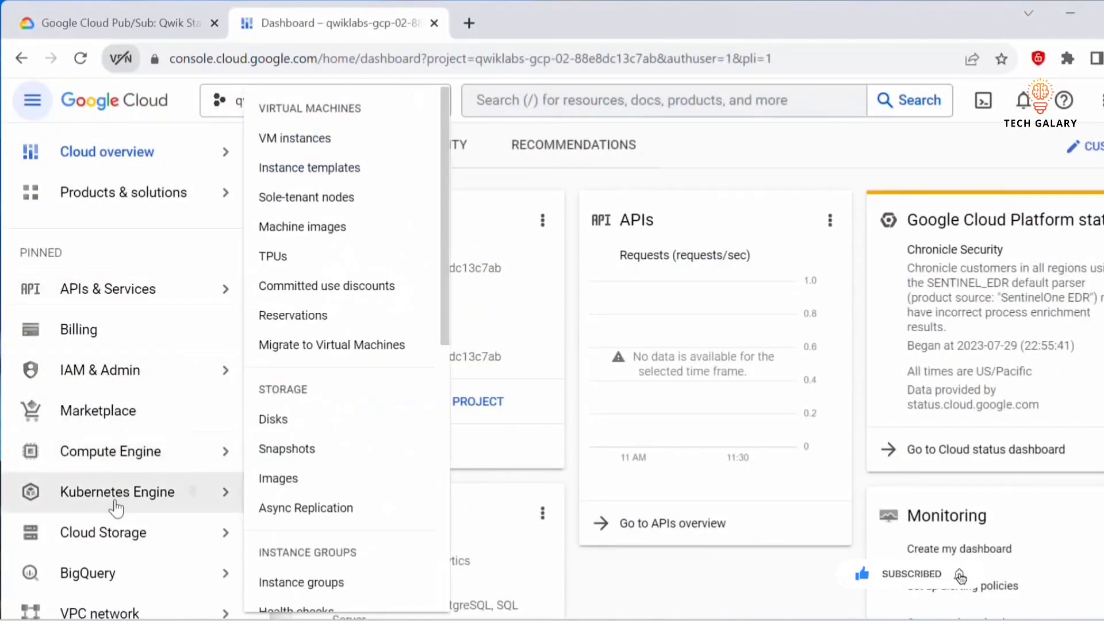
{"action": "scroll", "coordinate": [102, 428], "scroll_direction": "down", "scroll_amount": 3}
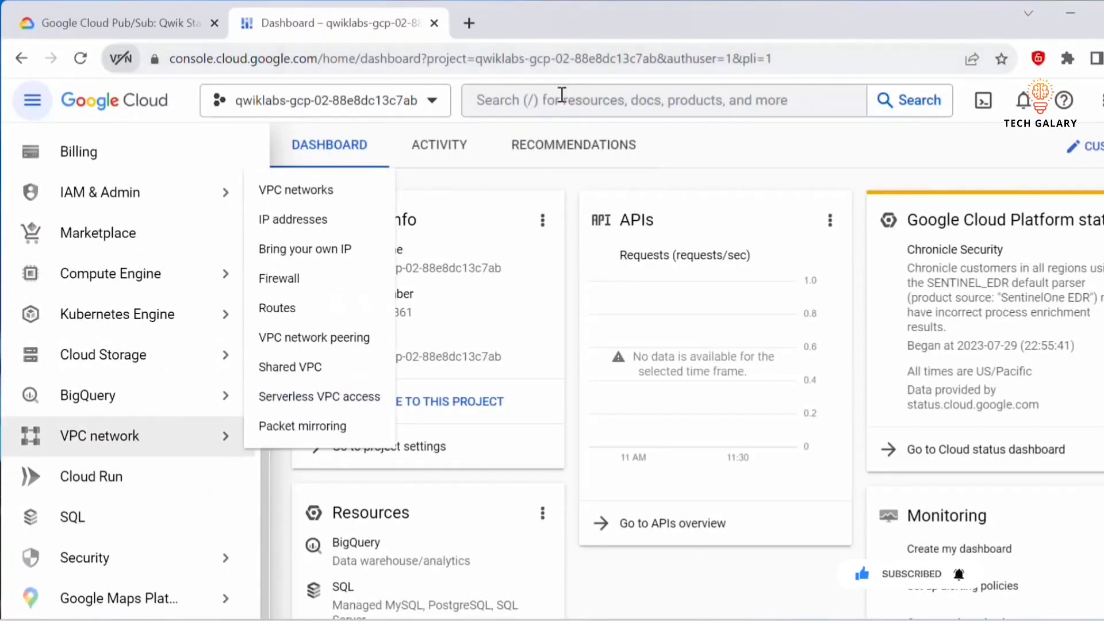
{"action": "left_click", "coordinate": [546, 103]}
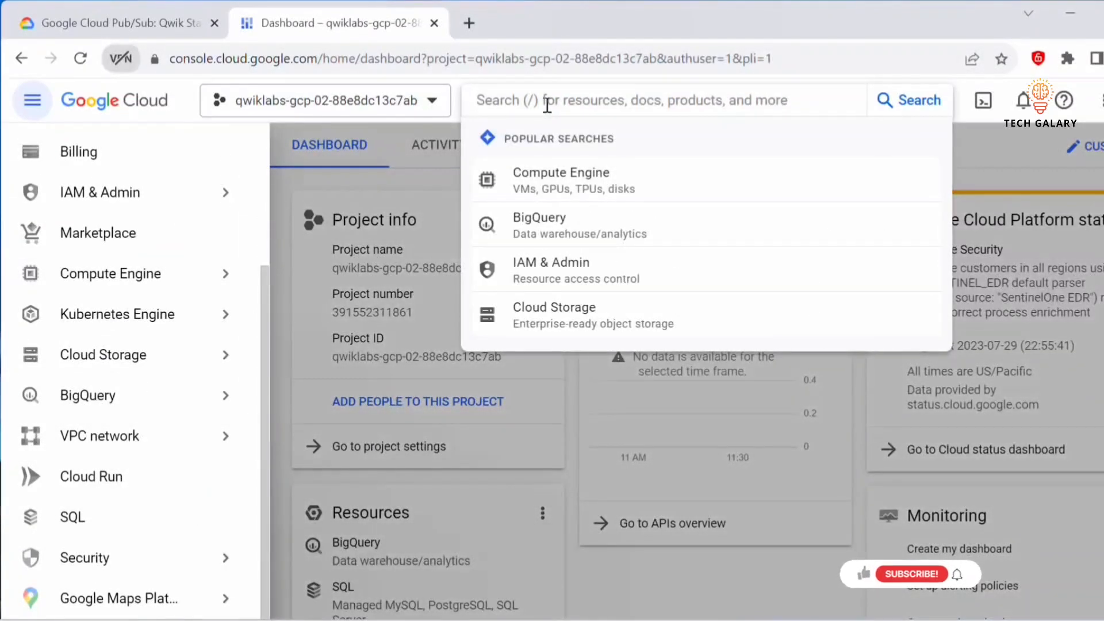
{"action": "type", "text": "pub"}
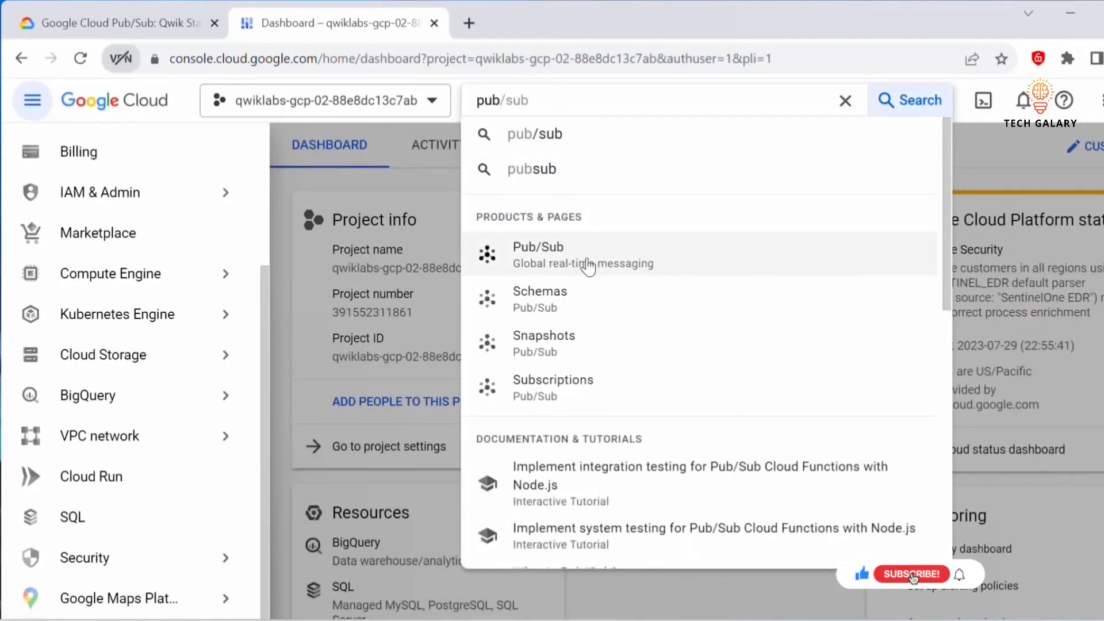
{"action": "left_click", "coordinate": [555, 266]}
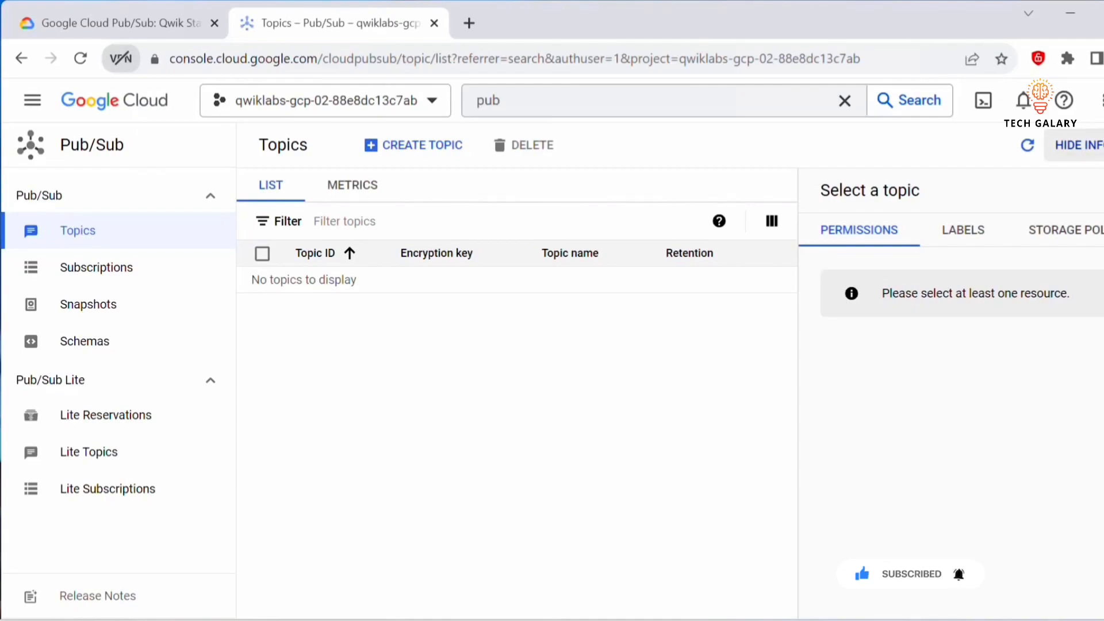
- Start creating a new topic with the info panel hidden, and copy the topic name MyTopic from the lab's Task 1 instructions
{"action": "left_click", "coordinate": [1078, 145]}
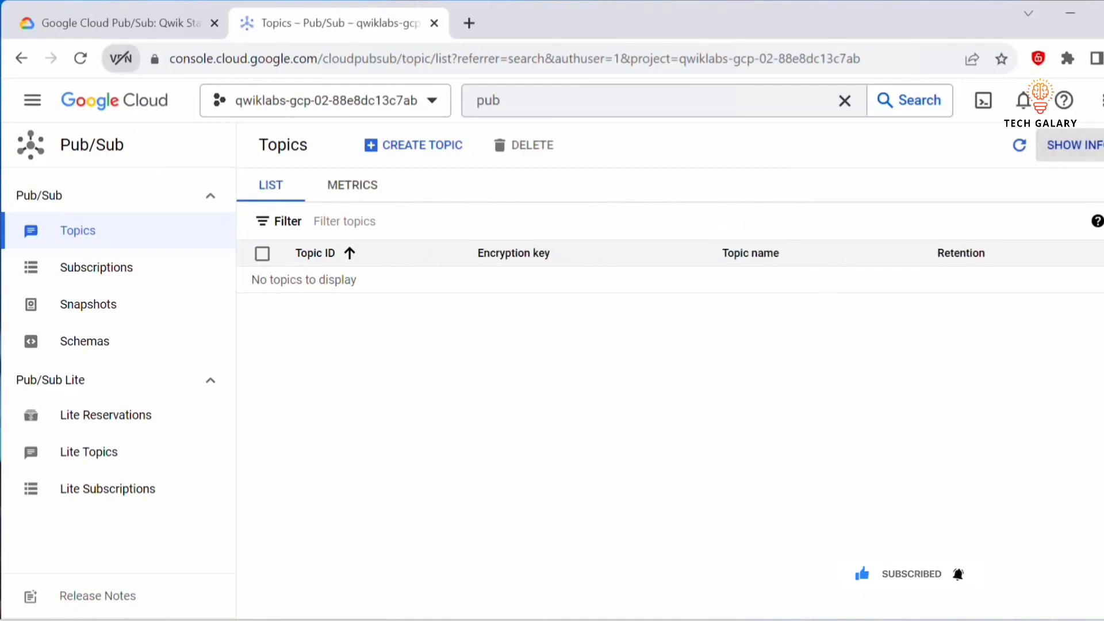
{"action": "left_click", "coordinate": [397, 151]}
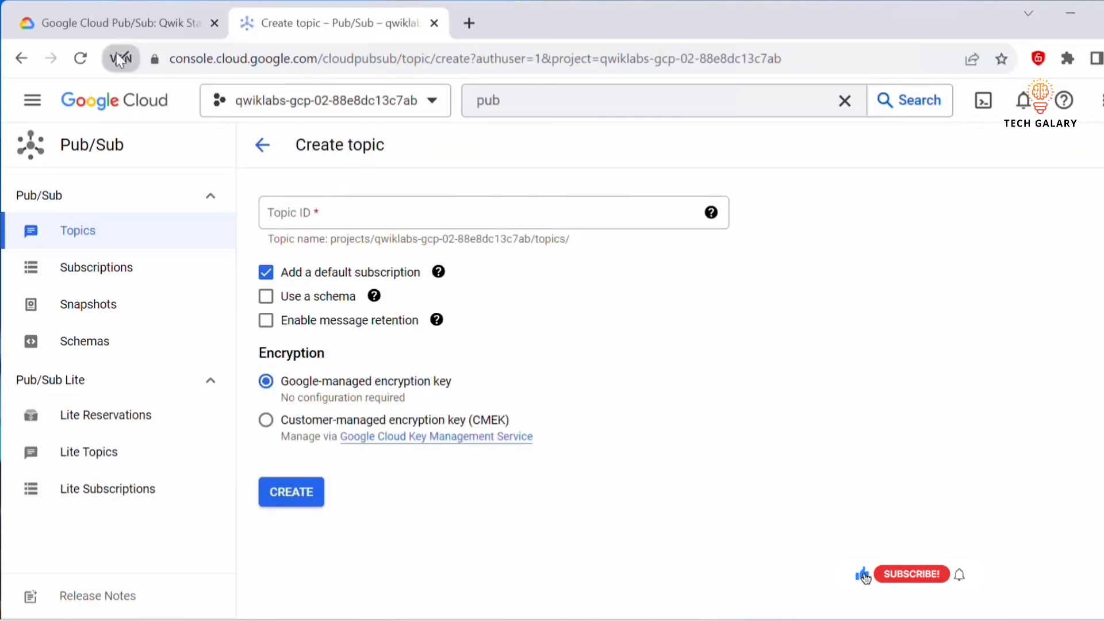
{"action": "left_click", "coordinate": [117, 23]}
{"action": "scroll", "coordinate": [564, 329], "scroll_direction": "down", "scroll_amount": 10}
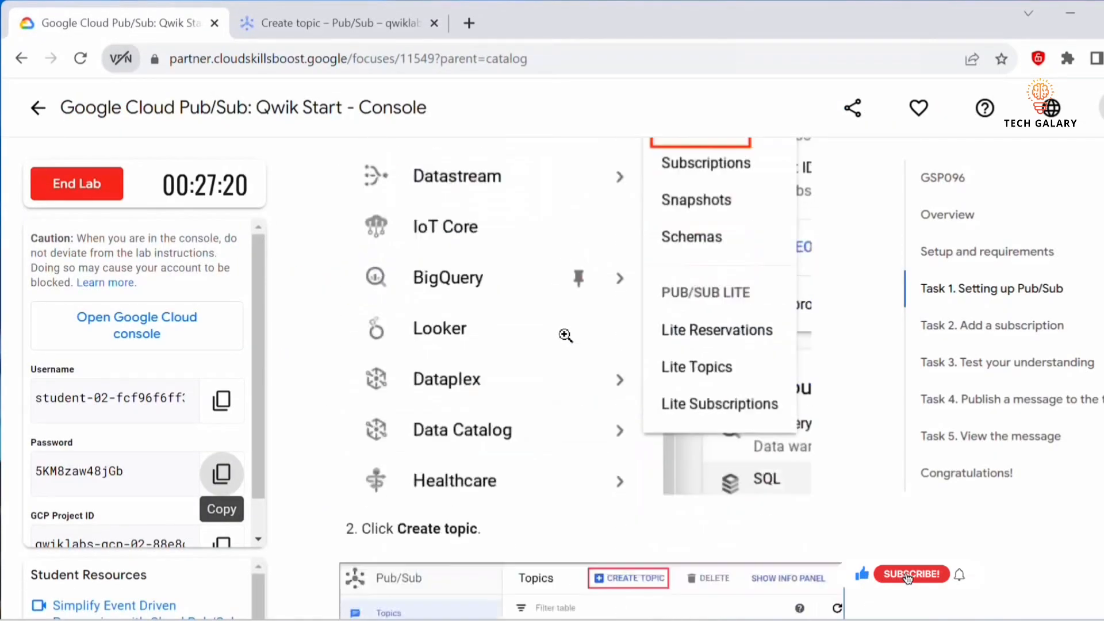
{"action": "left_click_drag", "start_coordinate": [424, 261], "coordinate": [596, 258]}
{"action": "left_click_drag", "start_coordinate": [709, 262], "coordinate": [765, 260]}
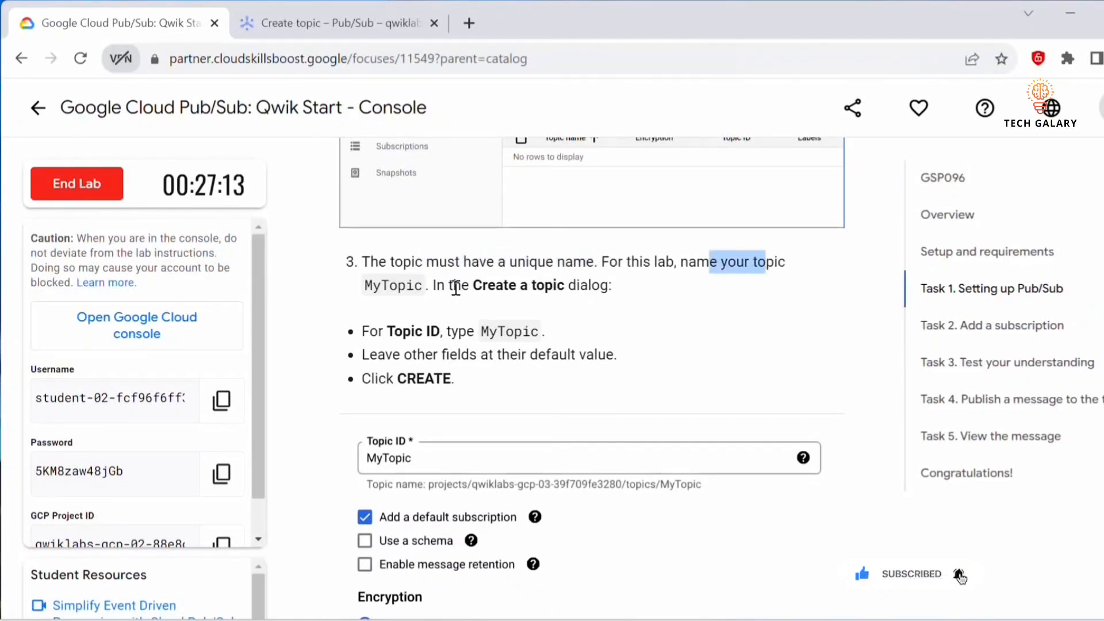
{"action": "left_click_drag", "start_coordinate": [427, 291], "coordinate": [367, 295]}
{"action": "key", "text": "ctrl+c"}
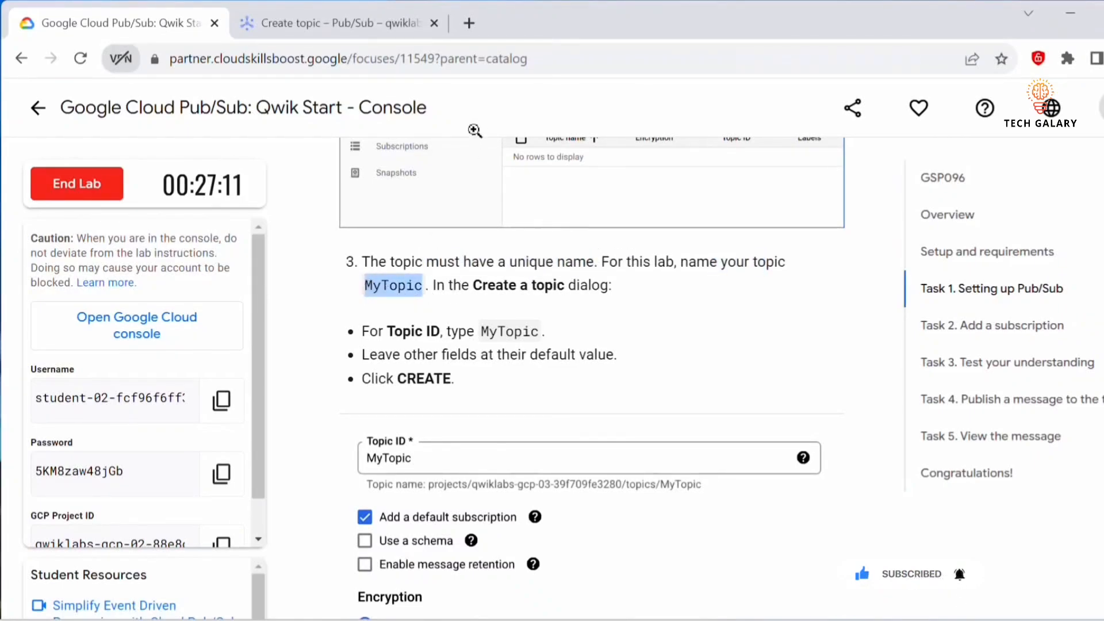
- Create the topic with ID MyTopic, keeping the default subscription and other default options, and return to the Topics list
{"action": "left_click", "coordinate": [368, 23]}
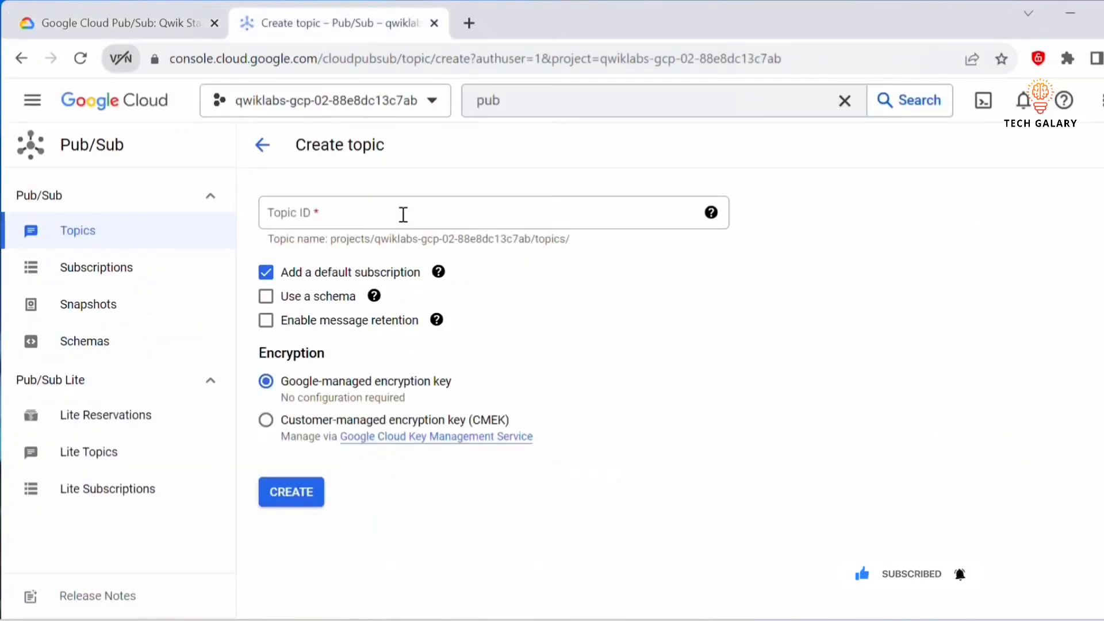
{"action": "left_click", "coordinate": [307, 209]}
{"action": "key", "text": "ctrl+v"}
{"action": "mouse_move", "coordinate": [374, 295]}
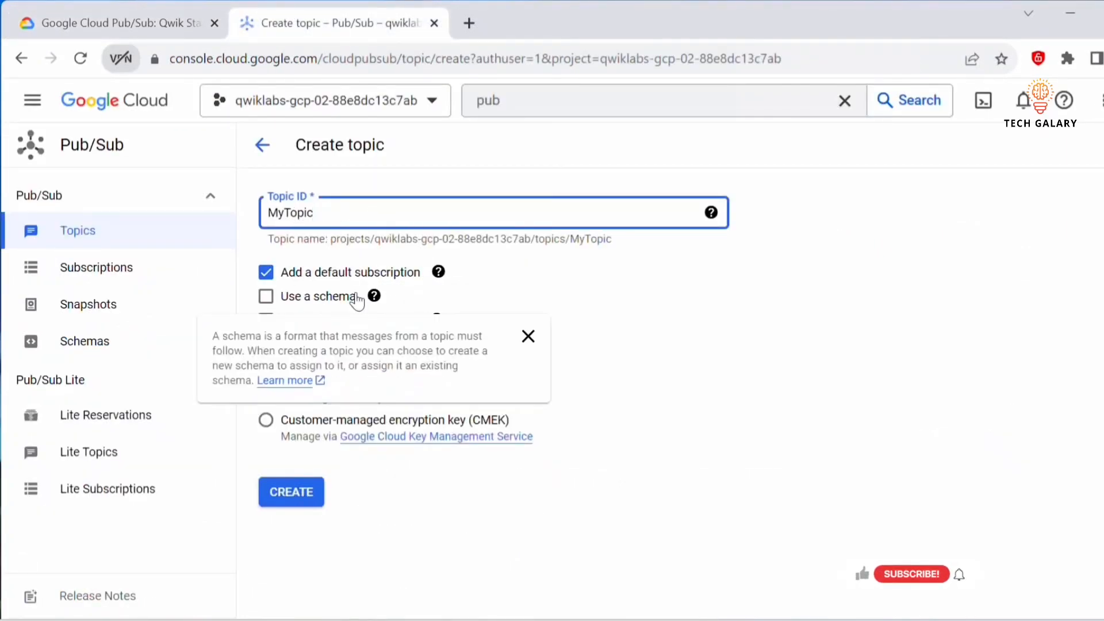
{"action": "left_click_drag", "start_coordinate": [316, 213], "coordinate": [259, 235]}
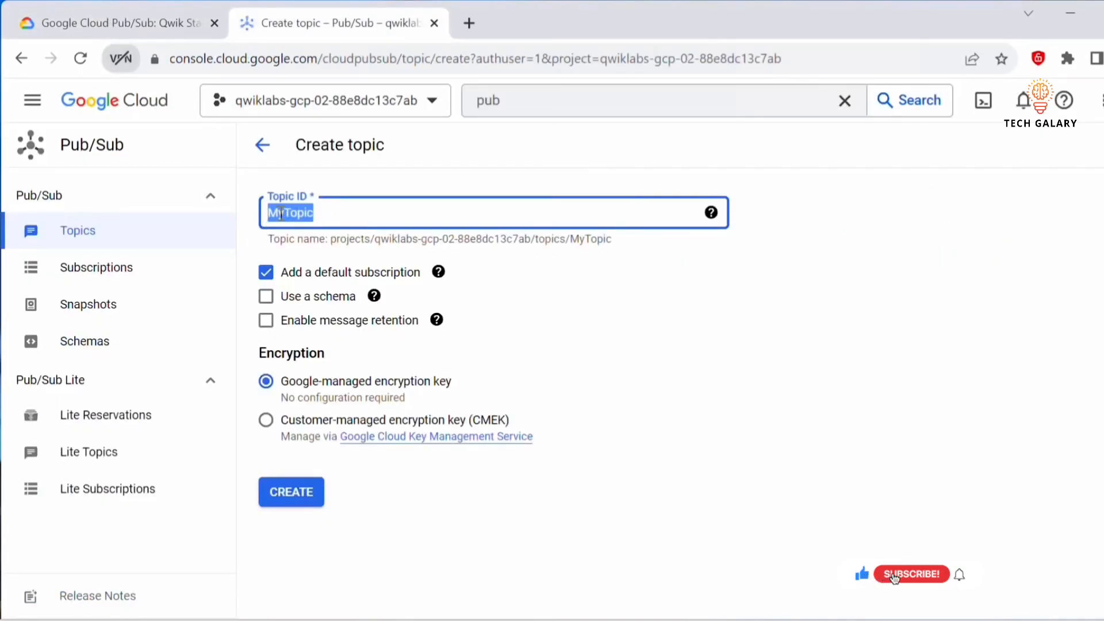
{"action": "left_click", "coordinate": [376, 211]}
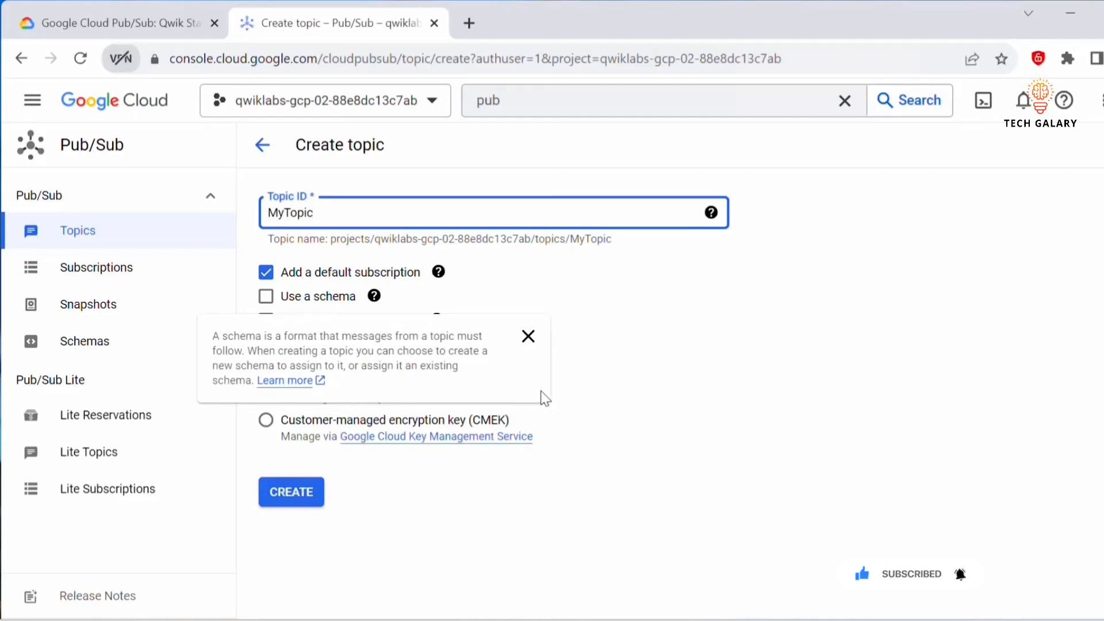
{"action": "left_click", "coordinate": [296, 502]}
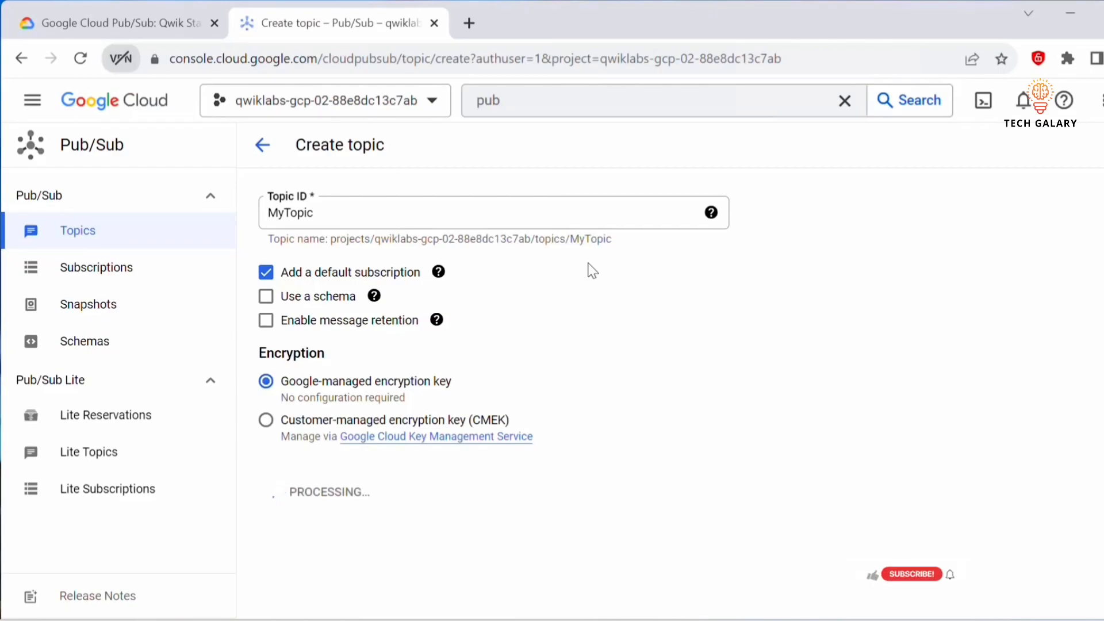
{"action": "left_click", "coordinate": [1070, 21]}
{"action": "left_click", "coordinate": [1071, 22]}
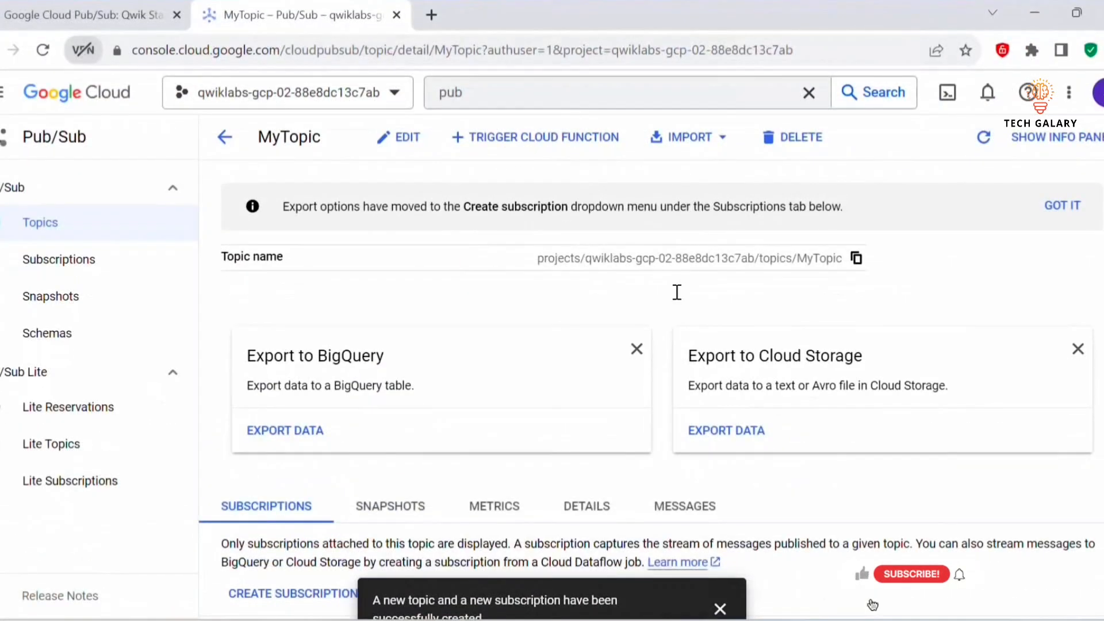
{"action": "left_click", "coordinate": [720, 608]}
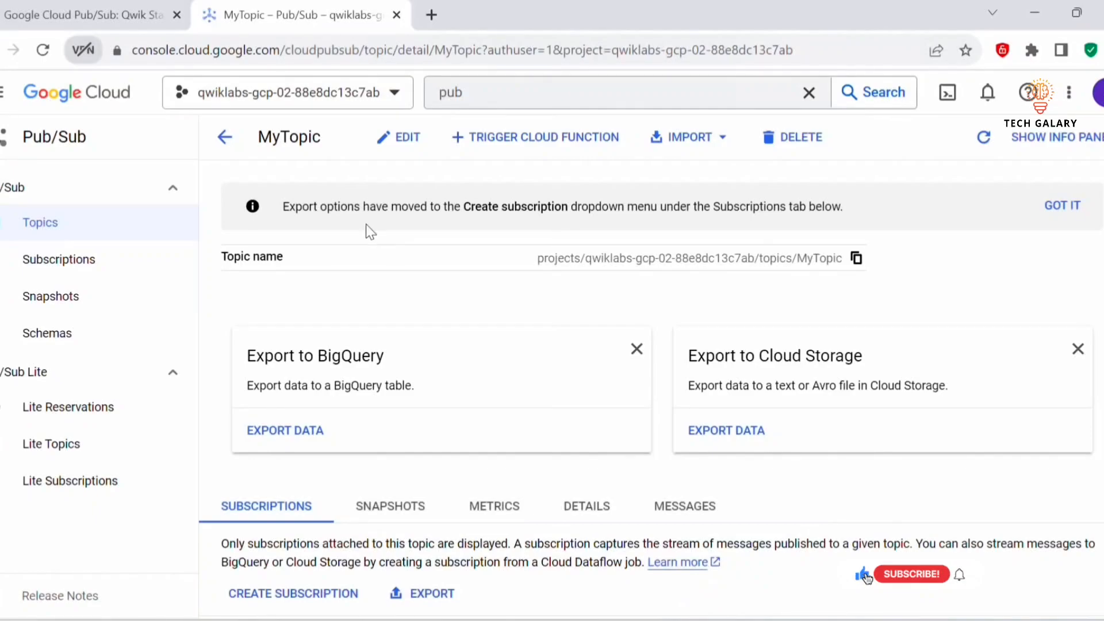
{"action": "left_click", "coordinate": [217, 137]}
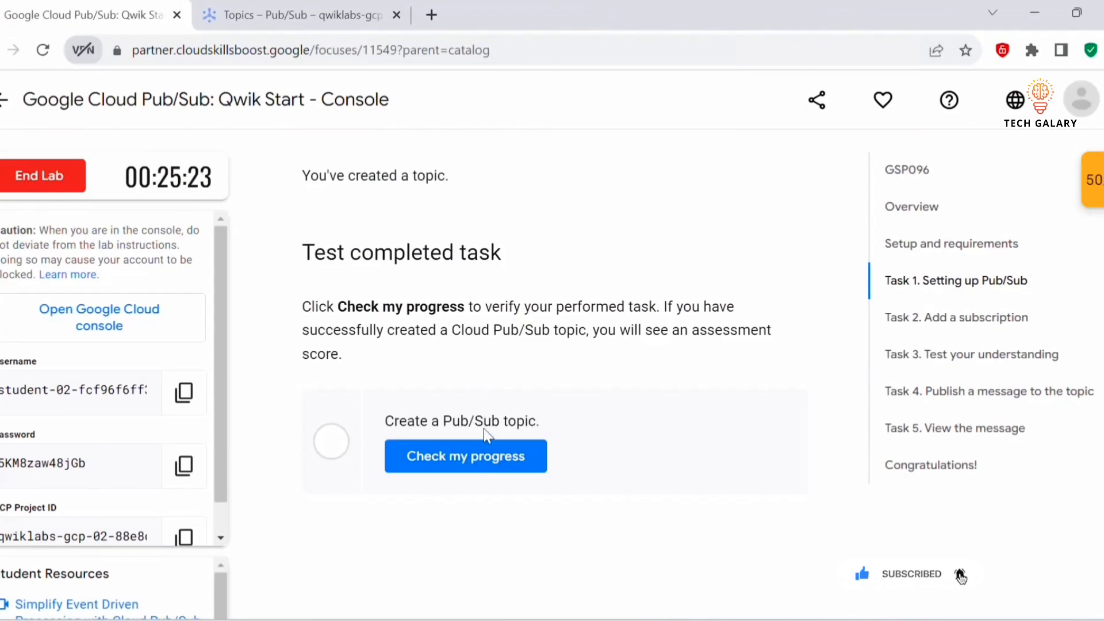
- Check the lab progress for "Create a Pub/Sub topic" and read the Task 2 instructions on adding a subscription
{"action": "left_click", "coordinate": [455, 460]}
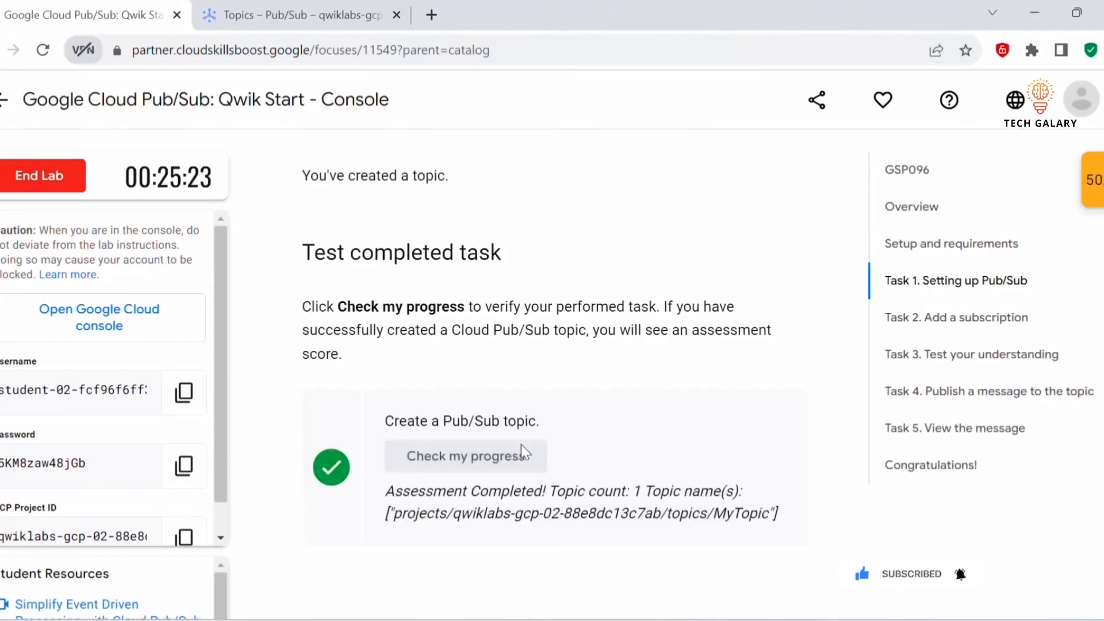
{"action": "scroll", "coordinate": [446, 375], "scroll_direction": "down", "scroll_amount": 2}
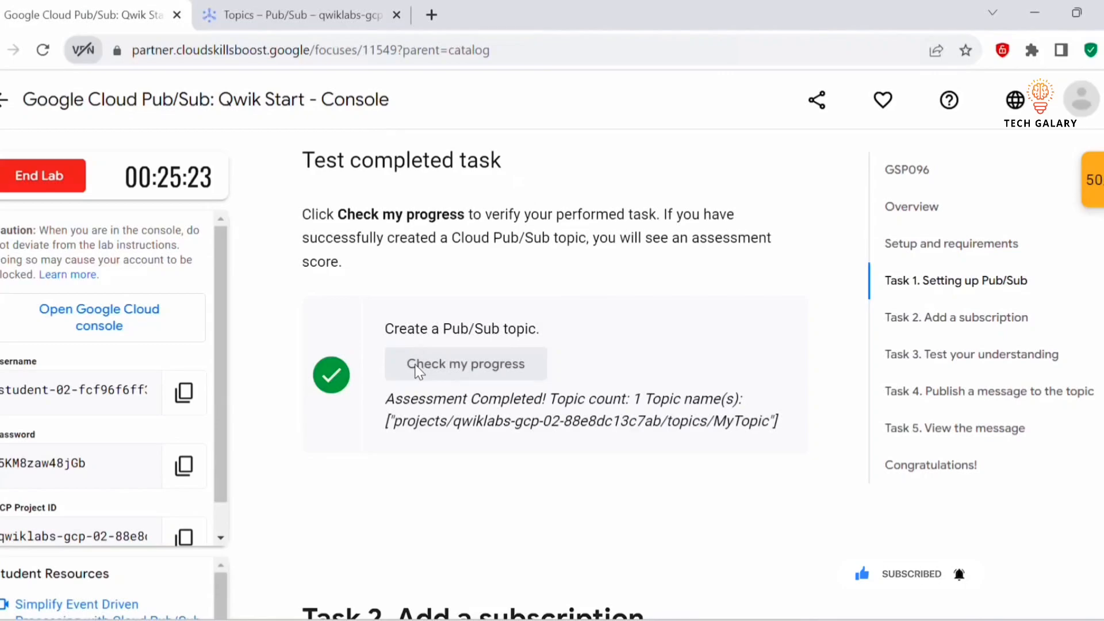
{"action": "scroll", "coordinate": [504, 465], "scroll_direction": "down", "scroll_amount": 5}
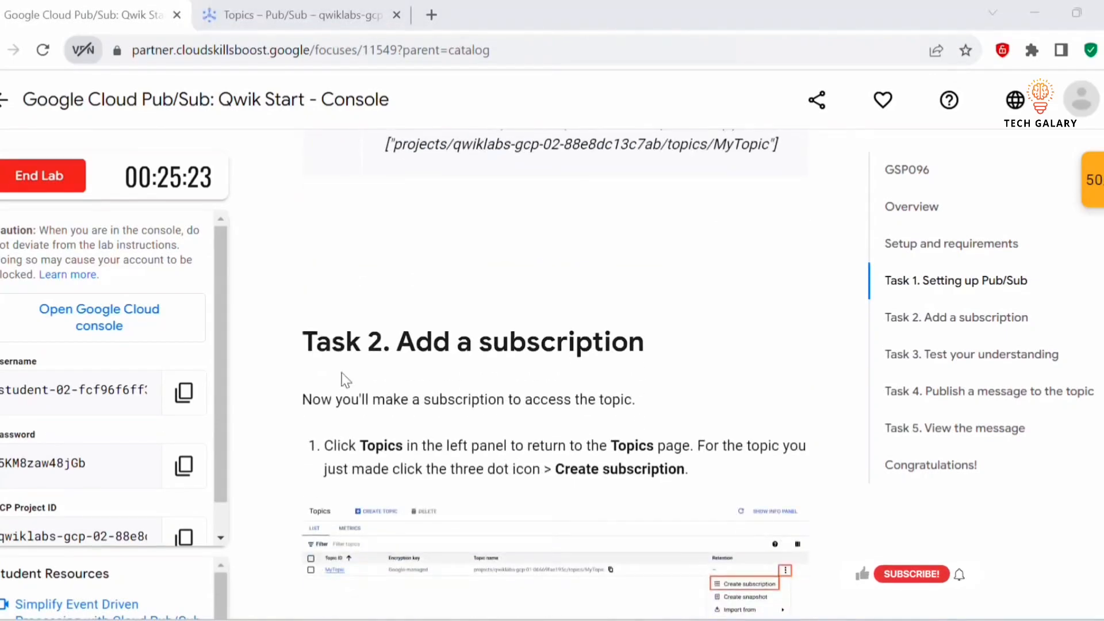
{"action": "scroll", "coordinate": [512, 362], "scroll_direction": "down", "scroll_amount": 3}
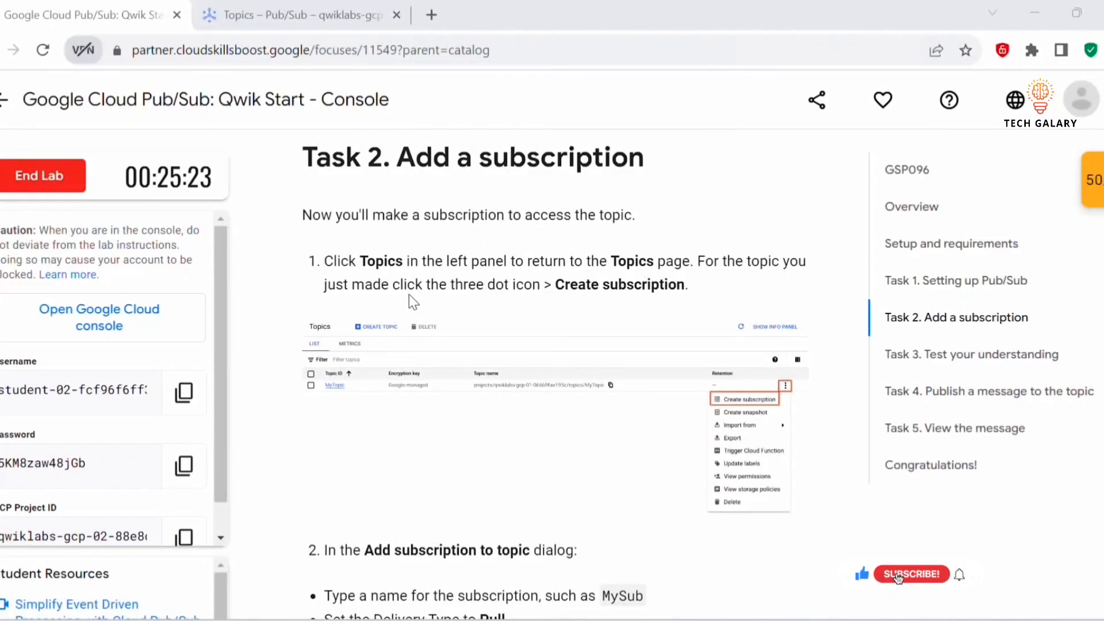
- Start creating a subscription for MyTopic from the Topics list and dismiss the navigation menu tip
{"action": "key", "text": "ctrl+Tab"}
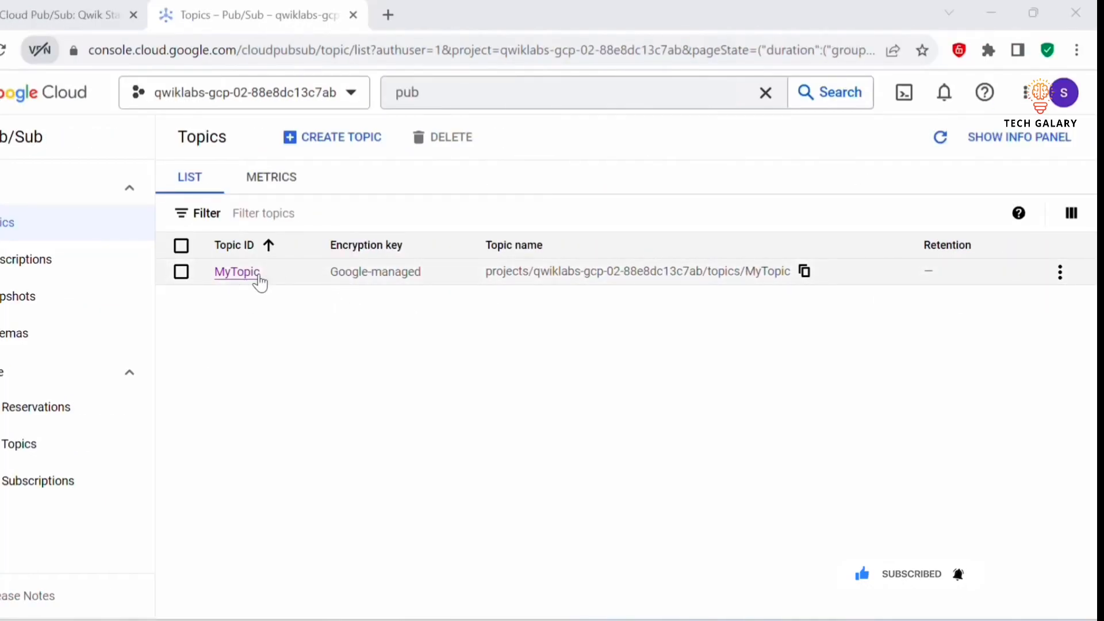
{"action": "left_click", "coordinate": [1060, 273]}
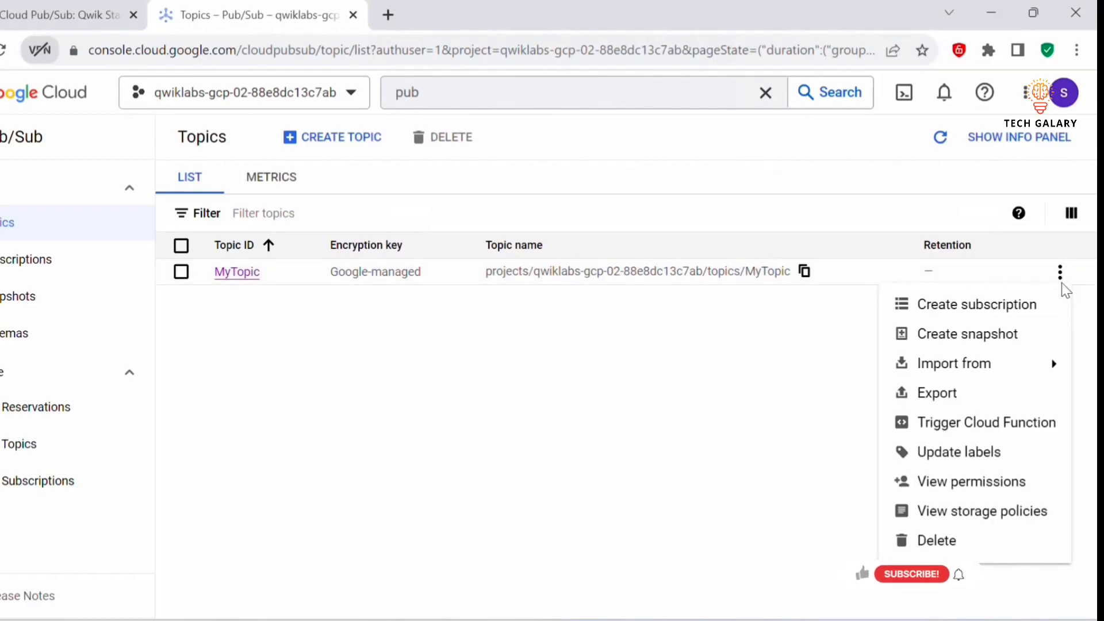
{"action": "left_click", "coordinate": [948, 315]}
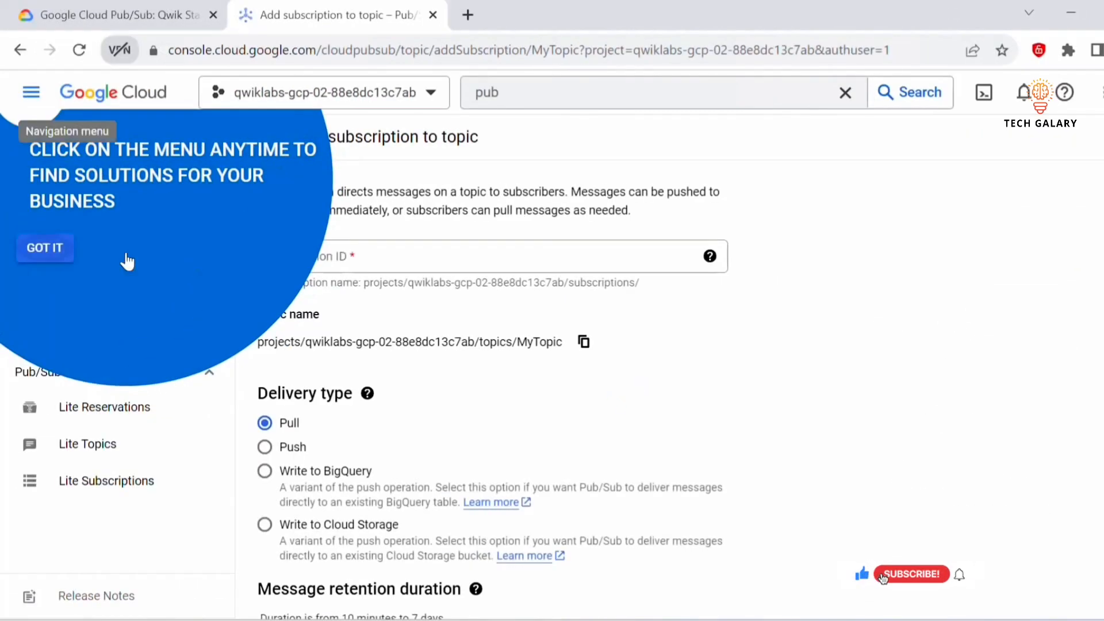
{"action": "left_click", "coordinate": [37, 247]}
- Set the Subscription ID to MySub as given in the lab's Task 2, and check the attached topic name
{"action": "left_click", "coordinate": [316, 264]}
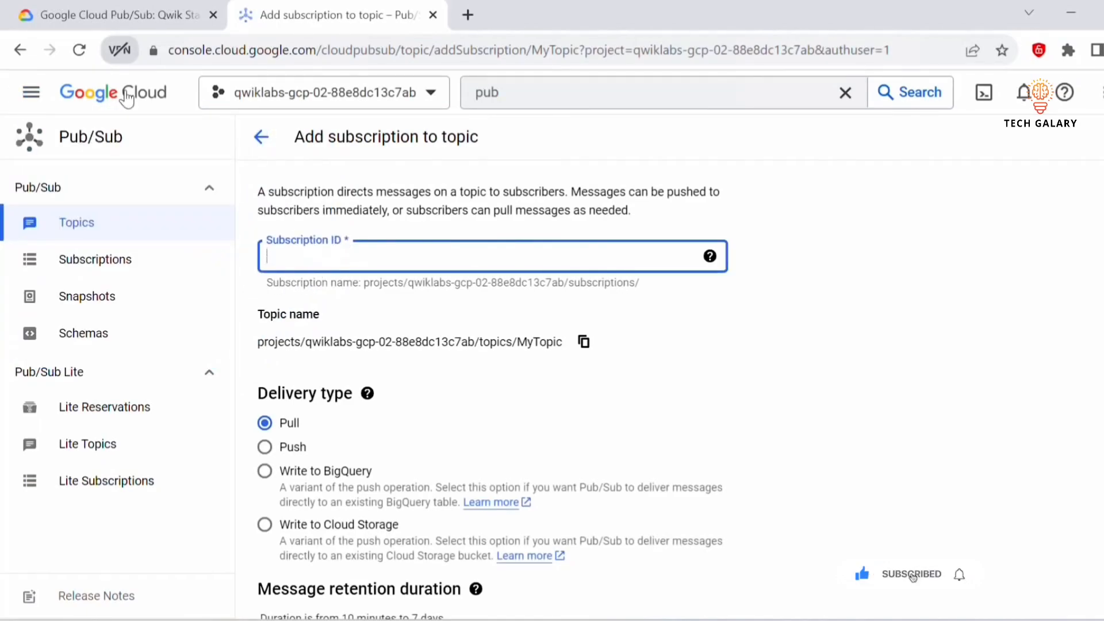
{"action": "left_click", "coordinate": [120, 15]}
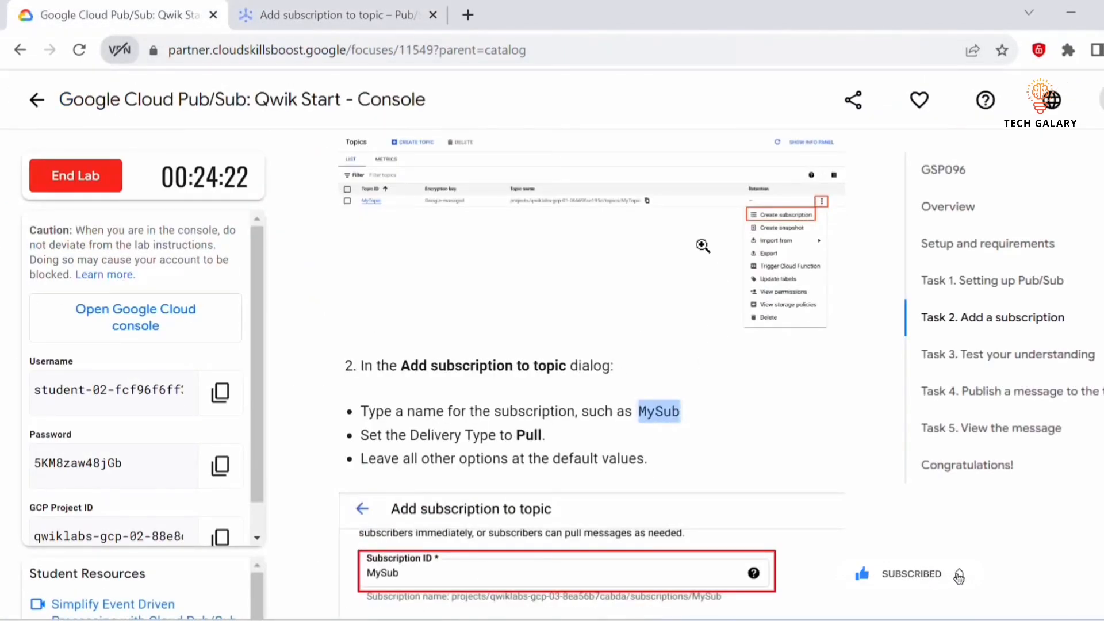
{"action": "left_click", "coordinate": [325, 14]}
{"action": "type", "text": "MySub"}
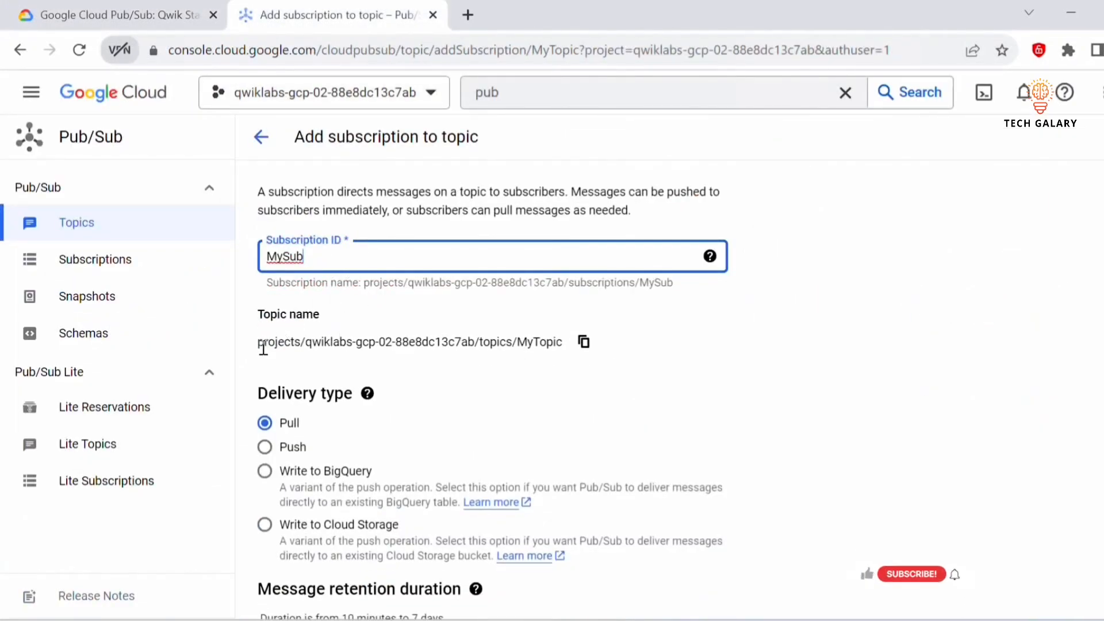
{"action": "left_click_drag", "start_coordinate": [258, 343], "coordinate": [564, 347]}
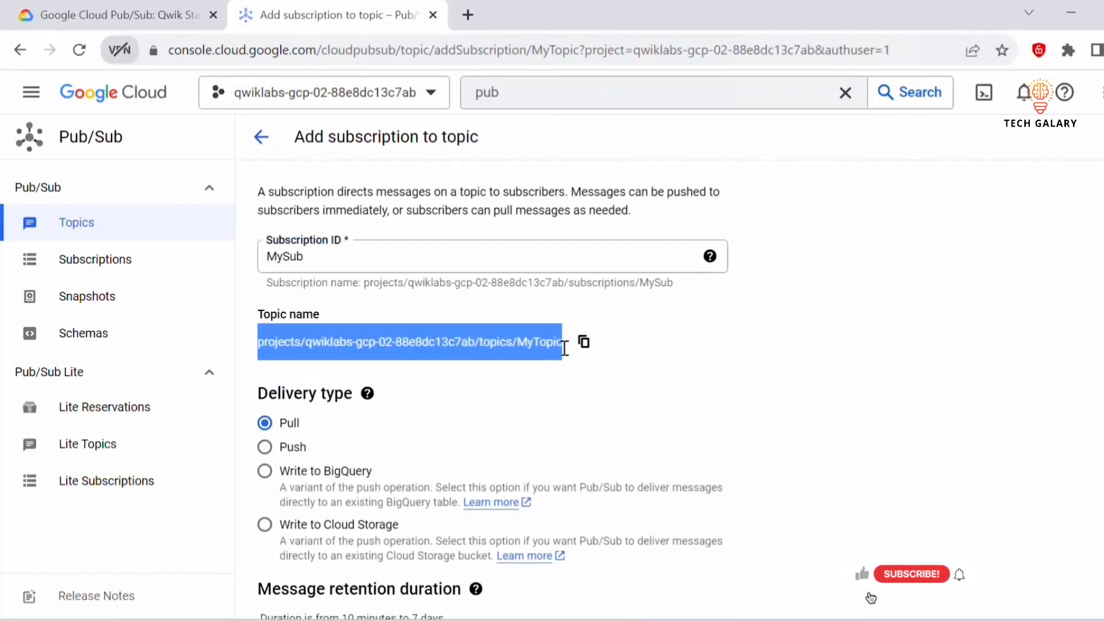
{"action": "left_click", "coordinate": [368, 380]}
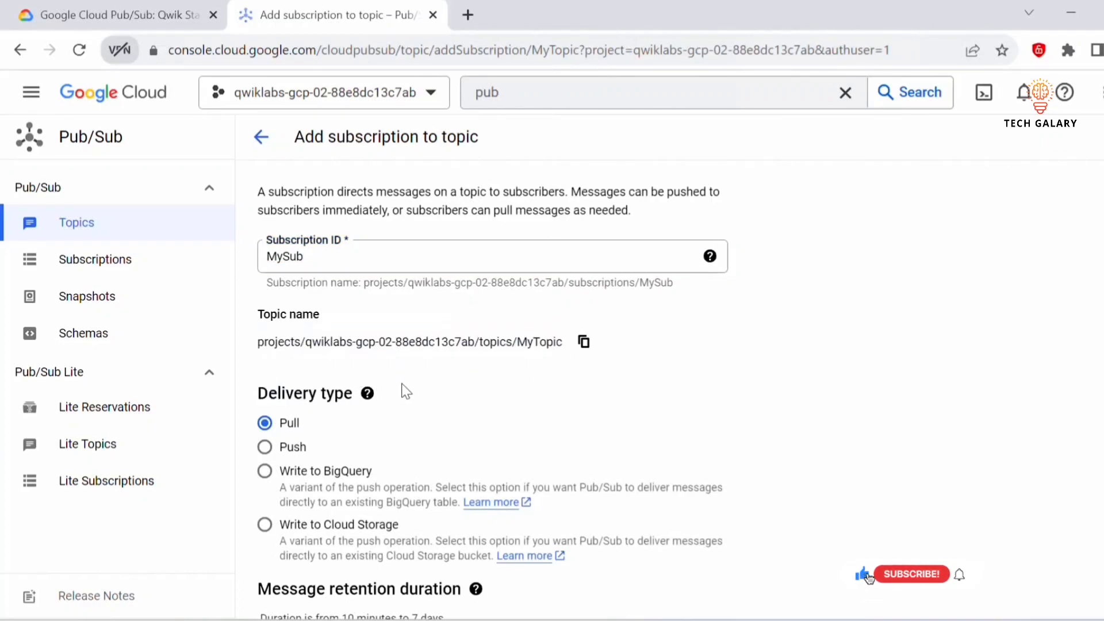
- Review the delivery, retention and expiration options, then create the subscription with Pull delivery and default settings and check its state
{"action": "left_click", "coordinate": [368, 394]}
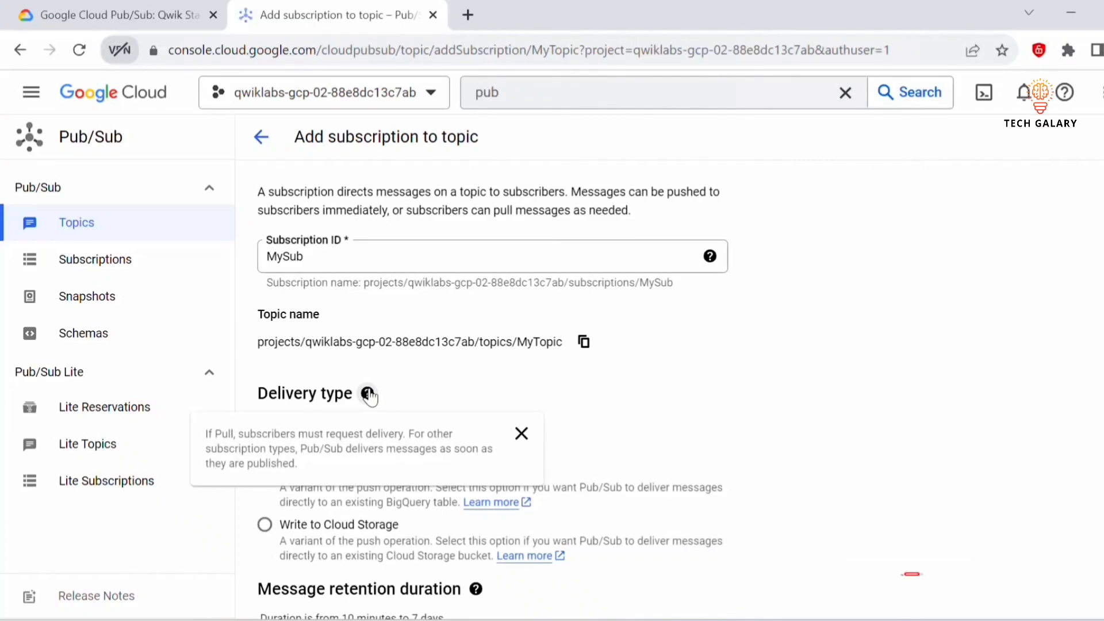
{"action": "left_click", "coordinate": [668, 394]}
{"action": "scroll", "coordinate": [336, 468], "scroll_direction": "down", "scroll_amount": 3}
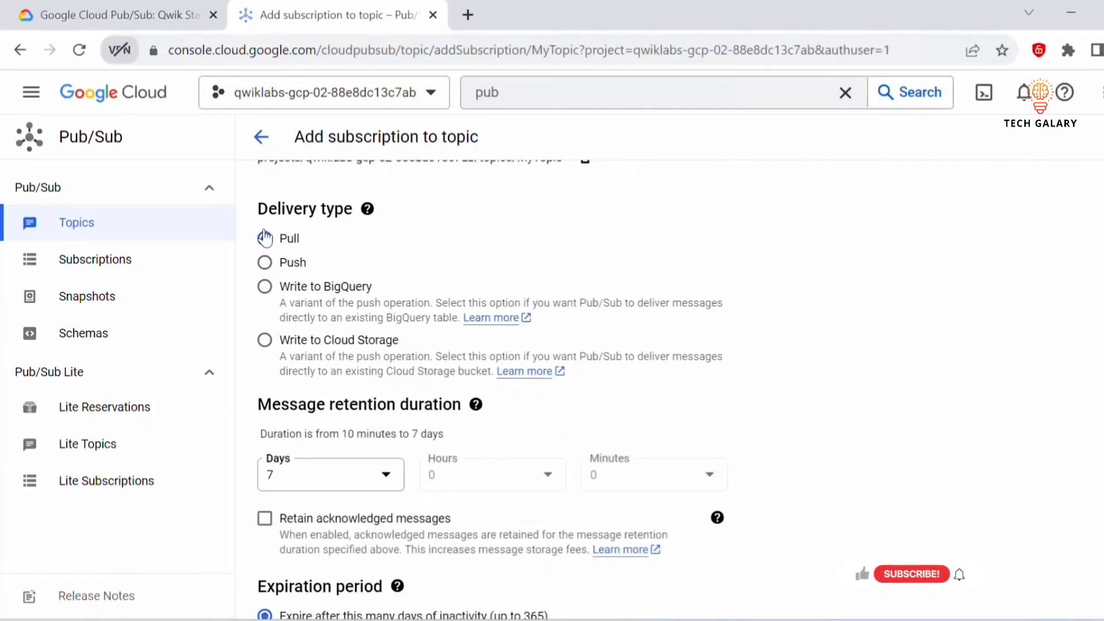
{"action": "scroll", "coordinate": [266, 265], "scroll_direction": "down", "scroll_amount": 2}
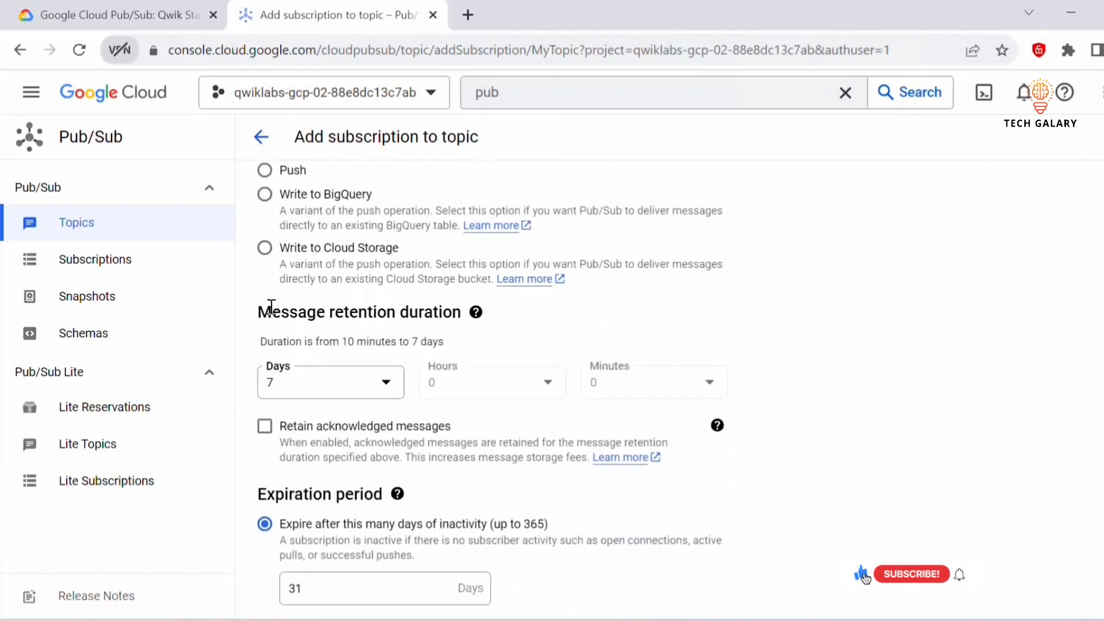
{"action": "mouse_move", "coordinate": [480, 322]}
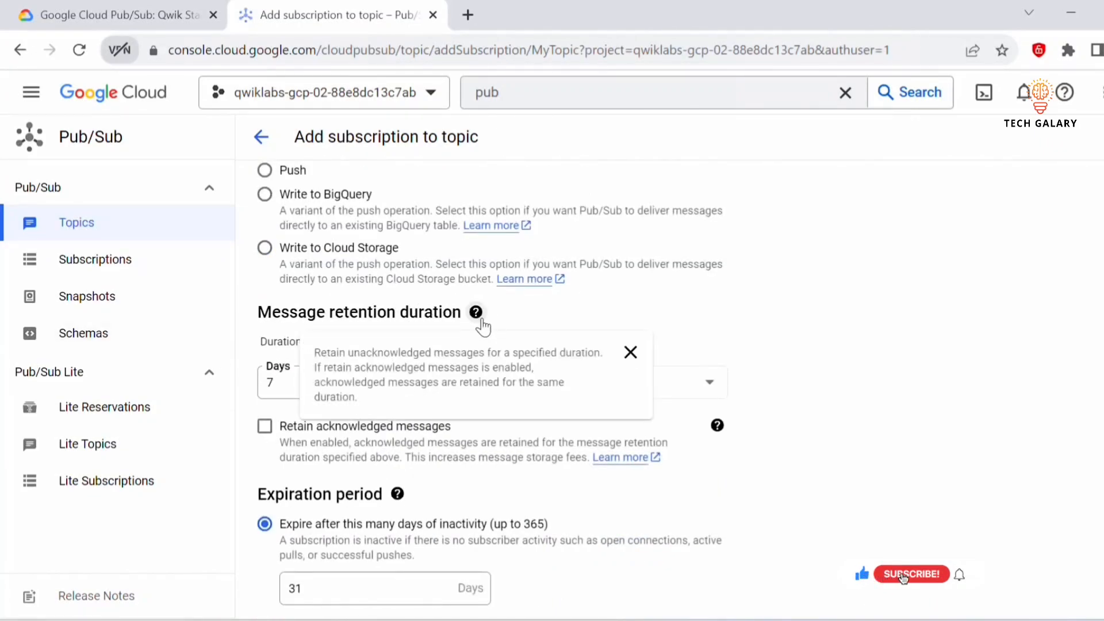
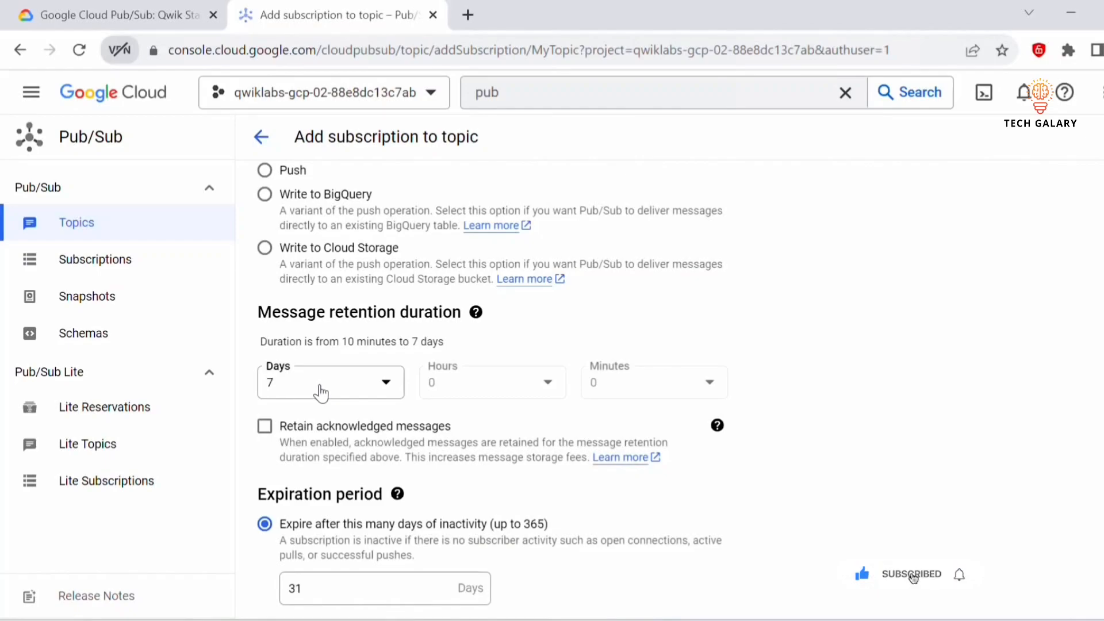
{"action": "scroll", "coordinate": [437, 498], "scroll_direction": "down", "scroll_amount": 5}
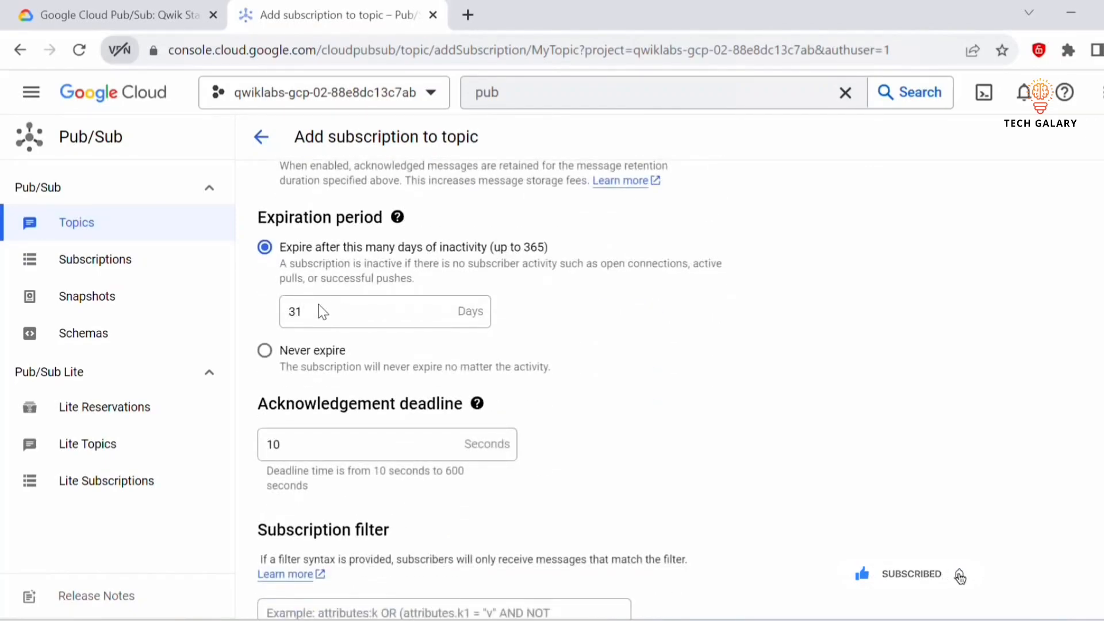
{"action": "scroll", "coordinate": [436, 361], "scroll_direction": "down", "scroll_amount": 14}
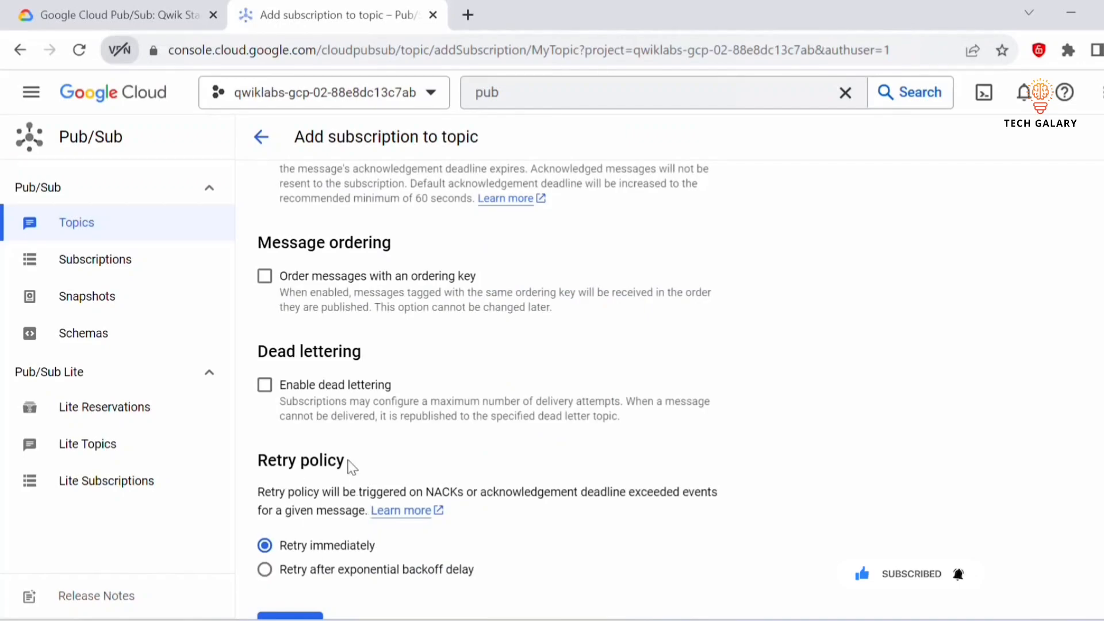
{"action": "scroll", "coordinate": [351, 467], "scroll_direction": "down", "scroll_amount": 2}
{"action": "left_click", "coordinate": [289, 542]}
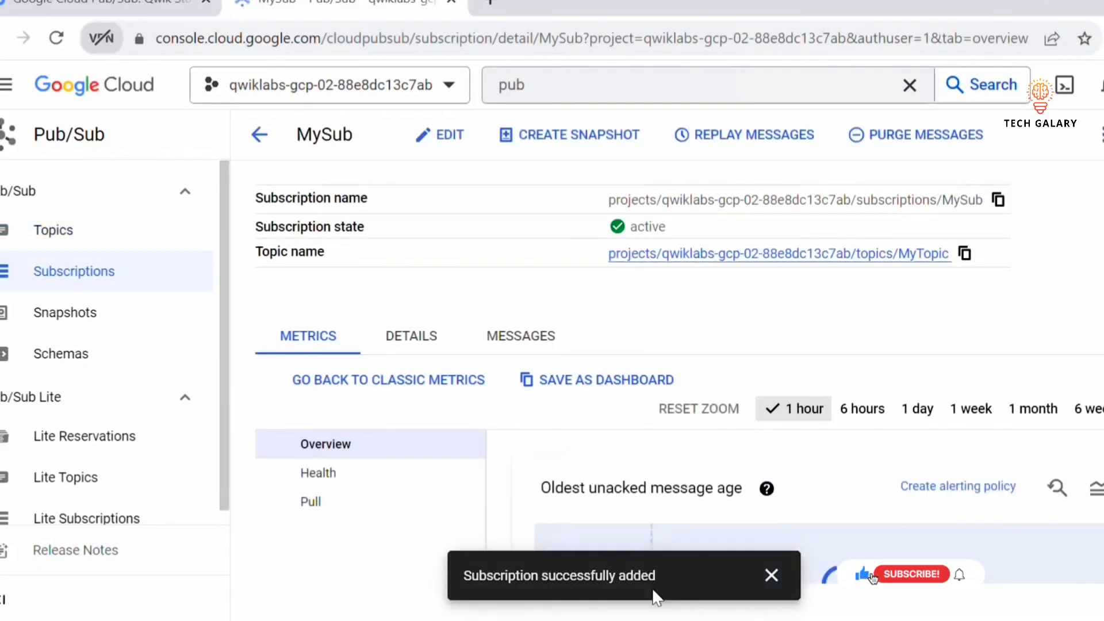
{"action": "left_click", "coordinate": [771, 576]}
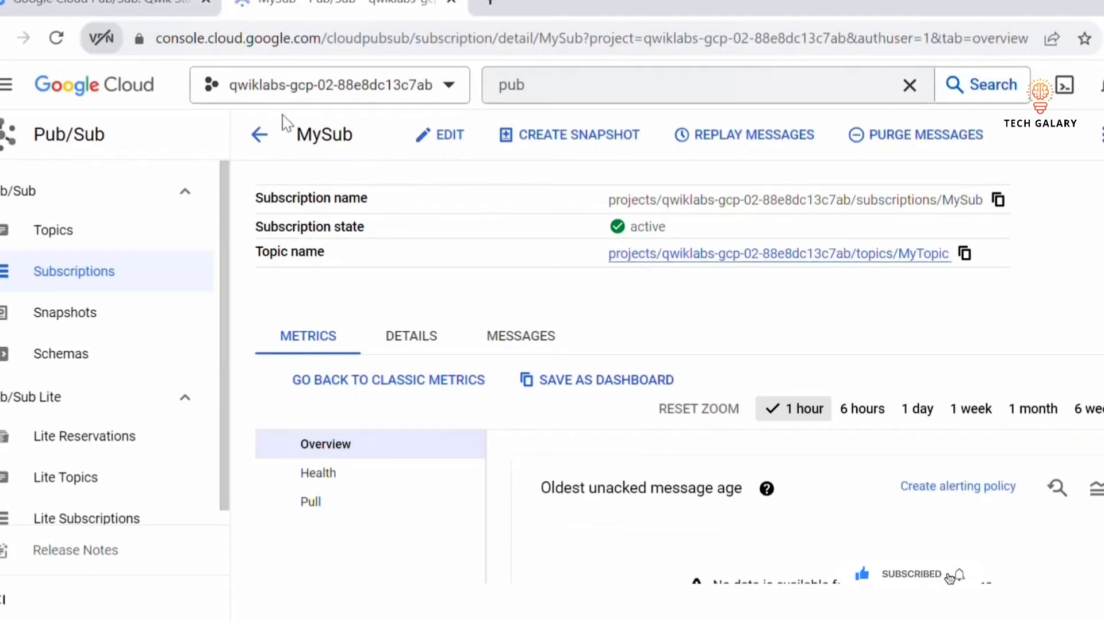
{"action": "left_click_drag", "start_coordinate": [708, 234], "coordinate": [604, 222]}
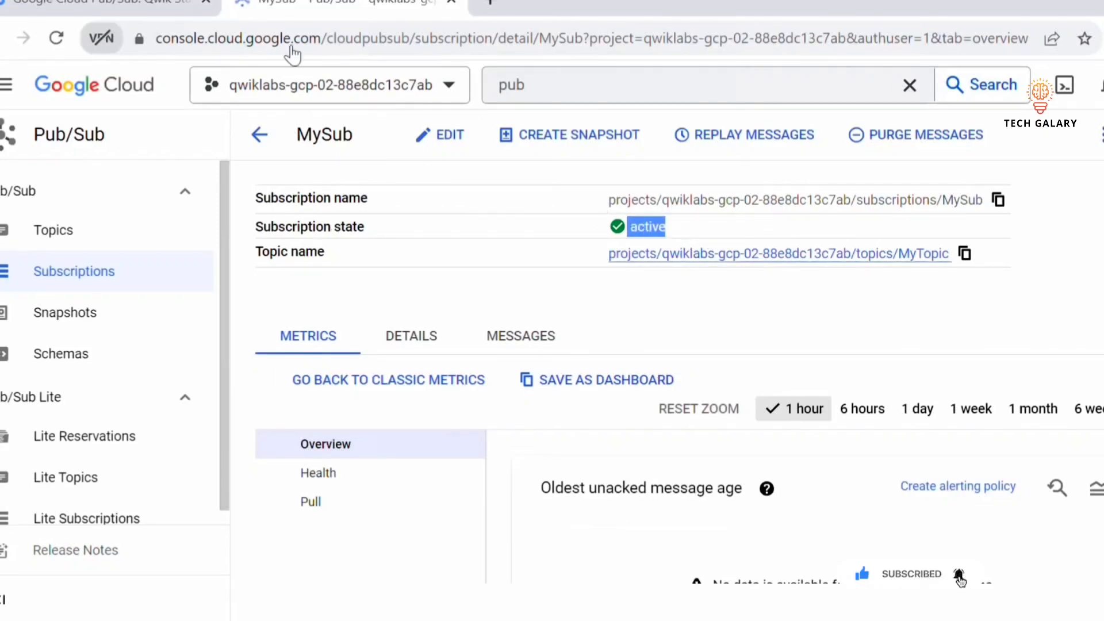
- Return to the lab page and check the progress of the "Add a subscription" task
{"action": "left_click", "coordinate": [103, 6]}
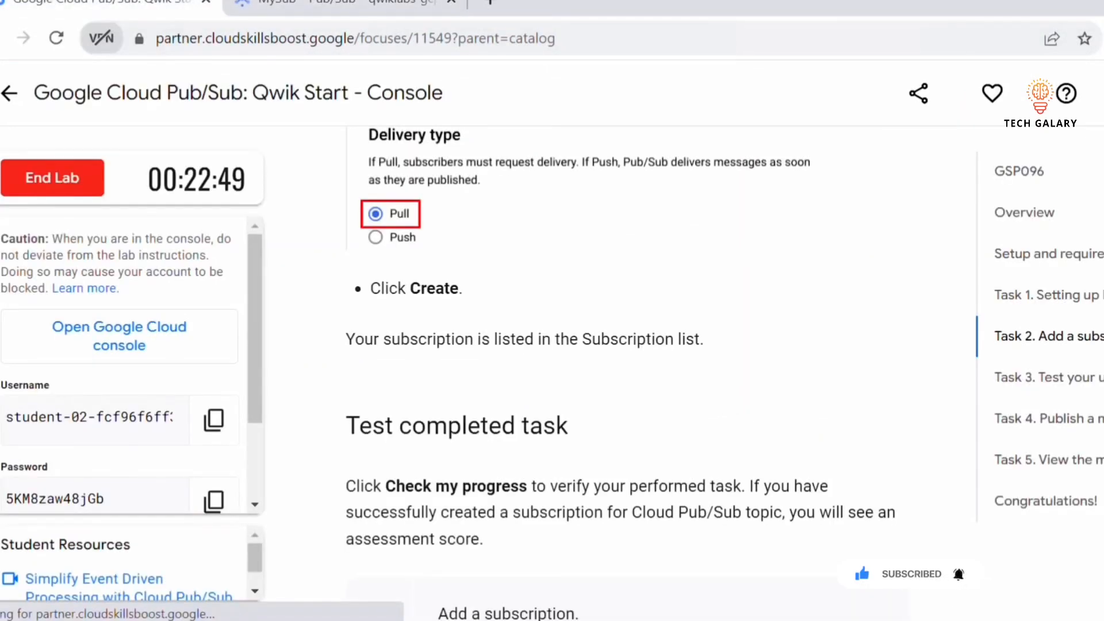
{"action": "scroll", "coordinate": [661, 493], "scroll_direction": "down", "scroll_amount": 7}
{"action": "scroll", "coordinate": [530, 353], "scroll_direction": "up", "scroll_amount": 2}
{"action": "left_click", "coordinate": [536, 345]}
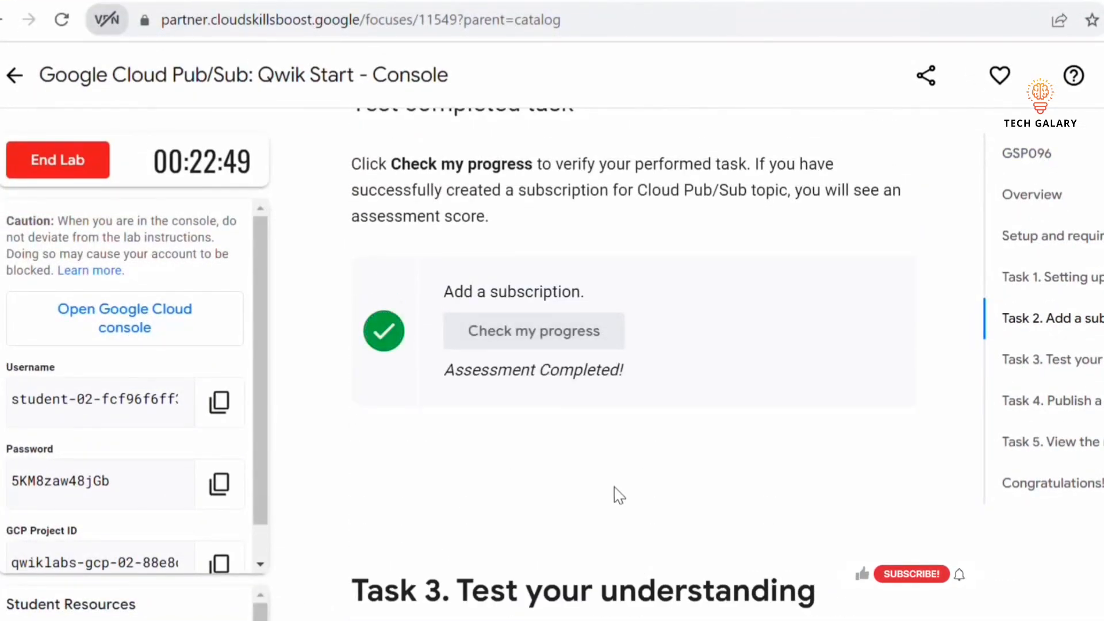
- Answer the Task 3 question on publisher and subscriber applications with "topic, subscription" and submit it
{"action": "scroll", "coordinate": [618, 495], "scroll_direction": "down", "scroll_amount": 5}
{"action": "left_click_drag", "start_coordinate": [472, 279], "coordinate": [856, 334]}
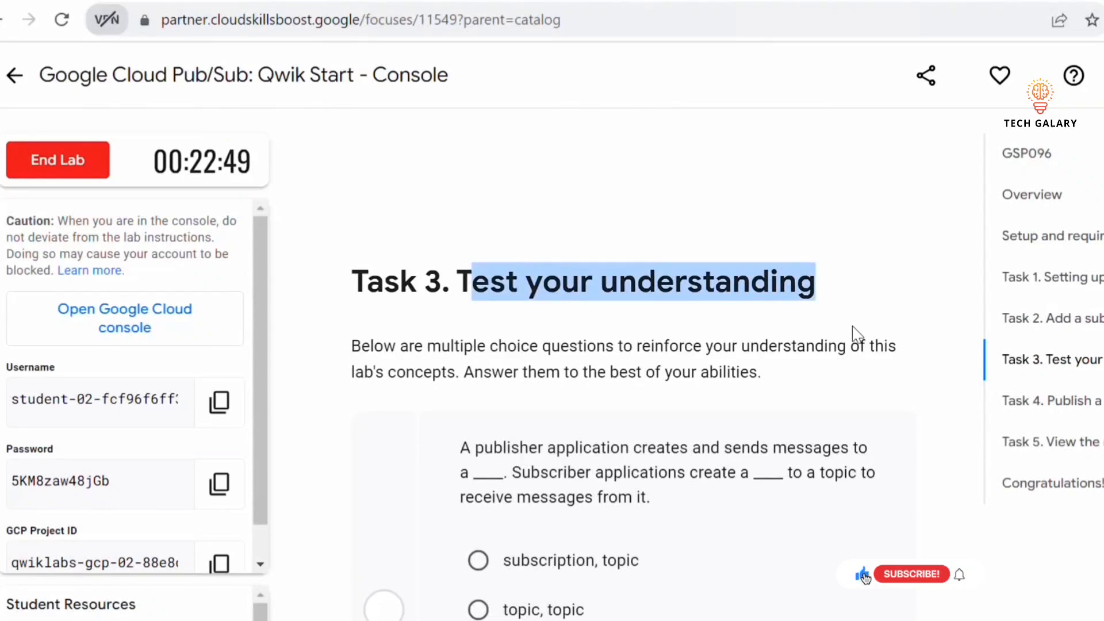
{"action": "scroll", "coordinate": [857, 333], "scroll_direction": "down", "scroll_amount": 3}
{"action": "left_click", "coordinate": [478, 503]}
{"action": "left_click", "coordinate": [494, 558]}
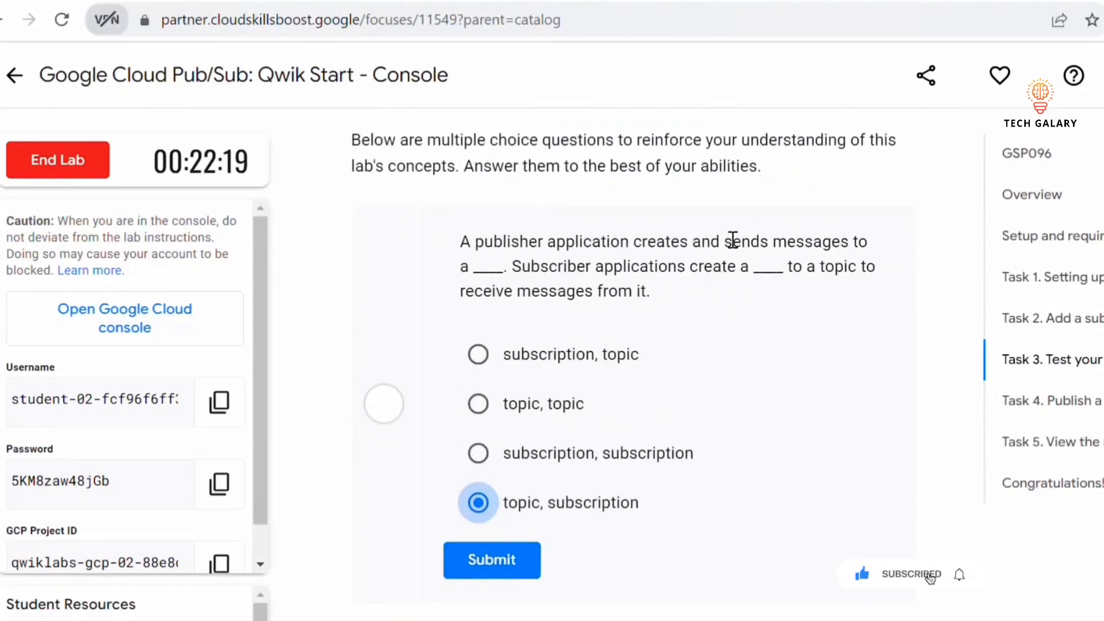
{"action": "left_click", "coordinate": [498, 565]}
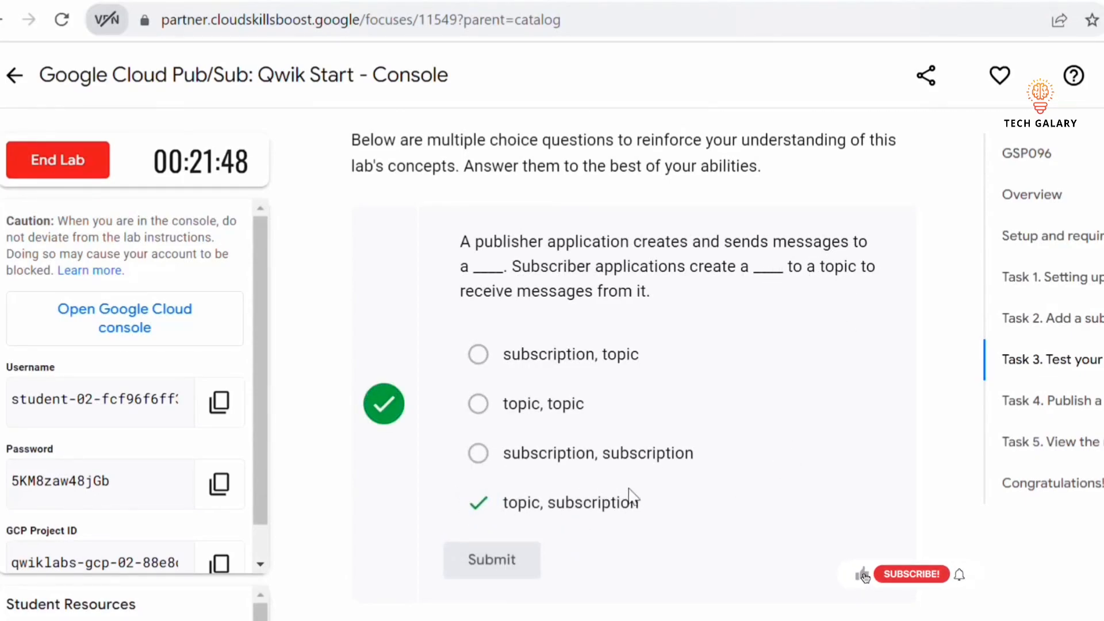
{"action": "left_click_drag", "start_coordinate": [645, 506], "coordinate": [500, 496]}
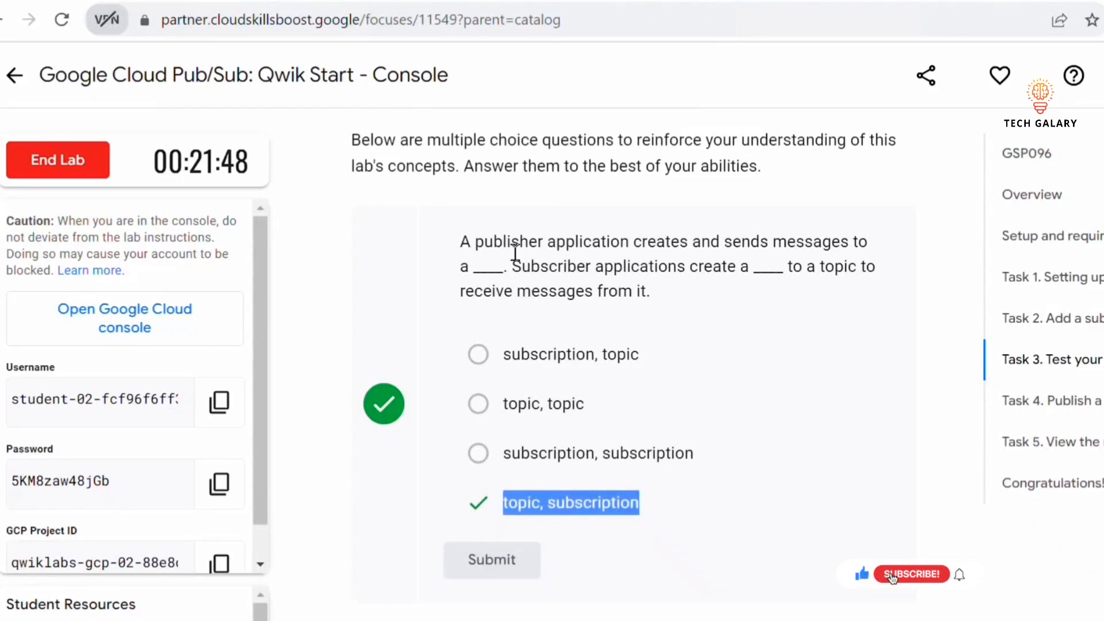
- Answer True to the question on Cloud Pub/Sub being an asynchronous messaging service, and read the Task 4 instructions
{"action": "scroll", "coordinate": [515, 251], "scroll_direction": "down", "scroll_amount": 7}
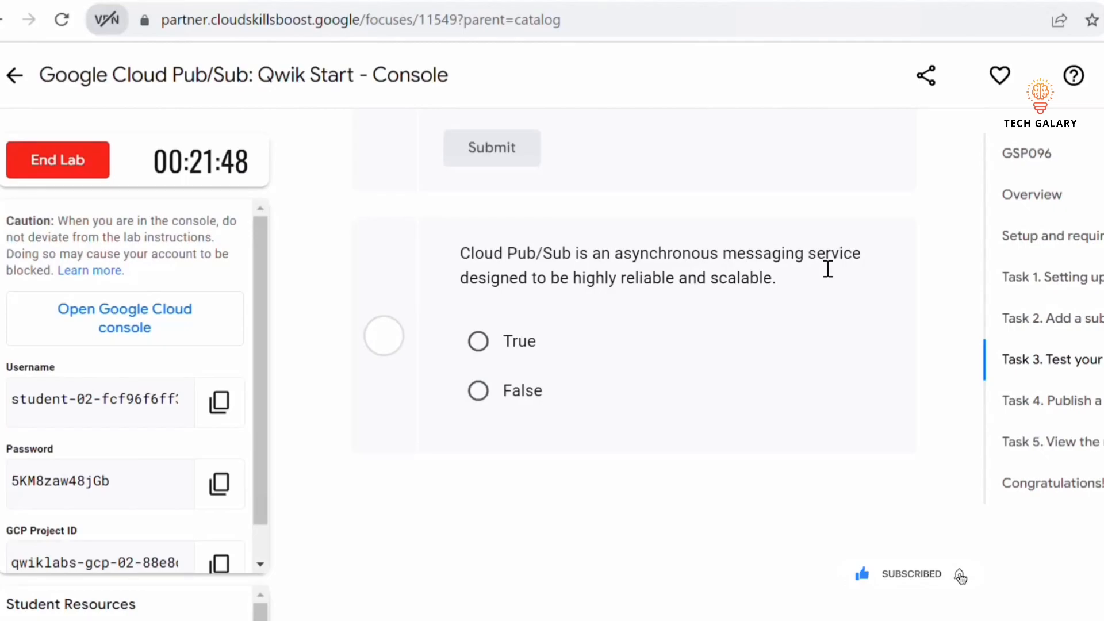
{"action": "left_click", "coordinate": [478, 345]}
{"action": "scroll", "coordinate": [658, 394], "scroll_direction": "down", "scroll_amount": 7}
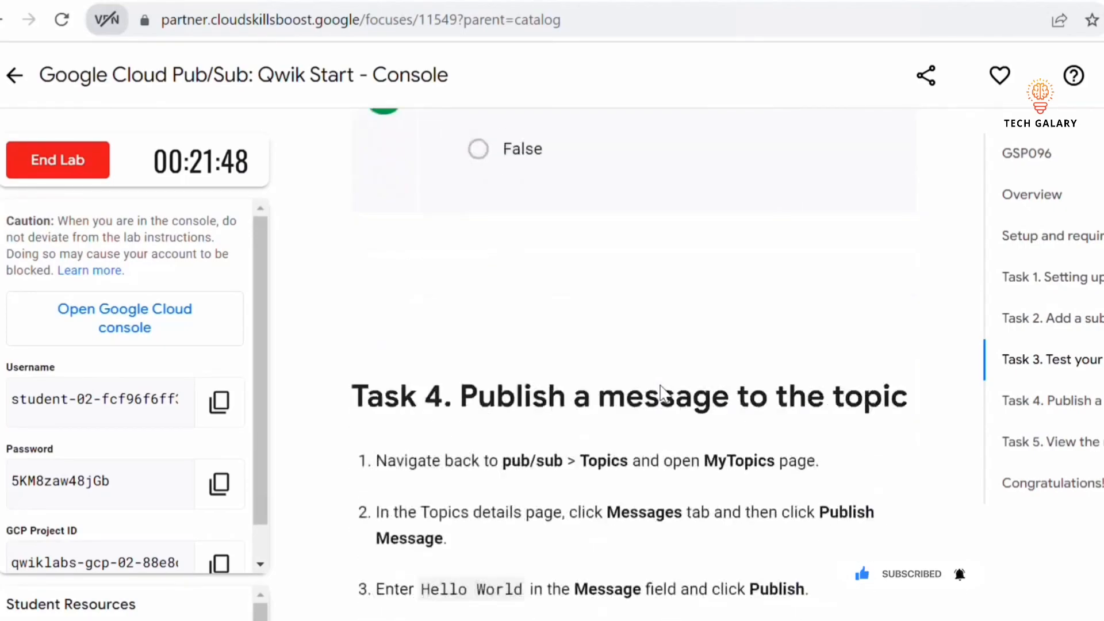
{"action": "left_click_drag", "start_coordinate": [368, 229], "coordinate": [860, 221]}
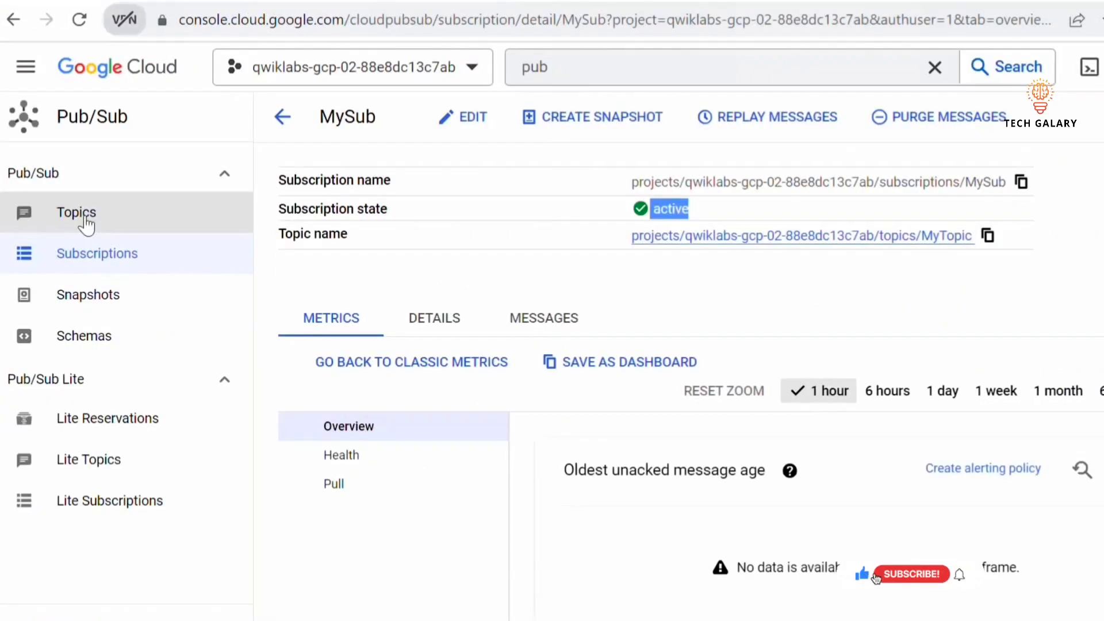
- Open MyTopic's messages in the Google Cloud console, dismiss the BigQuery export suggestion and start publishing a message
{"action": "left_click", "coordinate": [111, 222]}
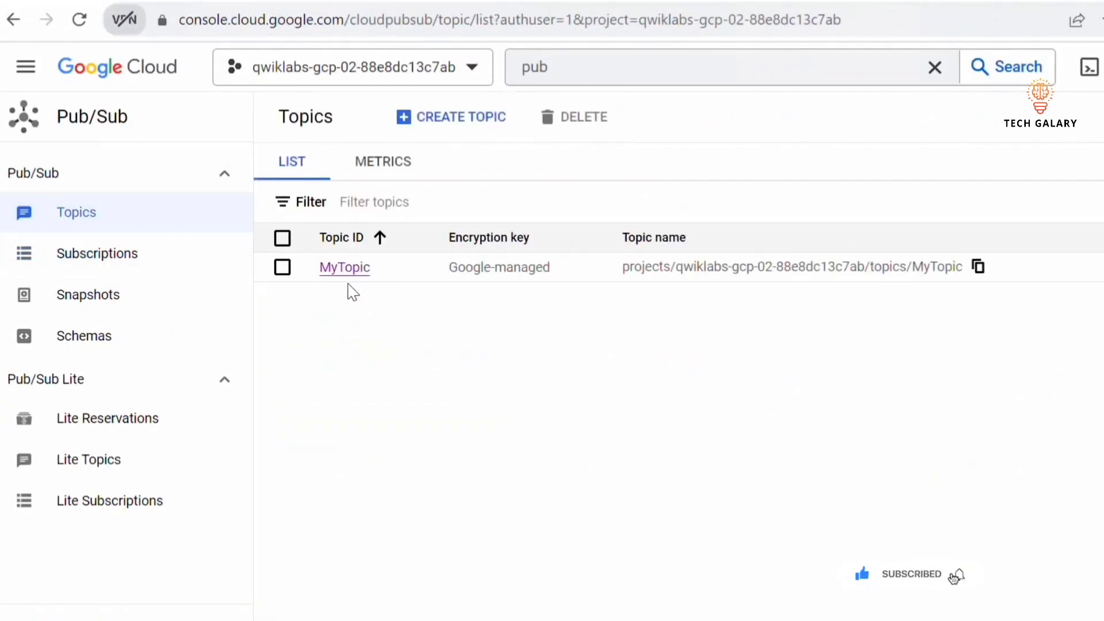
{"action": "left_click", "coordinate": [331, 273]}
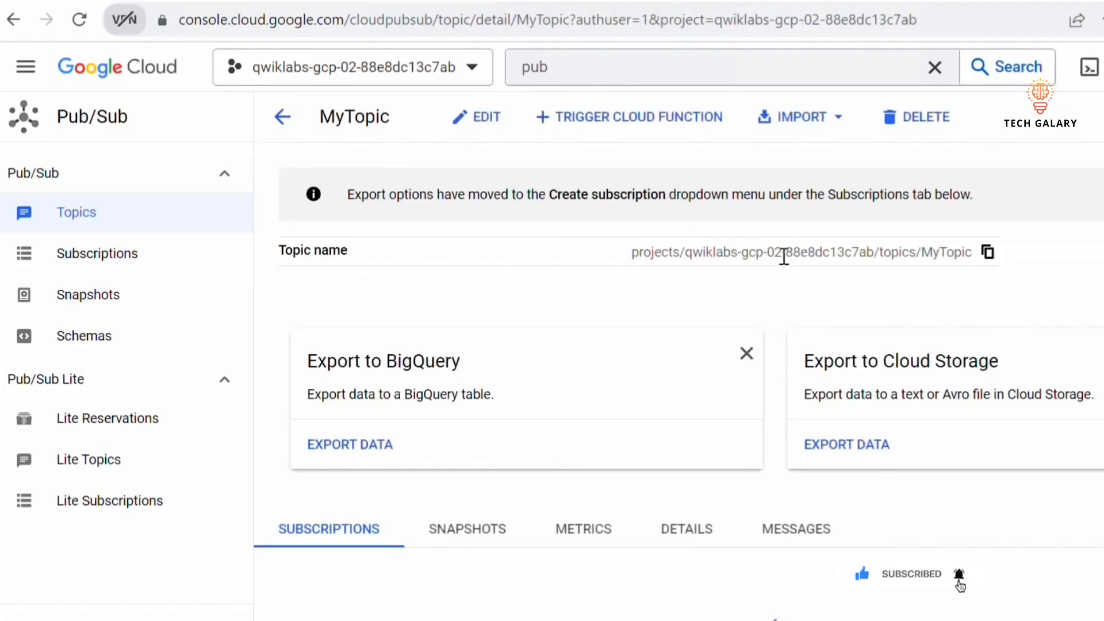
{"action": "left_click", "coordinate": [796, 528]}
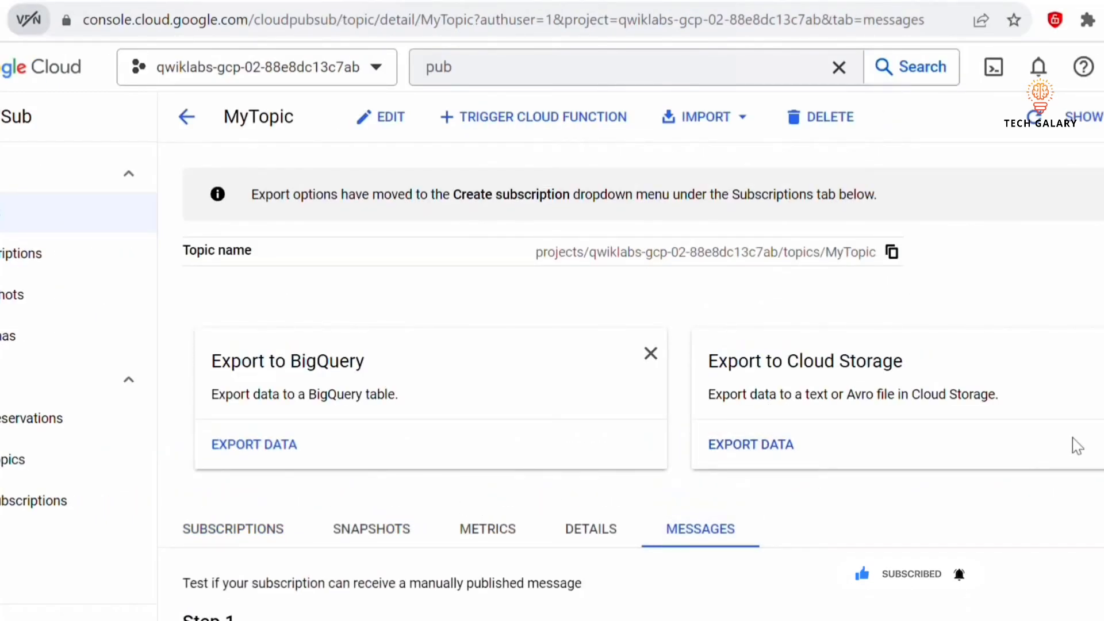
{"action": "left_click", "coordinate": [650, 353]}
{"action": "left_click", "coordinate": [231, 521]}
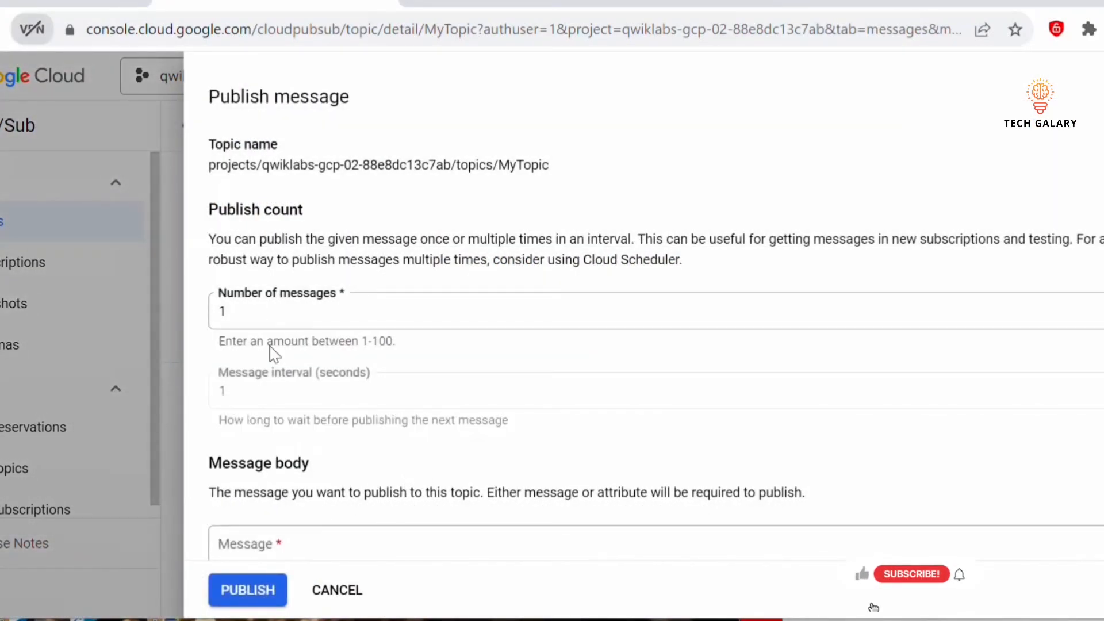
- Publish one message to MyTopic with the body "Hello World" copied from the lab's Task 4 instructions, and close the notification
{"action": "scroll", "coordinate": [270, 352], "scroll_direction": "down", "scroll_amount": 3}
{"action": "left_click", "coordinate": [255, 347]}
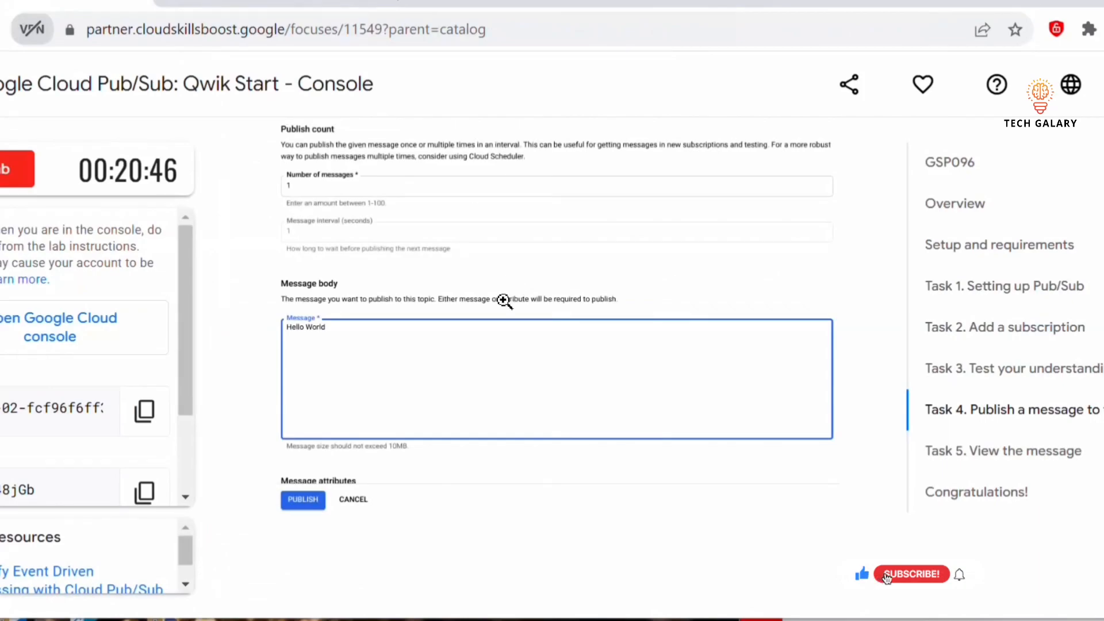
{"action": "scroll", "coordinate": [437, 281], "scroll_direction": "up", "scroll_amount": 7}
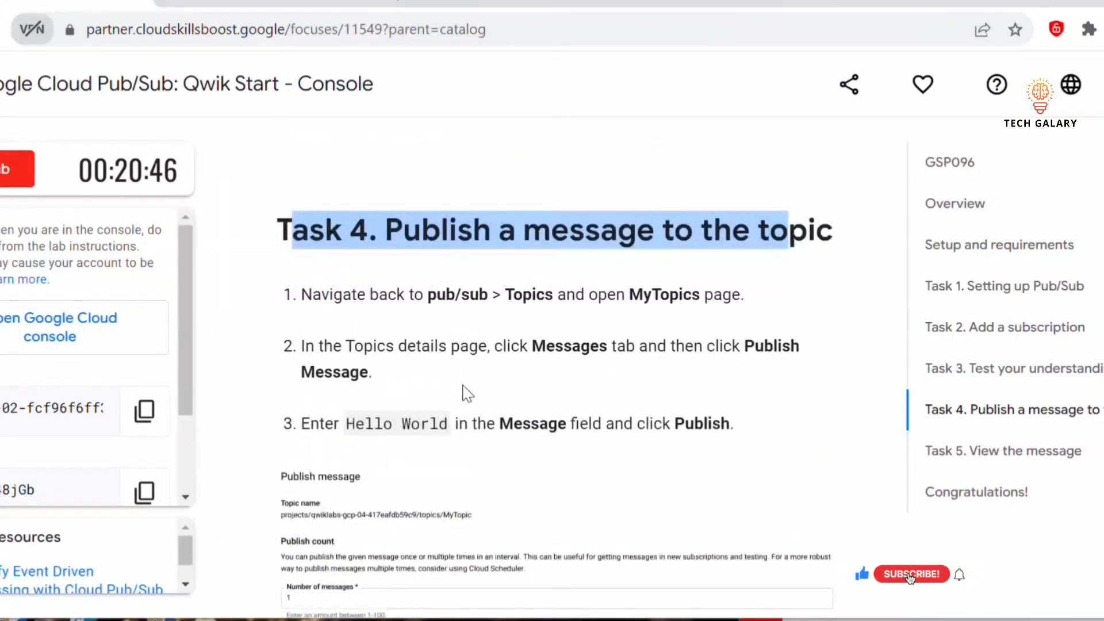
{"action": "left_click_drag", "start_coordinate": [441, 424], "coordinate": [345, 423]}
{"action": "key", "text": "ctrl+c"}
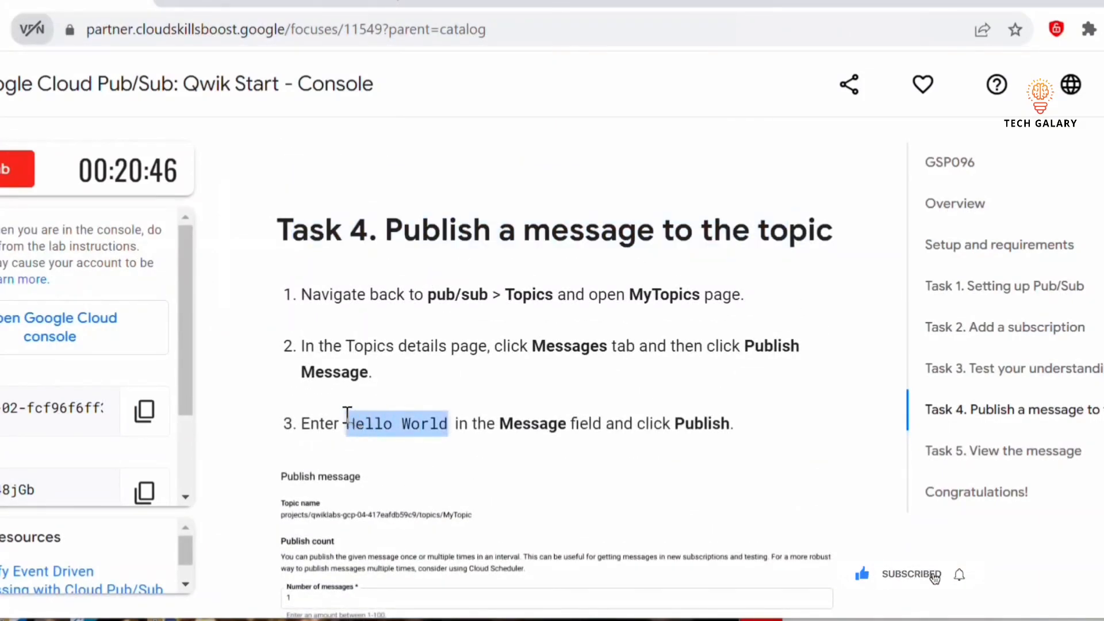
{"action": "left_click", "coordinate": [359, 8]}
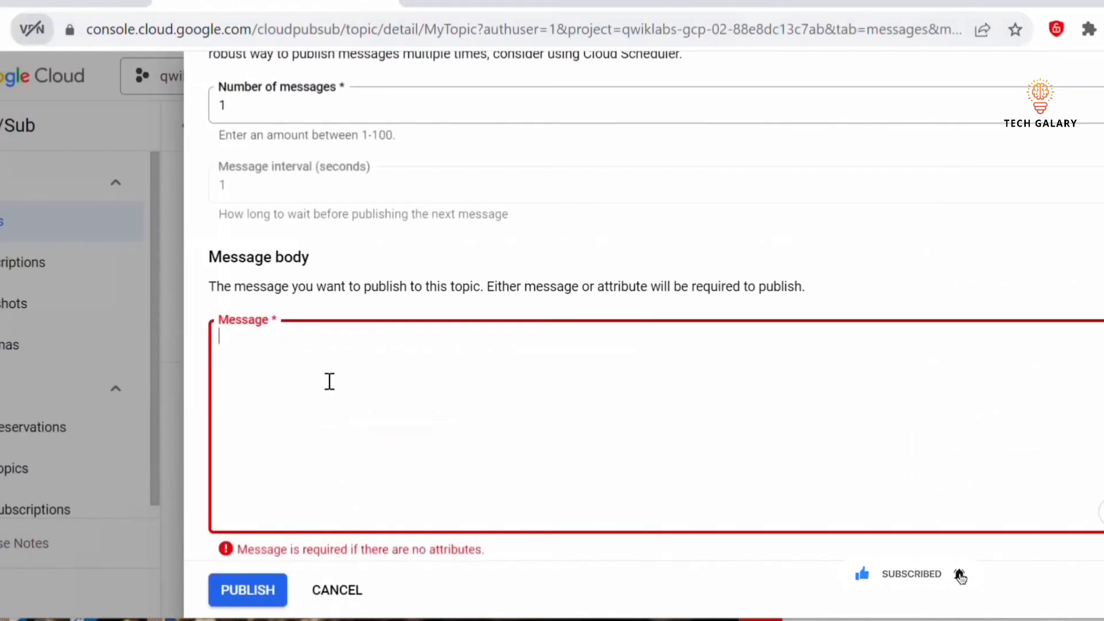
{"action": "left_click", "coordinate": [322, 356]}
{"action": "key", "text": "ctrl+v"}
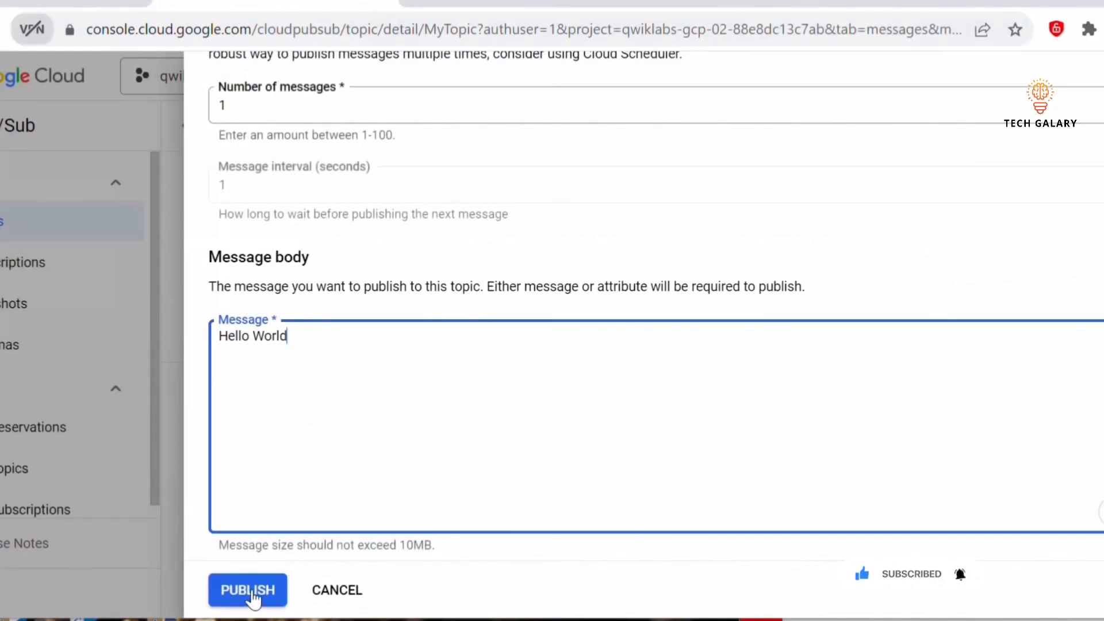
{"action": "left_click", "coordinate": [224, 597]}
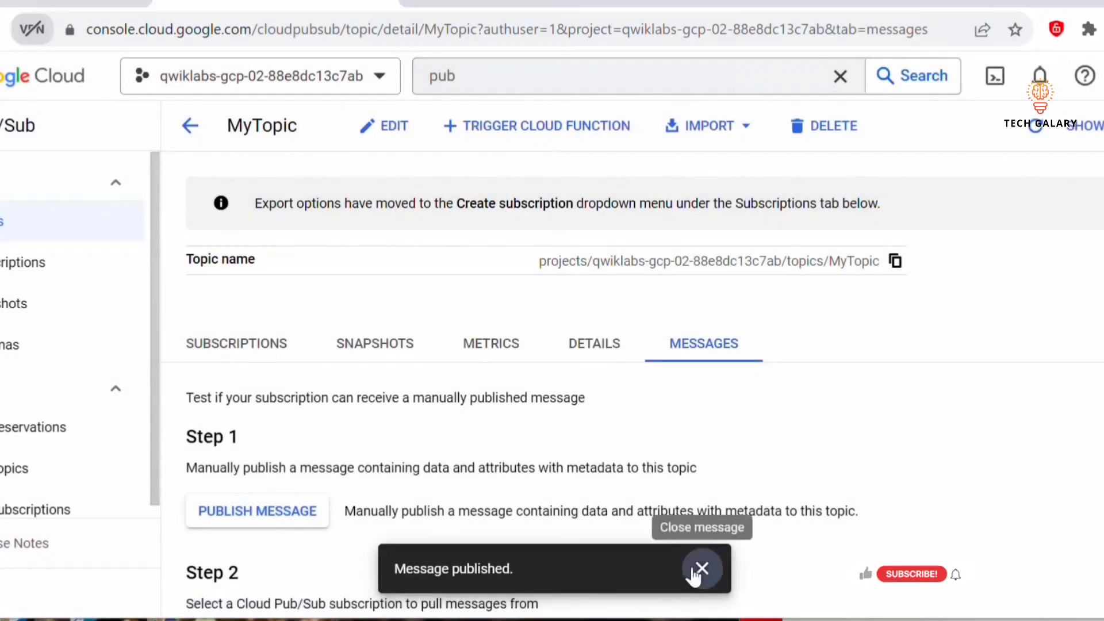
{"action": "left_click", "coordinate": [699, 568]}
- Read the lab's Task 5 instructions on viewing the message and copy the gcloud command that pulls from MySub
{"action": "scroll", "coordinate": [717, 462], "scroll_direction": "down", "scroll_amount": 1}
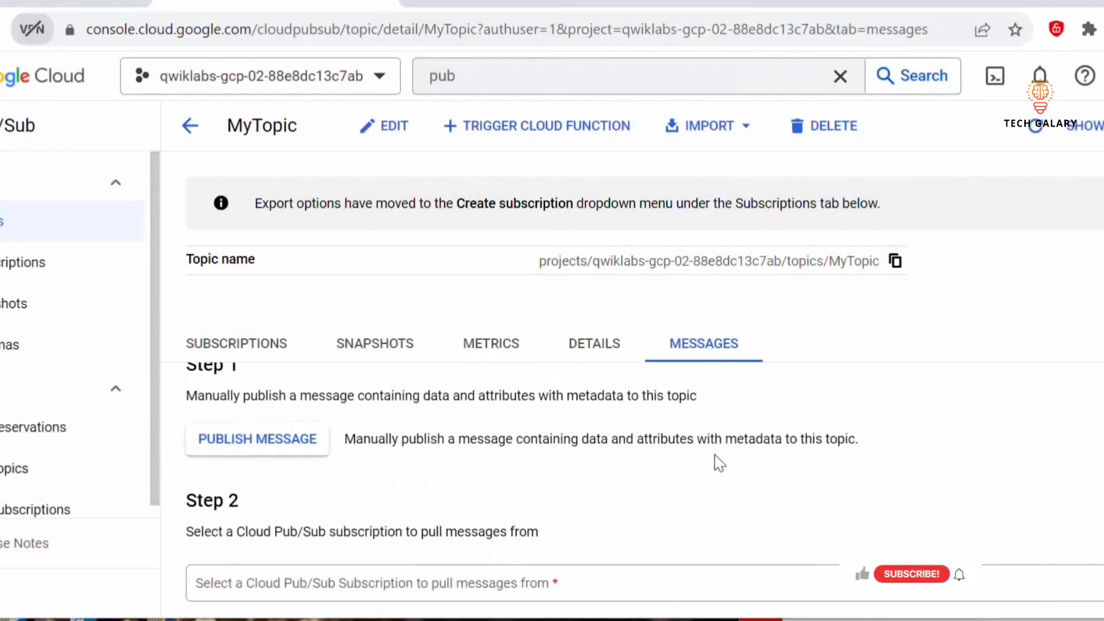
{"action": "key", "text": "ctrl+shift+Tab"}
{"action": "scroll", "coordinate": [505, 362], "scroll_direction": "down", "scroll_amount": 3}
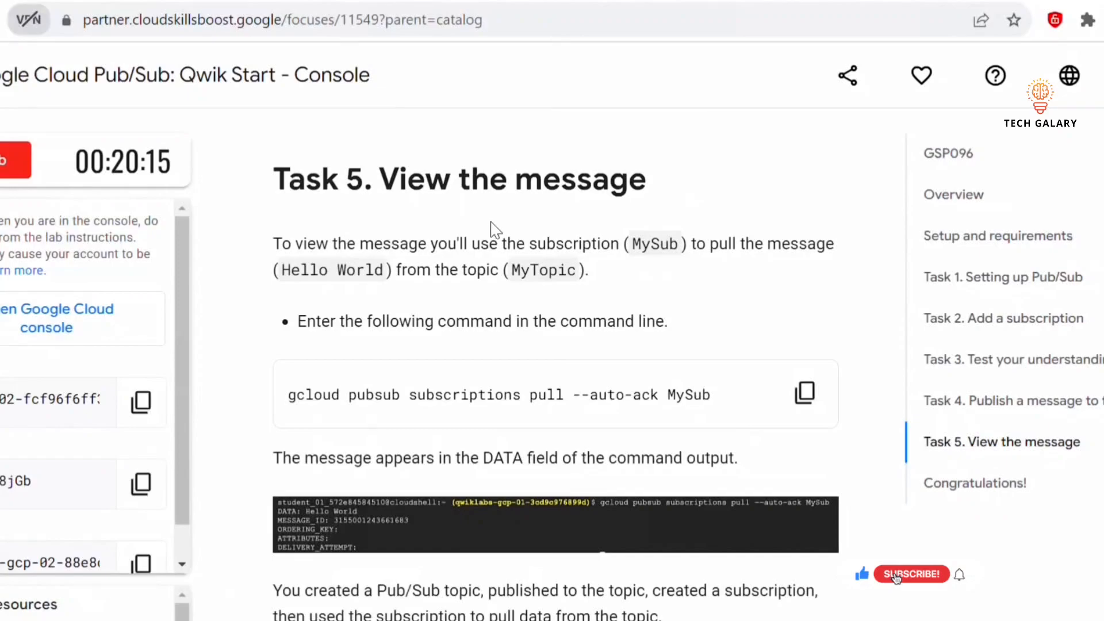
{"action": "left_click_drag", "start_coordinate": [465, 243], "coordinate": [592, 245]}
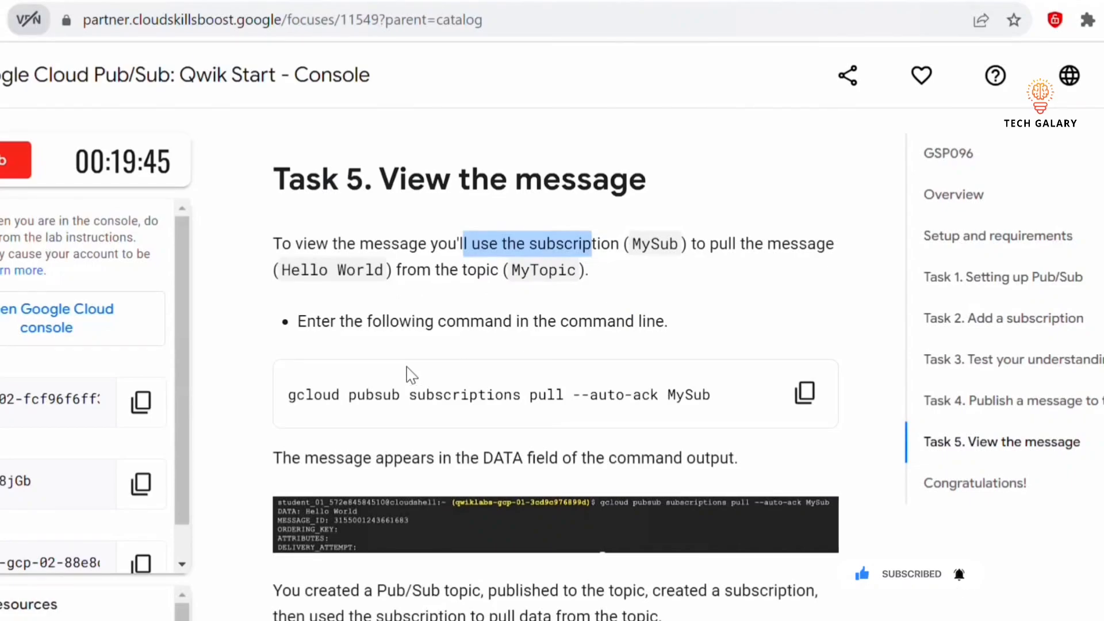
{"action": "left_click", "coordinate": [805, 395]}
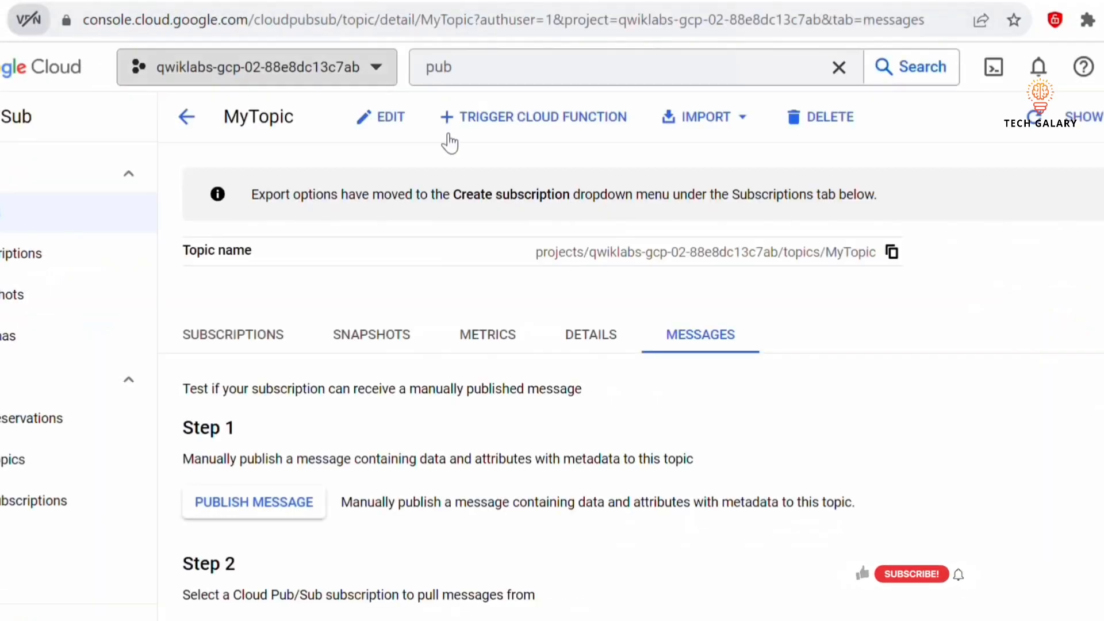
- Start Cloud Shell in the console, run "gcloud pubsub subscriptions pull --auto-ack MySub" and authorize the use of credentials
{"action": "left_click", "coordinate": [994, 67]}
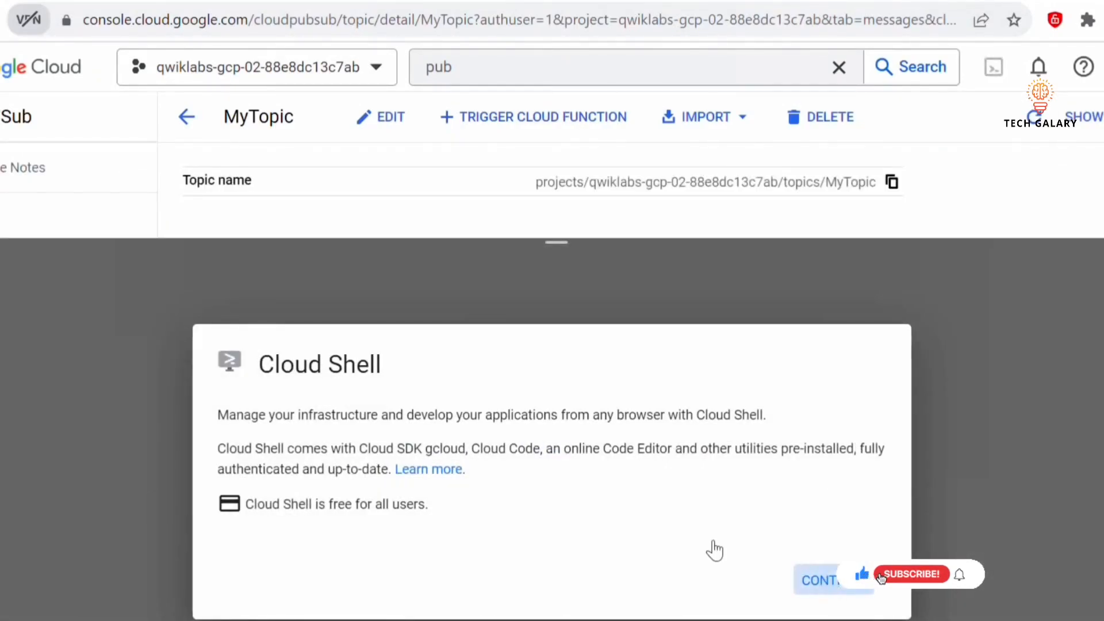
{"action": "left_click", "coordinate": [820, 581]}
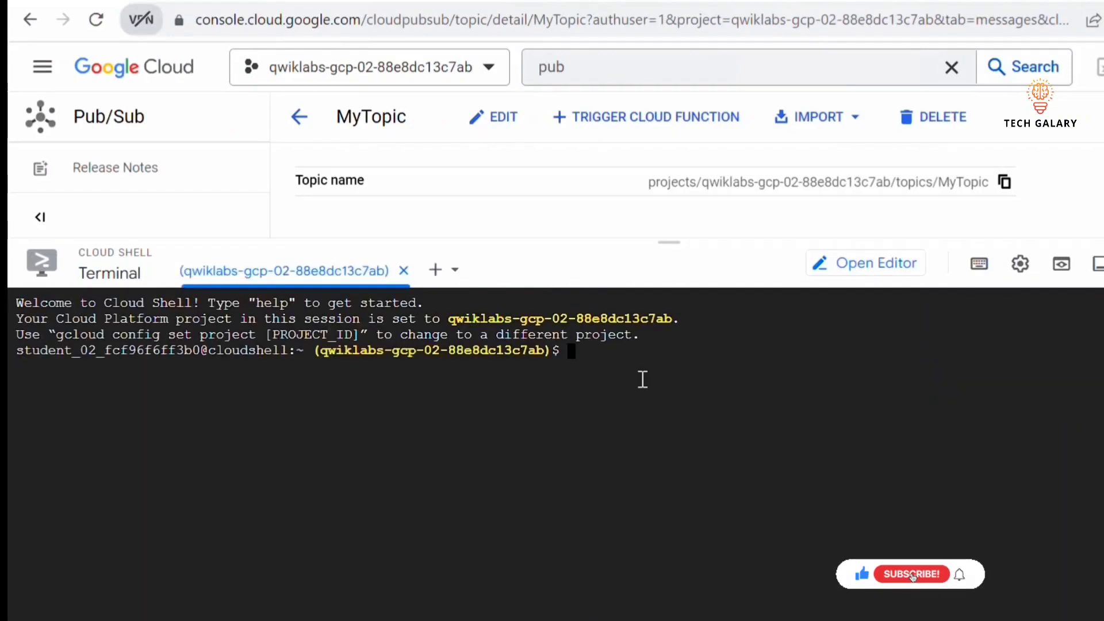
{"action": "key", "text": "ctrl+v"}
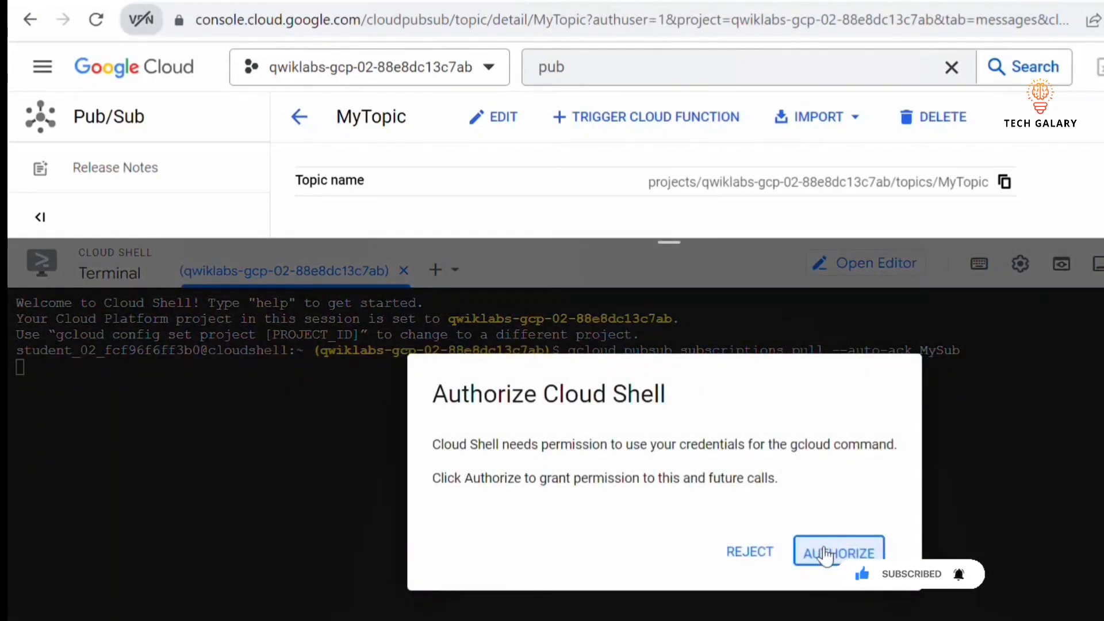
{"action": "left_click", "coordinate": [832, 551]}
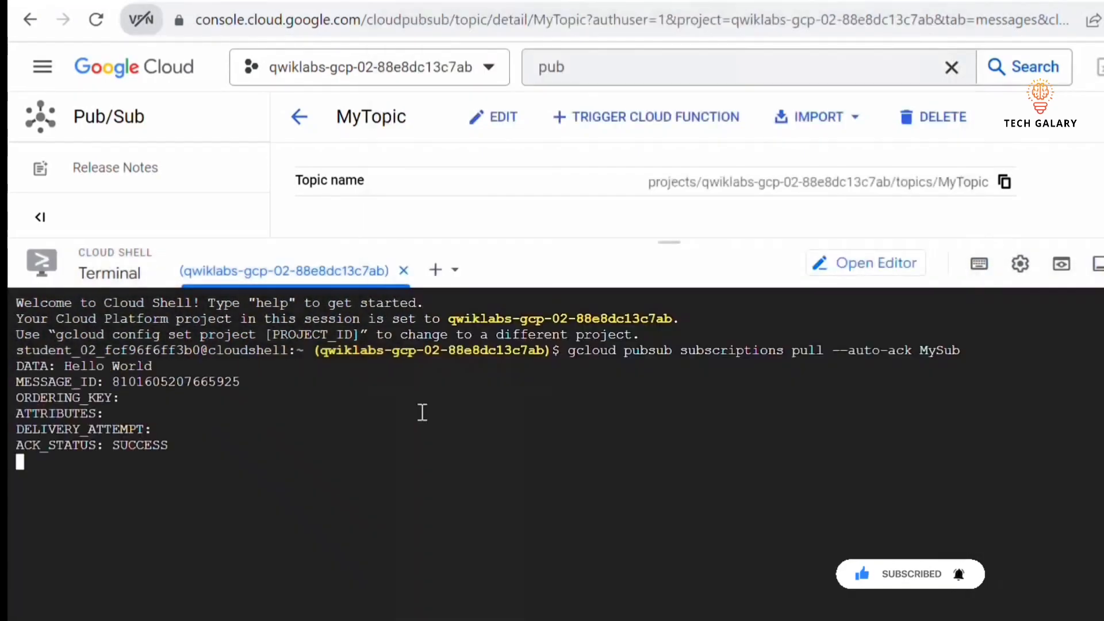
- Shrink the Cloud Shell terminal, pull messages from the MyTopic-sub subscription on MyTopic's page, and compare with the Task 5 instructions
{"action": "left_click_drag", "start_coordinate": [670, 239], "coordinate": [661, 597]}
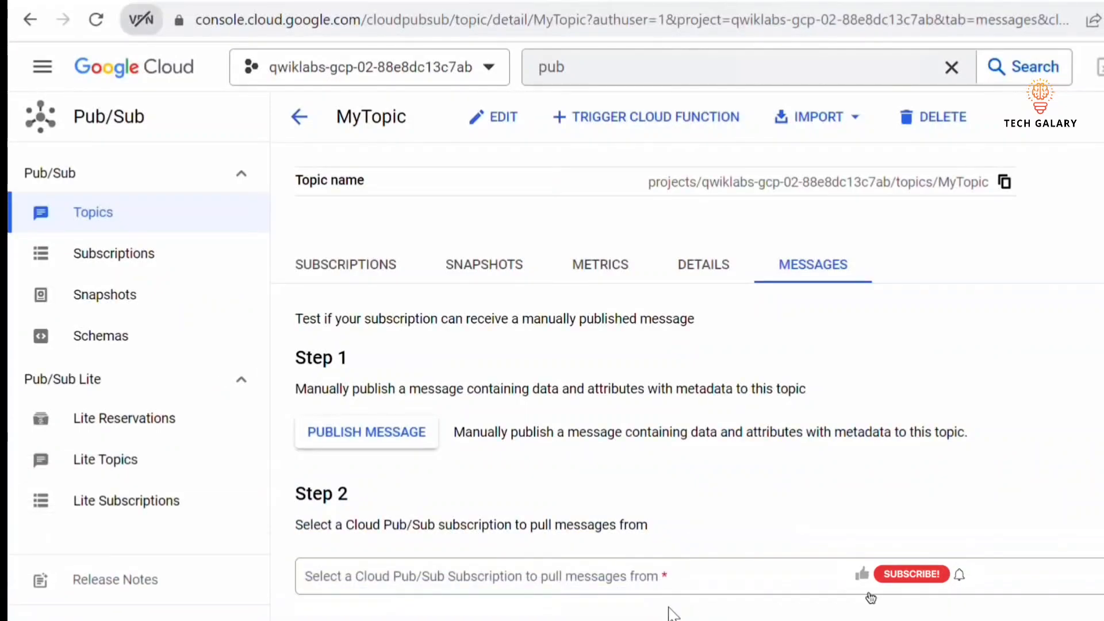
{"action": "left_click", "coordinate": [348, 589]}
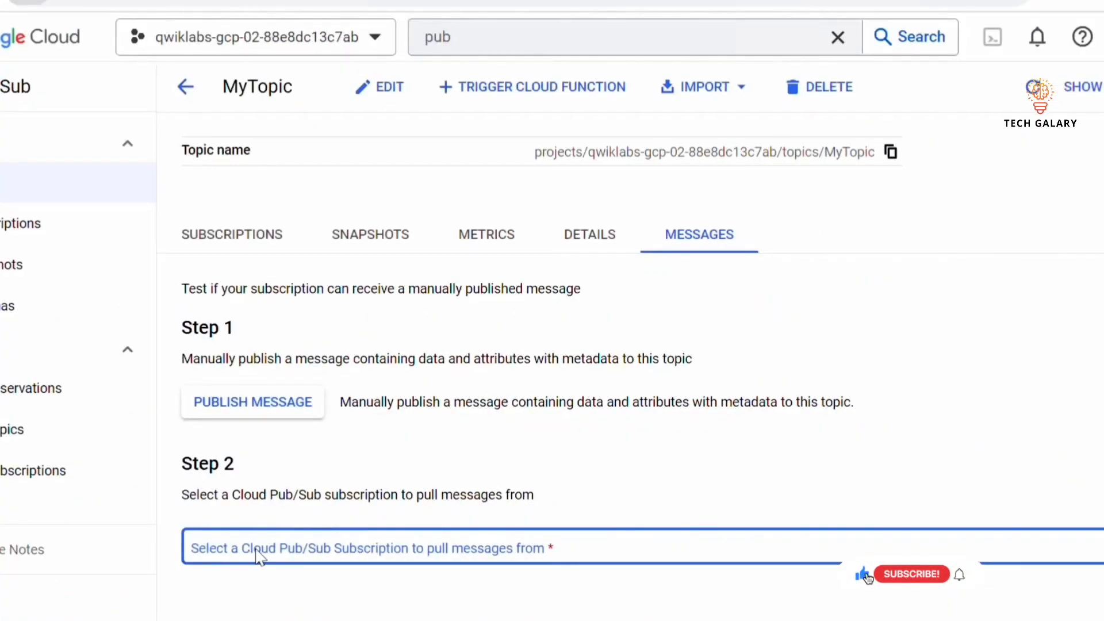
{"action": "left_click", "coordinate": [528, 549]}
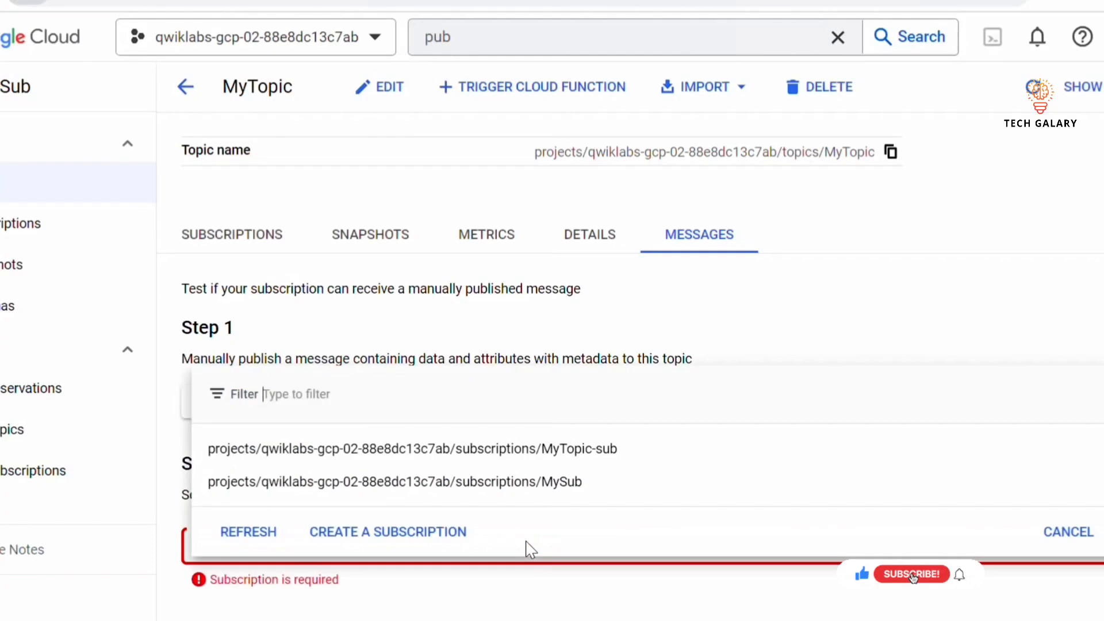
{"action": "left_click", "coordinate": [463, 449]}
{"action": "scroll", "coordinate": [256, 492], "scroll_direction": "down", "scroll_amount": 3}
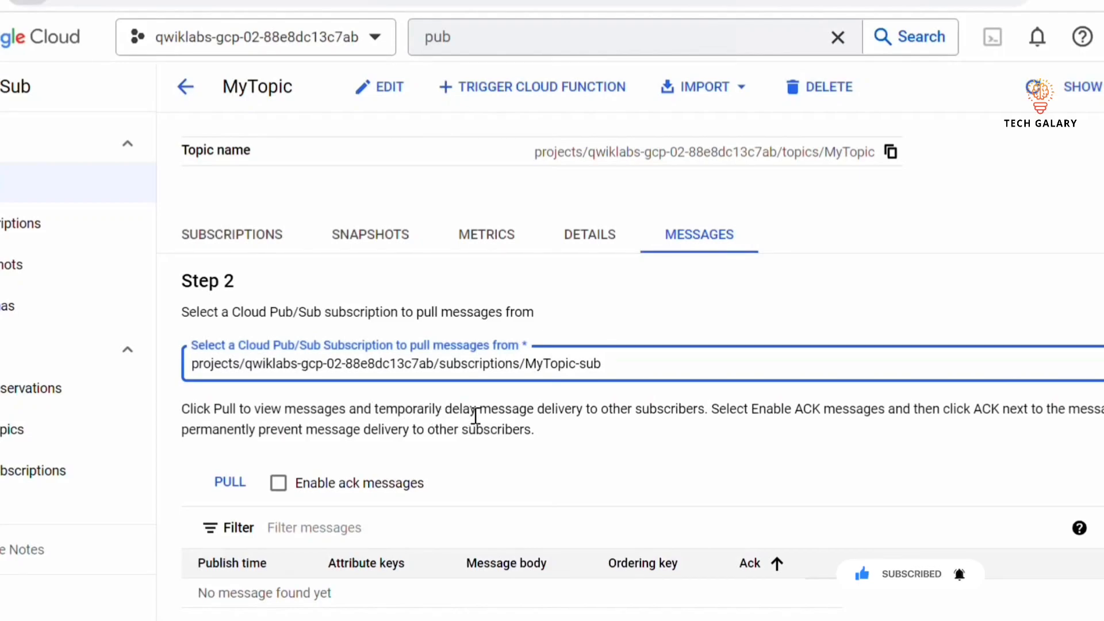
{"action": "left_click_drag", "start_coordinate": [537, 407], "coordinate": [671, 409]}
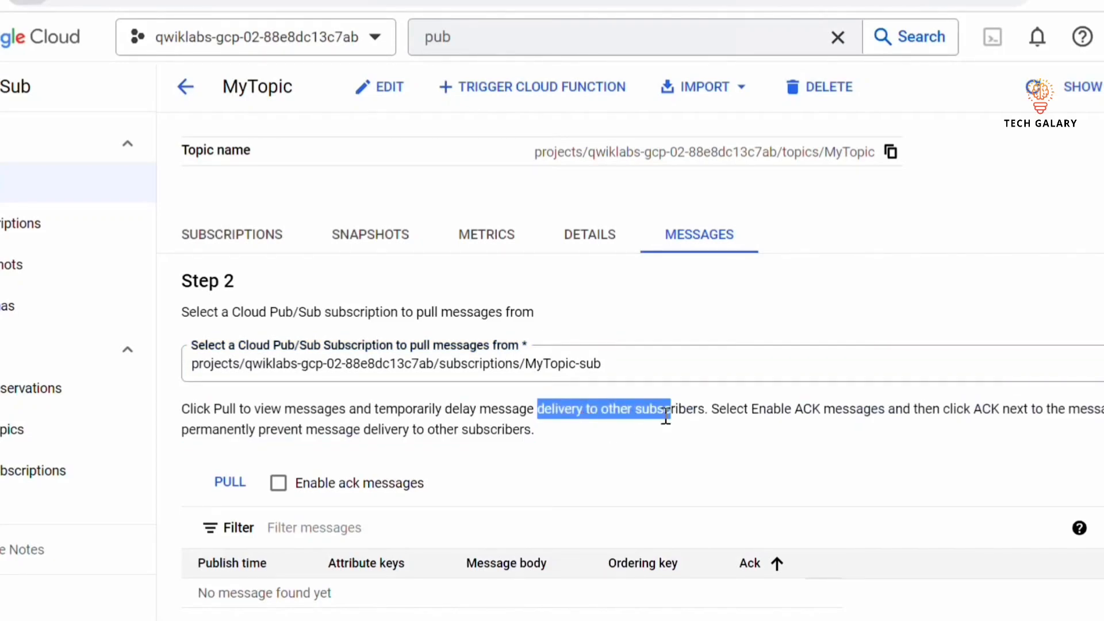
{"action": "left_click", "coordinate": [230, 481]}
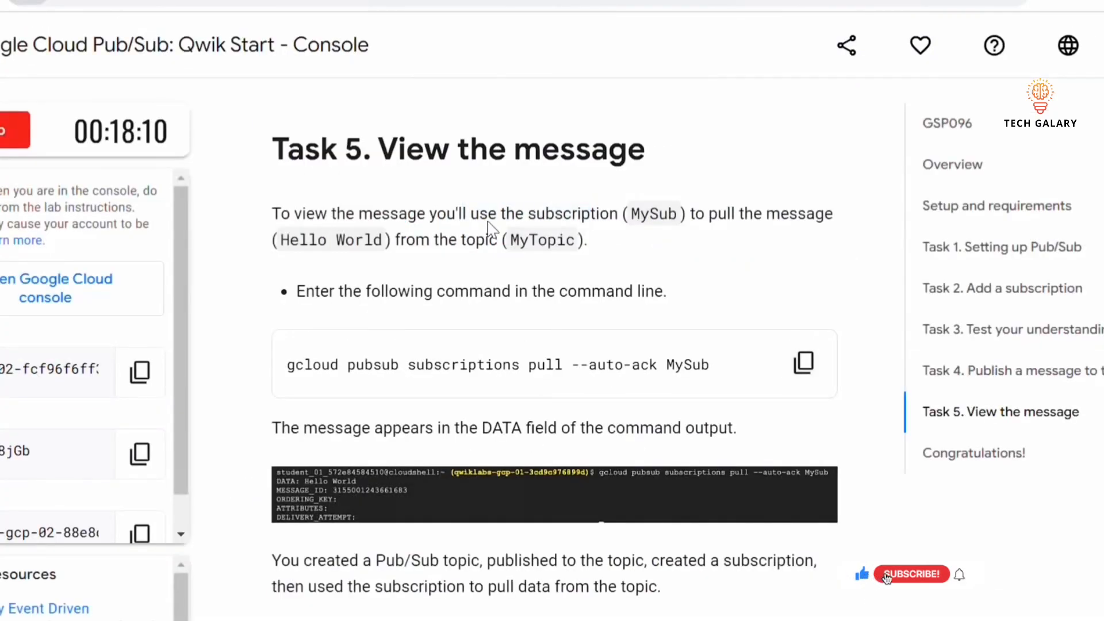
{"action": "left_click_drag", "start_coordinate": [488, 216], "coordinate": [591, 259]}
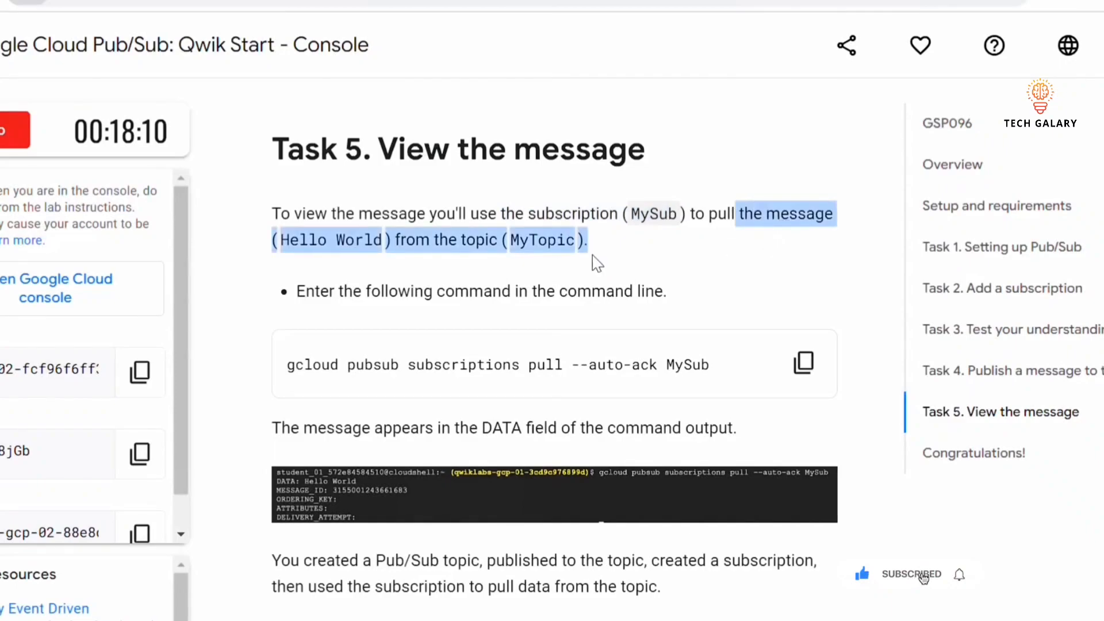
{"action": "left_click", "coordinate": [546, 245]}
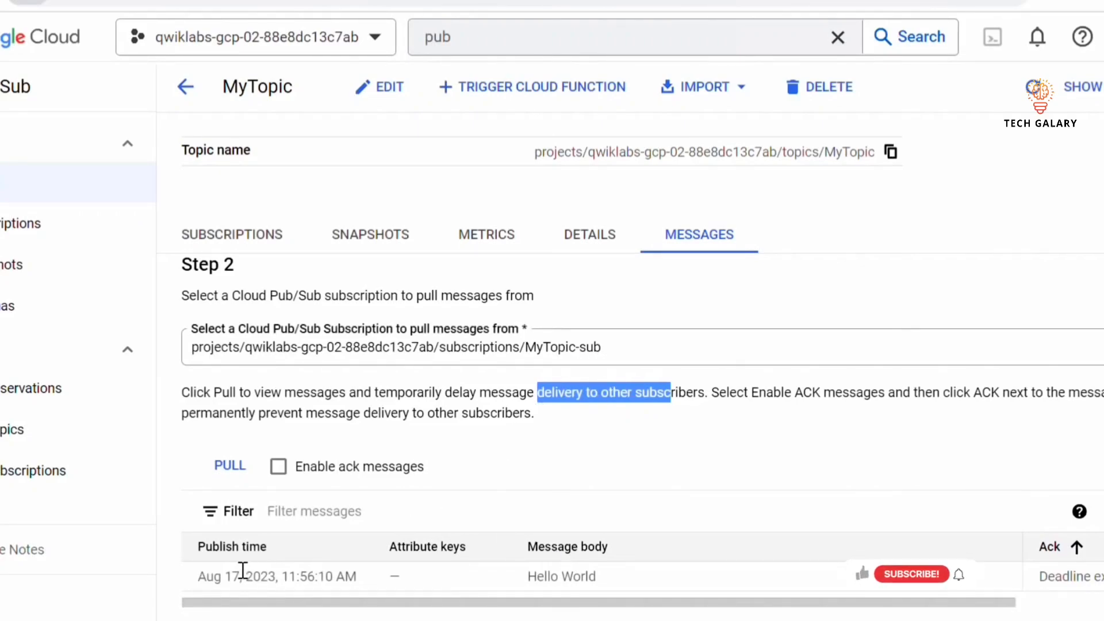
- Check the body of the pulled message on MyTopic's page and review the lab instructions from Task 5 through Finish Your Quest
{"action": "left_click_drag", "start_coordinate": [517, 579], "coordinate": [608, 576]}
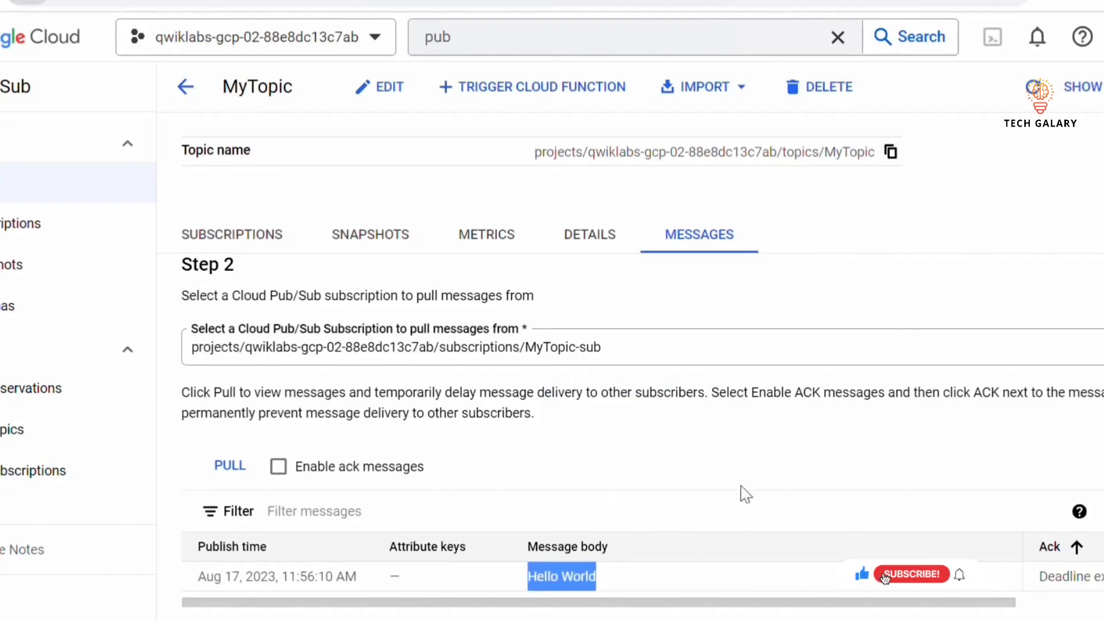
{"action": "scroll", "coordinate": [518, 402], "scroll_direction": "up", "scroll_amount": 3}
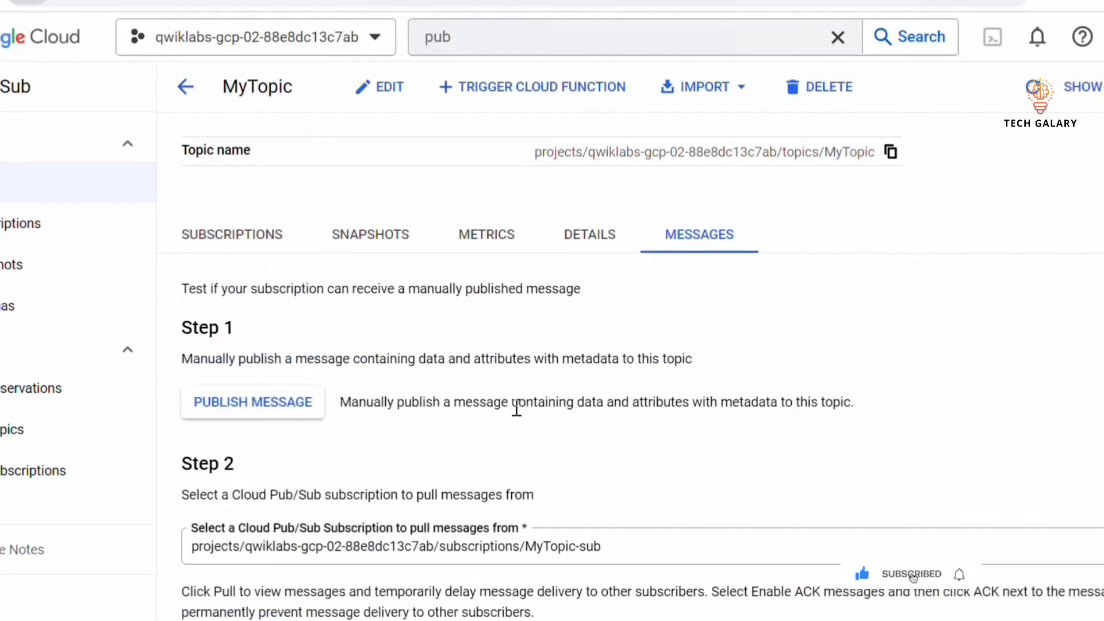
{"action": "scroll", "coordinate": [510, 418], "scroll_direction": "down", "scroll_amount": 3}
{"action": "scroll", "coordinate": [510, 418], "scroll_direction": "up", "scroll_amount": 3}
{"action": "left_click", "coordinate": [95, 0]}
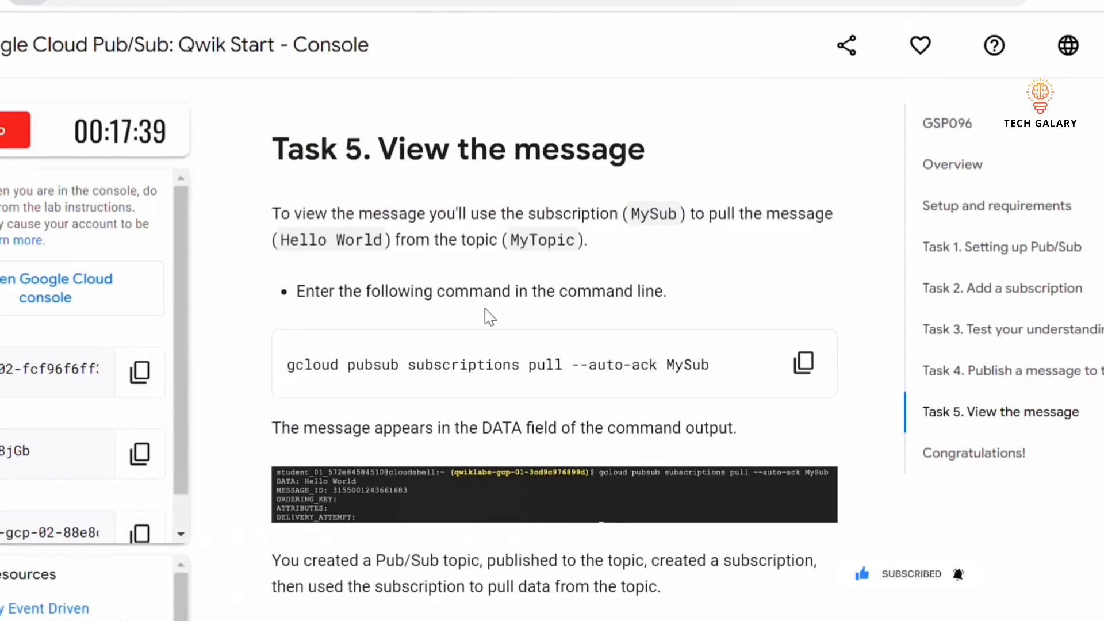
{"action": "scroll", "coordinate": [564, 426], "scroll_direction": "down", "scroll_amount": 10}
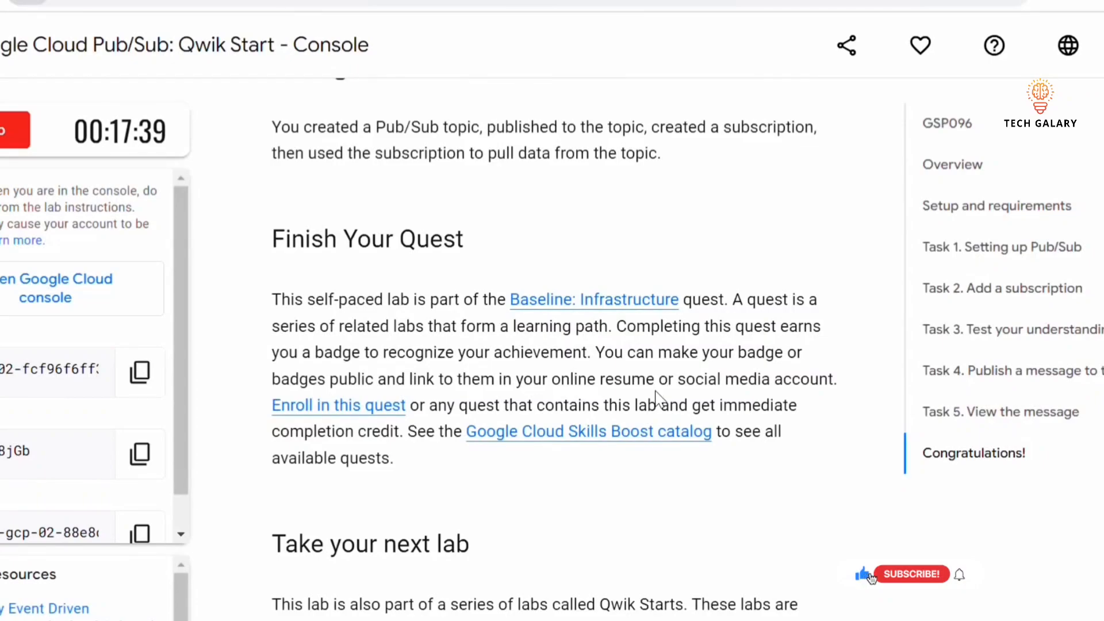
{"action": "scroll", "coordinate": [657, 397], "scroll_direction": "up", "scroll_amount": 15}
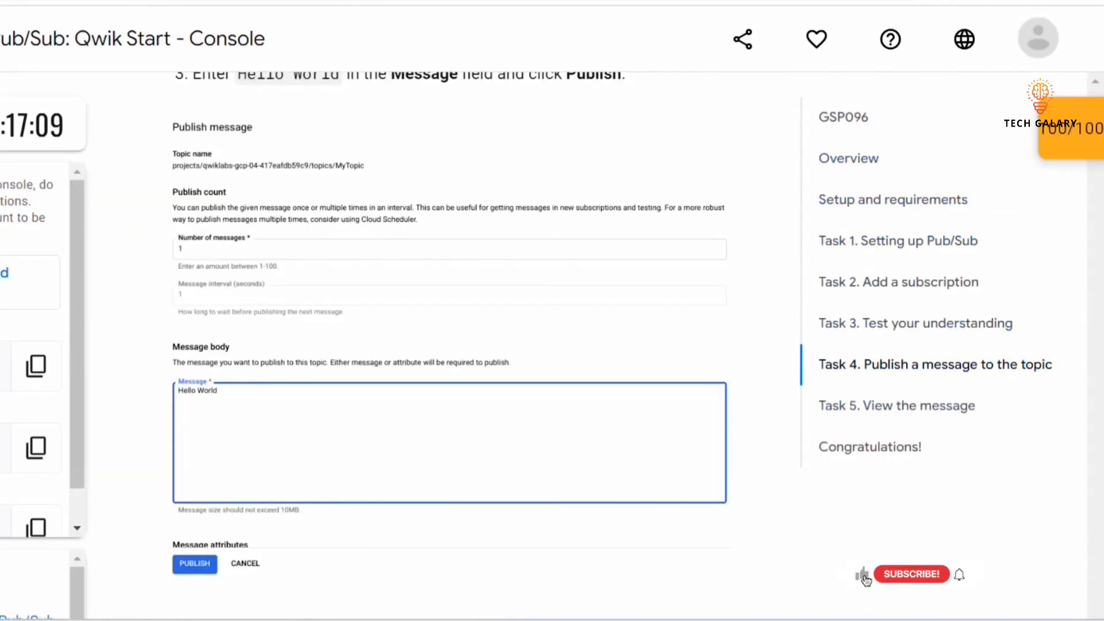
- End the Pub/Sub lab and submit a four-star satisfaction rating without additional comments
{"action": "left_click", "coordinate": [86, 127]}
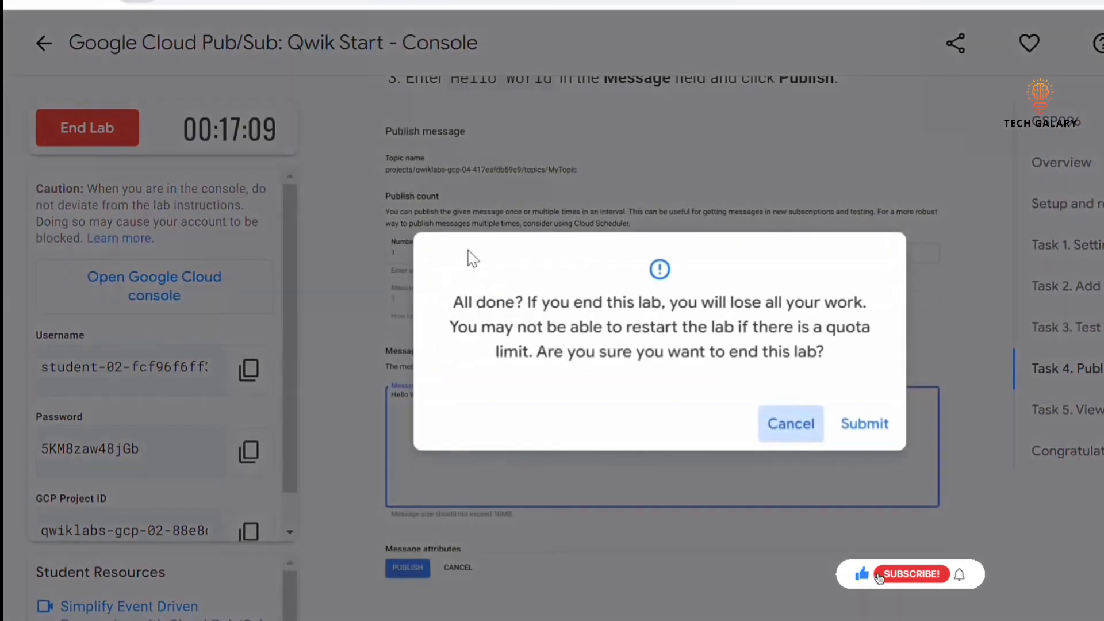
{"action": "left_click", "coordinate": [863, 423]}
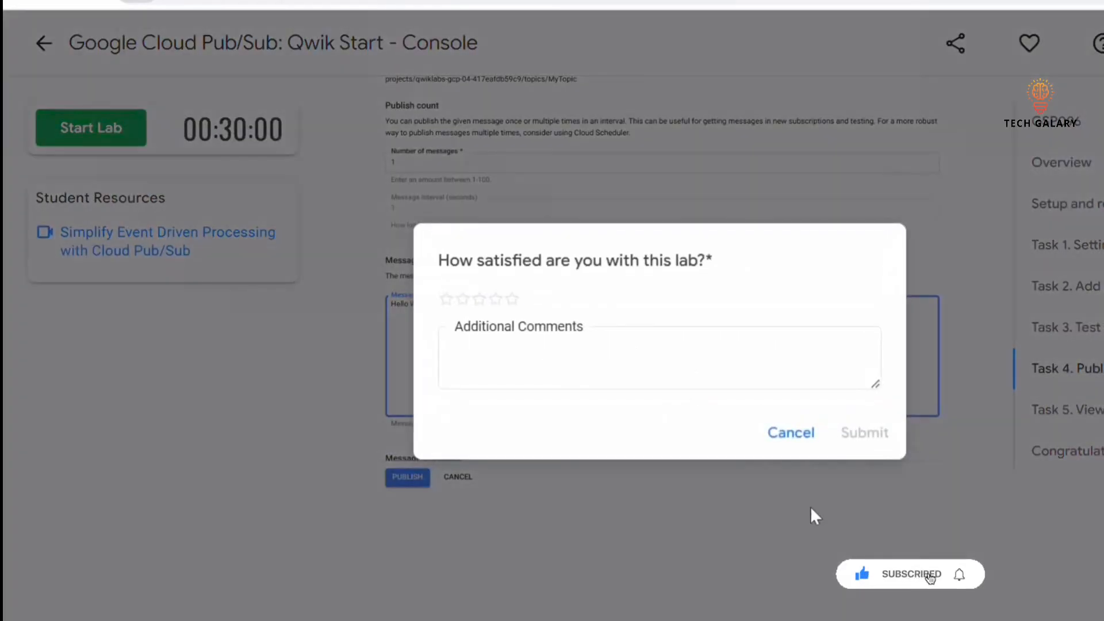
{"action": "left_click", "coordinate": [496, 300]}
{"action": "left_click", "coordinate": [495, 300]}
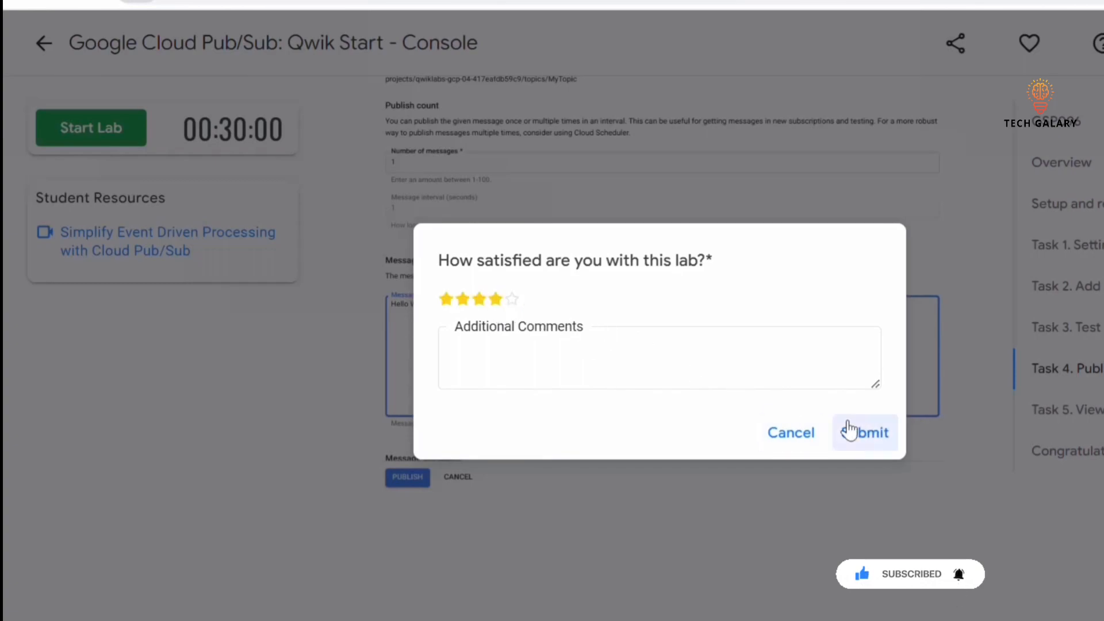
{"action": "left_click", "coordinate": [862, 436]}
{"action": "scroll", "coordinate": [825, 167], "scroll_direction": "down", "scroll_amount": 4}
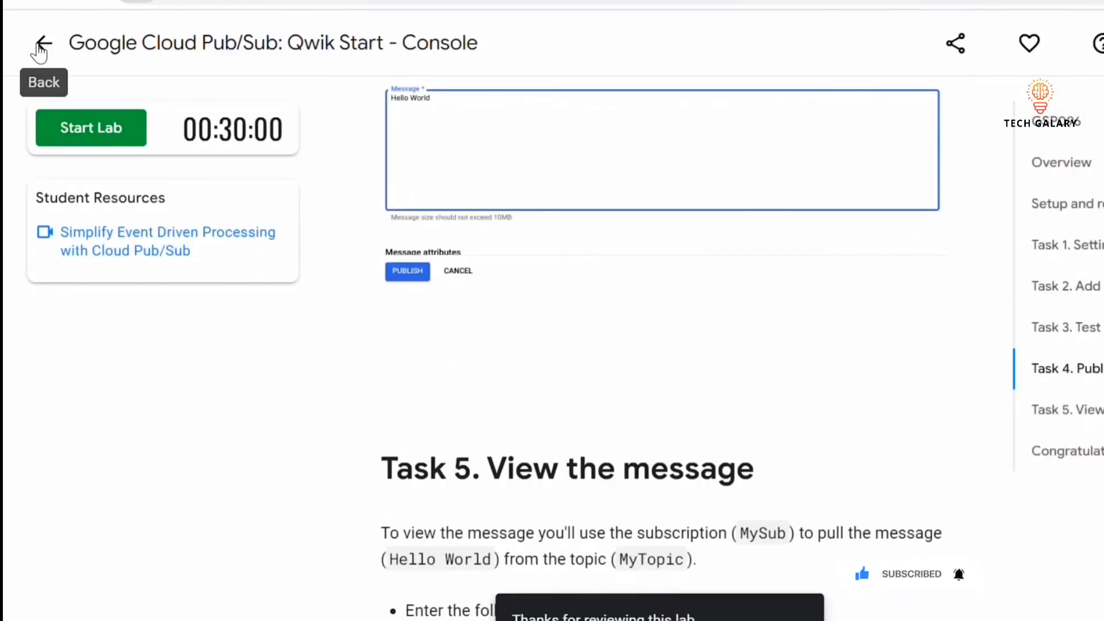